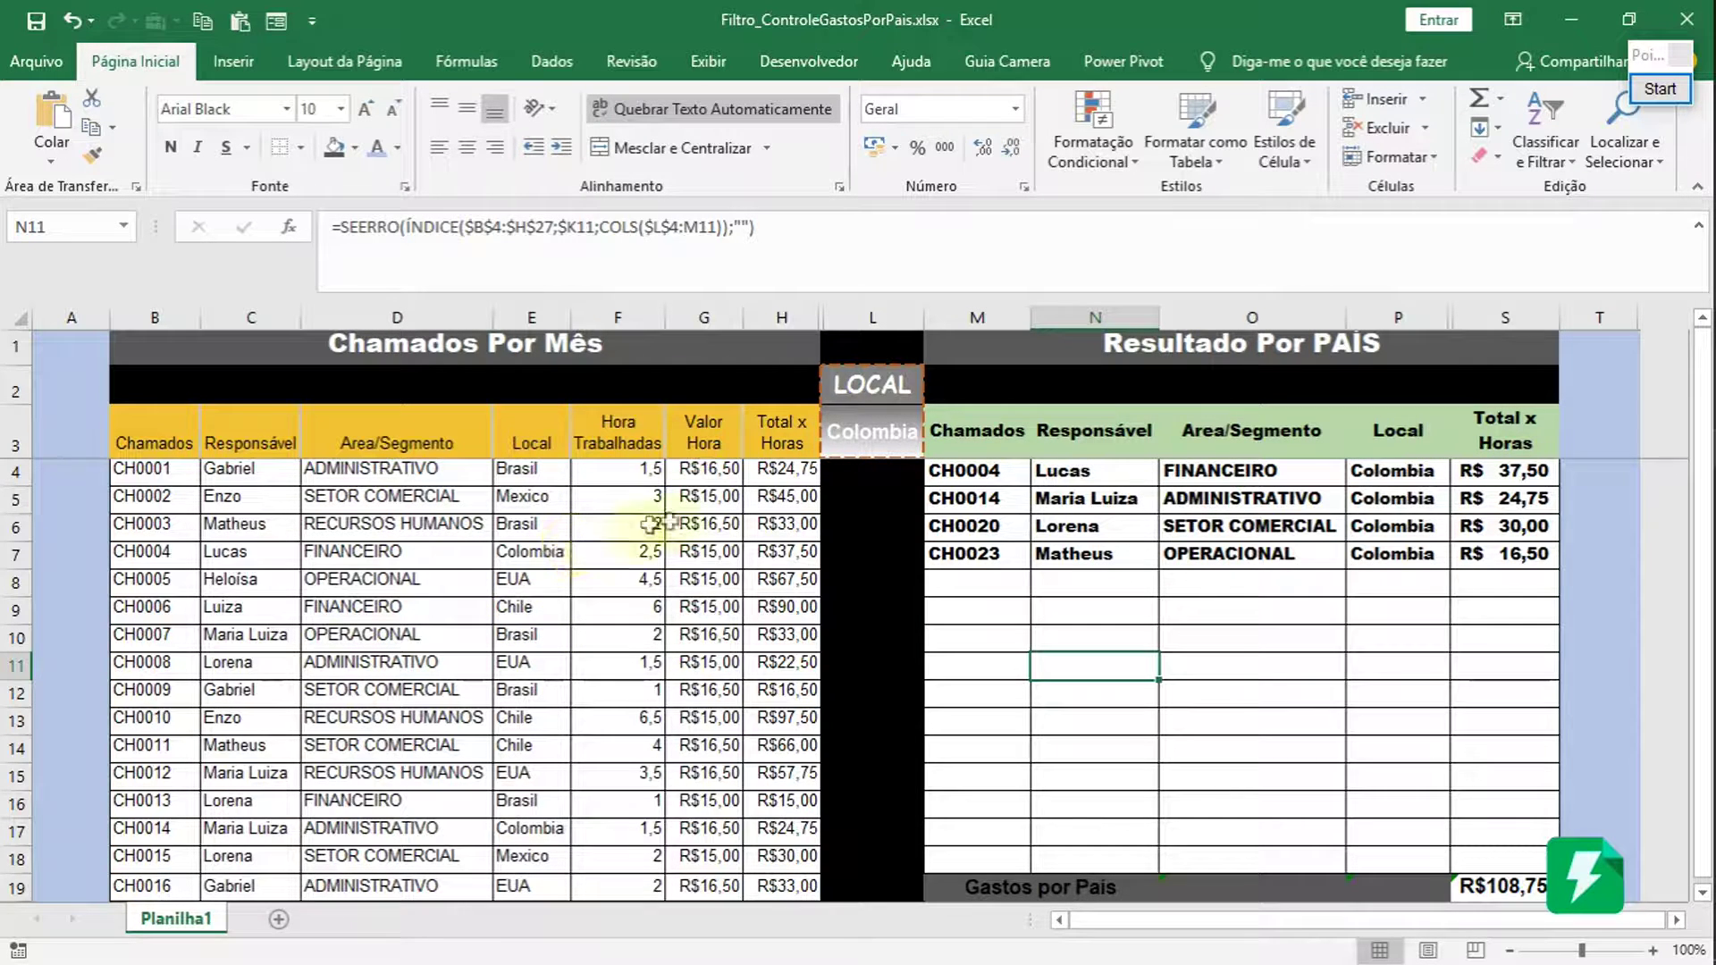
# - Set the LOCAL selector in L3 to Mexico and review the filtered calls and their expense total
pyautogui.click(874, 391)
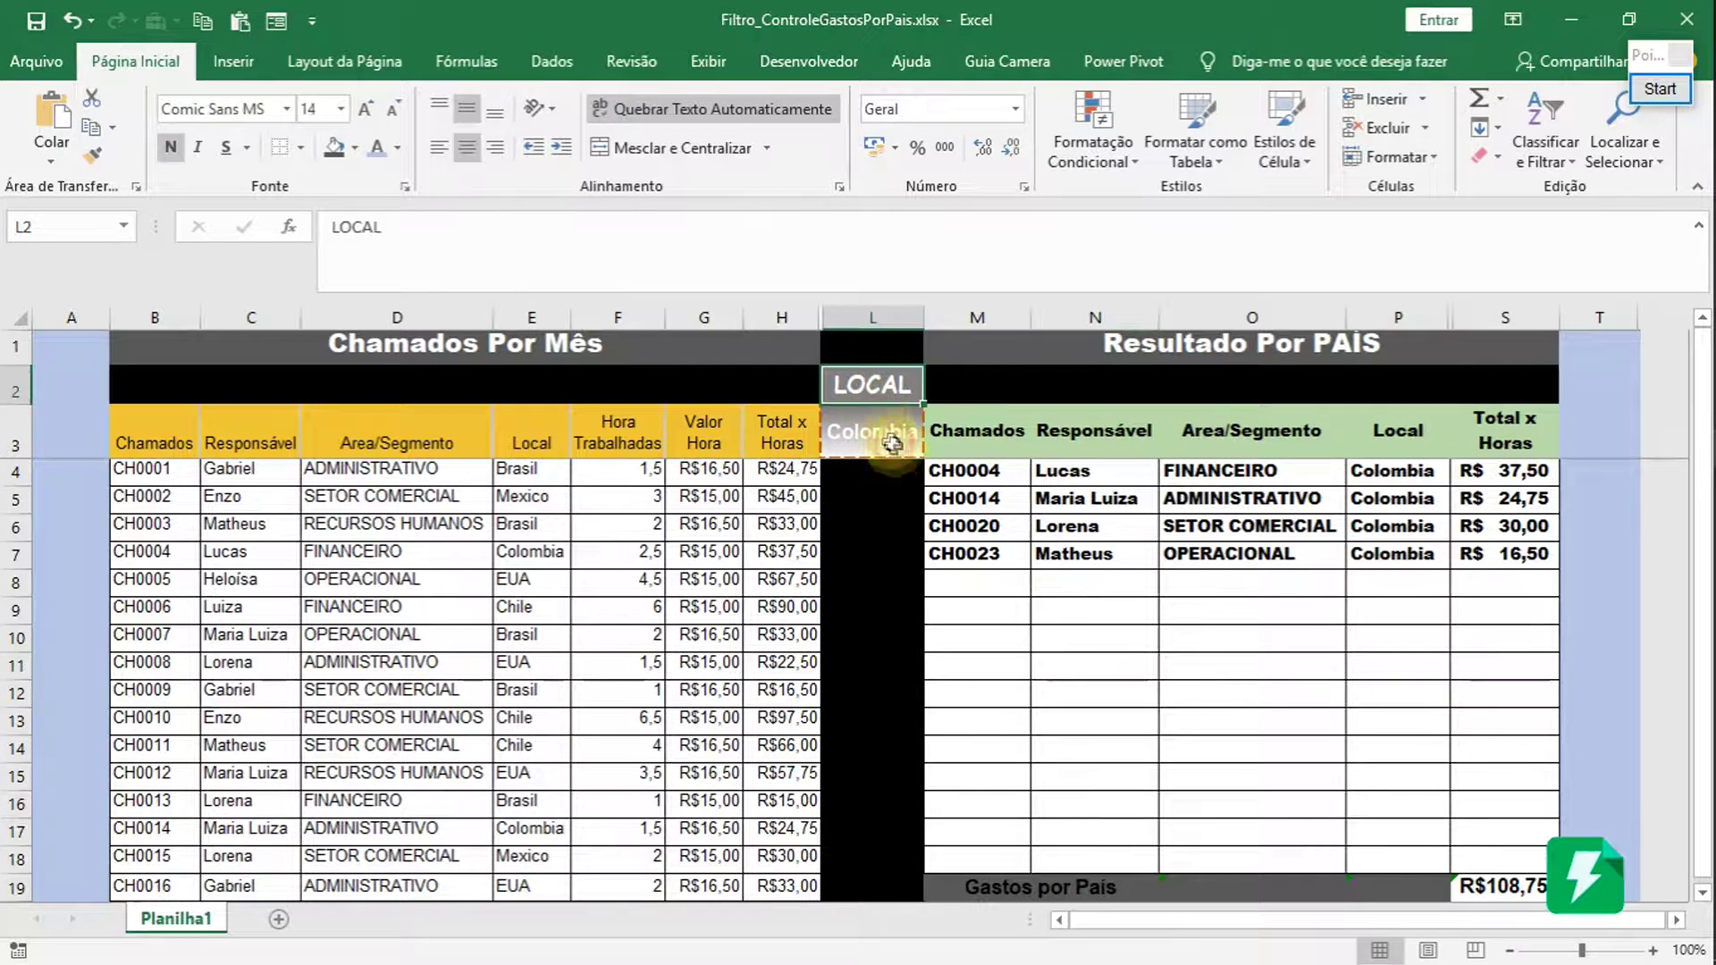
pyautogui.click(887, 437)
pyautogui.click(934, 445)
pyautogui.click(865, 507)
pyautogui.click(935, 445)
pyautogui.click(905, 487)
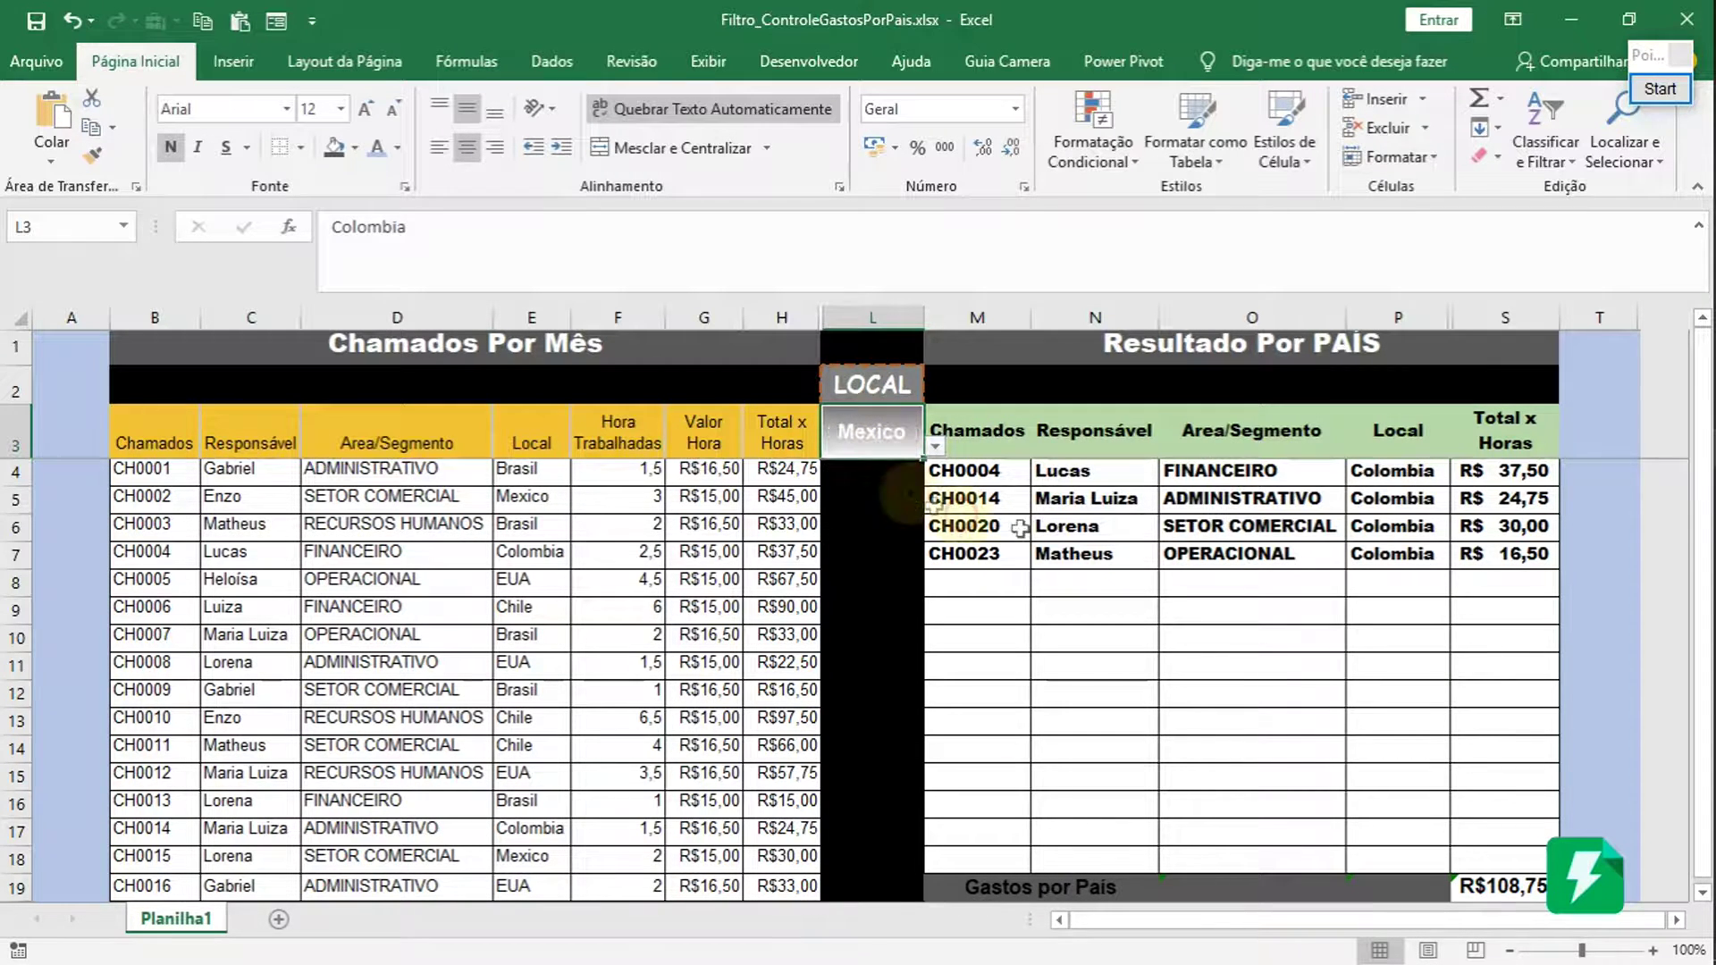
pyautogui.click(1055, 553)
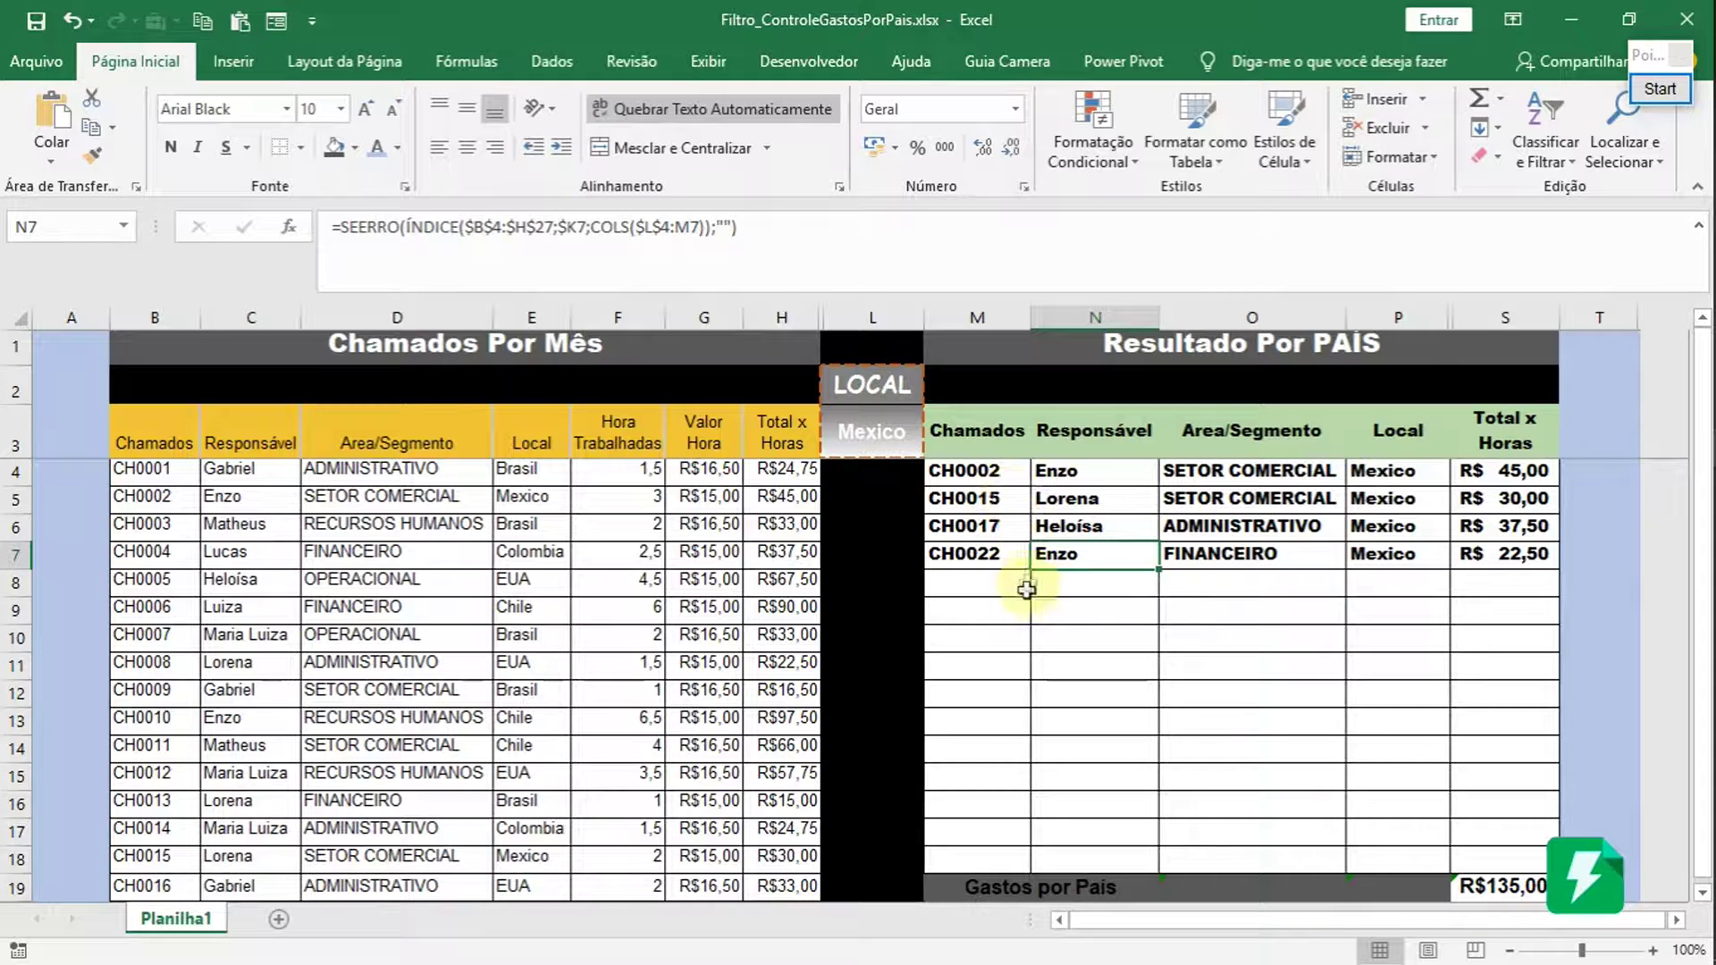
pyautogui.click(1242, 529)
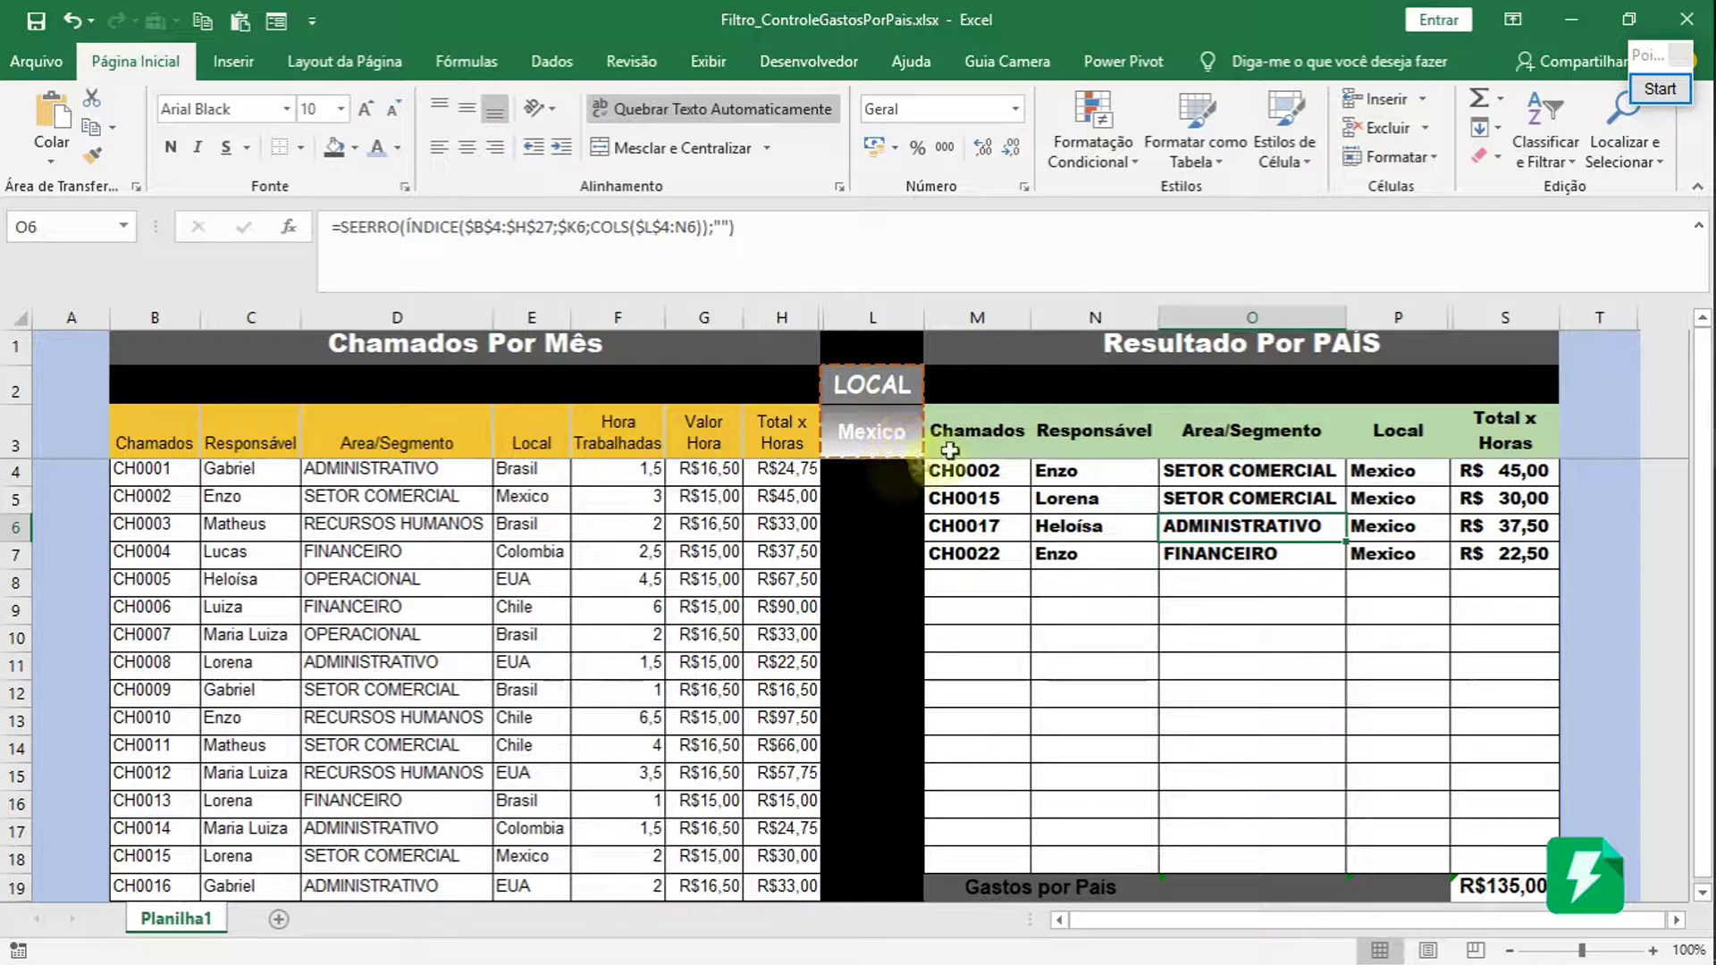
pyautogui.click(1483, 884)
pyautogui.moveTo(1510, 471); pyautogui.dragTo(1530, 554)
pyautogui.click(1068, 498)
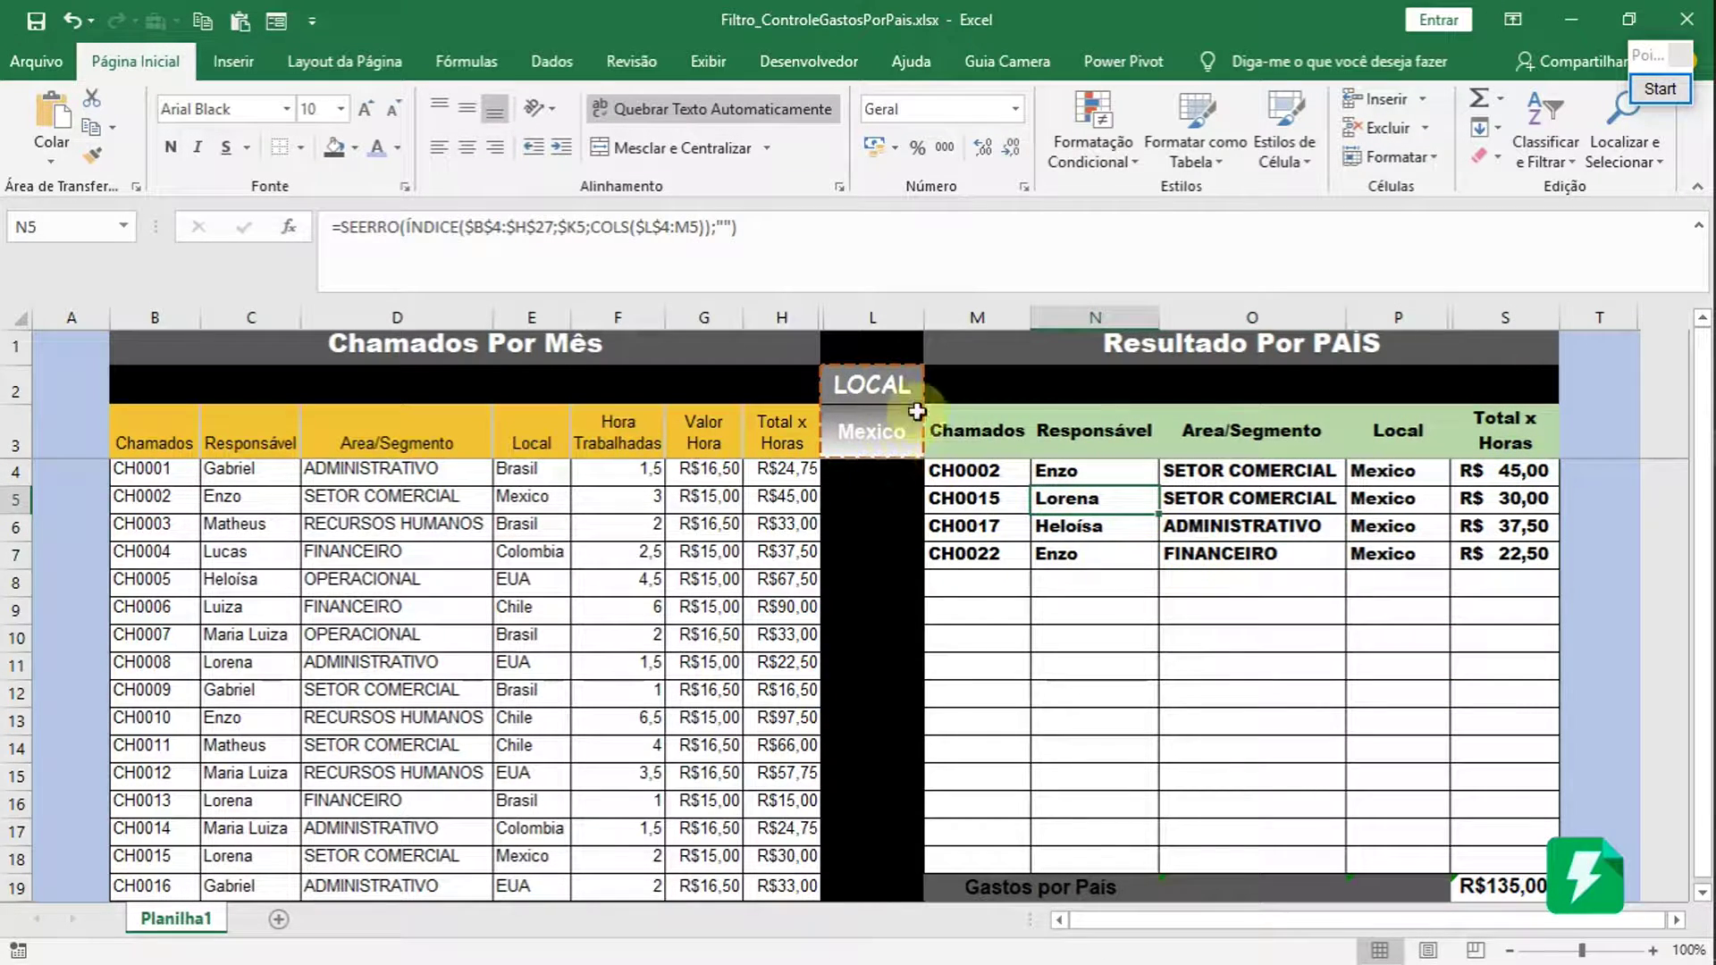
# - Switch the LOCAL selector in L3 to Brasil to view its calls, and return it to Mexico
pyautogui.click(900, 444)
pyautogui.click(934, 446)
pyautogui.click(877, 476)
pyautogui.click(1261, 582)
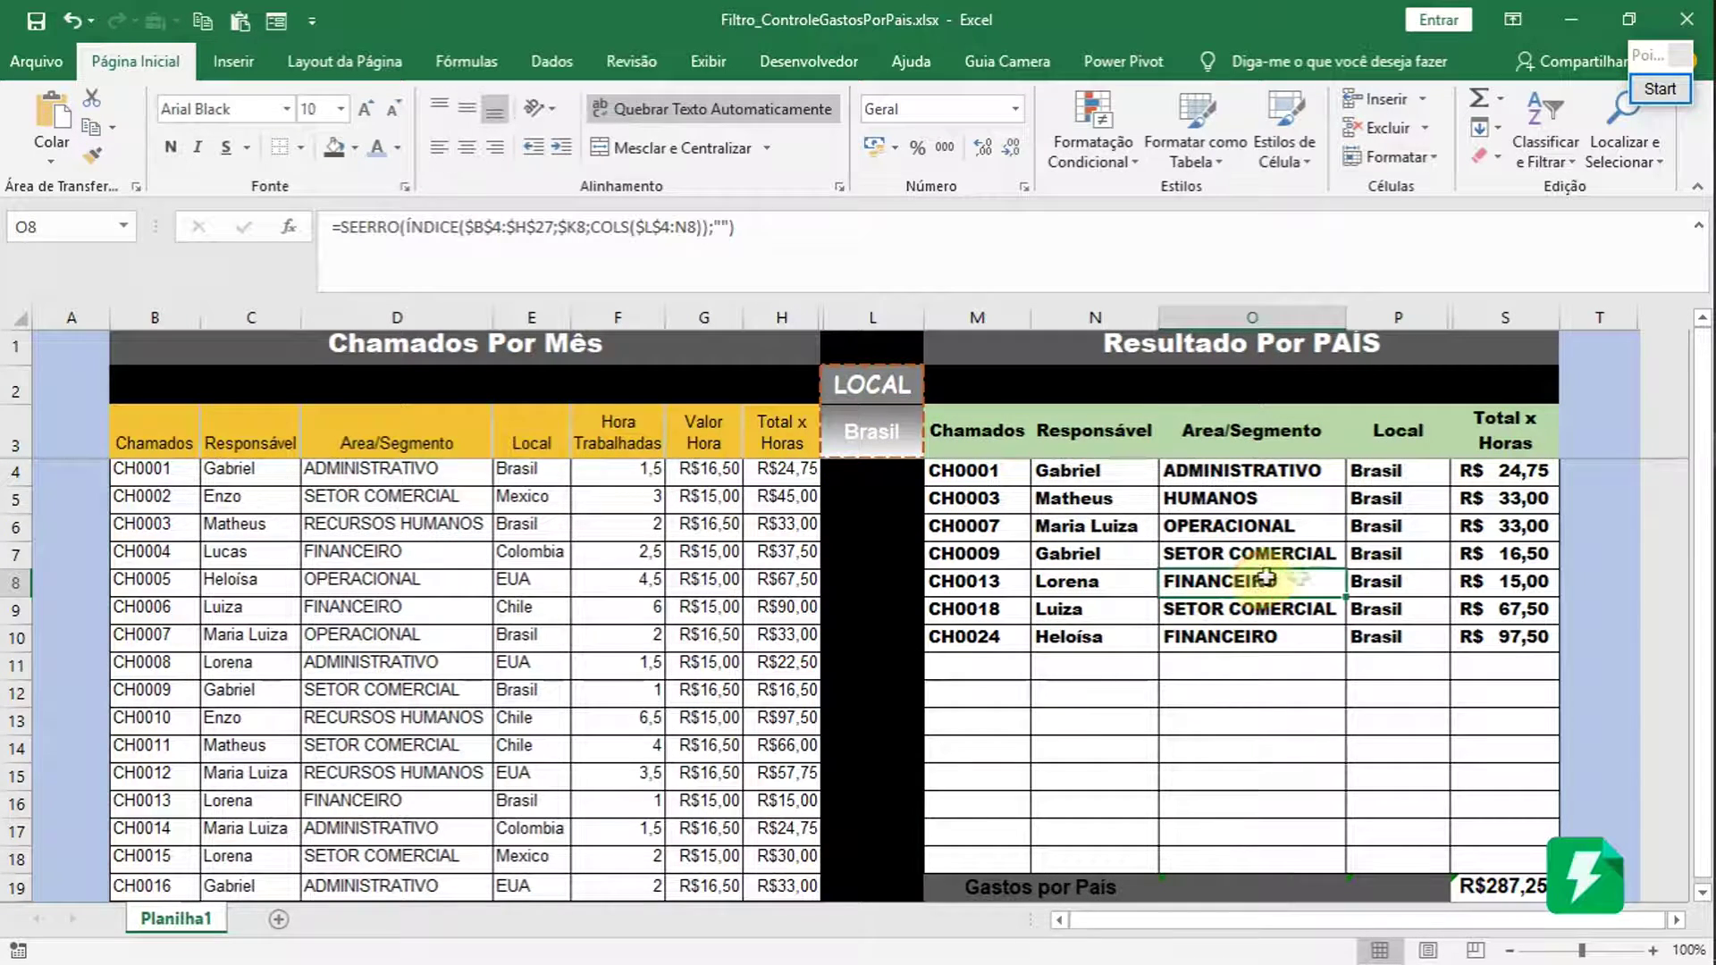
pyautogui.click(1108, 663)
pyautogui.click(871, 586)
pyautogui.hotkey('ctrl', 'z')
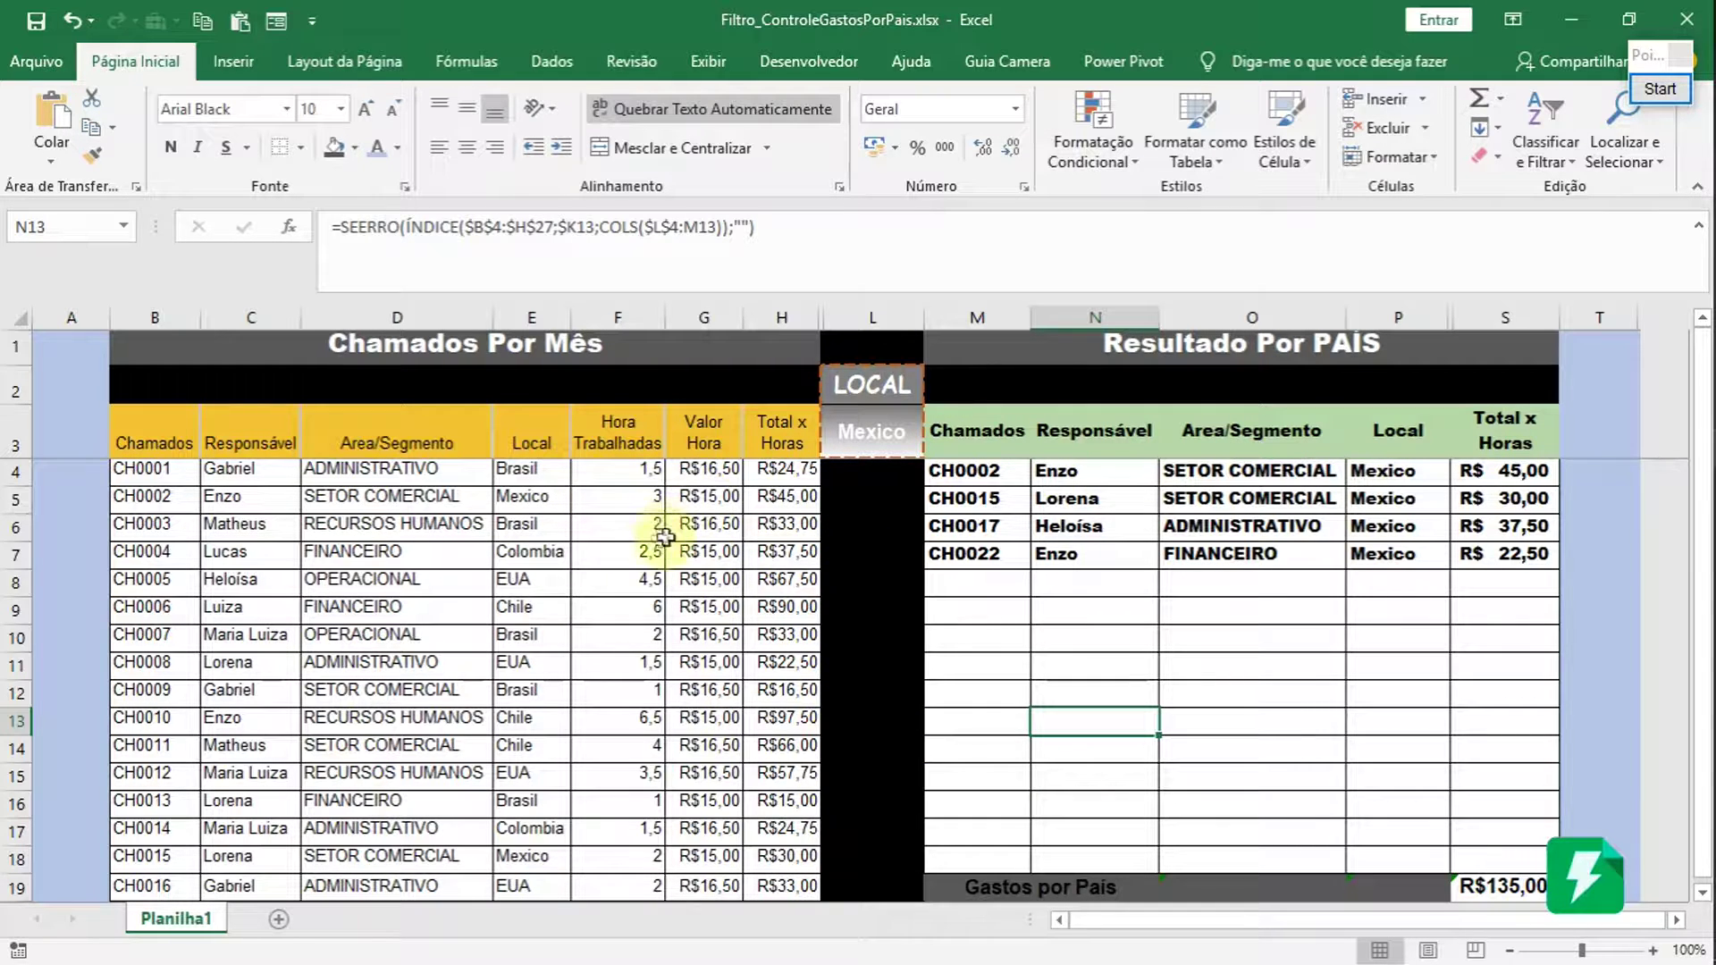
# - Examine the Chamados, Responsável, Area/Segmento, Local and Hora Trabalhadas columns of the Chamados Por Mês table
pyautogui.click(406, 579)
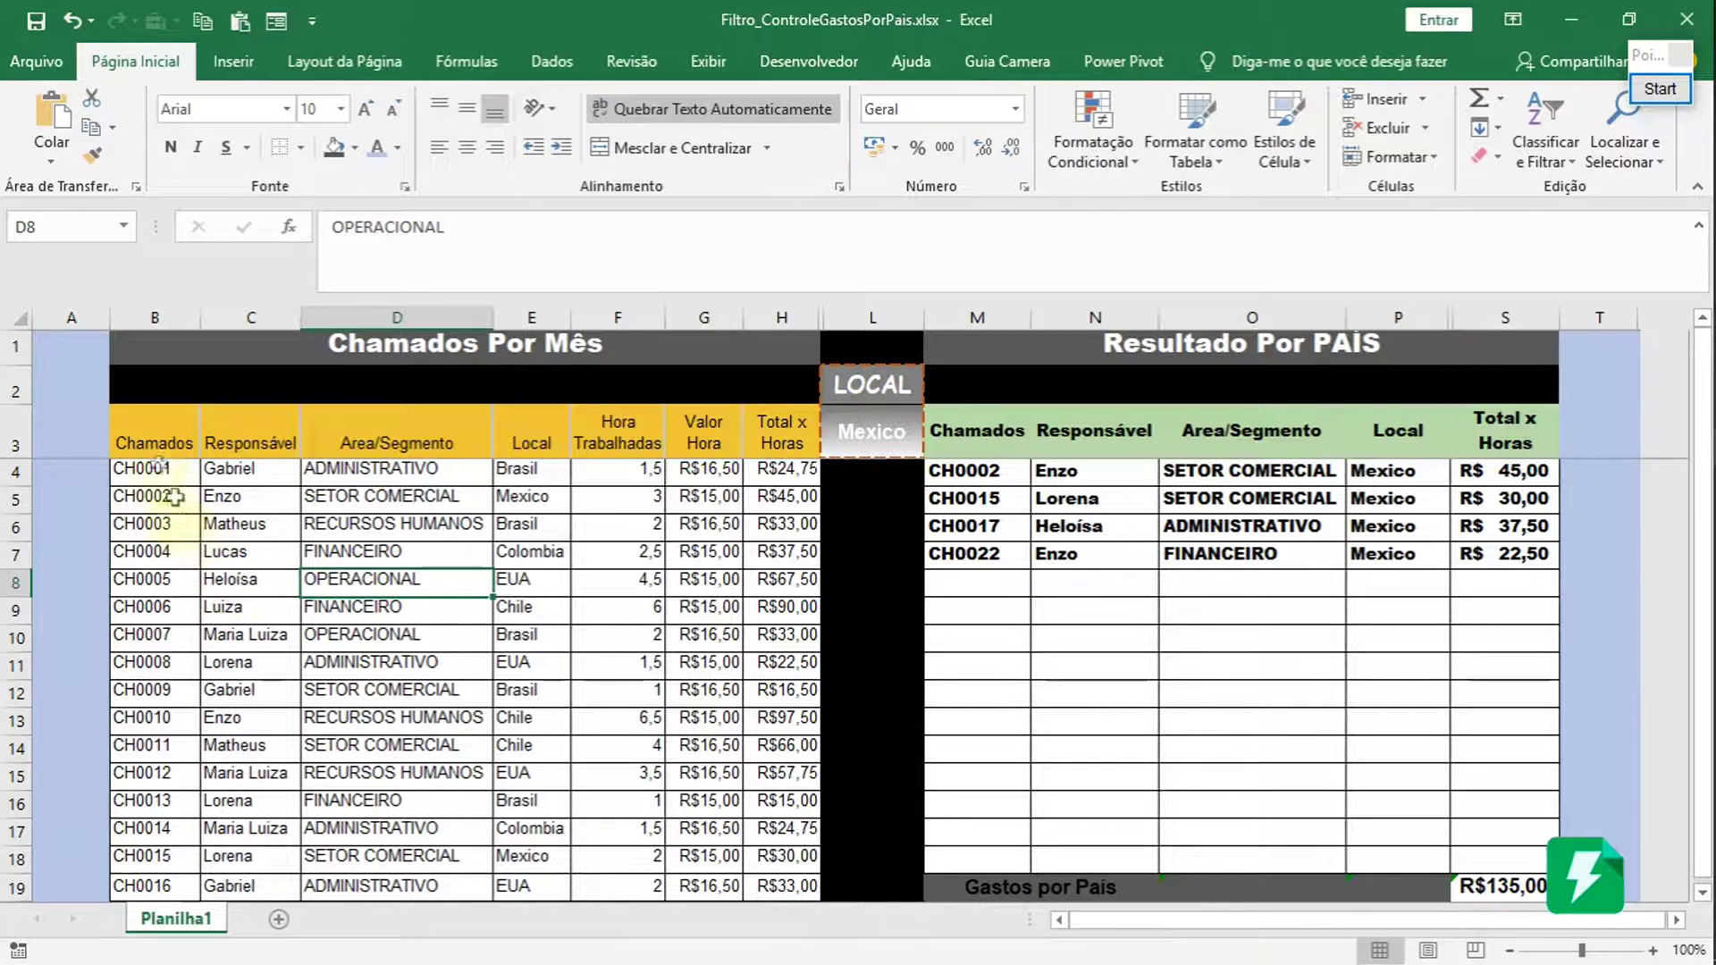
pyautogui.moveTo(175, 497); pyautogui.dragTo(161, 637)
pyautogui.moveTo(156, 470); pyautogui.dragTo(147, 719)
pyautogui.moveTo(236, 480); pyautogui.dragTo(262, 747)
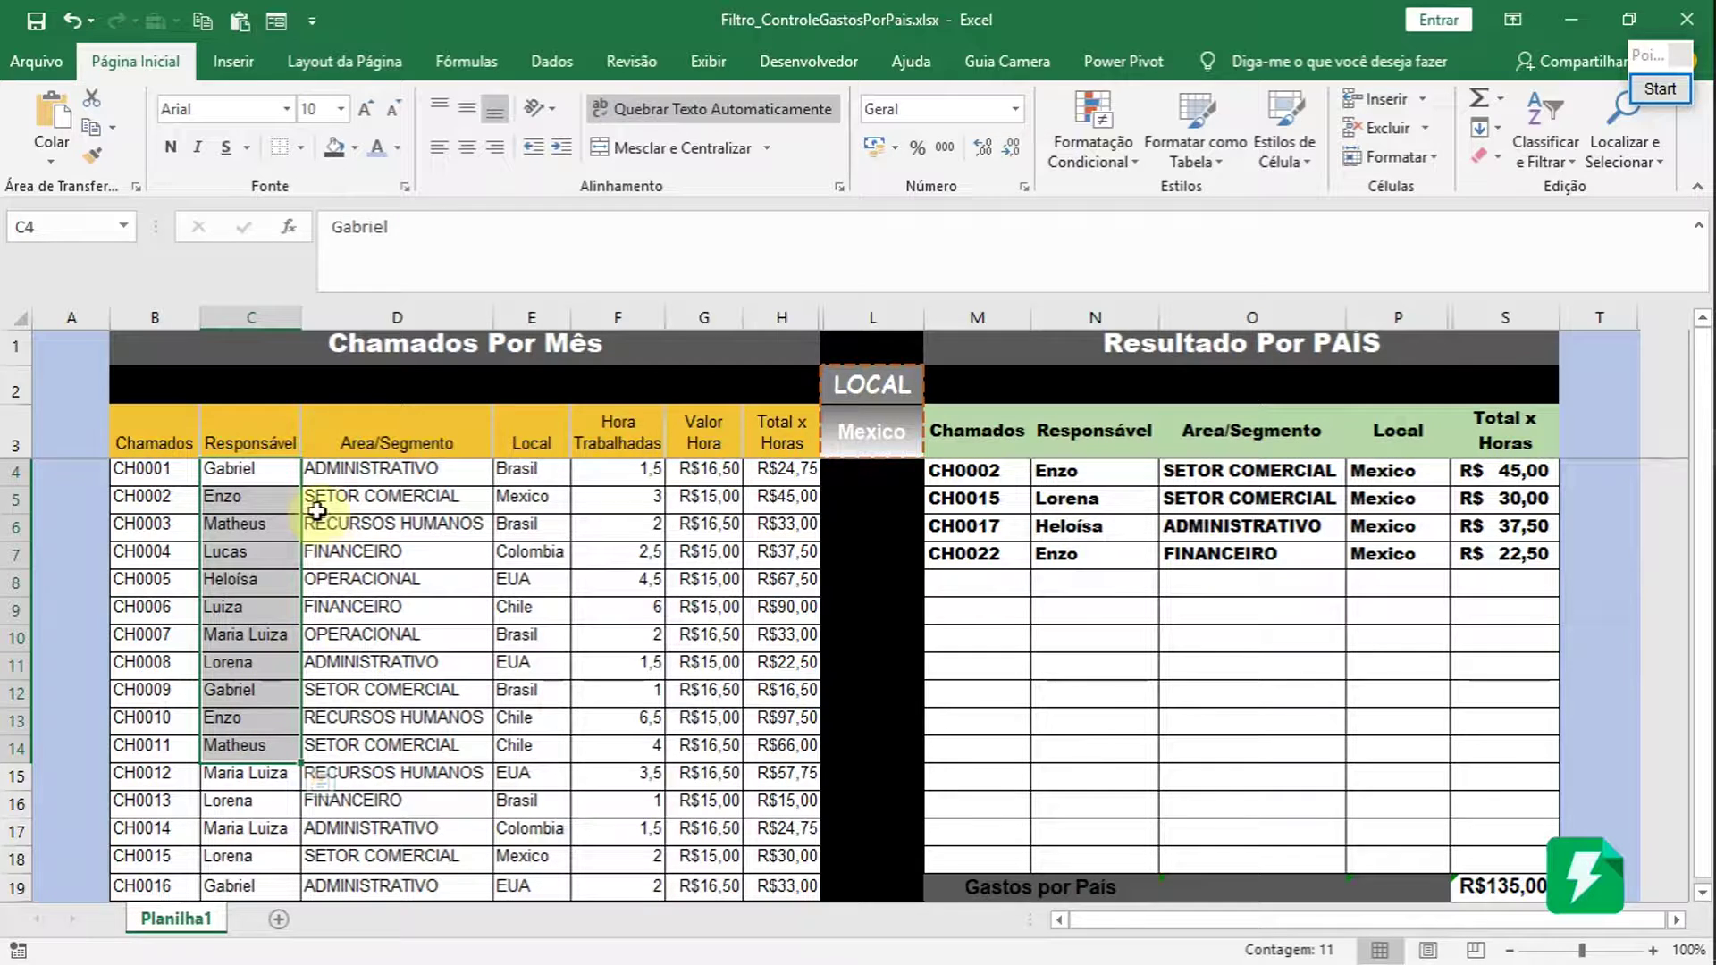
pyautogui.moveTo(353, 471); pyautogui.dragTo(418, 792)
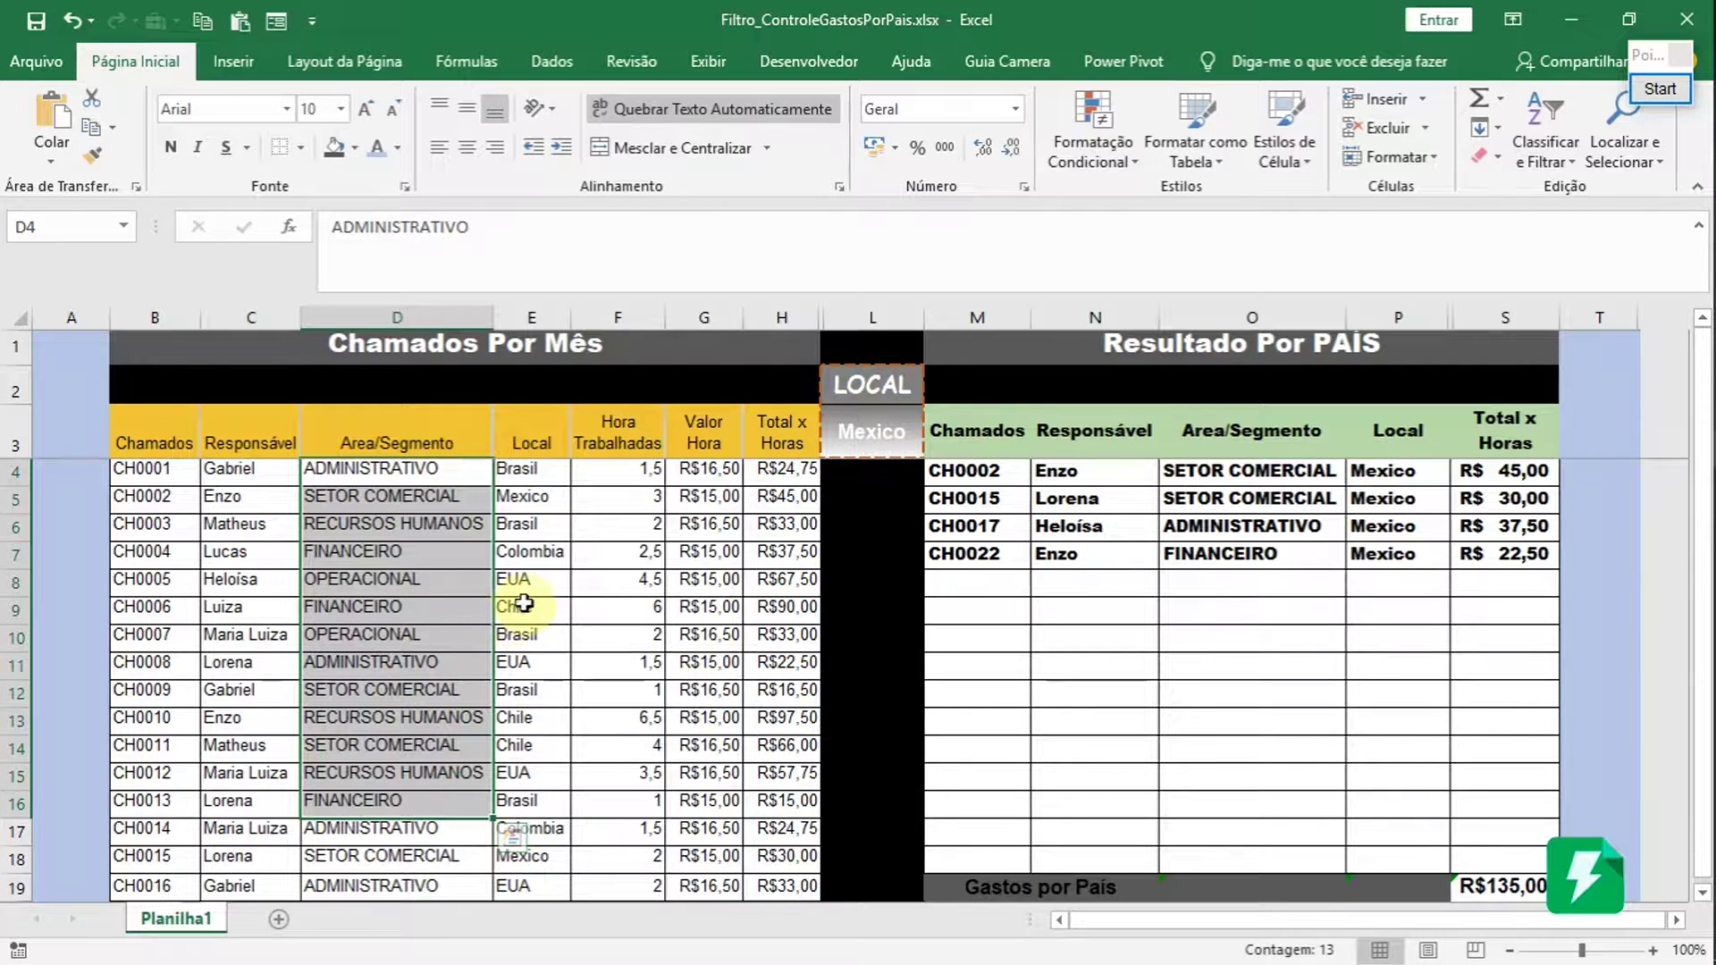
pyautogui.click(525, 554)
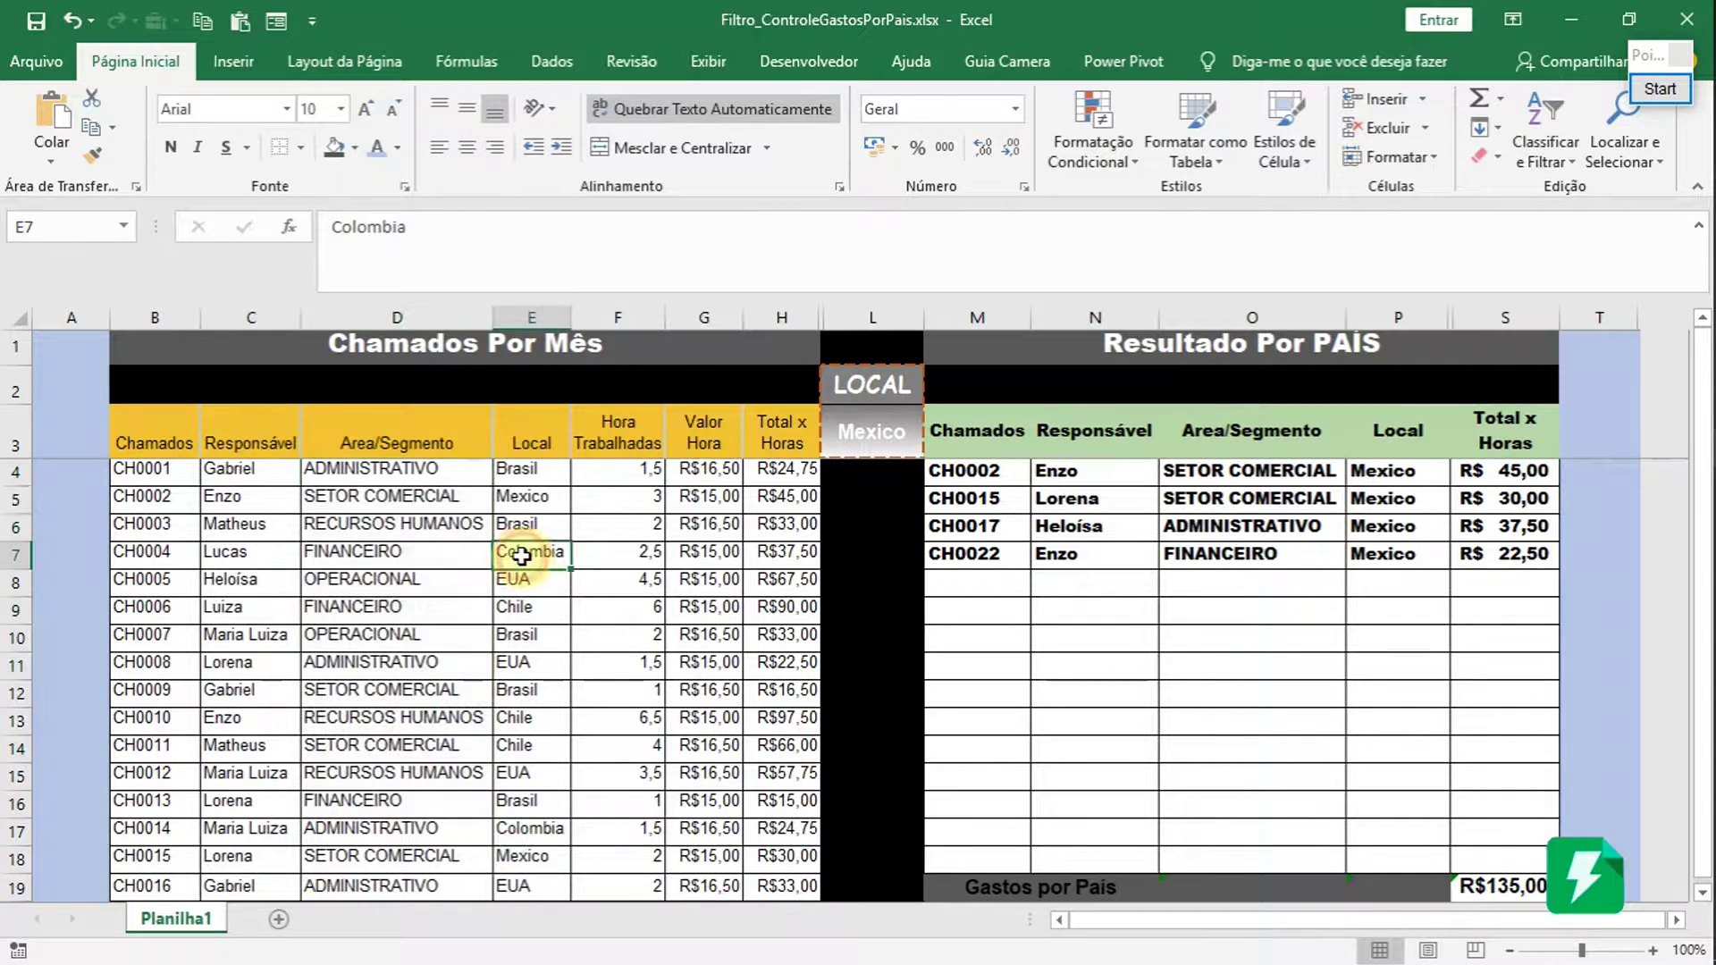
pyautogui.click(617, 430)
pyautogui.click(607, 496)
pyautogui.moveTo(617, 552); pyautogui.dragTo(617, 777)
pyautogui.moveTo(616, 551); pyautogui.dragTo(659, 885)
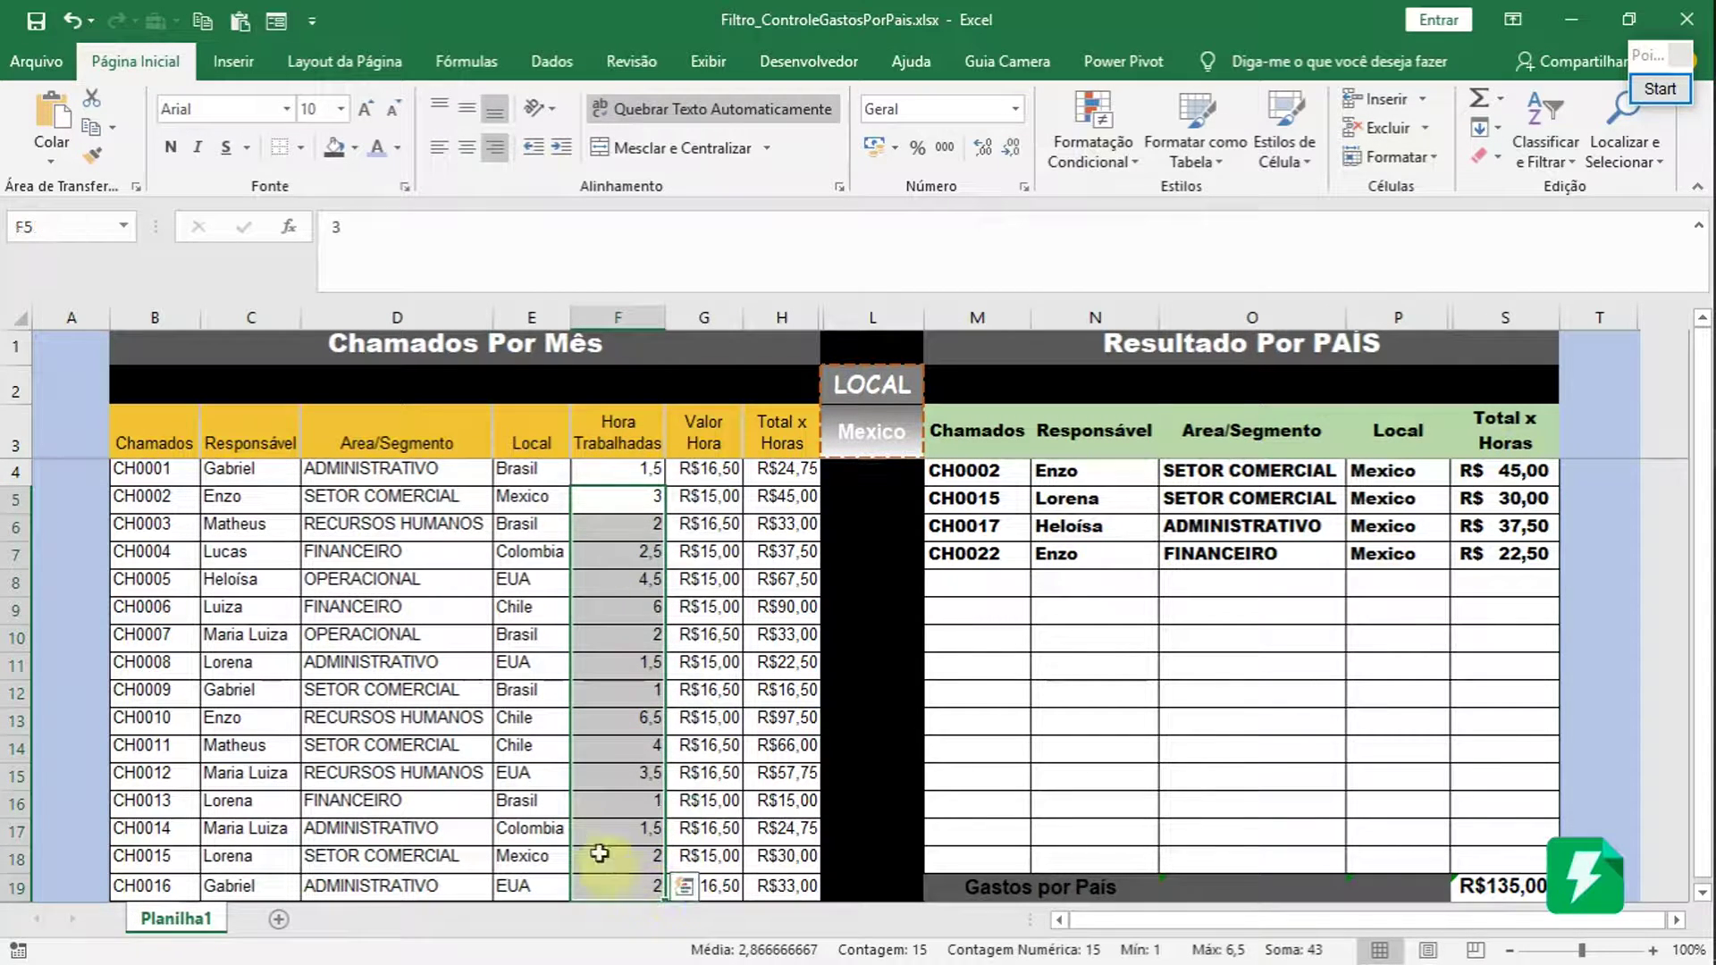
# - Examine how the responsible people and hours worked relate to the Valor Hora and Total x Horas columns in the monthly table
pyautogui.moveTo(250, 497); pyautogui.dragTo(261, 800)
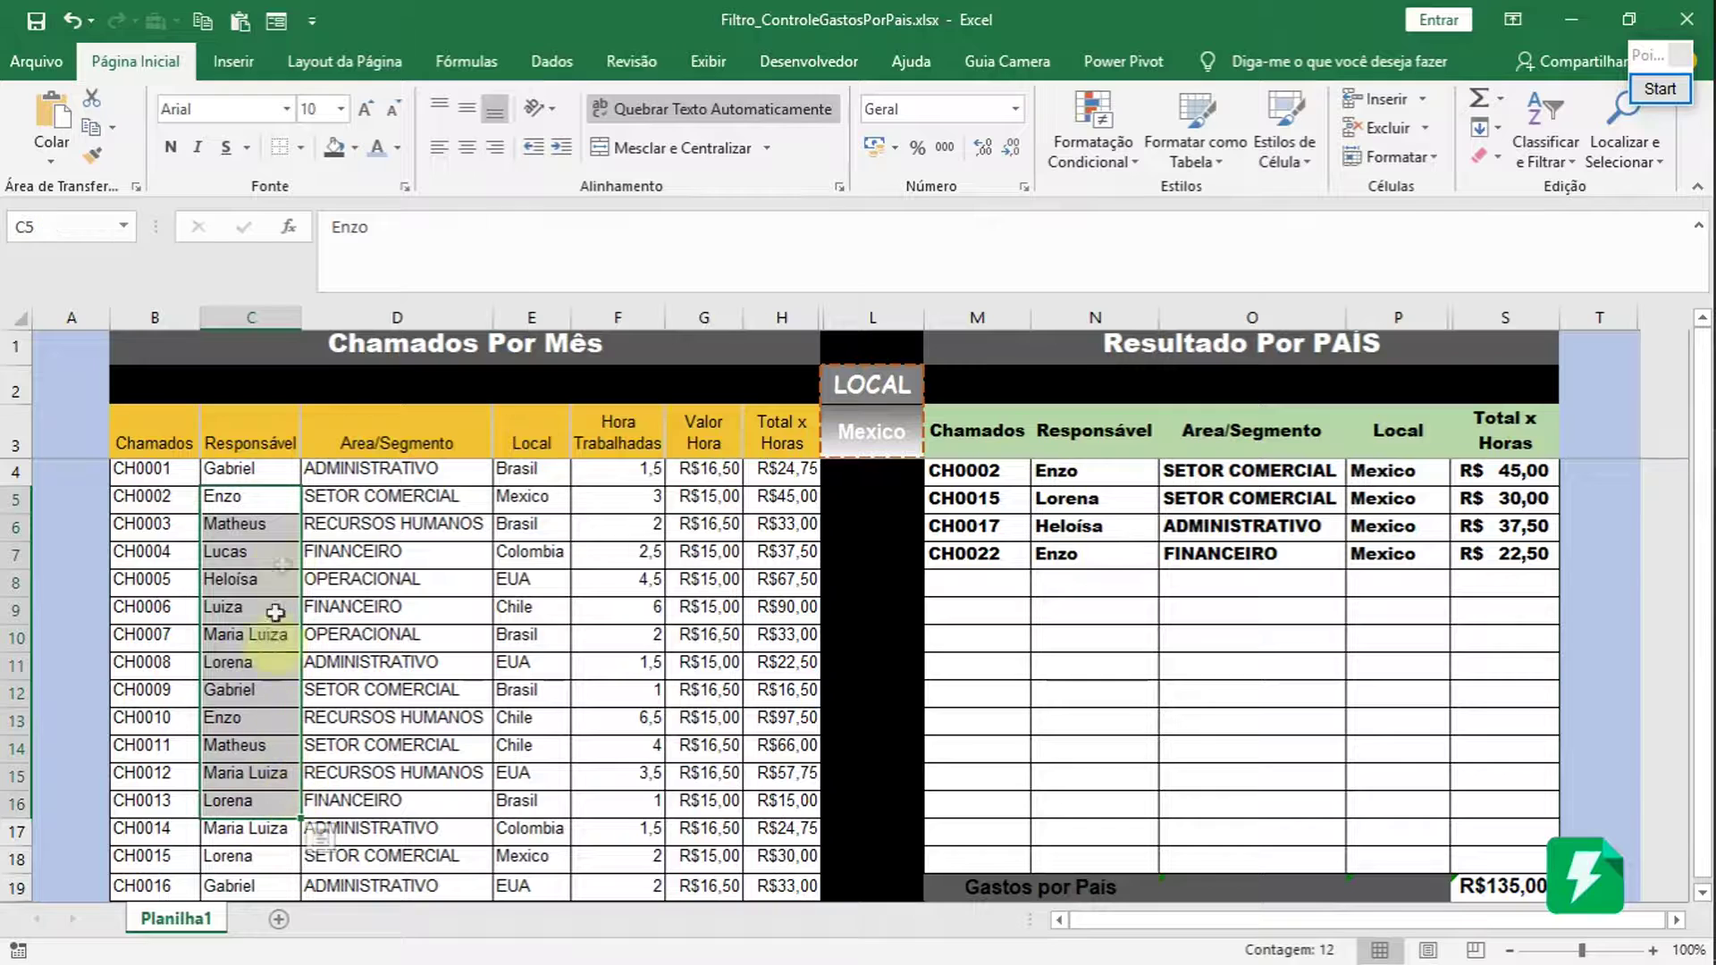
pyautogui.moveTo(237, 470); pyautogui.dragTo(261, 697)
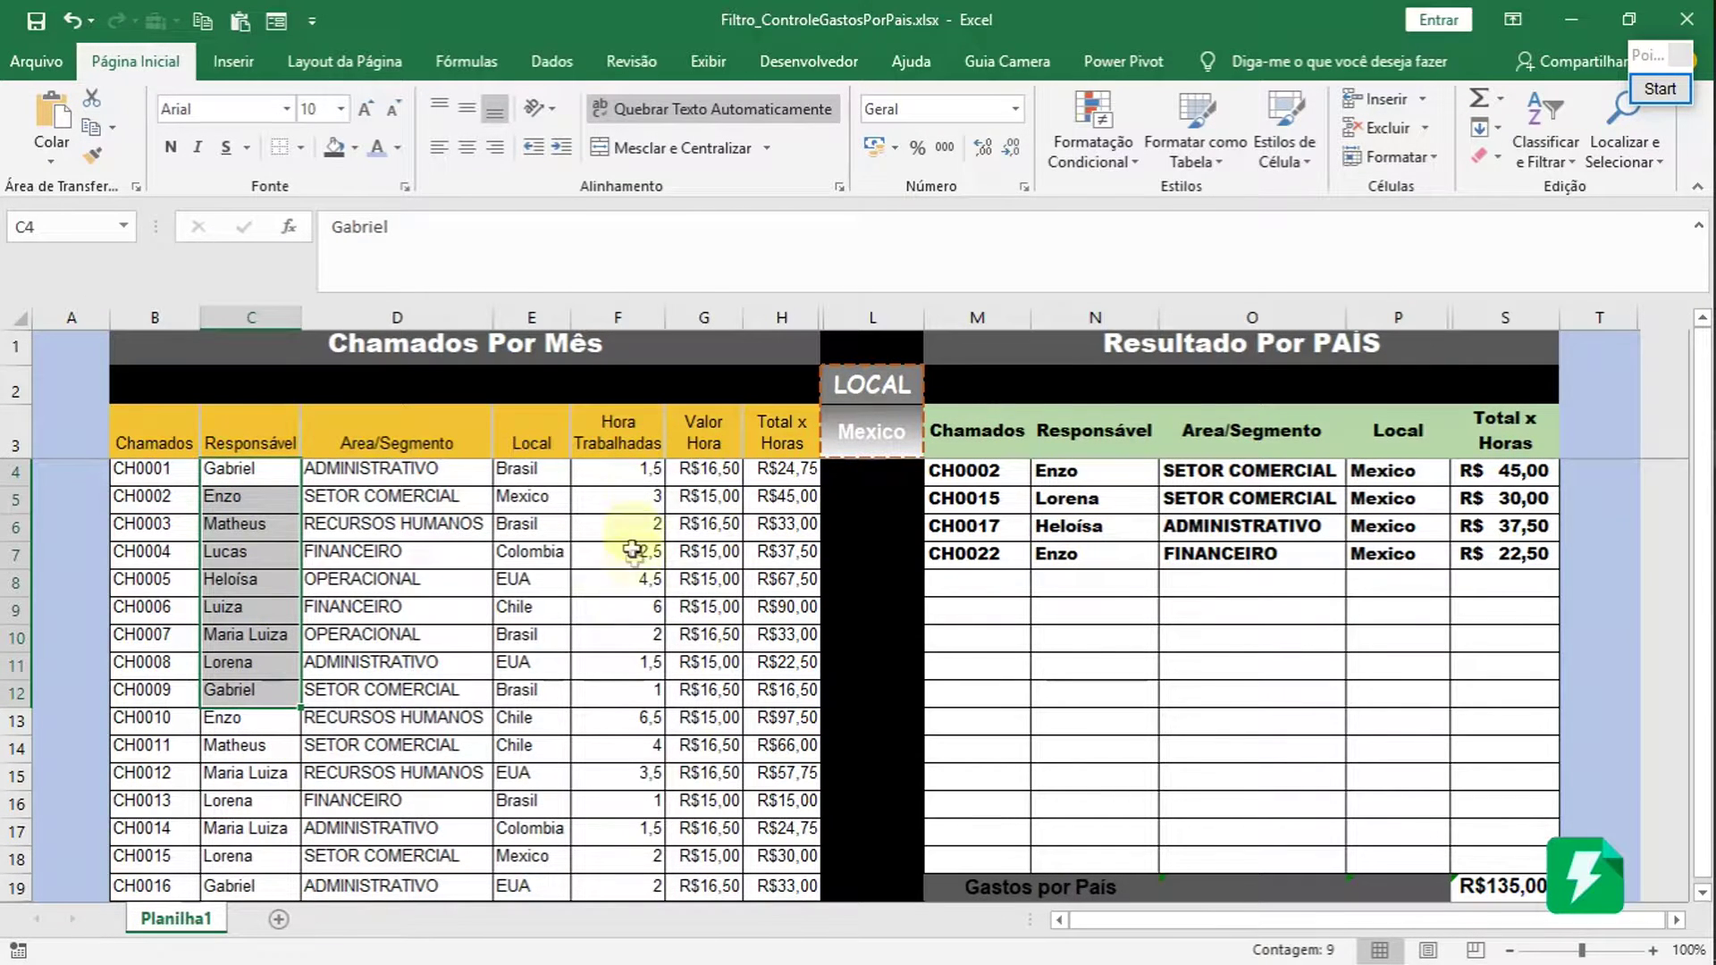
pyautogui.moveTo(625, 554); pyautogui.dragTo(623, 583)
pyautogui.moveTo(143, 579); pyautogui.dragTo(152, 749)
pyautogui.moveTo(688, 474); pyautogui.dragTo(707, 749)
pyautogui.click(709, 583)
pyautogui.moveTo(706, 500); pyautogui.dragTo(711, 720)
pyautogui.click(775, 489)
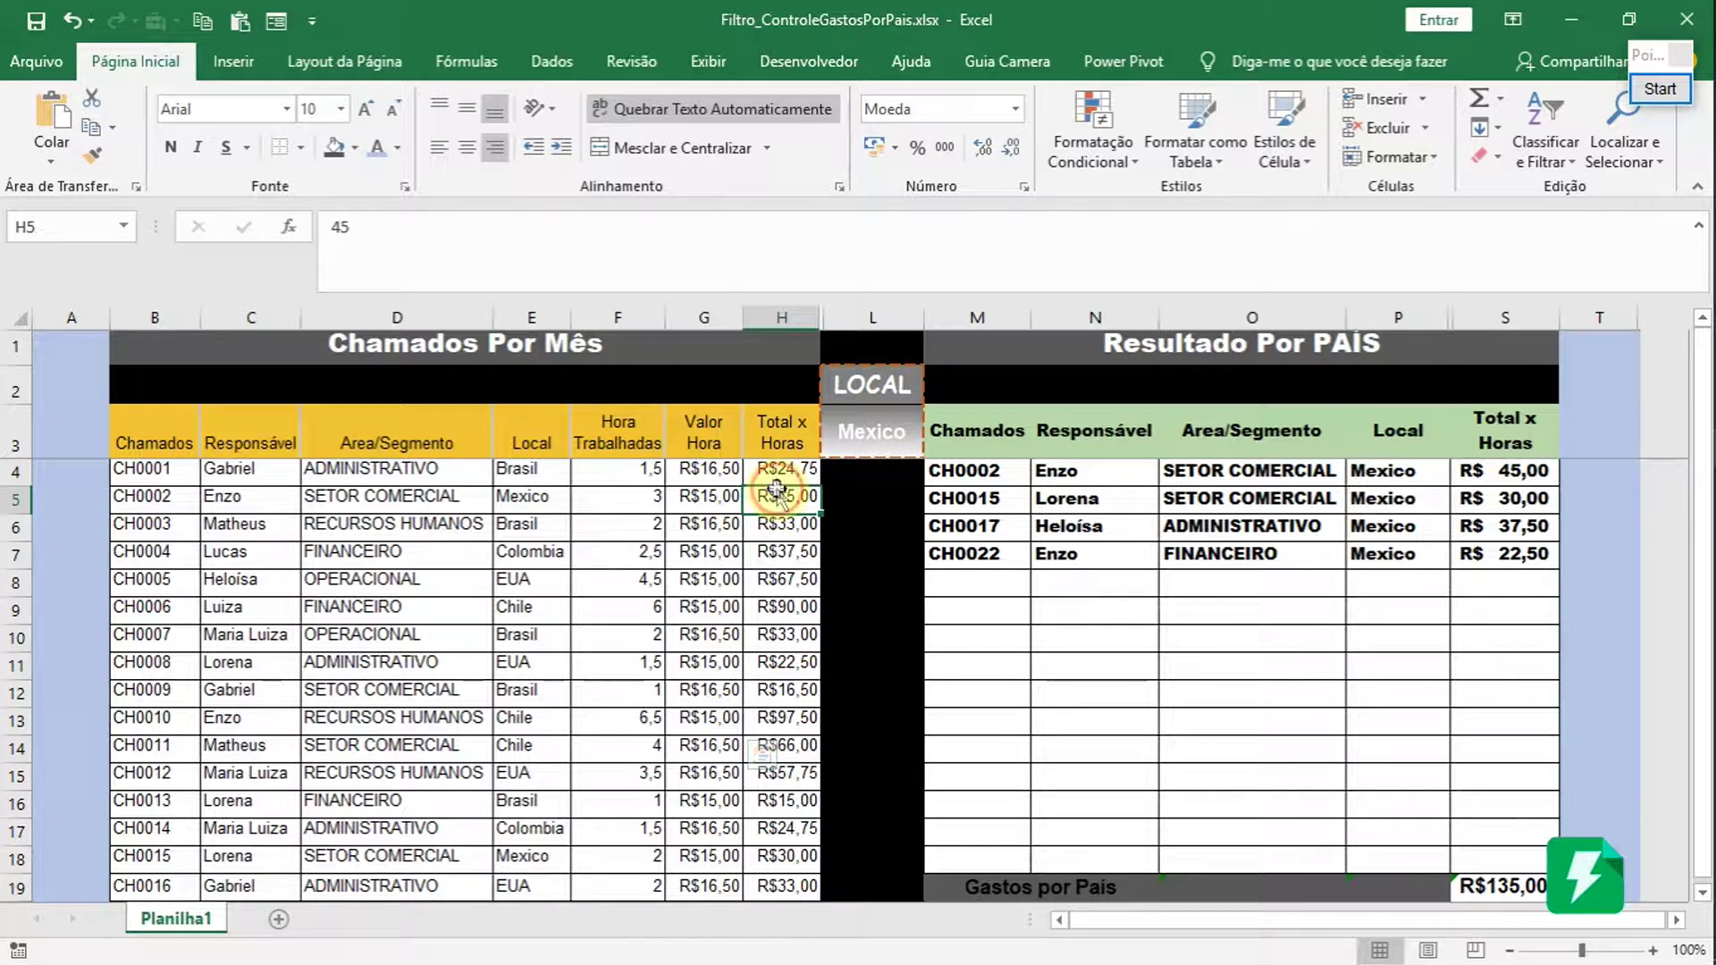
pyautogui.moveTo(776, 470); pyautogui.dragTo(771, 823)
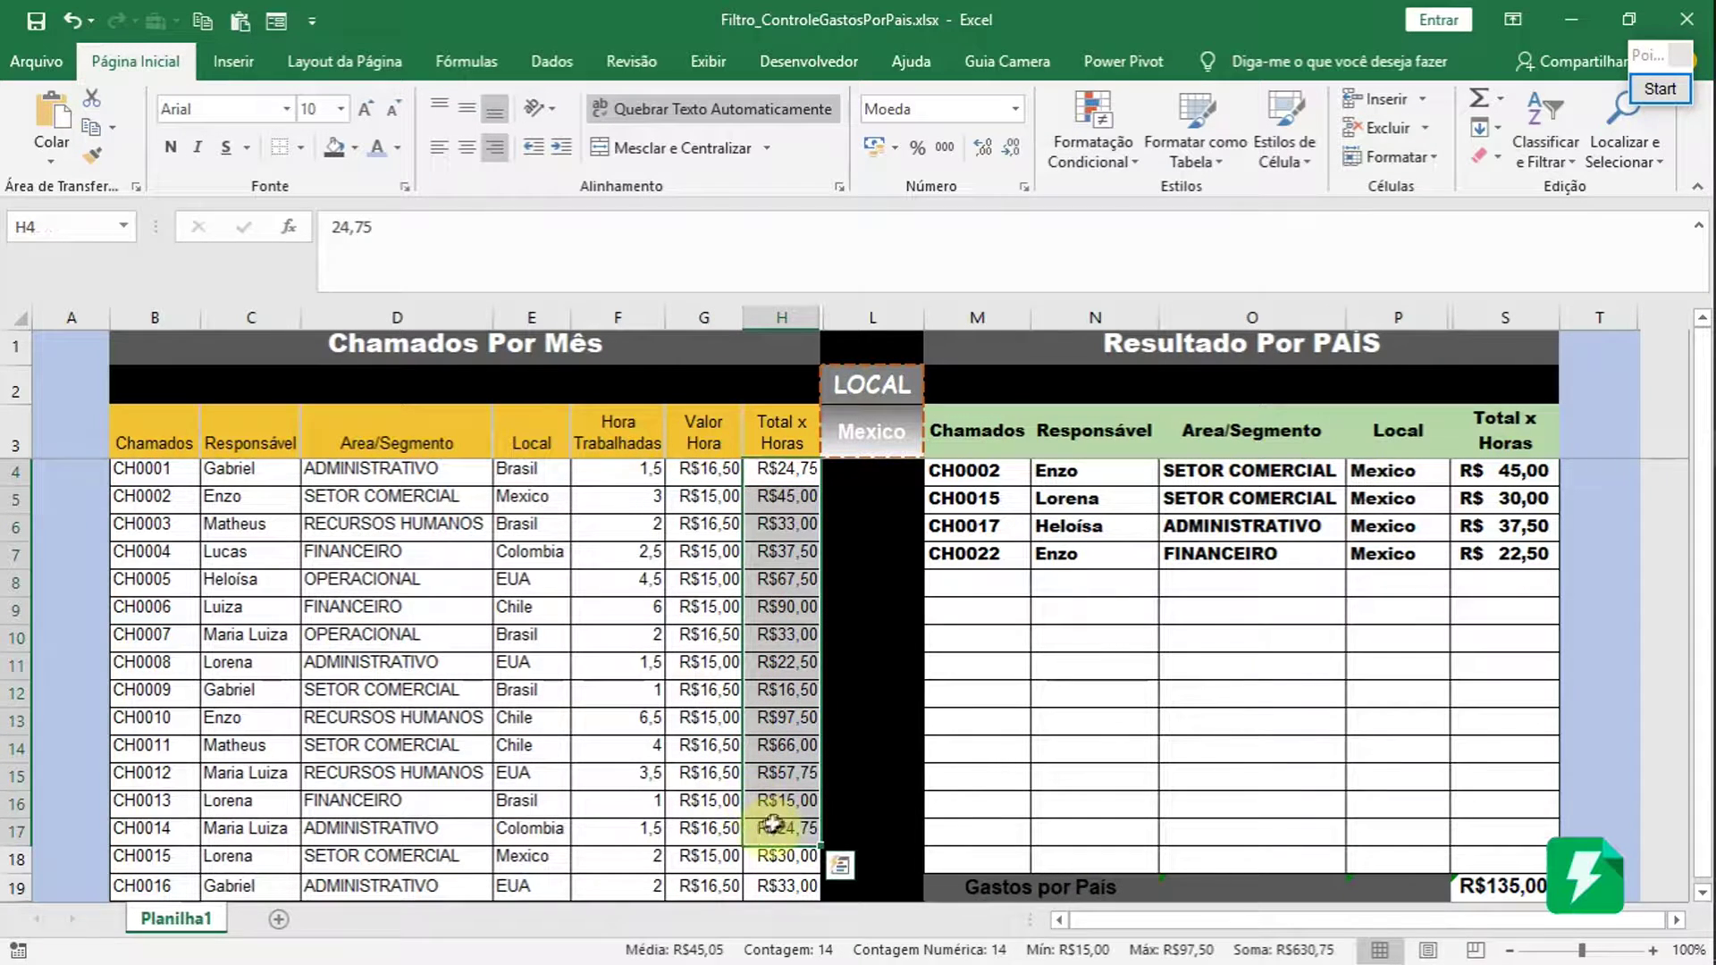
pyautogui.moveTo(639, 526); pyautogui.dragTo(635, 747)
pyautogui.click(175, 522)
pyautogui.click(542, 527)
pyautogui.click(630, 555)
# - Compare the Local, Area/Segmento and Responsável columns of the monthly table with the LOCAL selector
pyautogui.click(903, 430)
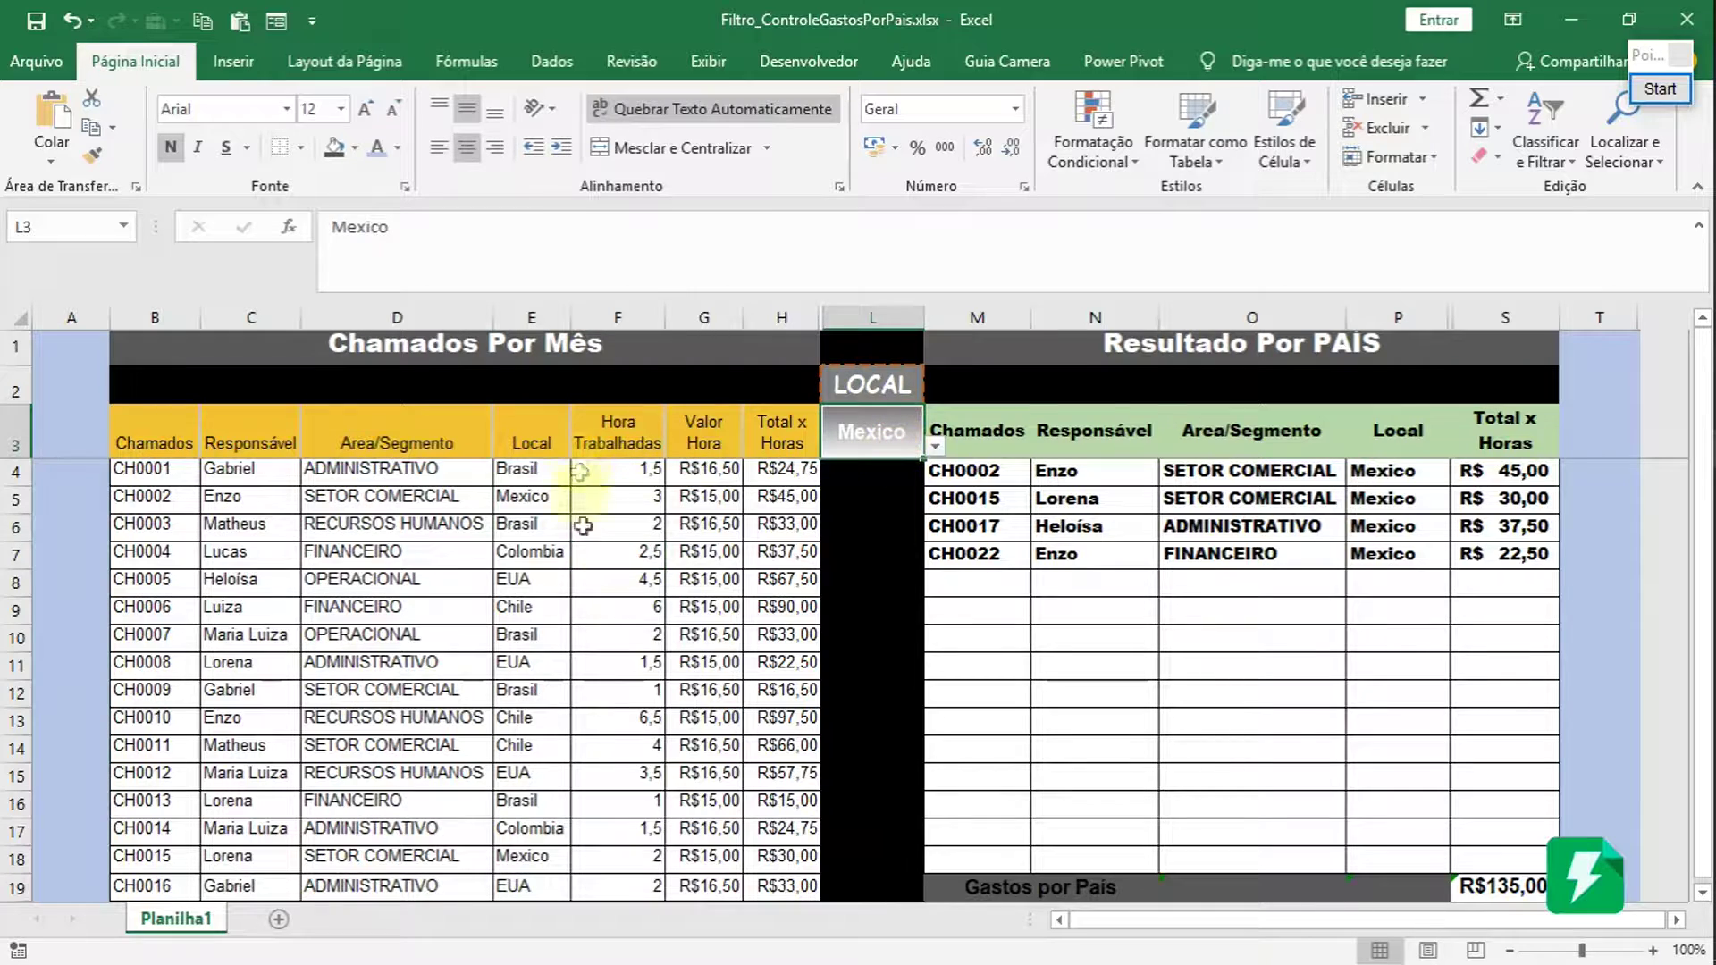
pyautogui.moveTo(529, 468); pyautogui.dragTo(554, 884)
pyautogui.moveTo(391, 468); pyautogui.dragTo(424, 871)
pyautogui.click(425, 550)
pyautogui.moveTo(255, 468); pyautogui.dragTo(268, 774)
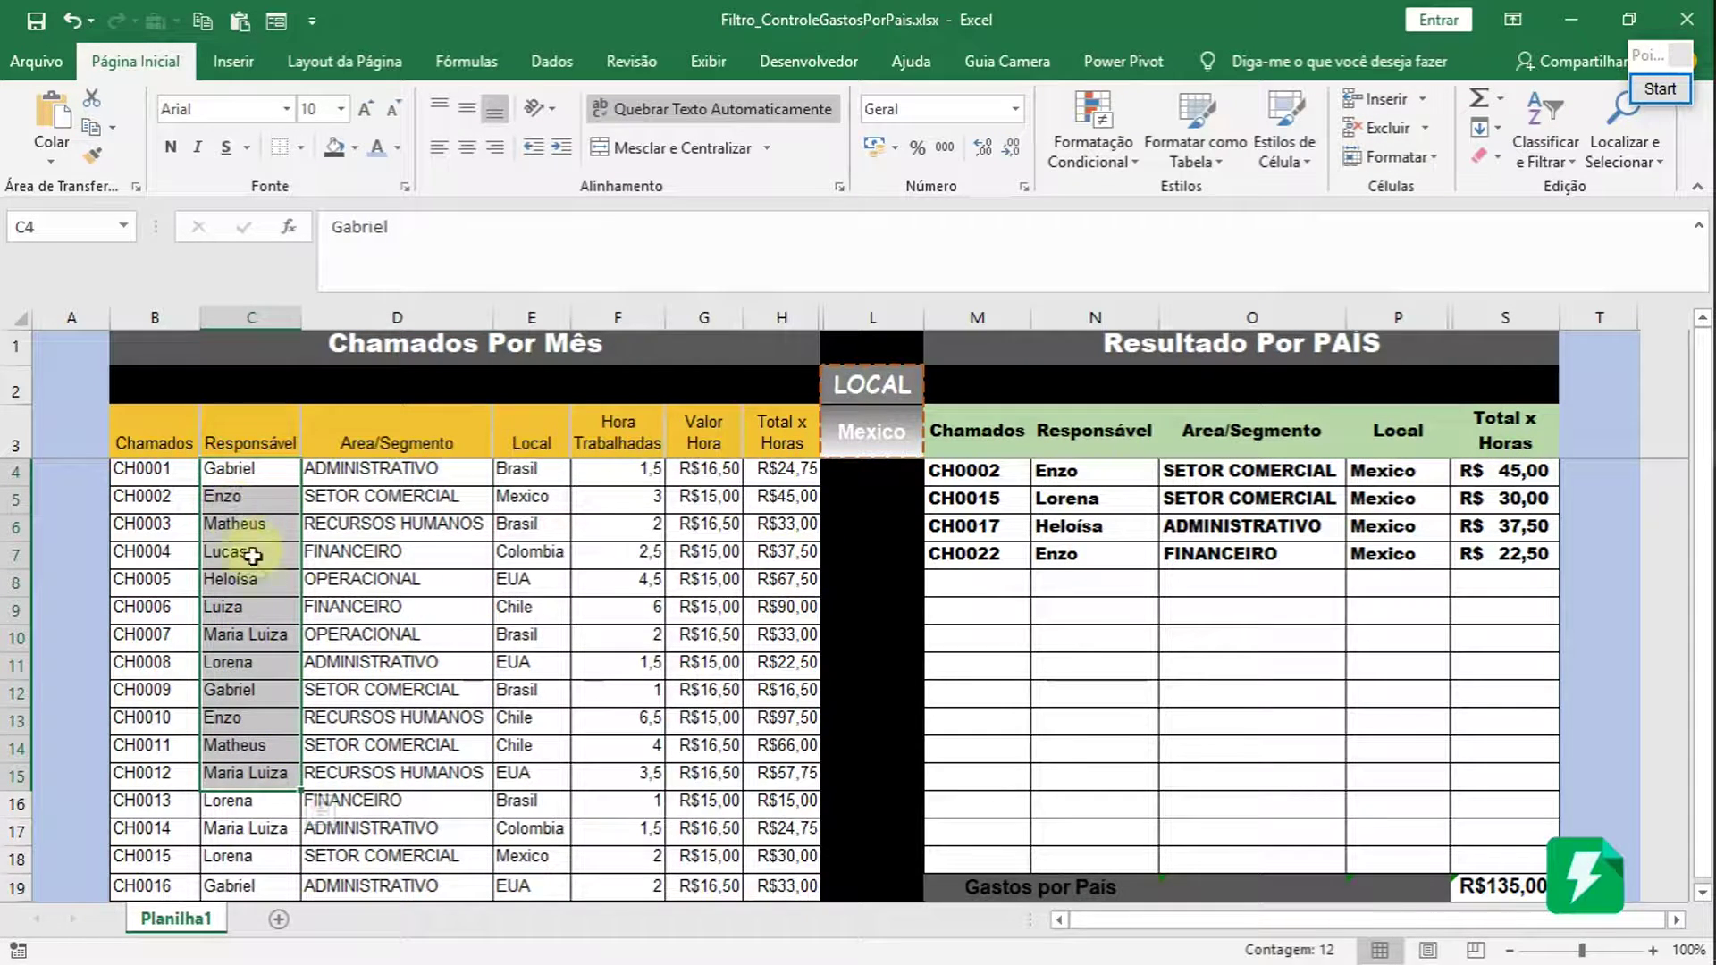
pyautogui.click(267, 496)
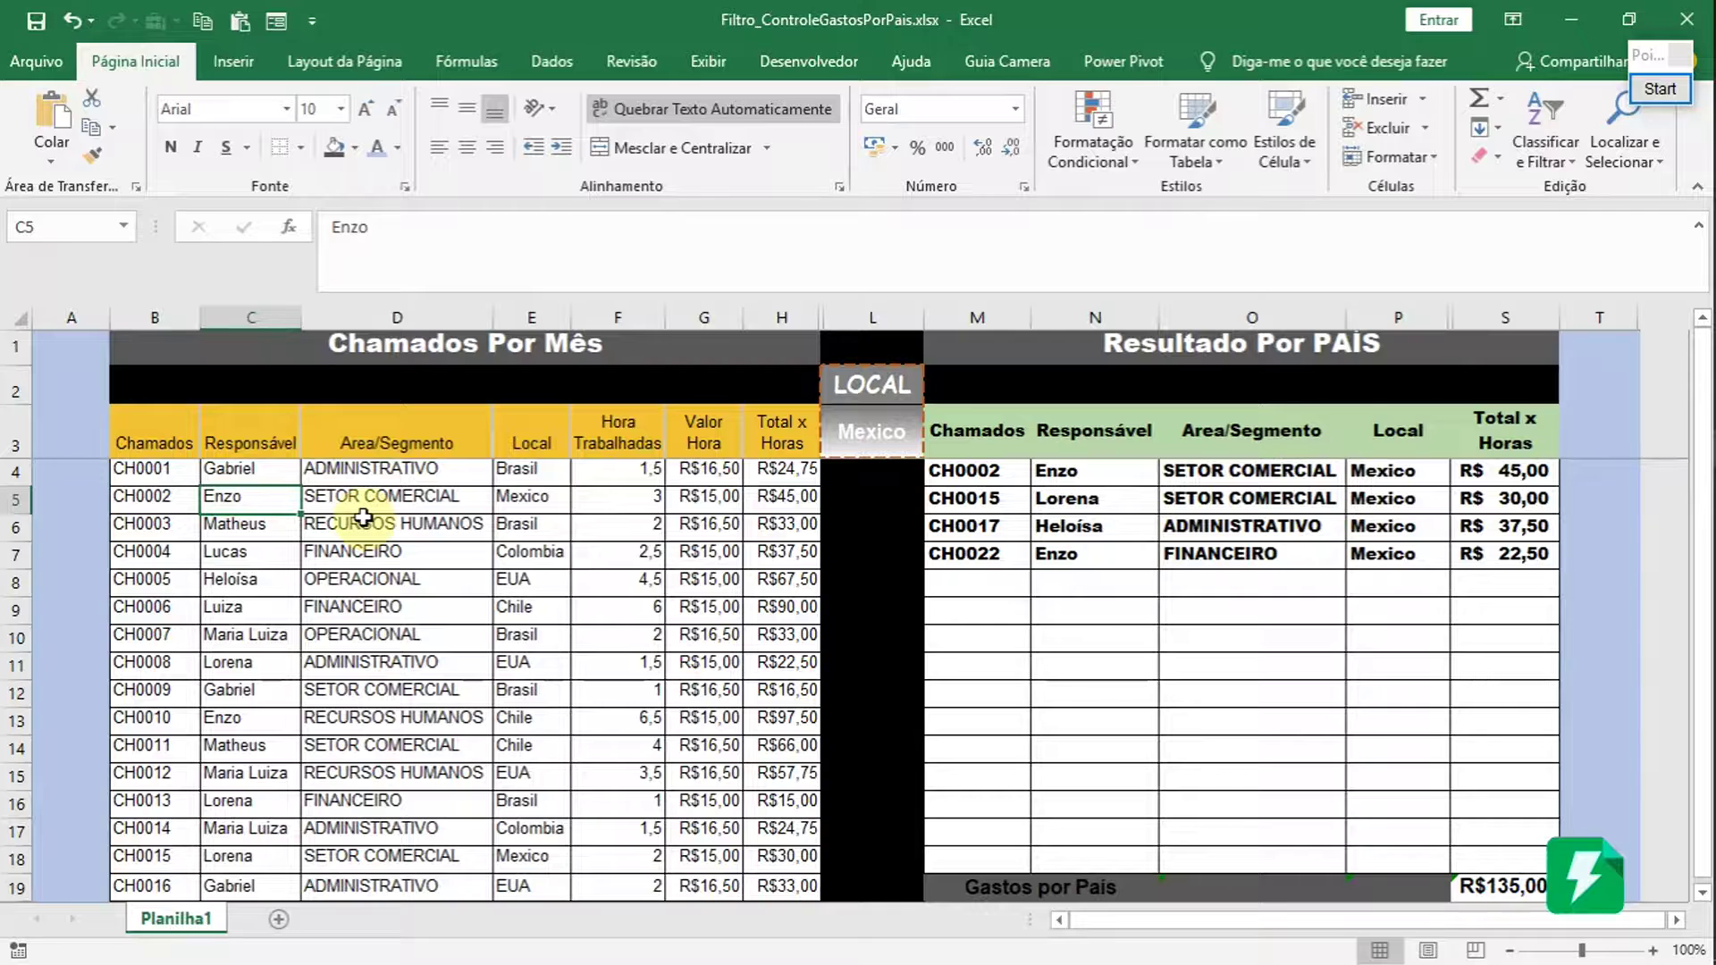
pyautogui.moveTo(348, 471); pyautogui.dragTo(424, 764)
pyautogui.moveTo(518, 470); pyautogui.dragTo(528, 774)
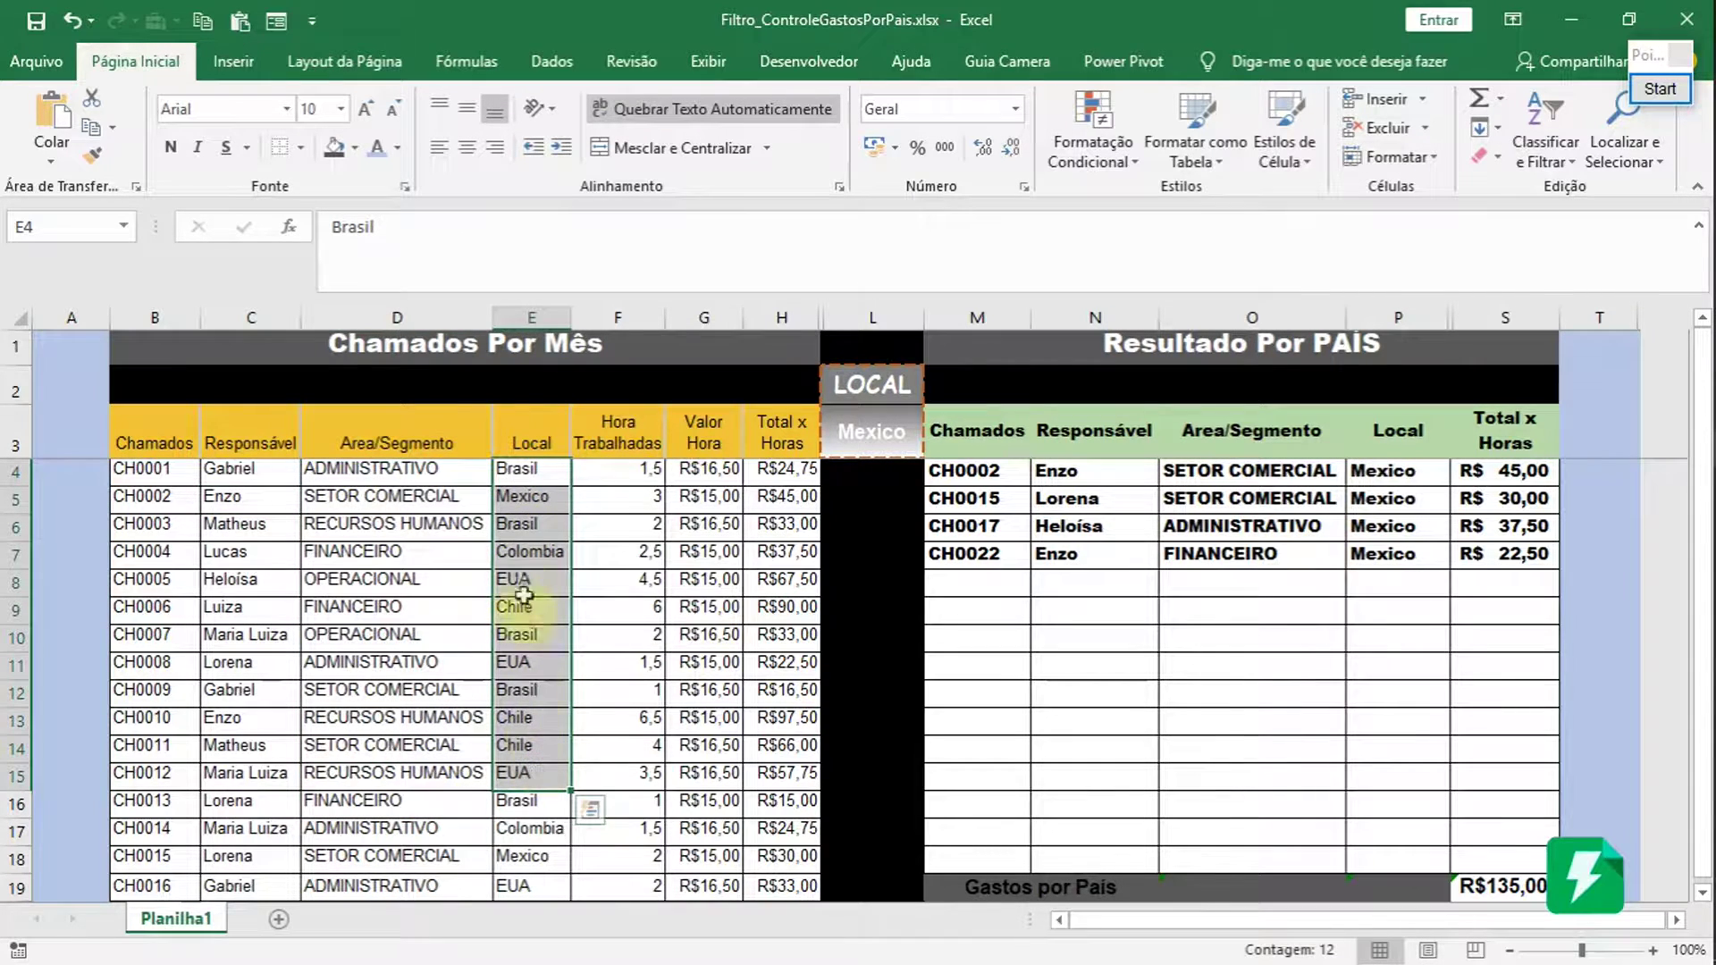
pyautogui.moveTo(508, 480); pyautogui.dragTo(526, 776)
pyautogui.moveTo(398, 476); pyautogui.dragTo(418, 749)
pyautogui.moveTo(241, 497); pyautogui.dragTo(239, 774)
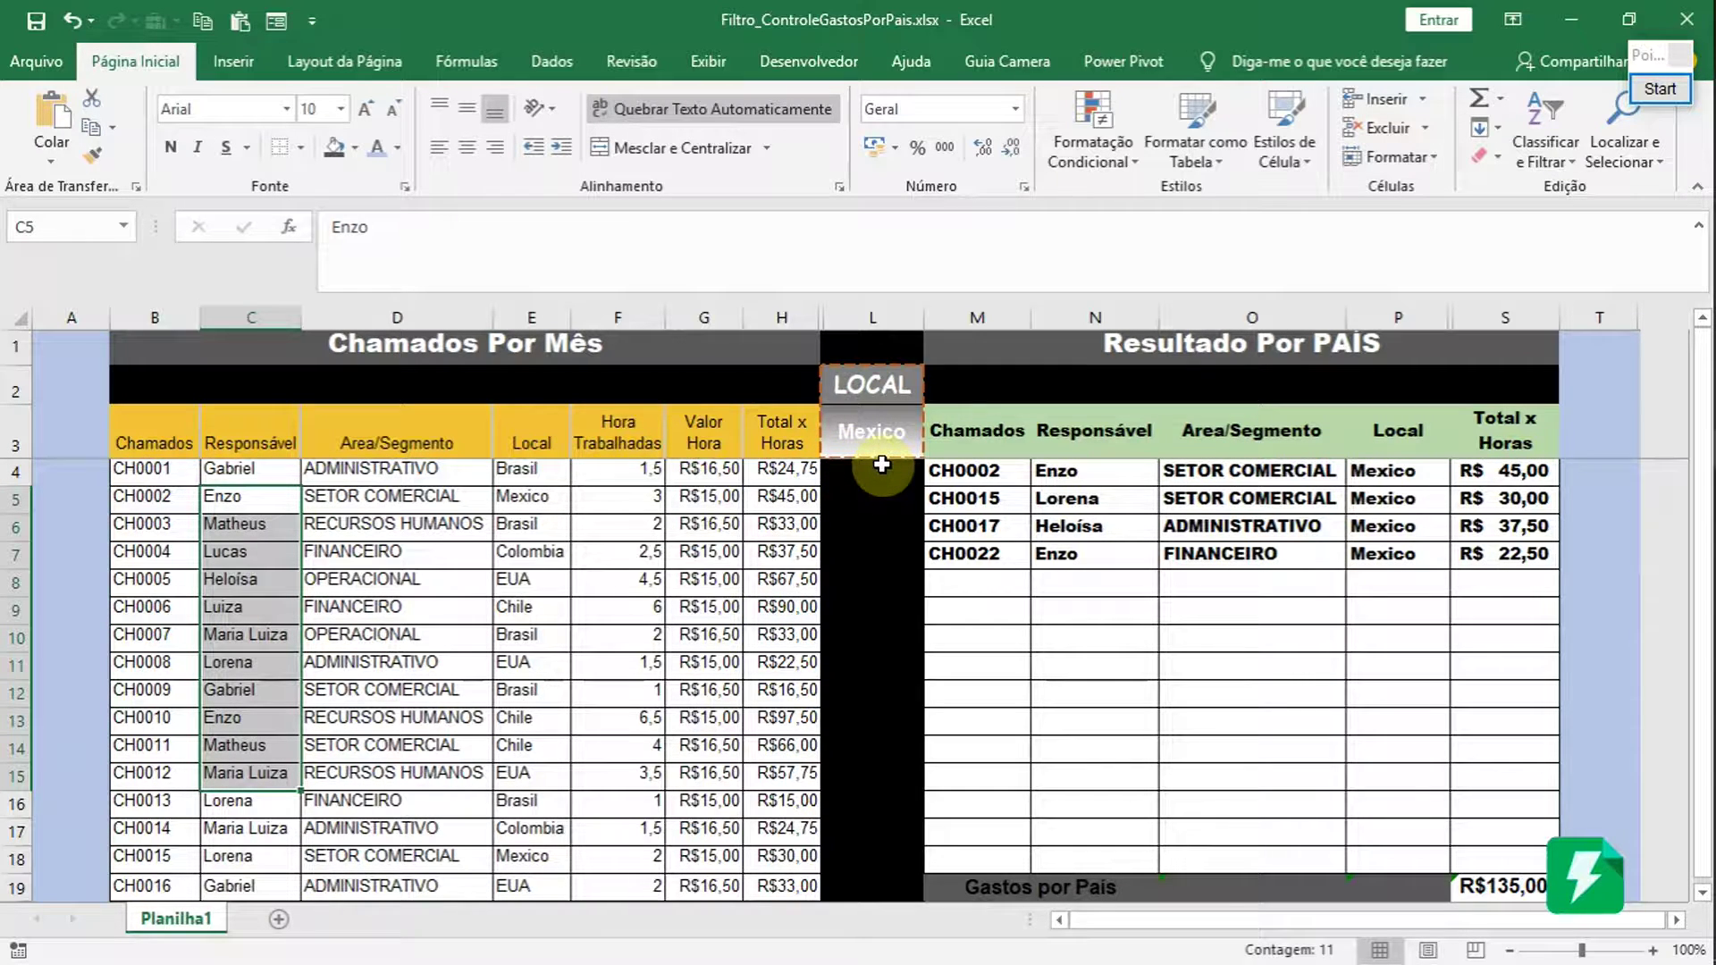
# - Review the Mexico calls in the Resultado Por PAÍS table, and set the LOCAL selector in L3 to Colombia
pyautogui.click(894, 437)
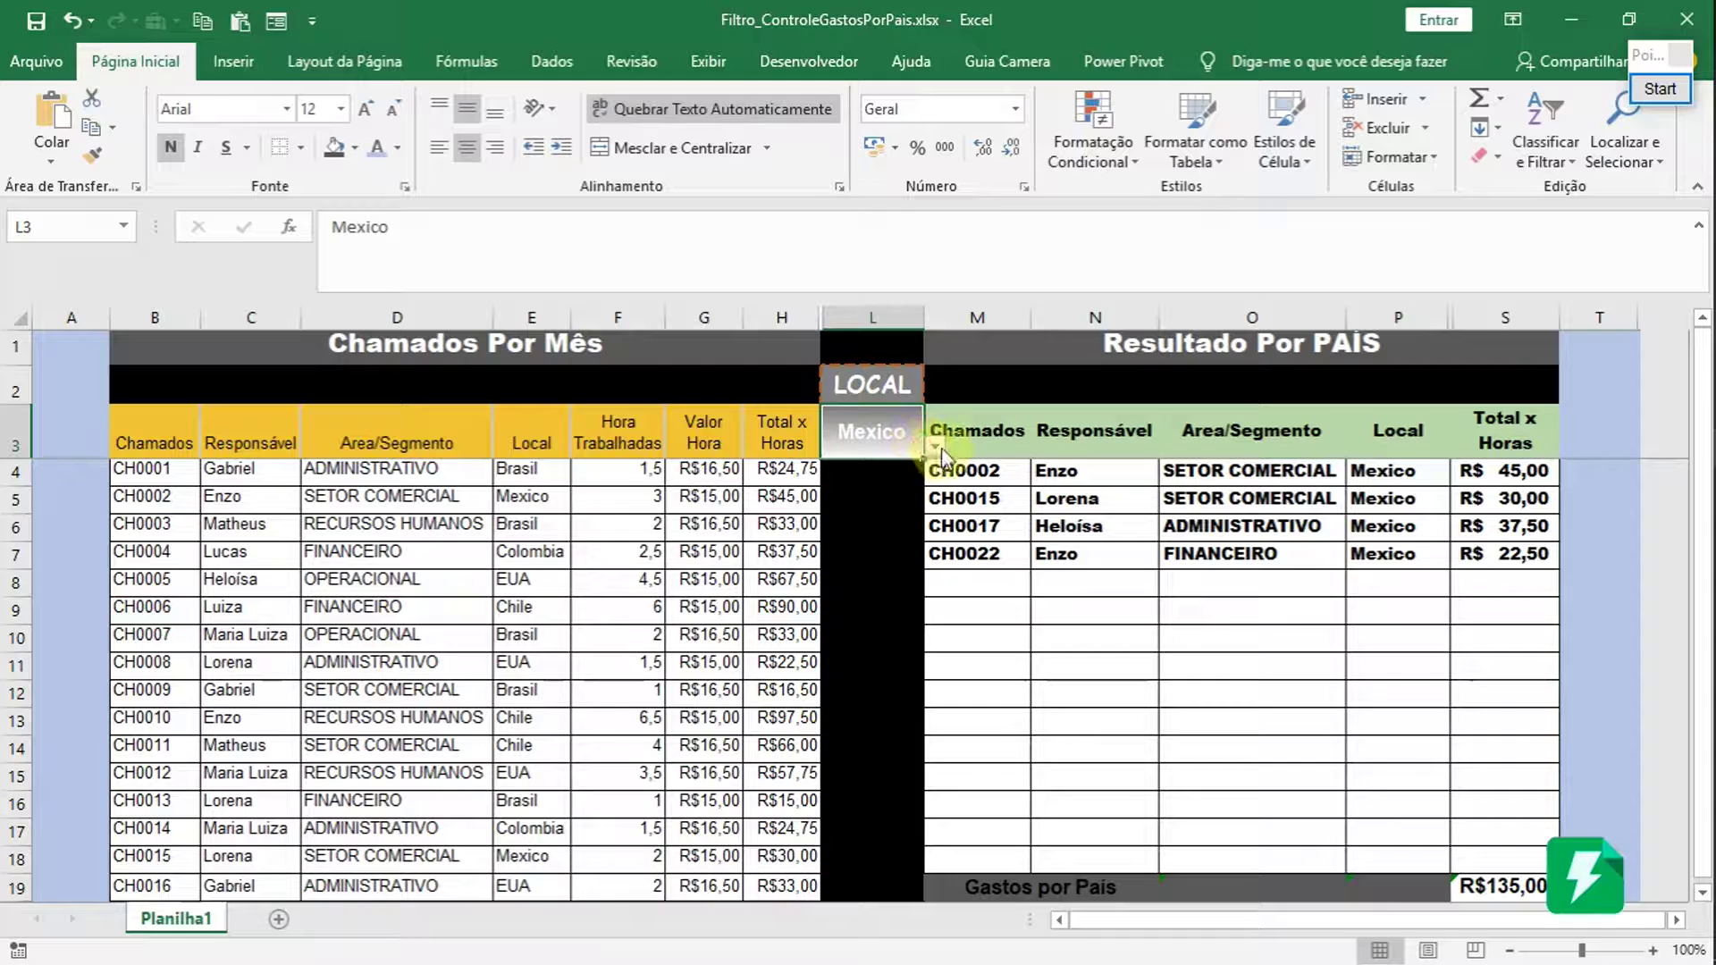
pyautogui.click(934, 446)
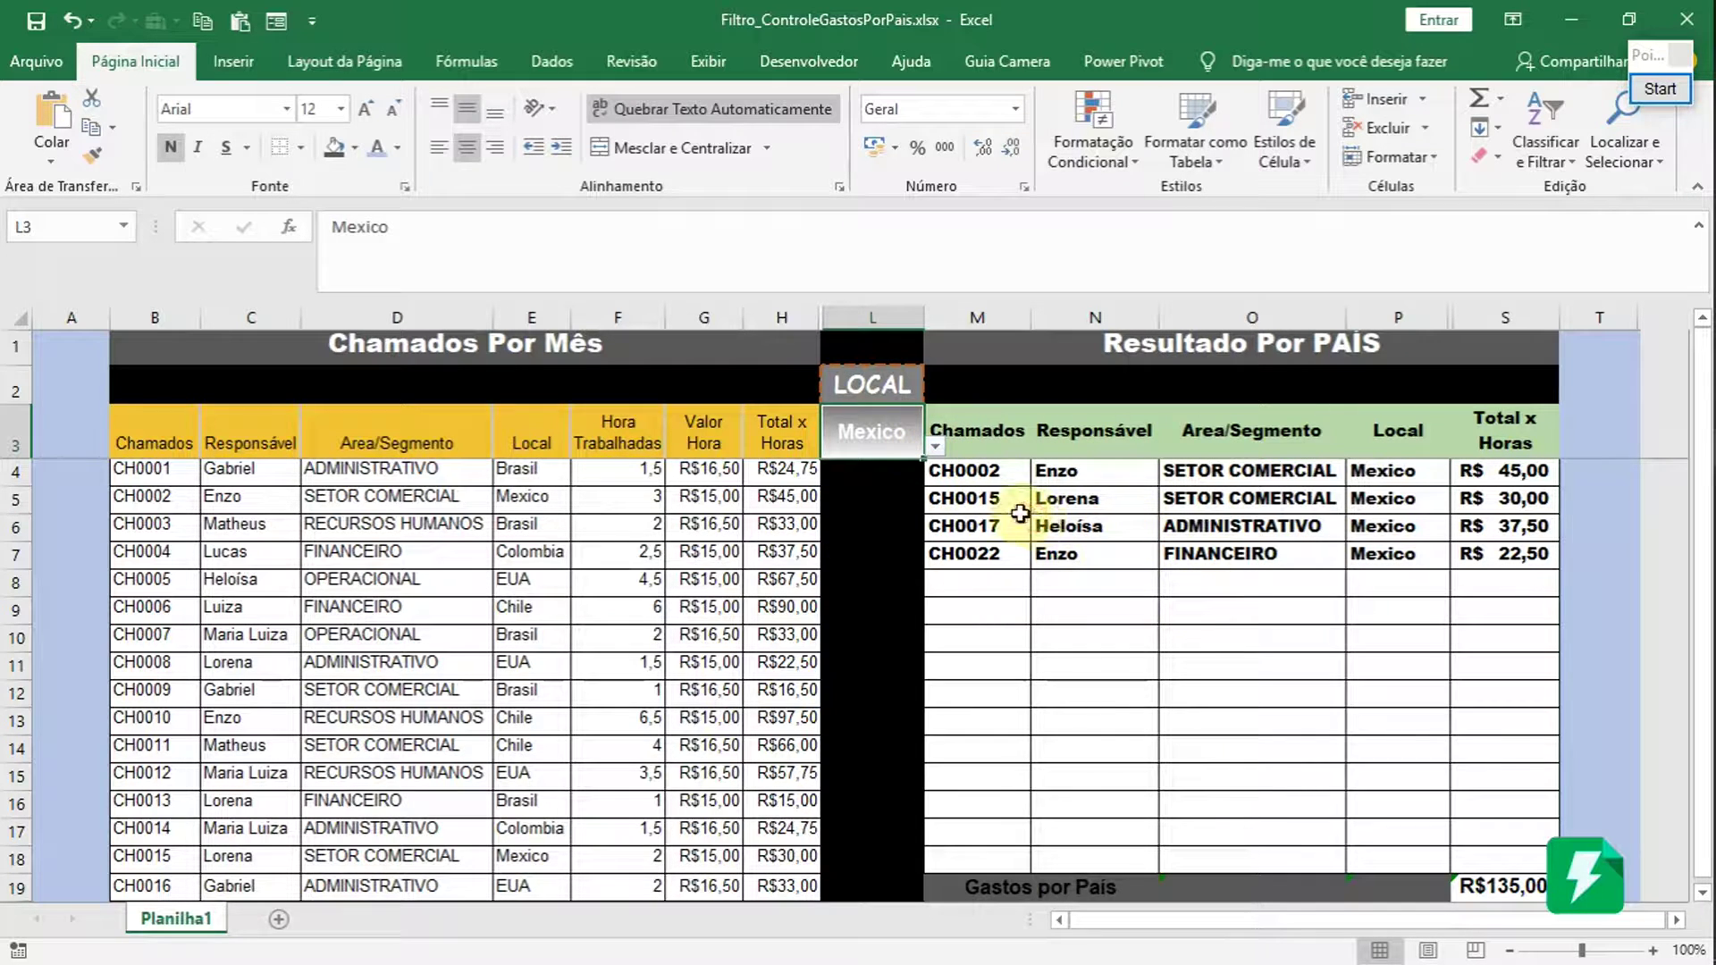
pyautogui.click(1064, 471)
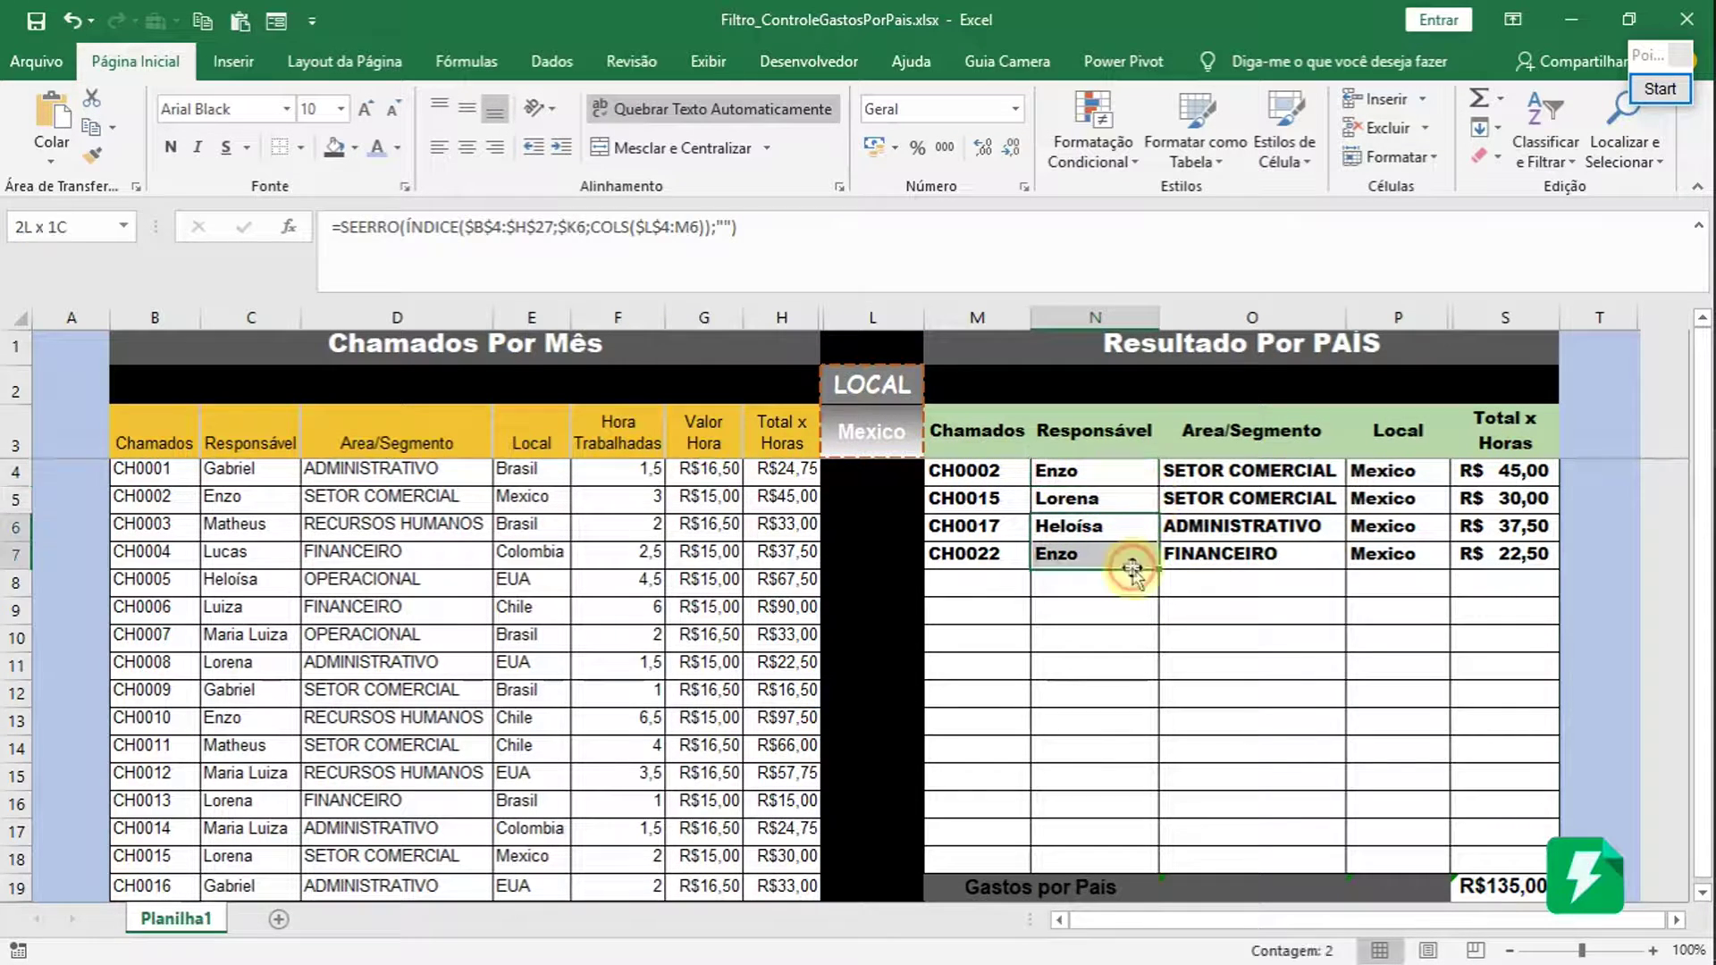
pyautogui.moveTo(1367, 472); pyautogui.dragTo(1389, 556)
pyautogui.click(874, 434)
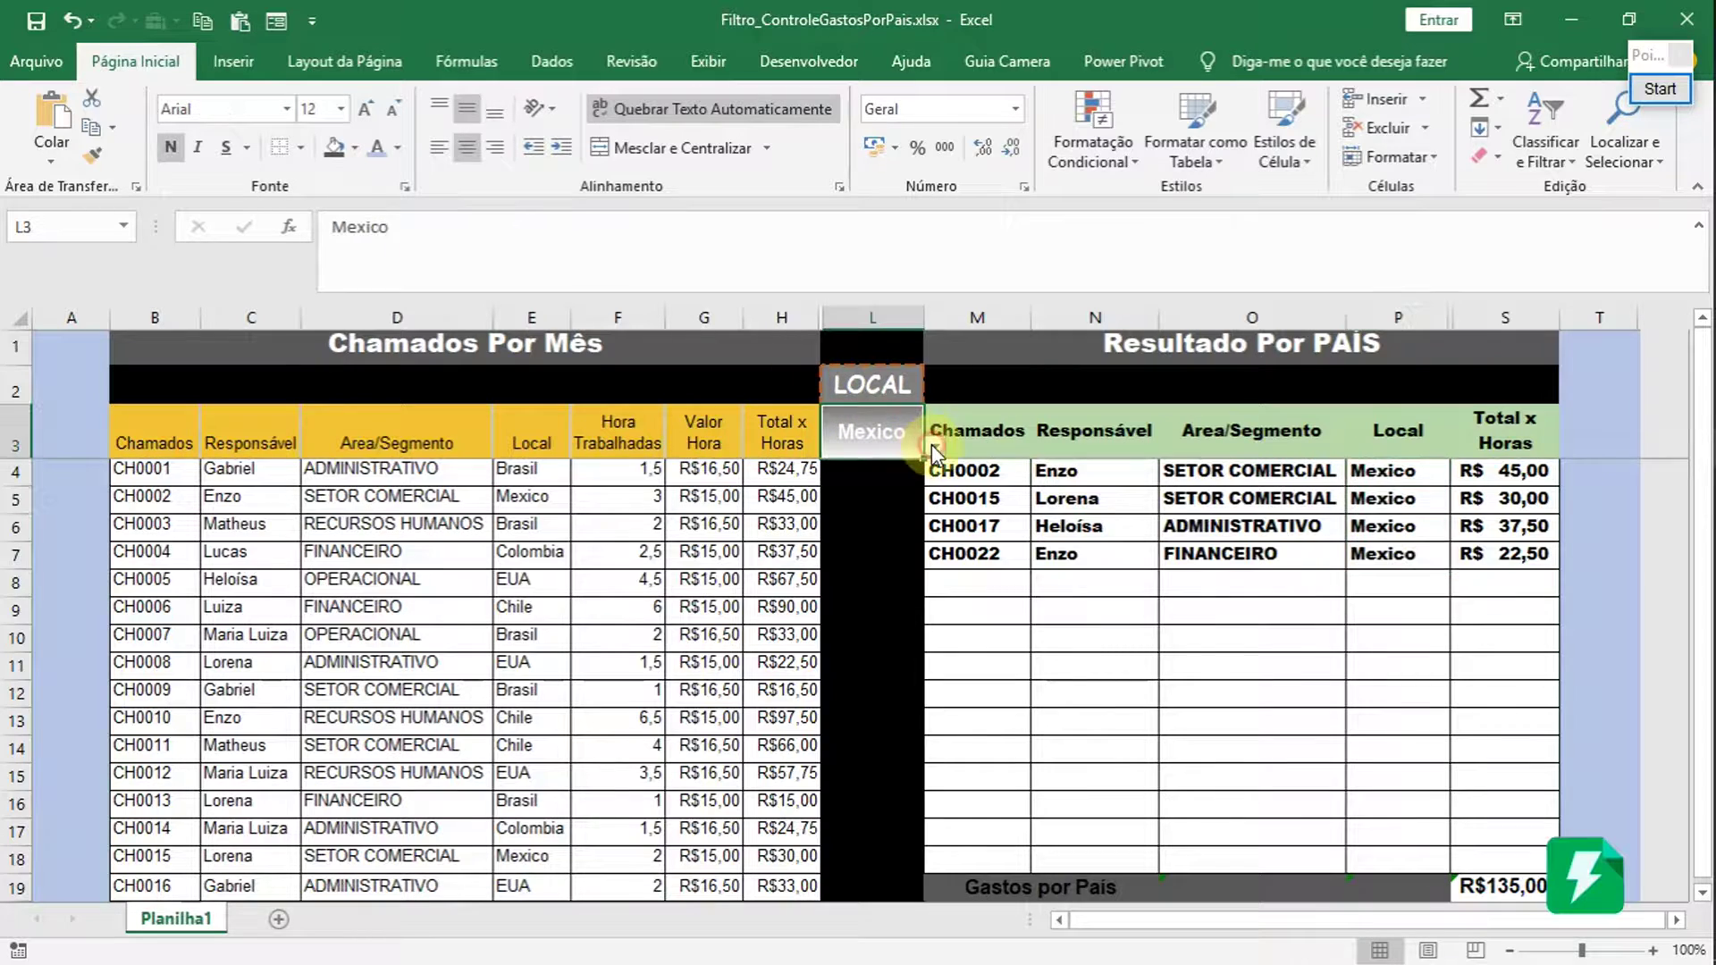
pyautogui.click(935, 446)
pyautogui.click(871, 503)
# - Review the Colombia calls by number, responsible person, area and total, along with the Gastos por País sum
pyautogui.click(1310, 607)
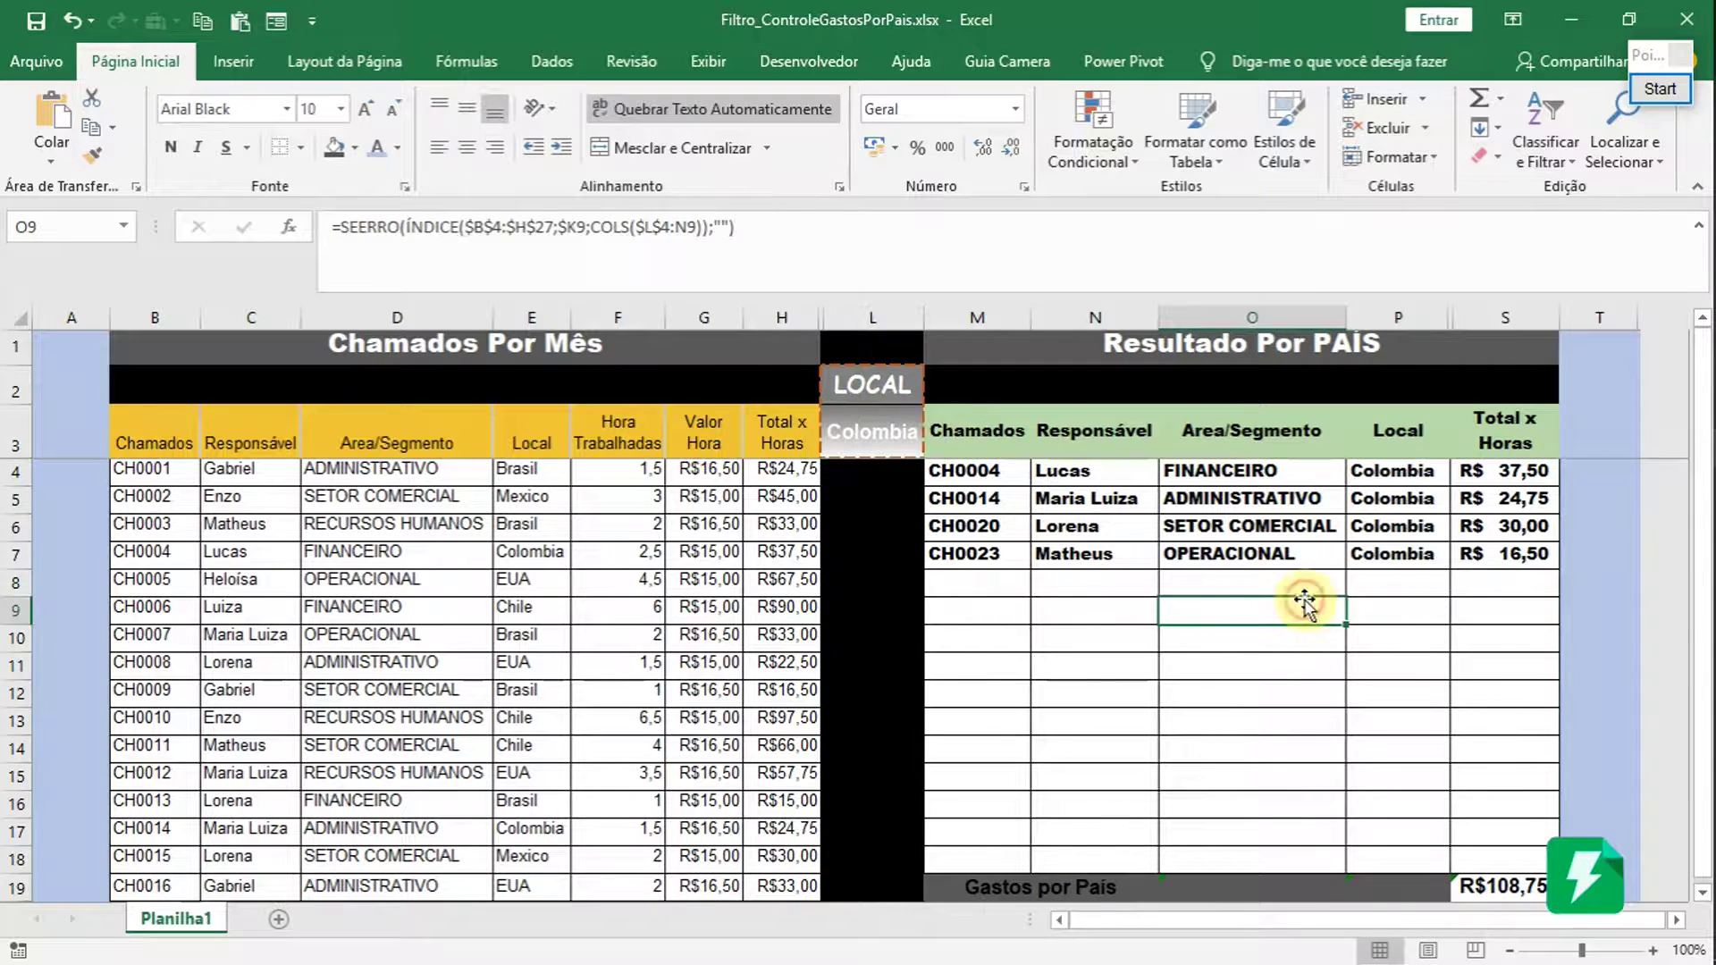
pyautogui.click(1284, 497)
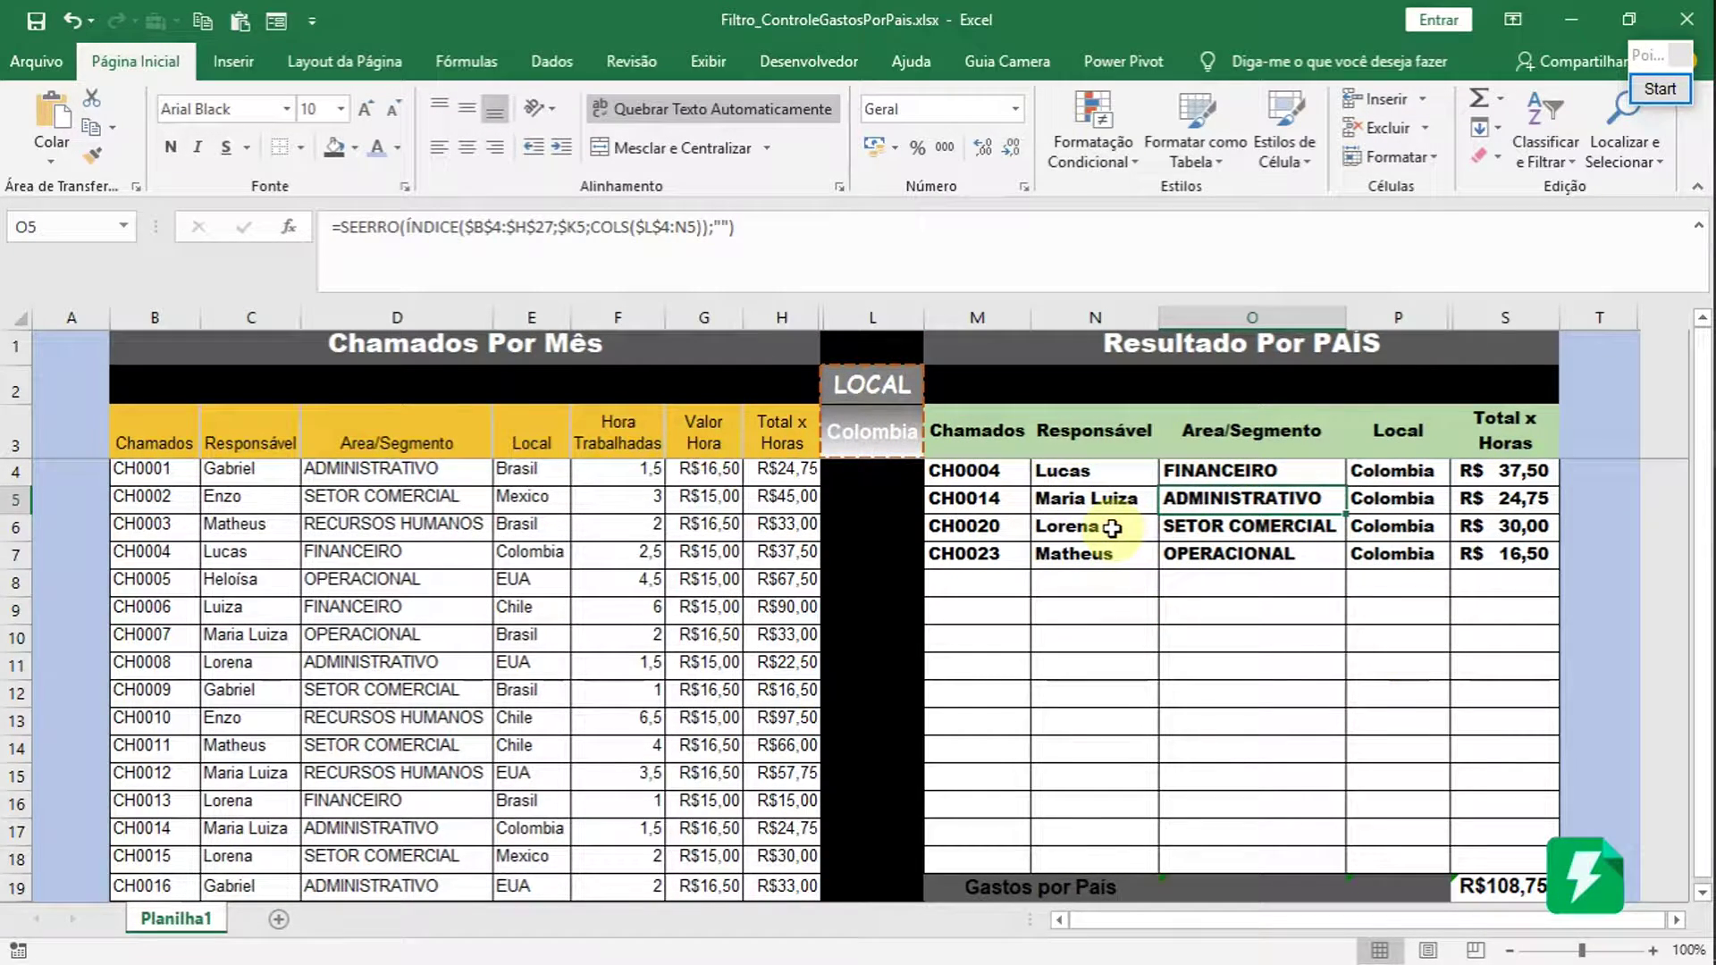
pyautogui.click(1119, 496)
pyautogui.click(1105, 531)
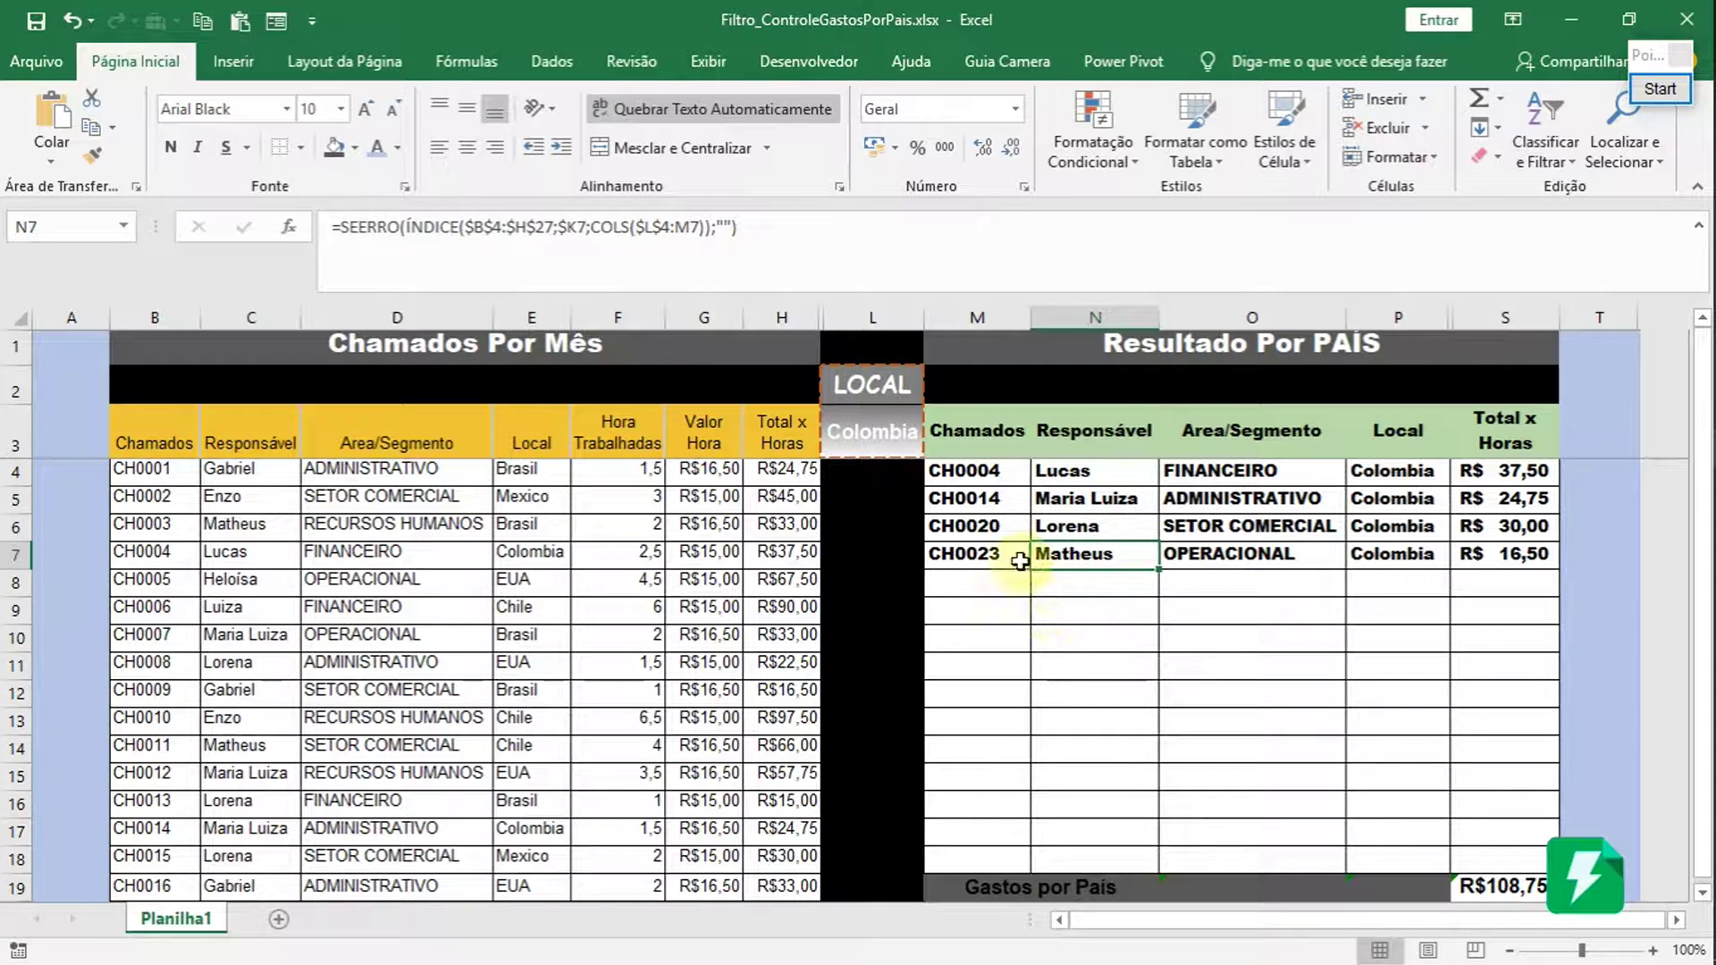
pyautogui.moveTo(956, 474); pyautogui.dragTo(972, 575)
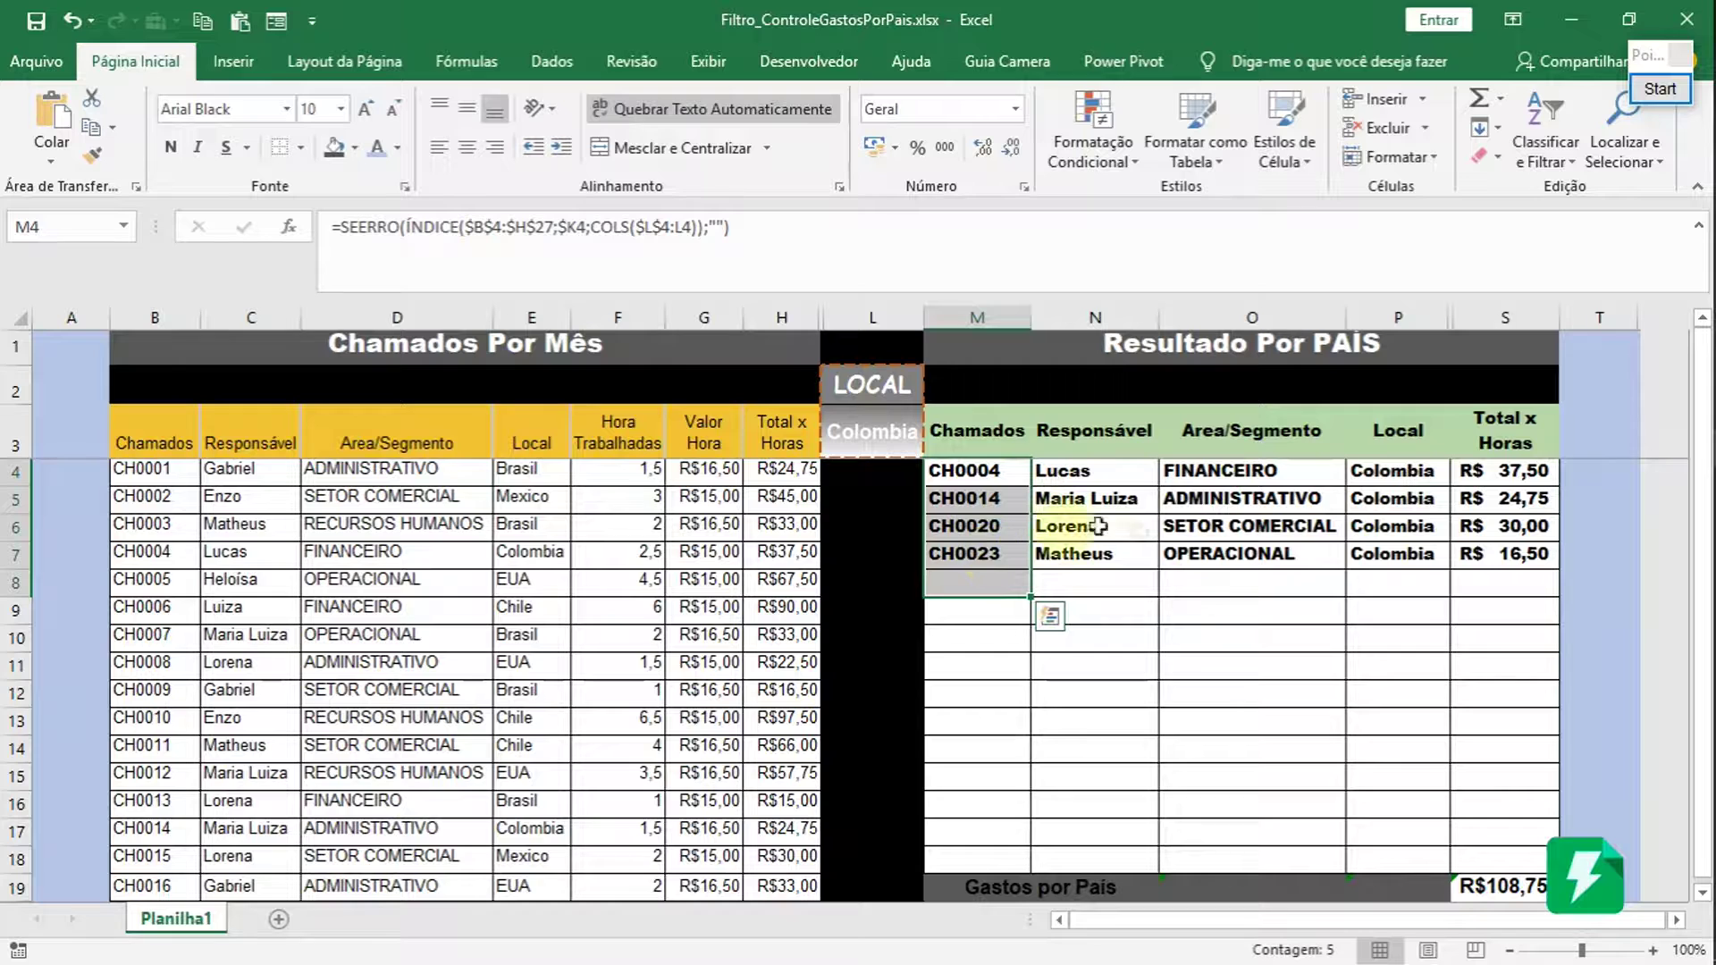
pyautogui.moveTo(1215, 473); pyautogui.dragTo(1243, 572)
pyautogui.moveTo(1488, 472); pyautogui.dragTo(1483, 583)
pyautogui.moveTo(1487, 860); pyautogui.dragTo(1517, 899)
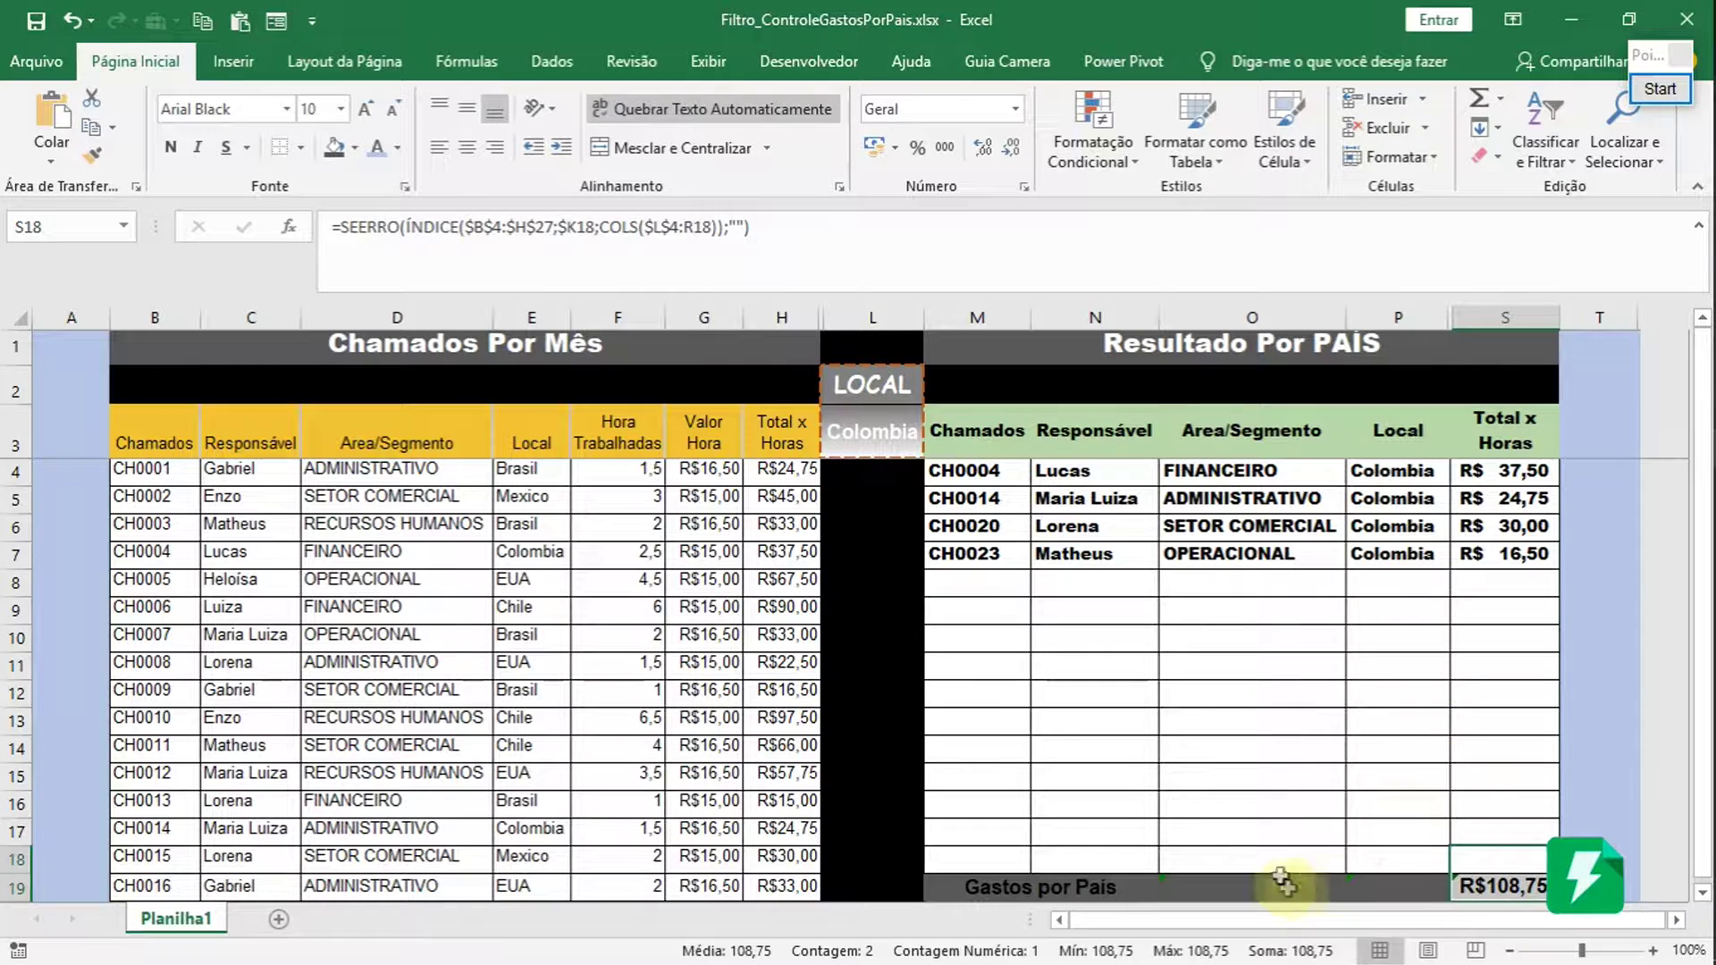
pyautogui.click(1213, 632)
pyautogui.click(1519, 608)
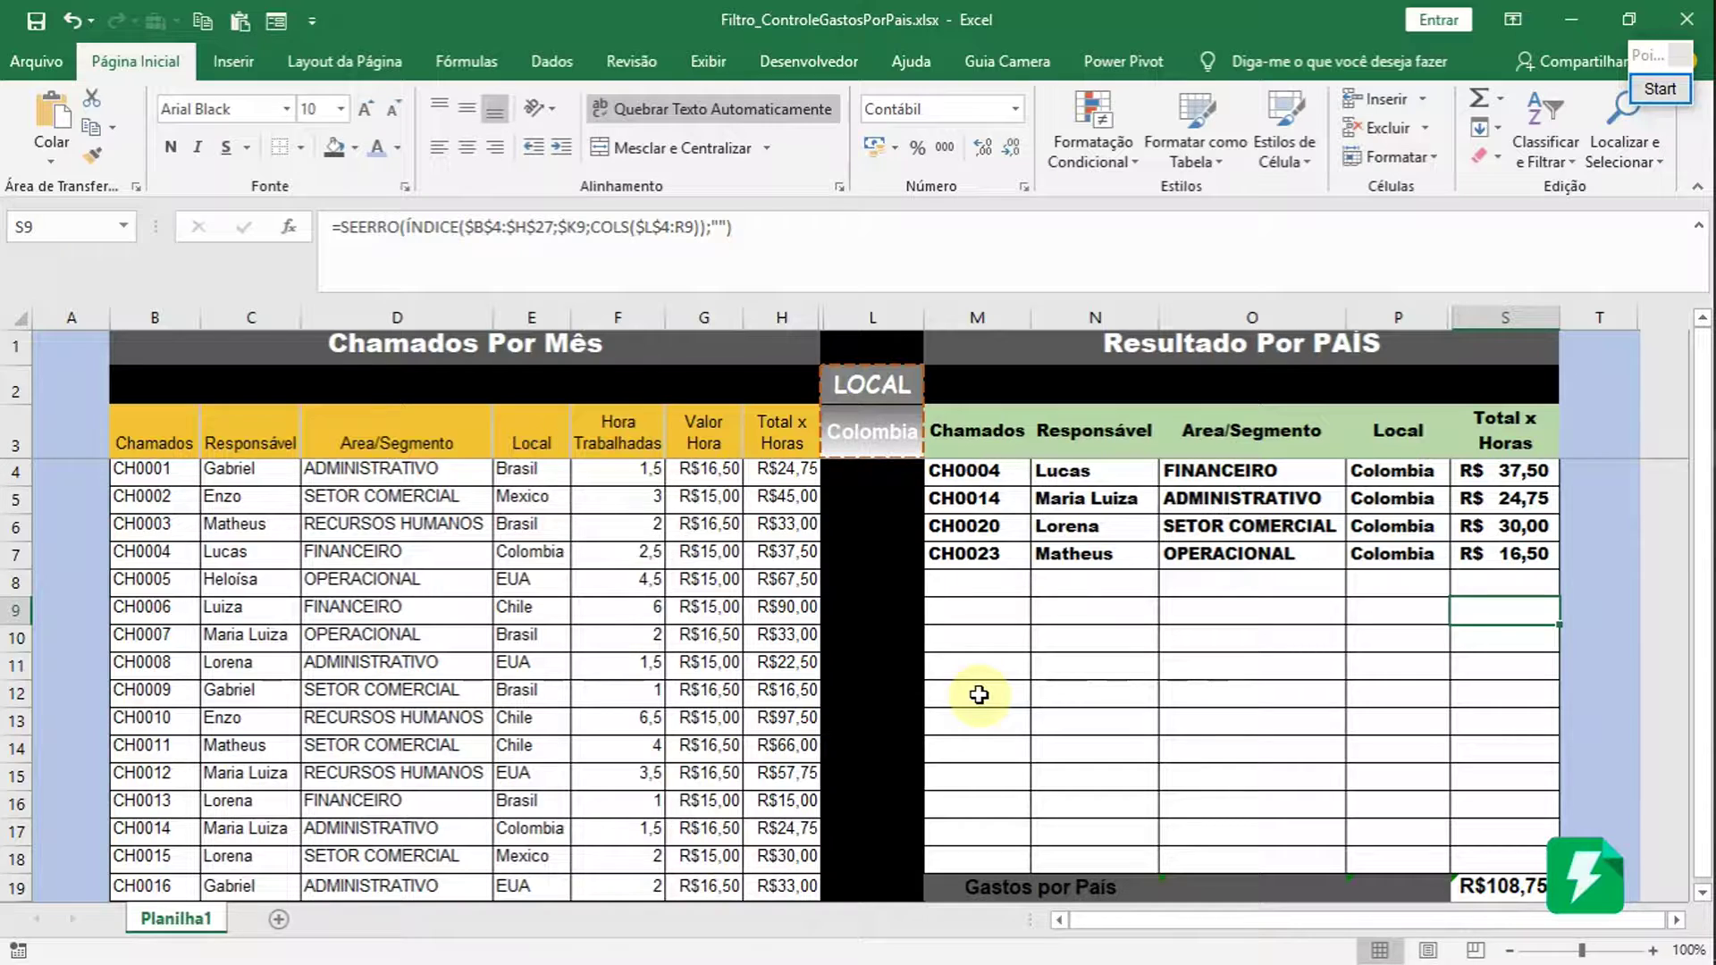
# - Set the LOCAL selector in L3 to Brasil
pyautogui.click(911, 438)
pyautogui.click(935, 447)
pyautogui.click(902, 515)
pyautogui.click(890, 468)
# - Review the Chamados, Responsável, Area/Segmento and Total x Horas columns of the filtered Brasil calls
pyautogui.click(1016, 478)
pyautogui.moveTo(1077, 478); pyautogui.dragTo(1083, 639)
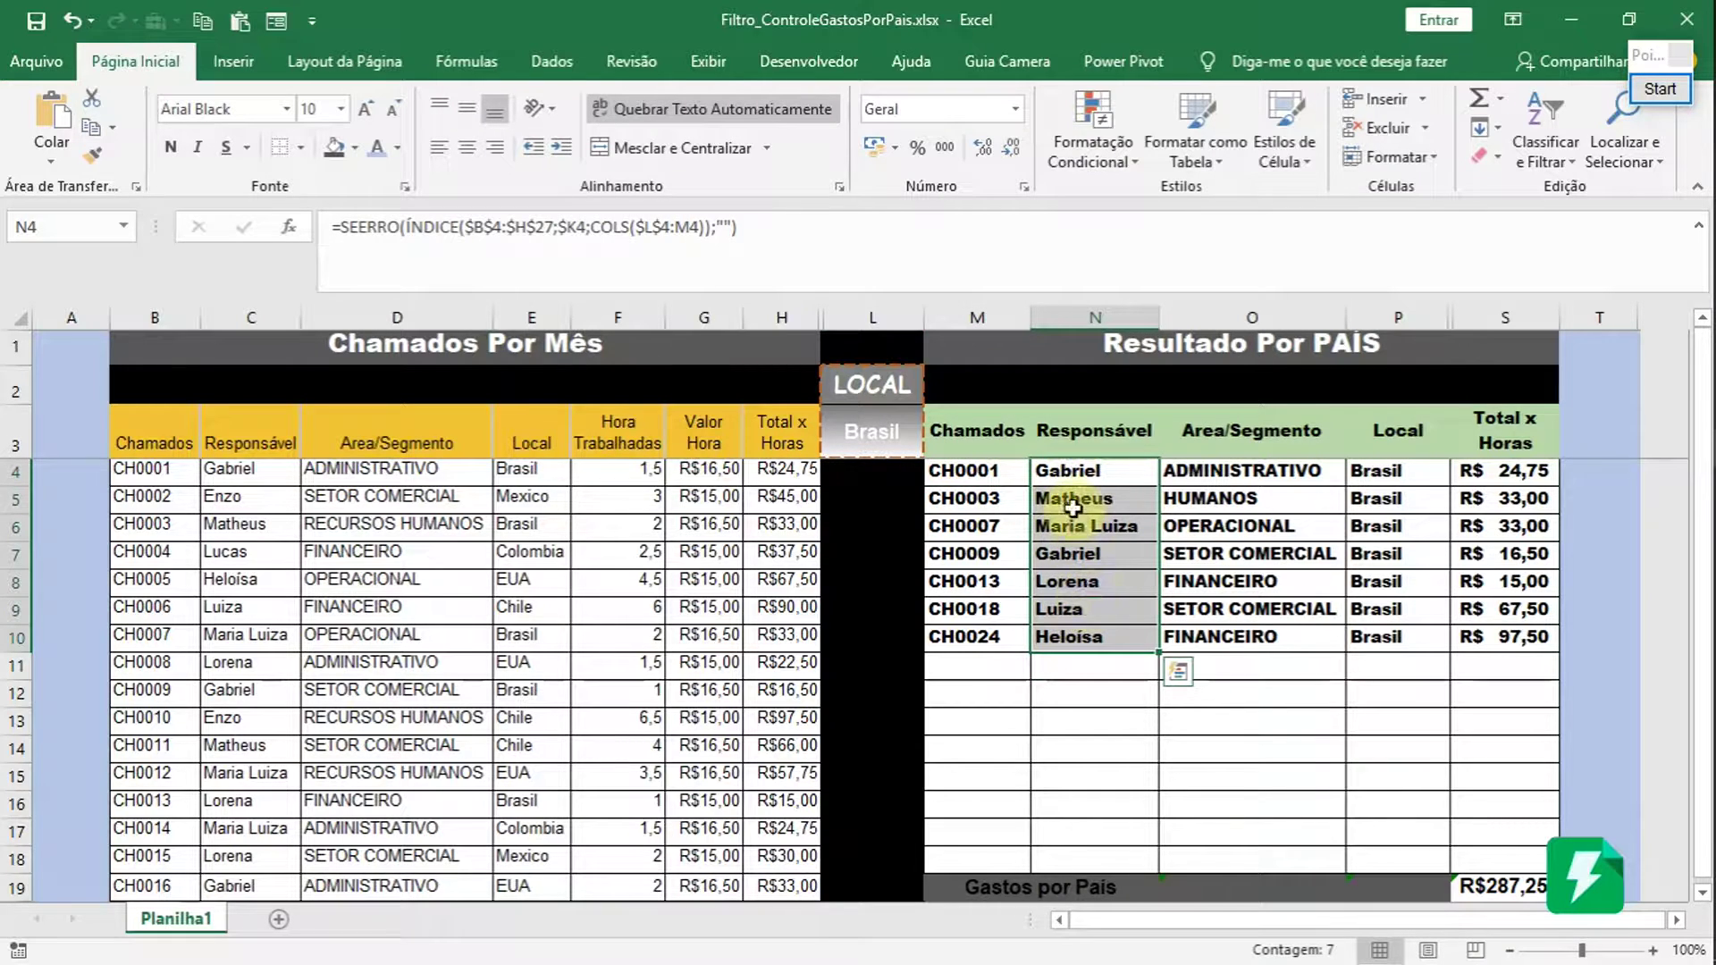
pyautogui.moveTo(1076, 476); pyautogui.dragTo(1083, 665)
pyautogui.moveTo(978, 478); pyautogui.dragTo(983, 663)
pyautogui.moveTo(1086, 476); pyautogui.dragTo(1095, 665)
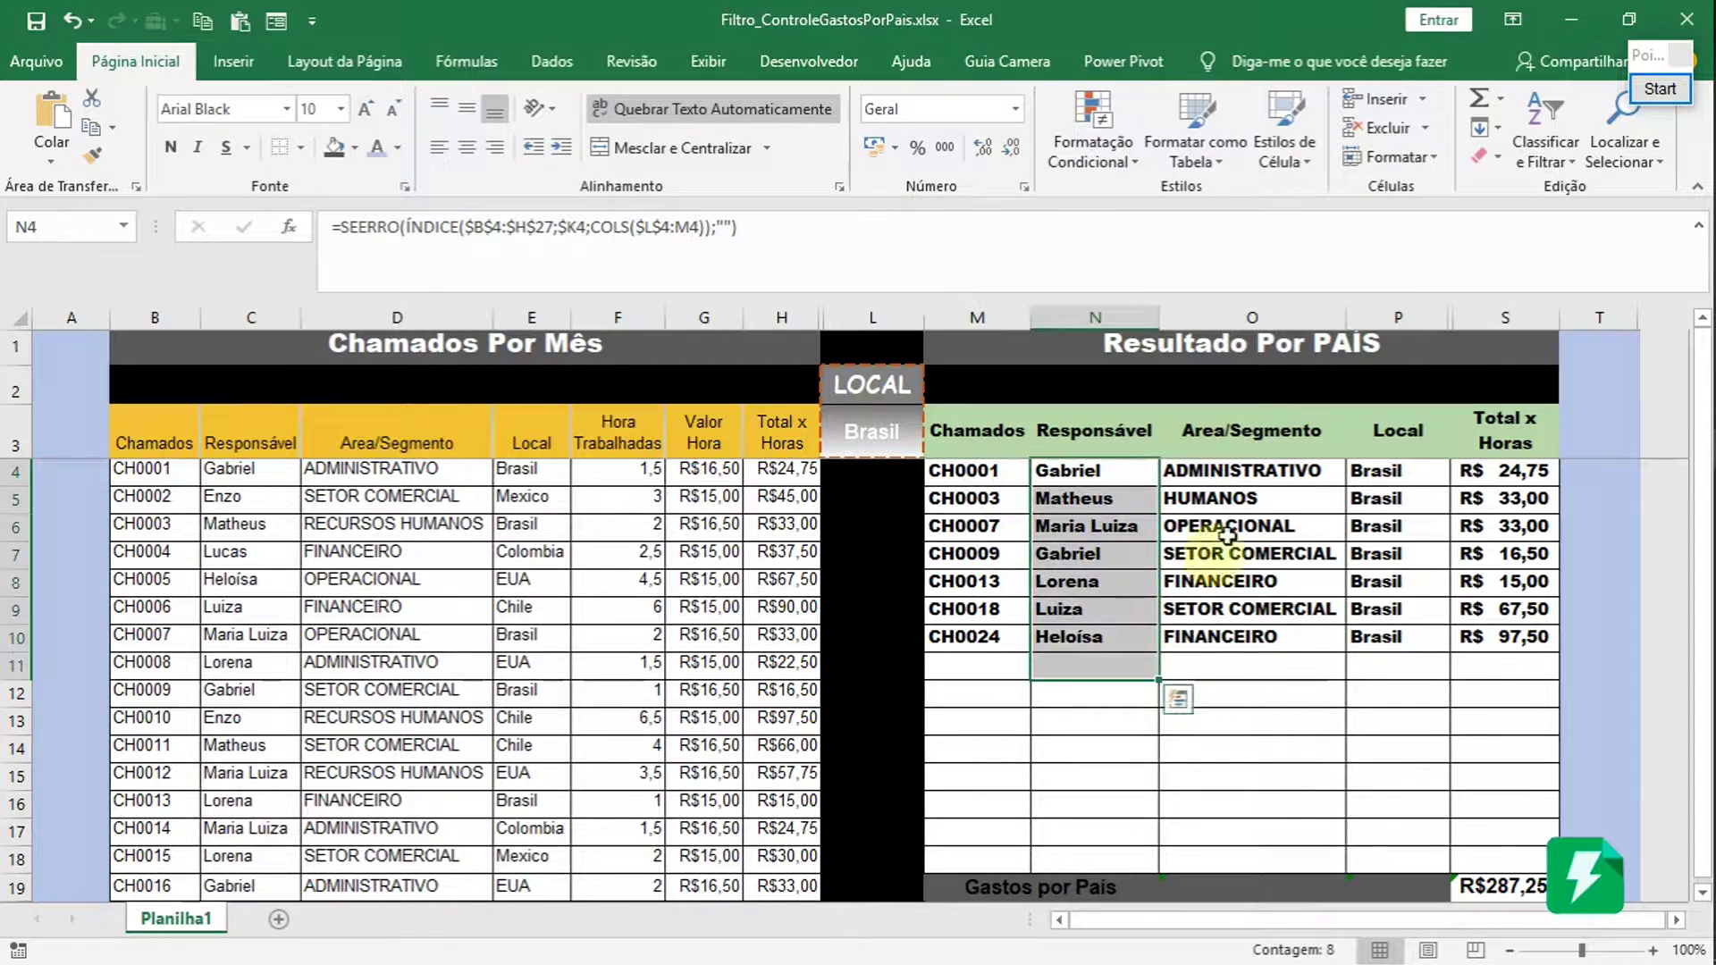
pyautogui.moveTo(1253, 485); pyautogui.dragTo(1217, 666)
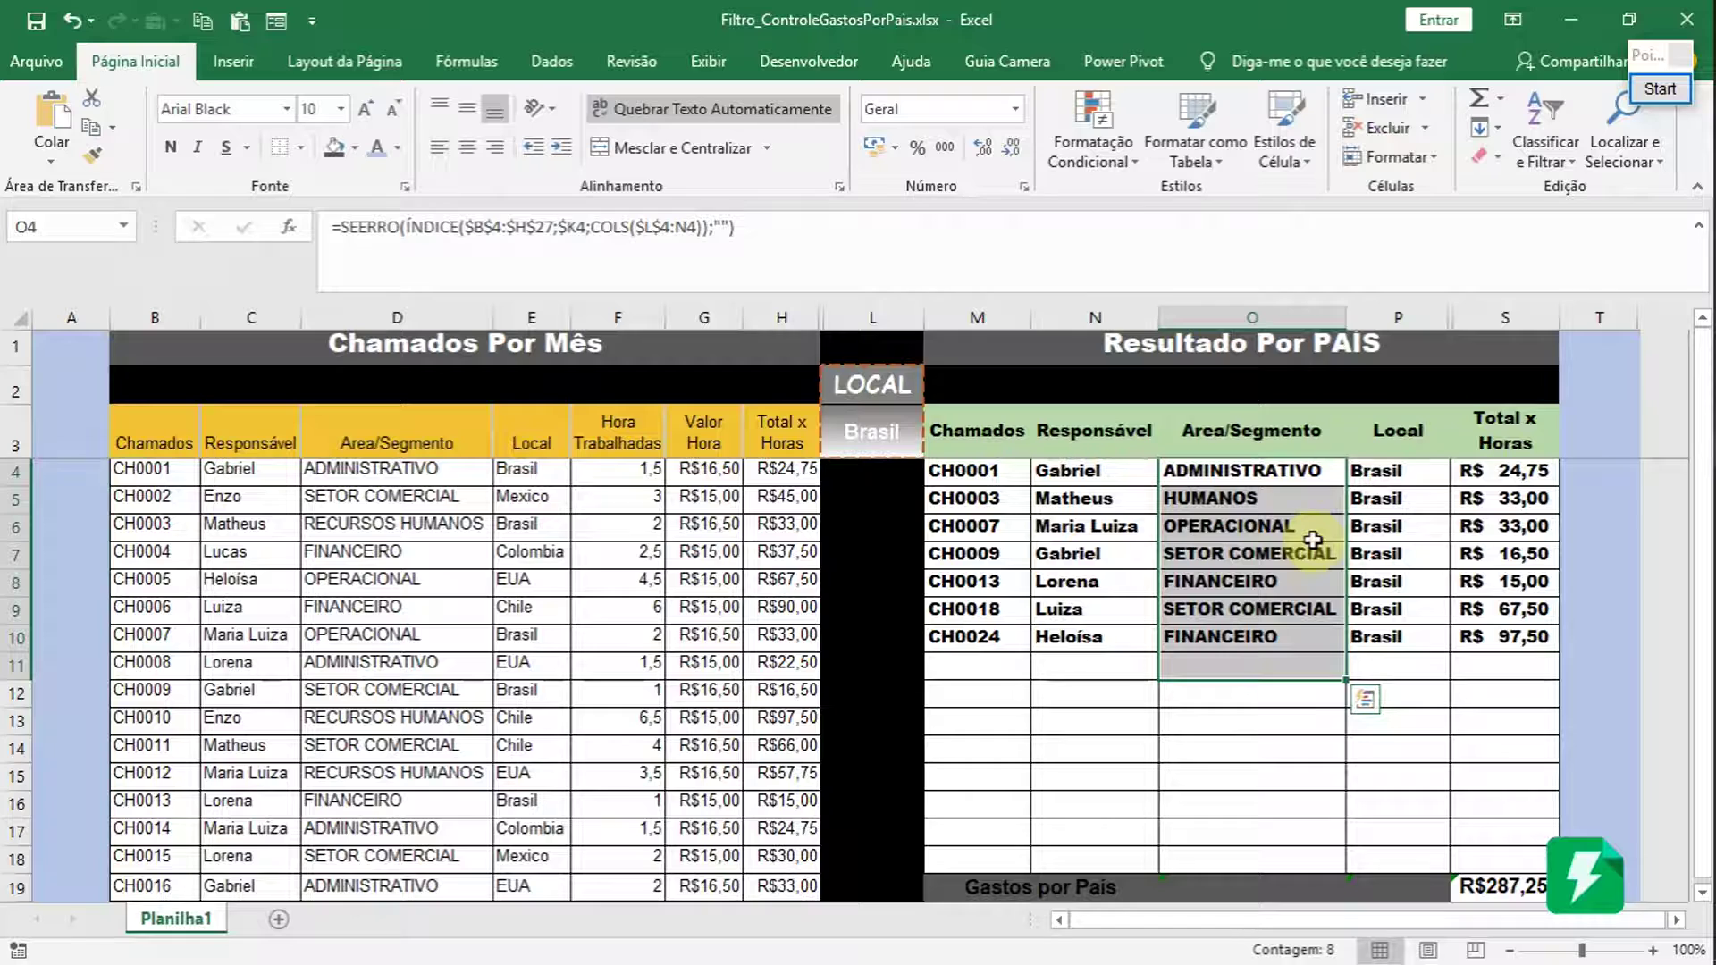
pyautogui.moveTo(1487, 471); pyautogui.dragTo(1544, 666)
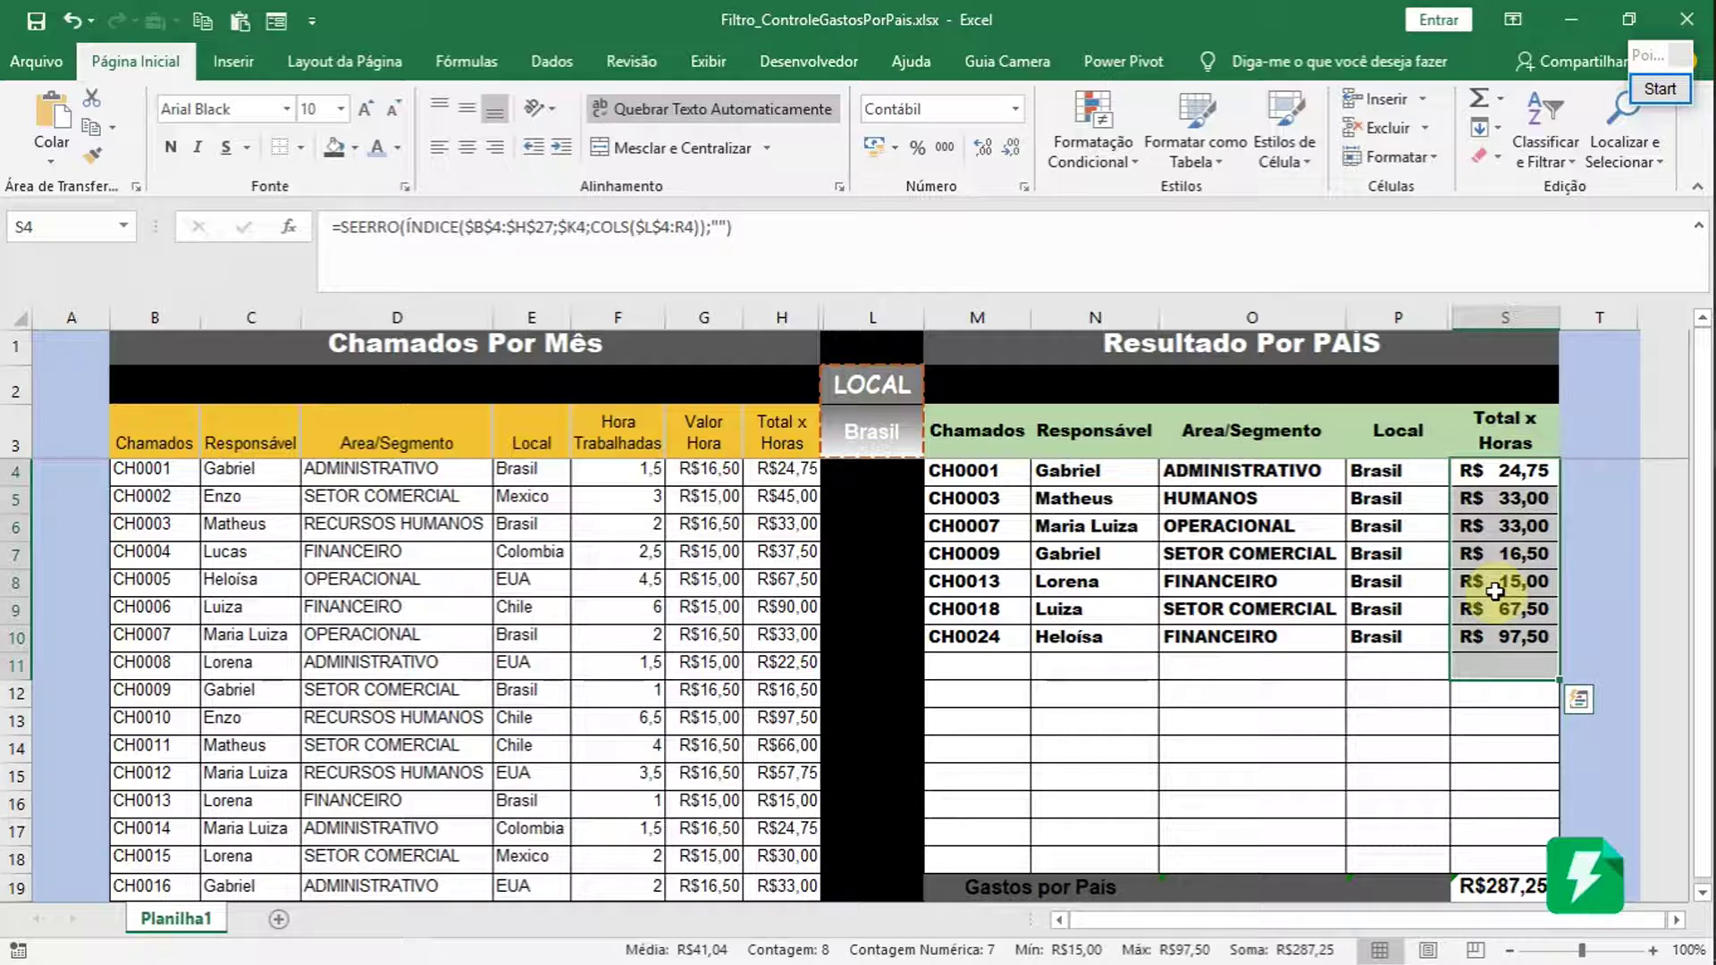
# - Examine the Gastos por País sum for Brasil and the source call records in the Chamados Por Mês table
pyautogui.click(1518, 887)
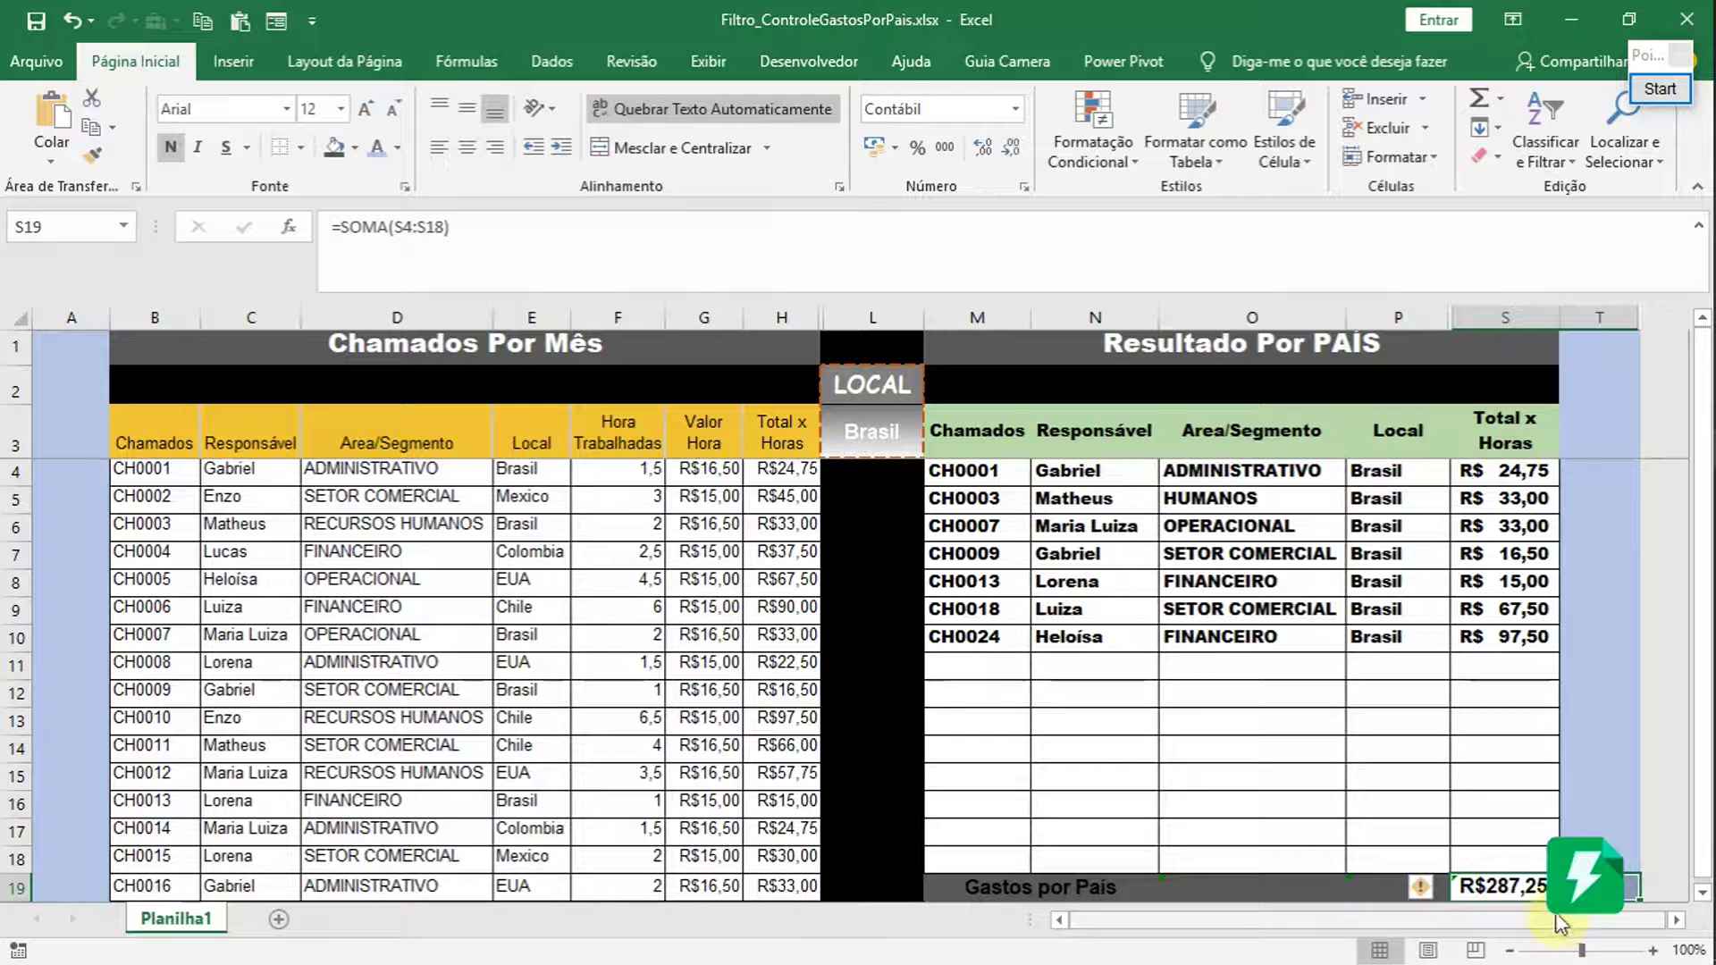
pyautogui.click(1362, 742)
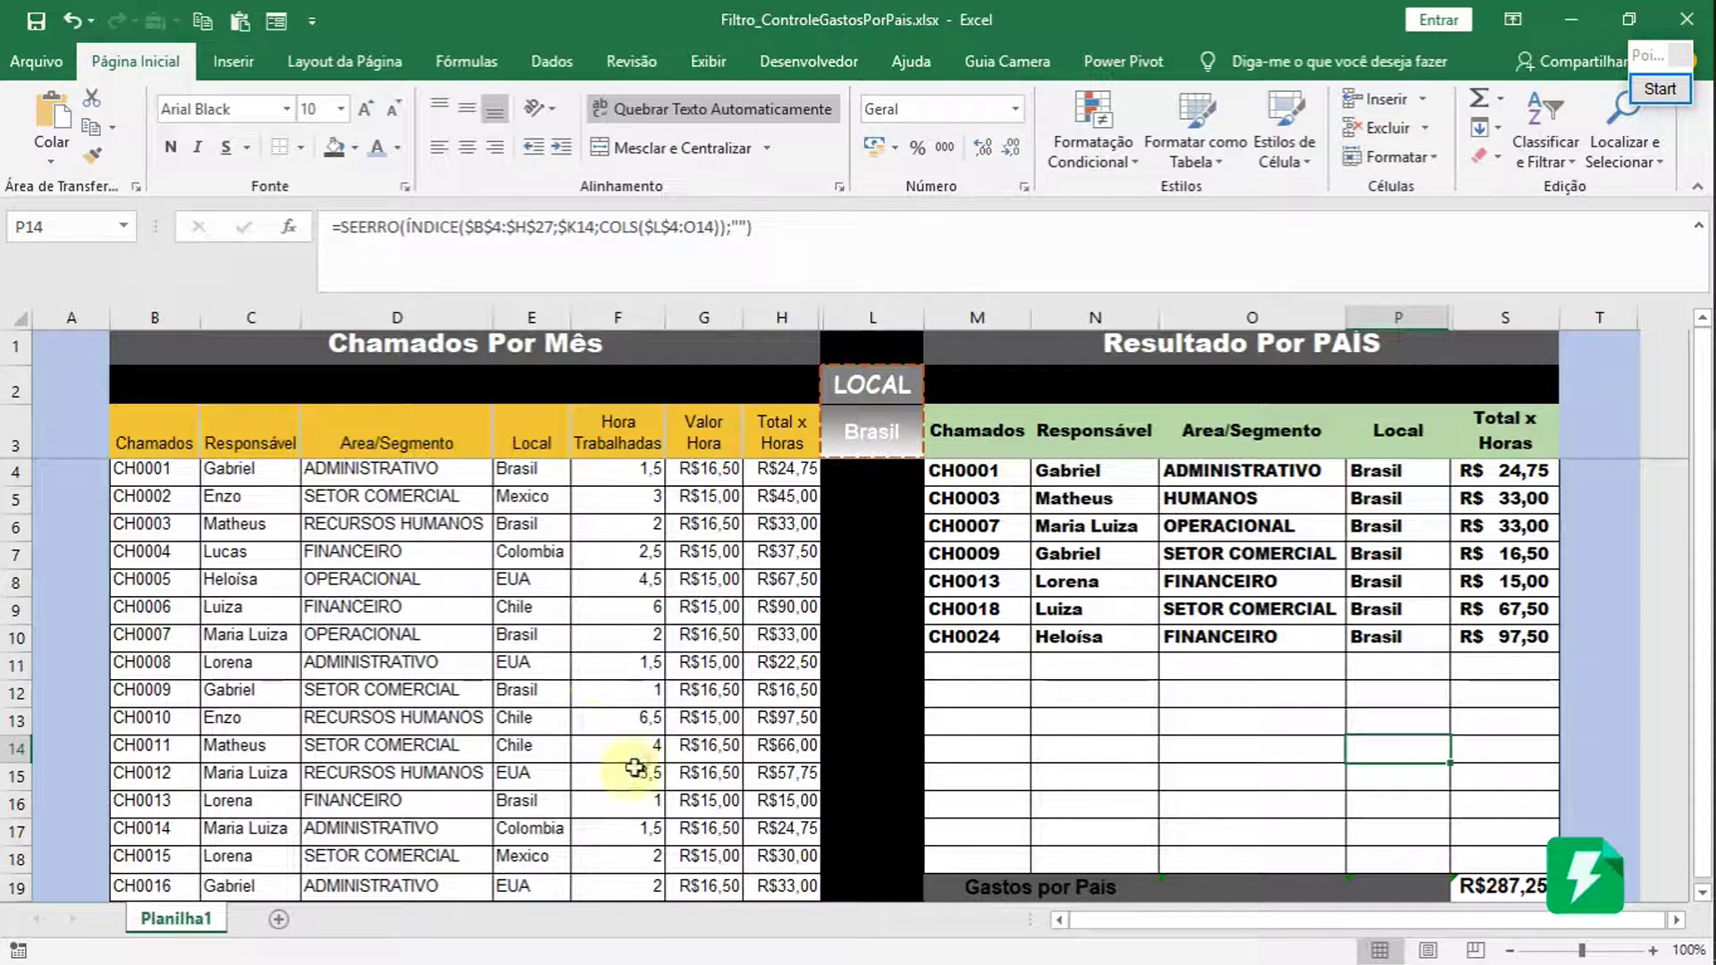
pyautogui.click(418, 633)
pyautogui.moveTo(1312, 585); pyautogui.dragTo(1309, 625)
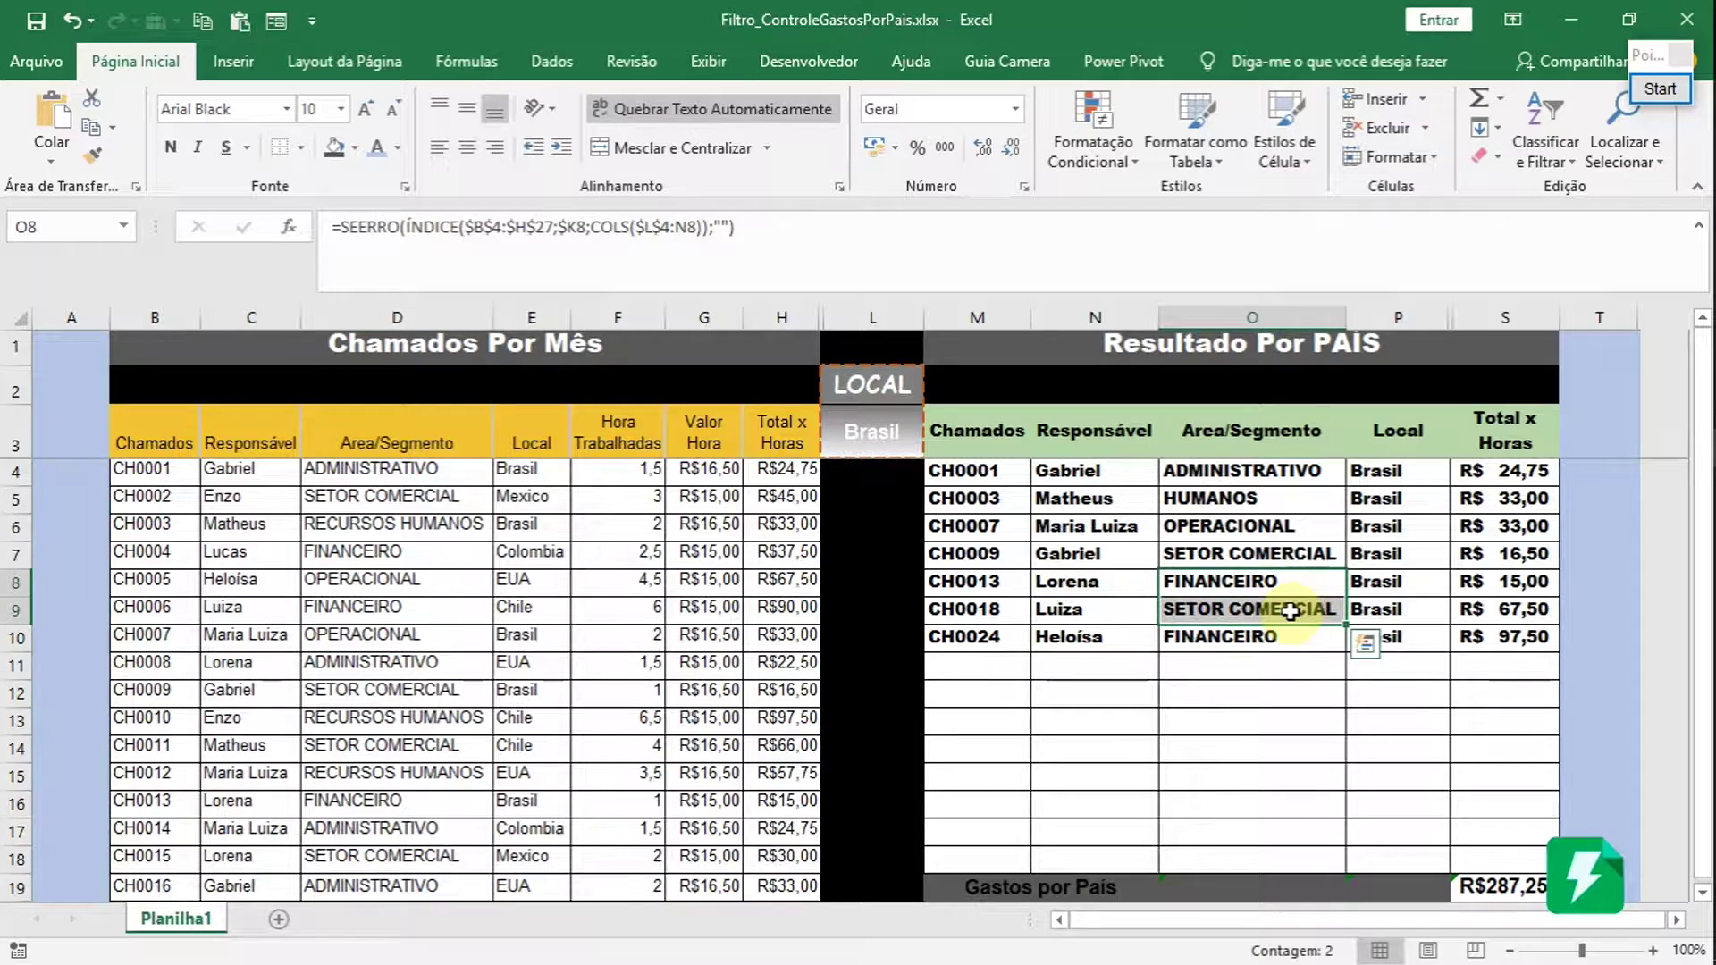
pyautogui.moveTo(143, 470); pyautogui.dragTo(771, 888)
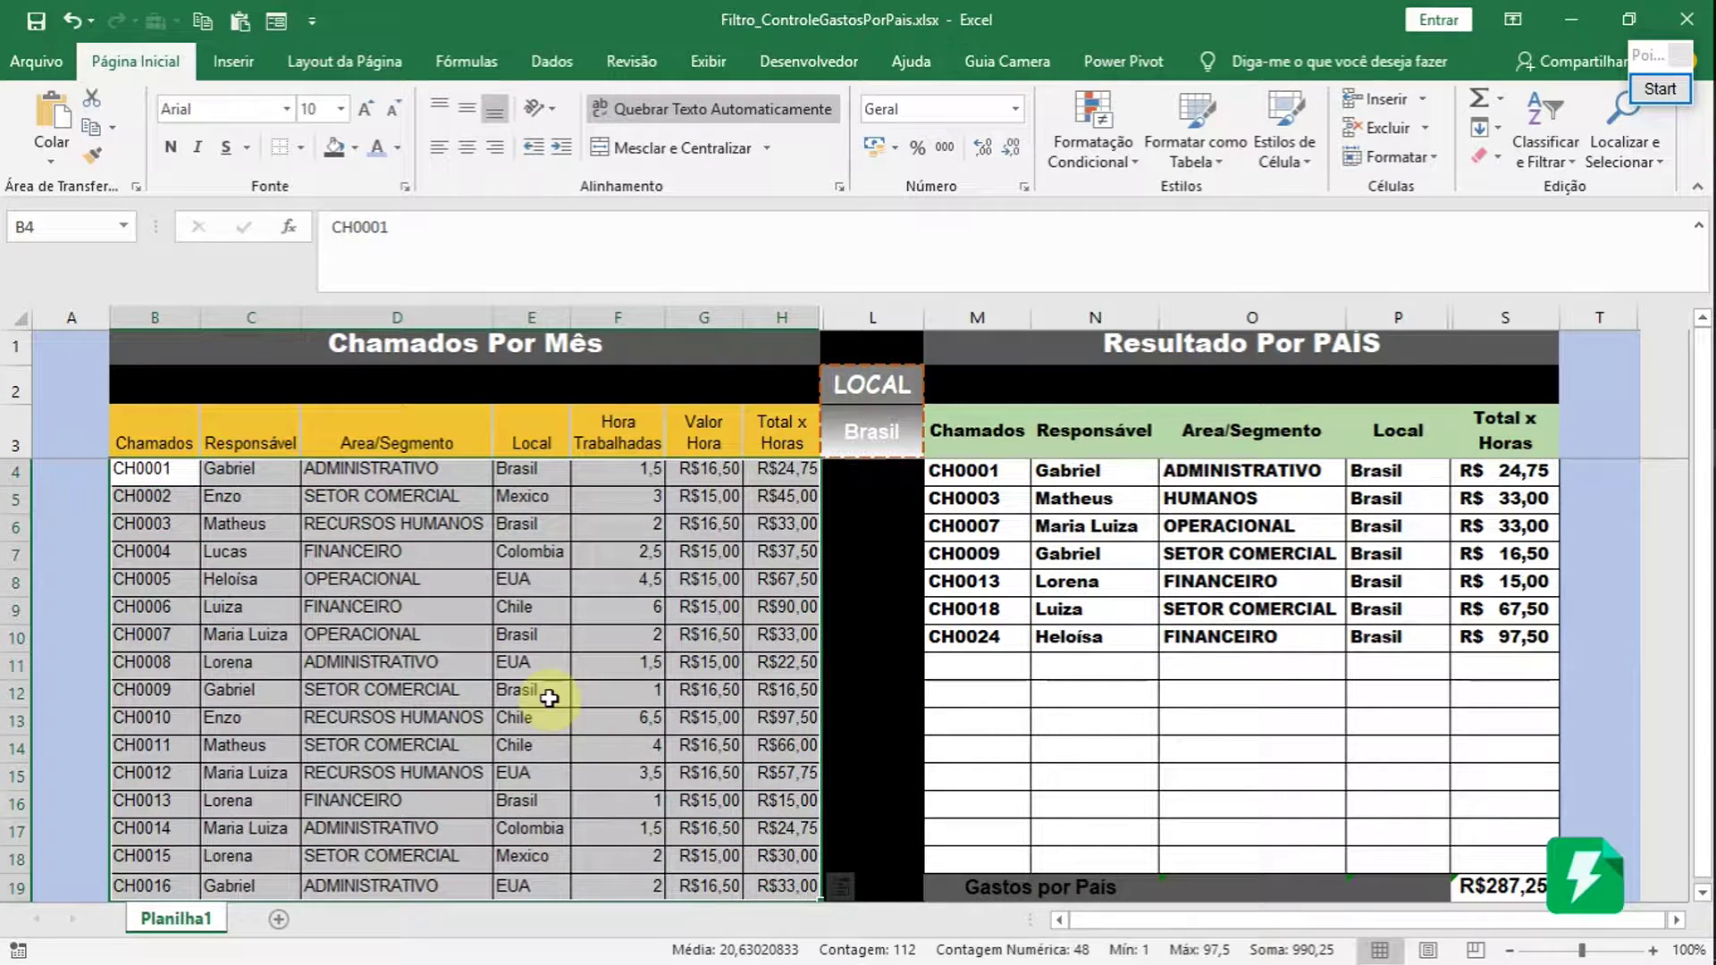
pyautogui.click(420, 570)
pyautogui.moveTo(148, 470); pyautogui.dragTo(701, 797)
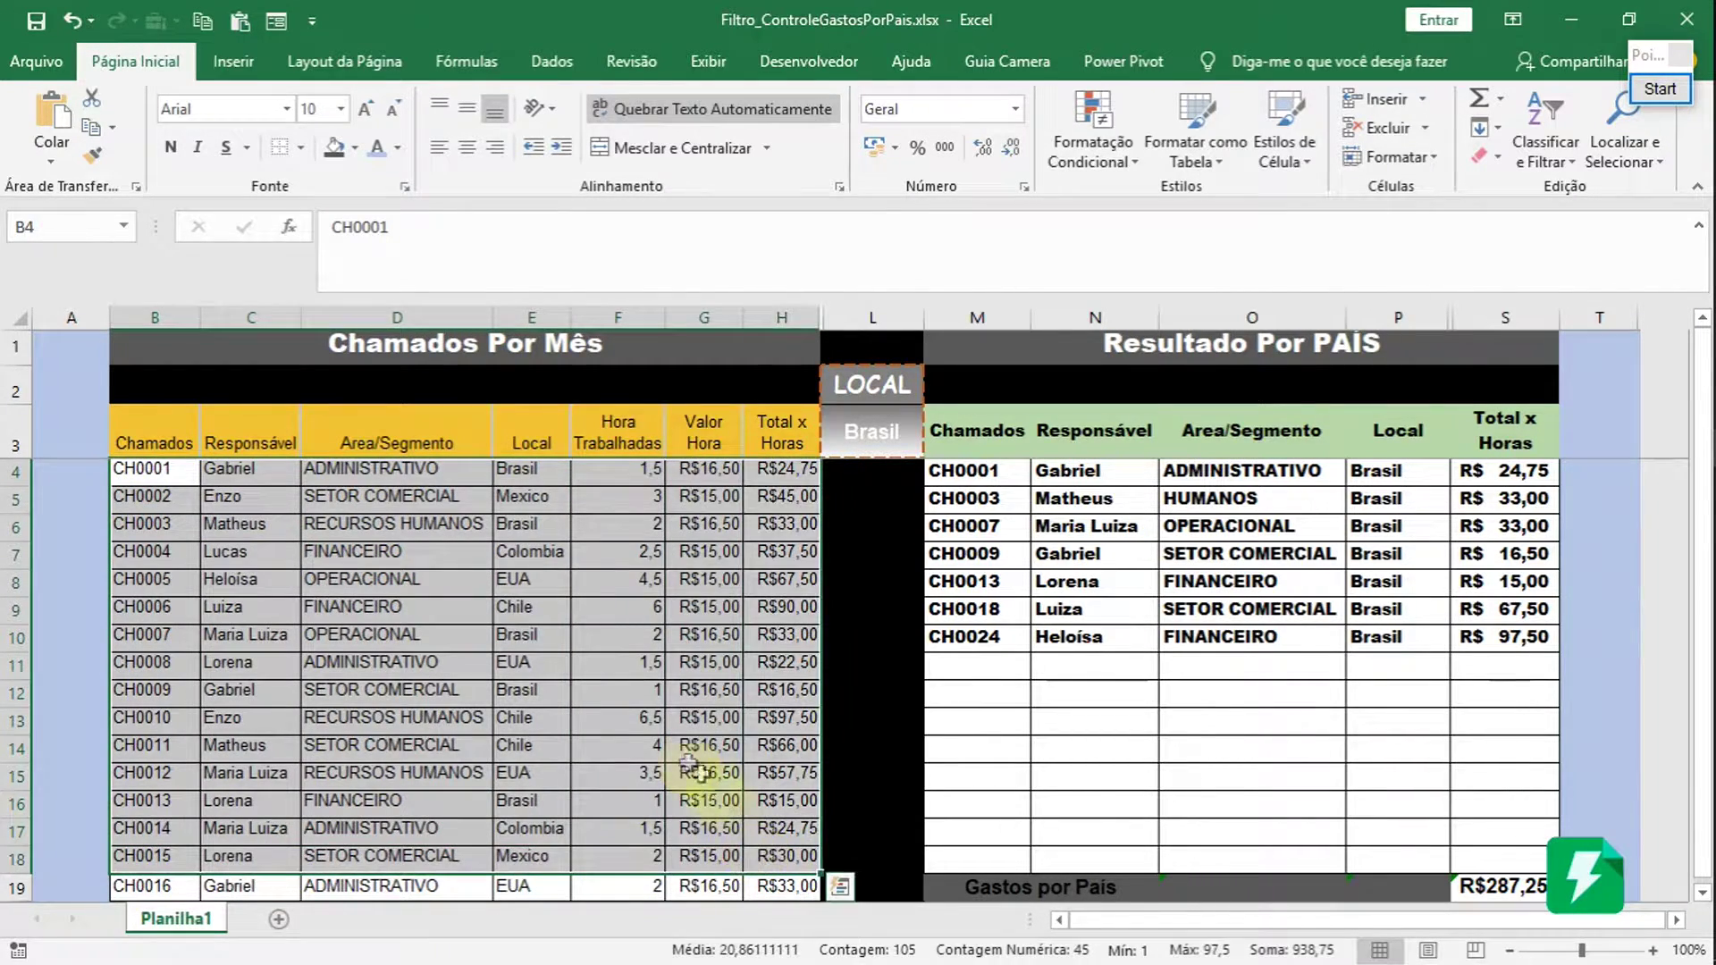
pyautogui.click(702, 745)
pyautogui.click(1097, 608)
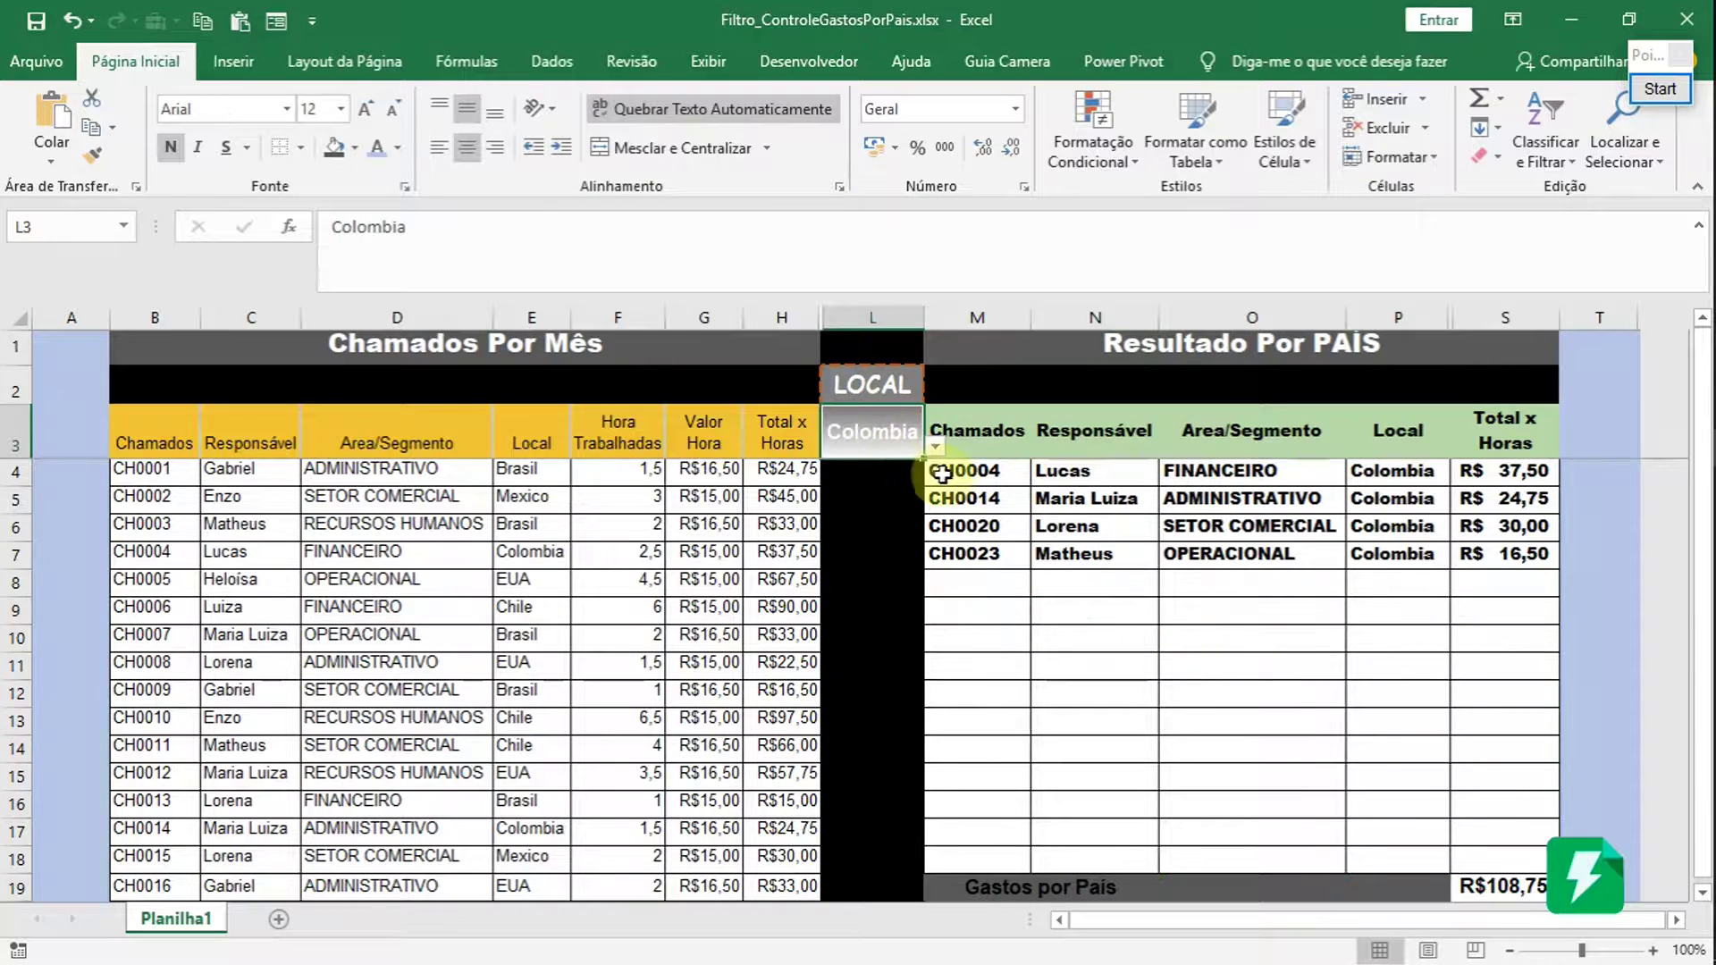
# - Switch the LOCAL selector in L3 to EUA, try Mexico, and set it back to EUA
pyautogui.click(935, 446)
pyautogui.click(896, 515)
pyautogui.click(935, 447)
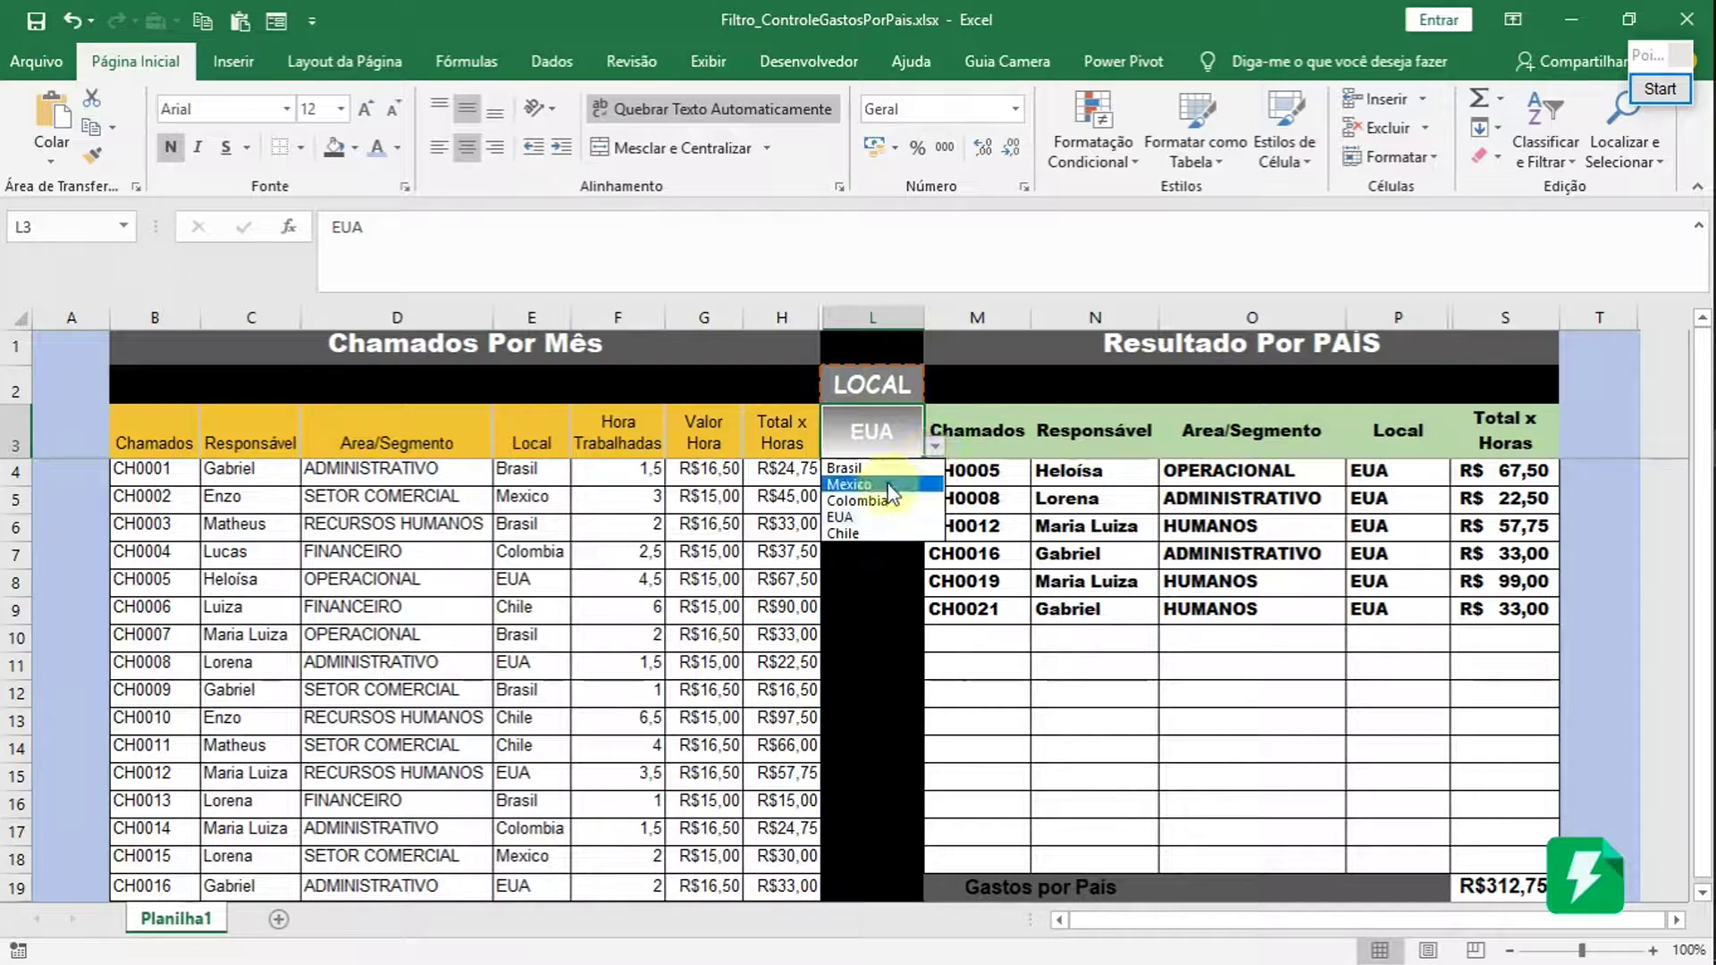
pyautogui.click(880, 480)
pyautogui.click(936, 446)
pyautogui.click(897, 515)
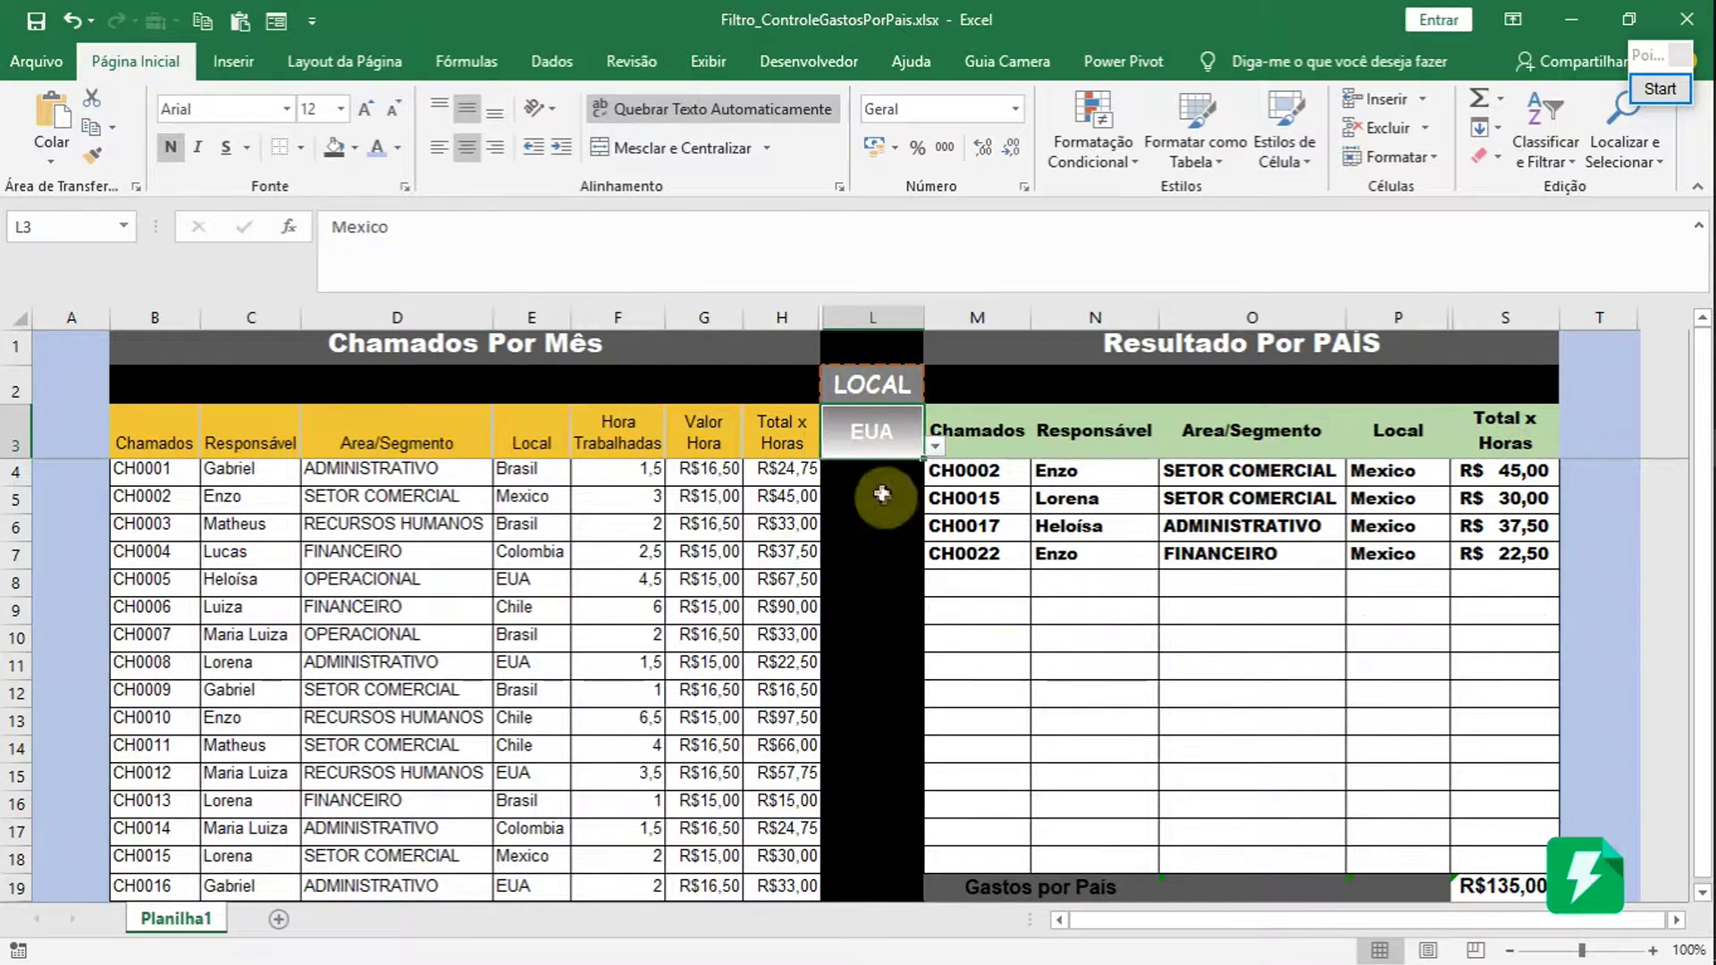
# - Review the filtered EUA calls and the Responsável and Valor Hora columns of the Chamados Por Mês table
pyautogui.click(1040, 607)
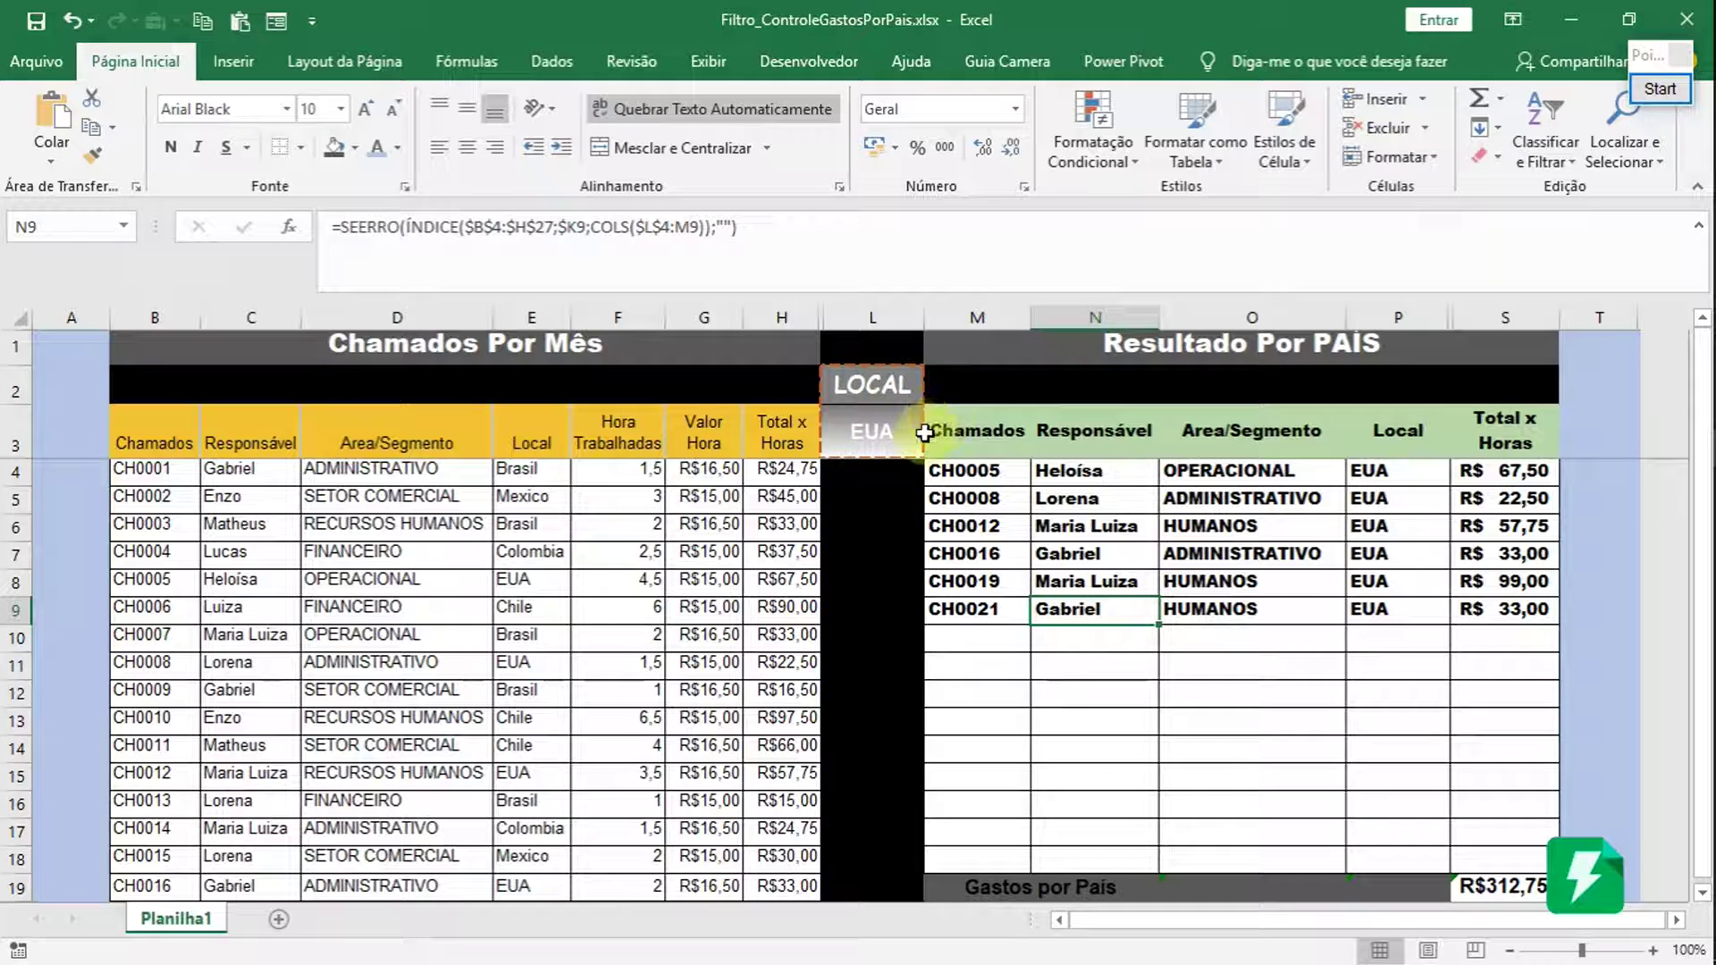
pyautogui.click(889, 433)
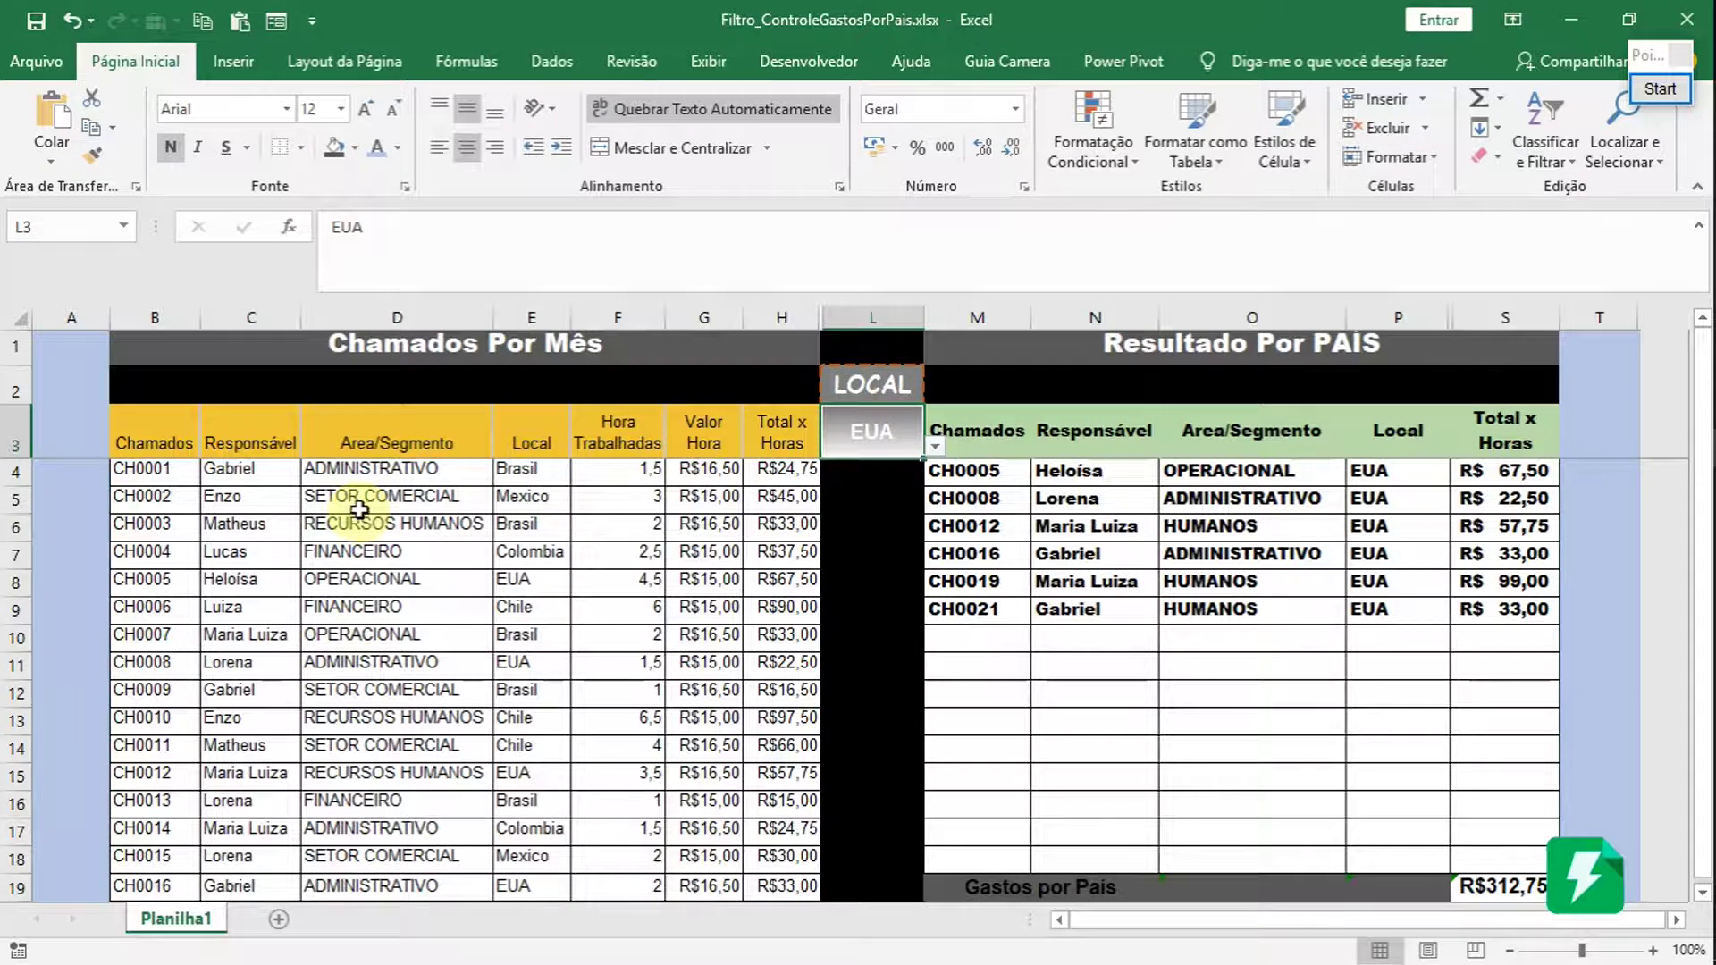
pyautogui.click(237, 472)
pyautogui.click(242, 645)
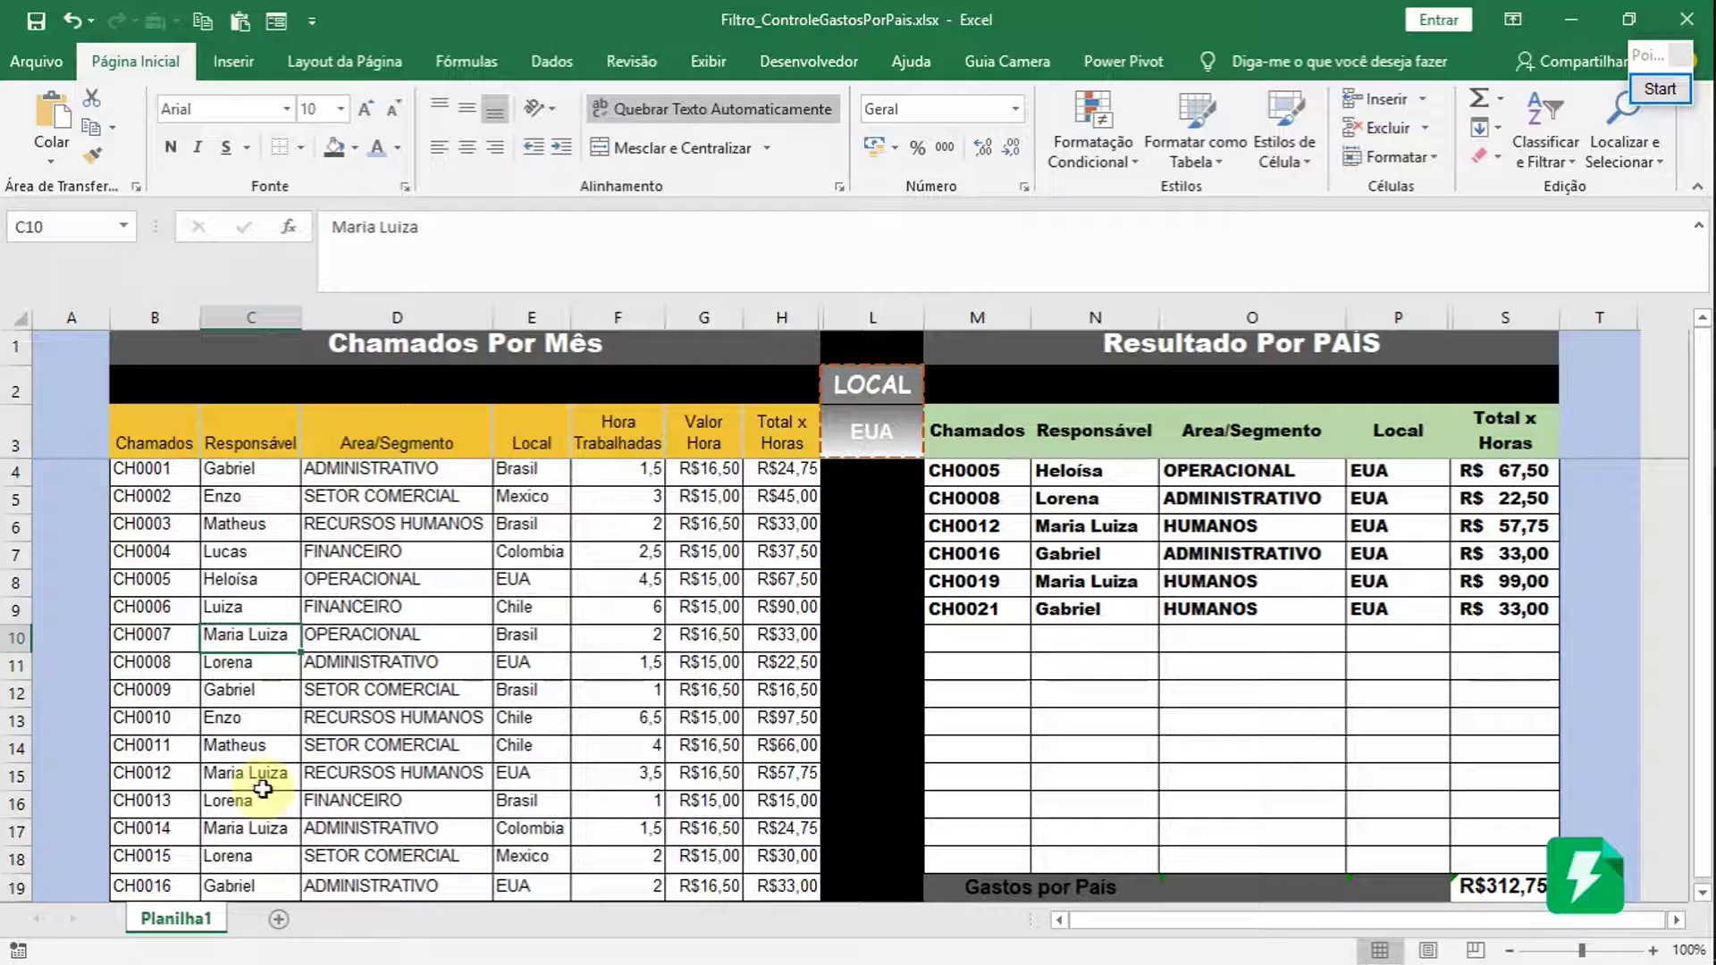
pyautogui.click(688, 551)
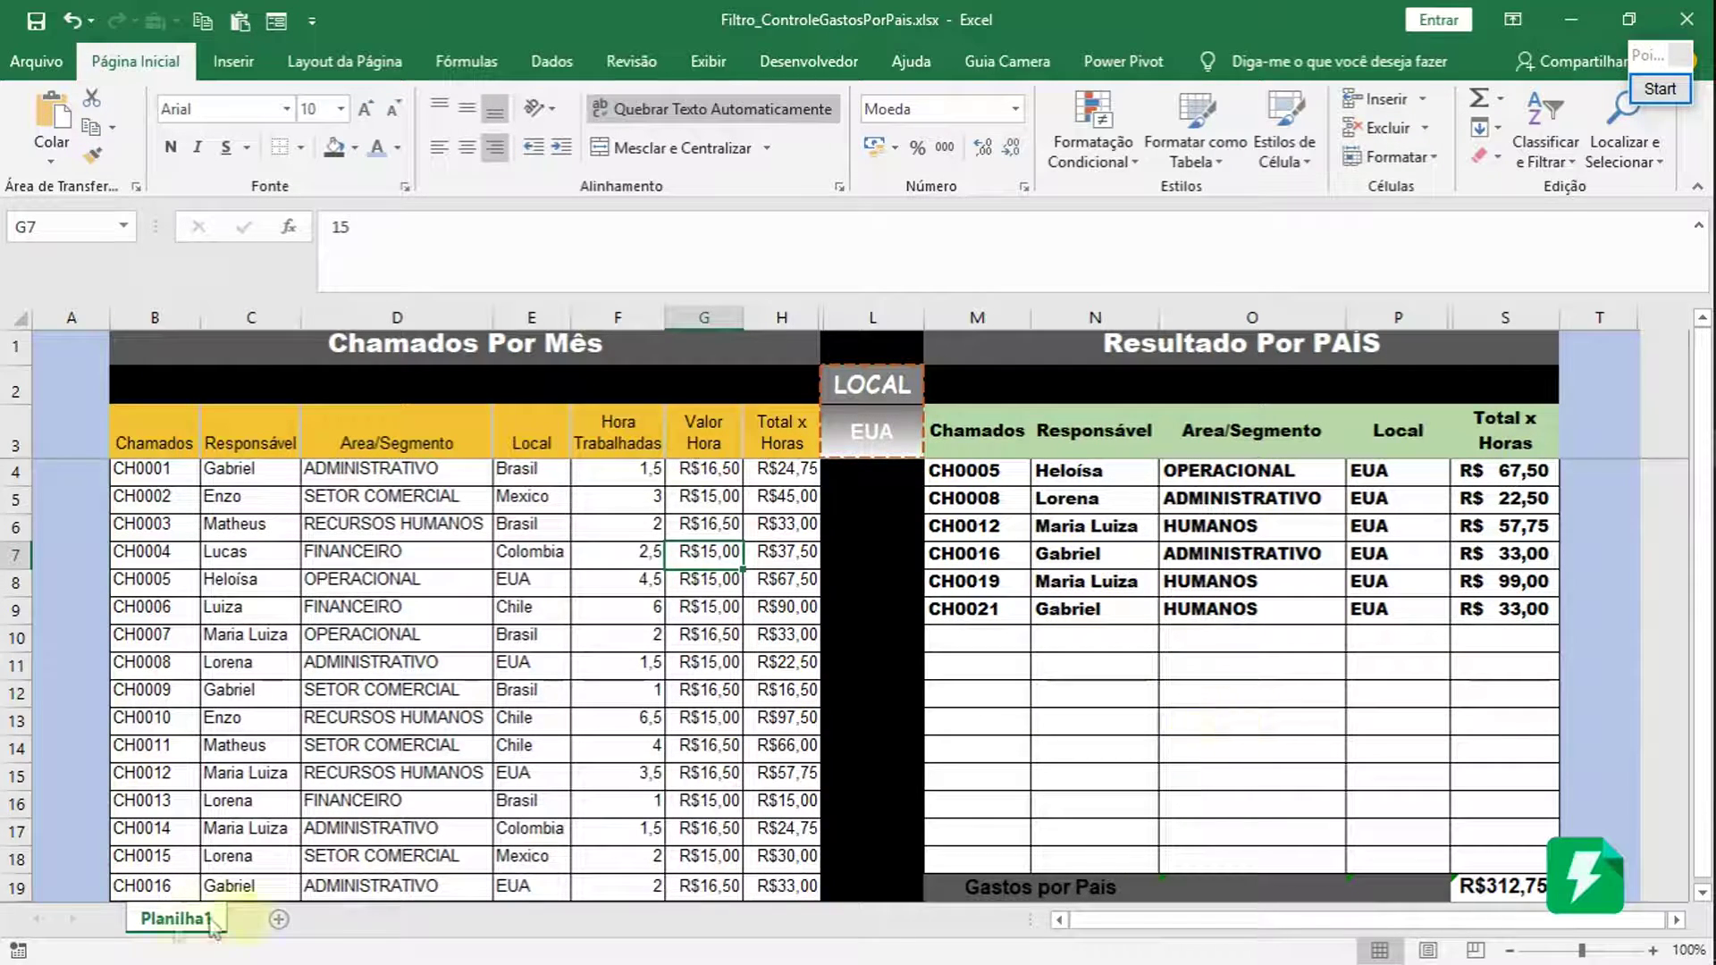
# - Add a new worksheet and paste a copy of the Chamados Por Mês table, range B3:H27 with its headers, at cell B2
pyautogui.click(280, 920)
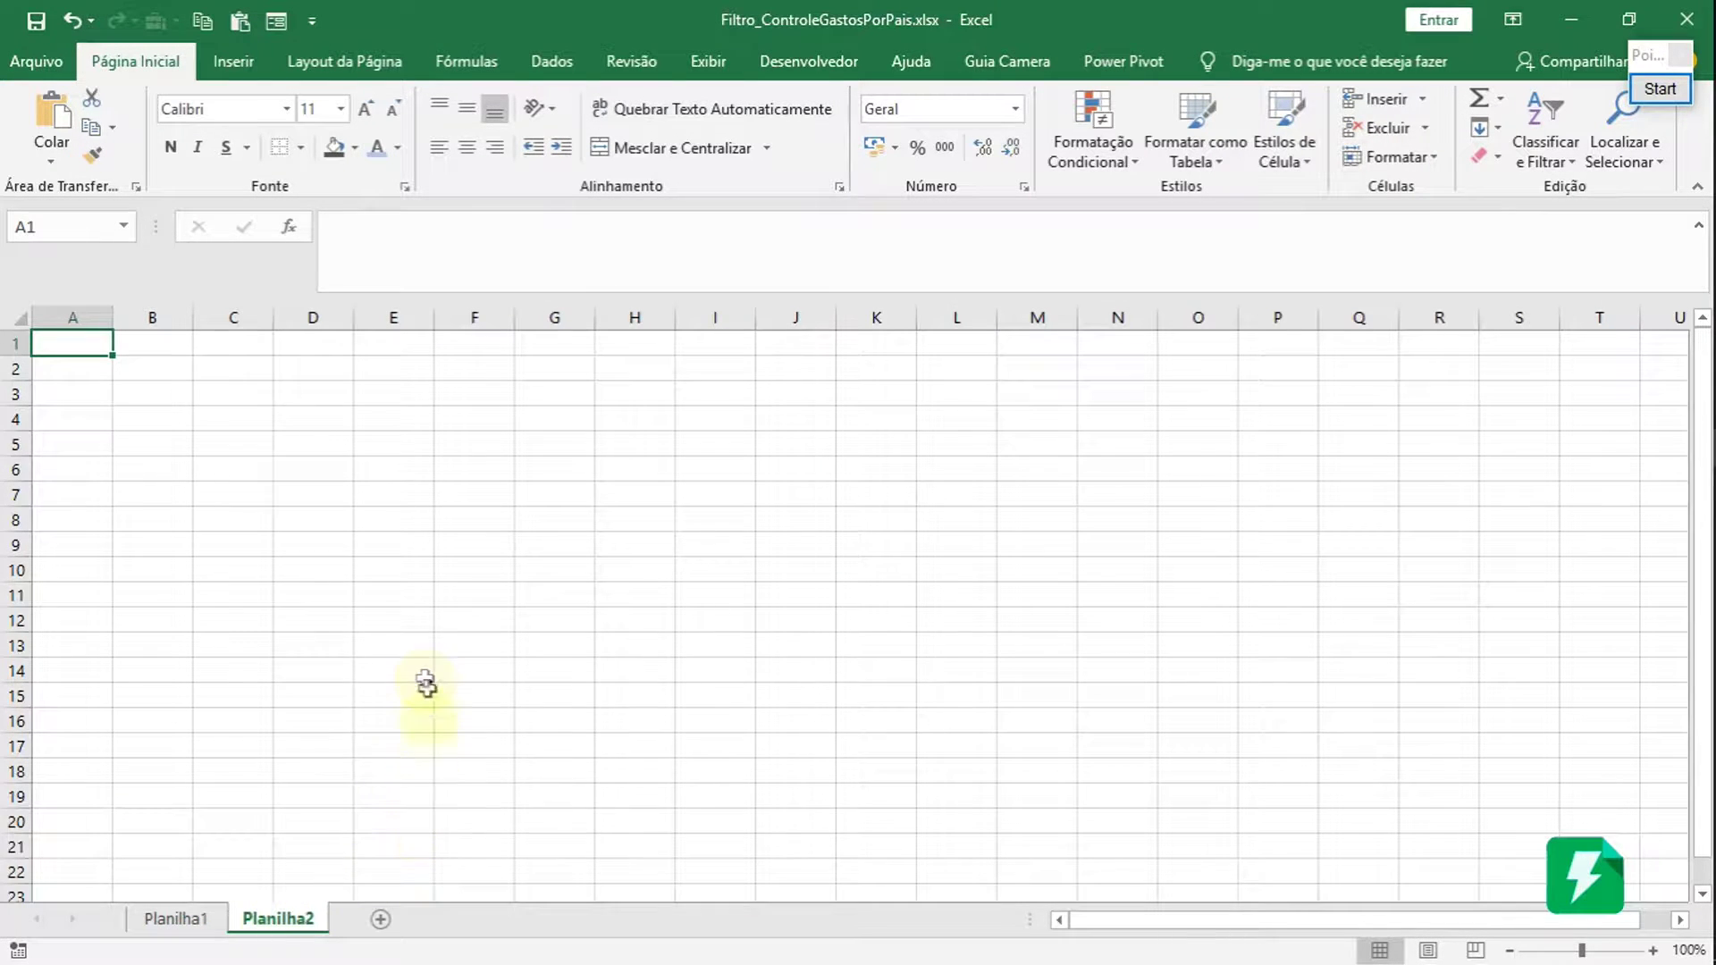
pyautogui.click(152, 368)
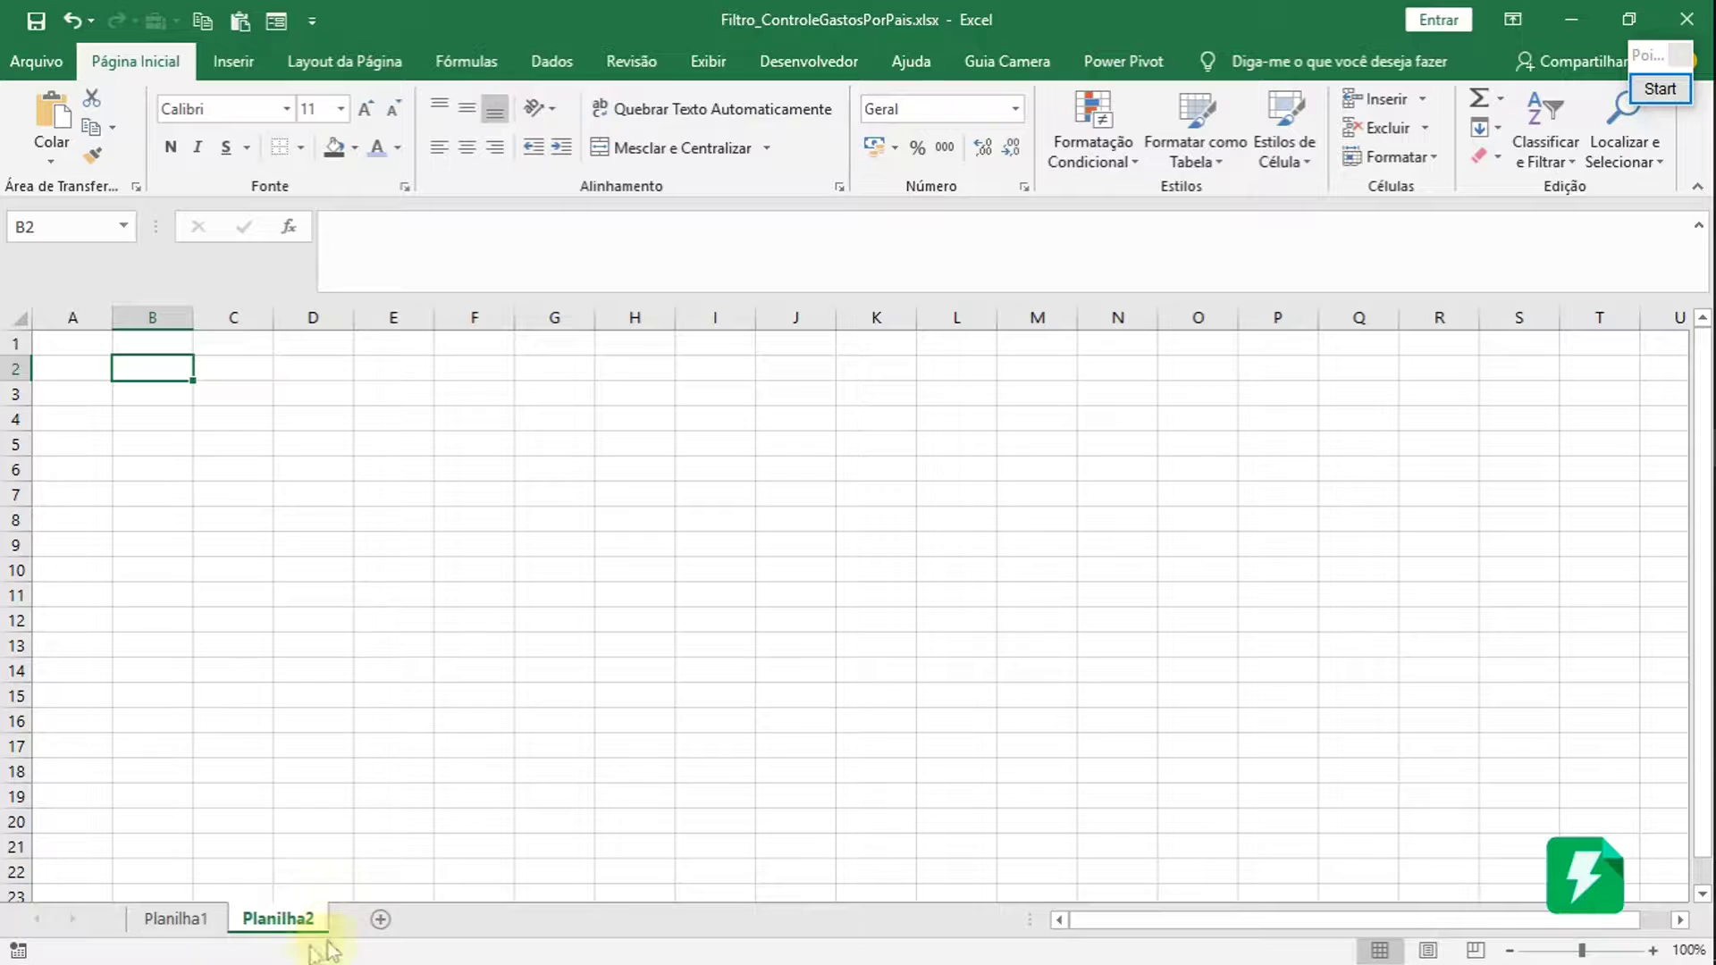
pyautogui.click(179, 921)
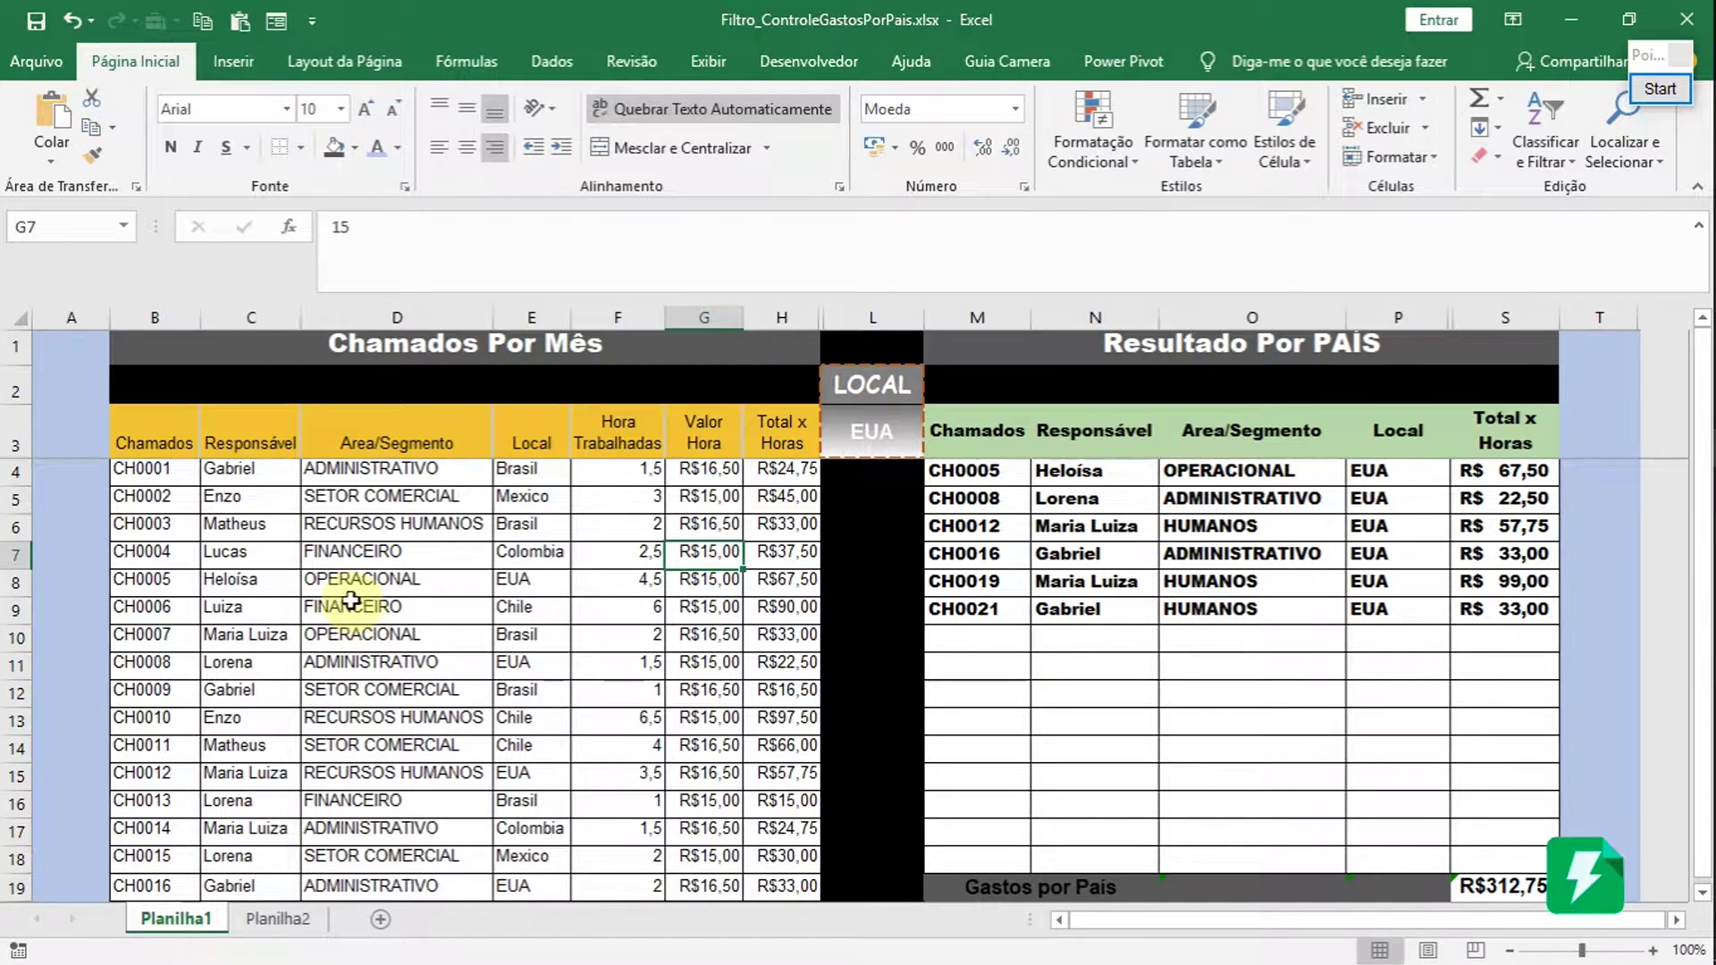
pyautogui.moveTo(180, 425); pyautogui.dragTo(784, 889)
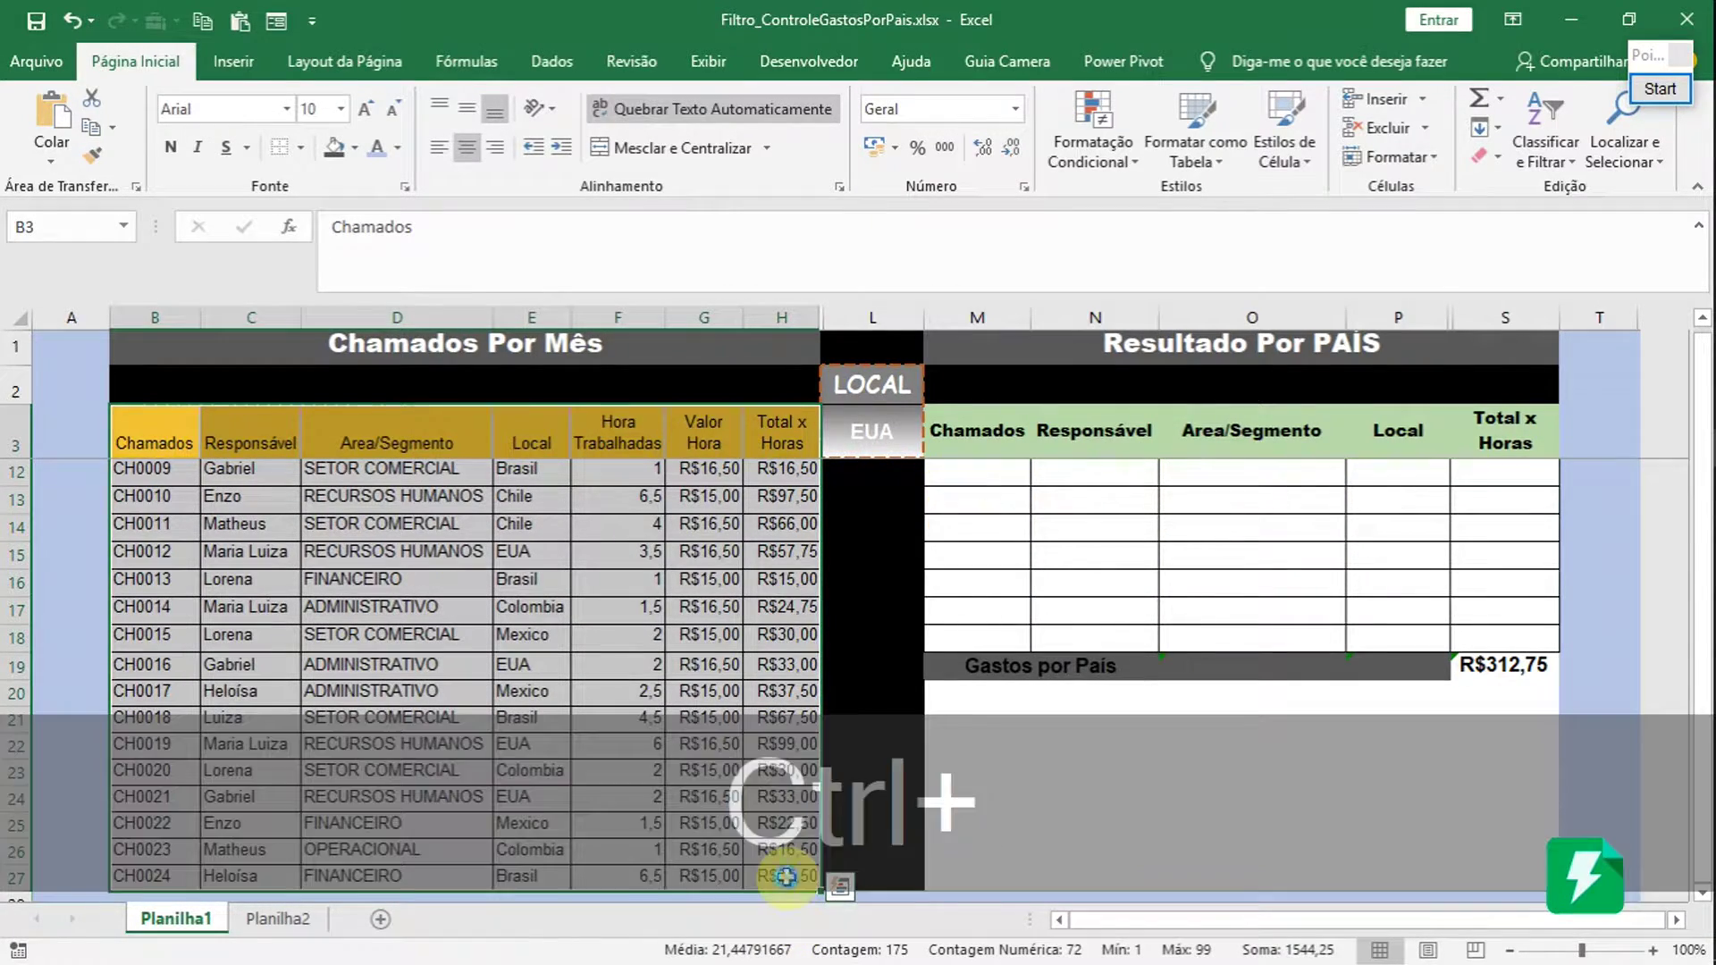
pyautogui.hotkey('ctrl', 'c')
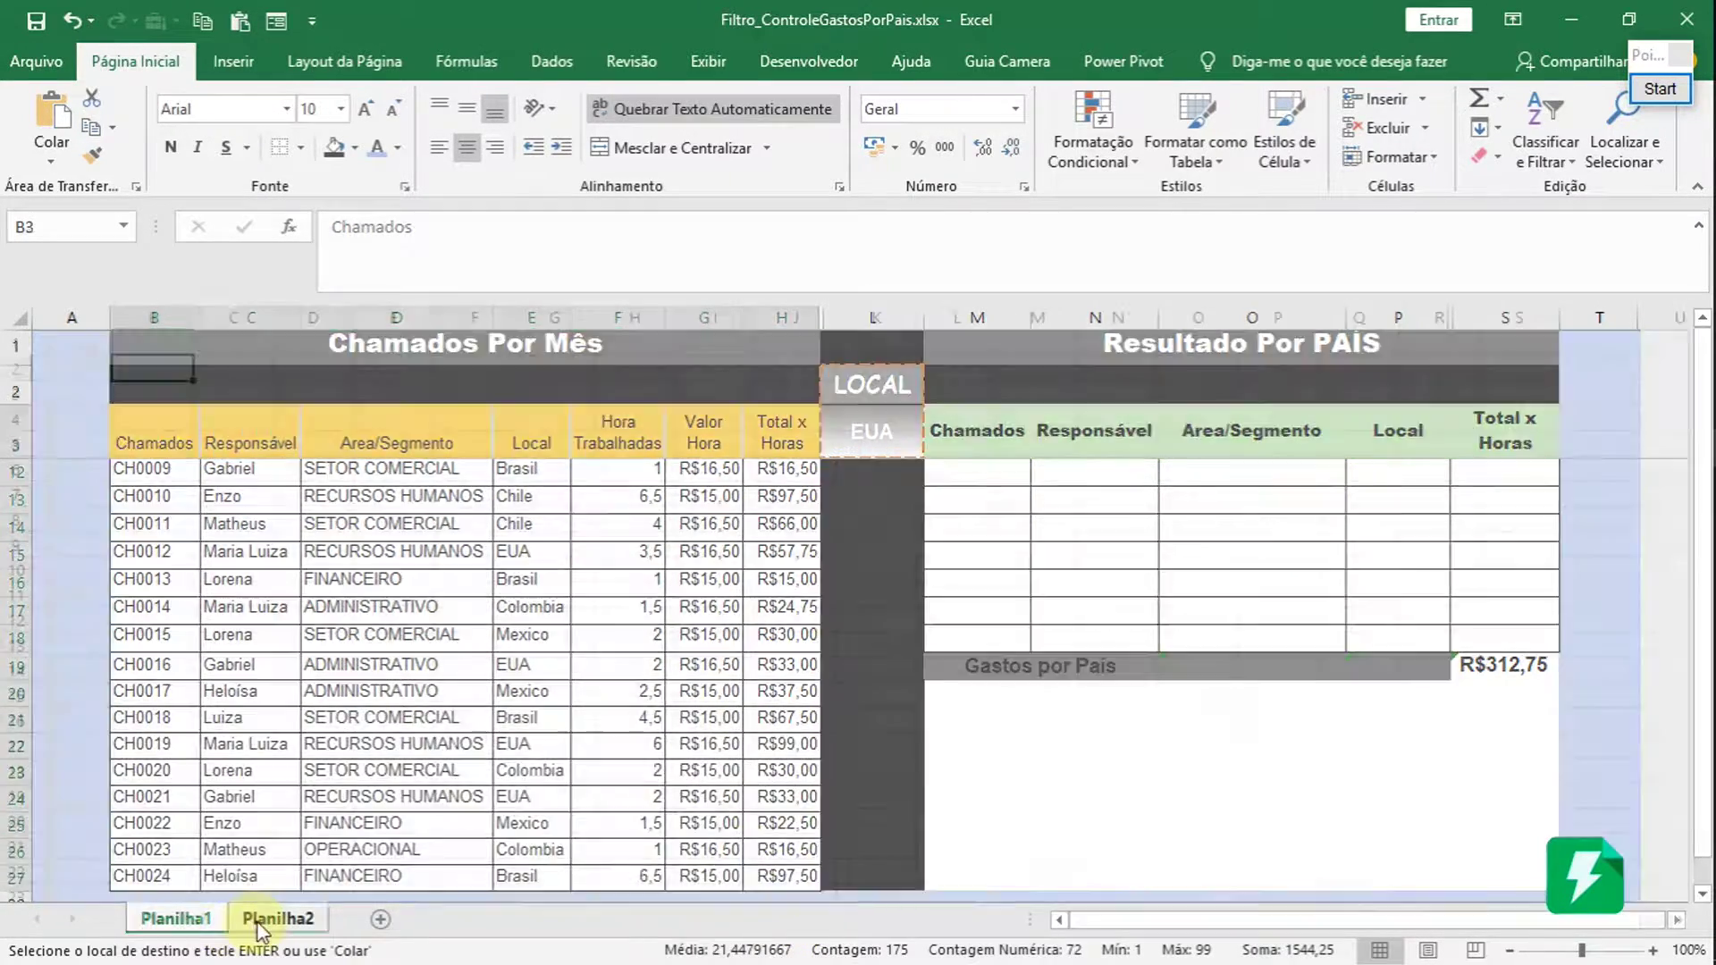
pyautogui.click(250, 919)
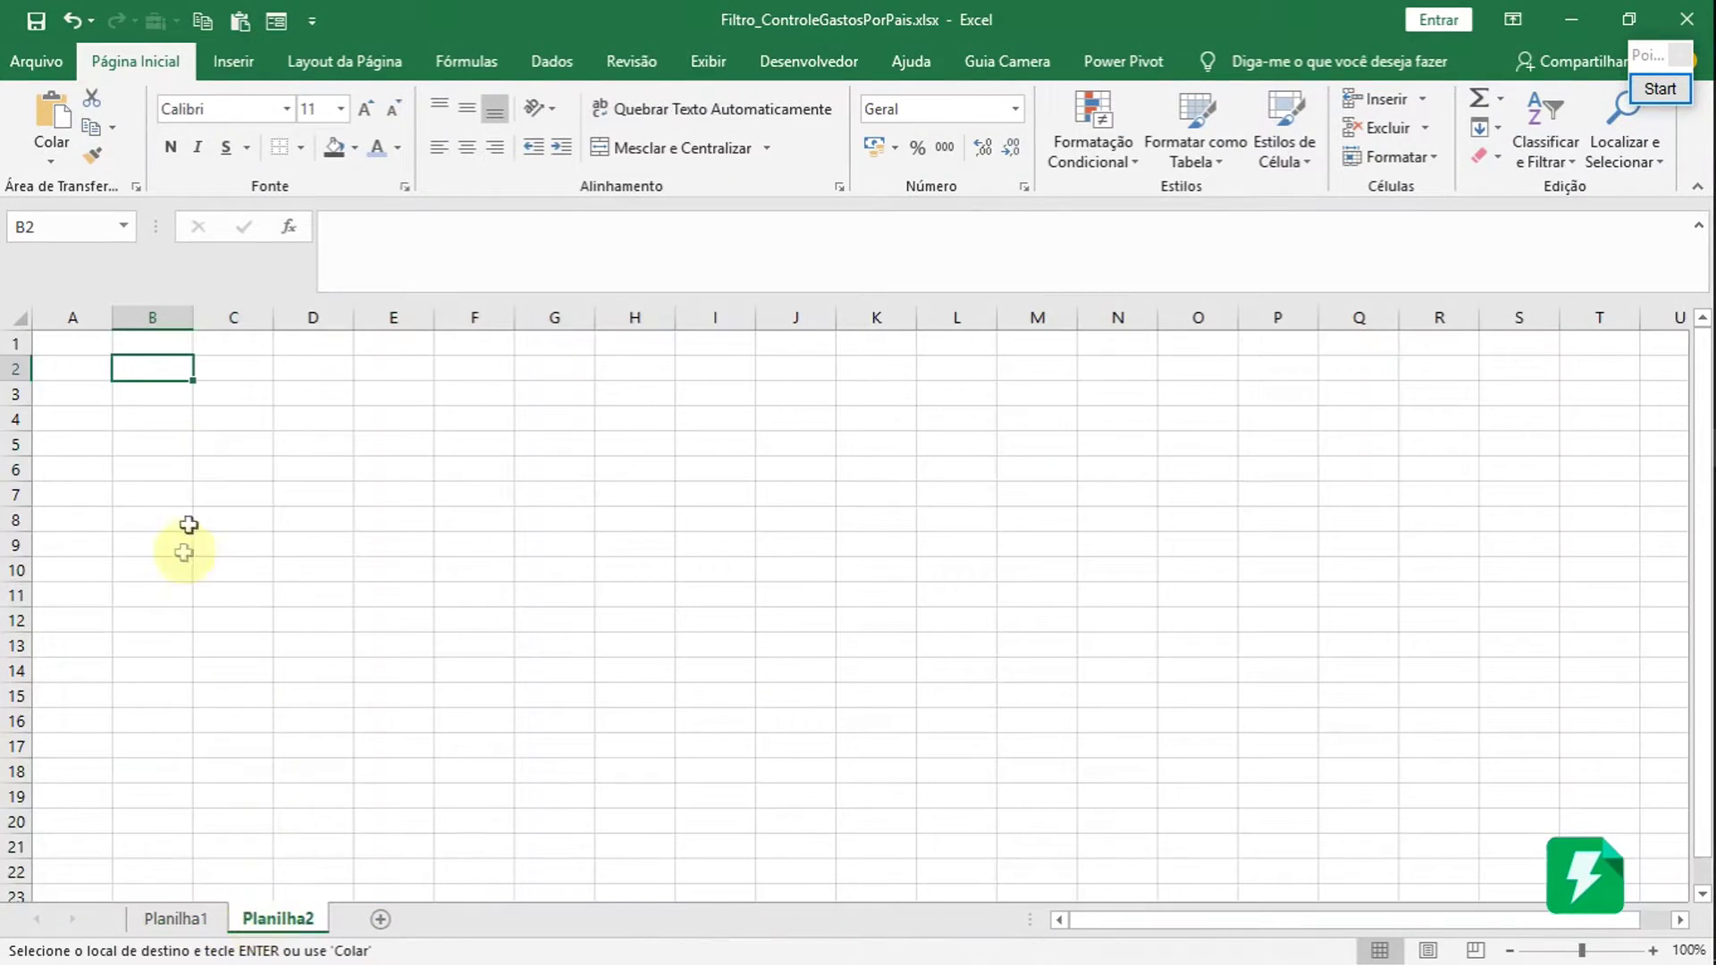
pyautogui.hotkey('ctrl', 'v')
pyautogui.click(612, 443)
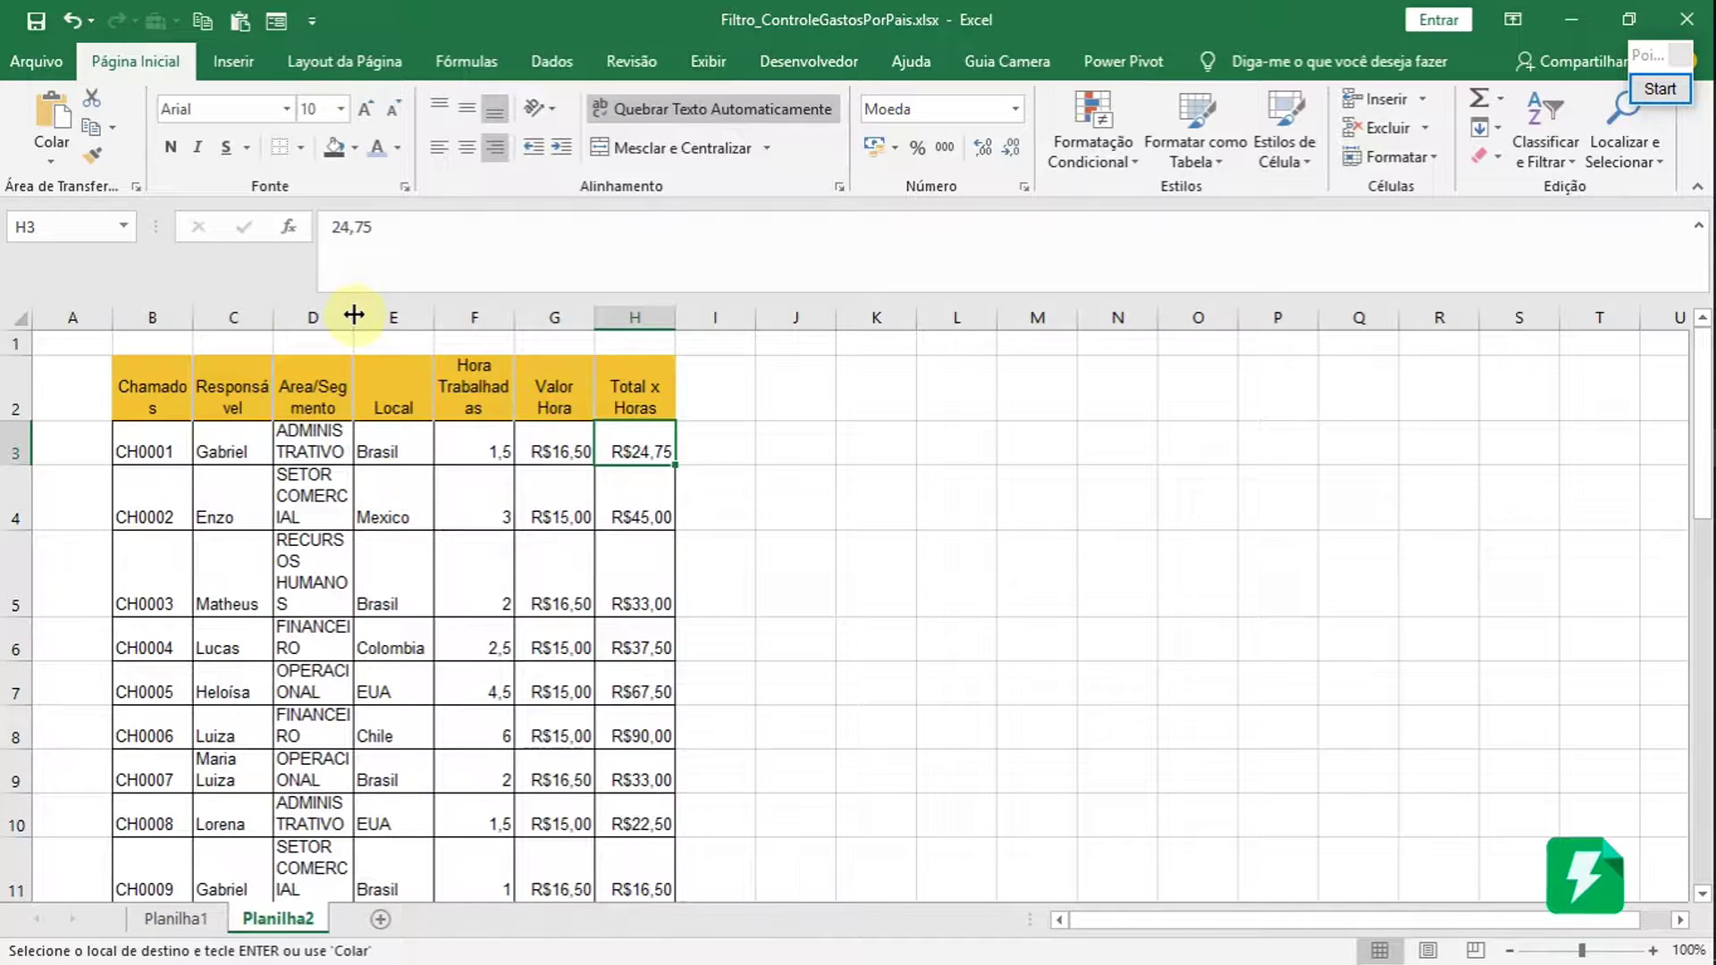
# - Adjust the column widths of the pasted table so the Chamados, Responsável, Area/Segmento, Hora Trabalhadas, Valor Hora and Total x Horas headers fit
pyautogui.moveTo(360, 312); pyautogui.dragTo(395, 322)
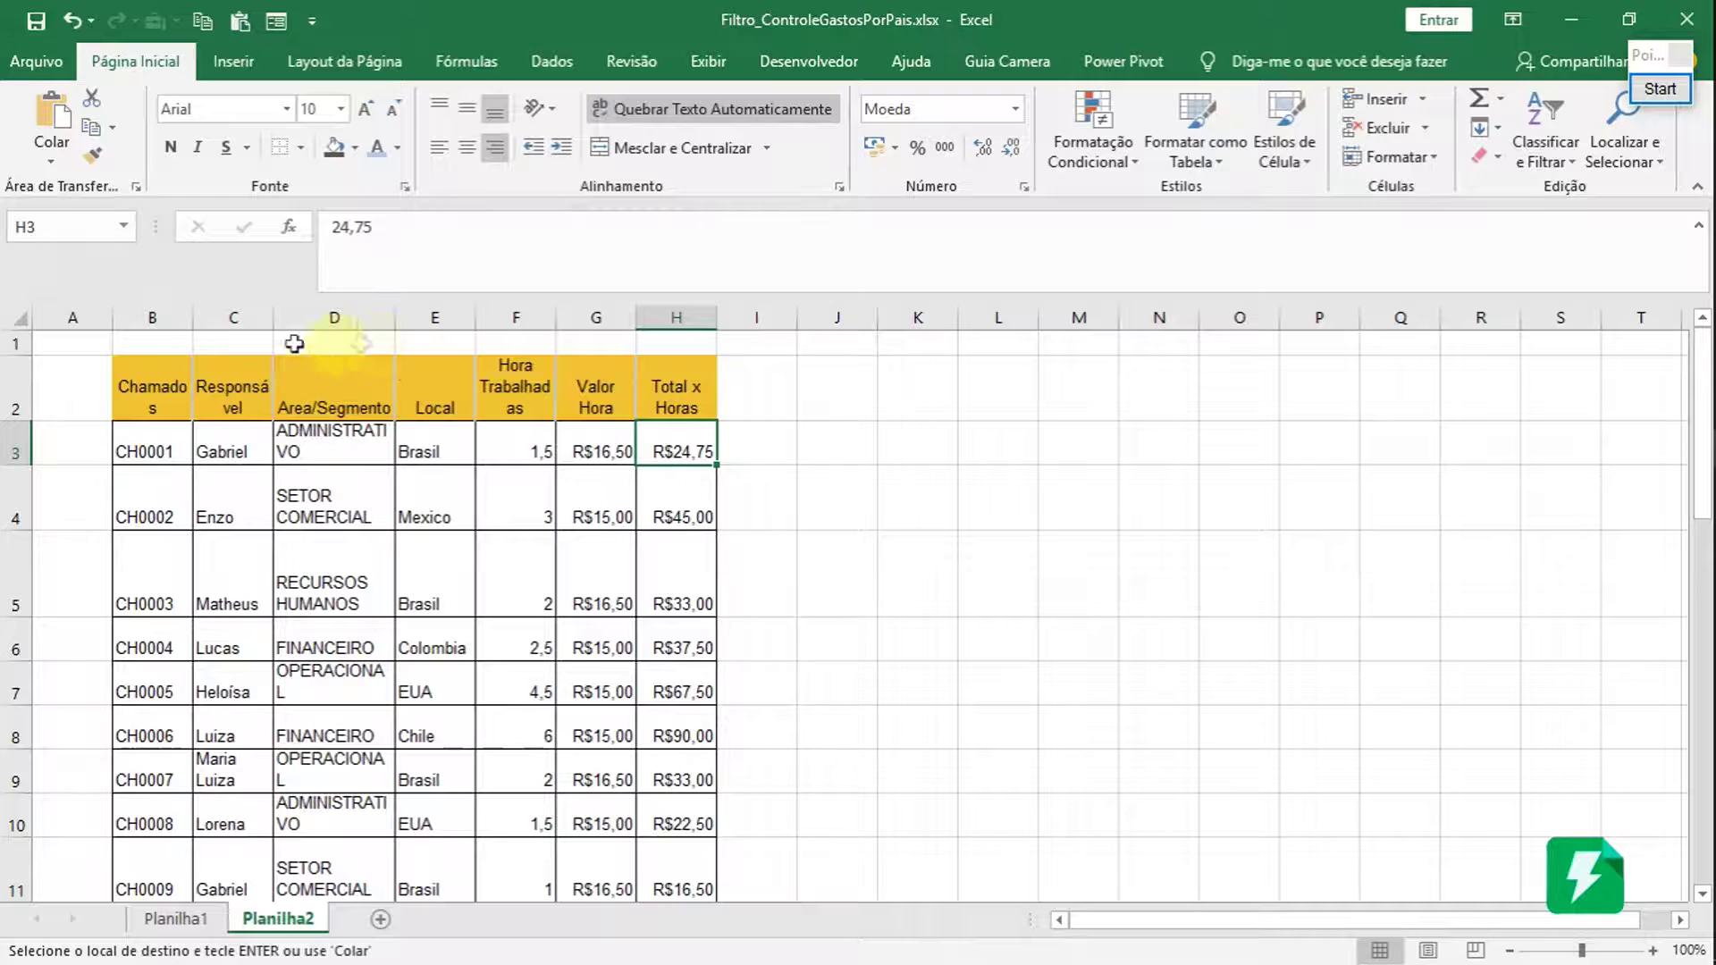
pyautogui.moveTo(276, 319); pyautogui.dragTo(299, 316)
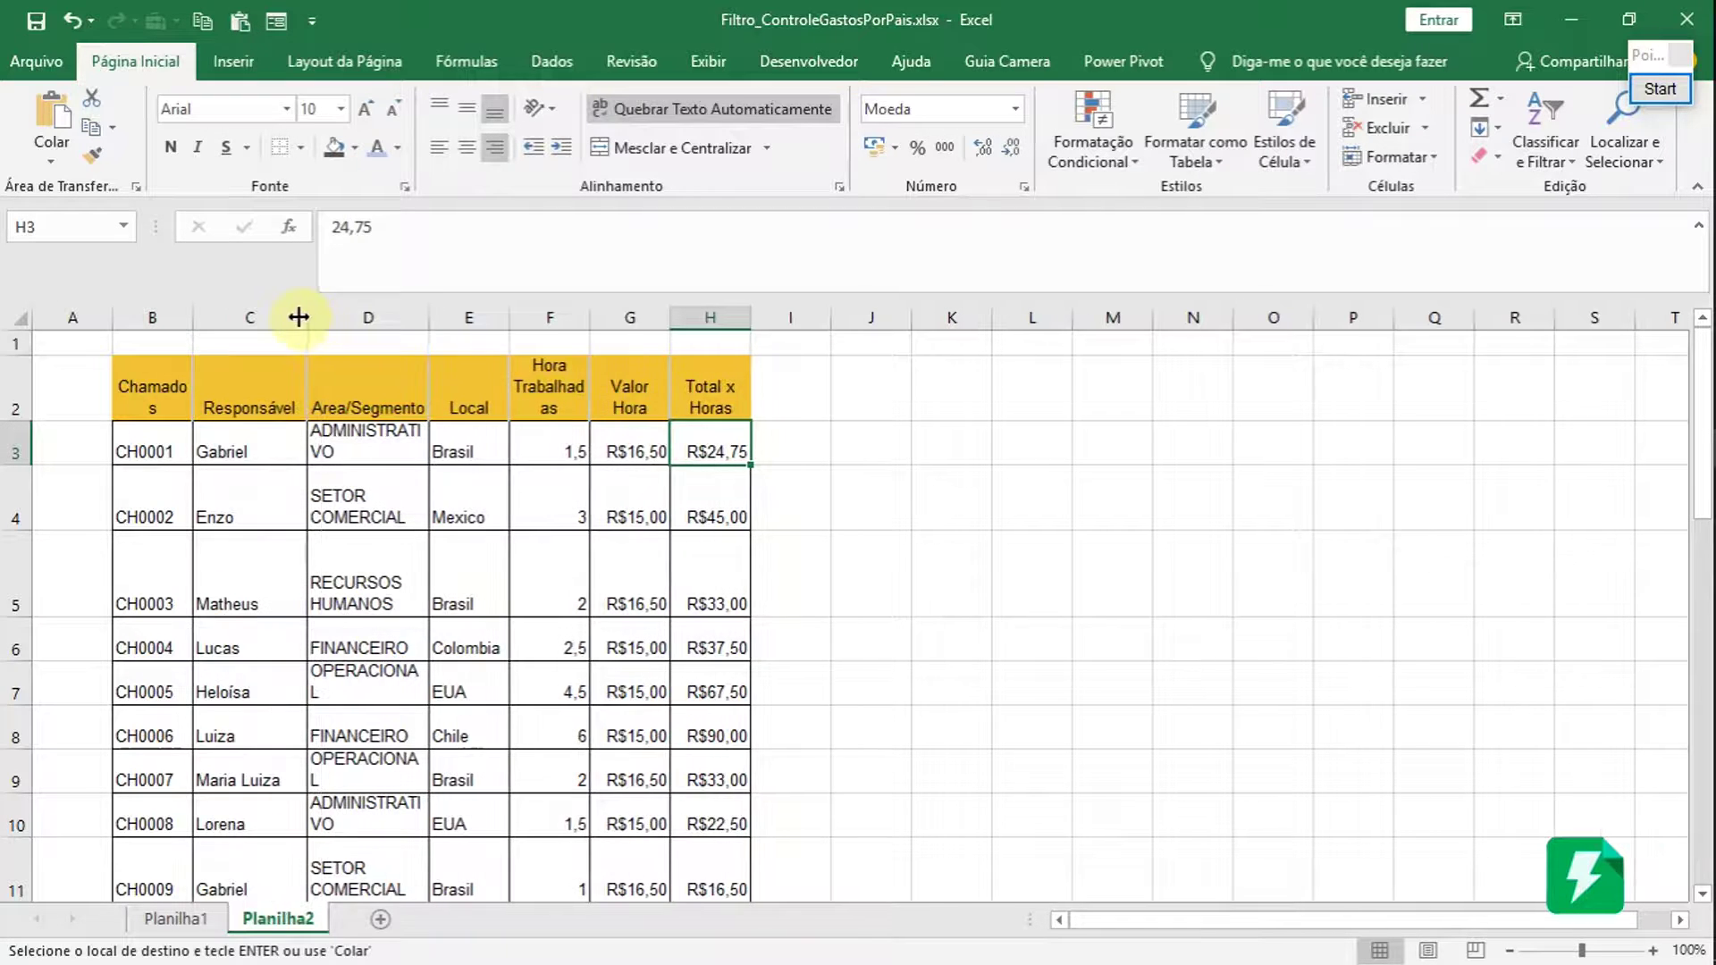
pyautogui.moveTo(192, 328); pyautogui.dragTo(205, 320)
pyautogui.moveTo(767, 318); pyautogui.dragTo(770, 318)
pyautogui.doubleClick(687, 313)
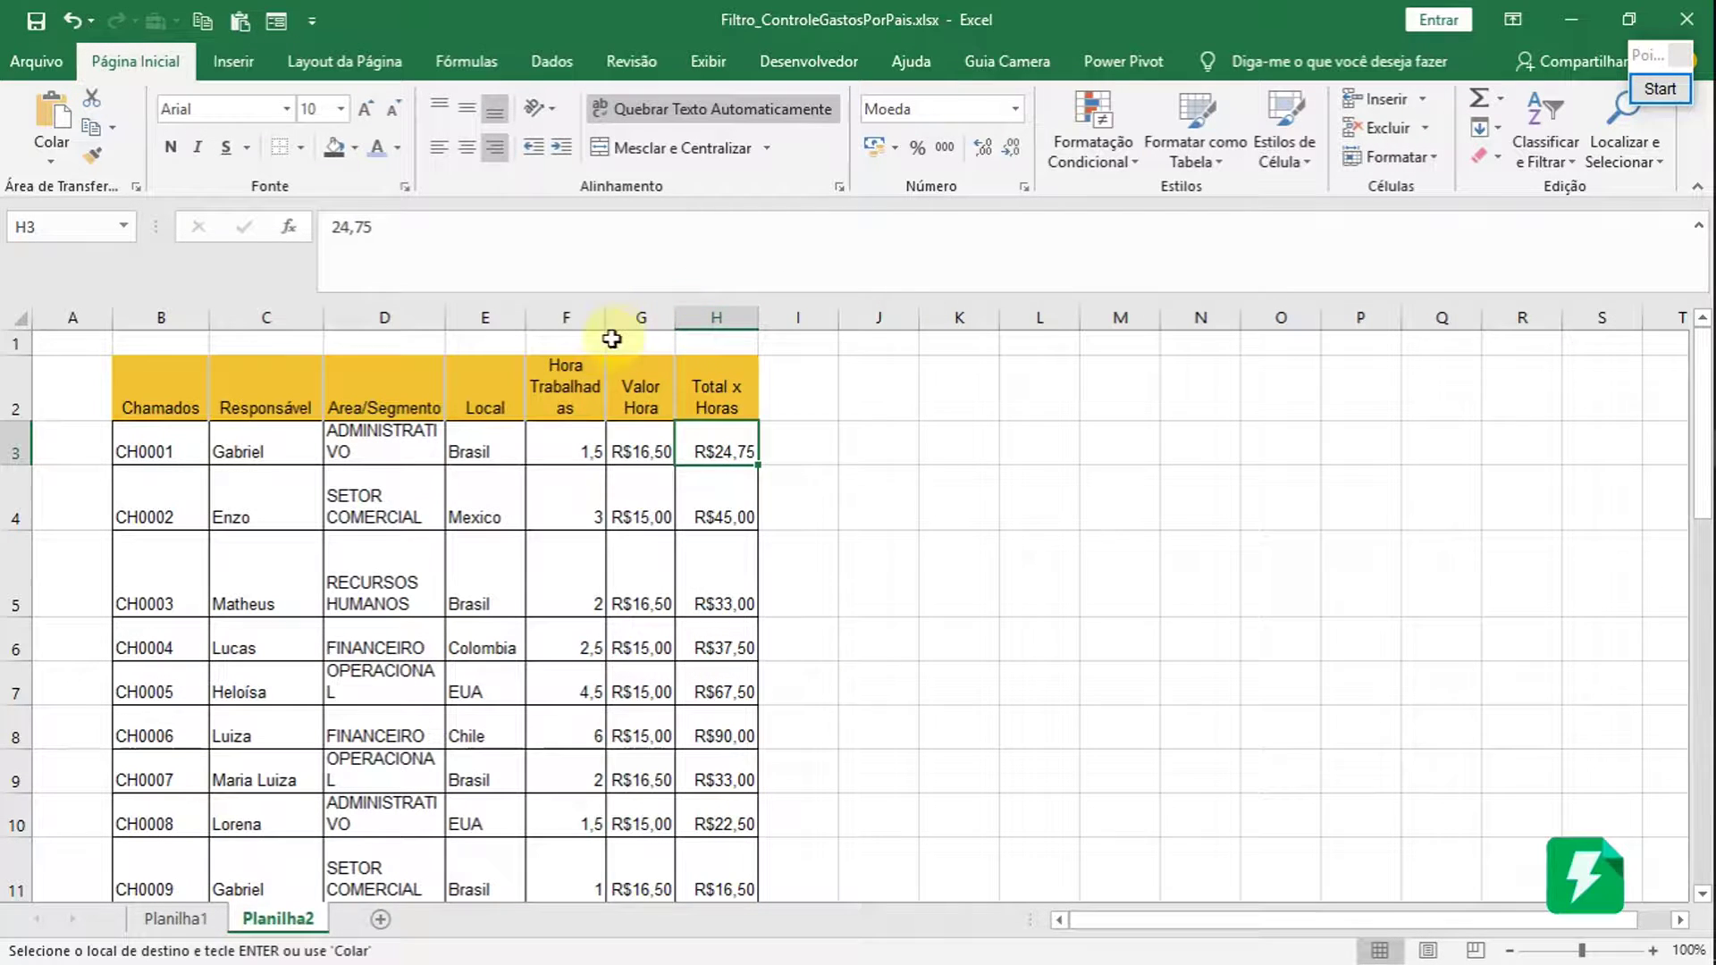
pyautogui.doubleClick(603, 319)
pyautogui.moveTo(601, 320); pyautogui.dragTo(625, 320)
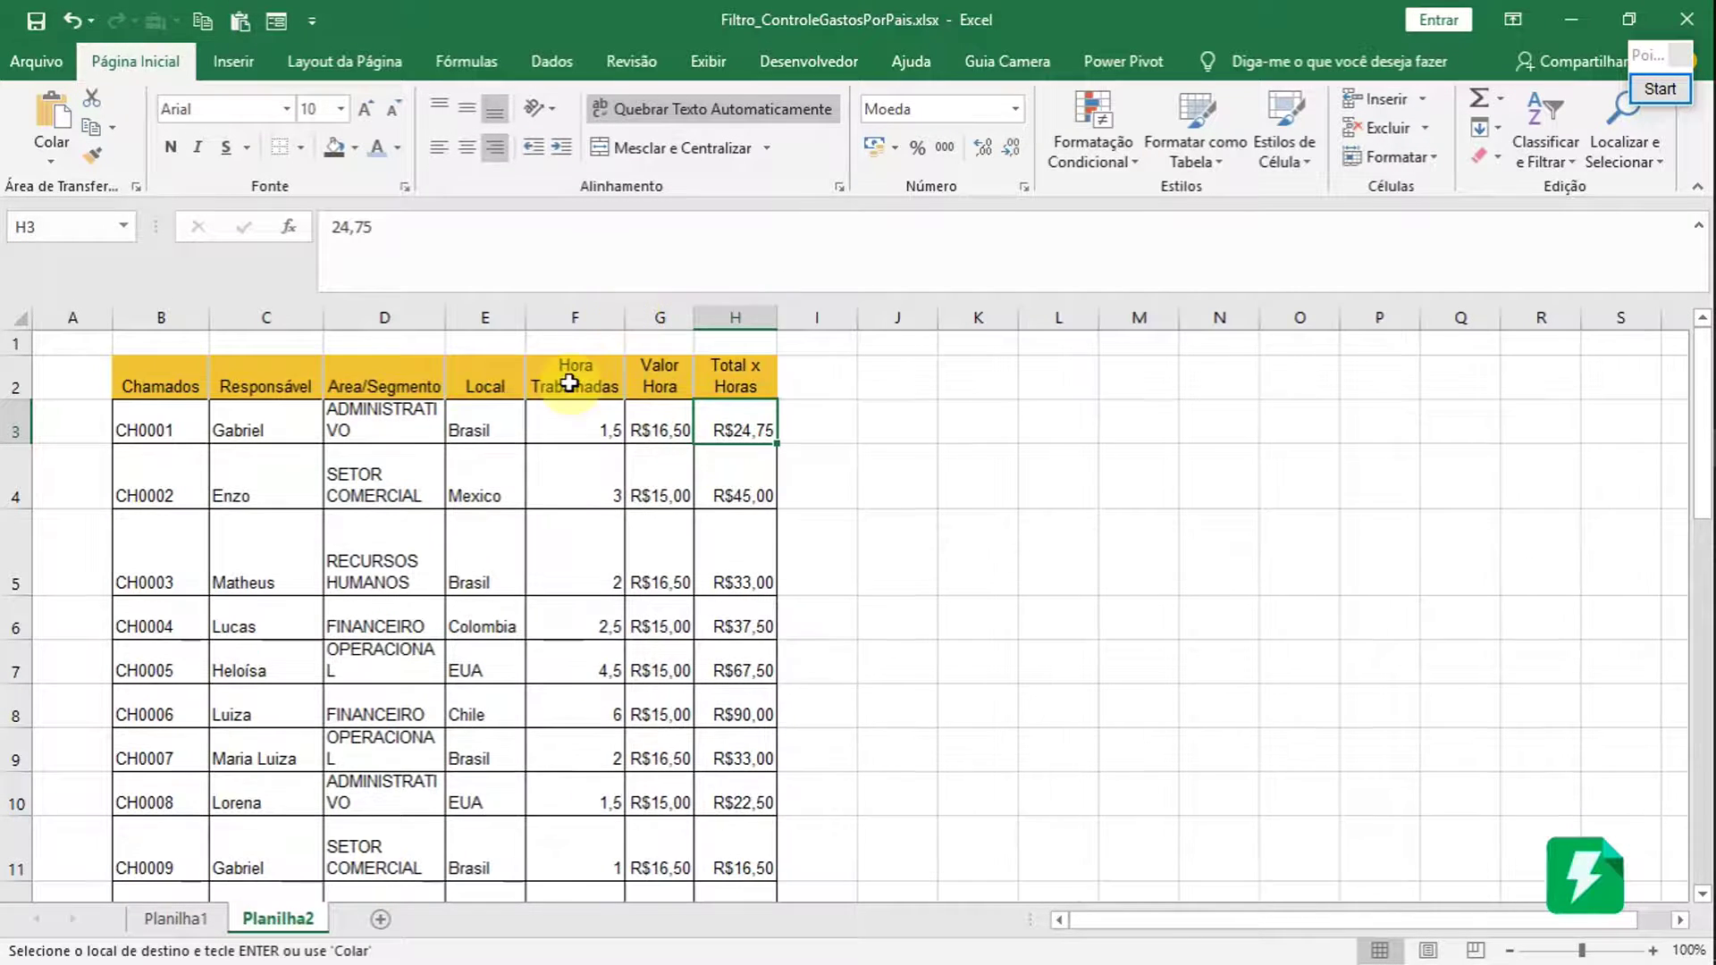
pyautogui.moveTo(784, 313); pyautogui.dragTo(786, 311)
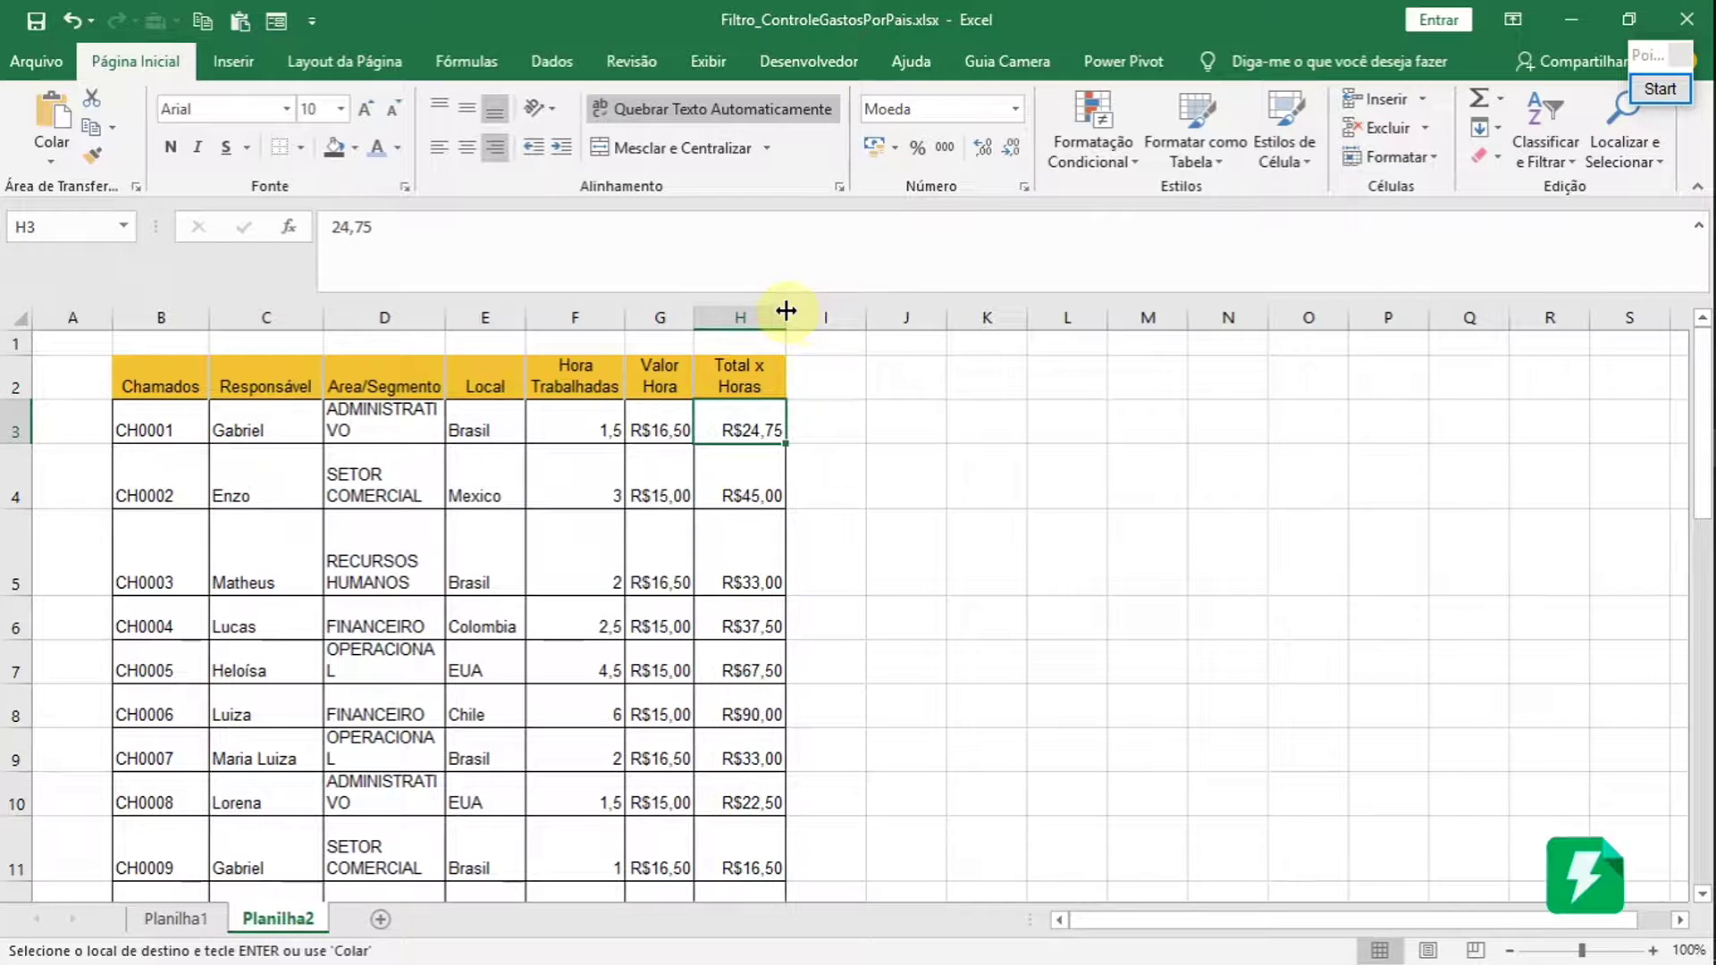
# - Widen the Area/Segmento column further so each segment name fits on a single line
pyautogui.click(285, 376)
pyautogui.click(483, 474)
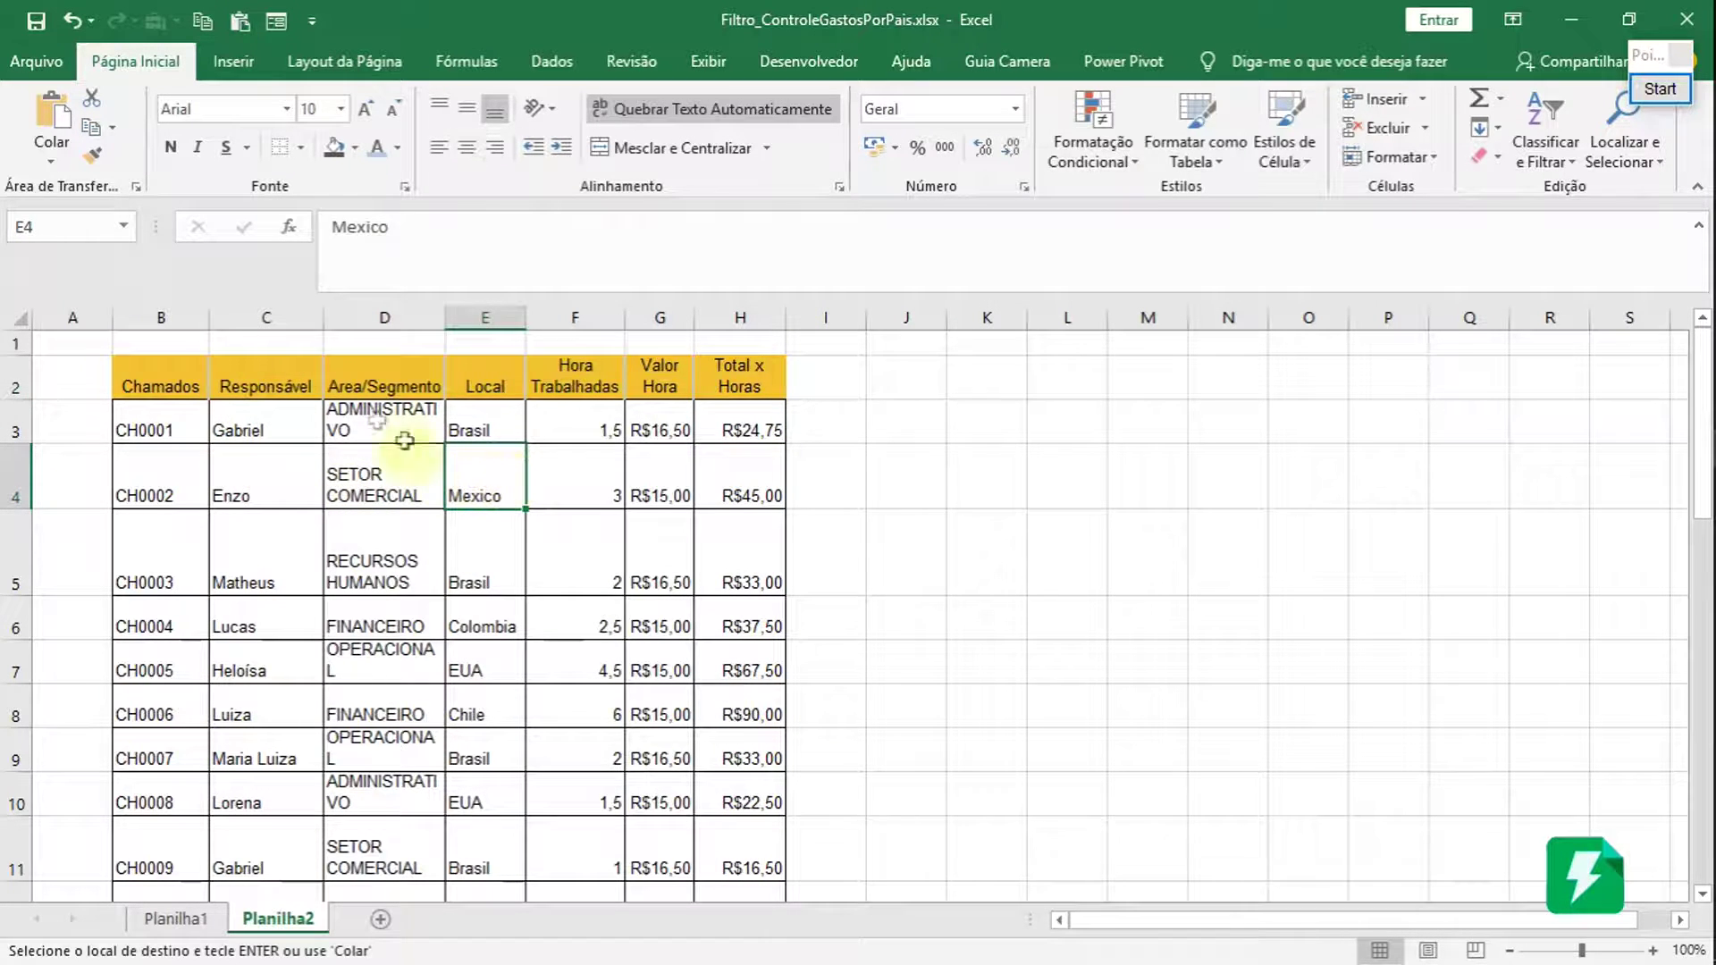
pyautogui.click(175, 390)
pyautogui.moveTo(175, 389); pyautogui.dragTo(785, 375)
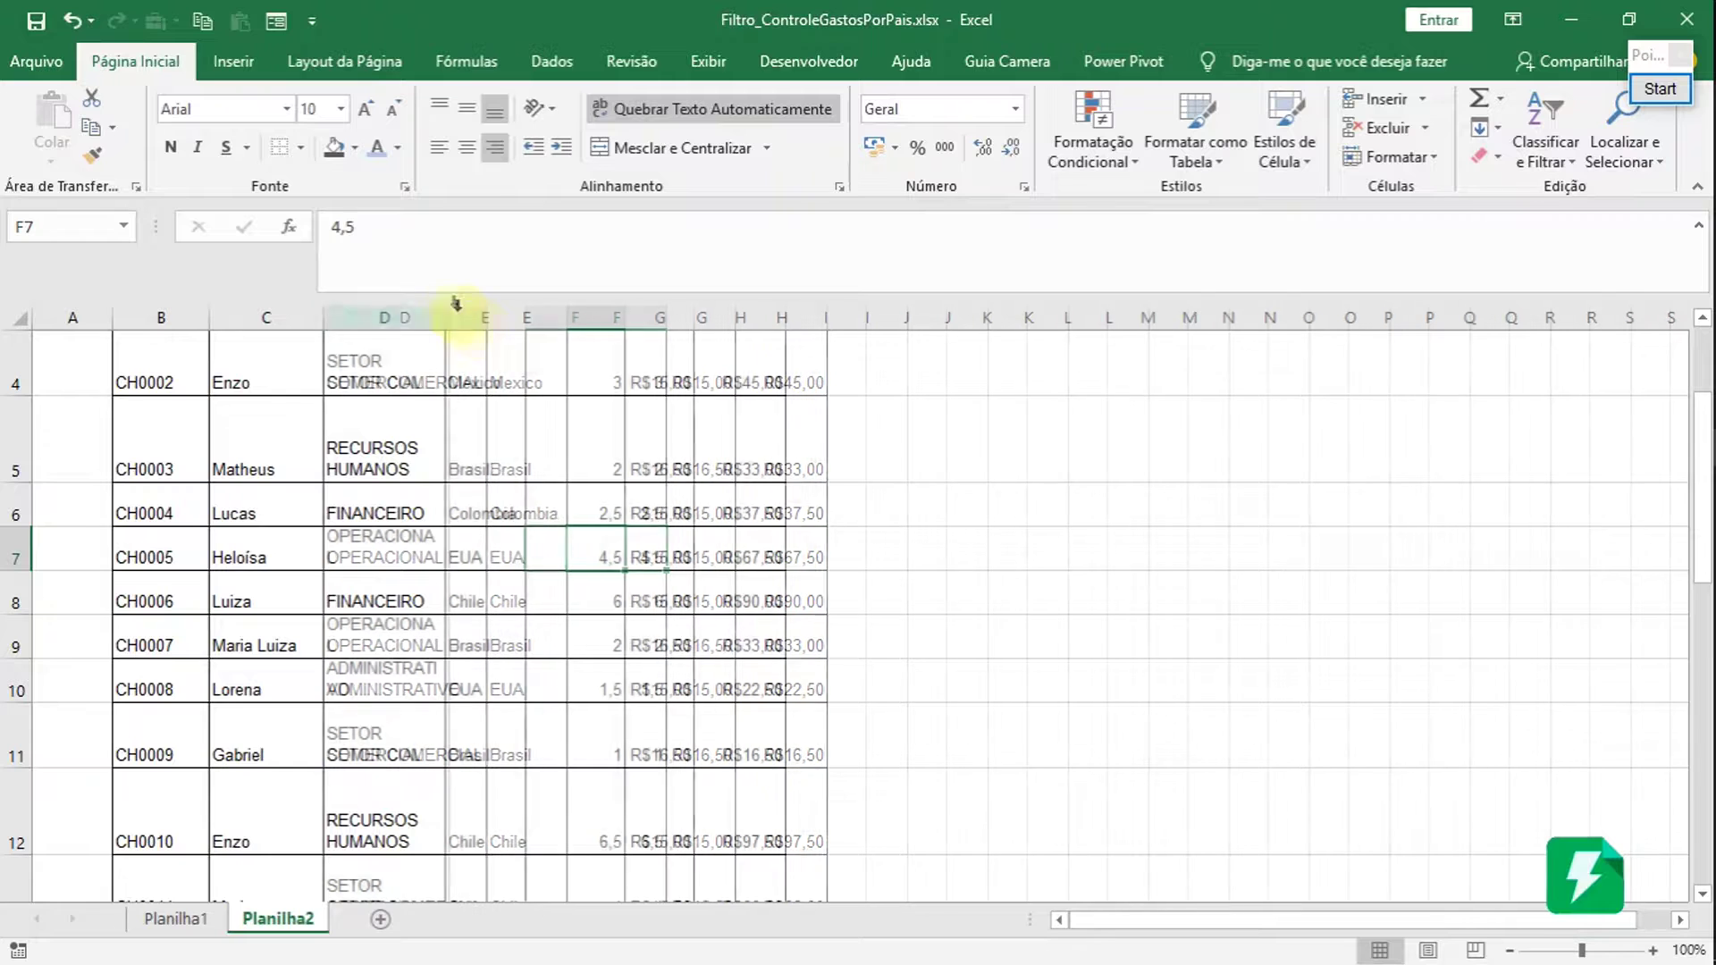
pyautogui.moveTo(491, 324); pyautogui.dragTo(517, 329)
# - Select the whole new sheet and autofit the row heights to remove the extra space in the table rows
pyautogui.scroll(1, 479, 554)
pyautogui.scroll(-6, 455, 460)
pyautogui.moveTo(20, 796); pyautogui.dragTo(34, 238)
pyautogui.moveTo(21, 317)
pyautogui.mouseDown()
pyautogui.moveTo(18, 411)
pyautogui.moveTo(9, 343)
pyautogui.mouseUp()
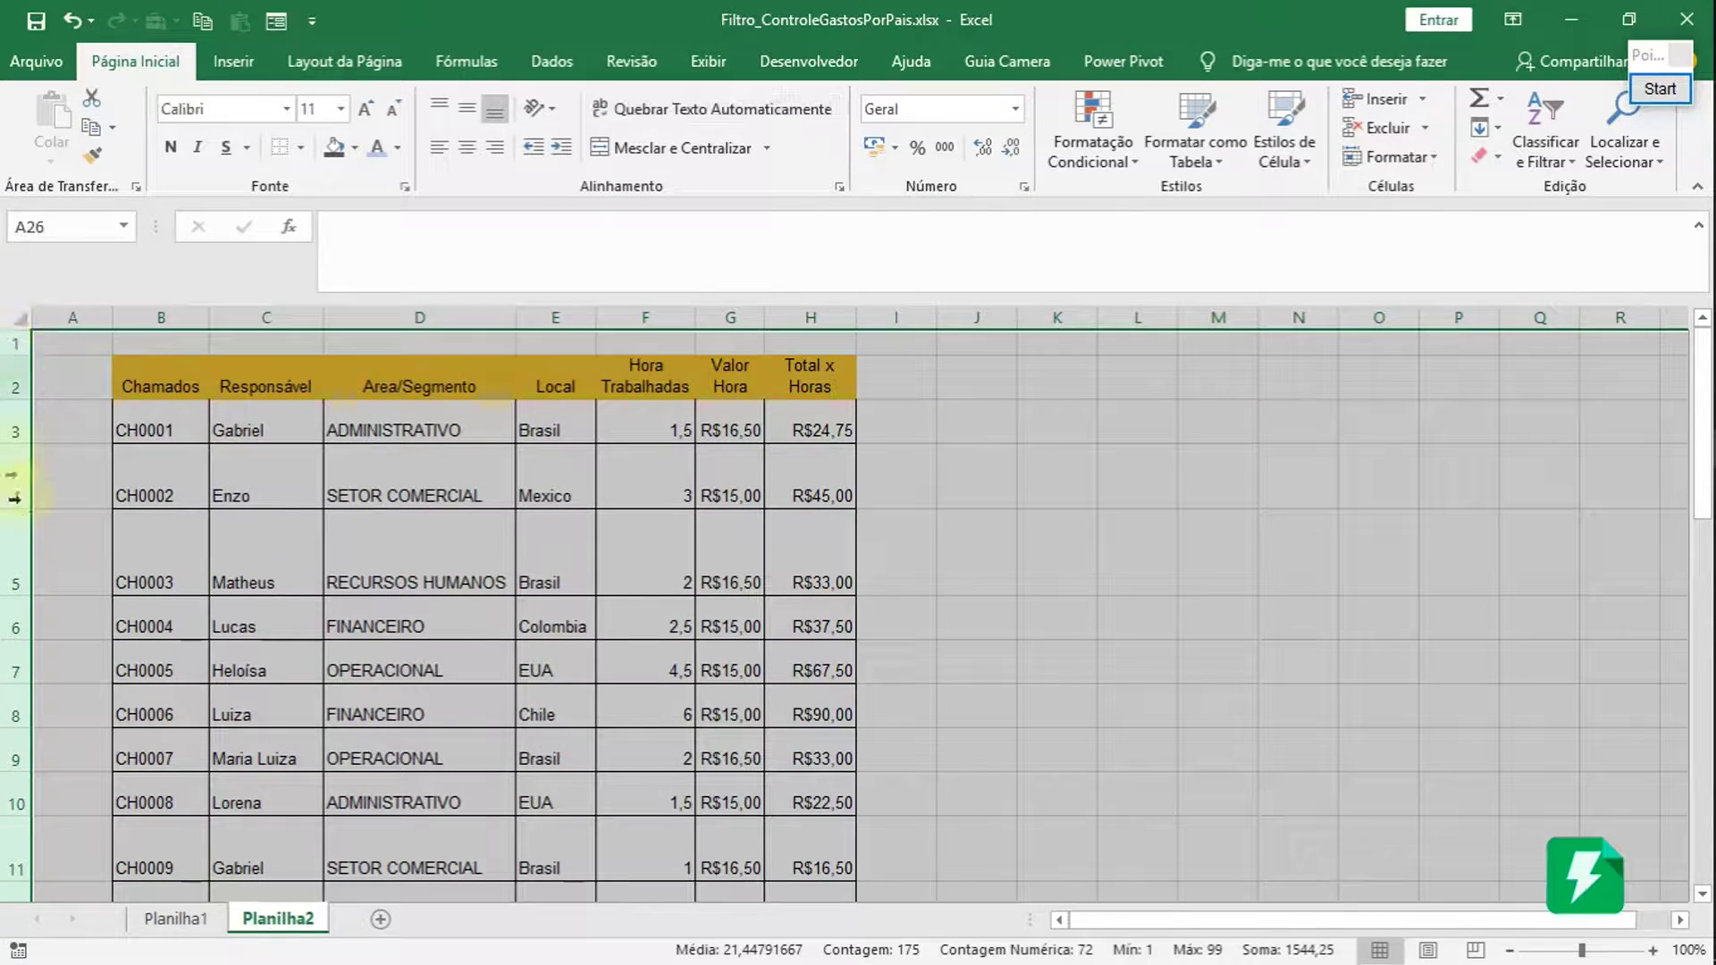
pyautogui.doubleClick(20, 506)
pyautogui.click(615, 560)
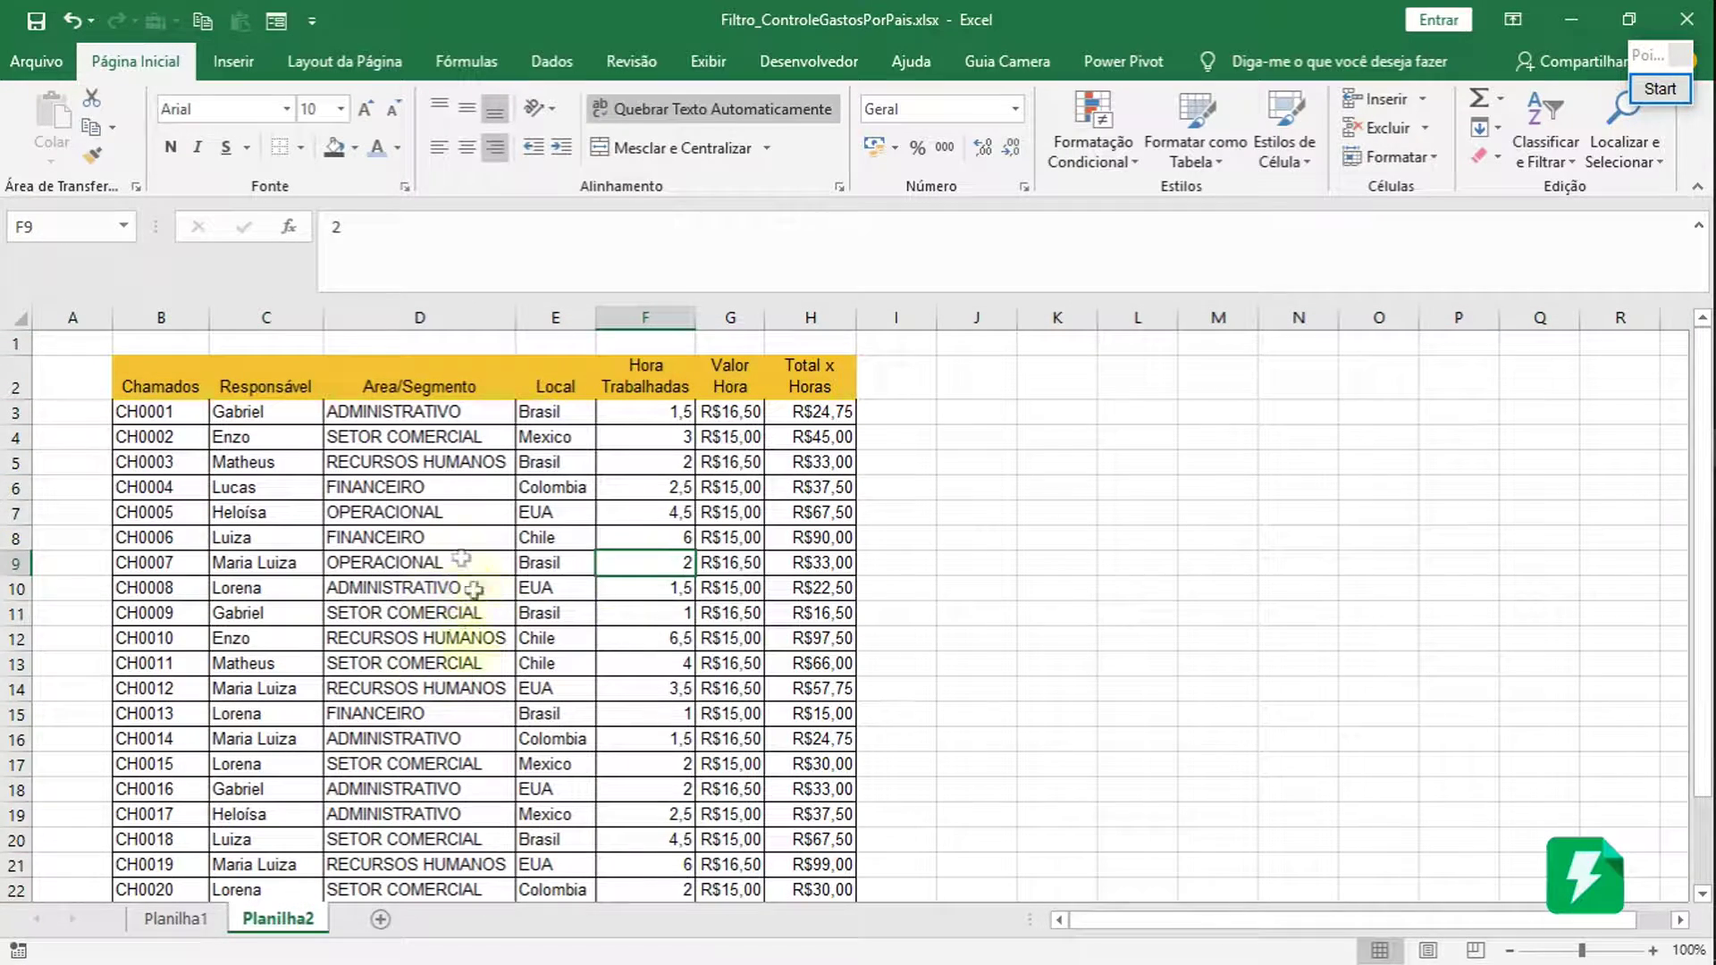
# - Check the copied calls table from its header row down to the last call
pyautogui.click(572, 590)
pyautogui.scroll(-3, 630, 563)
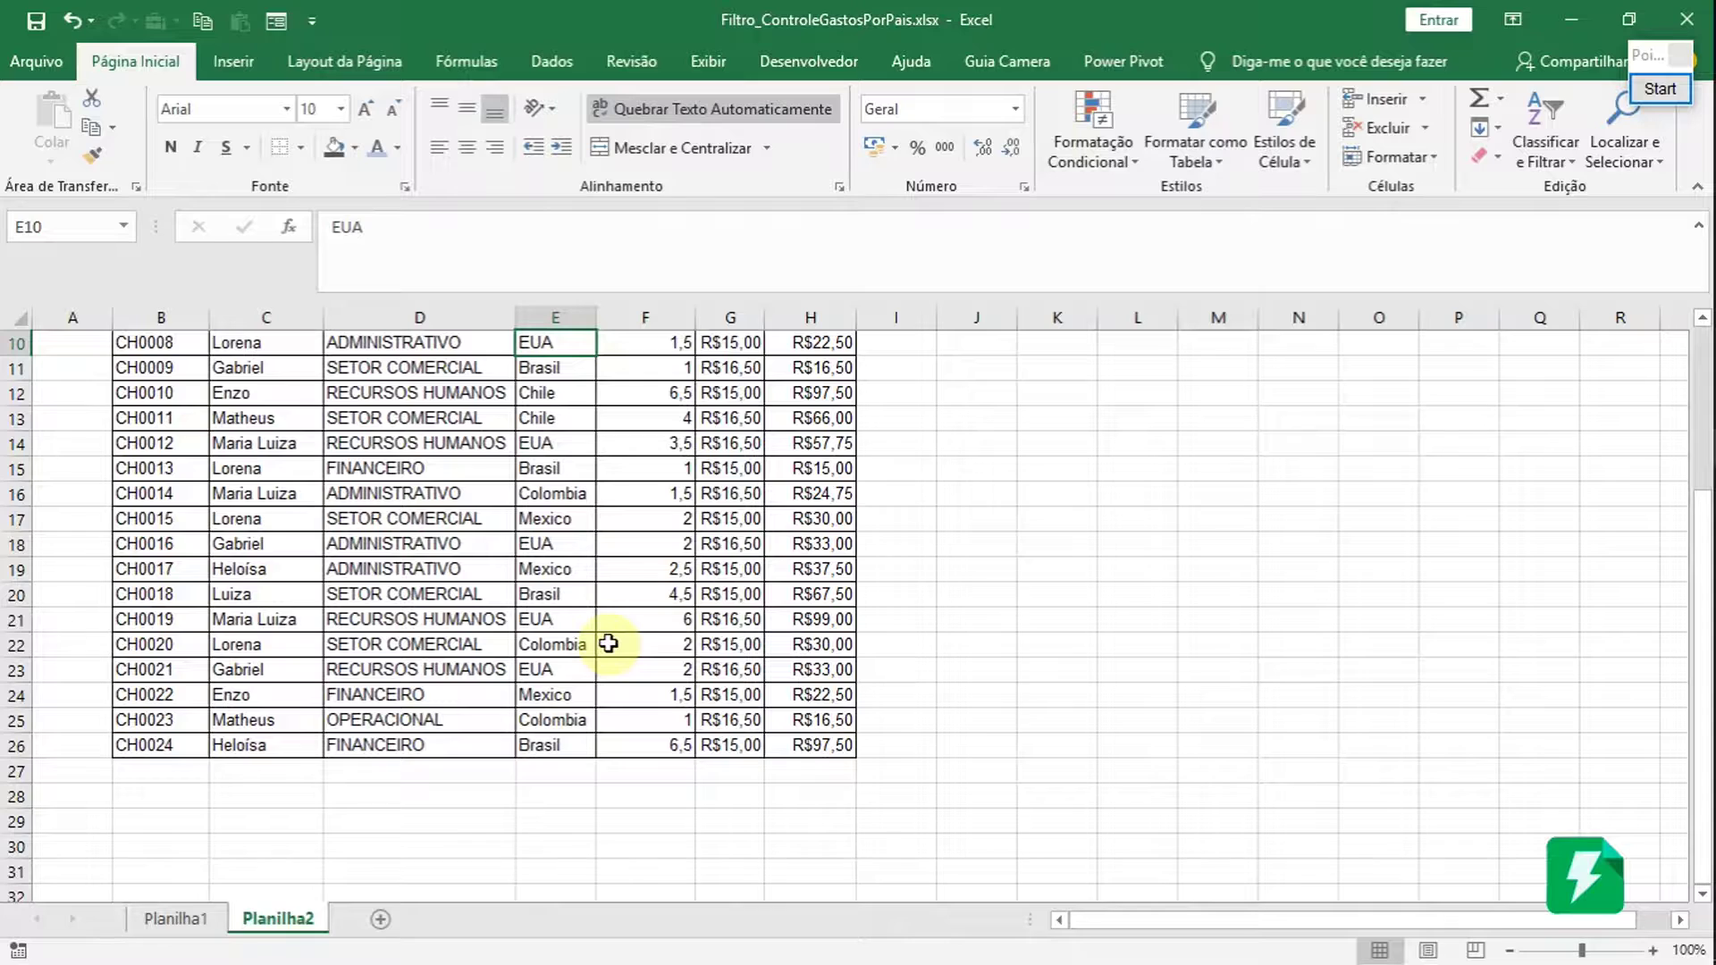
pyautogui.scroll(3, 745, 628)
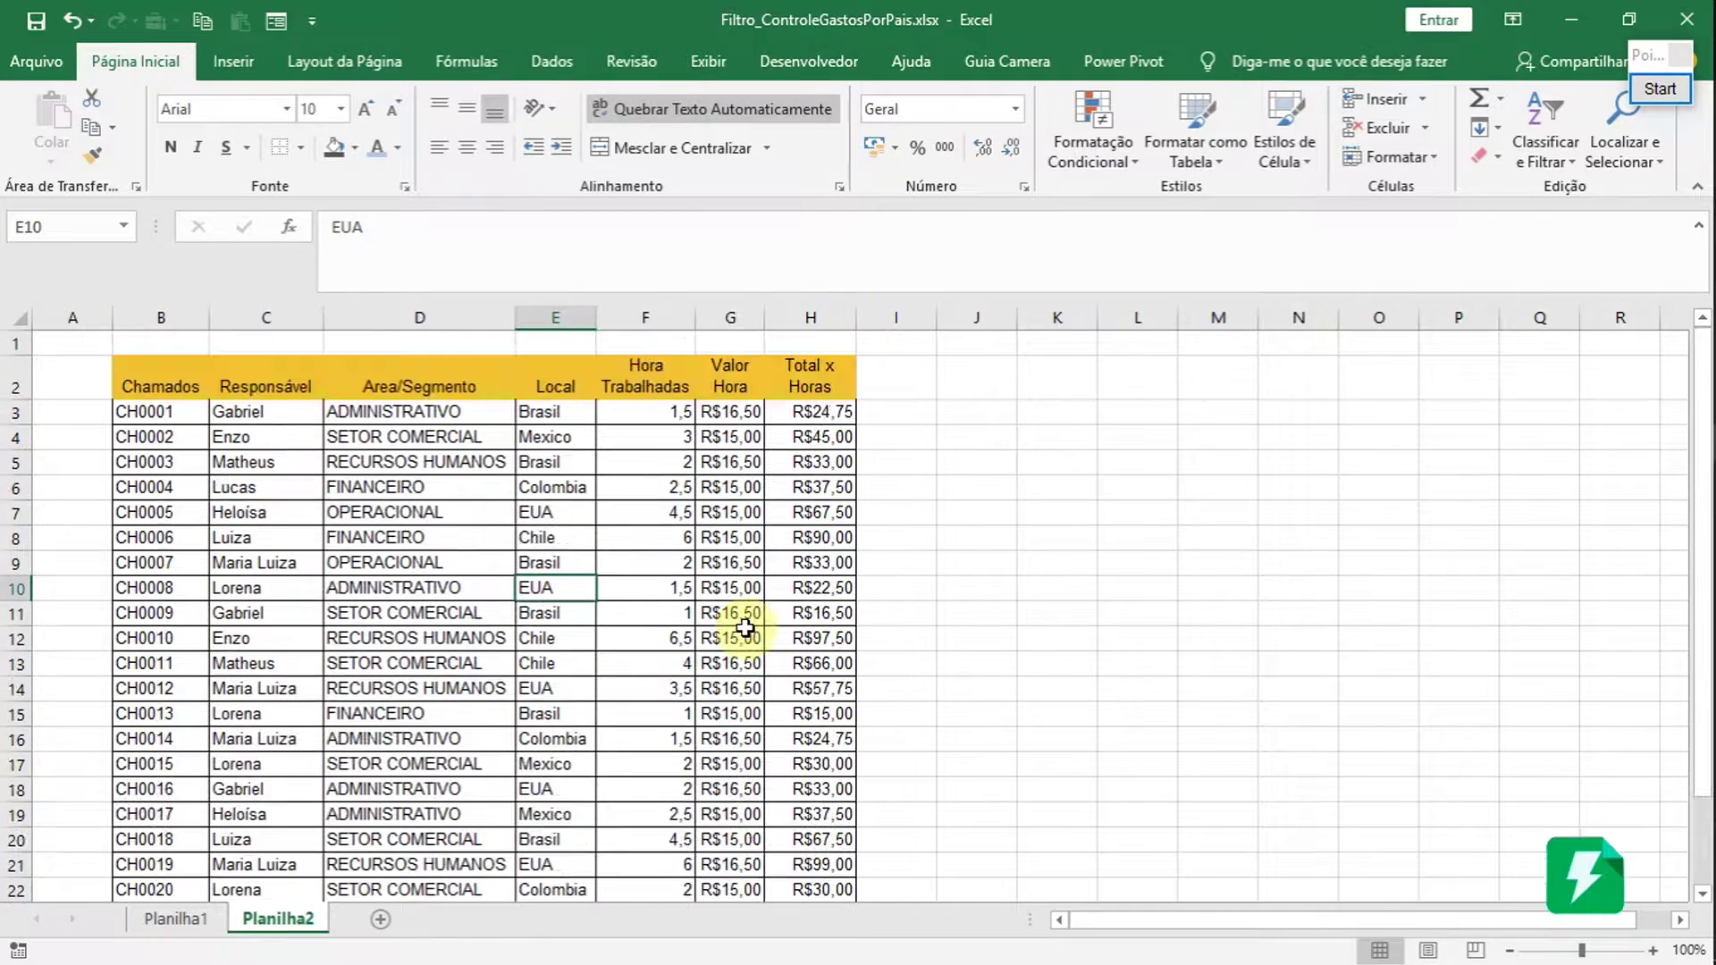
pyautogui.click(831, 536)
pyautogui.click(893, 393)
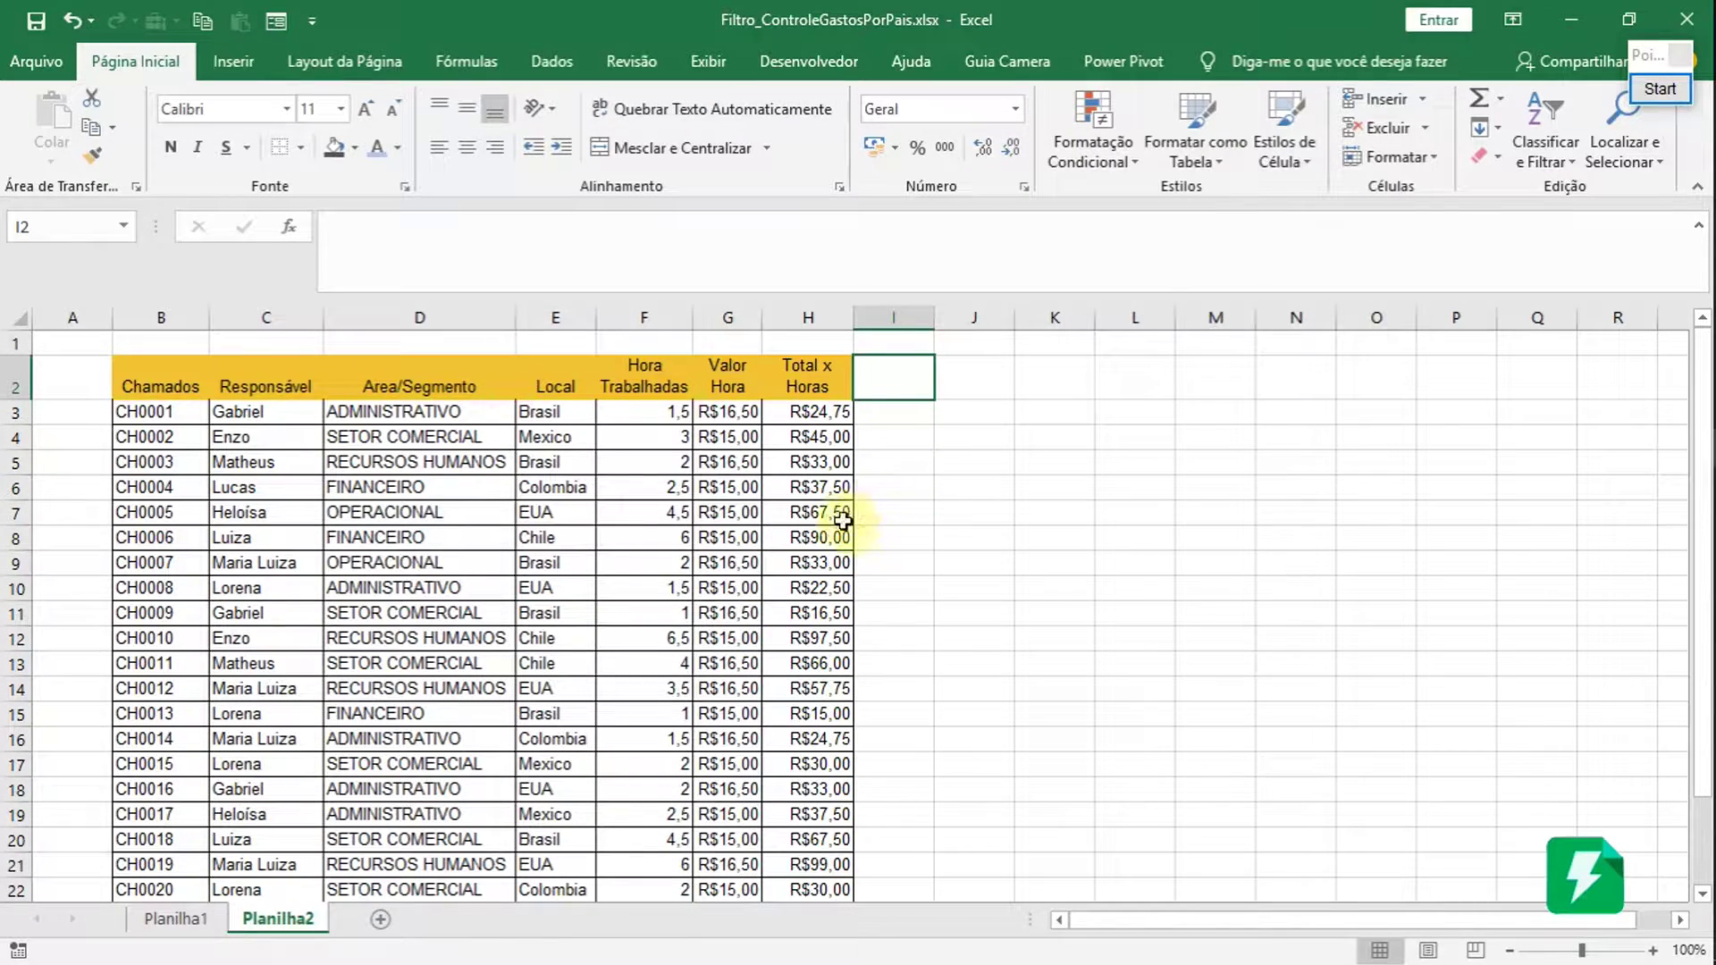
pyautogui.click(975, 455)
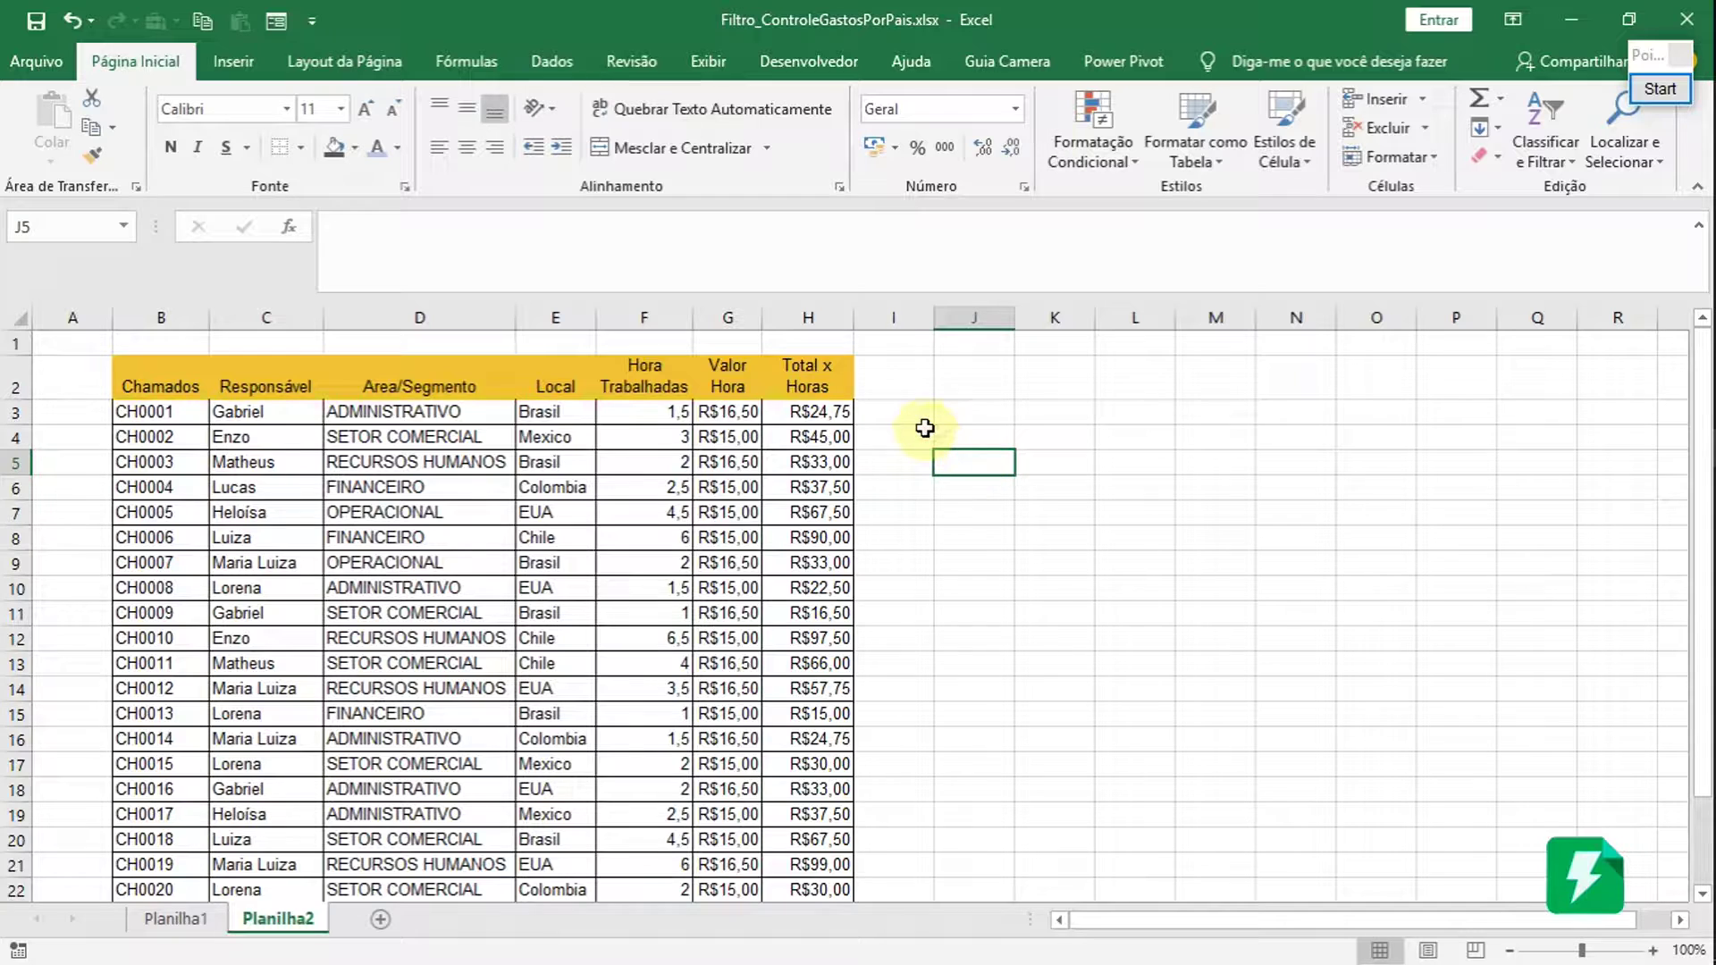
pyautogui.click(983, 435)
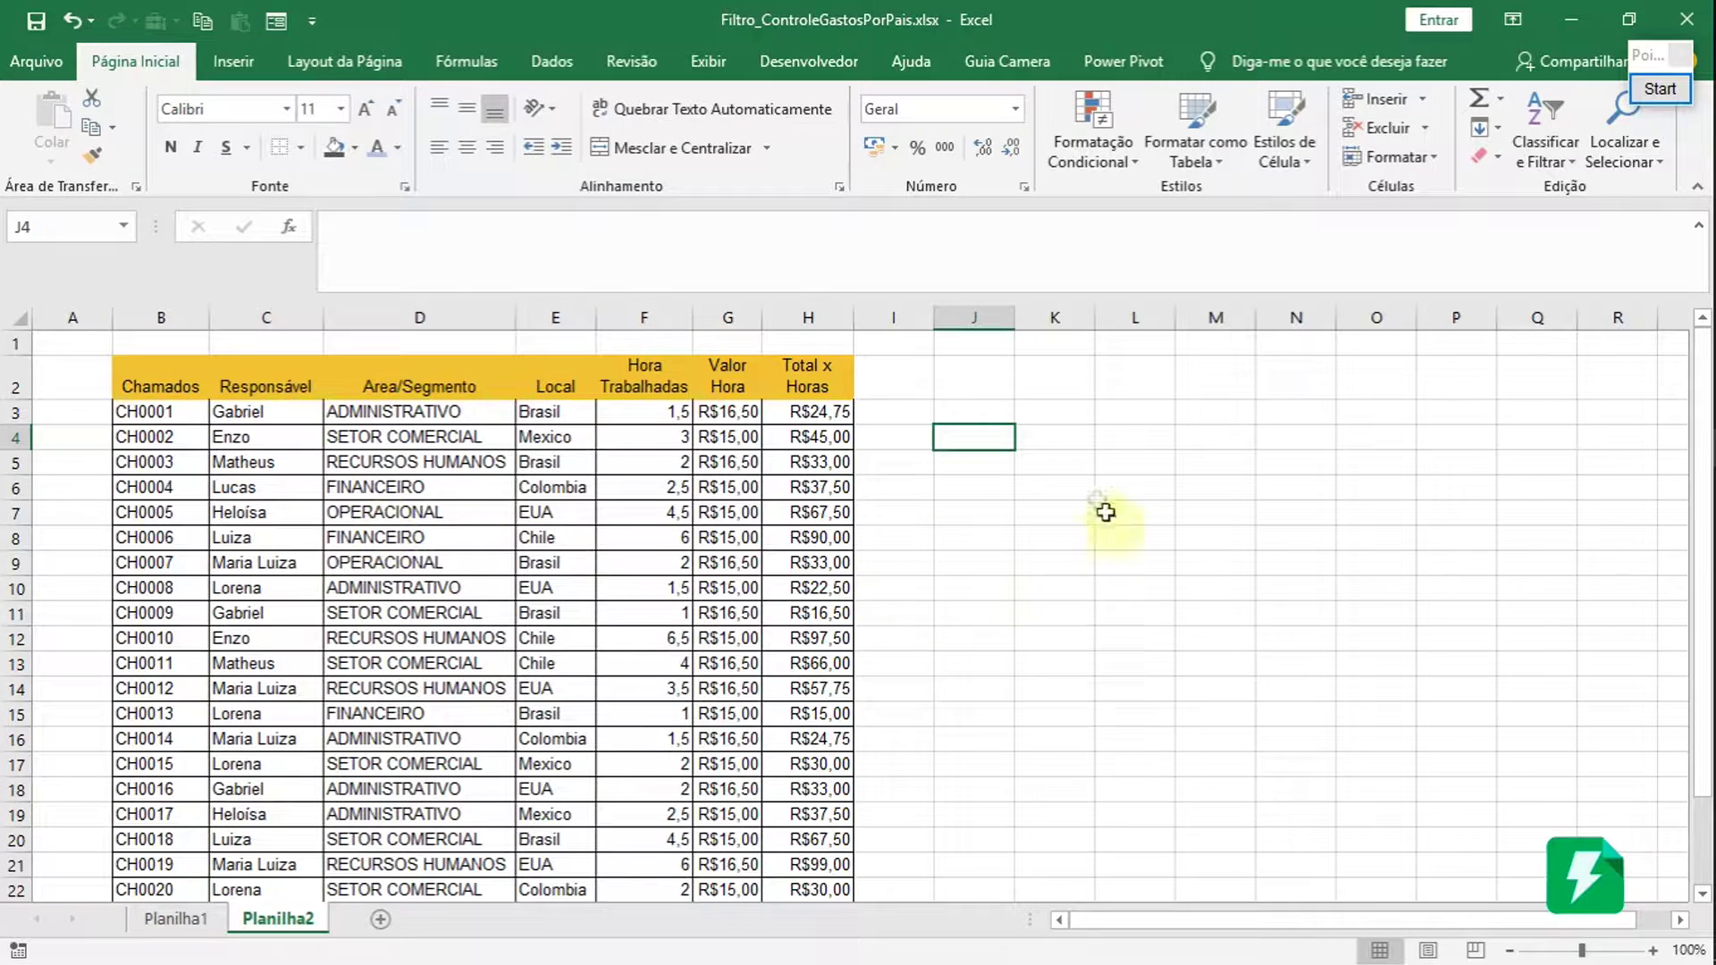
pyautogui.click(1007, 538)
pyautogui.moveTo(988, 440); pyautogui.dragTo(983, 489)
pyautogui.moveTo(982, 612); pyautogui.dragTo(987, 640)
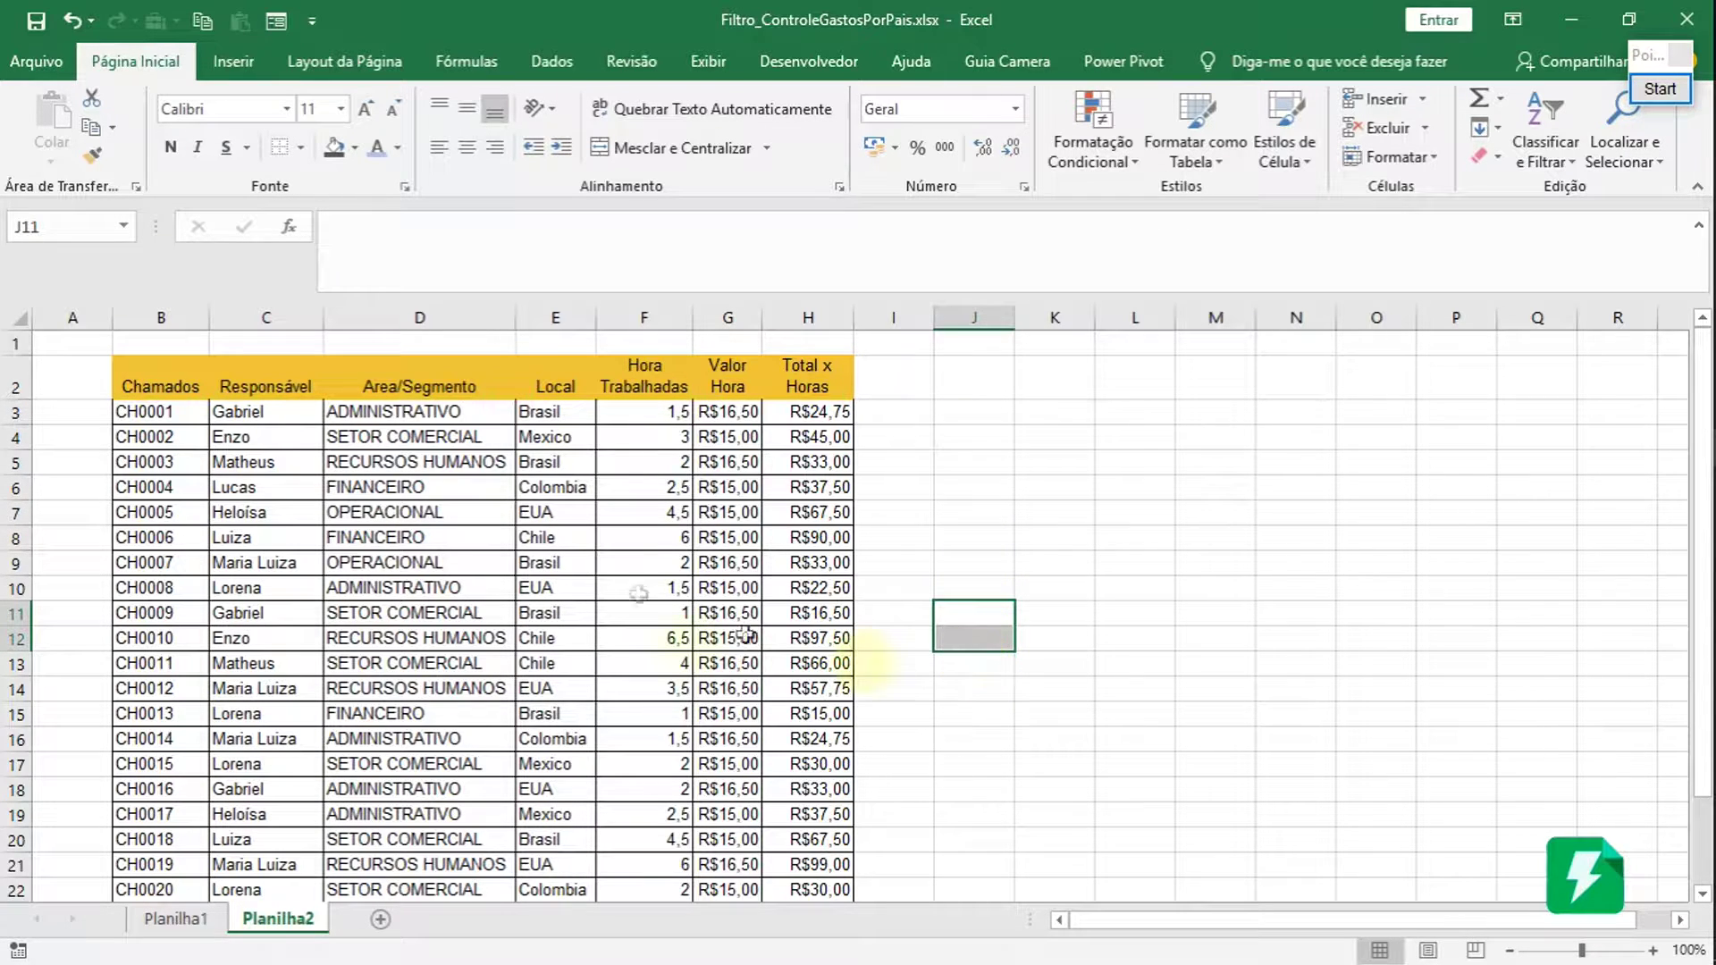
pyautogui.moveTo(268, 416); pyautogui.dragTo(259, 889)
pyautogui.click(271, 461)
pyautogui.moveTo(271, 461); pyautogui.dragTo(293, 740)
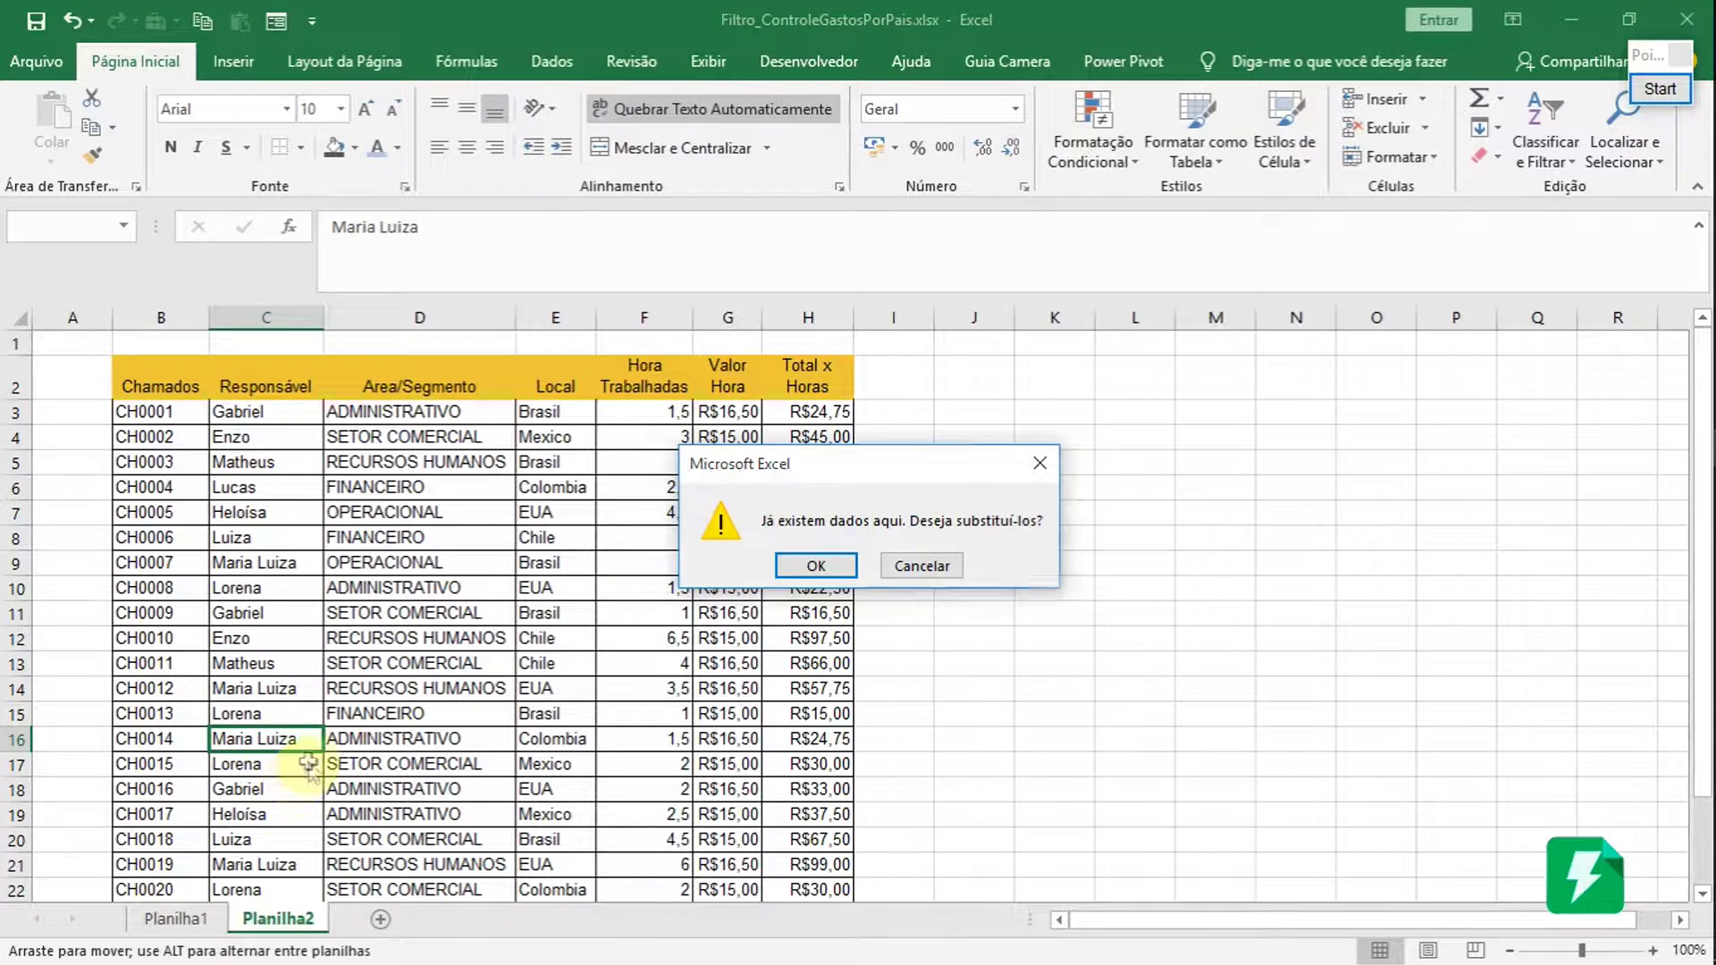
pyautogui.press('Escape')
pyautogui.moveTo(313, 514); pyautogui.dragTo(305, 643)
pyautogui.click(288, 710)
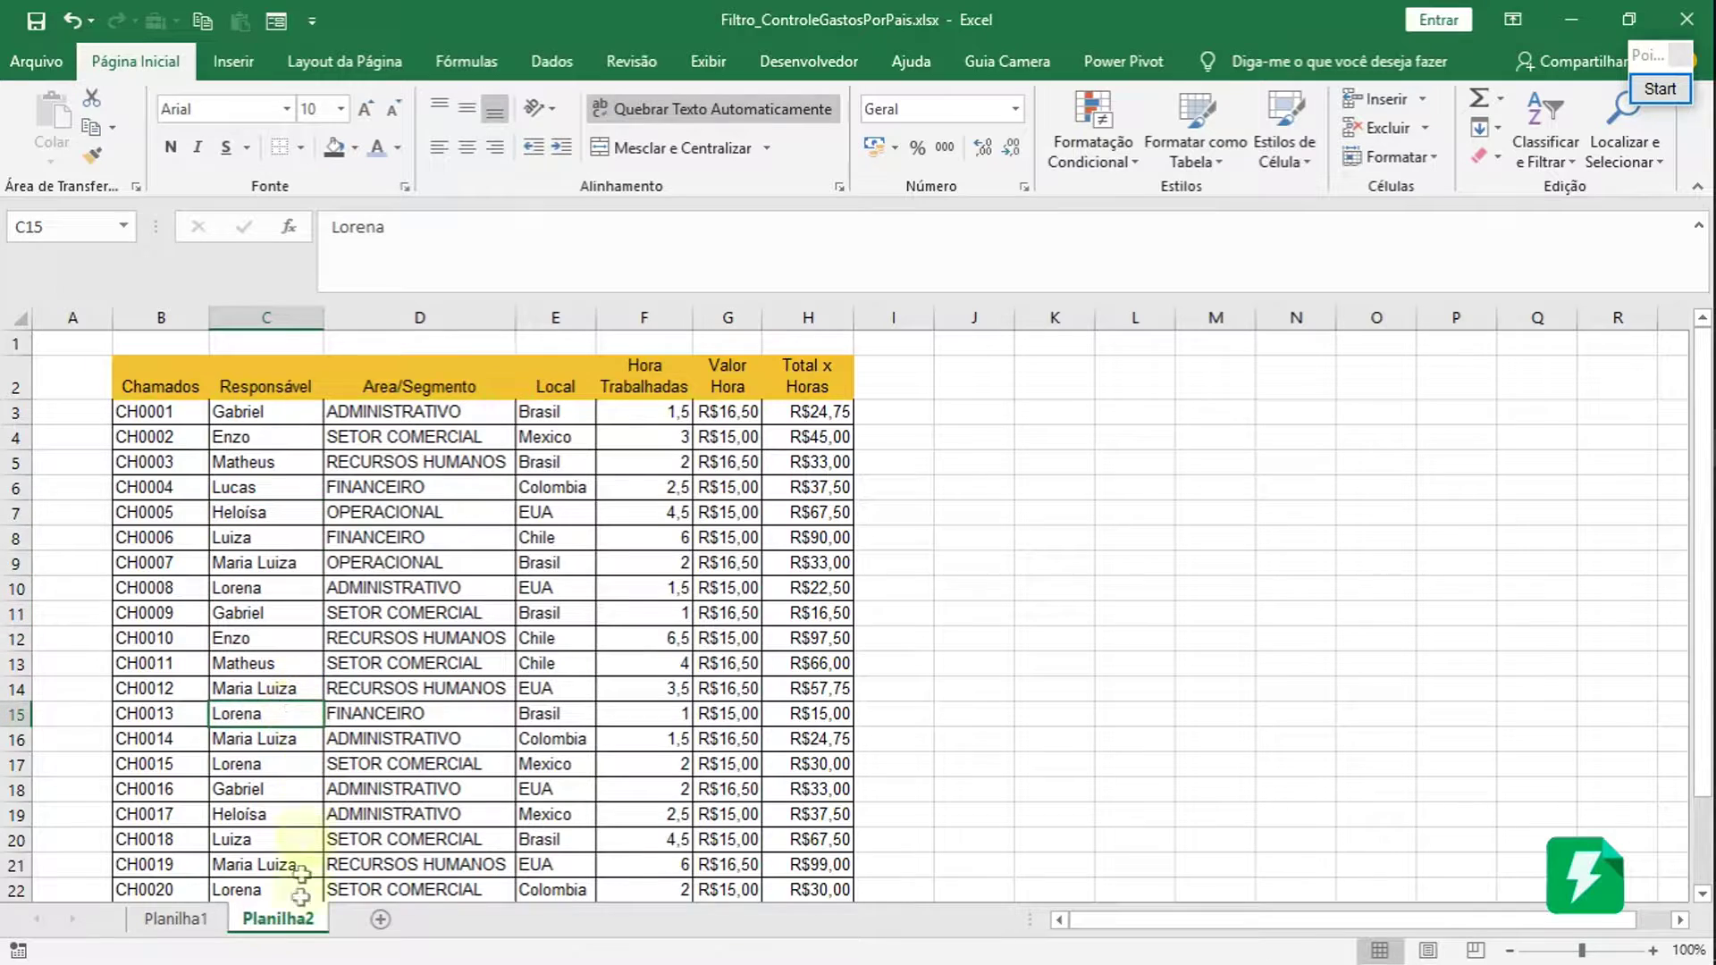
# - Try the LOCAL filter on Planilha1 with Colombia and leave it set to Mexico
pyautogui.click(176, 918)
pyautogui.click(880, 393)
pyautogui.click(896, 437)
pyautogui.click(934, 447)
pyautogui.click(880, 505)
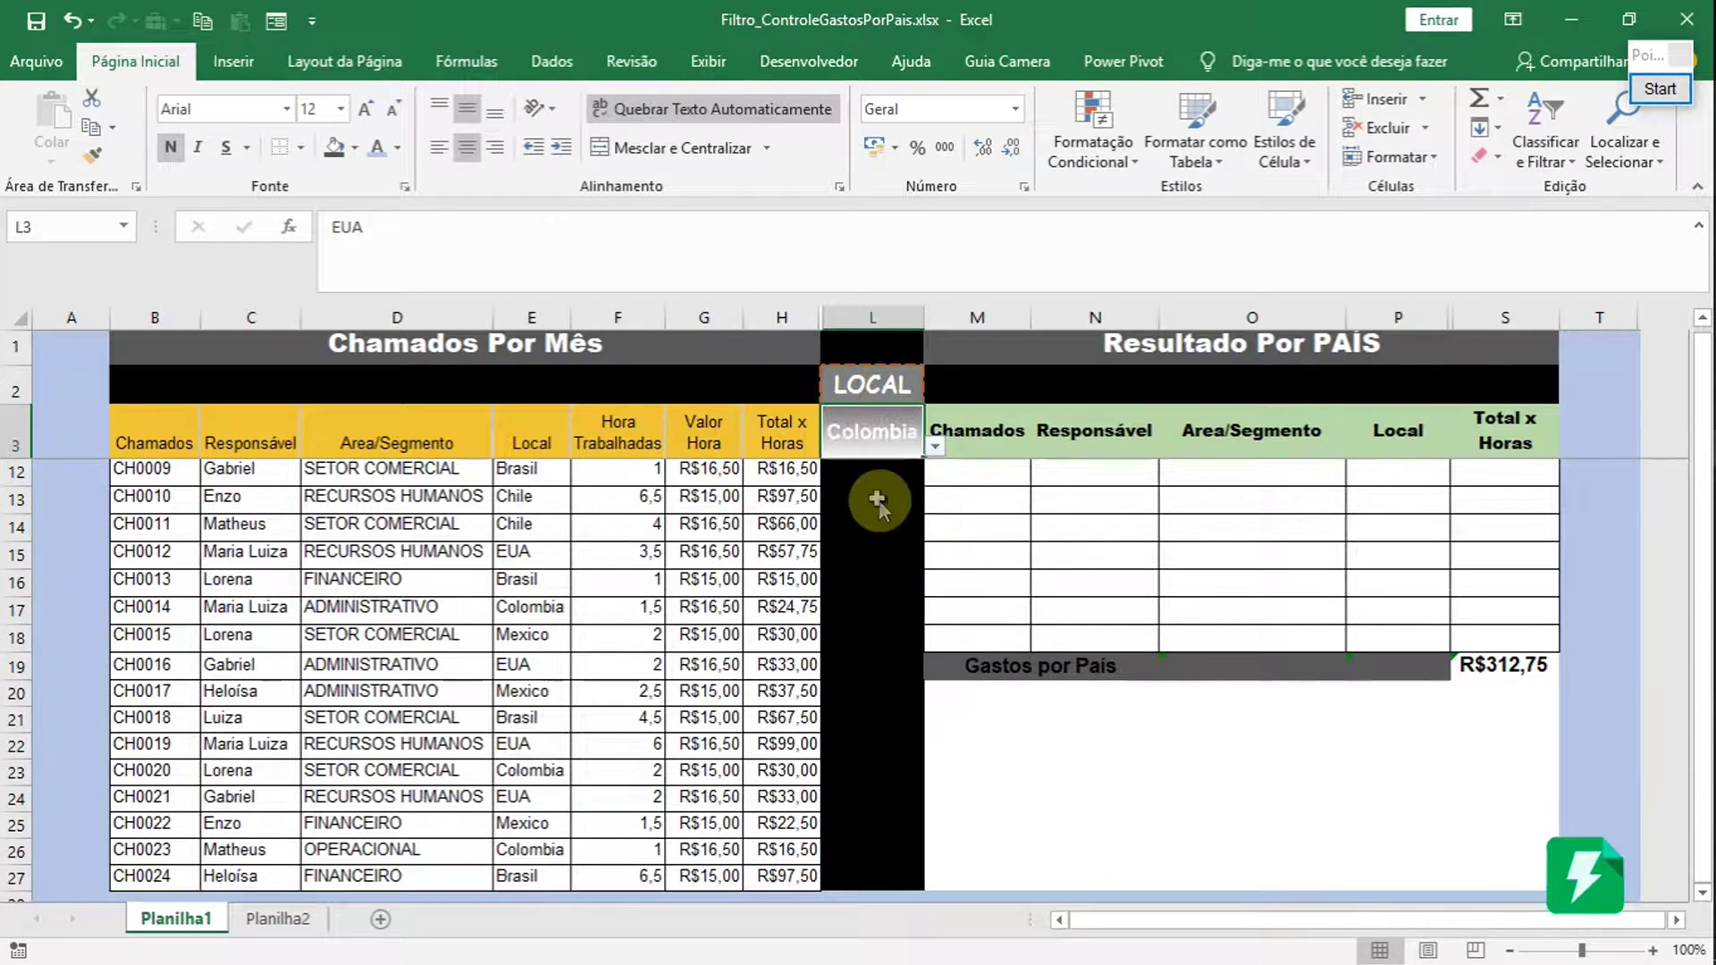
pyautogui.scroll(3, 889, 429)
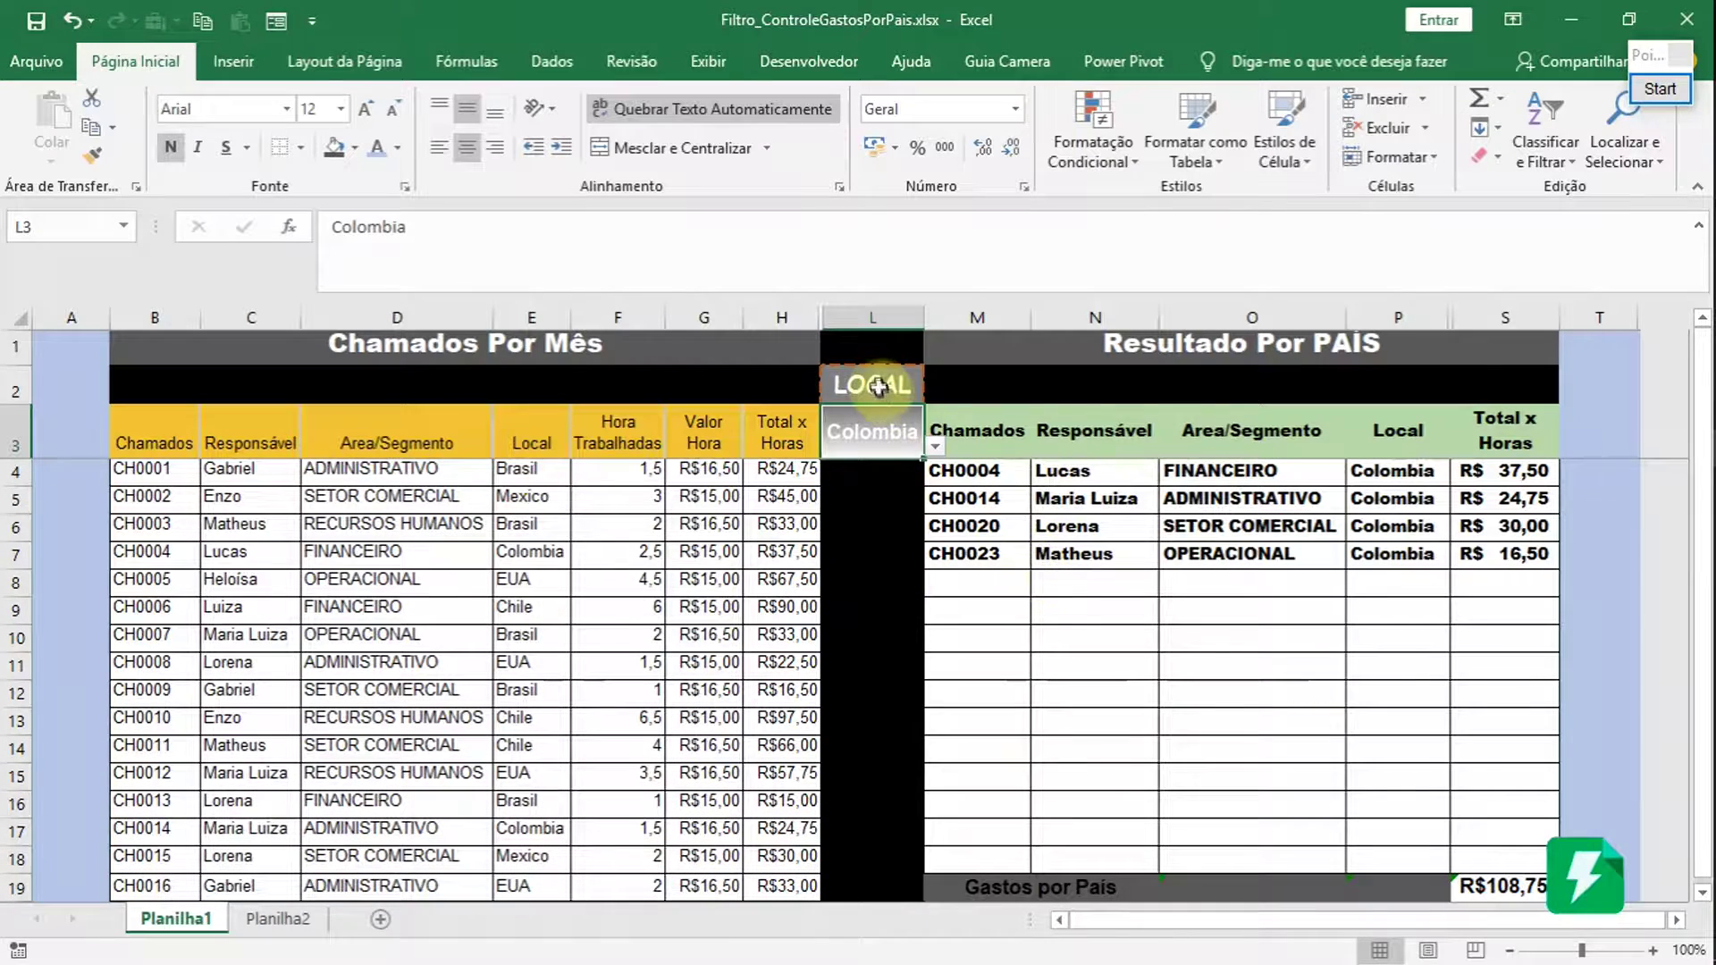
pyautogui.click(934, 447)
pyautogui.click(880, 483)
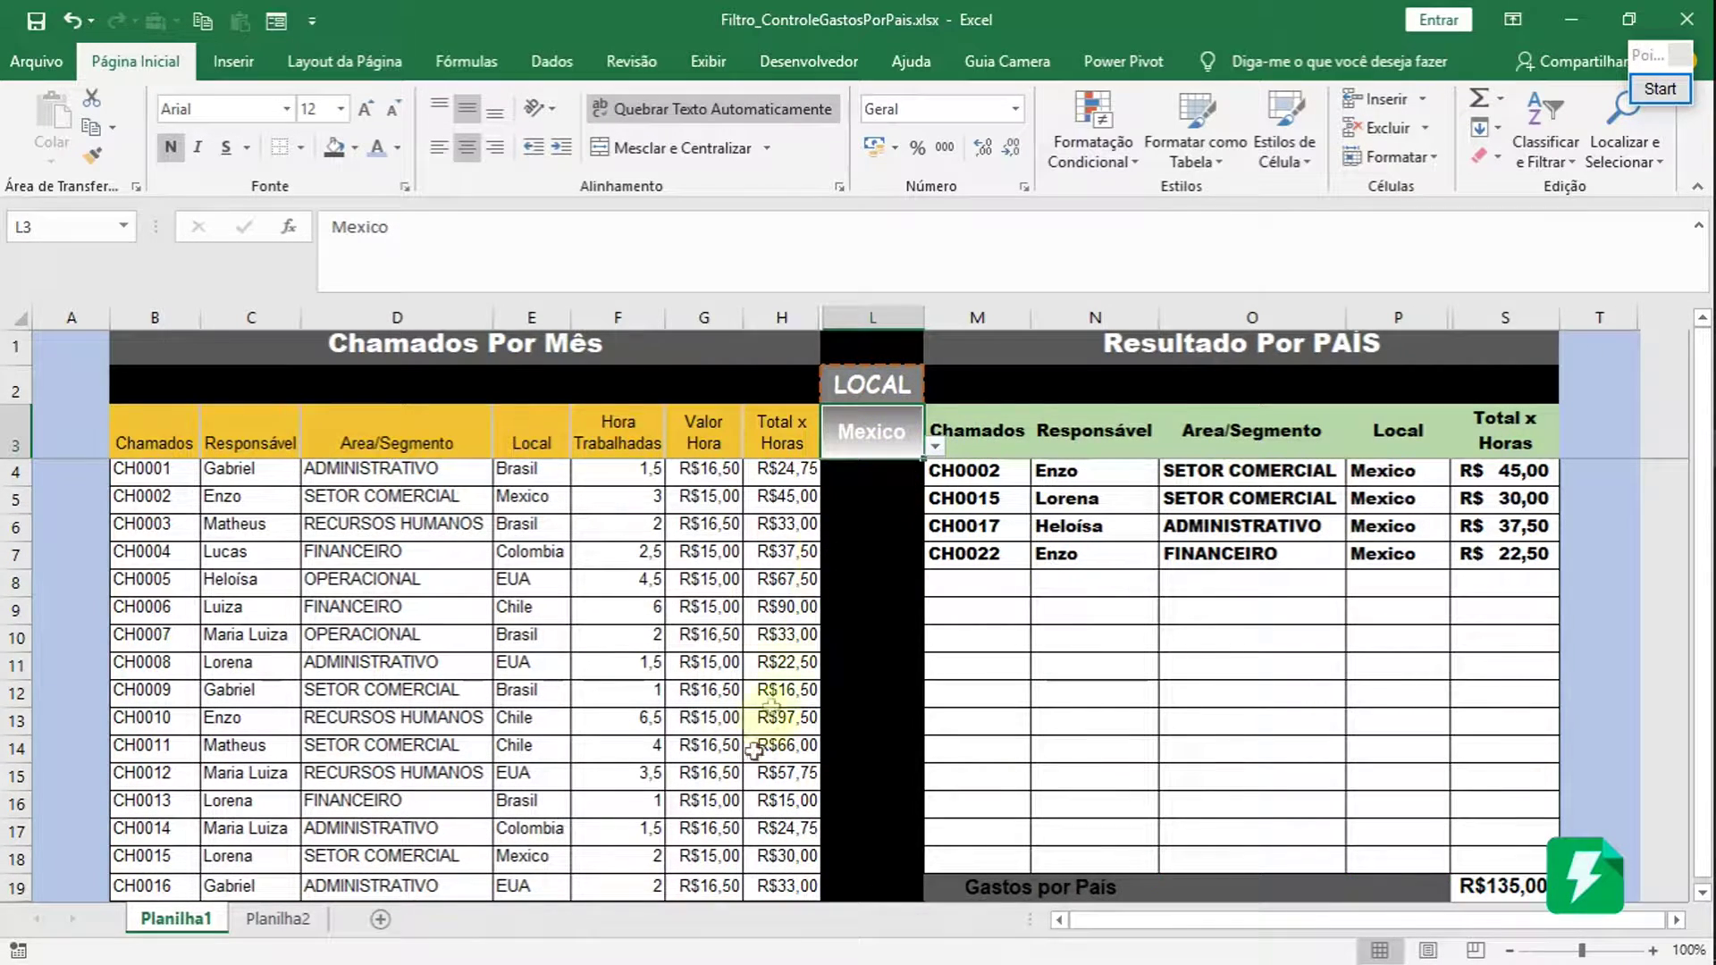
# - Go back to Planilha2 and review the Responsável names from C3 down to the last call
pyautogui.click(277, 919)
pyautogui.click(284, 436)
pyautogui.moveTo(277, 411); pyautogui.dragTo(280, 840)
pyautogui.click(282, 643)
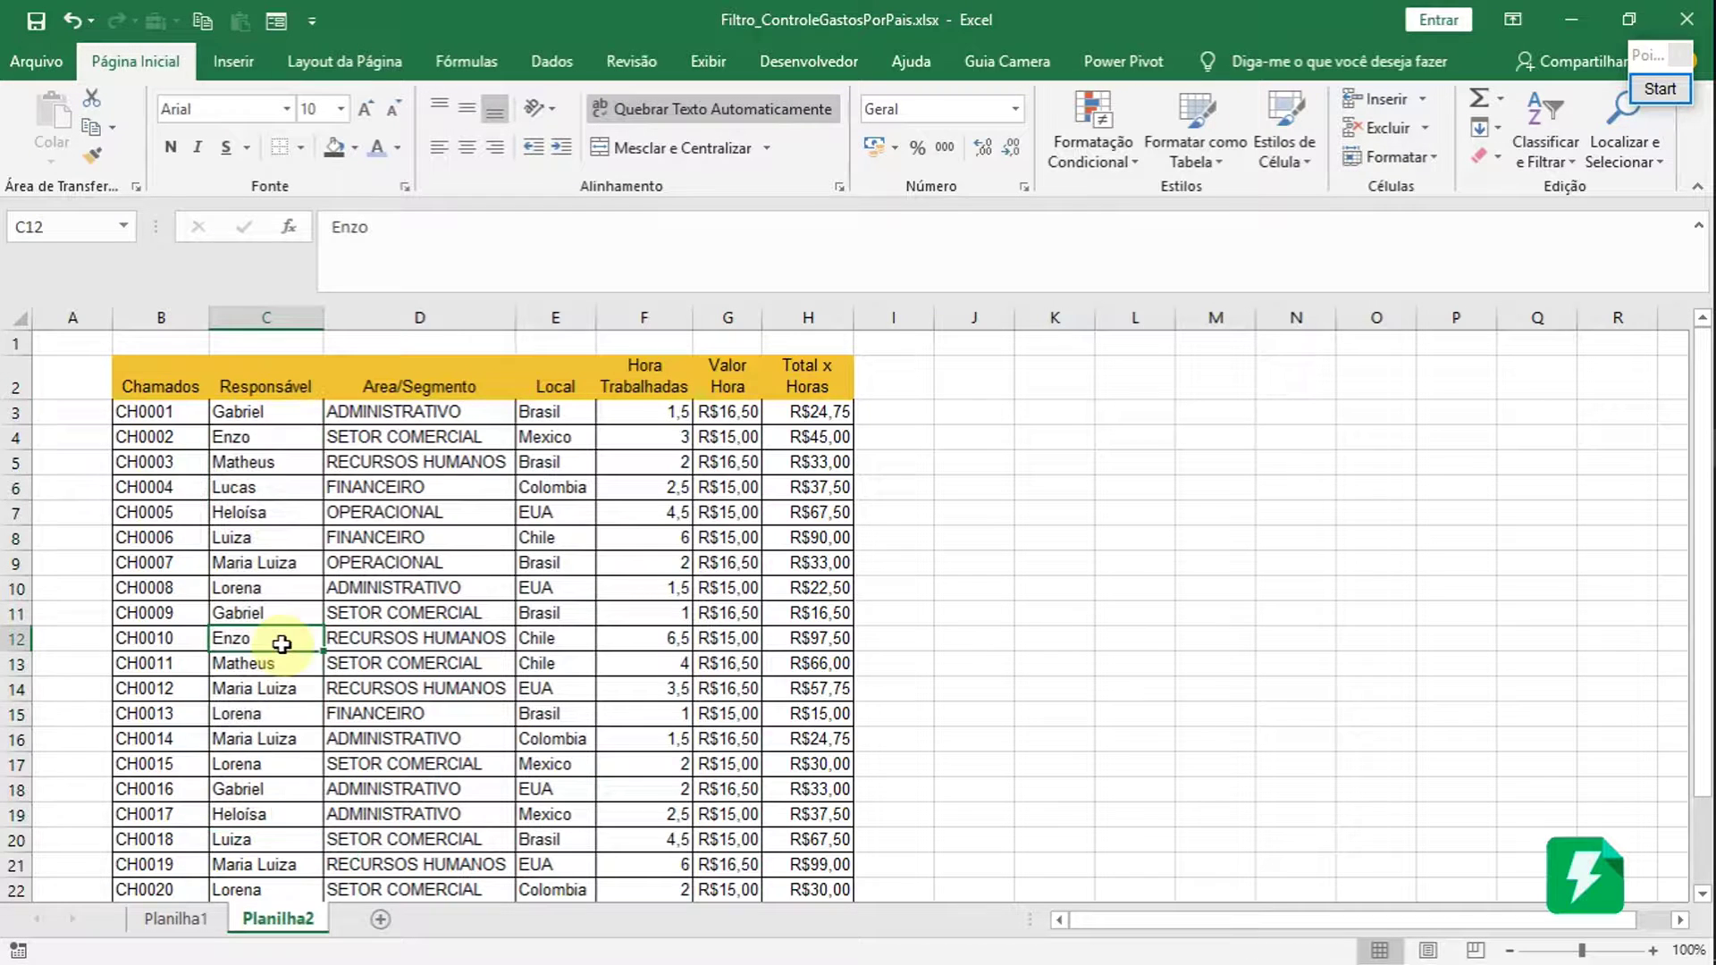
pyautogui.moveTo(284, 411); pyautogui.dragTo(284, 440)
pyautogui.click(291, 410)
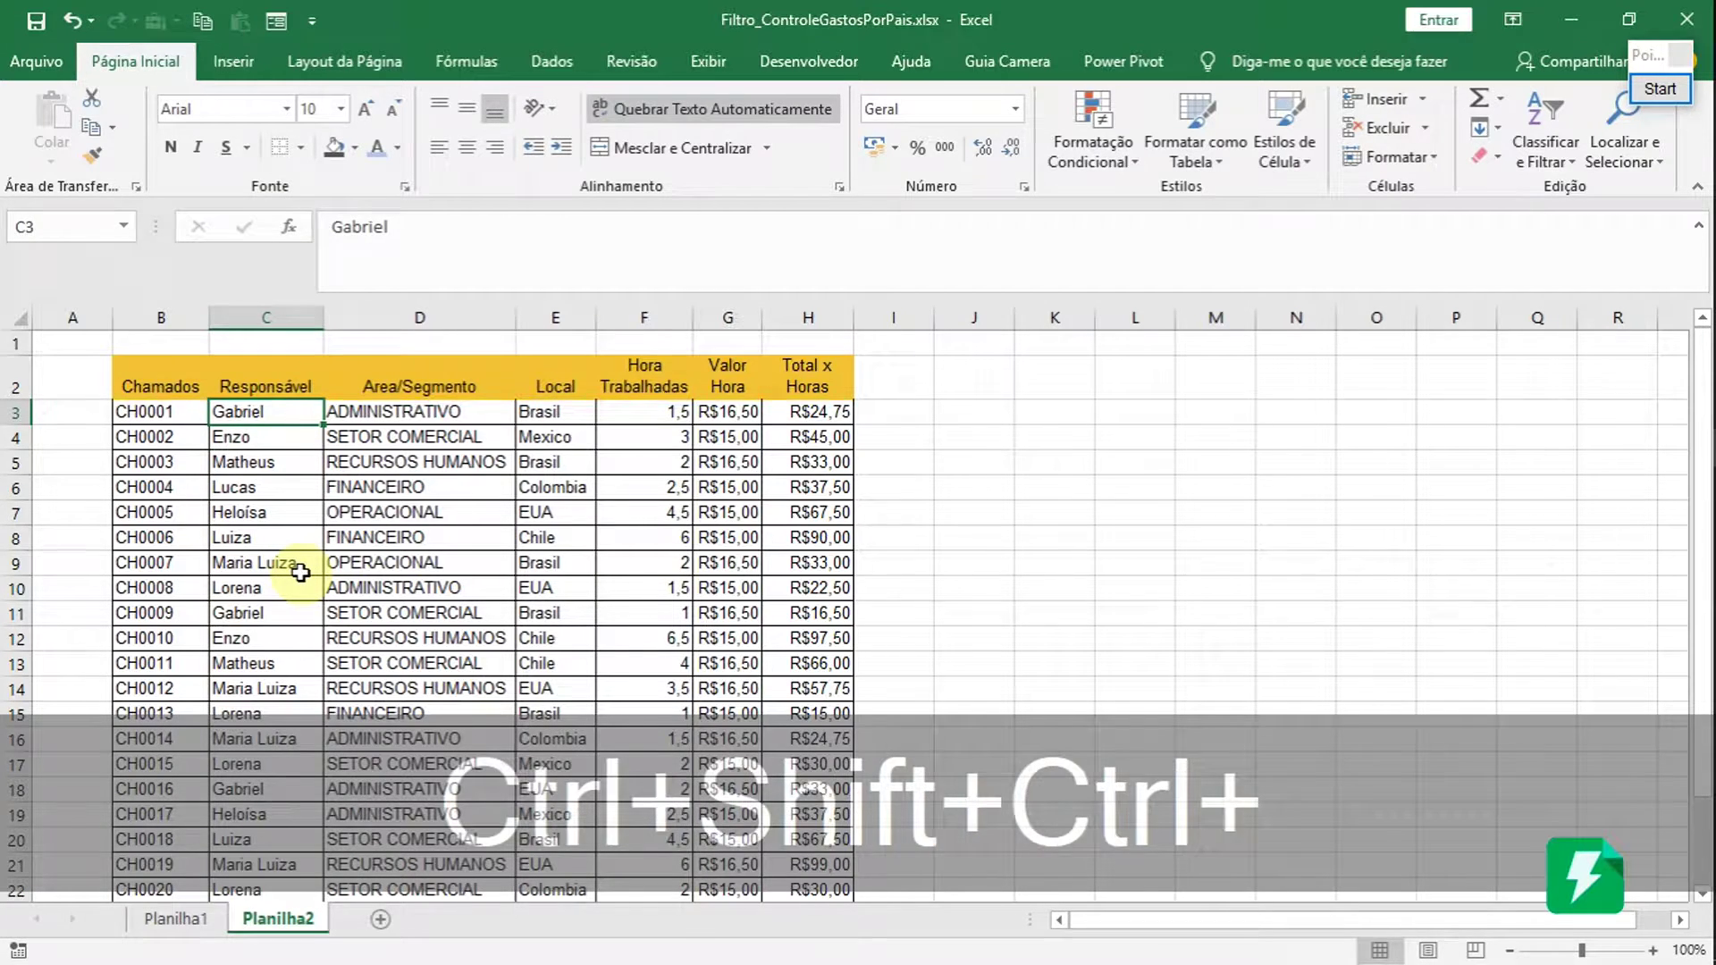
pyautogui.hotkey('ctrl', 'shift', 'Down')
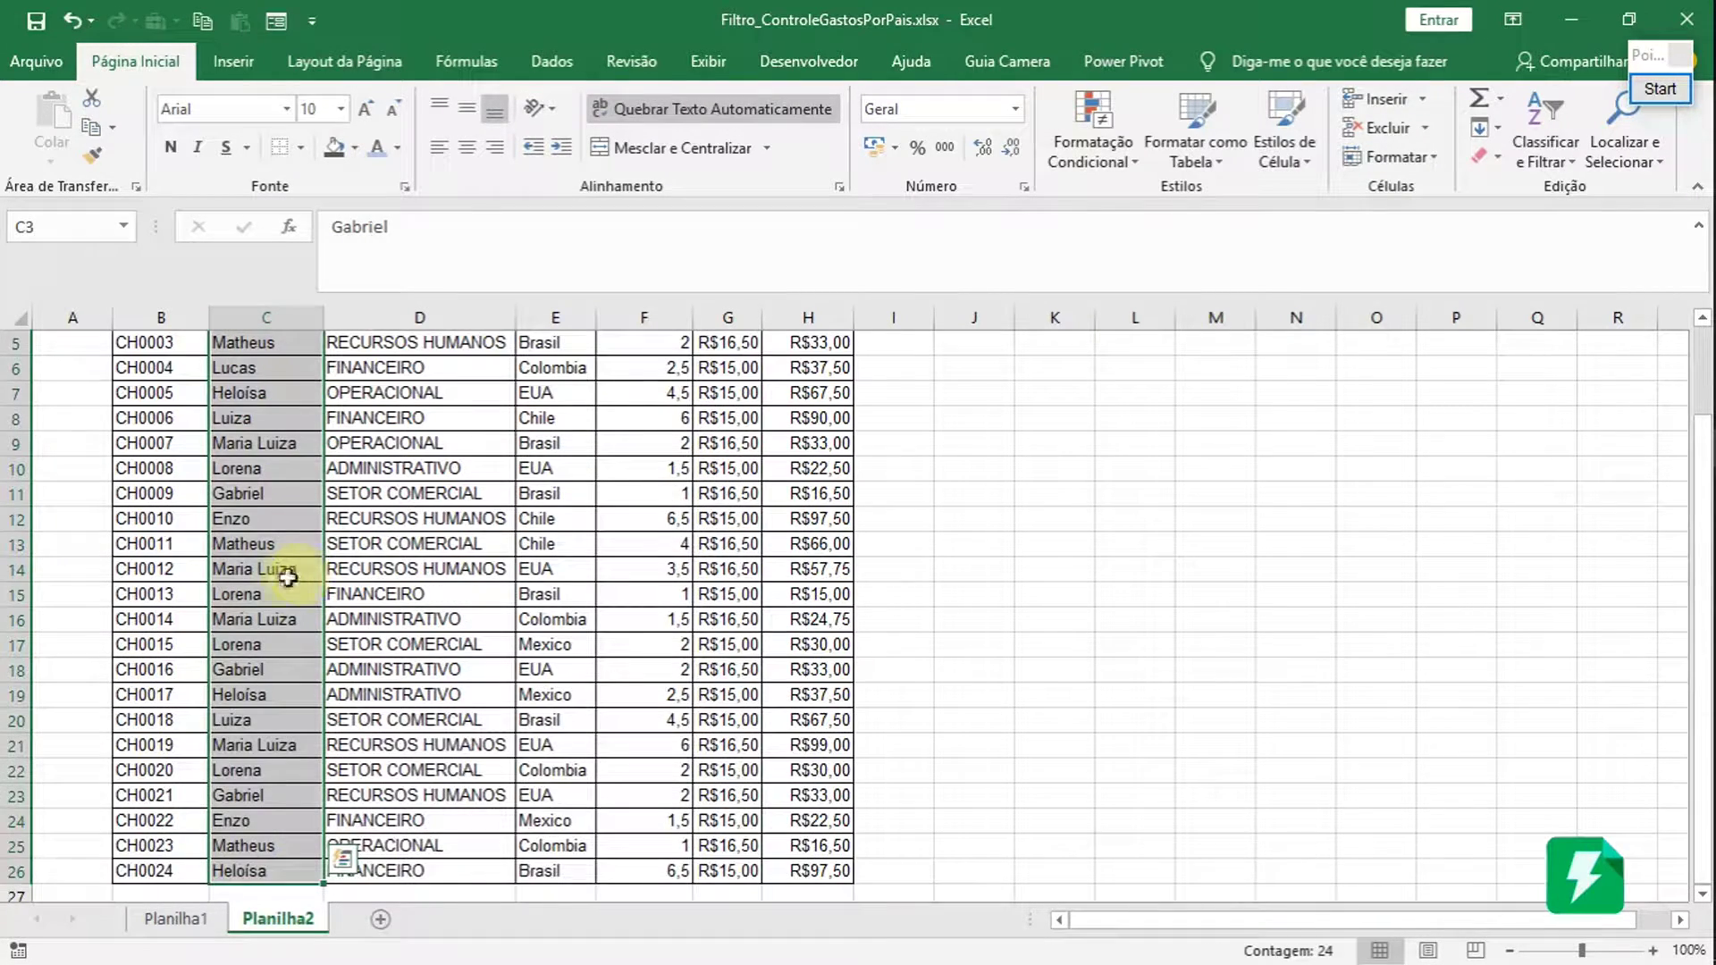
pyautogui.scroll(-2, 286, 579)
pyautogui.scroll(4, 272, 590)
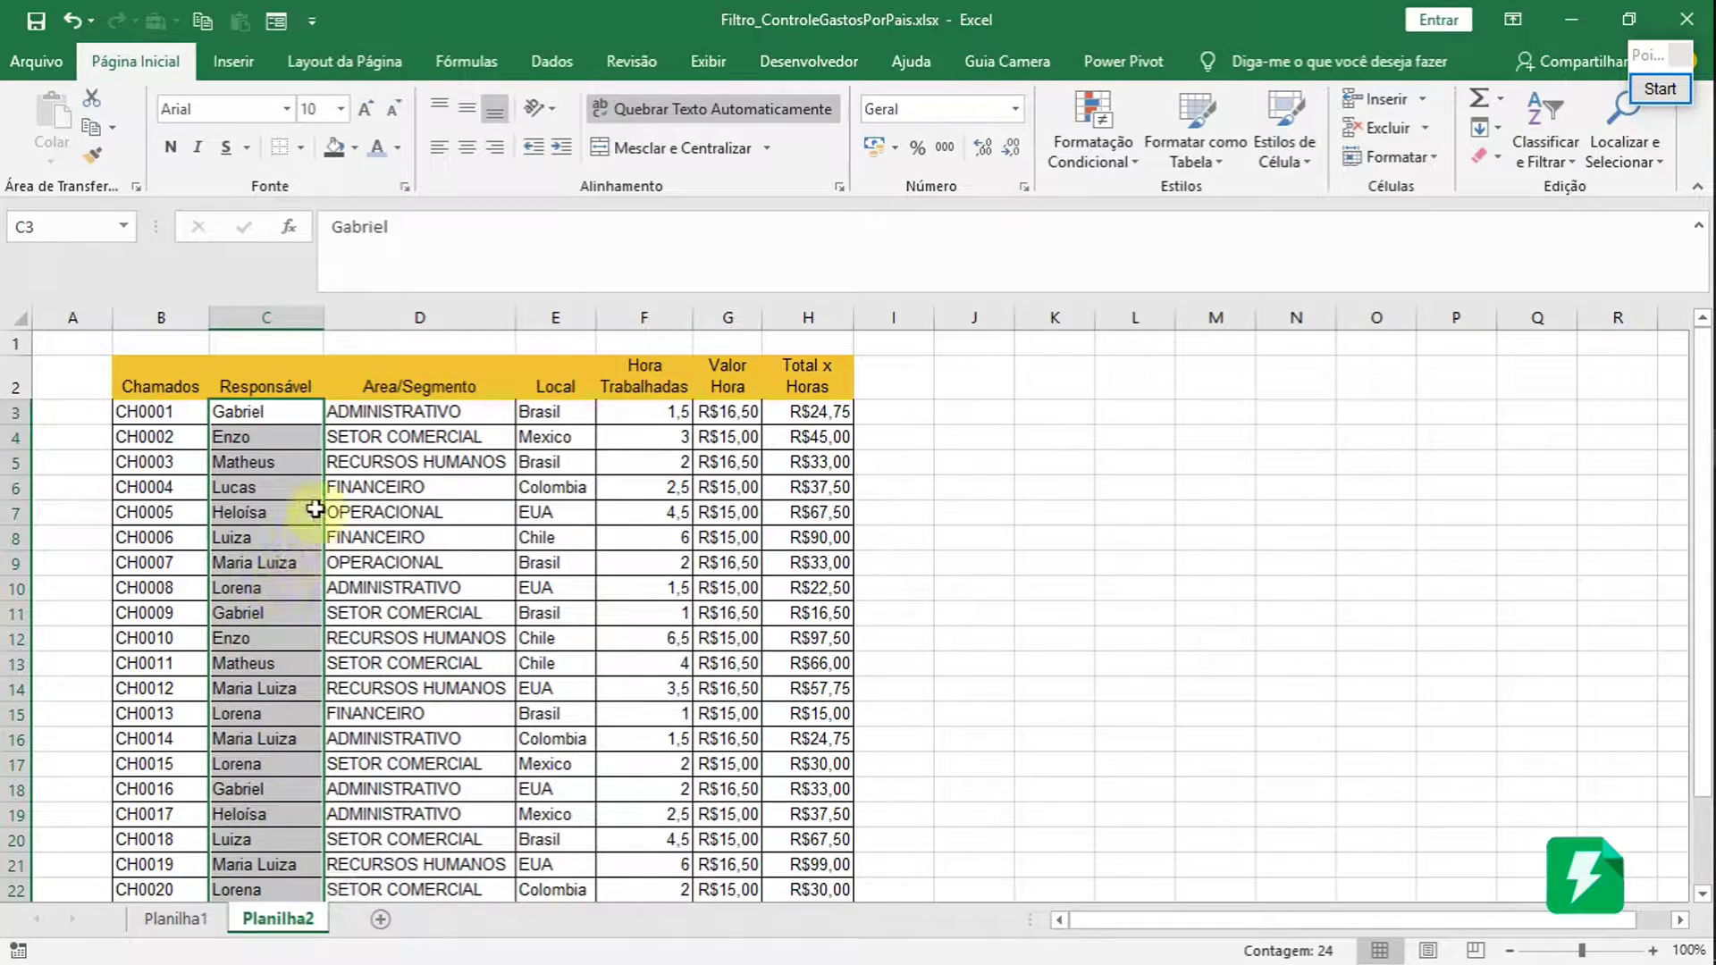
pyautogui.scroll(-2, 308, 508)
pyautogui.scroll(2, 299, 563)
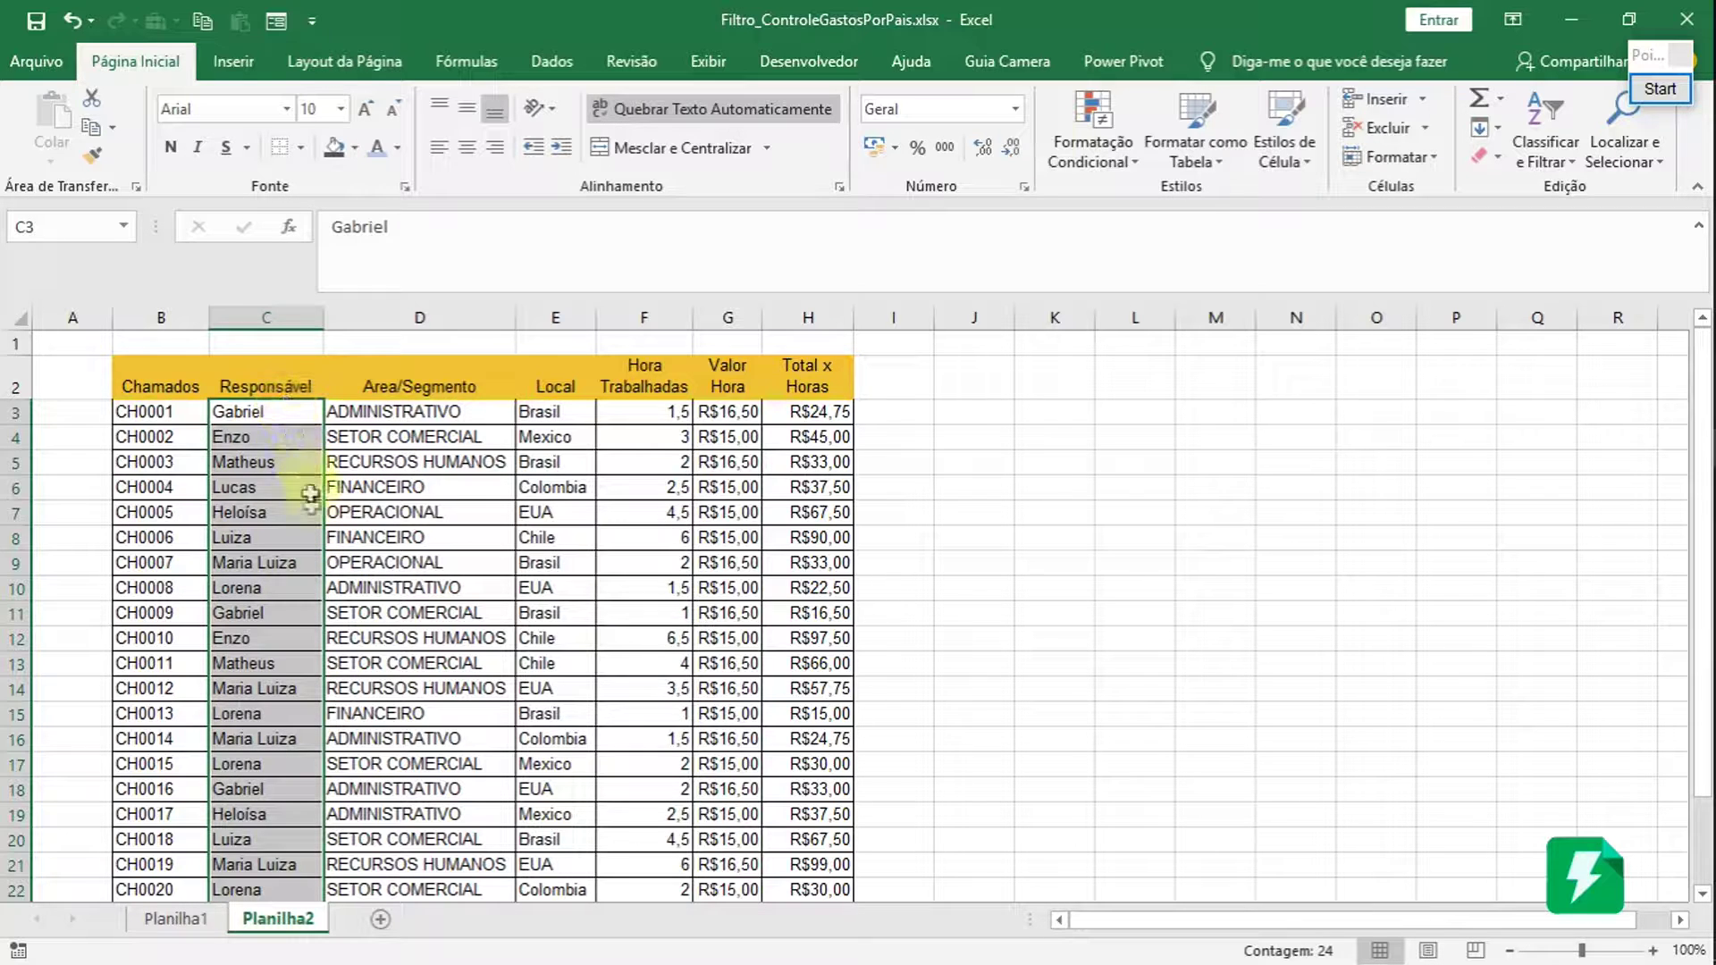
# - Copy all the Responsável names from C3 to C26 and paste them into column A starting at A3
pyautogui.click(277, 420)
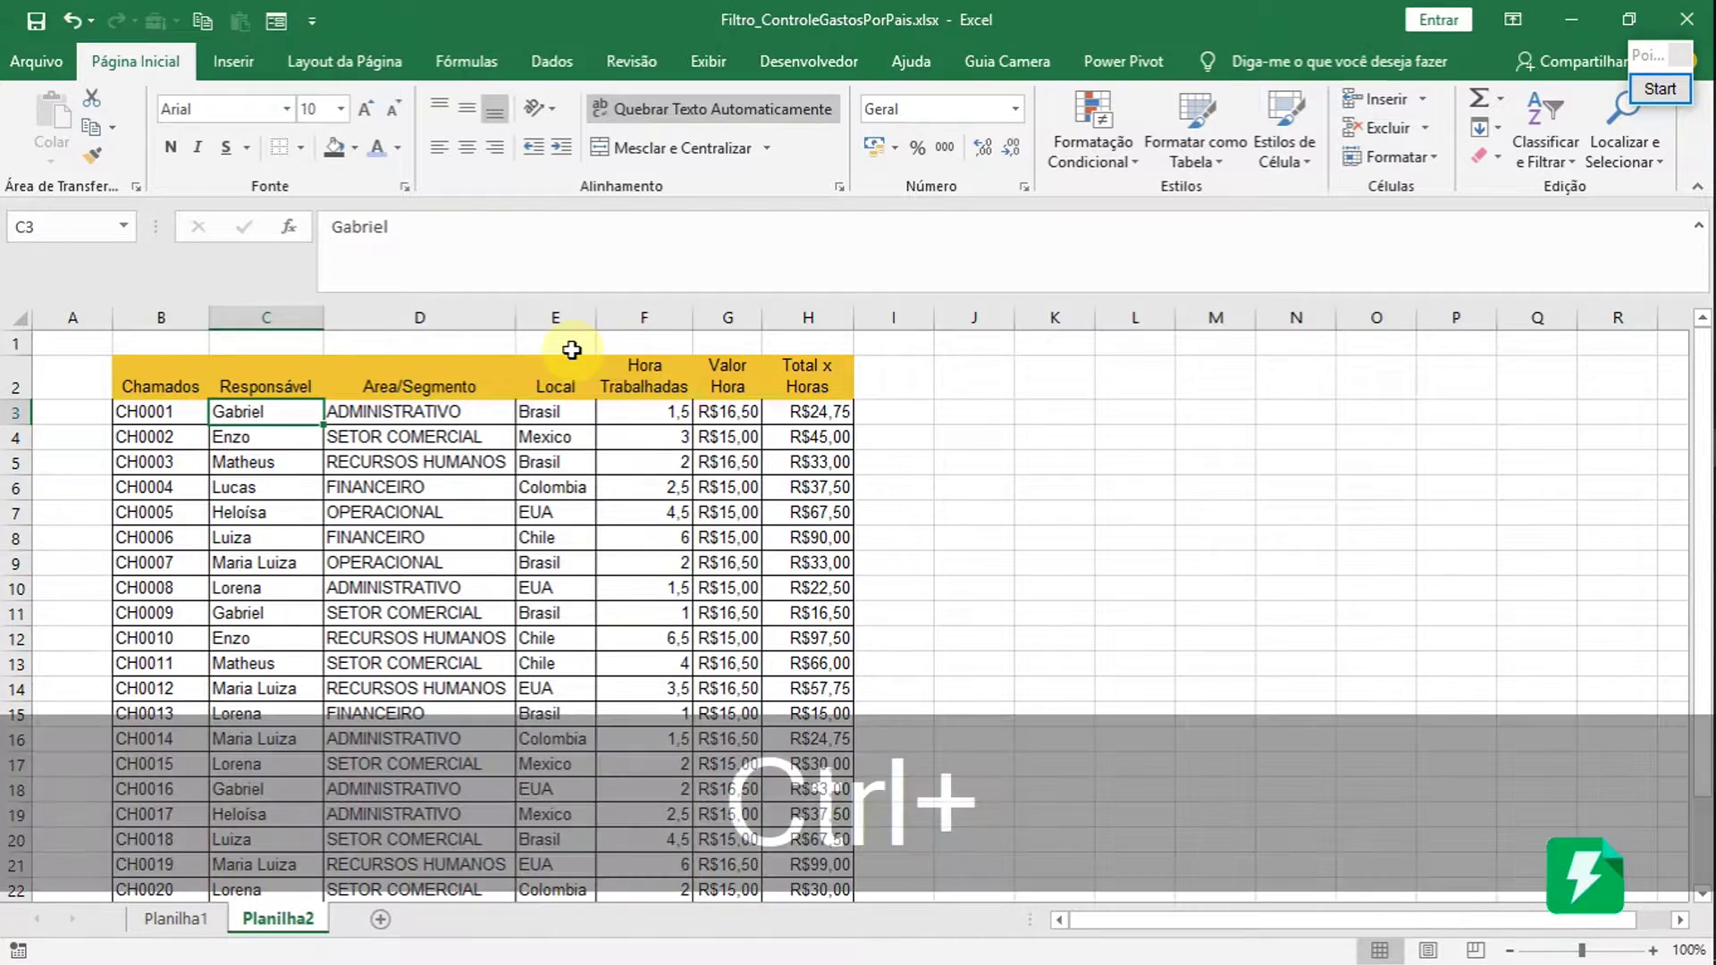
pyautogui.hotkey('ctrl', 'shift', 'Down')
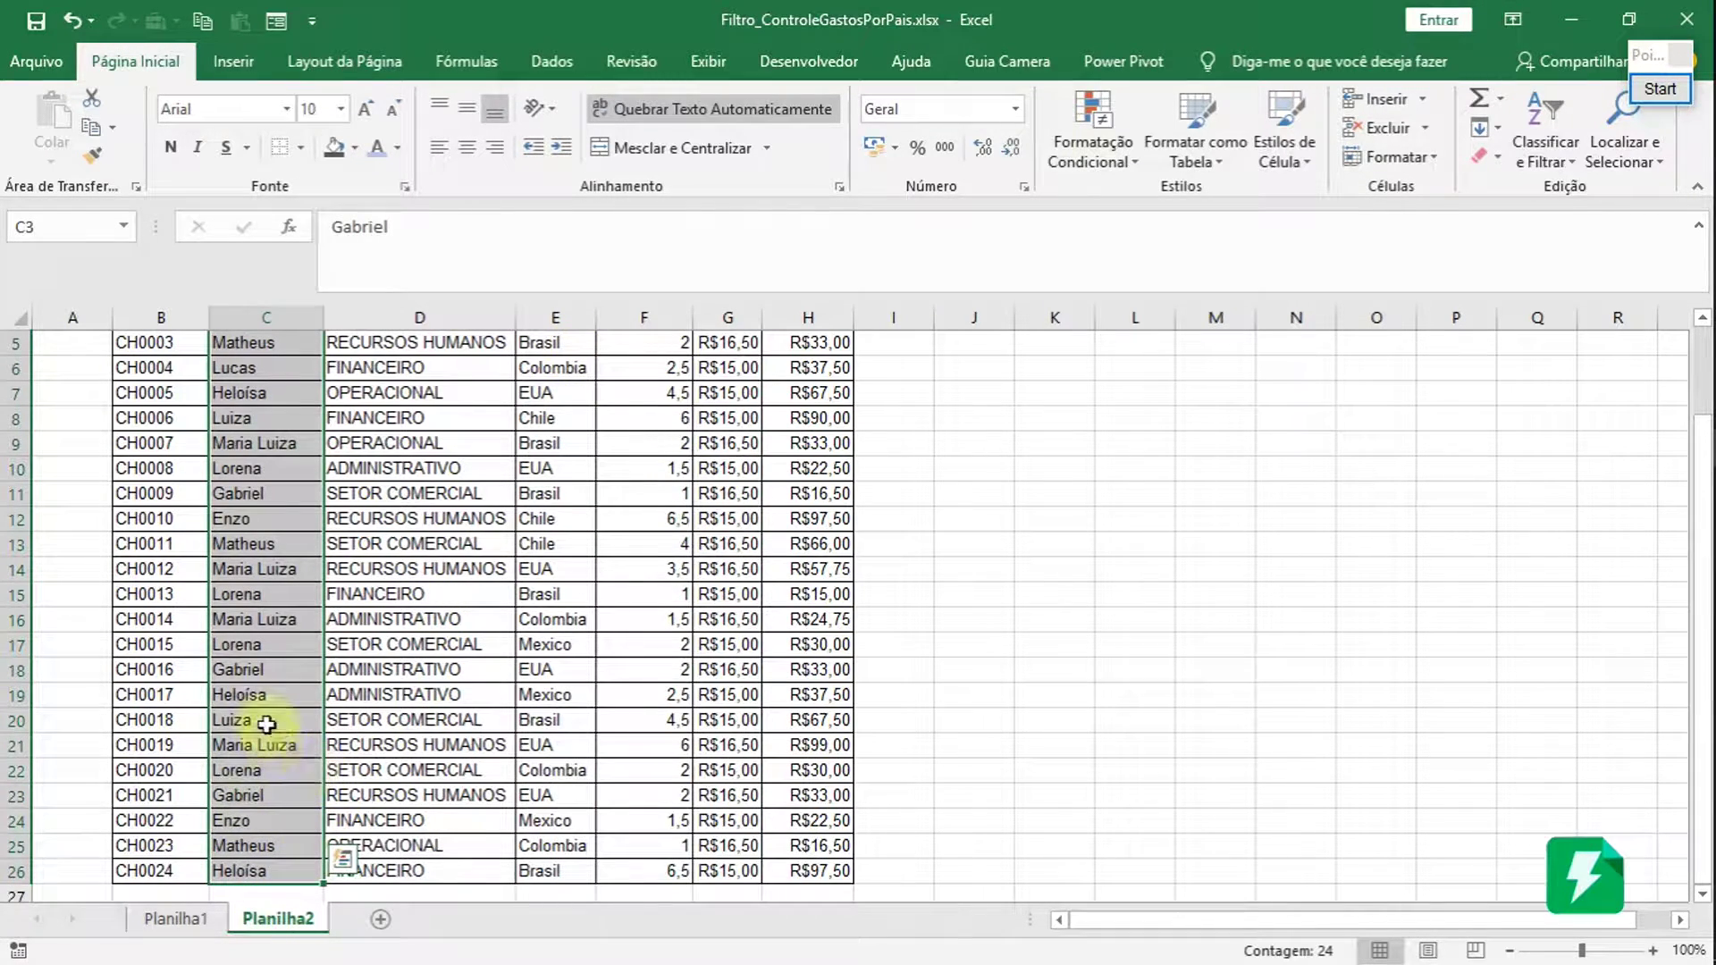
pyautogui.scroll(2, 253, 835)
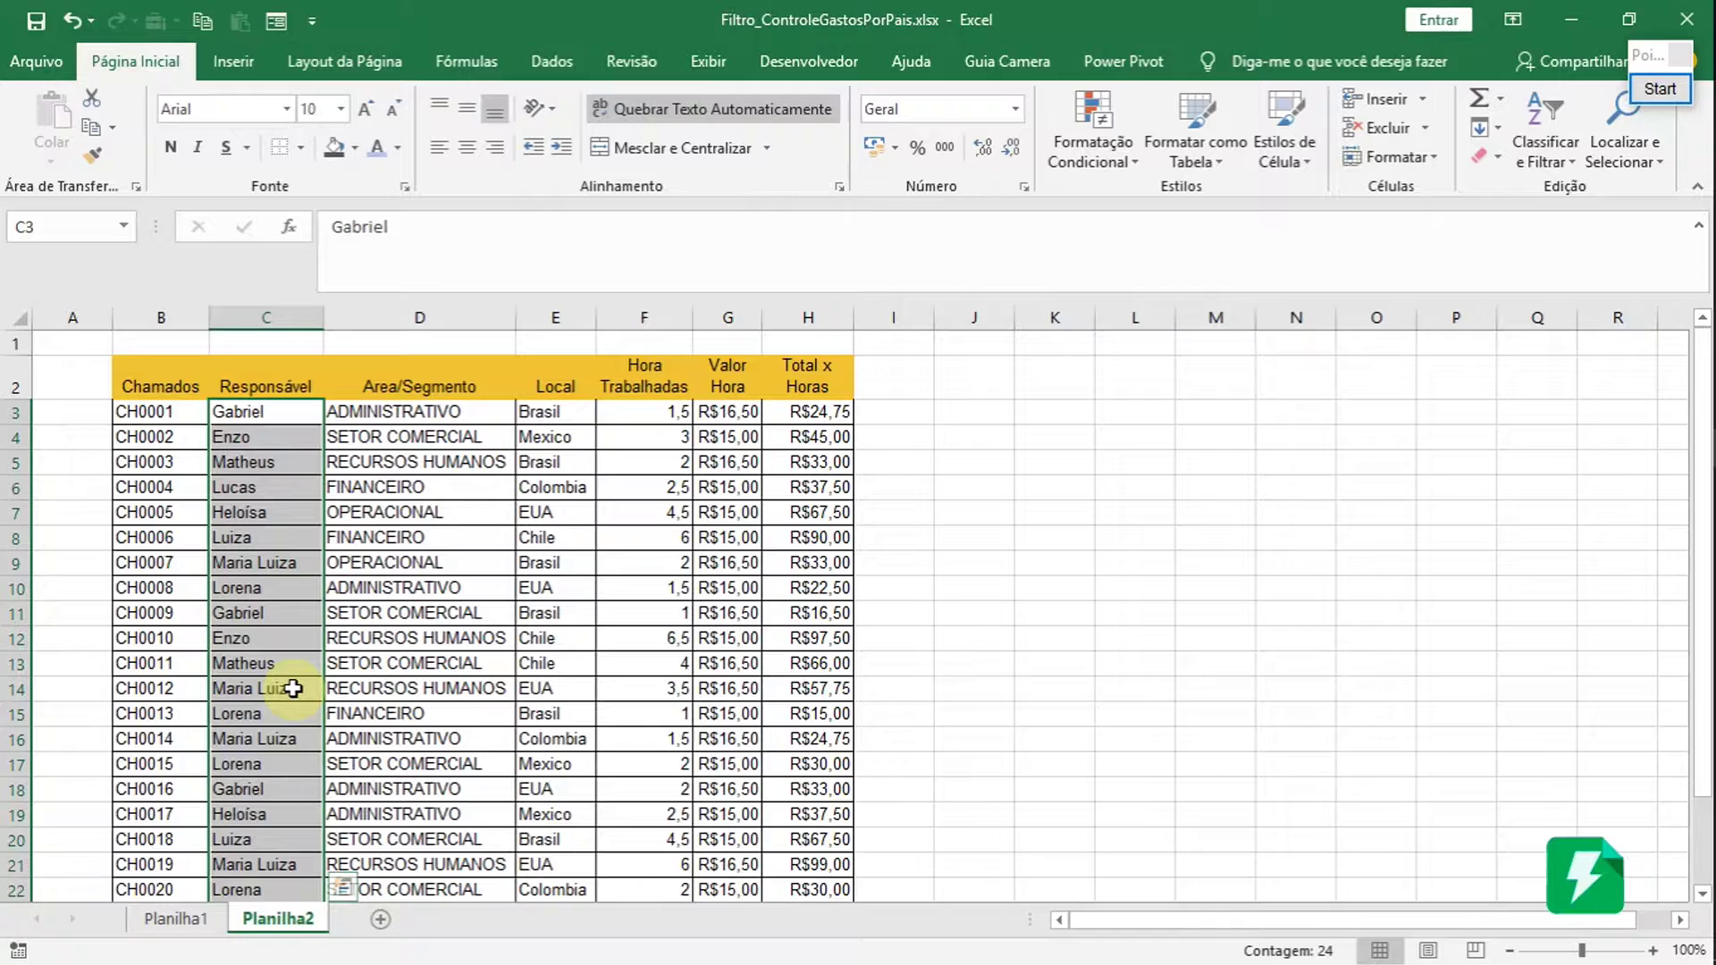
pyautogui.hotkey('ctrl', 'c')
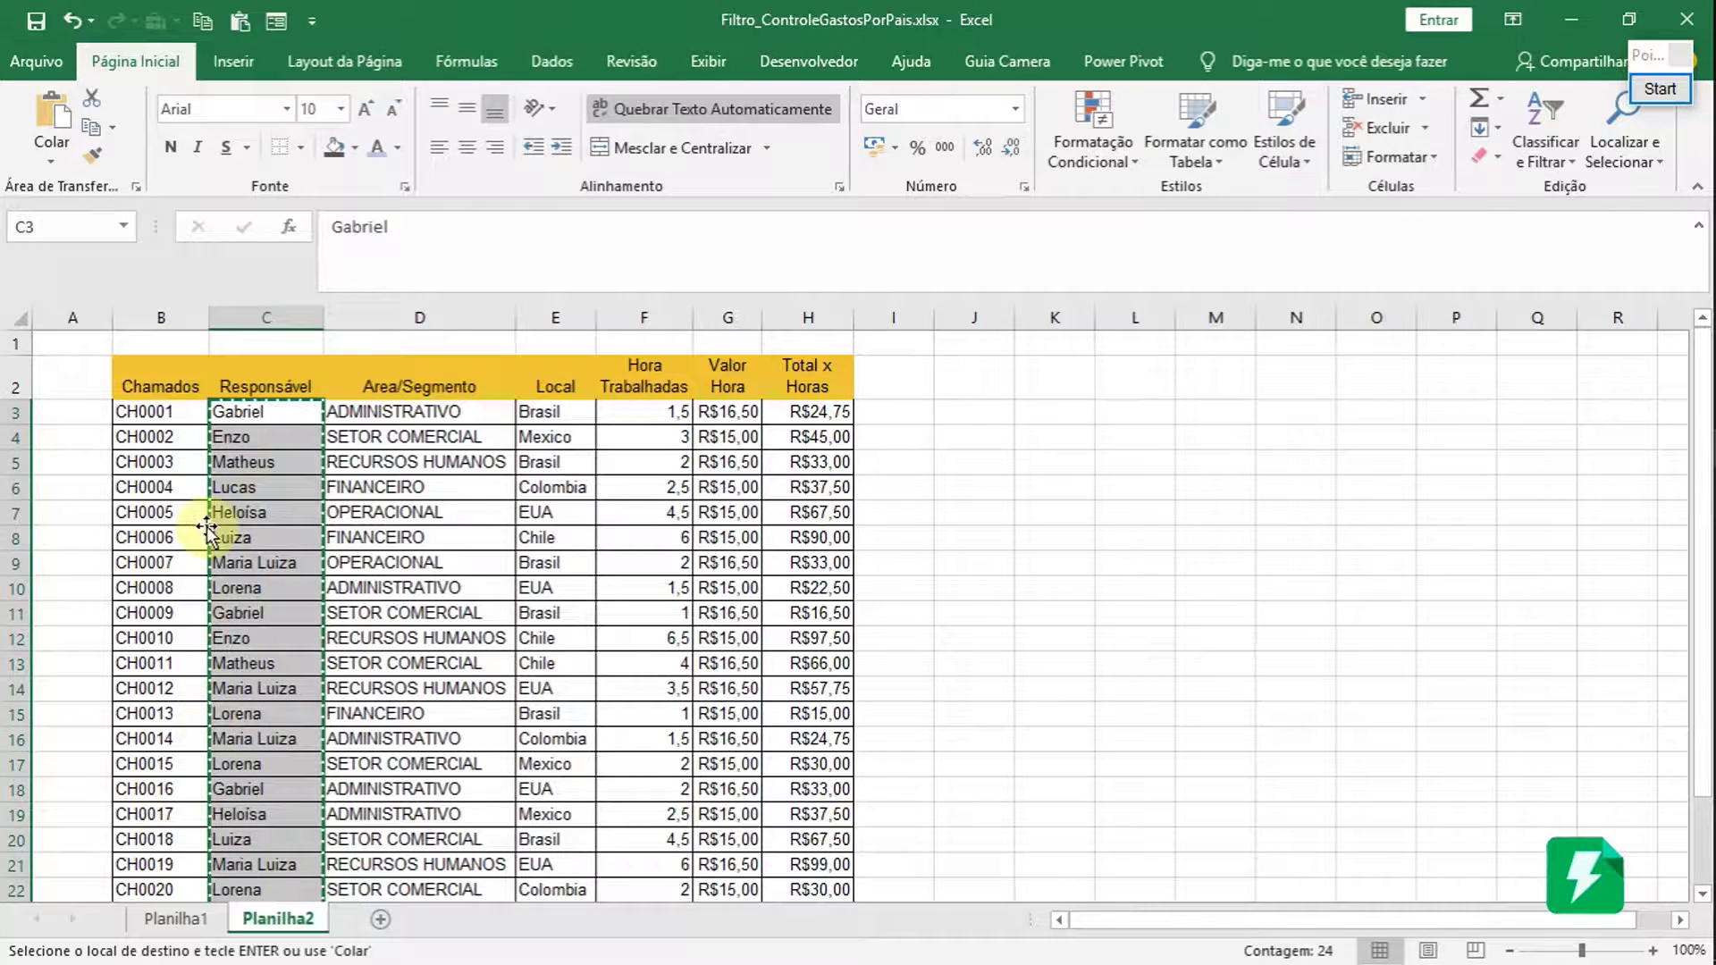
pyautogui.click(46, 413)
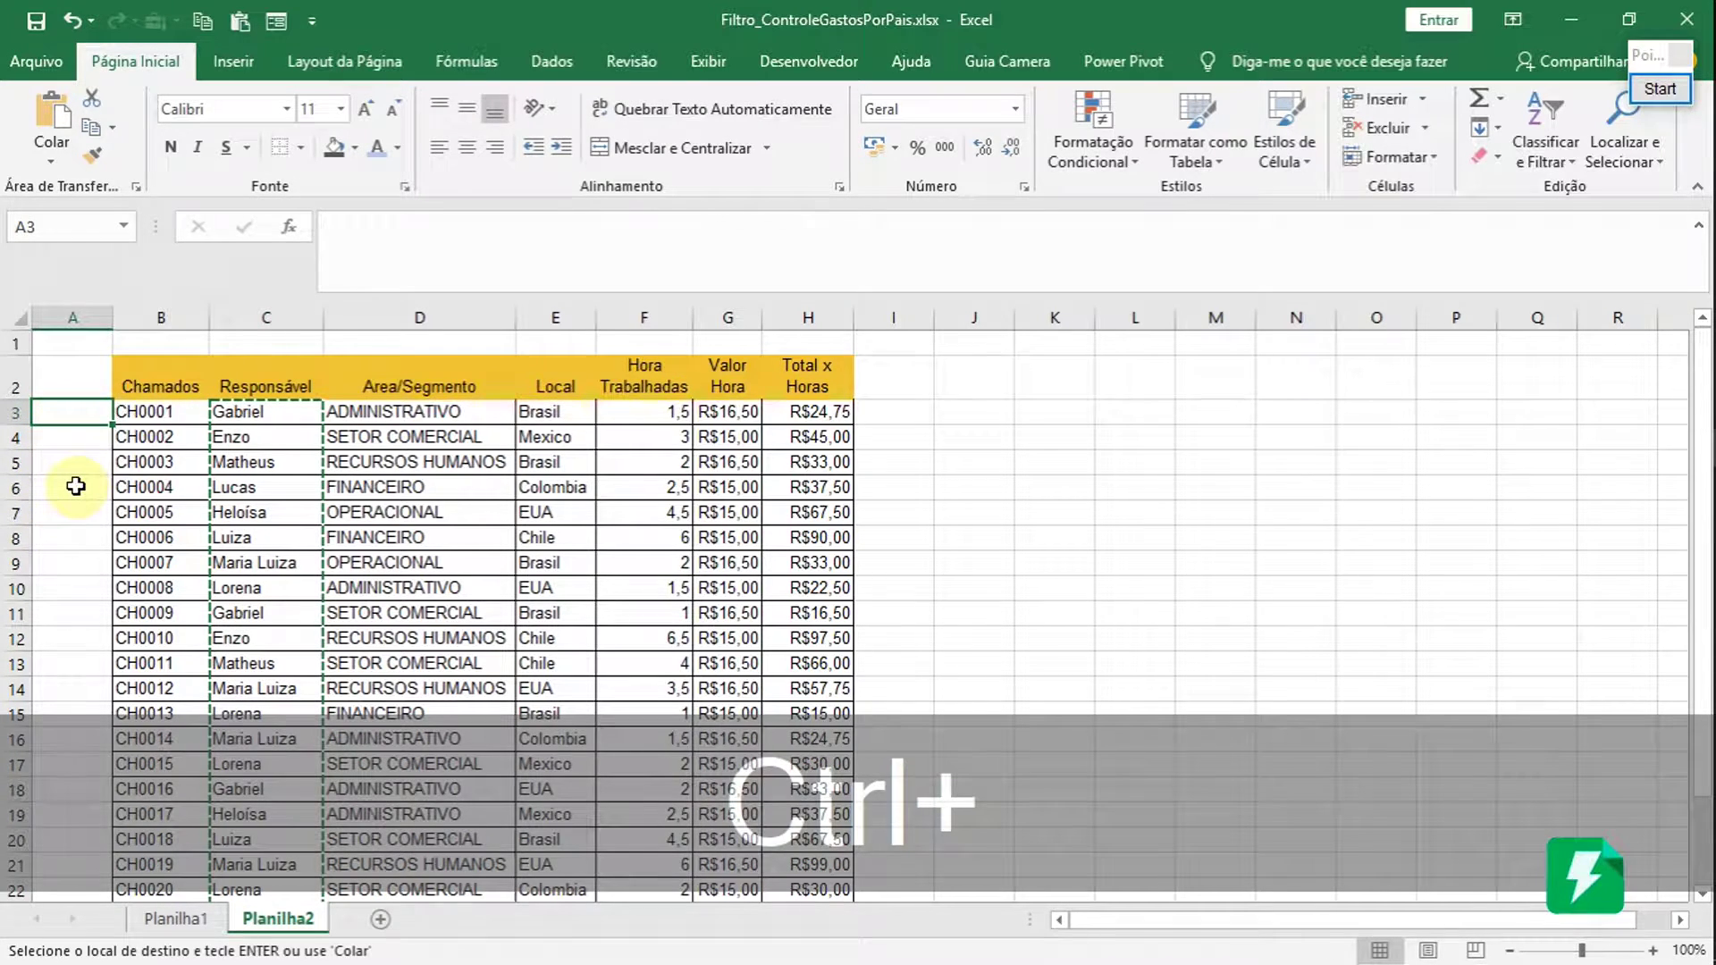
pyautogui.hotkey('ctrl', 'v')
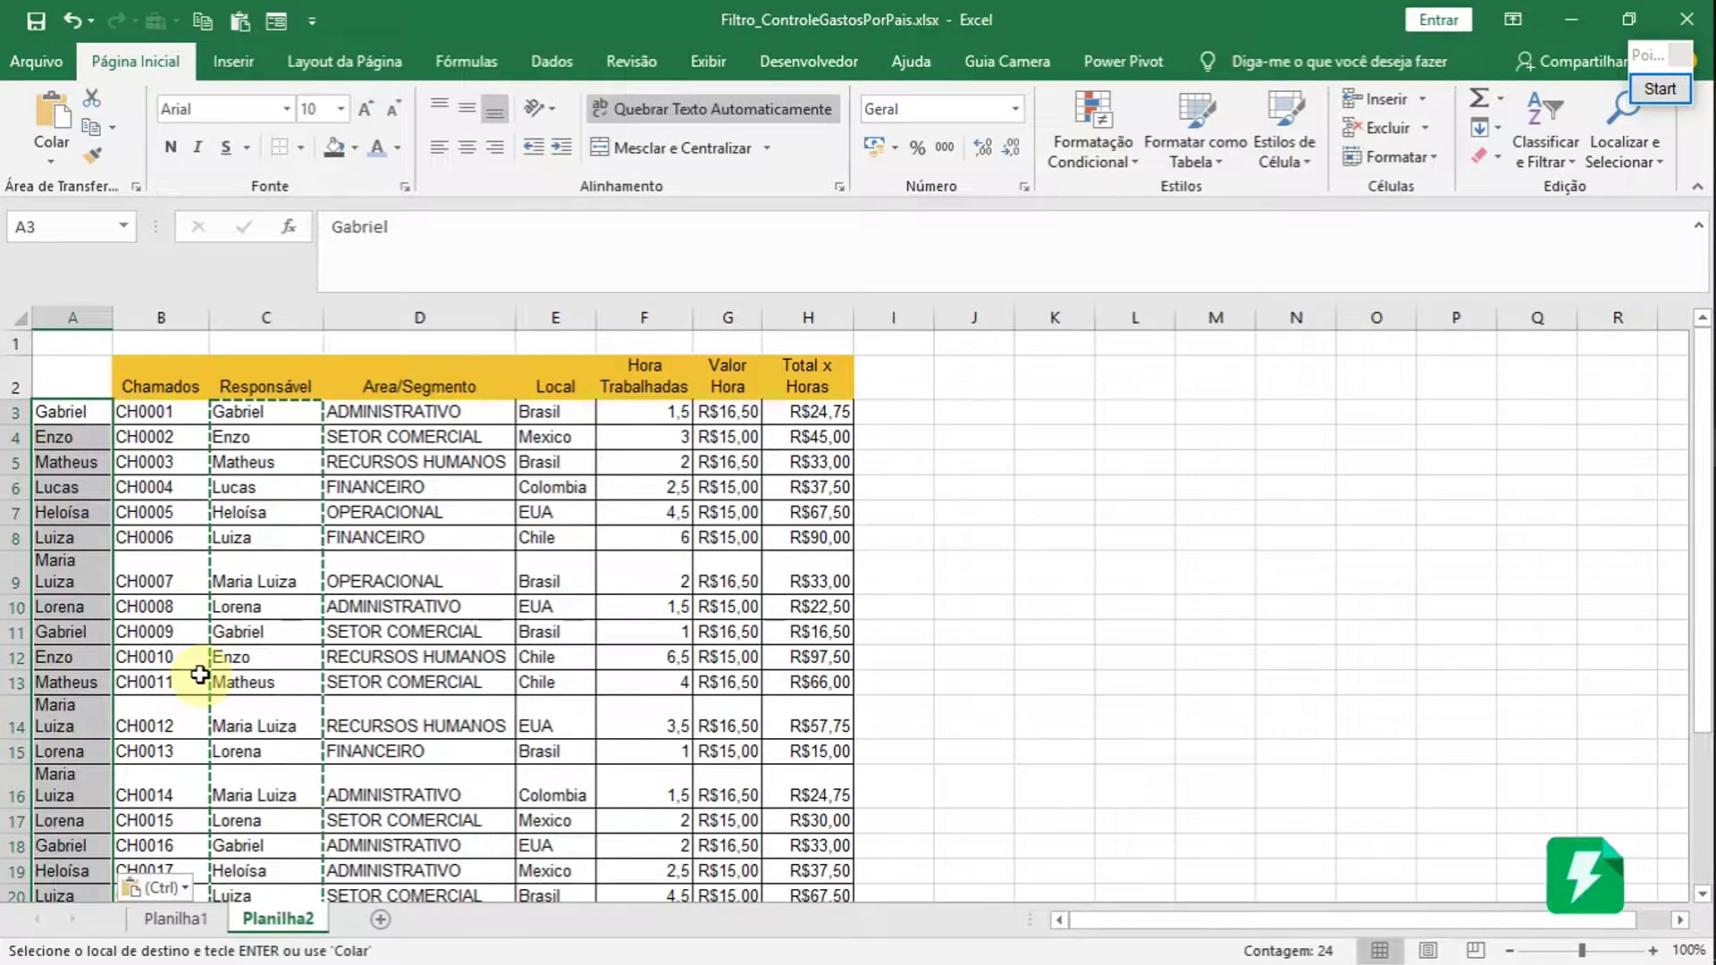
# - Remove all cell borders from the names pasted in column A
pyautogui.scroll(-2, 199, 674)
pyautogui.click(301, 148)
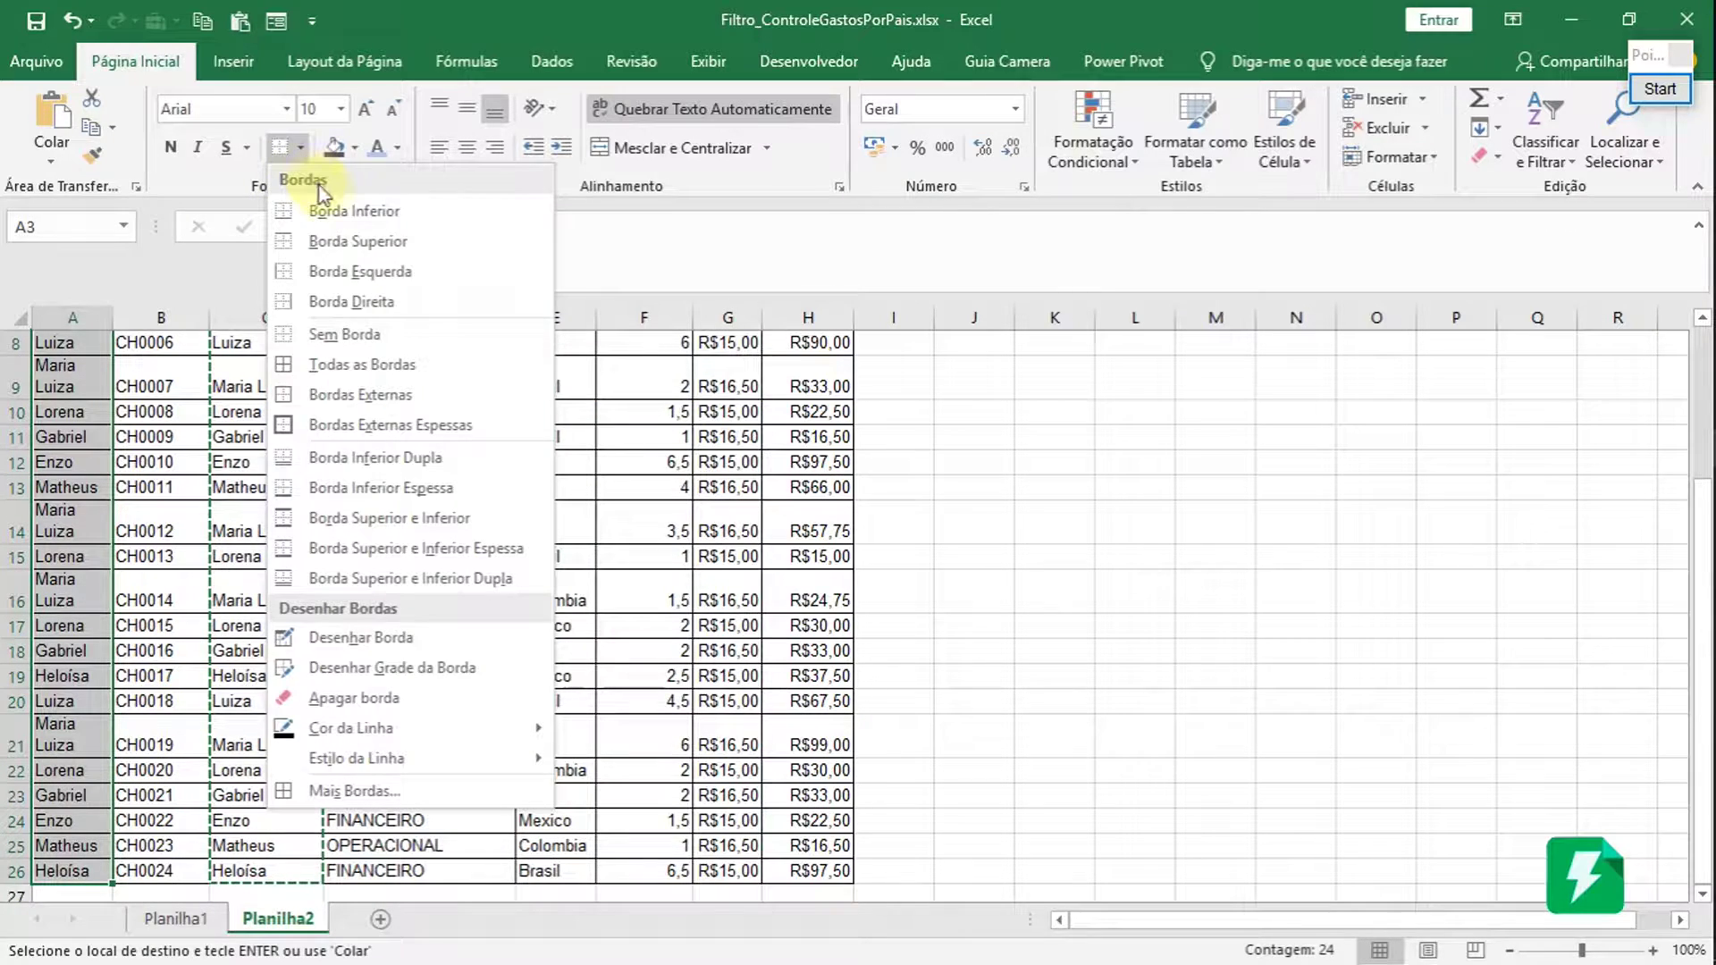
pyautogui.click(317, 312)
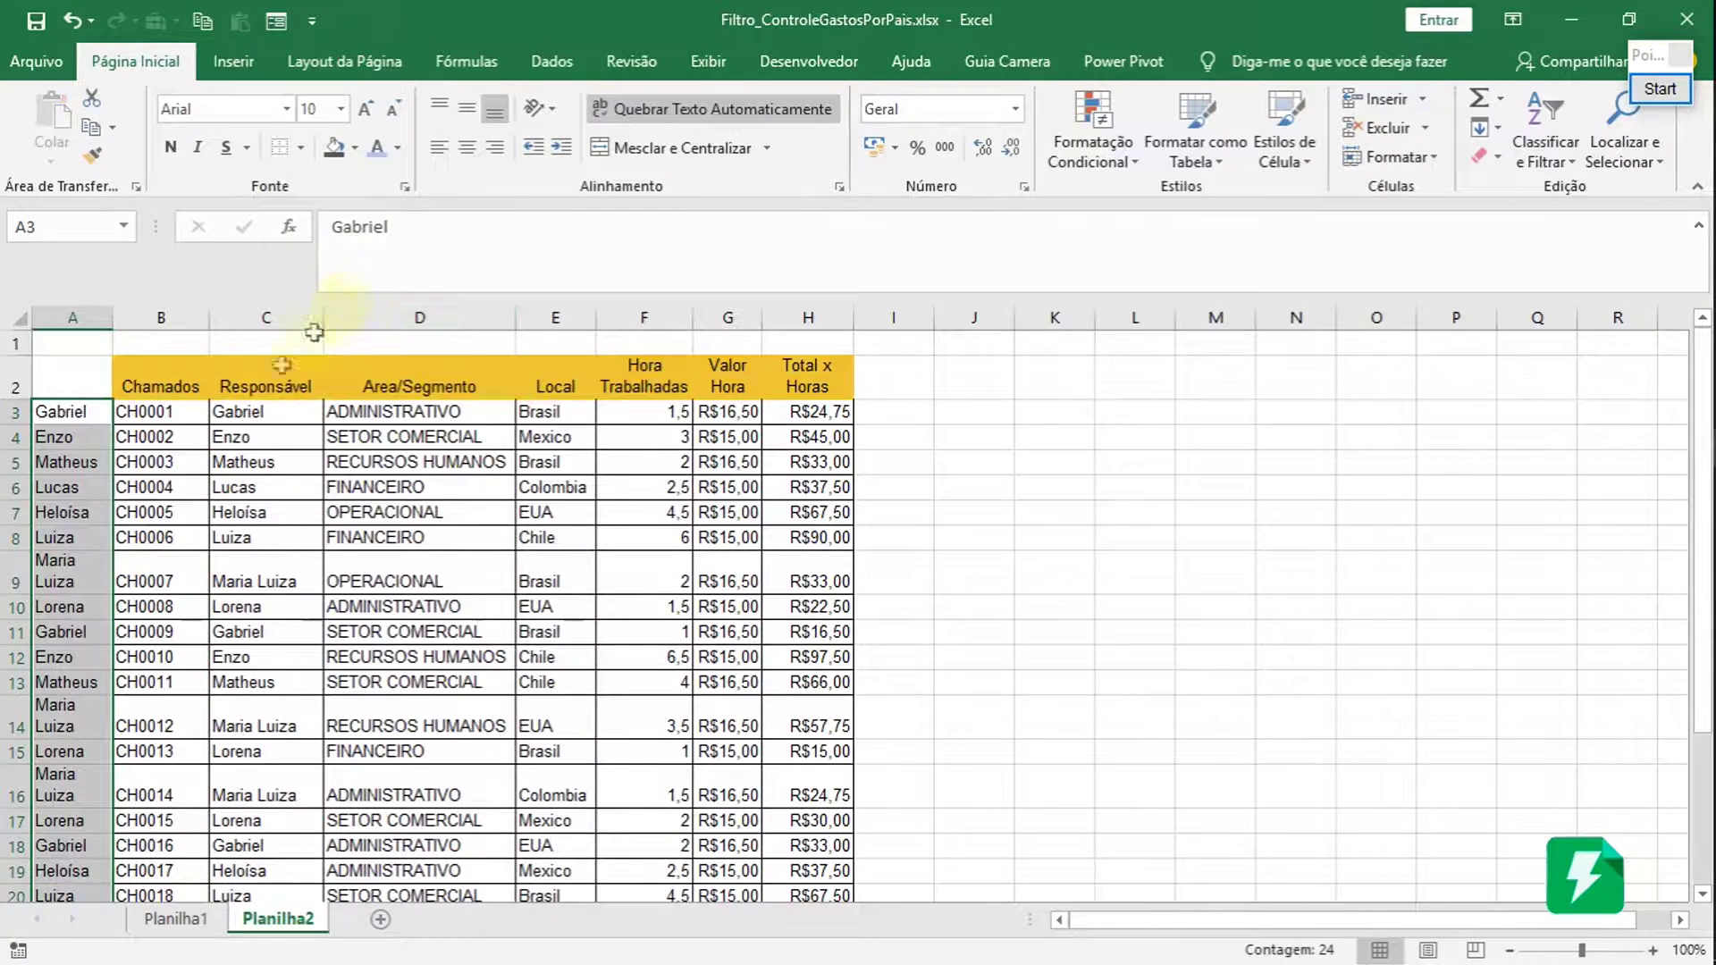
pyautogui.click(301, 148)
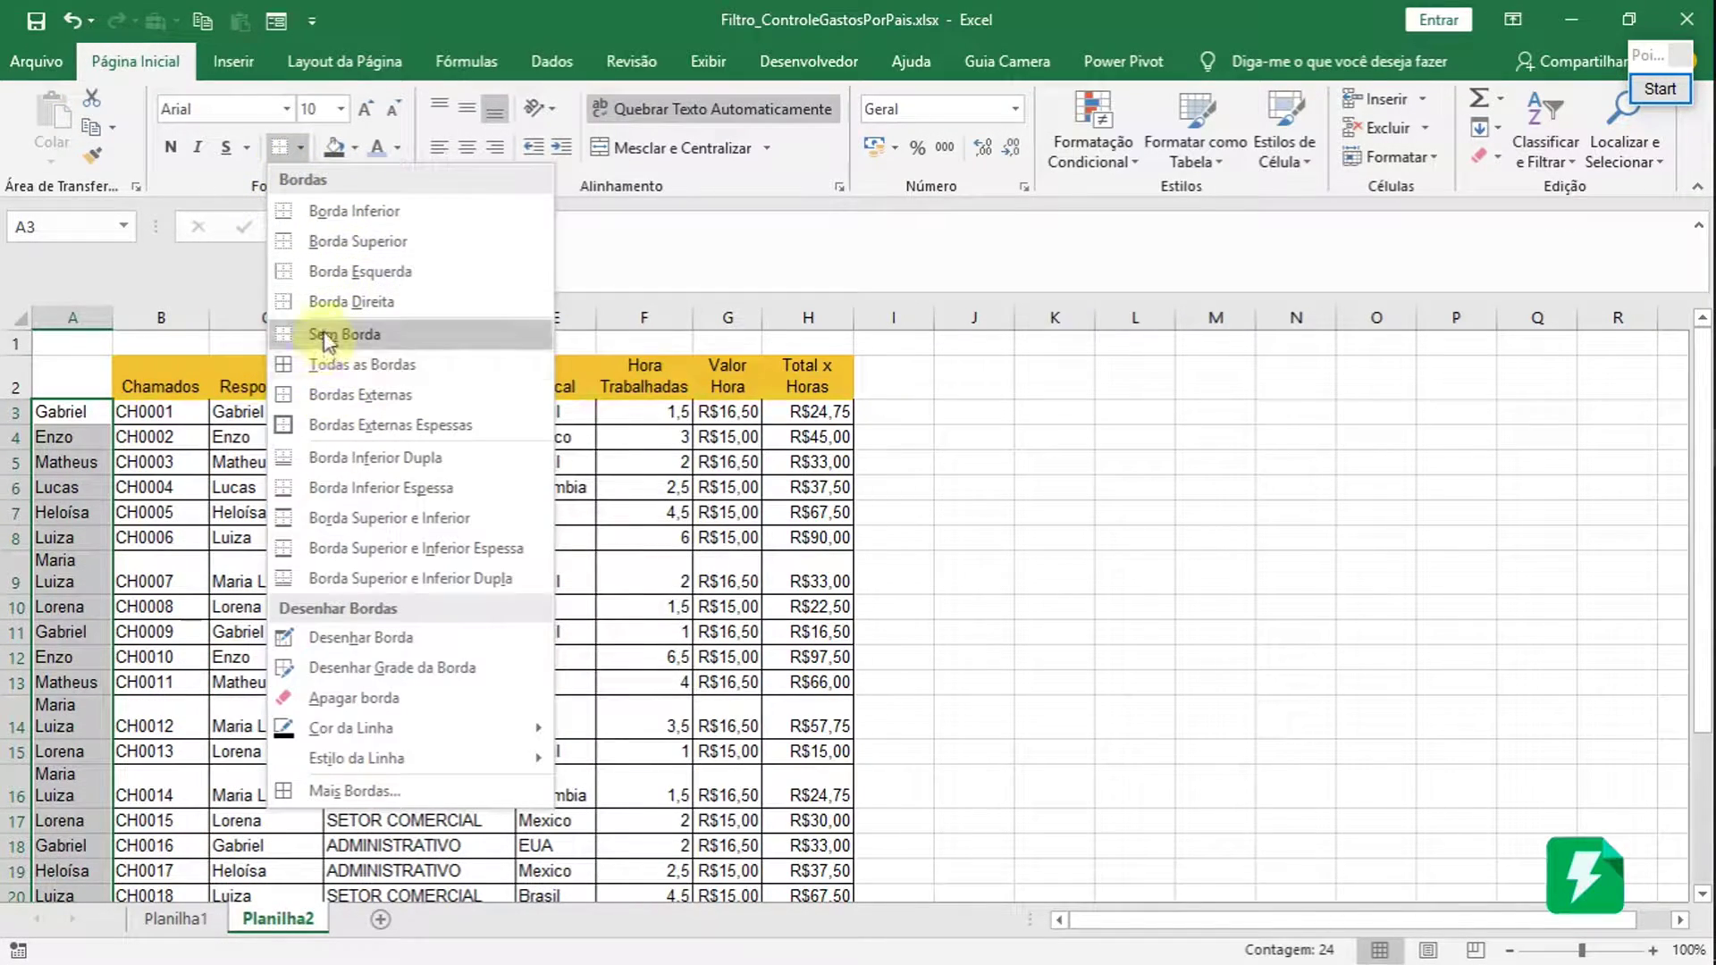
pyautogui.click(320, 332)
# - Look through the Chamados codes in column B down to the last call
pyautogui.click(143, 534)
pyautogui.moveTo(143, 411); pyautogui.dragTo(147, 815)
pyautogui.scroll(-4, 147, 815)
pyautogui.click(159, 694)
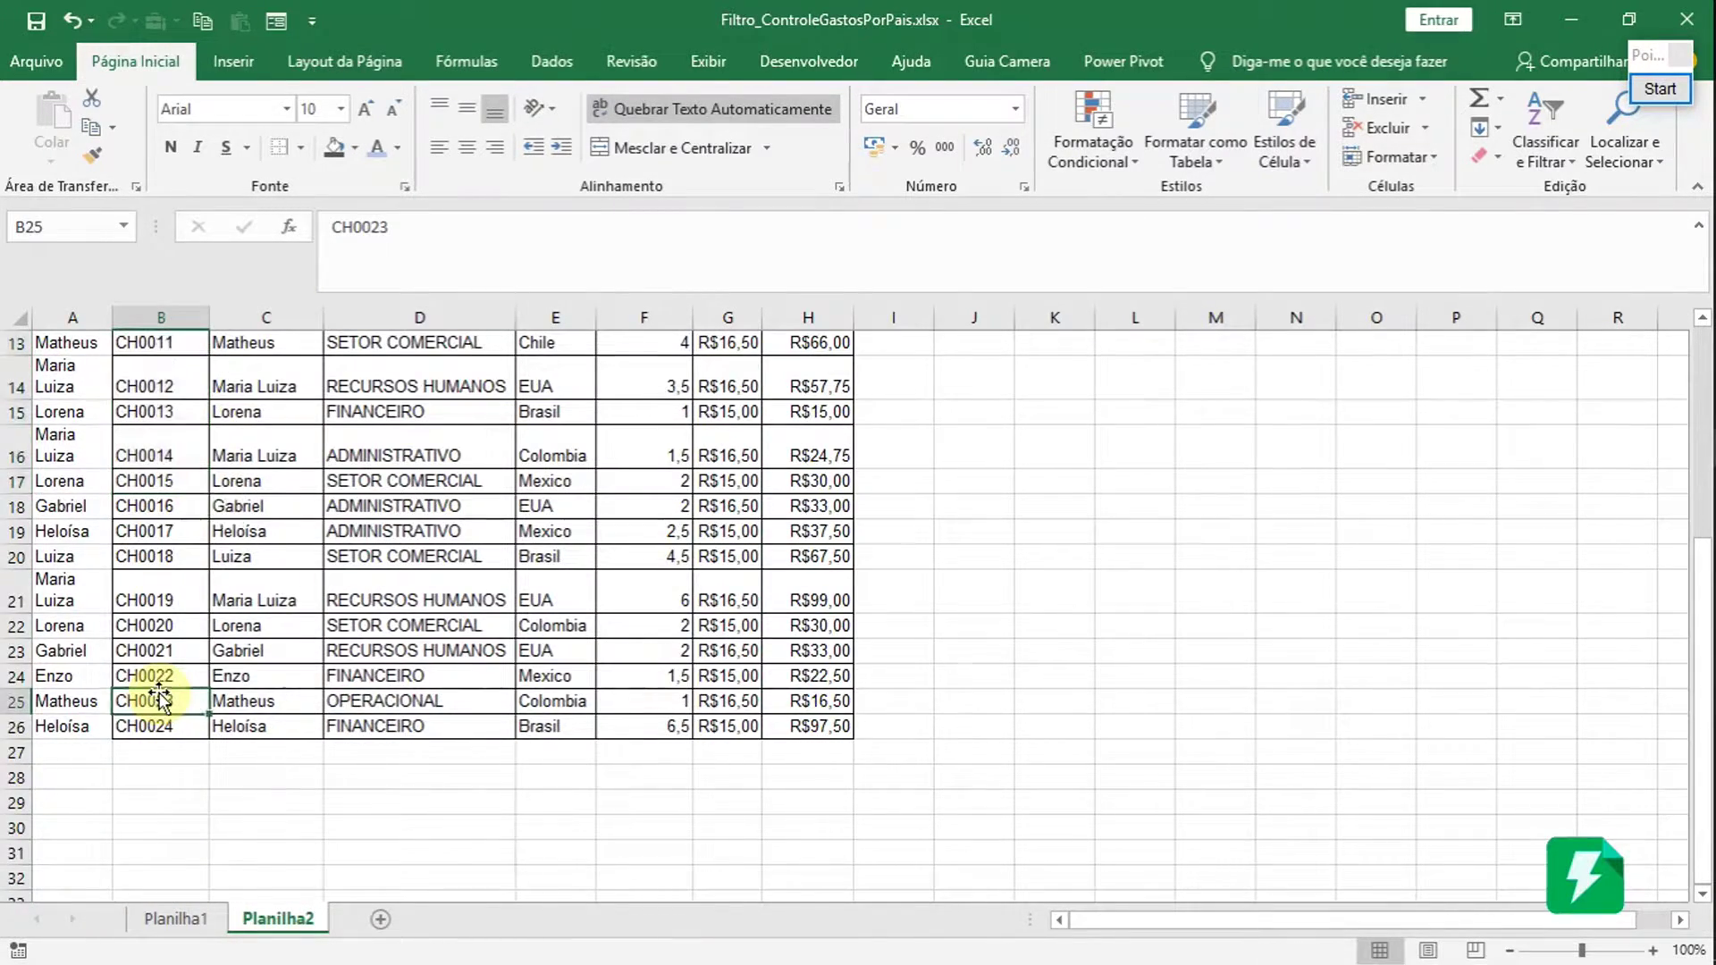
pyautogui.scroll(4, 150, 679)
# - Examine the names copied to column A for people who appear more than once
pyautogui.moveTo(83, 592); pyautogui.dragTo(54, 768)
pyautogui.scroll(2, 59, 659)
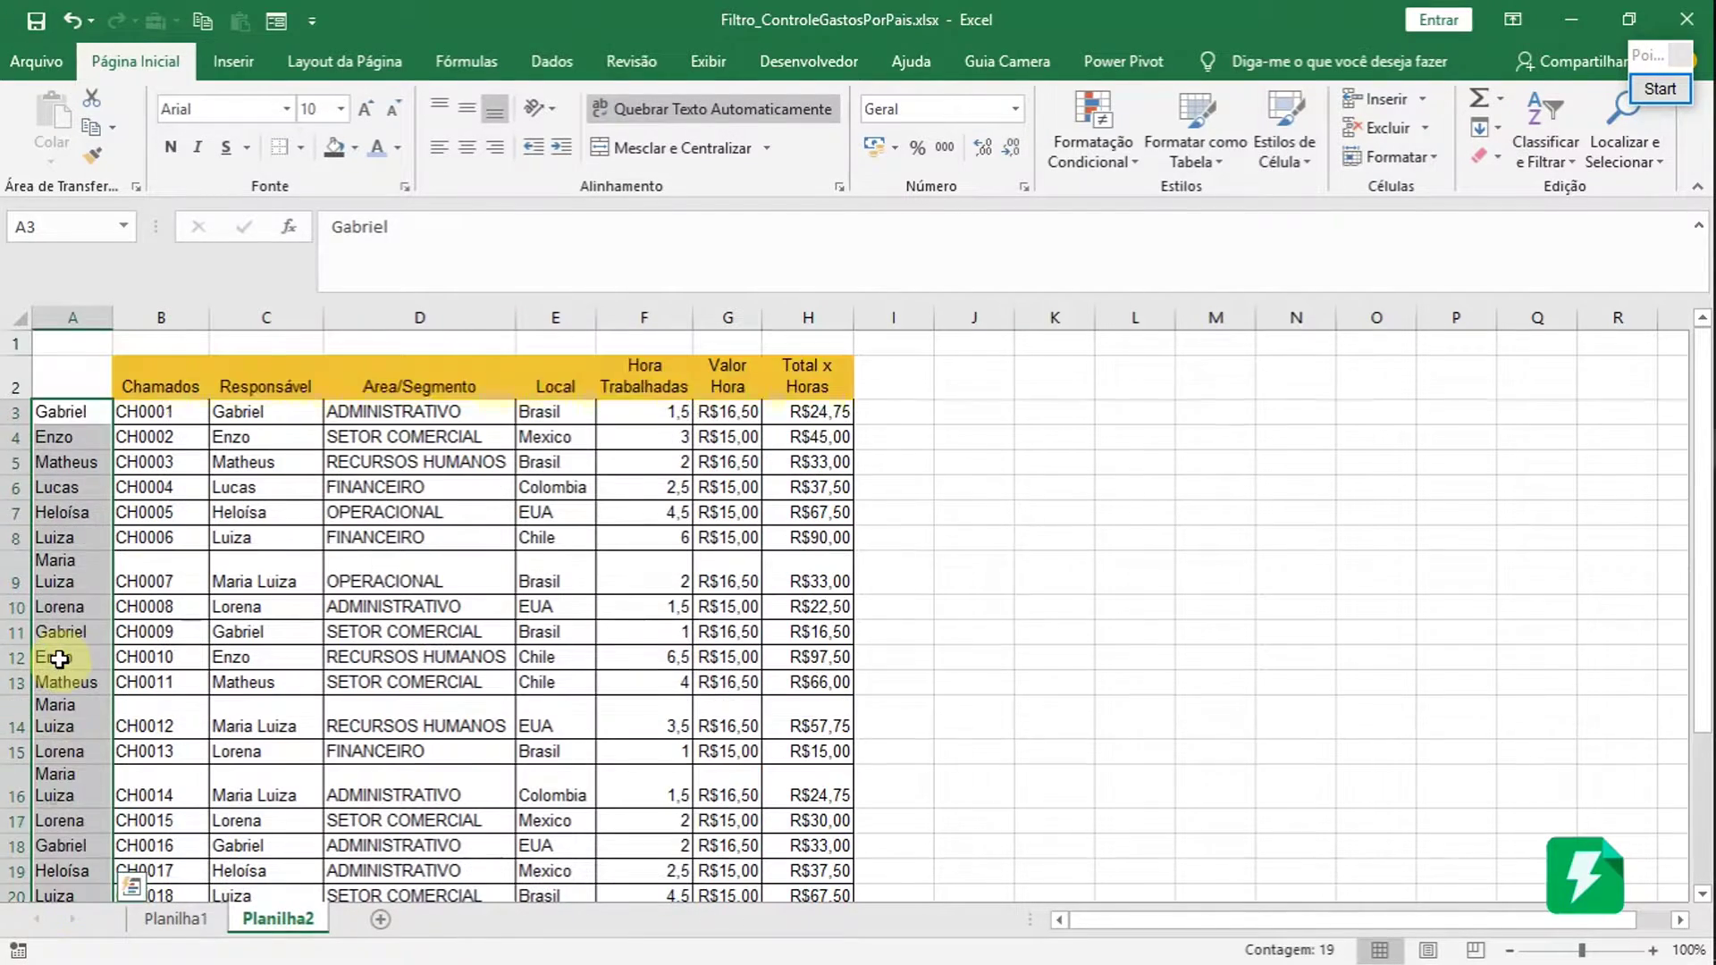
pyautogui.click(54, 608)
pyautogui.click(85, 510)
pyautogui.moveTo(69, 413); pyautogui.dragTo(65, 616)
pyautogui.click(63, 657)
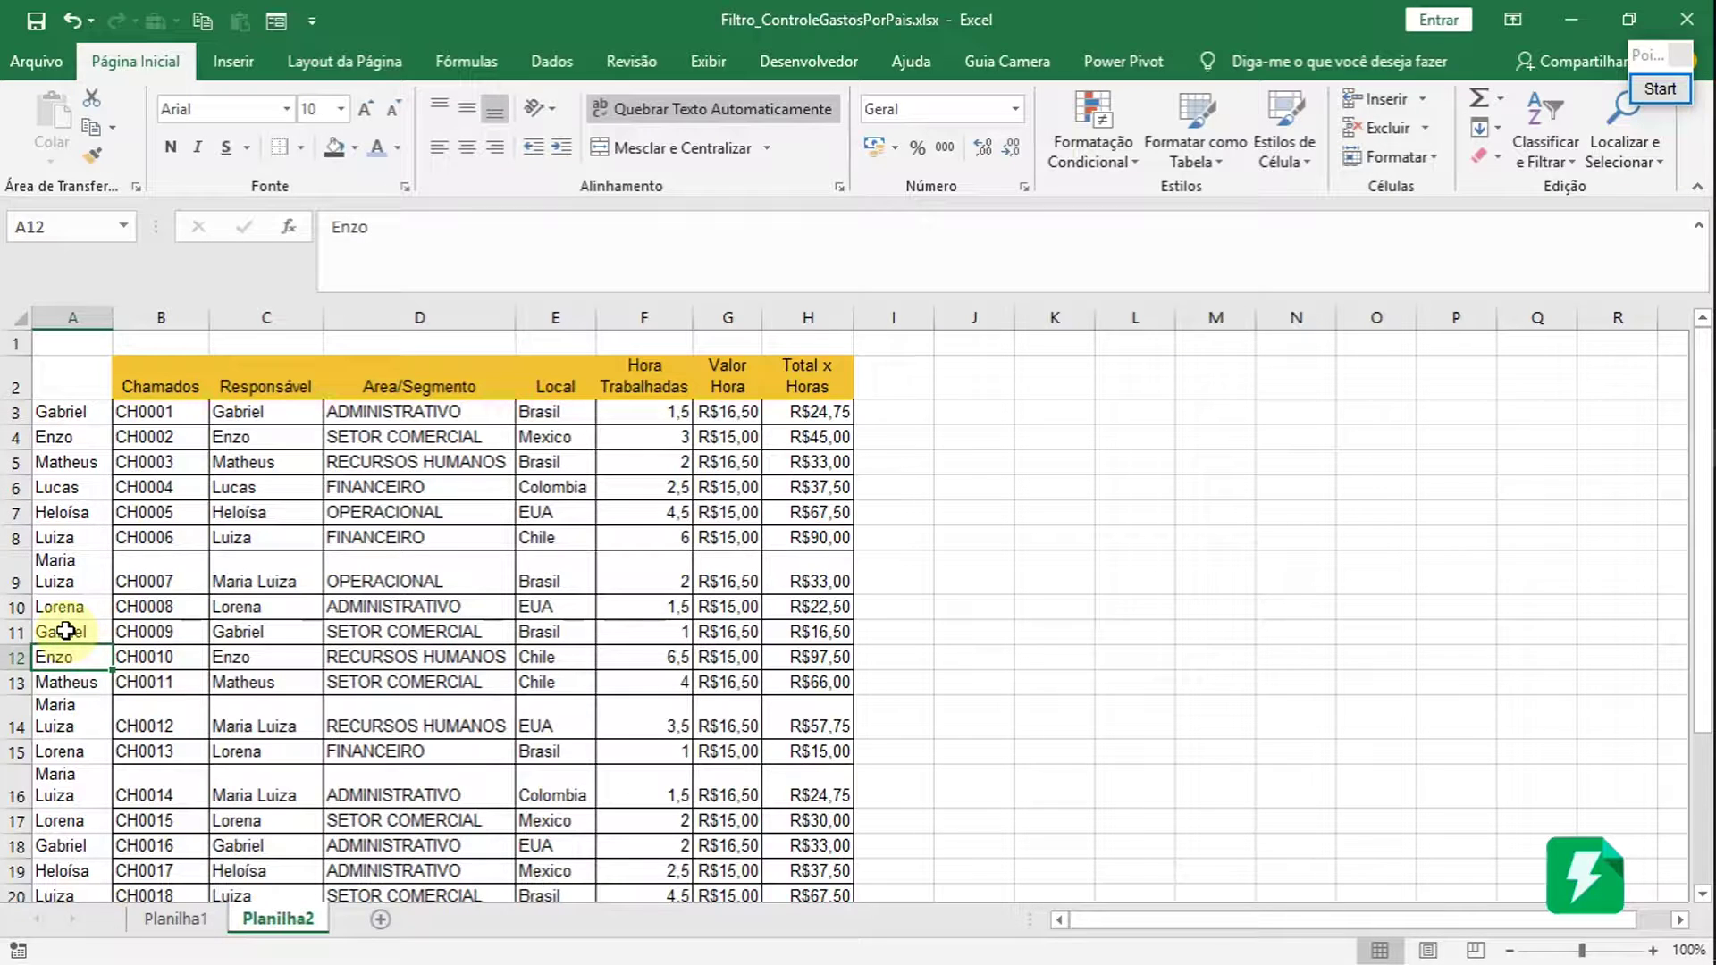
pyautogui.click(74, 555)
pyautogui.click(70, 491)
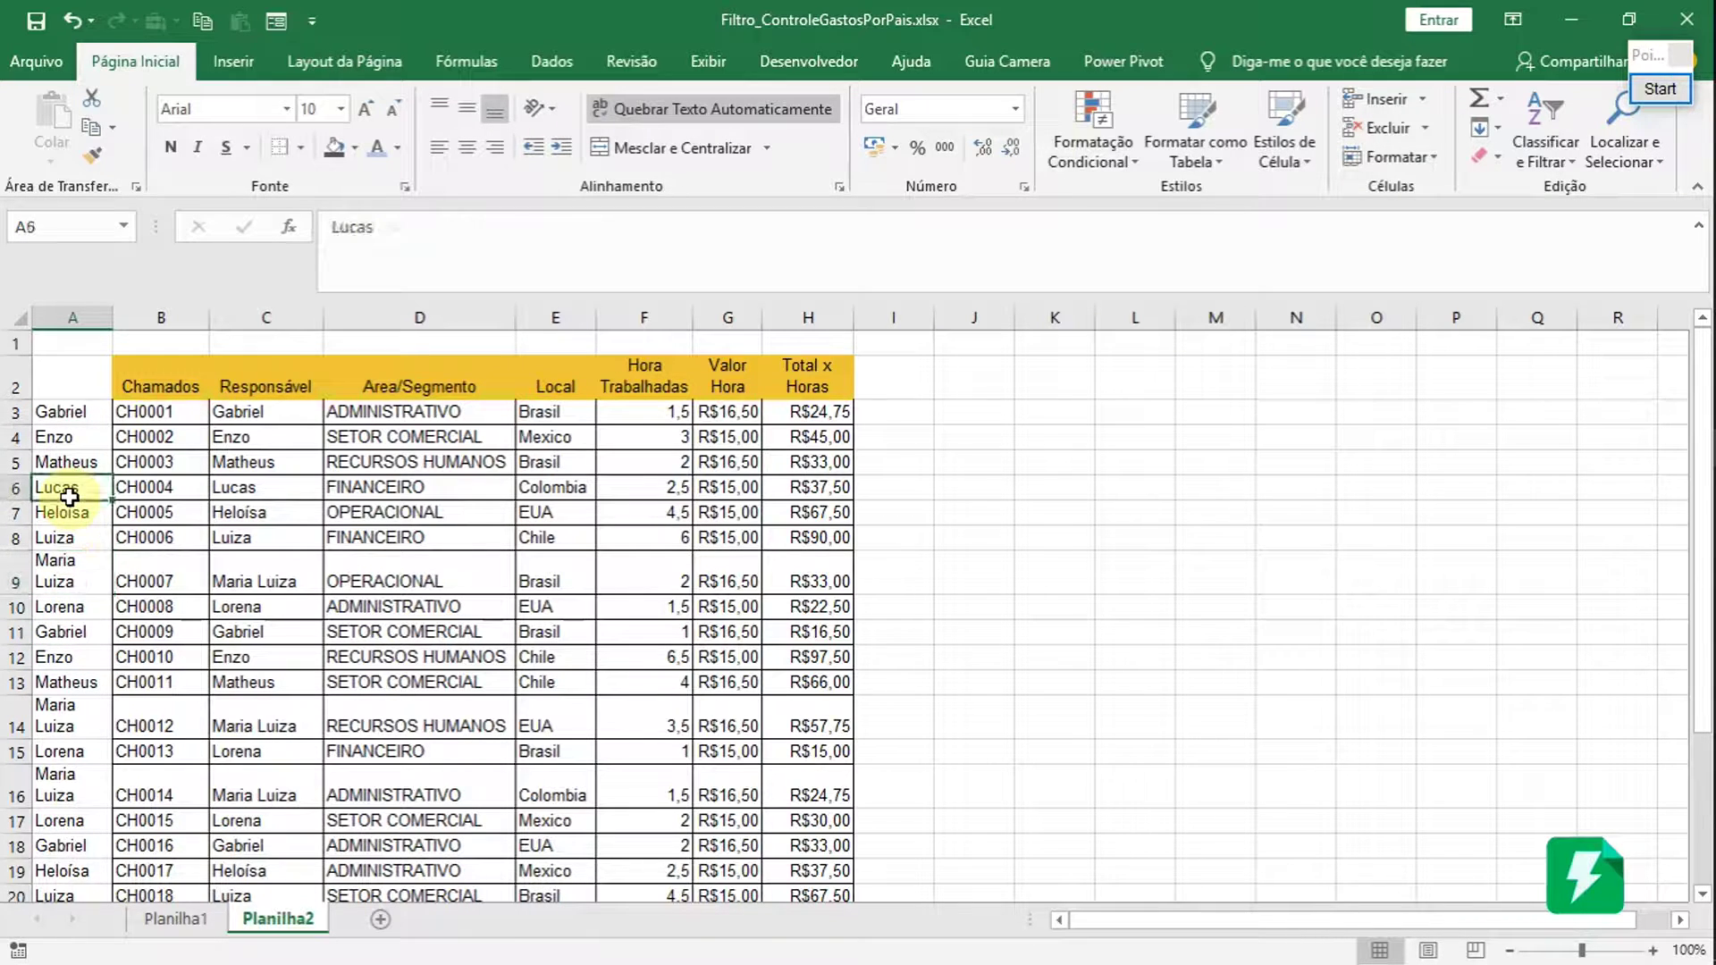
pyautogui.click(63, 583)
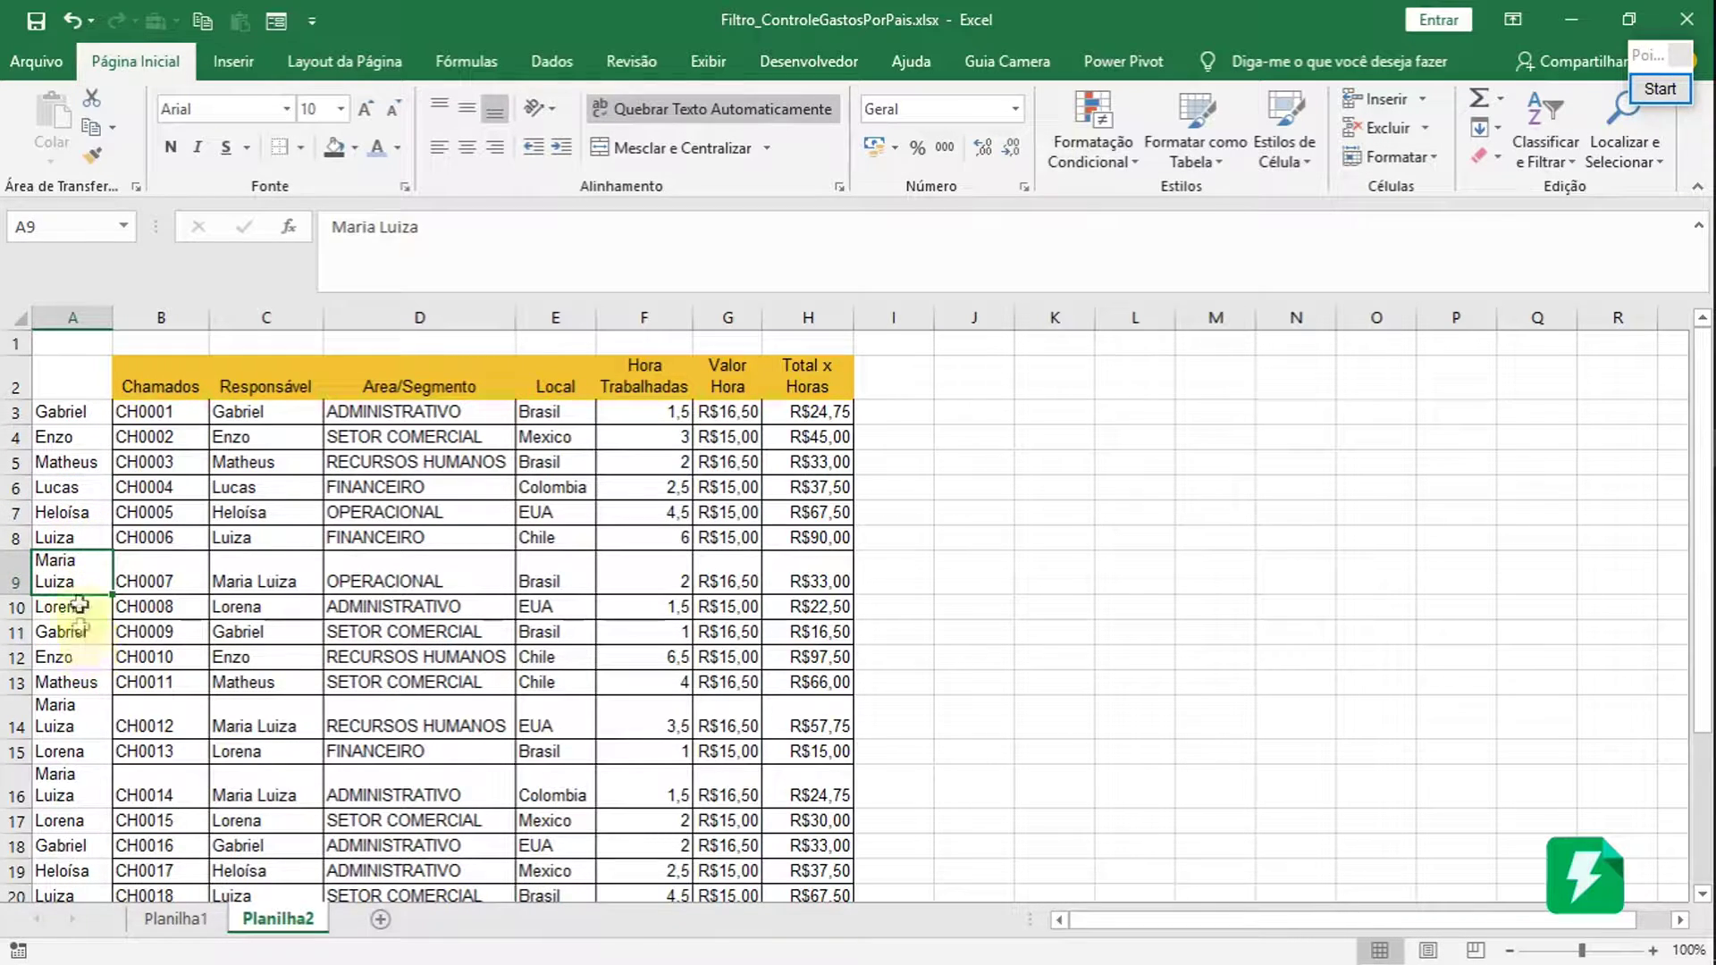
pyautogui.click(69, 515)
pyautogui.click(85, 586)
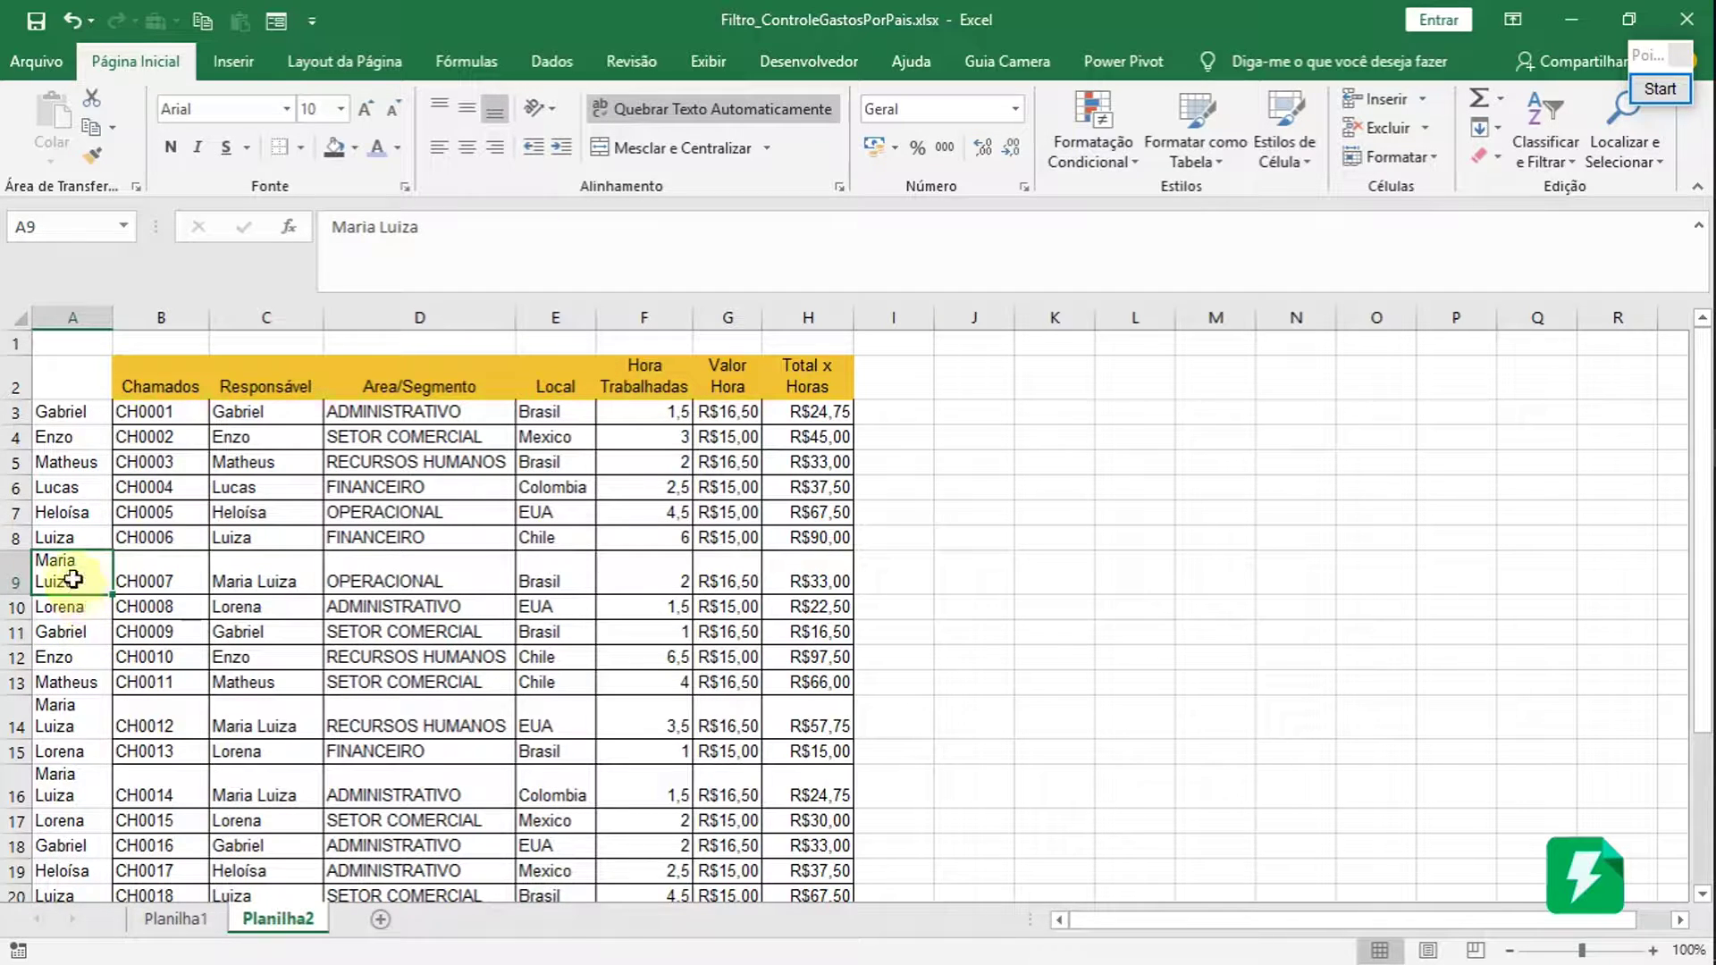
pyautogui.click(71, 773)
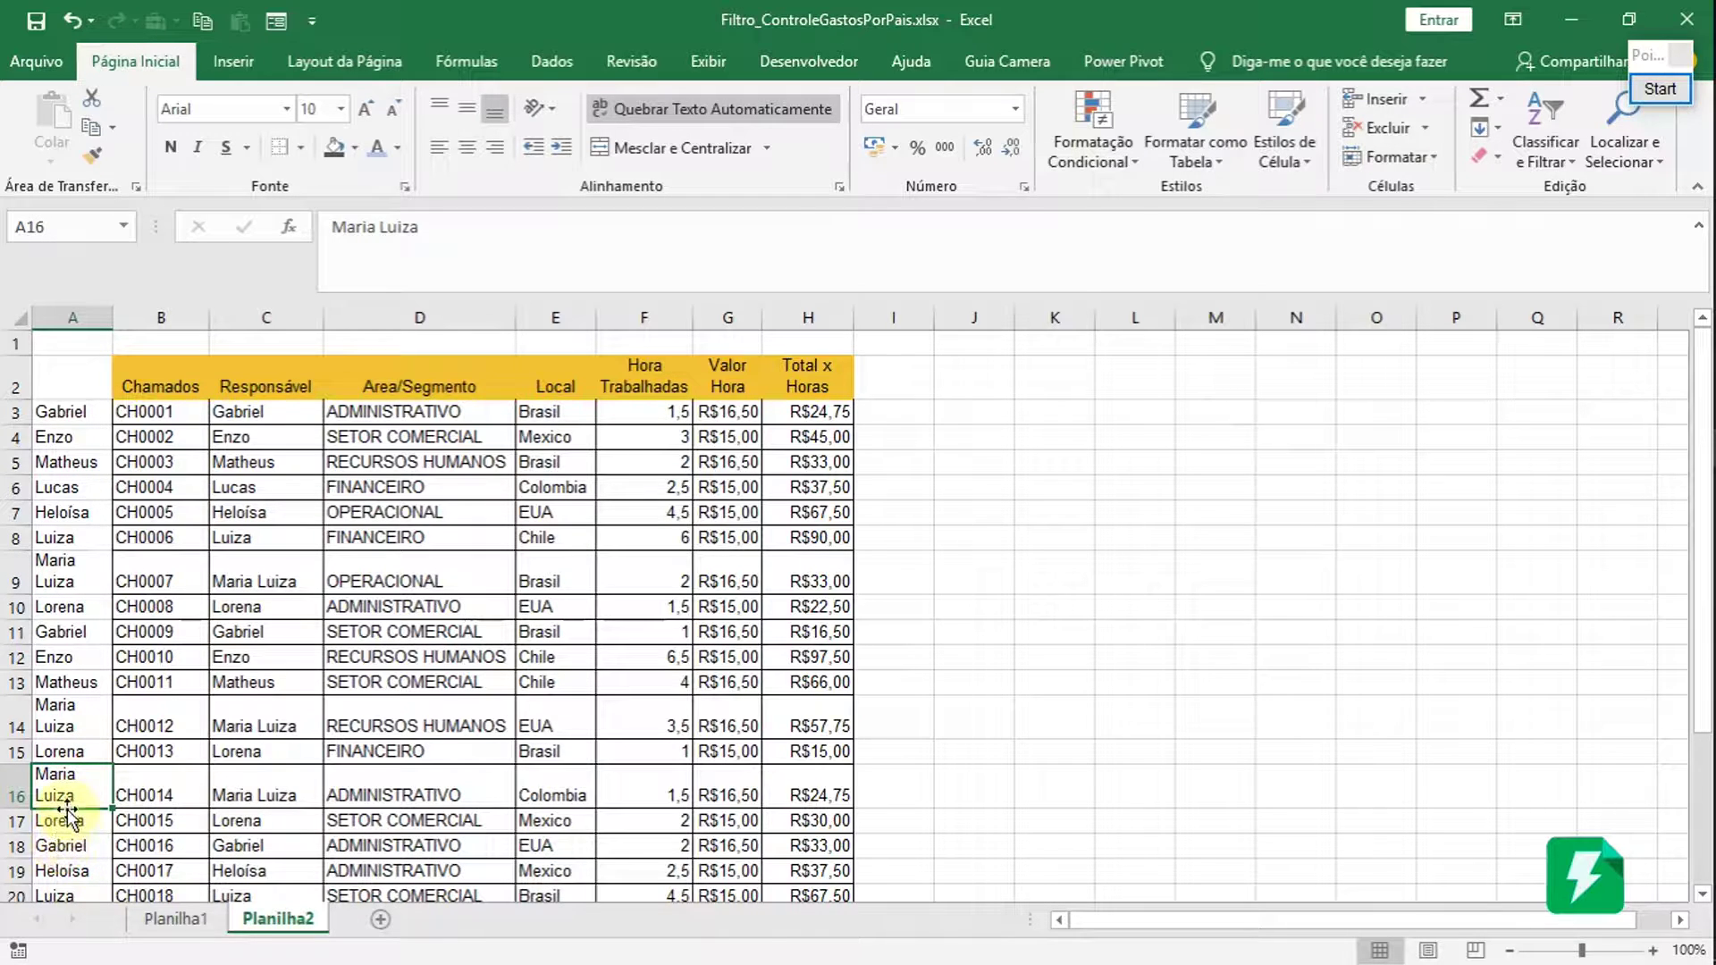
pyautogui.click(67, 820)
pyautogui.click(65, 606)
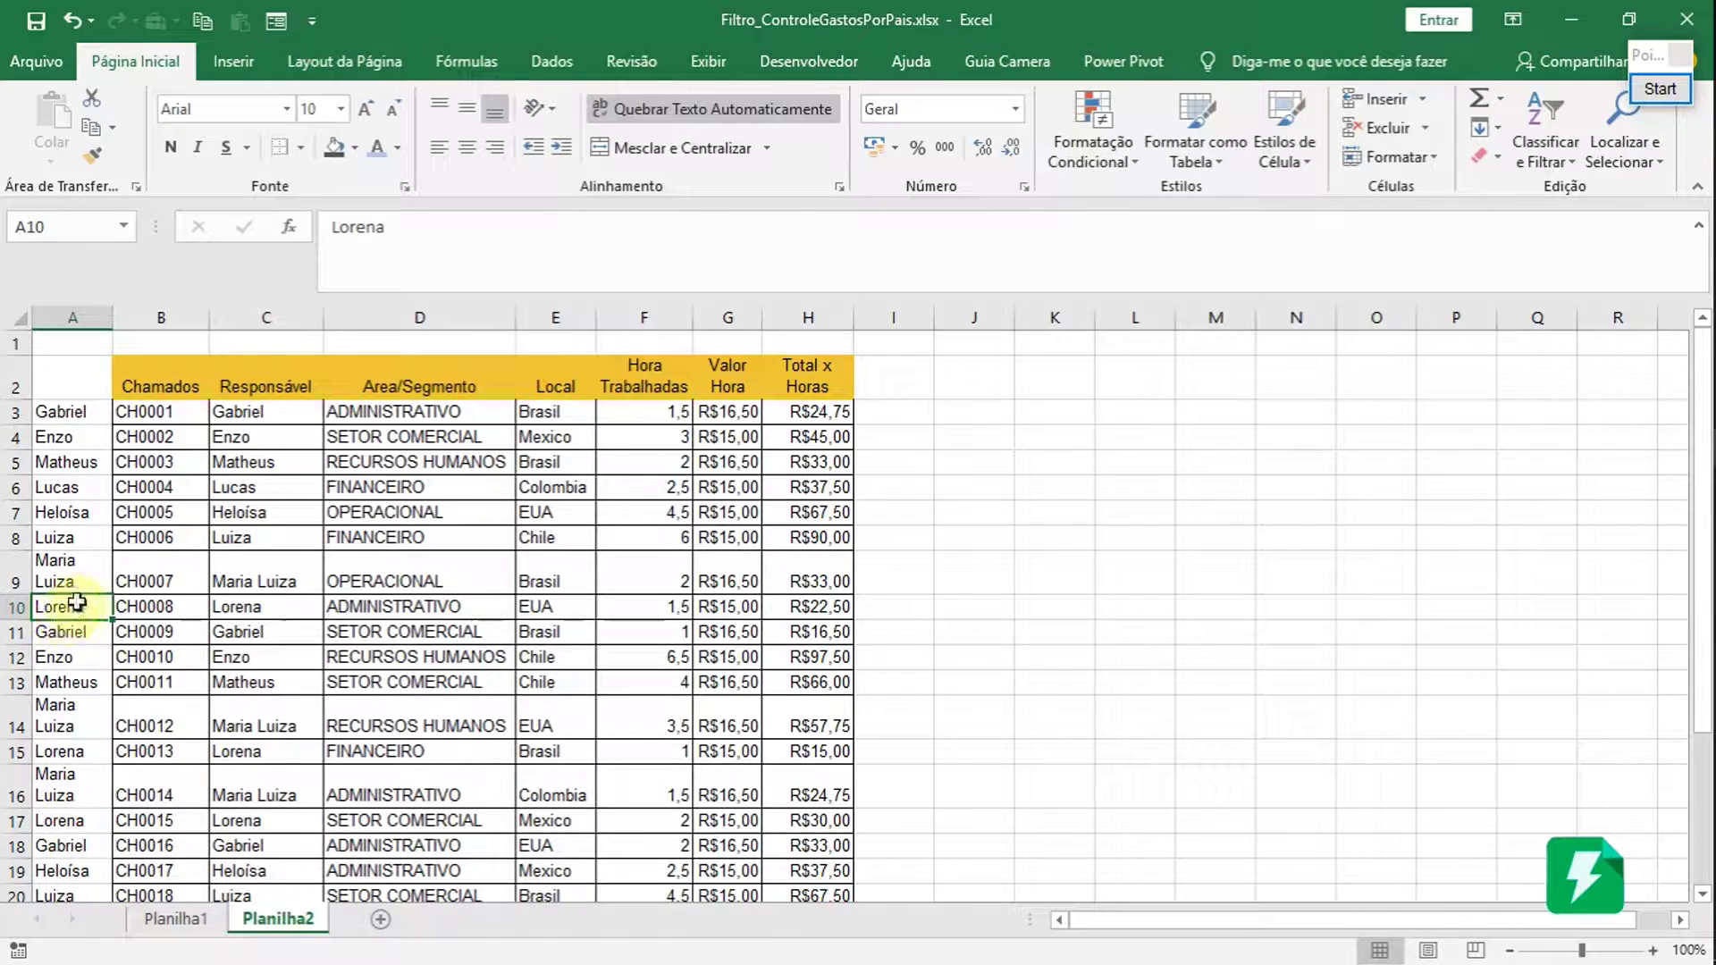
pyautogui.click(63, 487)
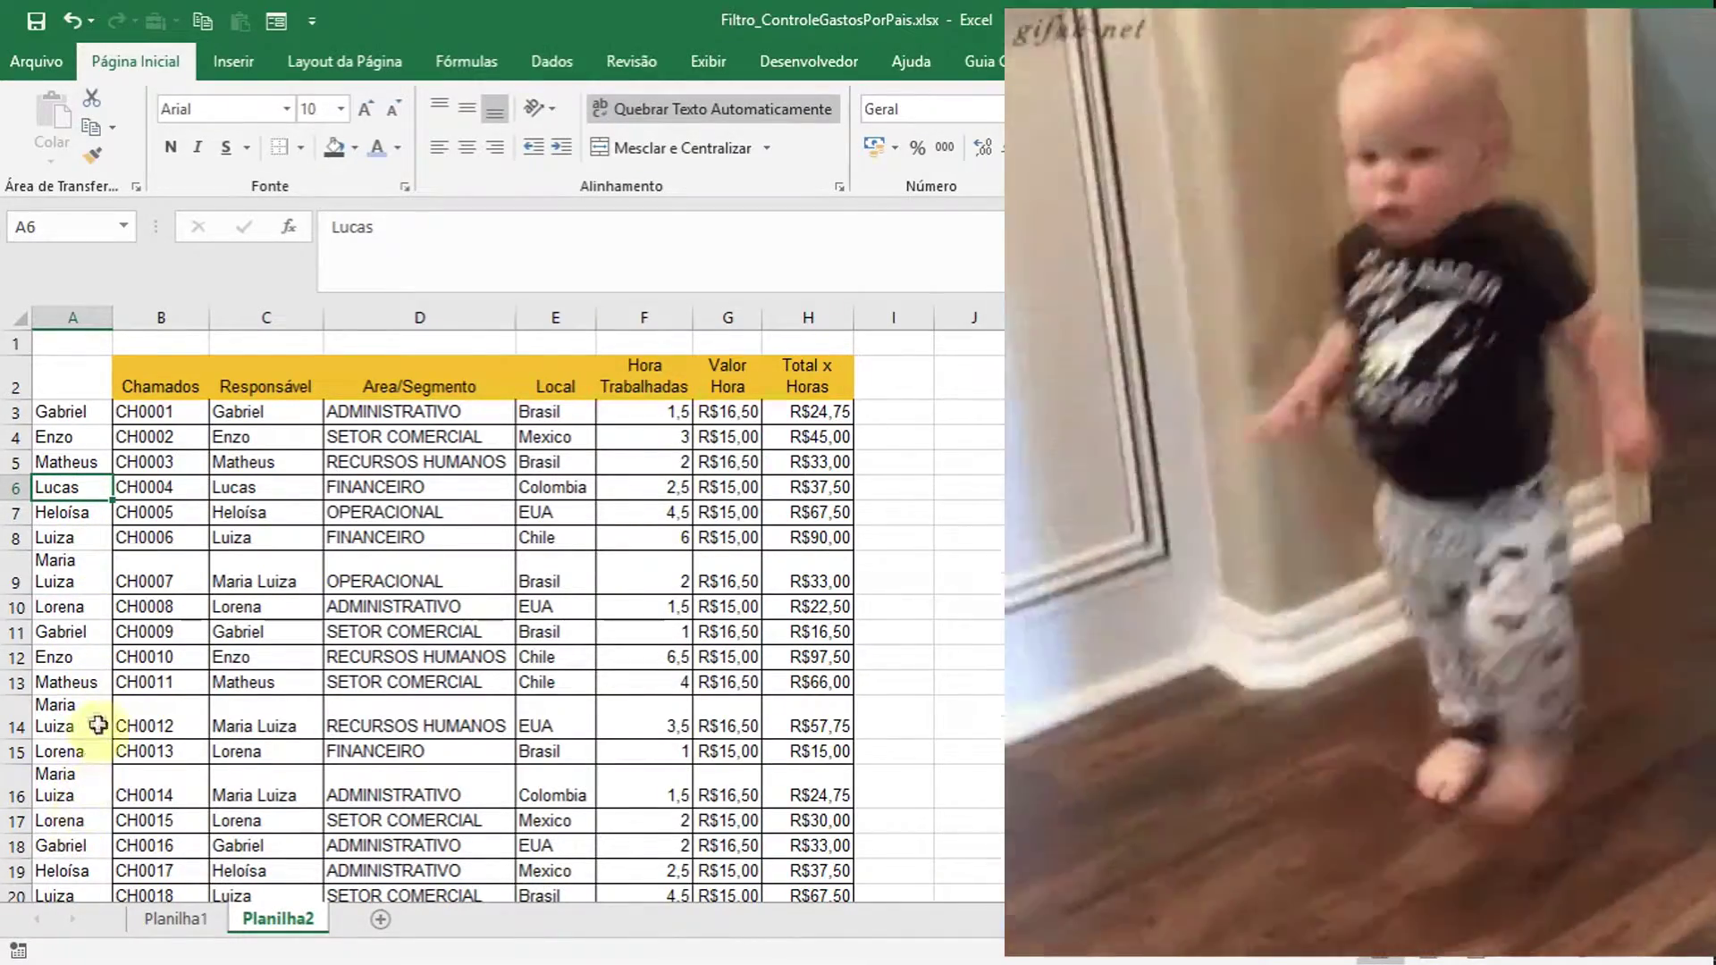
pyautogui.click(76, 608)
pyautogui.click(74, 539)
pyautogui.click(78, 465)
pyautogui.moveTo(81, 414); pyautogui.dragTo(83, 769)
pyautogui.click(83, 770)
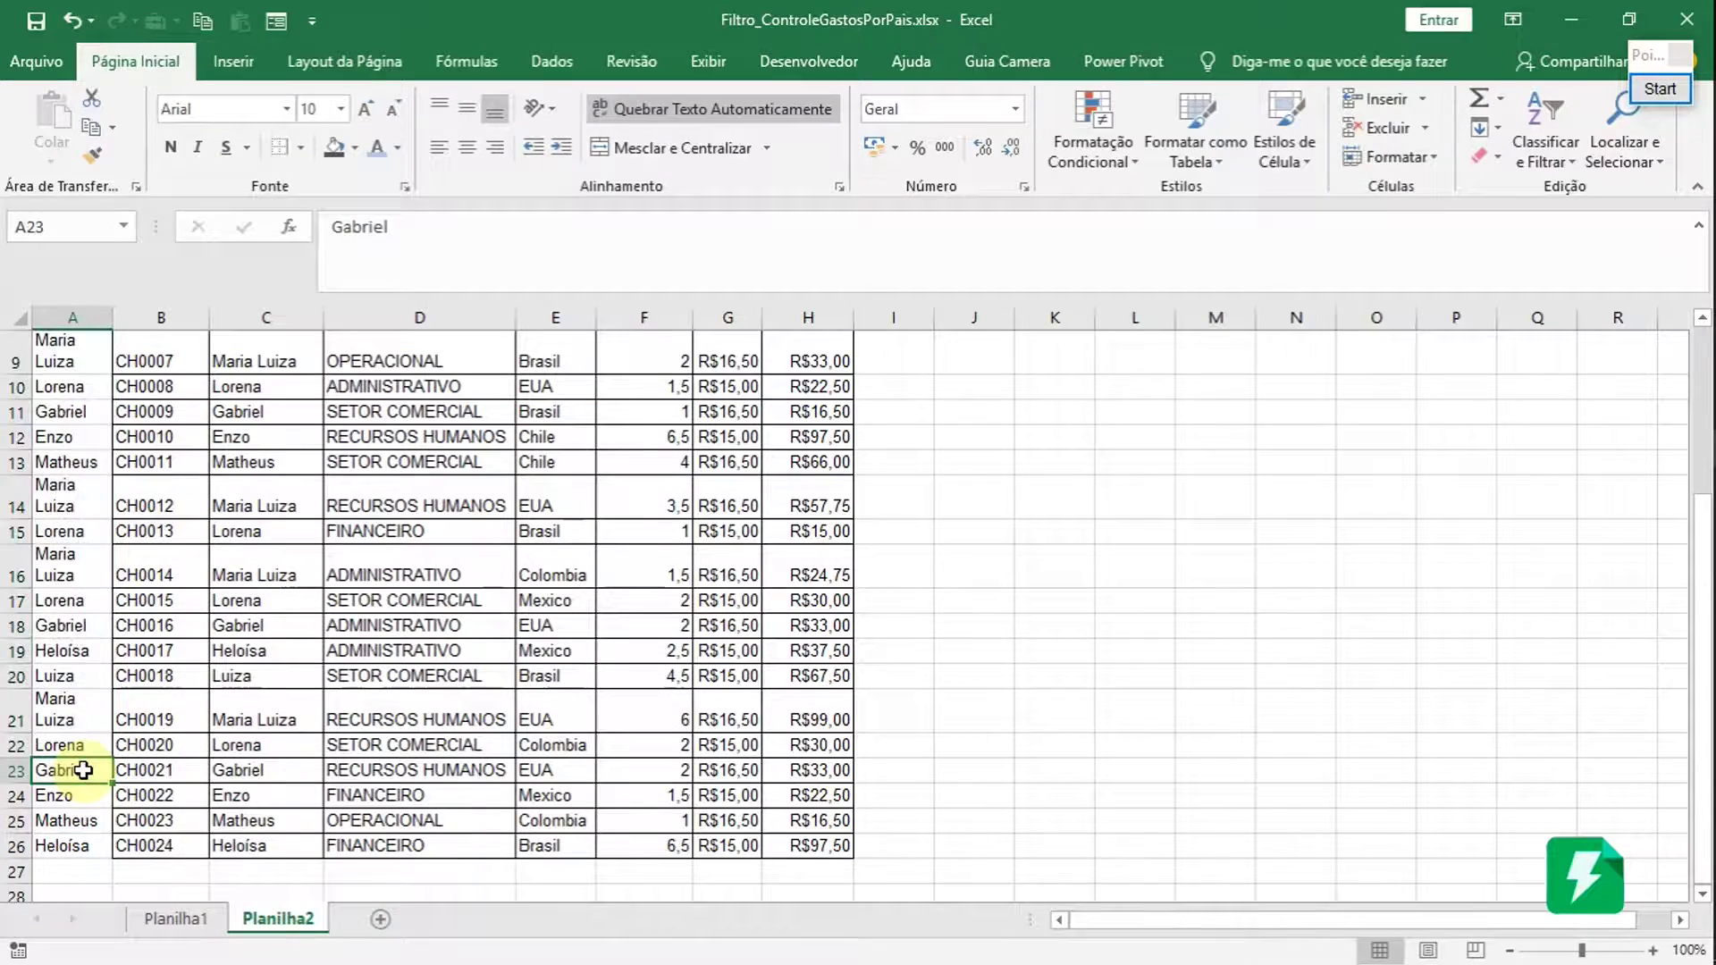
pyautogui.scroll(3, 126, 446)
pyautogui.click(76, 412)
pyautogui.moveTo(76, 451); pyautogui.dragTo(84, 806)
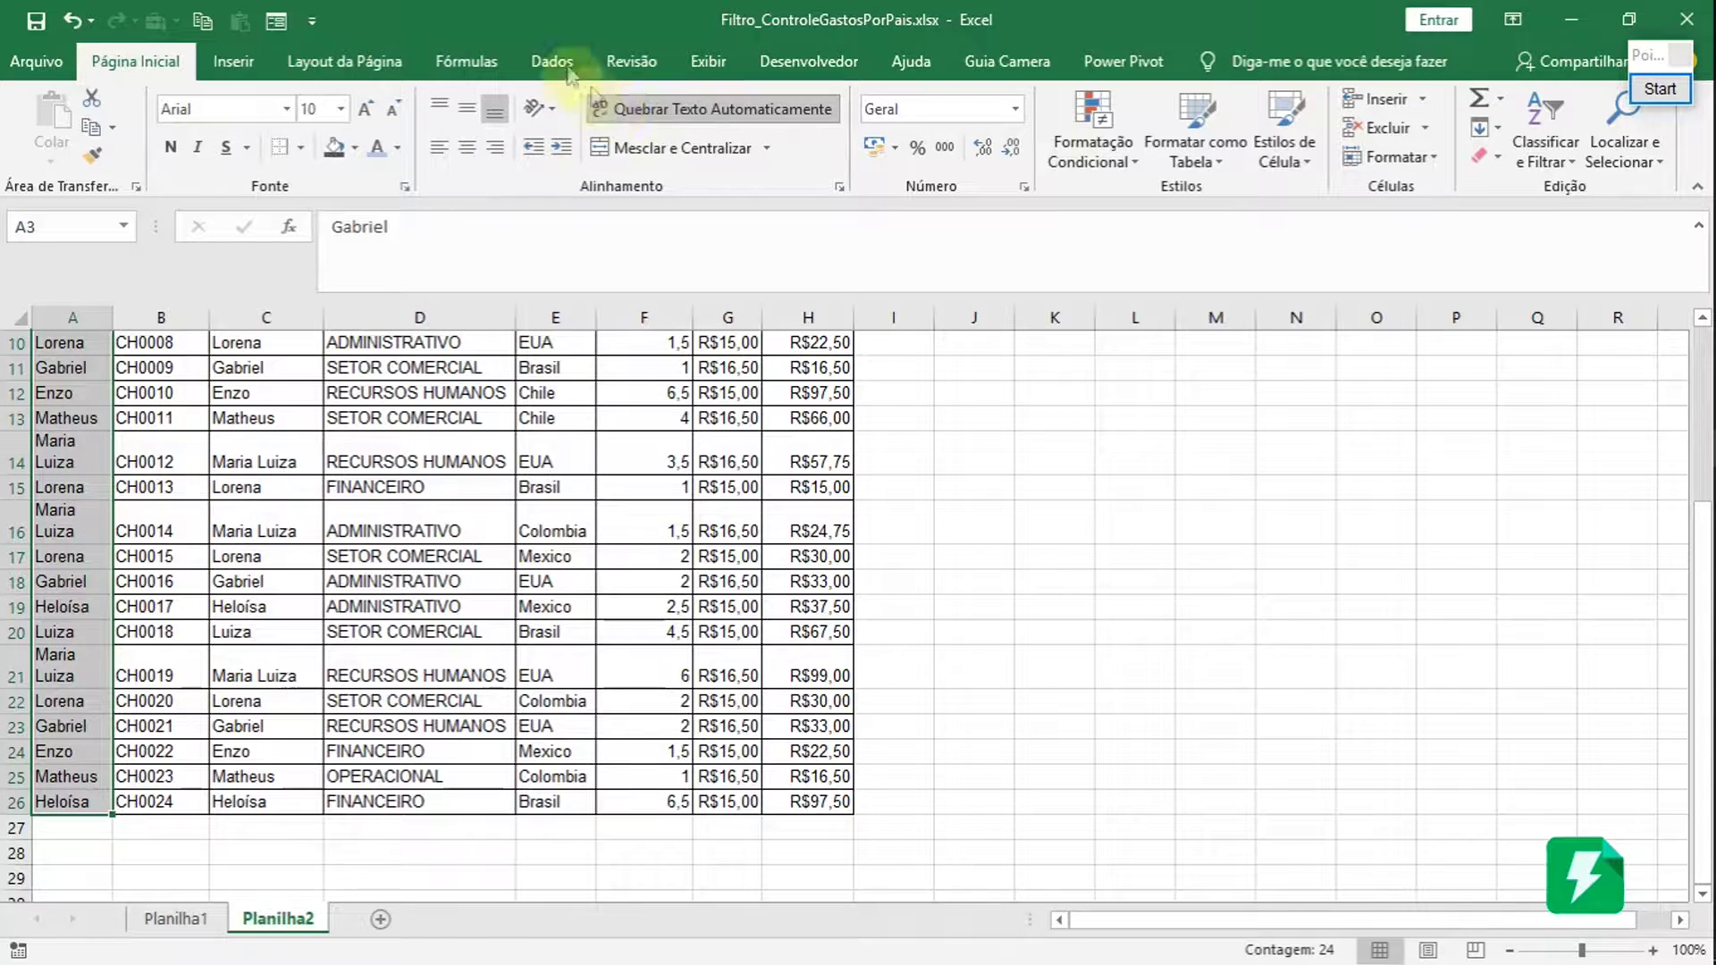
pyautogui.click(32, 529)
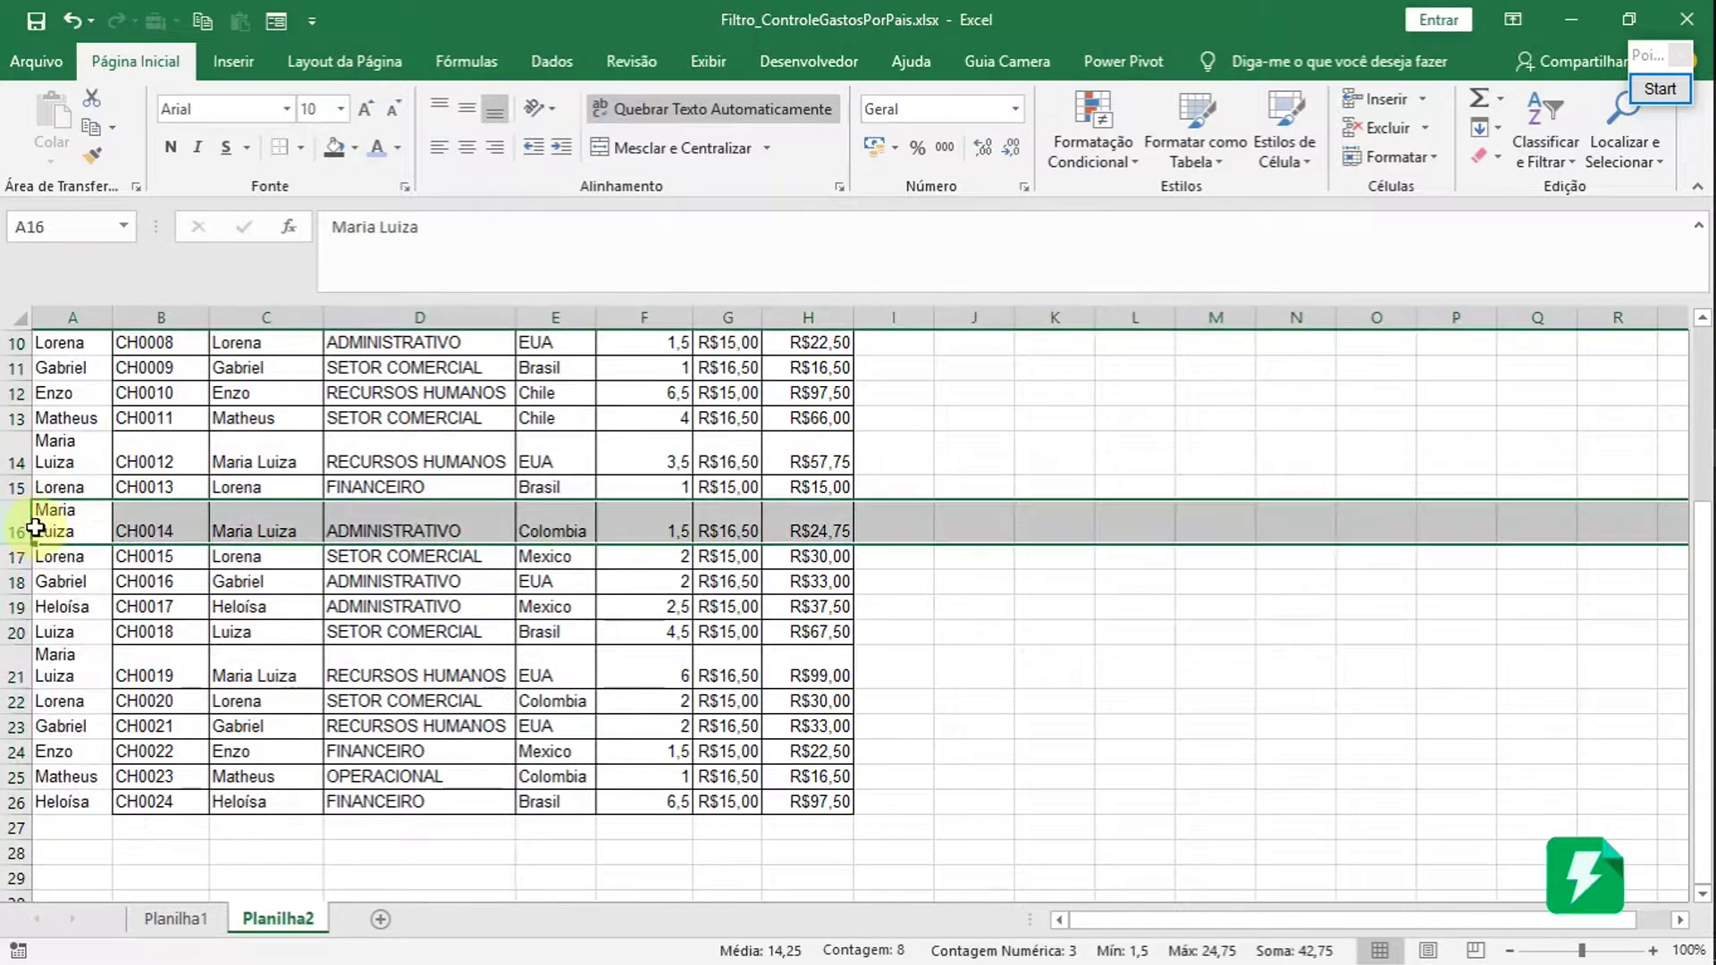
pyautogui.moveTo(69, 509); pyautogui.dragTo(69, 487)
pyautogui.scroll(3, 69, 432)
pyautogui.click(69, 432)
pyautogui.click(57, 409)
pyautogui.scroll(-4, 57, 509)
pyautogui.scroll(3, 55, 520)
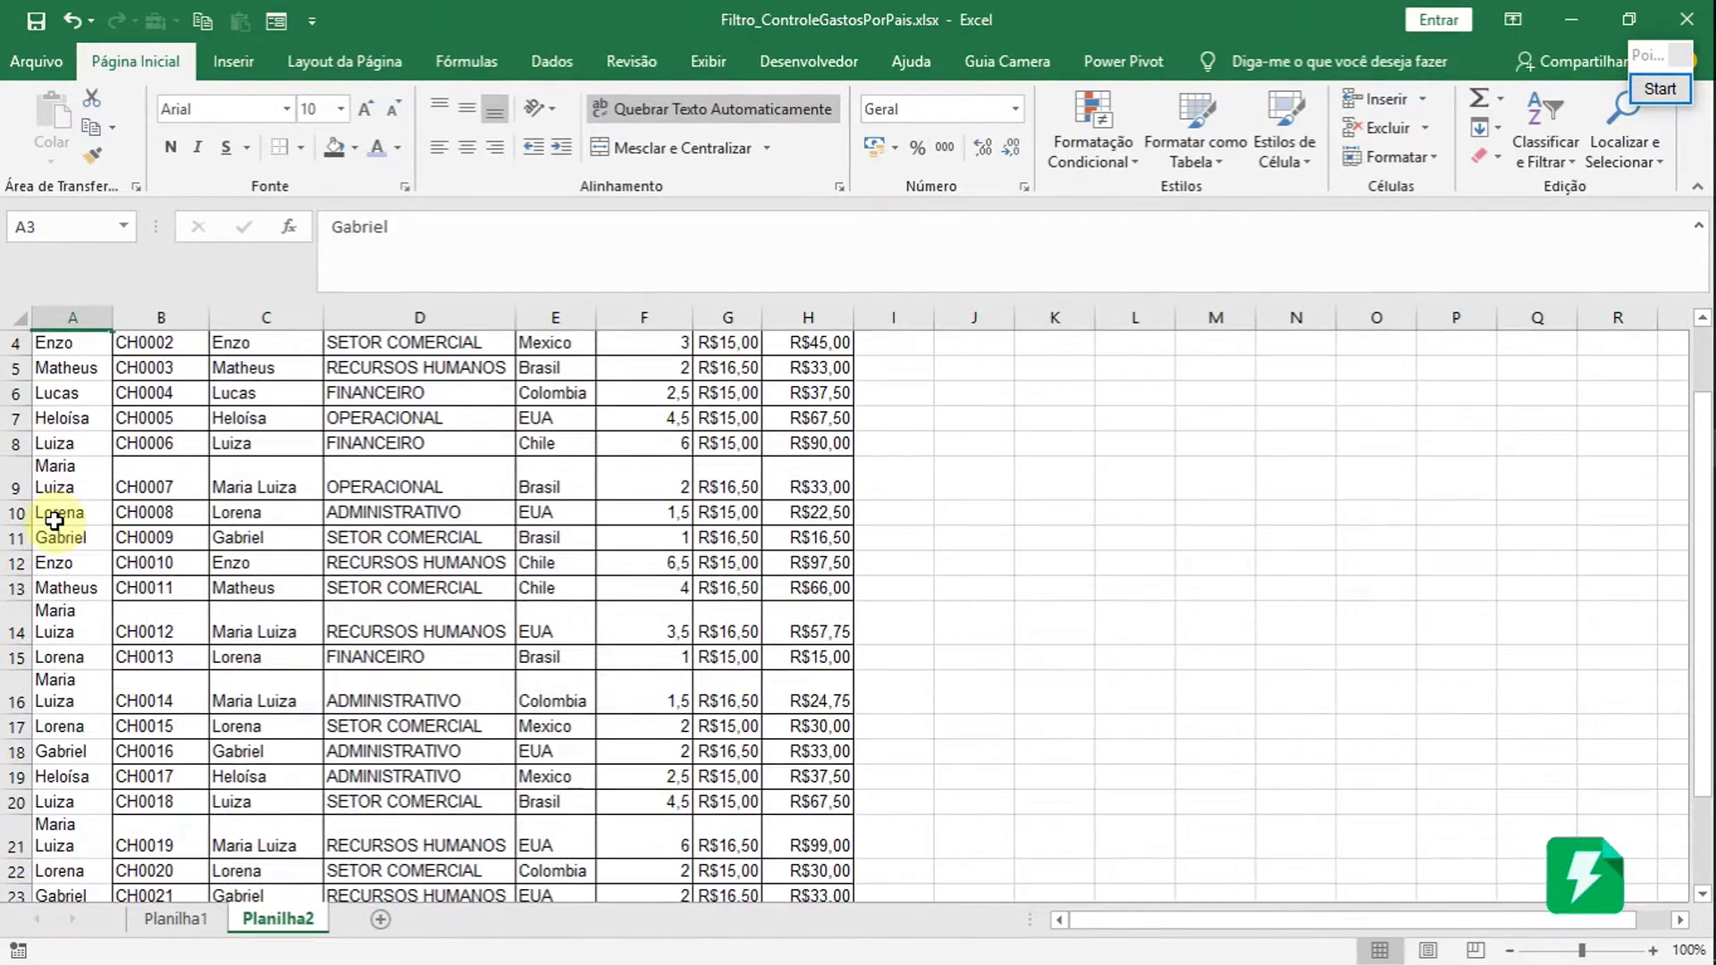
pyautogui.scroll(1, 54, 521)
# - Remove the duplicate names from A3:A26, continuing with the current selection only and checking Coluna A
pyautogui.moveTo(64, 411); pyautogui.dragTo(69, 682)
pyautogui.moveTo(64, 411); pyautogui.dragTo(36, 877)
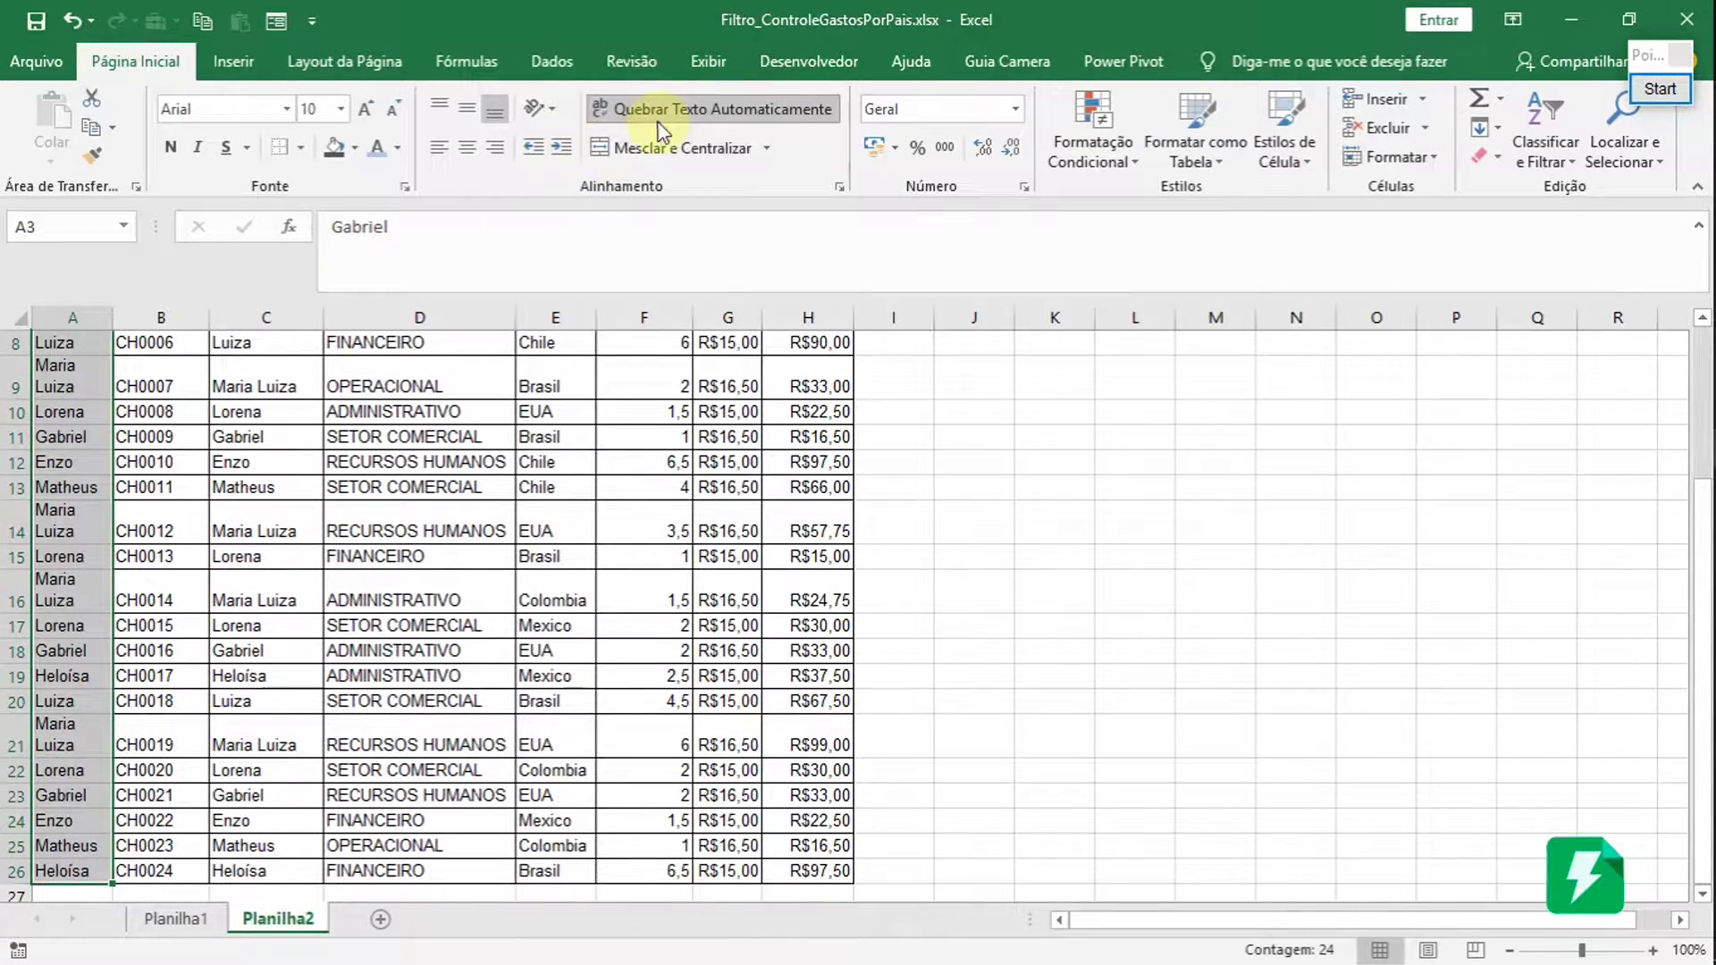
pyautogui.scroll(-1, 90, 625)
pyautogui.scroll(1, 71, 608)
pyautogui.scroll(3, 97, 403)
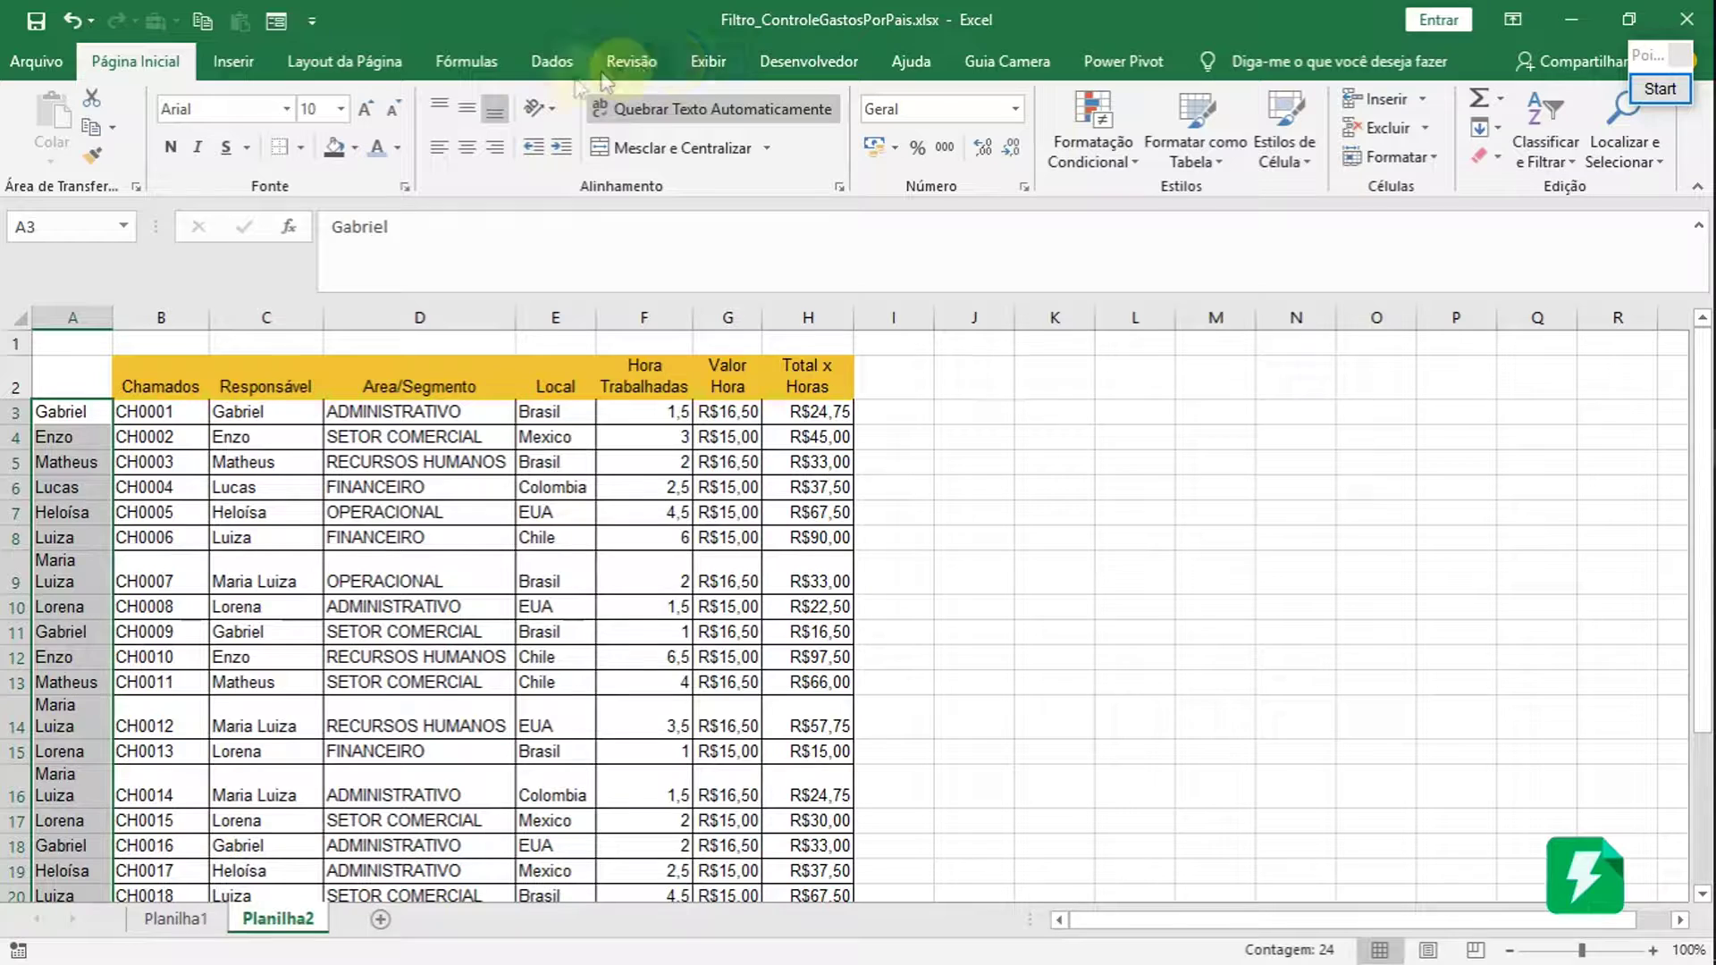
pyautogui.click(551, 61)
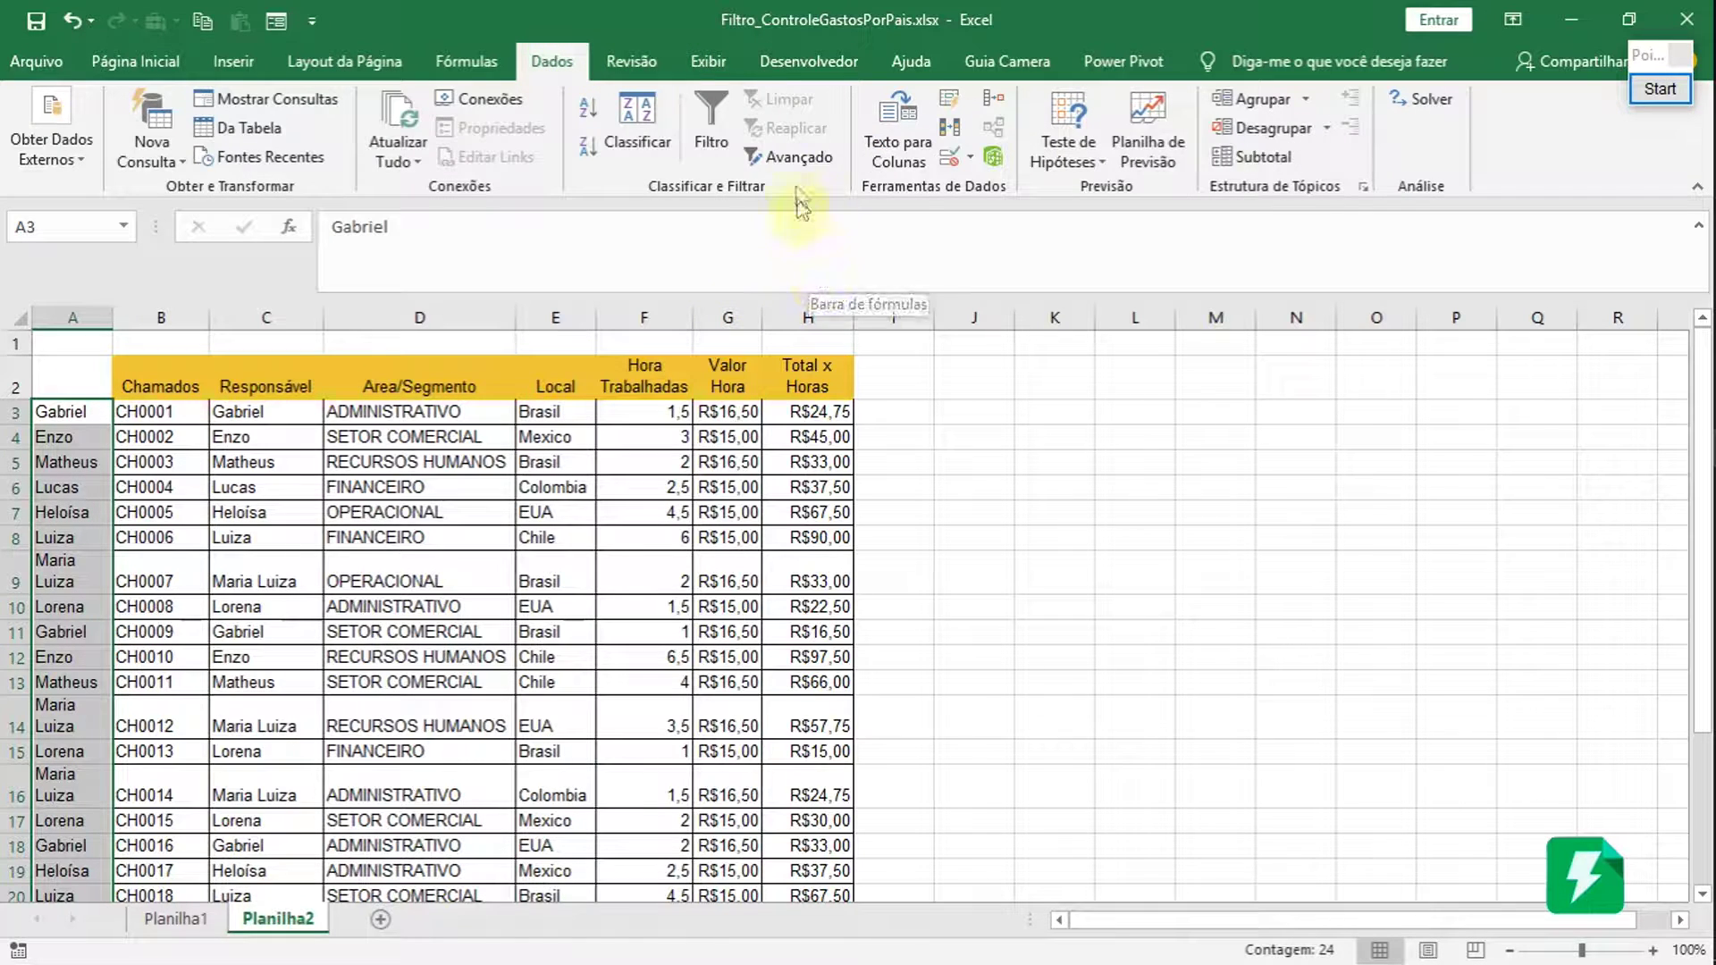
pyautogui.click(952, 134)
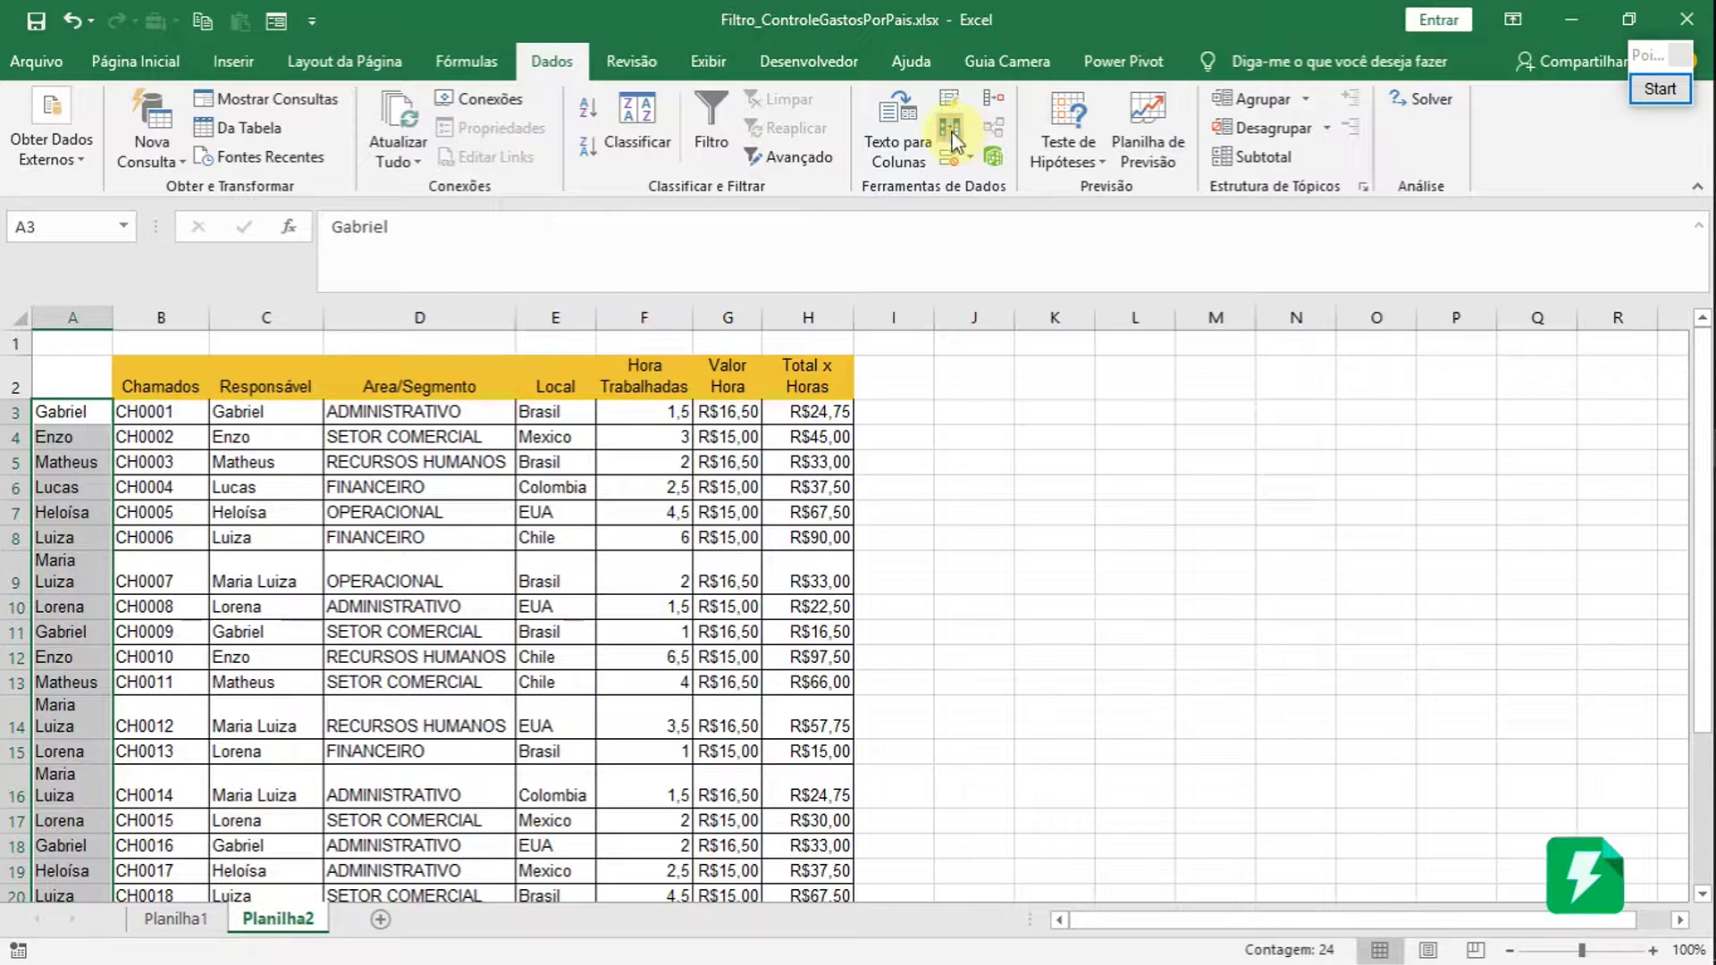
pyautogui.click(902, 691)
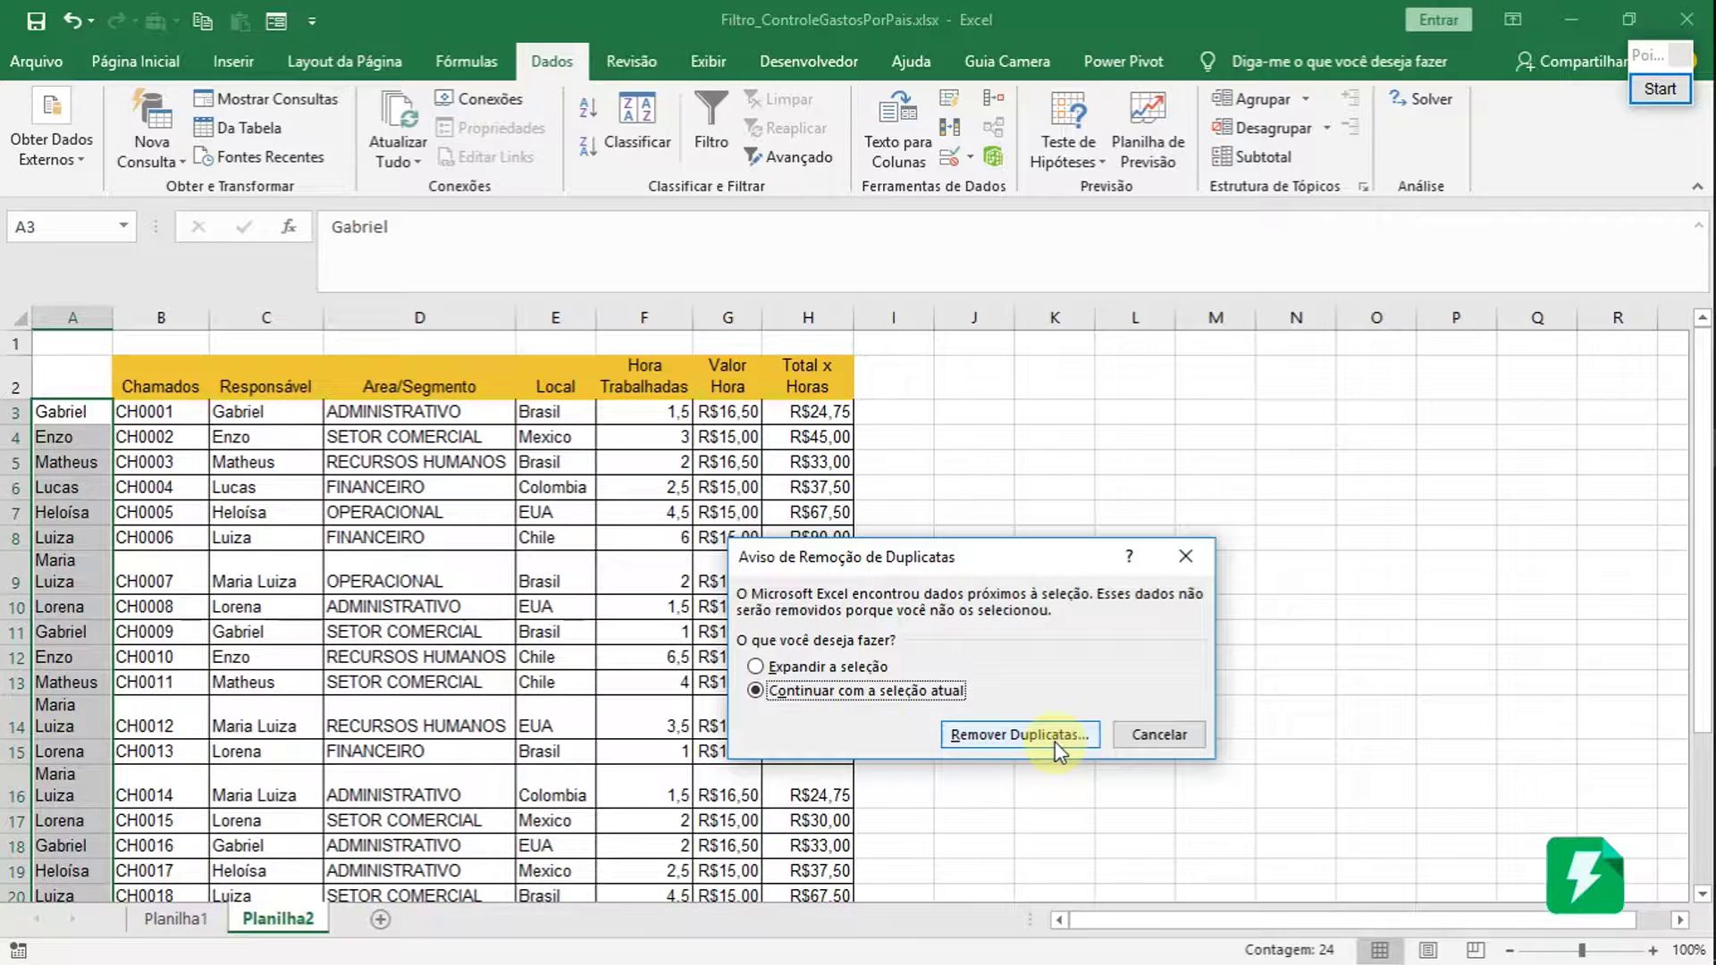
pyautogui.click(1019, 735)
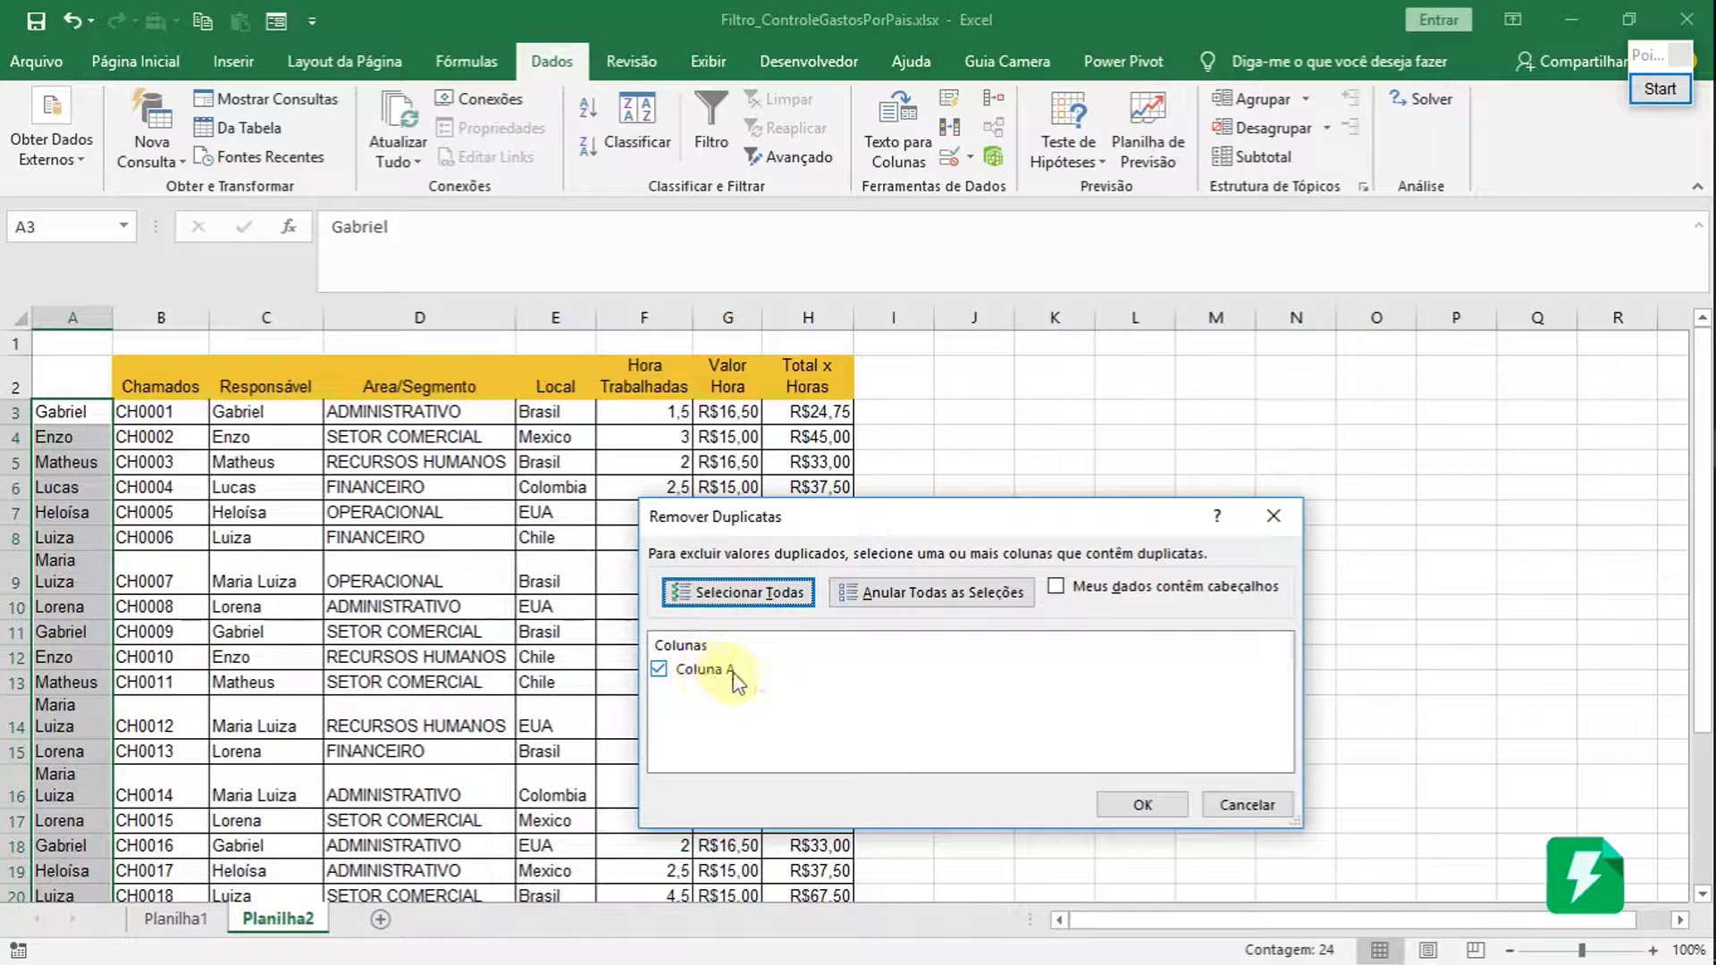
pyautogui.click(1143, 804)
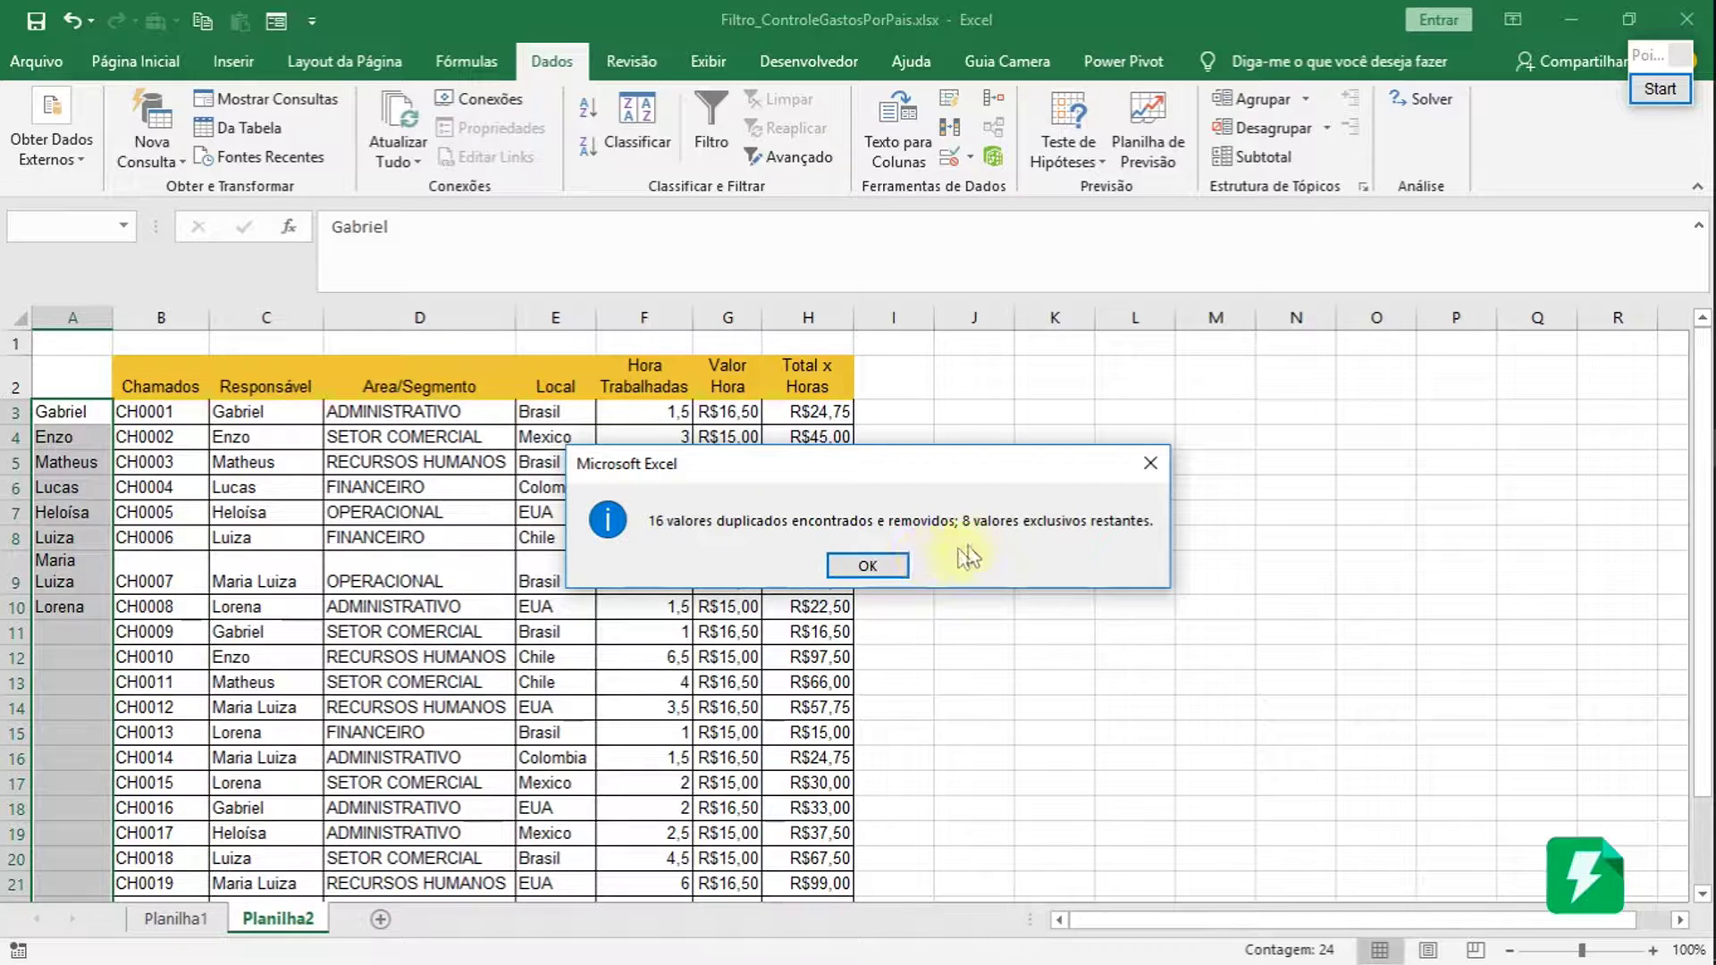
pyautogui.click(847, 564)
# - Compare the remaining names in column A with the Responsável entries in the calls table
pyautogui.moveTo(71, 413); pyautogui.dragTo(94, 607)
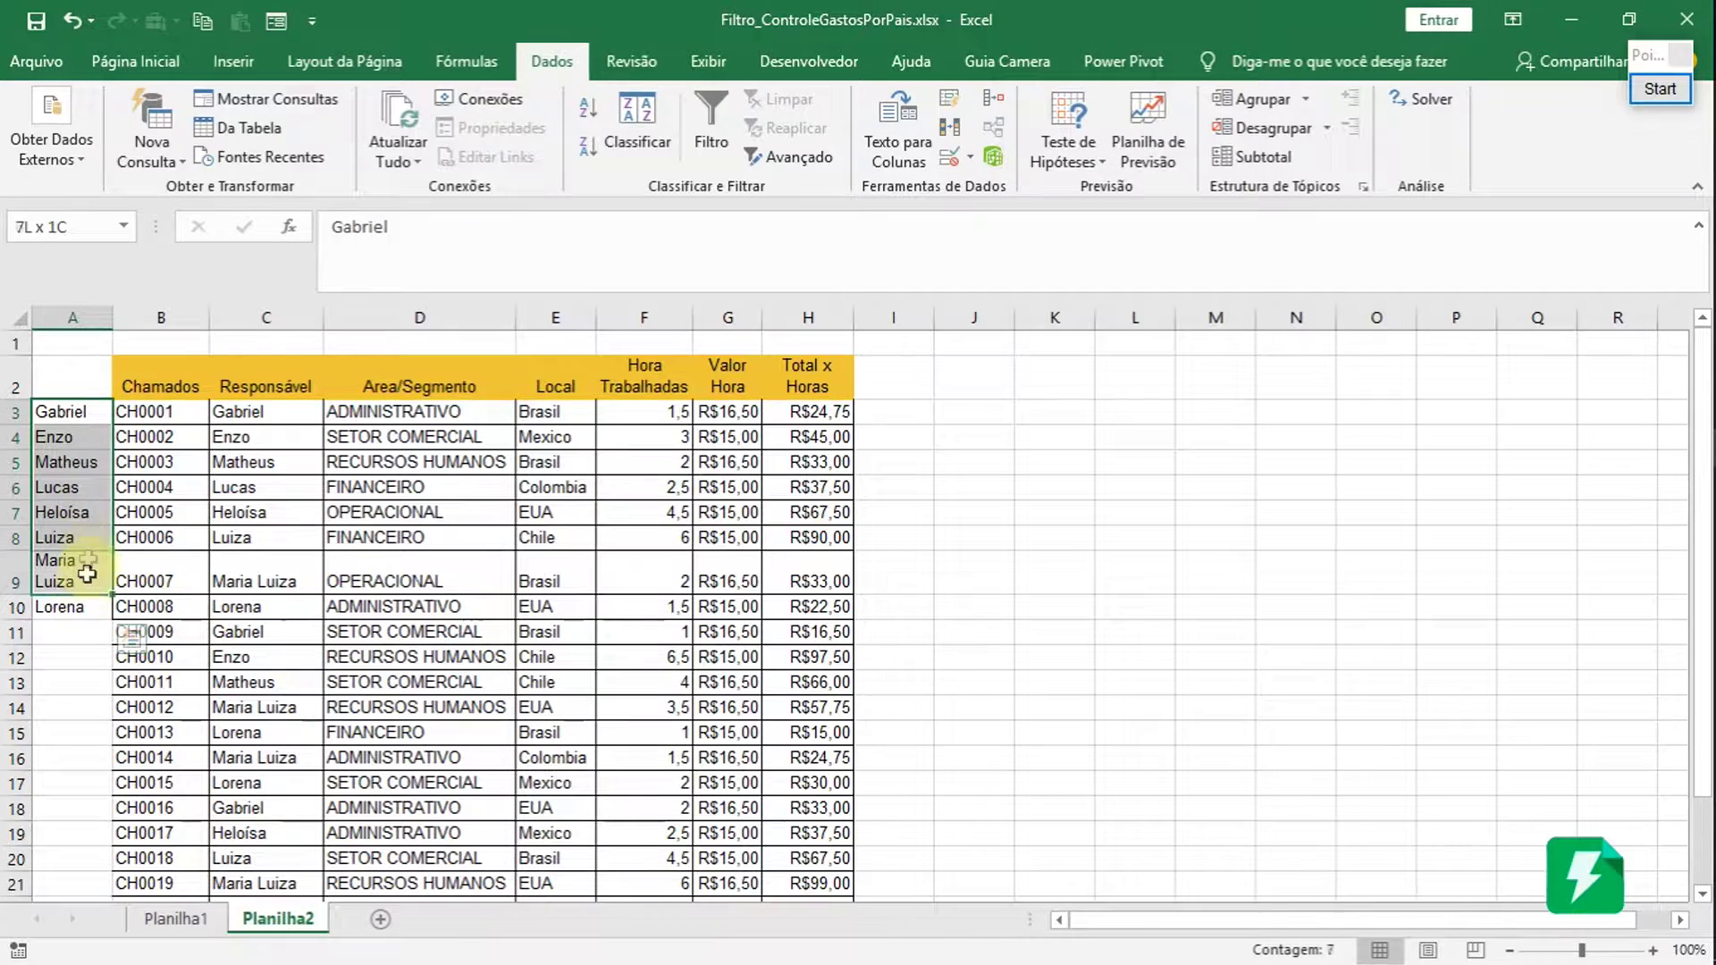
pyautogui.click(63, 463)
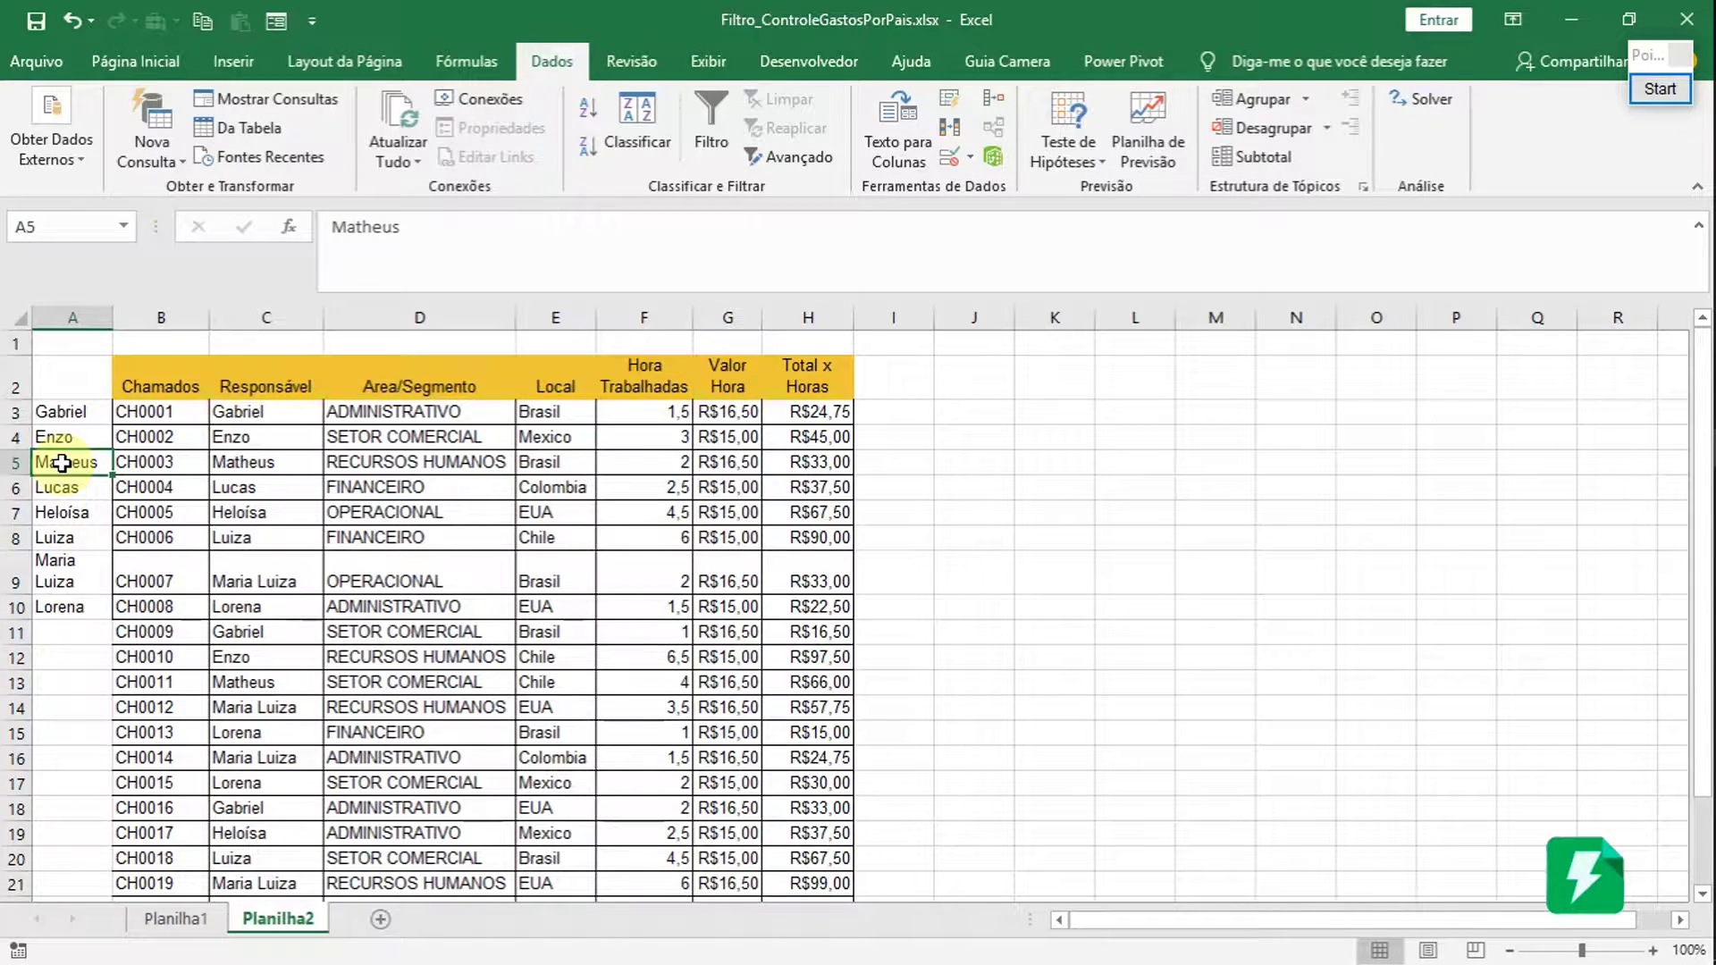
pyautogui.moveTo(67, 411); pyautogui.dragTo(78, 597)
pyautogui.moveTo(295, 412); pyautogui.dragTo(263, 782)
pyautogui.moveTo(64, 410); pyautogui.dragTo(55, 597)
pyautogui.click(45, 630)
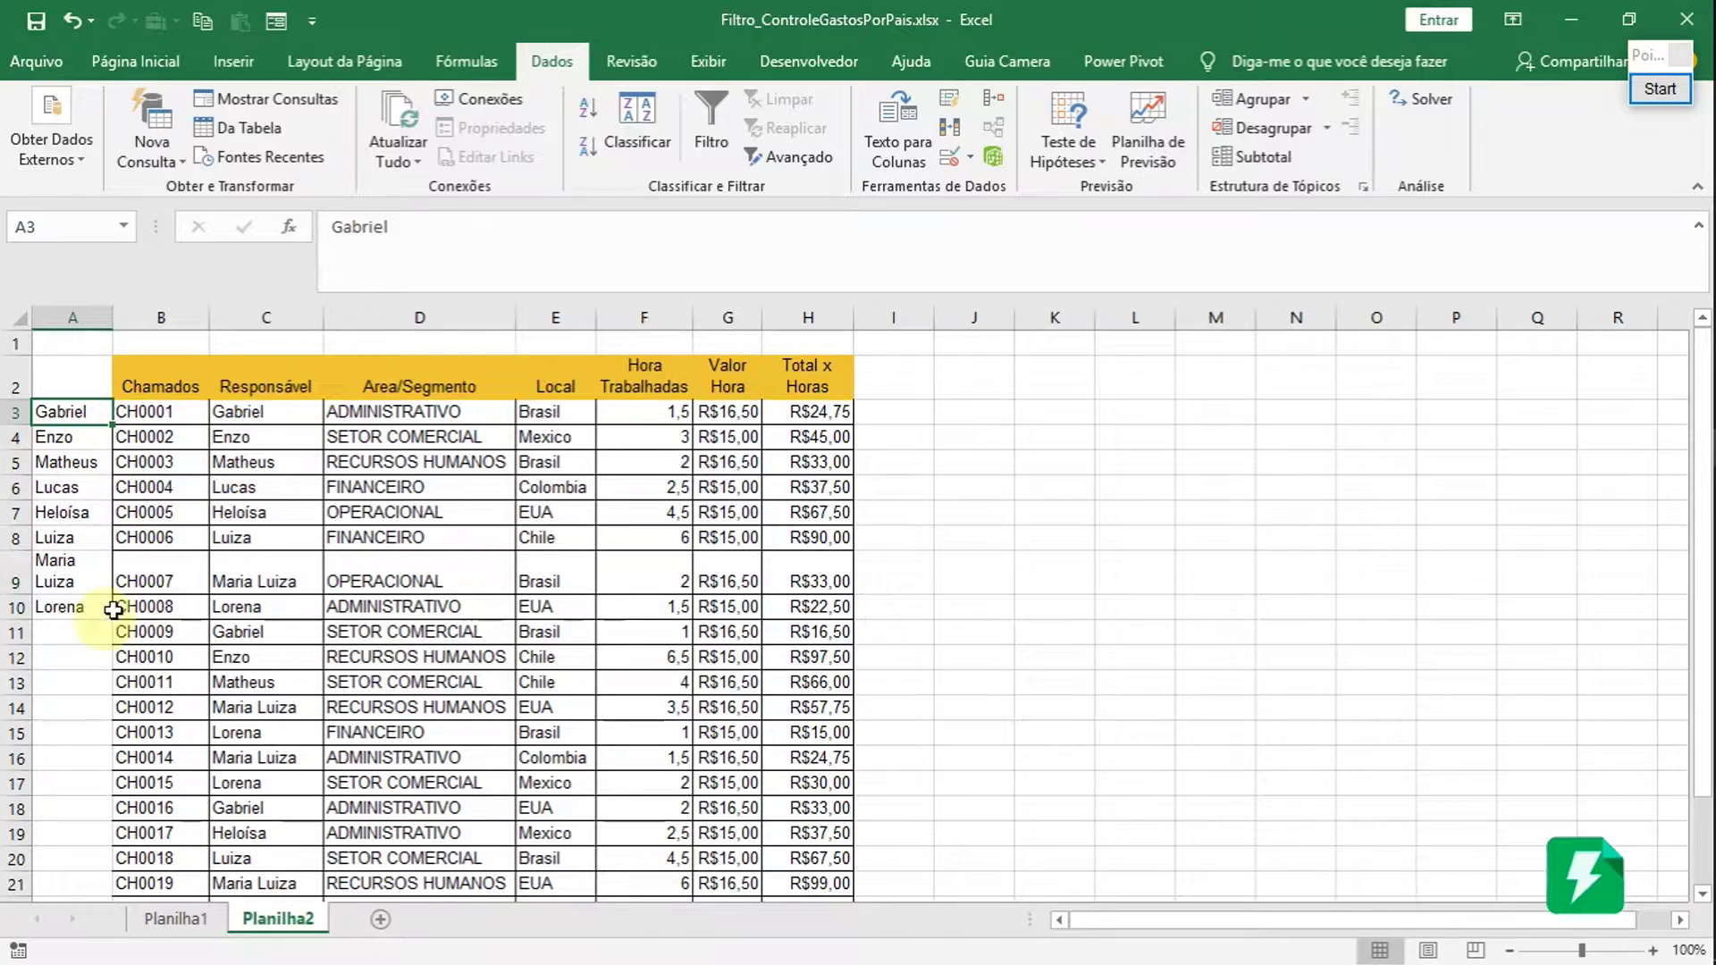
pyautogui.moveTo(38, 414); pyautogui.dragTo(65, 598)
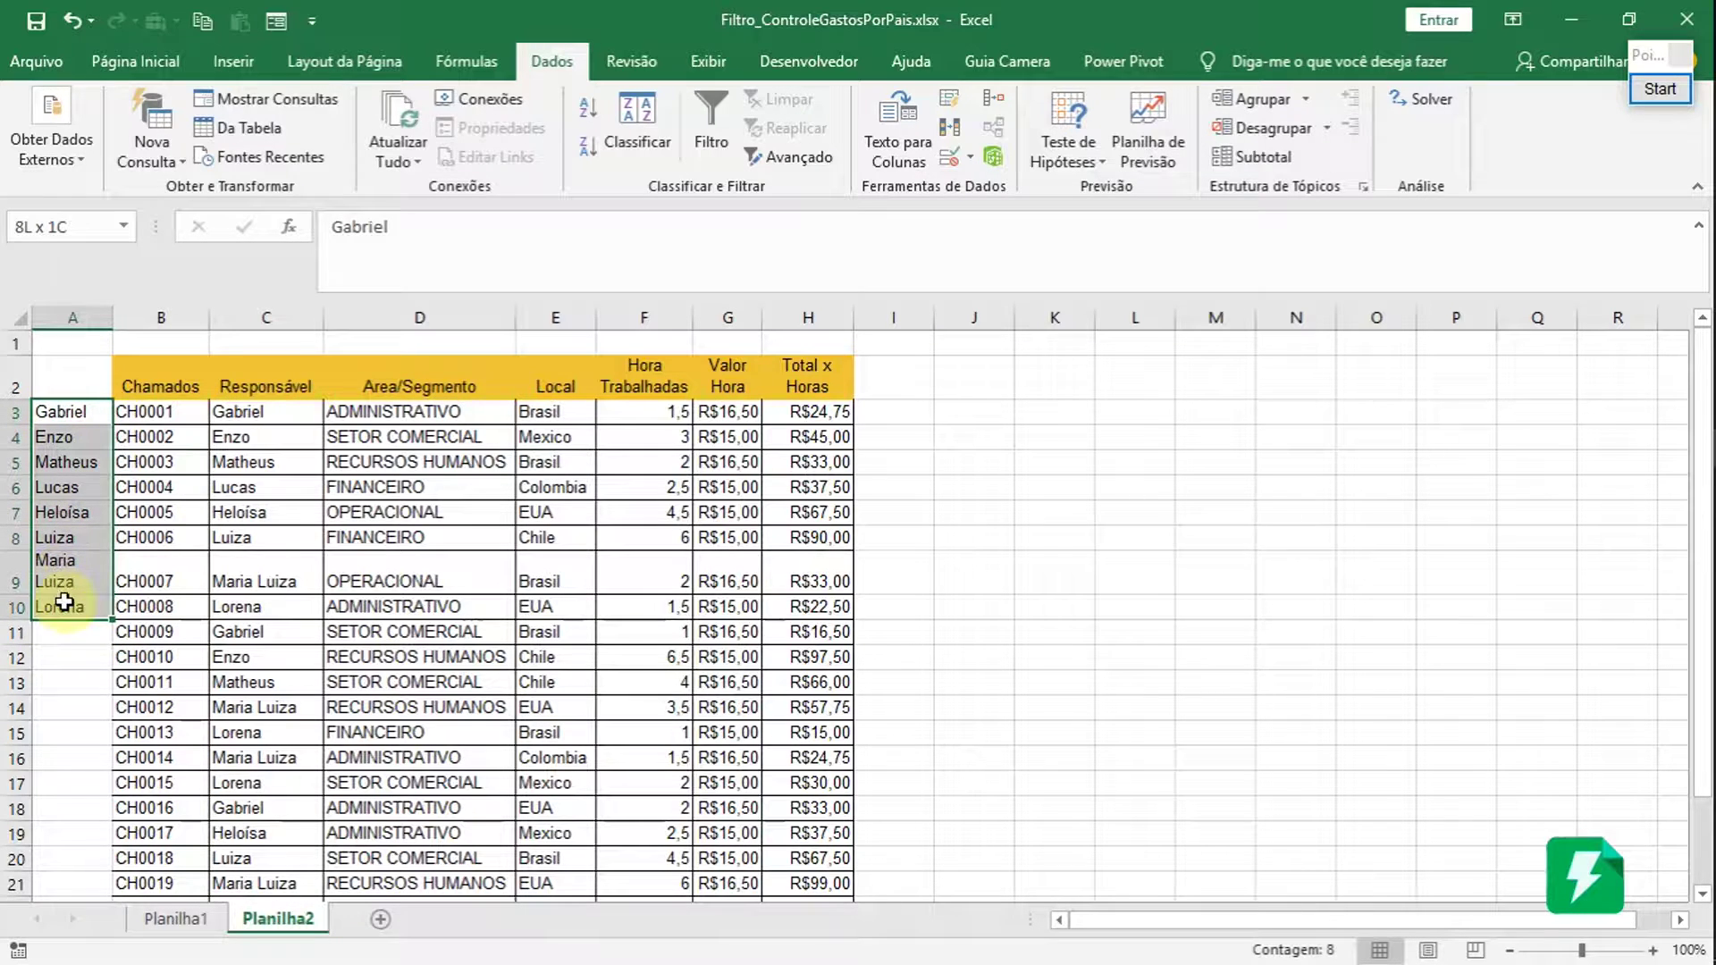
pyautogui.click(969, 399)
pyautogui.click(919, 366)
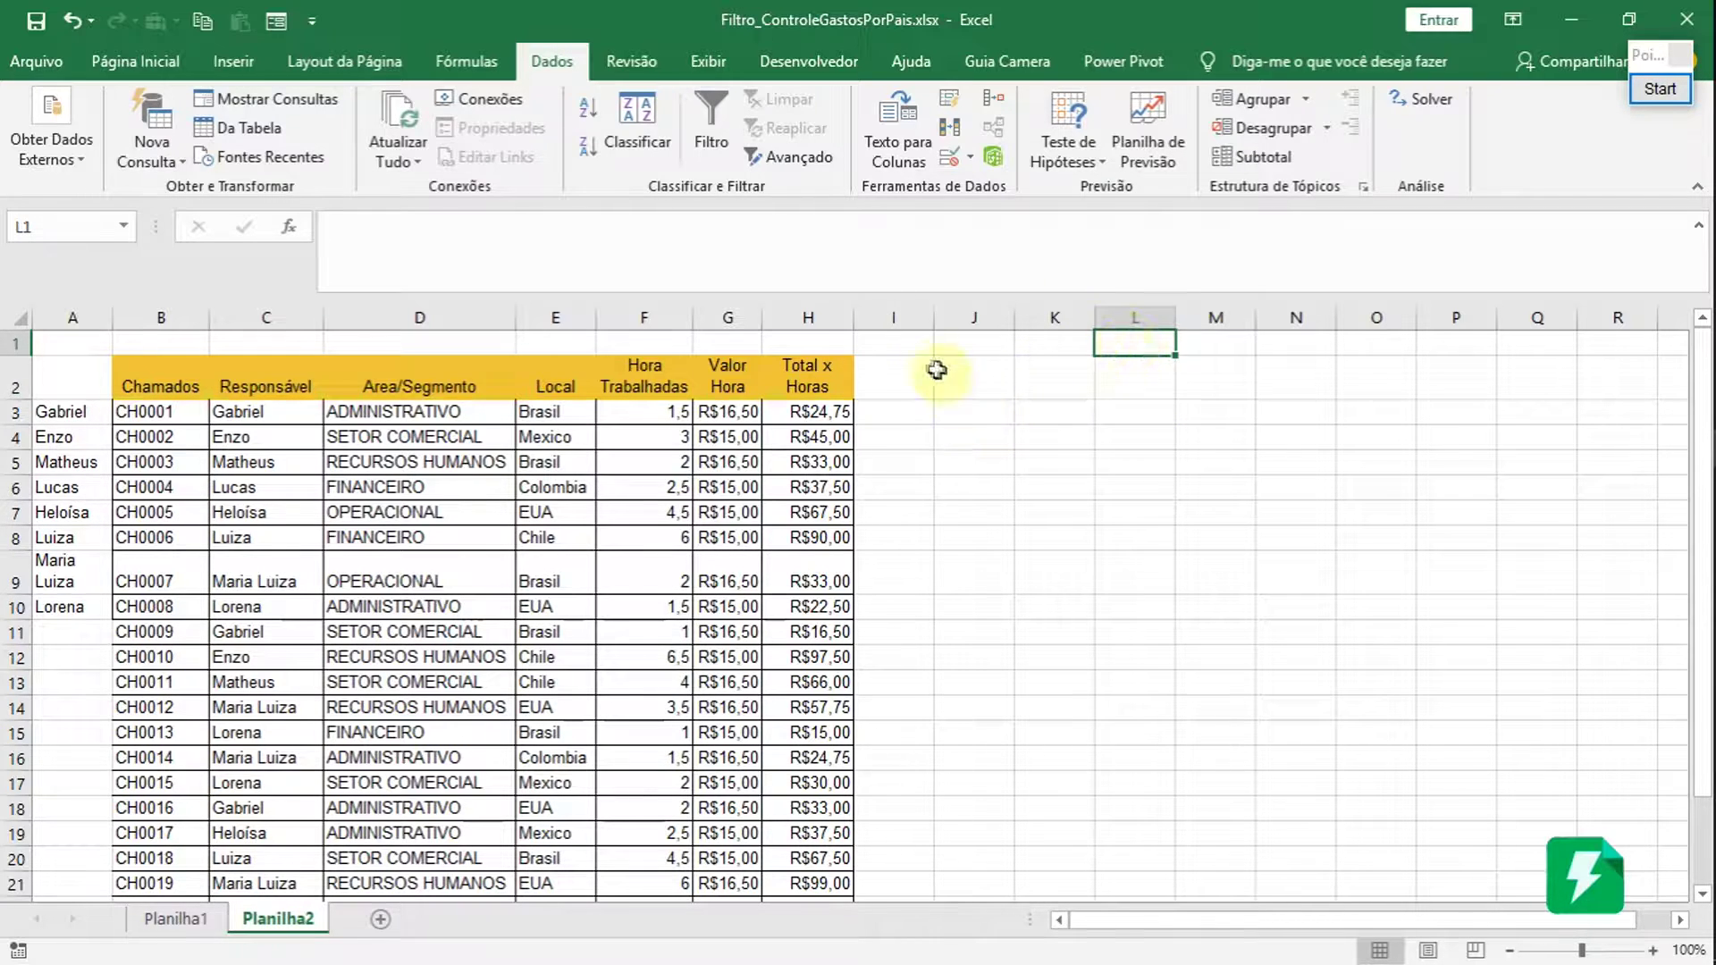
pyautogui.click(922, 318)
pyautogui.click(967, 317)
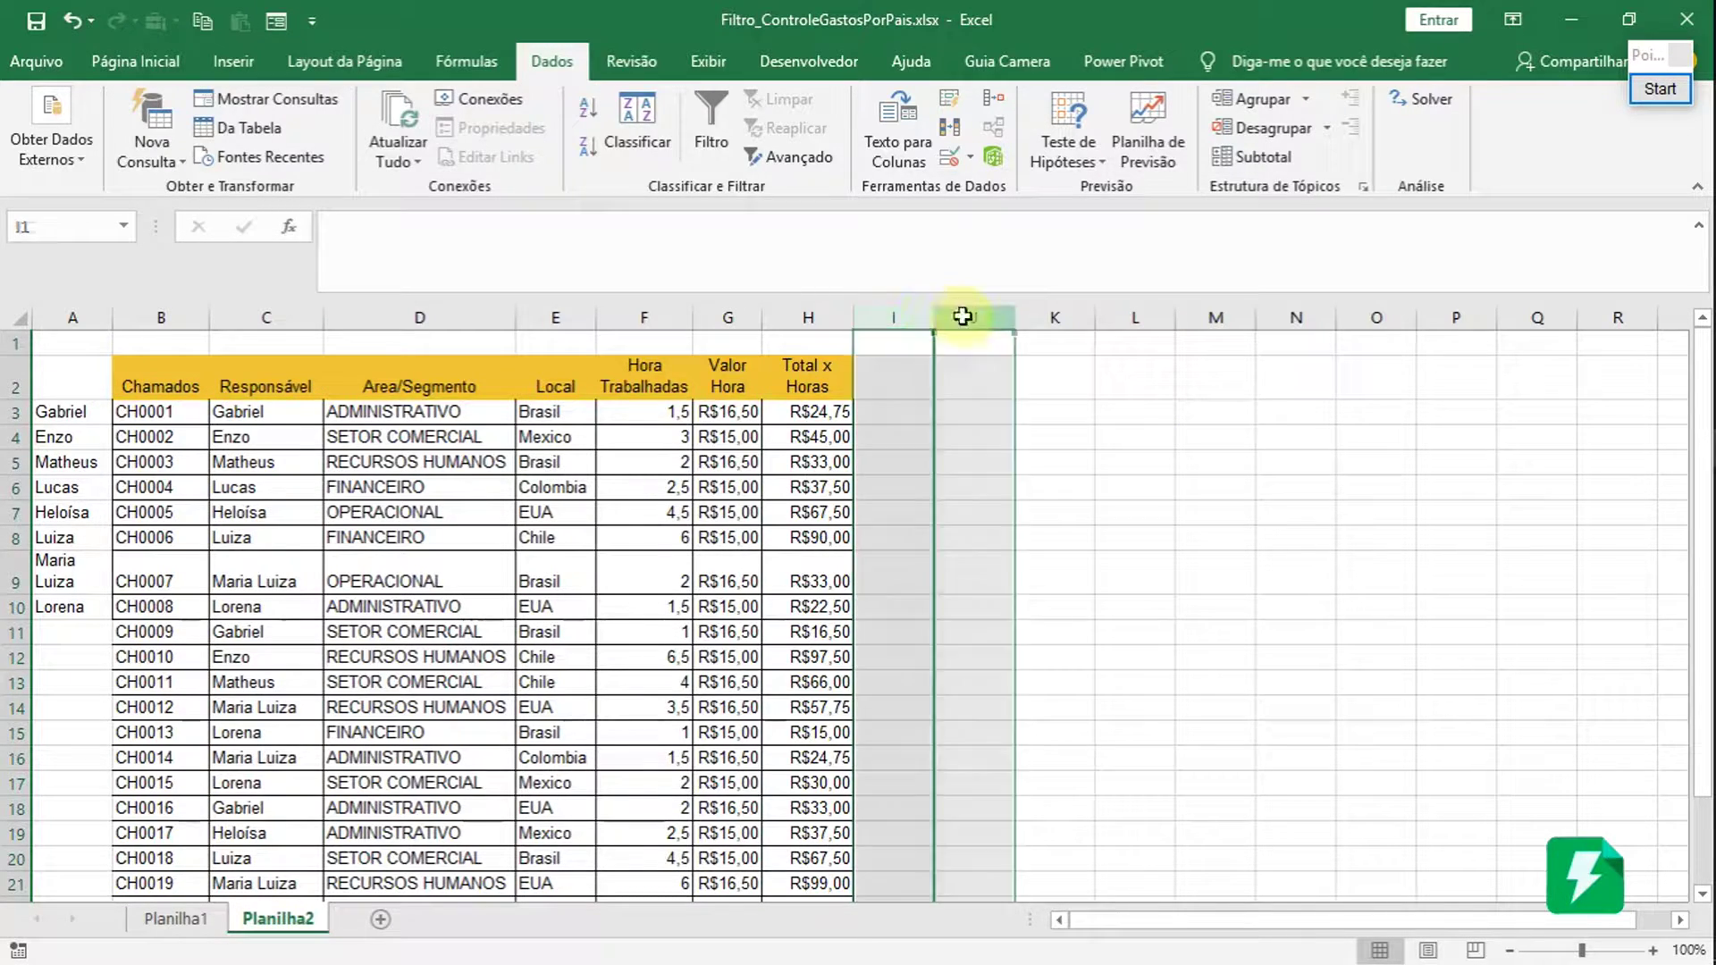
pyautogui.click(1042, 317)
pyautogui.moveTo(903, 318); pyautogui.dragTo(1135, 408)
pyautogui.click(1135, 360)
pyautogui.moveTo(1123, 349); pyautogui.dragTo(1126, 385)
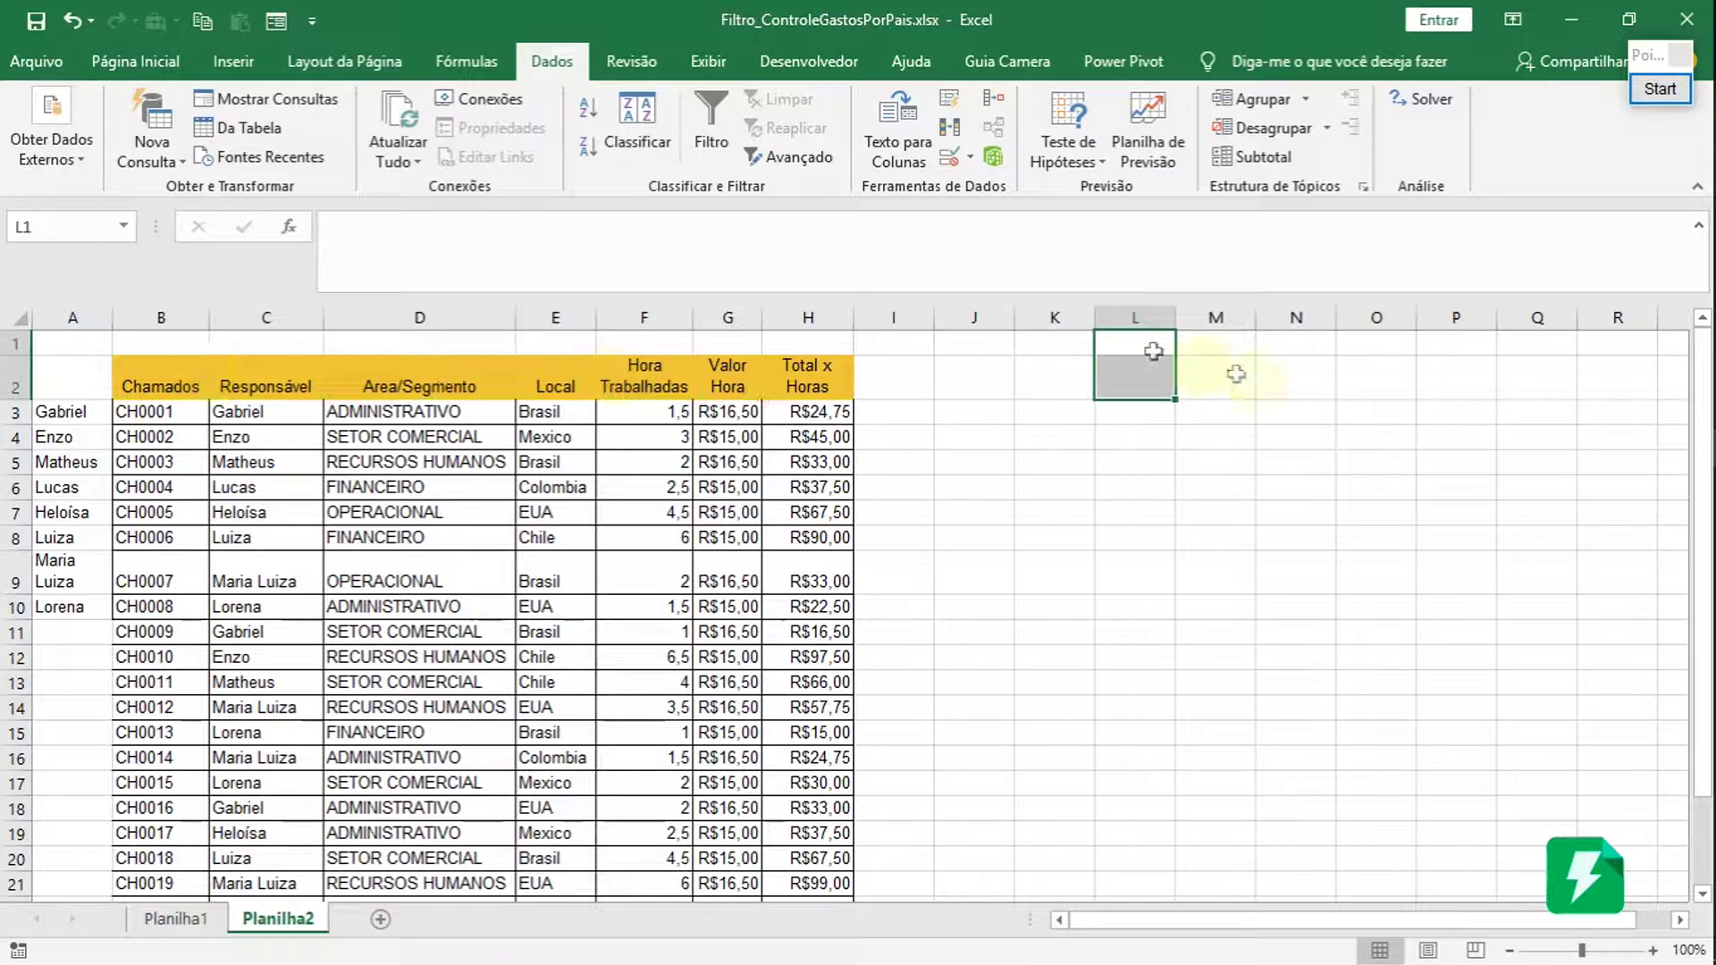
# - Insert two blank rows at row 1, above the calls table
pyautogui.click(9, 347)
pyautogui.rightClick(13, 347)
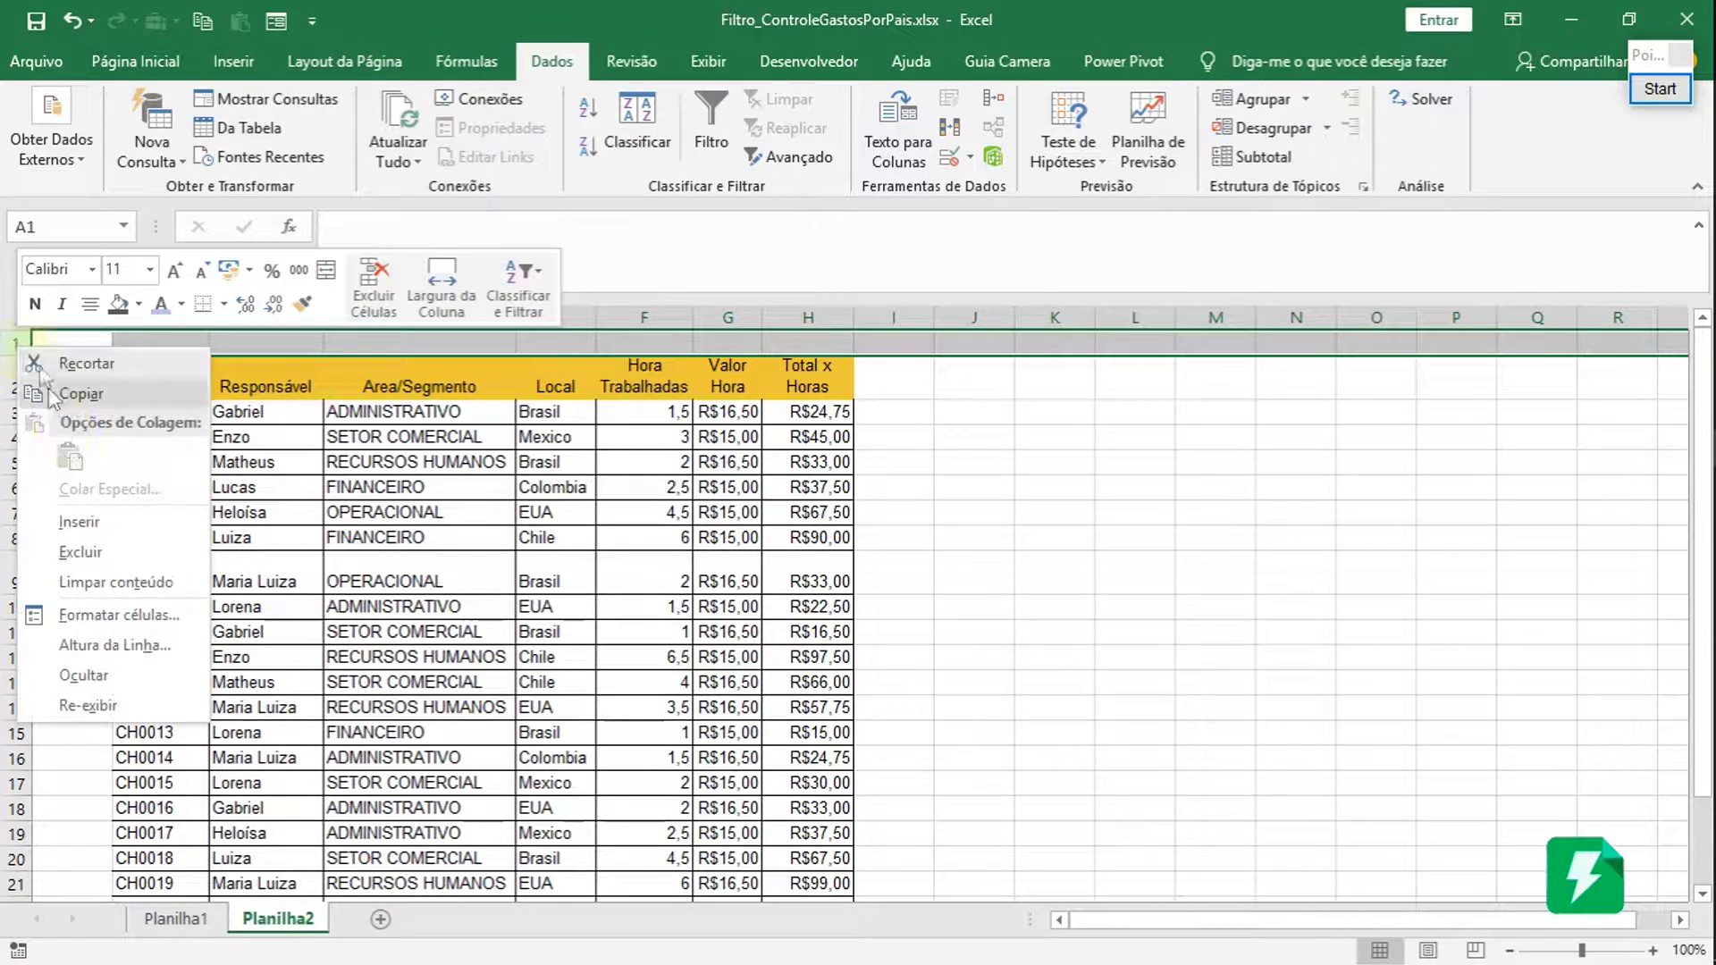
pyautogui.click(90, 520)
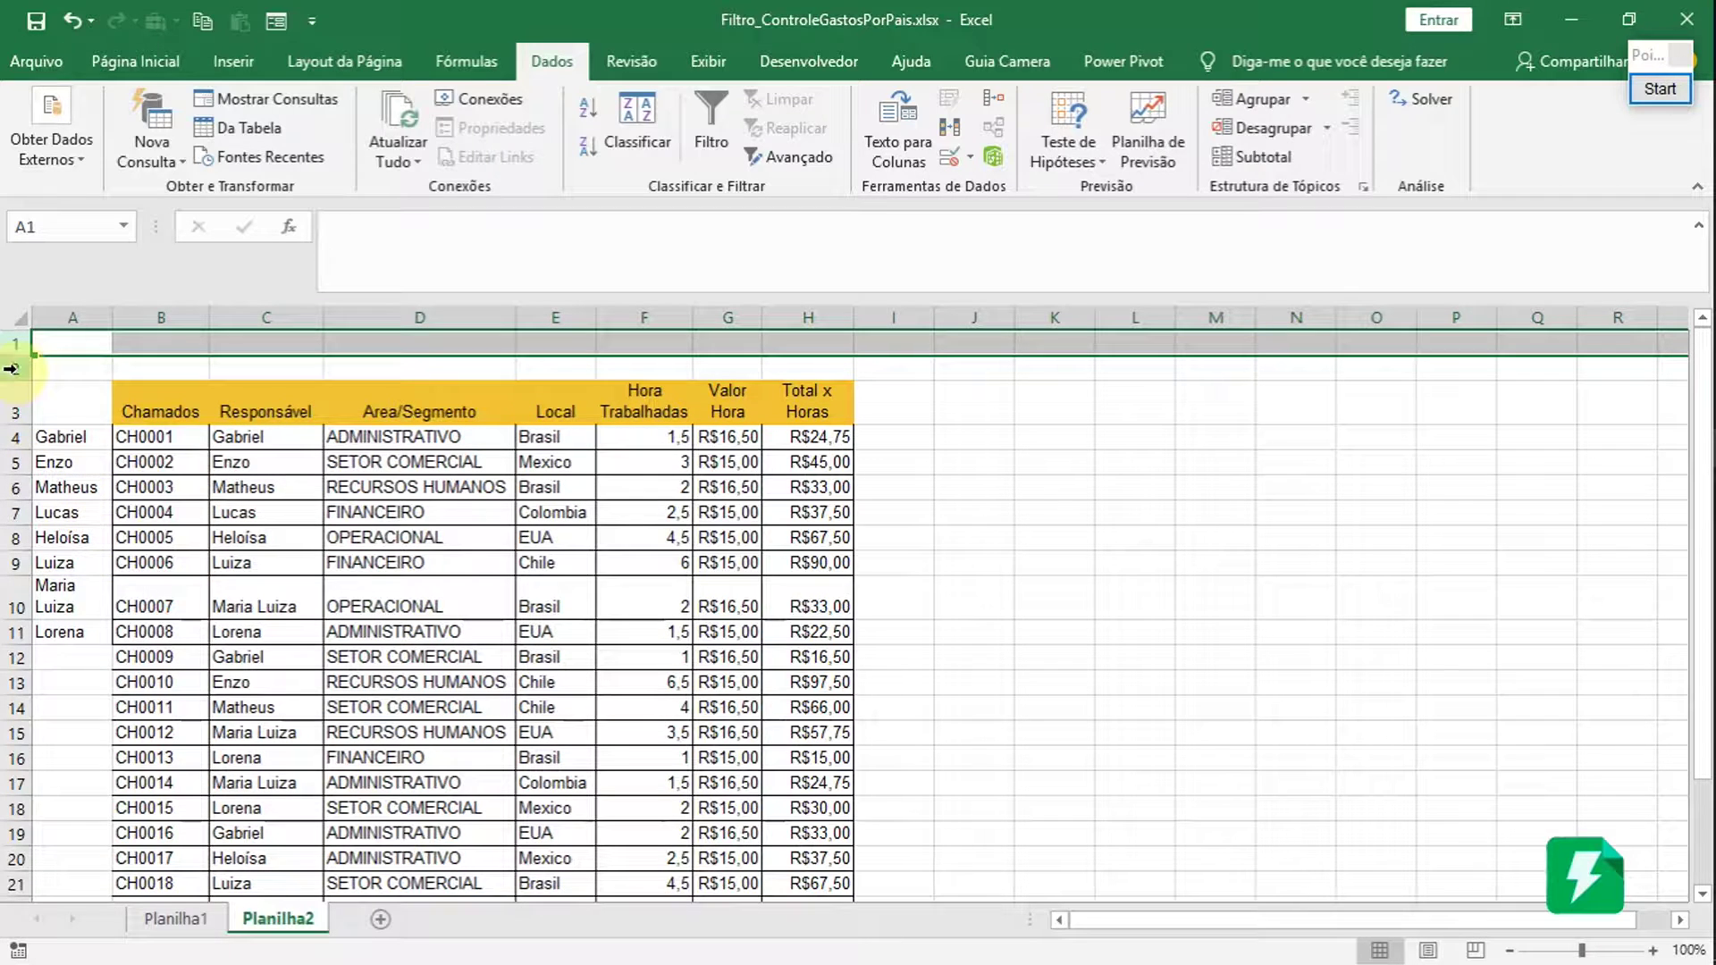
pyautogui.rightClick(9, 347)
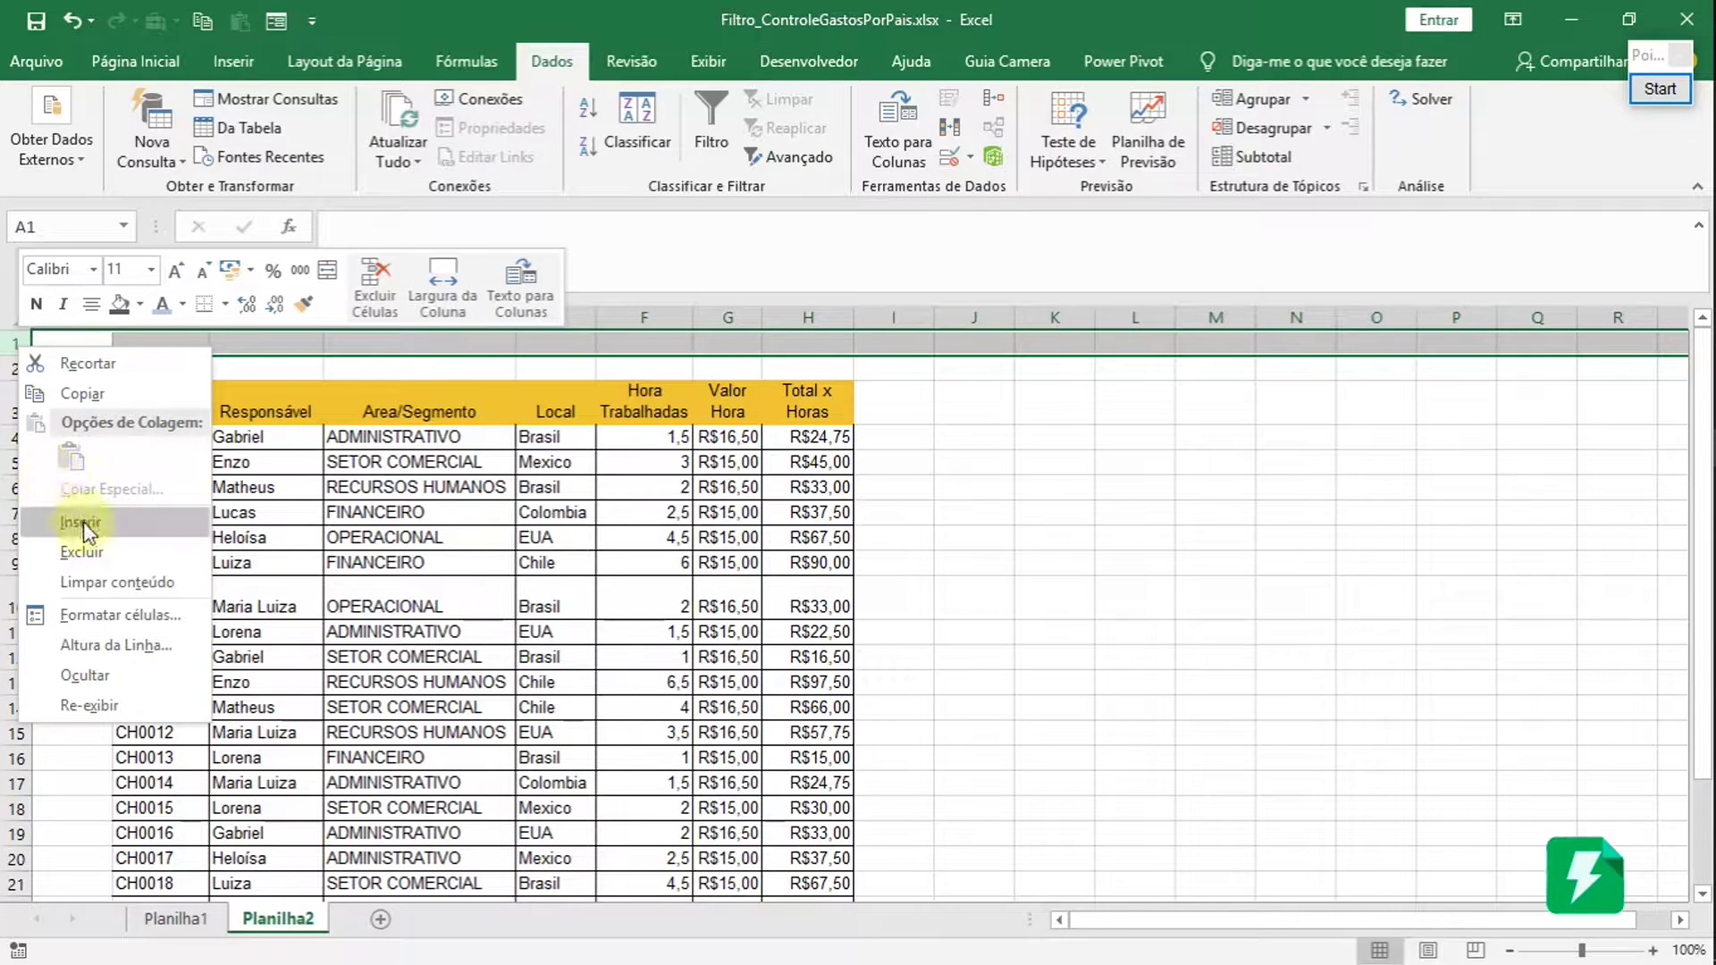
pyautogui.click(10, 345)
pyautogui.rightClick(11, 345)
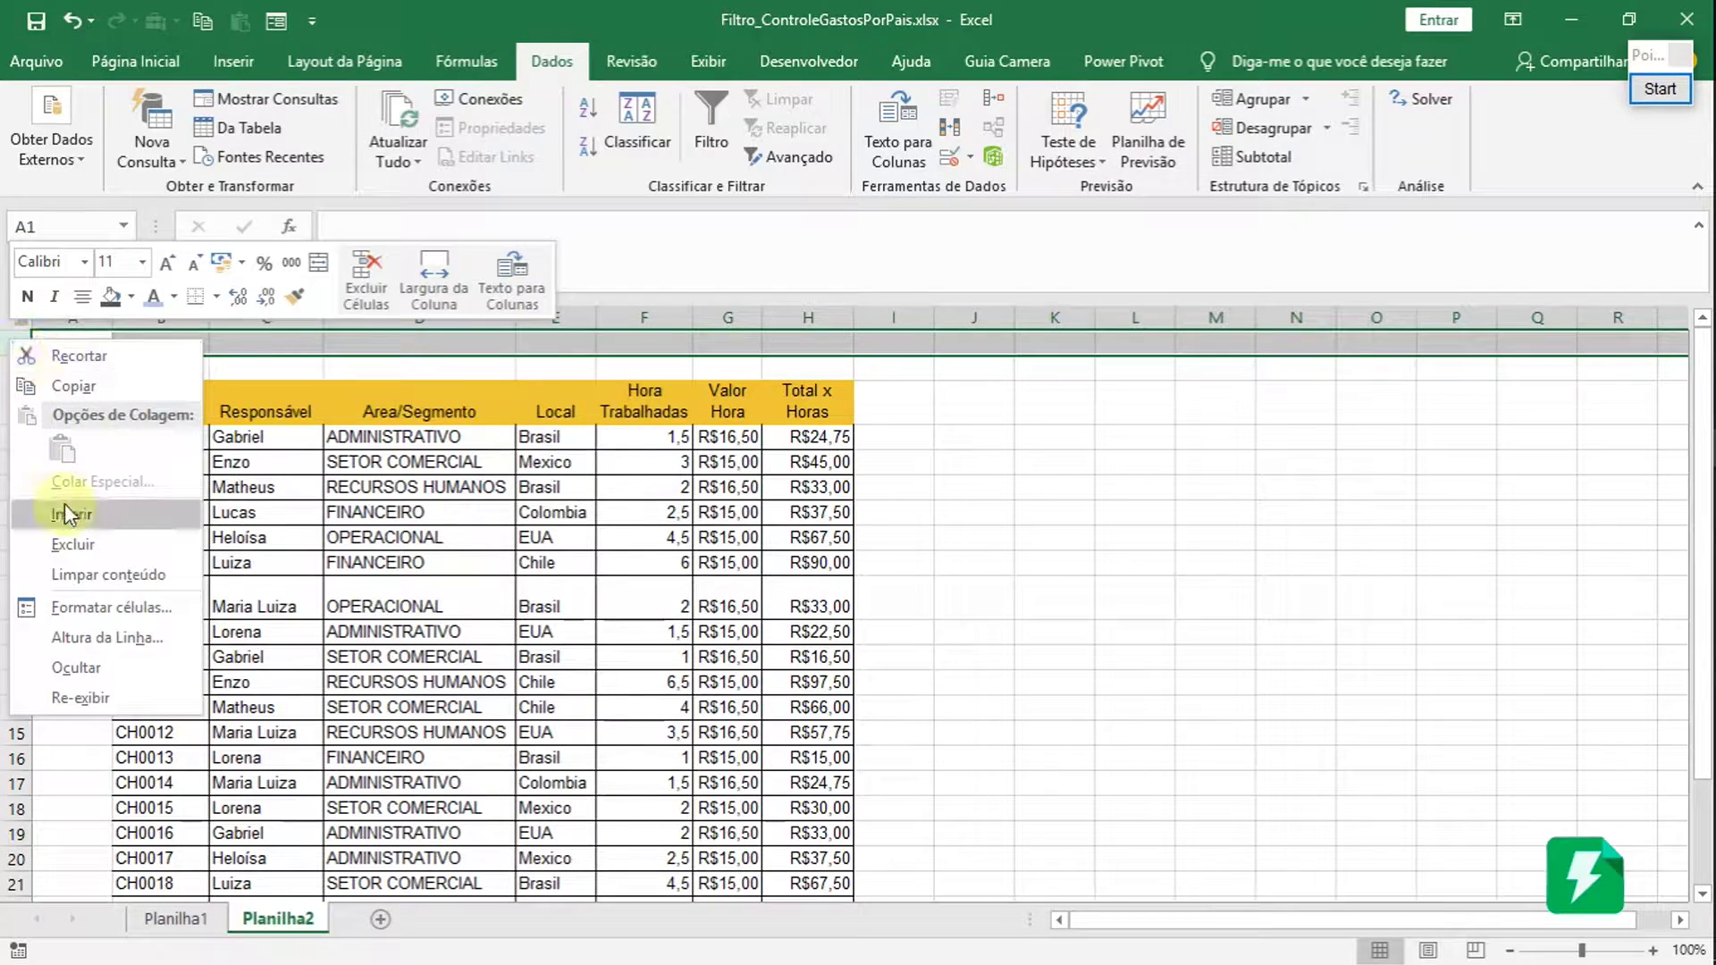
pyautogui.click(89, 523)
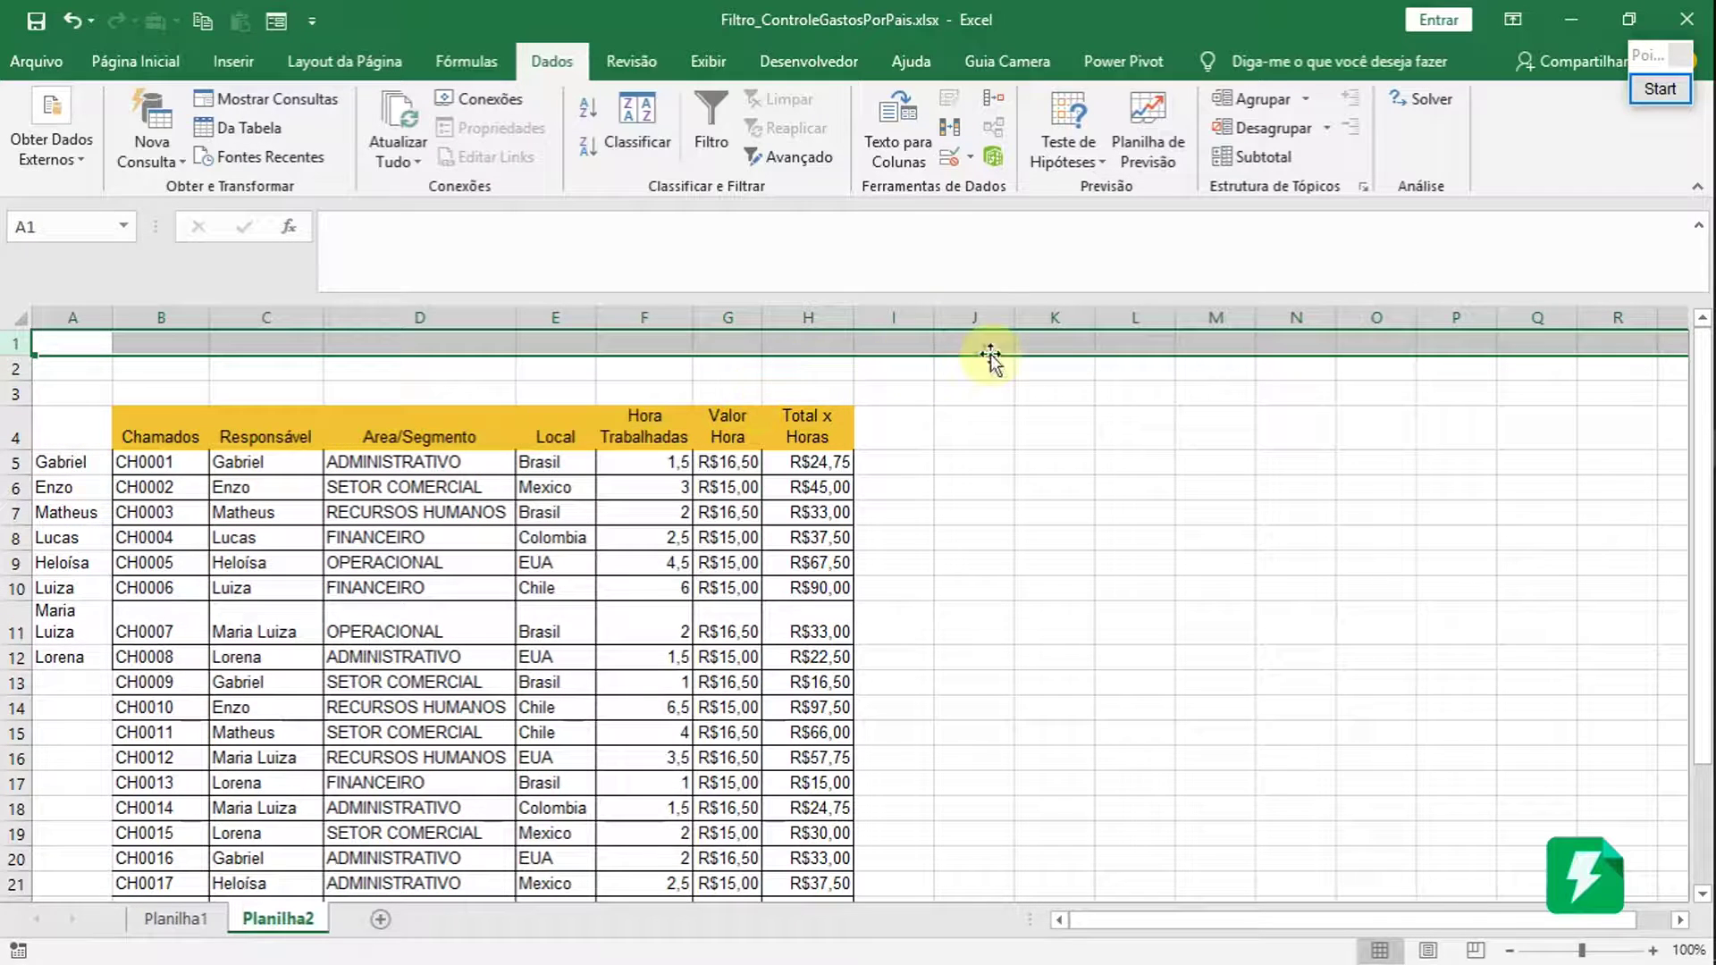
# - Enter the label "Segmentar por" in cell L1
pyautogui.click(1115, 344)
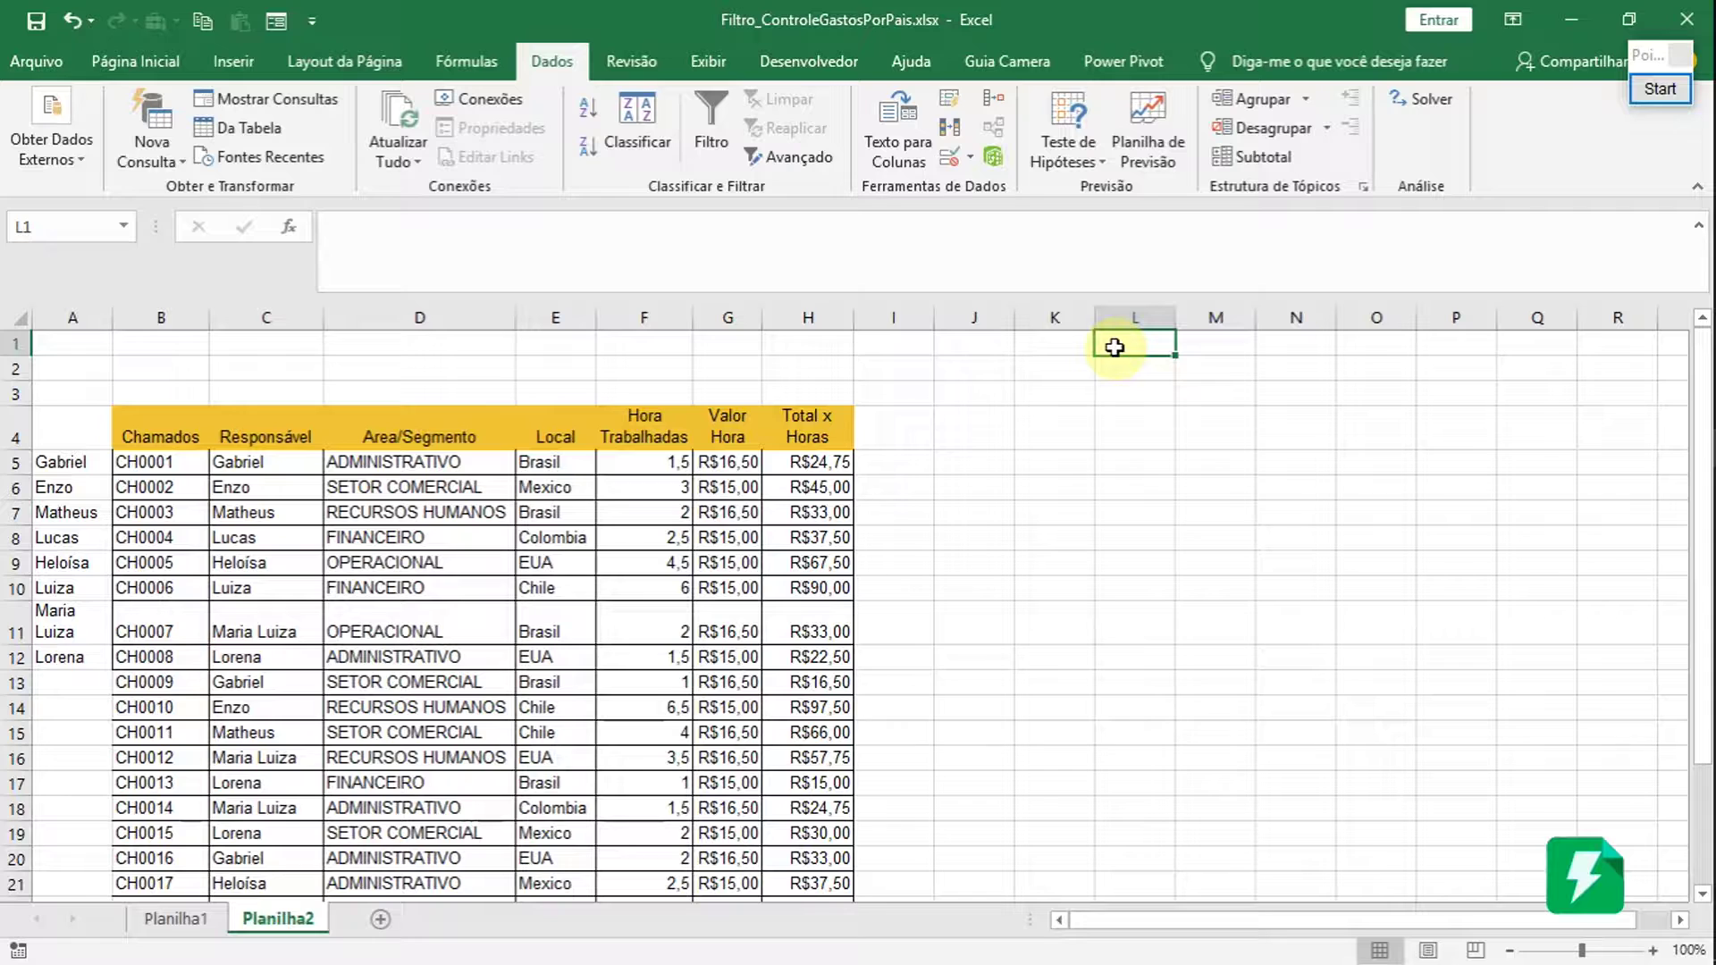
pyautogui.write('Se')
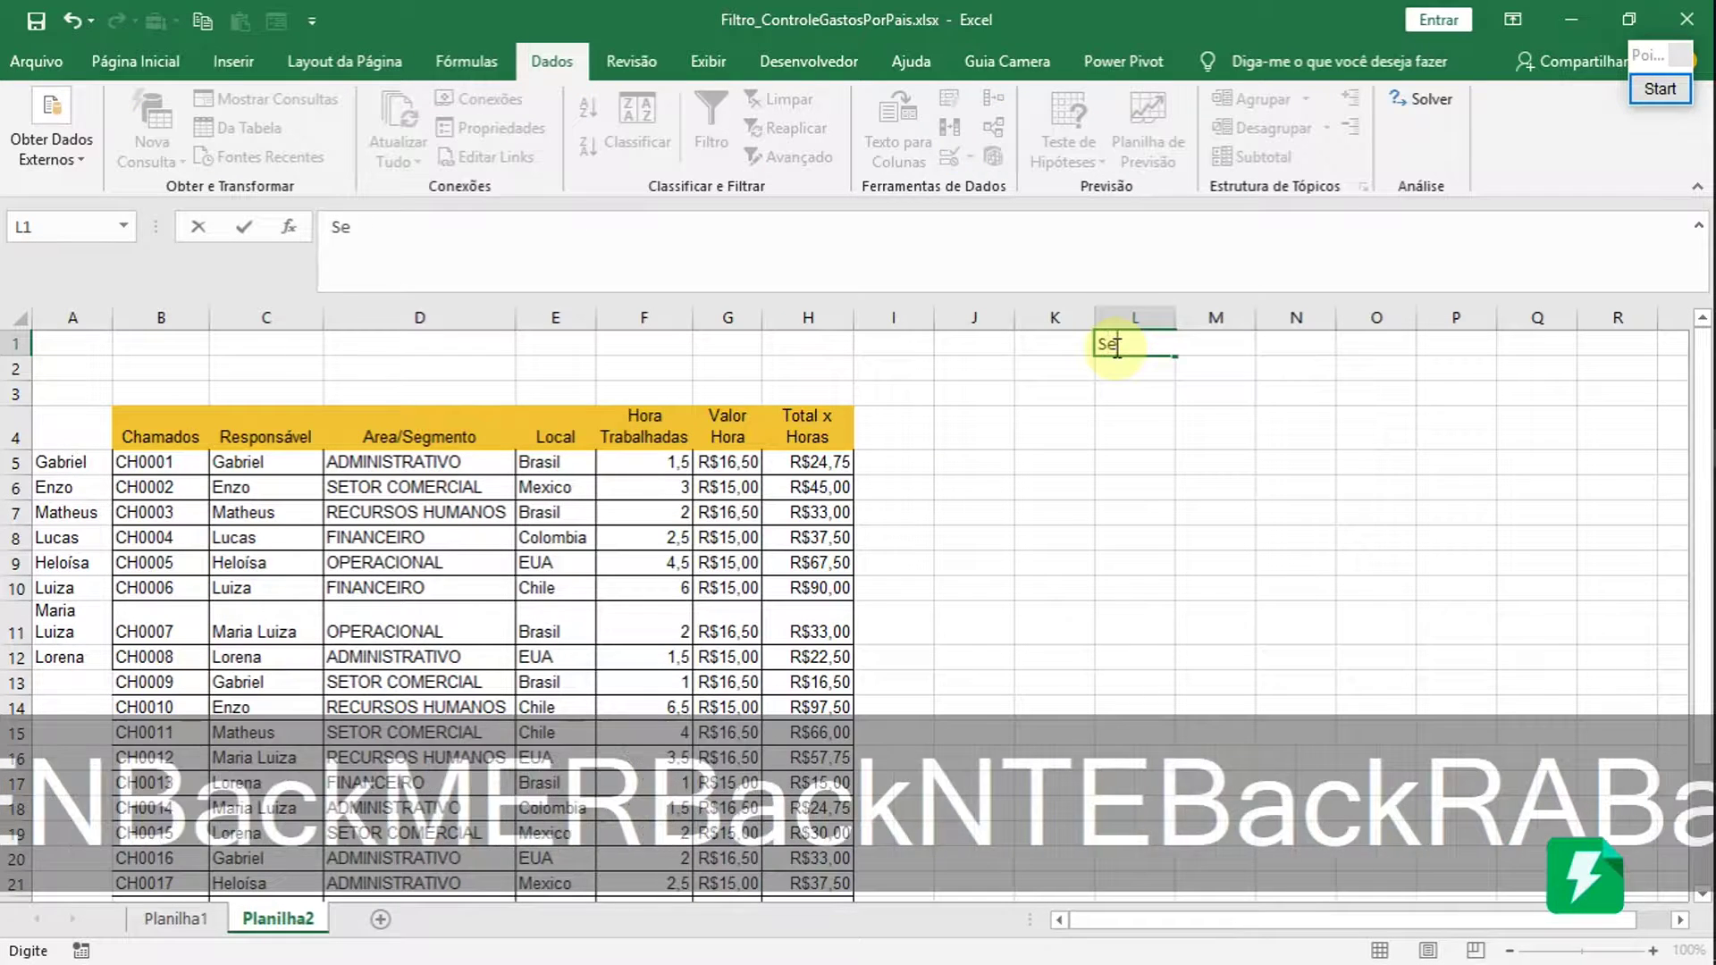
pyautogui.write('gmentar por')
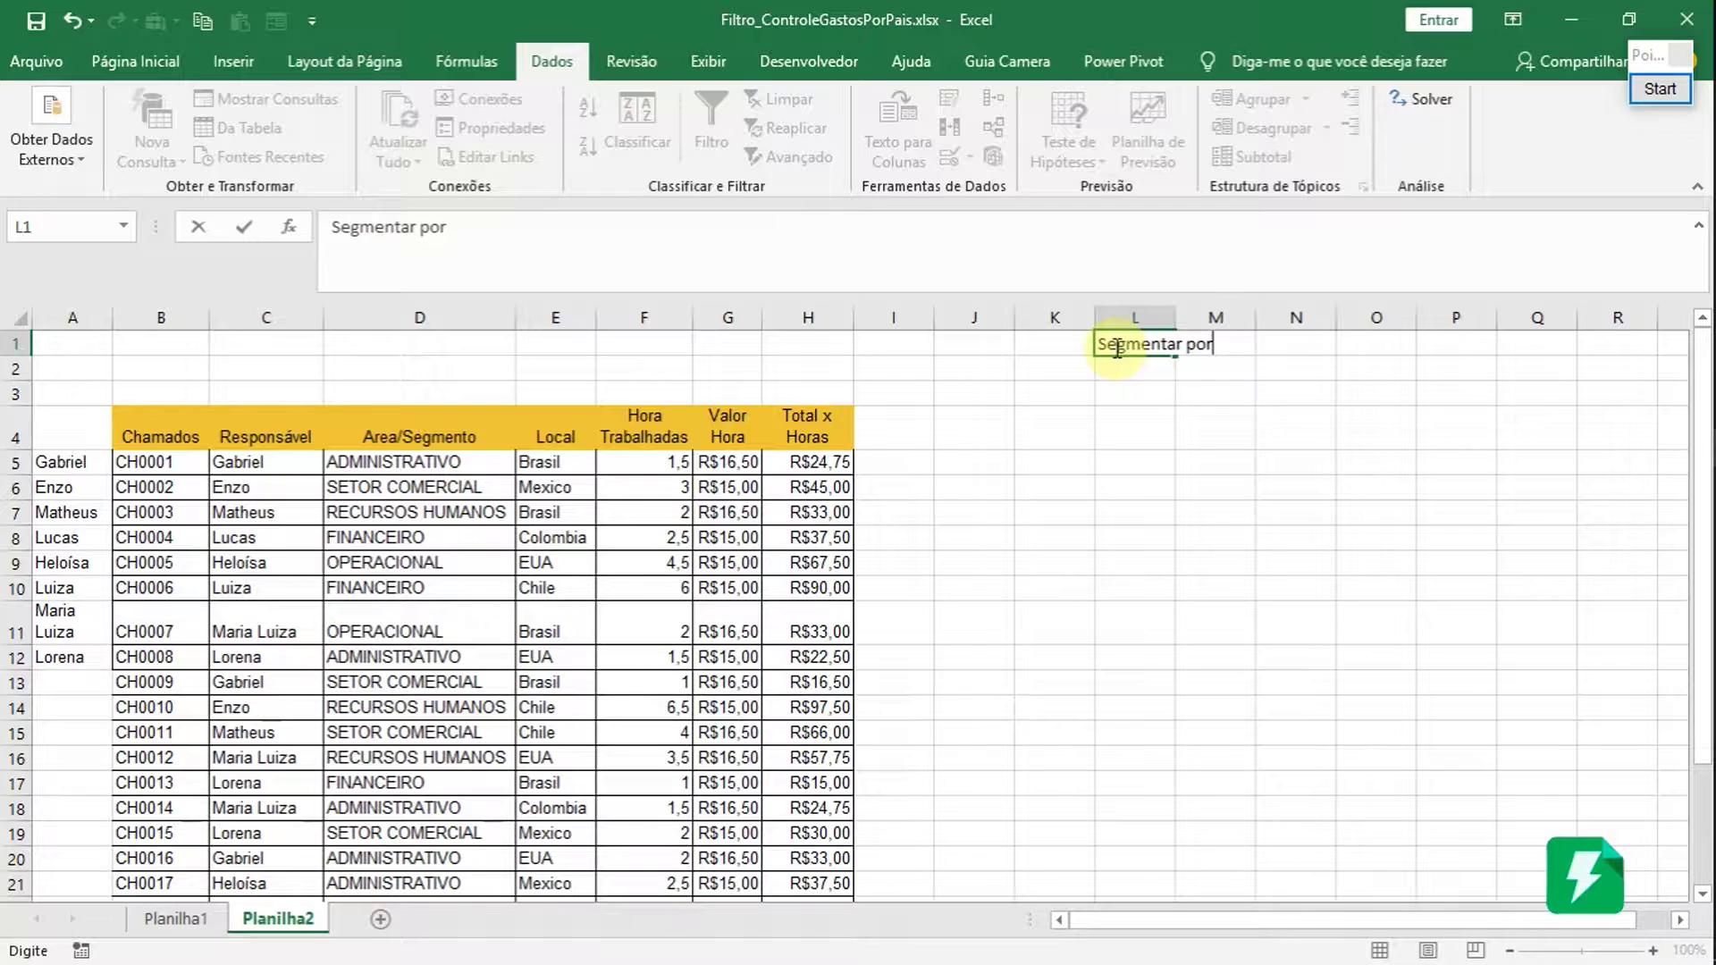
pyautogui.press('Return')
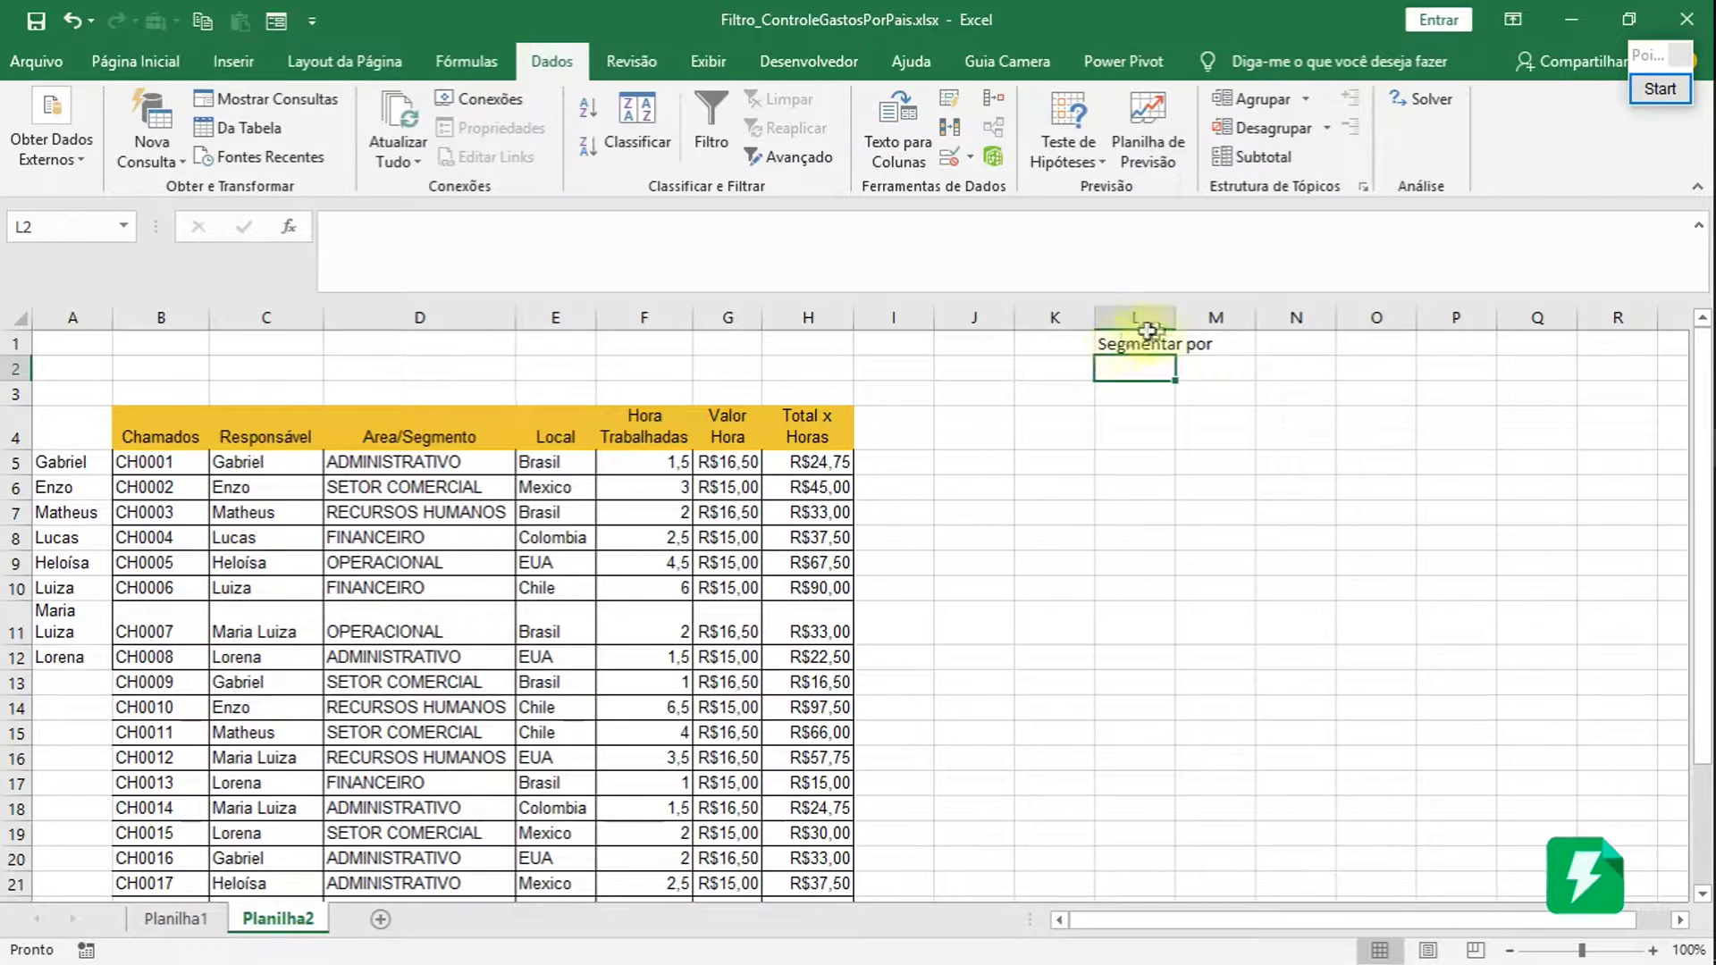
# - Wrap and centre the label in L1, widening column L so the word Segmentar fits on one line
pyautogui.click(713, 109)
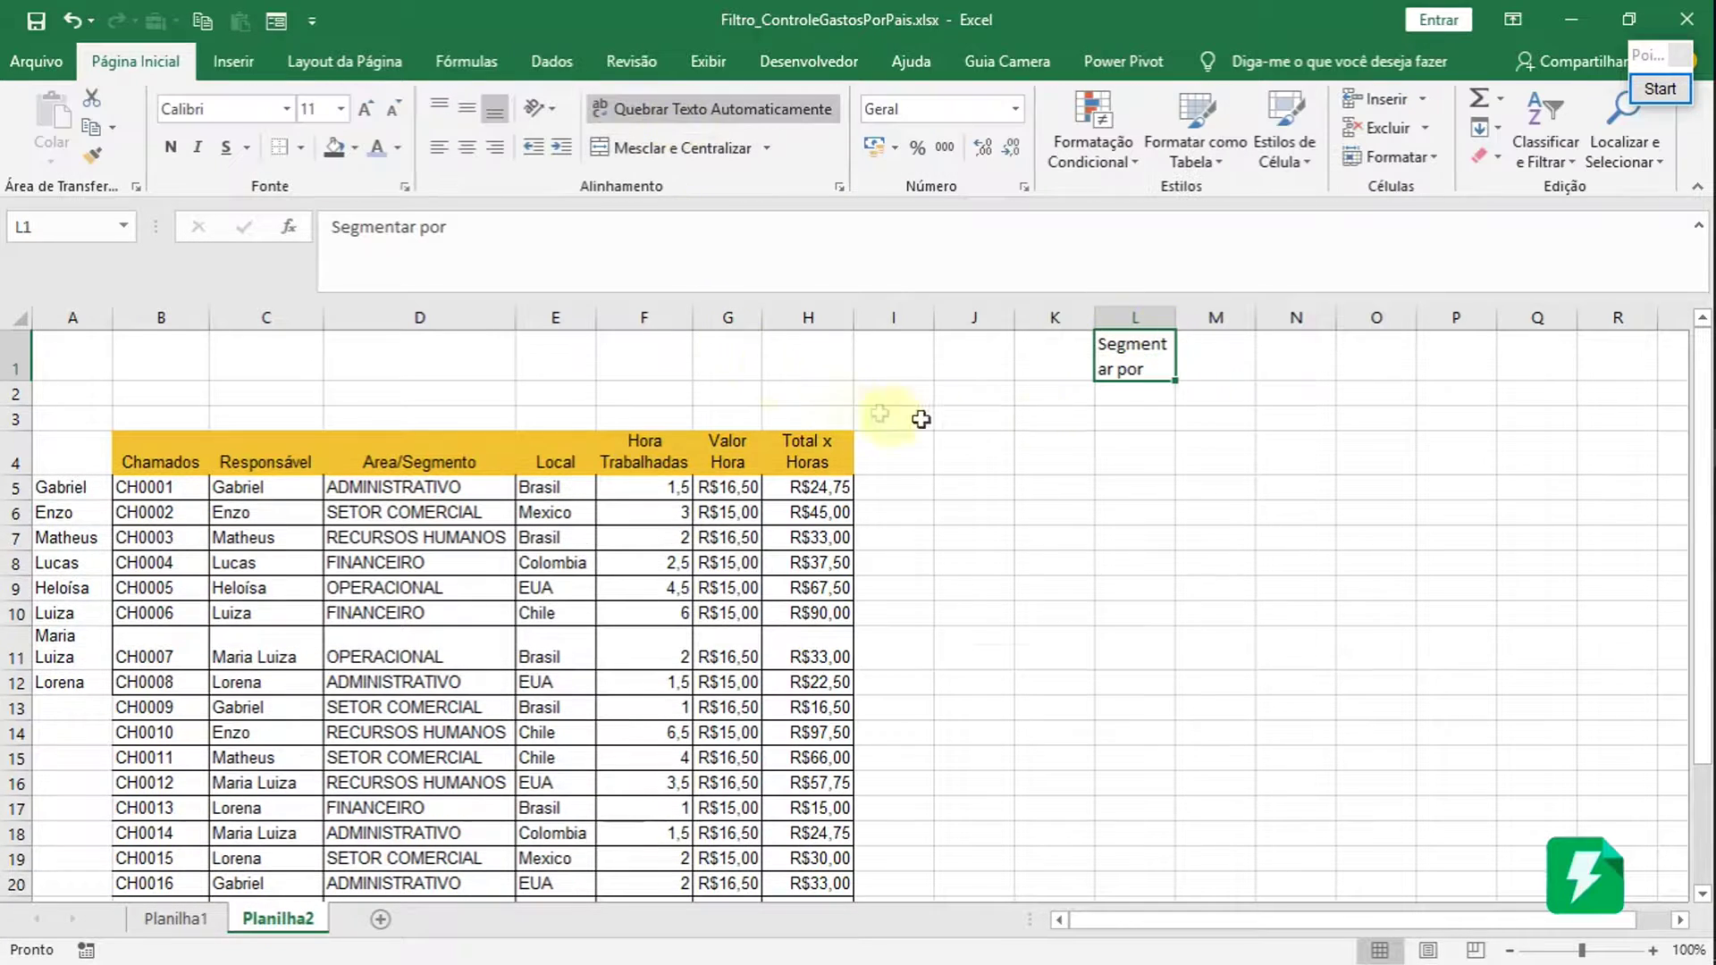
pyautogui.moveTo(1175, 318); pyautogui.dragTo(1083, 345)
pyautogui.click(1139, 372)
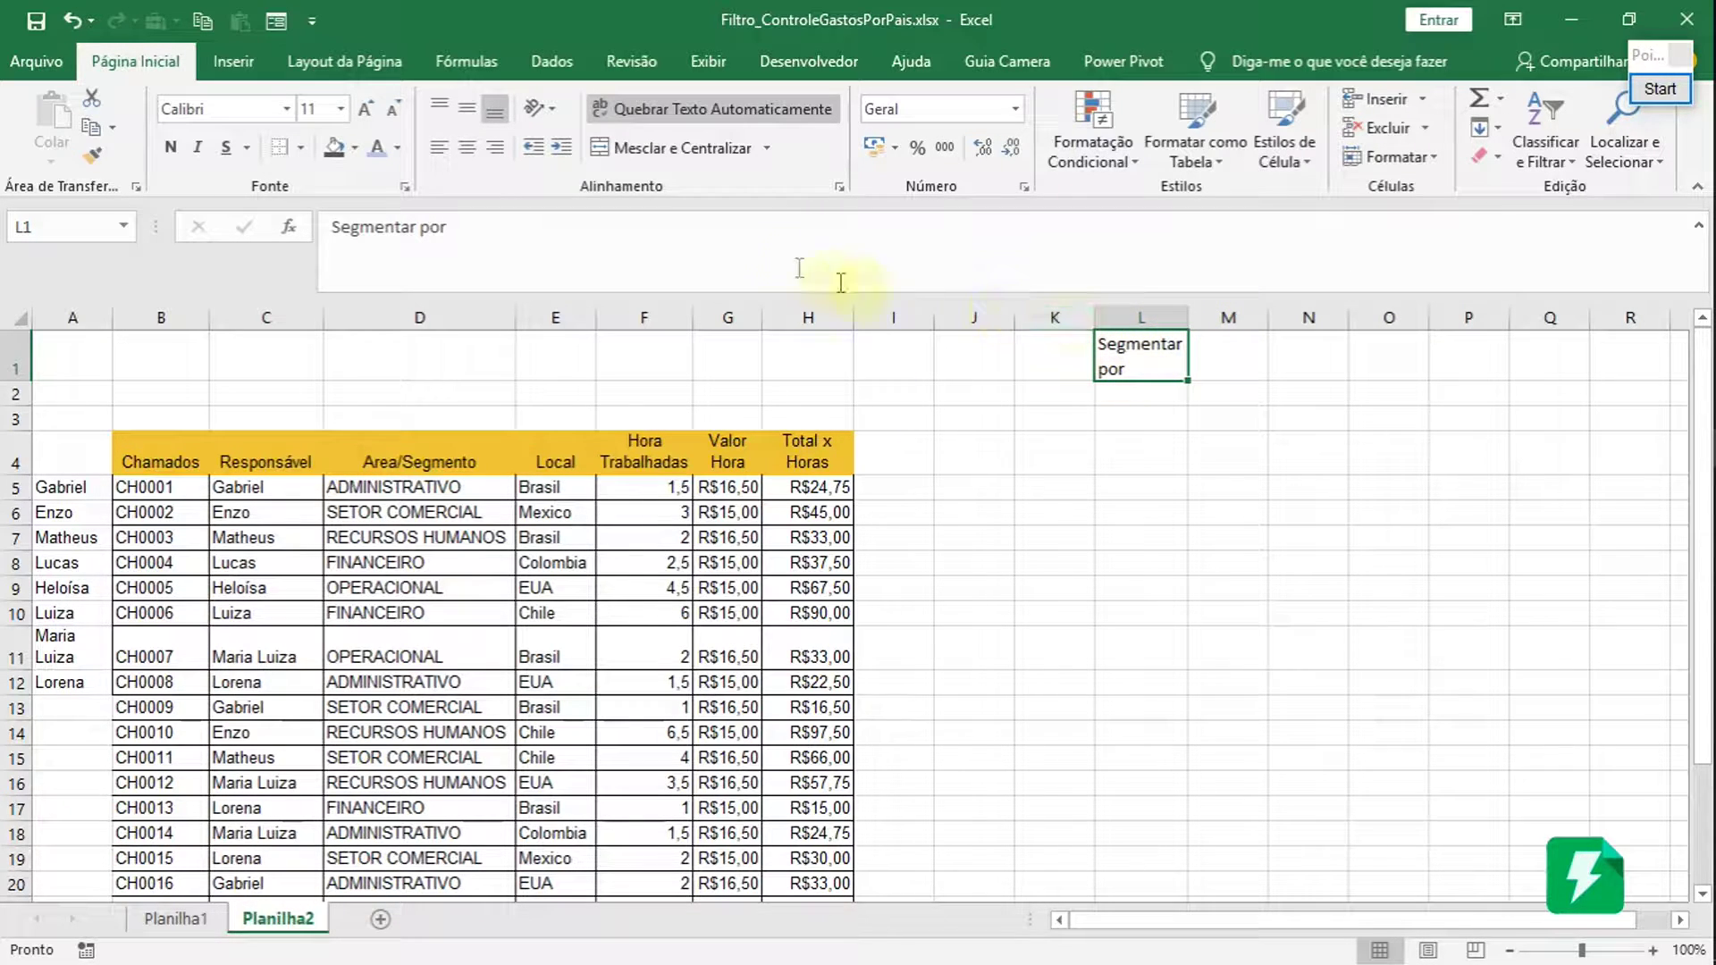
pyautogui.click(468, 150)
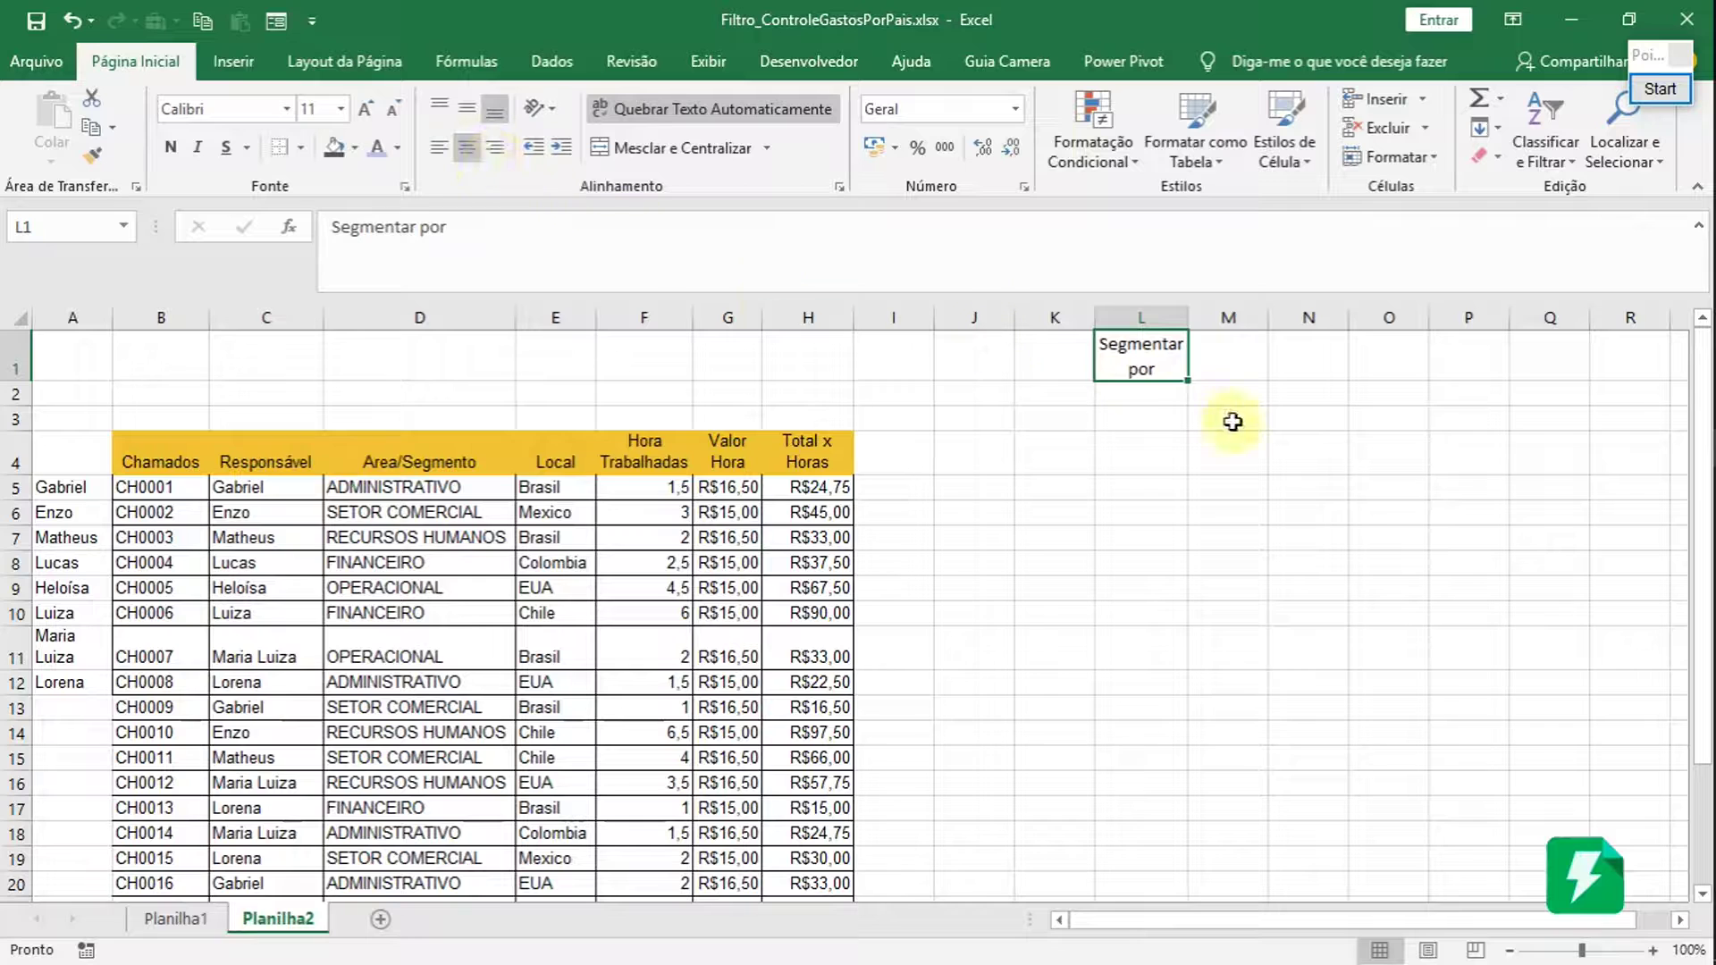
pyautogui.click(1140, 394)
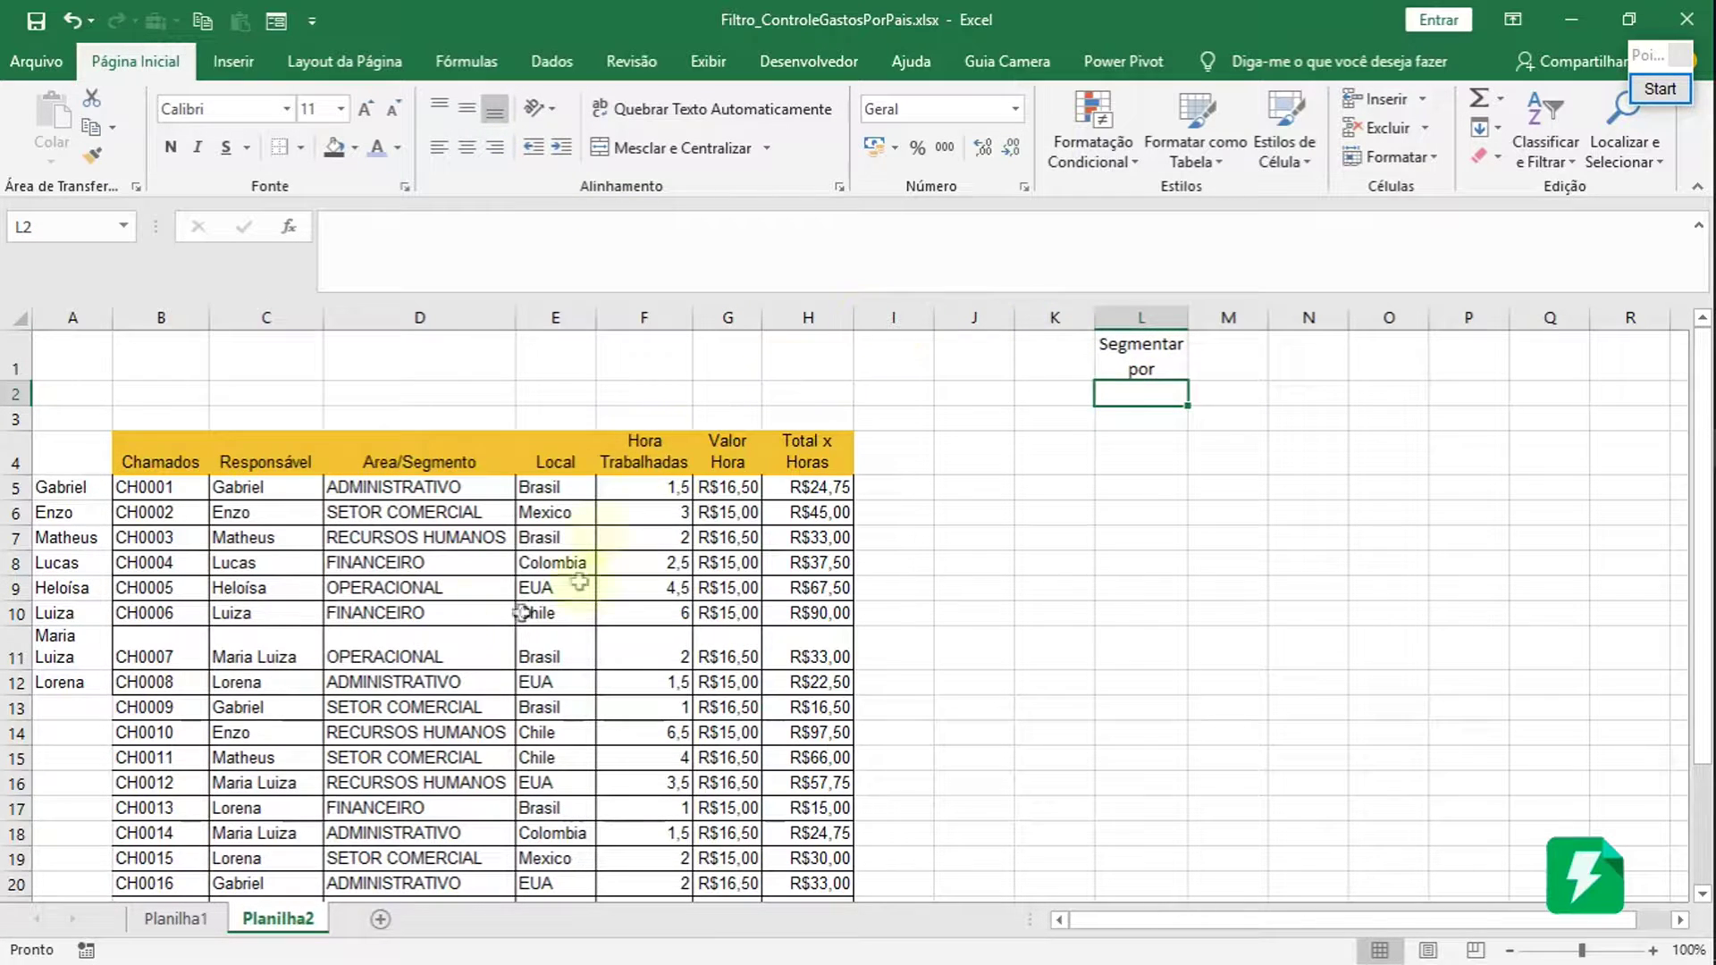
pyautogui.click(60, 494)
pyautogui.moveTo(60, 494); pyautogui.dragTo(54, 702)
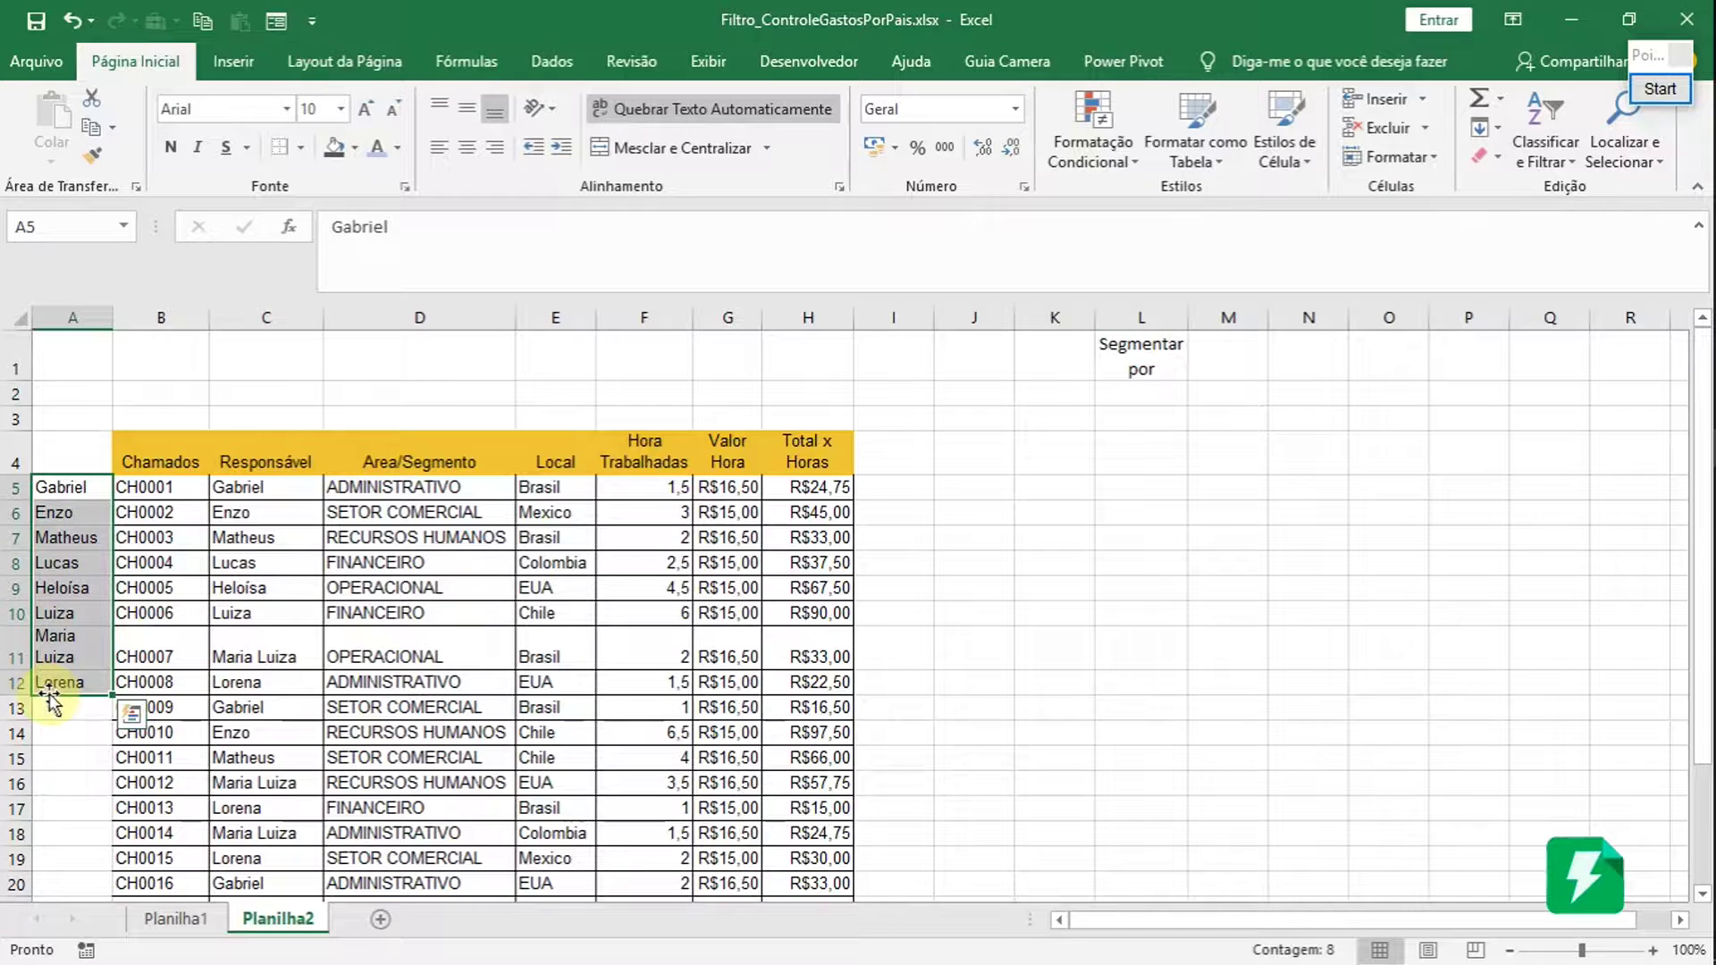
pyautogui.moveTo(46, 482); pyautogui.dragTo(57, 681)
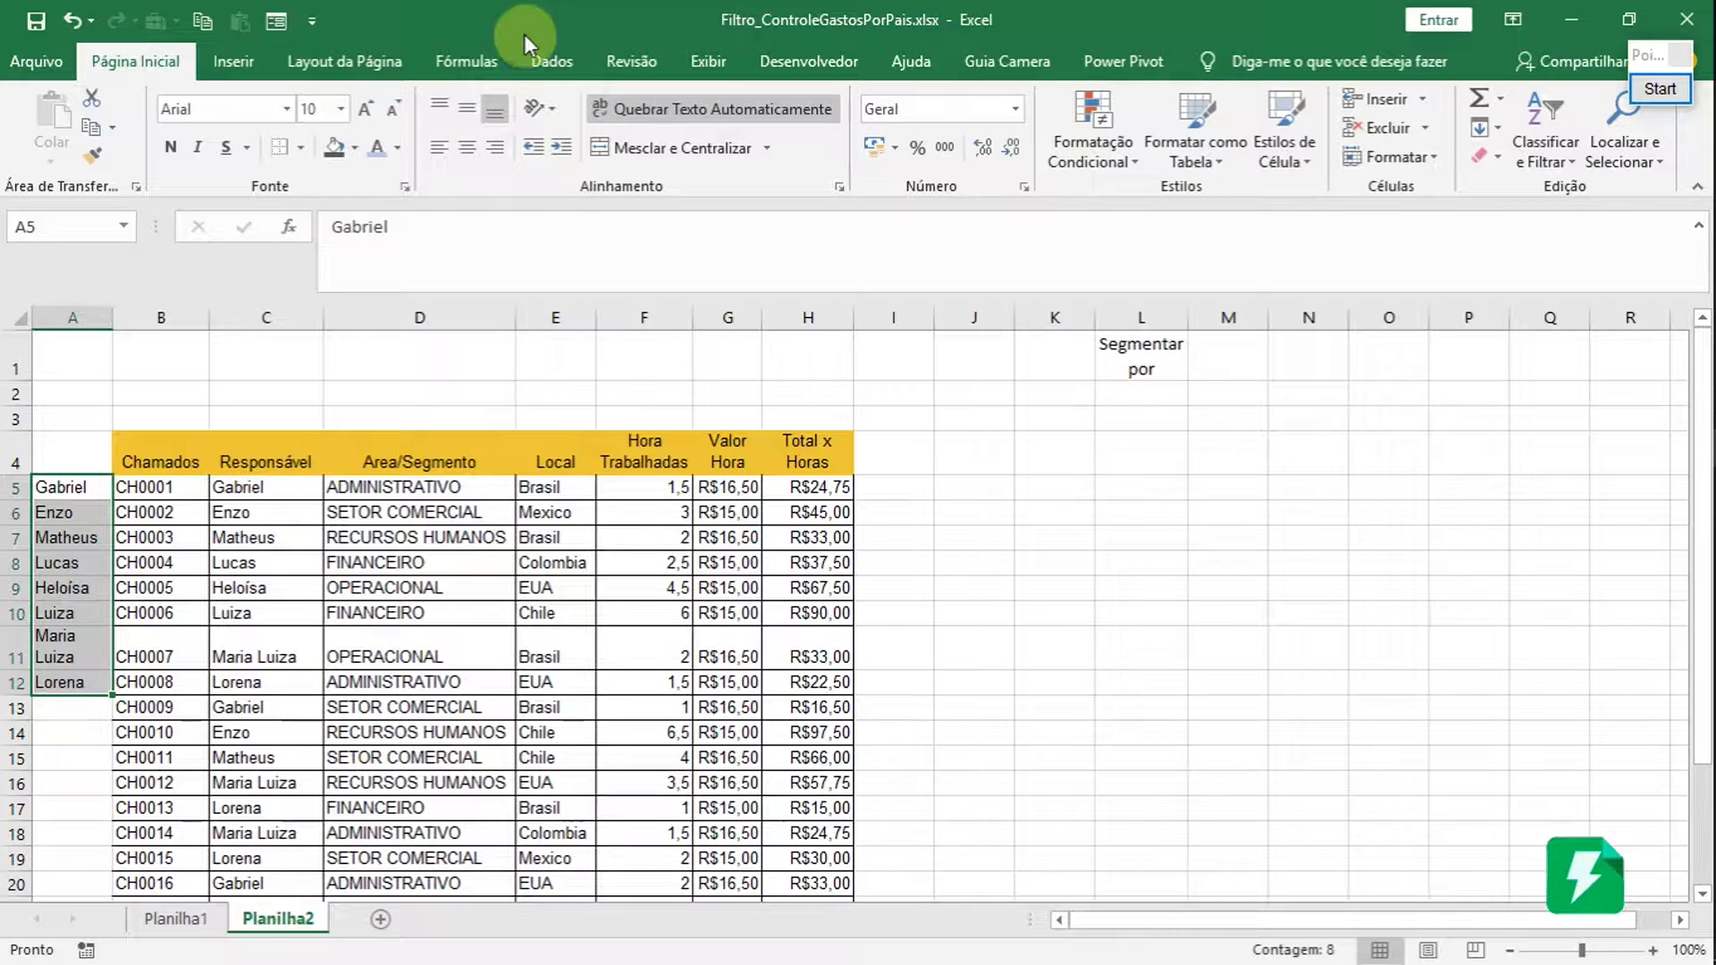
pyautogui.click(569, 71)
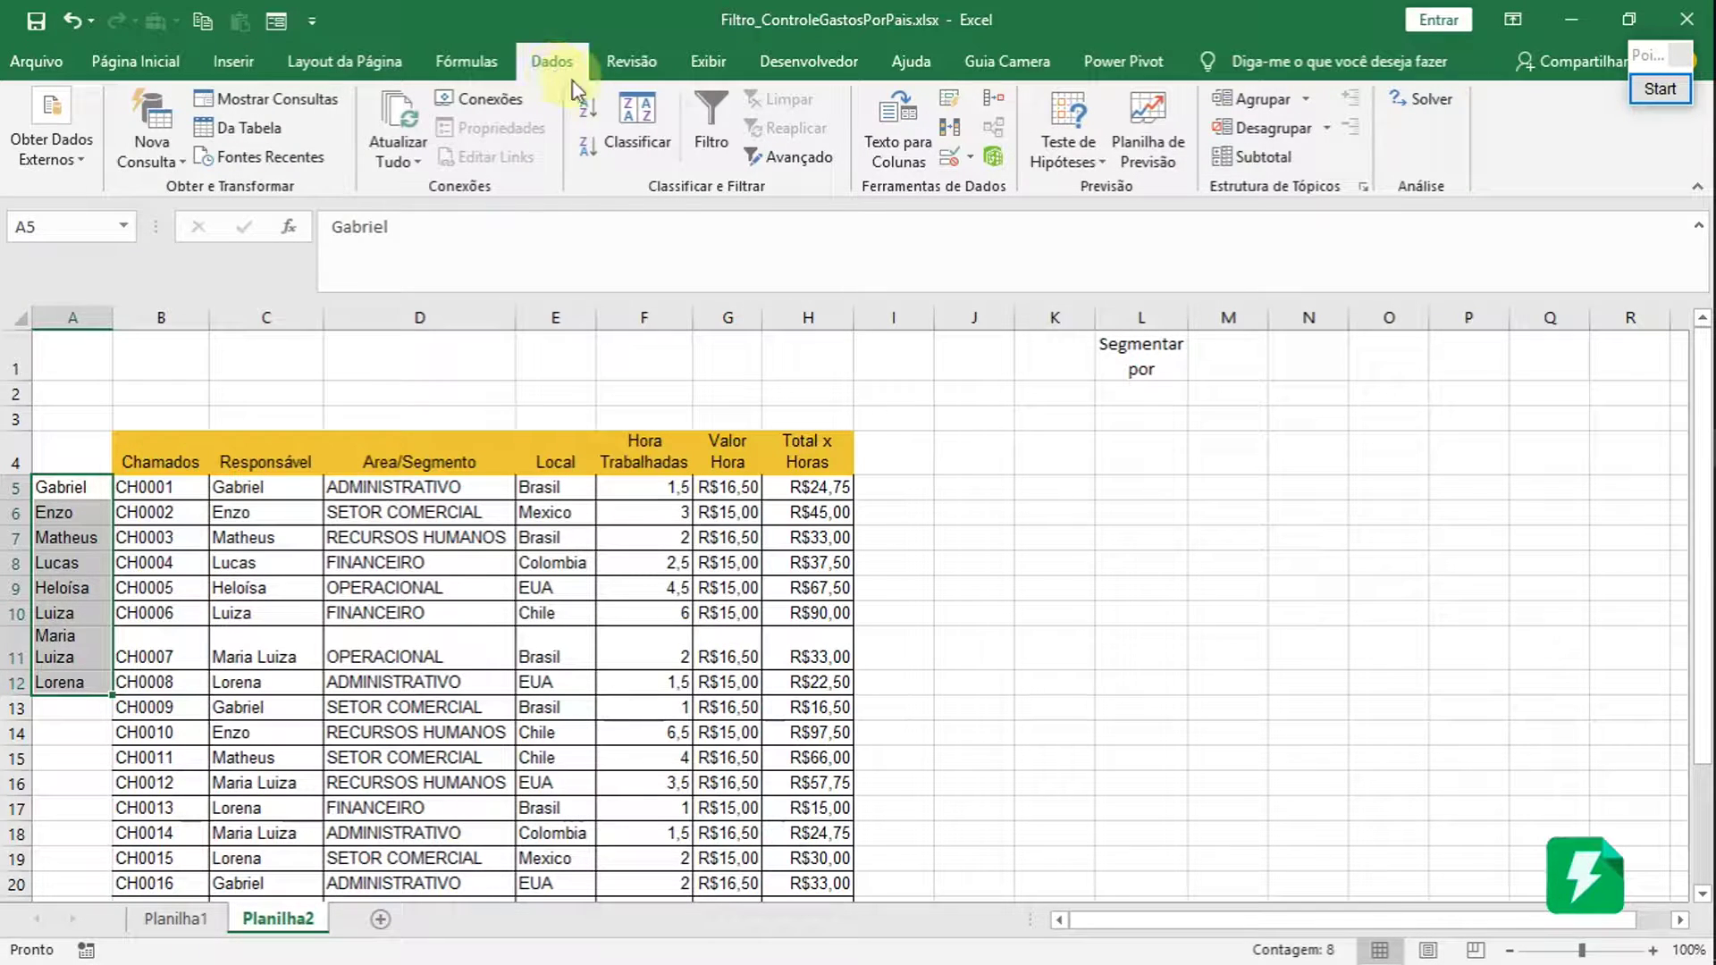
pyautogui.click(950, 158)
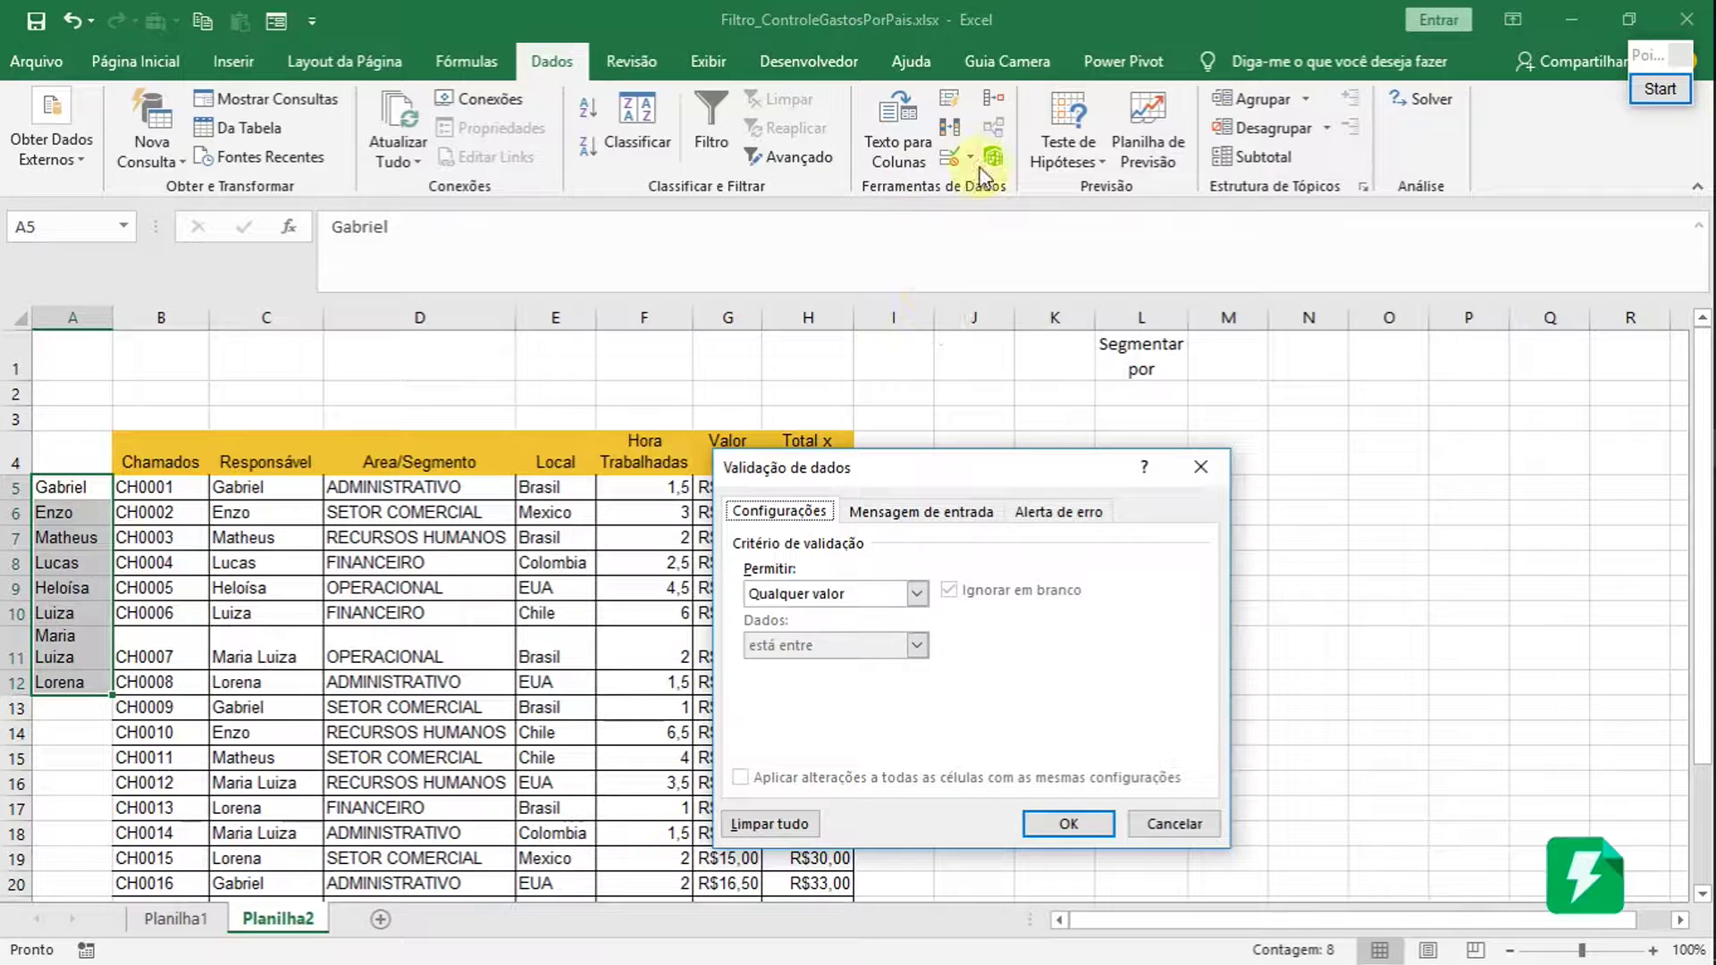
pyautogui.click(1199, 466)
# - Set up data validation in L2 as an in-cell drop-down list sourced from the names in $A$5:$A$12
pyautogui.click(1137, 417)
pyautogui.click(1112, 394)
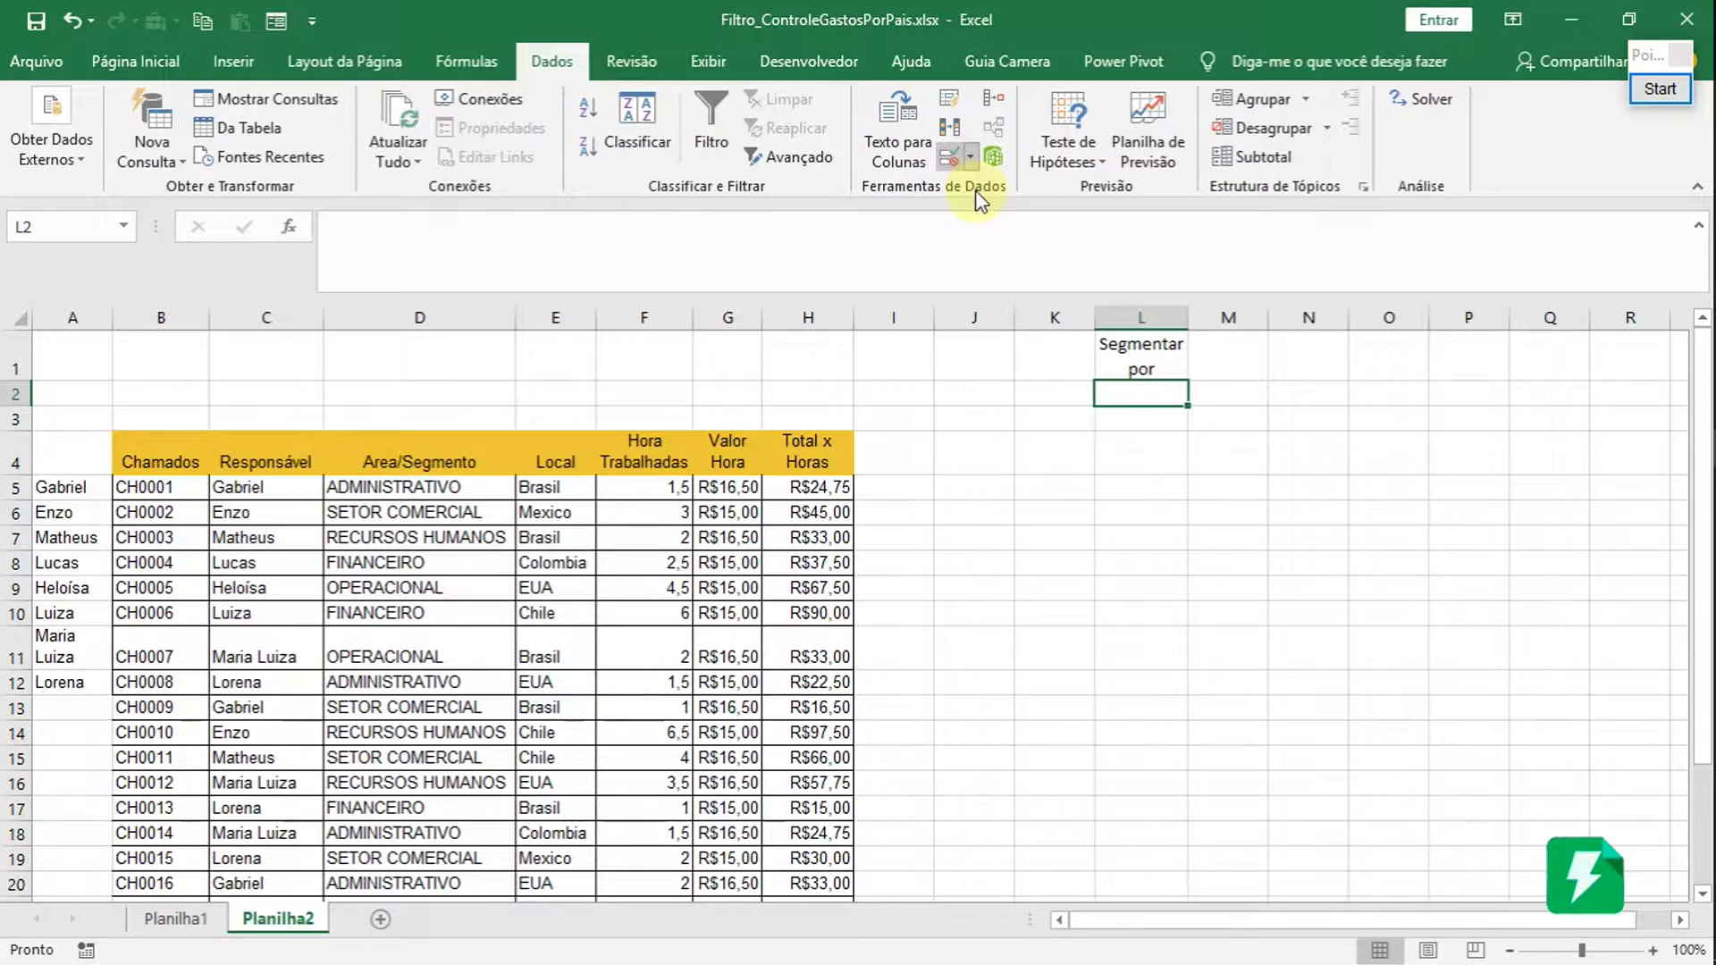
pyautogui.click(969, 158)
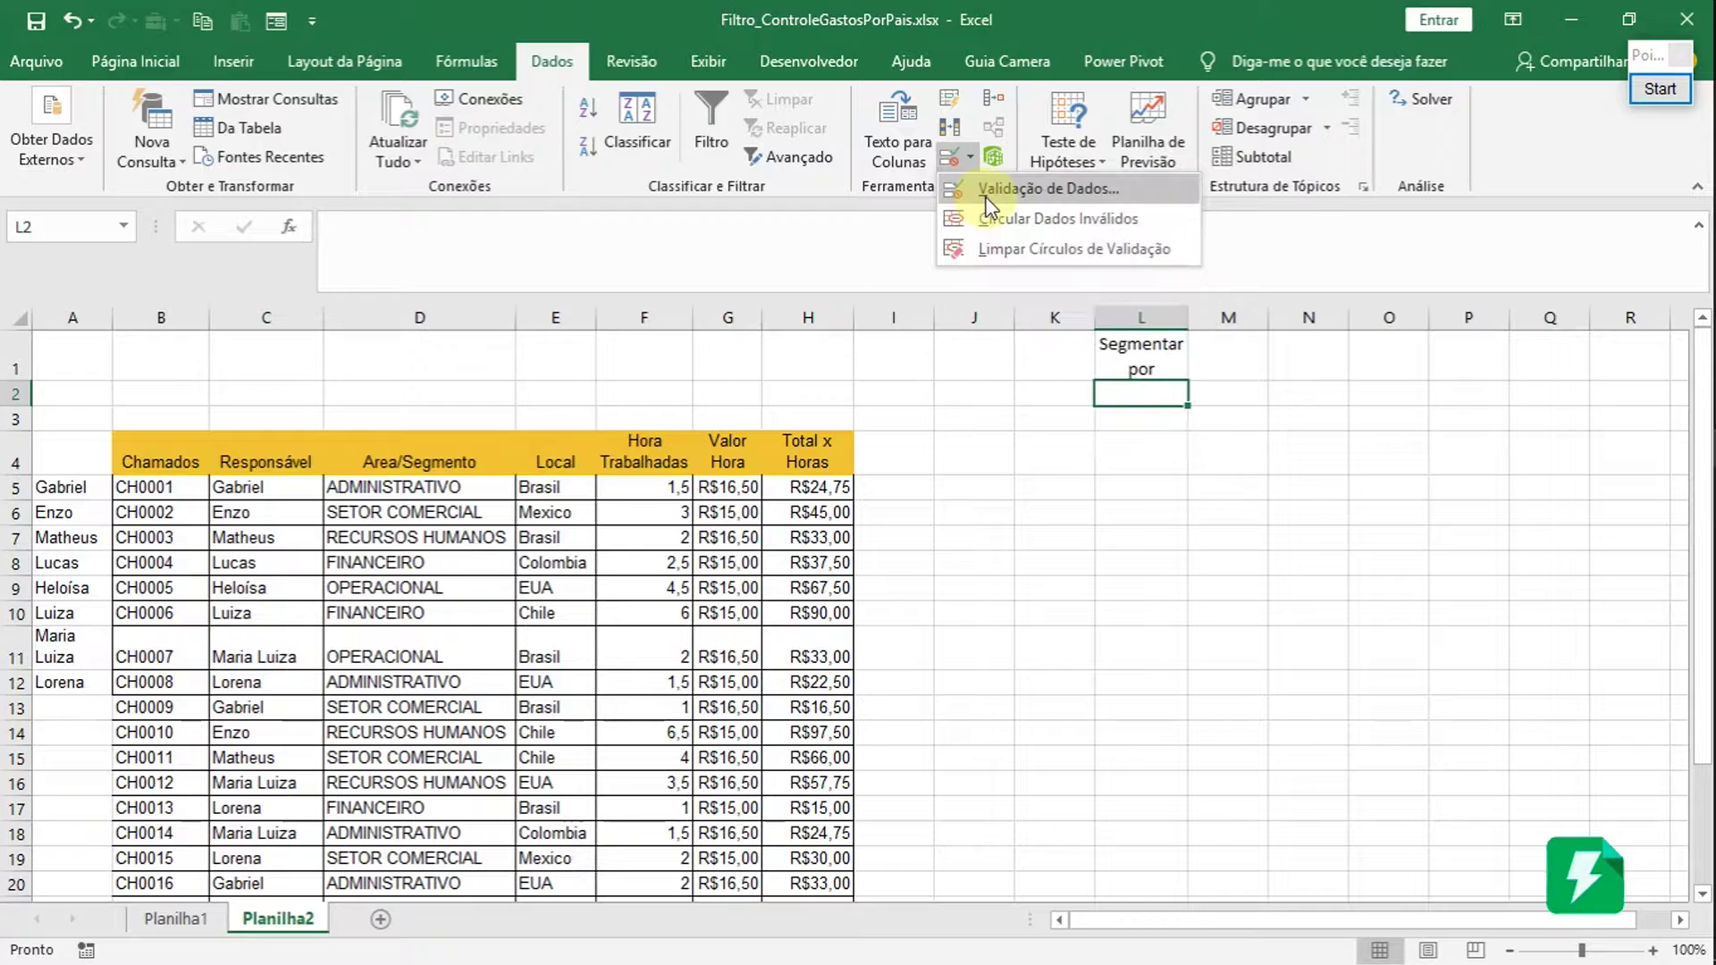
pyautogui.click(986, 191)
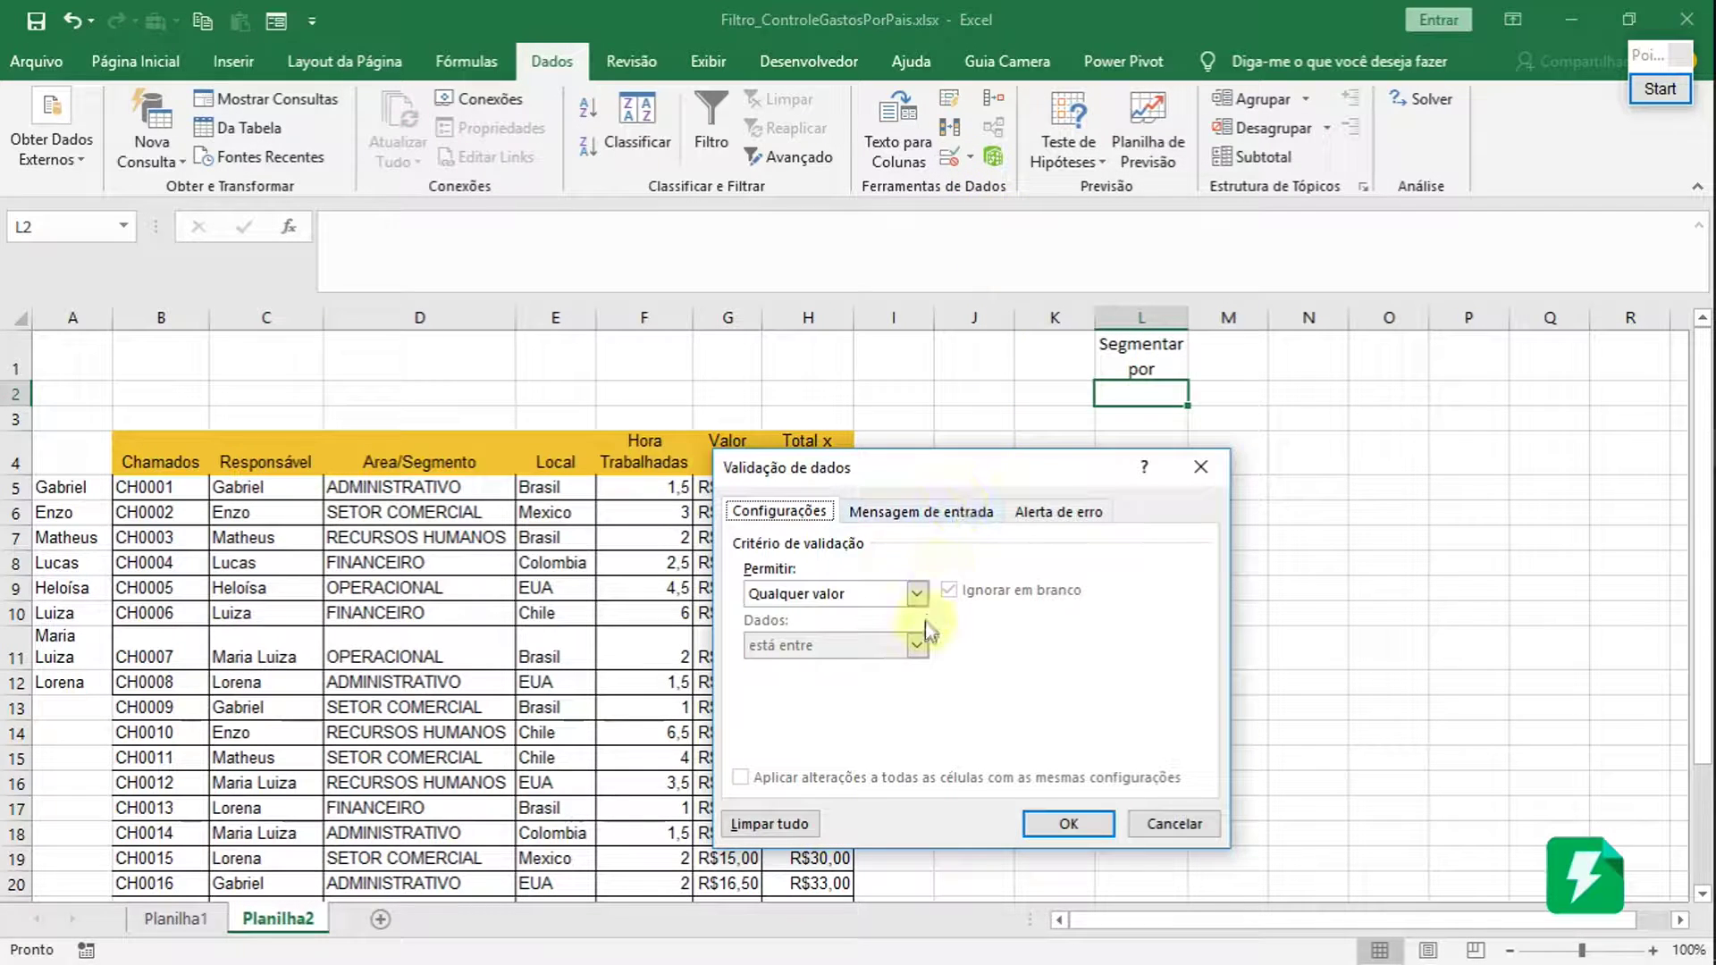
pyautogui.click(916, 593)
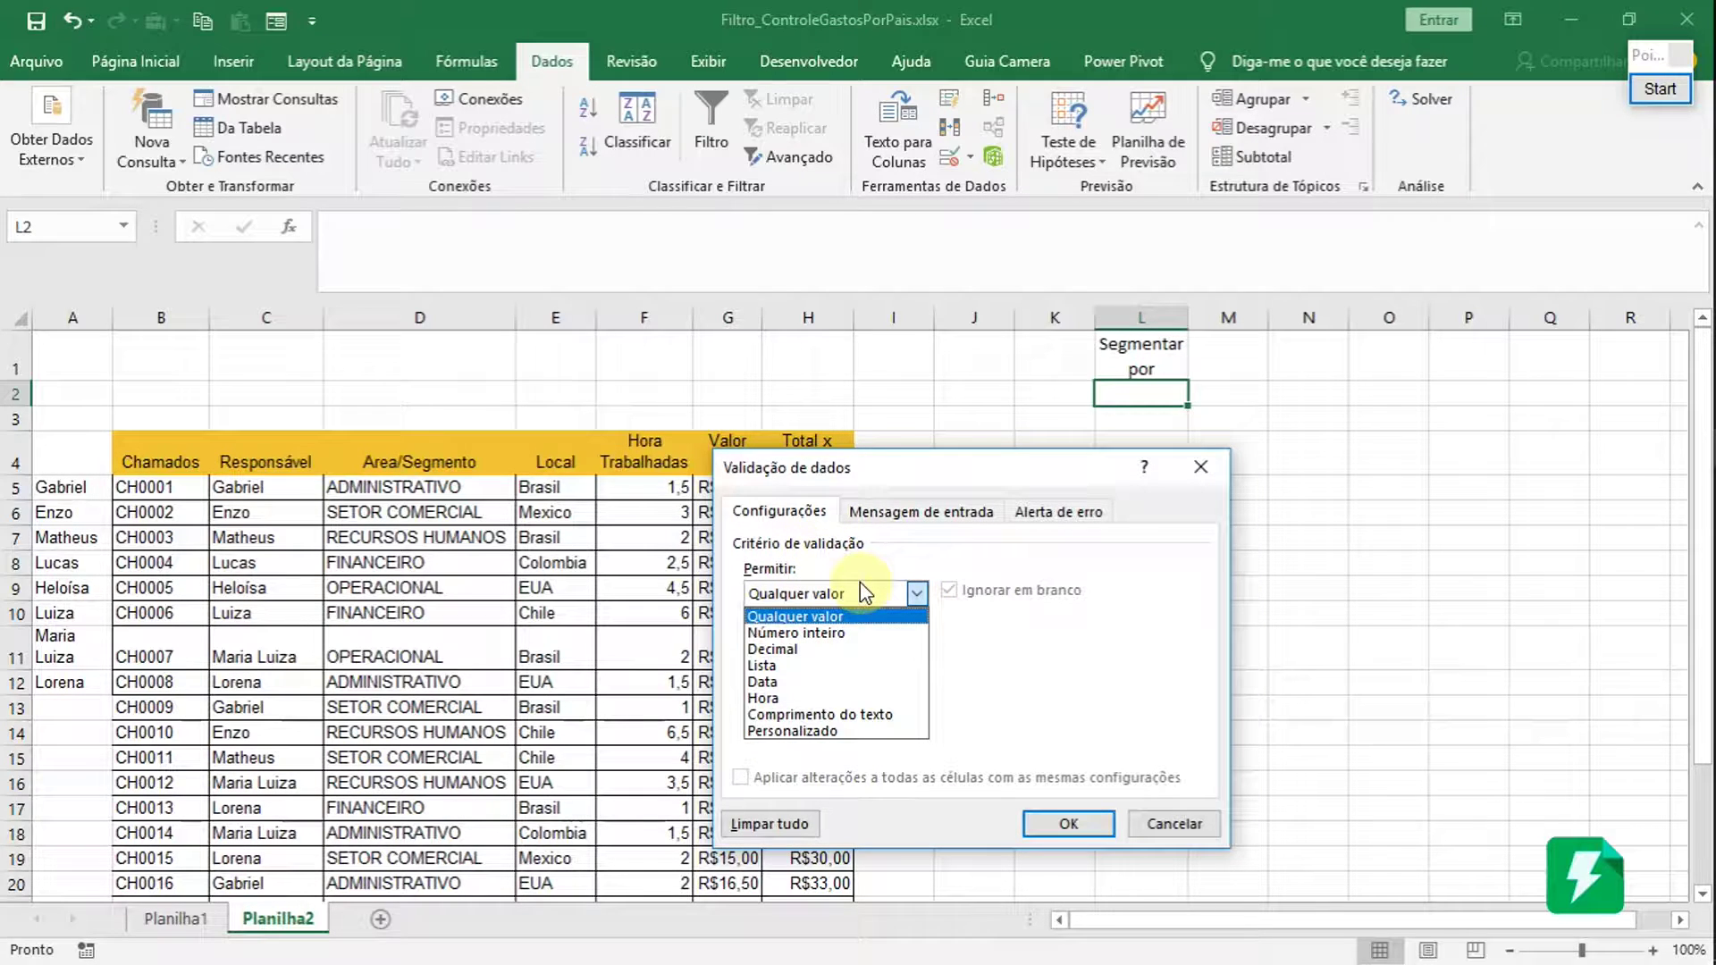
pyautogui.click(797, 666)
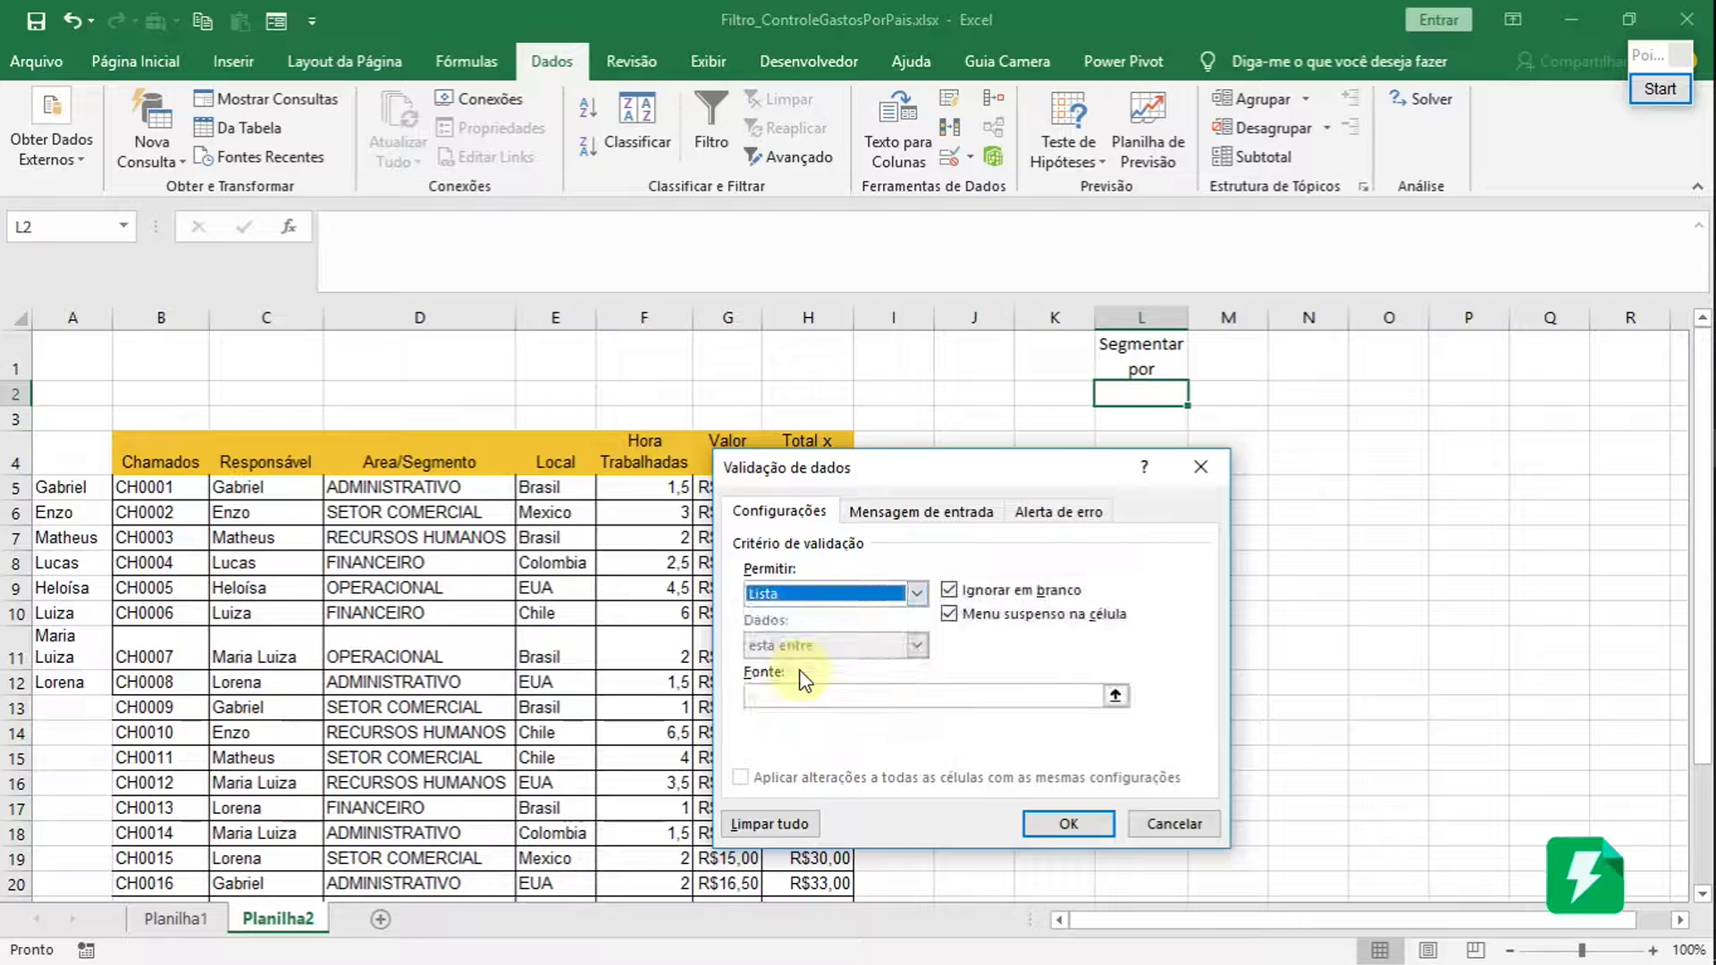
pyautogui.click(1115, 695)
pyautogui.moveTo(67, 487); pyautogui.dragTo(90, 681)
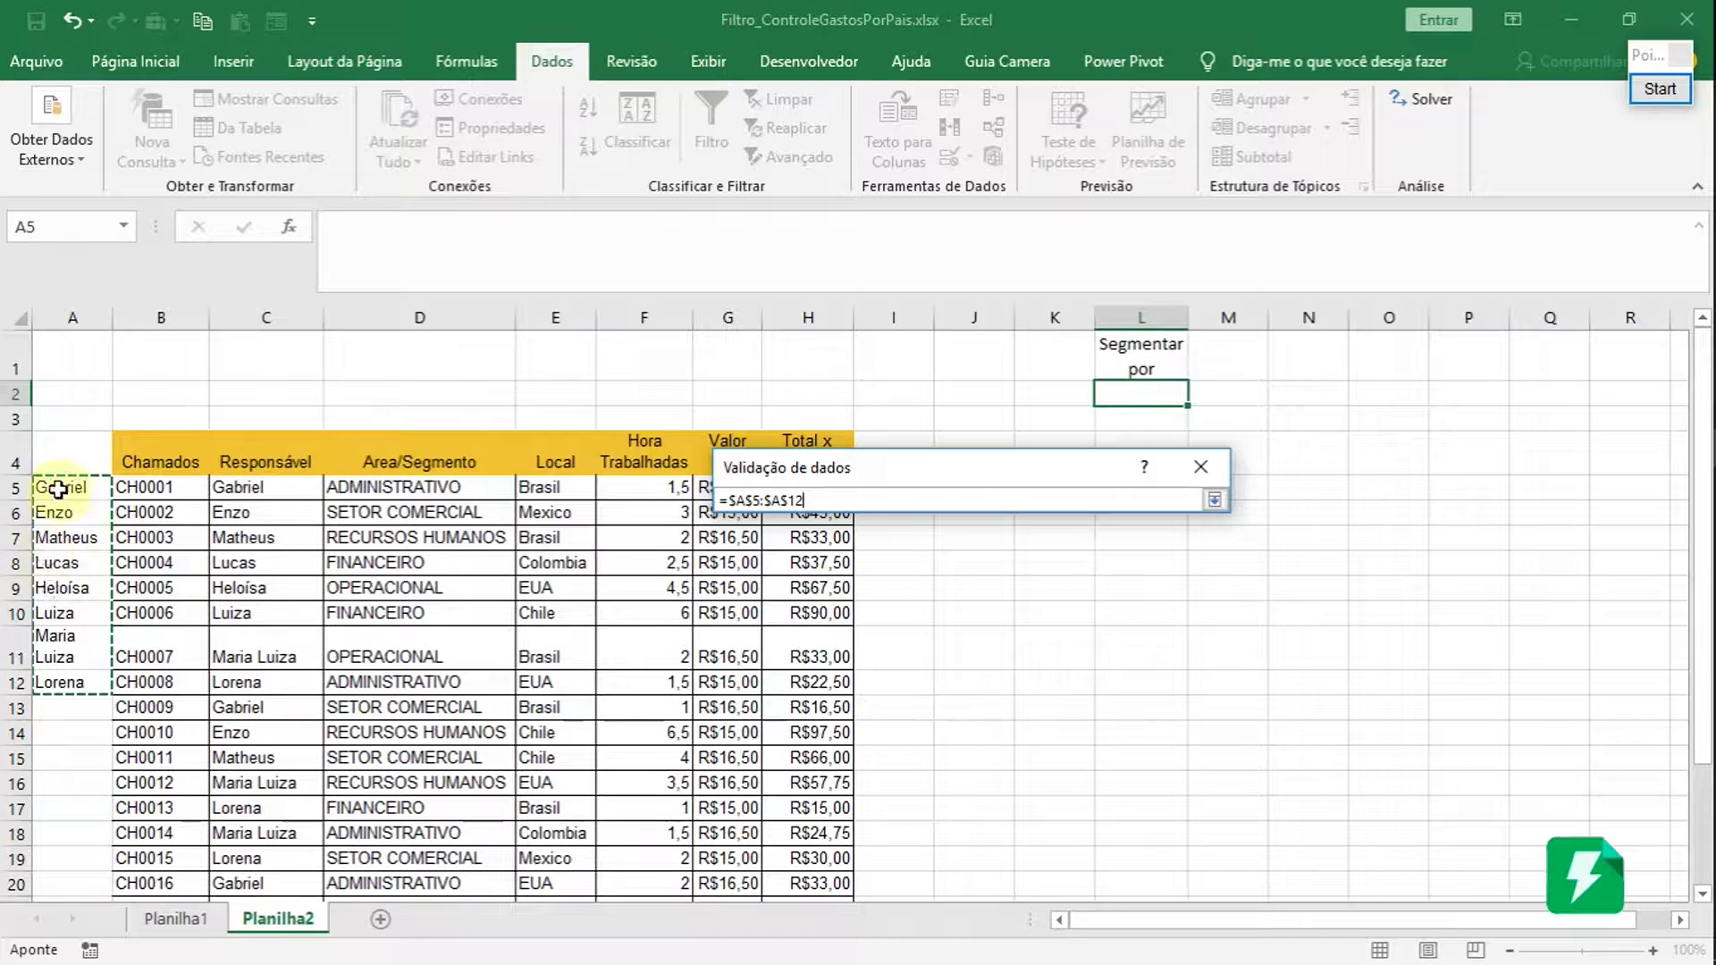
pyautogui.press('Return')
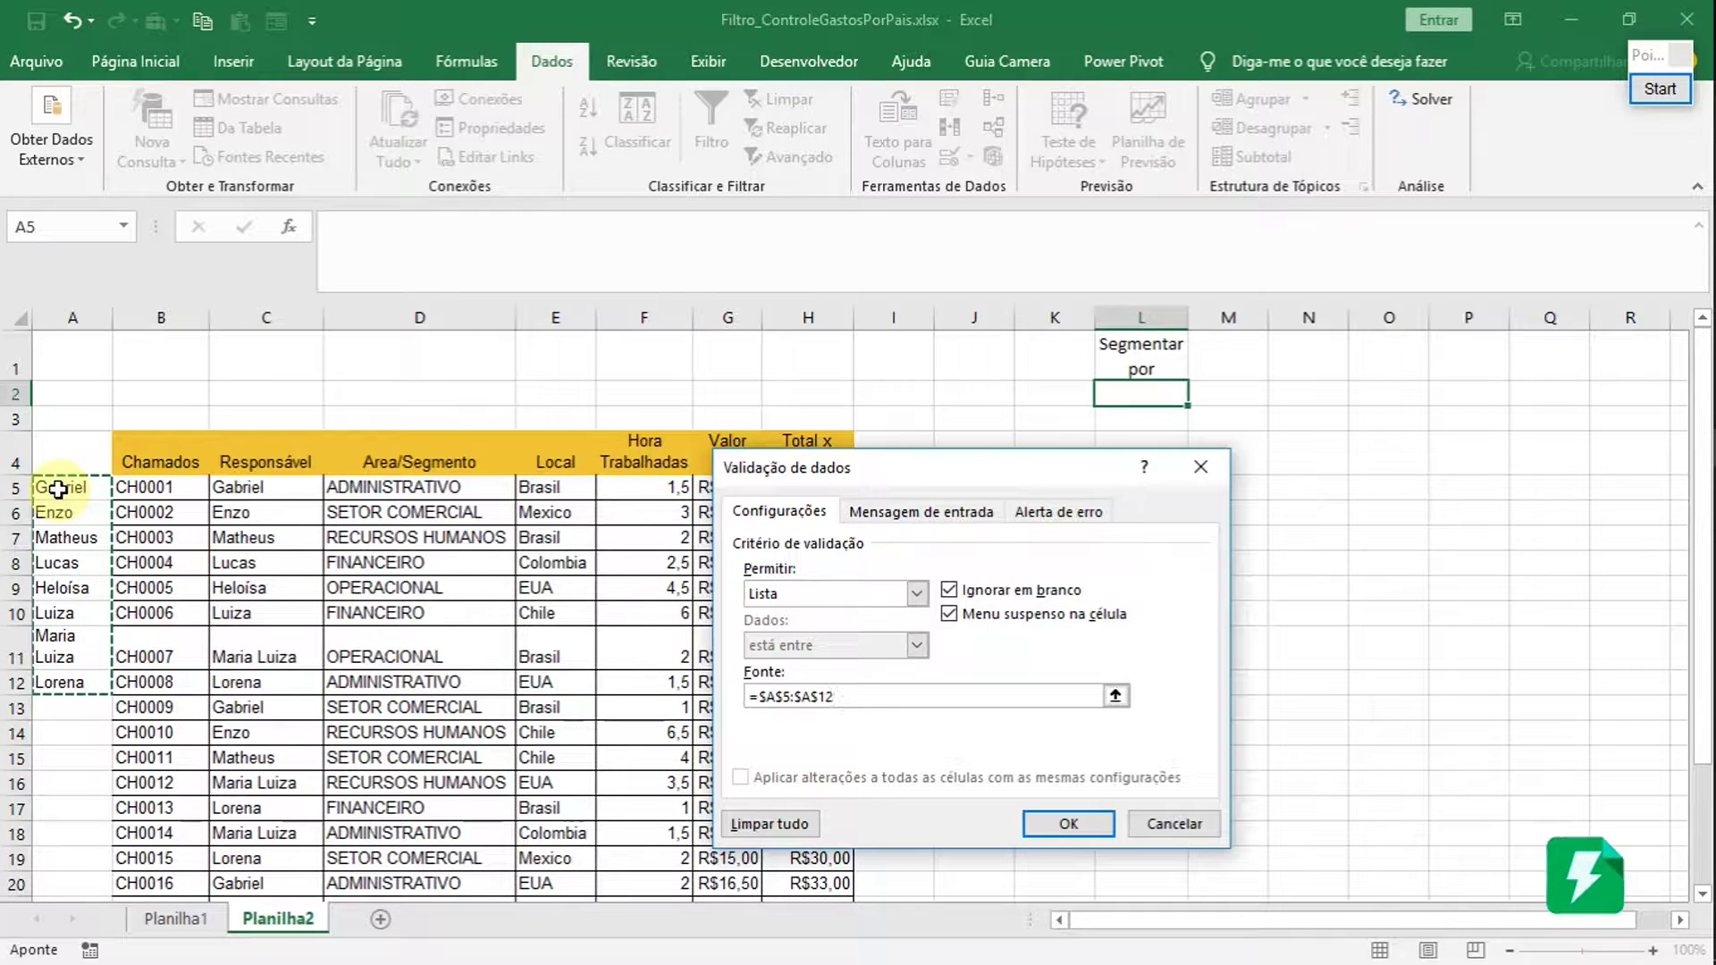
pyautogui.click(1069, 823)
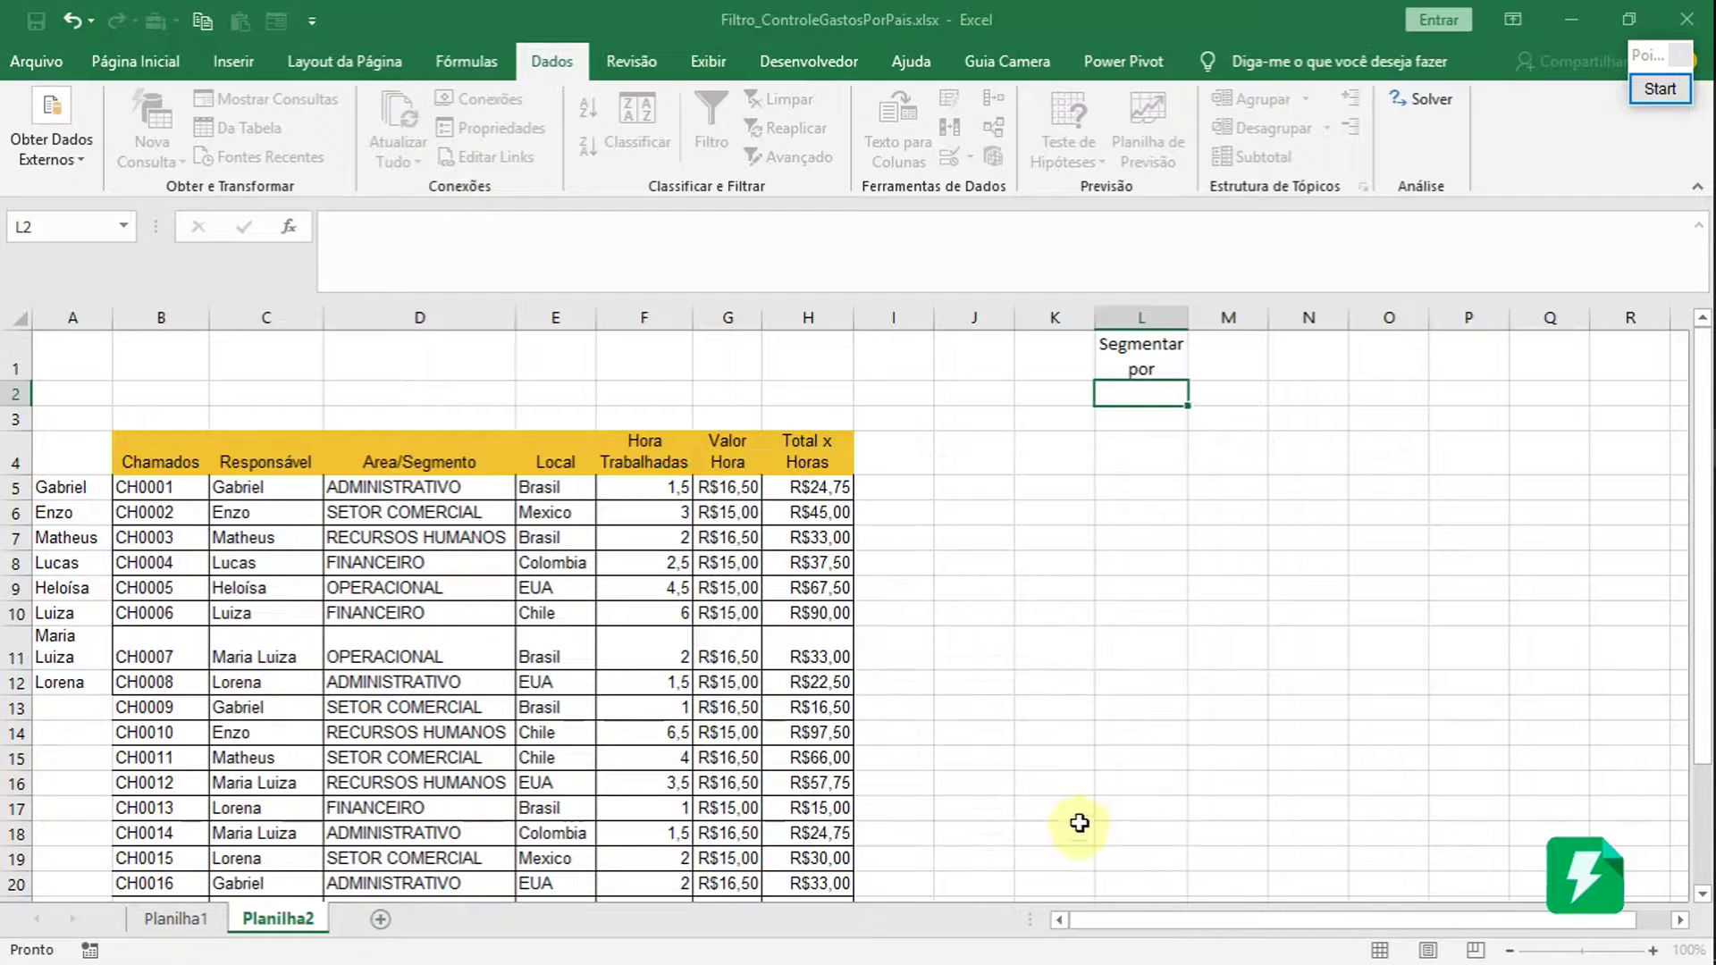
pyautogui.click(1199, 393)
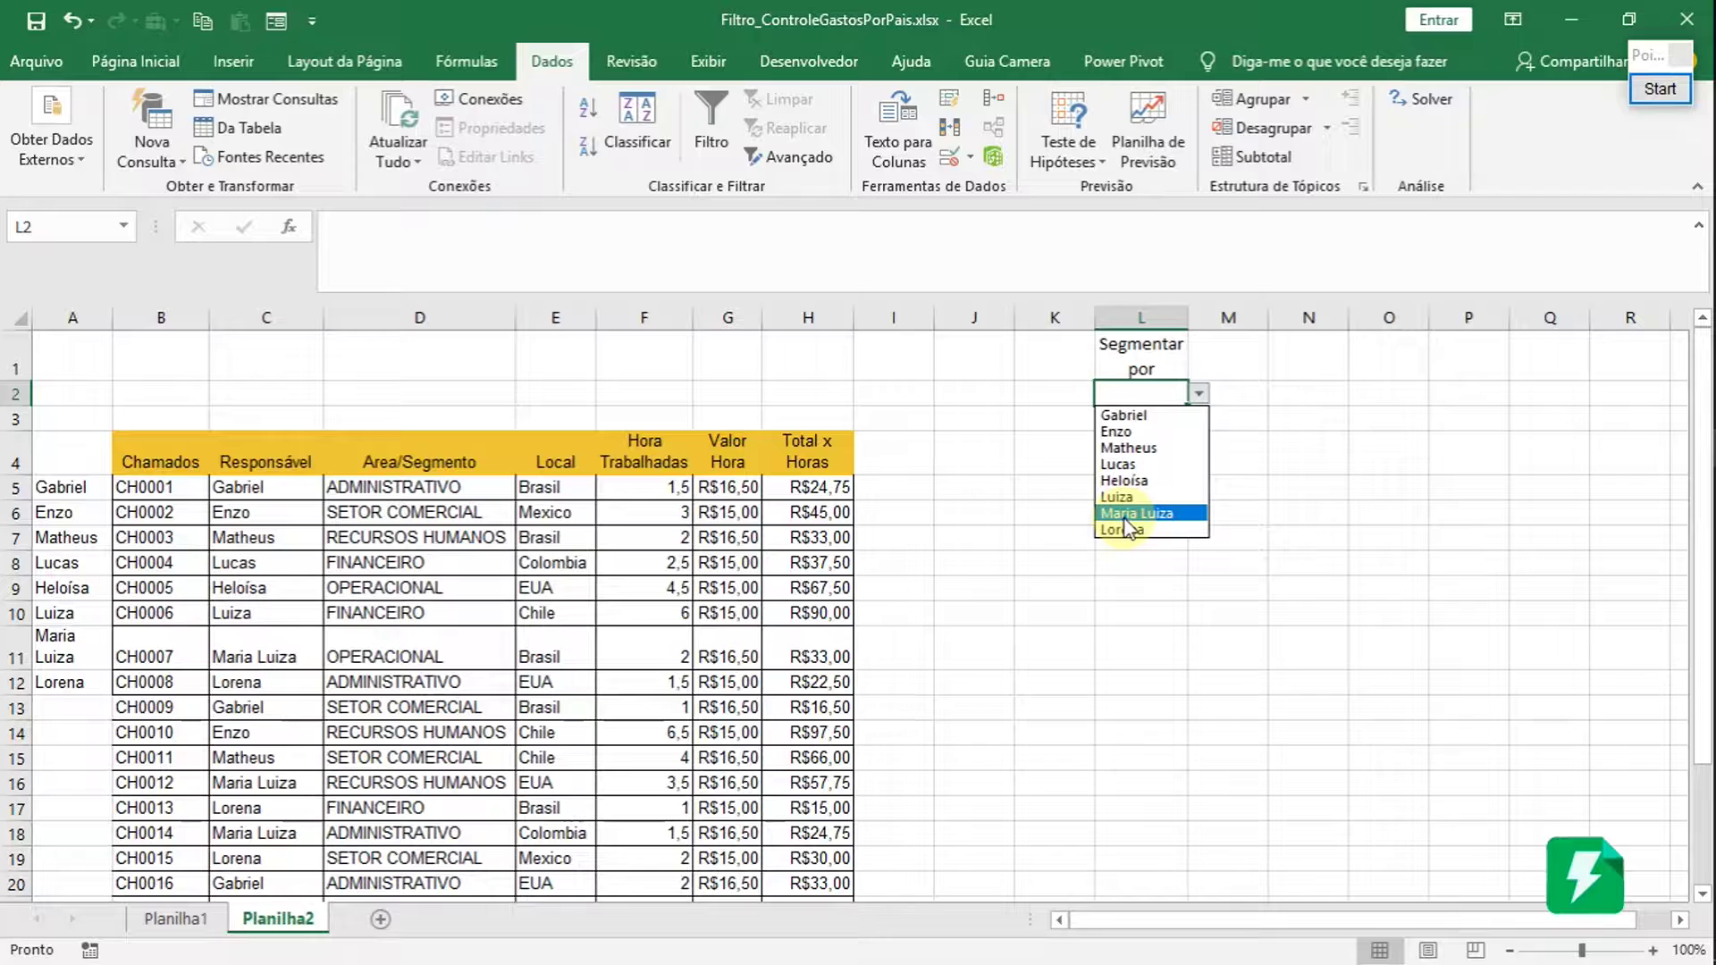
pyautogui.click(1080, 433)
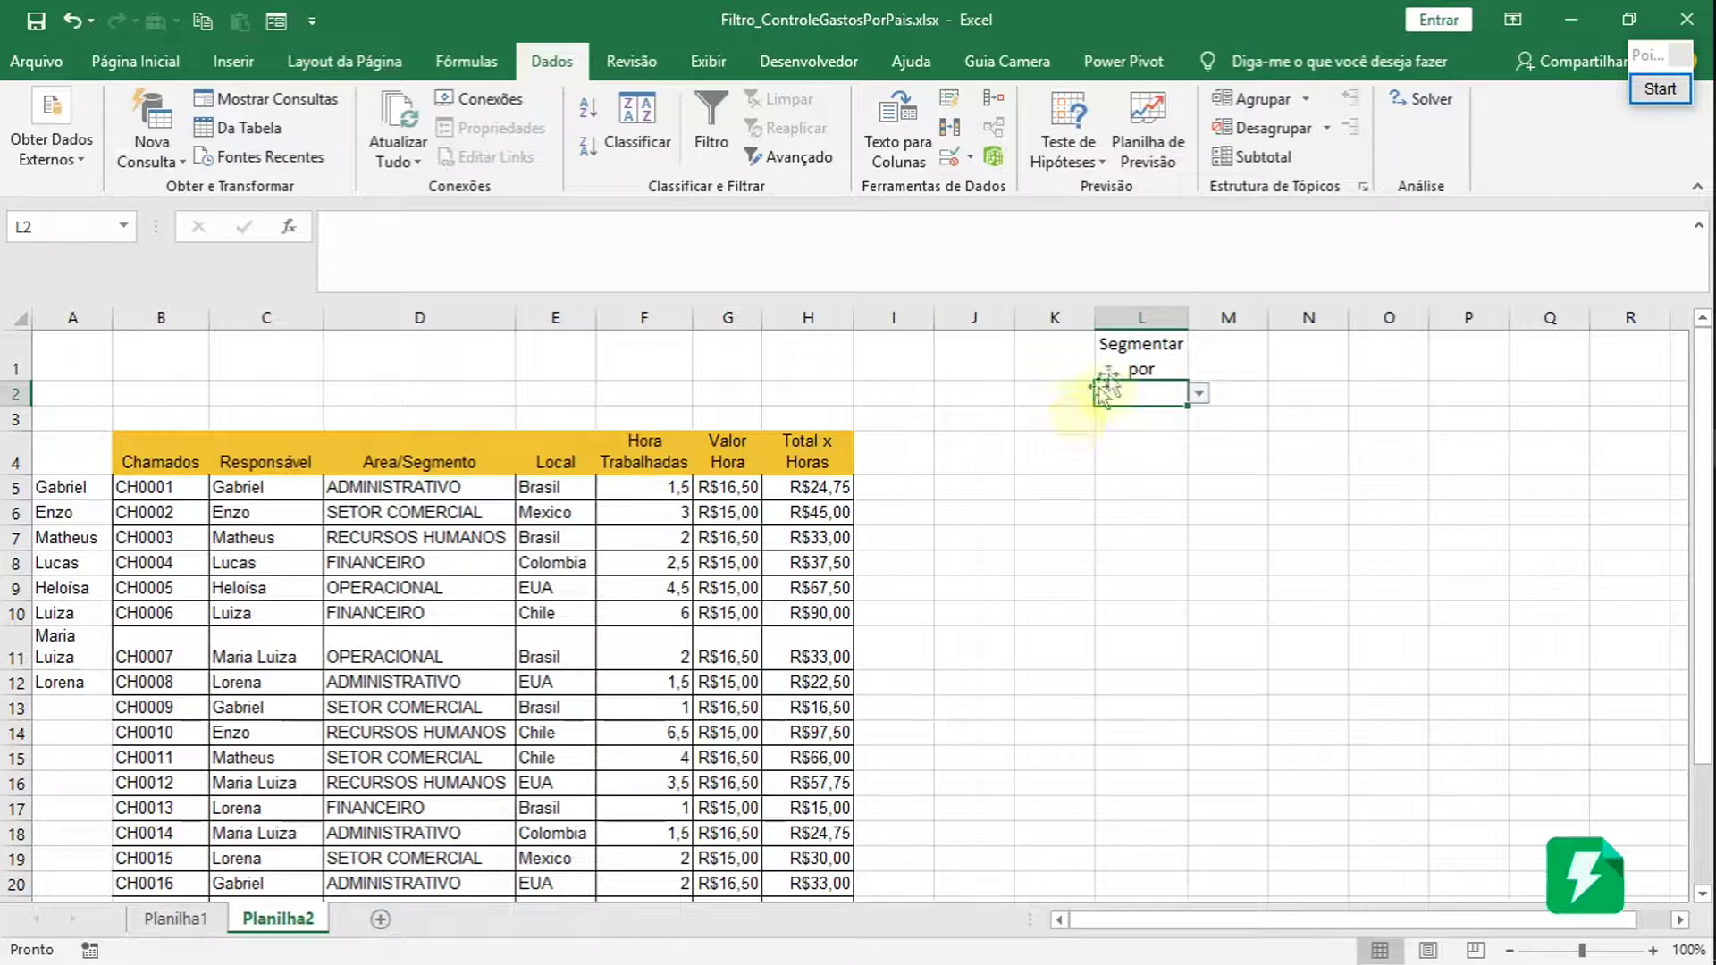
# - Format L1:L2 with a thick outer border, a dividing line between the cells and Berlin Sans FB Demi at size 14
pyautogui.moveTo(1114, 358); pyautogui.dragTo(1126, 394)
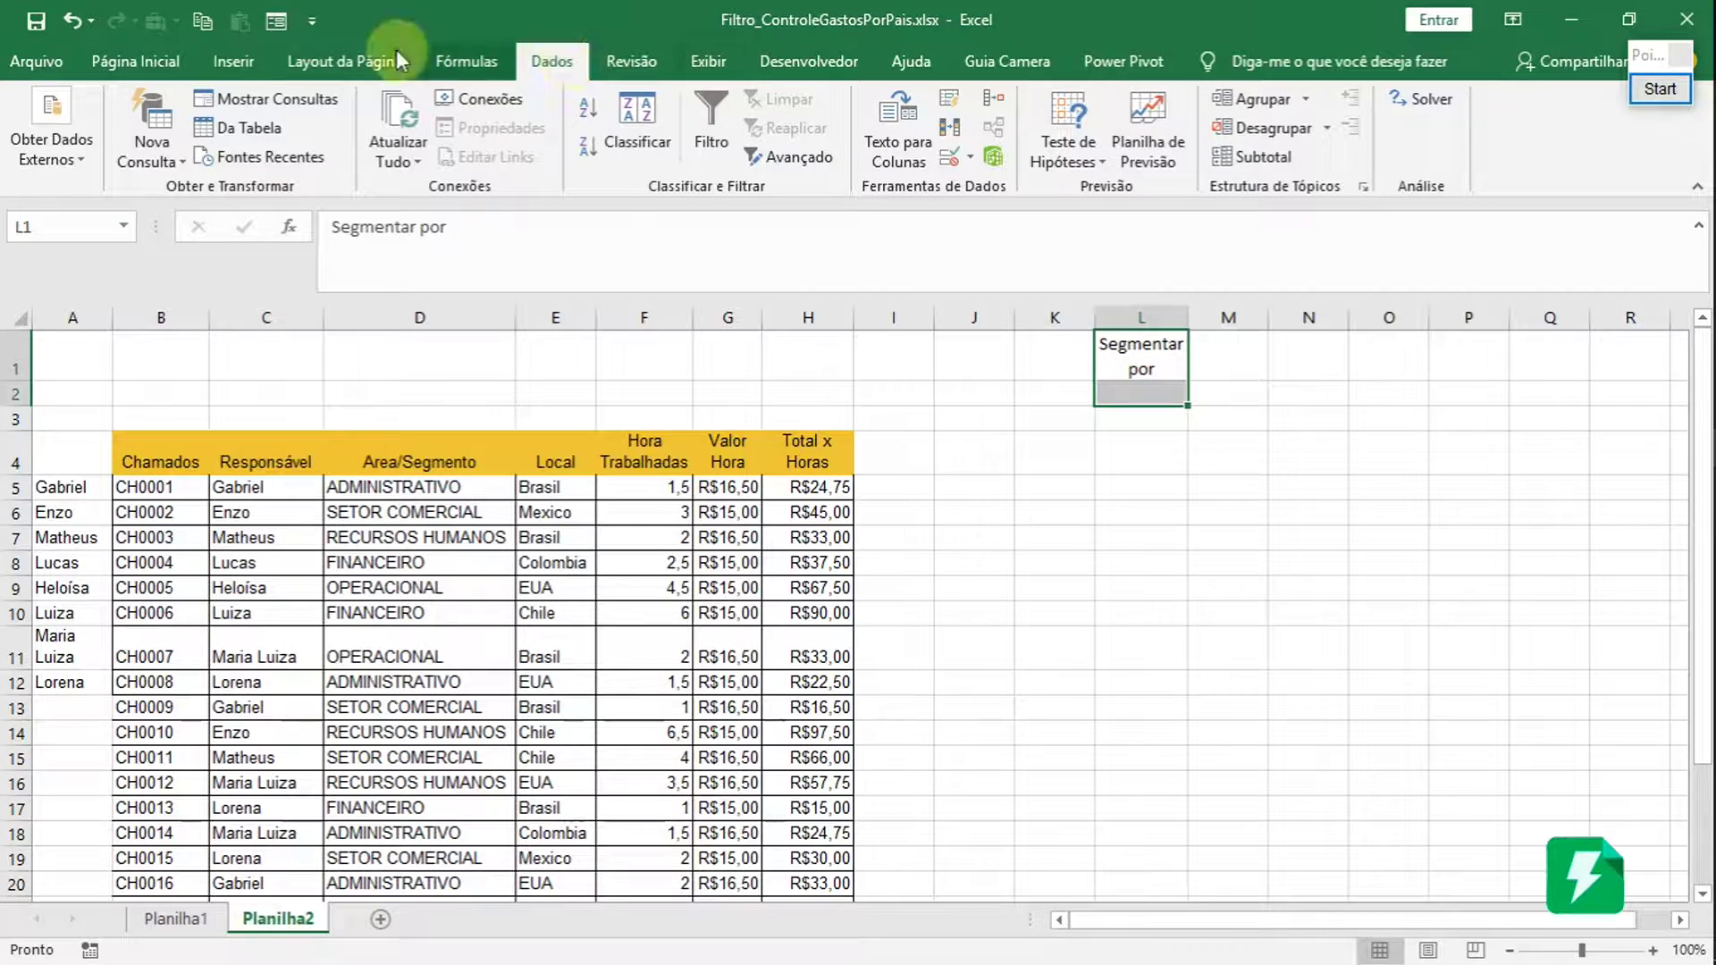
pyautogui.click(129, 62)
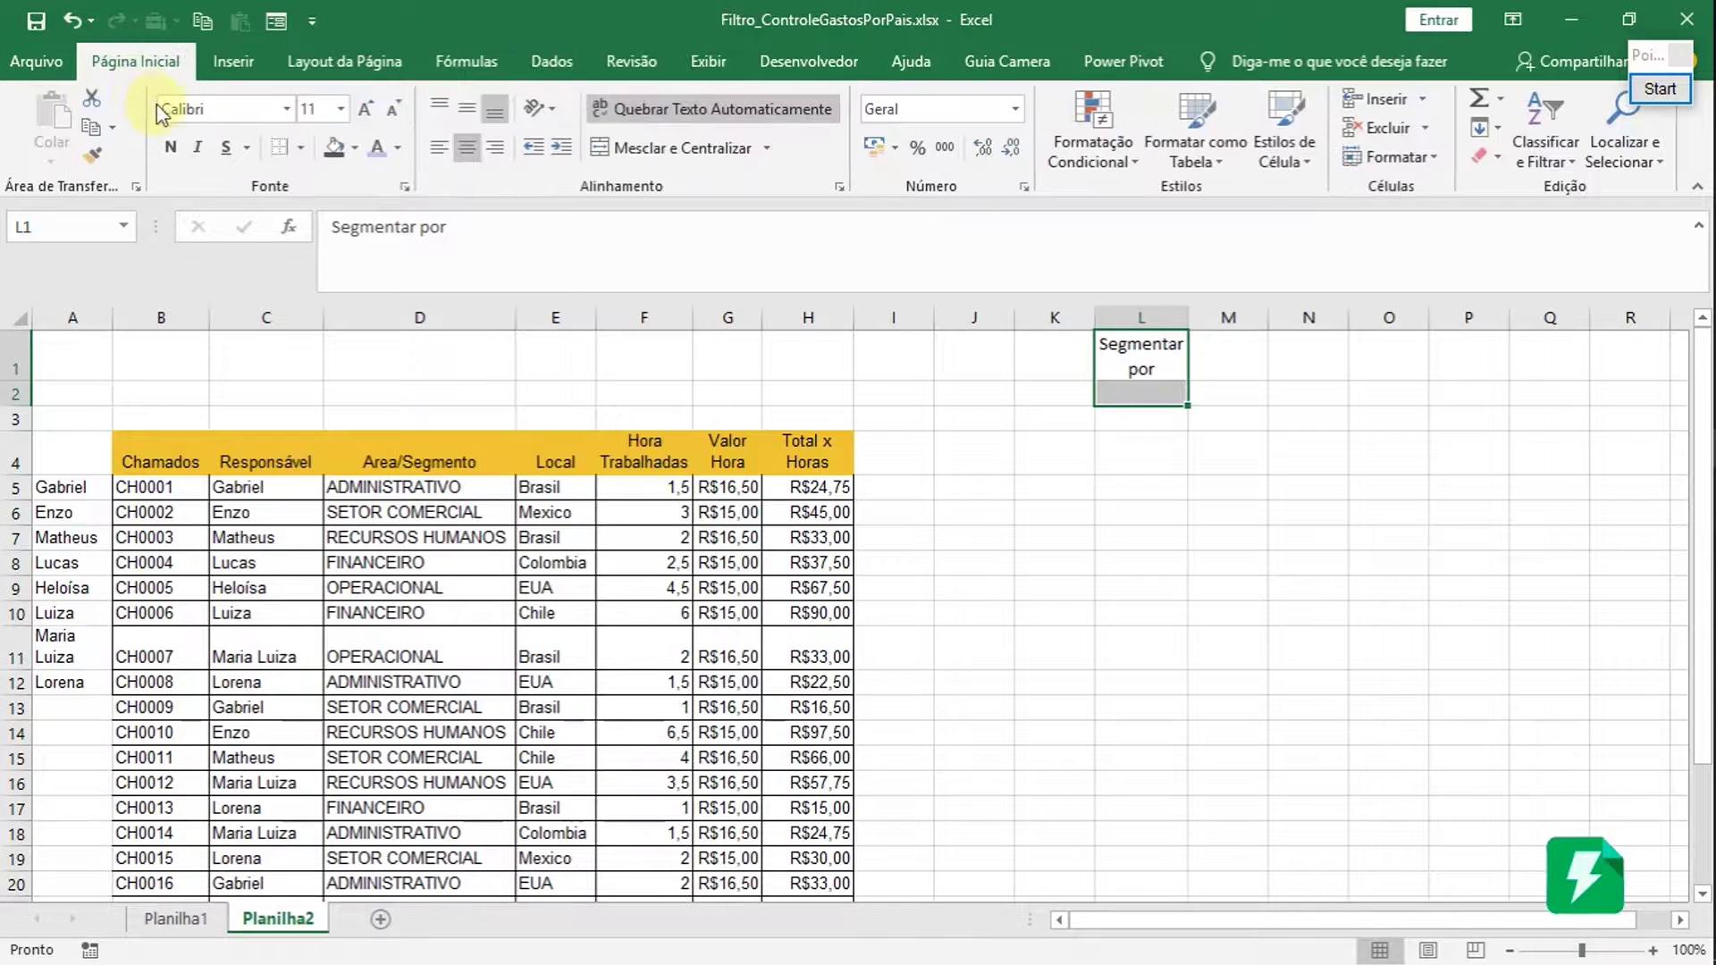
pyautogui.click(300, 148)
pyautogui.click(497, 424)
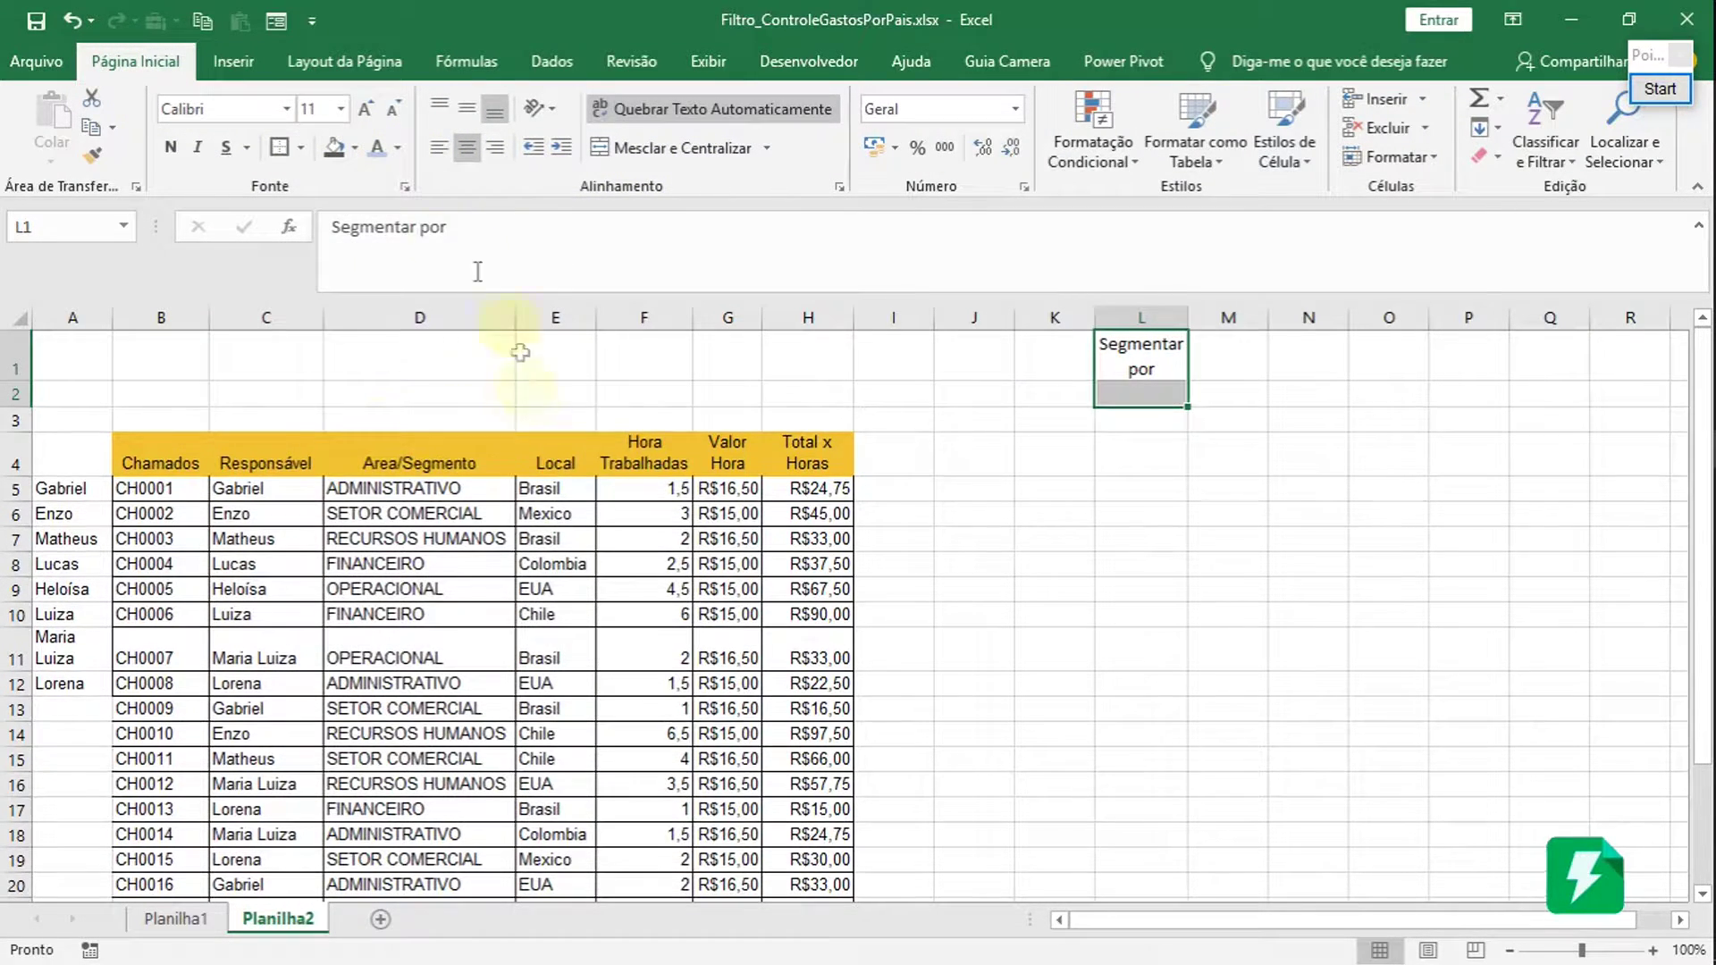
pyautogui.click(300, 152)
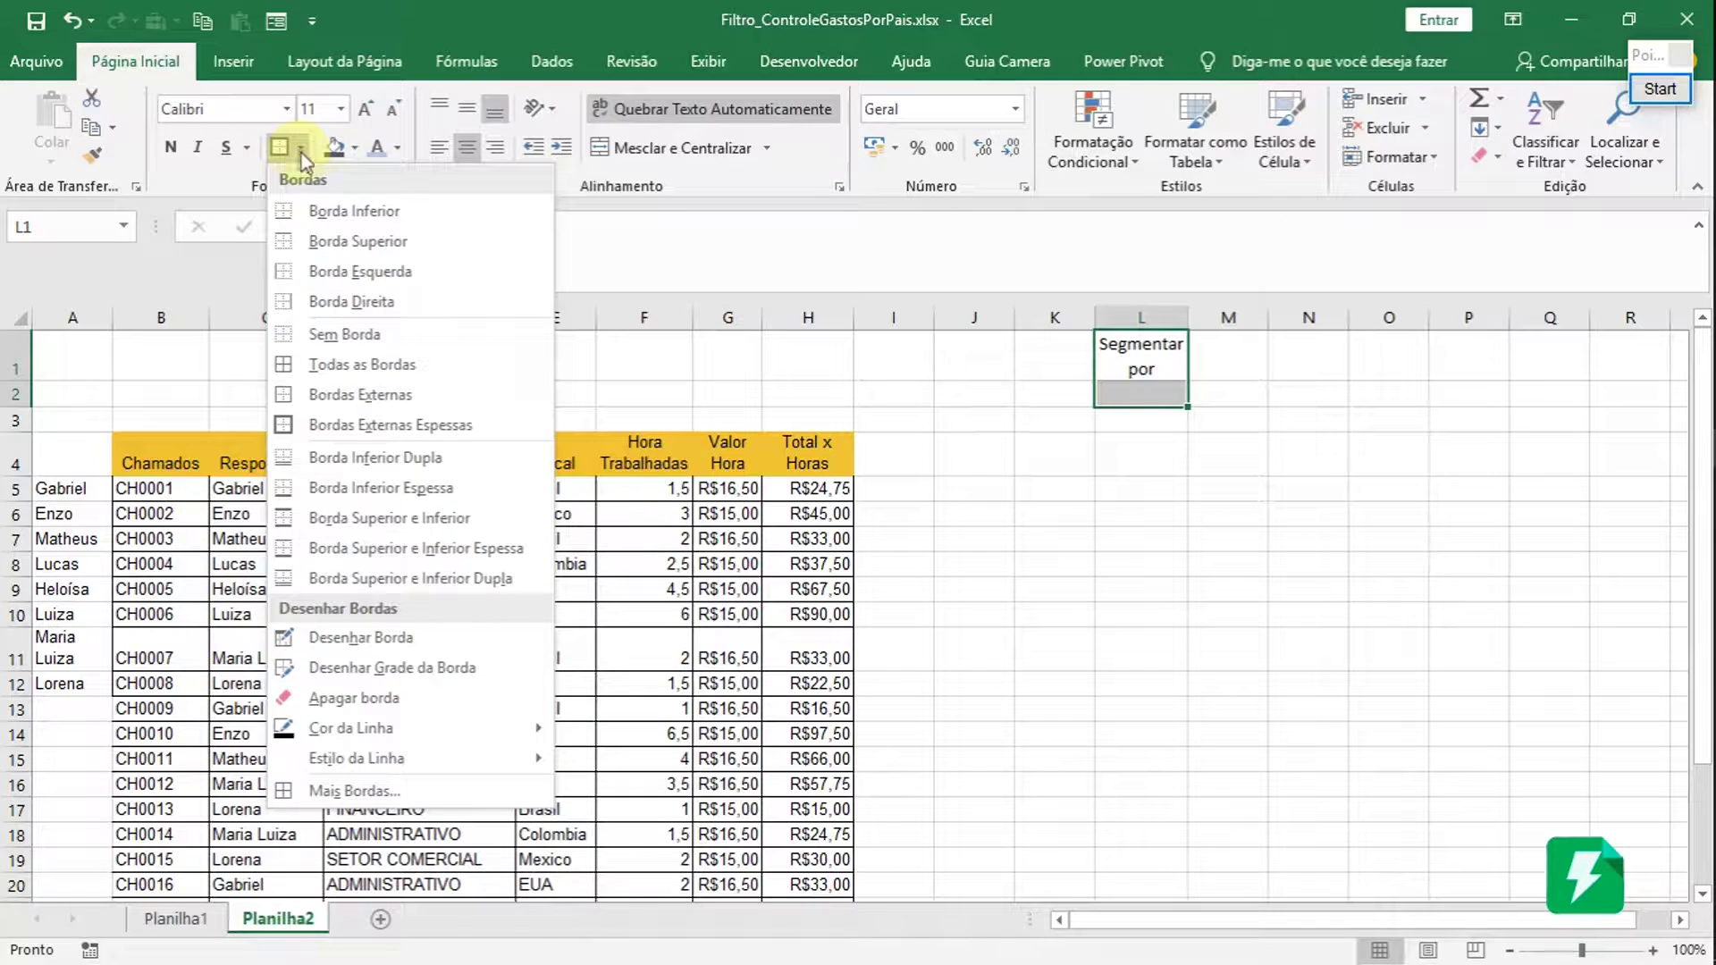
pyautogui.click(1138, 372)
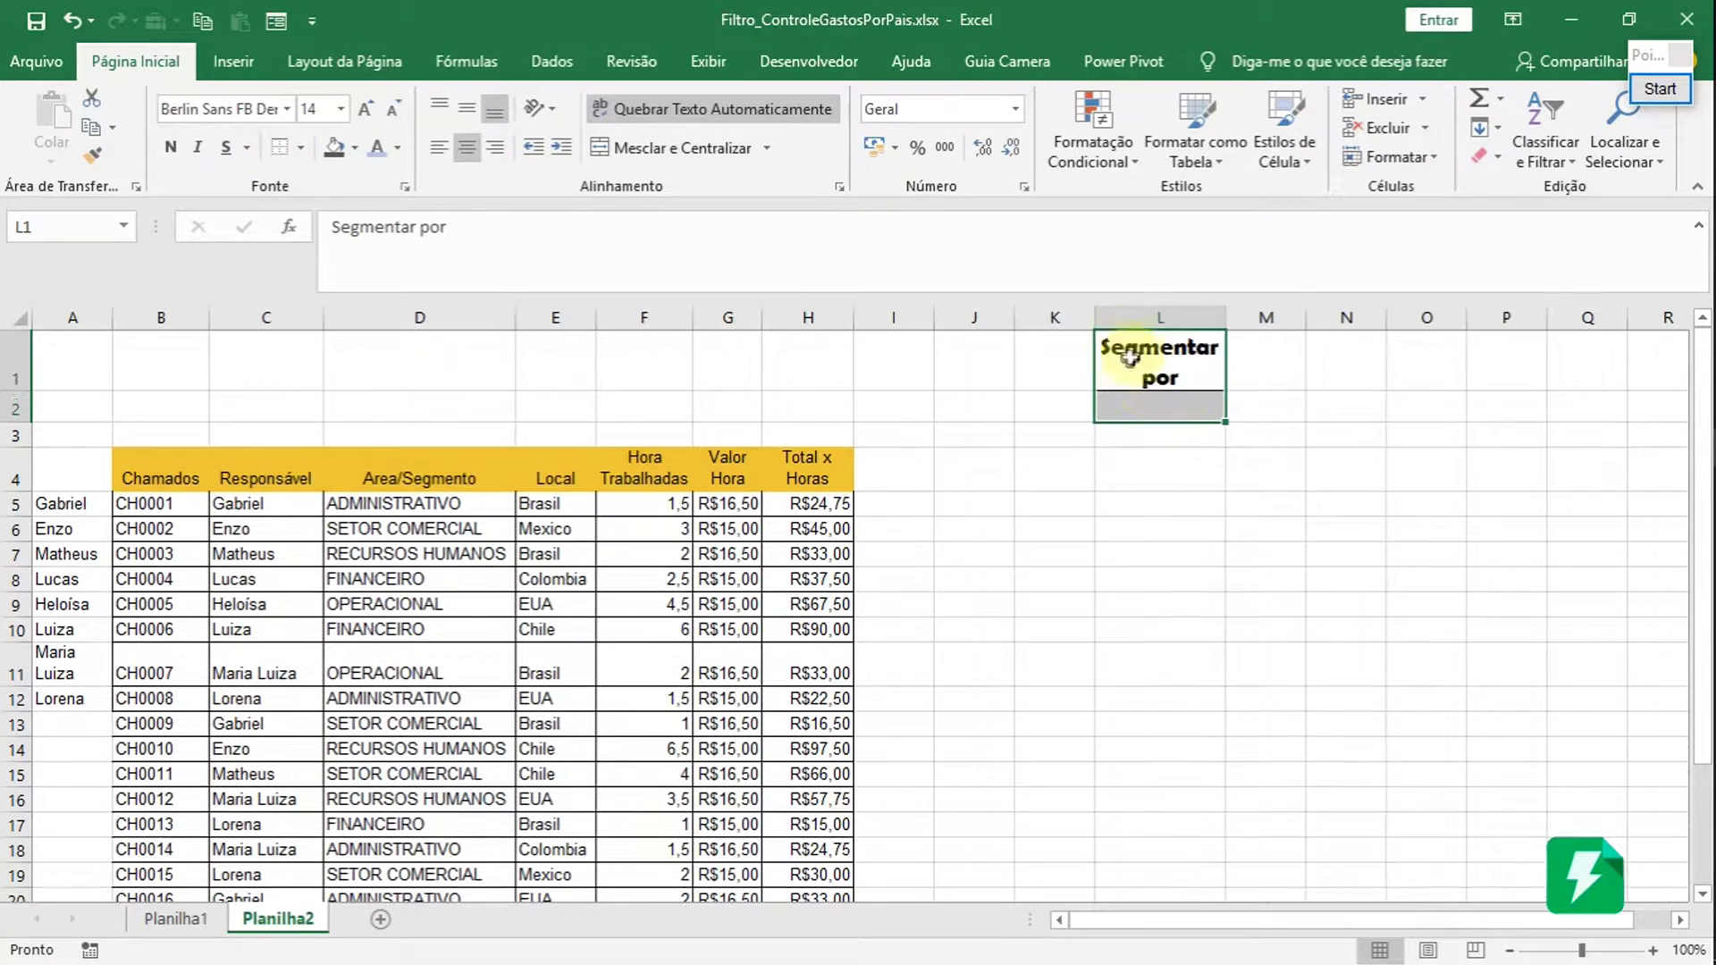
# - Choose the seventh name from the drop-down list in L2 and autofit column L to it
pyautogui.click(1176, 414)
pyautogui.click(1236, 410)
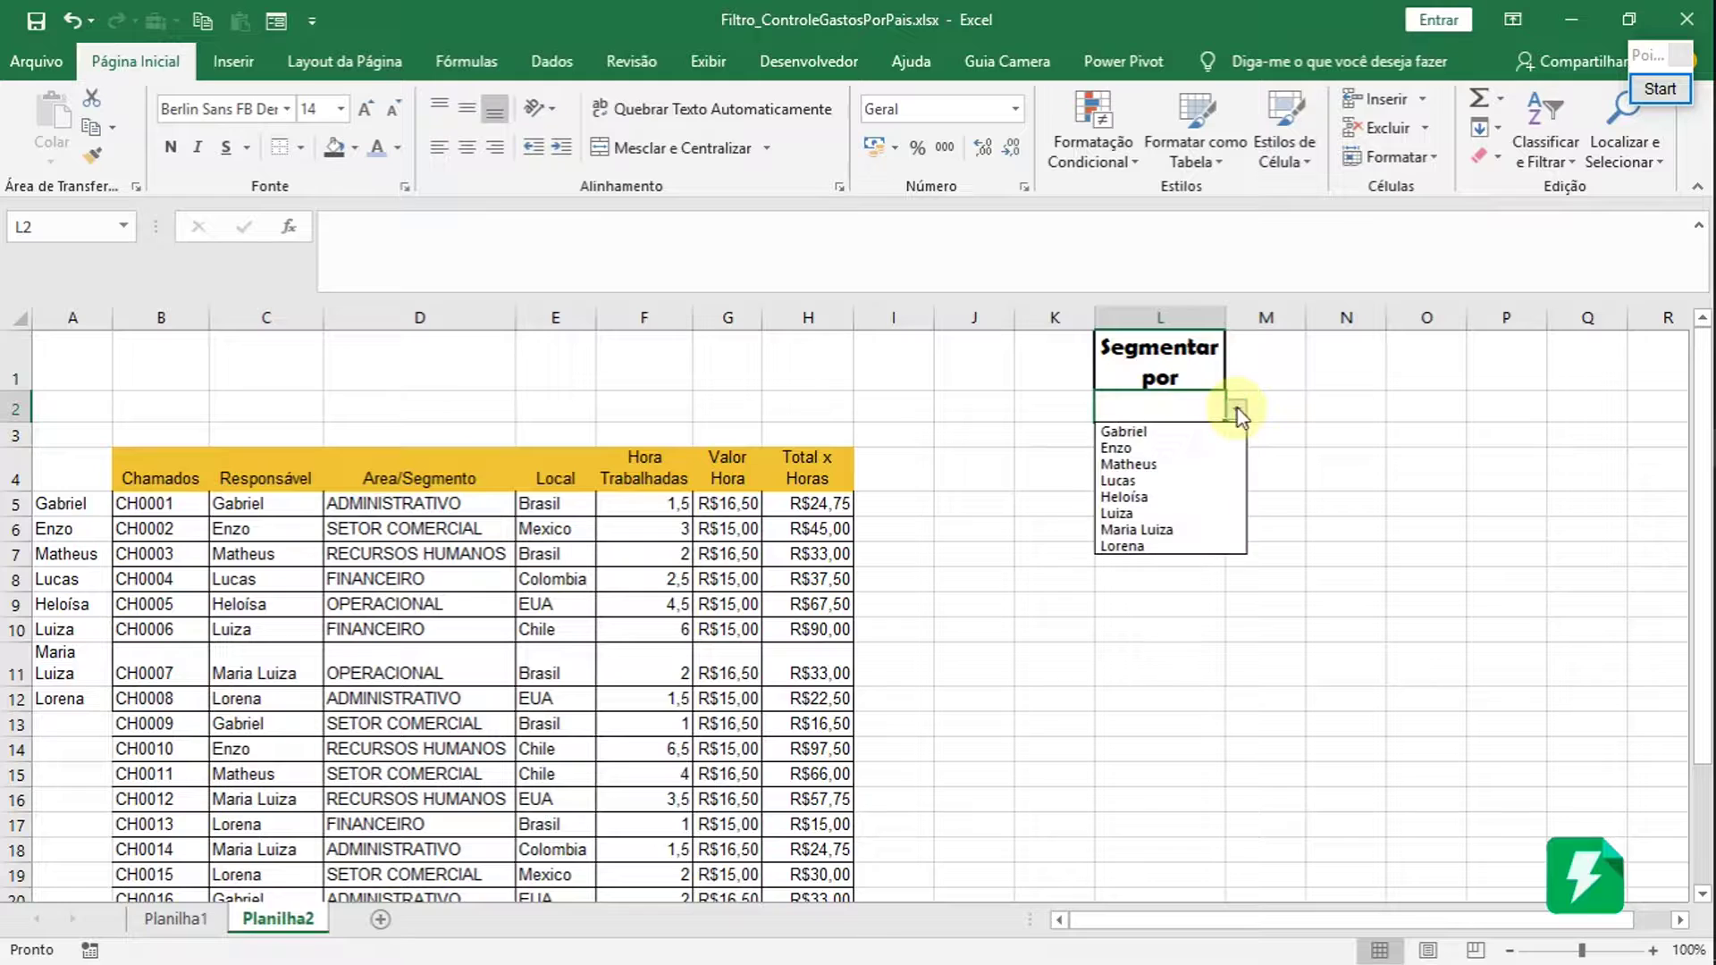
pyautogui.click(1158, 547)
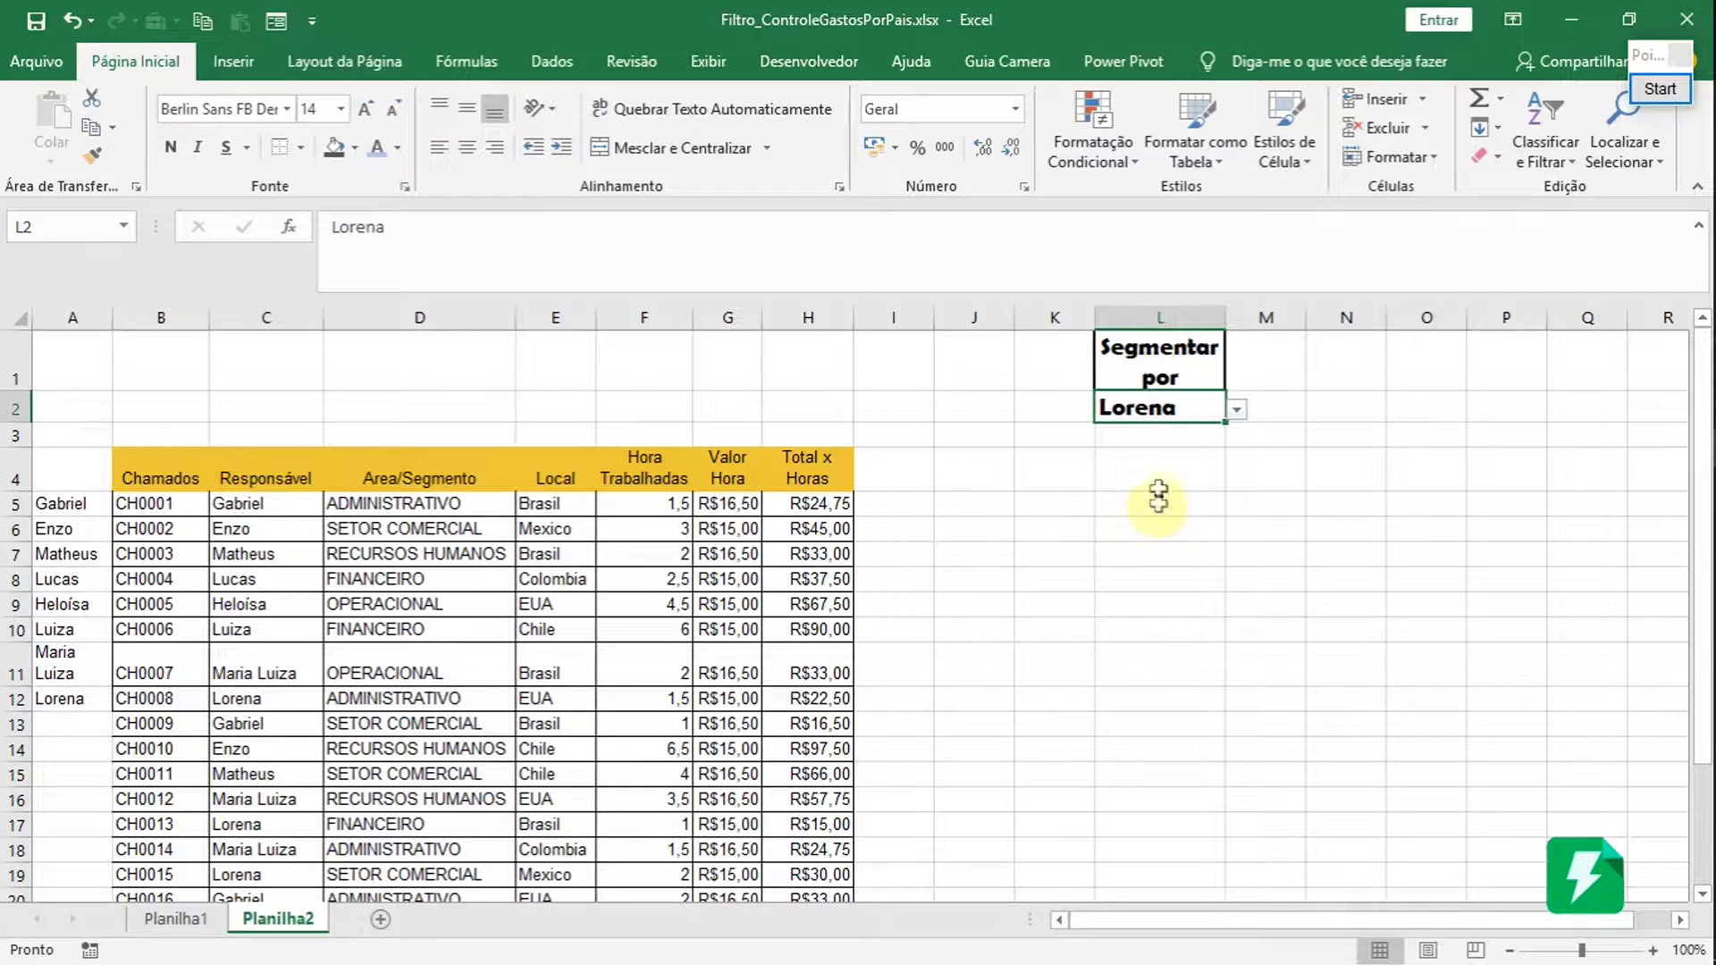
pyautogui.click(1236, 409)
pyautogui.click(1154, 528)
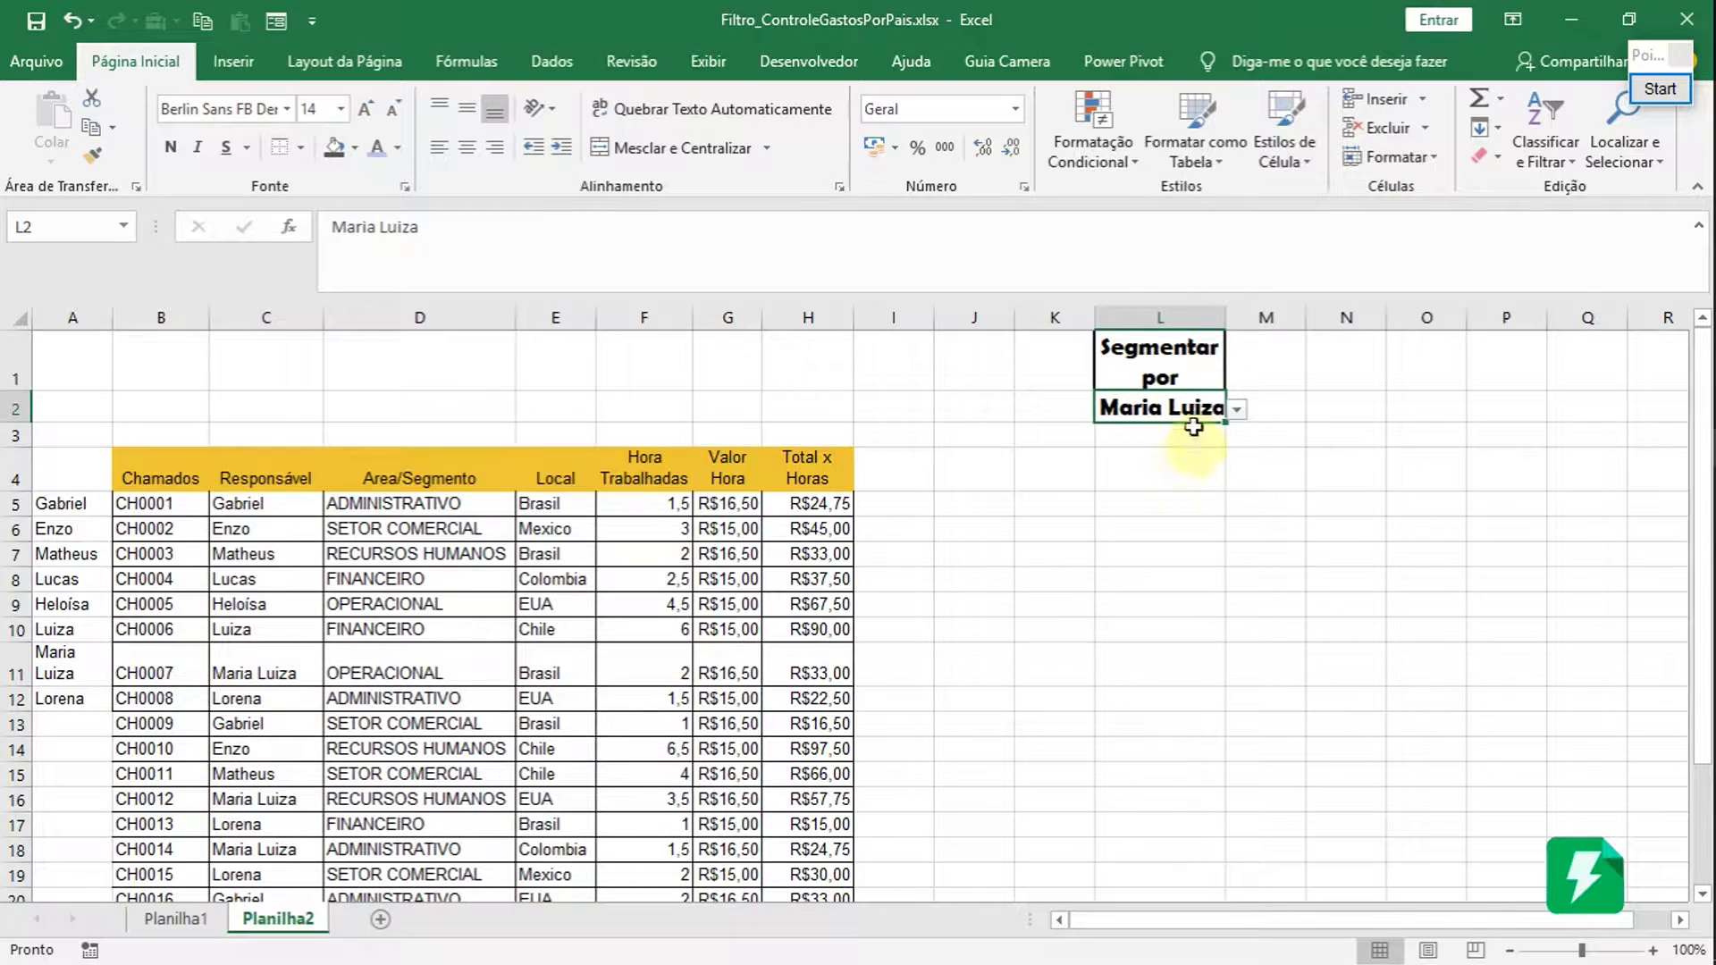
pyautogui.doubleClick(1226, 317)
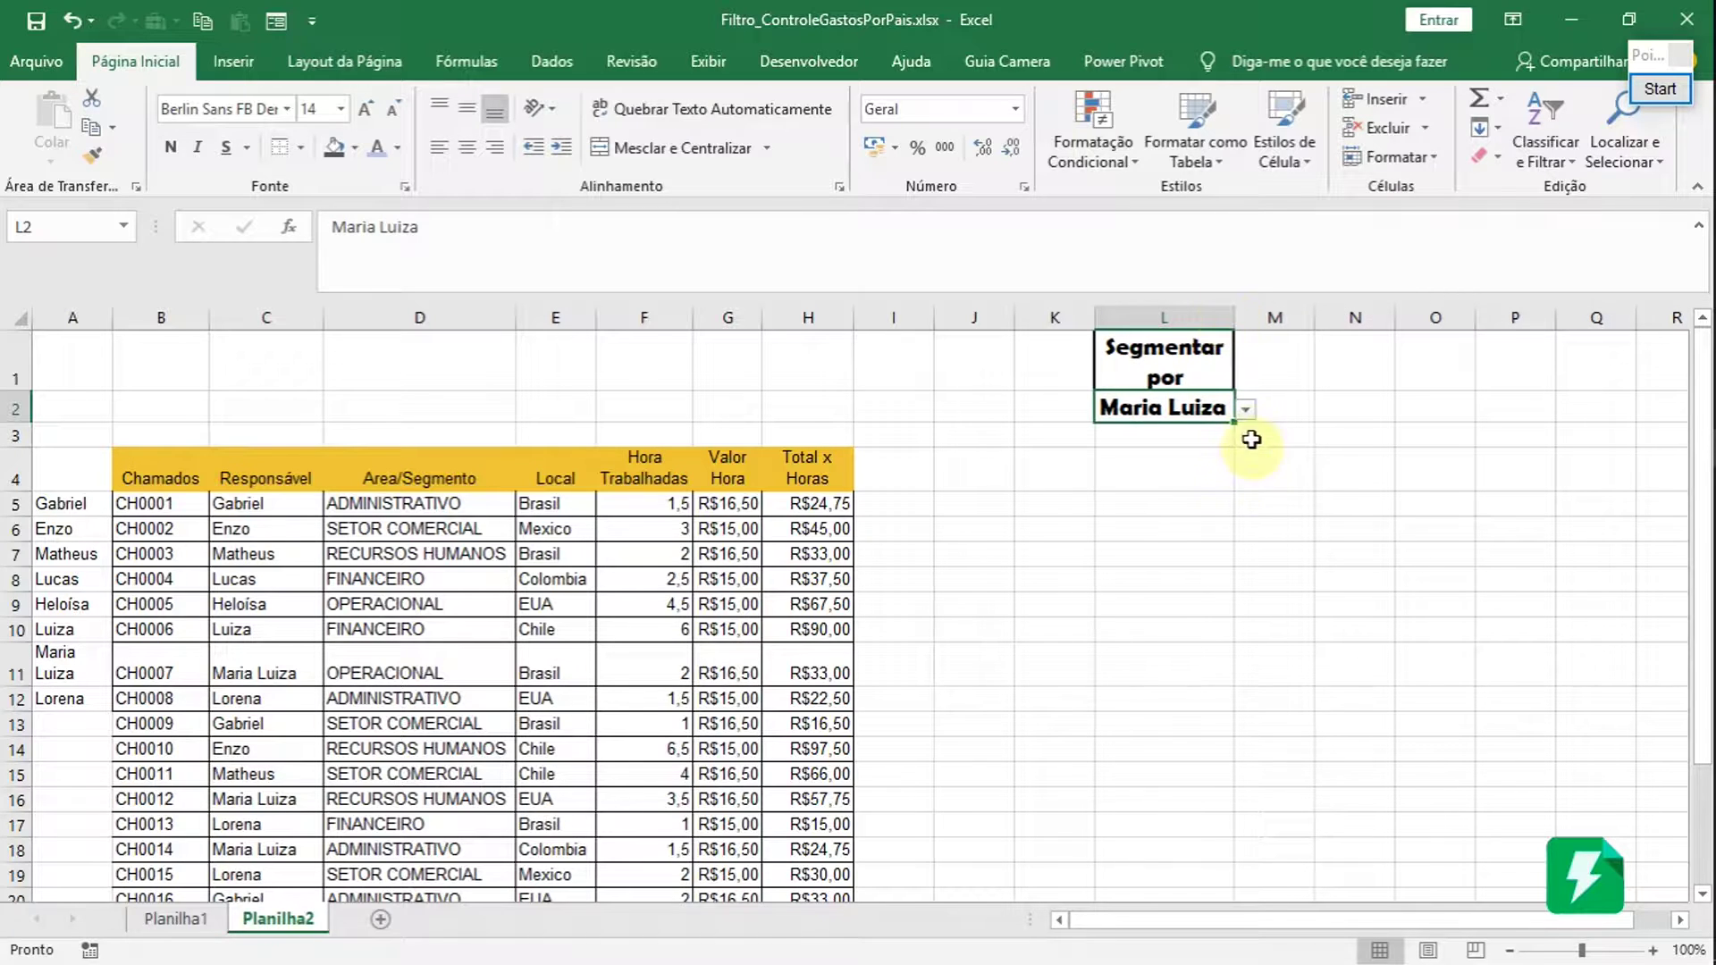
pyautogui.click(1243, 411)
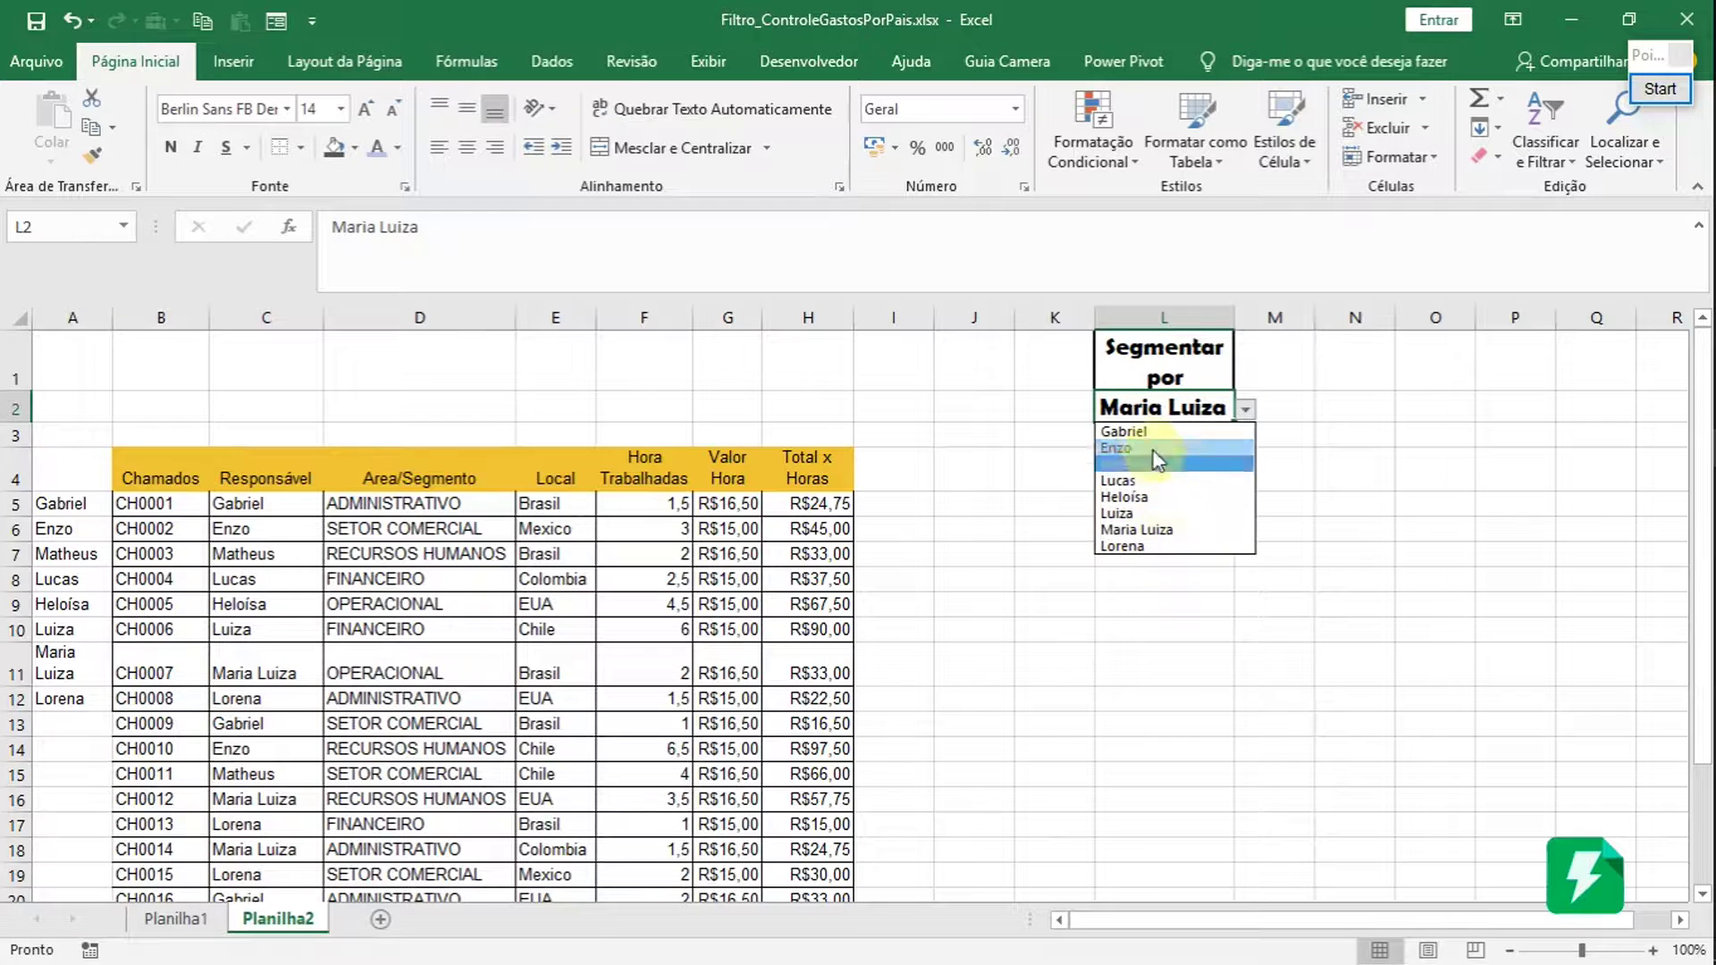
pyautogui.click(1171, 535)
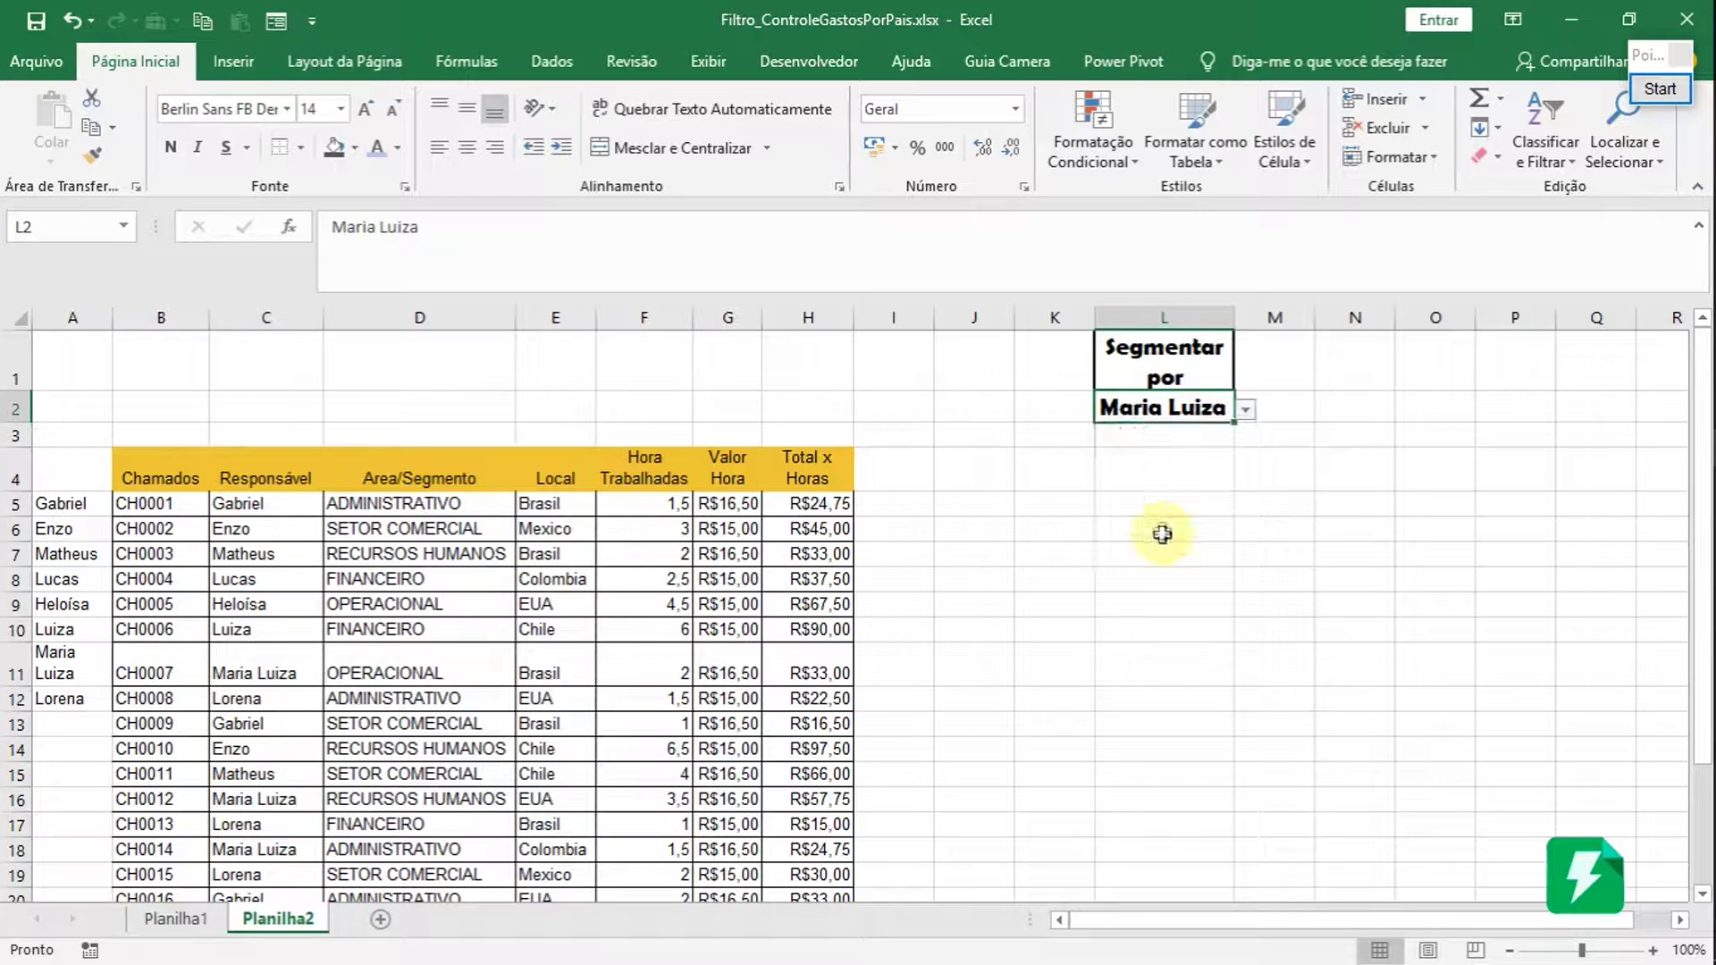
# - Give the label cell L1 a black fill and white text
pyautogui.click(1153, 368)
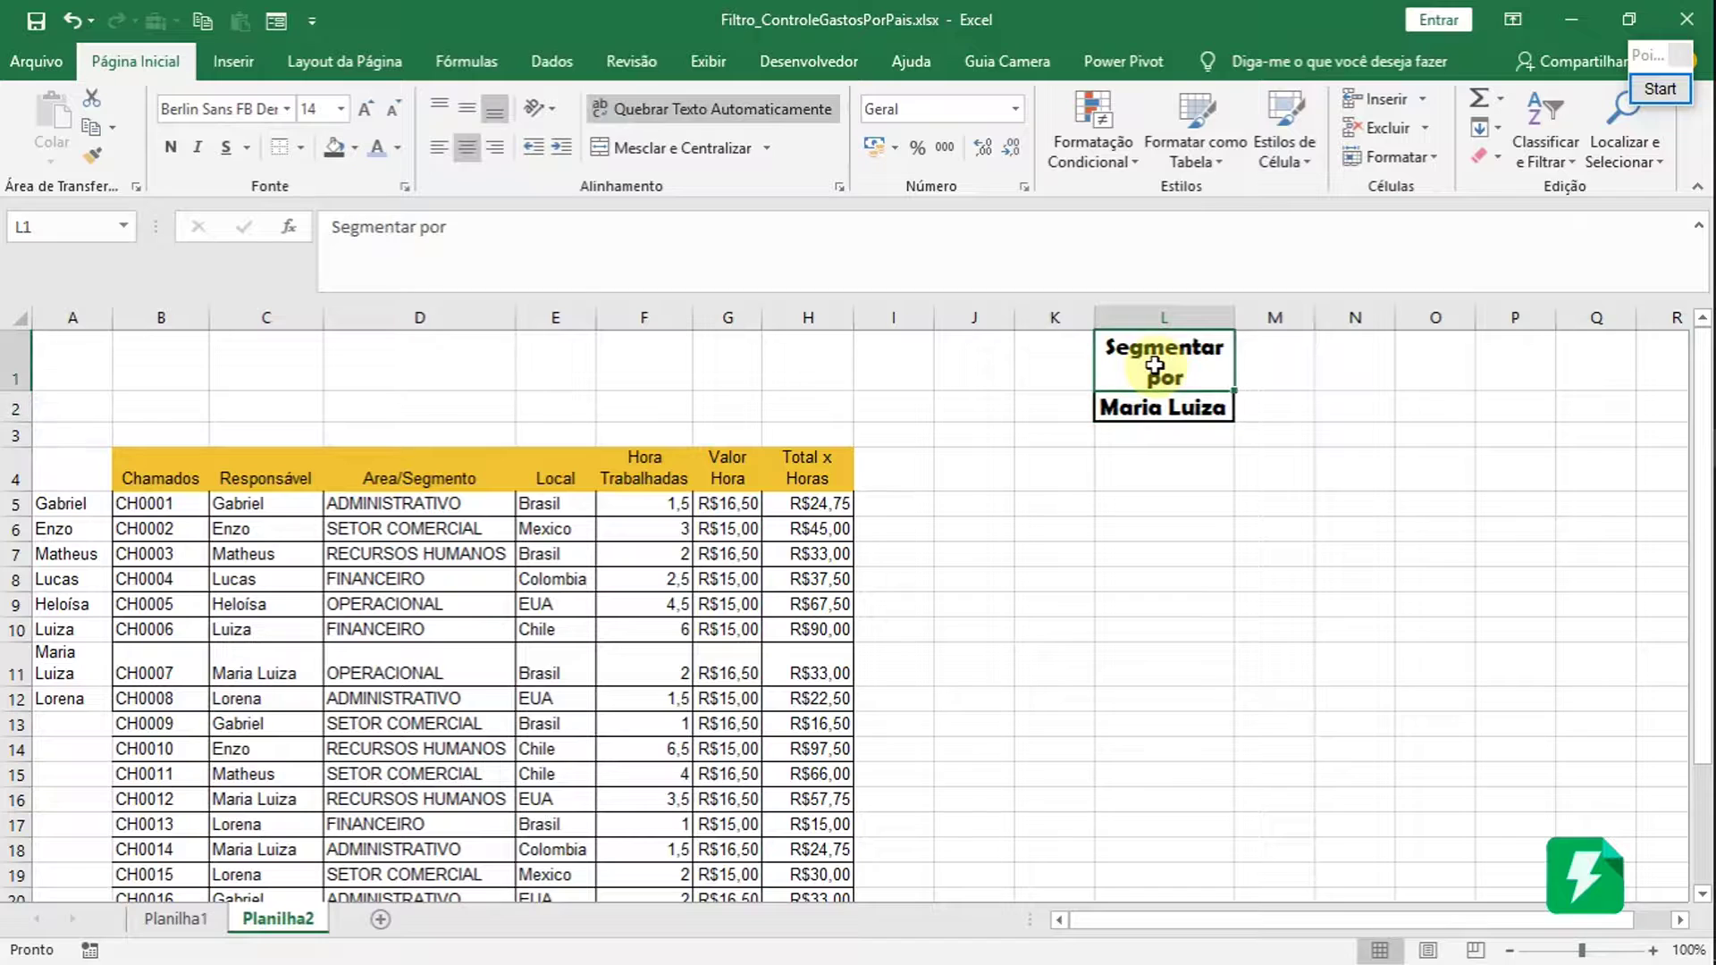
pyautogui.click(1182, 412)
pyautogui.click(1160, 350)
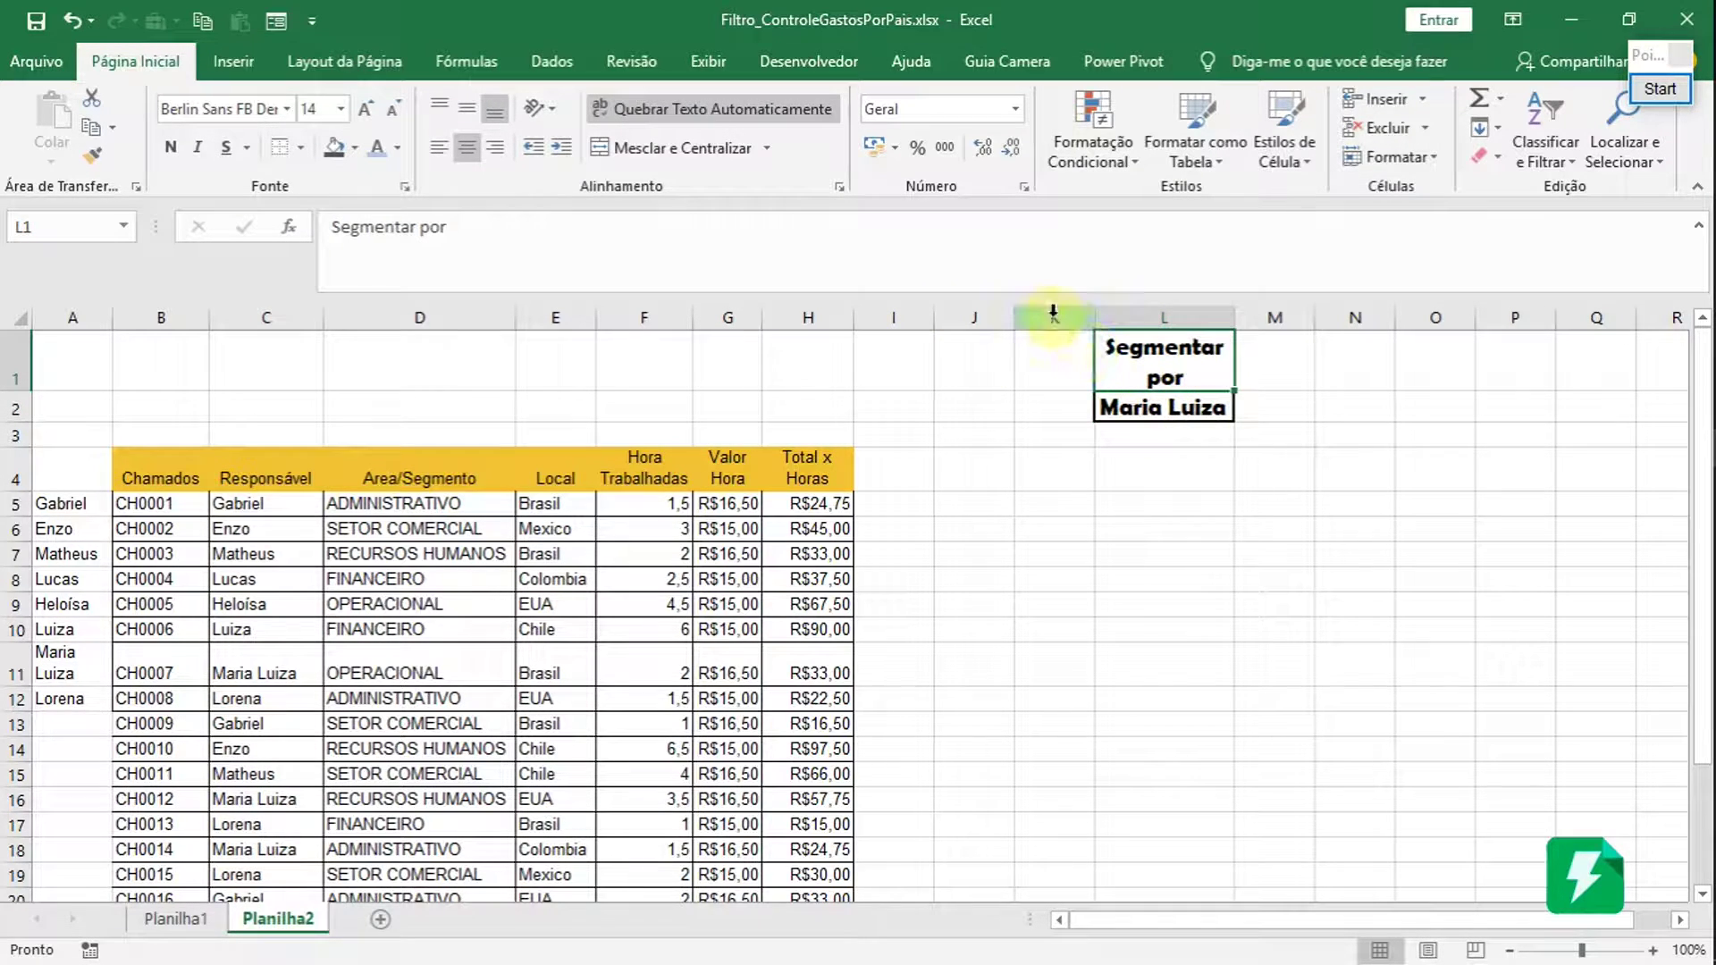
pyautogui.click(355, 148)
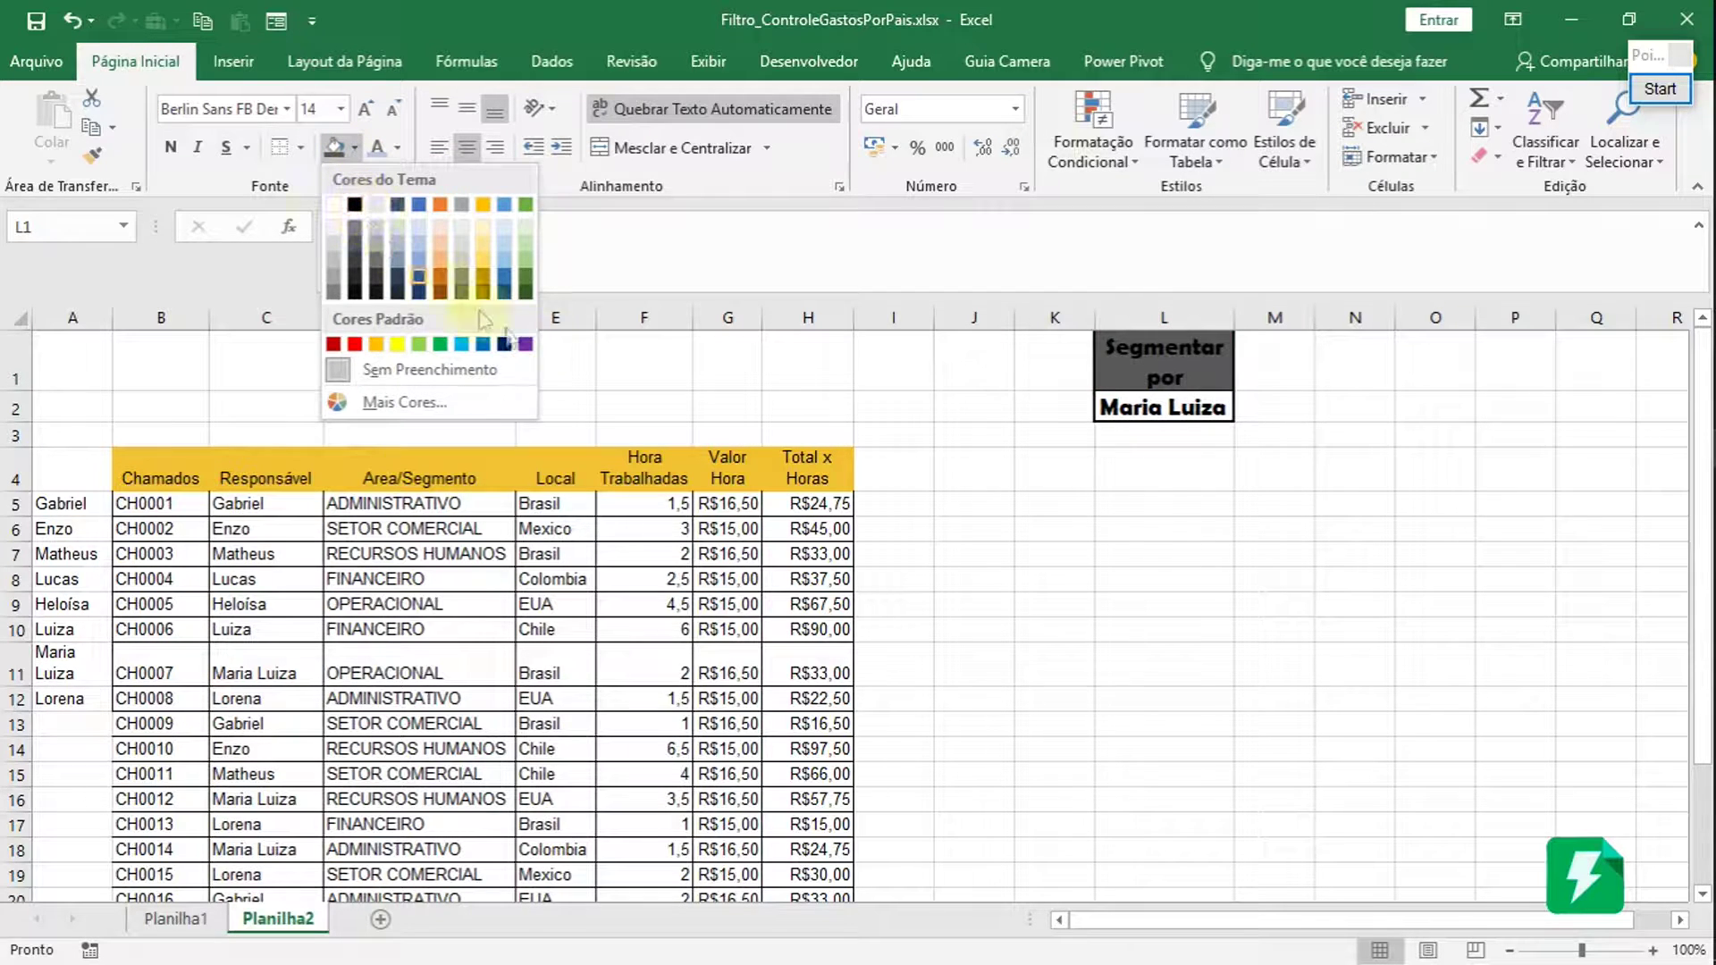
pyautogui.click(354, 204)
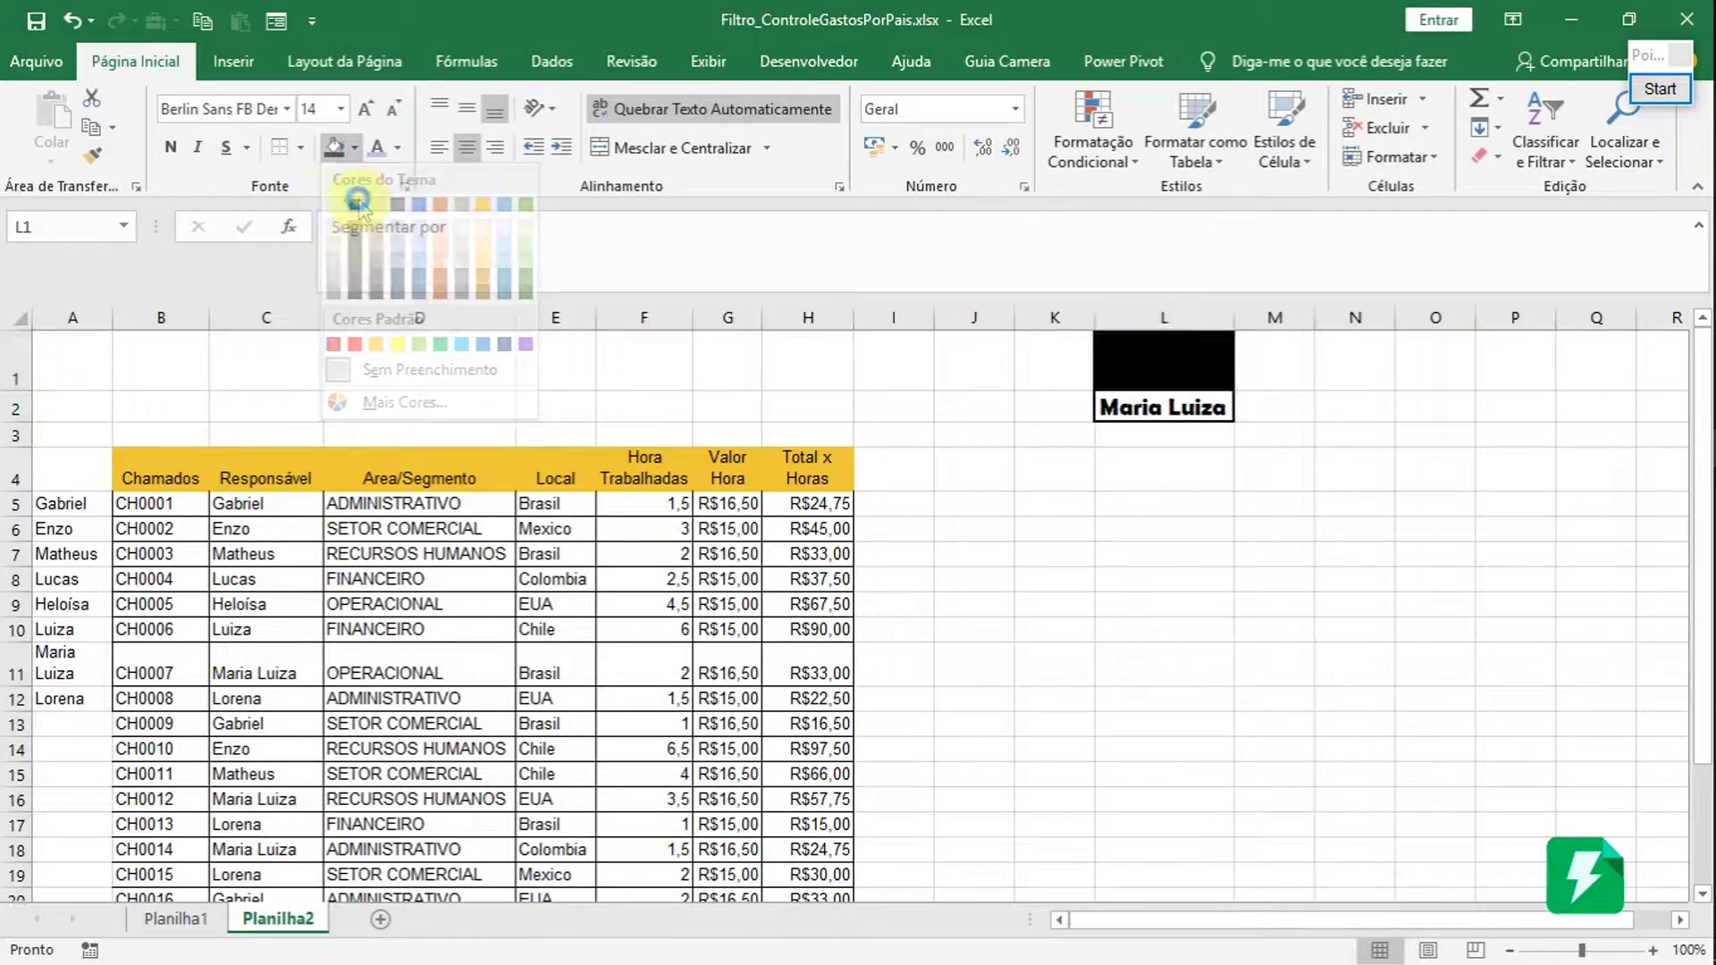
pyautogui.click(398, 147)
pyautogui.click(391, 230)
pyautogui.click(1110, 456)
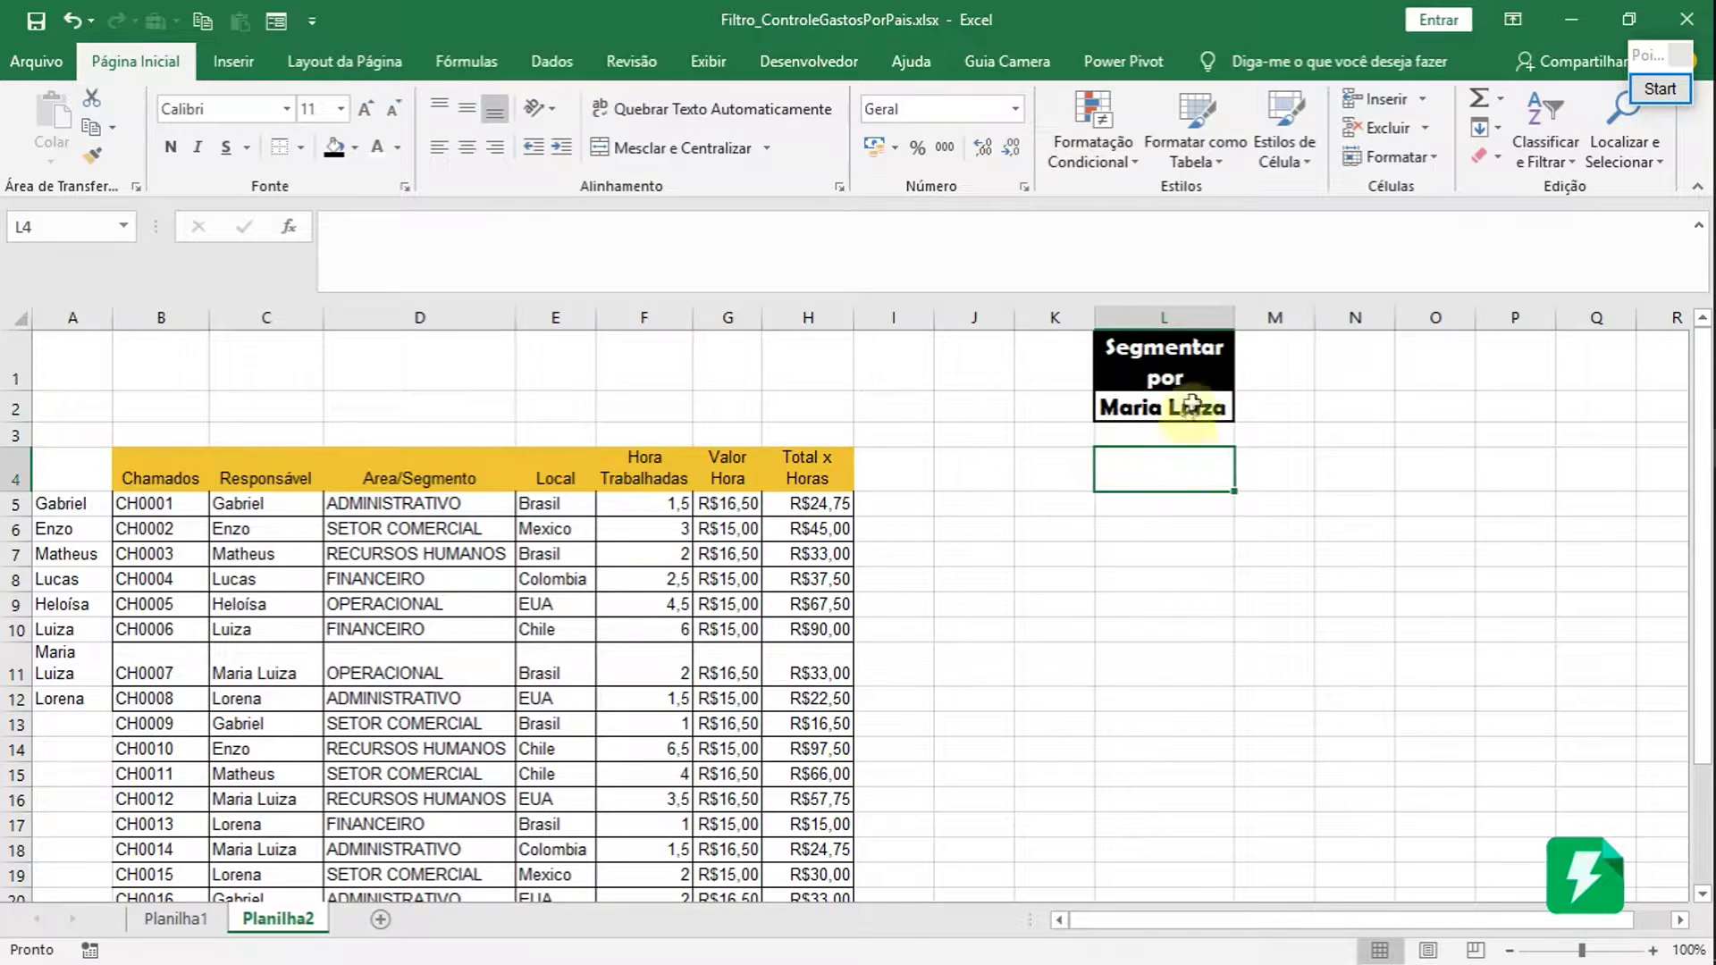
# - Change the label in L1 to "Segmentar por:" and pick the seventh name again in L2's list
pyautogui.click(1202, 374)
pyautogui.doubleClick(1203, 374)
pyautogui.write(':')
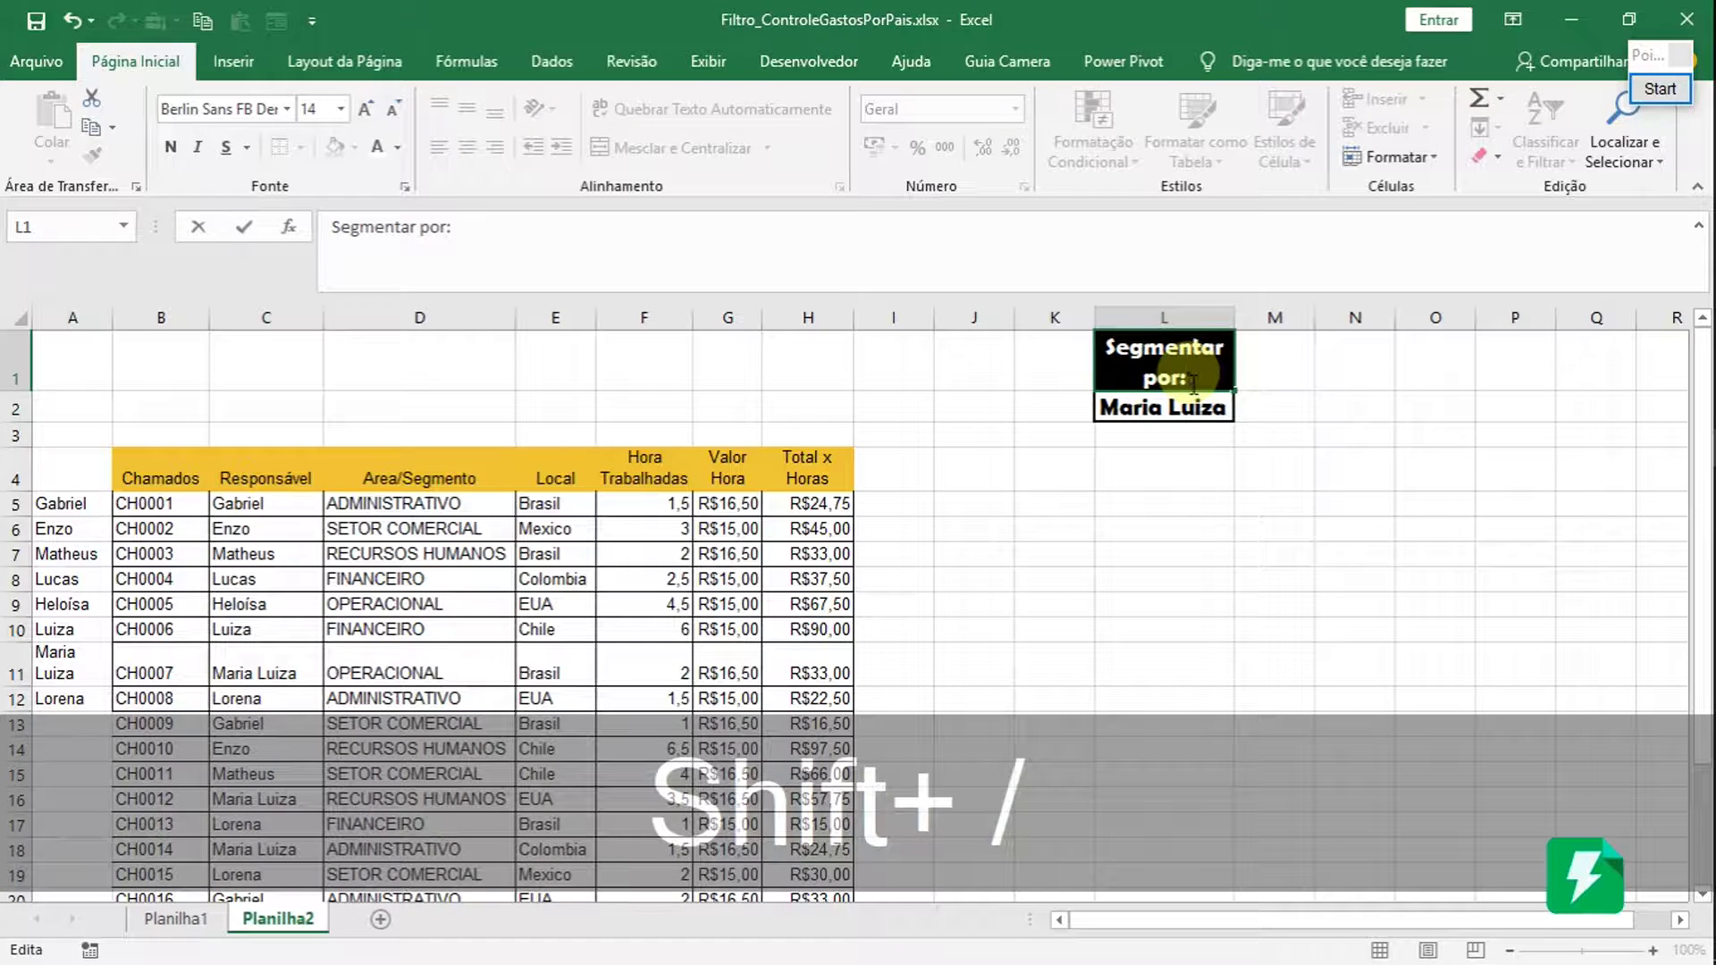
pyautogui.click(1197, 434)
pyautogui.click(1190, 460)
pyautogui.click(1168, 410)
pyautogui.click(1245, 409)
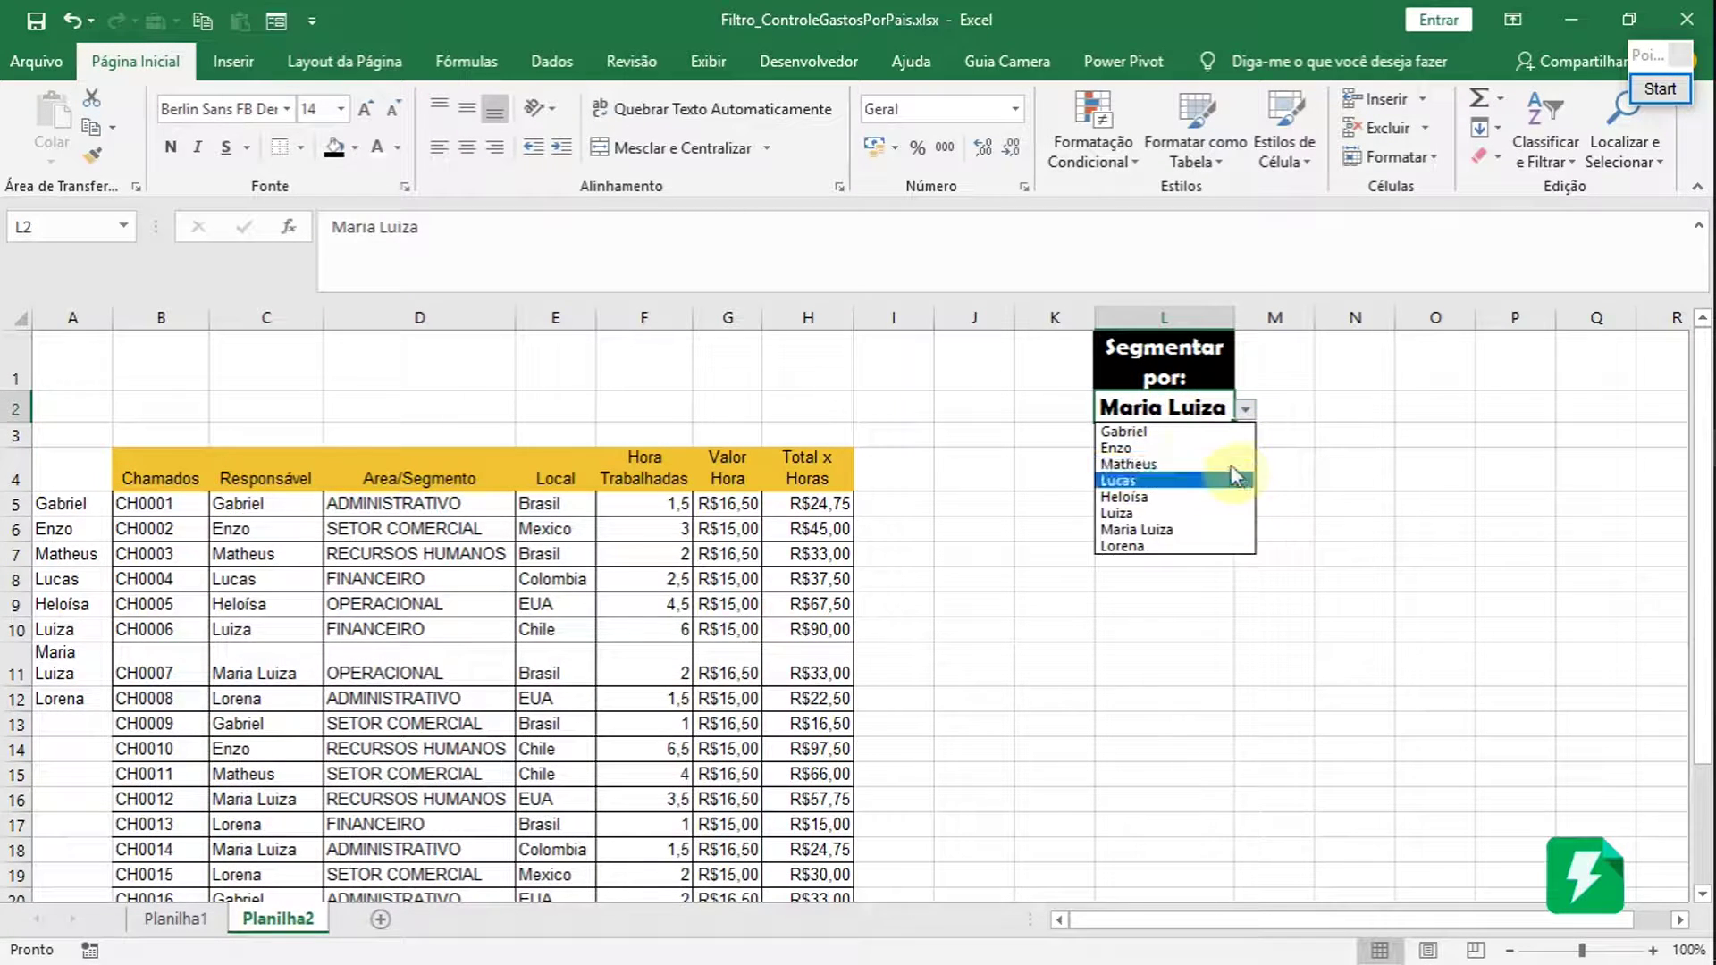
pyautogui.click(1131, 525)
pyautogui.click(1002, 498)
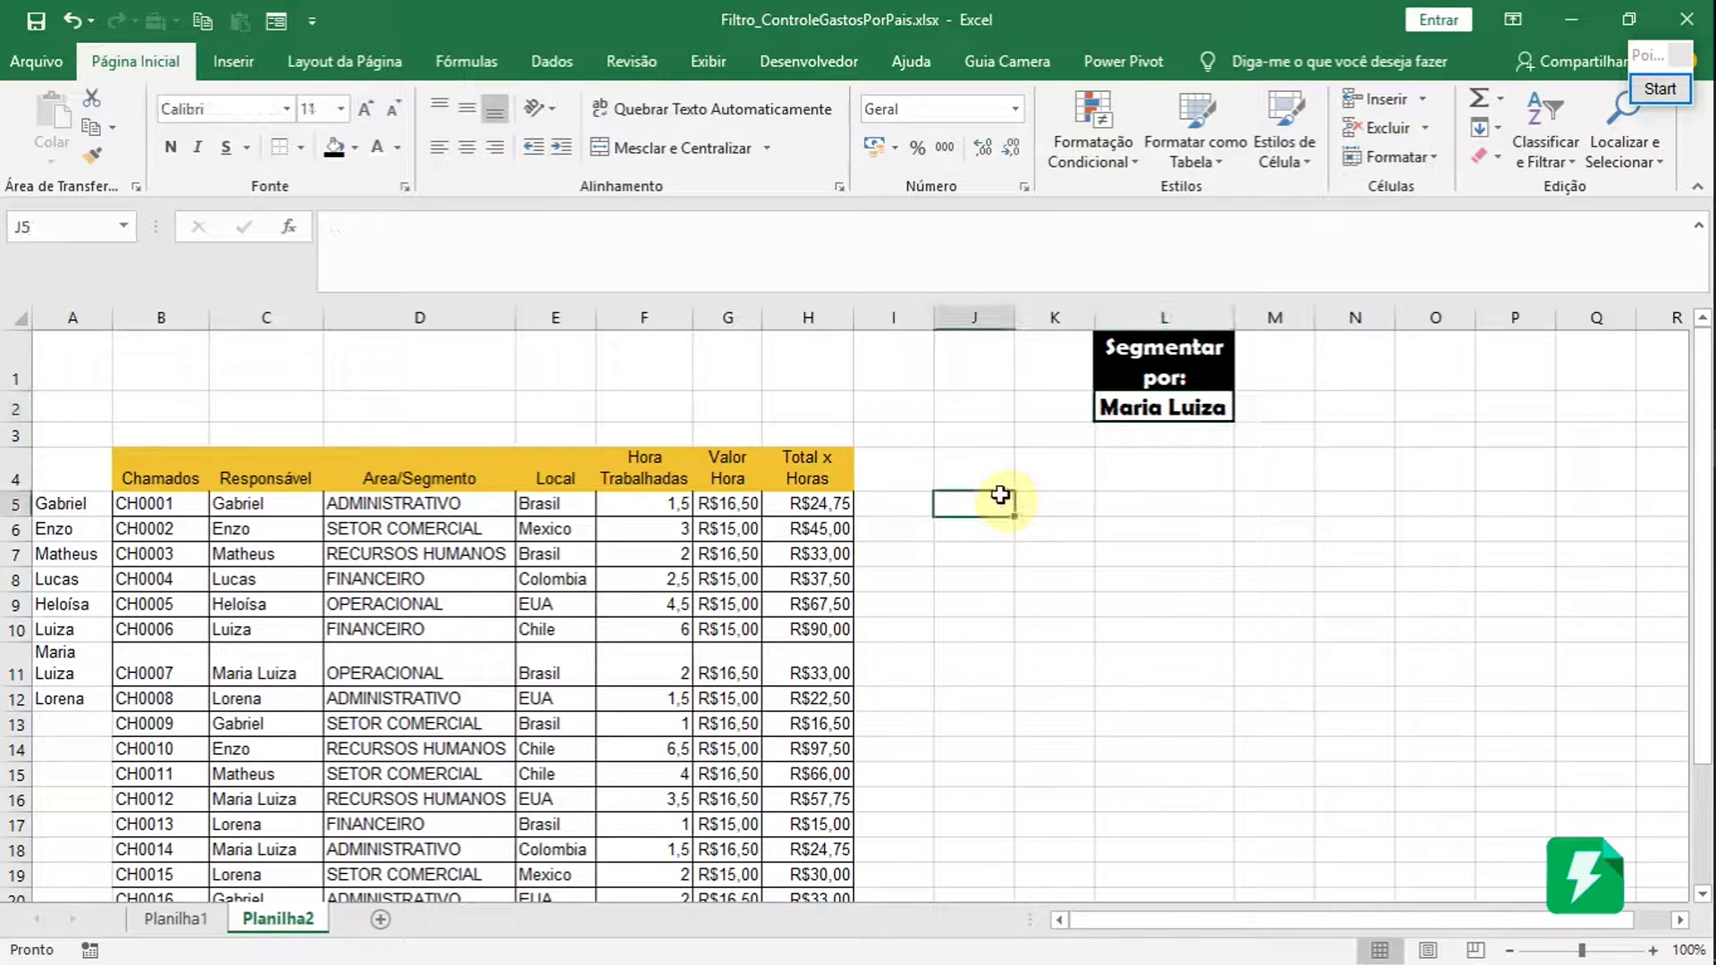
pyautogui.click(886, 498)
pyautogui.click(942, 479)
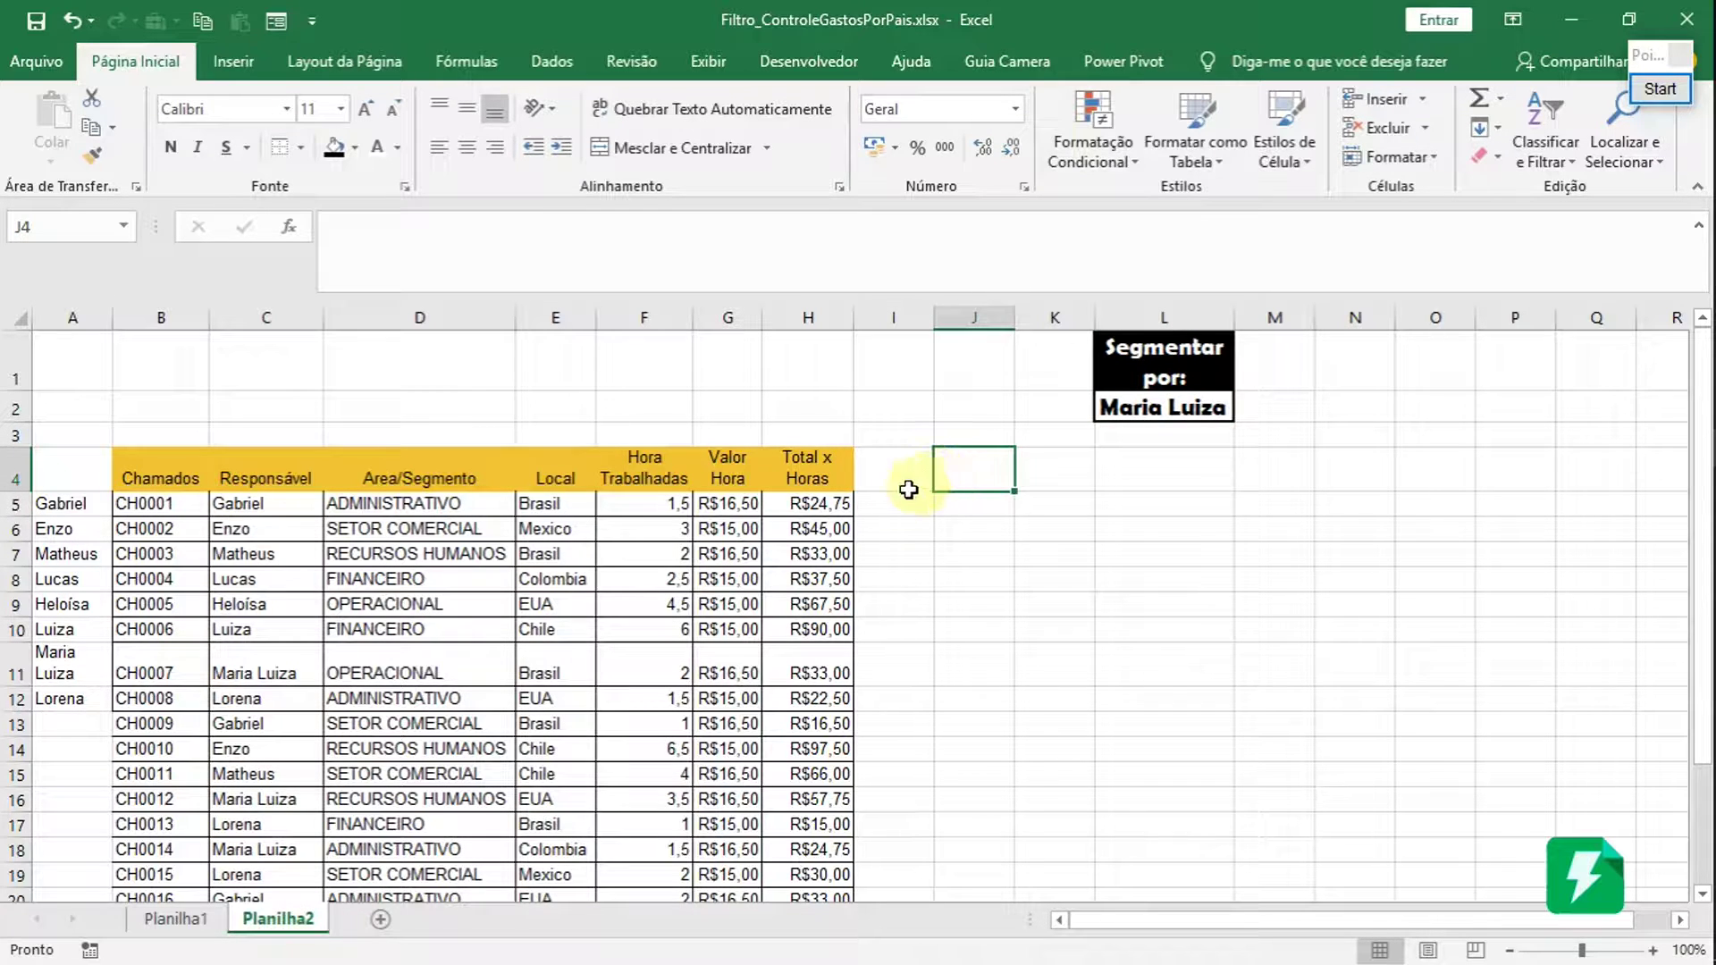
pyautogui.click(904, 497)
pyautogui.scroll(-2, 893, 556)
pyautogui.scroll(2, 893, 556)
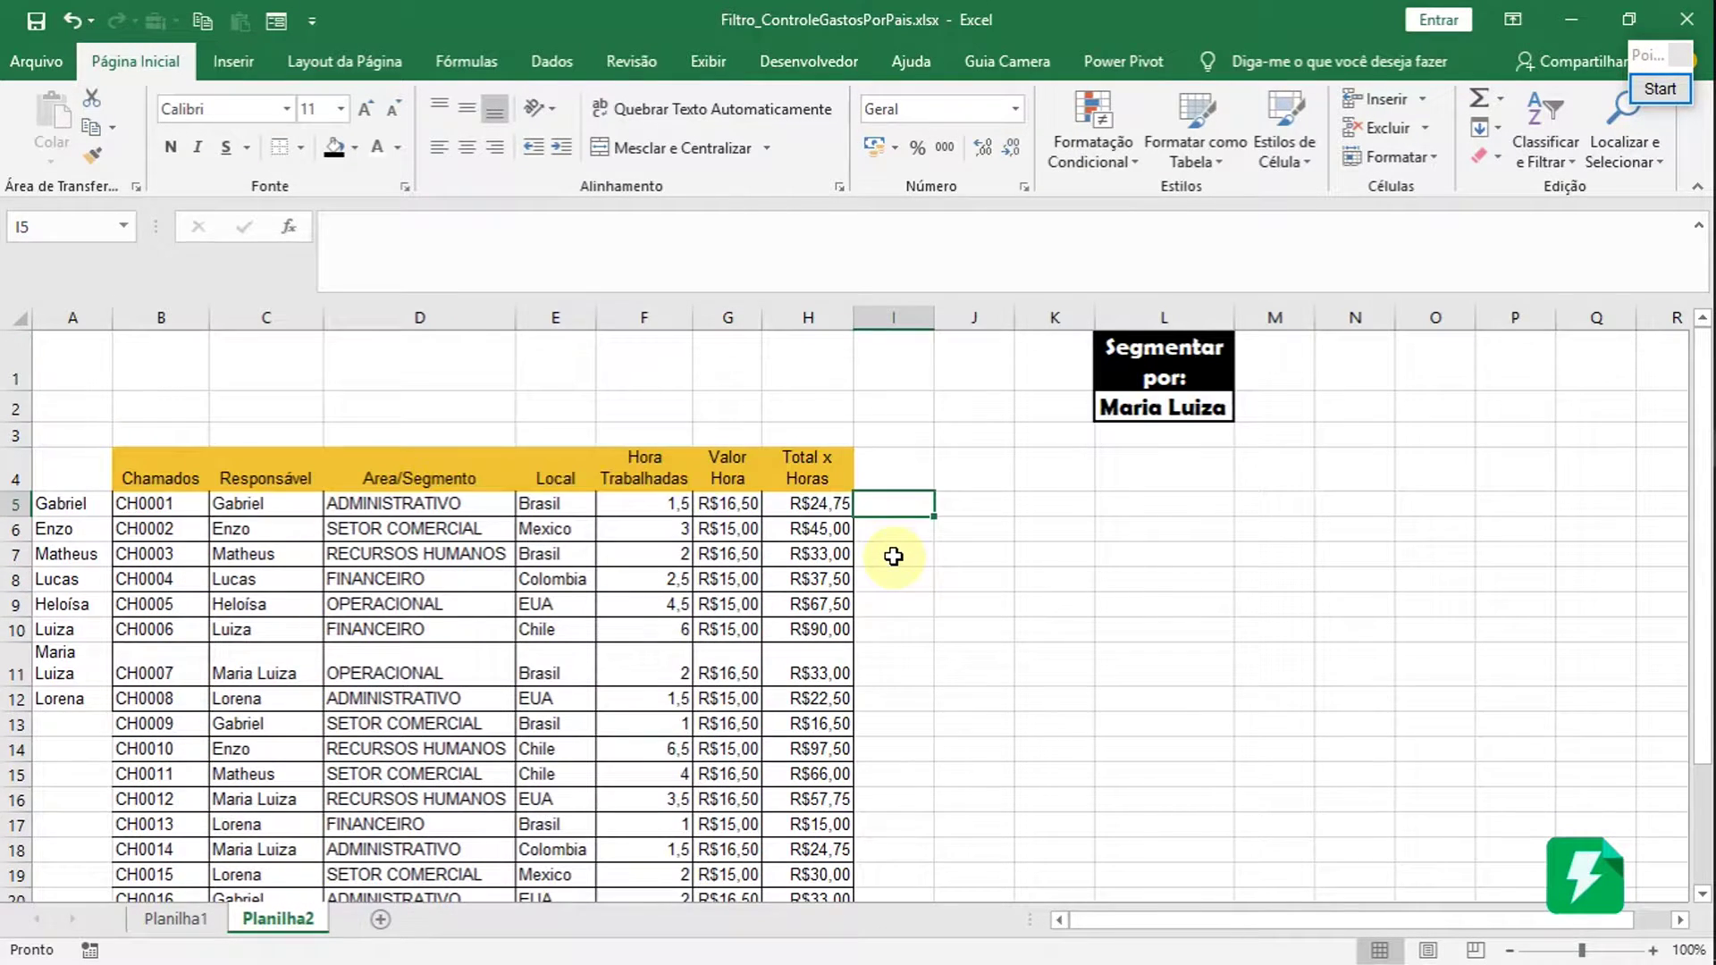
pyautogui.press('Up')
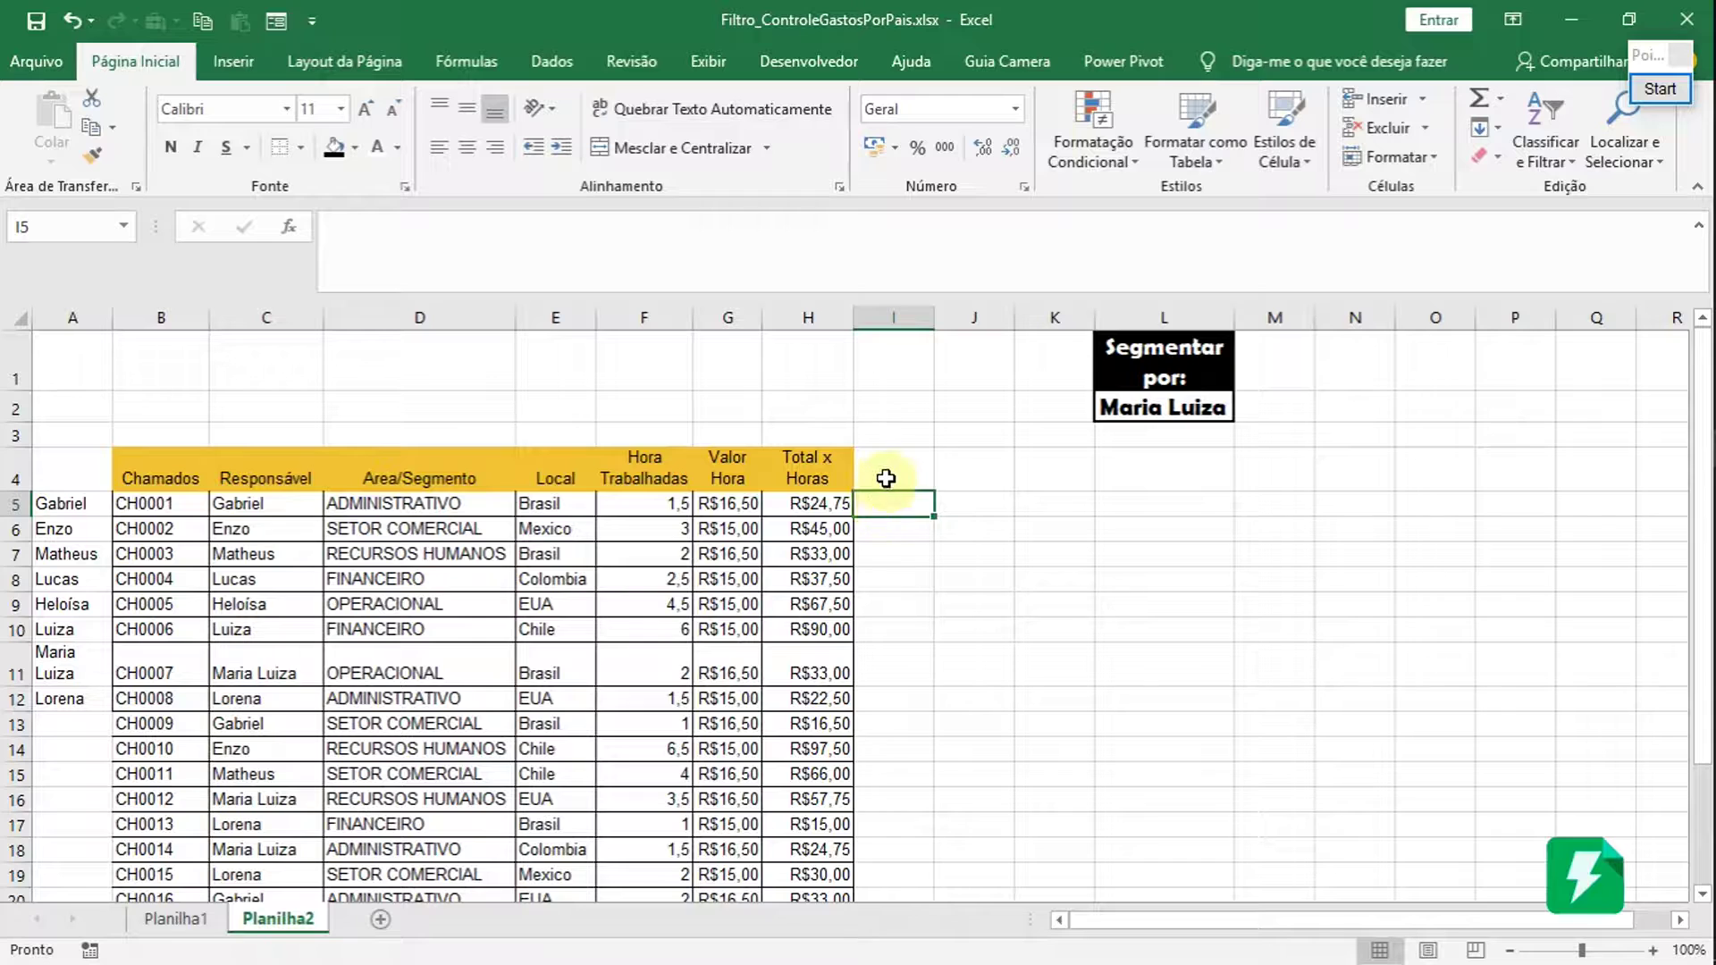
pyautogui.press('Right')
pyautogui.press('Right')
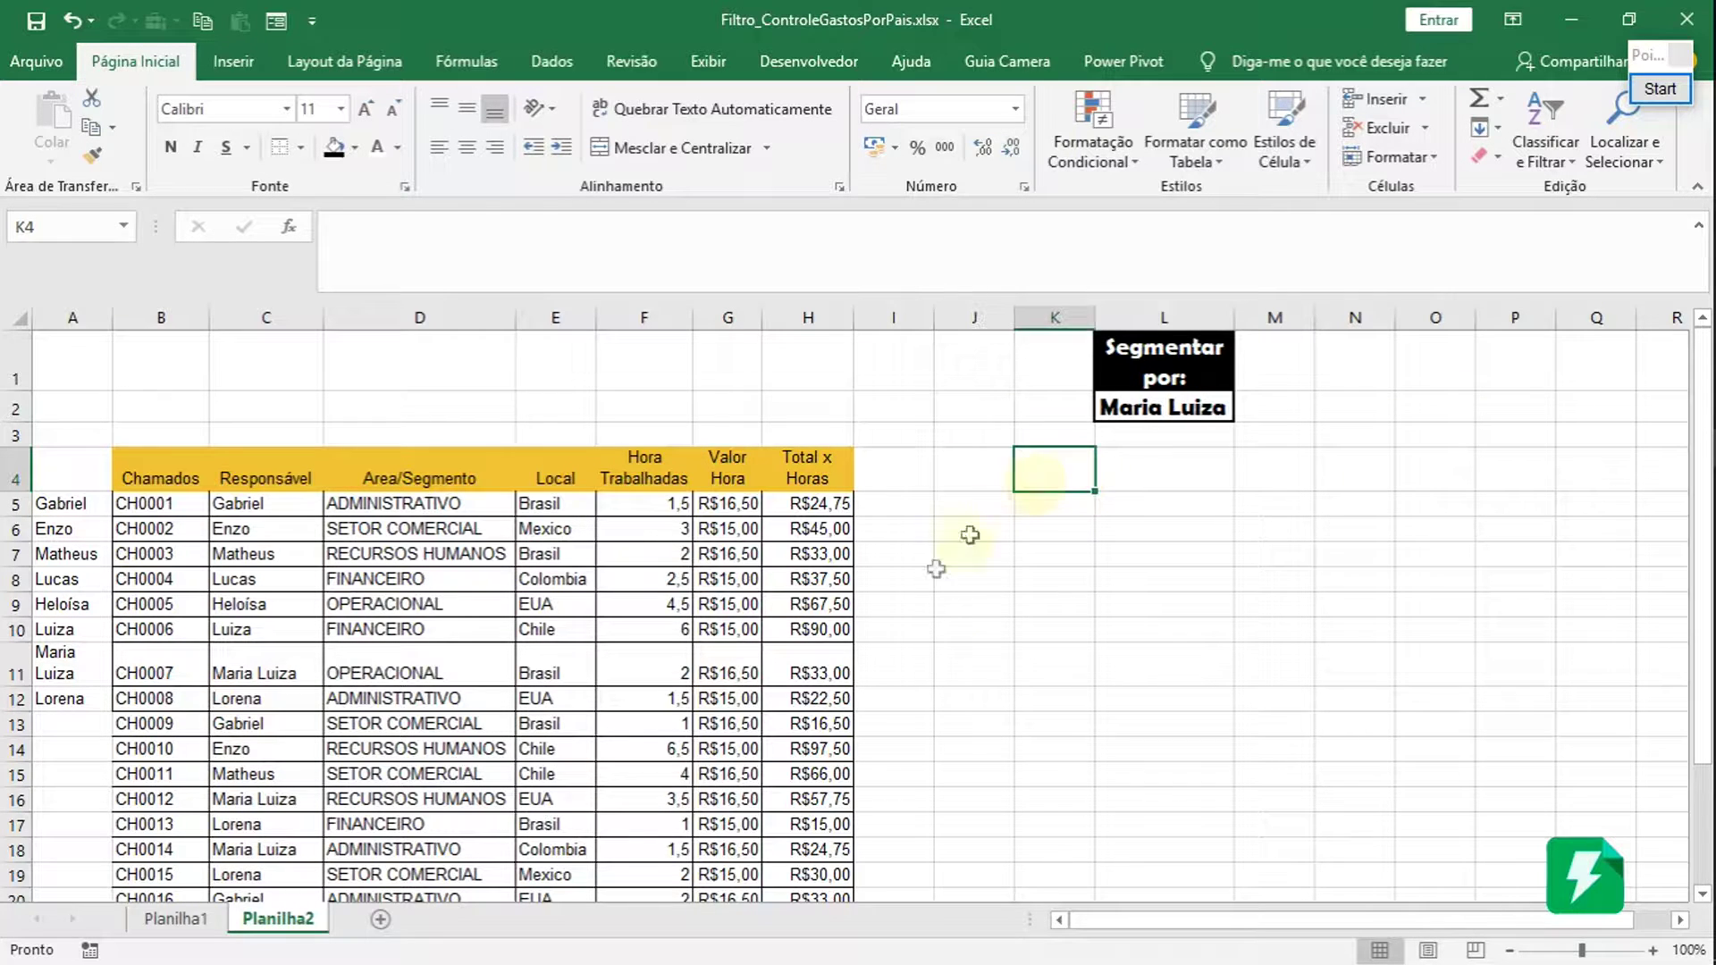
# - Enter the header ColAux1 in I4, beside the Total x Horas column
pyautogui.click(903, 449)
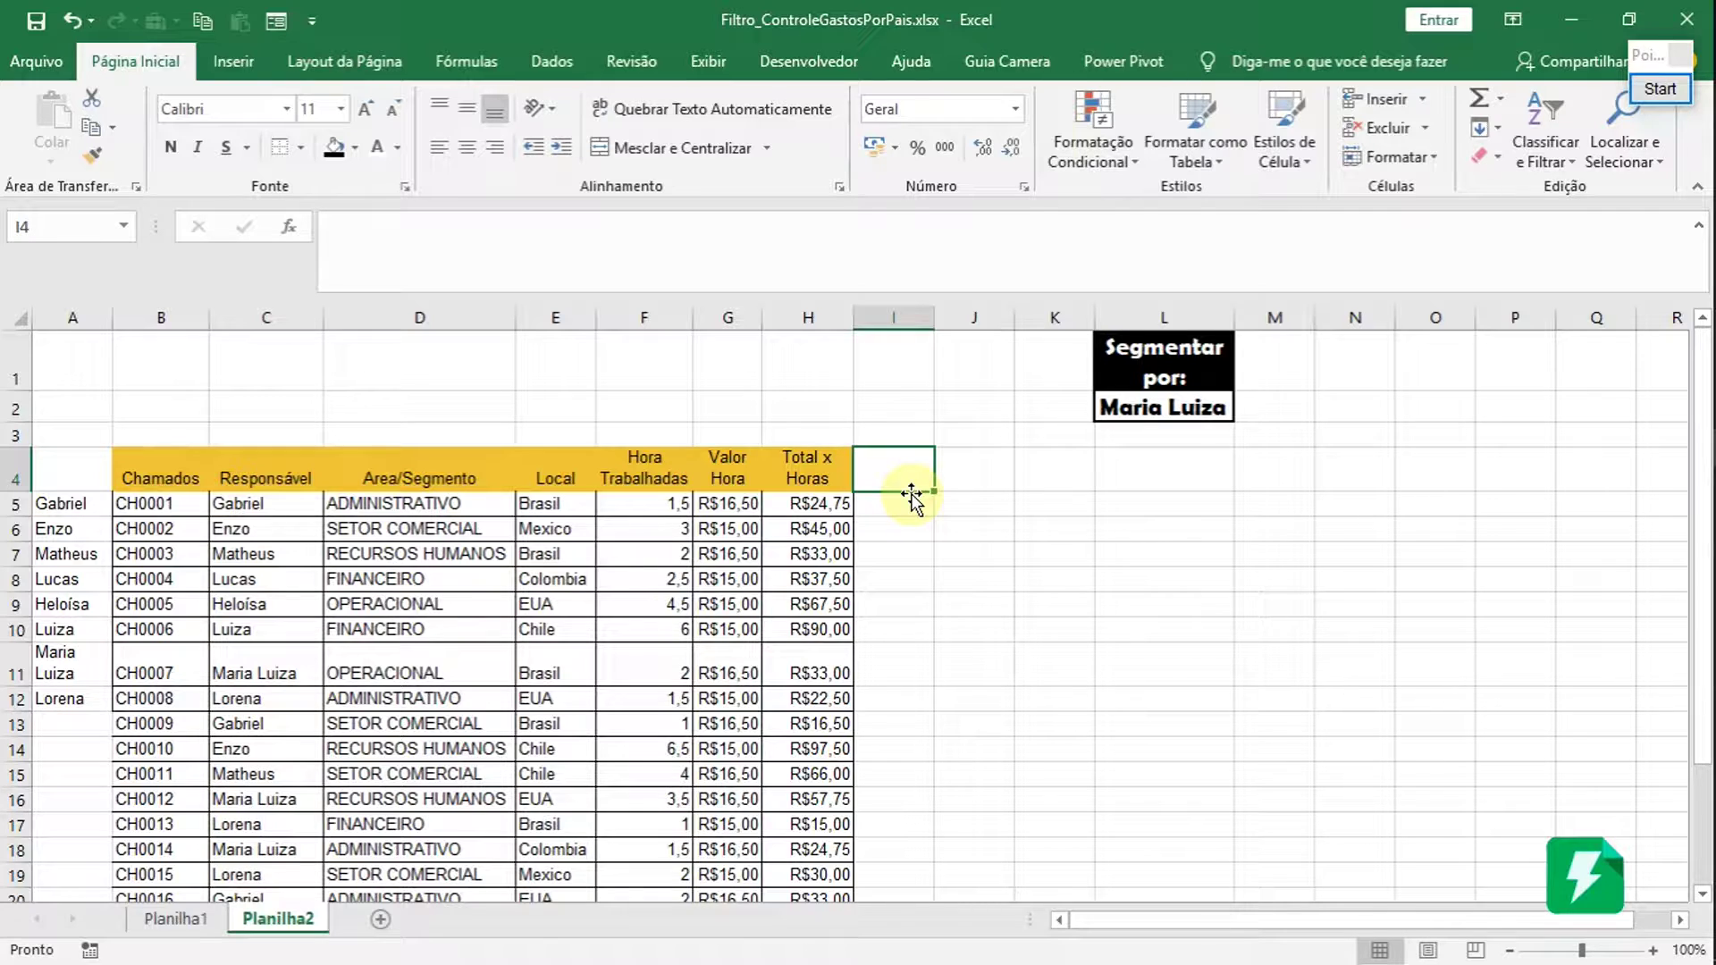
pyautogui.write('Col')
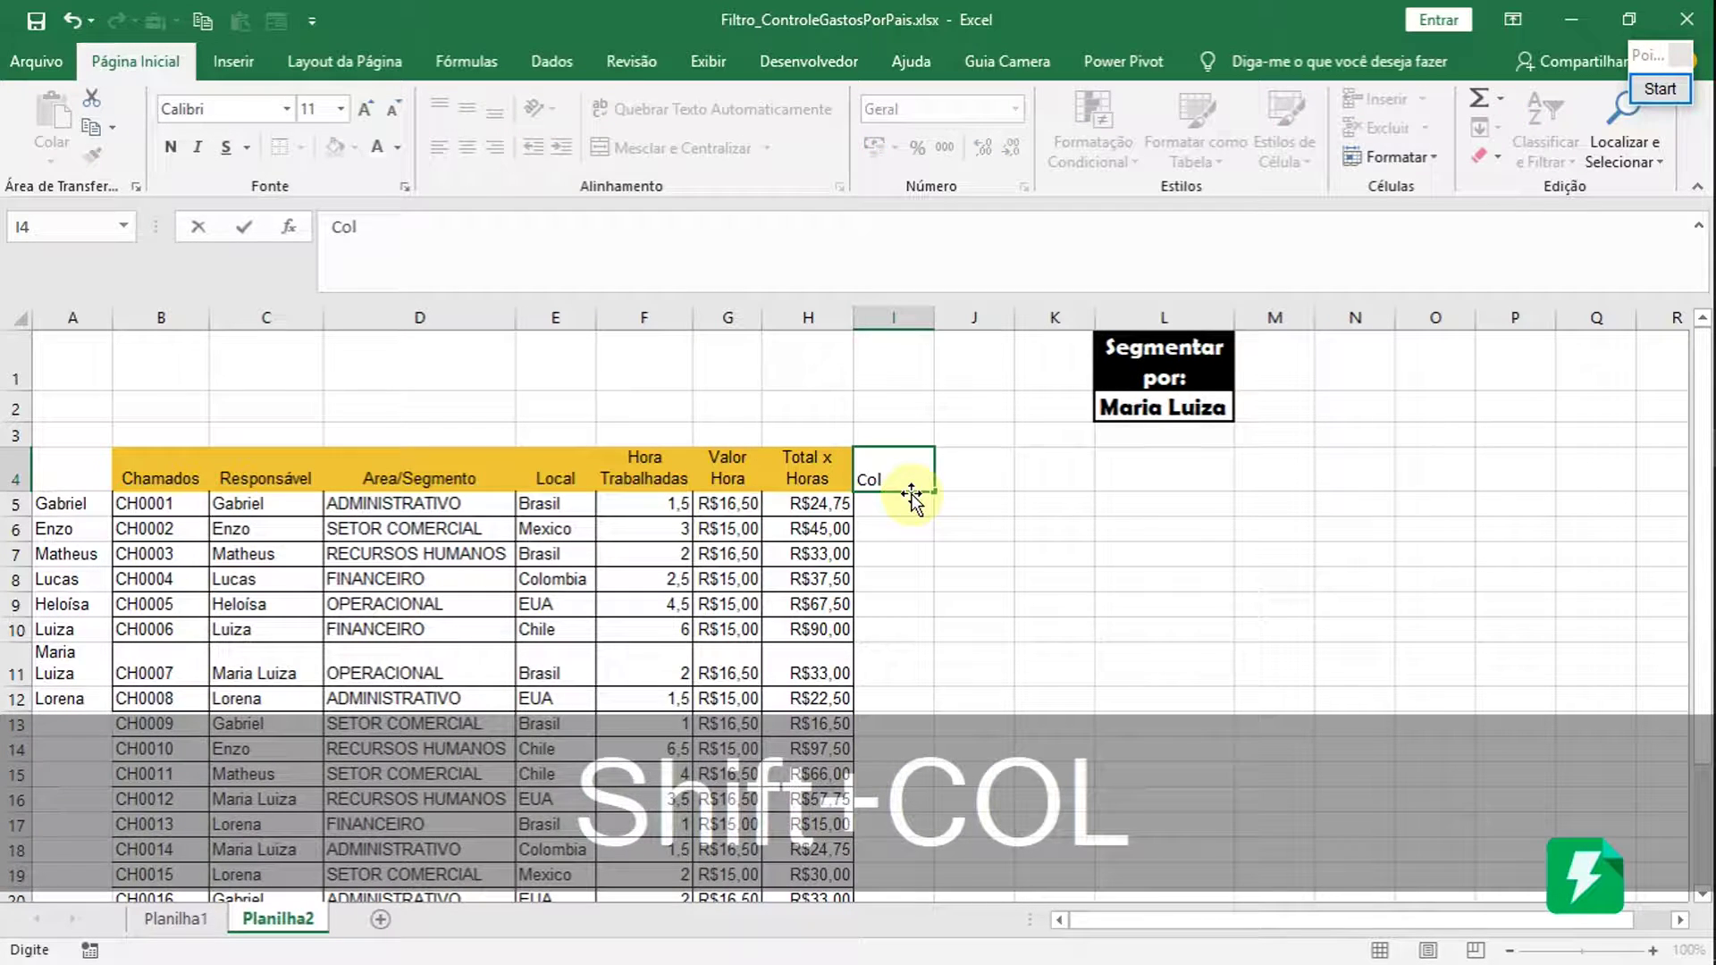
pyautogui.write('Axu')
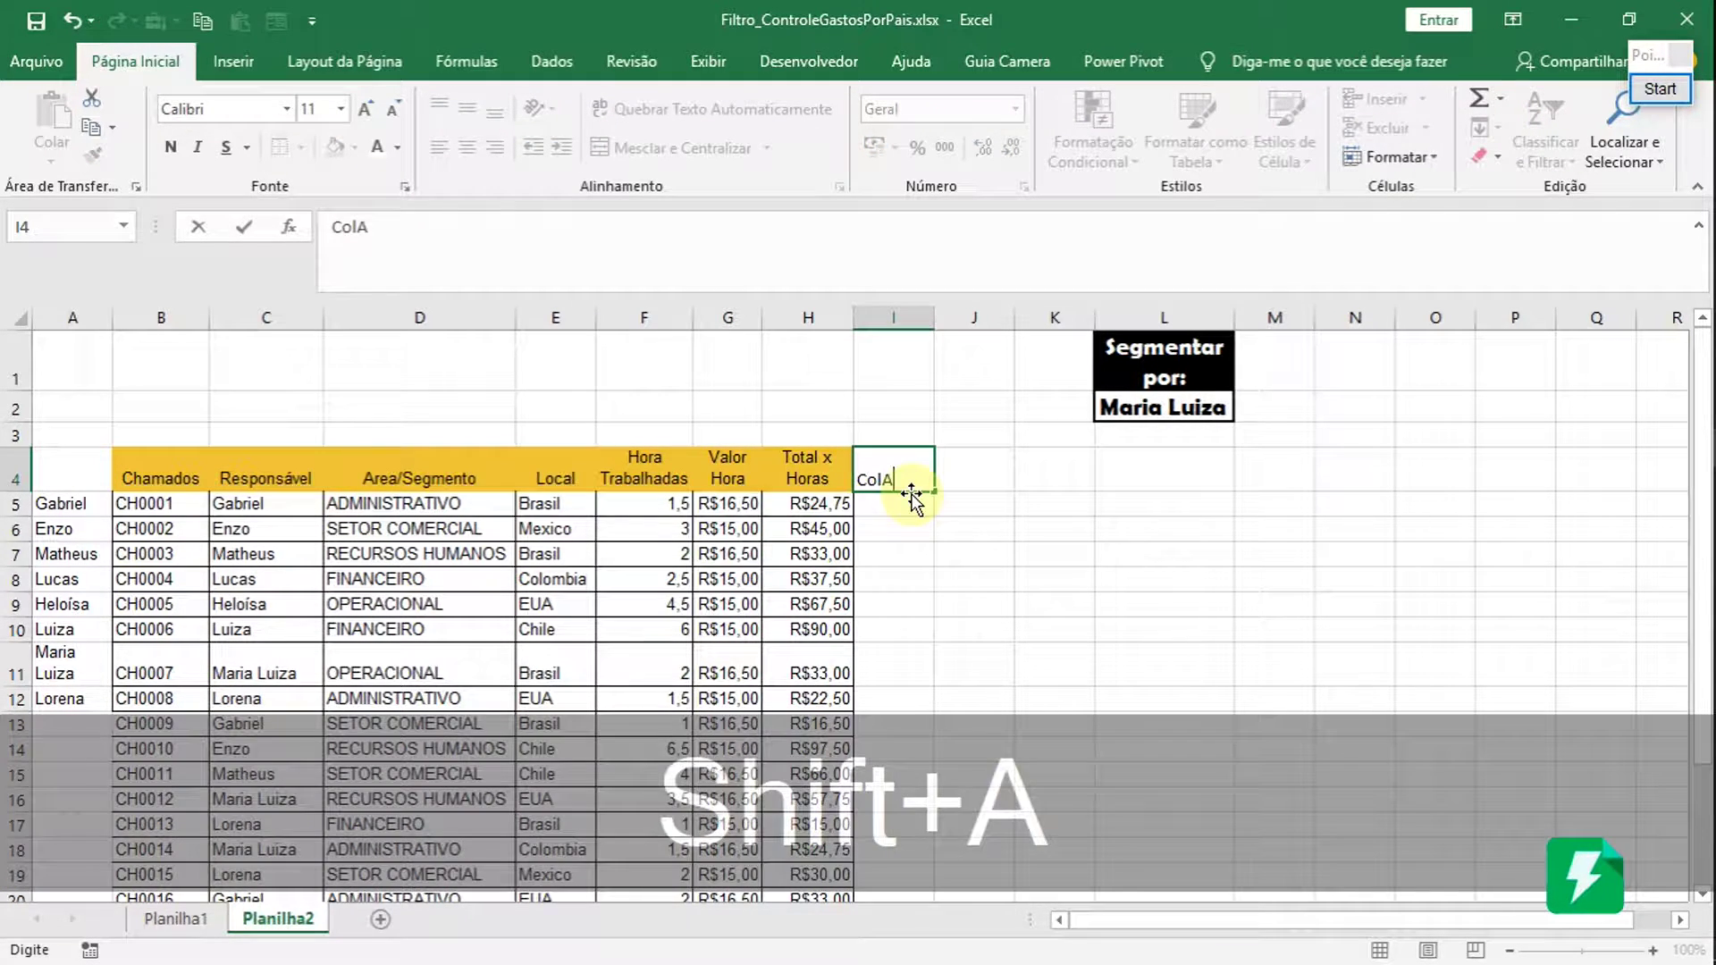
pyautogui.press('BackSpace')
pyautogui.press('BackSpace')
pyautogui.write('ux')
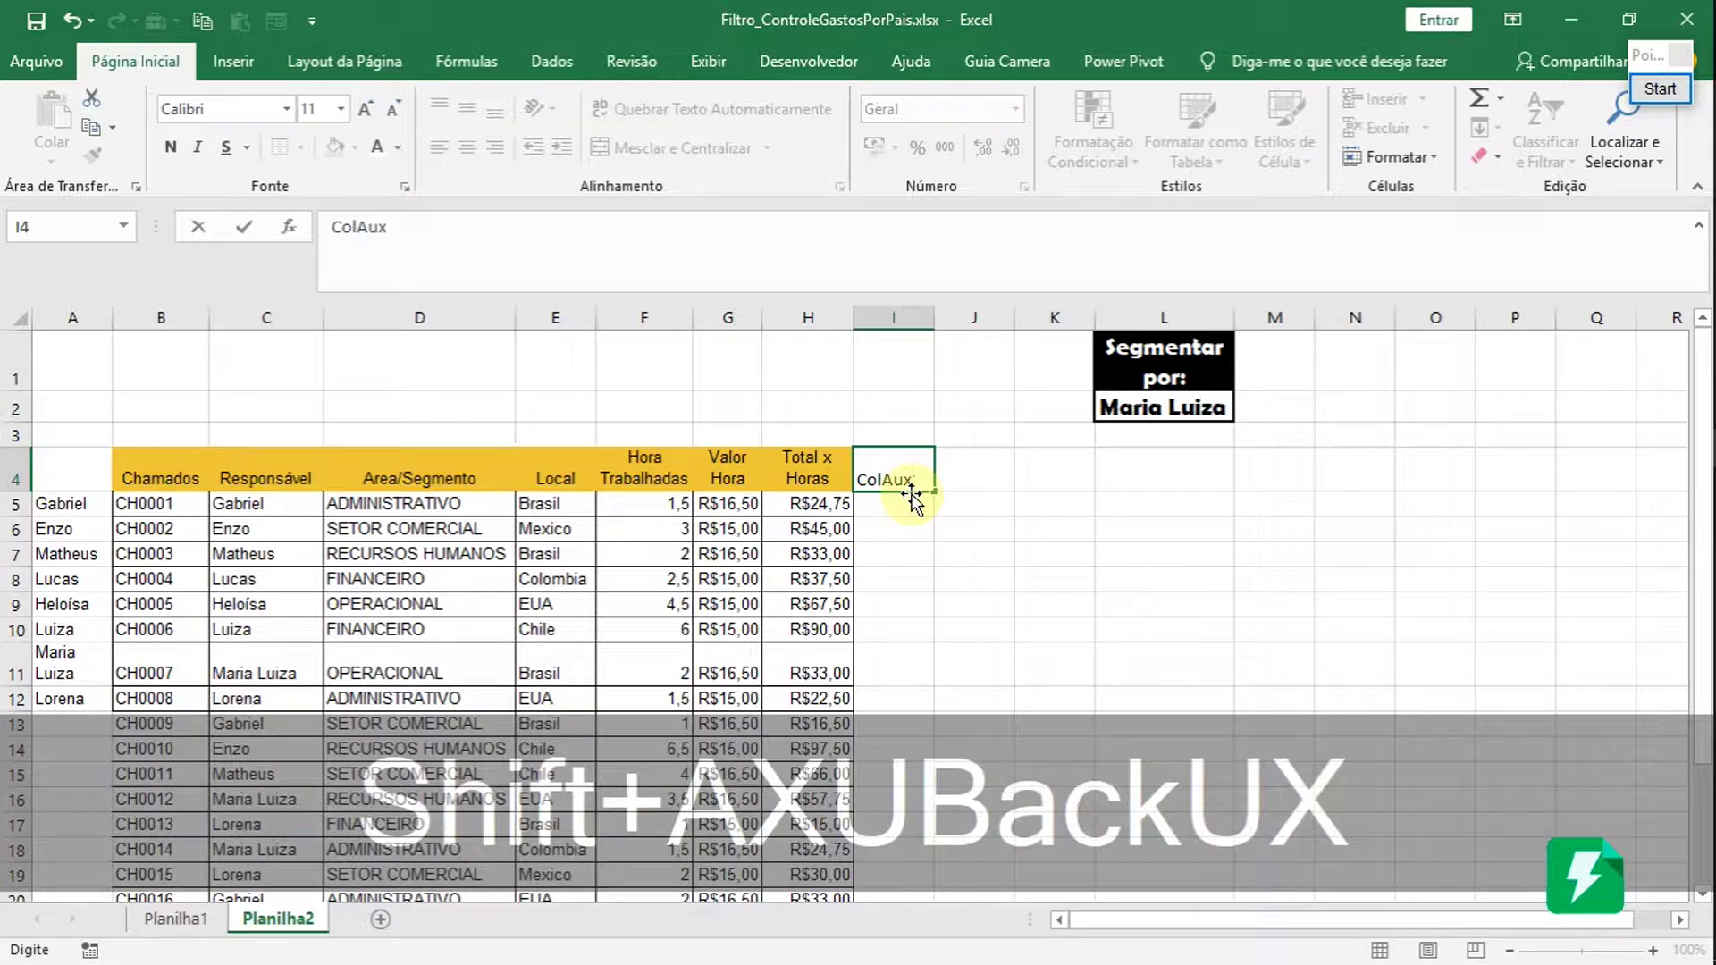
pyautogui.write('1')
pyautogui.press('Return')
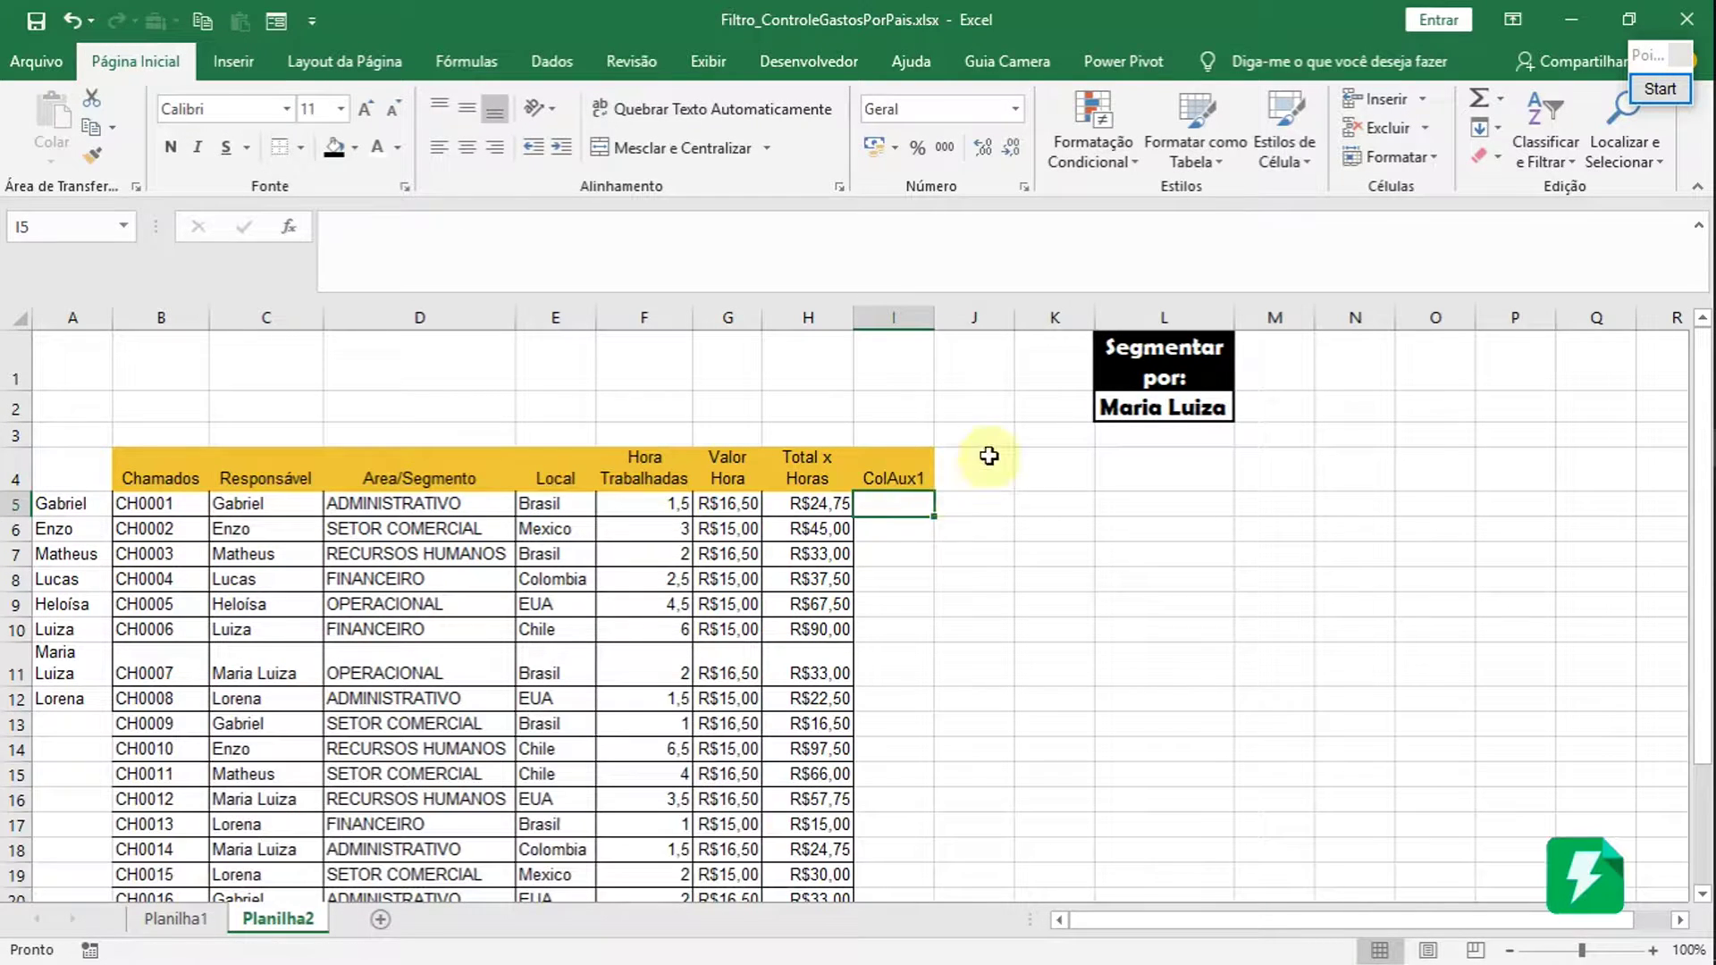
# - Enter the header ColAux2 in J4
pyautogui.click(987, 460)
pyautogui.write('Ca')
pyautogui.press('BackSpace')
pyautogui.write('ola')
pyautogui.press('BackSpace')
pyautogui.write('A')
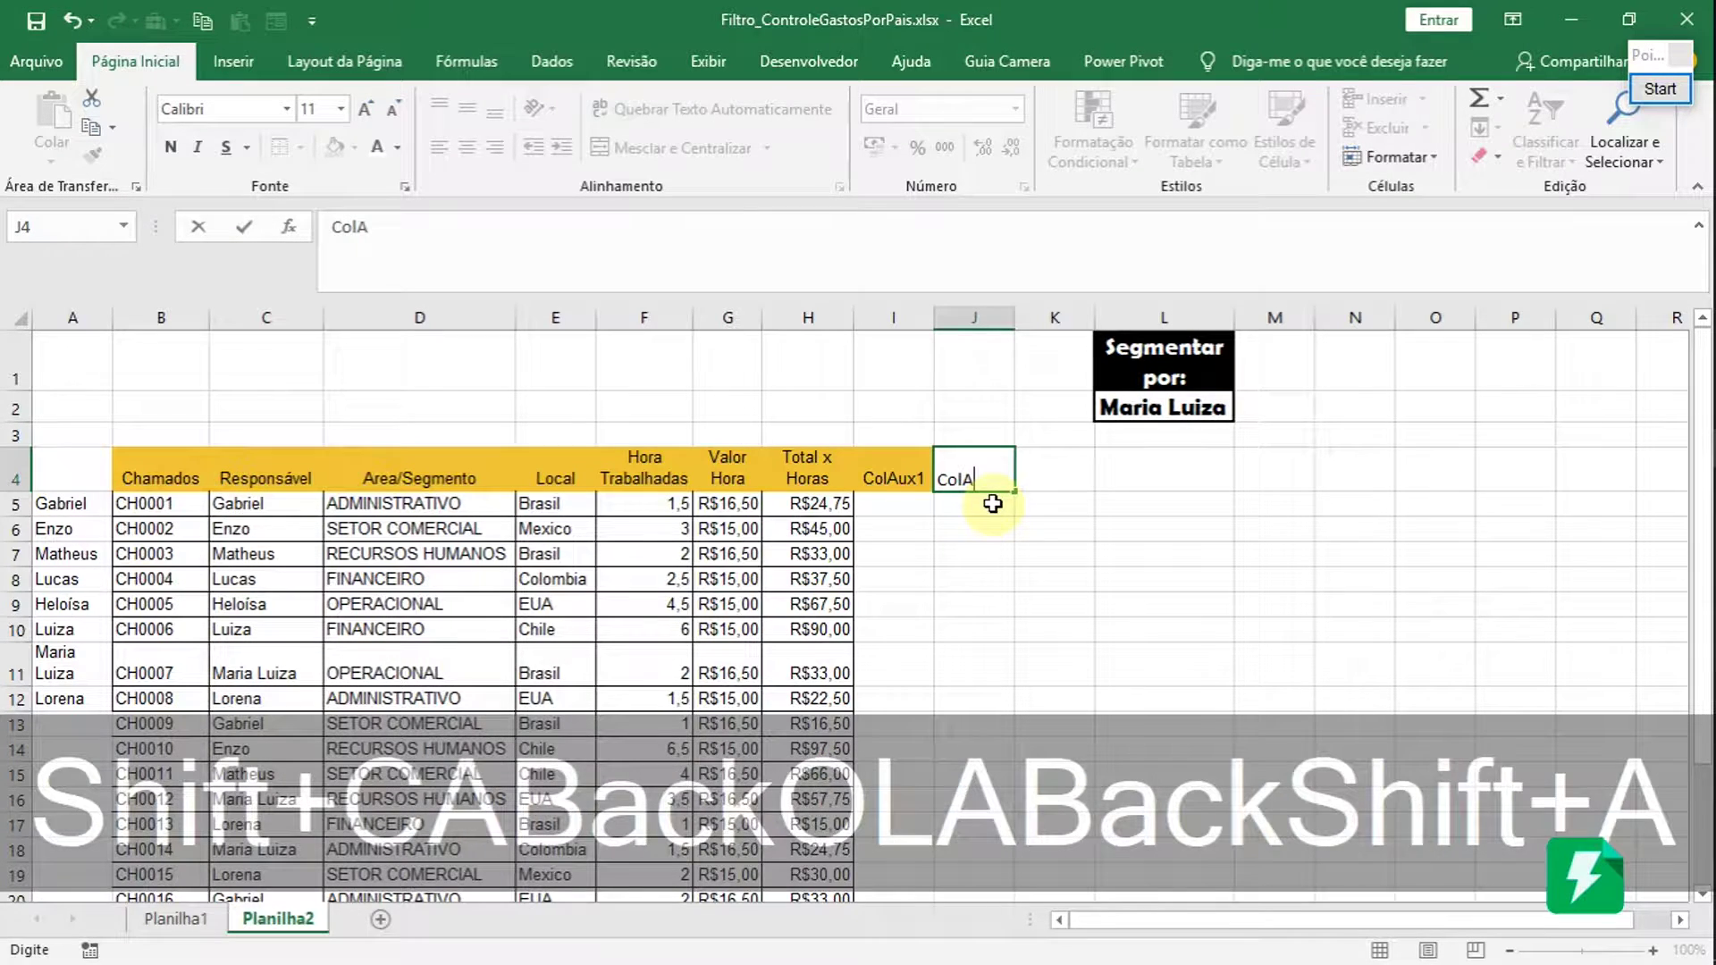
pyautogui.write('ux2')
pyautogui.press('Return')
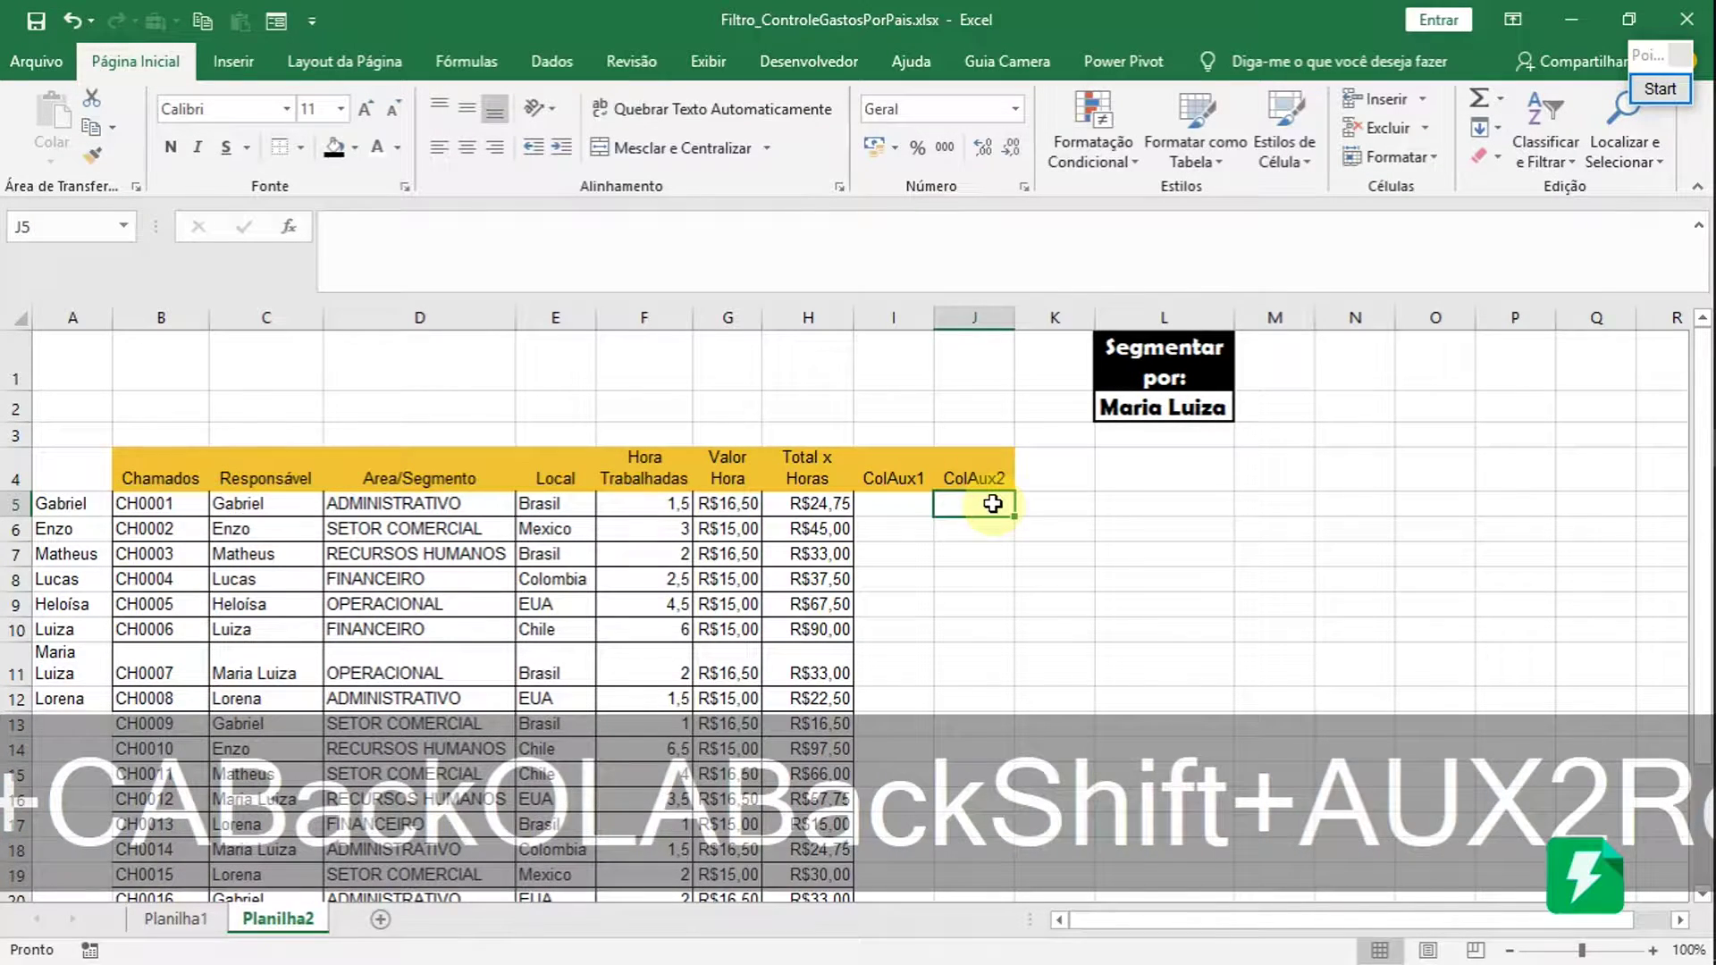
# - Enter the header ColAux3 in K4
pyautogui.click(1028, 480)
pyautogui.write('C')
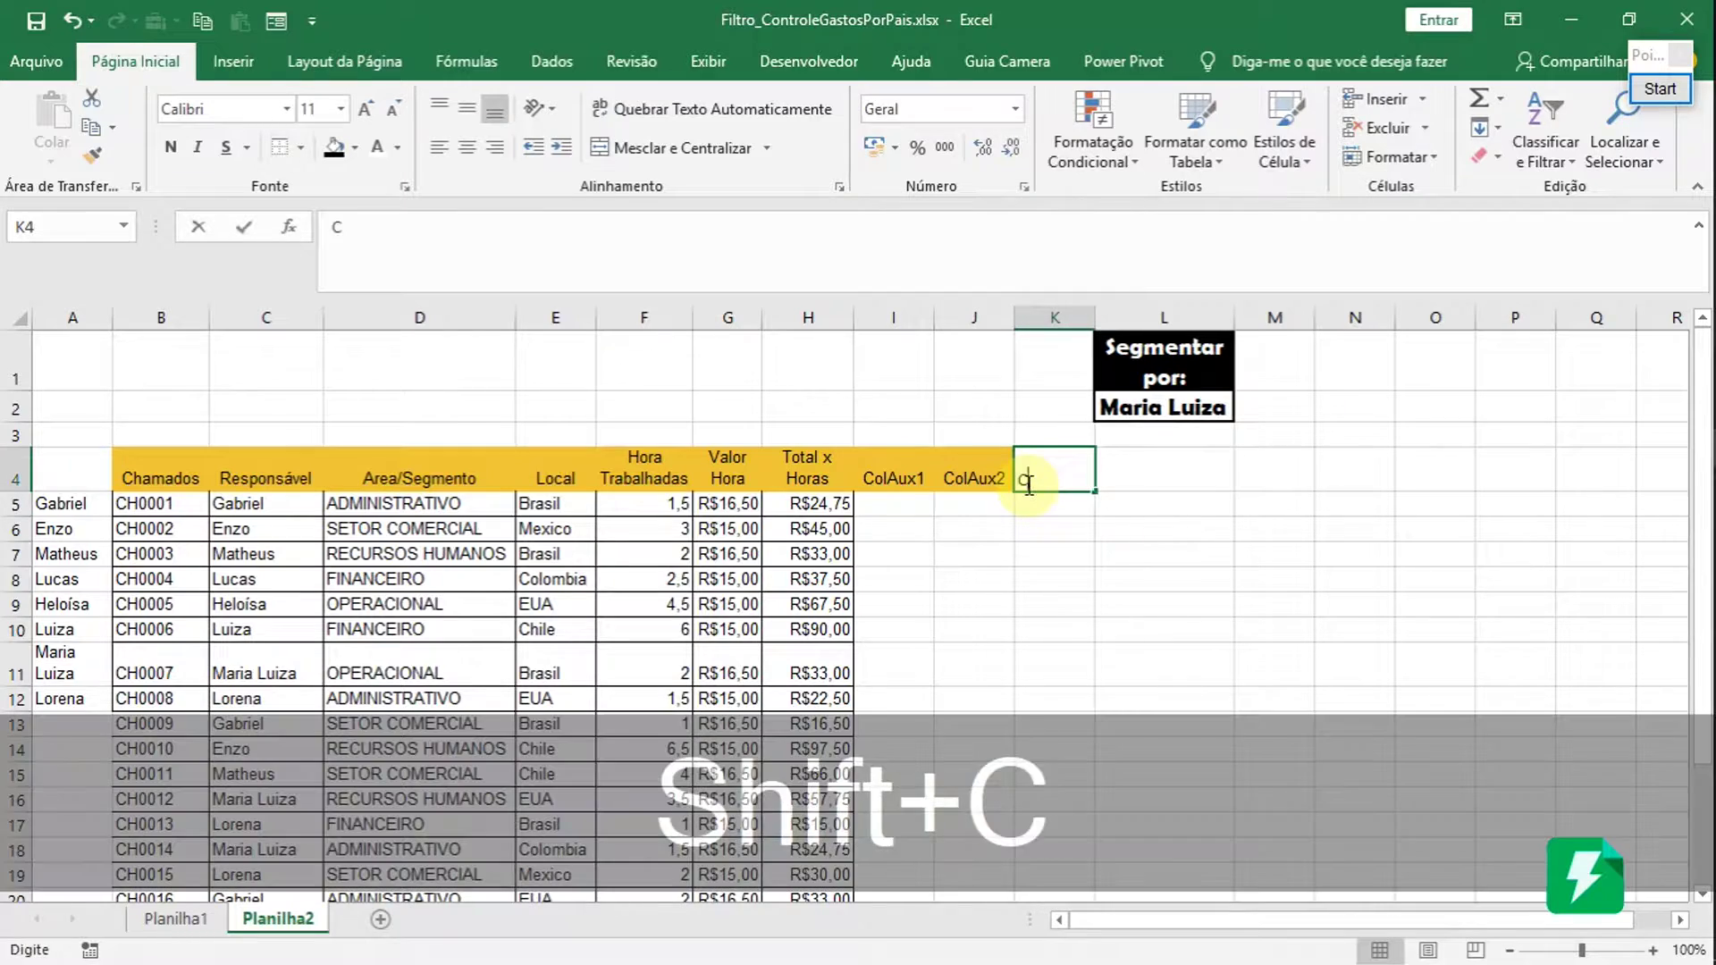
pyautogui.write('olAux')
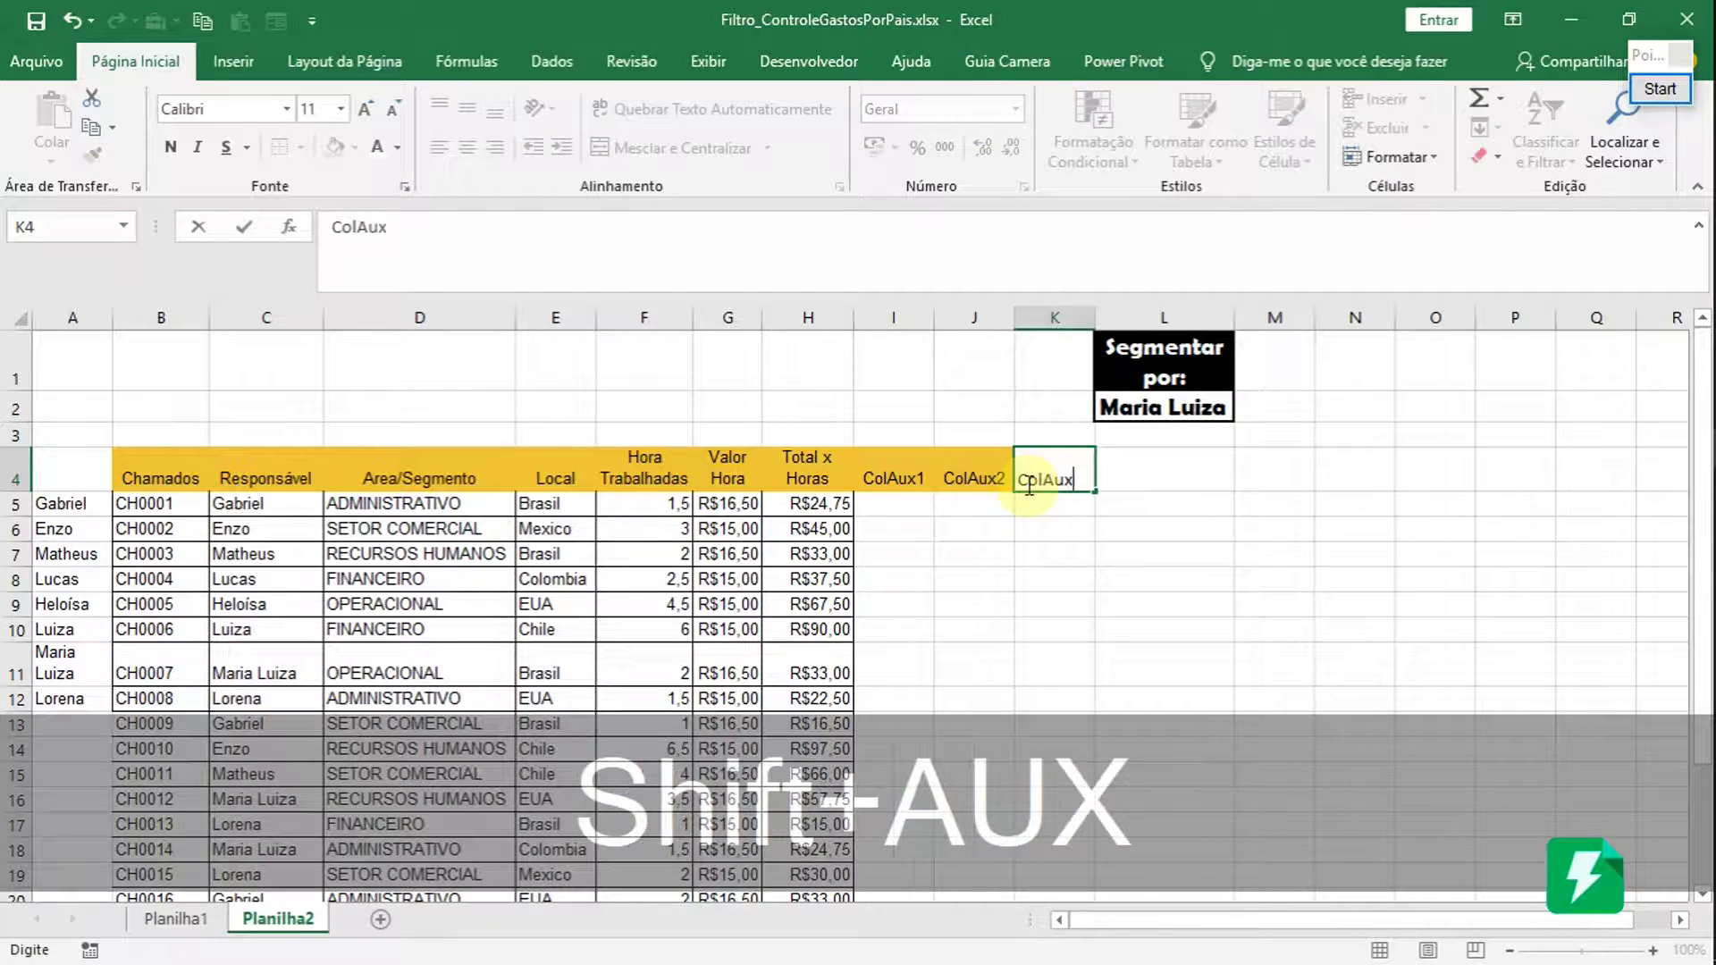
pyautogui.write('3')
pyautogui.press('Return')
# - Begin a LINS formula in I5 with the first Responsável cell, C5, as its argument
pyautogui.click(895, 523)
pyautogui.click(920, 510)
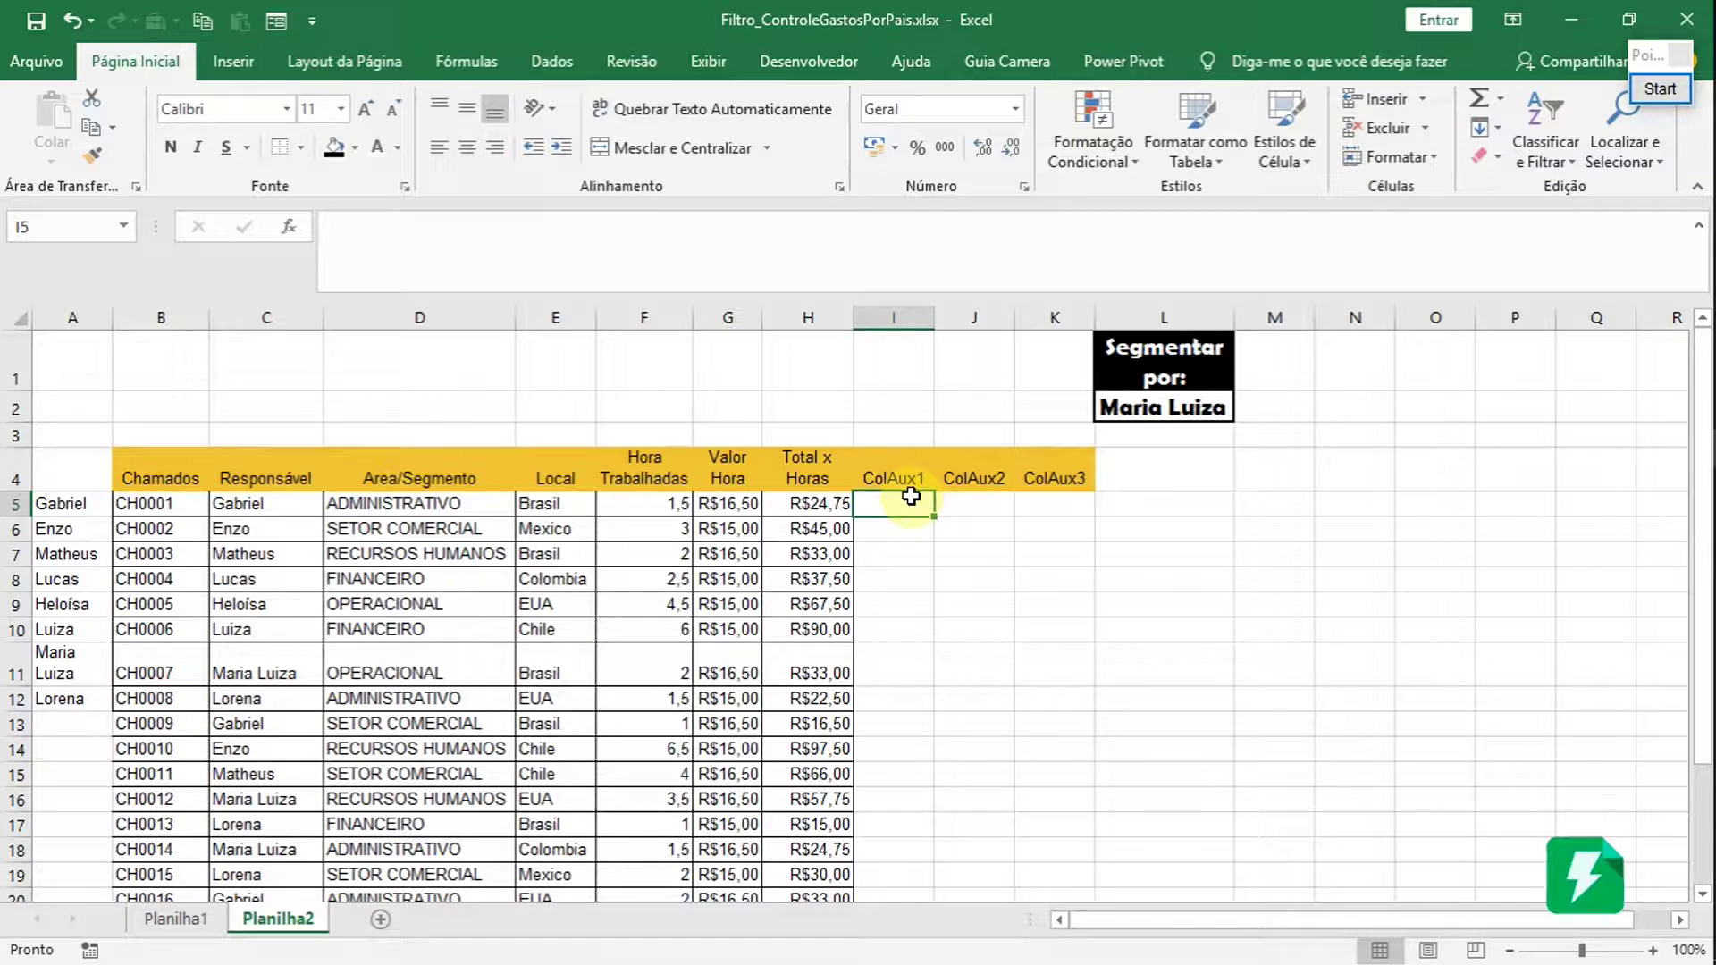
pyautogui.write('=')
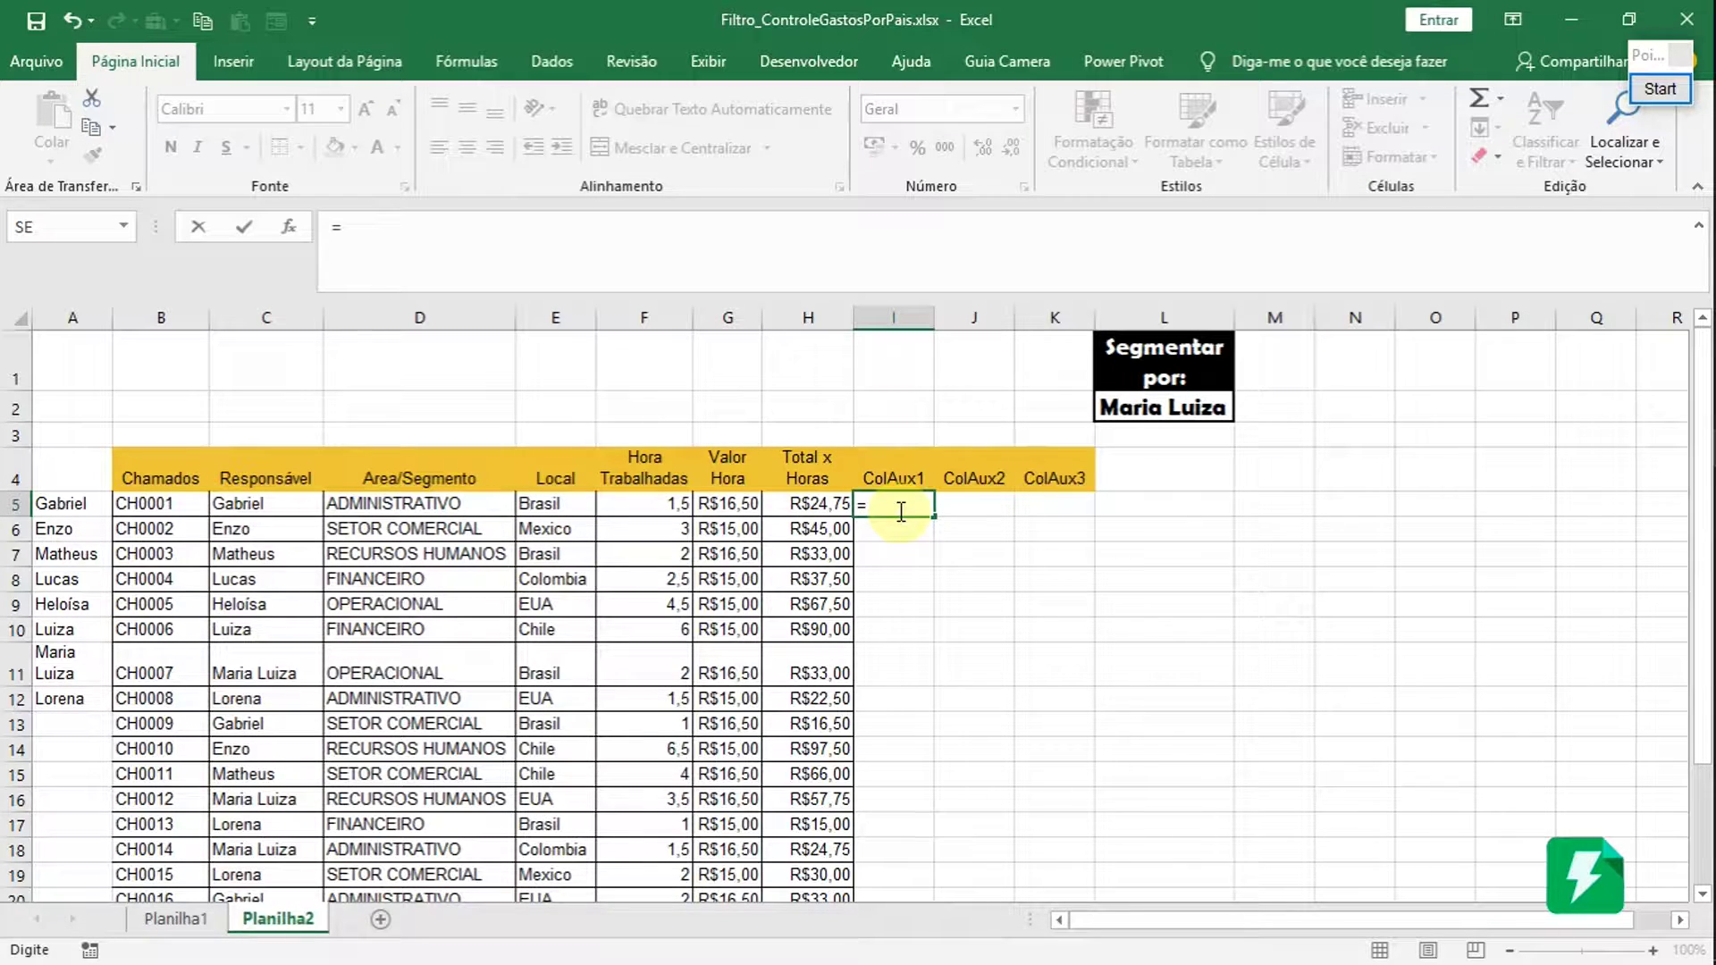
pyautogui.write('lin')
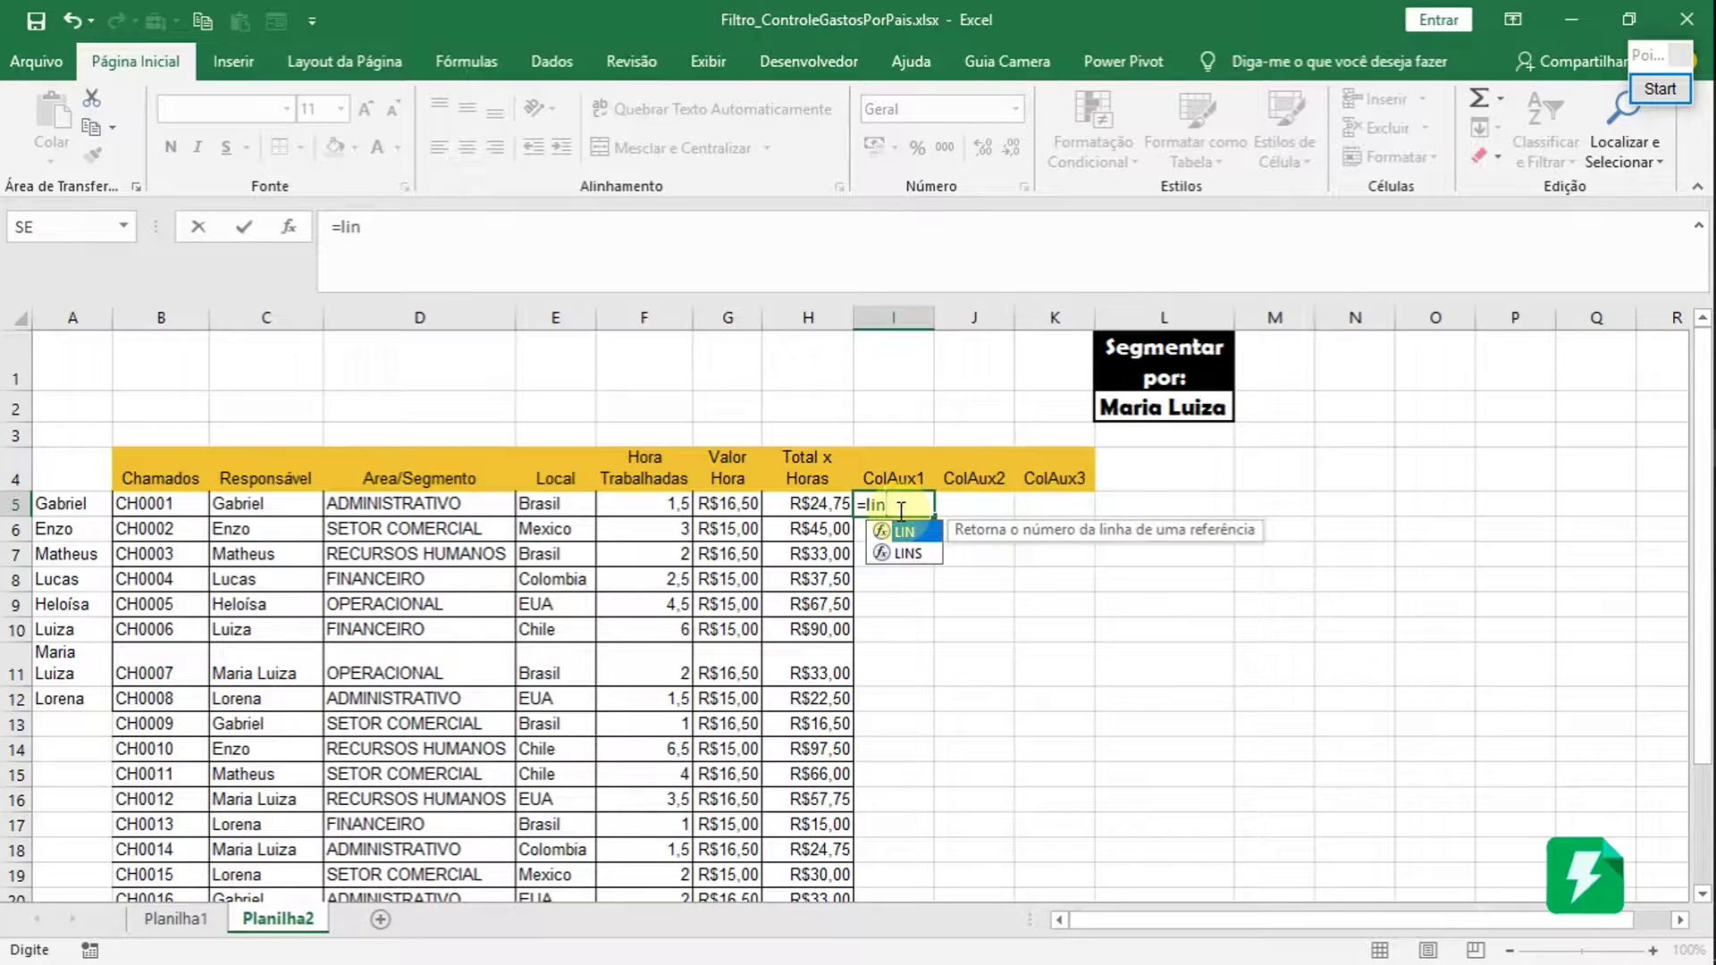
pyautogui.click(918, 556)
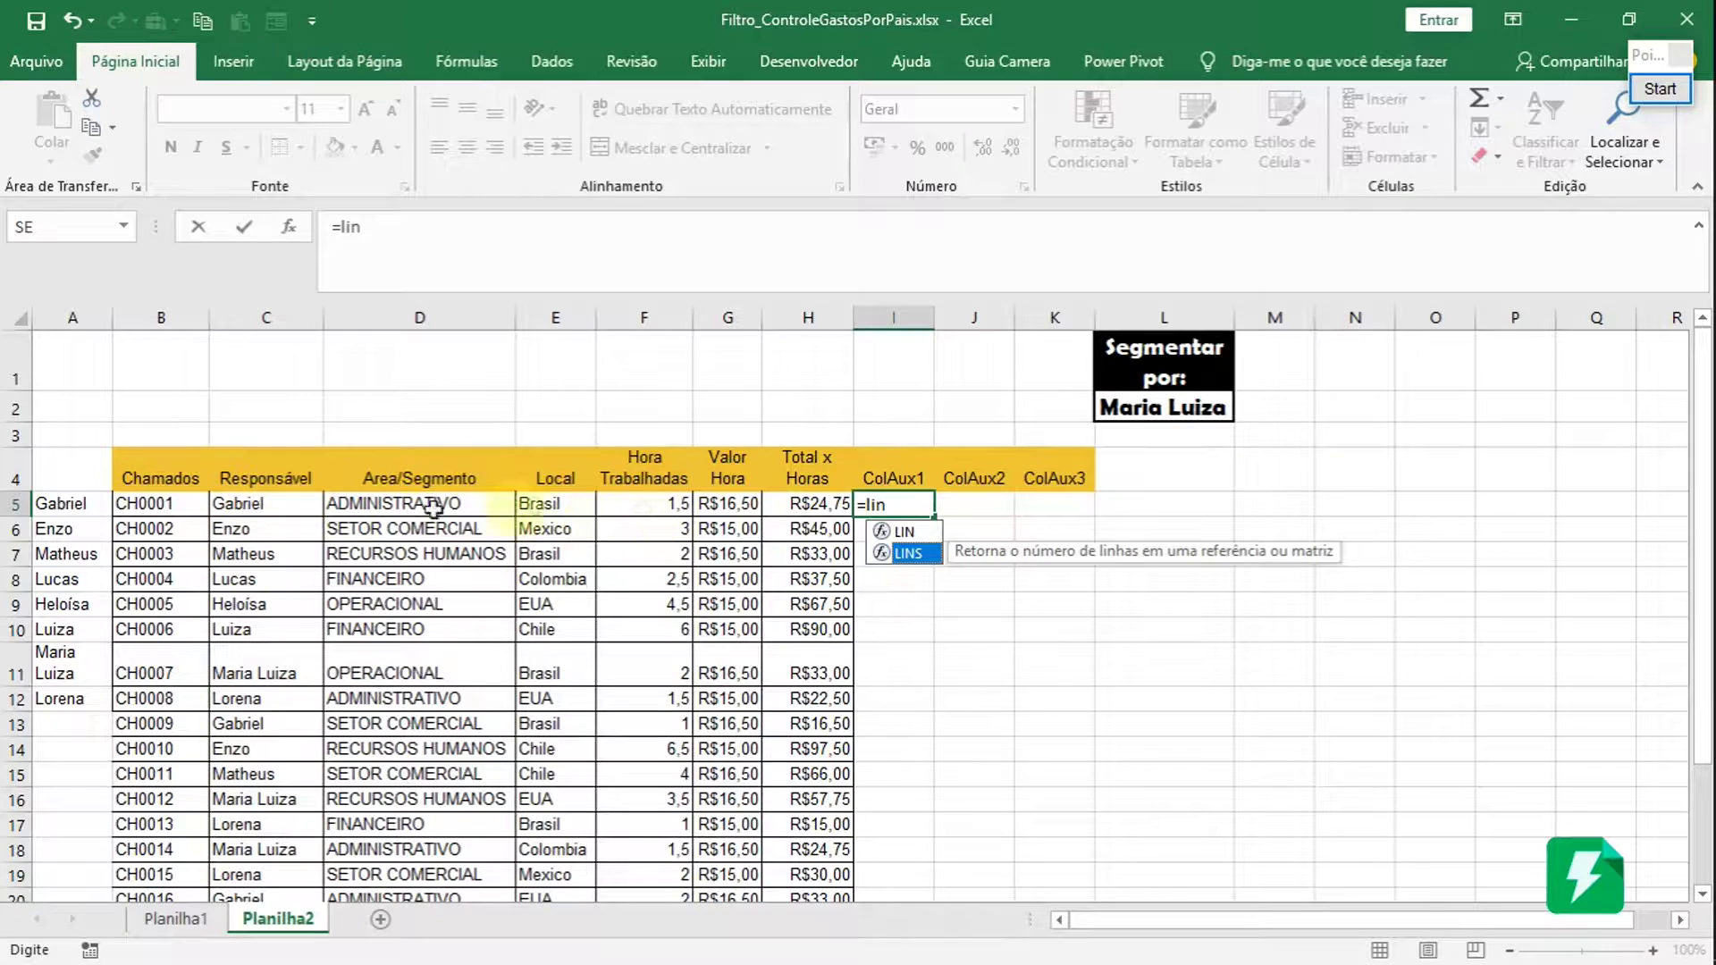
pyautogui.click(284, 503)
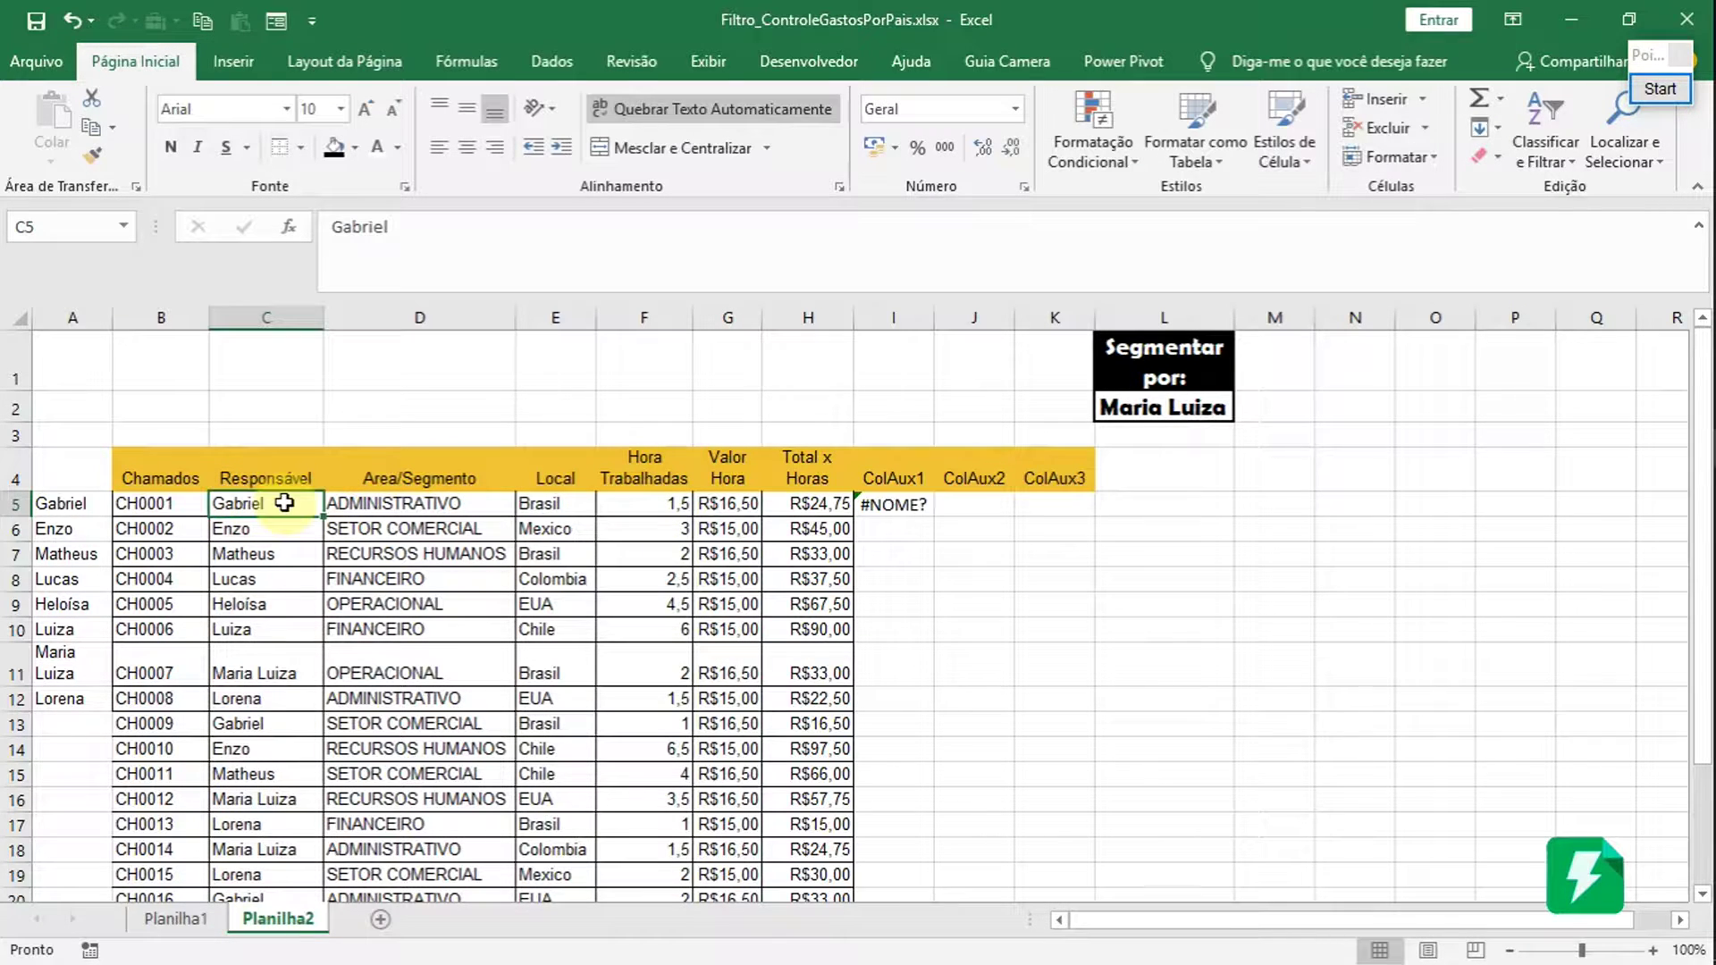
pyautogui.doubleClick(898, 506)
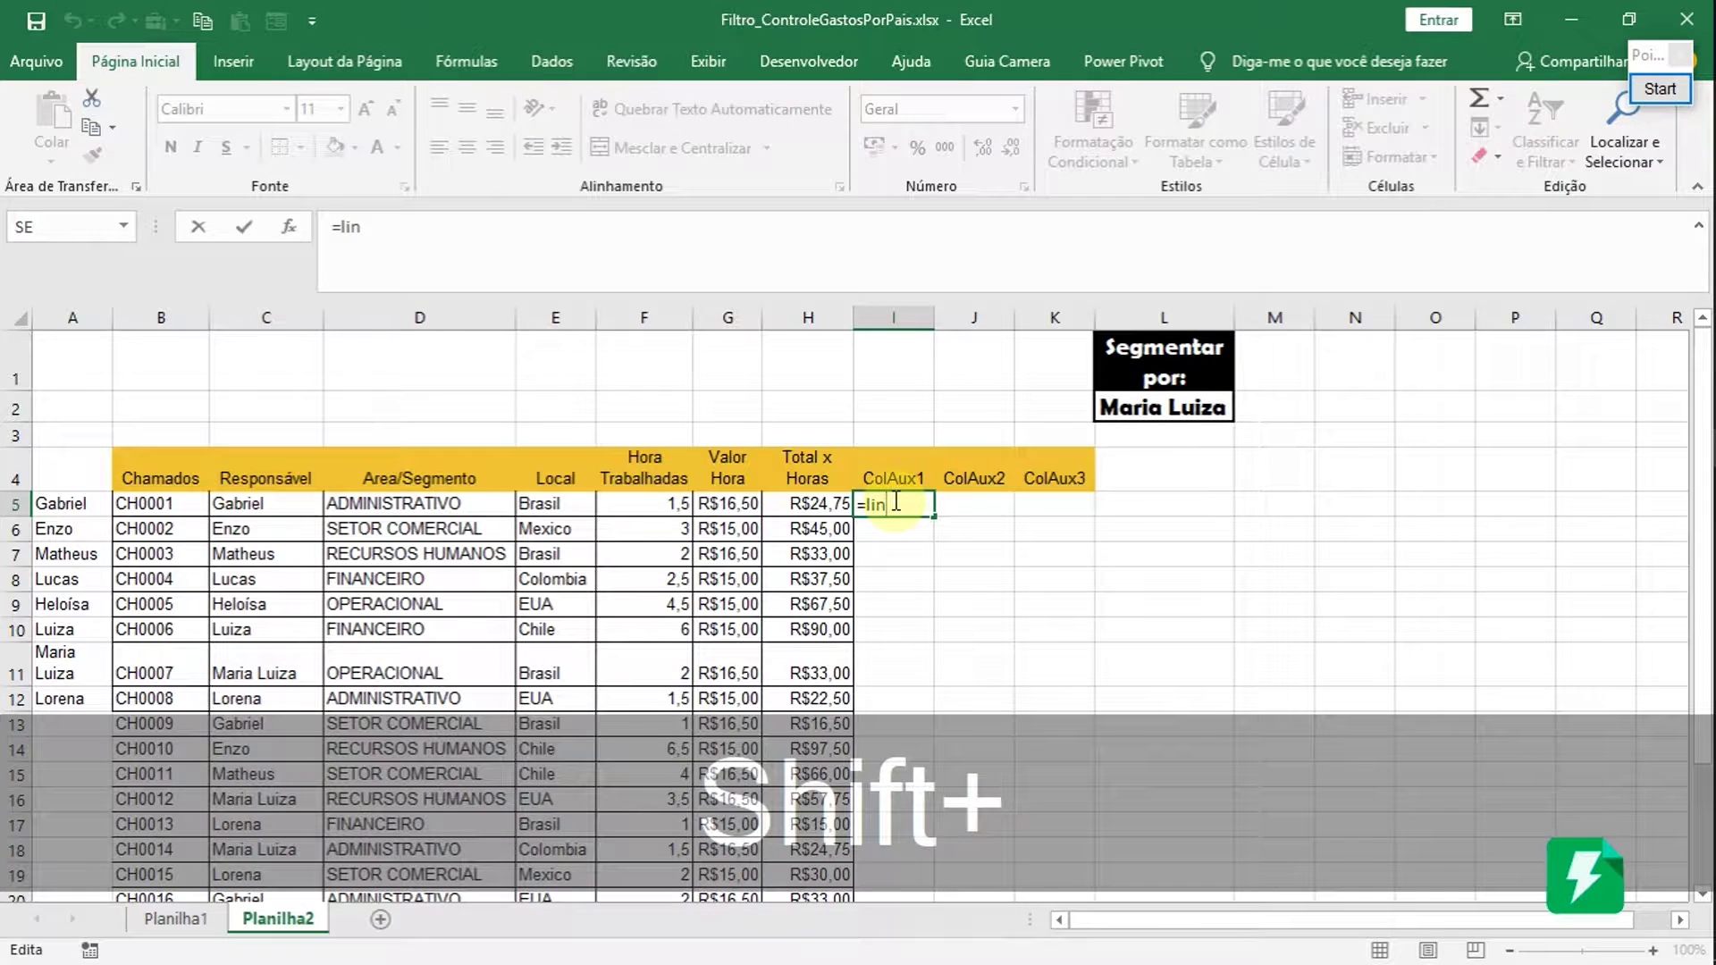
pyautogui.write('s')
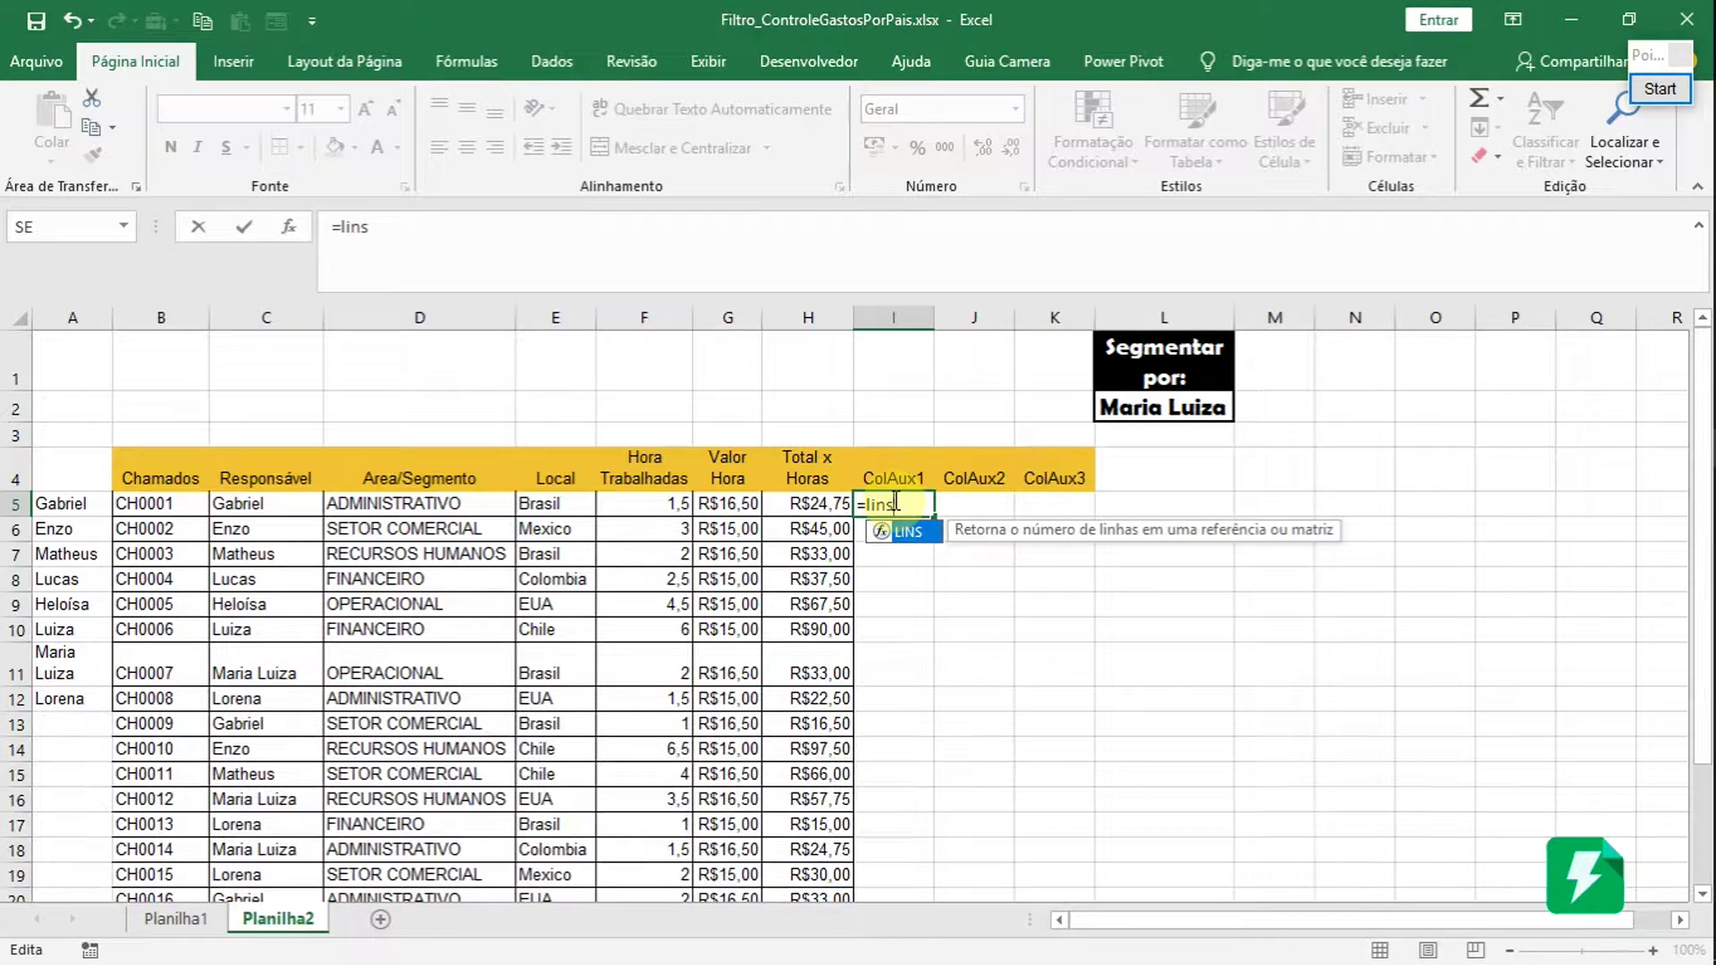
pyautogui.write('(')
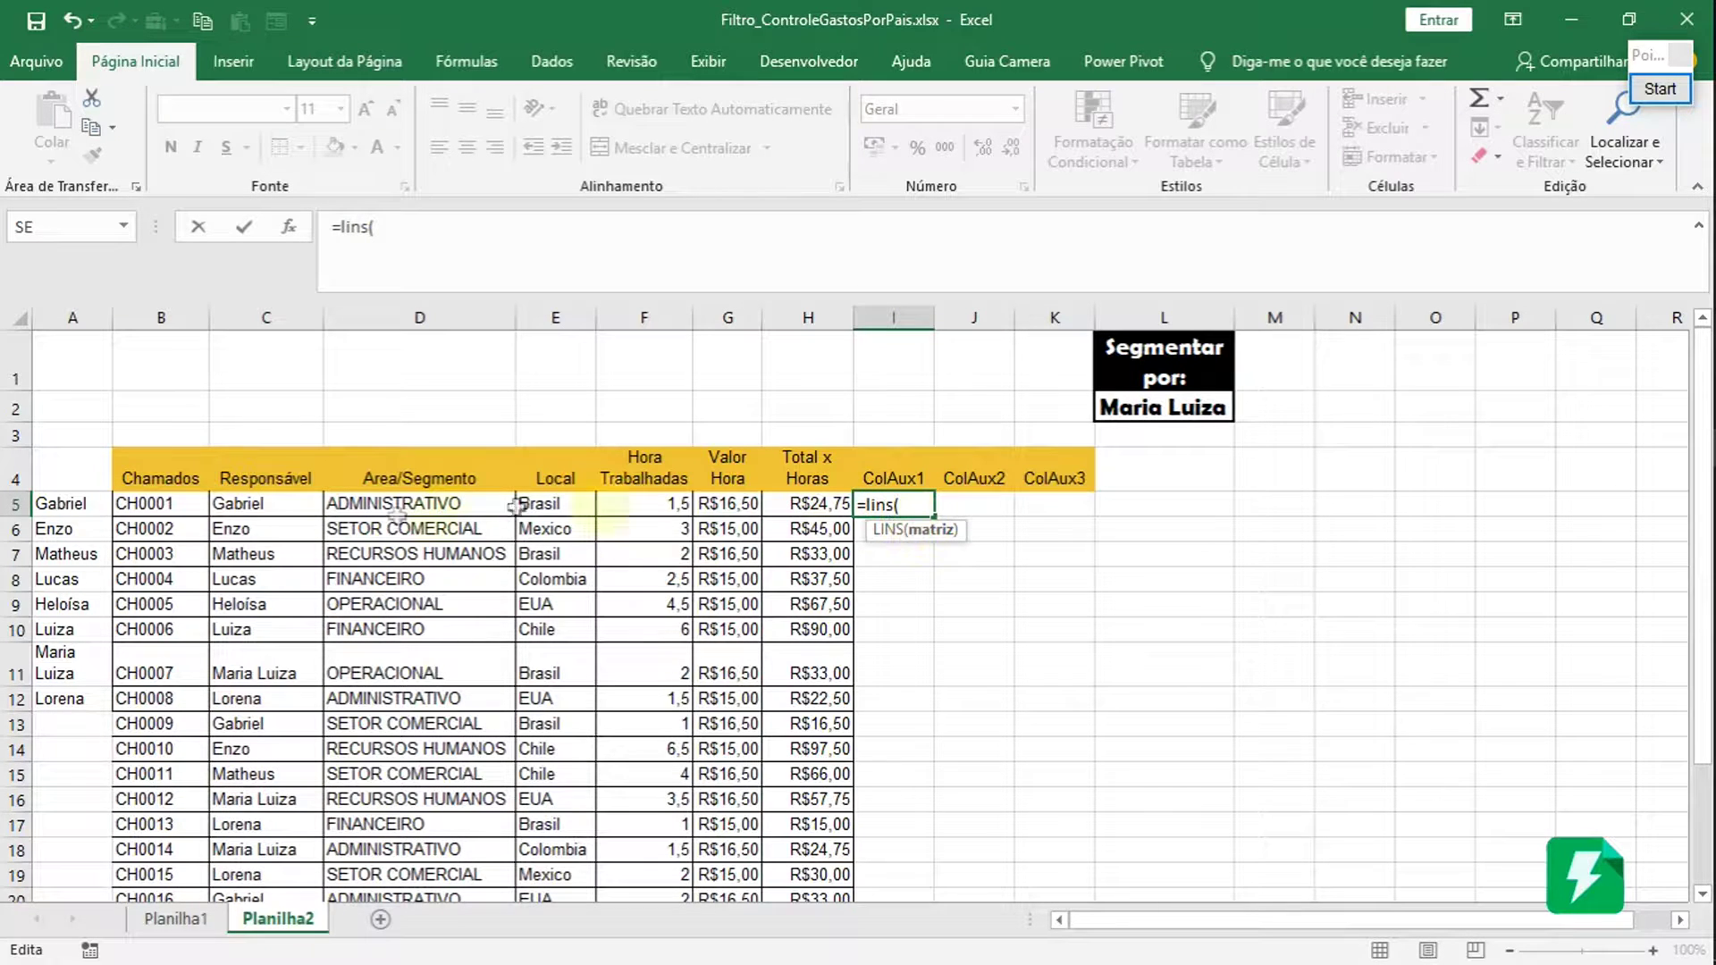
pyautogui.click(237, 503)
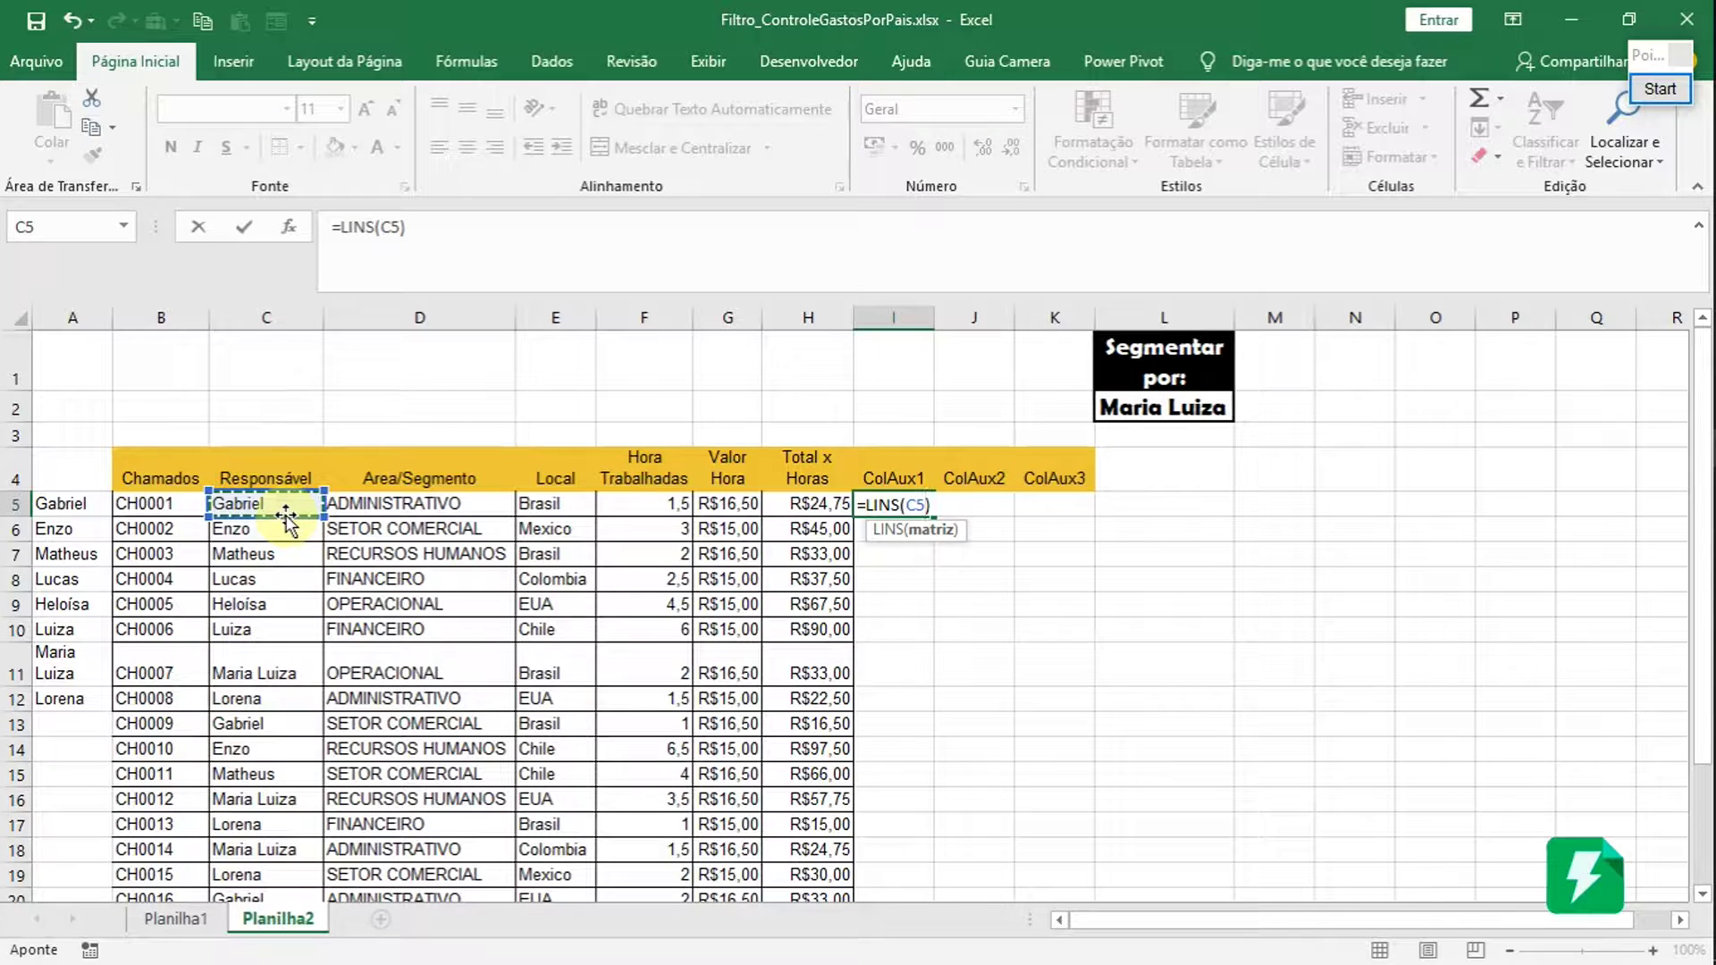
# - Set the LINS argument in I5 to the absolute reference $C$5
pyautogui.click(146, 508)
pyautogui.click(388, 510)
pyautogui.click(285, 512)
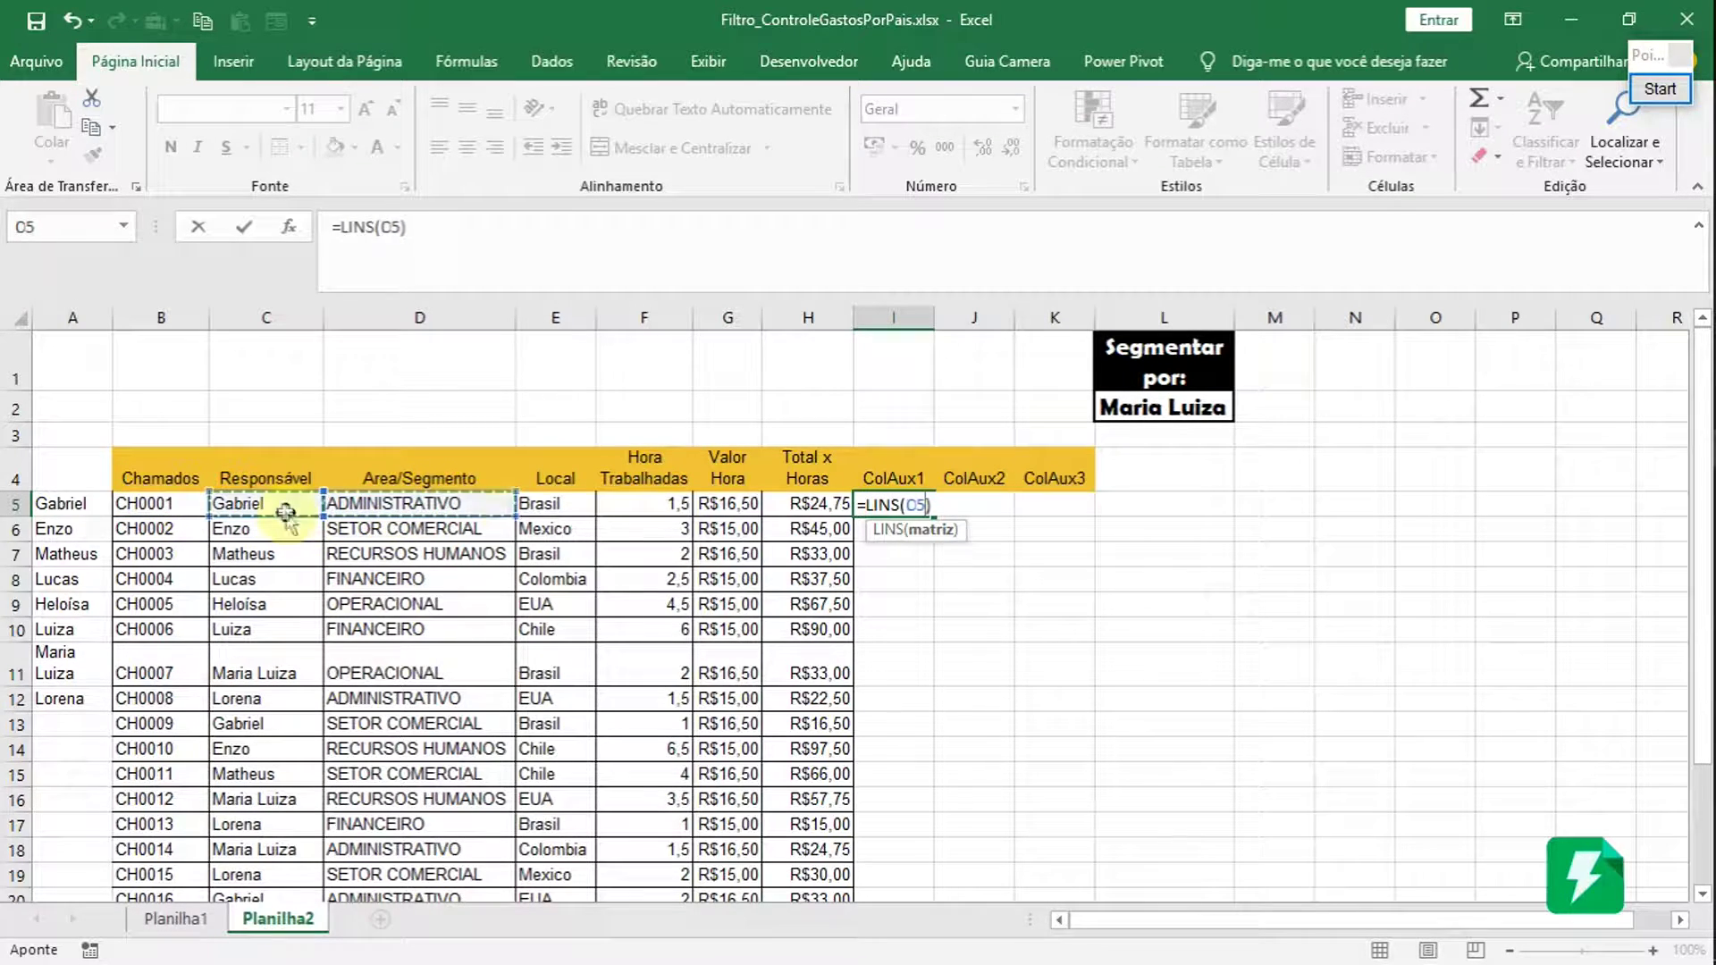
pyautogui.click(403, 509)
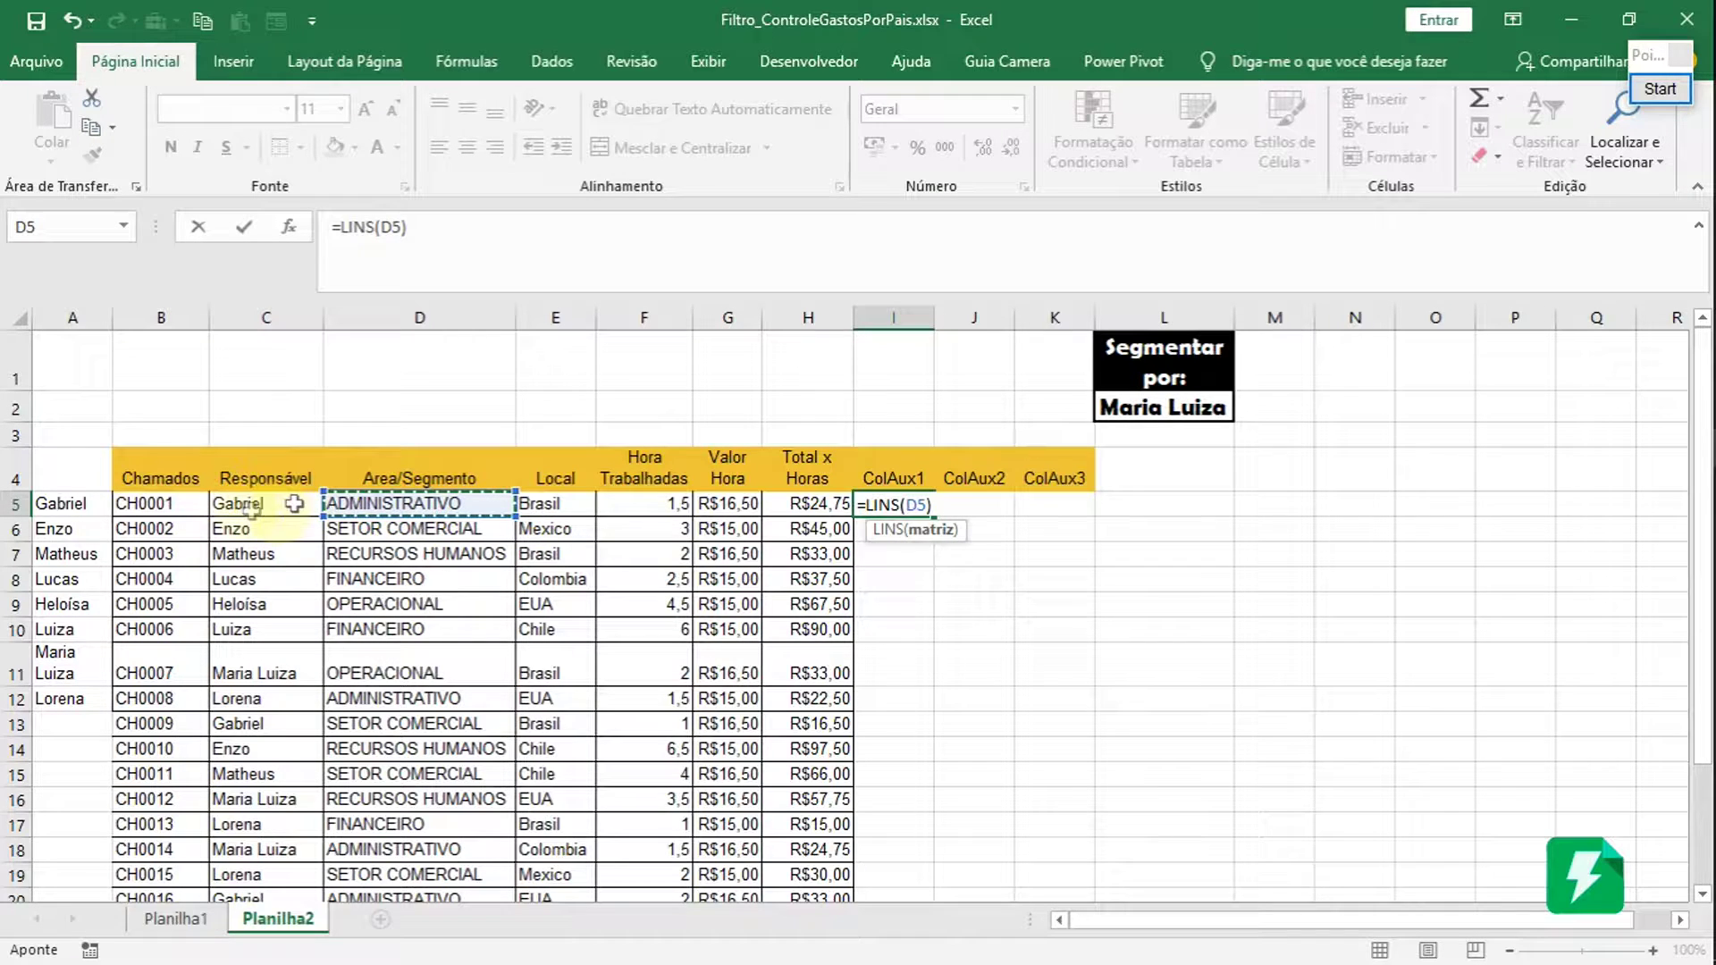
pyautogui.click(276, 510)
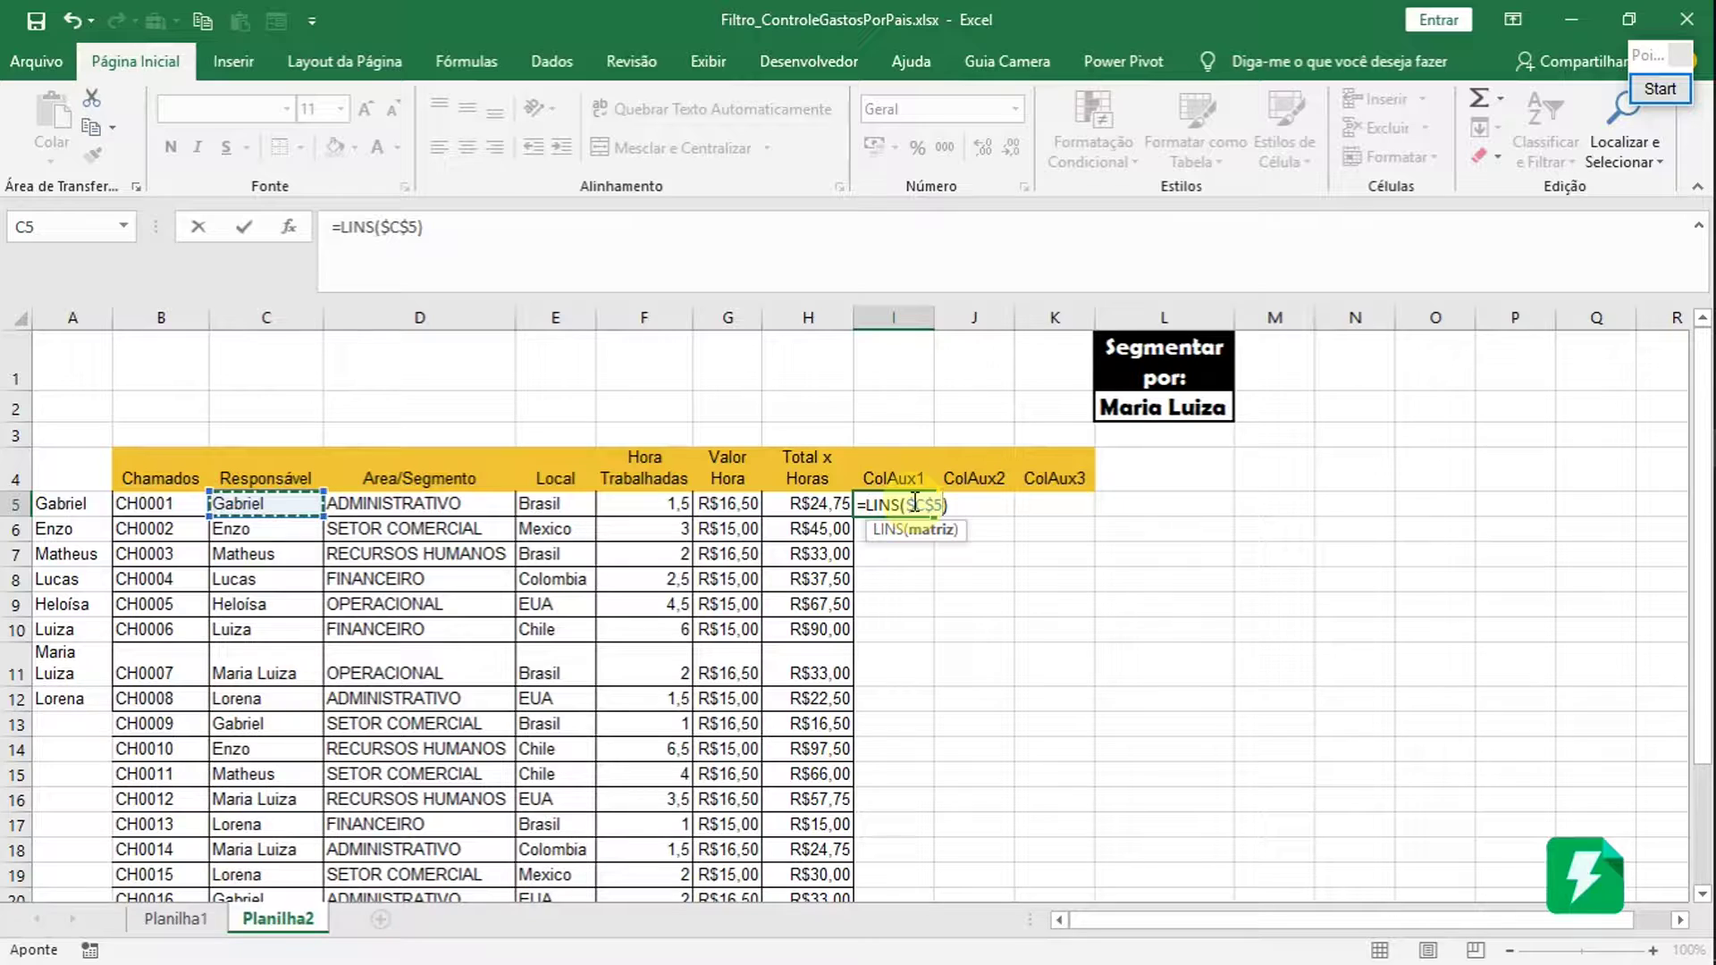
# - Extend the LINS argument into an expanding range so that I5 holds =LINS($C$5:C5)
pyautogui.click(943, 506)
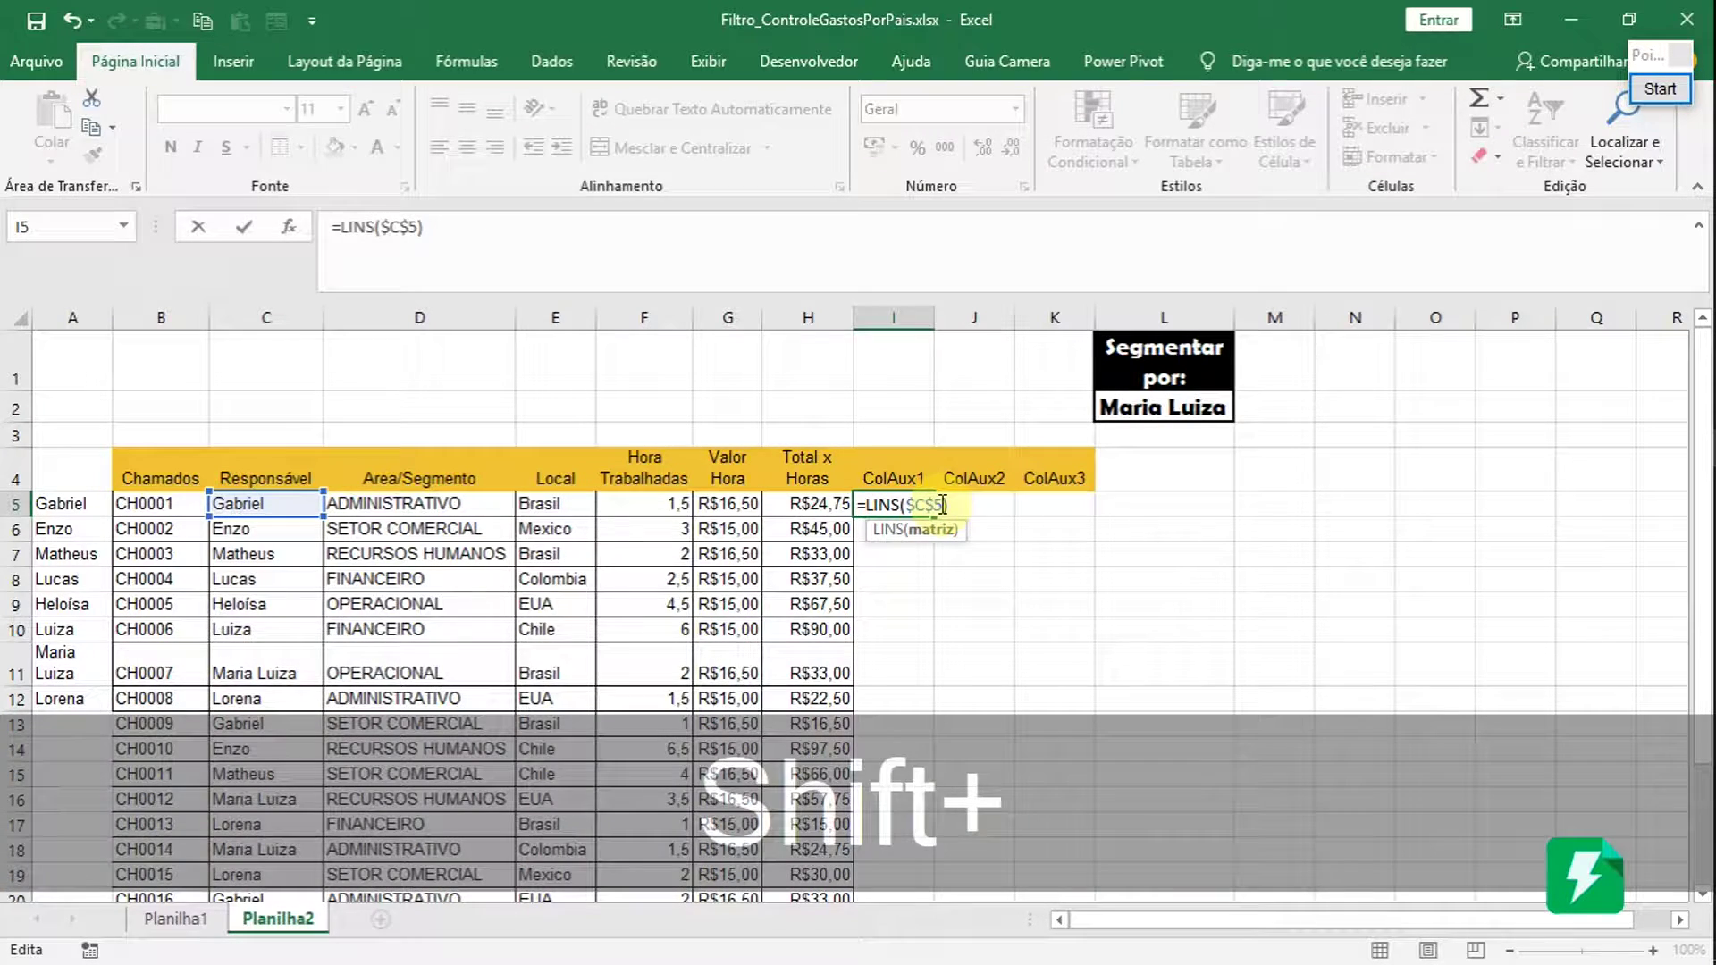
pyautogui.write(':')
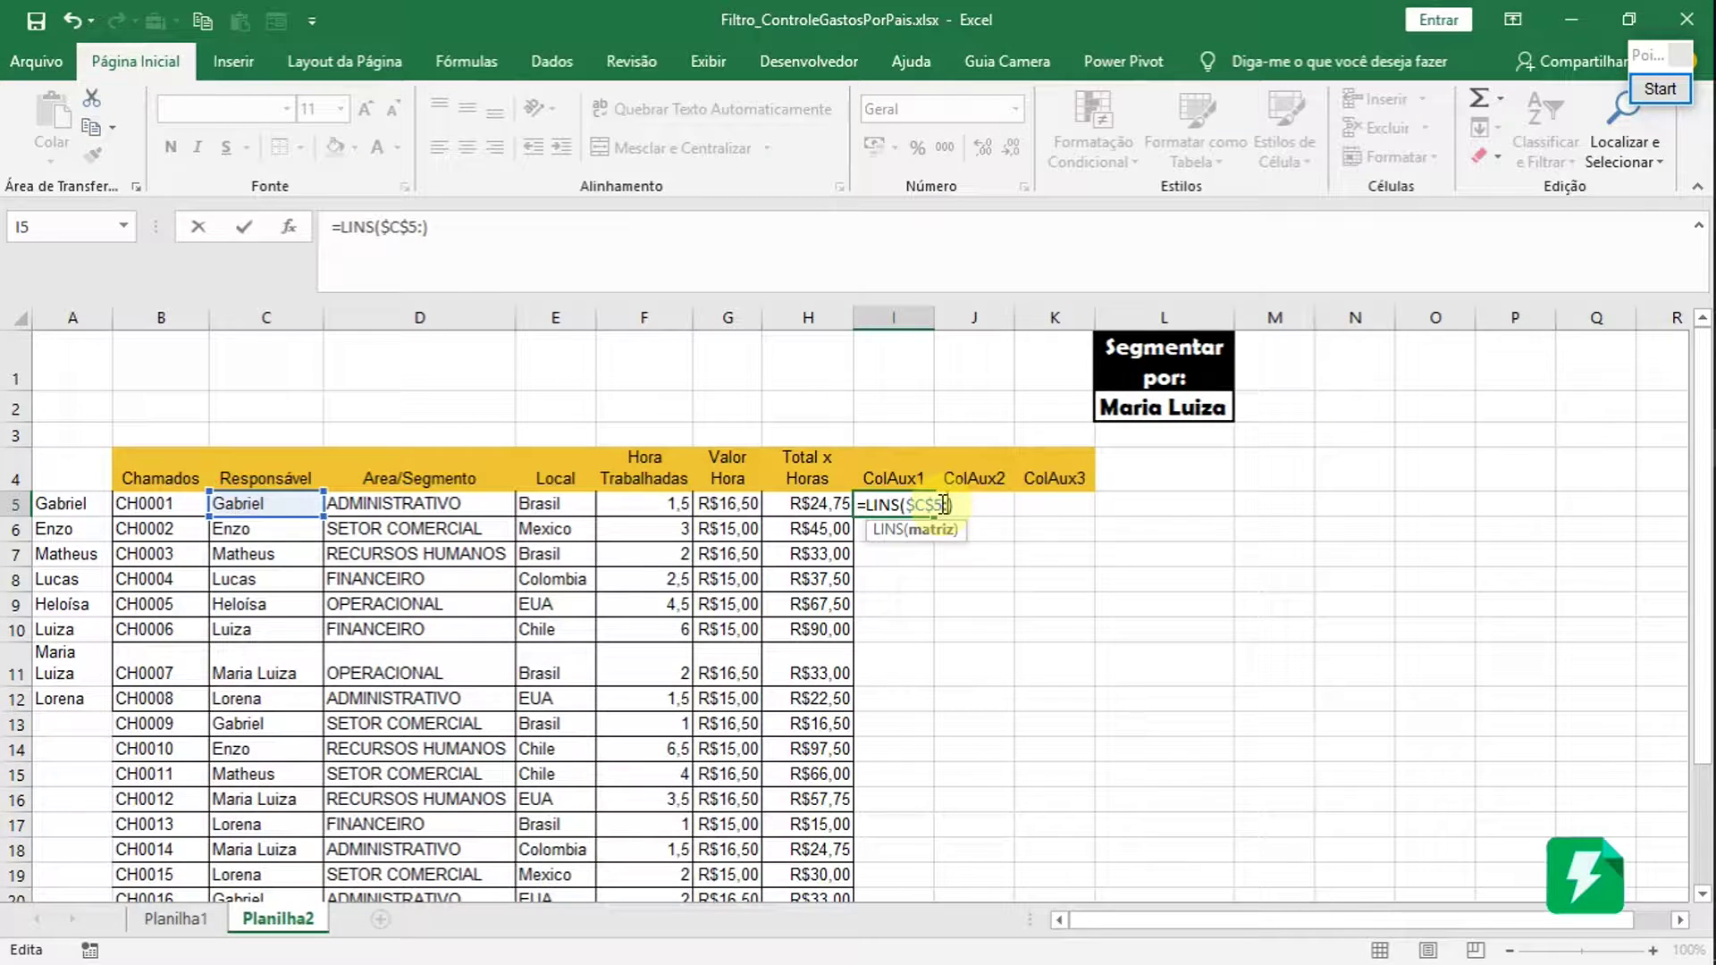
pyautogui.click(286, 507)
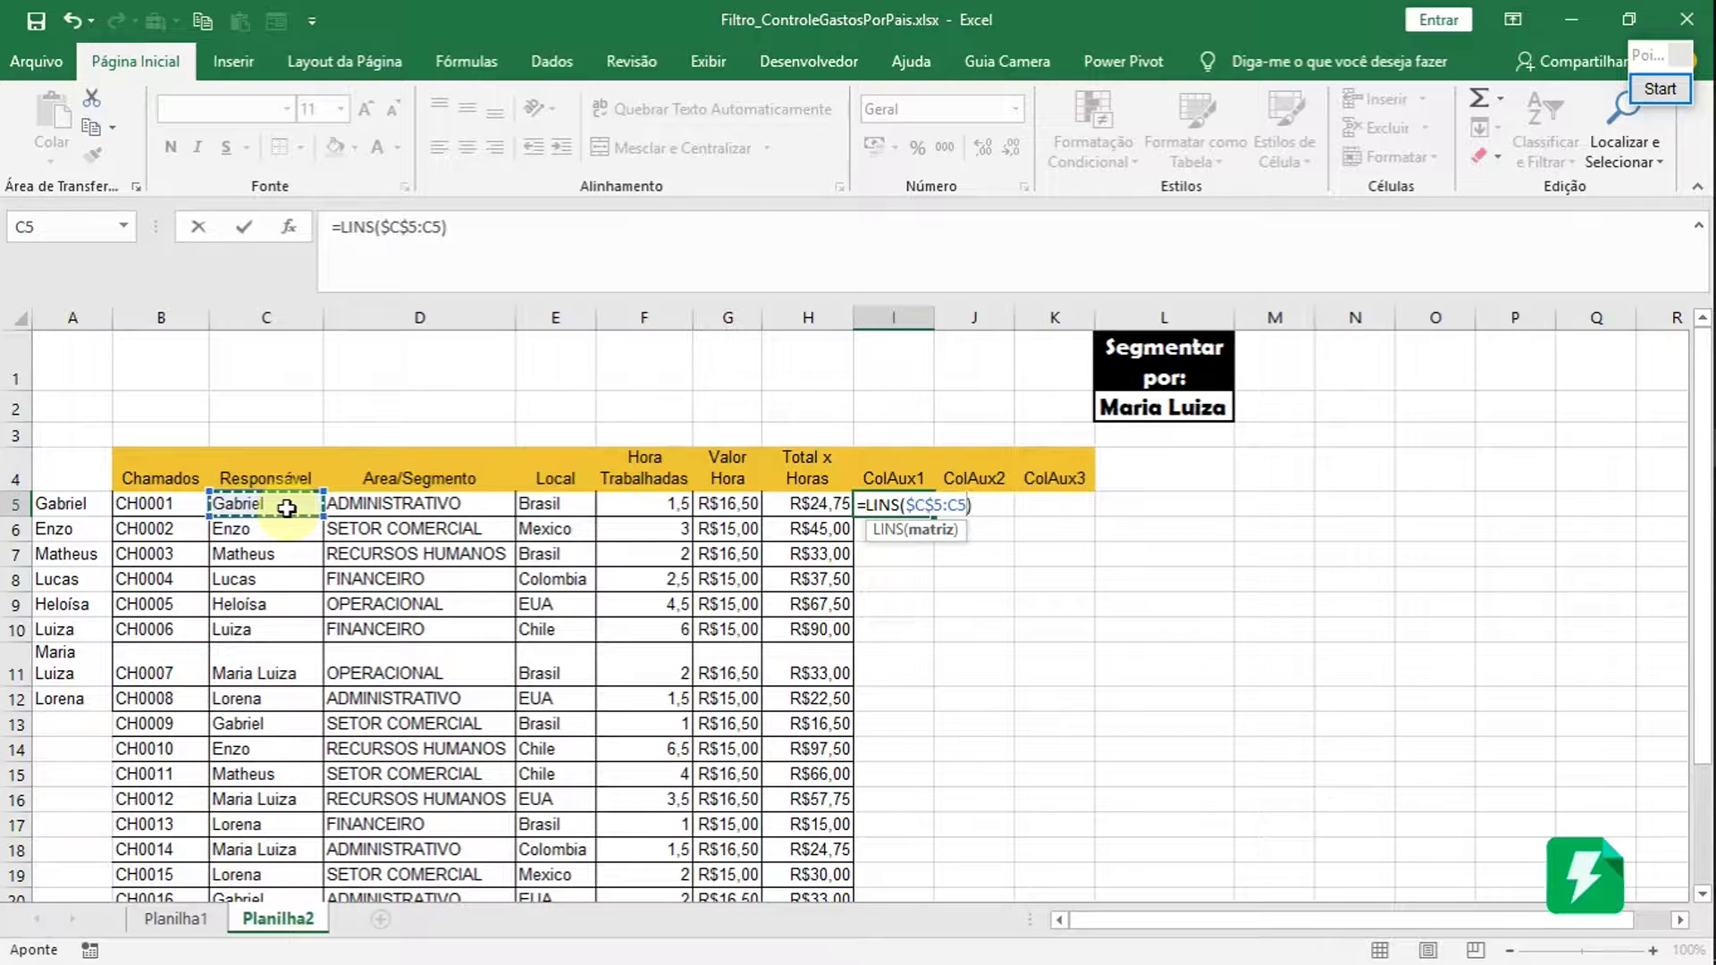
pyautogui.click(286, 508)
pyautogui.click(913, 503)
pyautogui.click(242, 507)
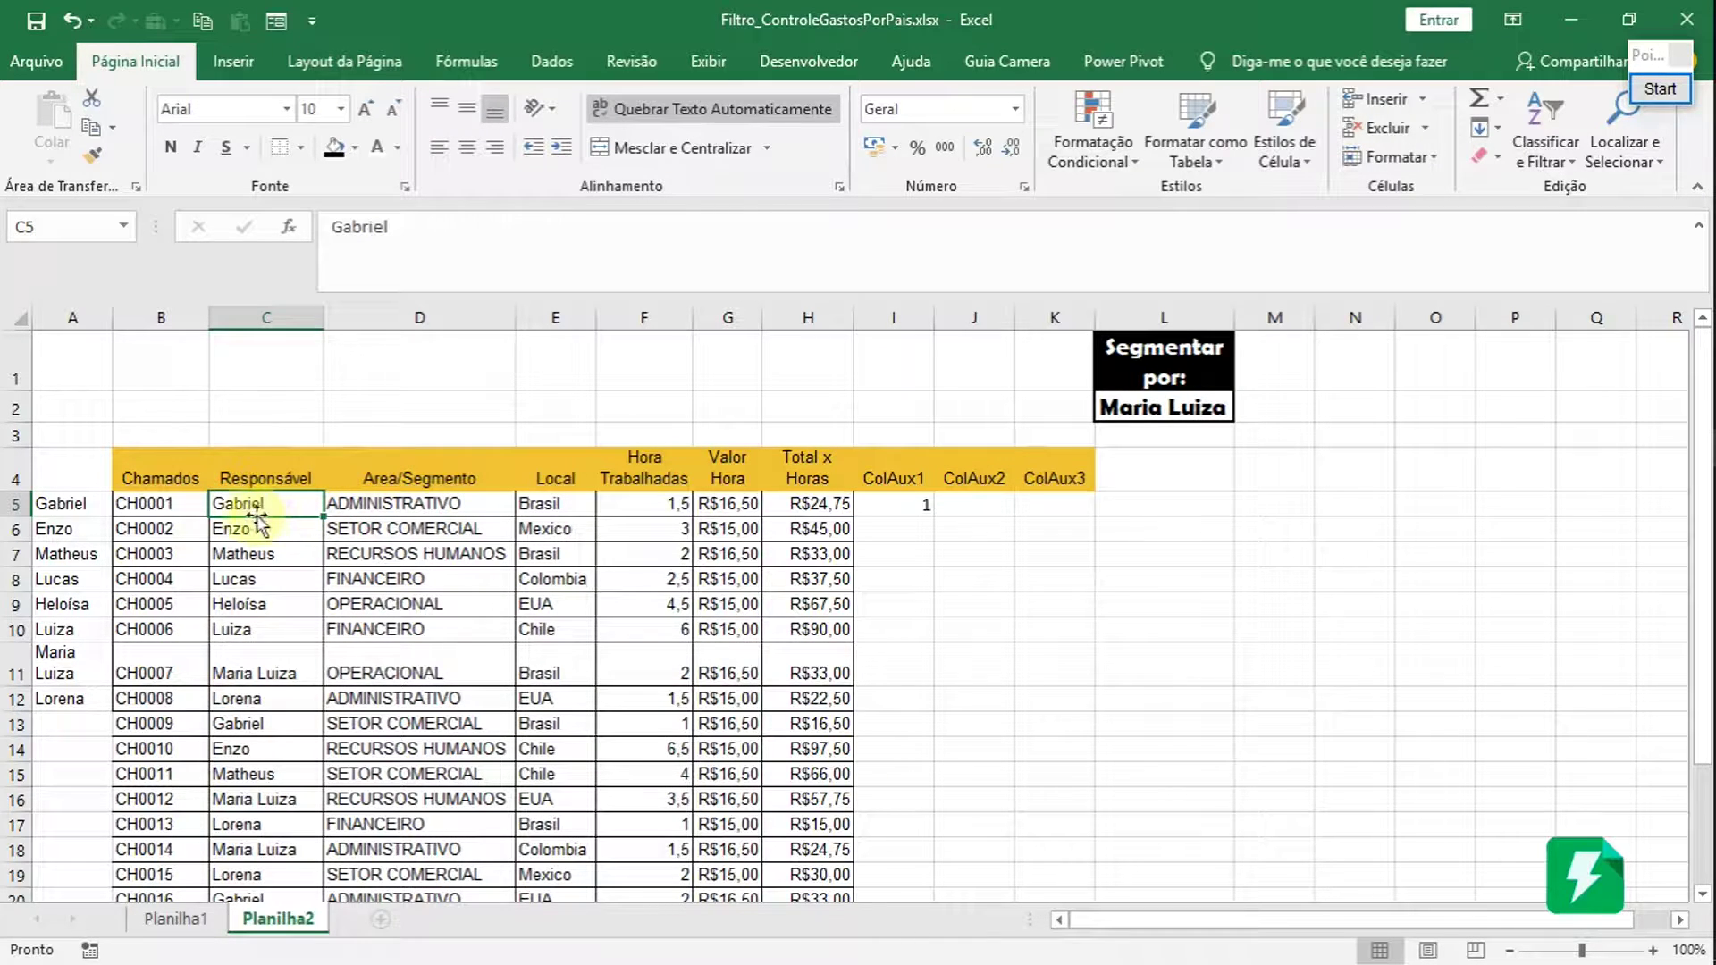
# - Fill the LINS formula from I5 down to I6 and inspect the range used by the copy
pyautogui.click(898, 507)
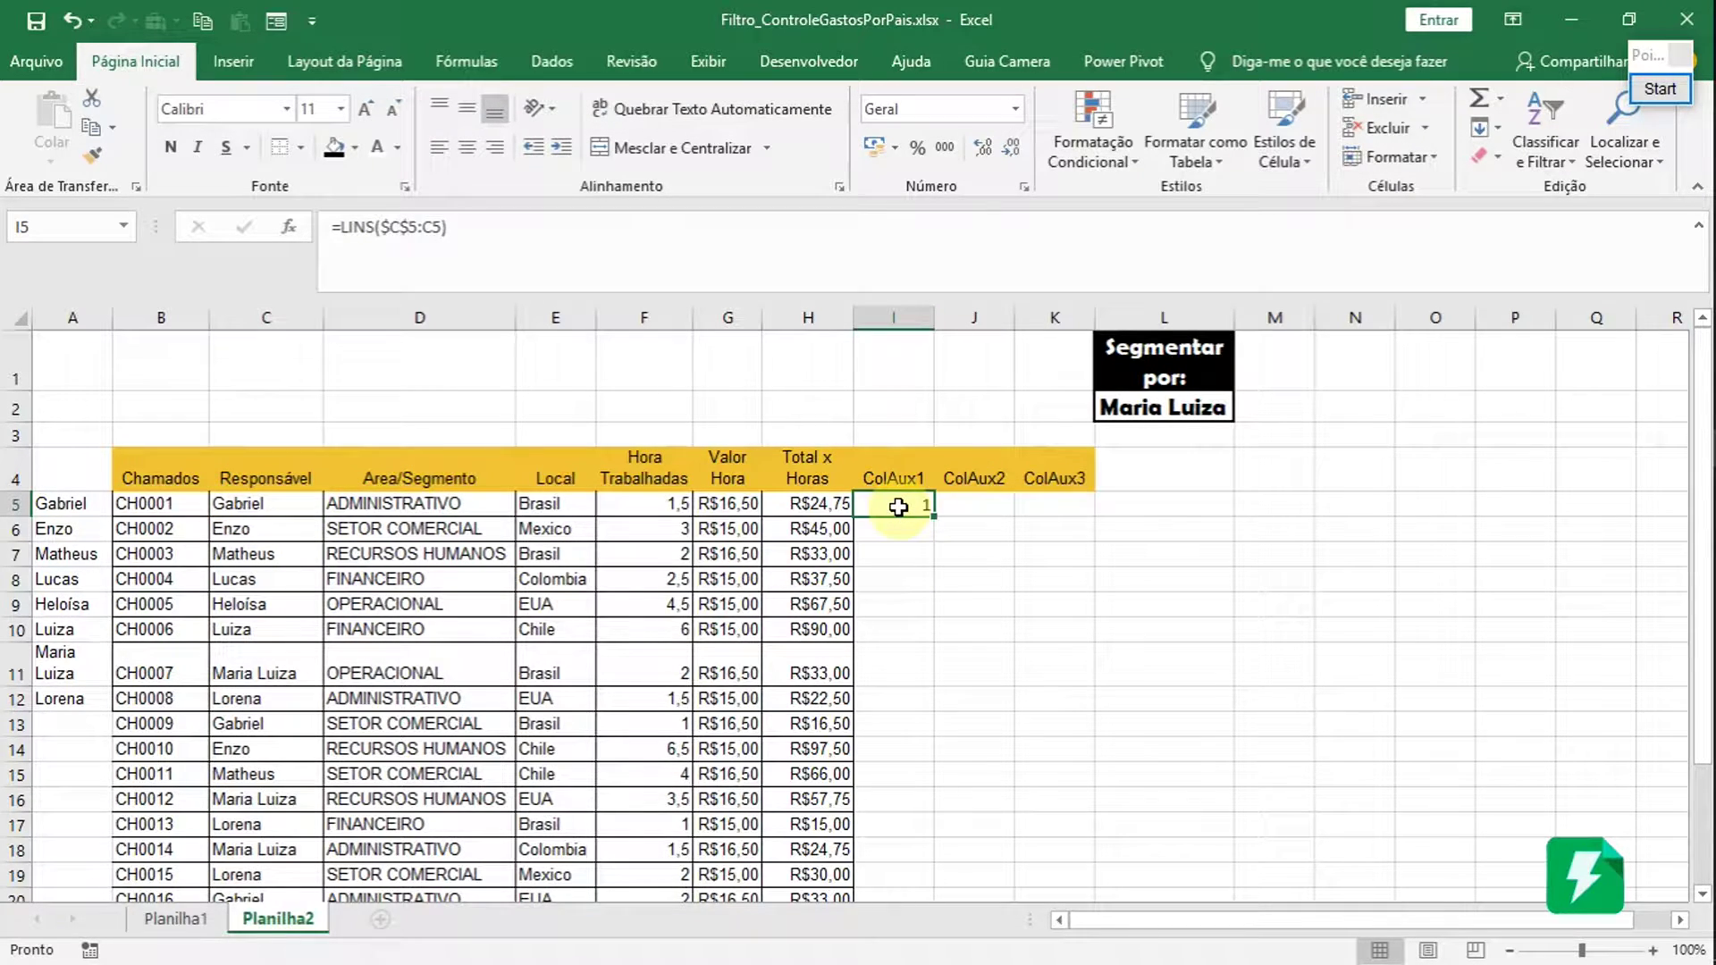
pyautogui.doubleClick(884, 502)
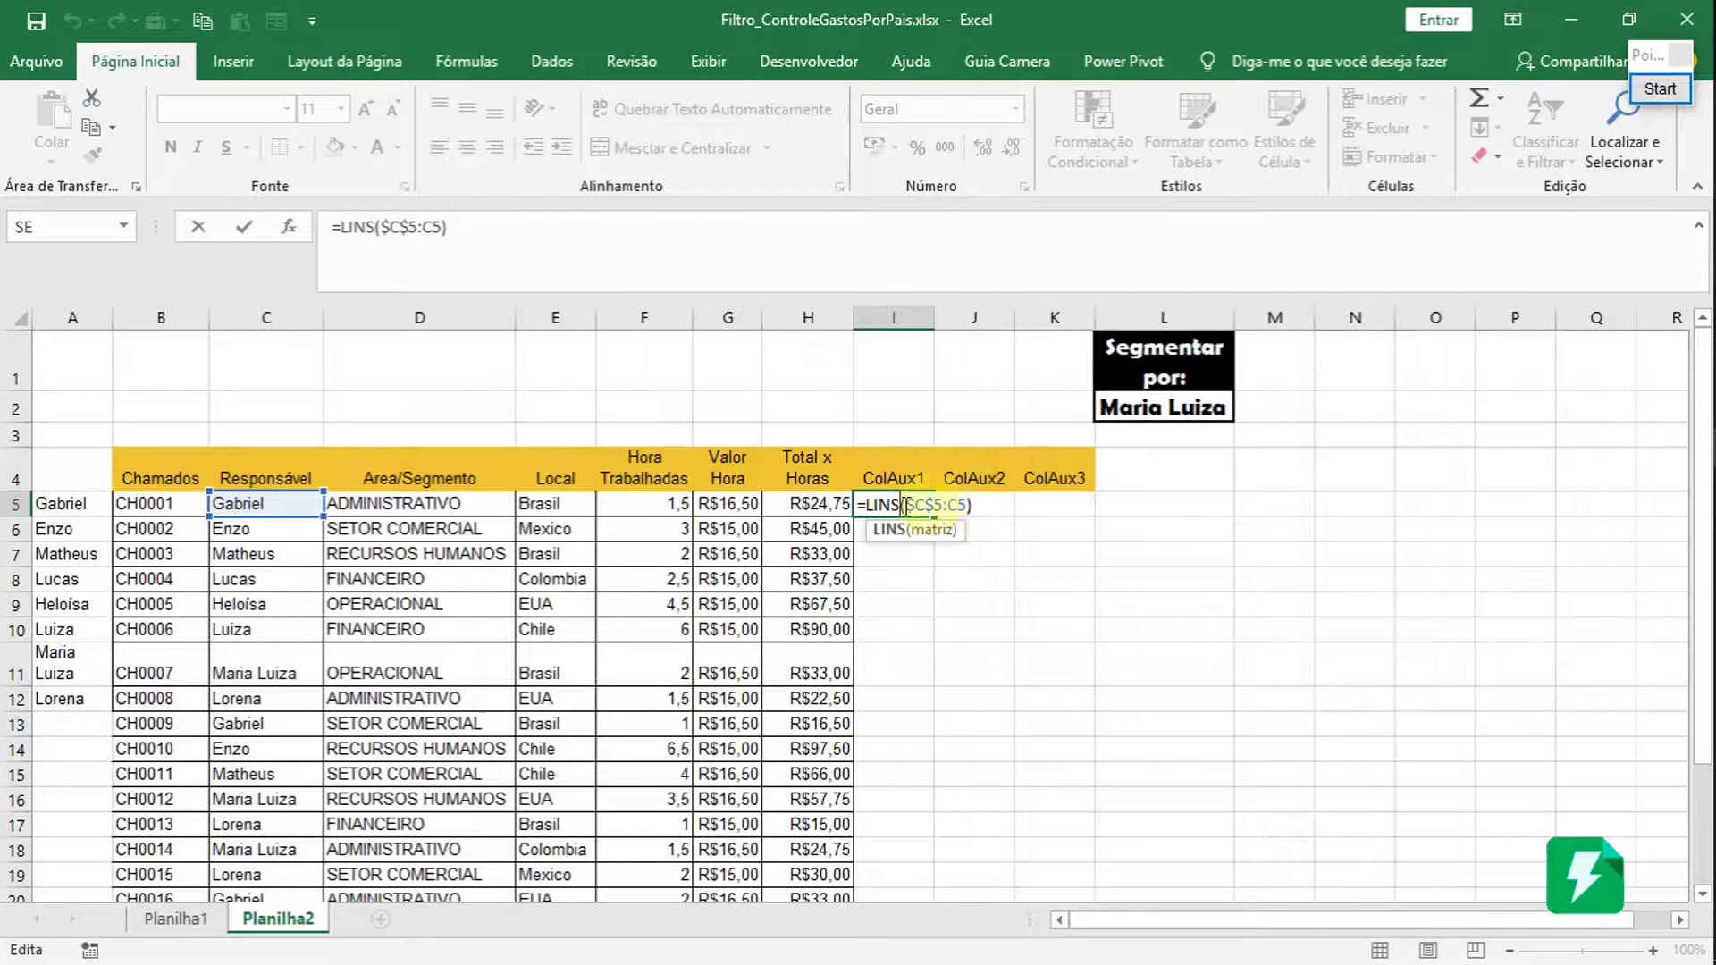
pyautogui.press('Return')
pyautogui.click(906, 507)
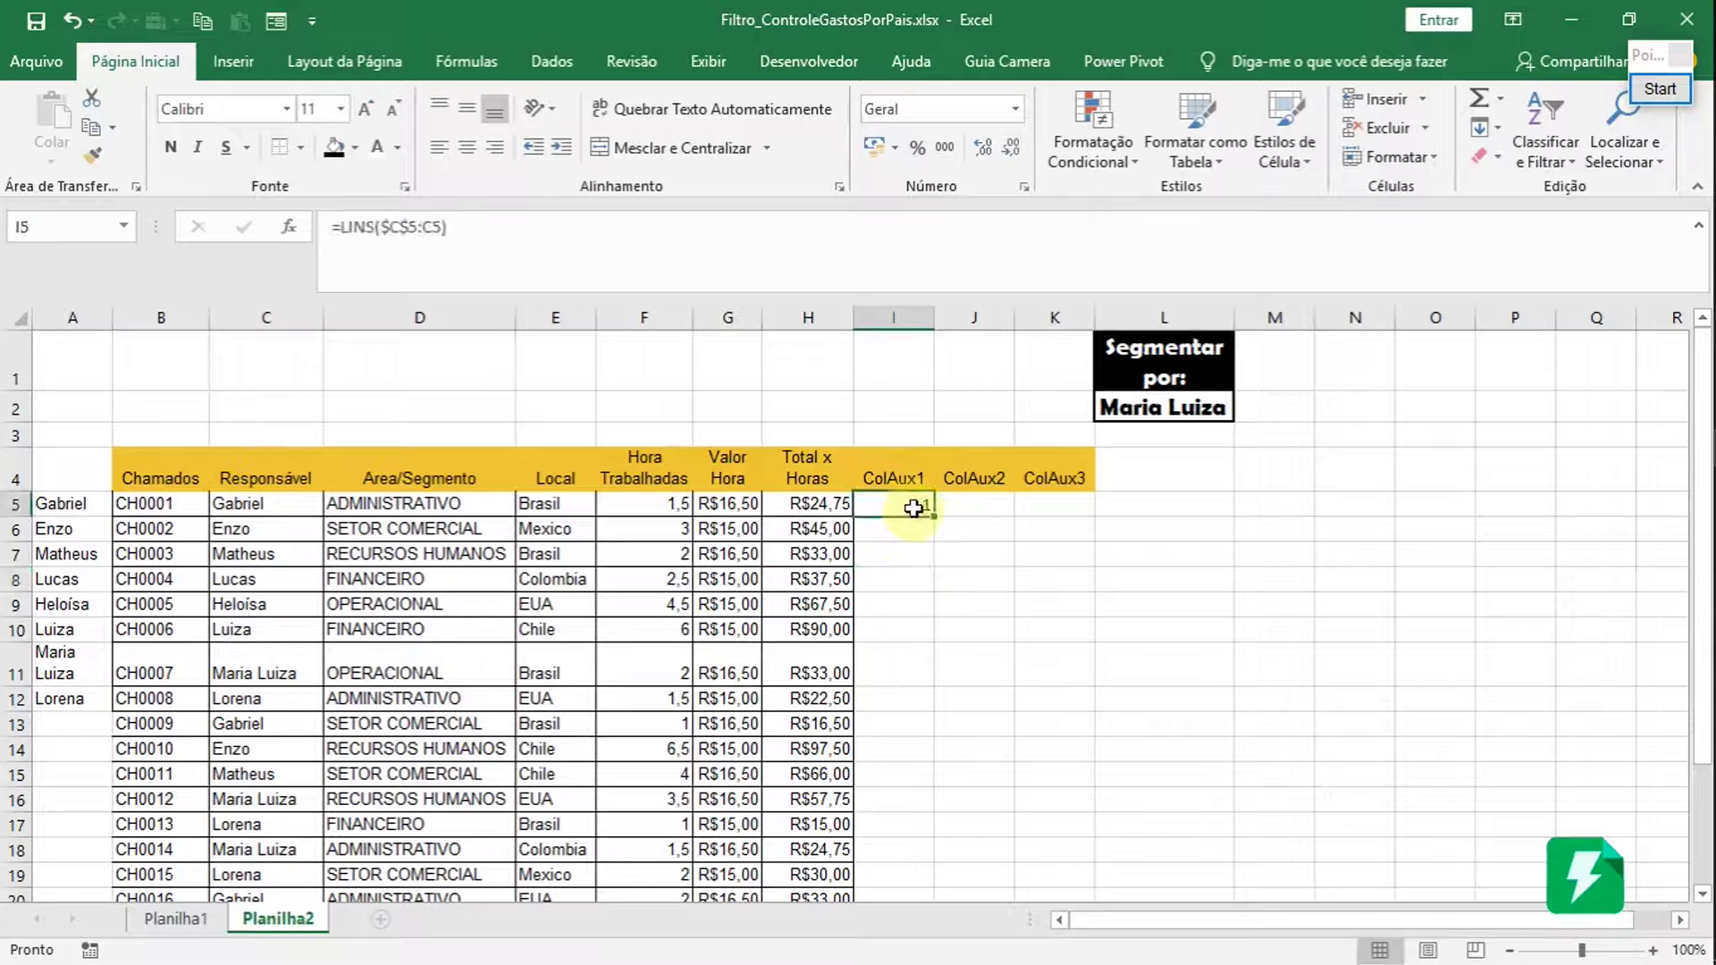
pyautogui.moveTo(934, 518); pyautogui.dragTo(936, 537)
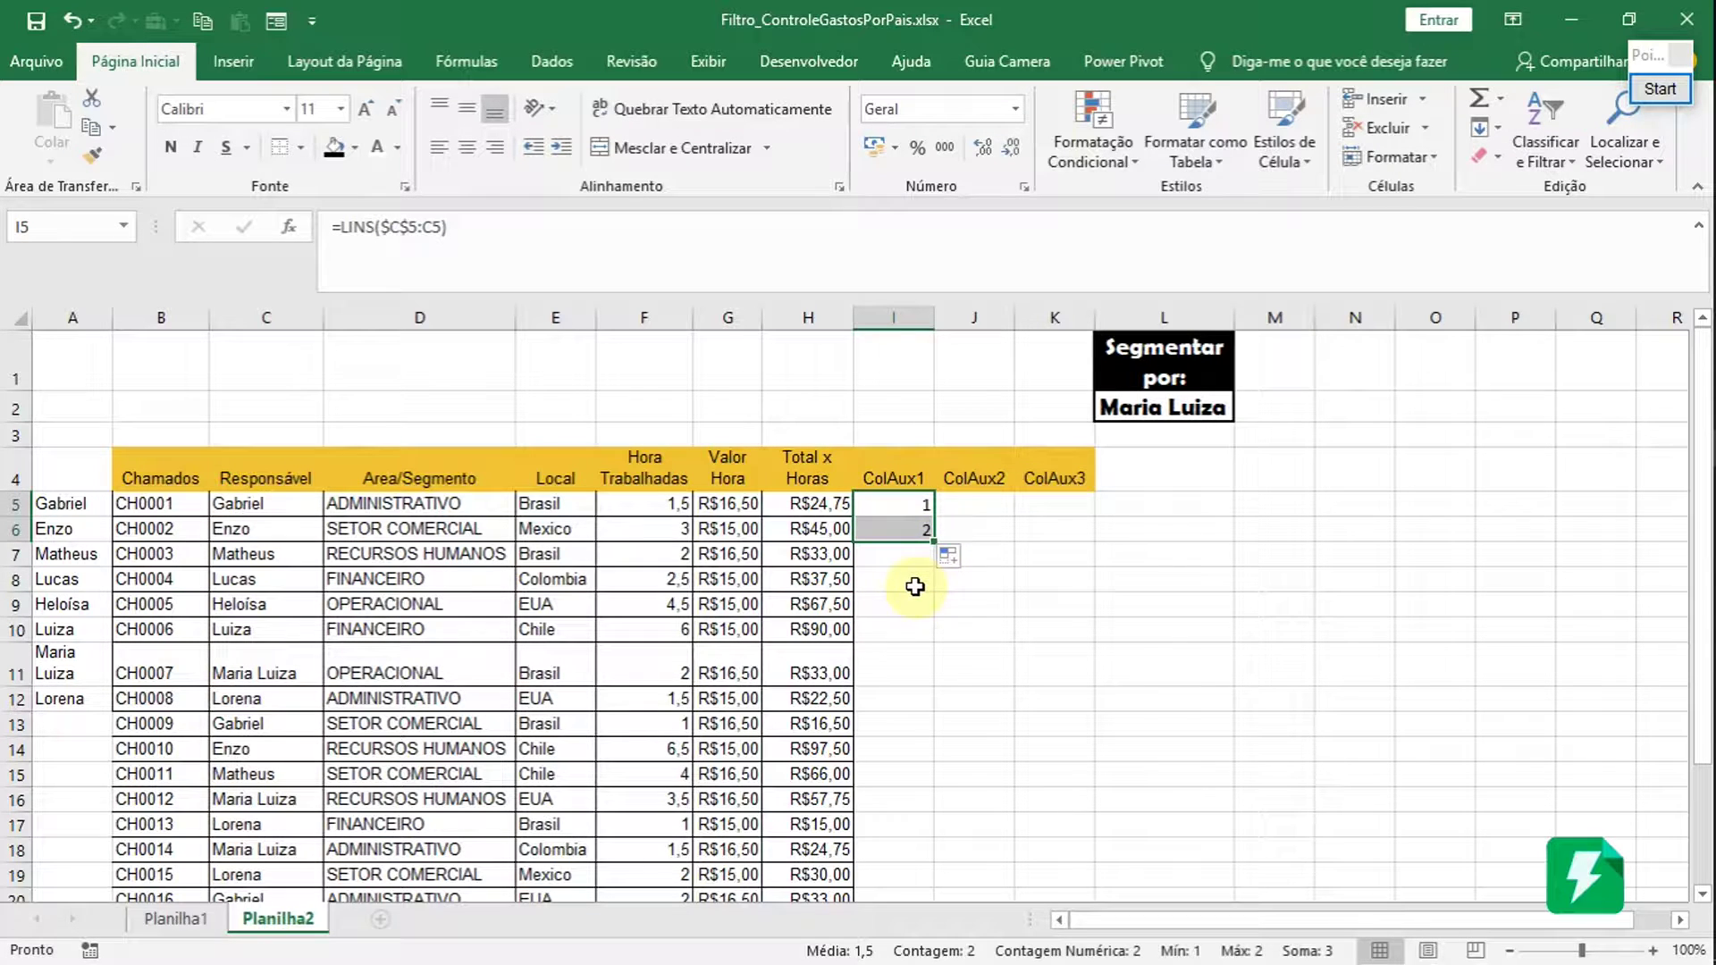
pyautogui.doubleClick(915, 530)
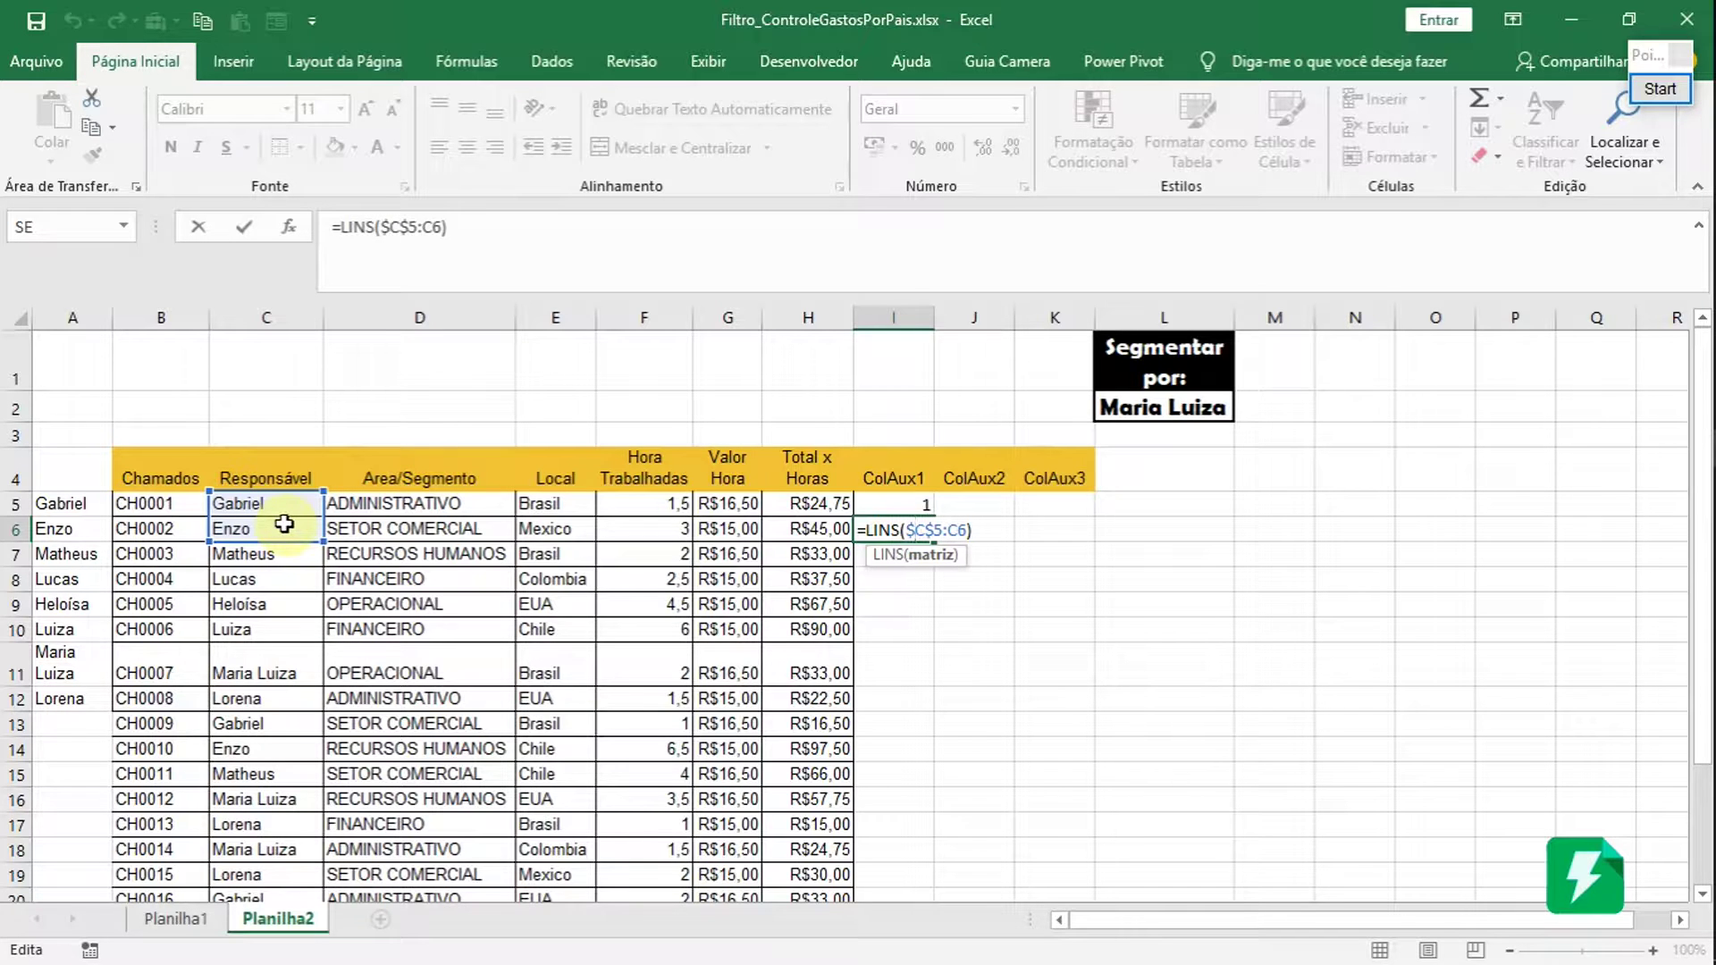
pyautogui.hotkey('ctrl', 'Return')
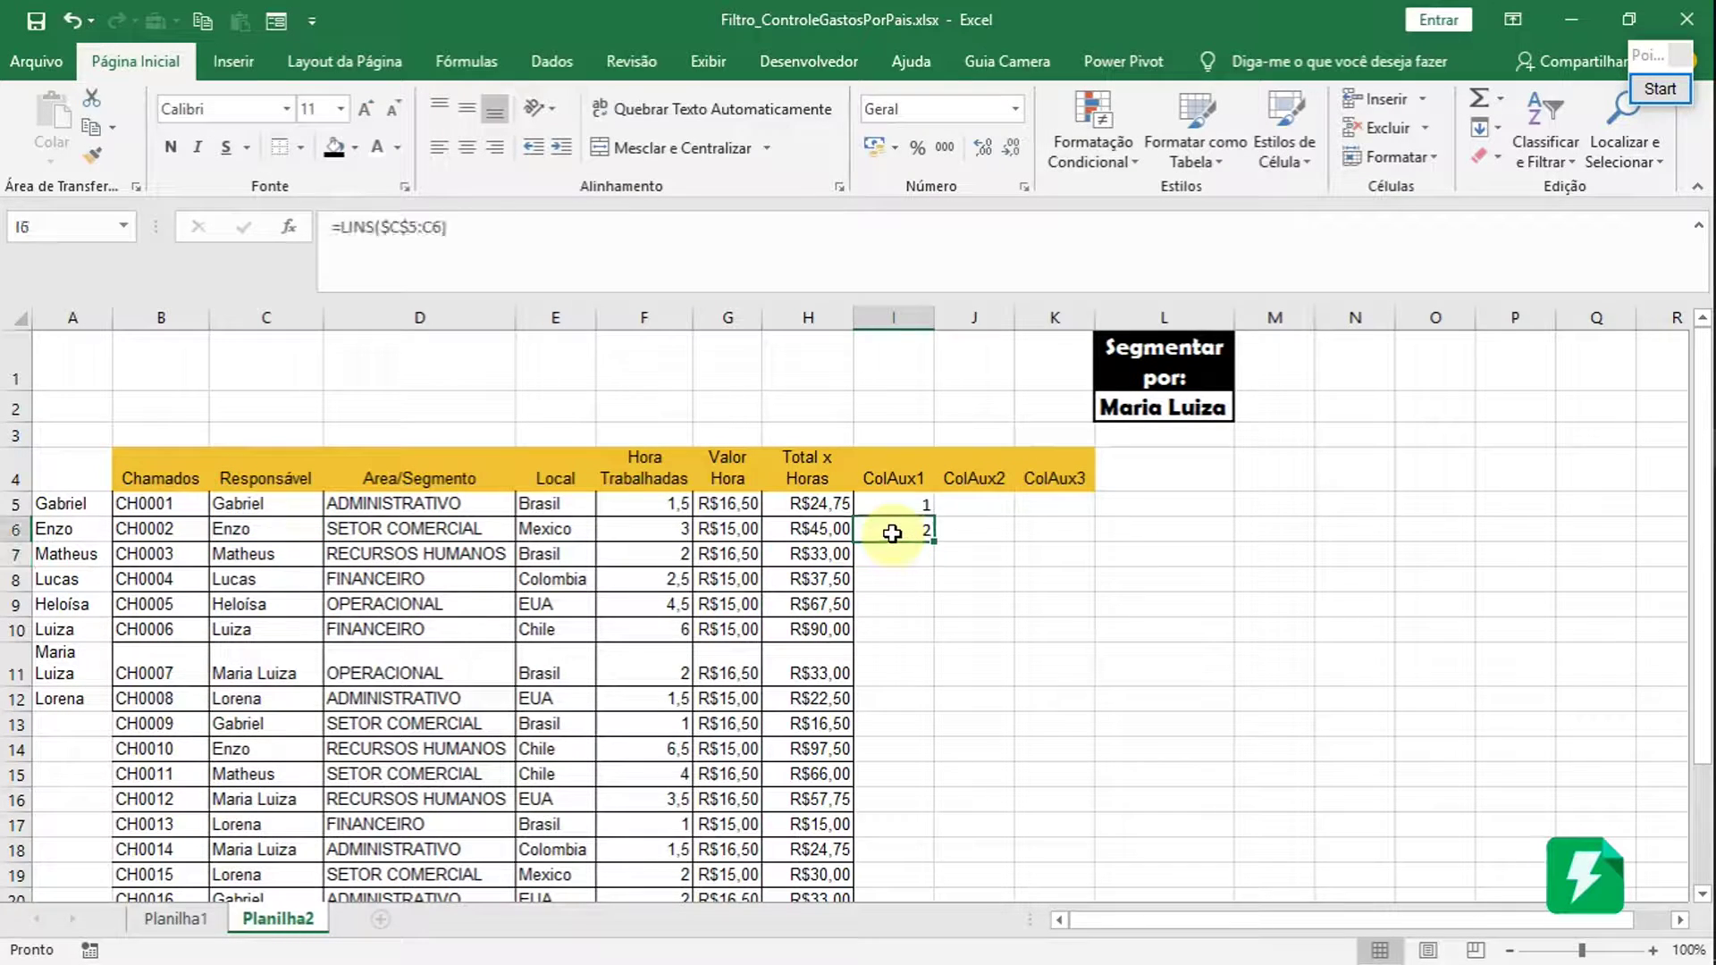
# - Extend the LINS formula from I6 to I7 and open the copy to inspect its range
pyautogui.moveTo(937, 542); pyautogui.dragTo(931, 554)
pyautogui.click(916, 563)
pyautogui.doubleClick(911, 560)
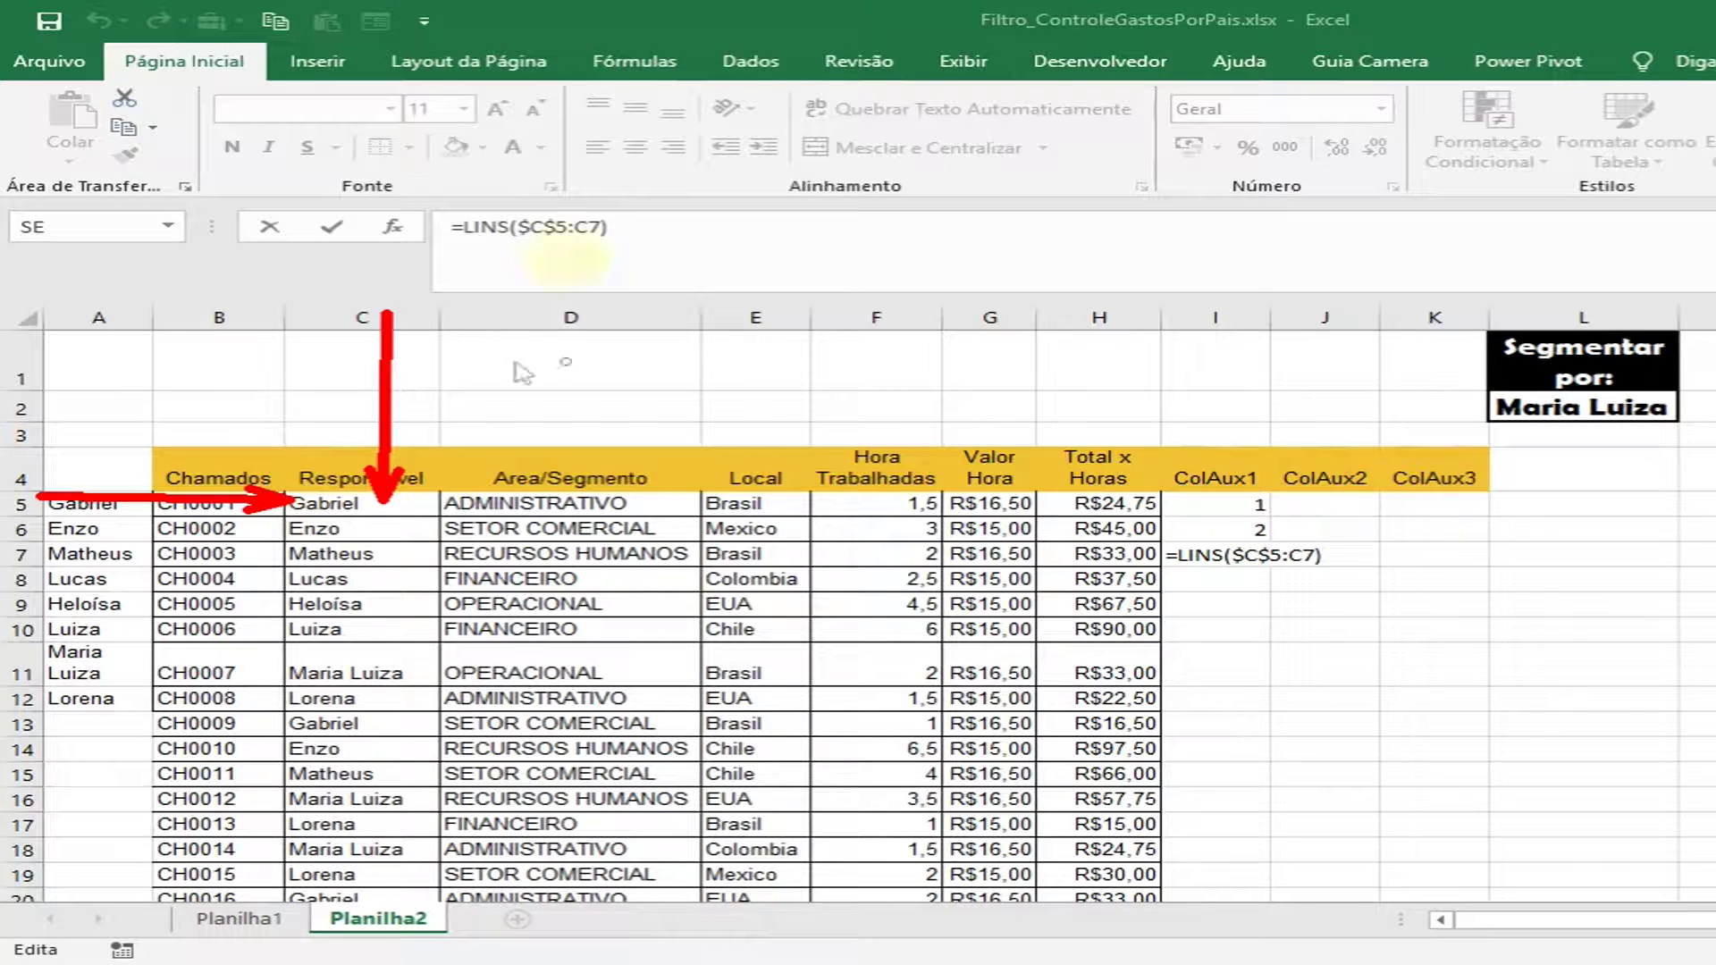
pyautogui.moveTo(429, 330); pyautogui.dragTo(407, 572)
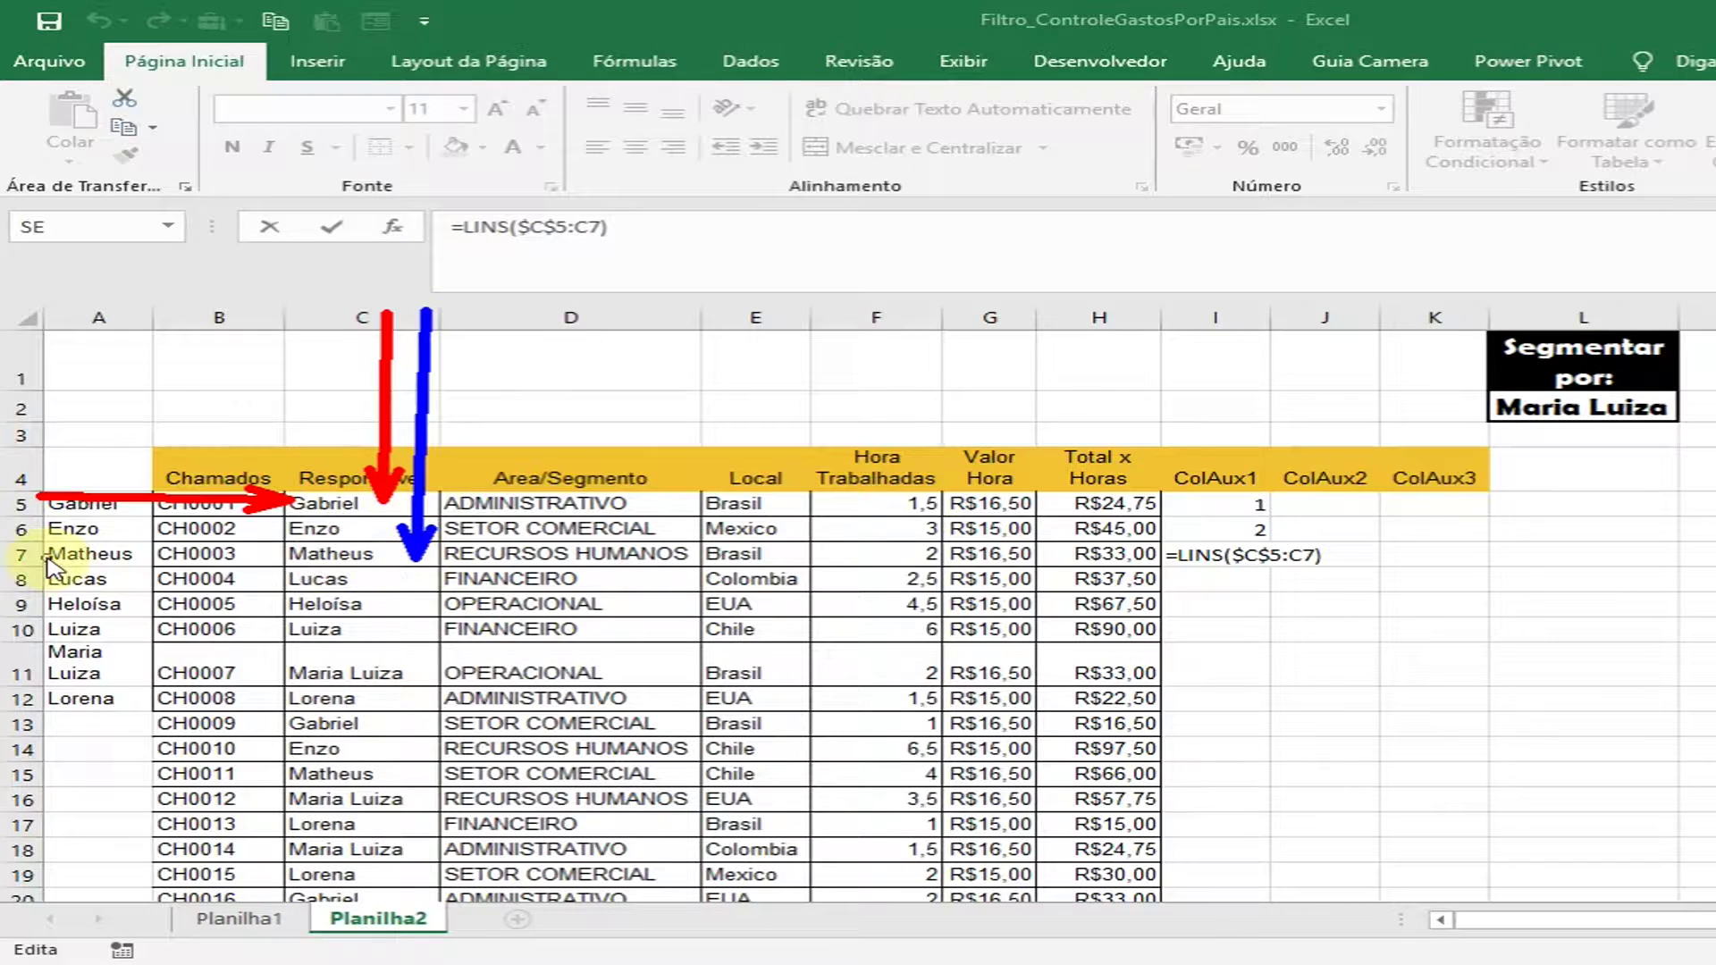
pyautogui.moveTo(49, 558)
pyautogui.mouseDown()
pyautogui.moveTo(304, 556)
pyautogui.moveTo(295, 567)
pyautogui.mouseUp()
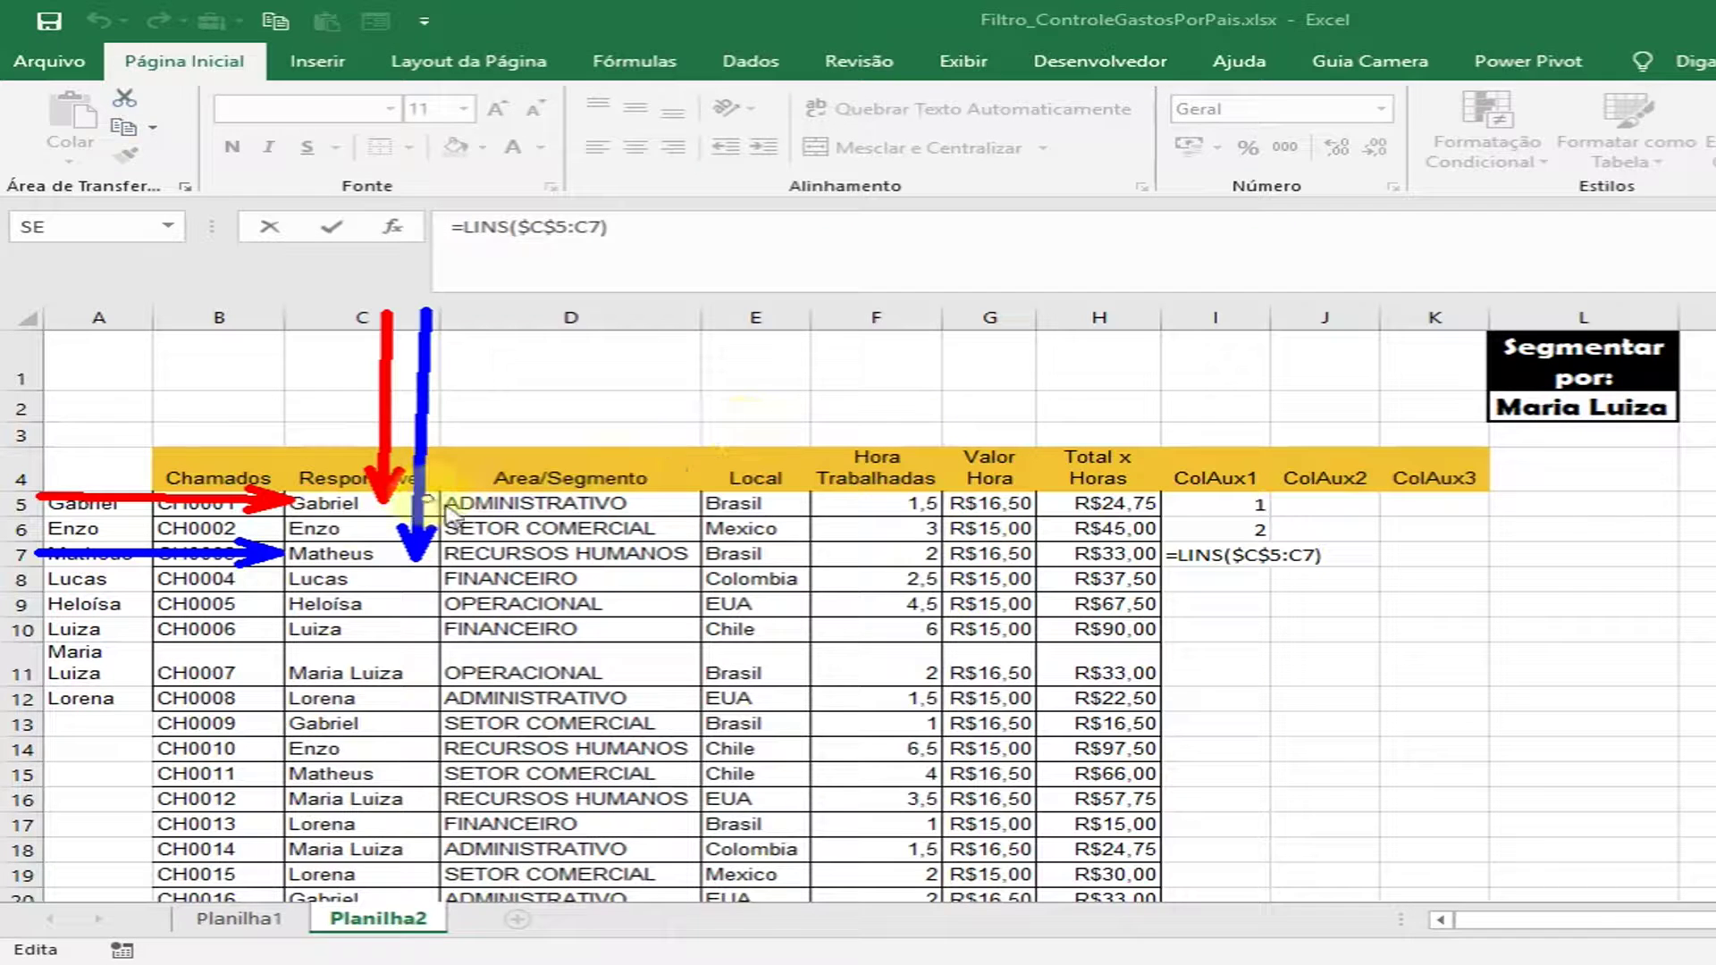
pyautogui.moveTo(452, 502); pyautogui.dragTo(1211, 505)
pyautogui.moveTo(448, 527); pyautogui.dragTo(1211, 528)
pyautogui.moveTo(451, 554); pyautogui.dragTo(1166, 556)
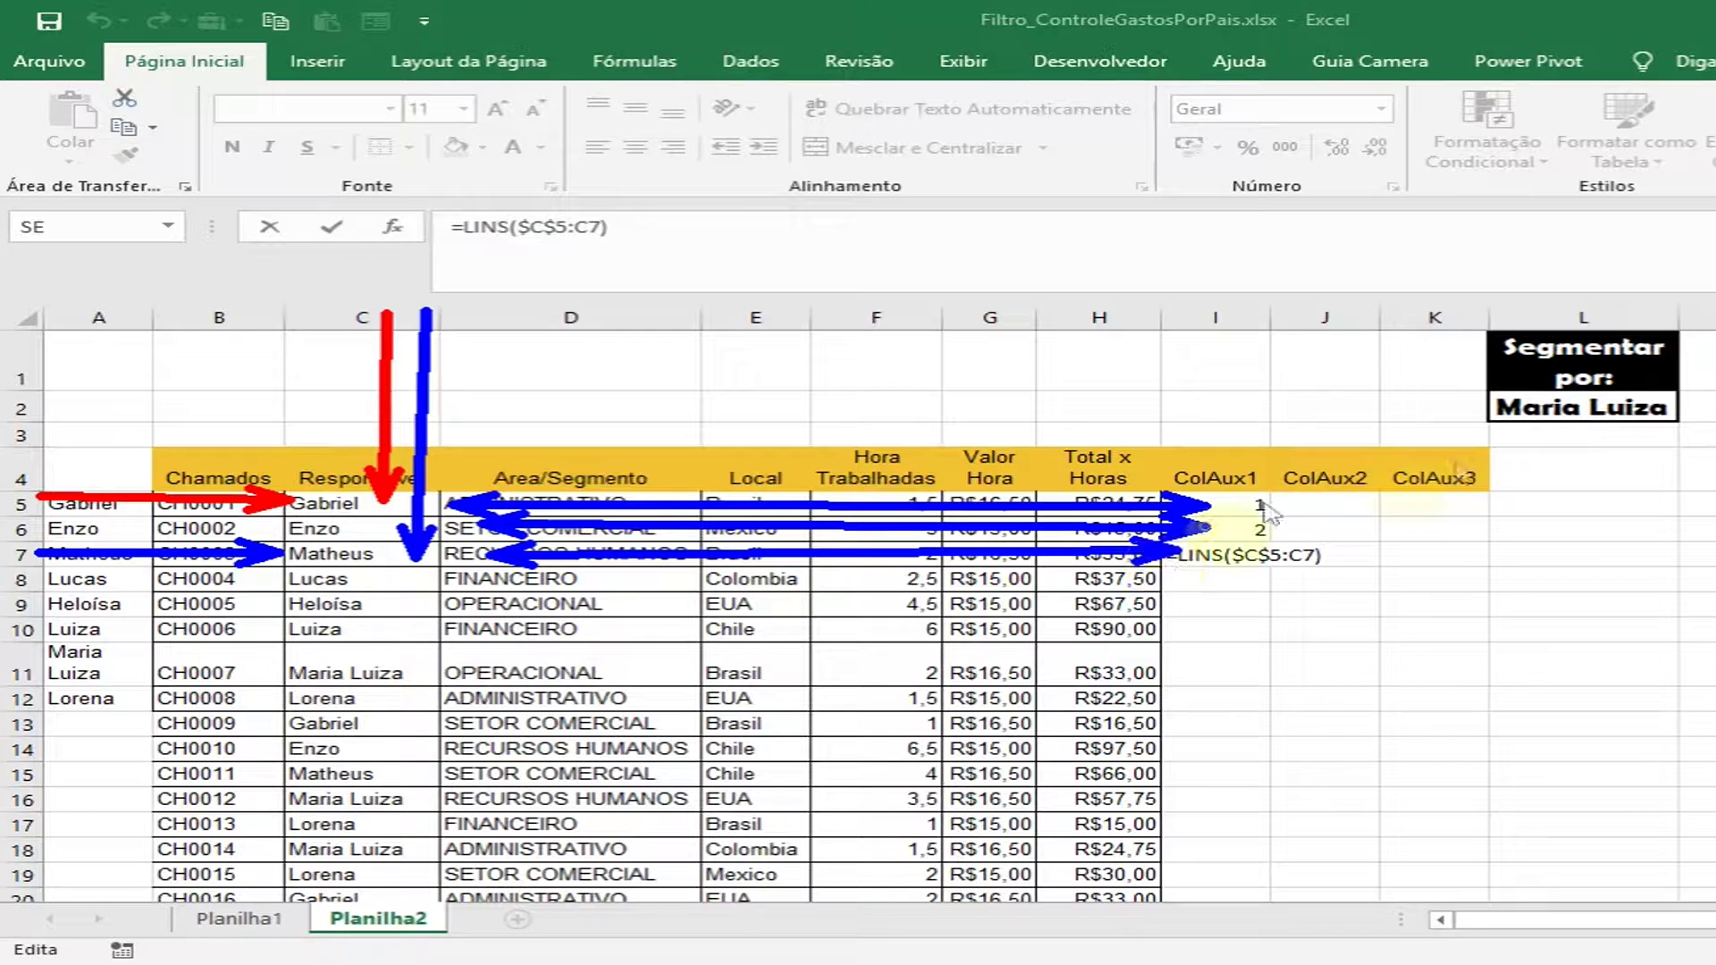
# - Fill the LINS formula from I7 down the ColAux1 column to the last table row, I28
pyautogui.press('Escape')
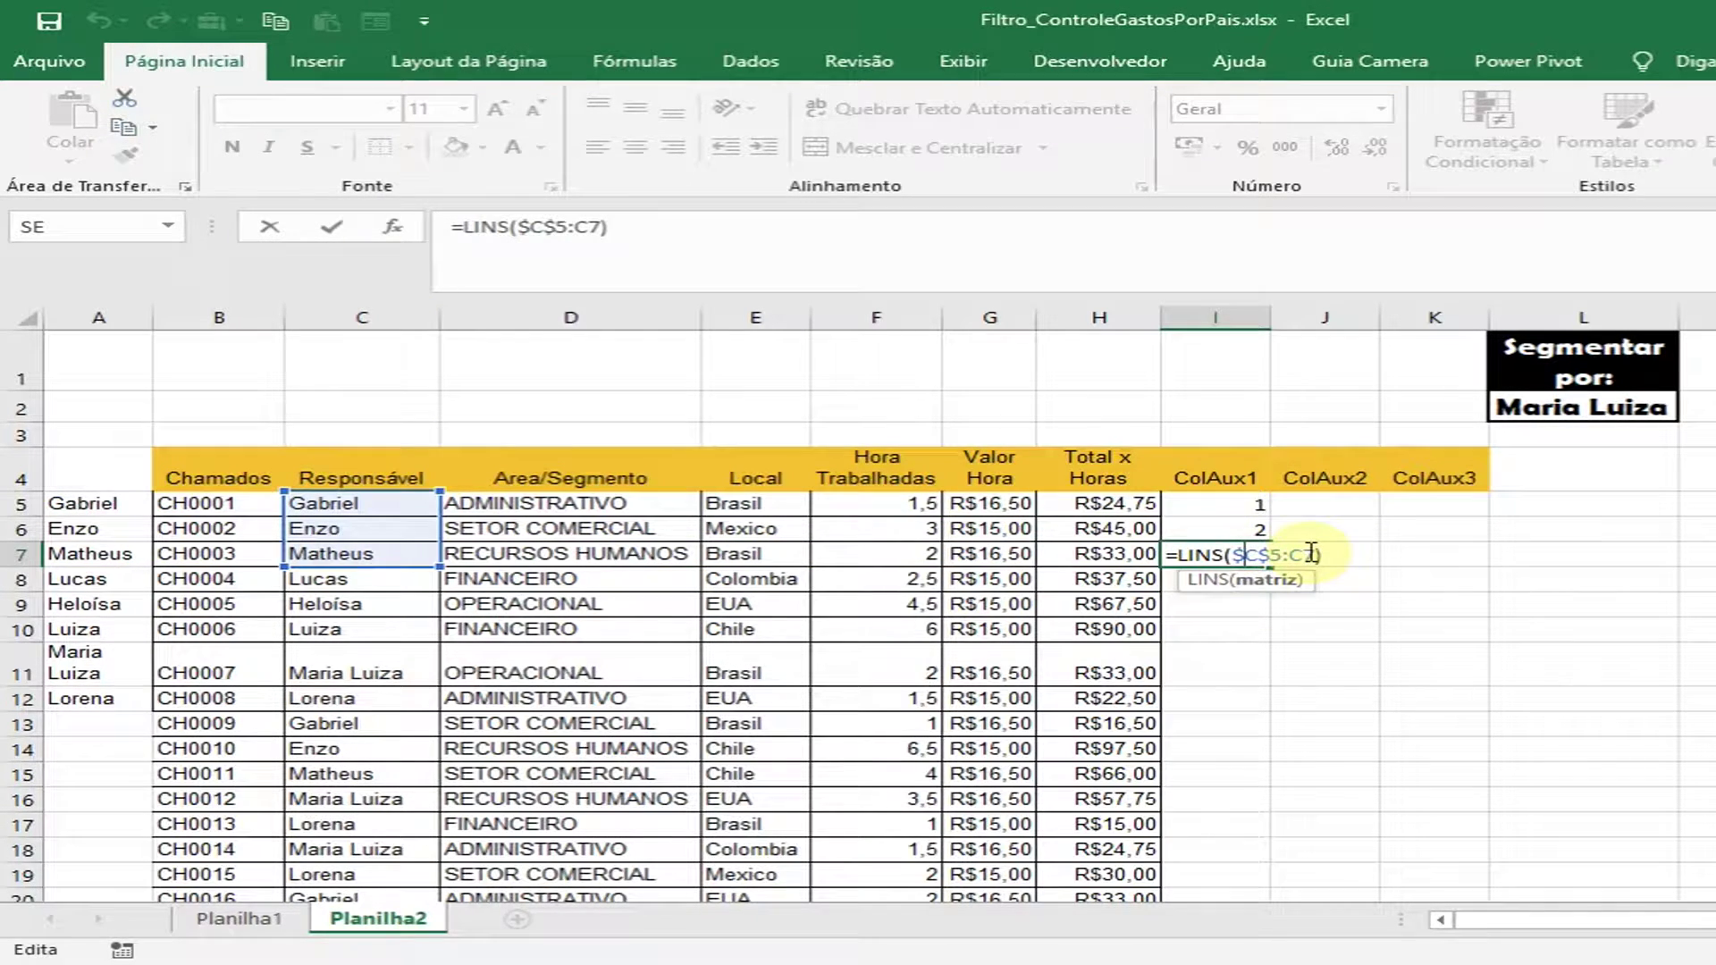
pyautogui.press('Return')
pyautogui.click(1247, 554)
pyautogui.moveTo(1270, 566); pyautogui.dragTo(1276, 879)
pyautogui.click(1242, 765)
pyautogui.scroll(3, 1242, 770)
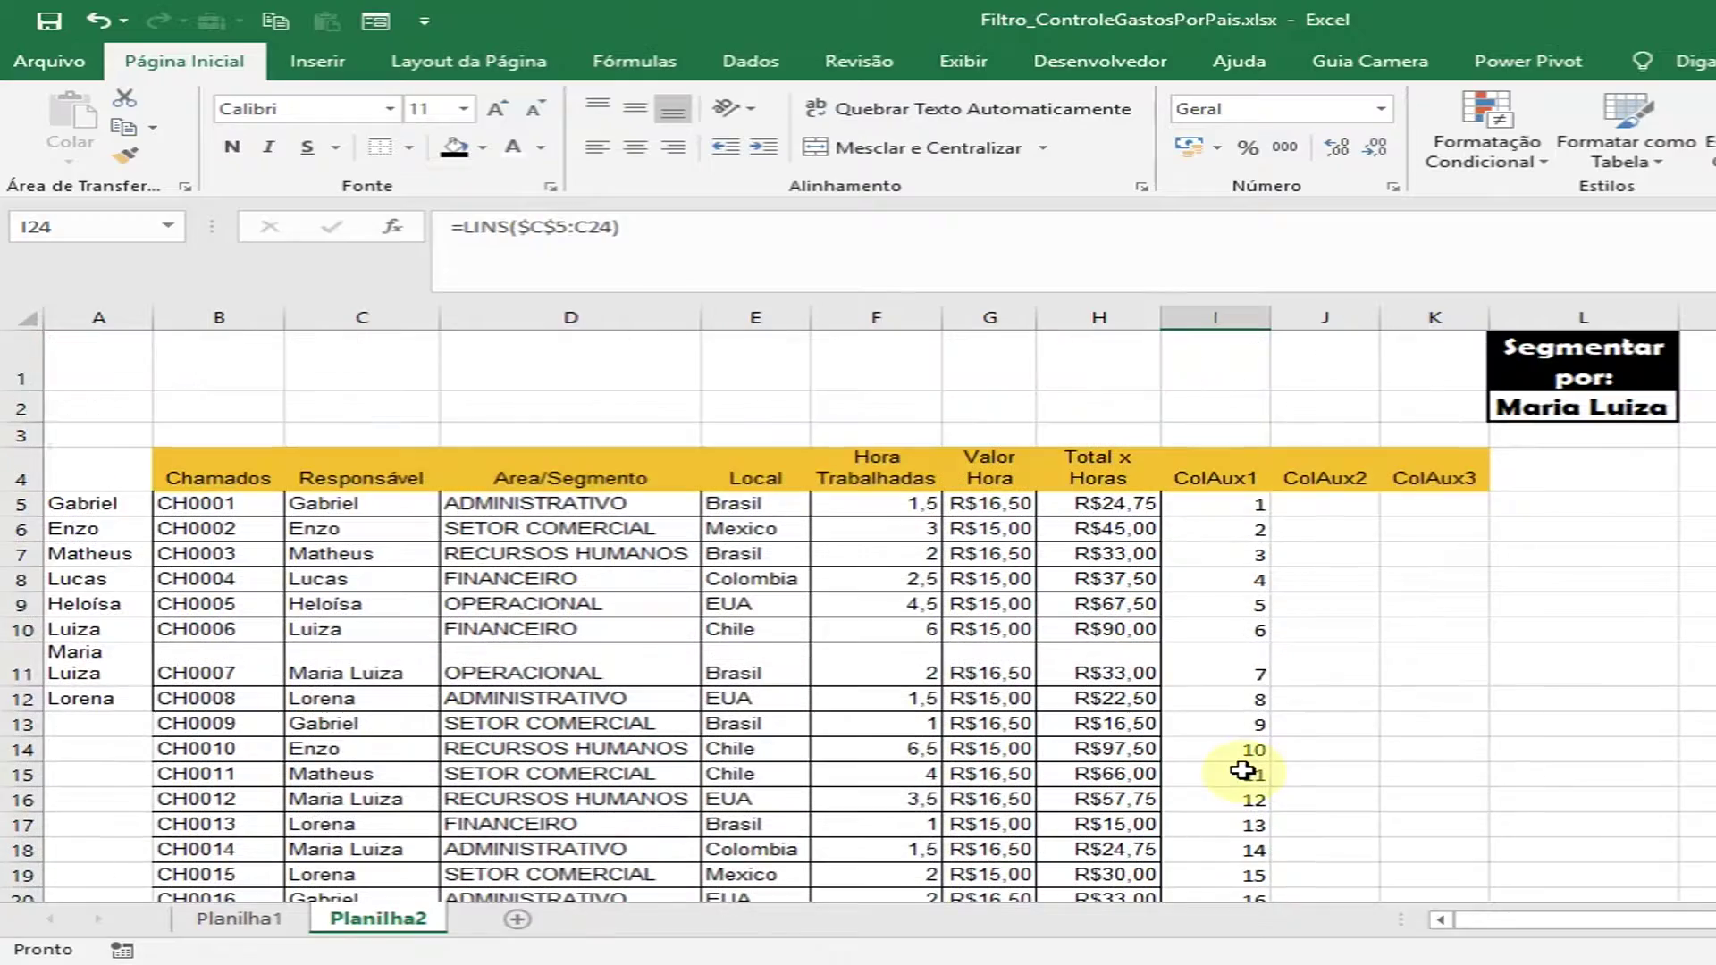
# - Check the ColAux1 numbering and its LINS ranges against the first and last rows of the calls table
pyautogui.click(1240, 605)
pyautogui.click(1241, 552)
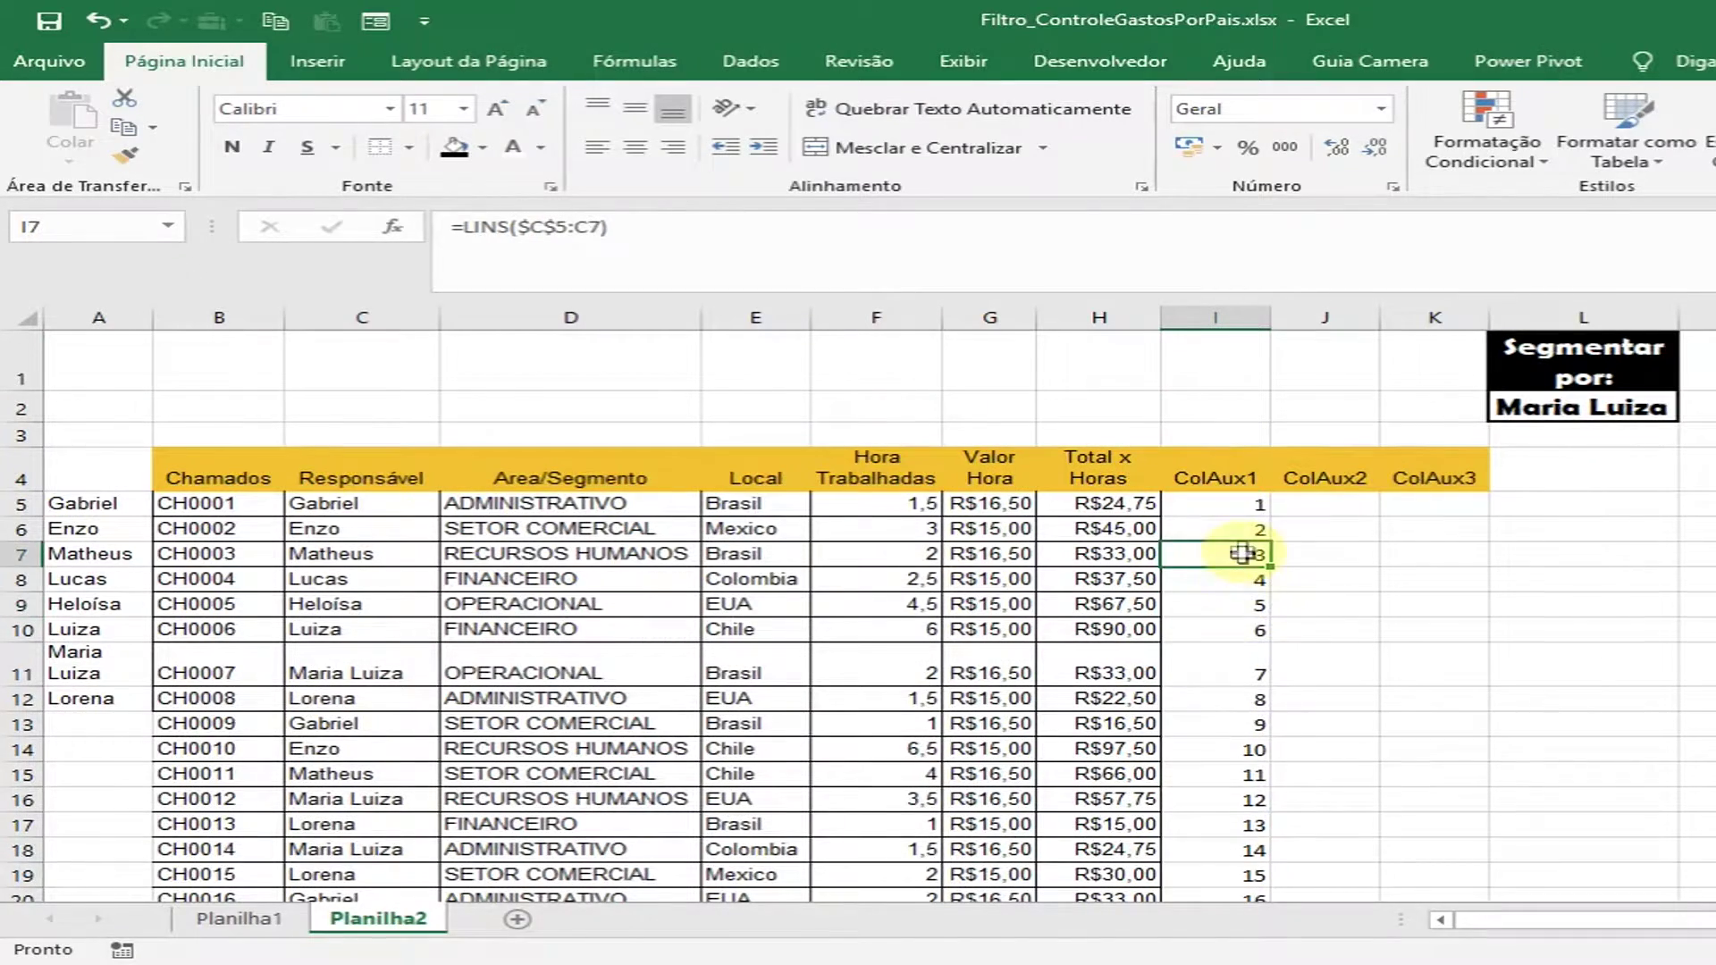
pyautogui.scroll(-4, 1284, 728)
pyautogui.scroll(4, 1242, 639)
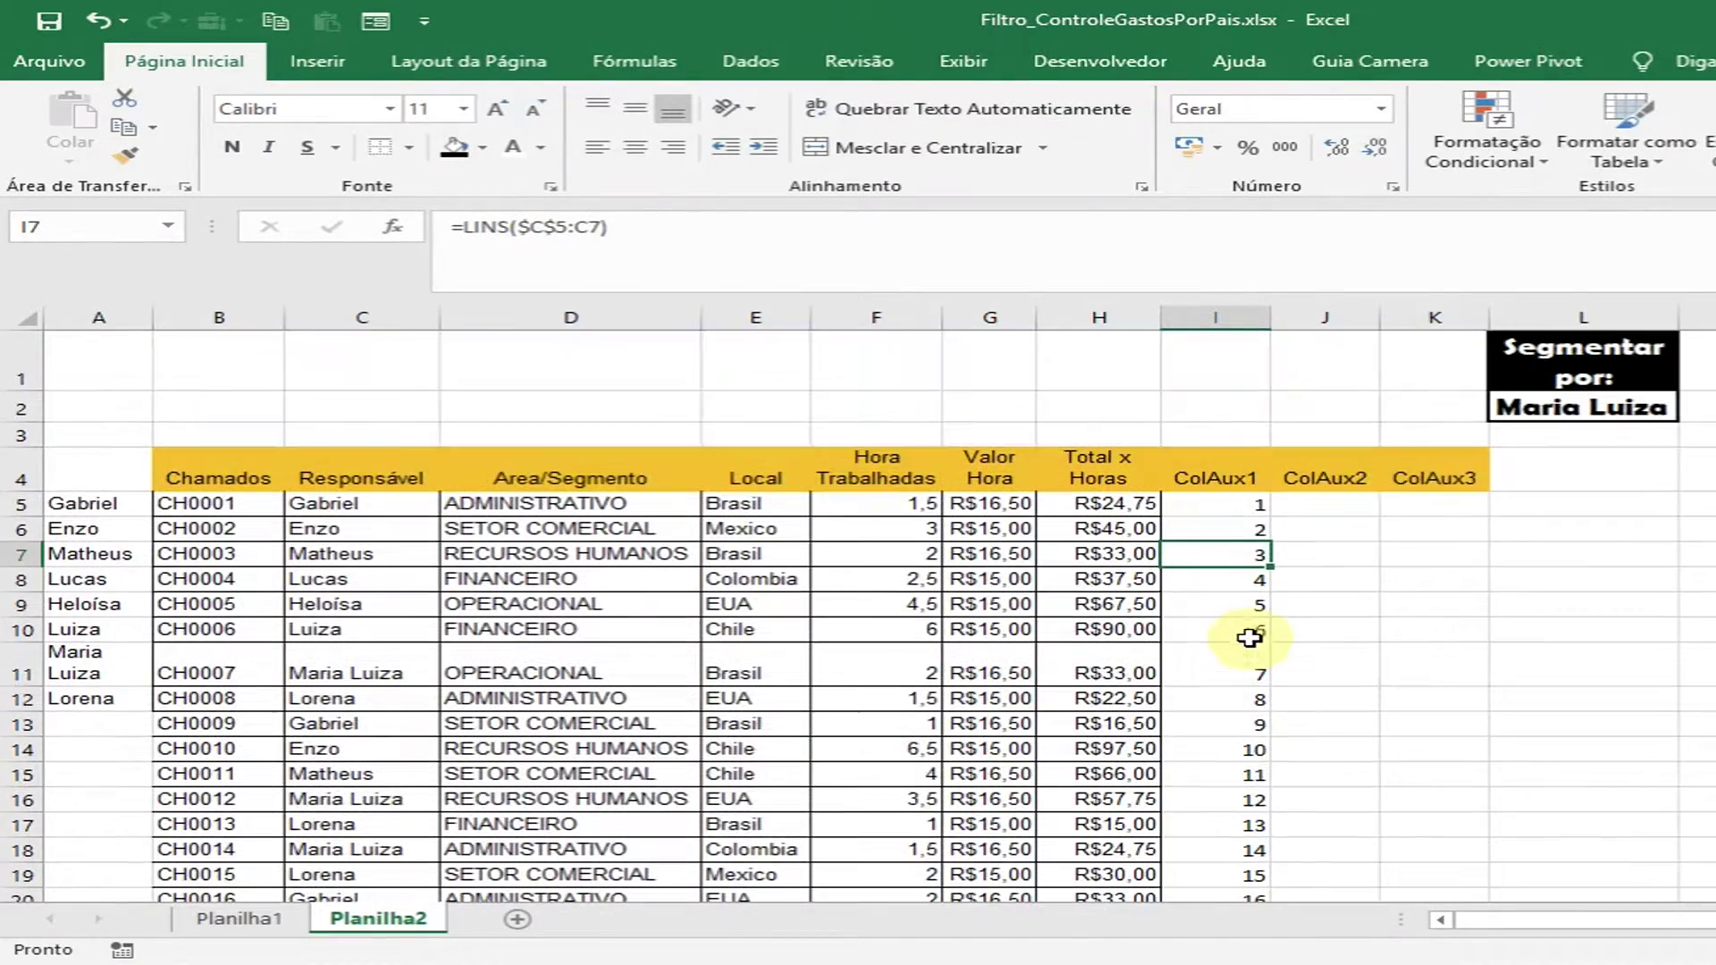
pyautogui.click(380, 507)
pyautogui.scroll(-5, 626, 684)
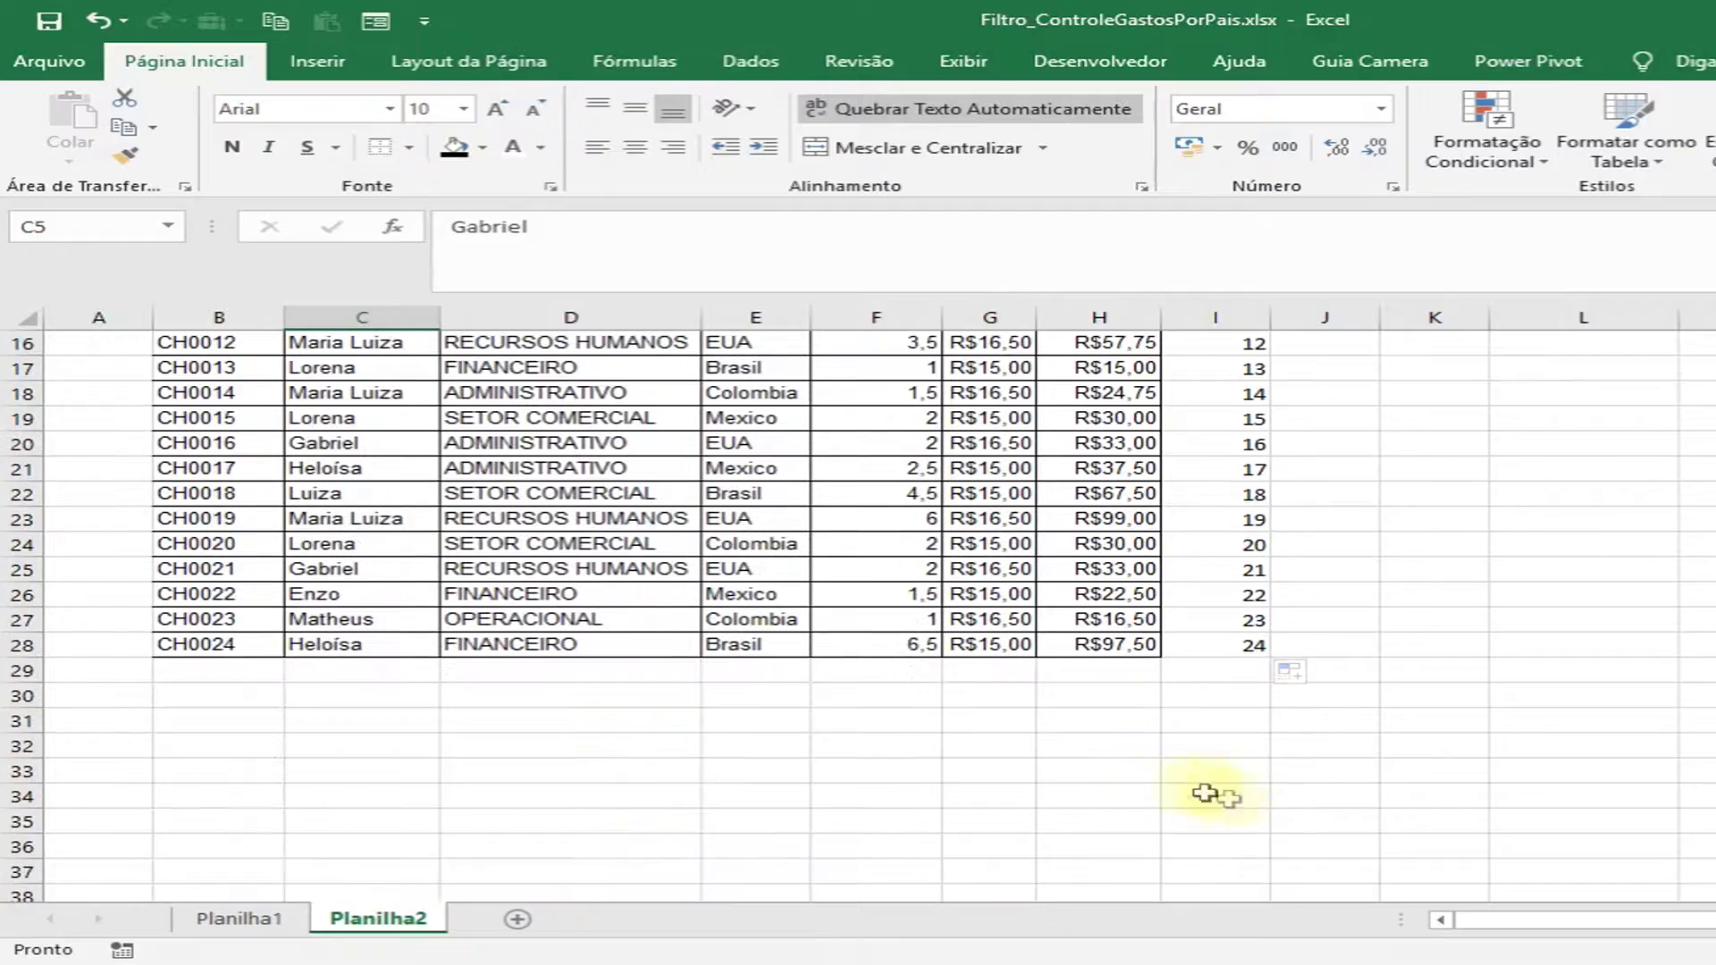
pyautogui.click(1215, 646)
pyautogui.scroll(4, 1230, 618)
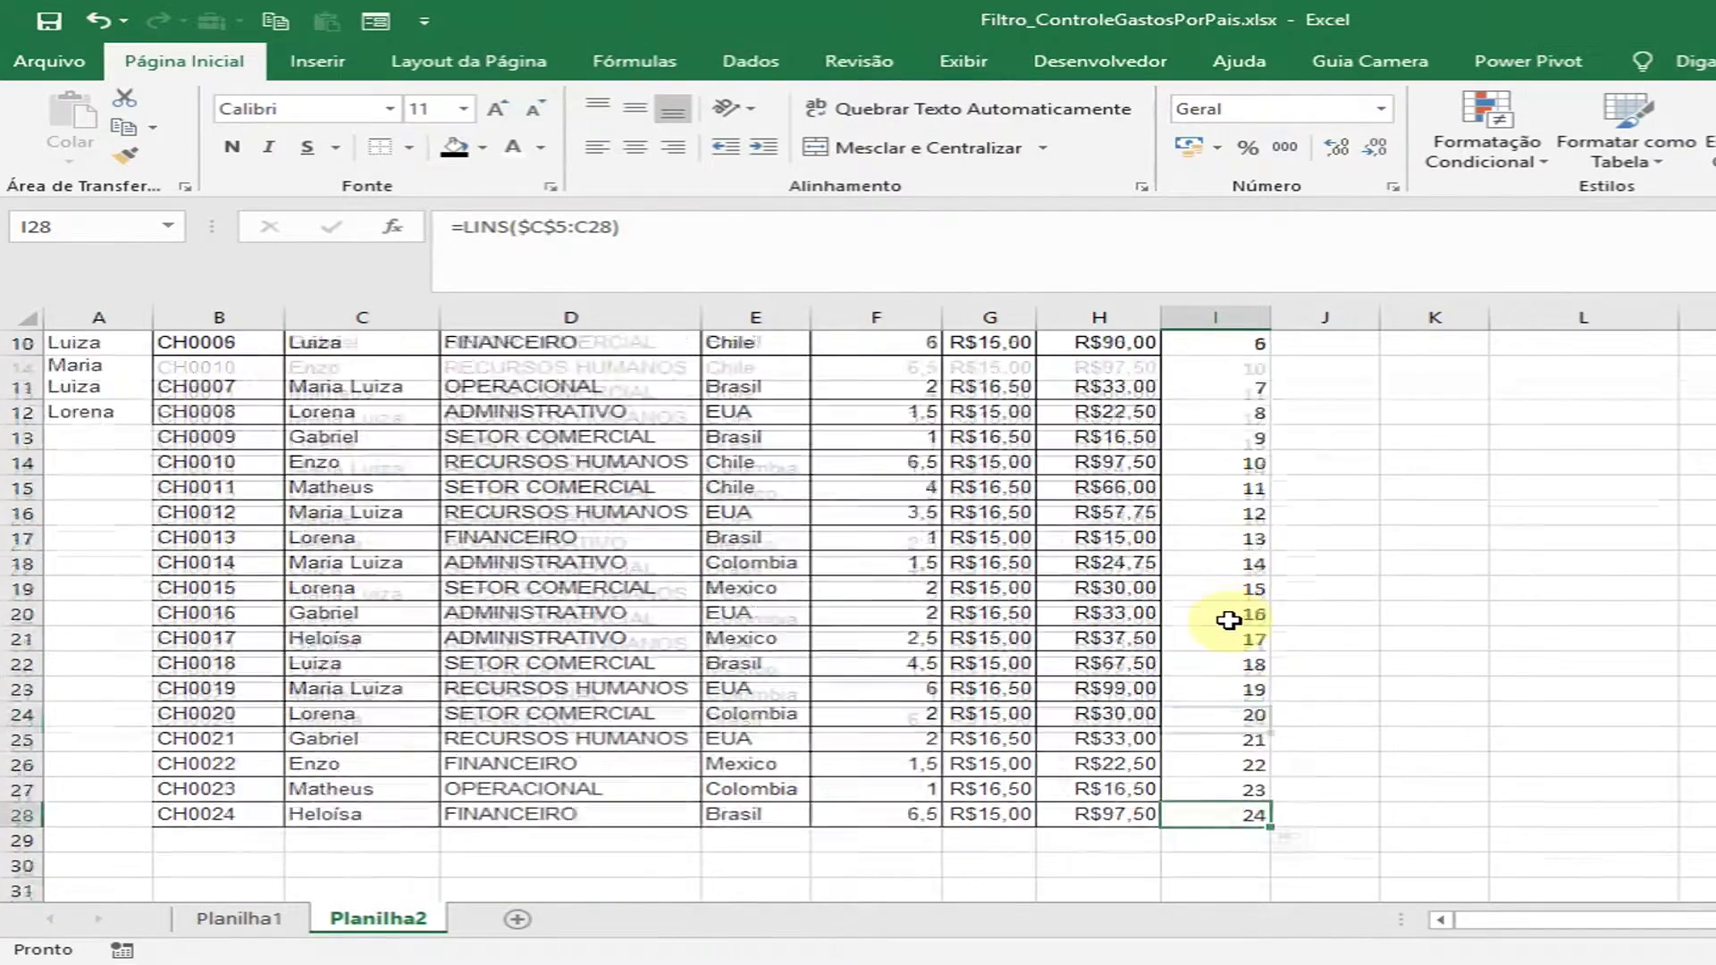
pyautogui.scroll(-1, 481, 630)
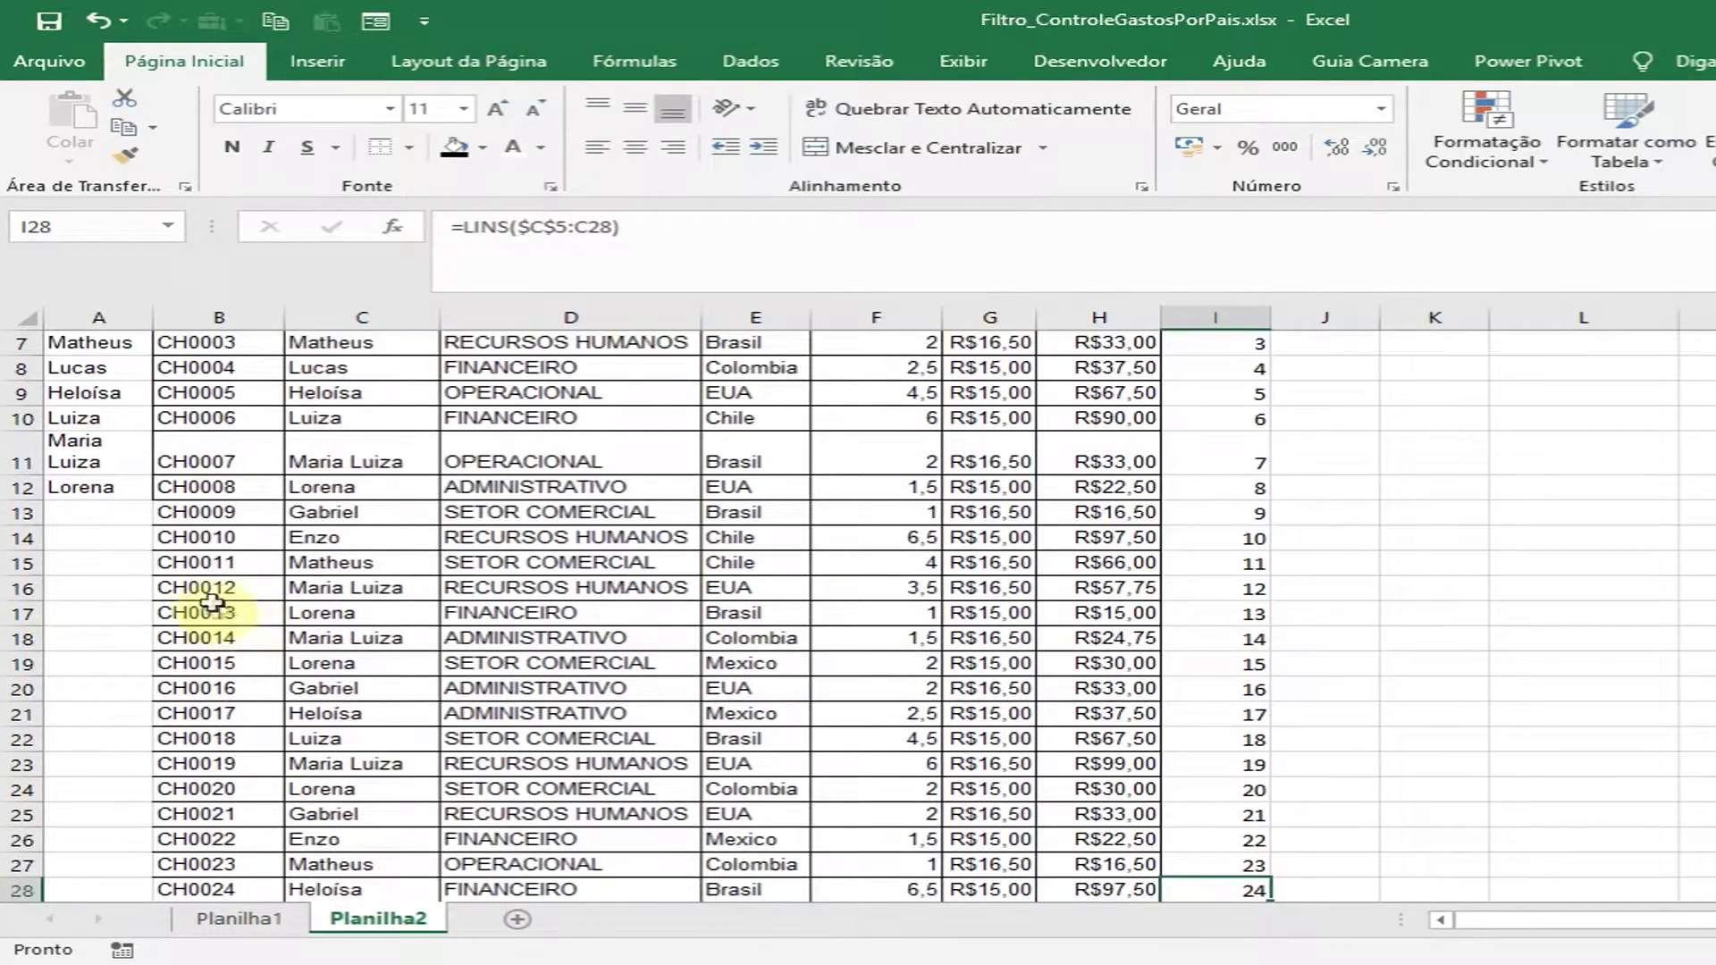
# - Add a left border to the Chamados cells B13:B28
pyautogui.click(182, 507)
pyautogui.moveTo(190, 517); pyautogui.dragTo(229, 394)
pyautogui.scroll(6, 421, 548)
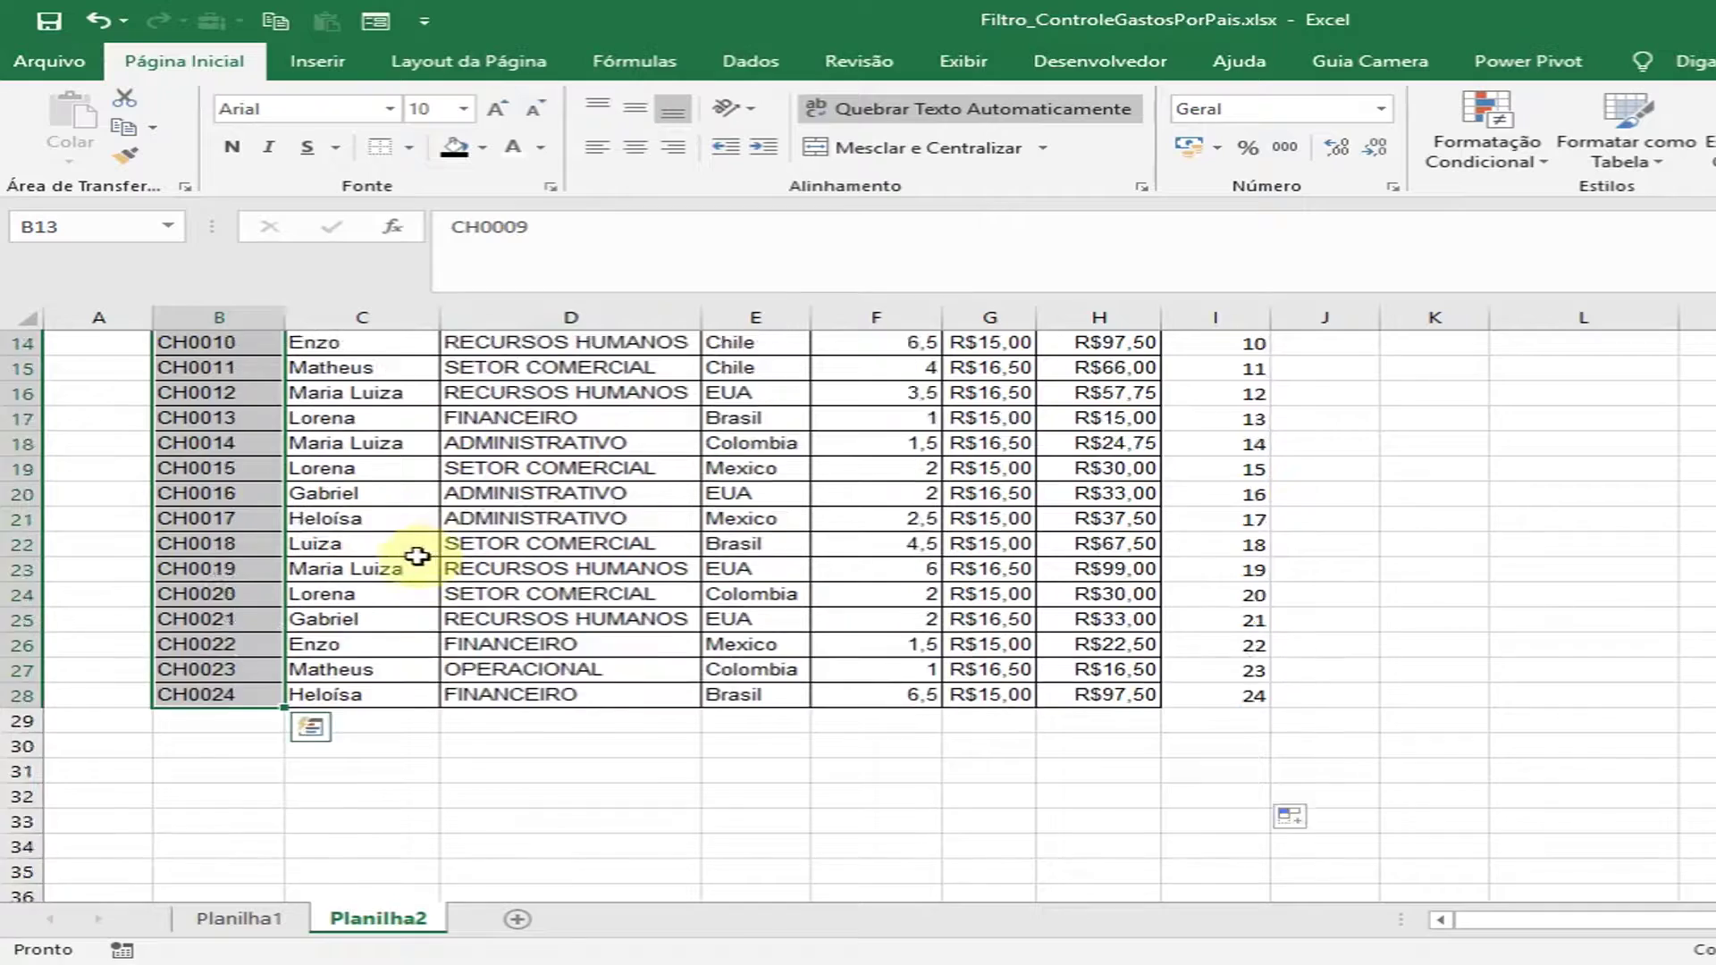
pyautogui.click(409, 150)
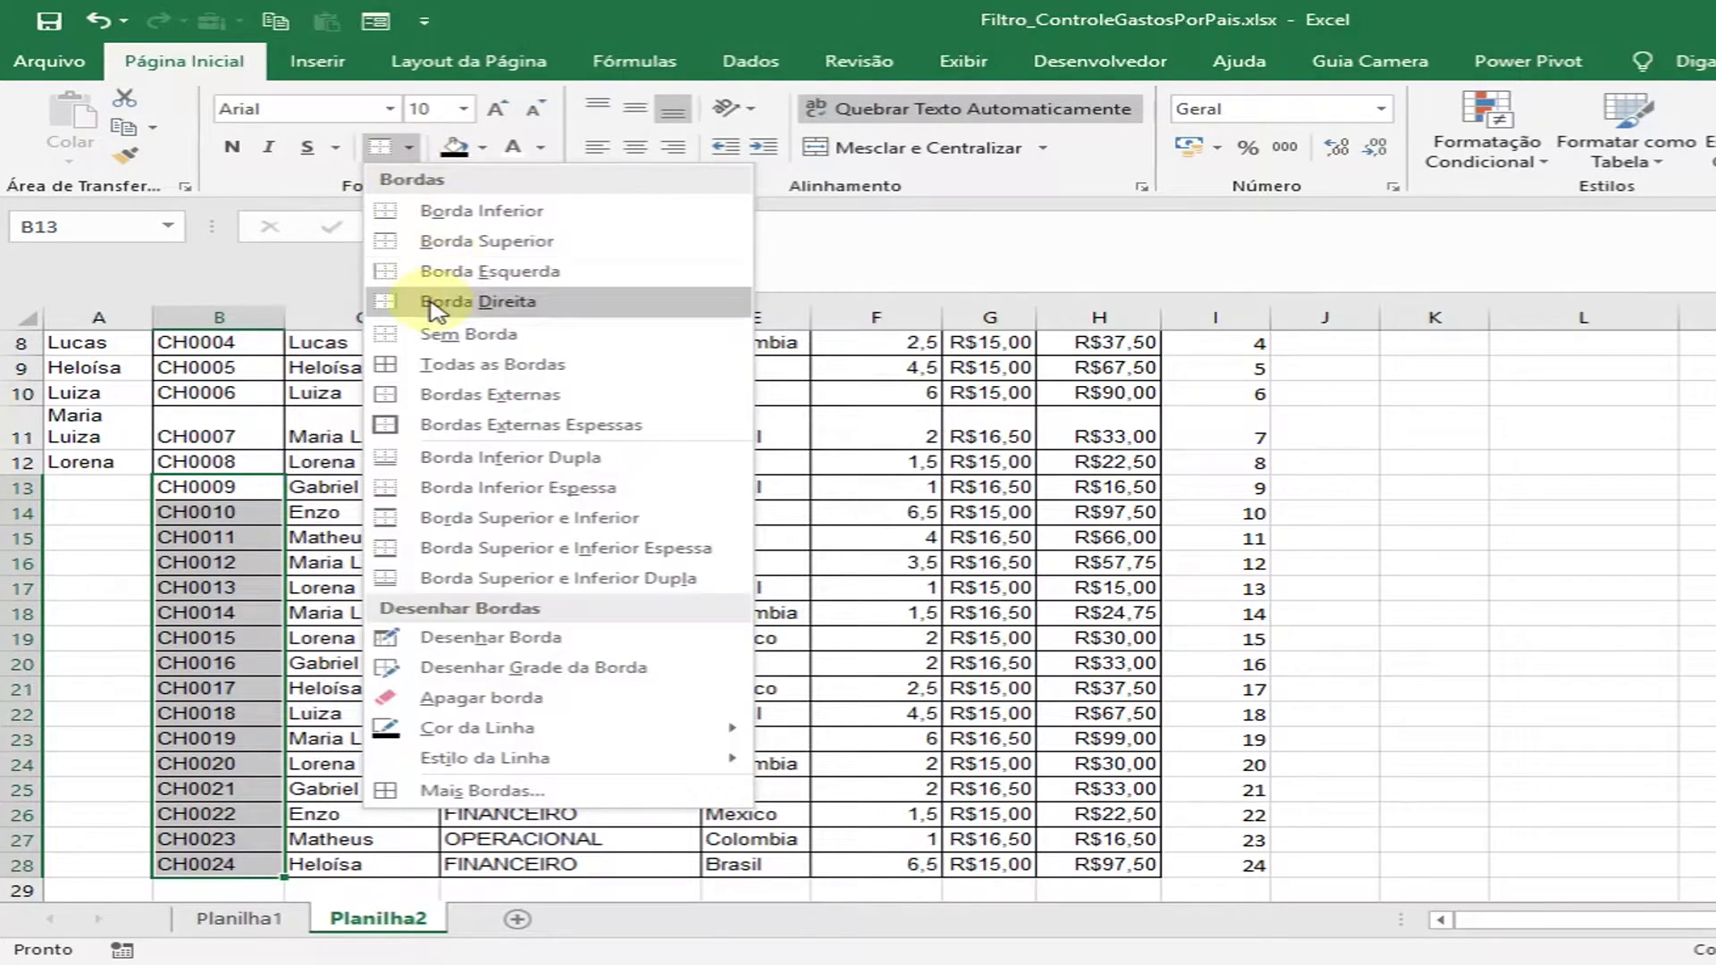
pyautogui.click(447, 273)
pyautogui.click(414, 536)
pyautogui.click(200, 539)
pyautogui.scroll(2, 200, 539)
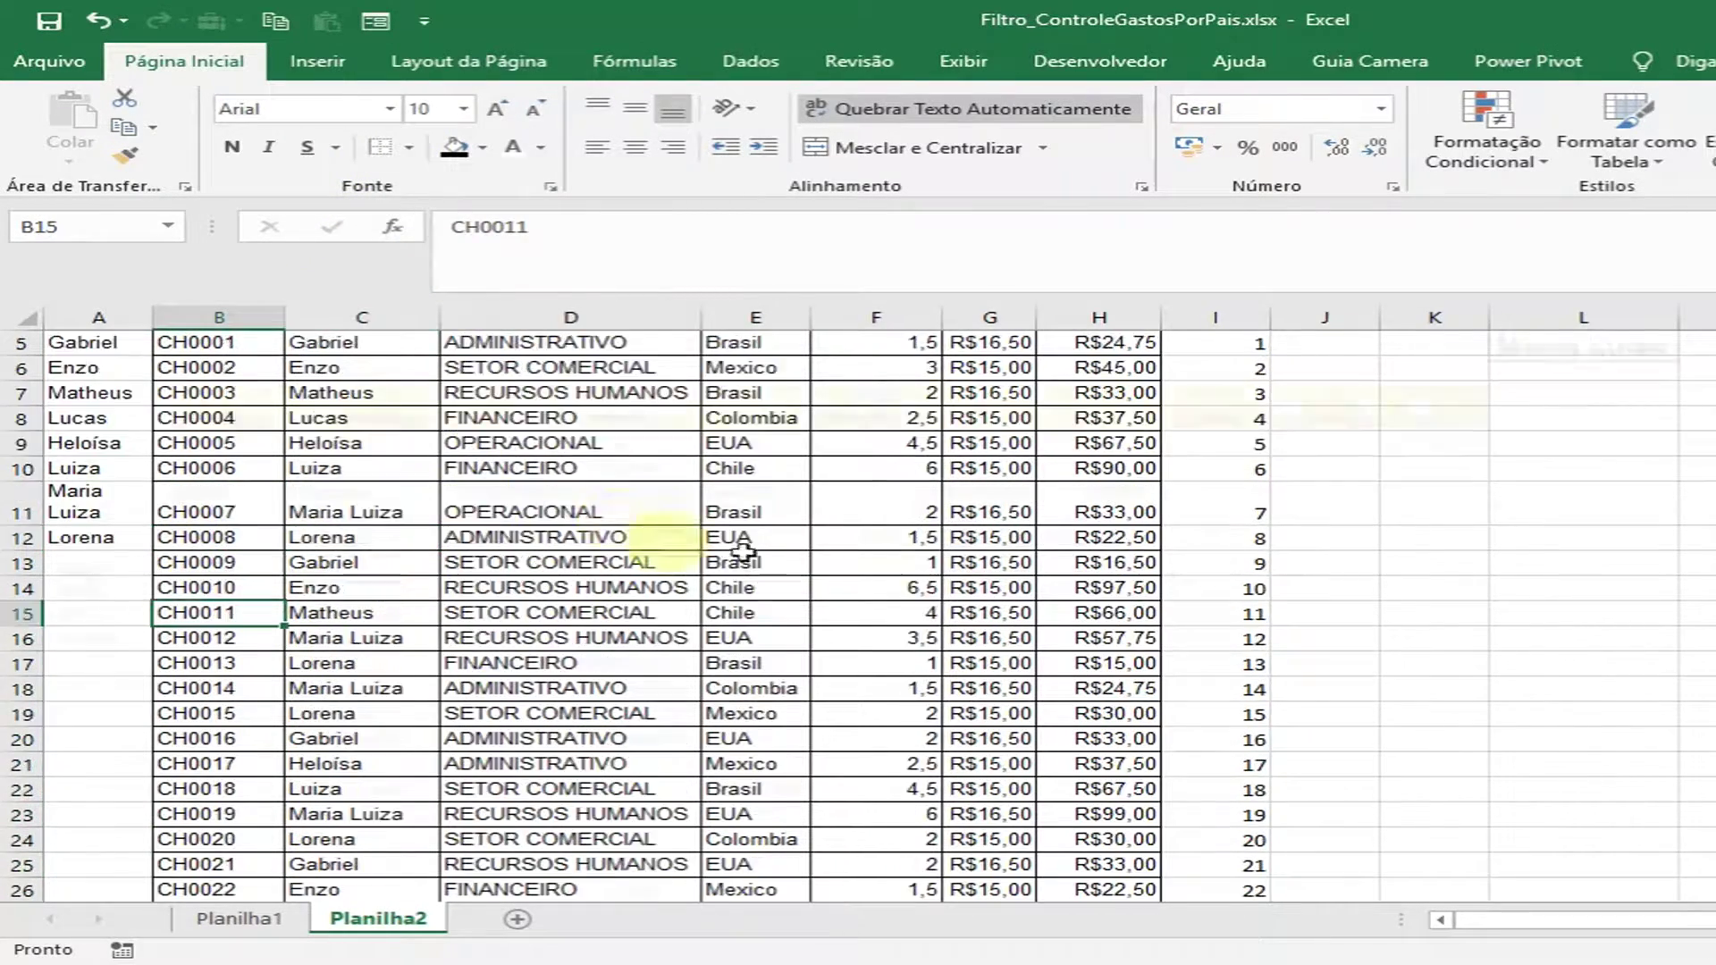
# - Inspect the LINS formulas in several ColAux1 cells between I5 and I13 to see how the range expands per row
pyautogui.click(1247, 550)
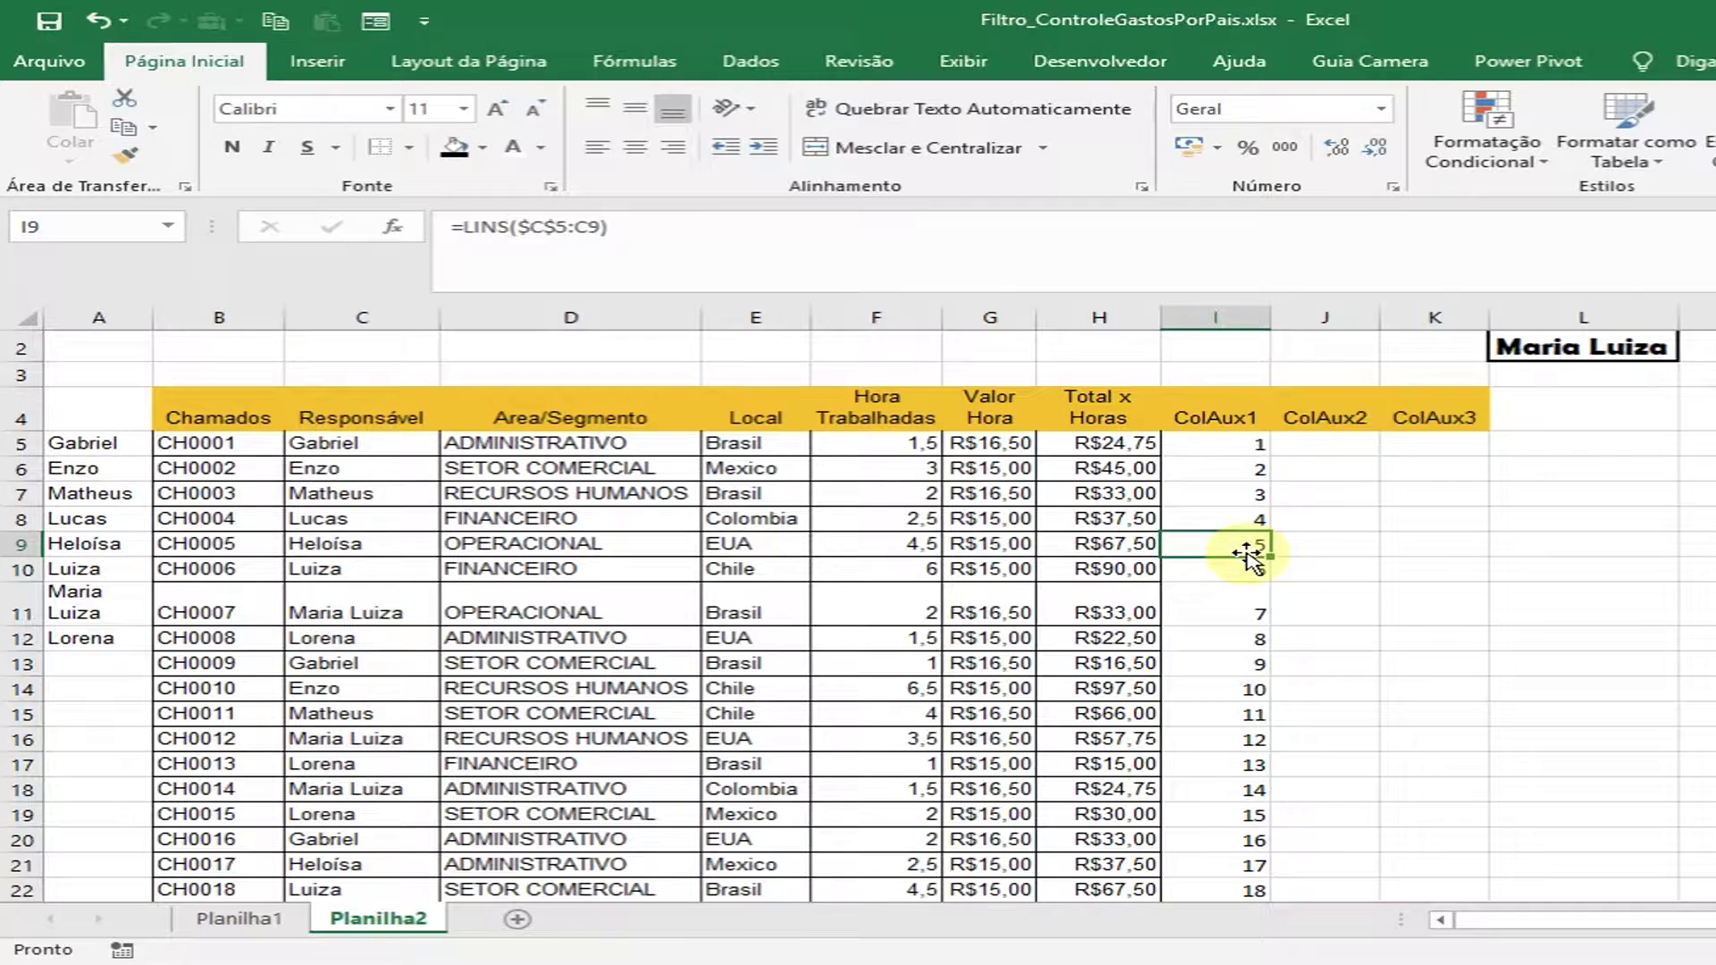
pyautogui.click(1258, 662)
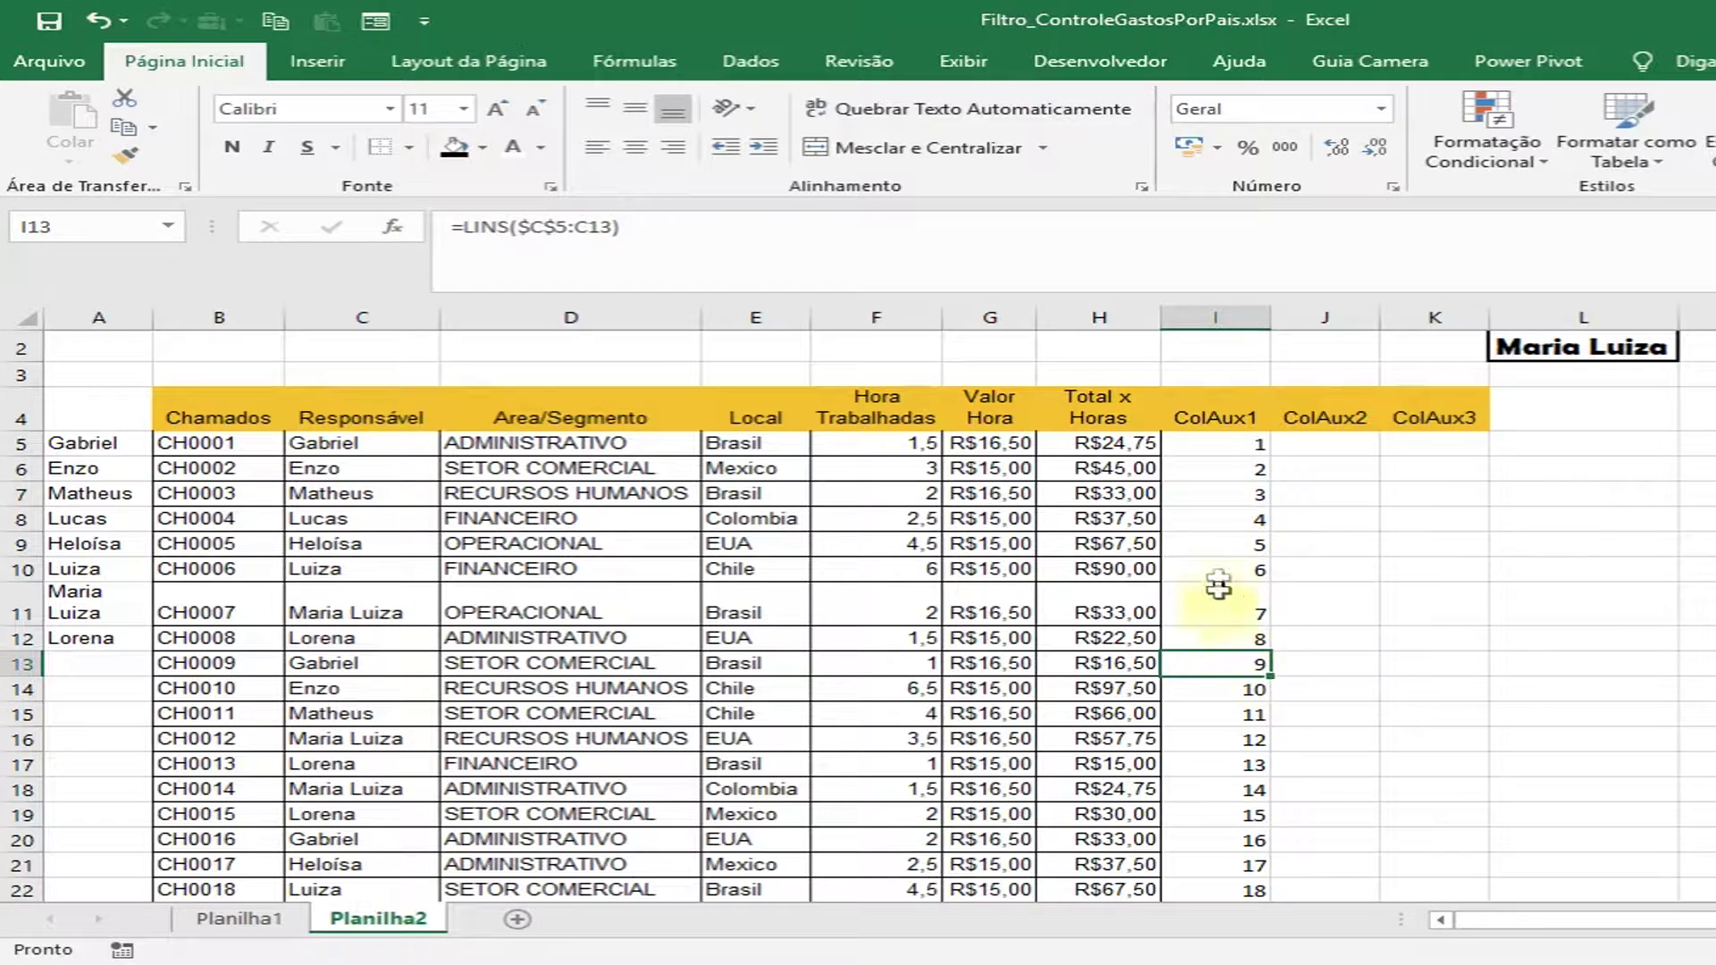
pyautogui.click(1278, 541)
pyautogui.click(1235, 636)
pyautogui.click(1238, 541)
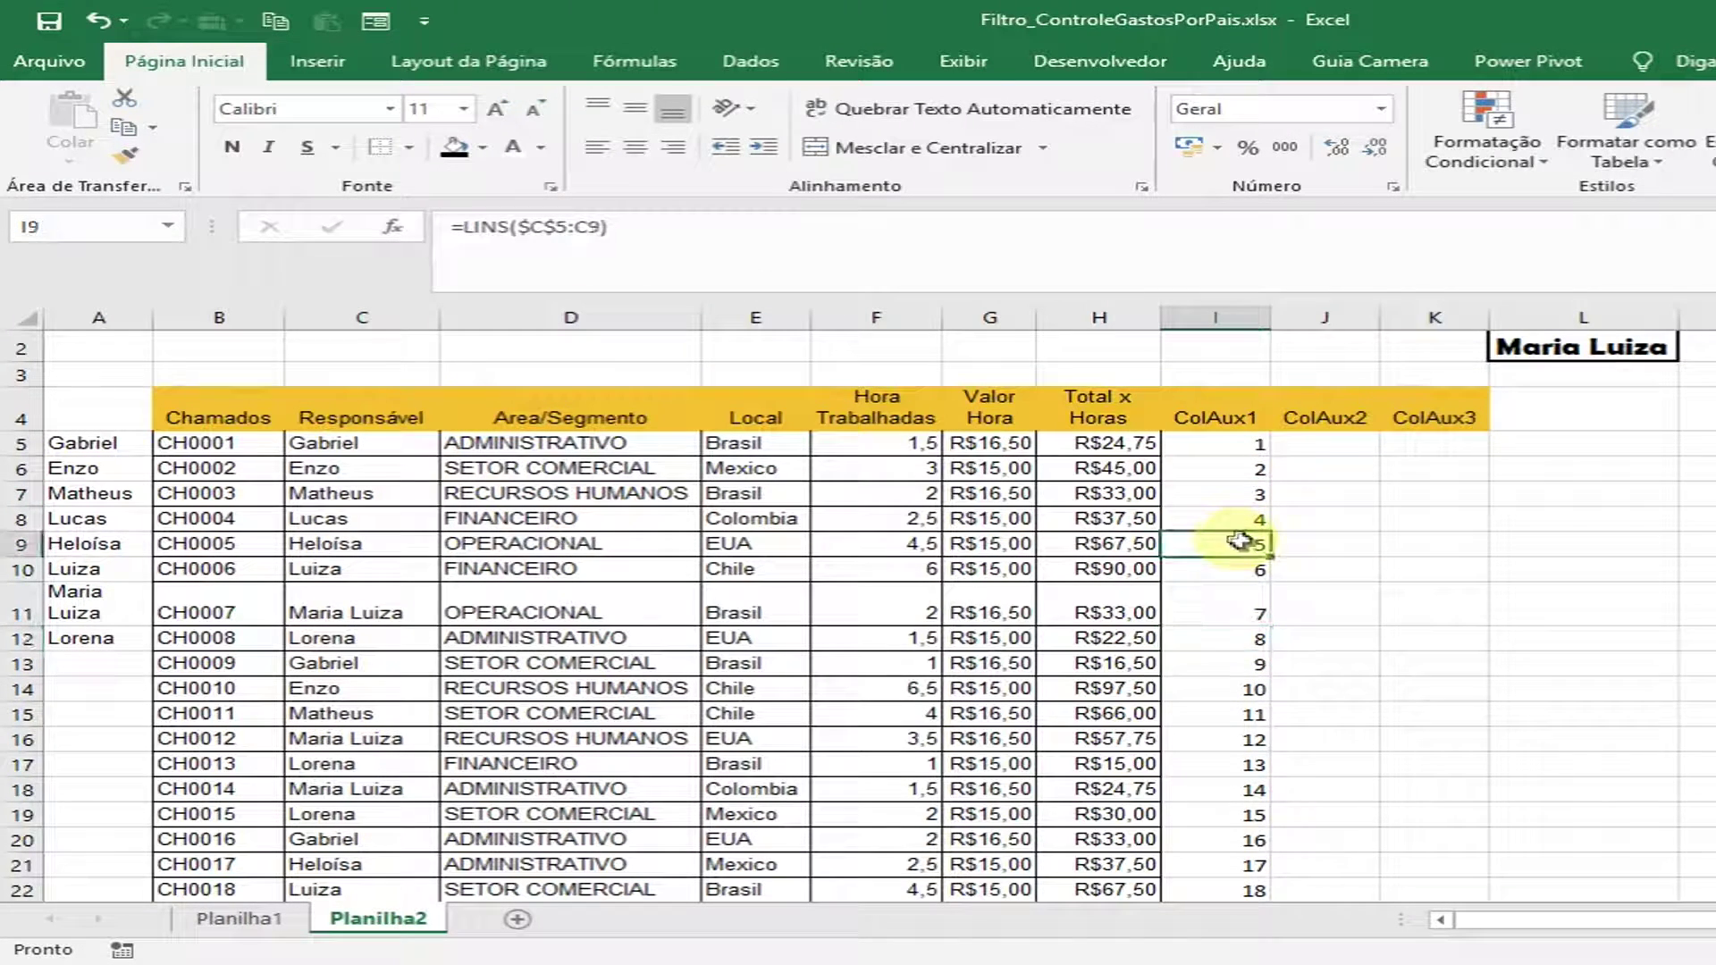
pyautogui.scroll(-6, 1240, 526)
pyautogui.scroll(7, 1240, 525)
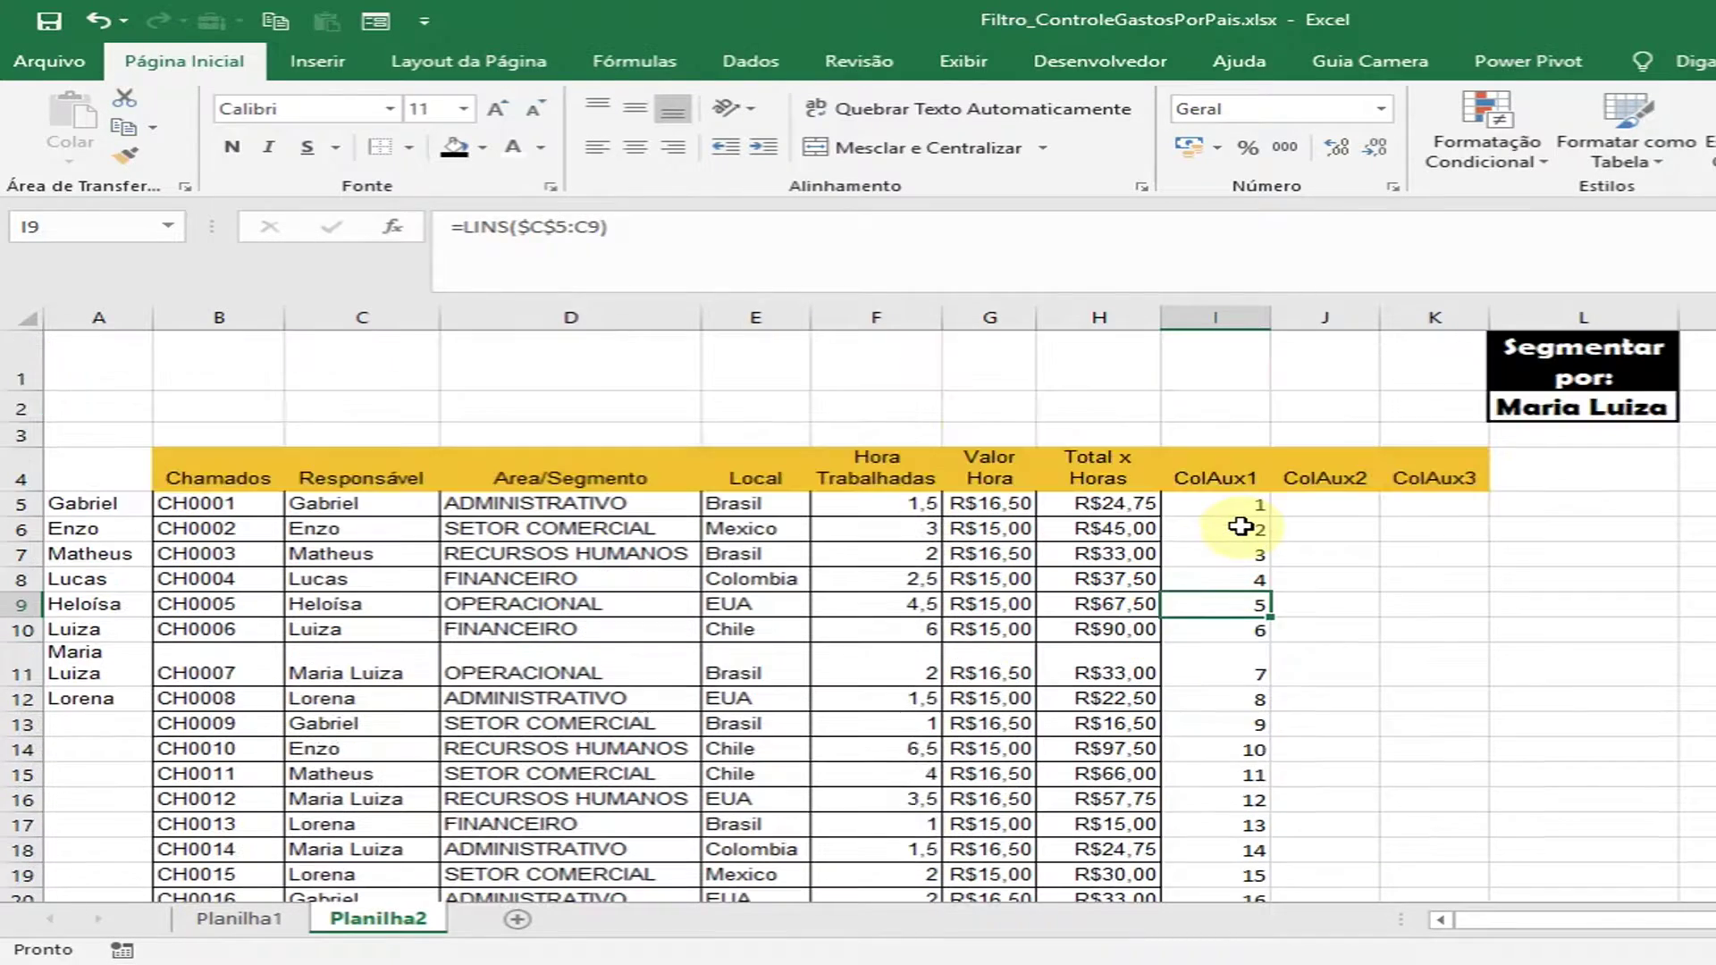
pyautogui.click(1252, 672)
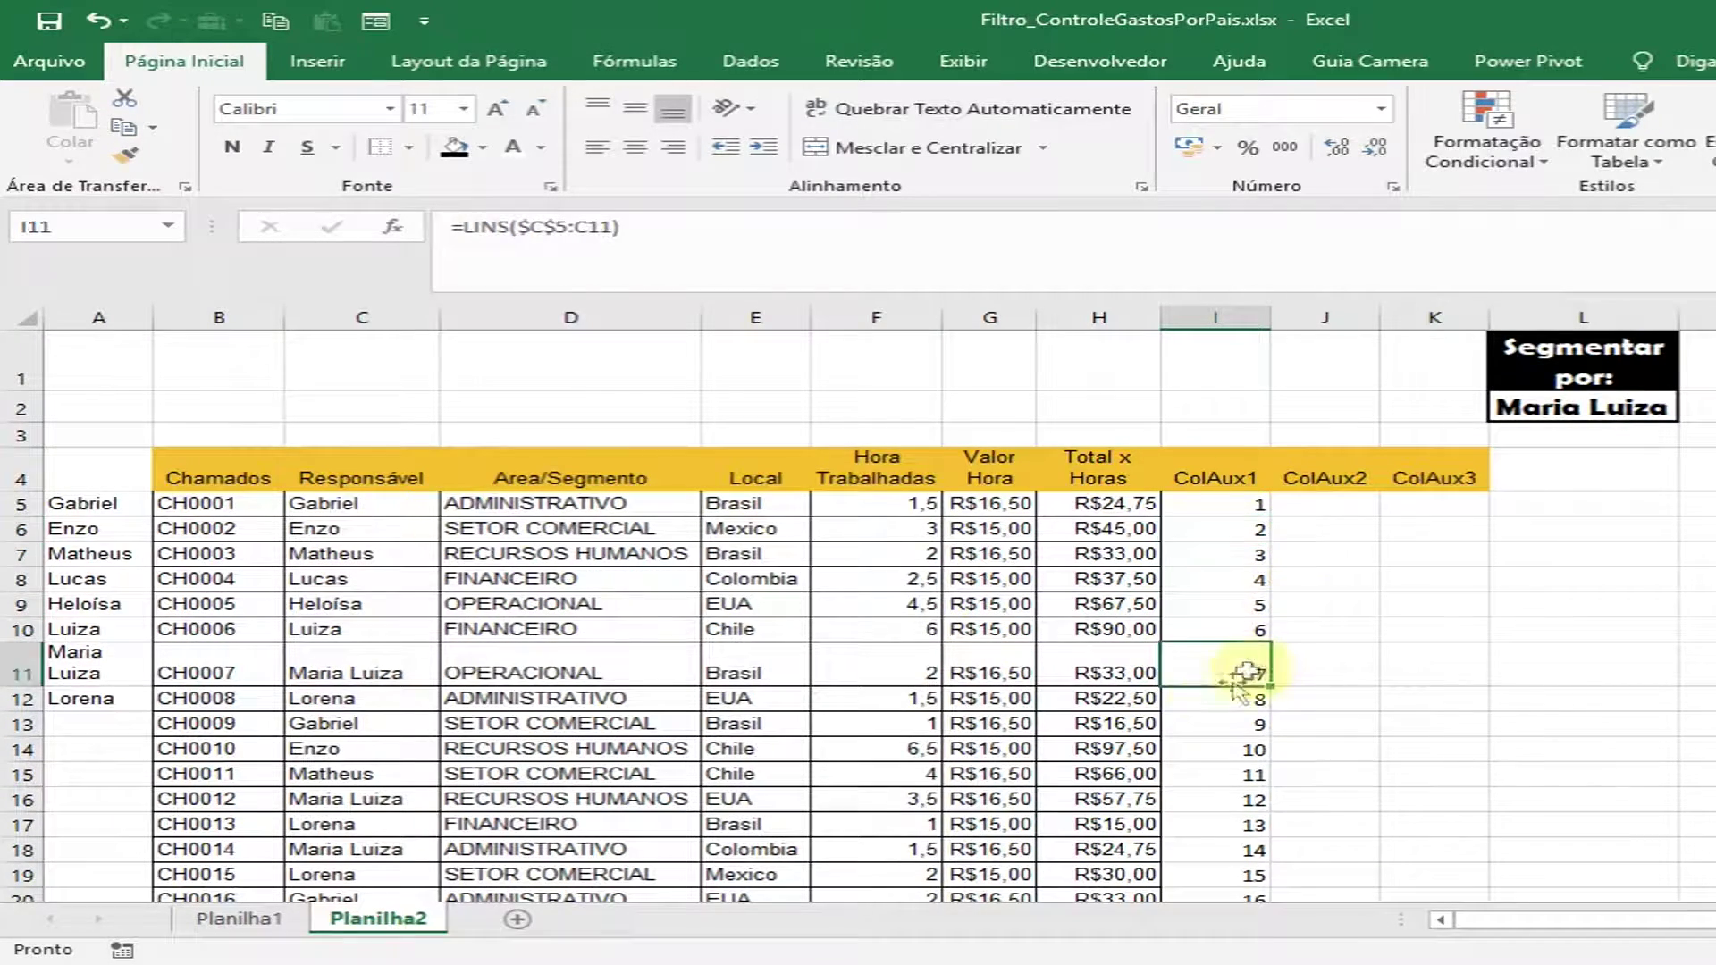
pyautogui.click(1246, 576)
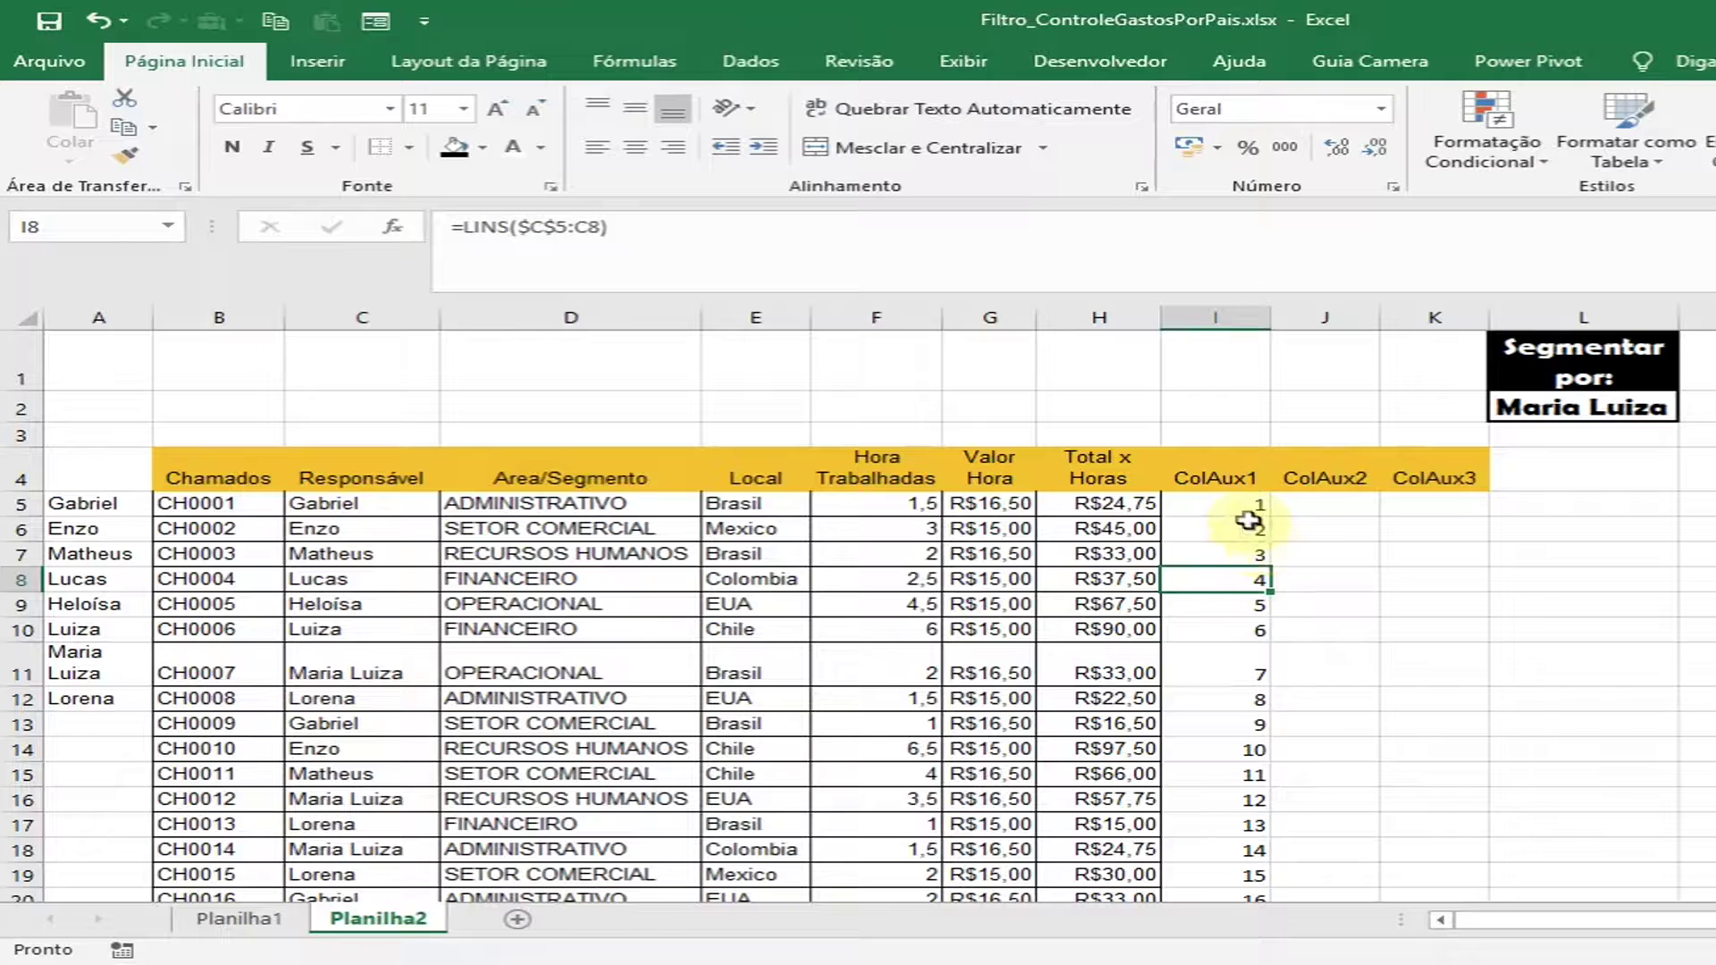
pyautogui.click(1248, 526)
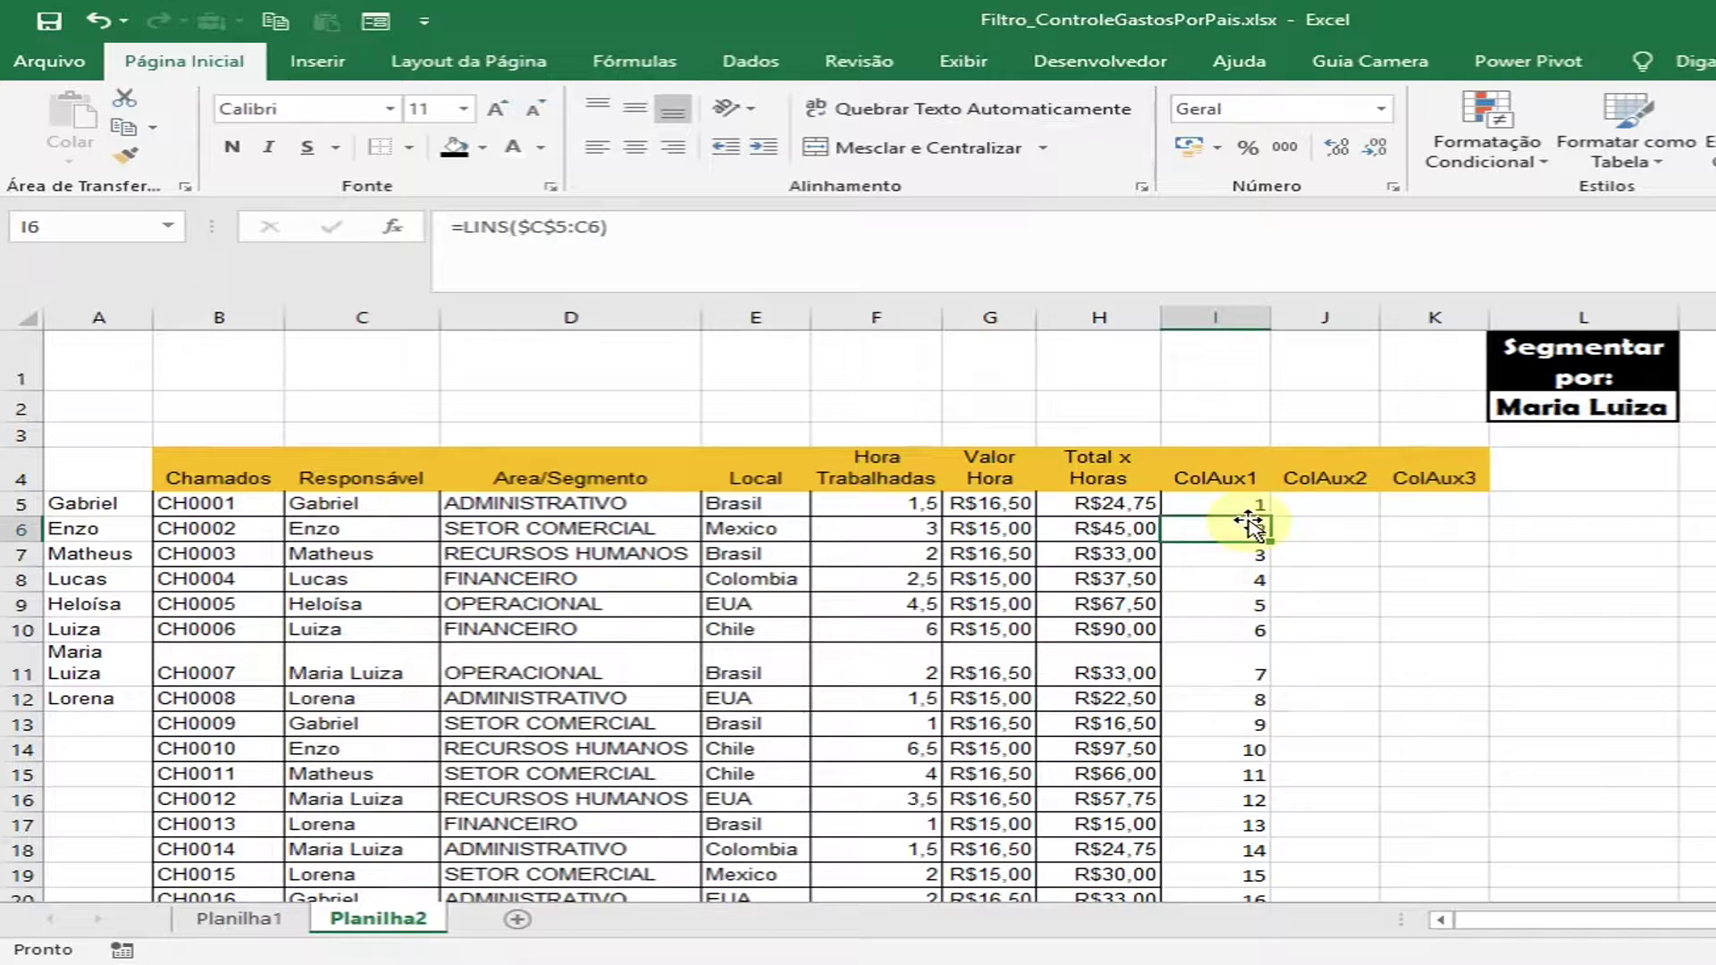
pyautogui.click(1240, 627)
pyautogui.click(1233, 550)
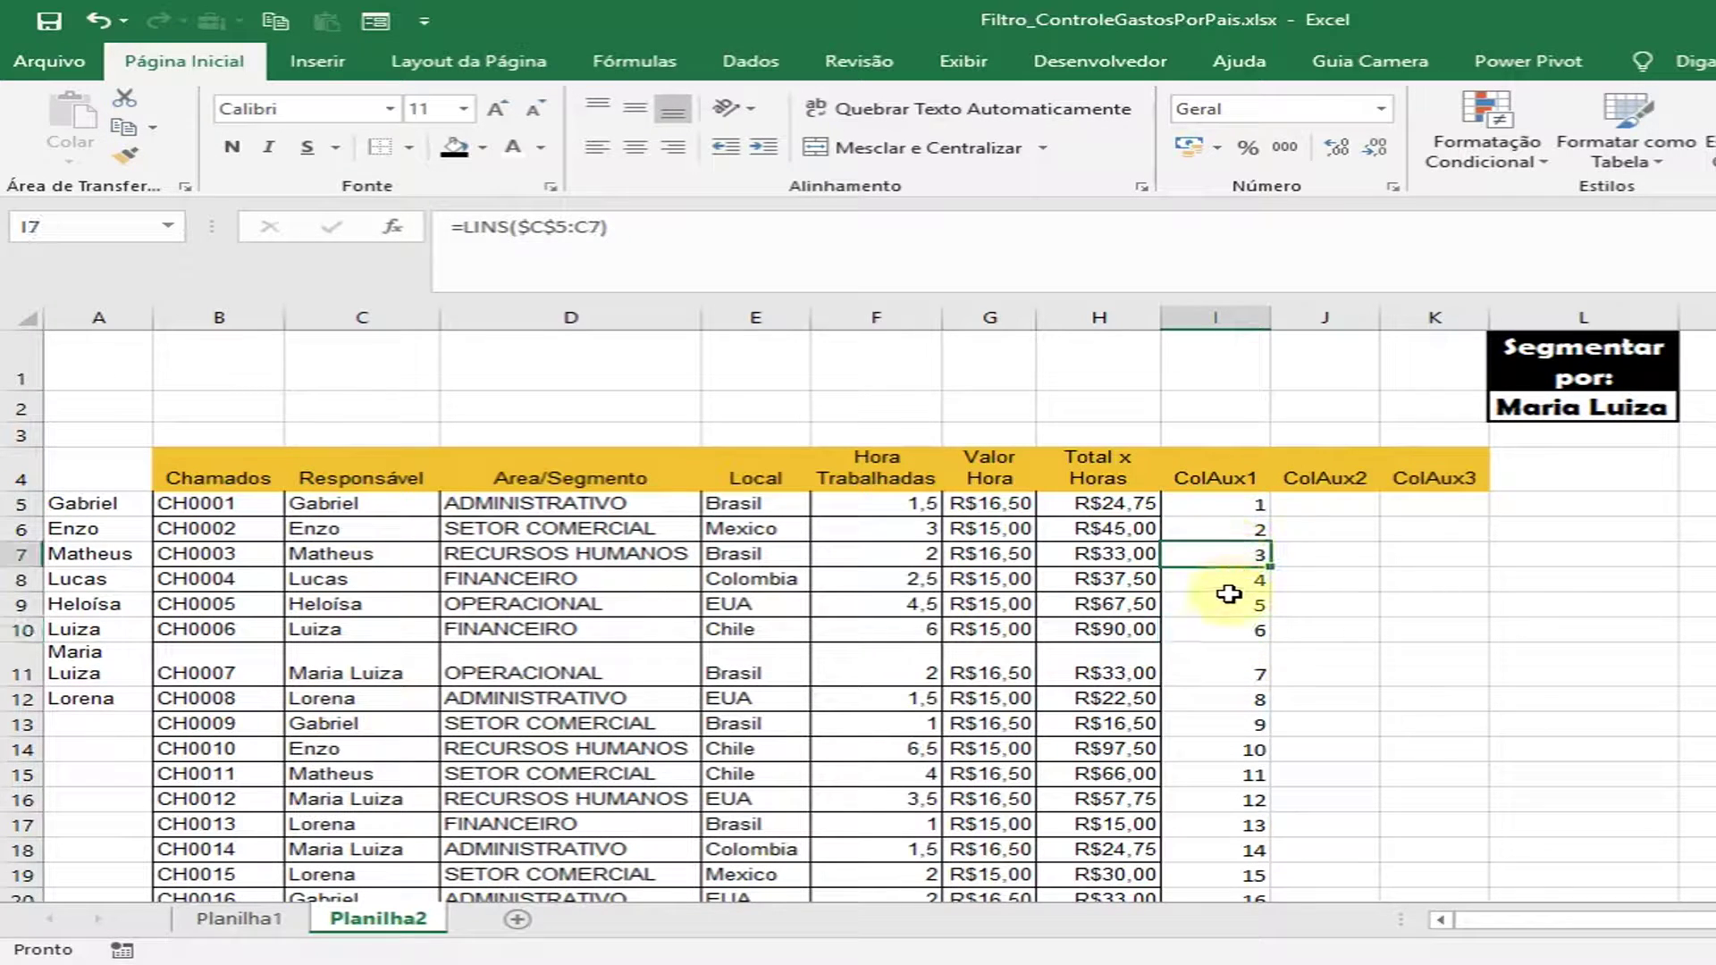
pyautogui.click(1342, 504)
pyautogui.click(1234, 509)
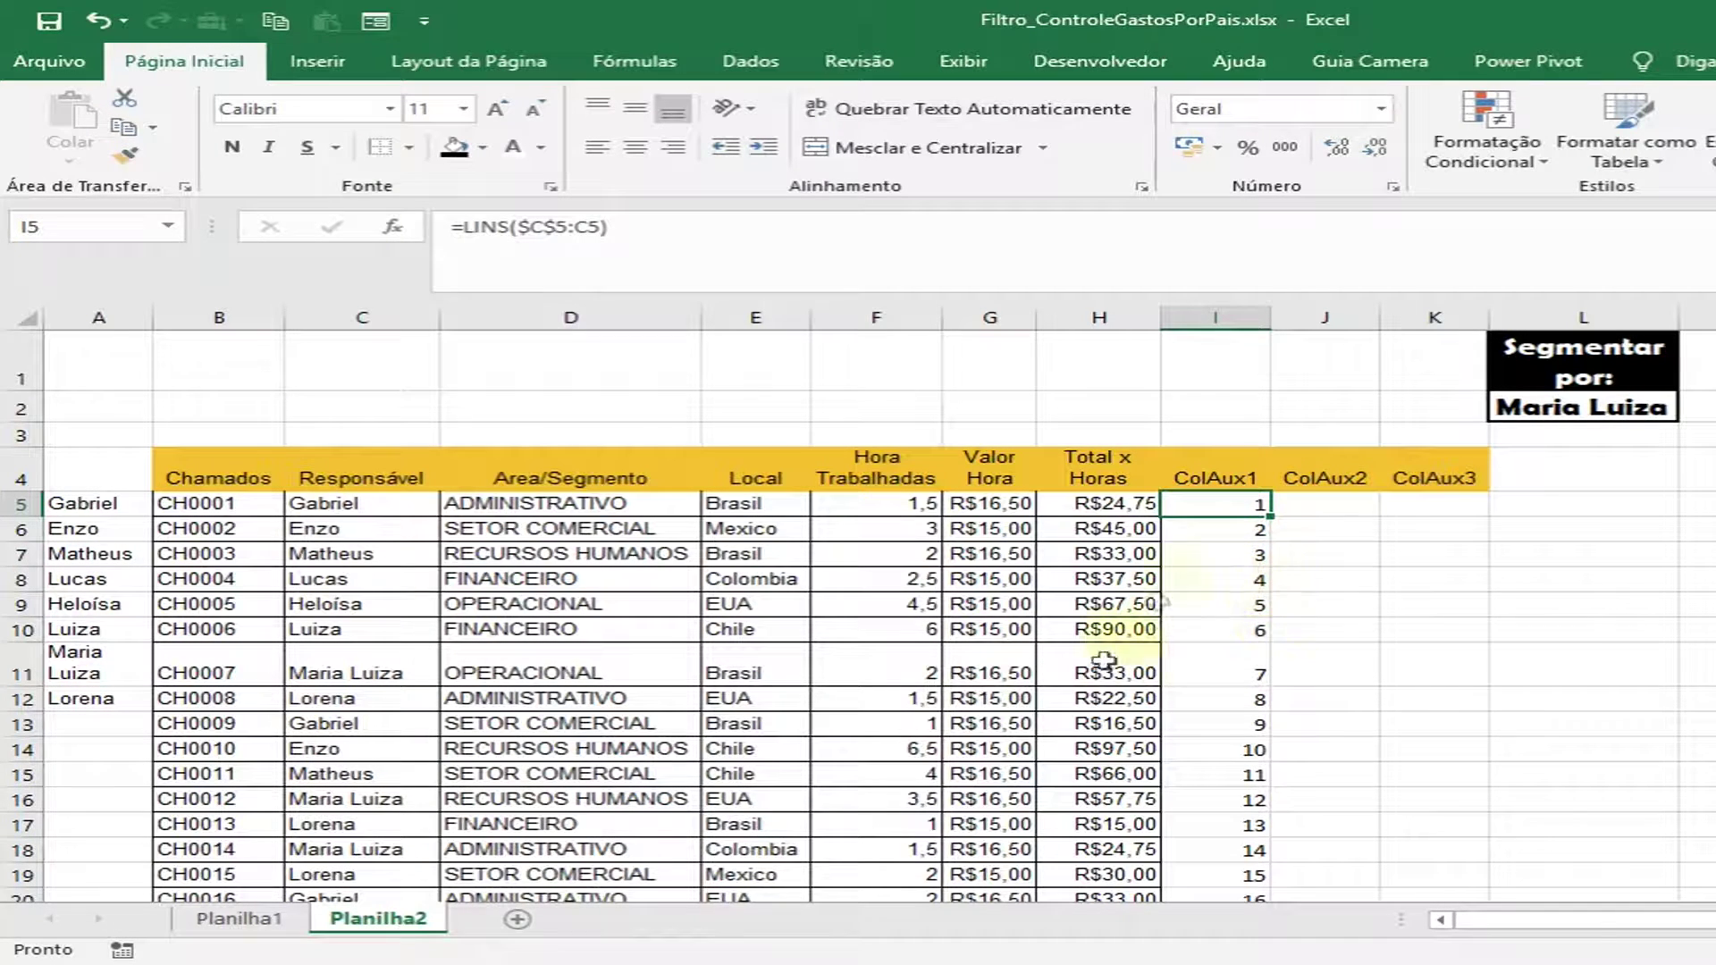
# - Enter 1 in J5 and fill it down to J28 as a consecutive series up to 24
pyautogui.click(1331, 505)
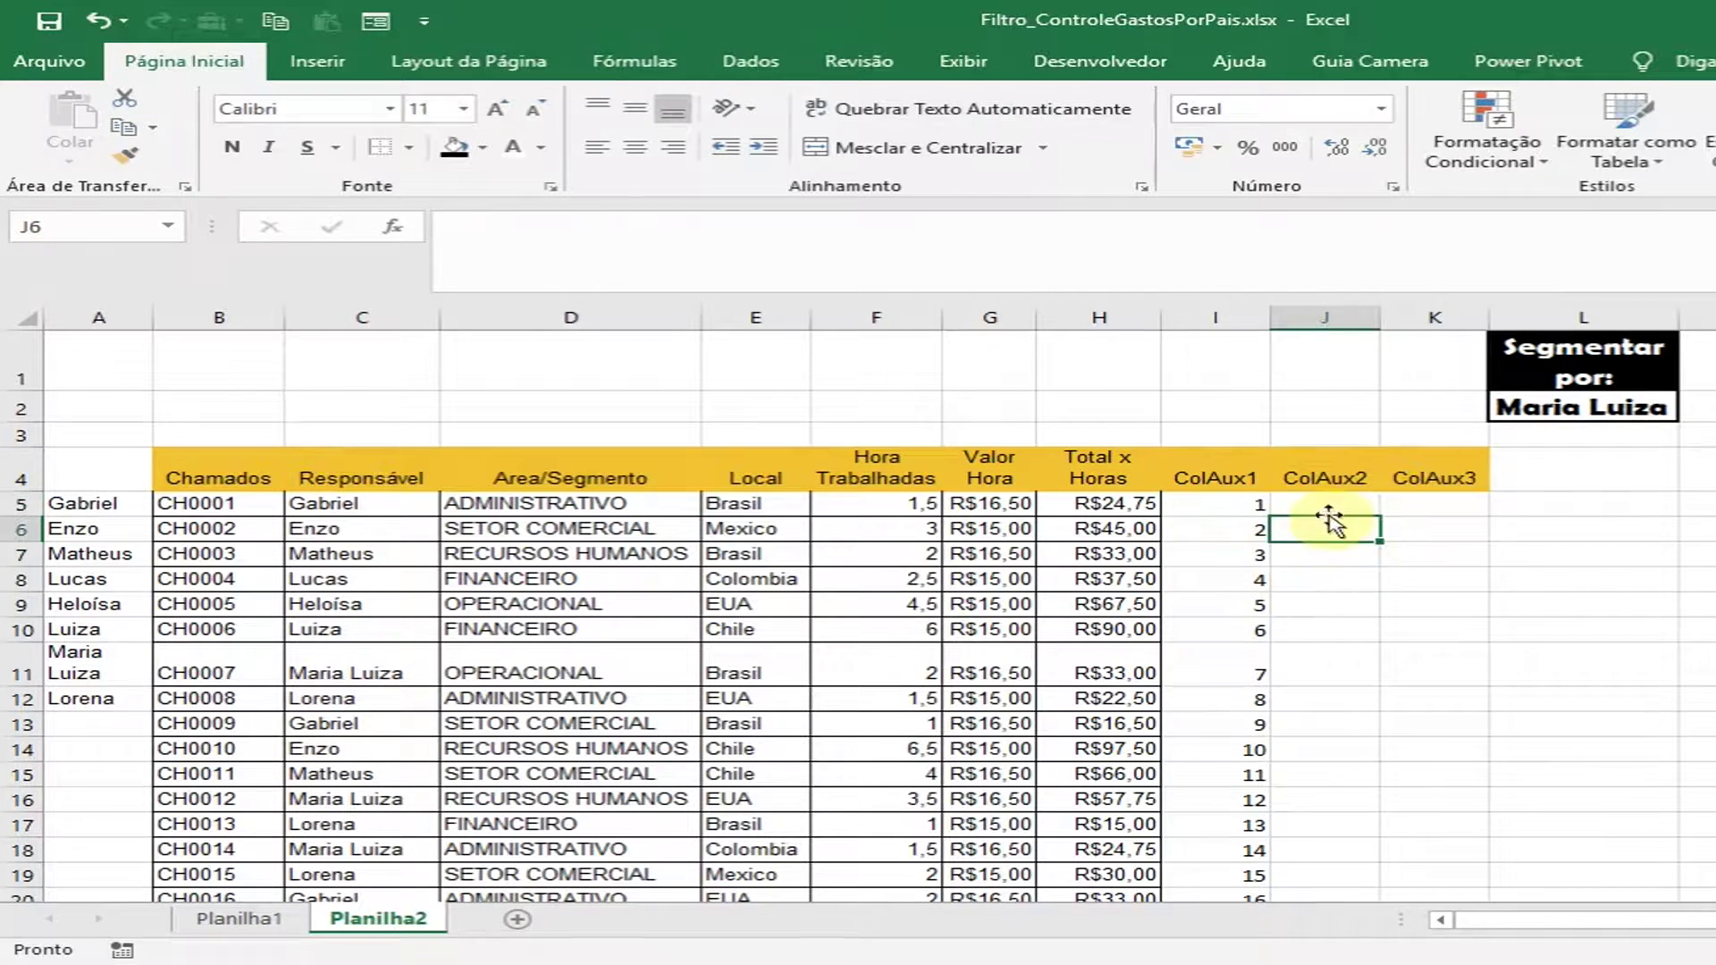
pyautogui.write('1')
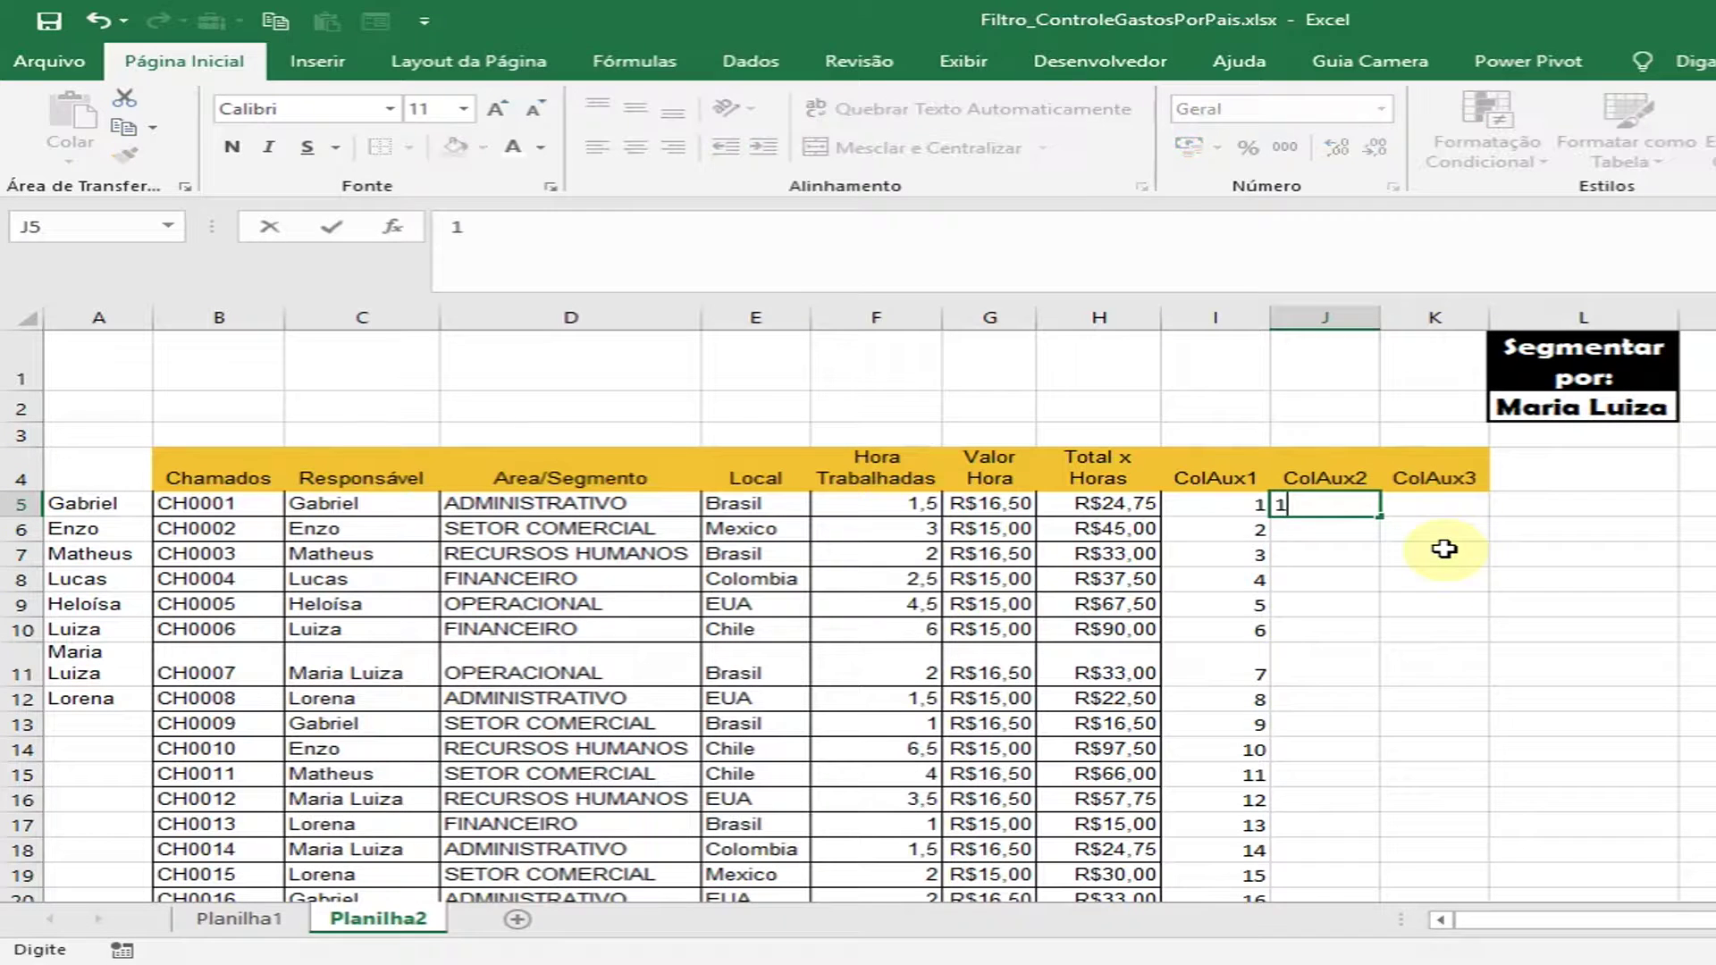
pyautogui.click(1444, 548)
pyautogui.click(1359, 503)
pyautogui.moveTo(1380, 516); pyautogui.dragTo(1321, 694)
pyautogui.press('ctrl')
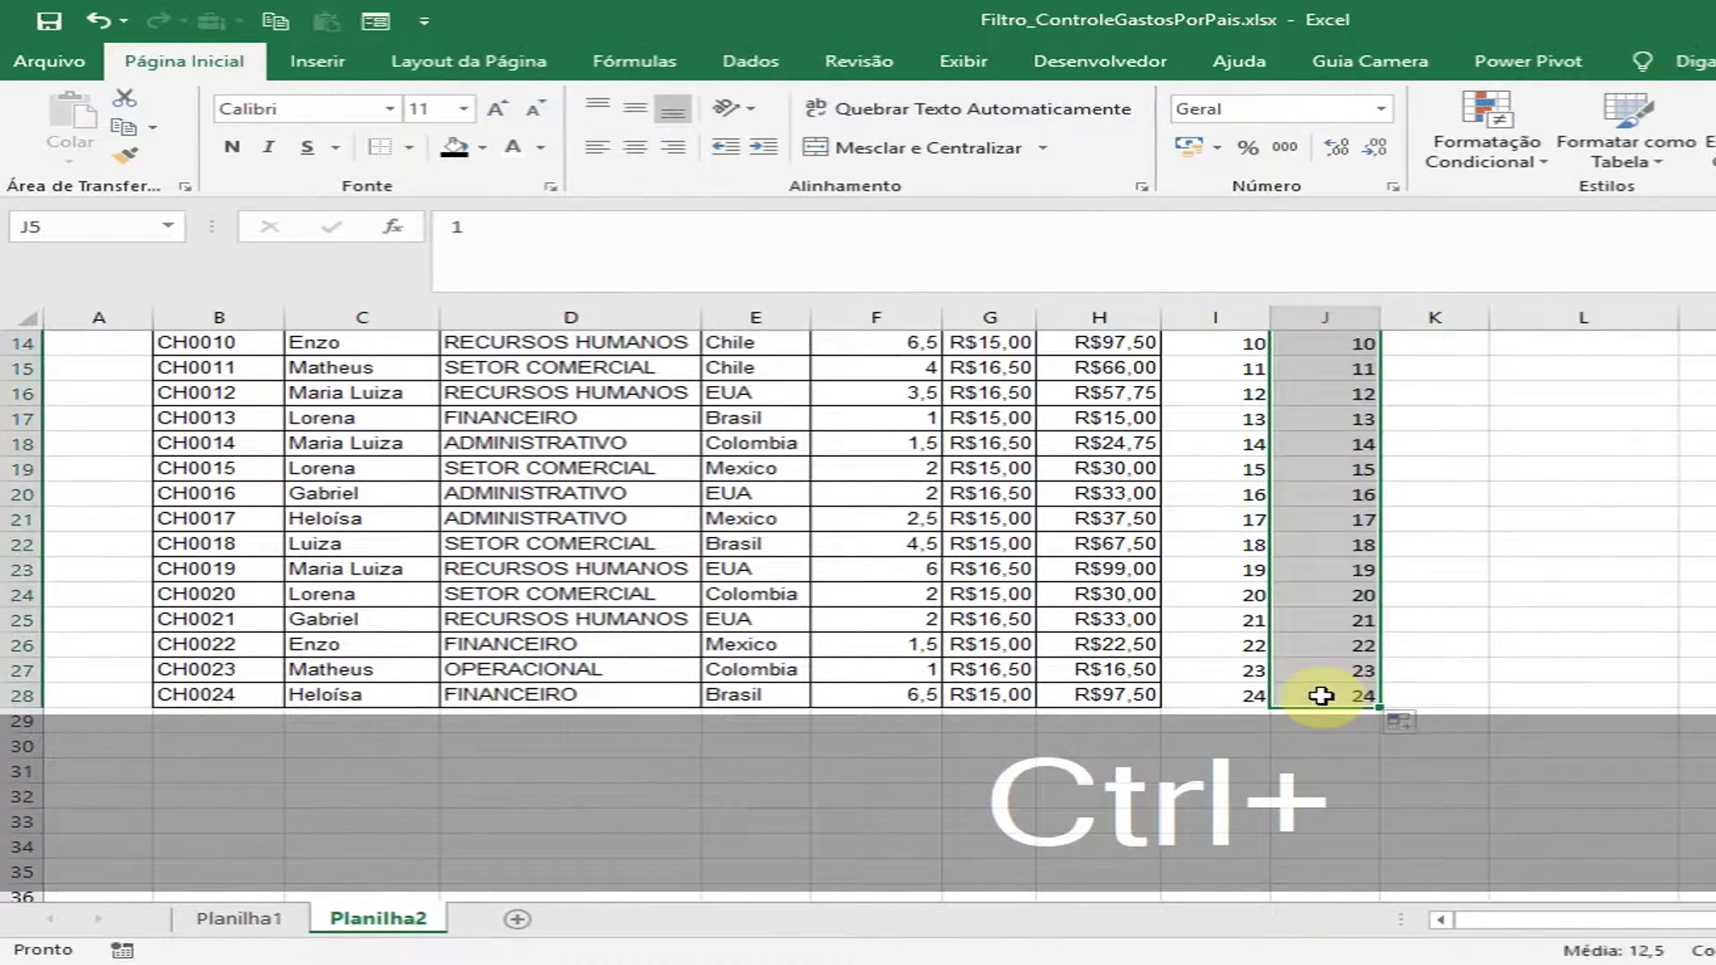
pyautogui.click(1325, 643)
pyautogui.scroll(1, 1327, 646)
pyautogui.scroll(4, 1327, 646)
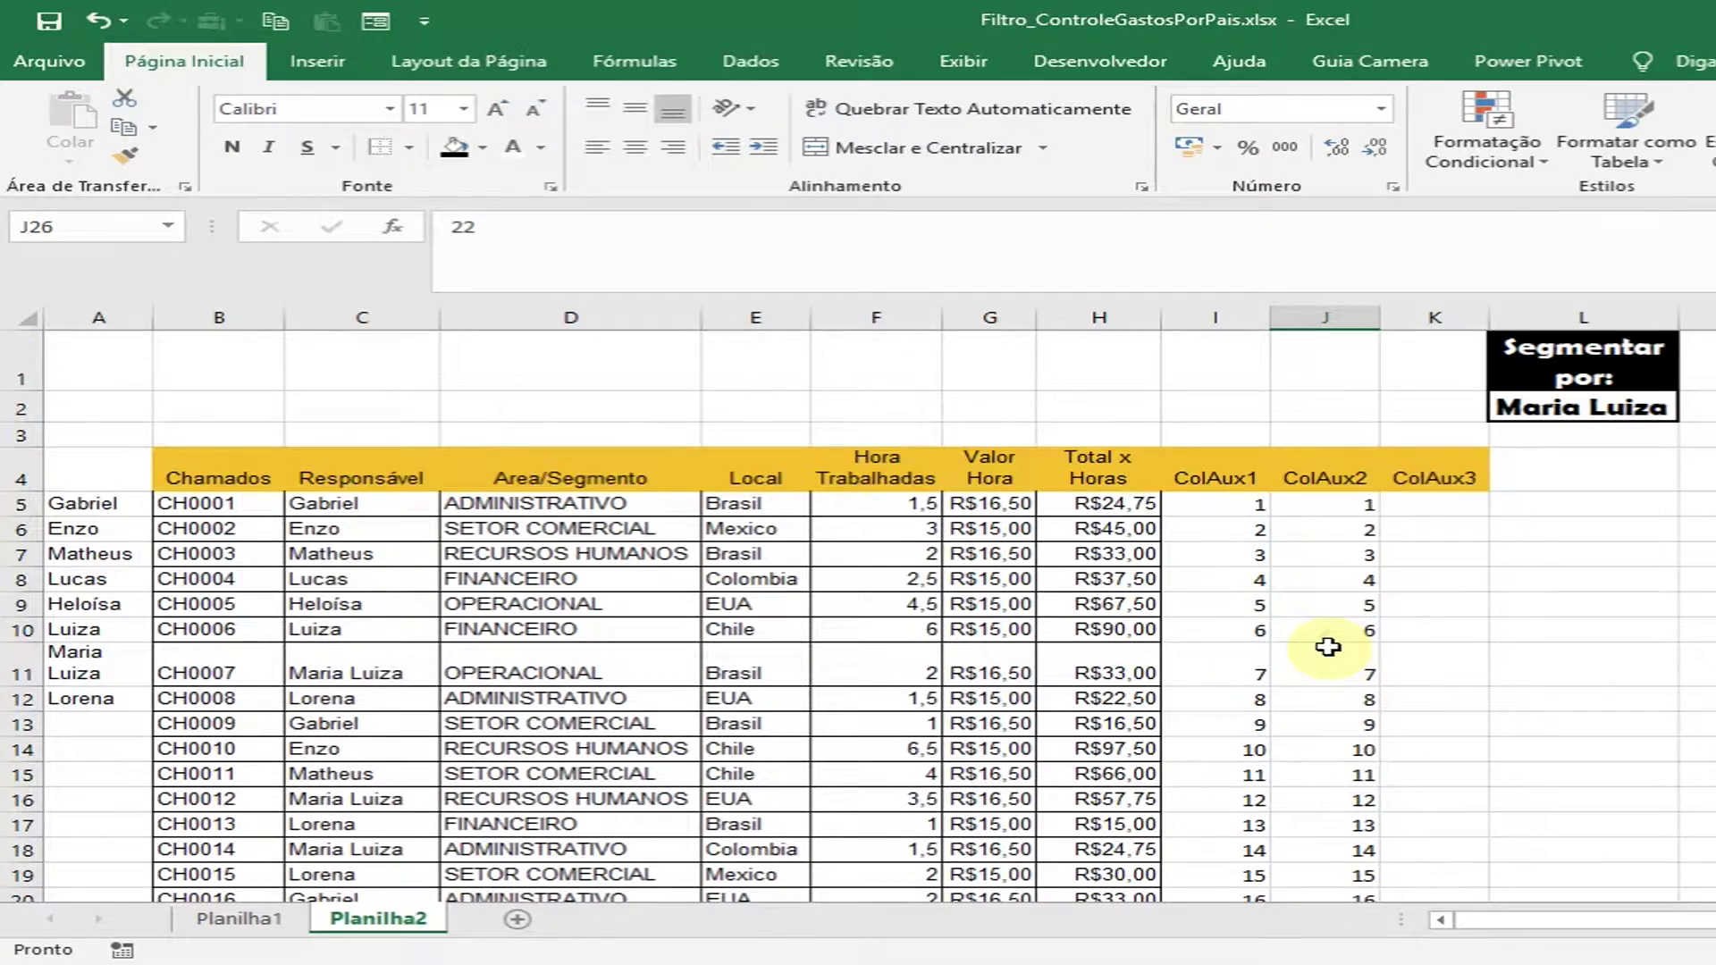
# - Clear the typed number series from the ColAux2 cells J5:J28
pyautogui.click(1323, 527)
pyautogui.click(1327, 505)
pyautogui.moveTo(1331, 523); pyautogui.dragTo(1332, 865)
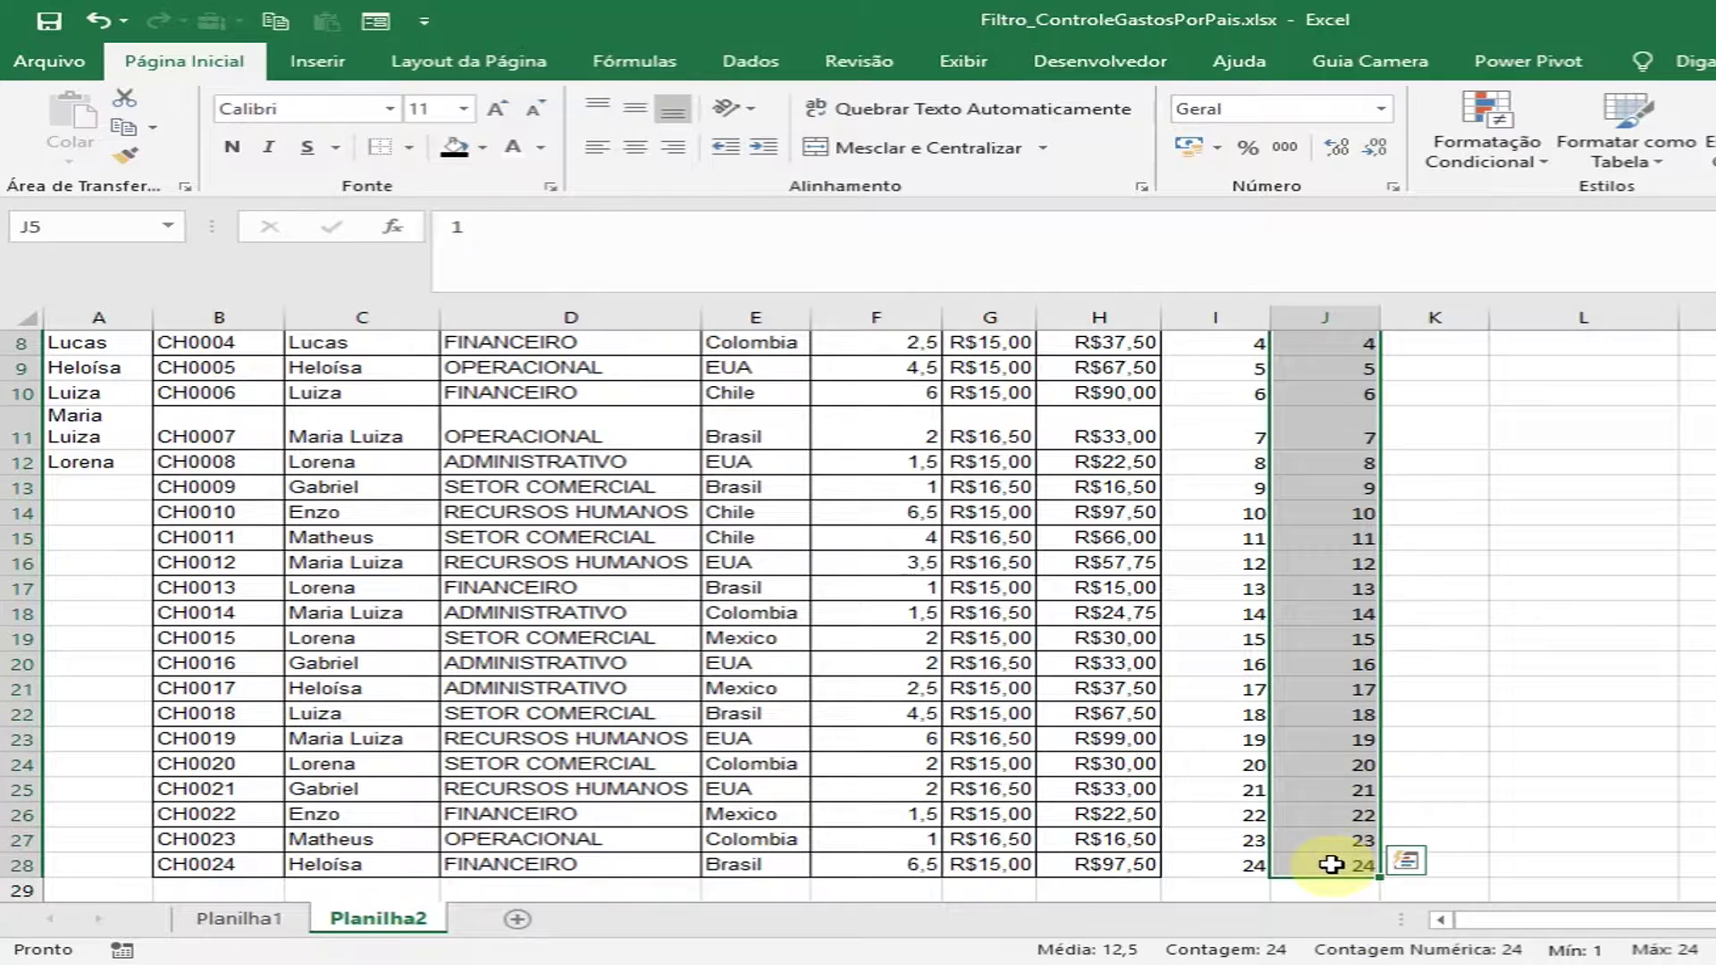
pyautogui.press('Delete')
pyautogui.click(1332, 866)
# - Centre the ColAux1 numbers in I5:I28 both vertically and horizontally
pyautogui.click(1219, 508)
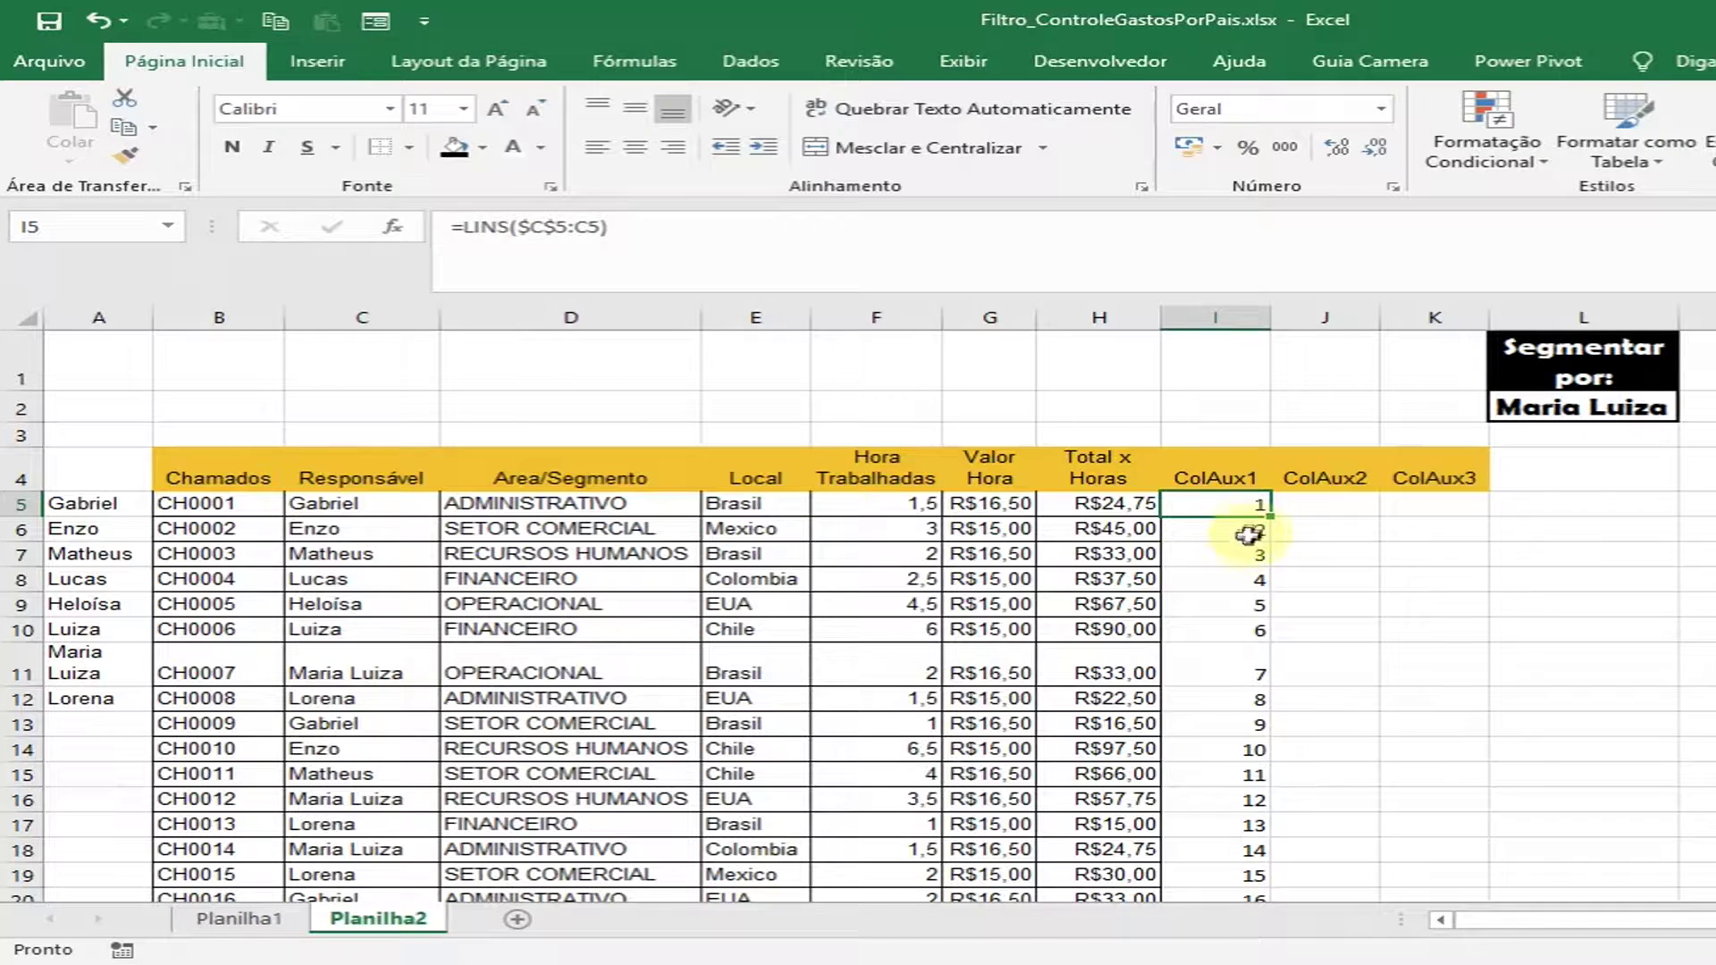
pyautogui.click(1297, 517)
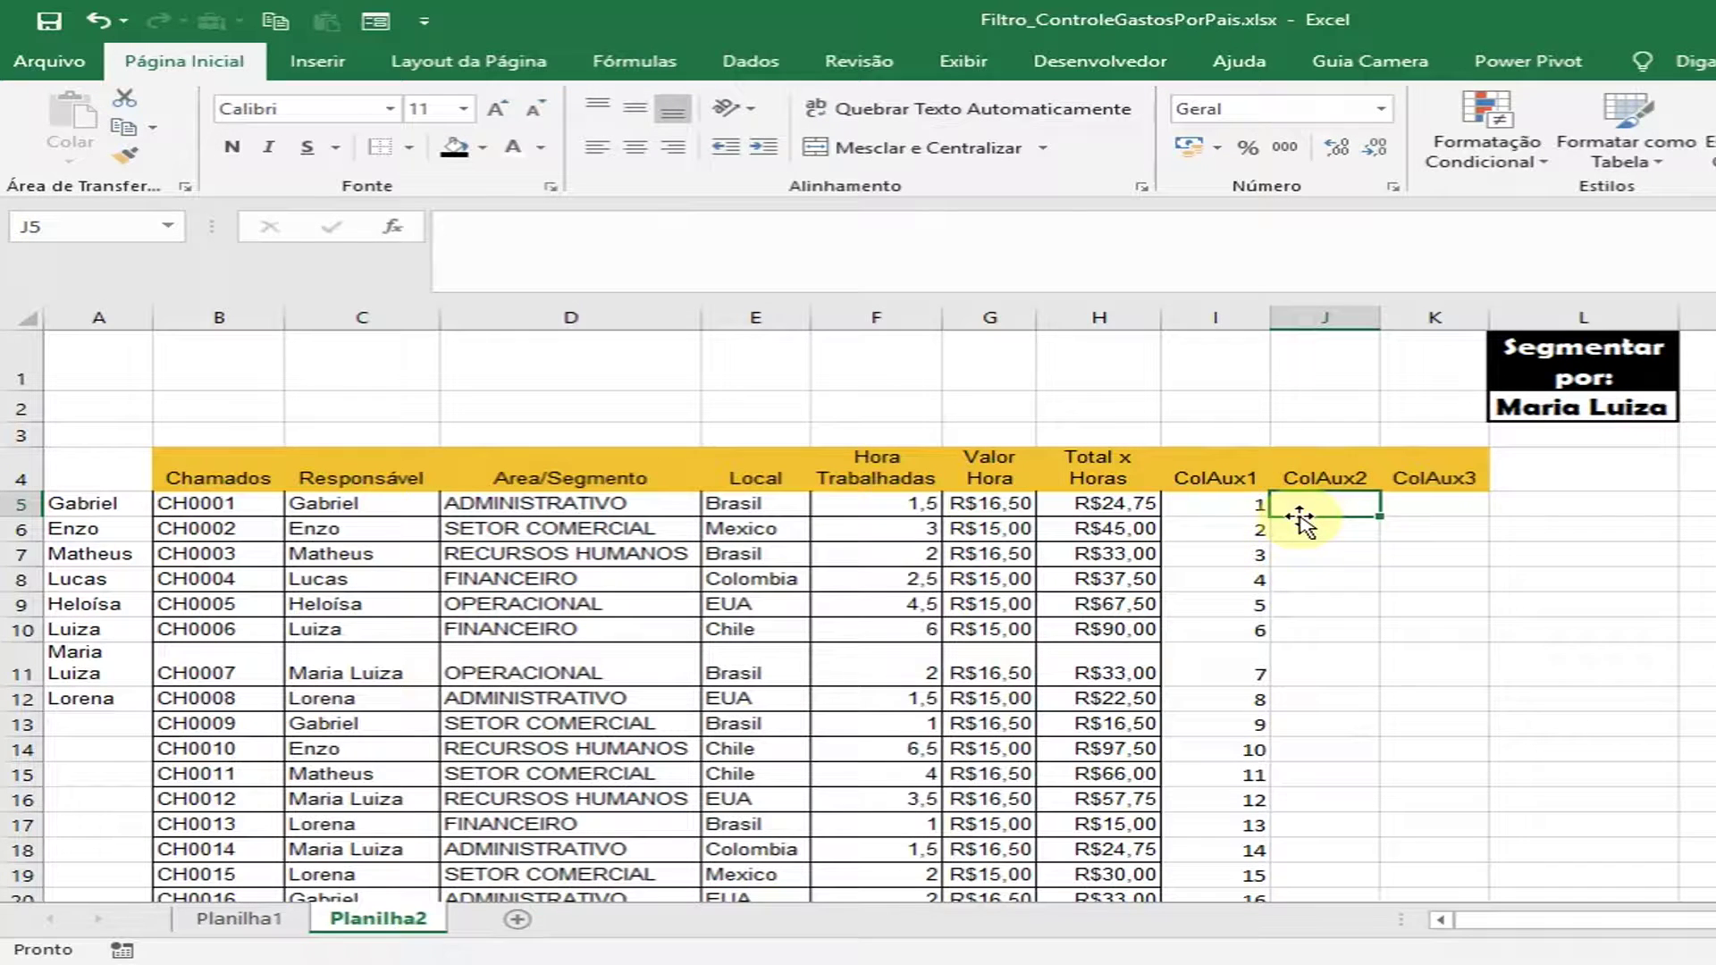
pyautogui.click(1220, 500)
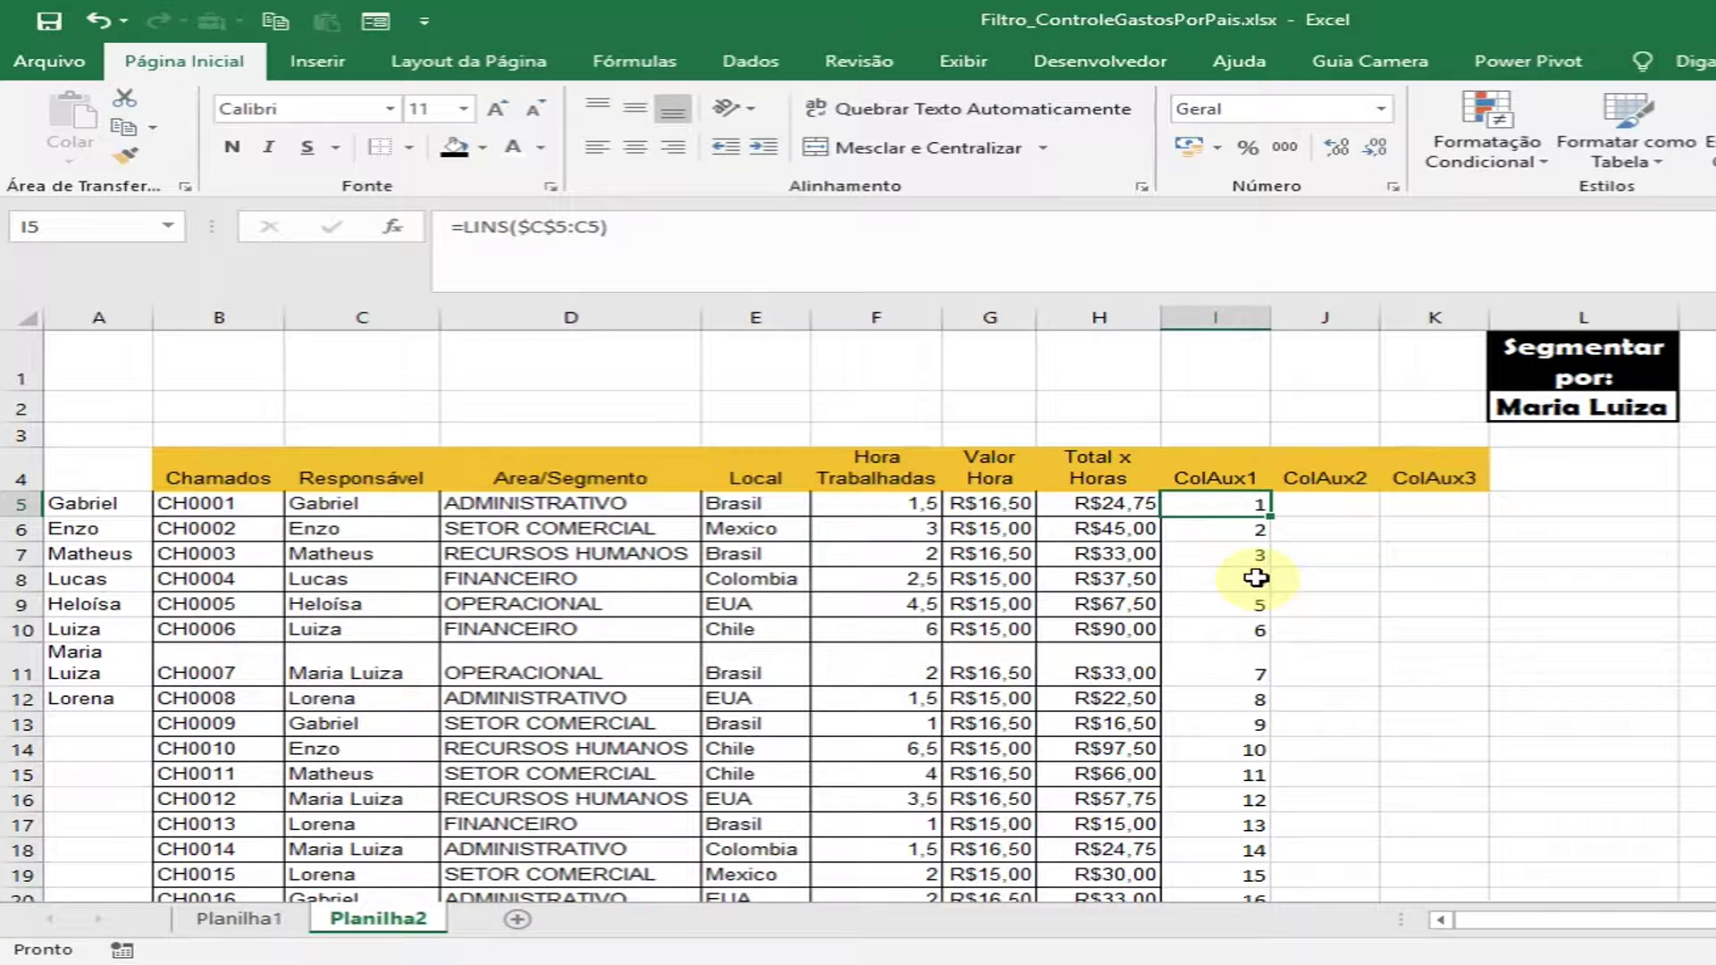
pyautogui.hotkey('ctrl', 'shift', 'Down')
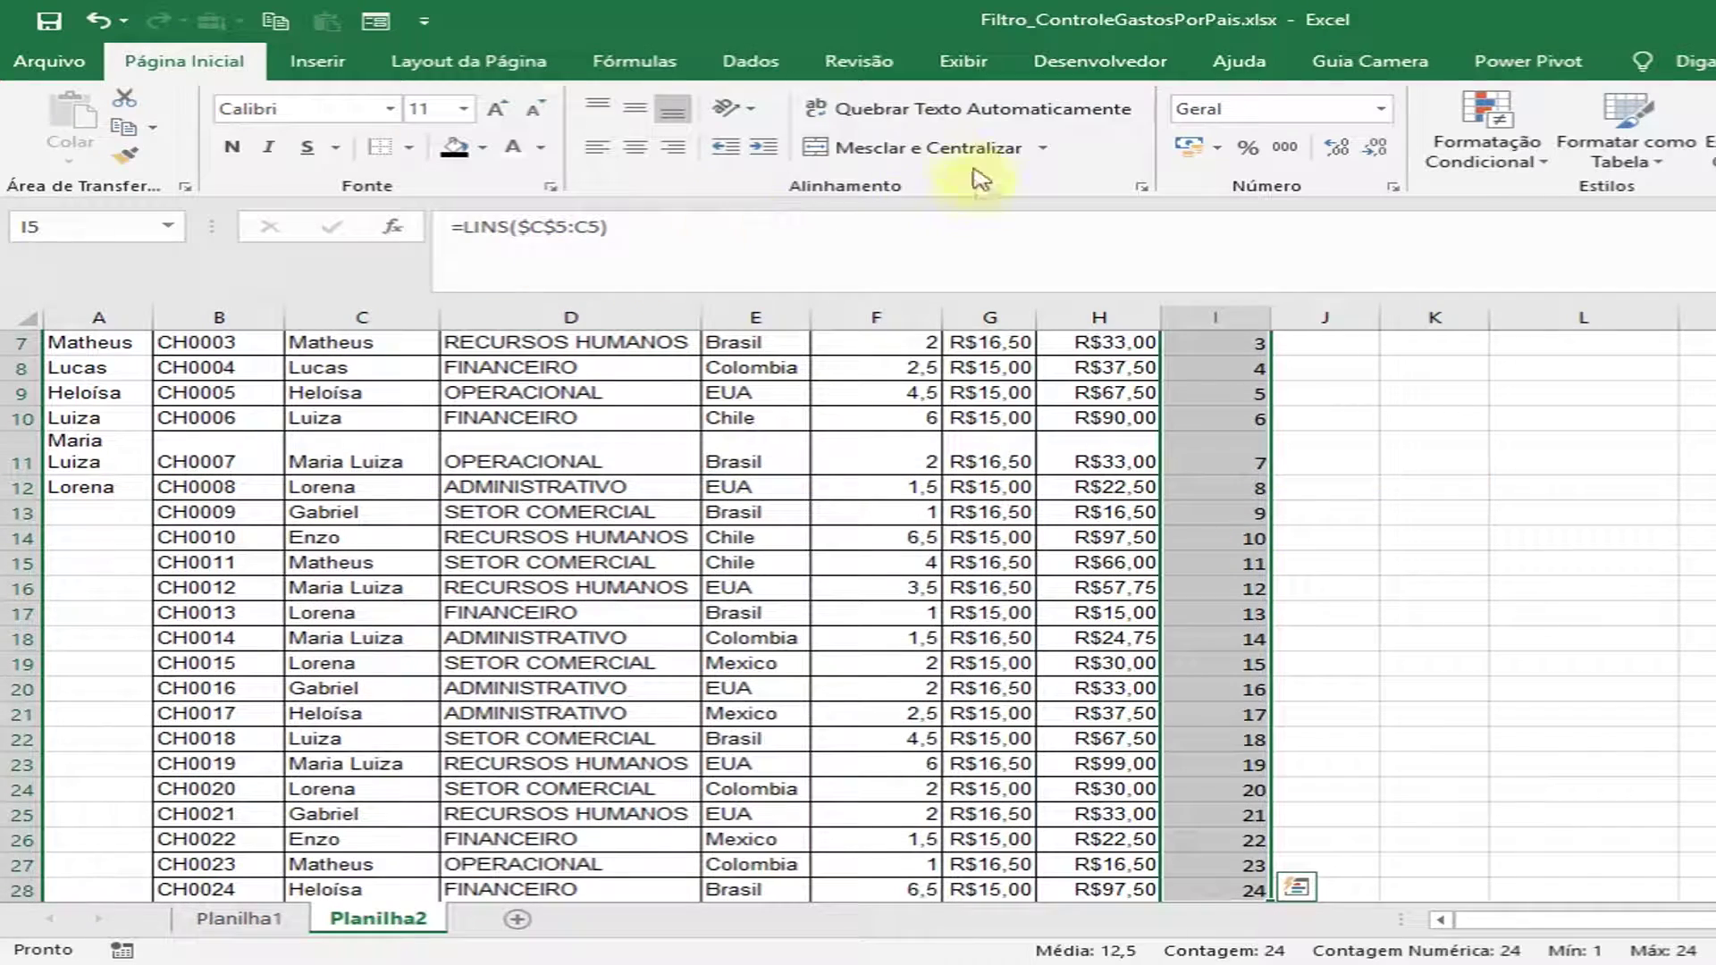
pyautogui.hotkey('ctrl', 'BackSpace')
pyautogui.click(1347, 507)
pyautogui.click(1244, 513)
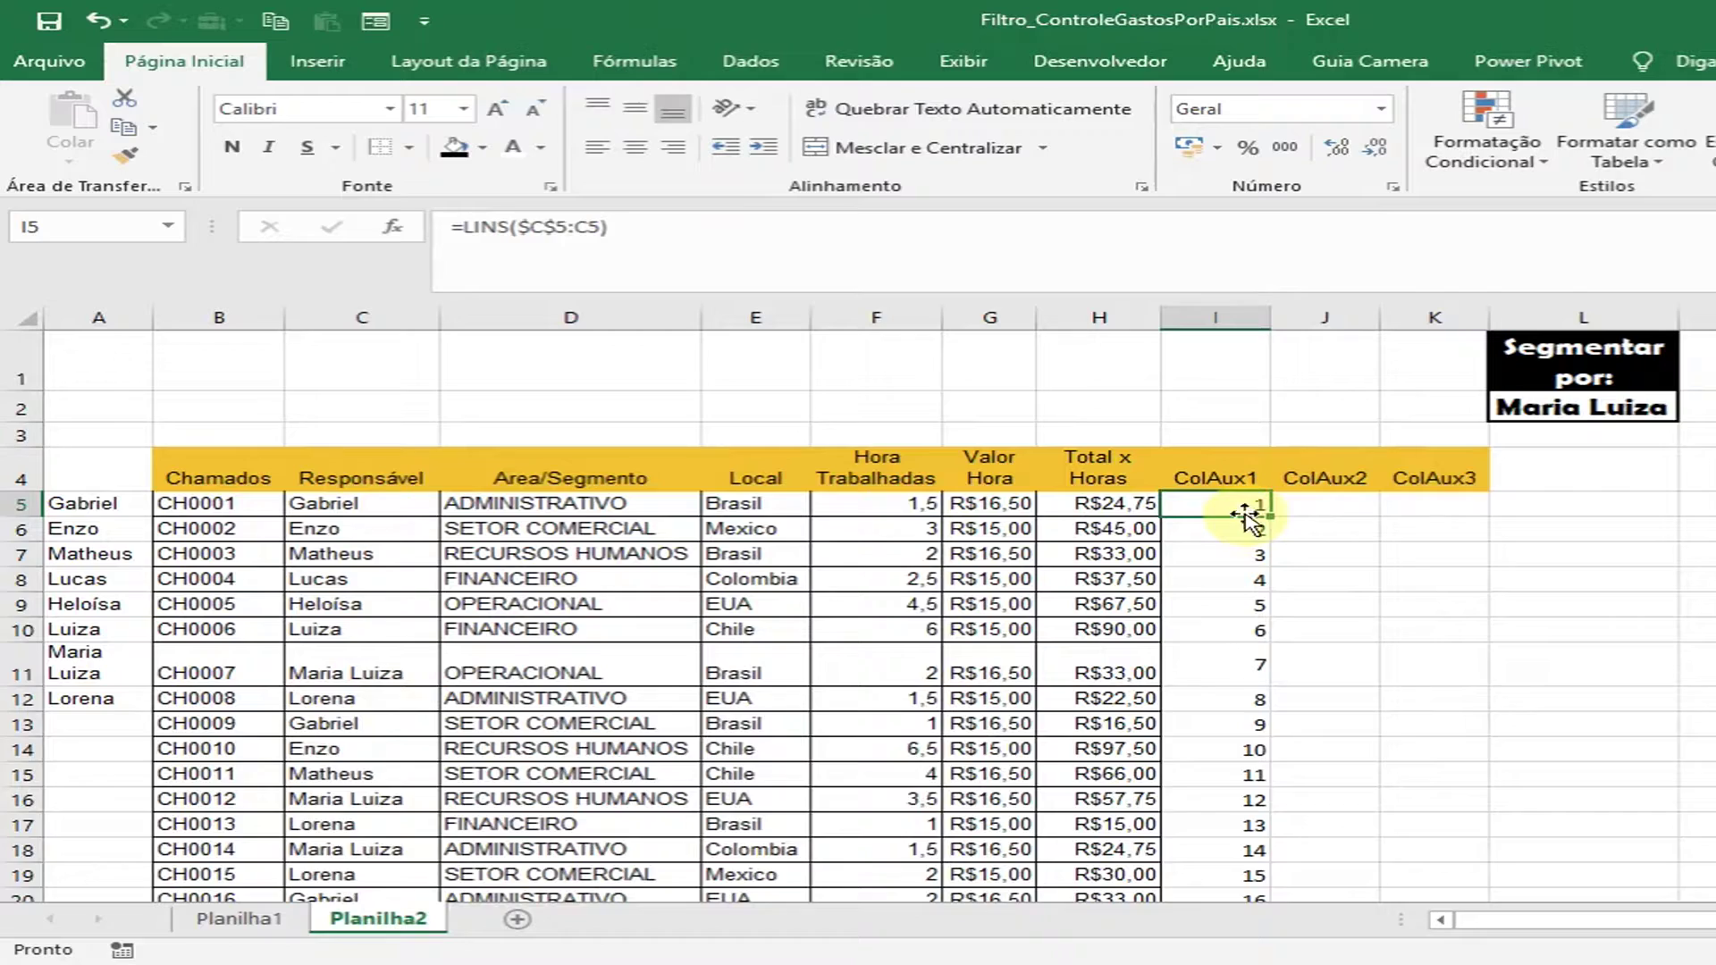
pyautogui.hotkey('ctrl', 'shift', 'Down')
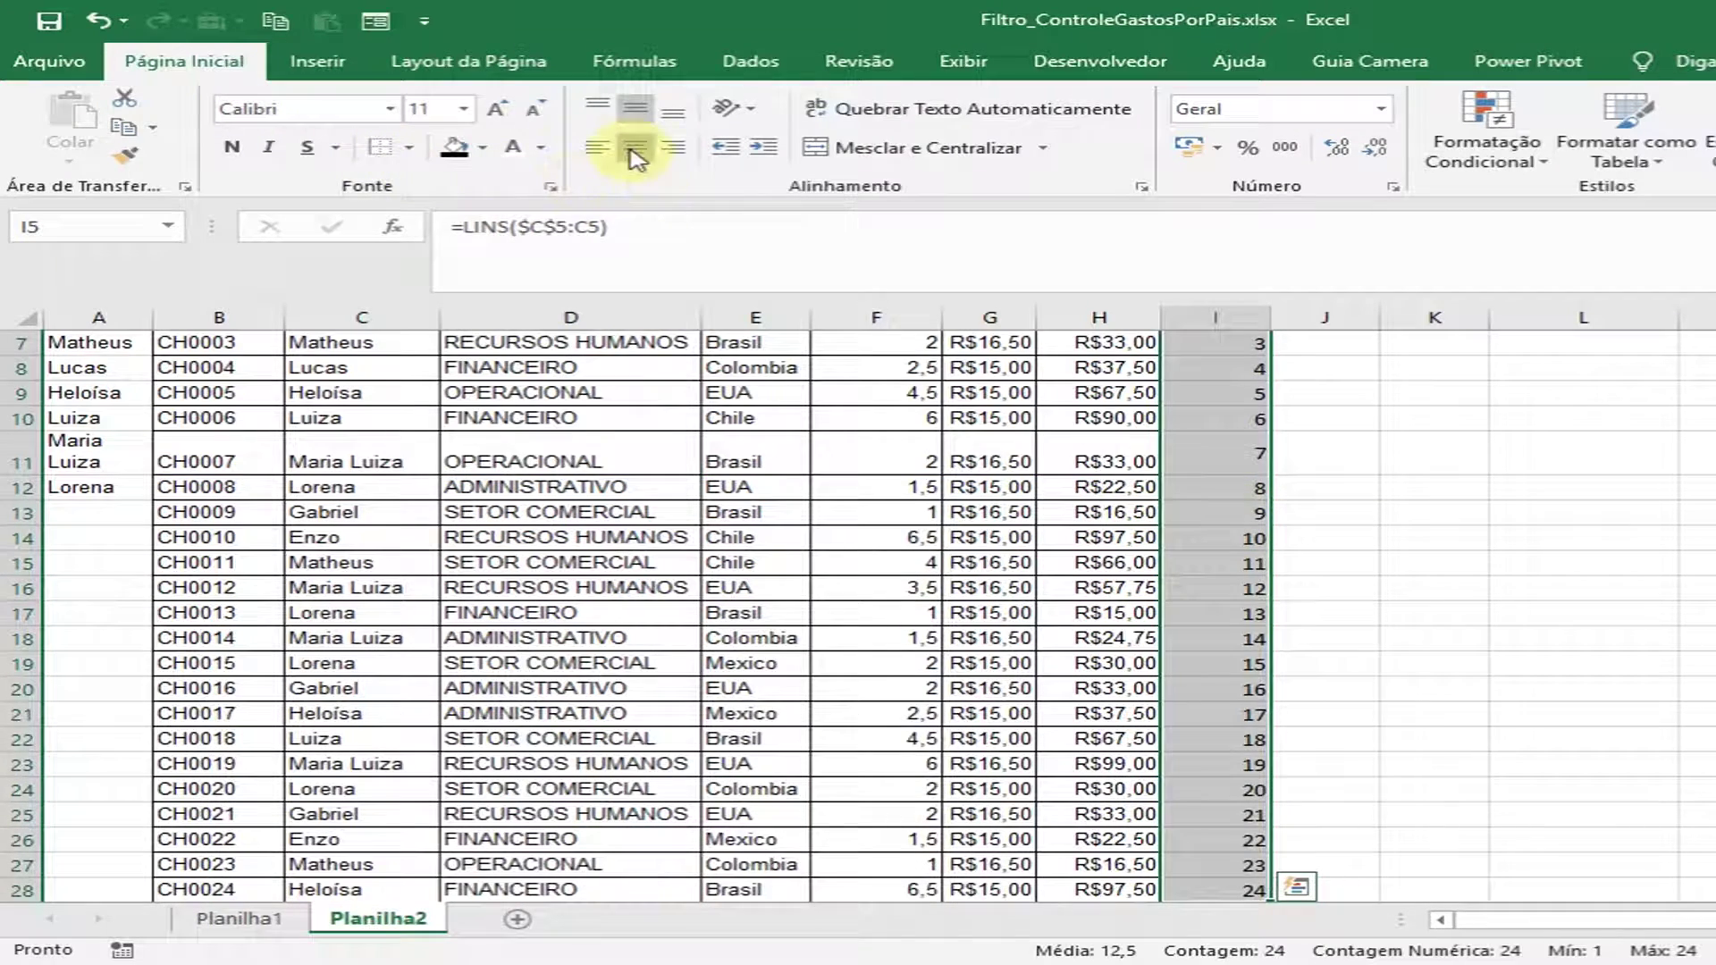
pyautogui.click(636, 151)
pyautogui.hotkey('ctrl', 'BackSpace')
# - Review the empty ColAux2 cells, the selector value in L2 and the first Responsável entry in C5
pyautogui.click(1327, 506)
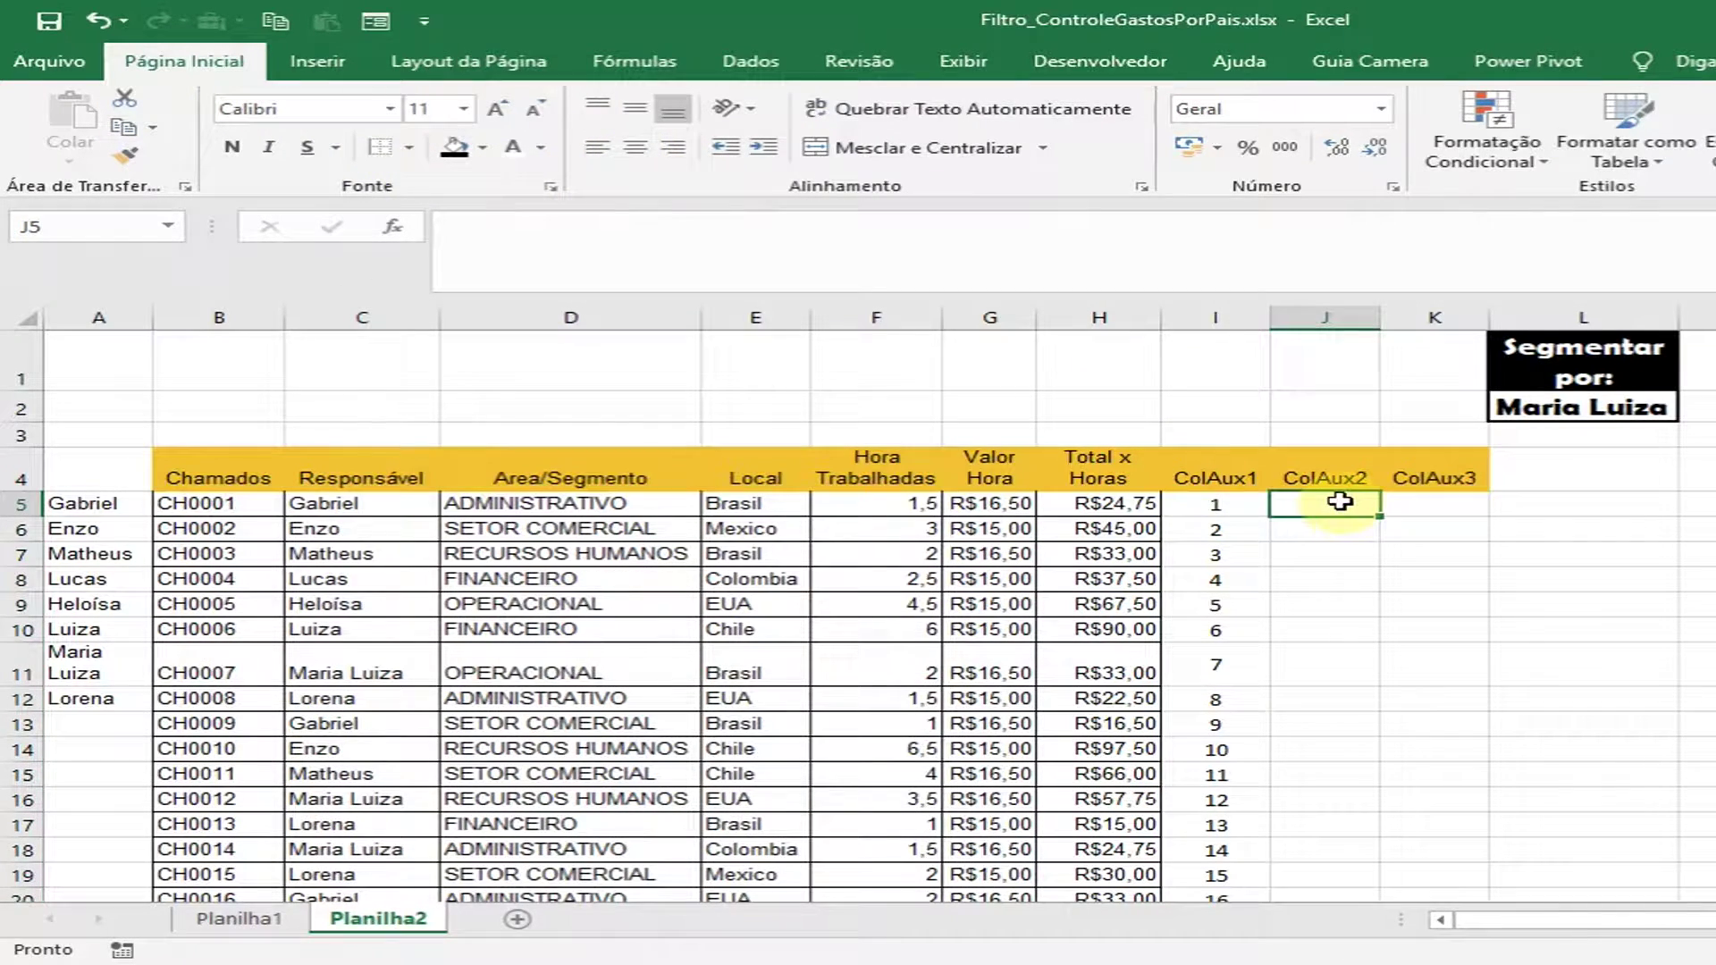
pyautogui.click(1344, 579)
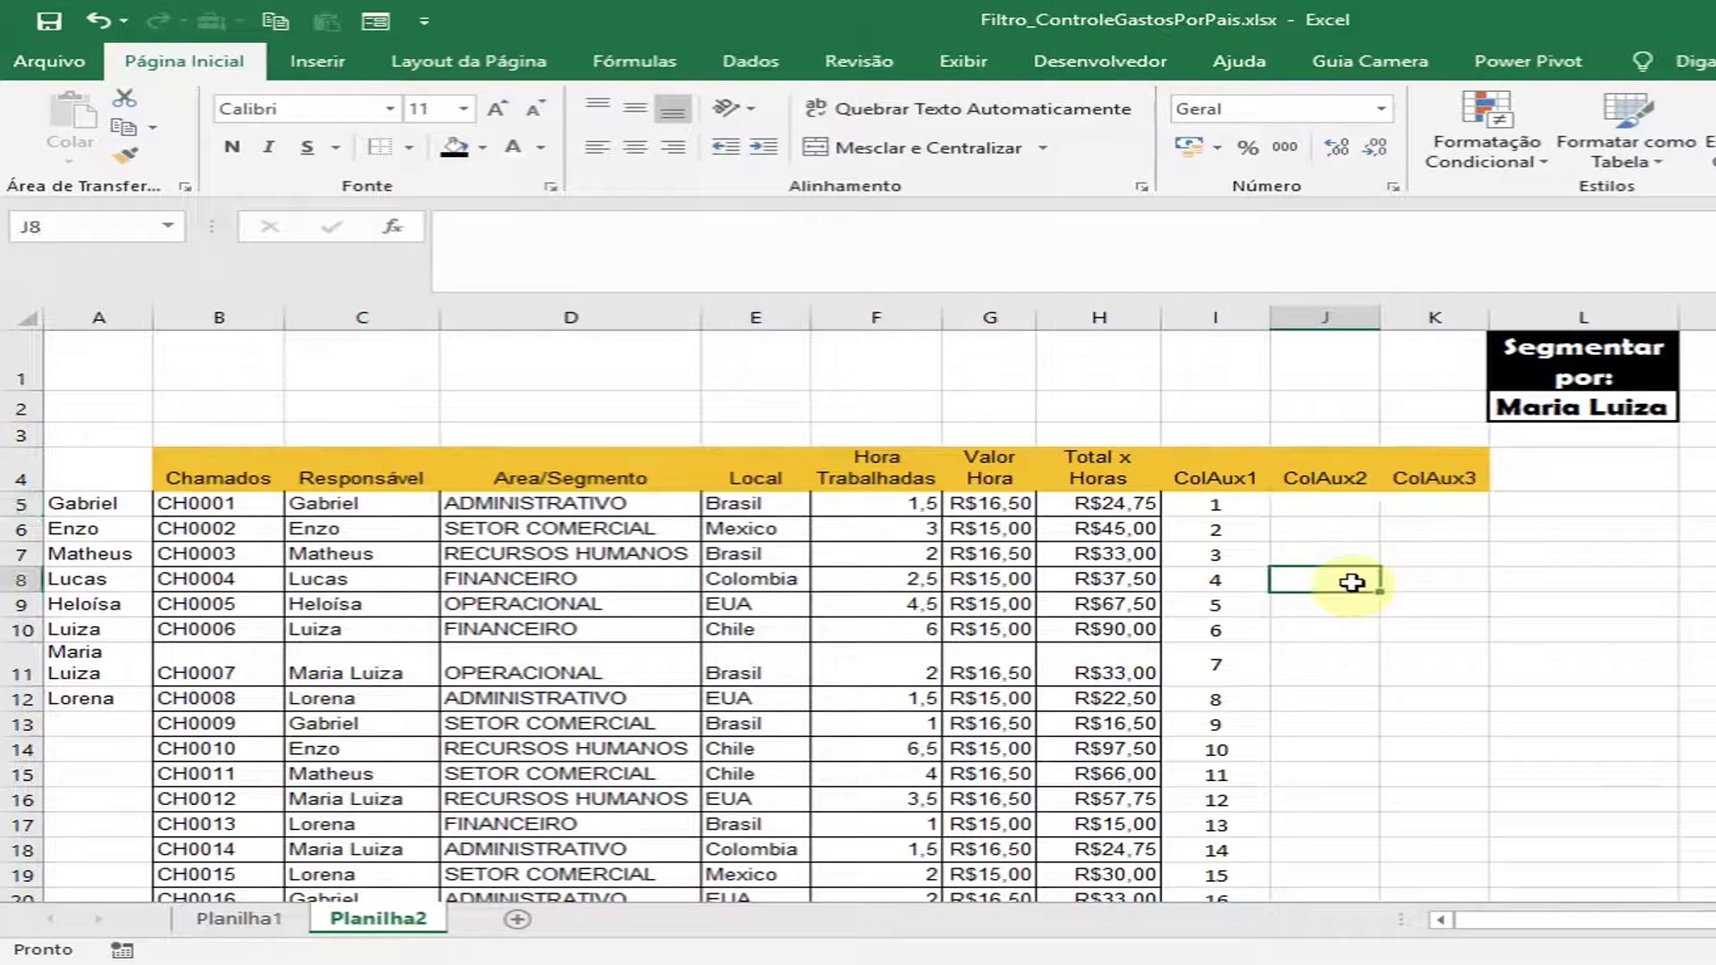
pyautogui.click(1342, 505)
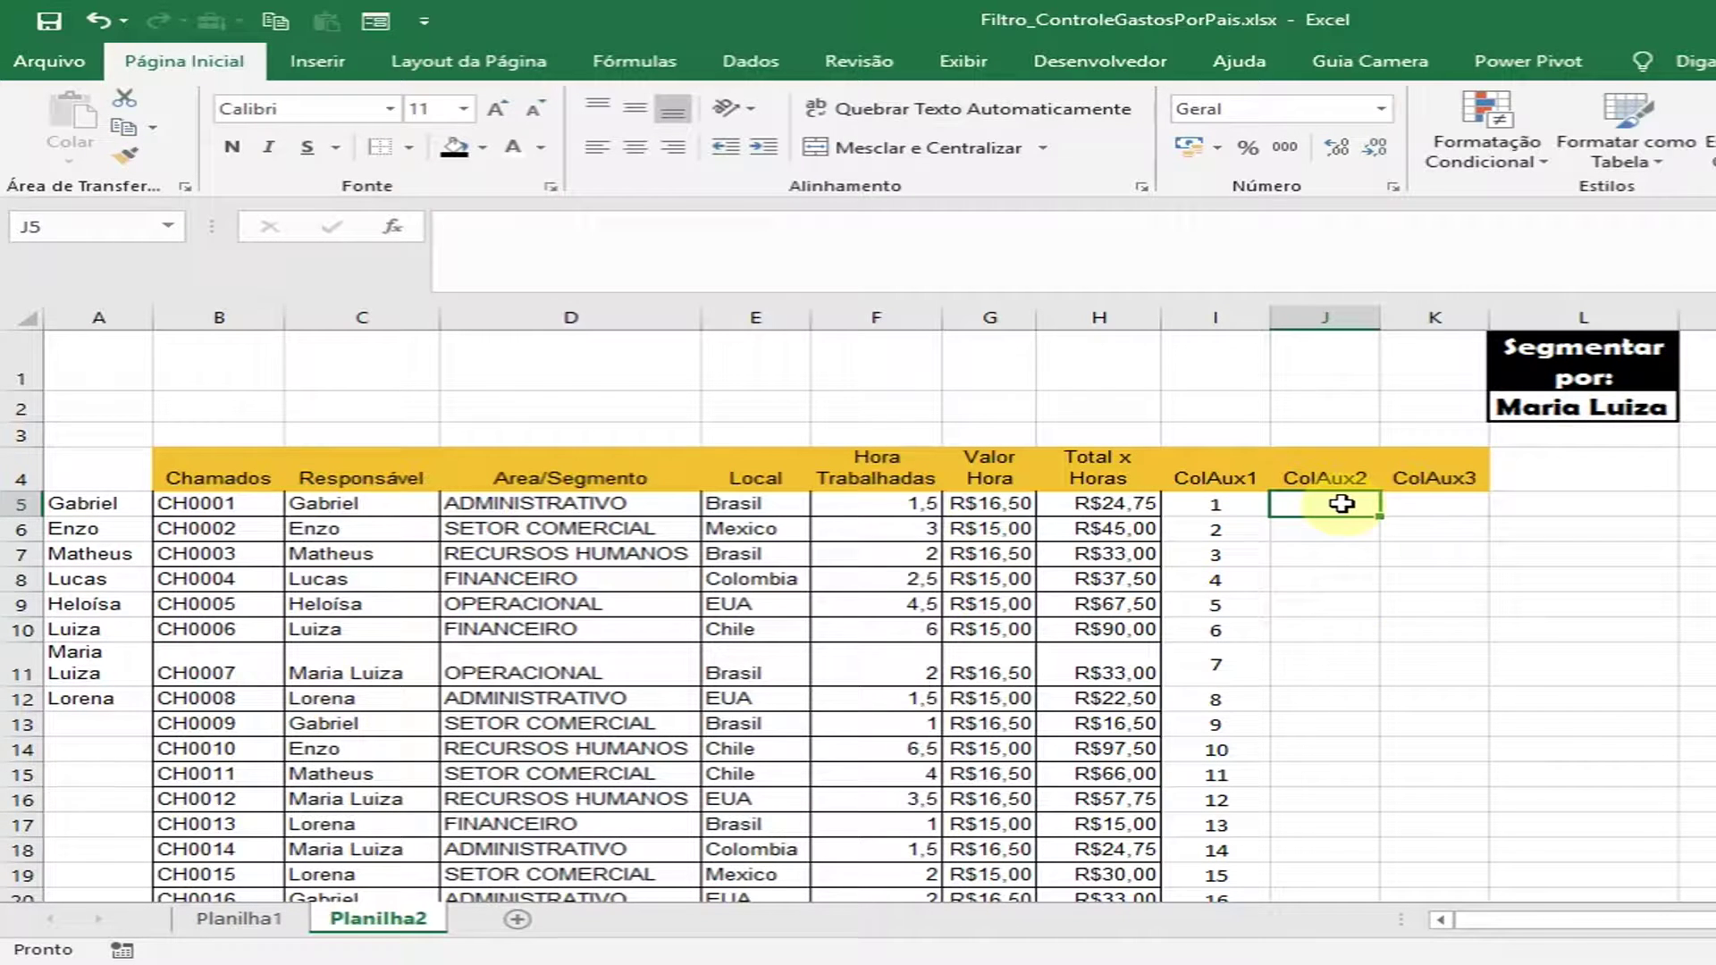
pyautogui.click(1617, 409)
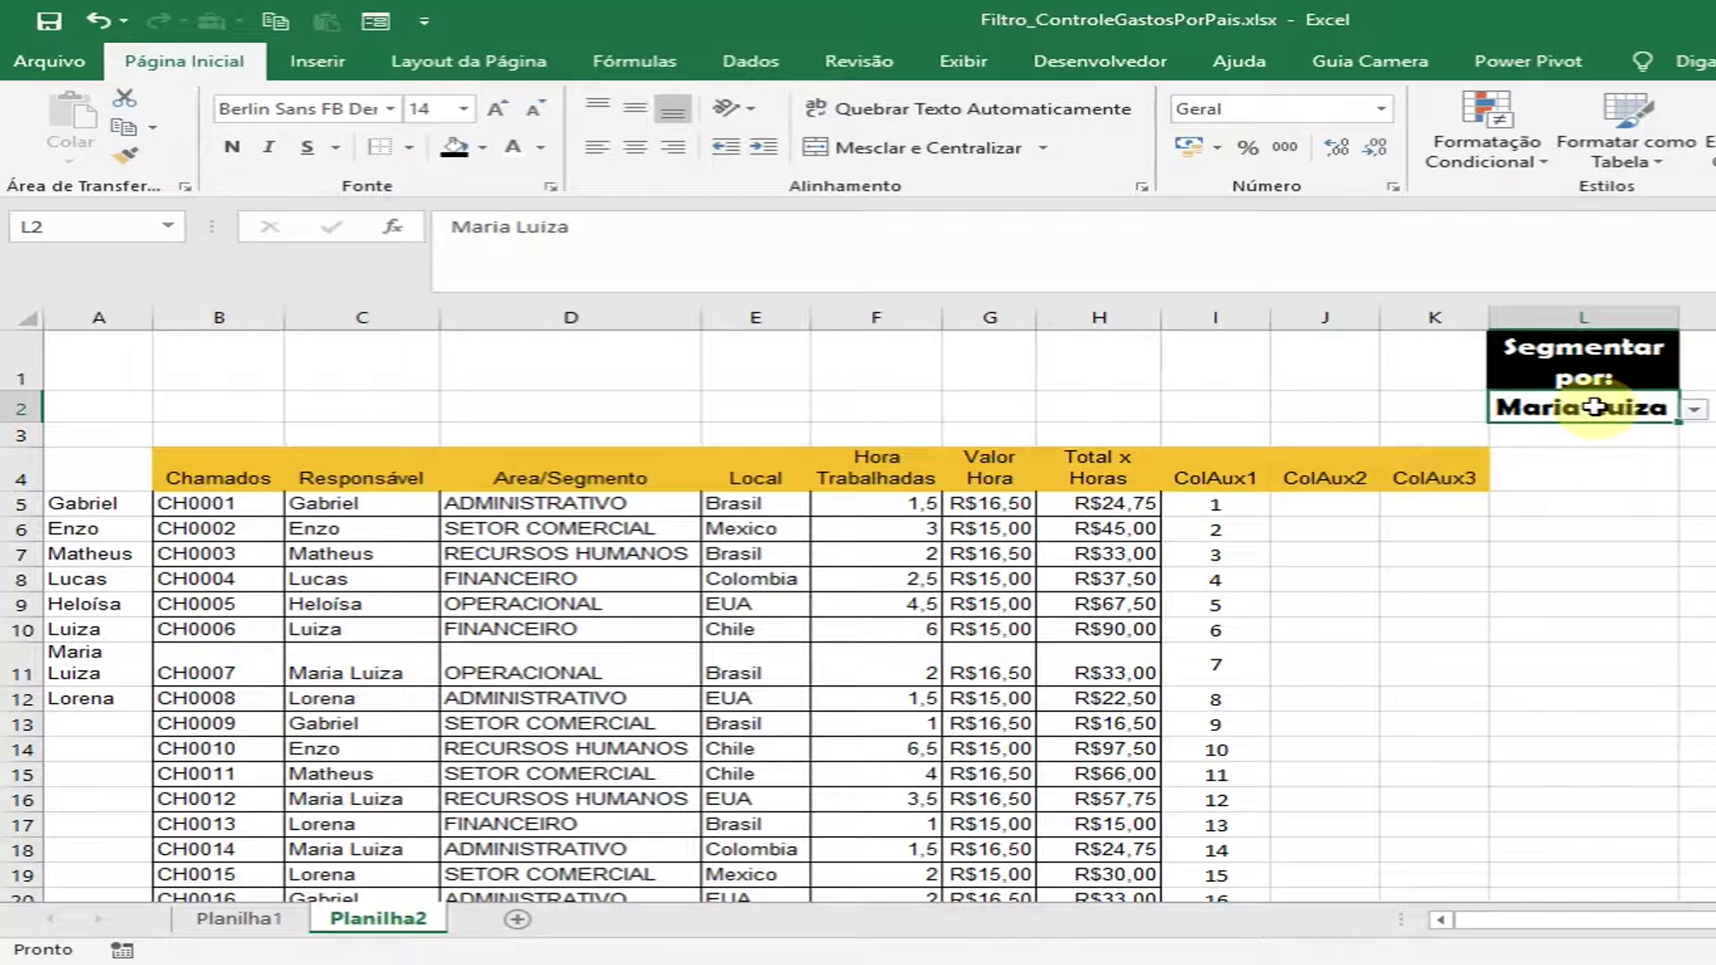
pyautogui.click(382, 503)
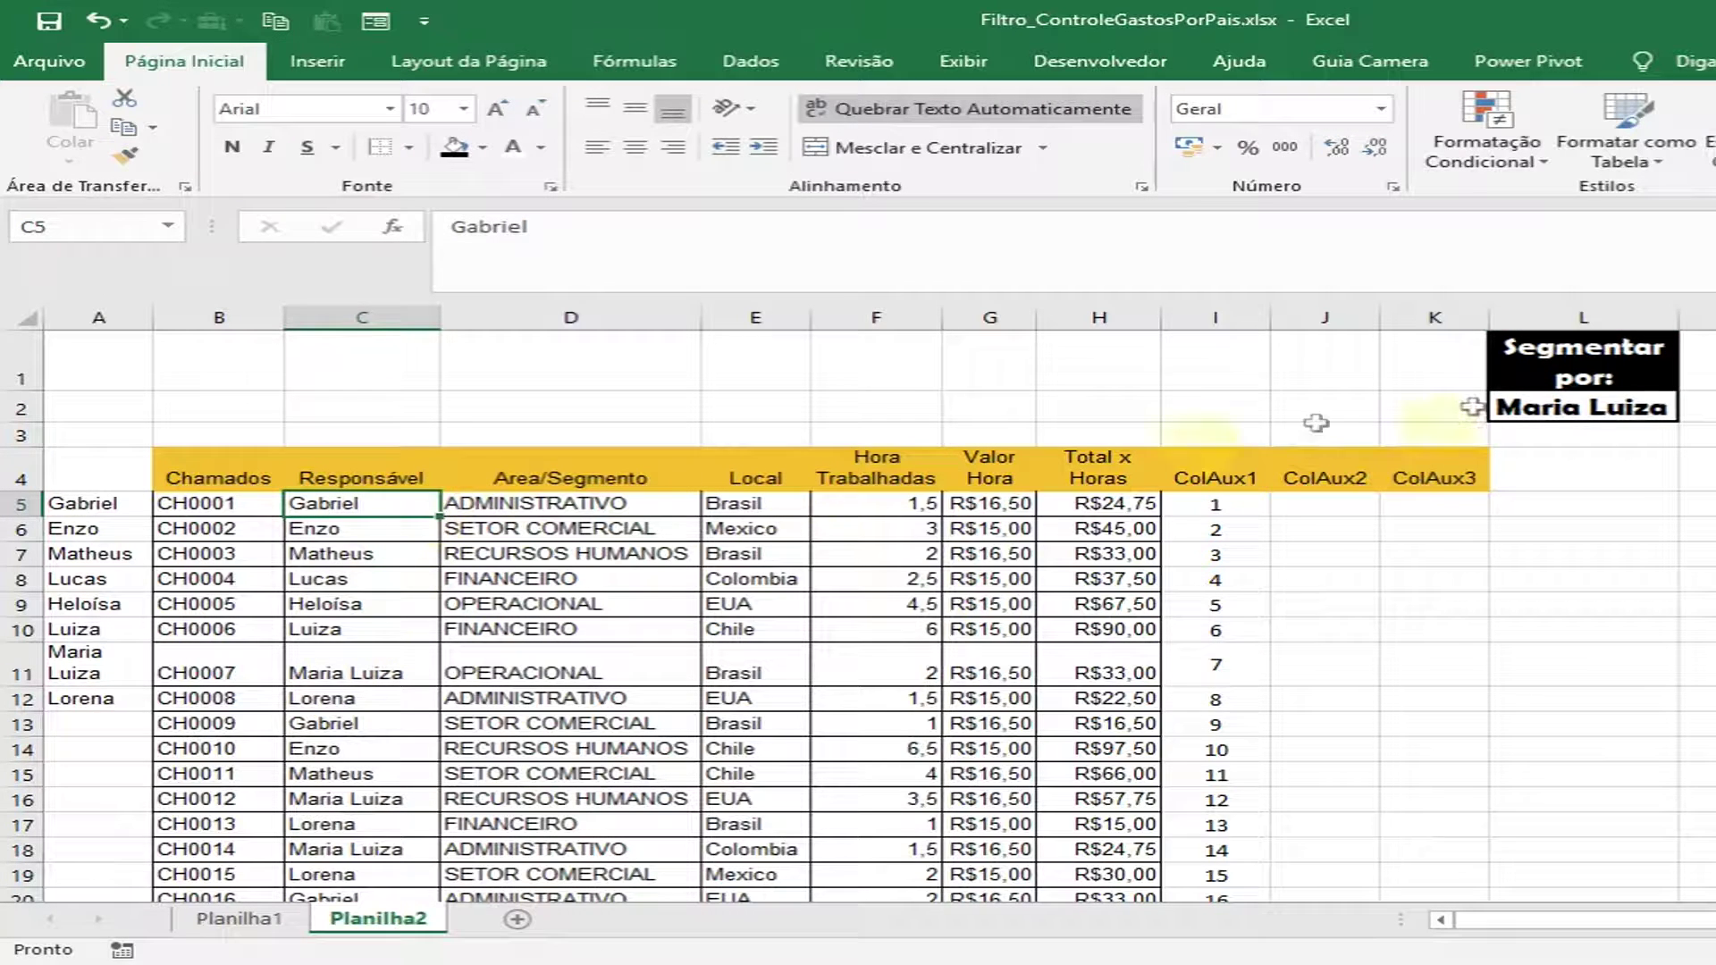
# - Compare the selector value in L2 with the Responsável entries in C5:C11 to locate the first match
pyautogui.click(1640, 411)
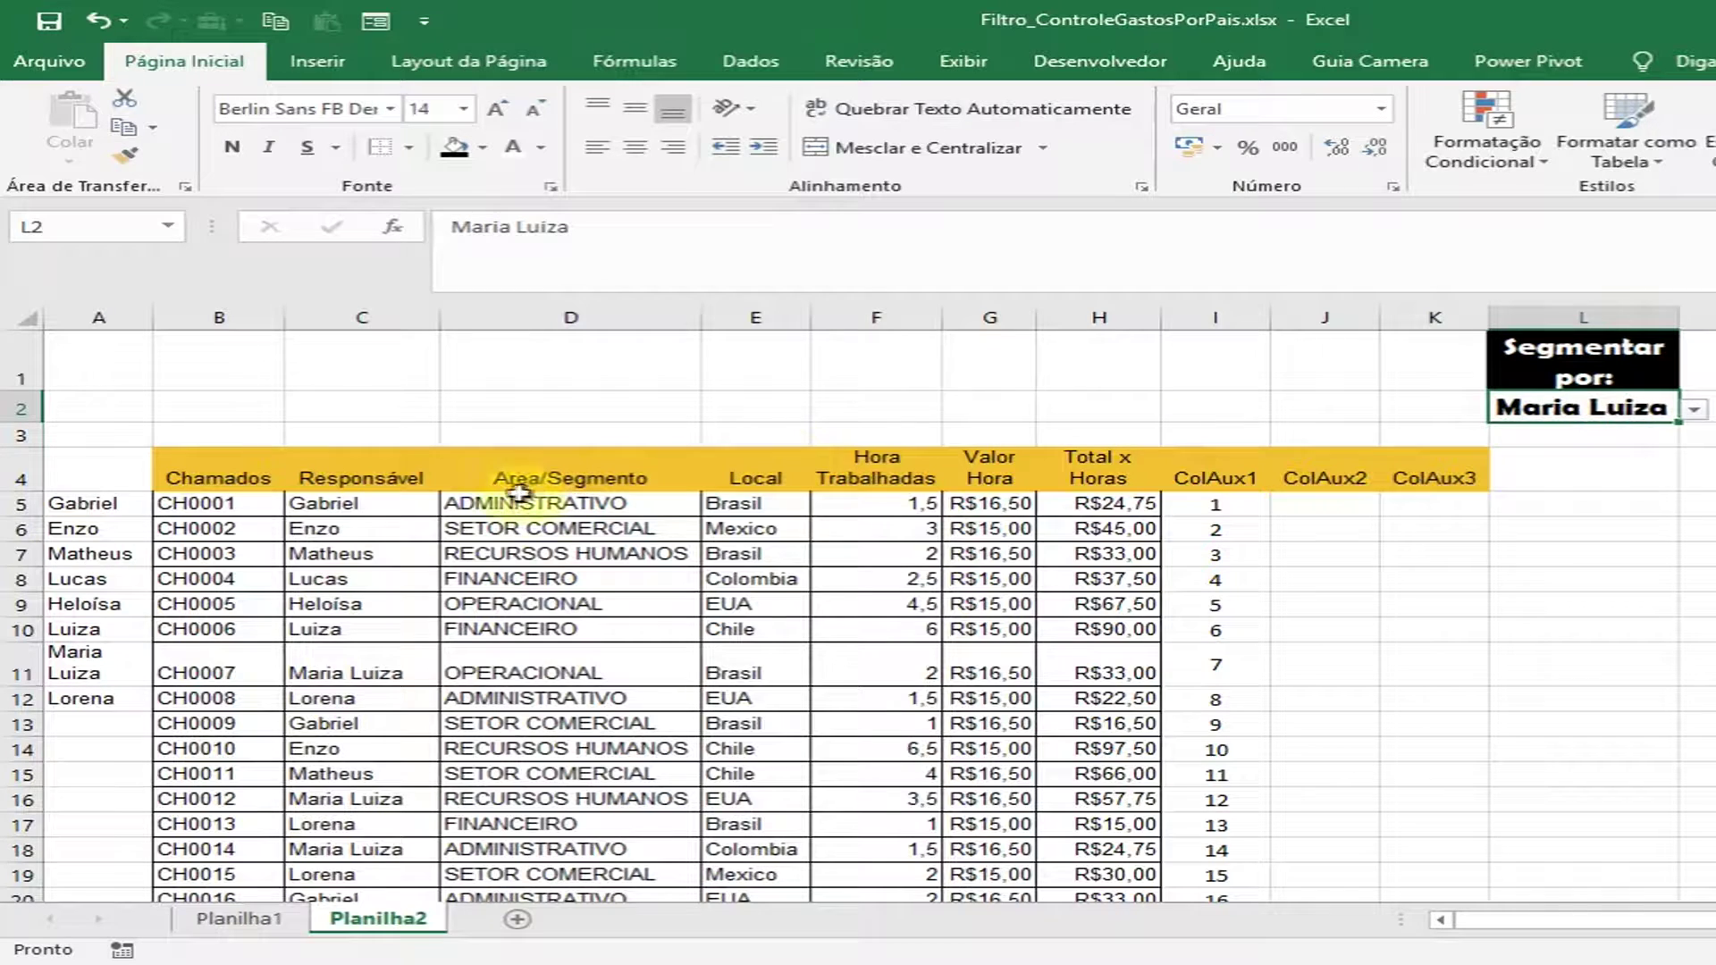
pyautogui.click(359, 556)
pyautogui.click(377, 530)
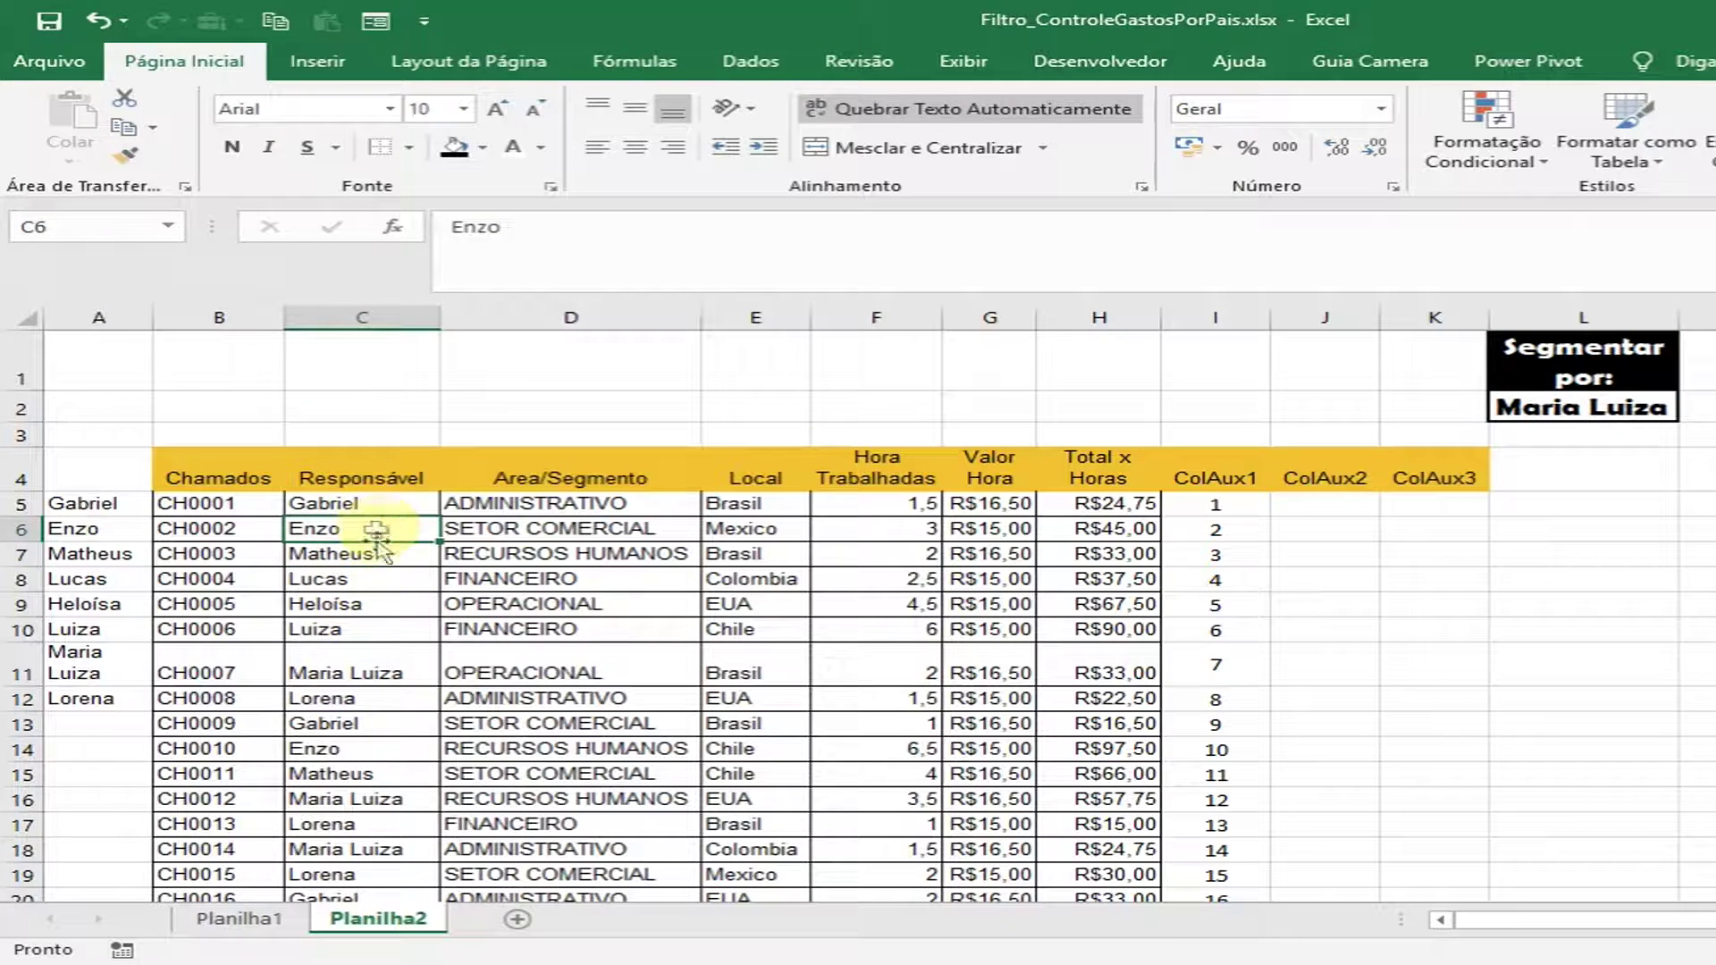
pyautogui.moveTo(386, 507); pyautogui.dragTo(384, 604)
pyautogui.click(352, 506)
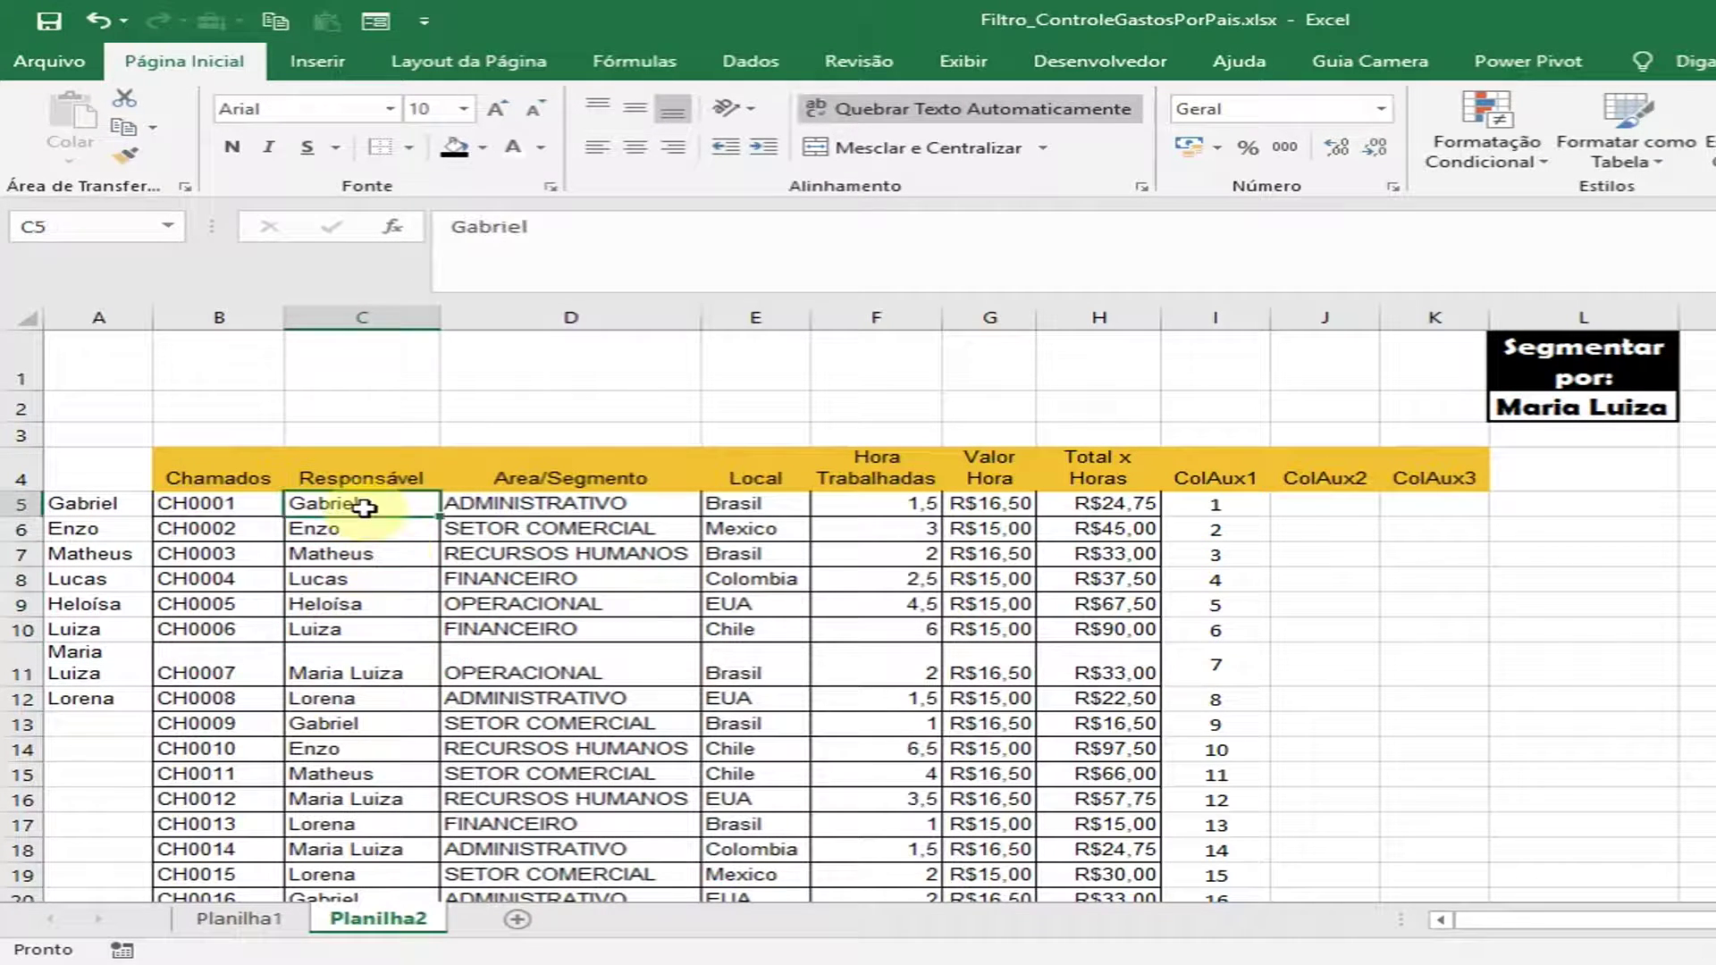
pyautogui.click(1555, 408)
pyautogui.click(376, 554)
pyautogui.click(382, 604)
pyautogui.click(384, 629)
pyautogui.click(382, 670)
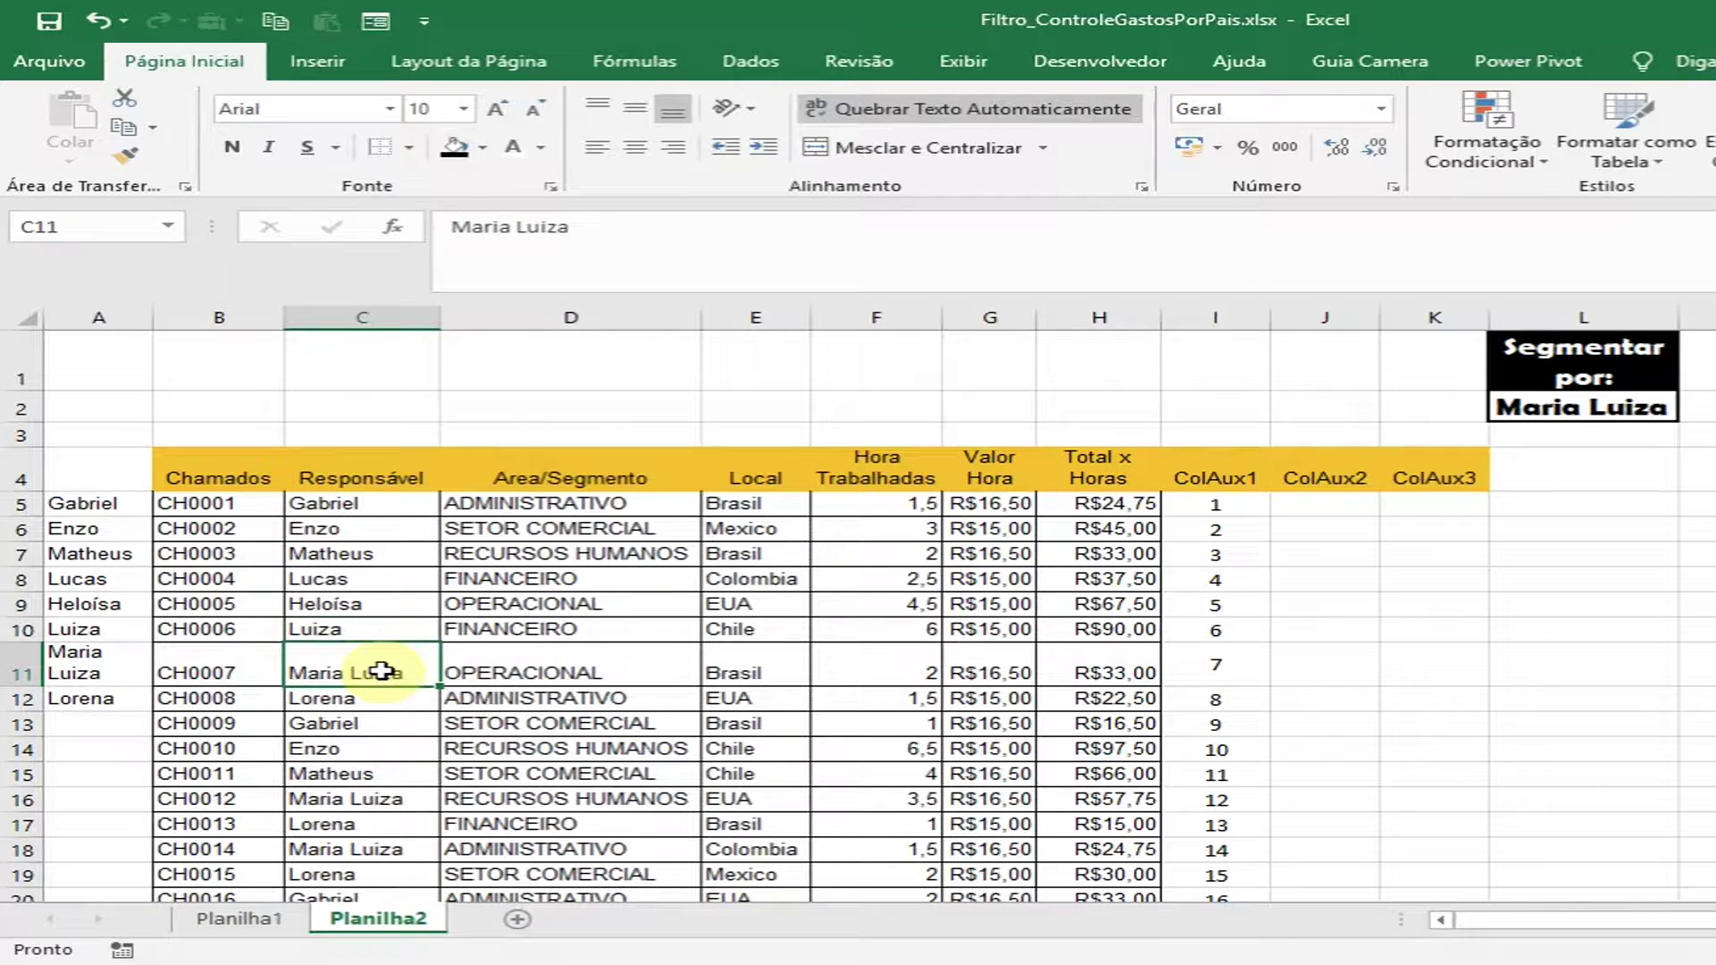
# - Check the remaining Responsável entries against L2 and relate the matching C11 entry to the empty ColAux2 column
pyautogui.scroll(-1, 382, 671)
pyautogui.click(372, 683)
pyautogui.click(375, 706)
pyautogui.click(370, 659)
pyautogui.click(376, 683)
pyautogui.scroll(-1, 383, 670)
pyautogui.click(380, 665)
pyautogui.scroll(2, 673, 654)
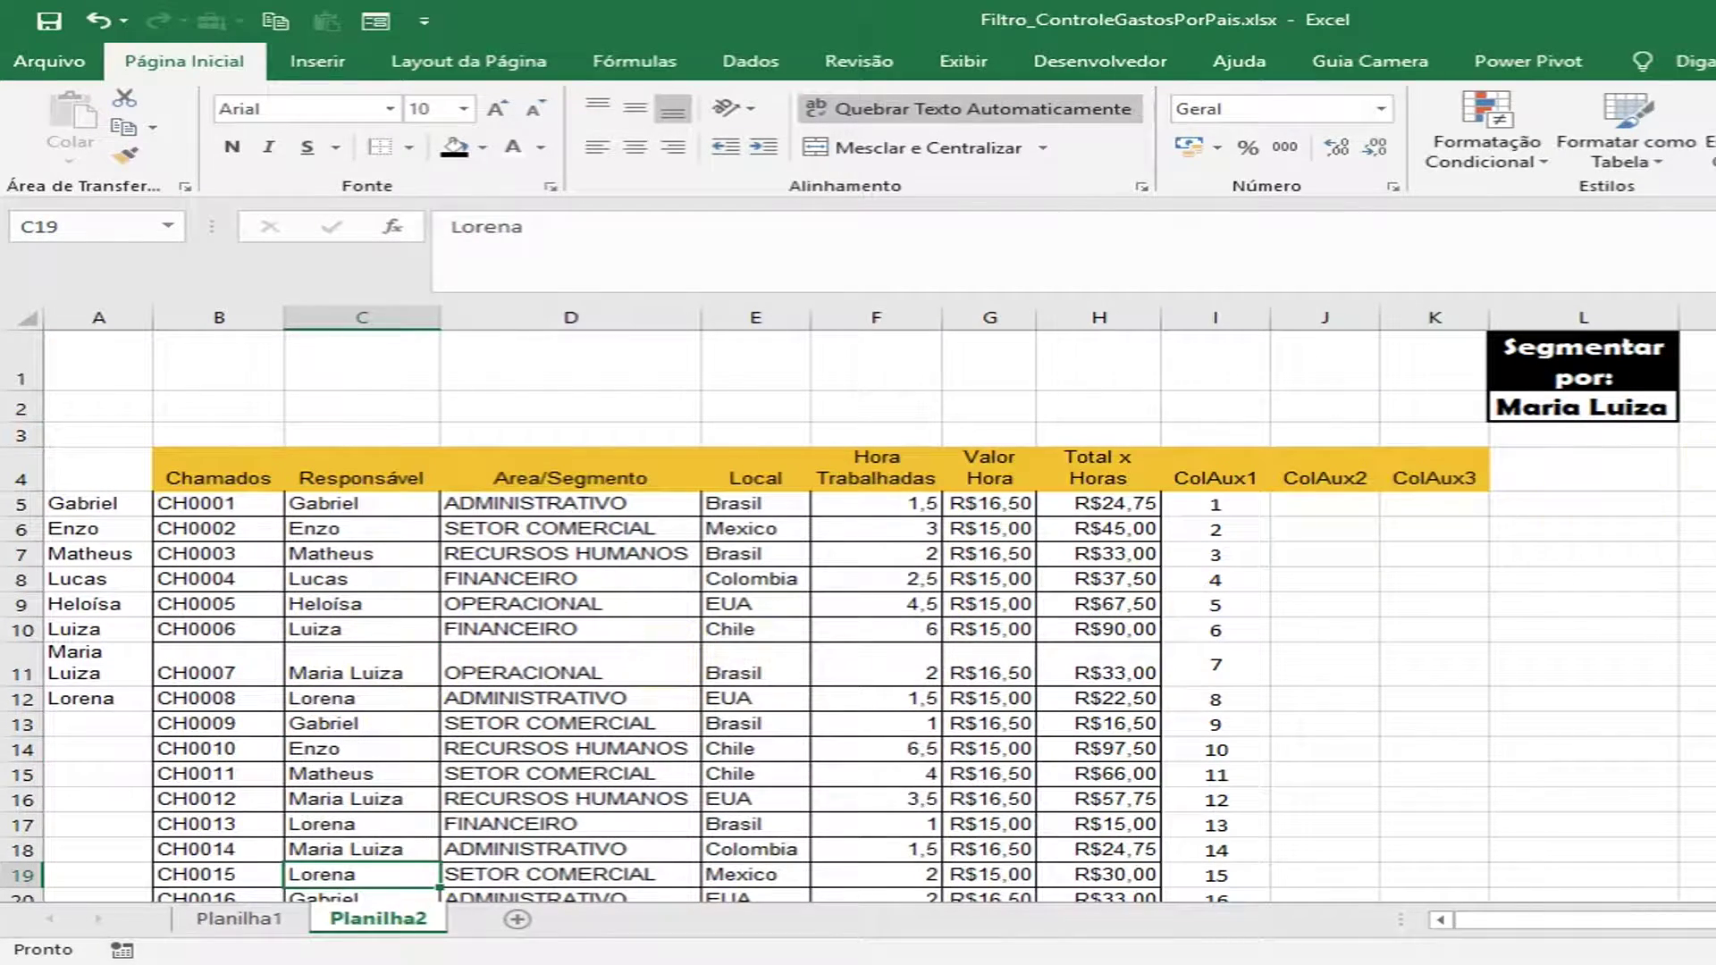
pyautogui.click(1590, 420)
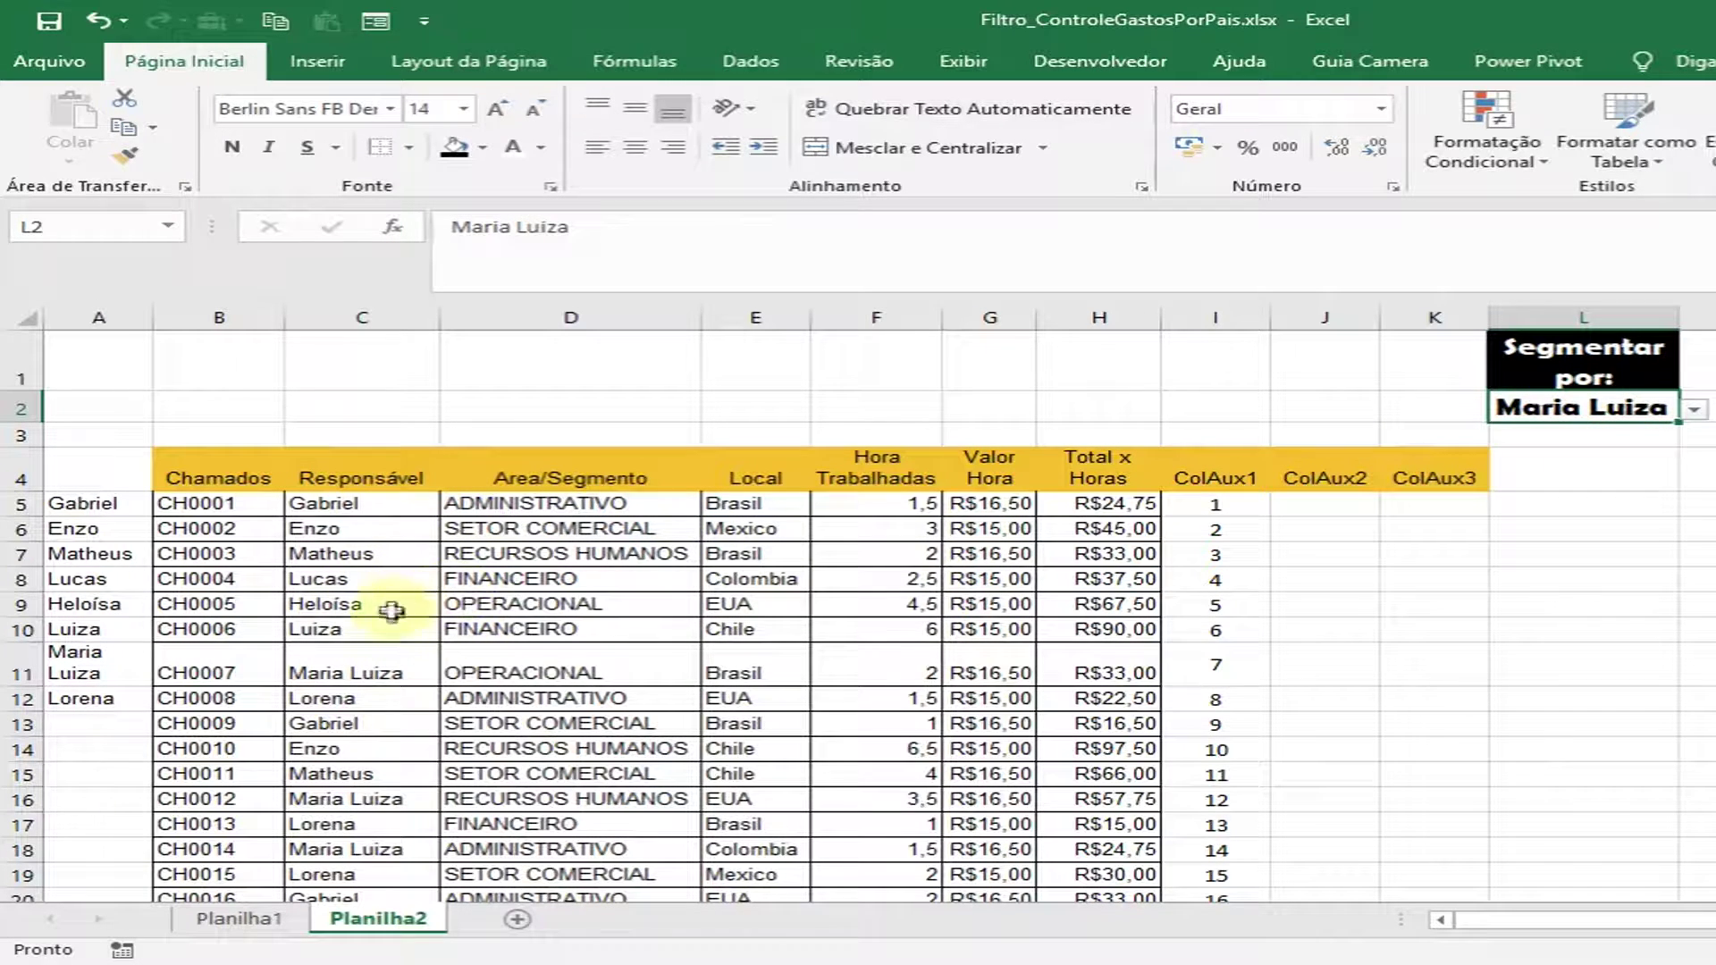
pyautogui.click(361, 669)
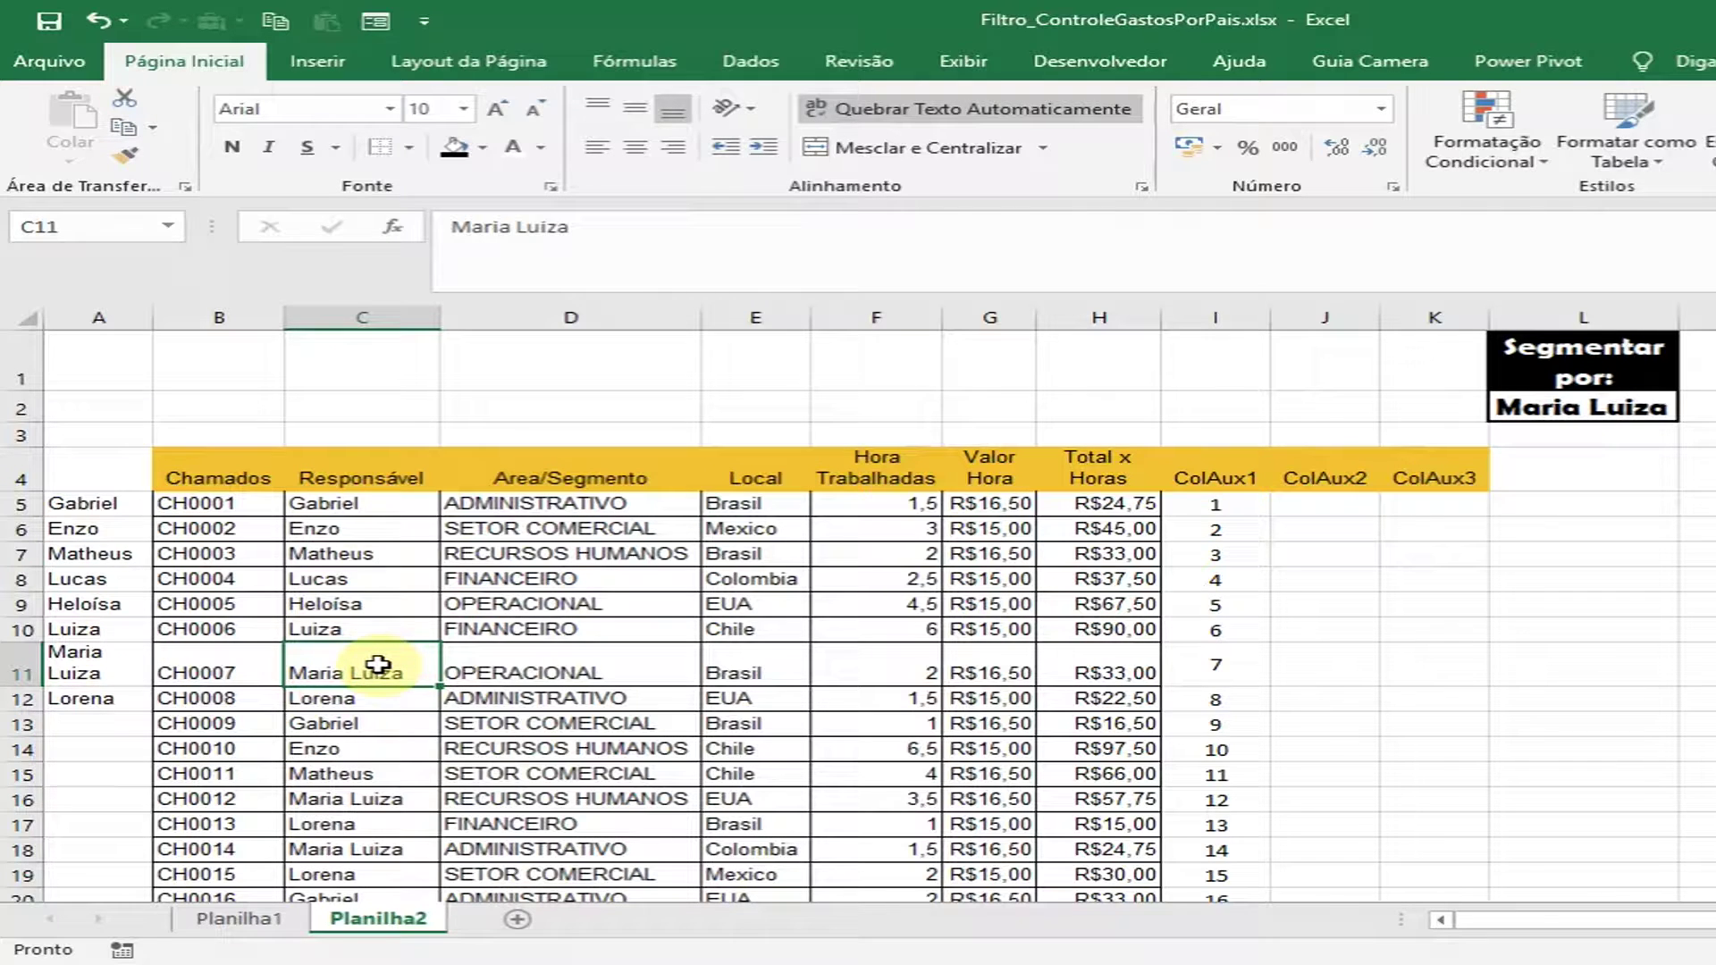
pyautogui.click(1360, 527)
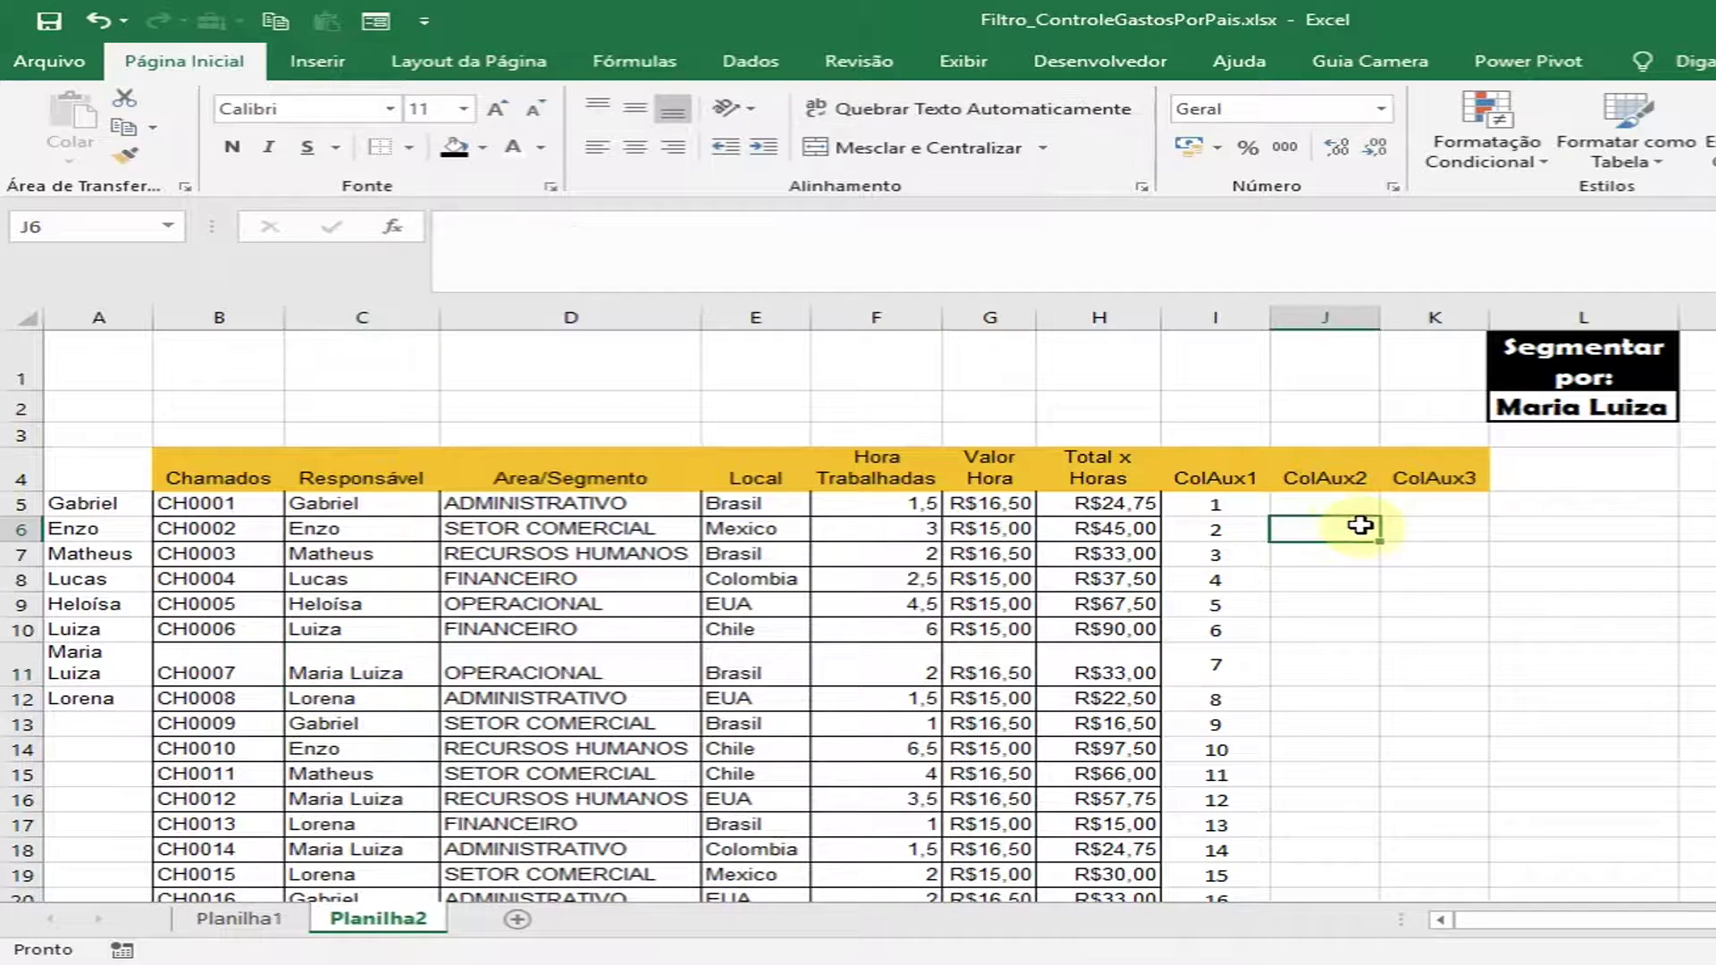
pyautogui.click(387, 682)
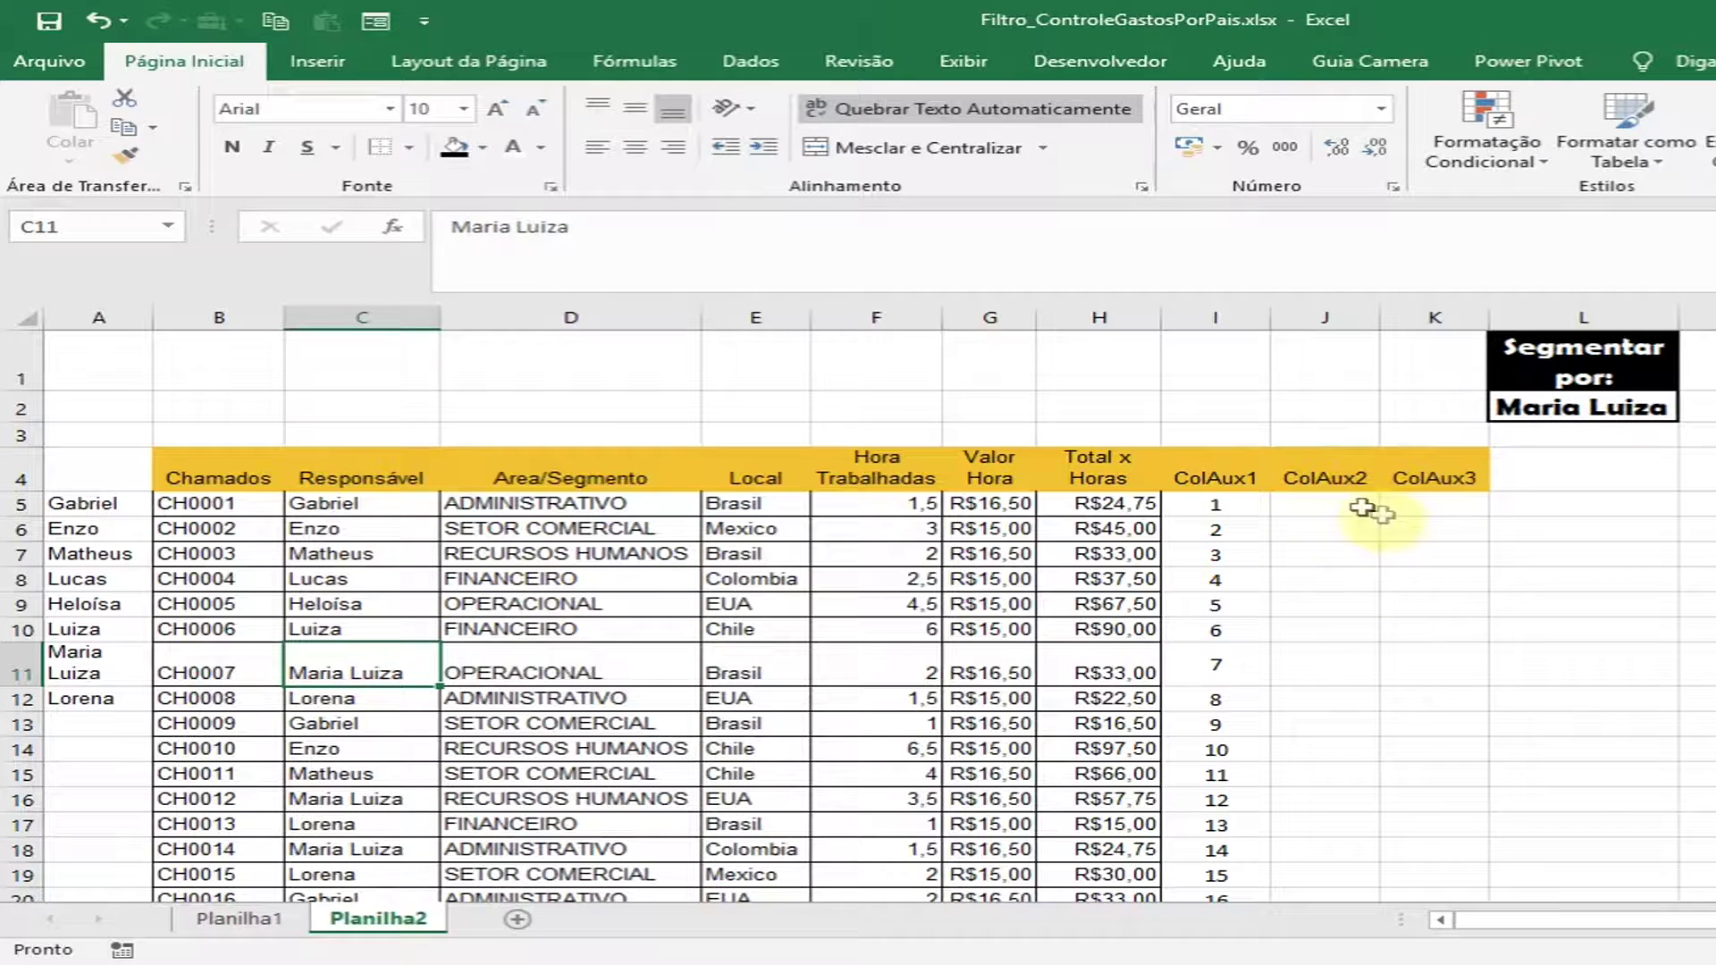
# - Enter the formula =SE(L2=C5;I5;"") in J5 to return the ColAux1 number when the Responsável matches the selector
pyautogui.click(1317, 497)
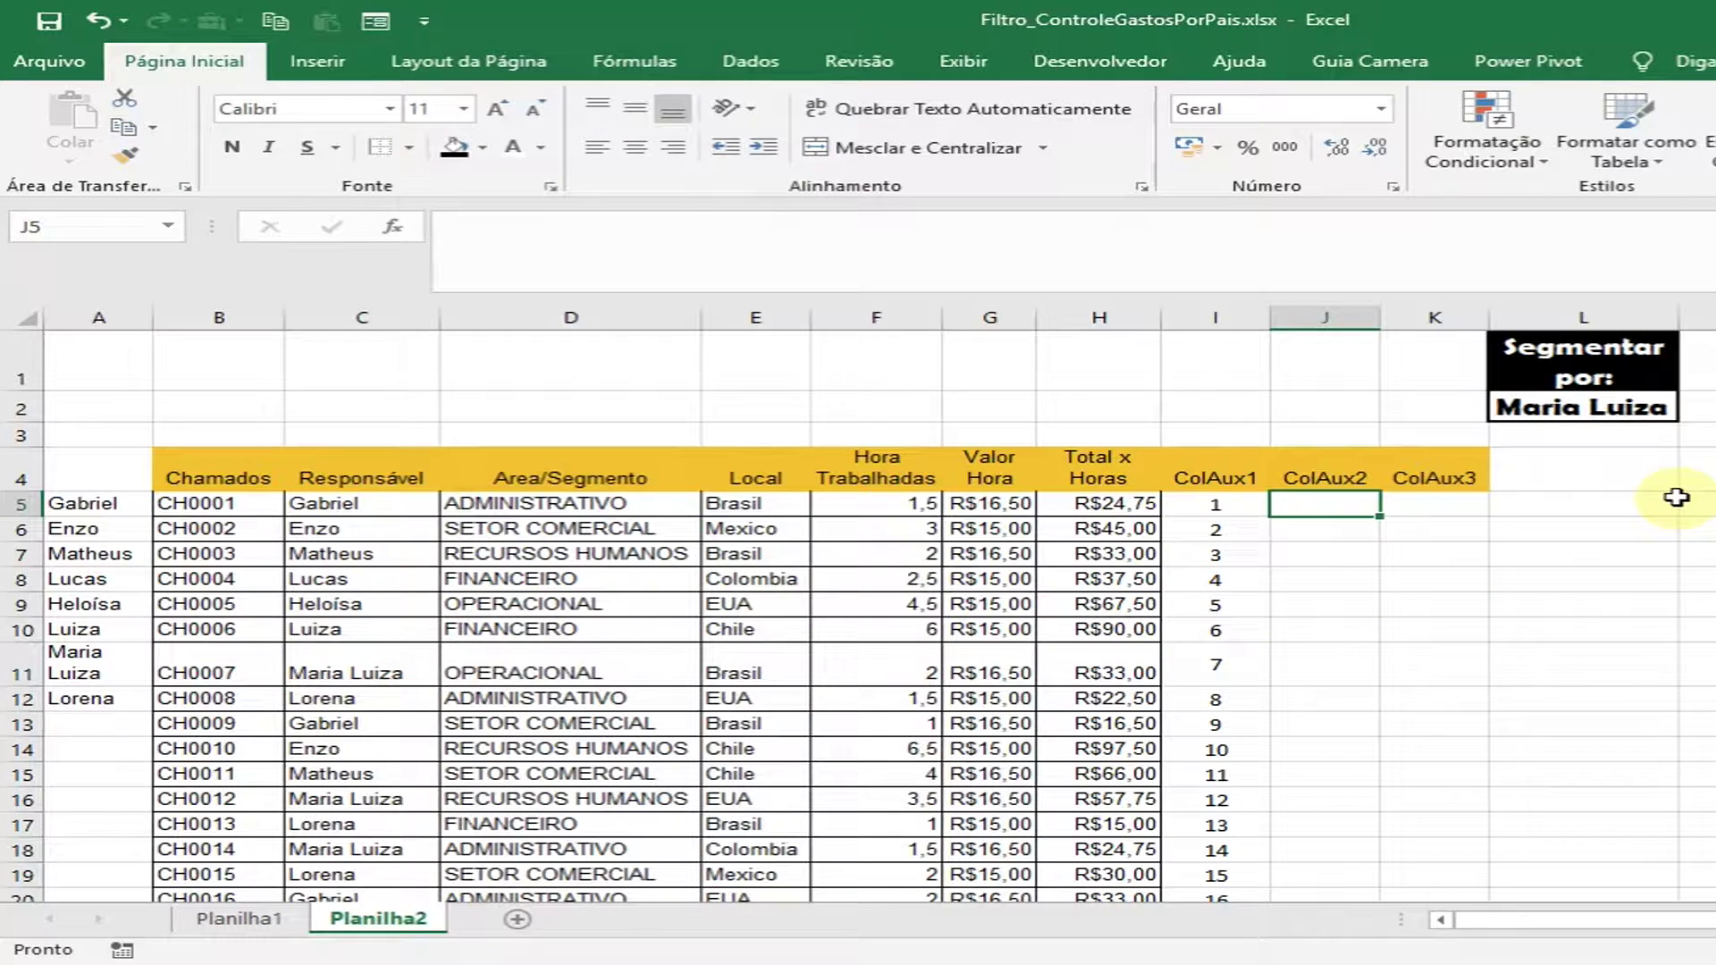
pyautogui.write('=')
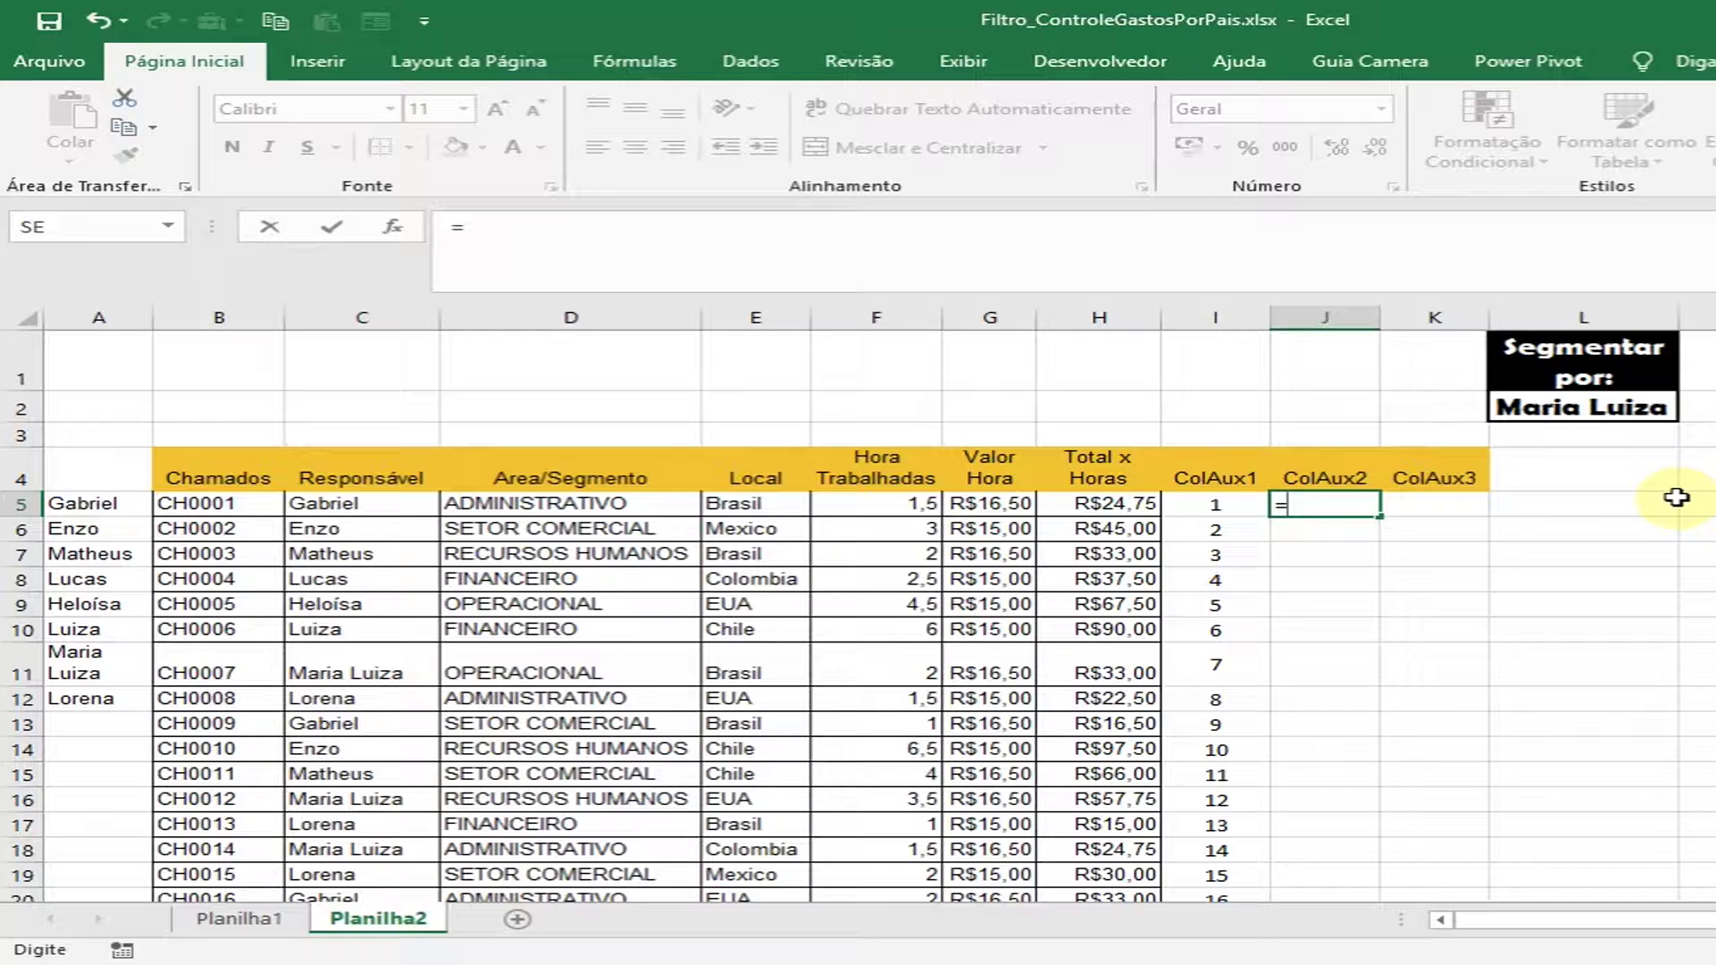
pyautogui.write('se')
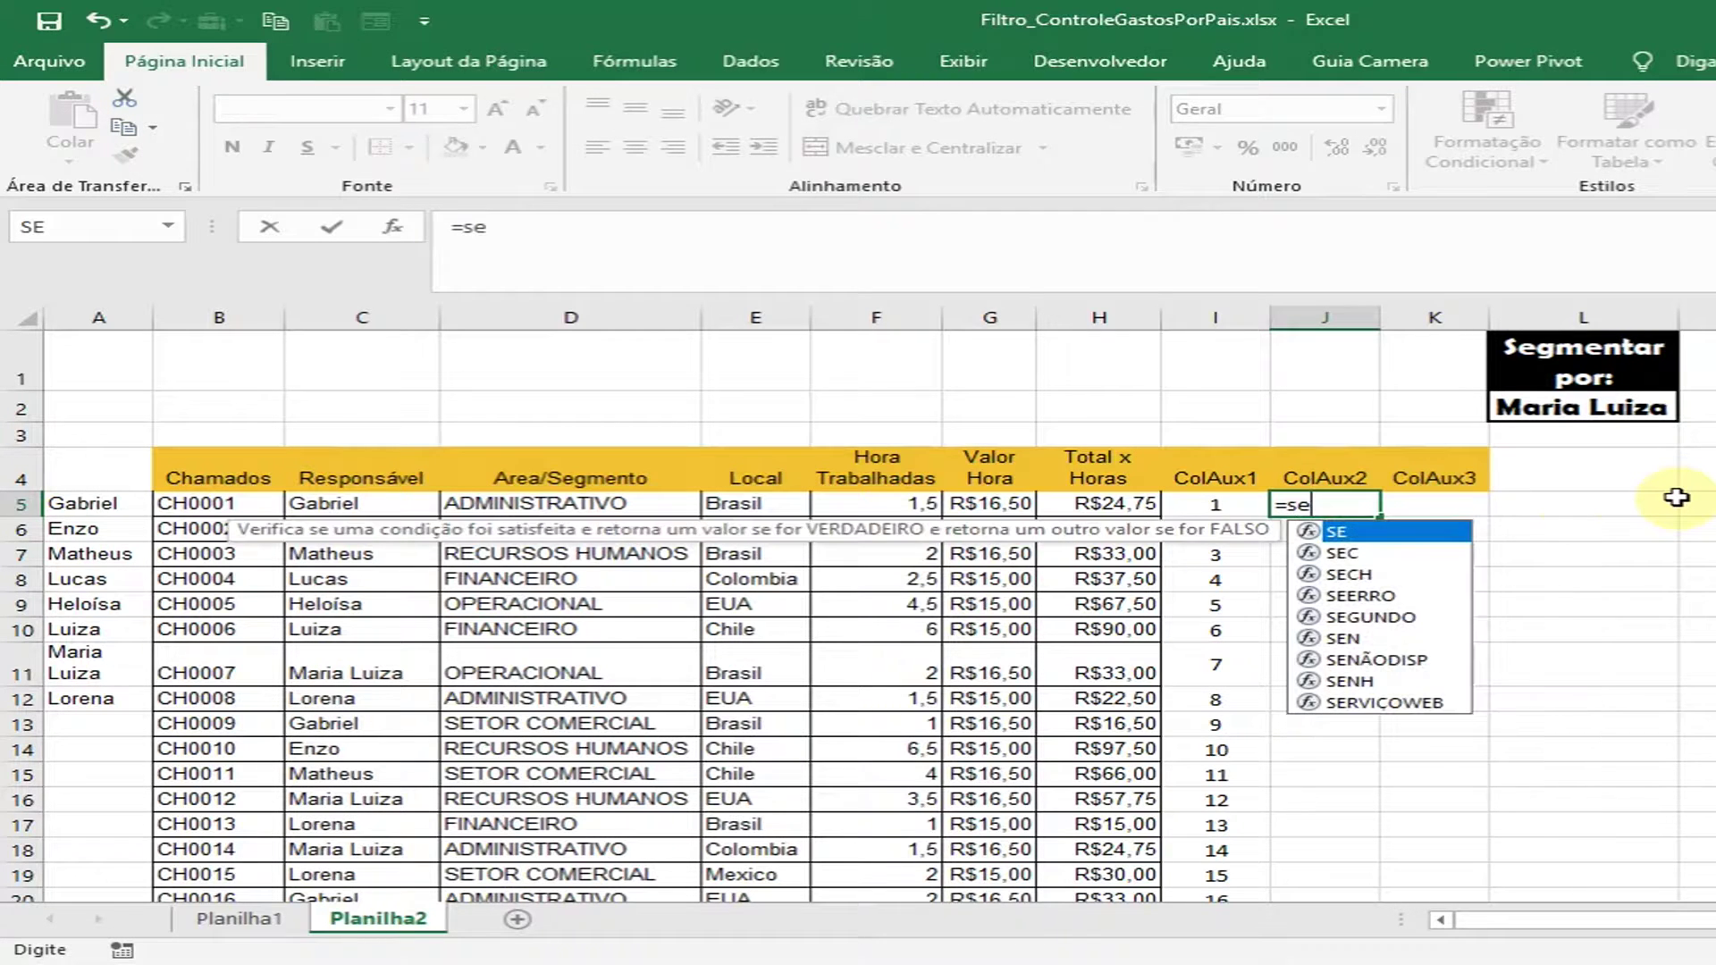
pyautogui.write('(')
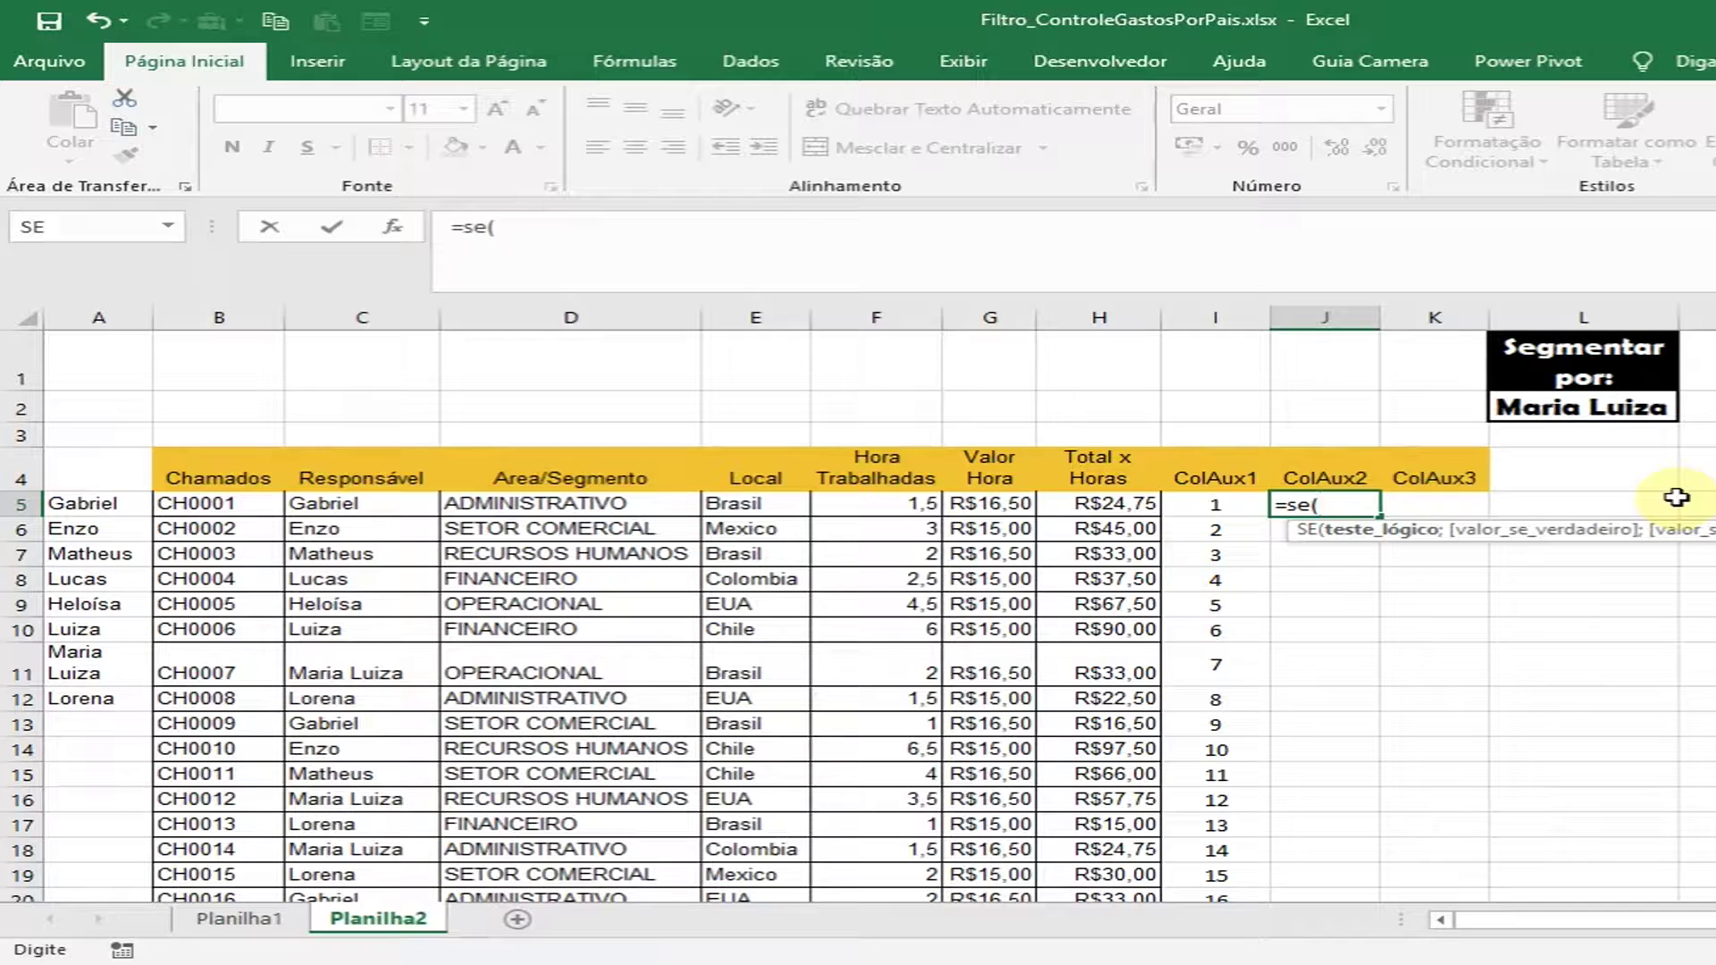
pyautogui.click(1587, 407)
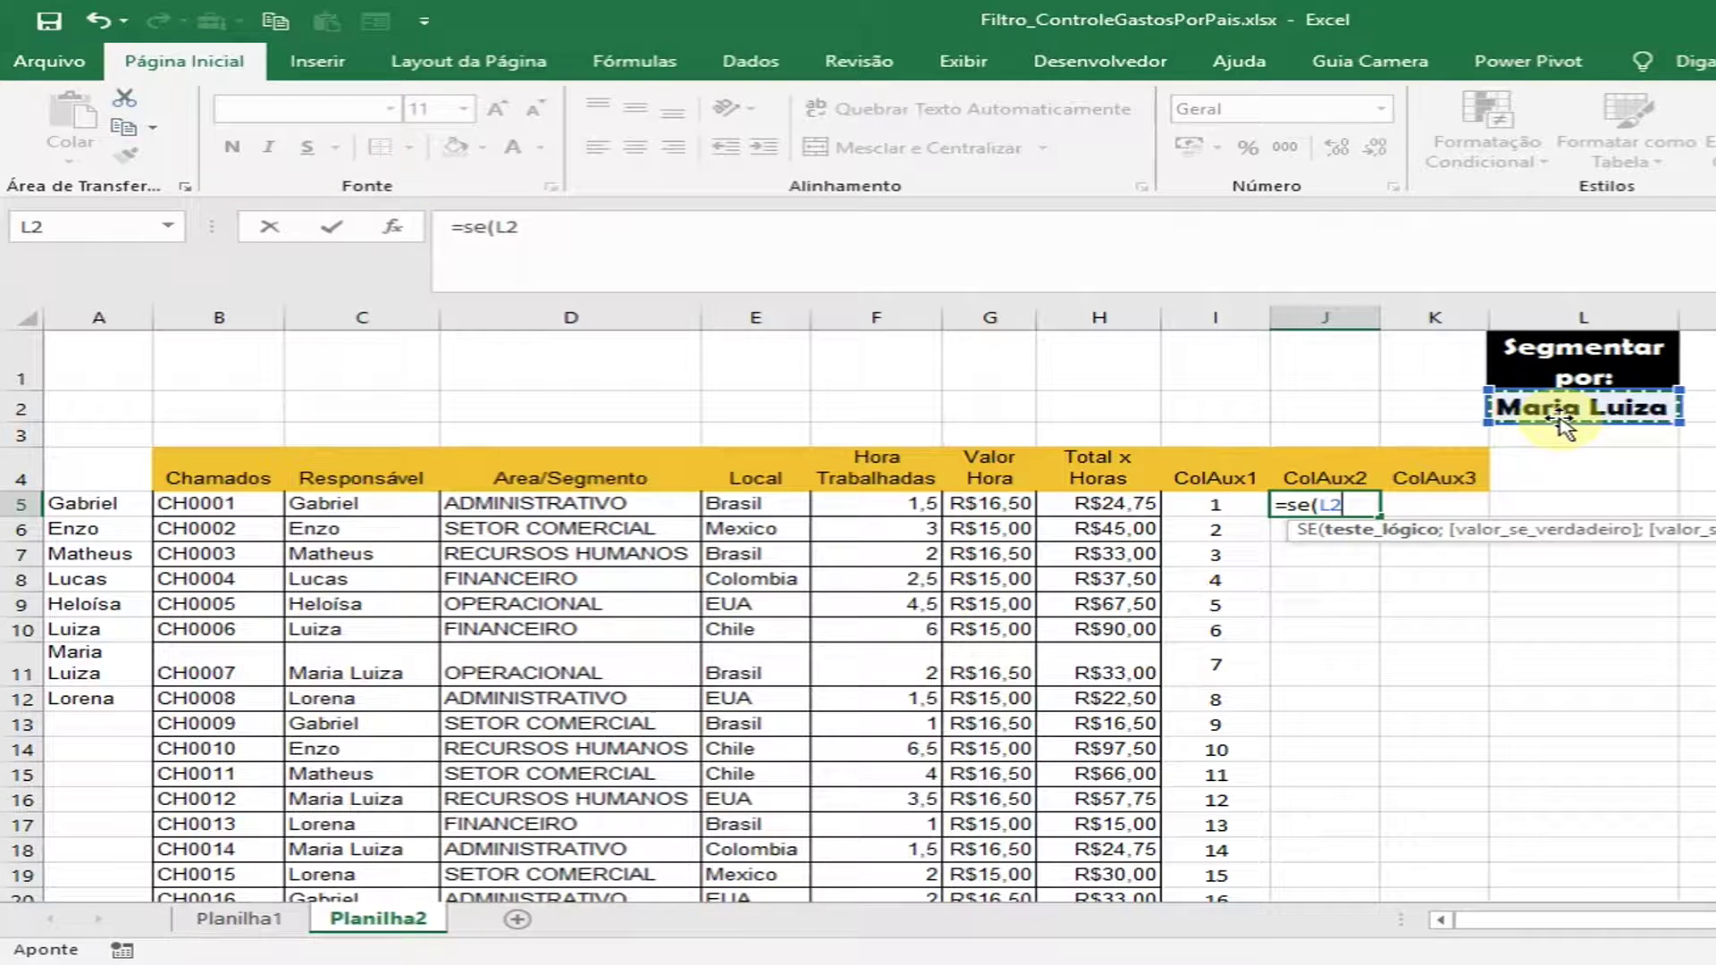
pyautogui.write('=')
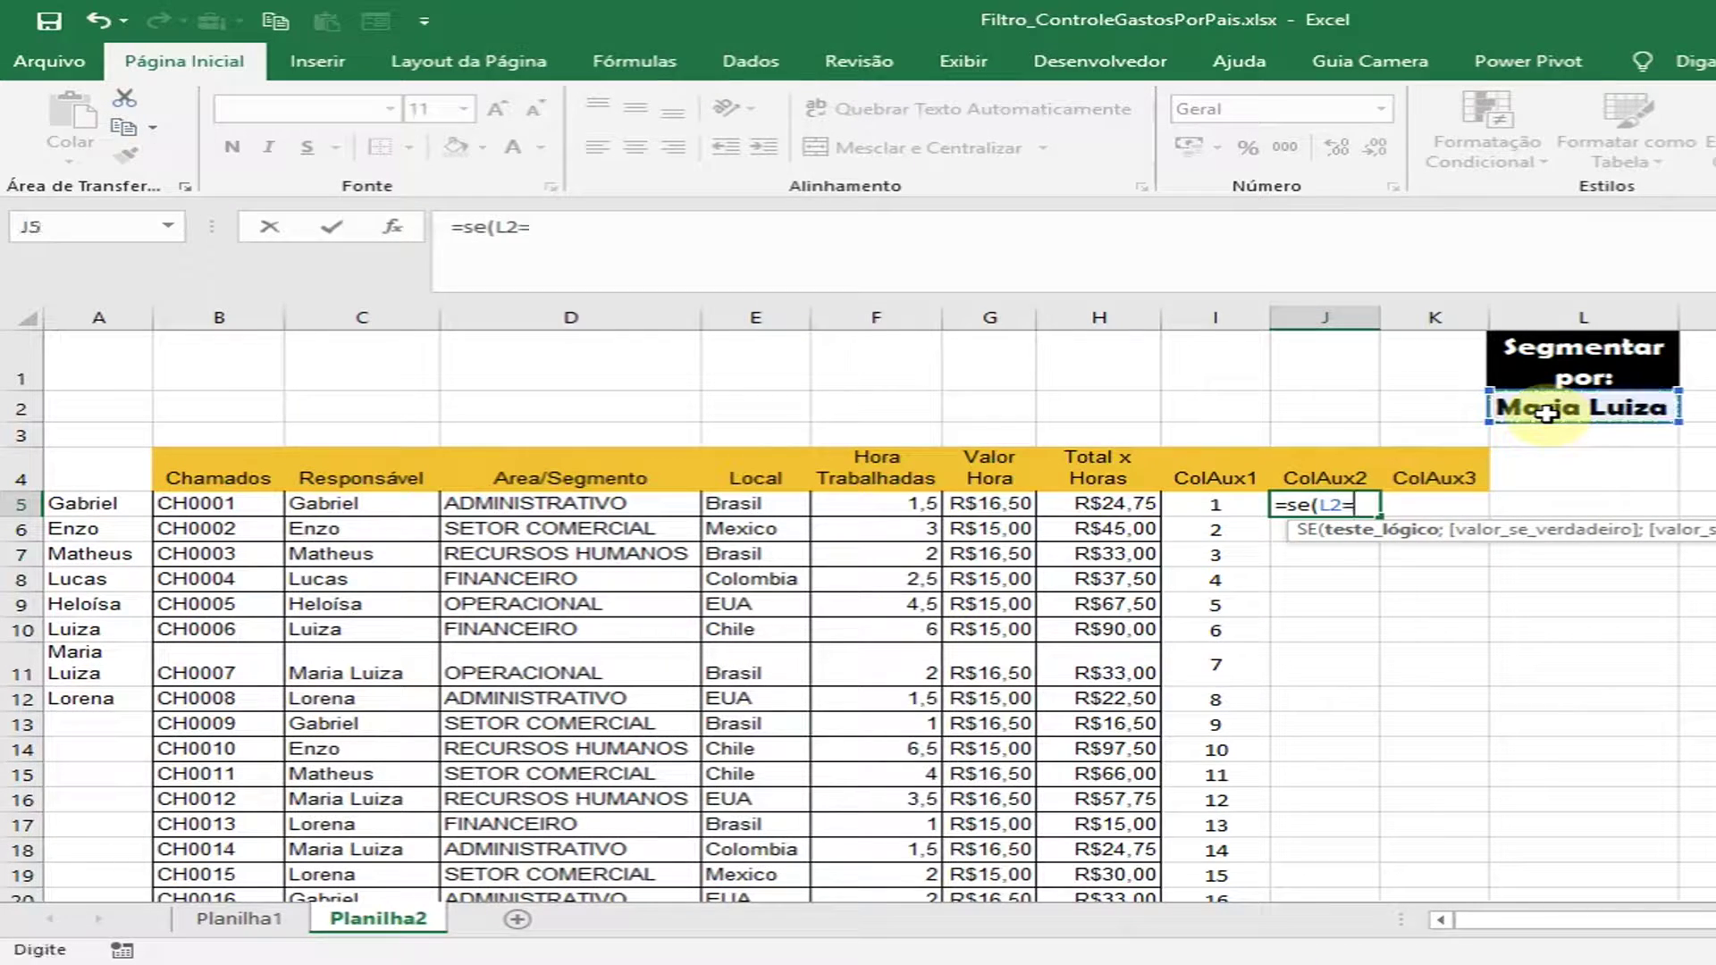
pyautogui.click(331, 506)
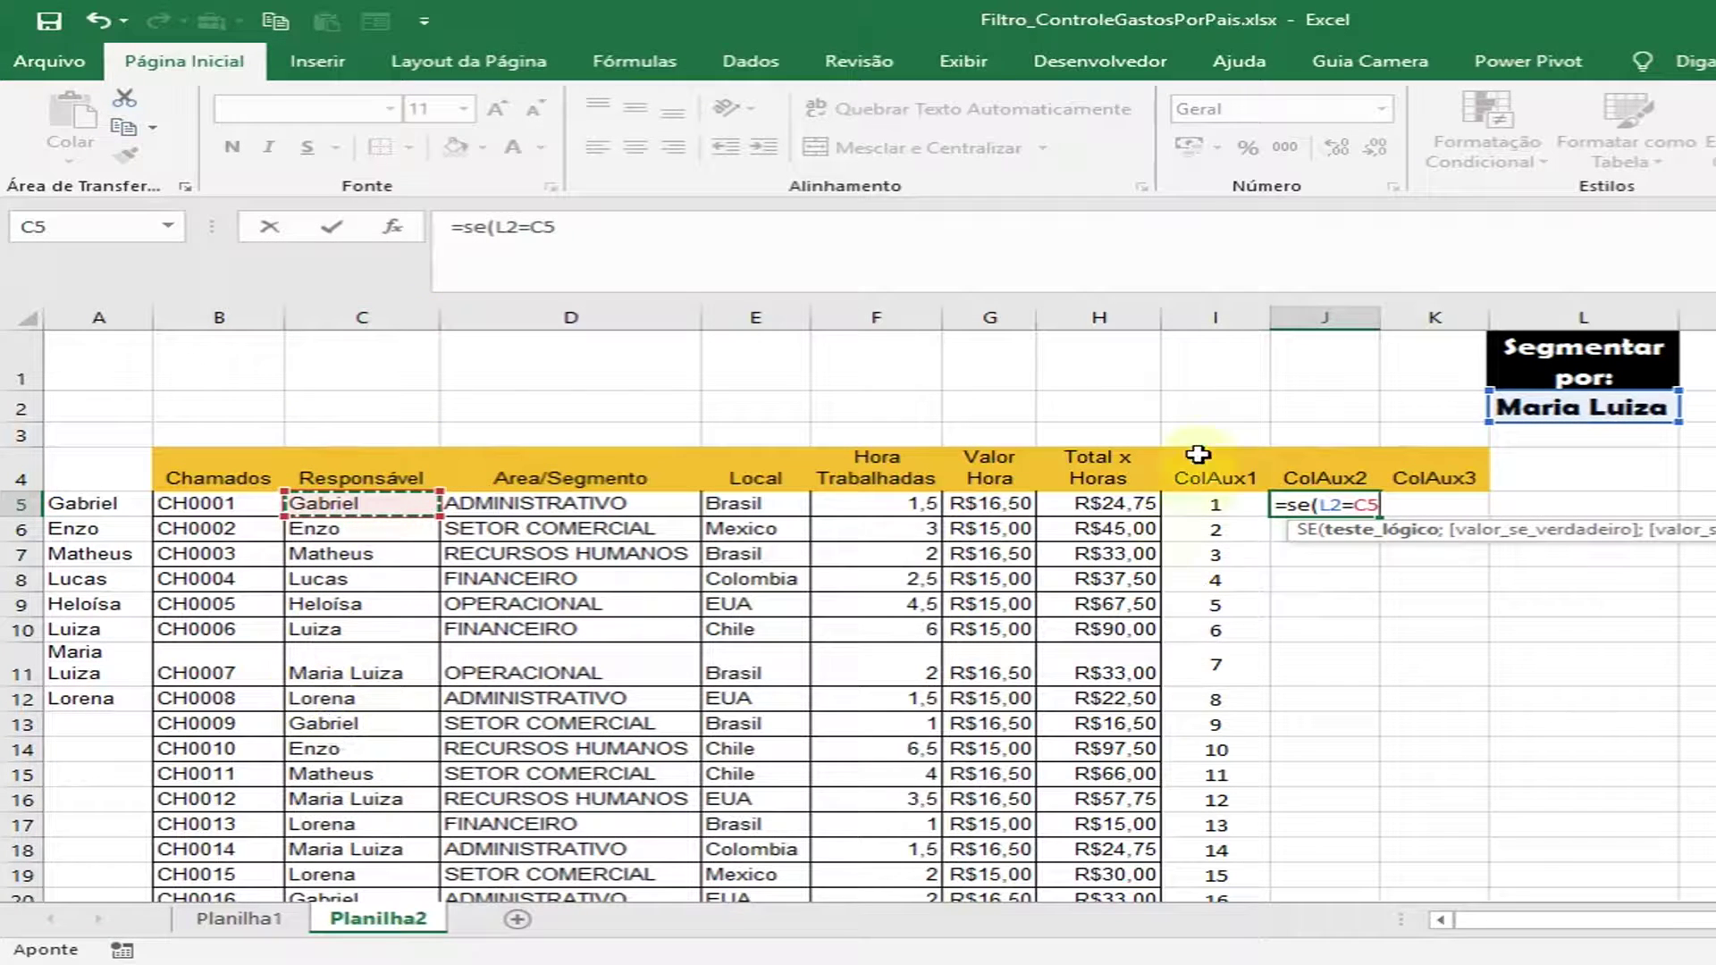
pyautogui.write(';')
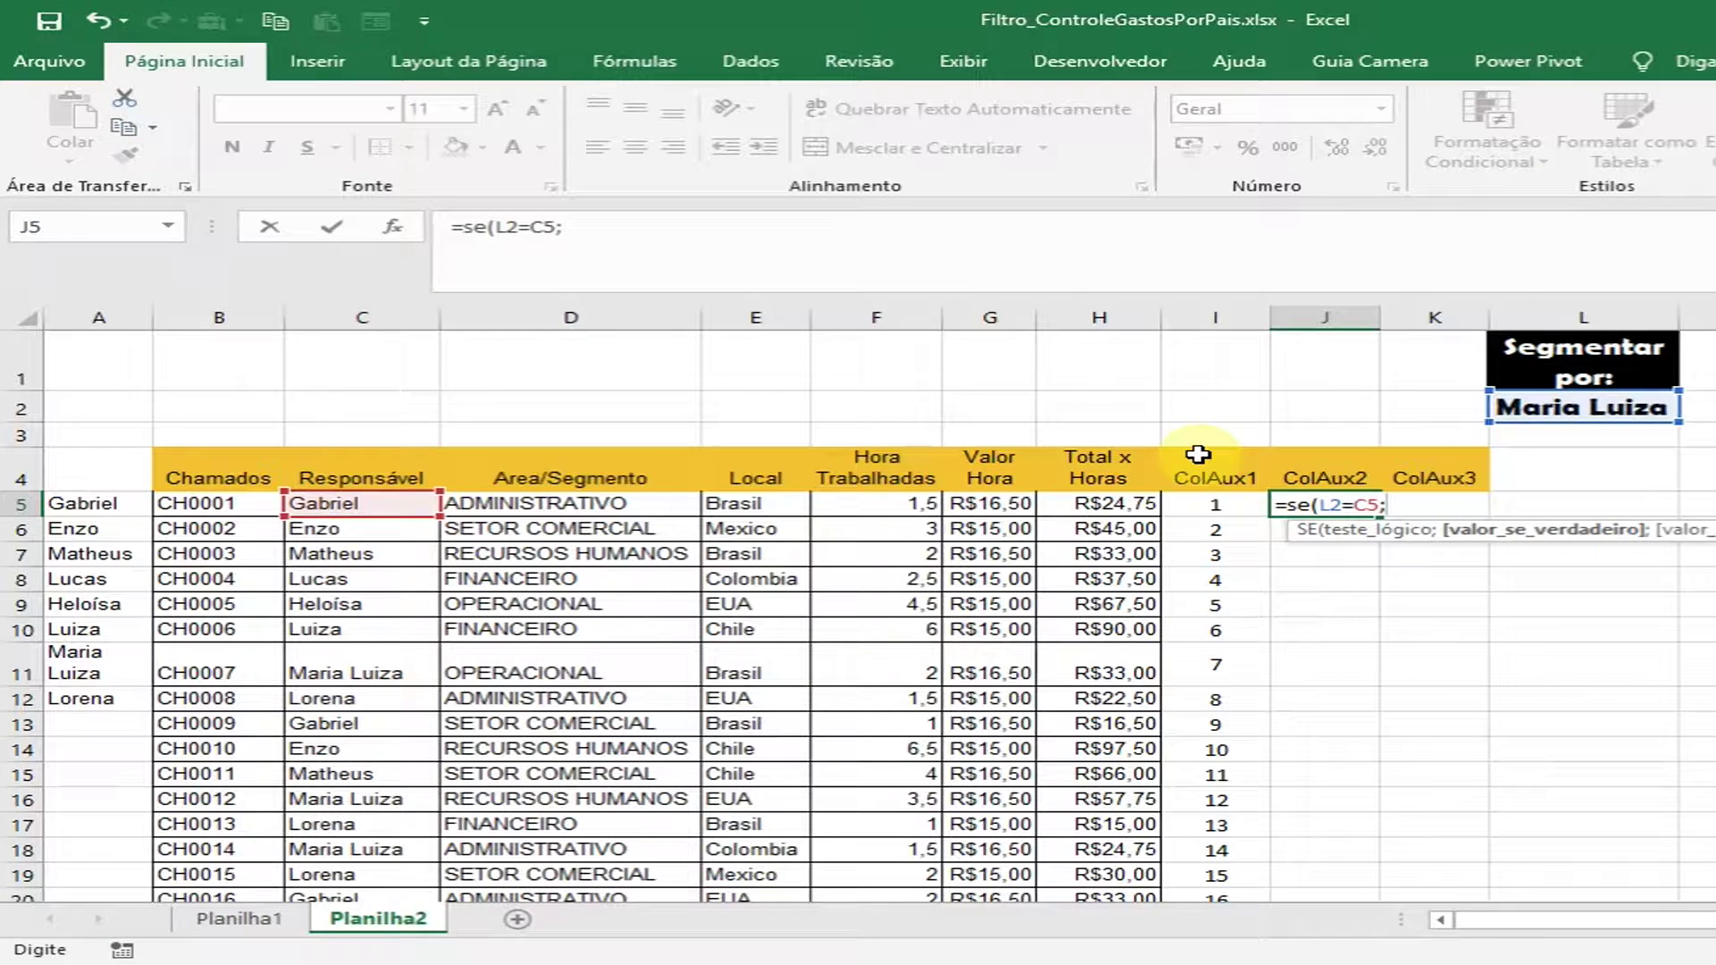
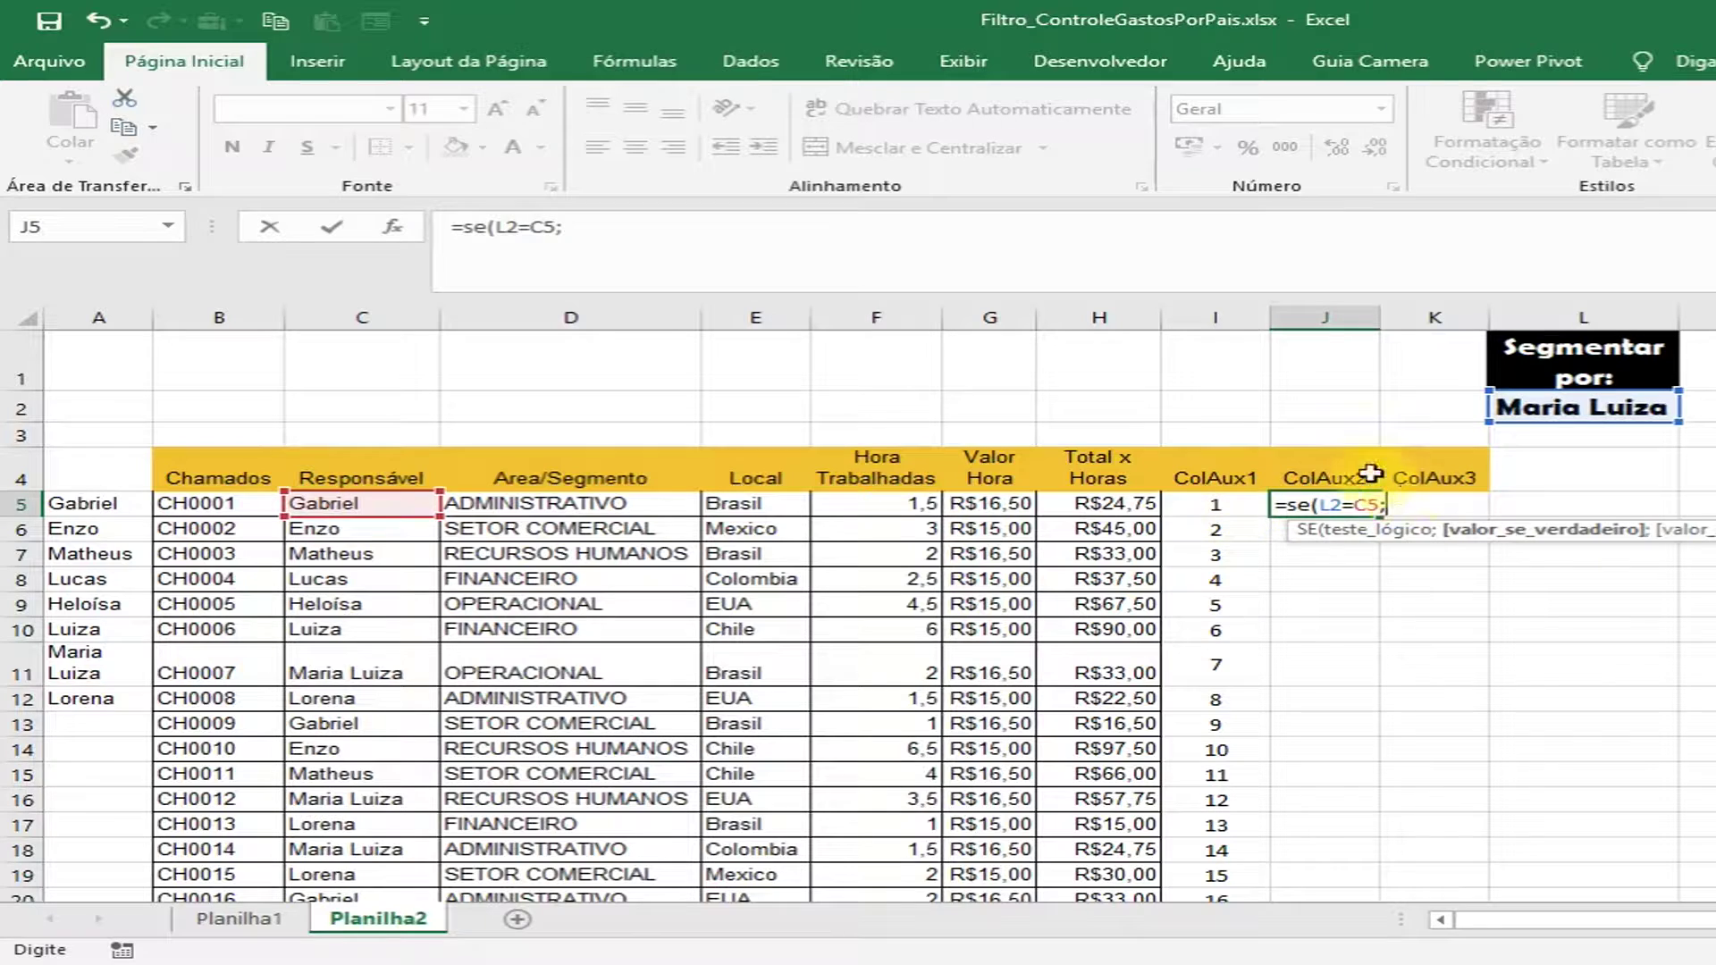
pyautogui.click(1226, 503)
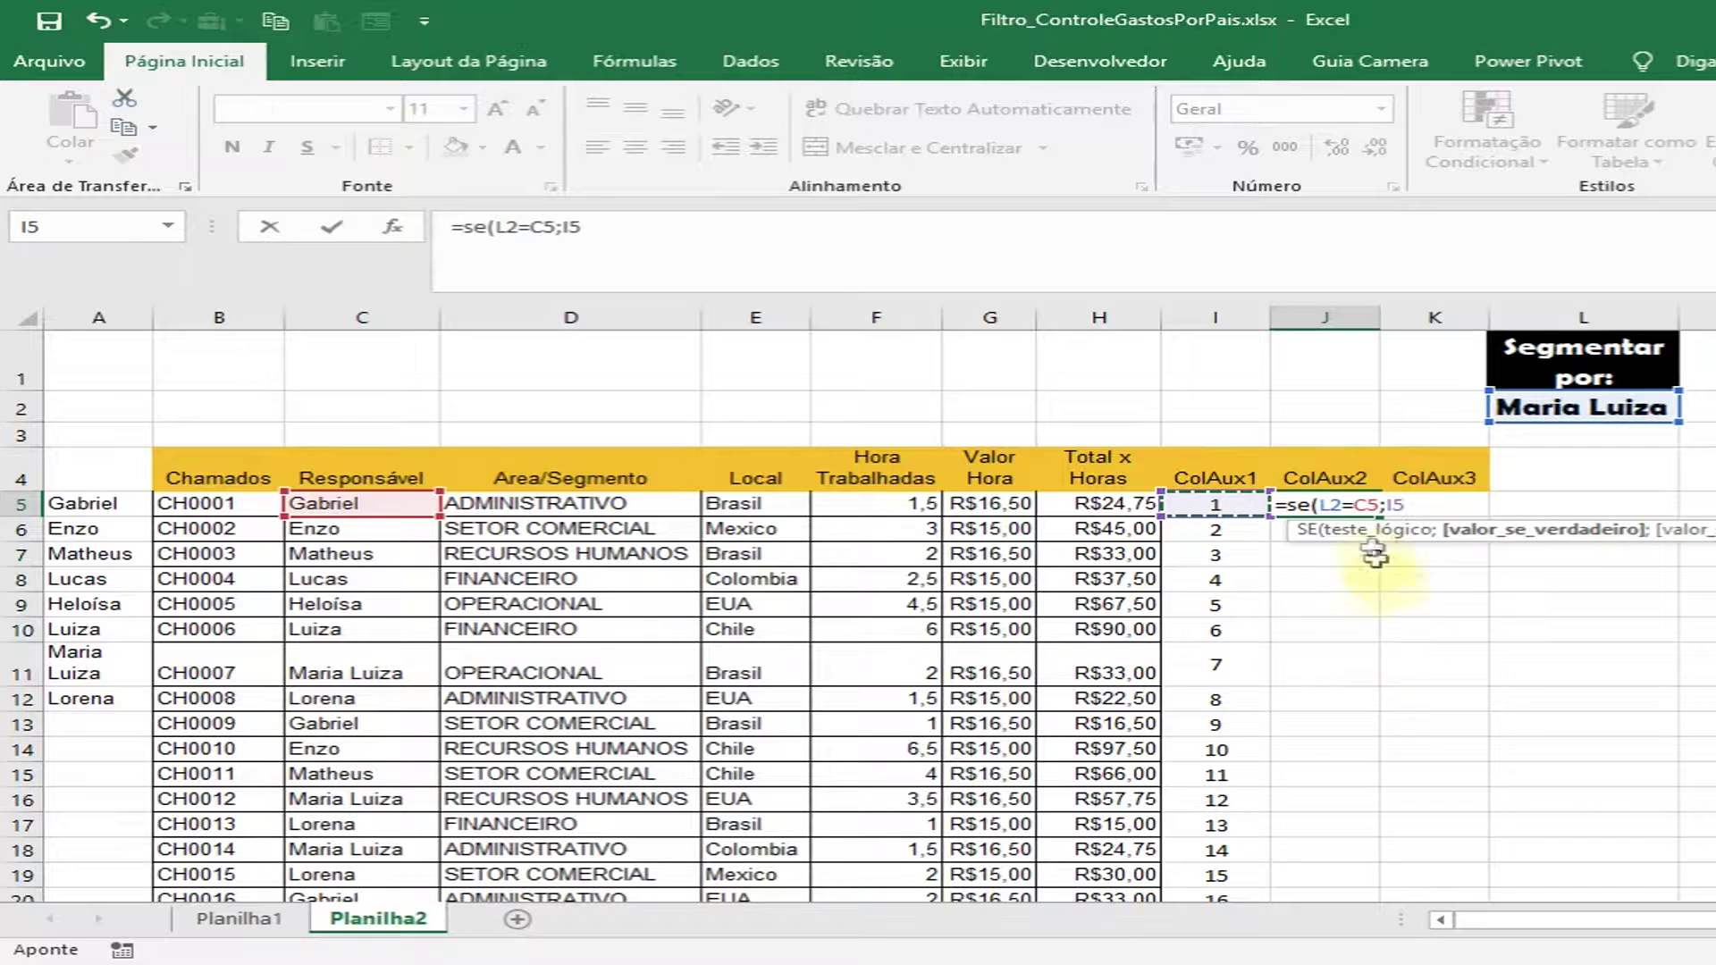
pyautogui.write(';')
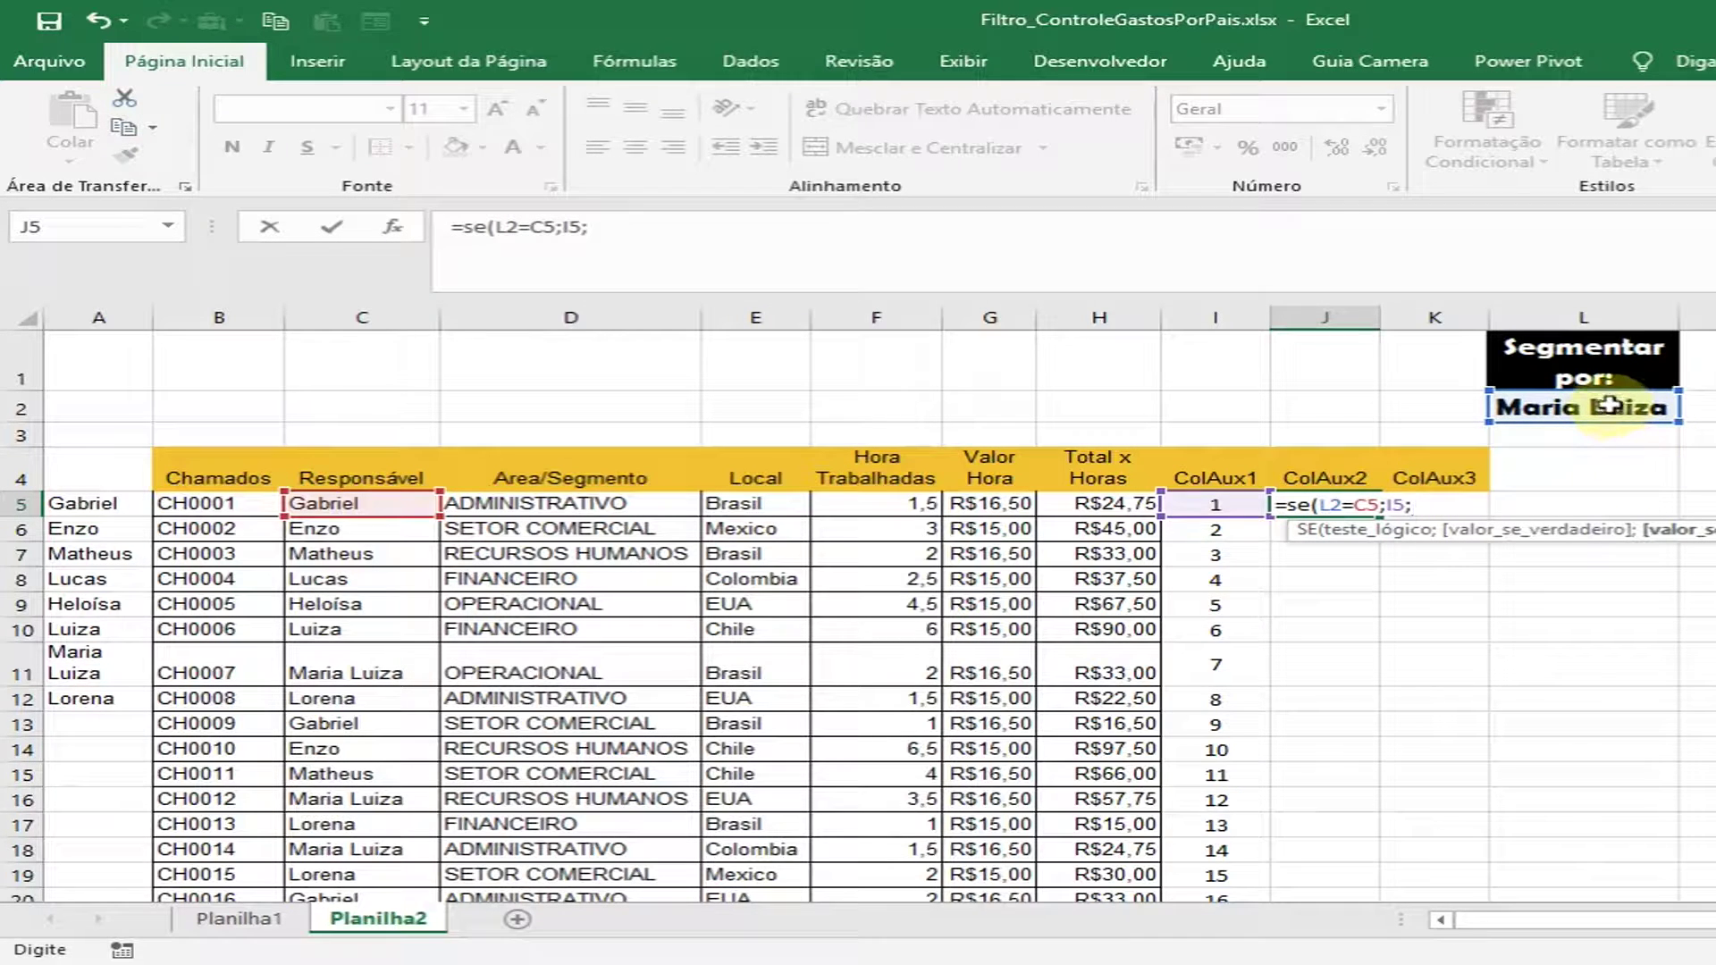
pyautogui.write('""')
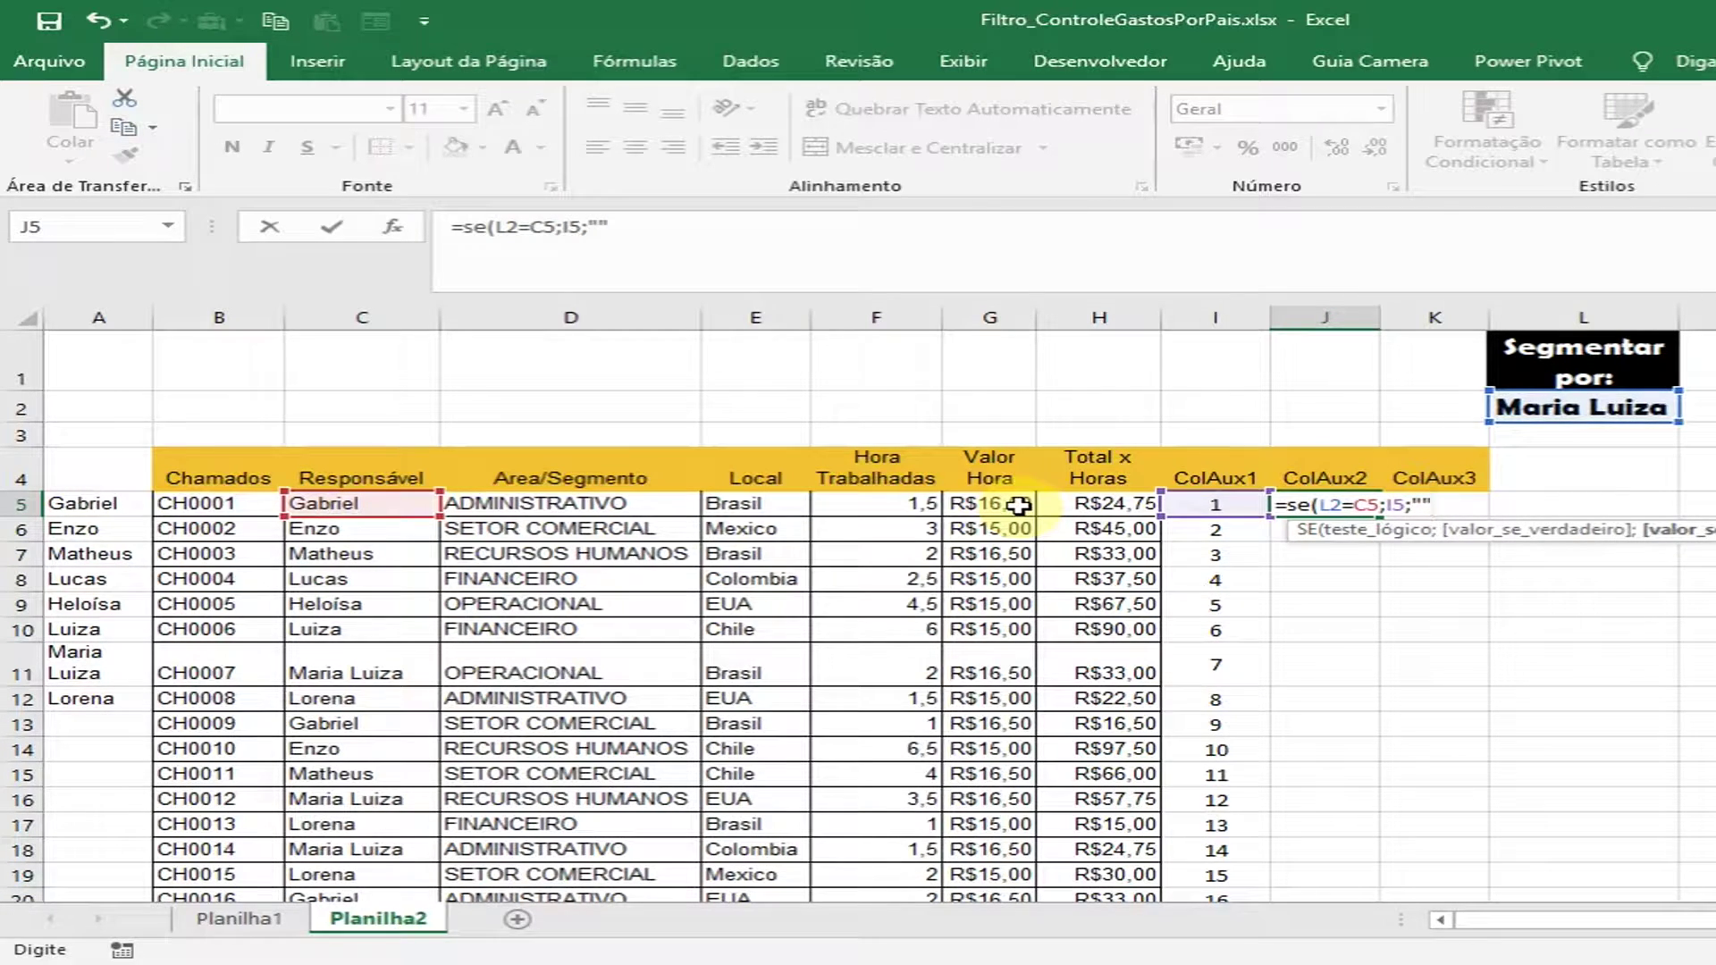
pyautogui.write(')')
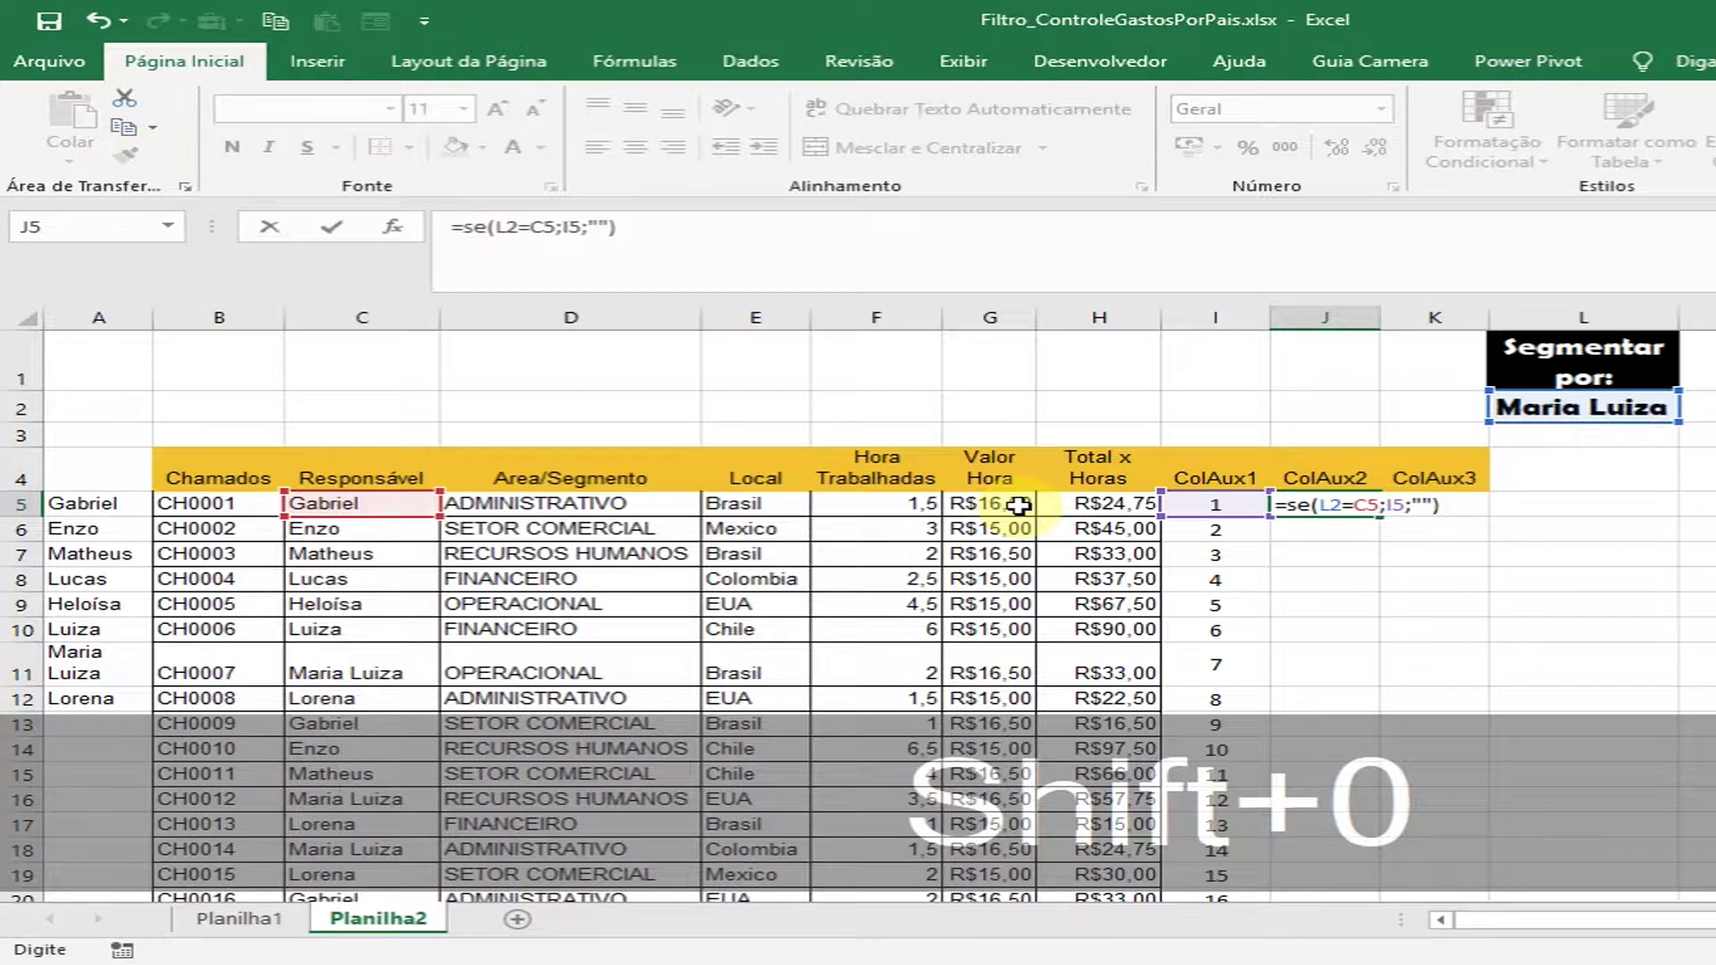
pyautogui.press('Return')
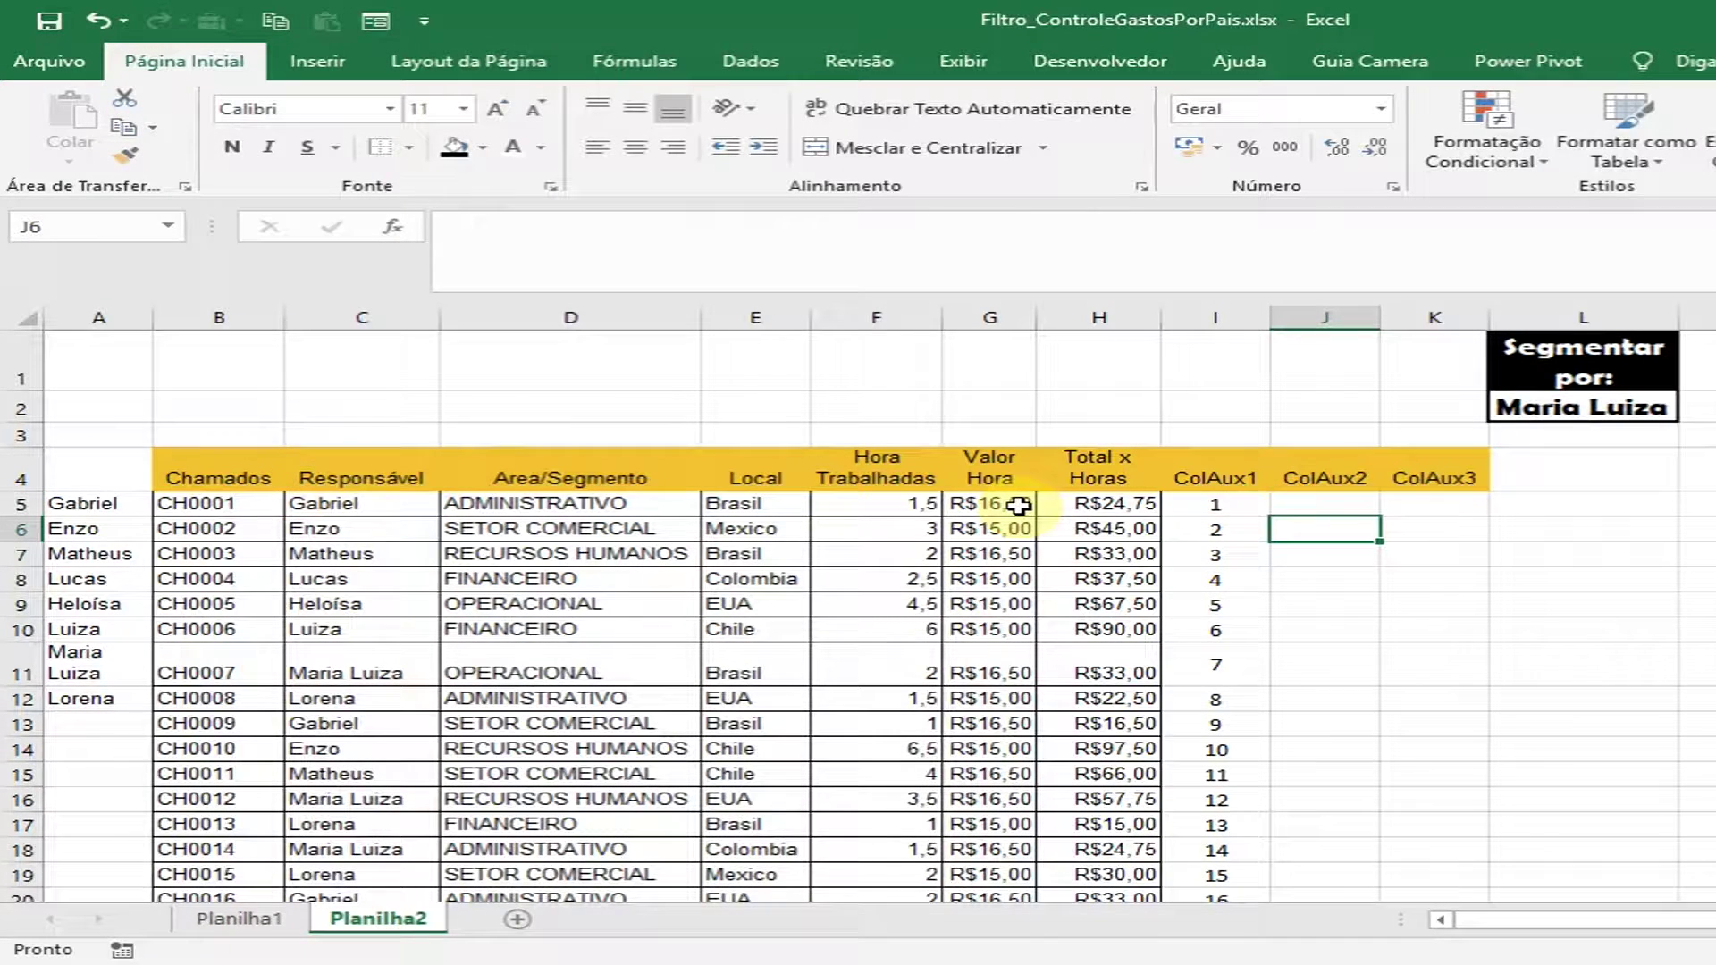
# - Set the selector in L2 to the first name in its list and check the formula result in J5
pyautogui.click(1349, 505)
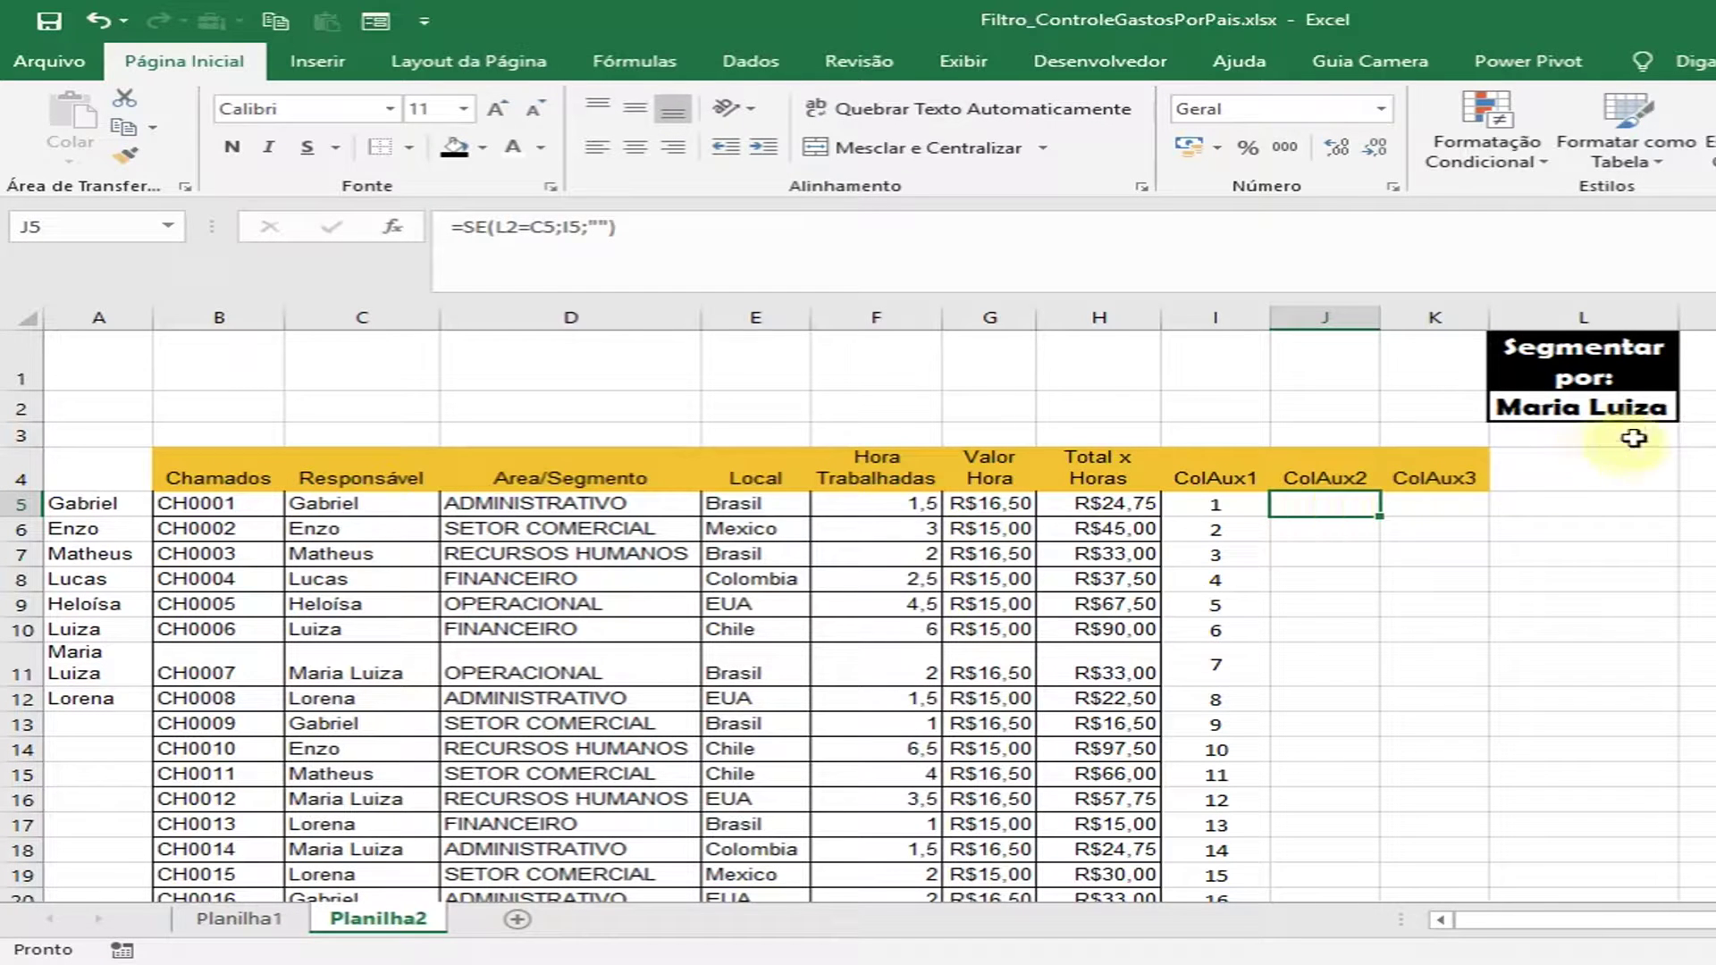
pyautogui.click(1637, 406)
pyautogui.click(1695, 411)
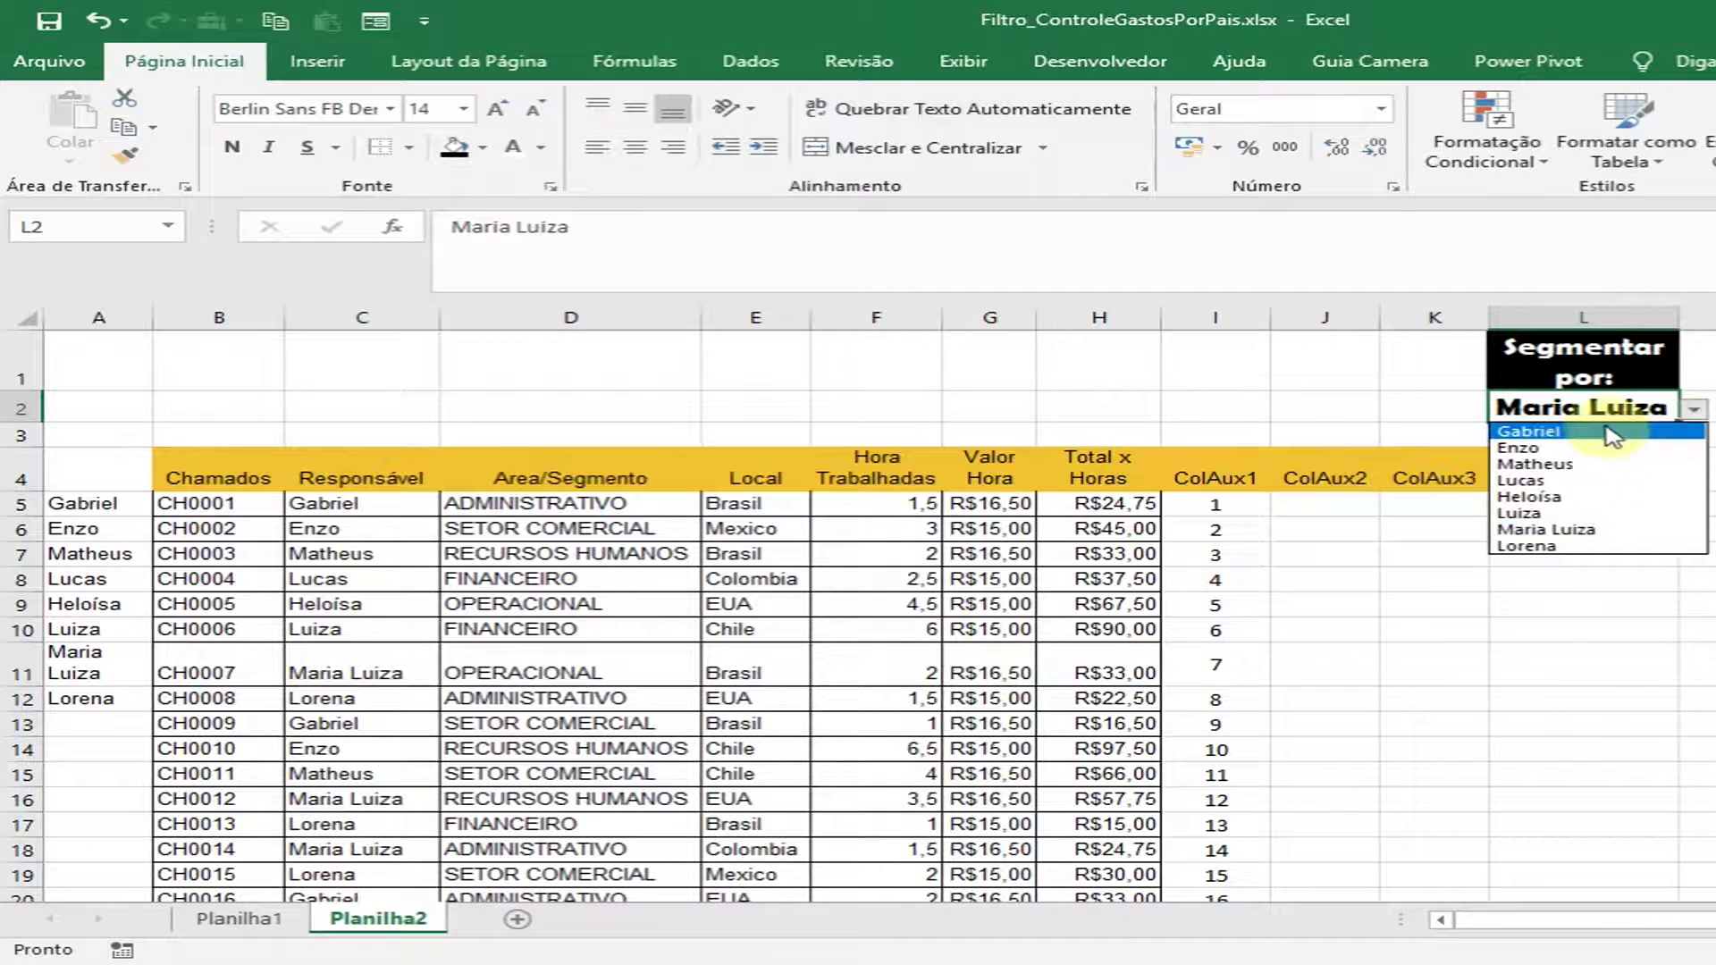
pyautogui.click(1523, 432)
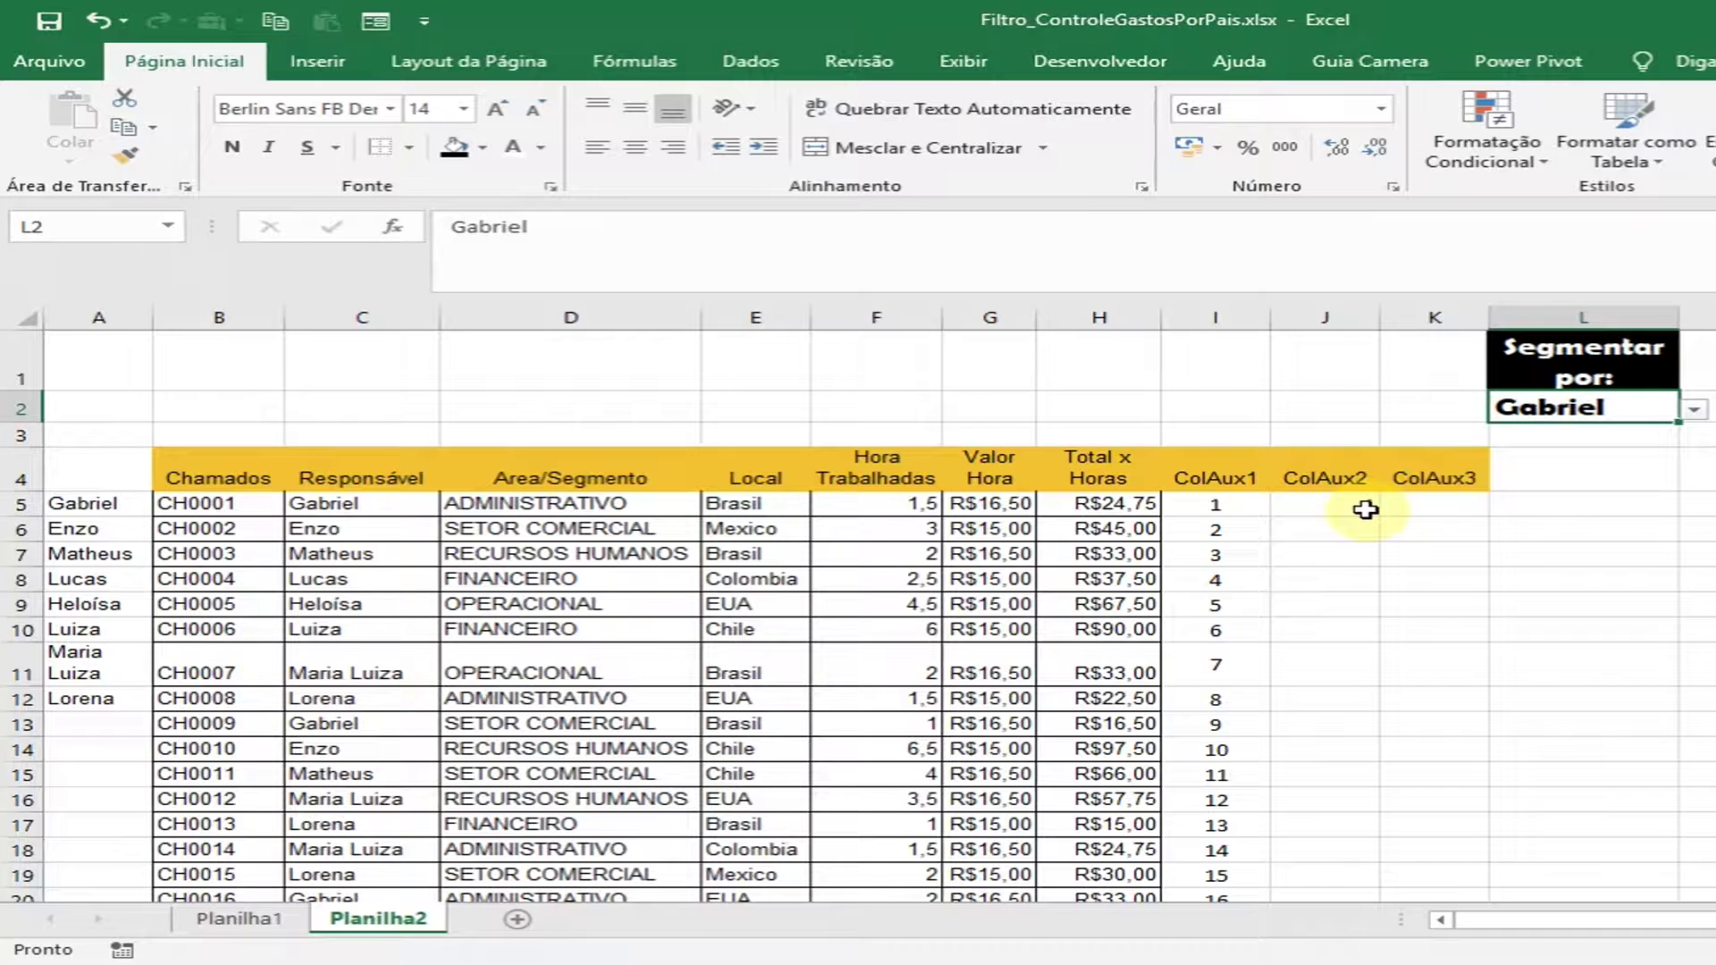
pyautogui.click(1199, 501)
pyautogui.click(1347, 518)
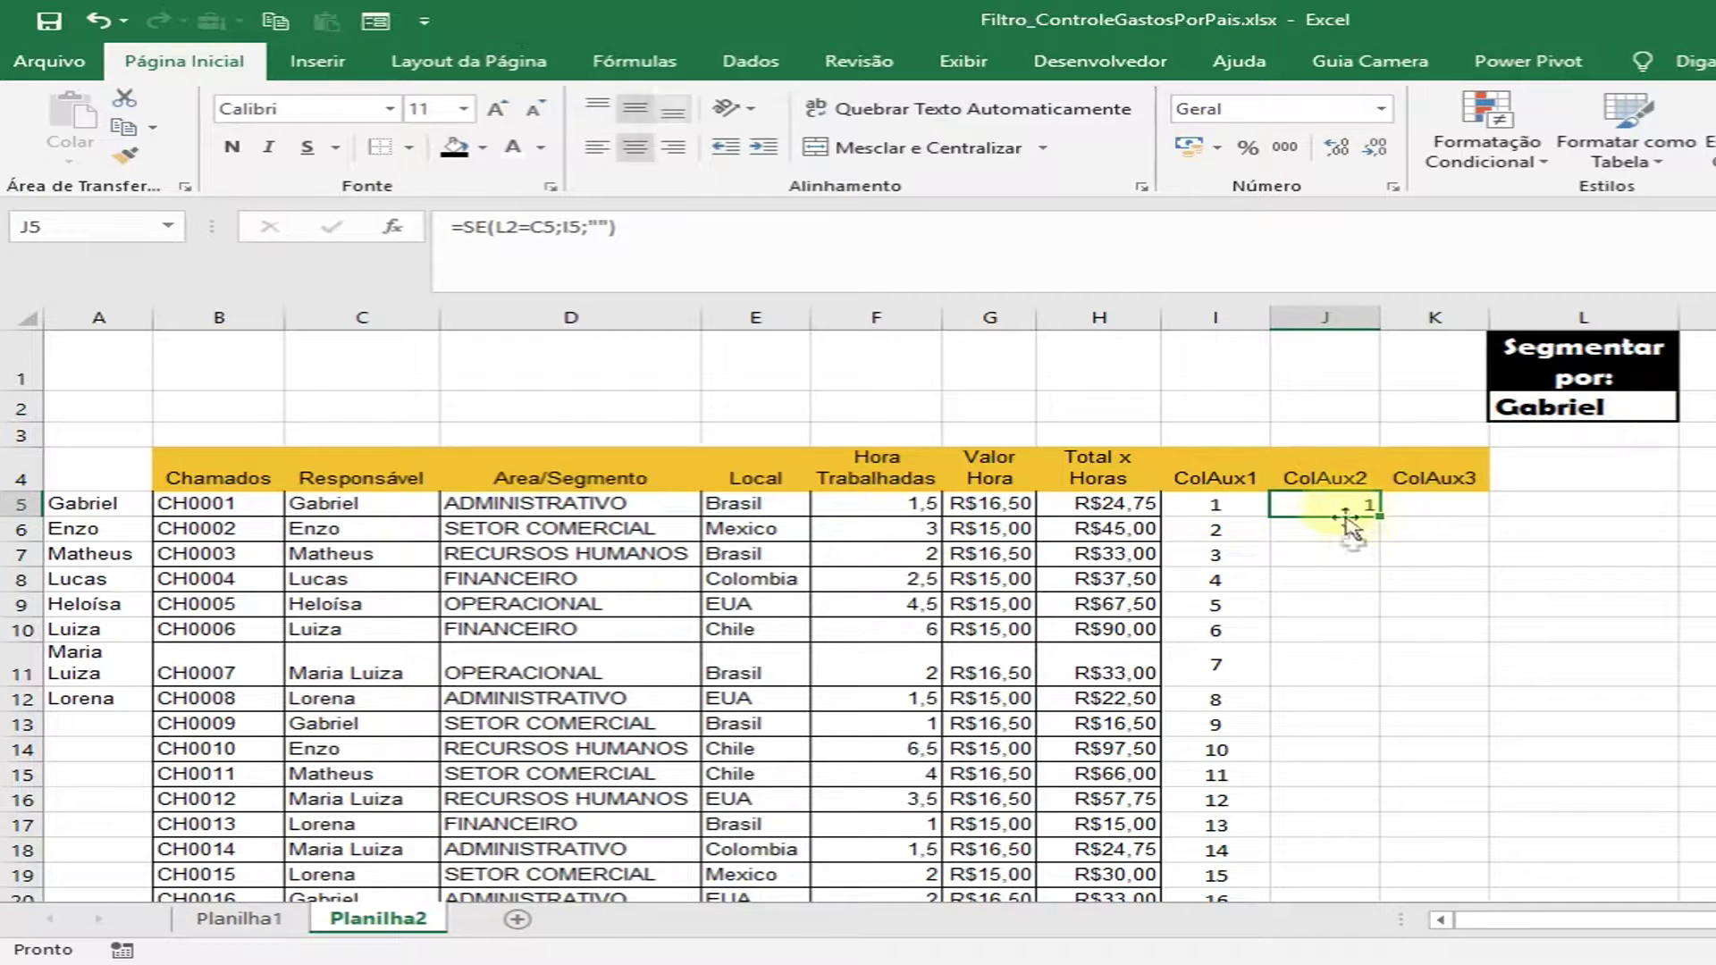
pyautogui.click(1663, 407)
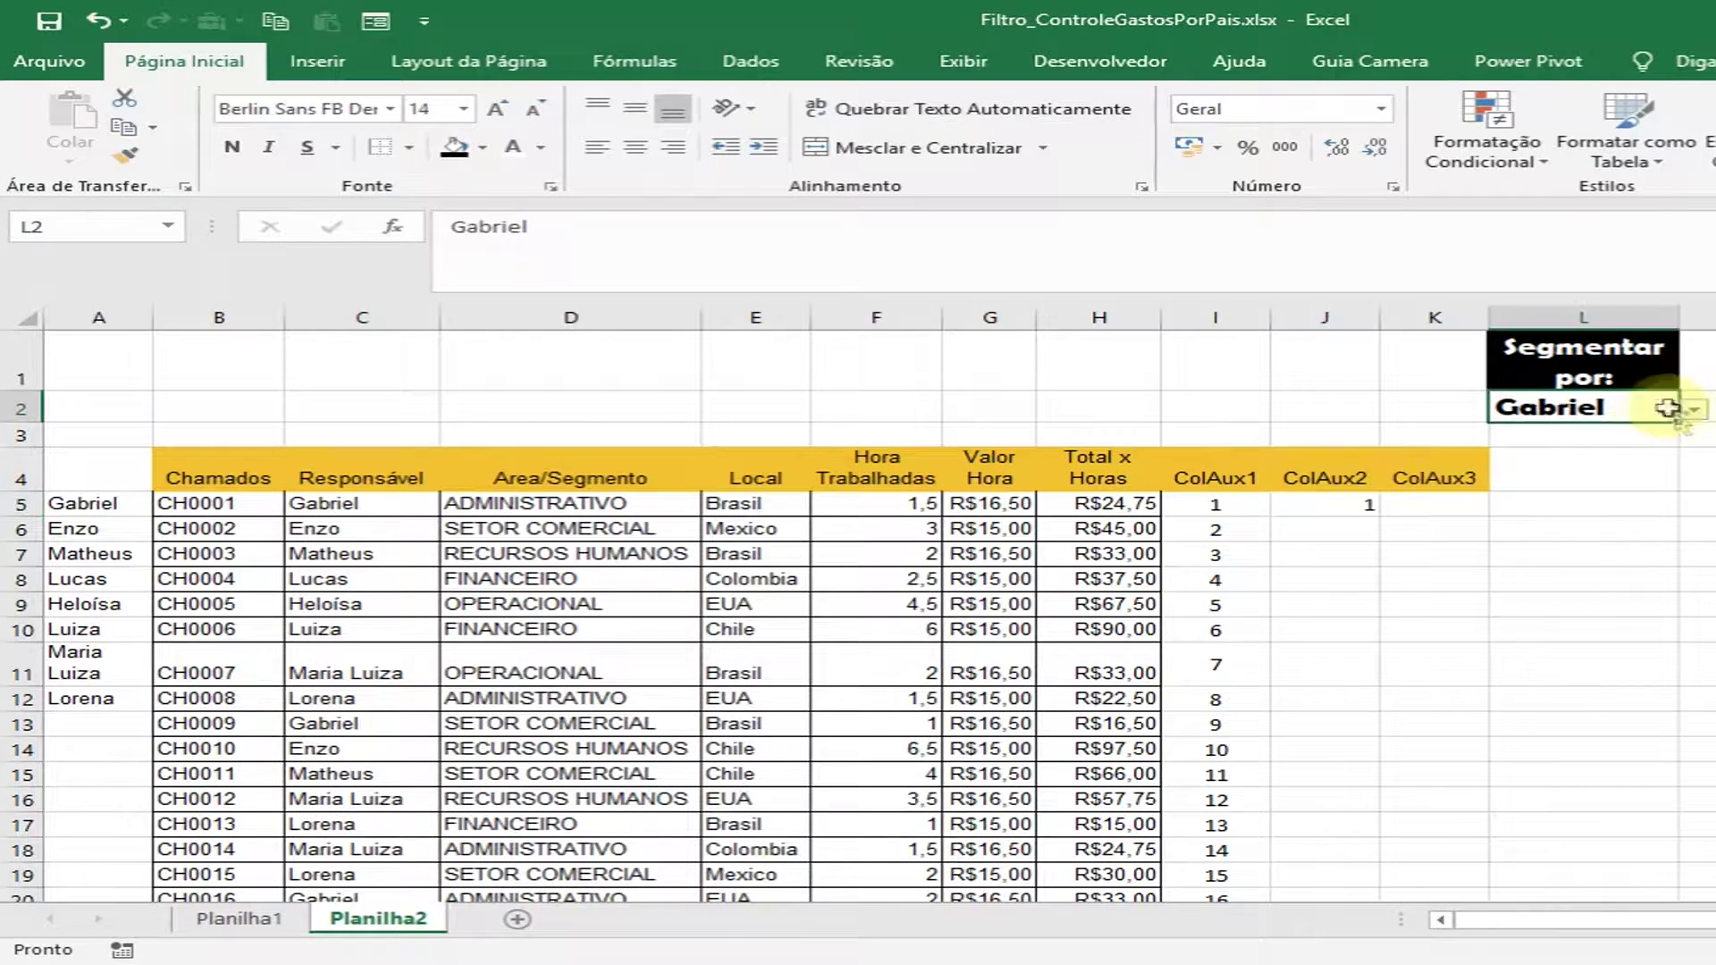
pyautogui.click(1347, 503)
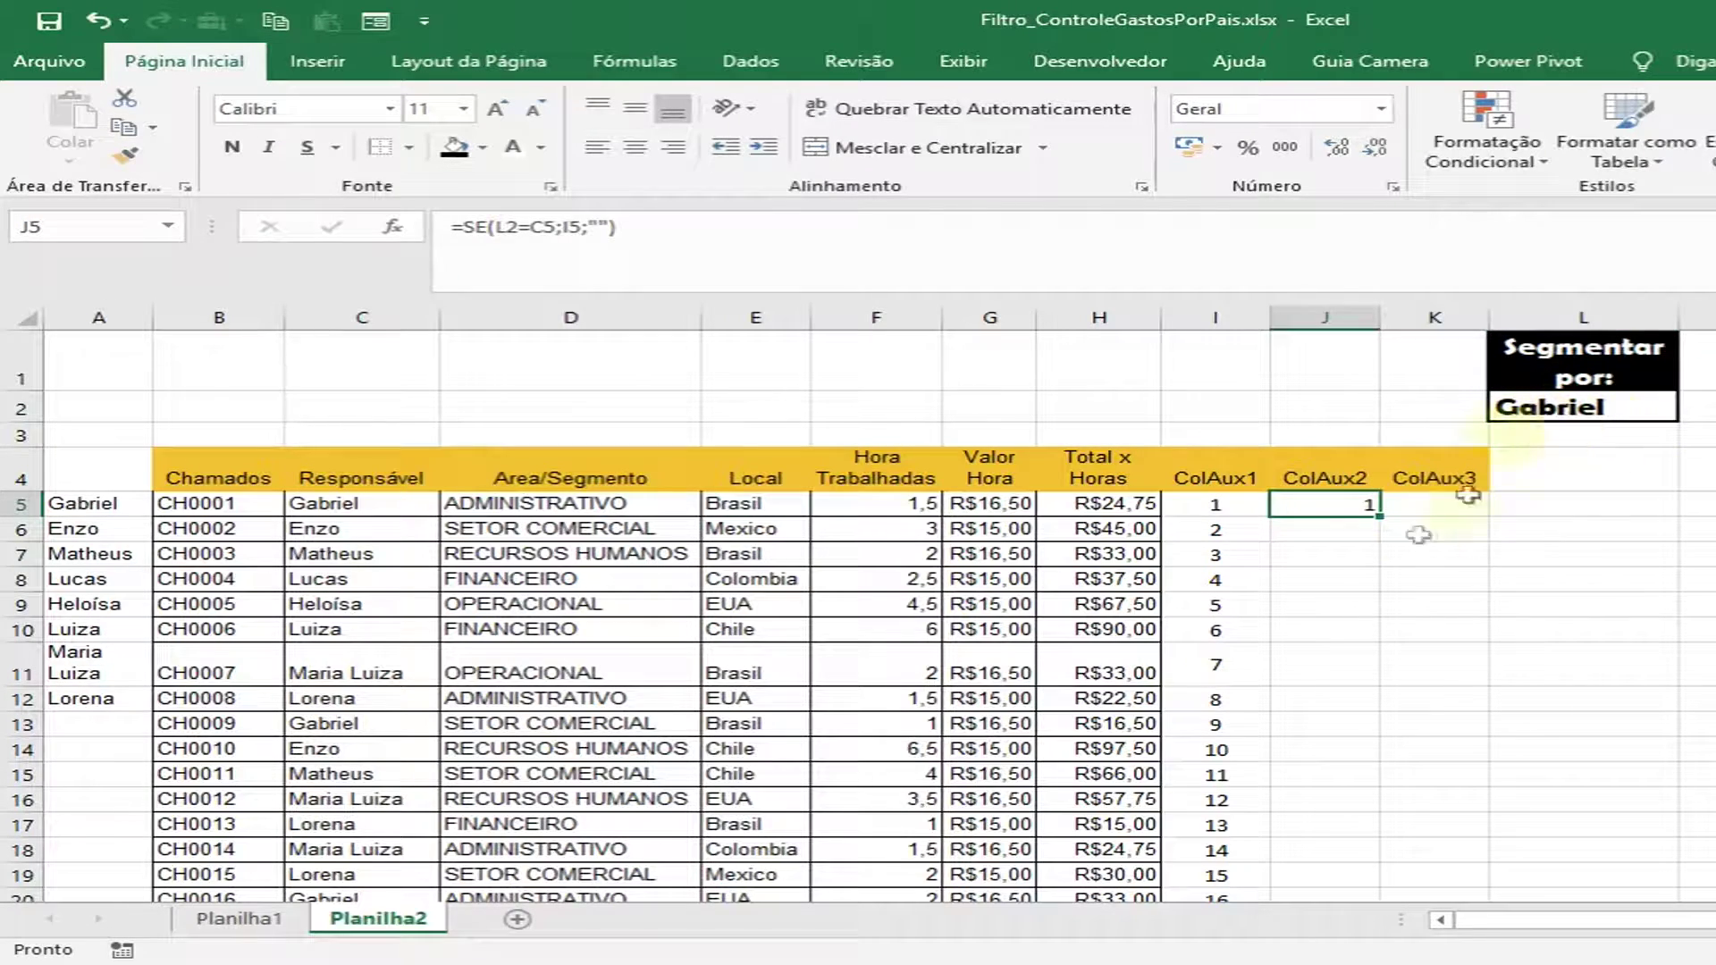
# - Fill the J5 formula down ColAux2 to the table's last row and inspect the copied formula in J11
pyautogui.moveTo(1381, 516)
pyautogui.mouseDown()
pyautogui.moveTo(1355, 900)
pyautogui.moveTo(1379, 951)
pyautogui.moveTo(1359, 850)
pyautogui.moveTo(1355, 876)
pyautogui.mouseUp()
pyautogui.scroll(3, 1319, 662)
pyautogui.click(1320, 662)
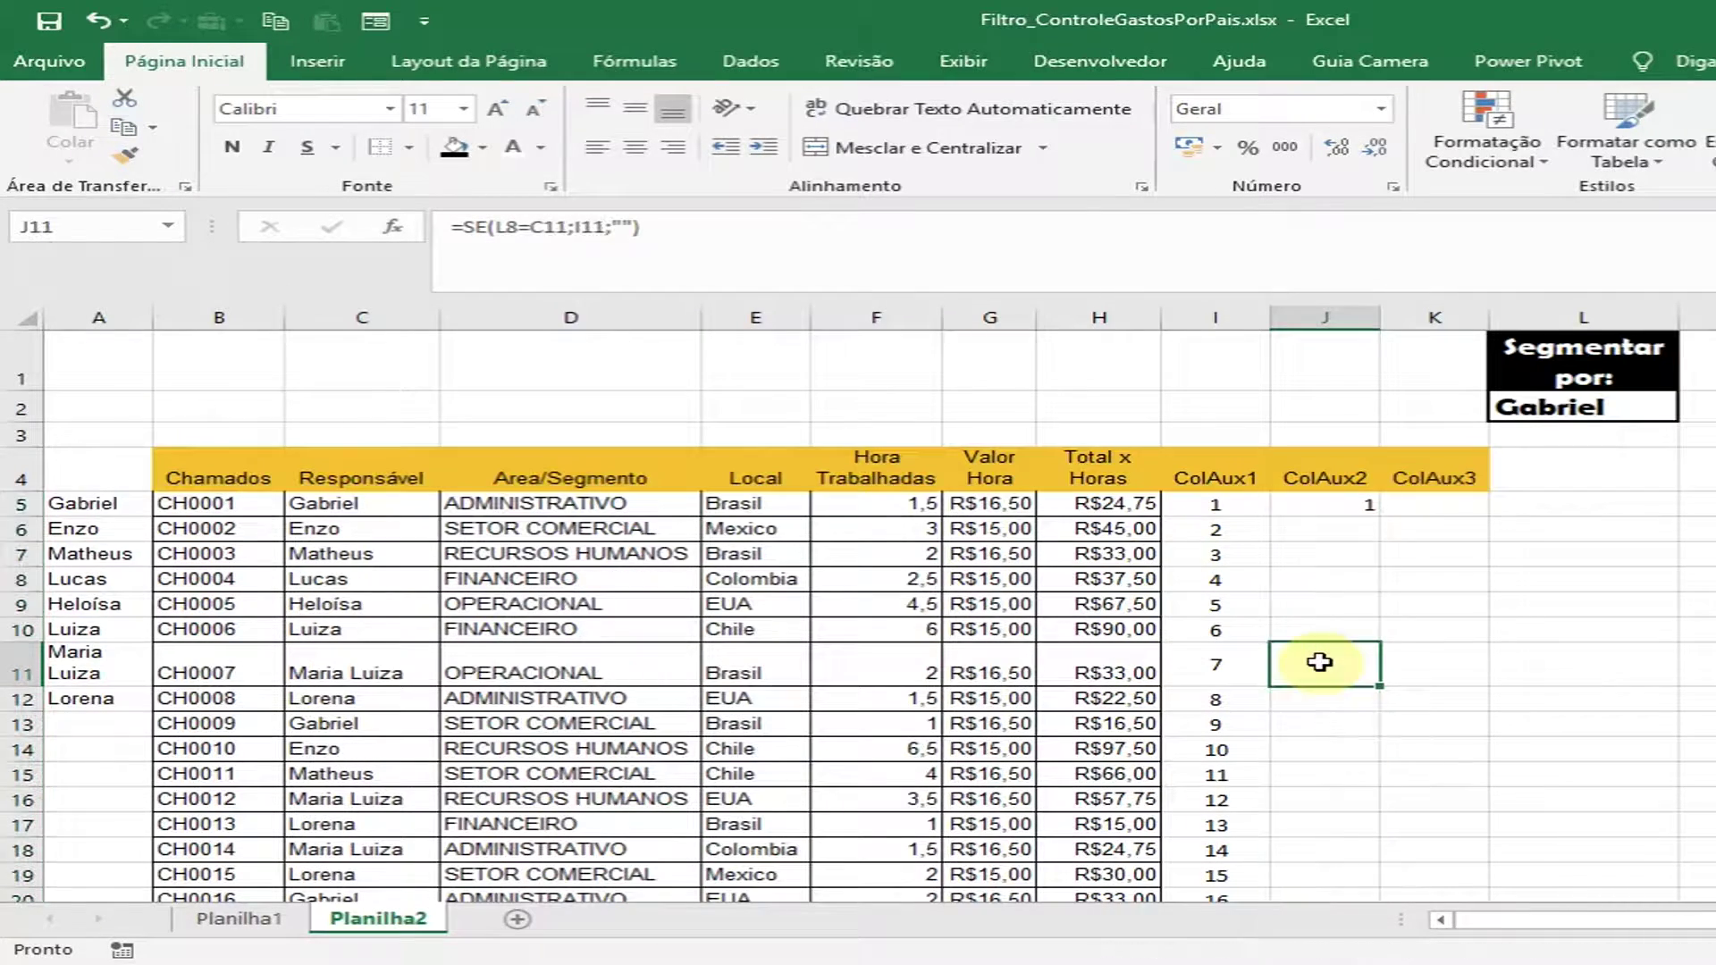
pyautogui.scroll(-2, 1319, 662)
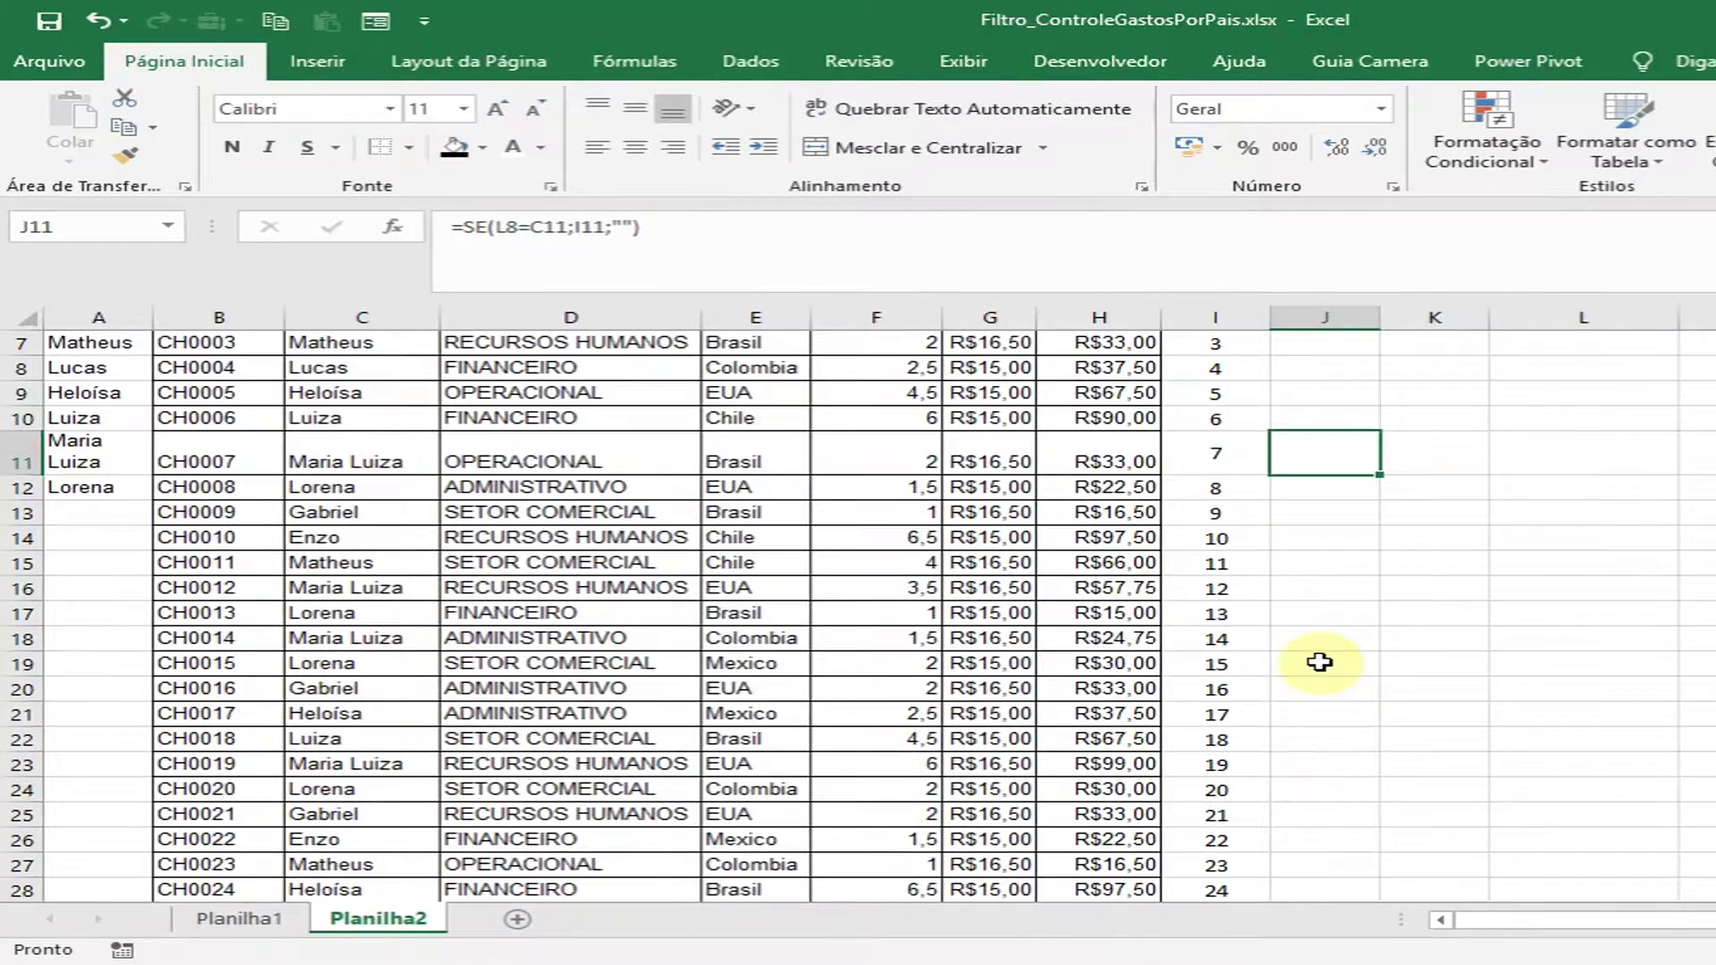
pyautogui.scroll(2, 1320, 662)
# - Examine the J5 formula against the selector in L2 and the second Responsável entry in C6
pyautogui.click(1331, 507)
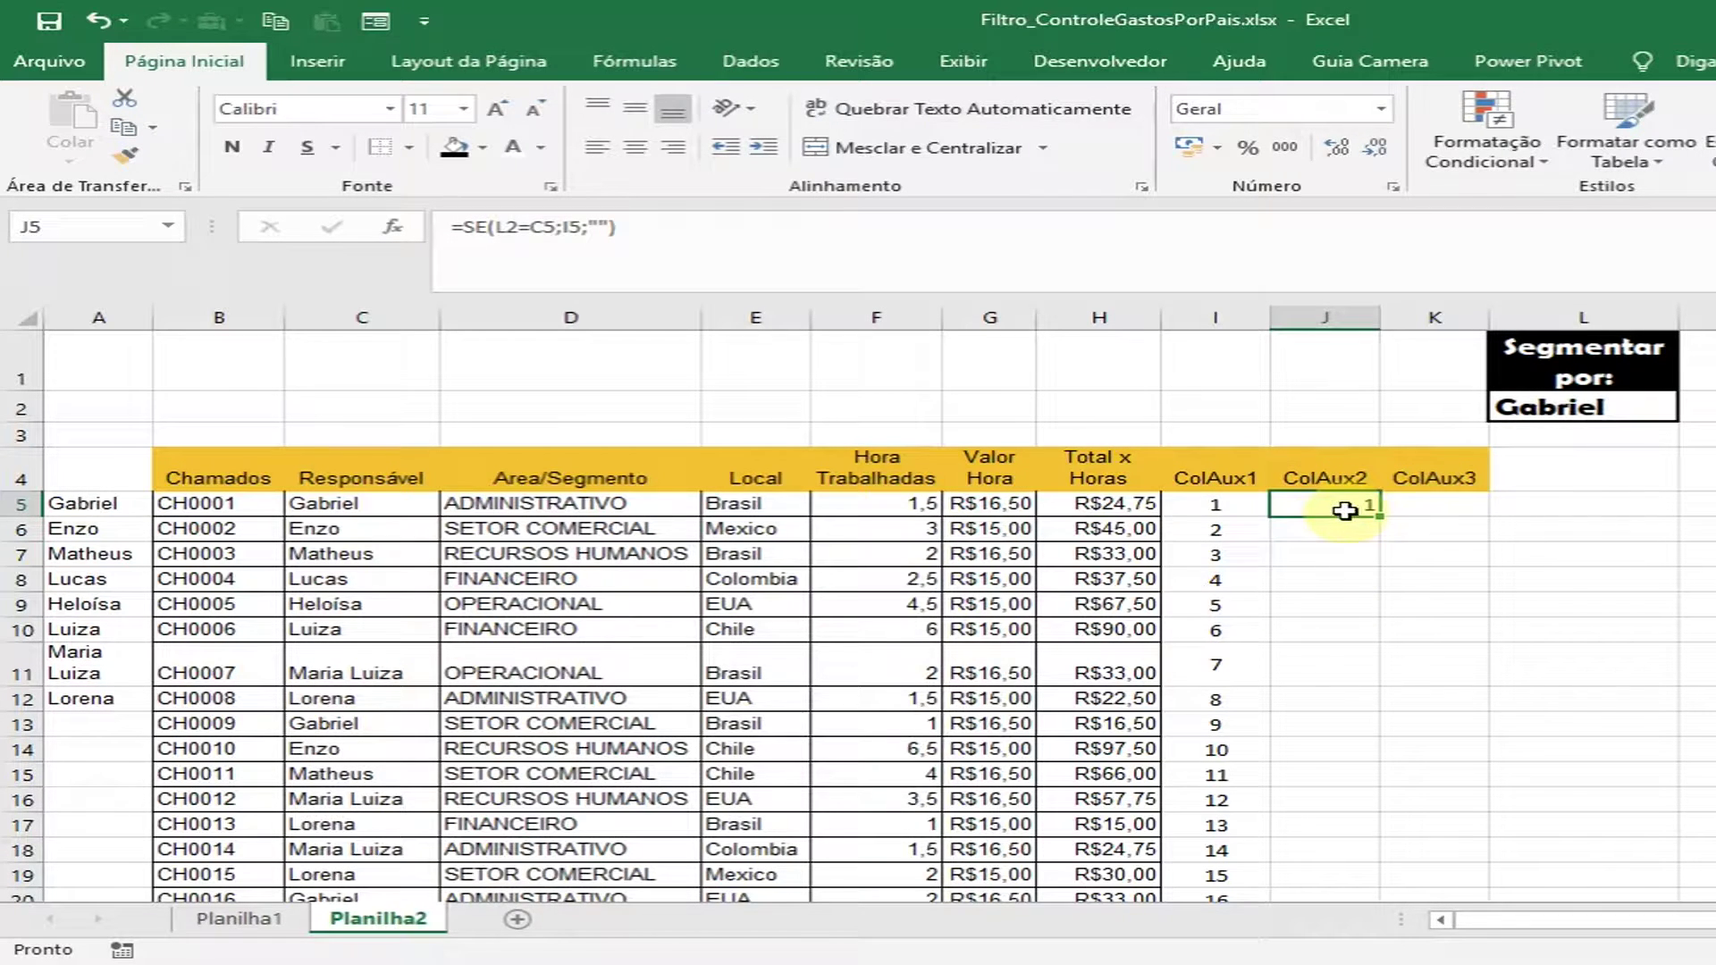
pyautogui.click(1608, 406)
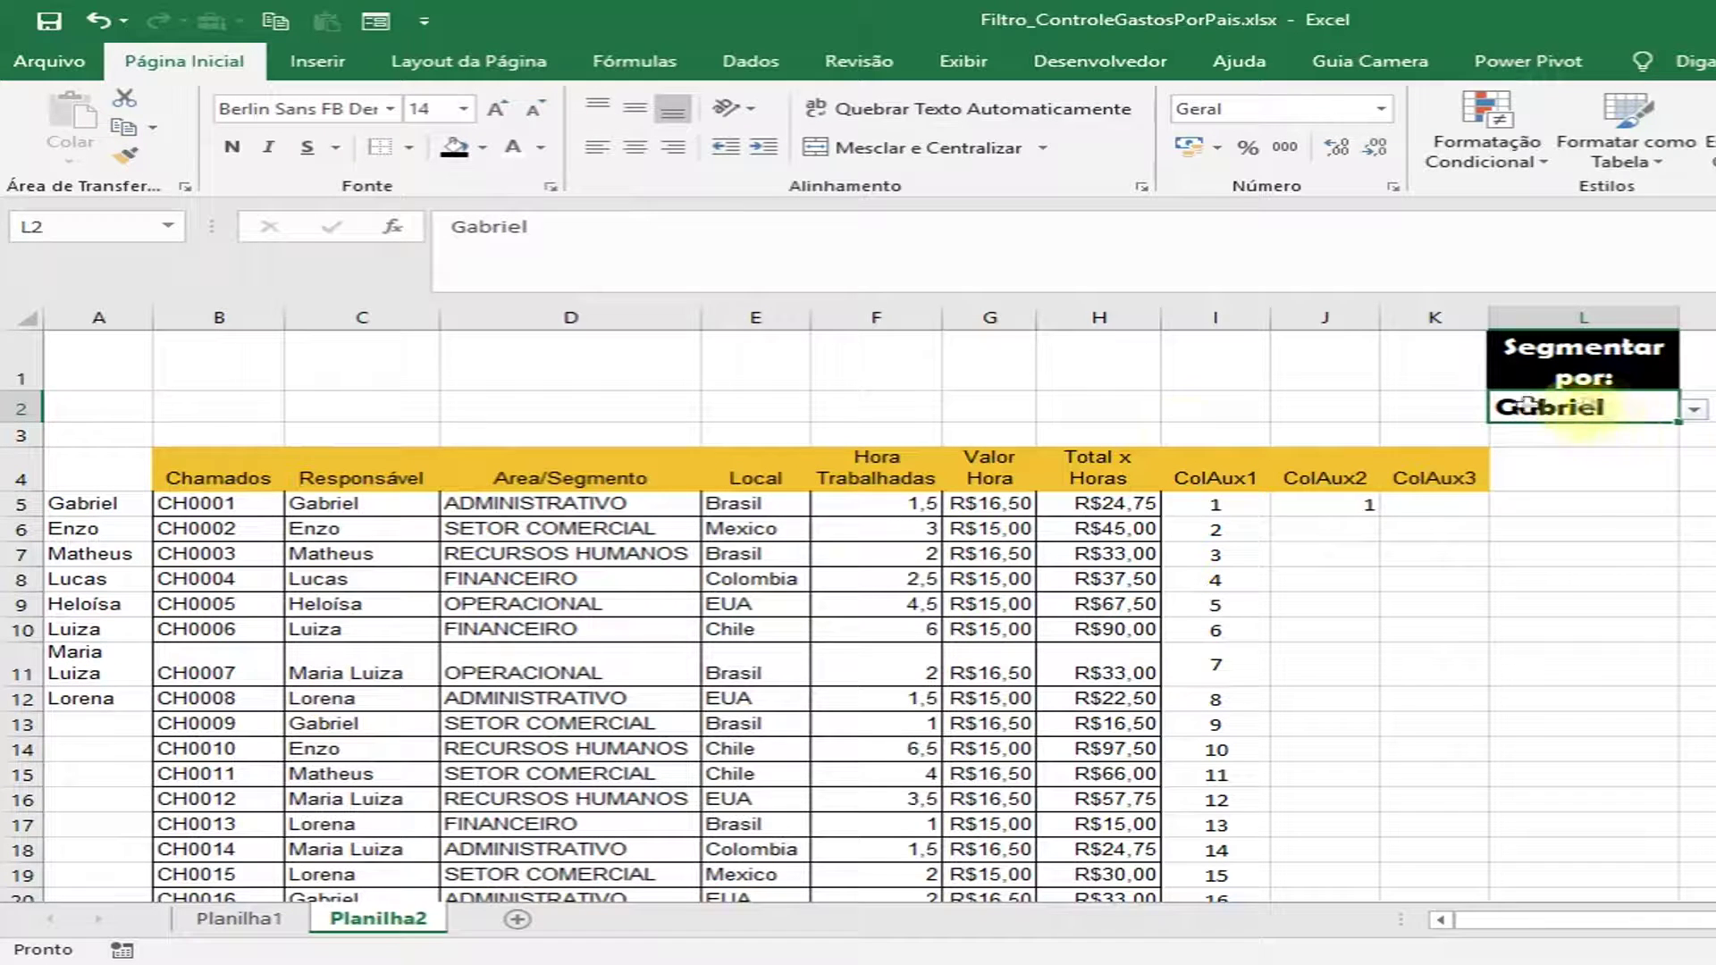
pyautogui.click(429, 536)
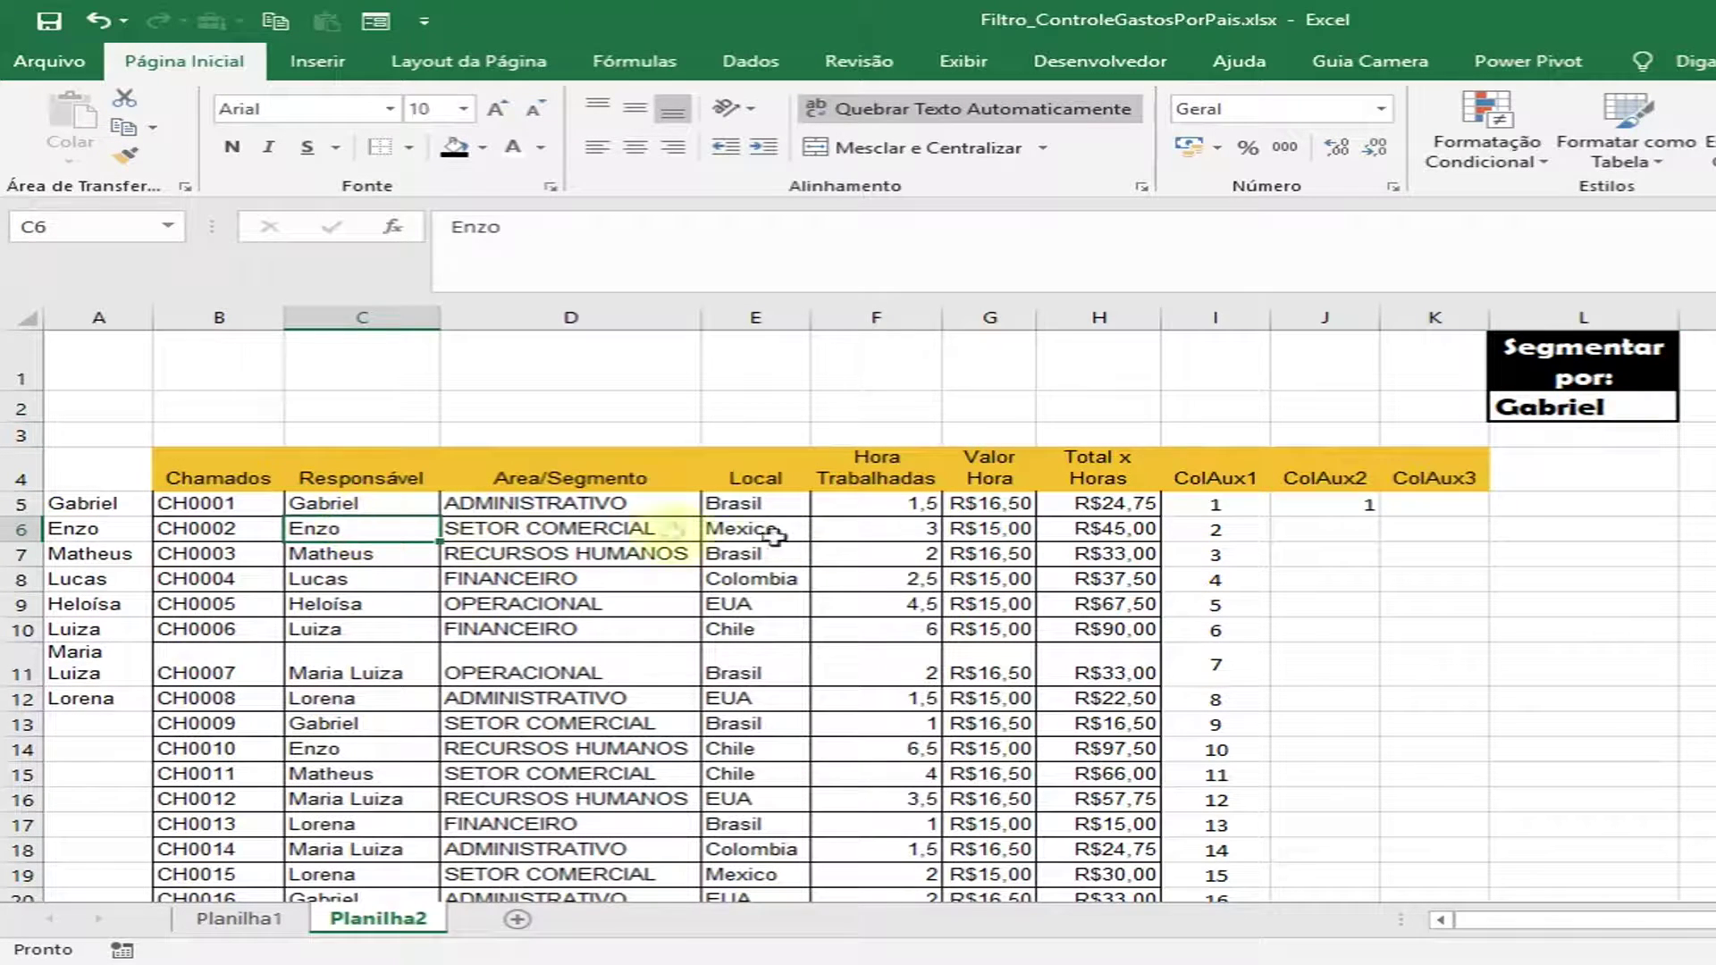
pyautogui.click(1568, 408)
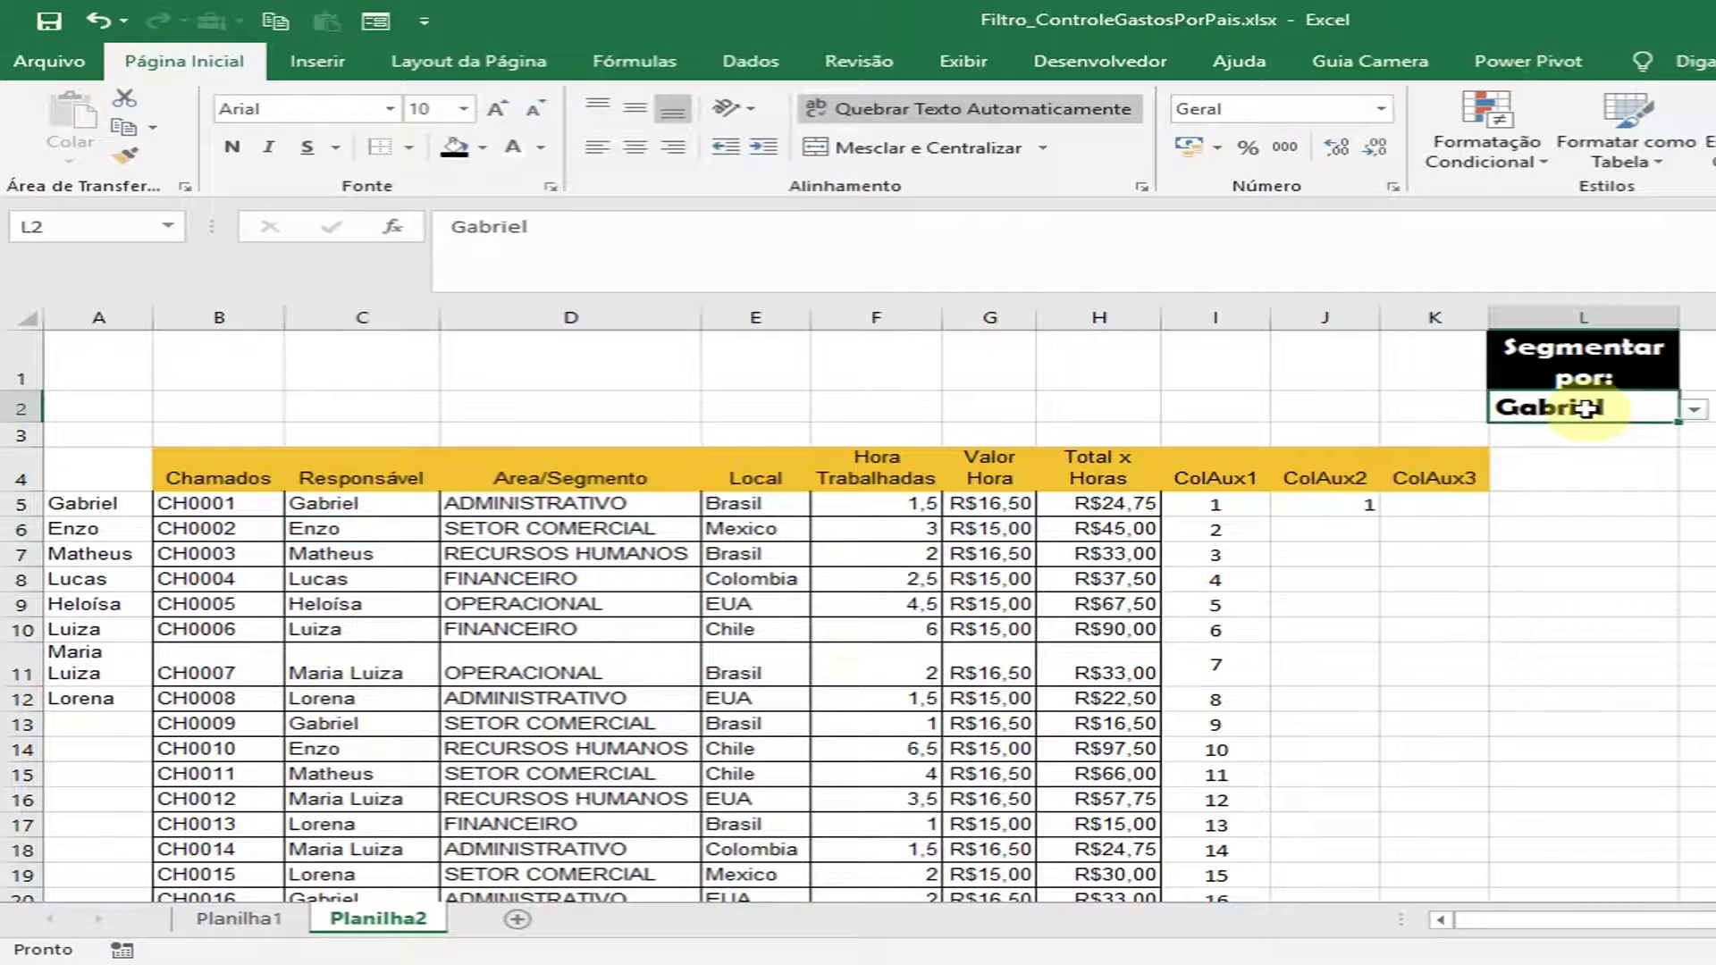
# - Compare the selector value in L2 with the entries down the Responsável column, starting from C5
pyautogui.click(313, 562)
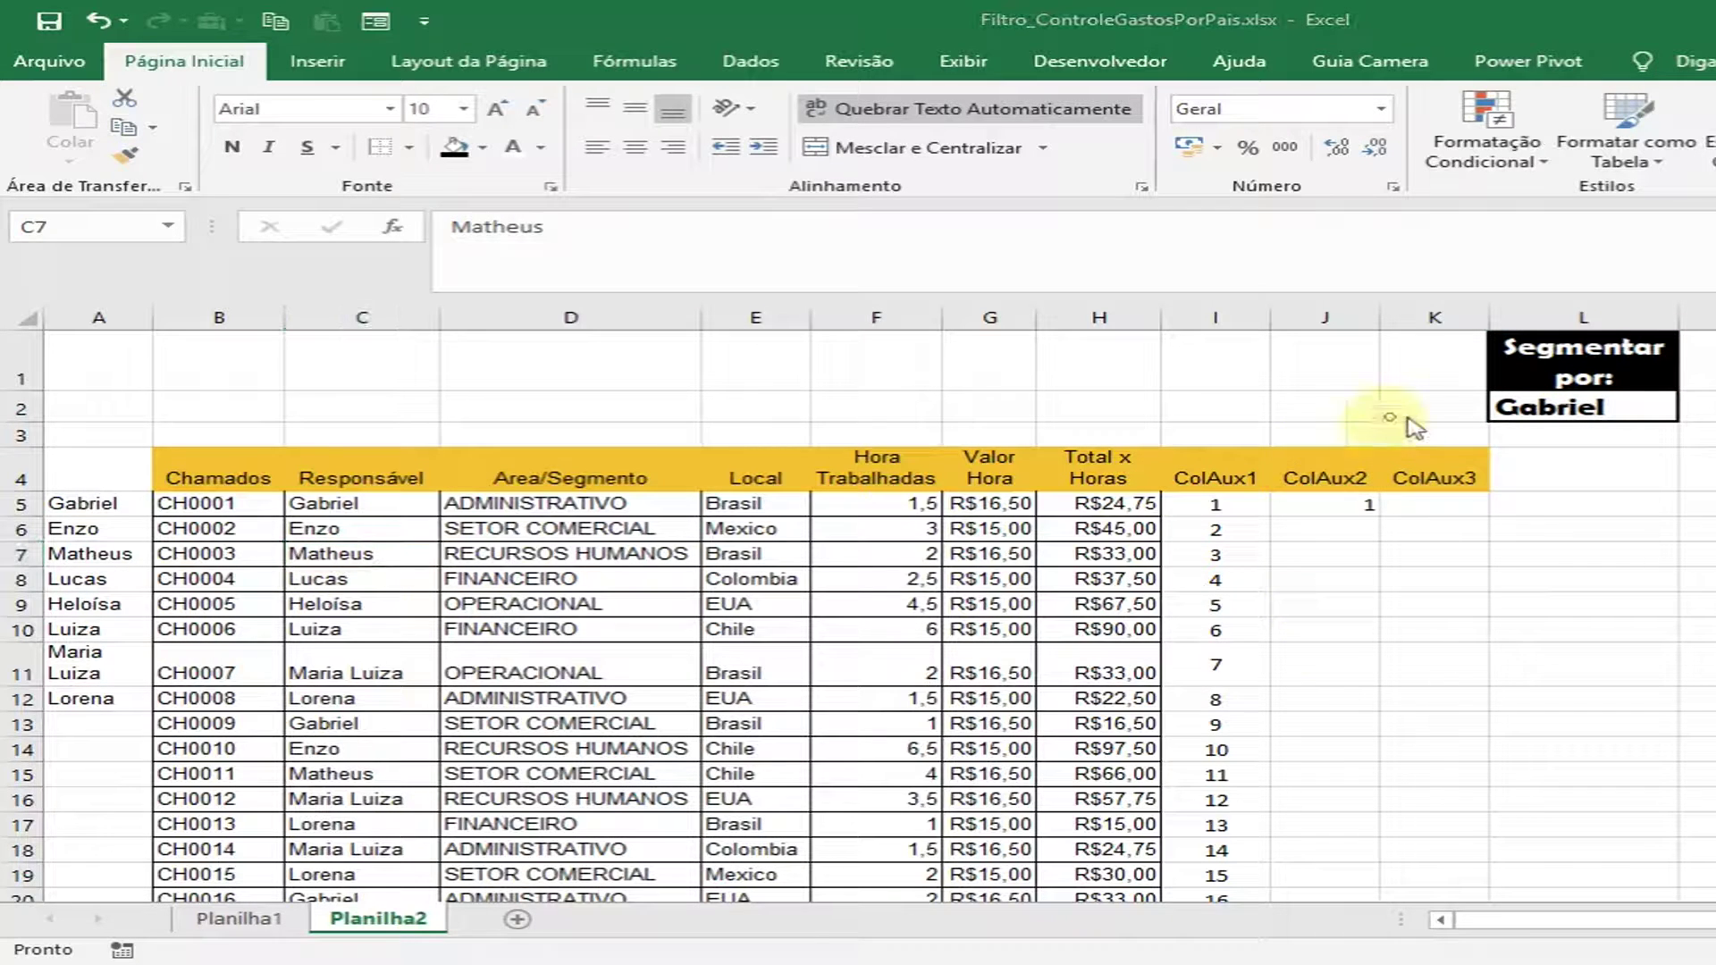
pyautogui.moveTo(1453, 374)
pyautogui.mouseDown()
pyautogui.moveTo(1708, 469)
pyautogui.moveTo(1707, 438)
pyautogui.mouseUp()
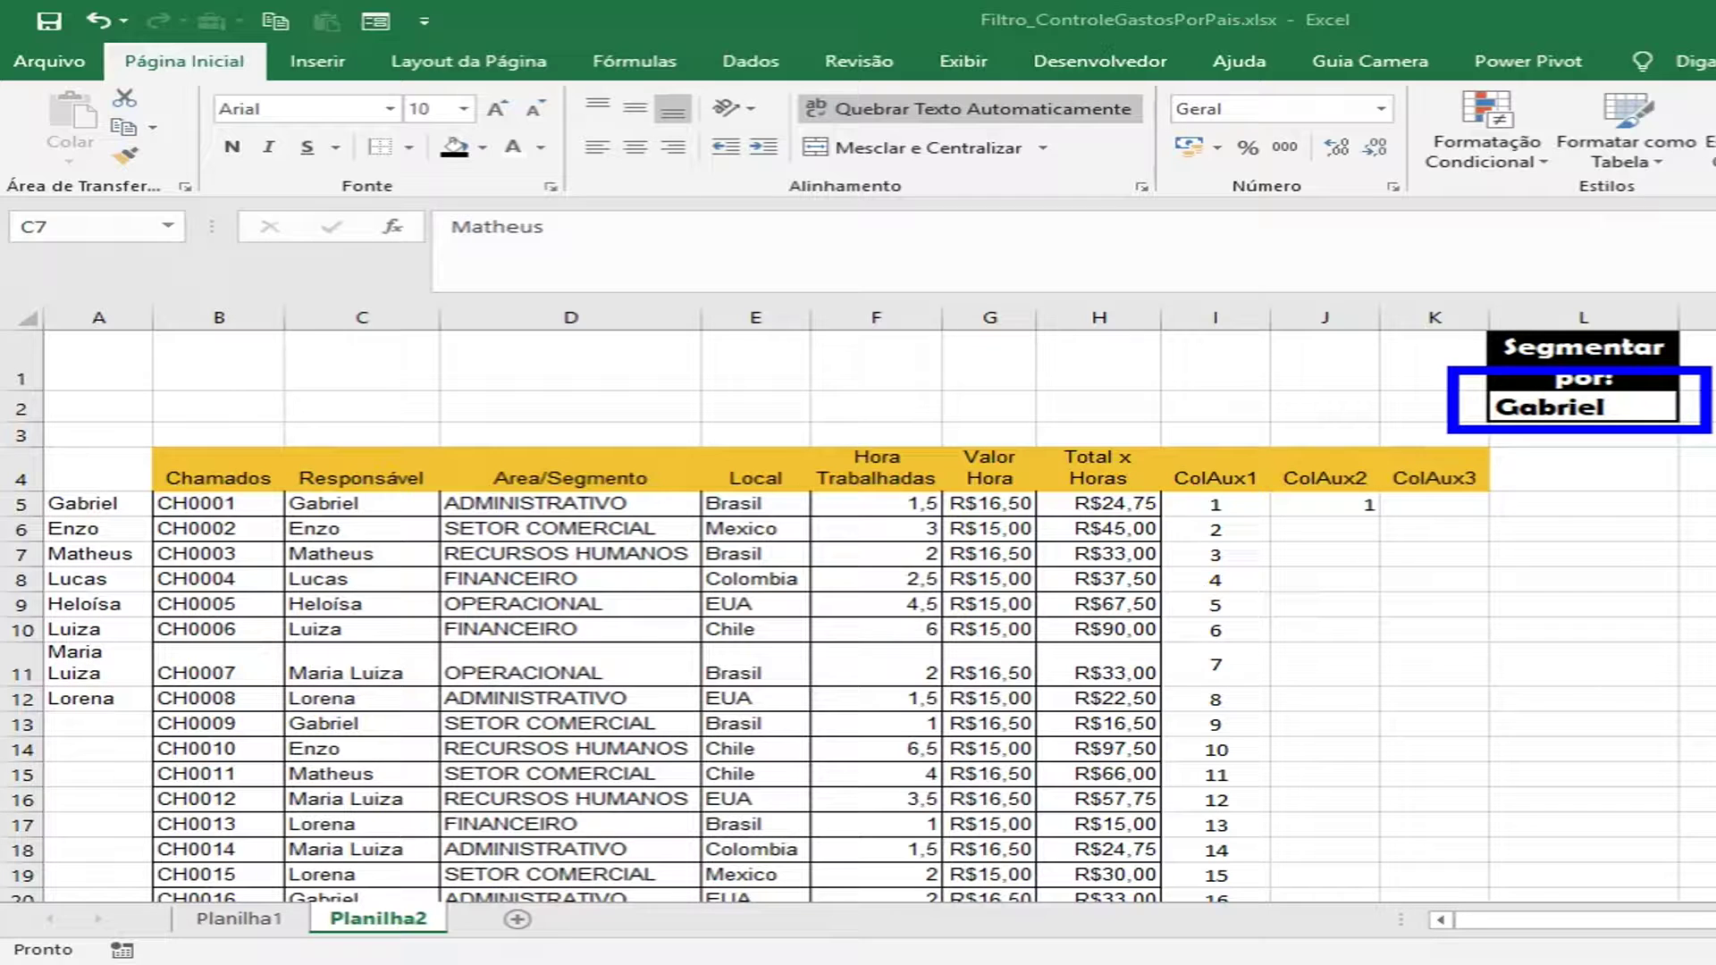
pyautogui.moveTo(1447, 427); pyautogui.dragTo(388, 504)
pyautogui.moveTo(1456, 427)
pyautogui.mouseDown()
pyautogui.moveTo(469, 545)
pyautogui.moveTo(393, 528)
pyautogui.mouseUp()
pyautogui.moveTo(1456, 427); pyautogui.dragTo(406, 554)
pyautogui.moveTo(1456, 427)
pyautogui.mouseDown()
pyautogui.moveTo(781, 657)
pyautogui.moveTo(460, 728)
pyautogui.mouseUp()
pyautogui.moveTo(1537, 492); pyautogui.dragTo(786, 840)
pyautogui.moveTo(1447, 648); pyautogui.dragTo(1108, 960)
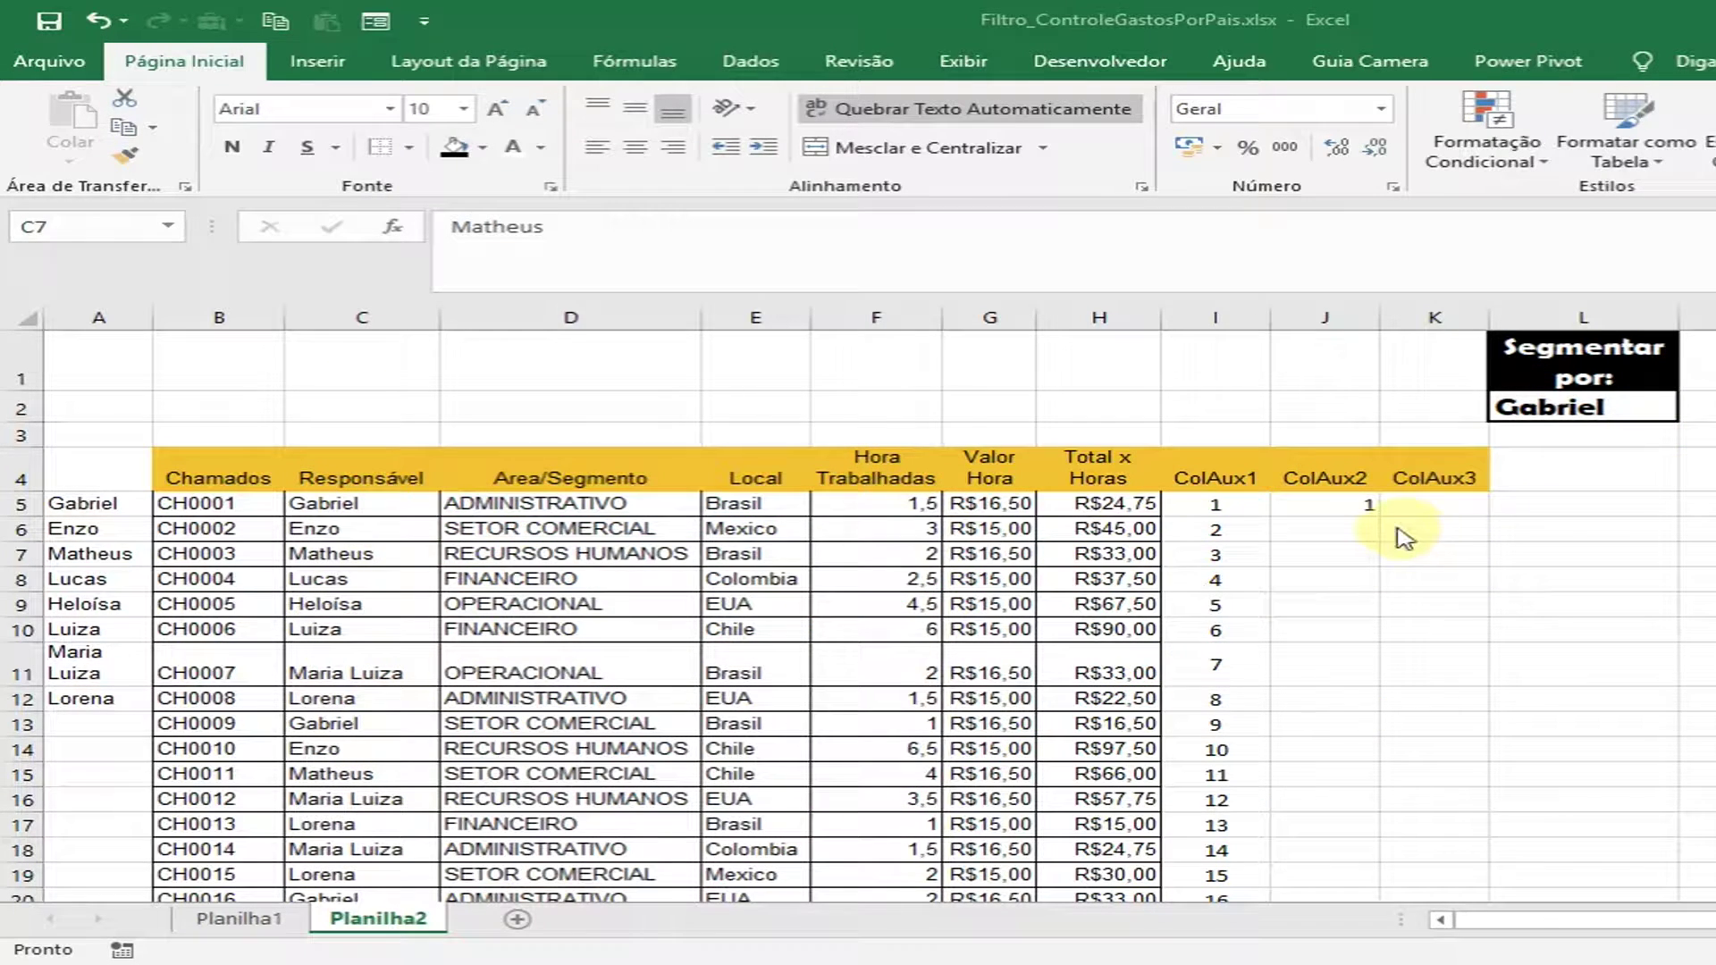
# - Inspect the copied ColAux2 formulas in J6 and J10, checking which cell each one uses as the selector reference
pyautogui.click(1332, 533)
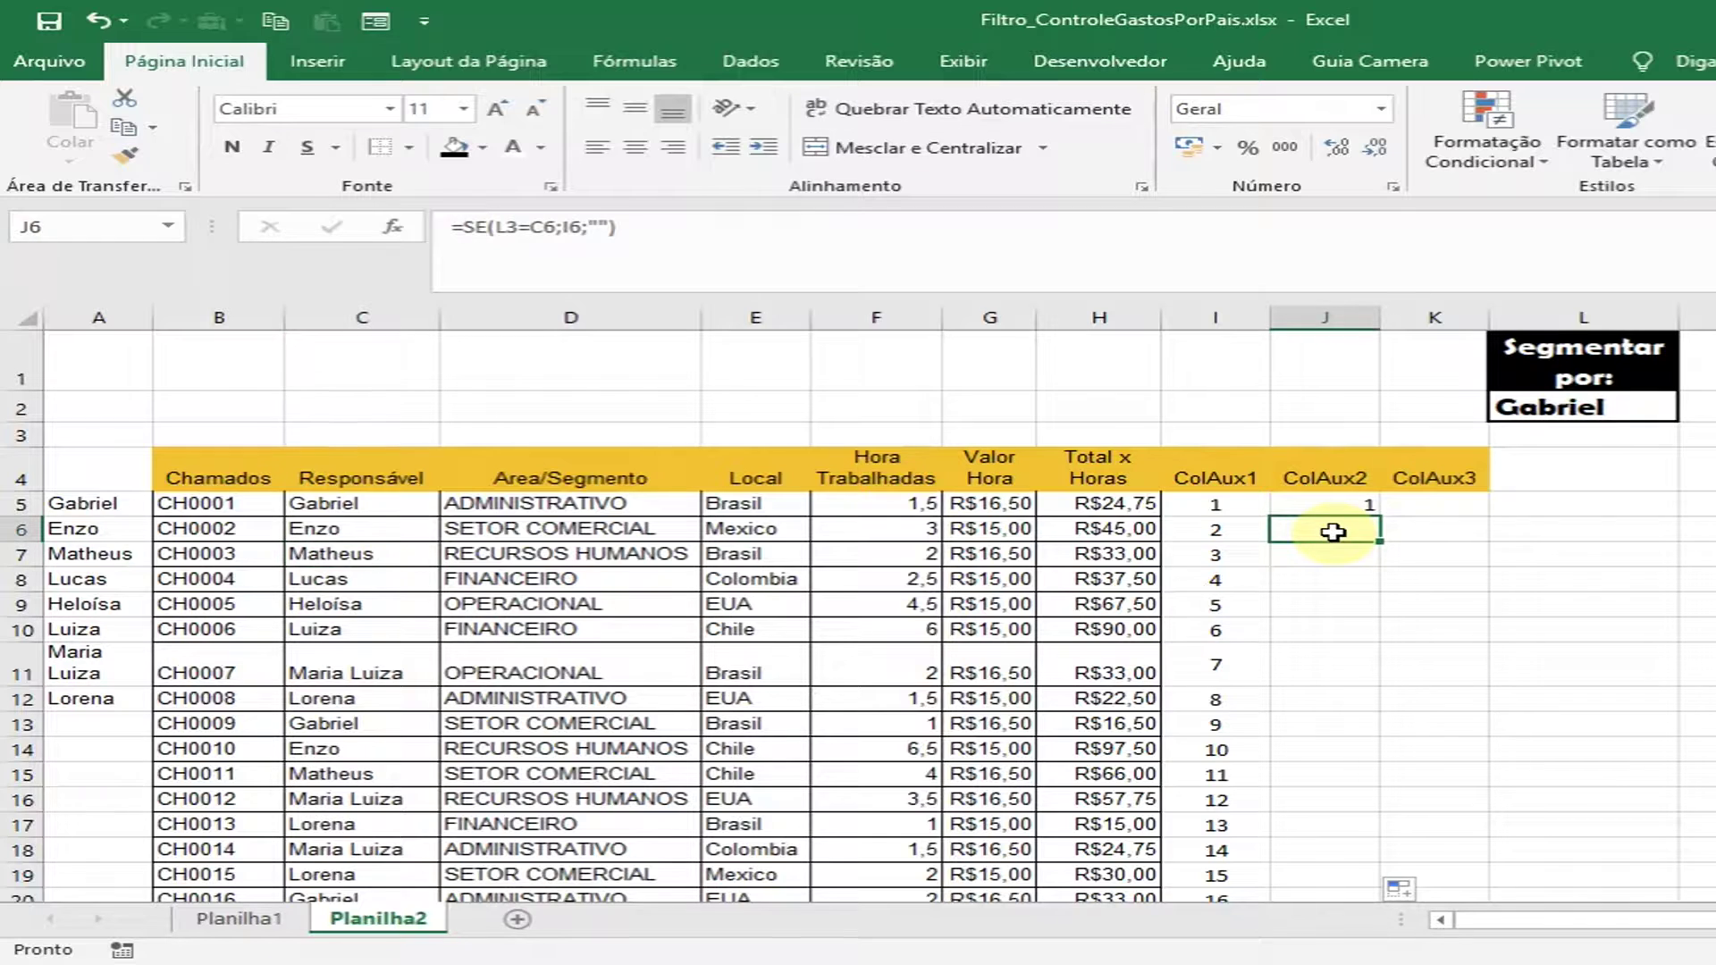
pyautogui.click(523, 229)
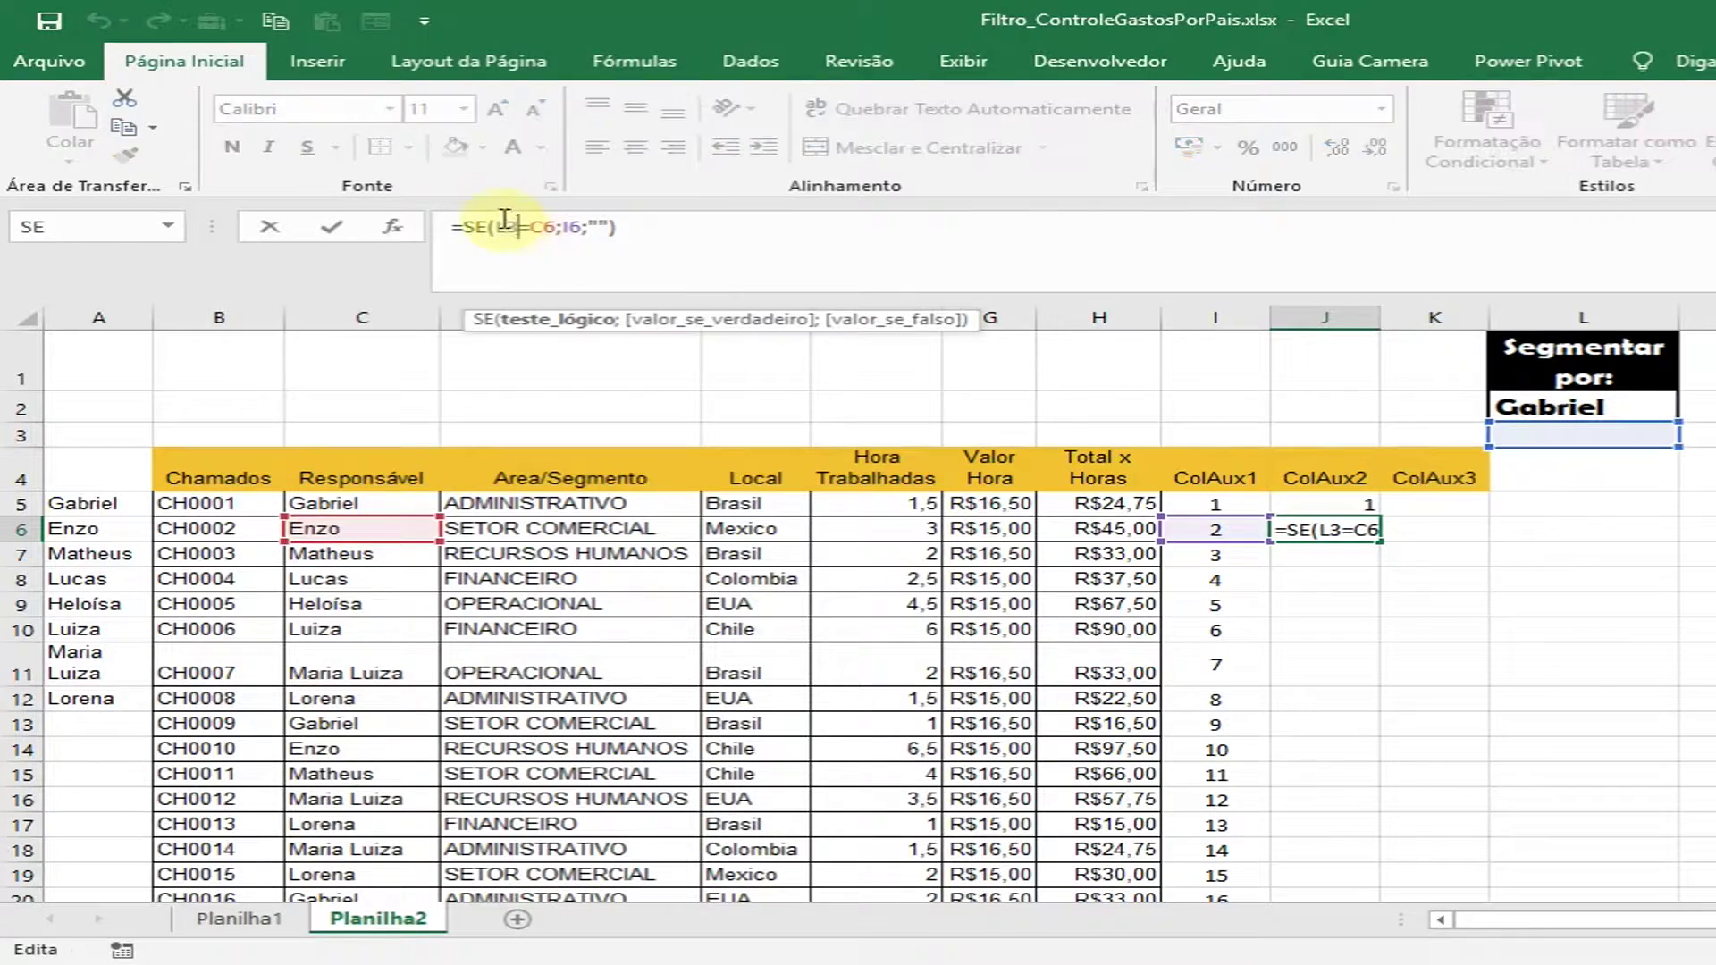
pyautogui.click(1353, 662)
pyautogui.press('Escape')
pyautogui.click(1340, 636)
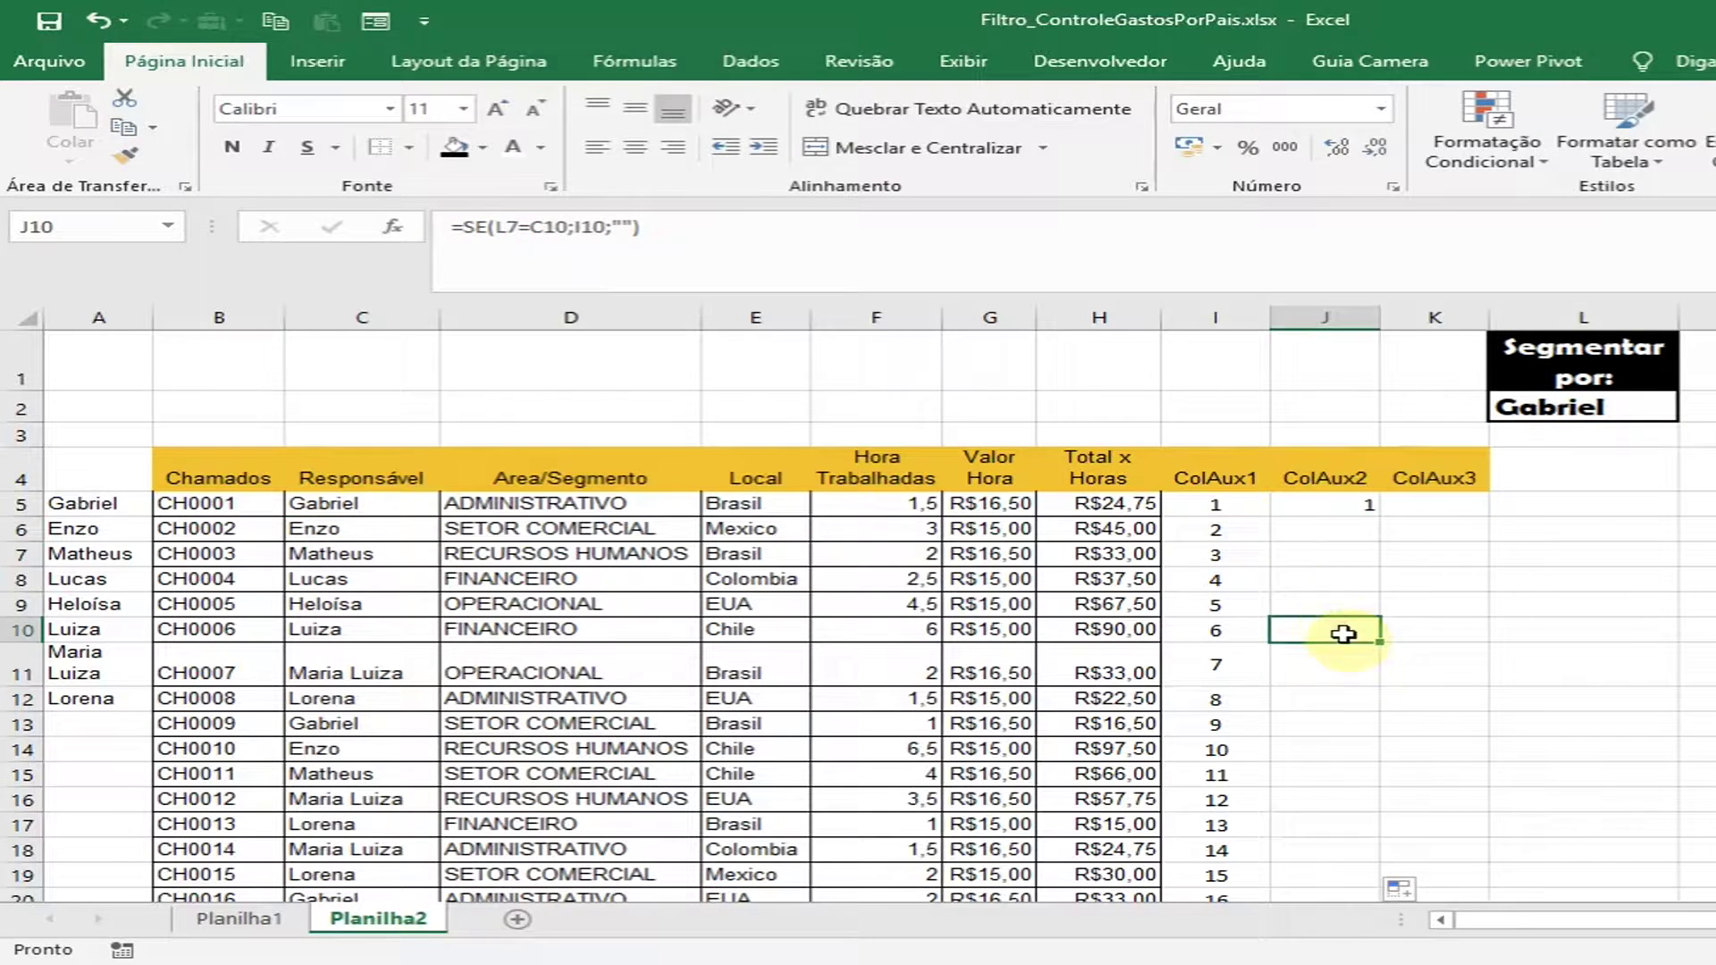
pyautogui.click(519, 230)
pyautogui.press('Escape')
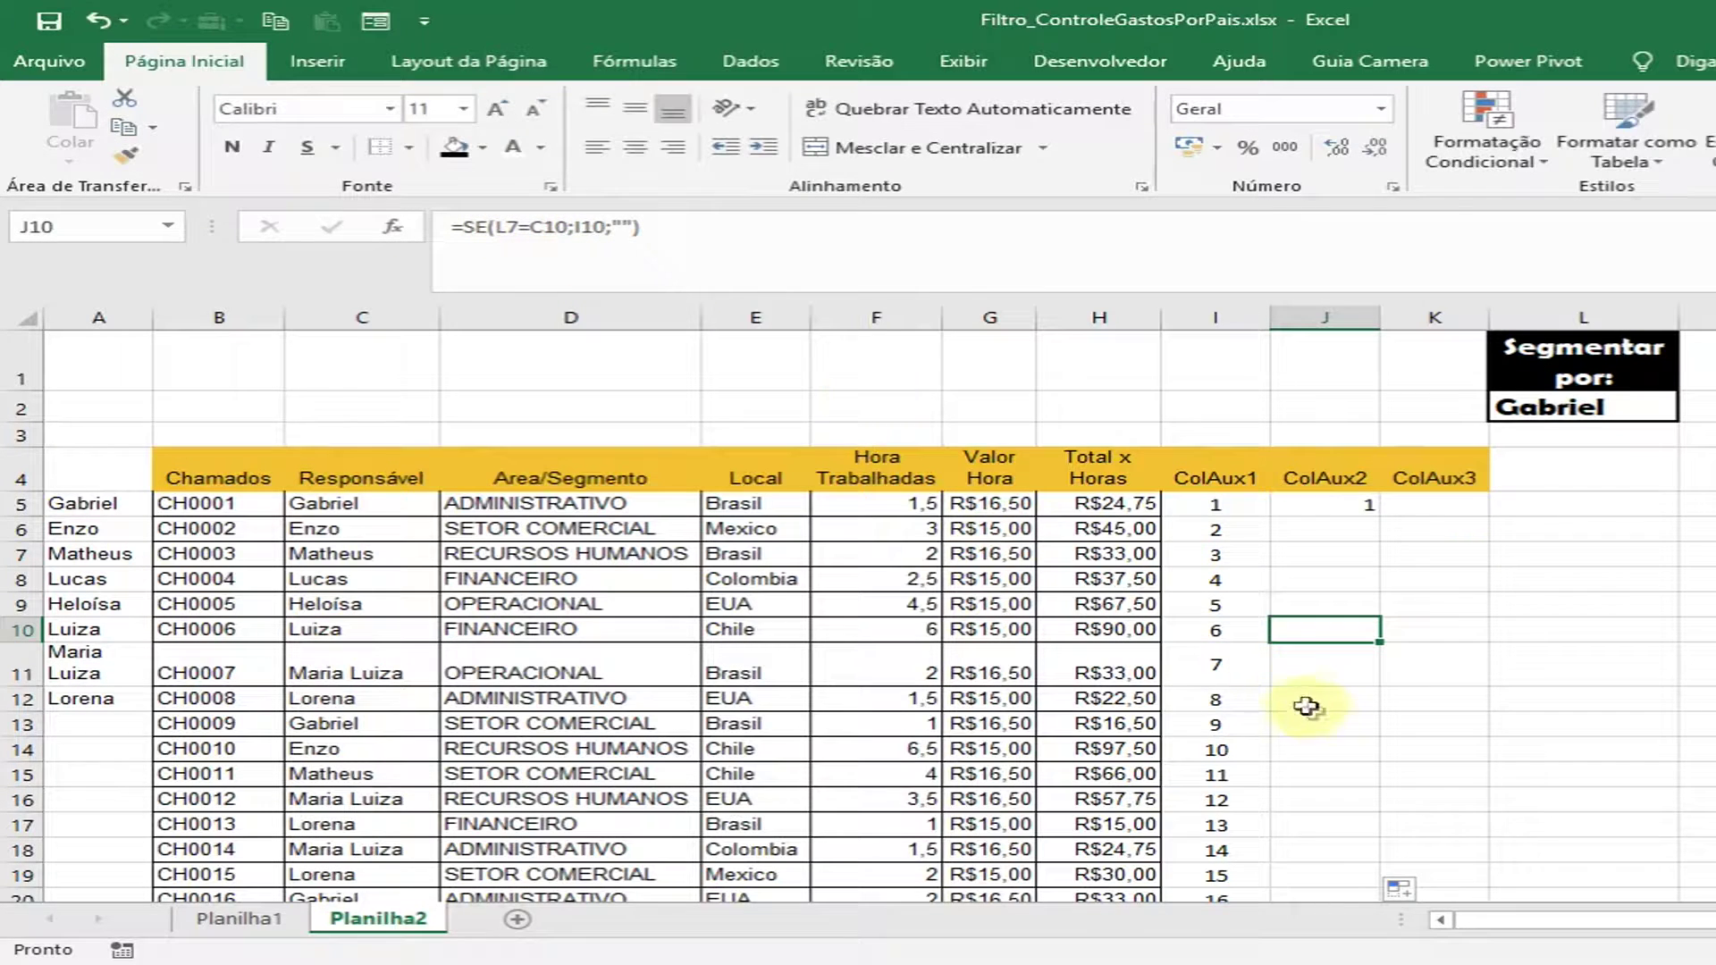
pyautogui.click(1304, 710)
# - Lock the selector's row in the J5 formula so it reads =SE(L$2=C5;I5;"")
pyautogui.click(1334, 510)
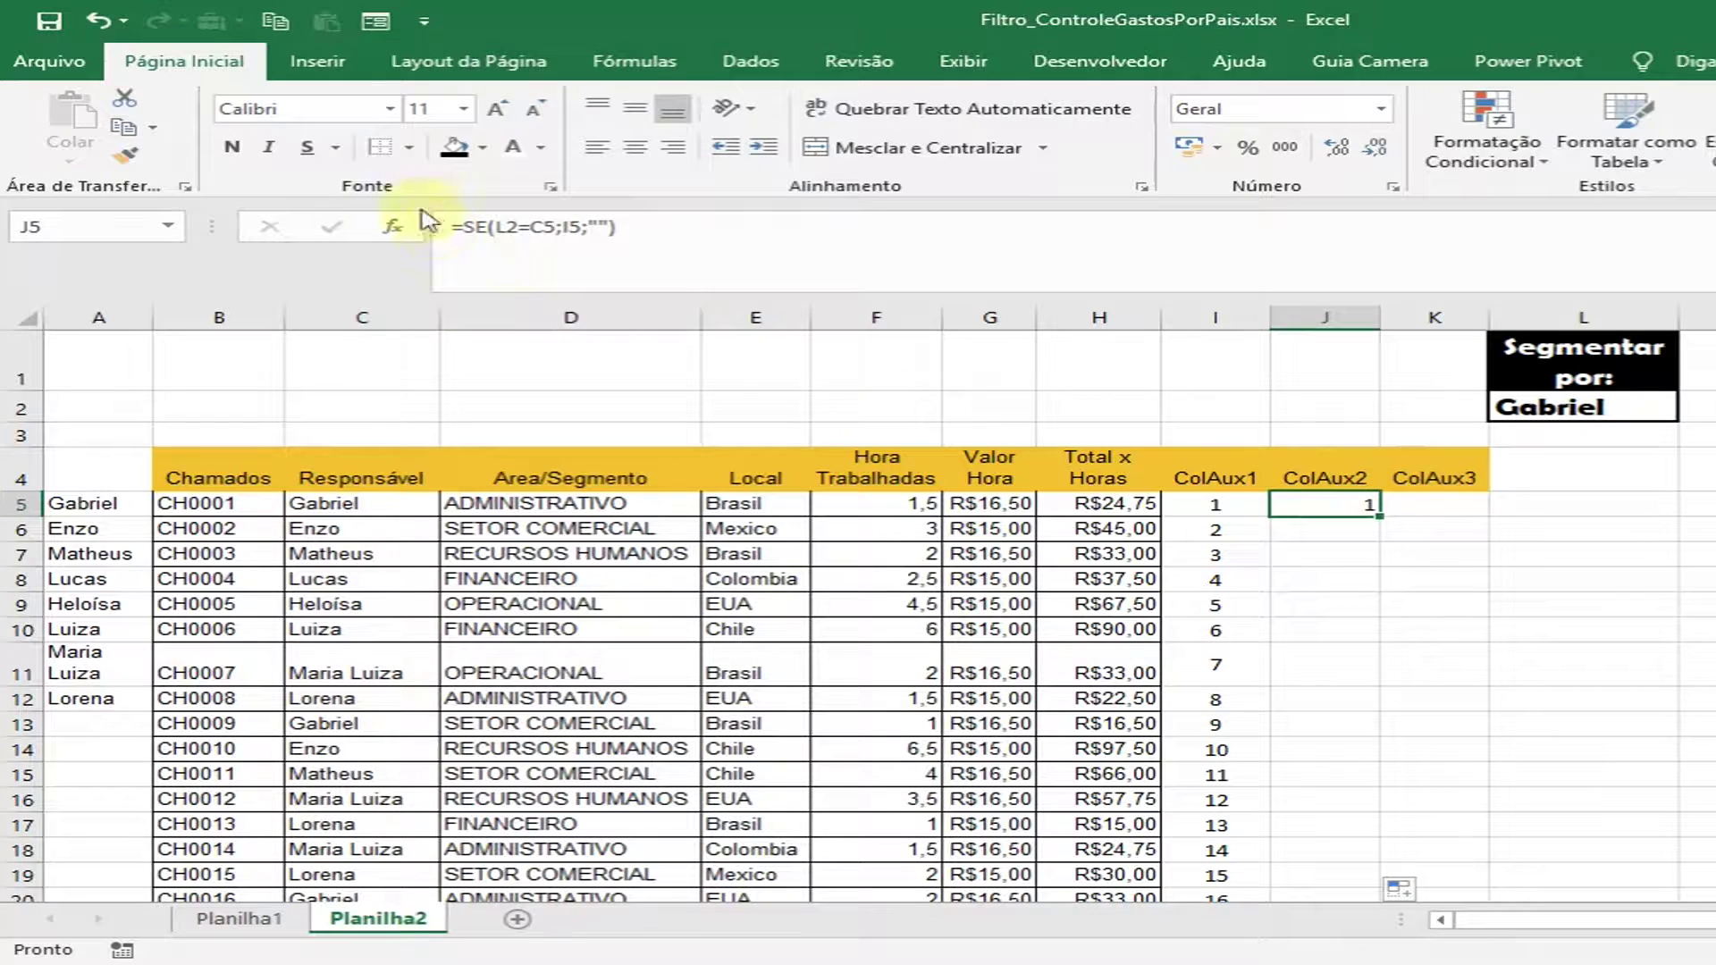
pyautogui.click(510, 226)
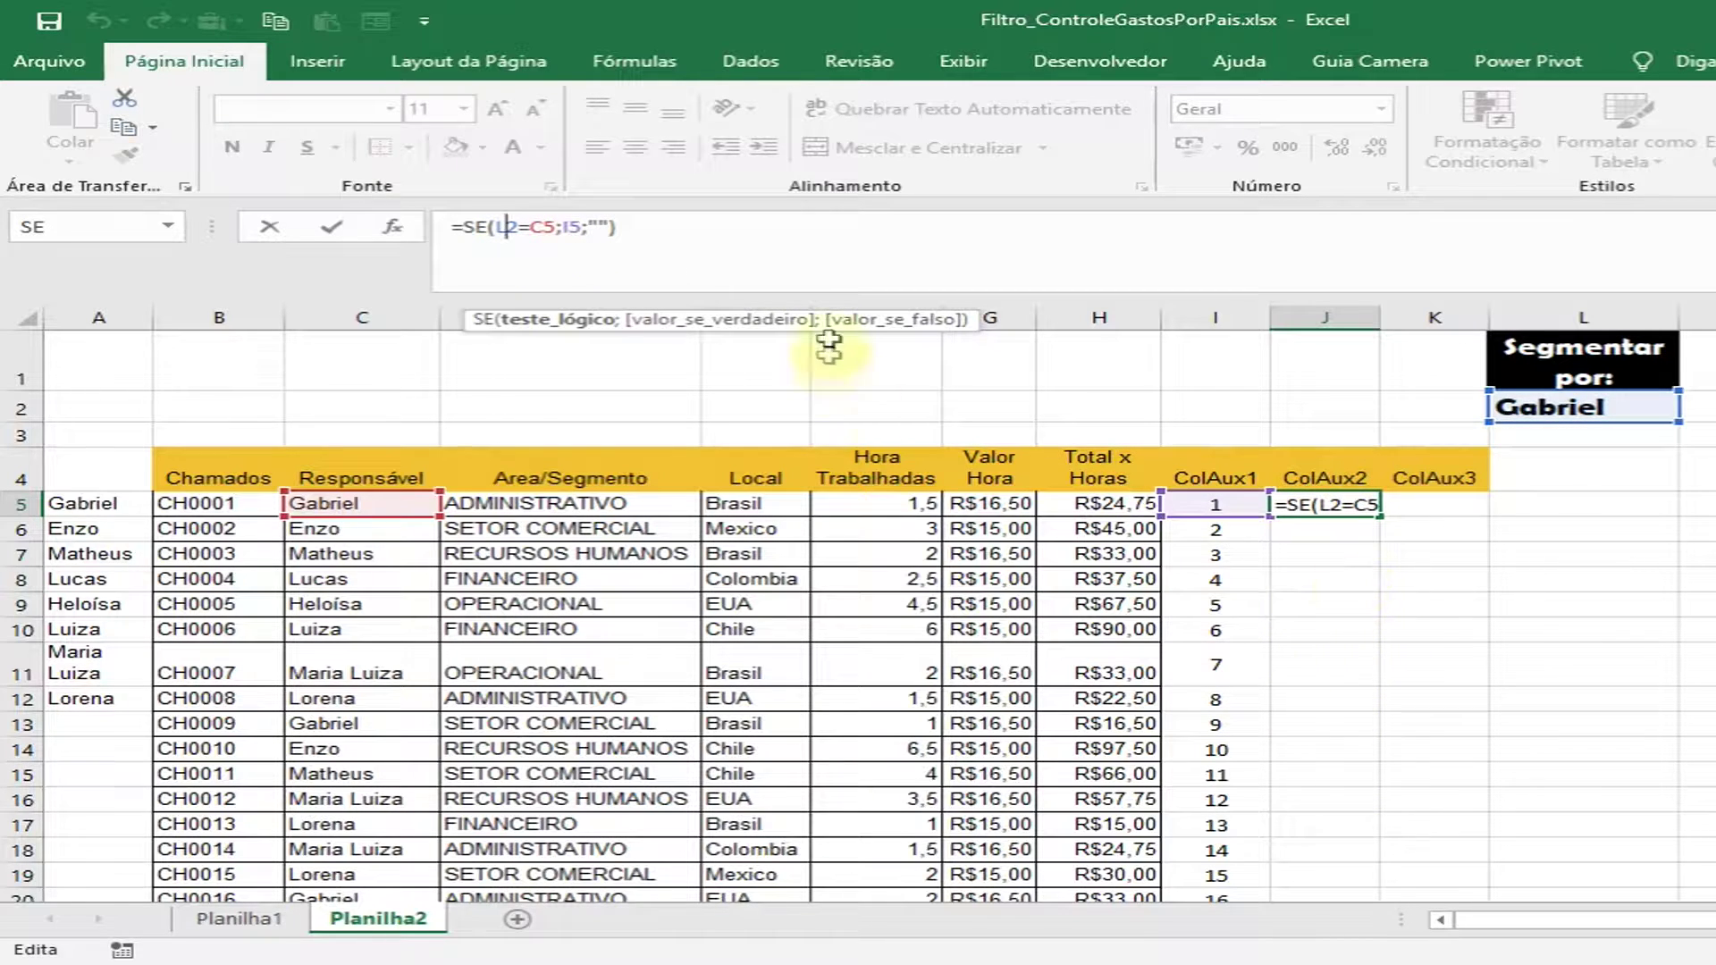
pyautogui.write('$')
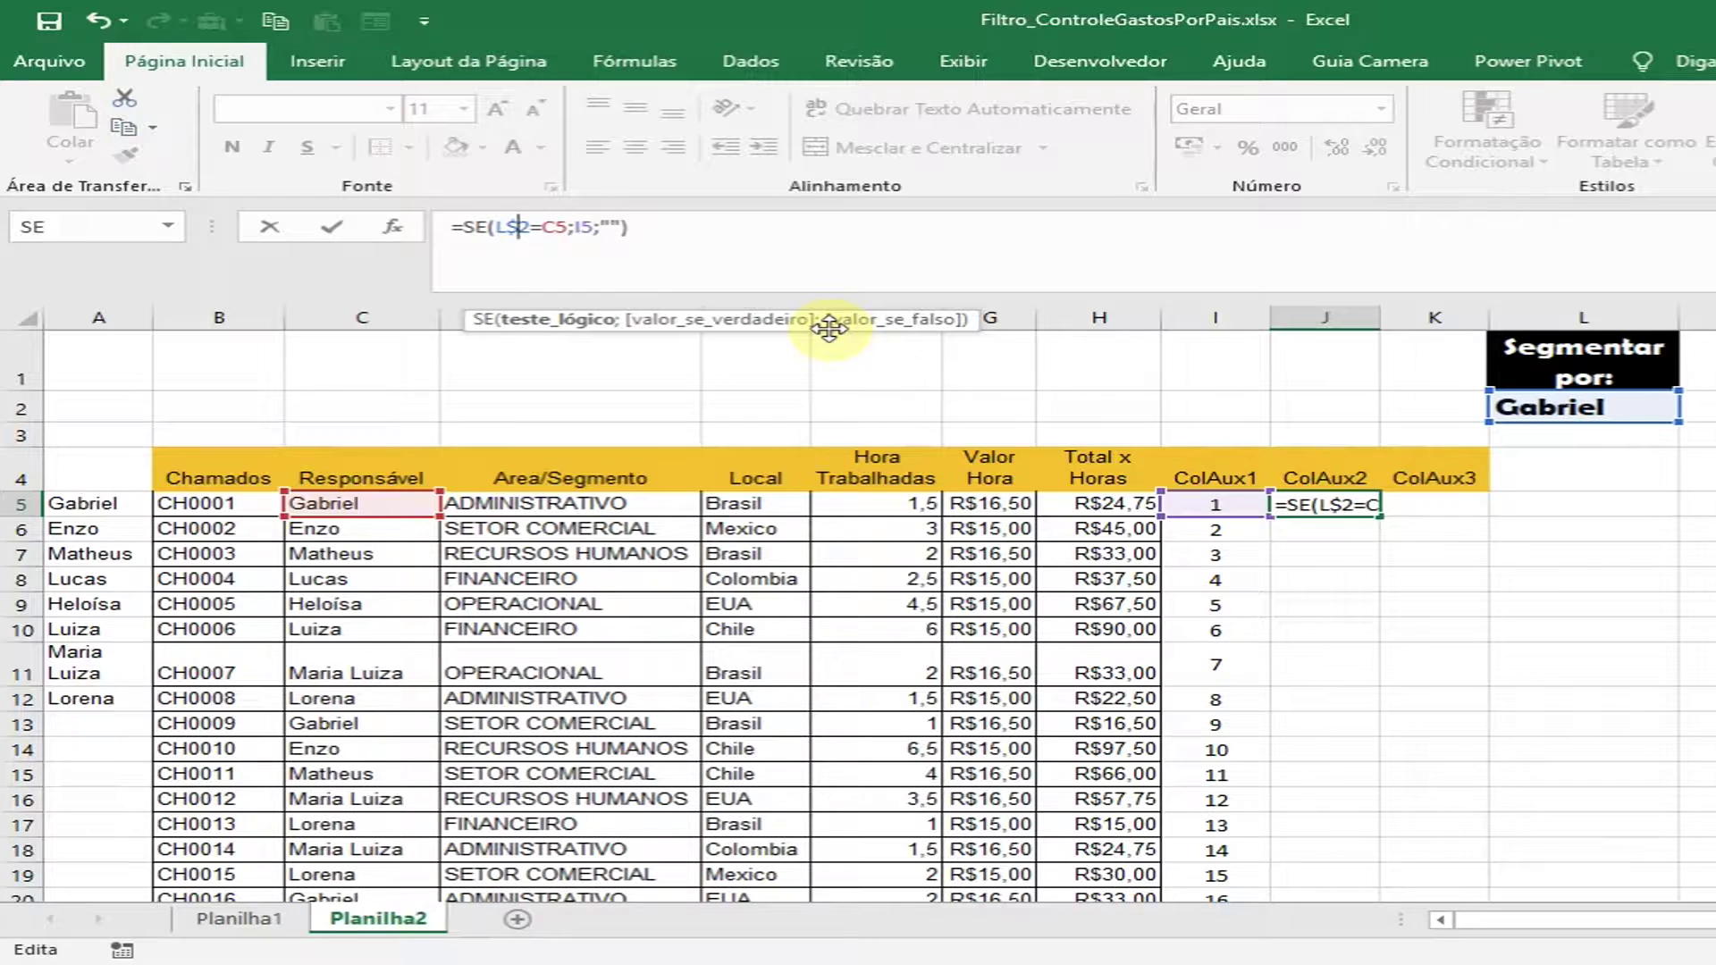
pyautogui.press('Return')
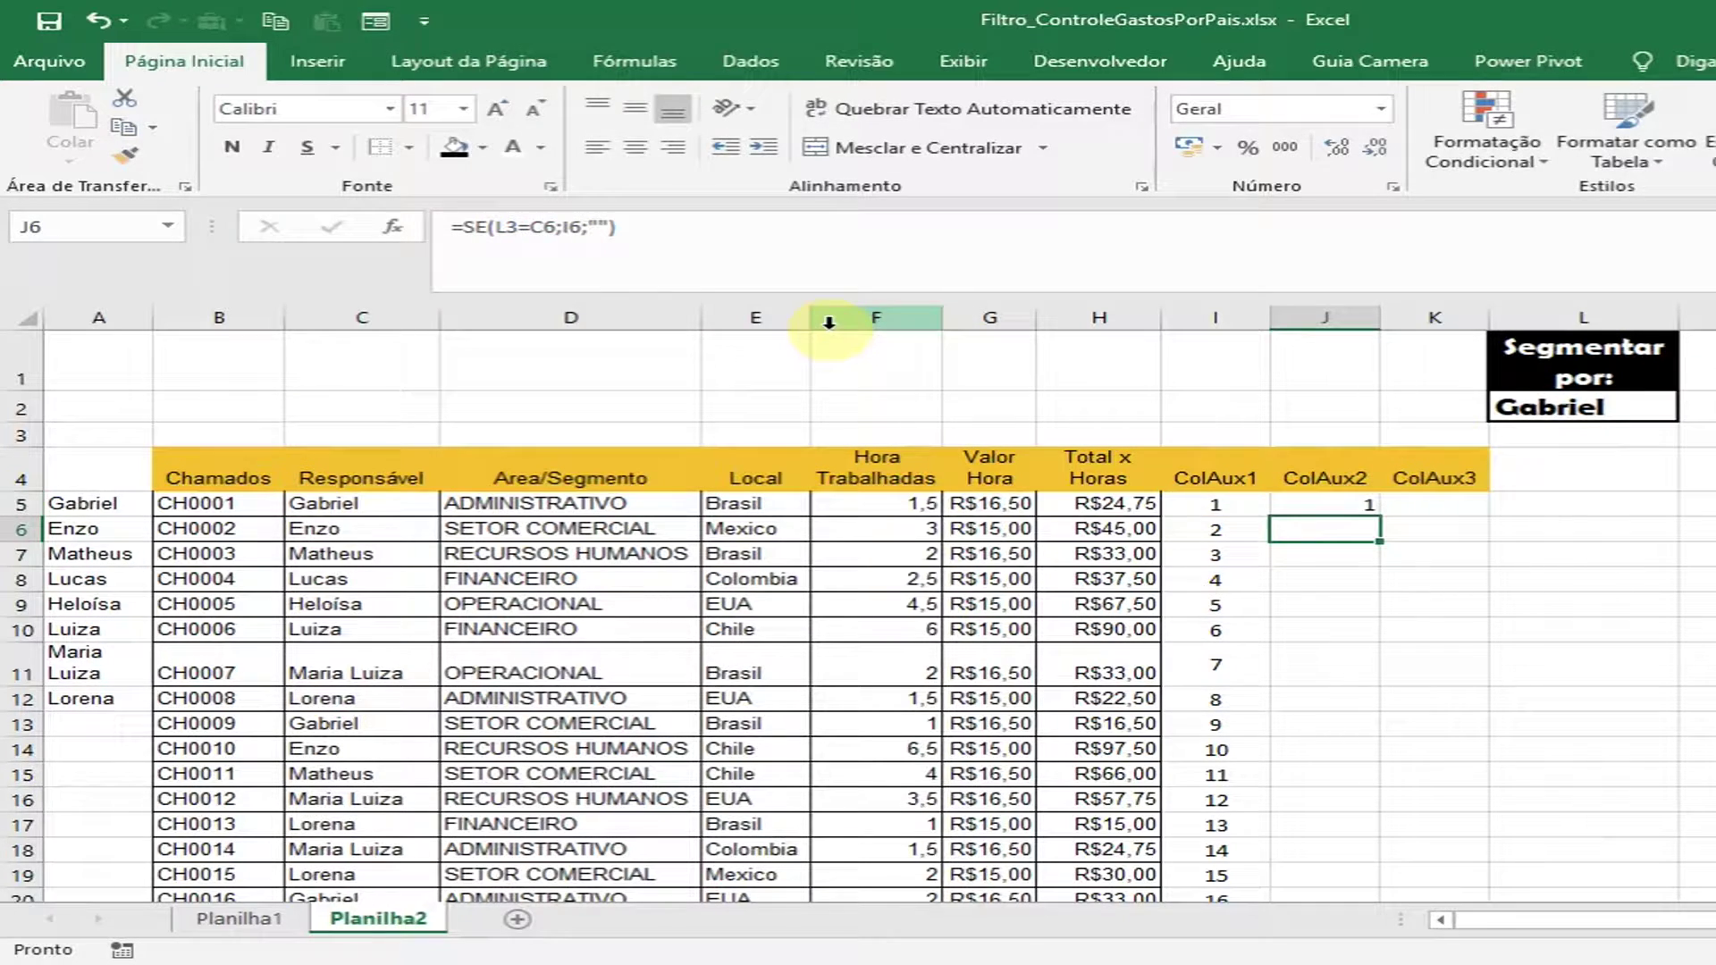
# - Fill the corrected J5 formula down ColAux2 to the table's last row and inspect the copy in J13
pyautogui.click(1322, 509)
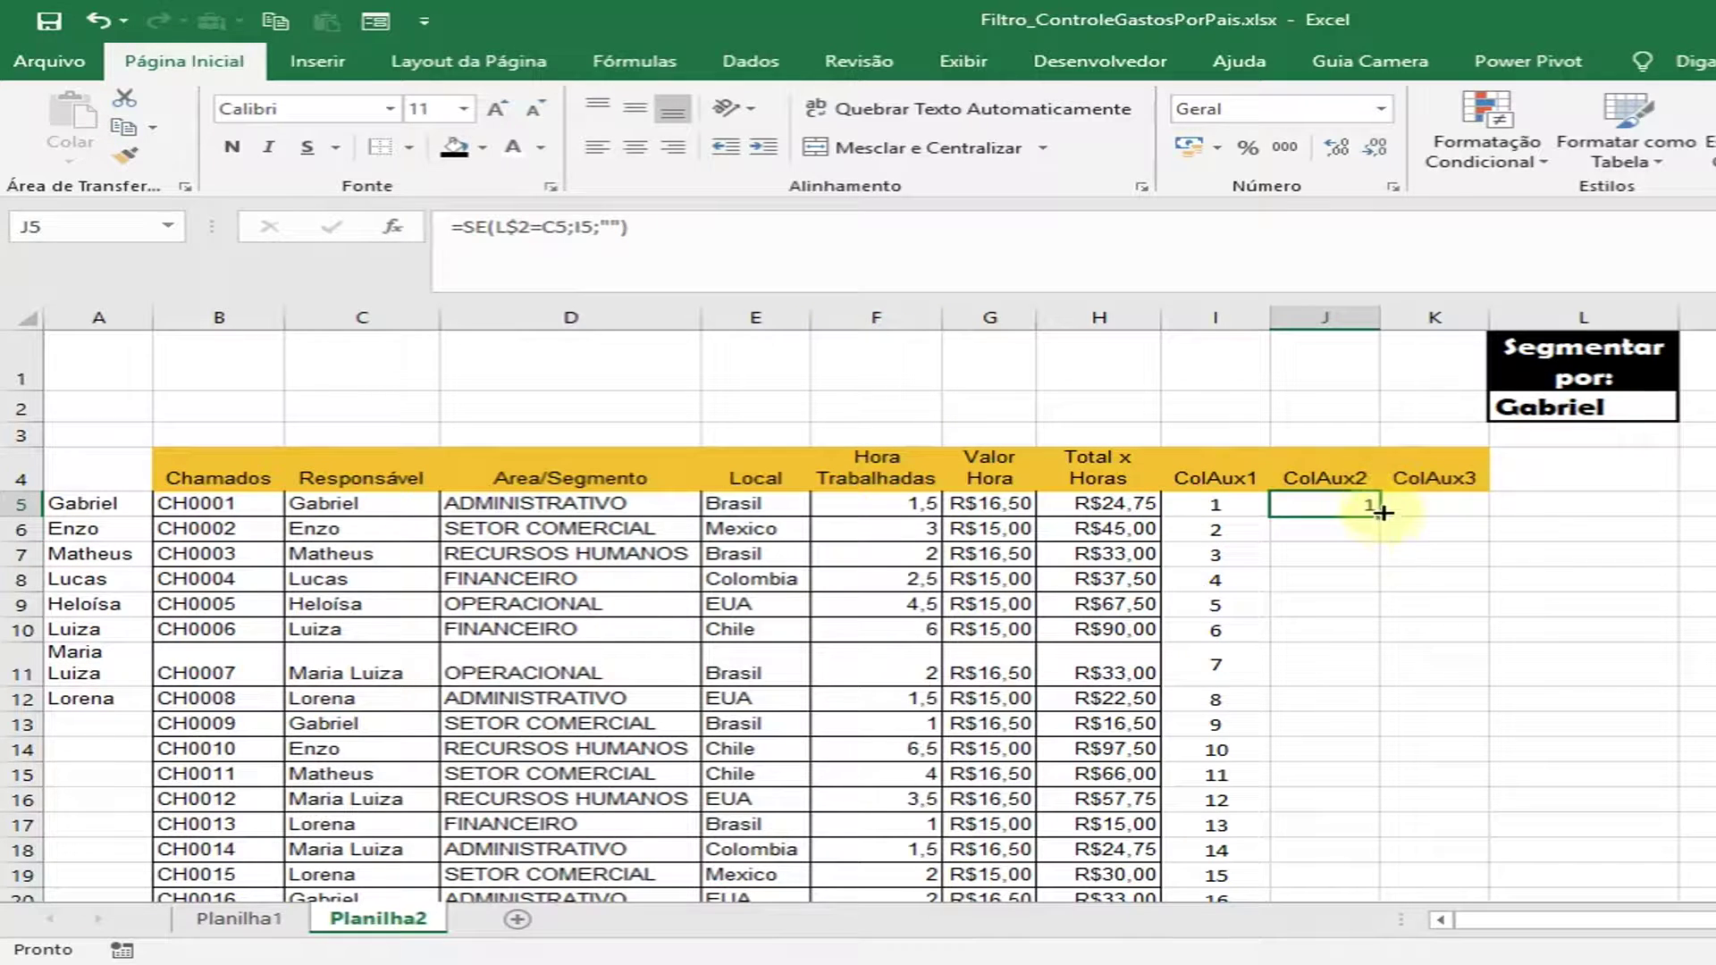
pyautogui.doubleClick(1378, 517)
pyautogui.click(1362, 693)
pyautogui.scroll(-1, 1364, 685)
pyautogui.click(1341, 616)
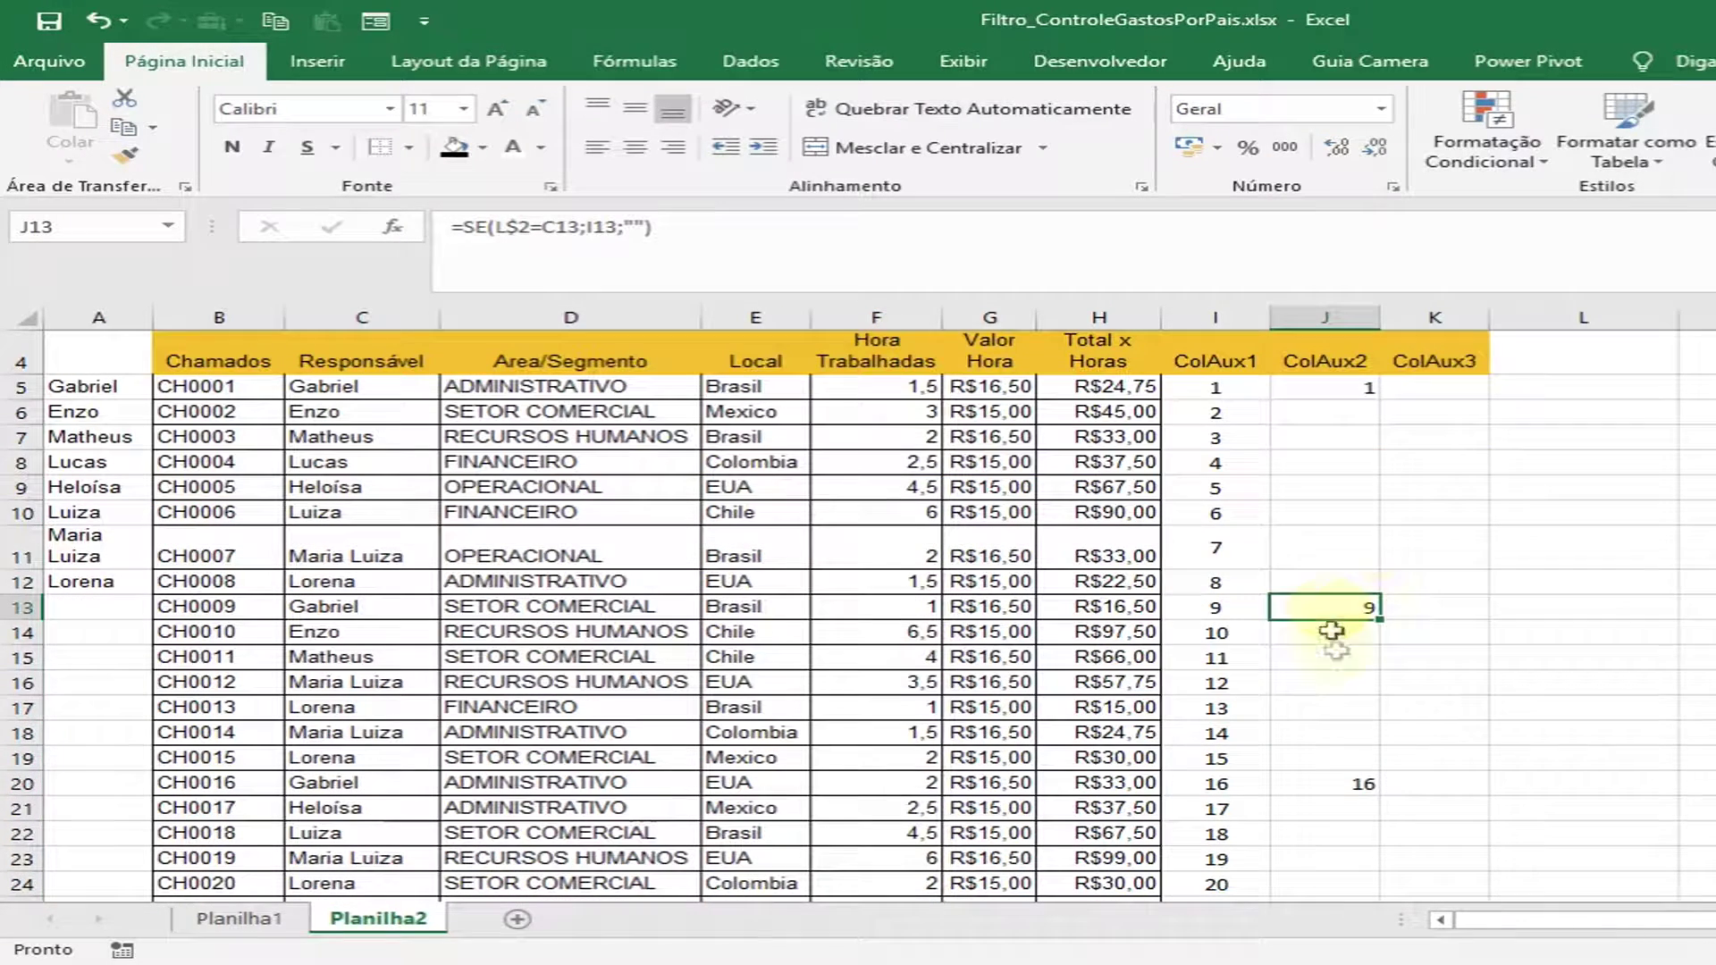
# - Examine the records in rows 13, 20 and 25 from Chamados to ColAux2, comparing I25 with J25
pyautogui.moveTo(1343, 608); pyautogui.dragTo(206, 616)
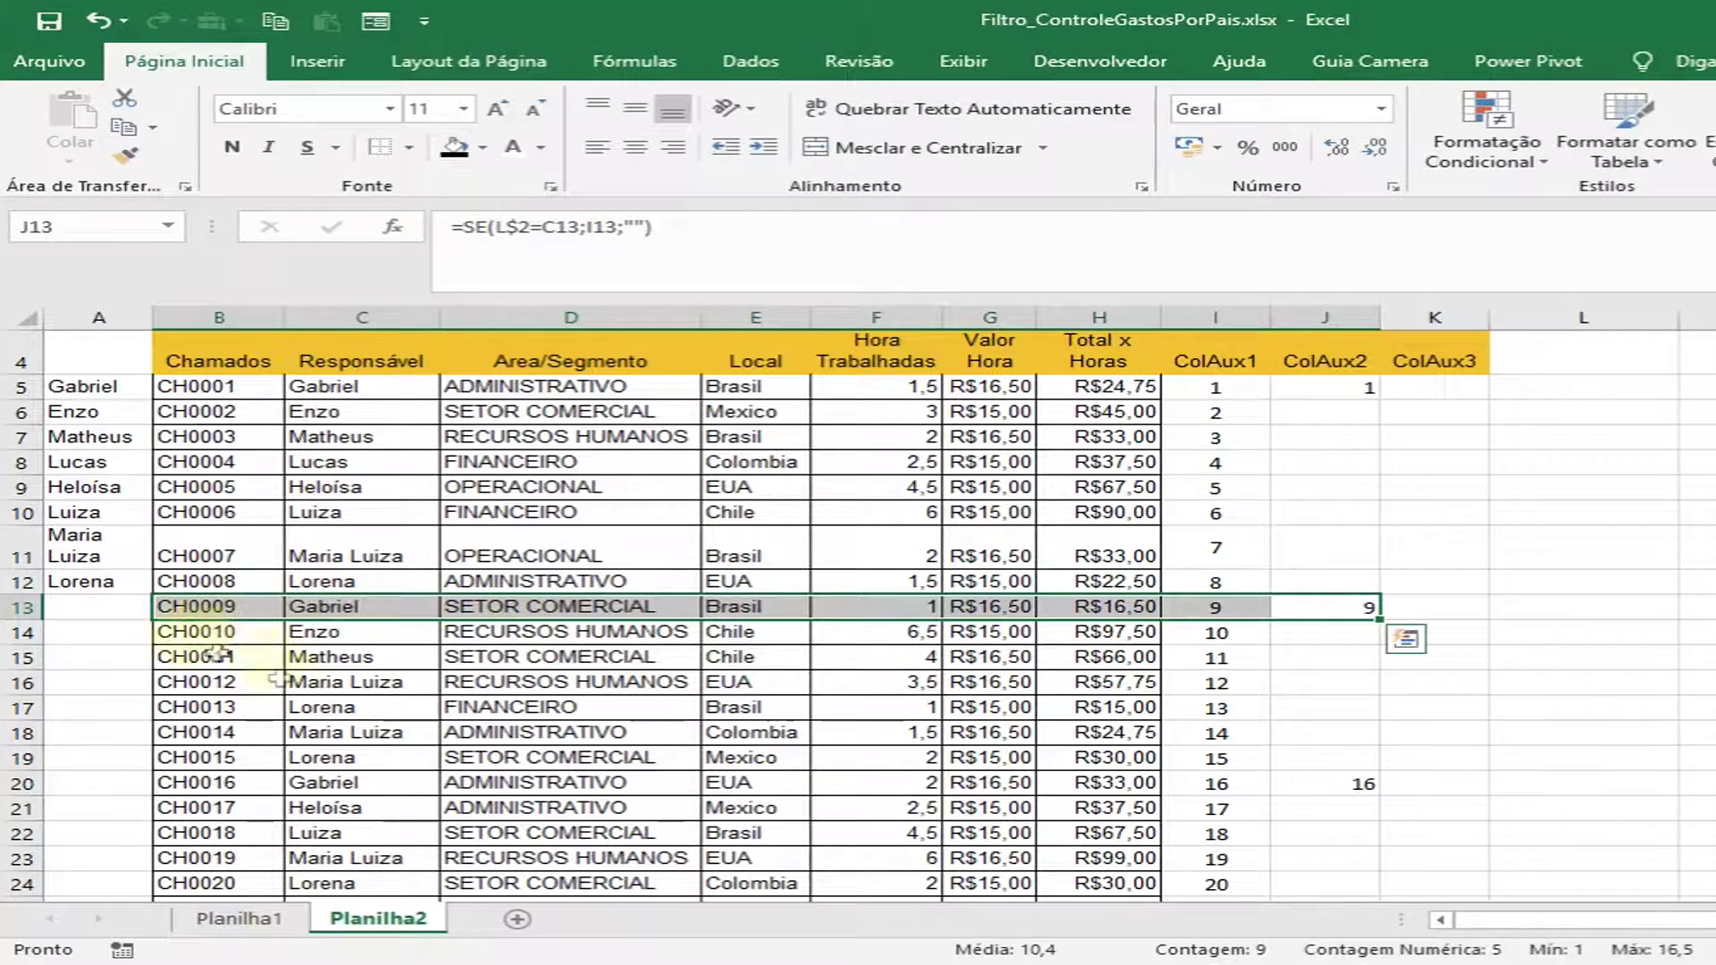
pyautogui.scroll(-2, 983, 652)
pyautogui.moveTo(1361, 614); pyautogui.dragTo(210, 616)
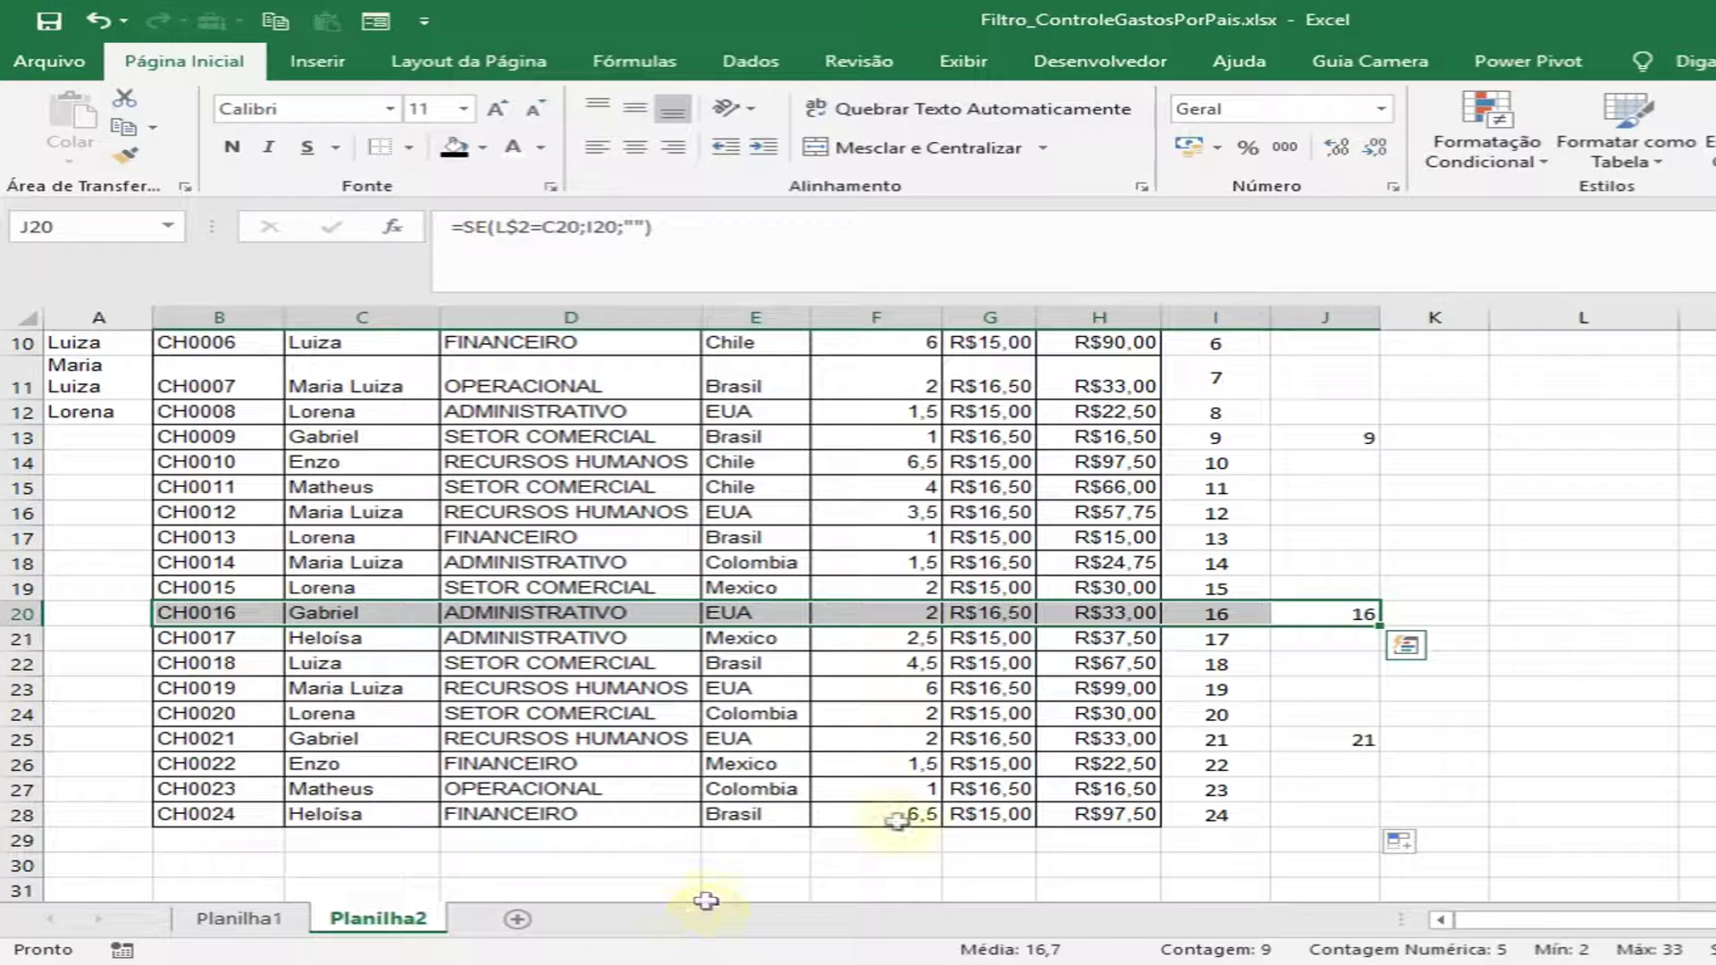
pyautogui.moveTo(1363, 738); pyautogui.dragTo(161, 756)
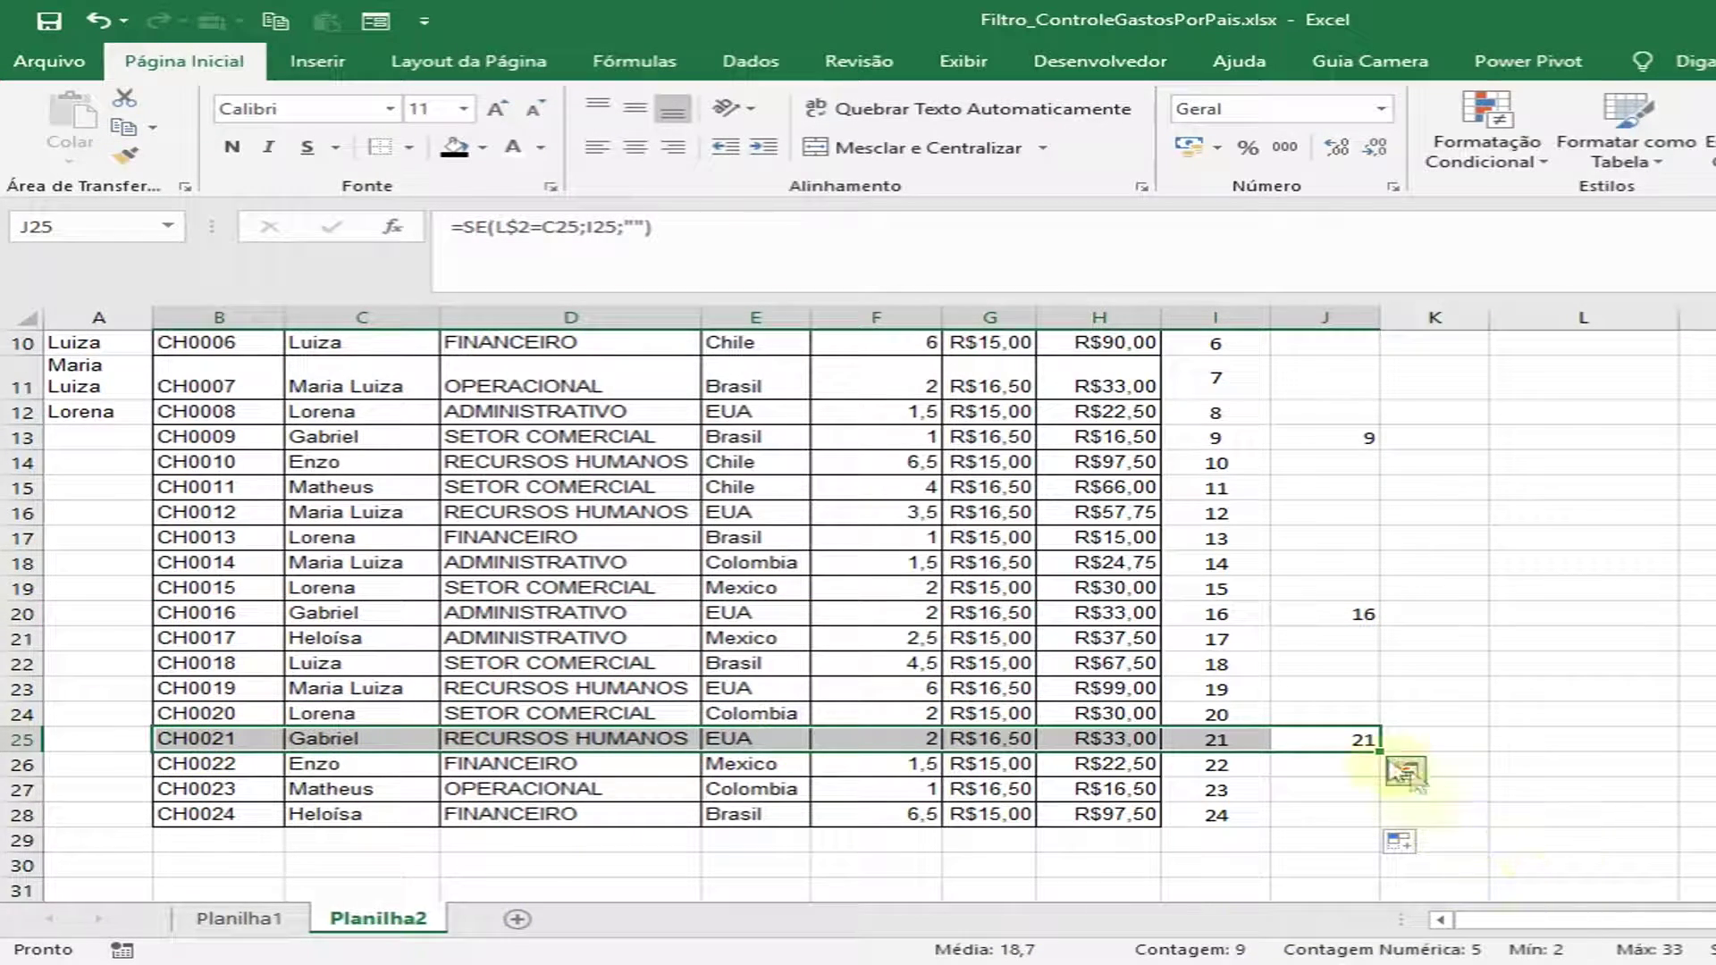
pyautogui.click(1228, 741)
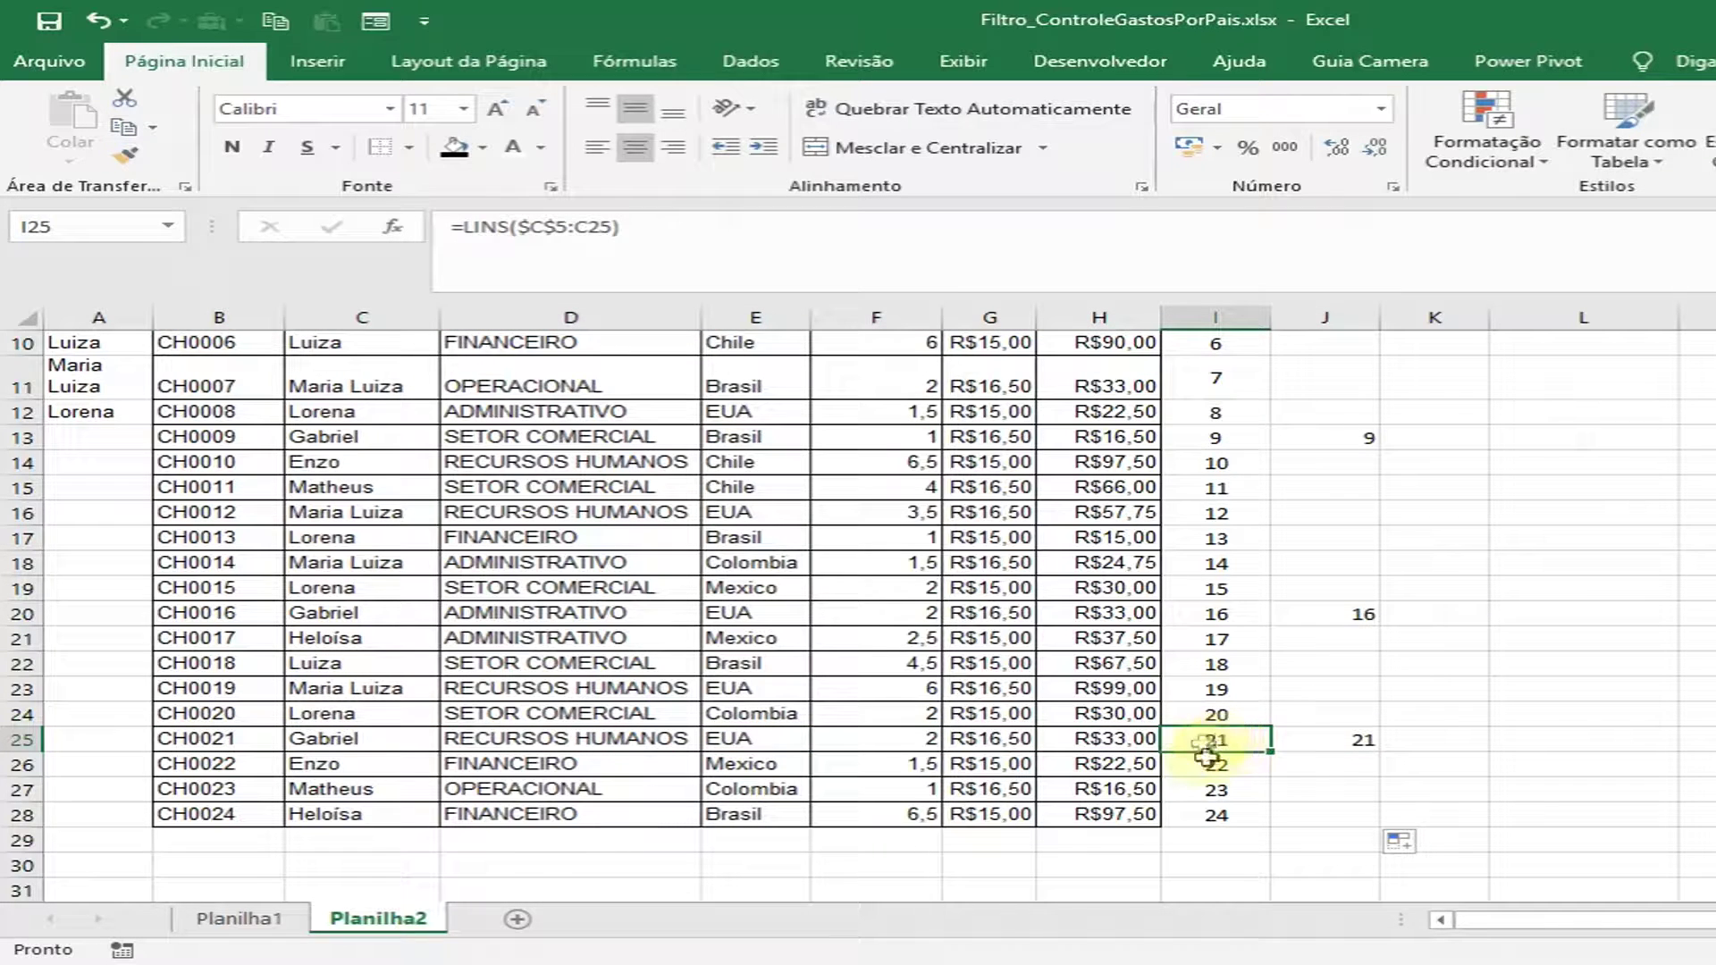
pyautogui.click(1322, 739)
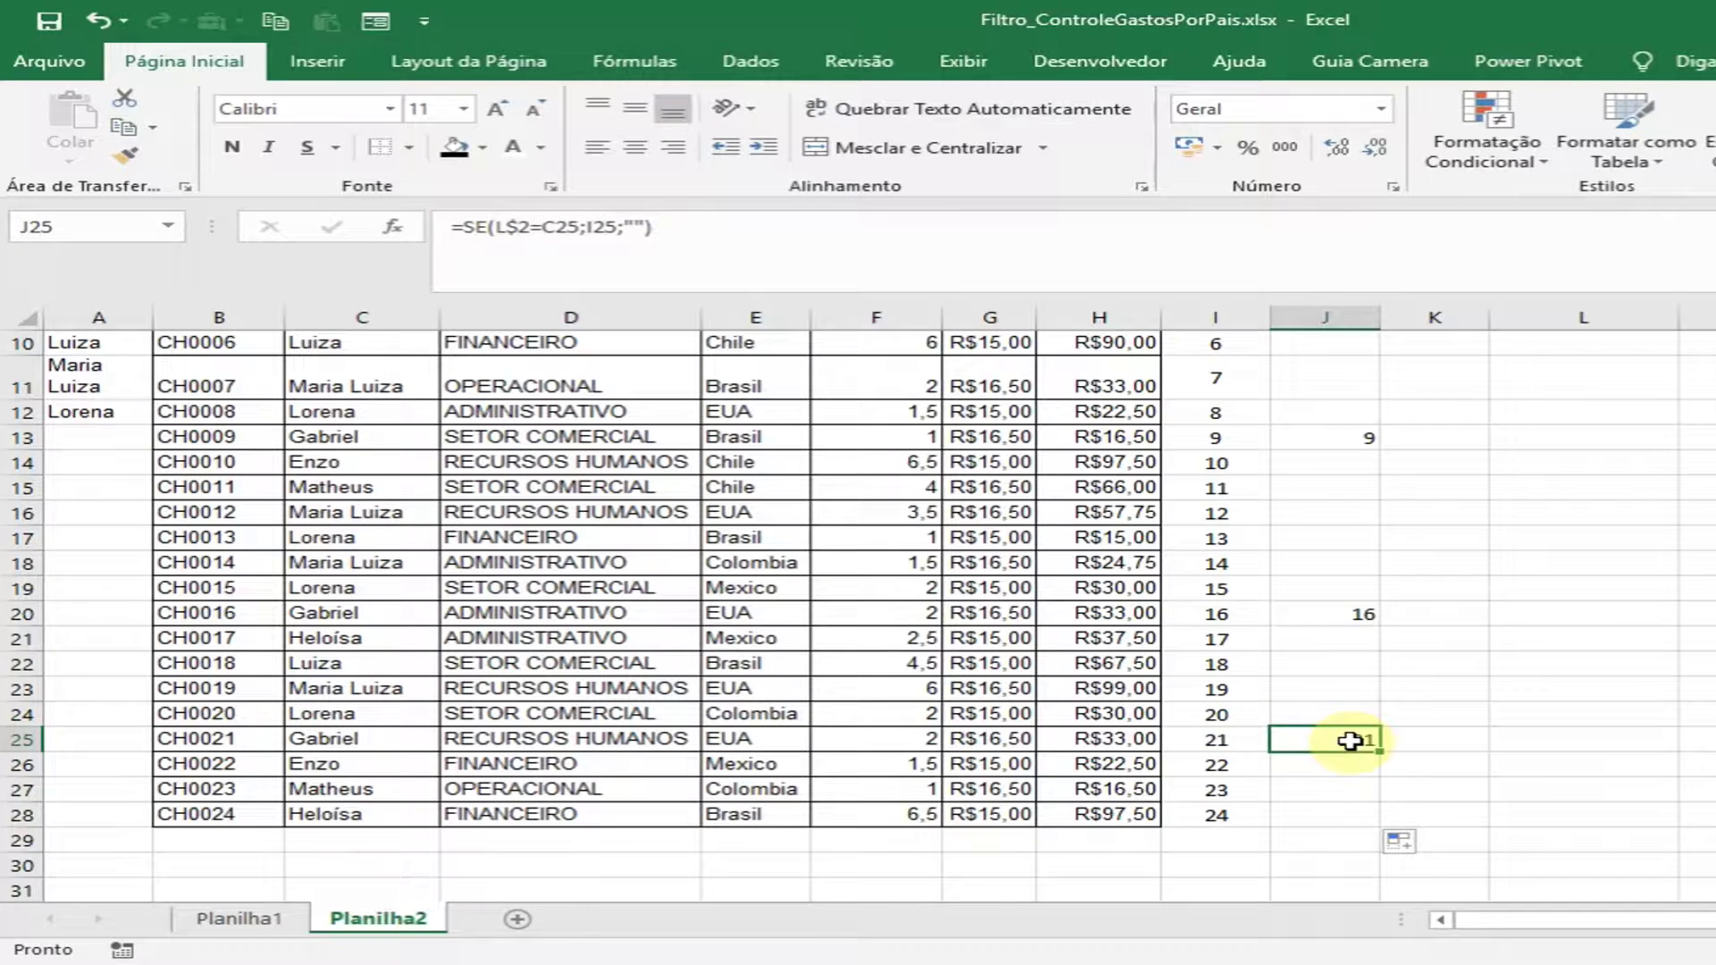
# - Match the ColAux2 numbers in rows 25, 20, 13 and 5 against the Responsável entries in the same rows
pyautogui.click(378, 742)
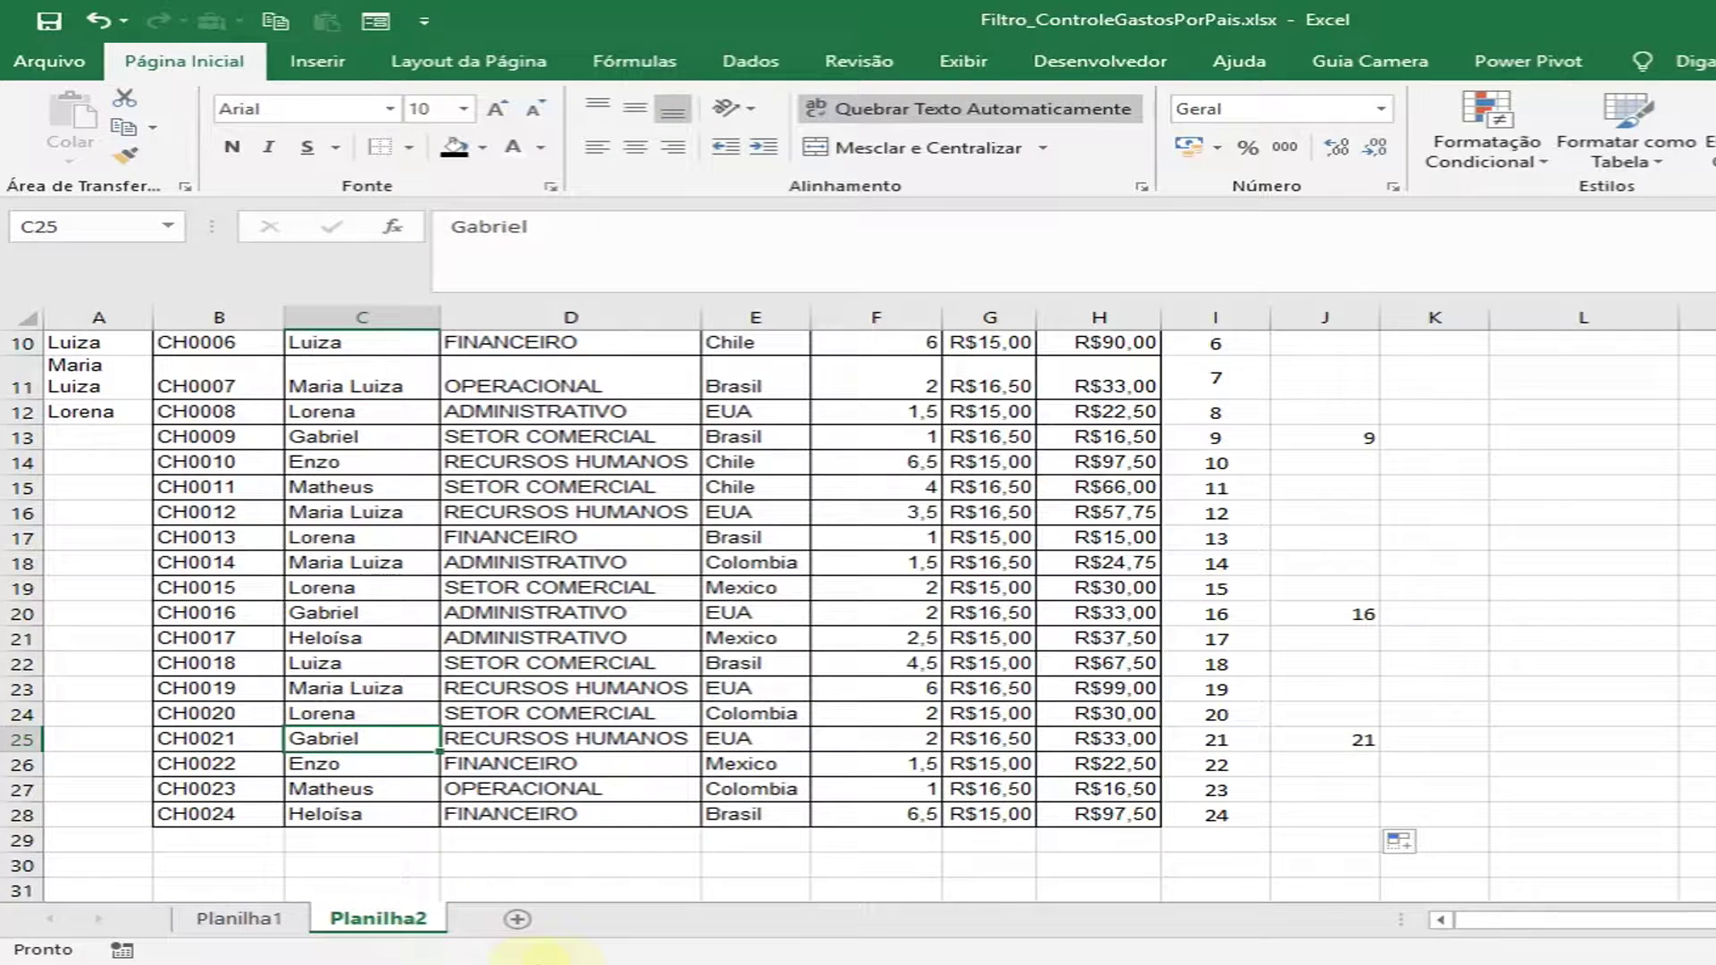
pyautogui.click(1356, 741)
pyautogui.click(404, 742)
pyautogui.click(1345, 614)
pyautogui.click(344, 612)
pyautogui.scroll(2, 344, 613)
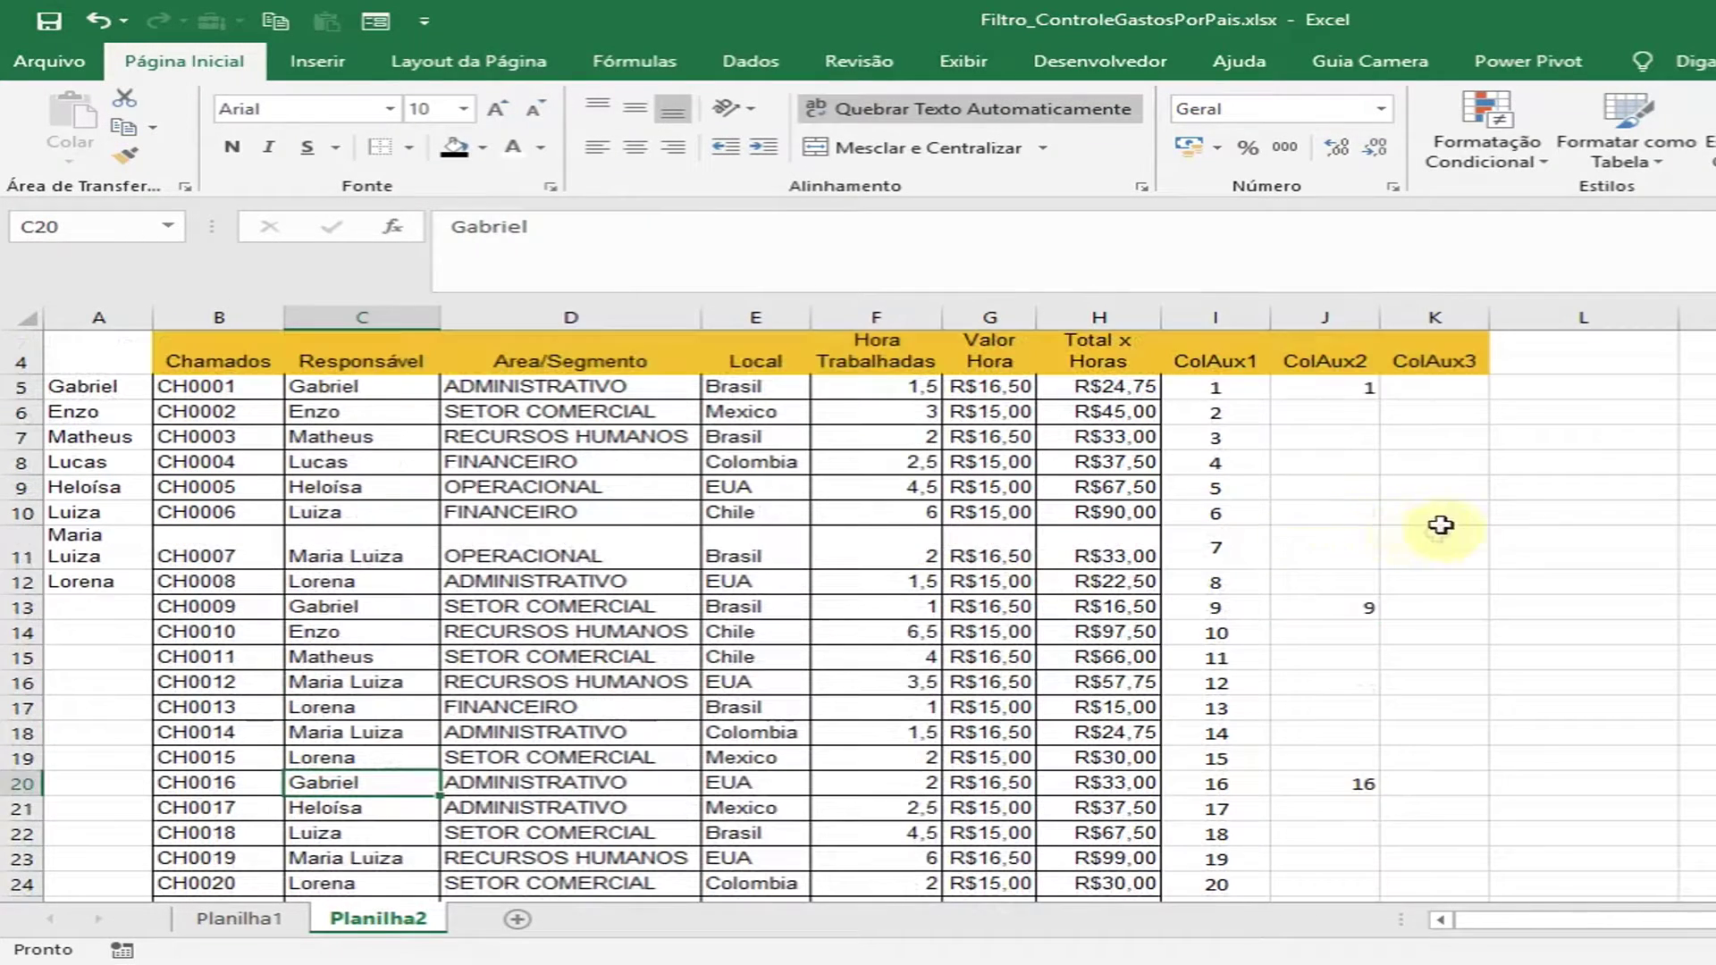
pyautogui.click(1363, 608)
pyautogui.click(353, 607)
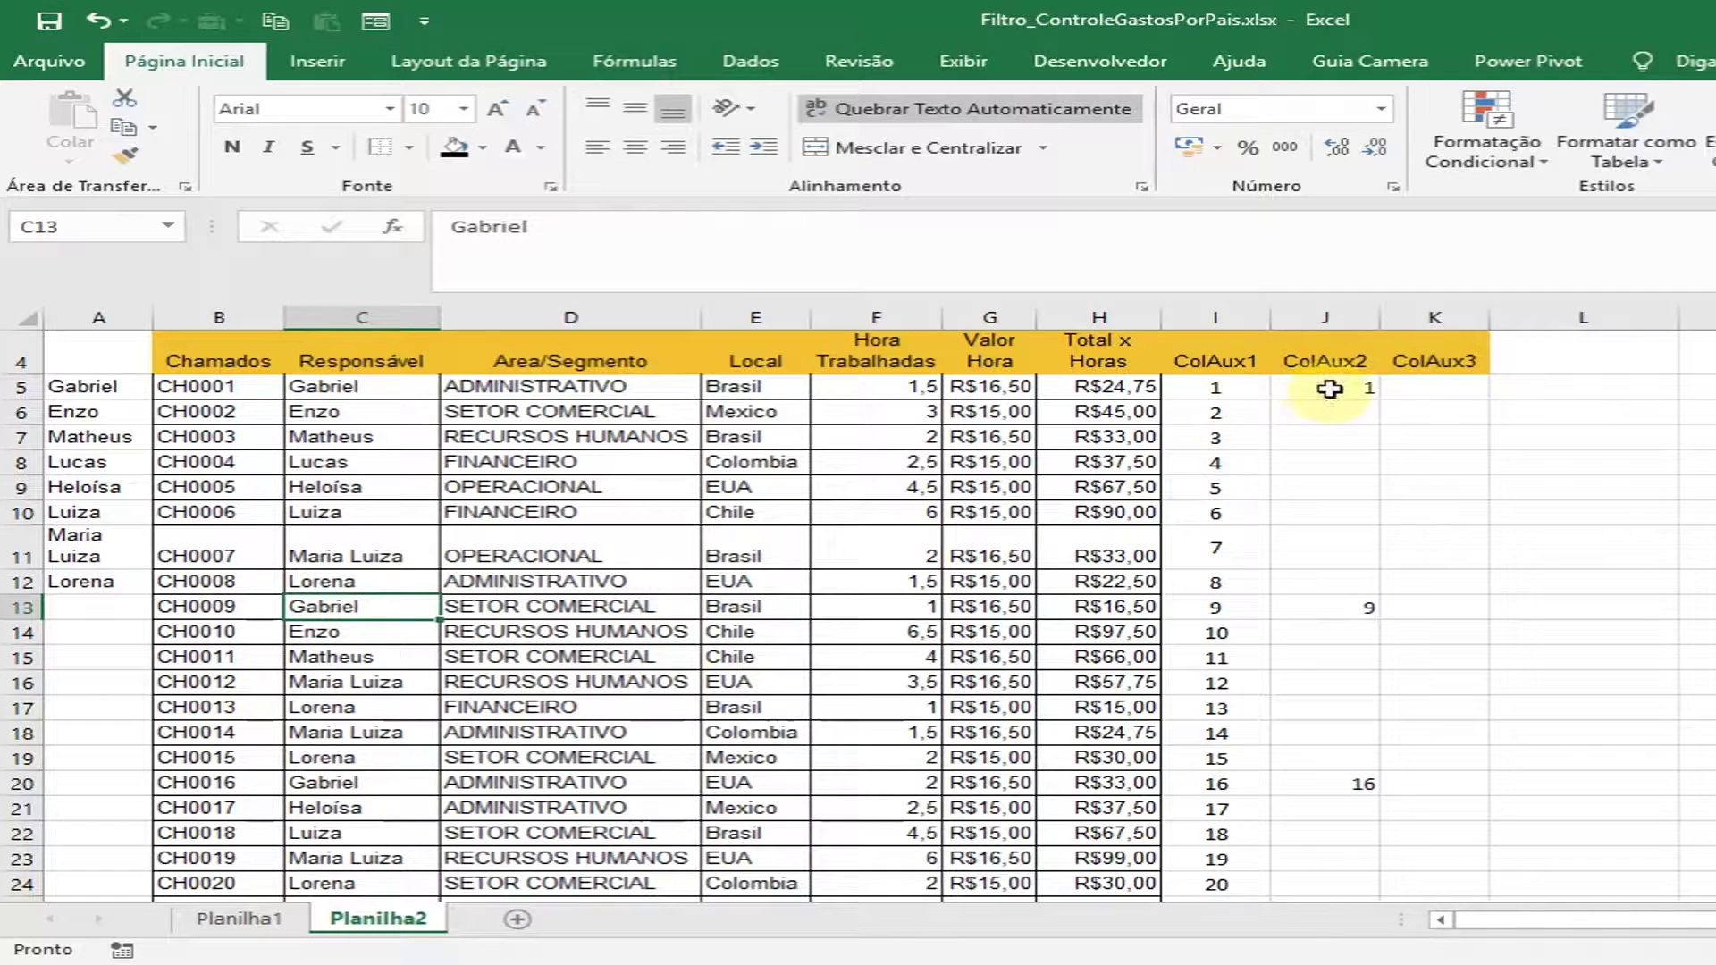
pyautogui.click(1325, 387)
pyautogui.click(416, 383)
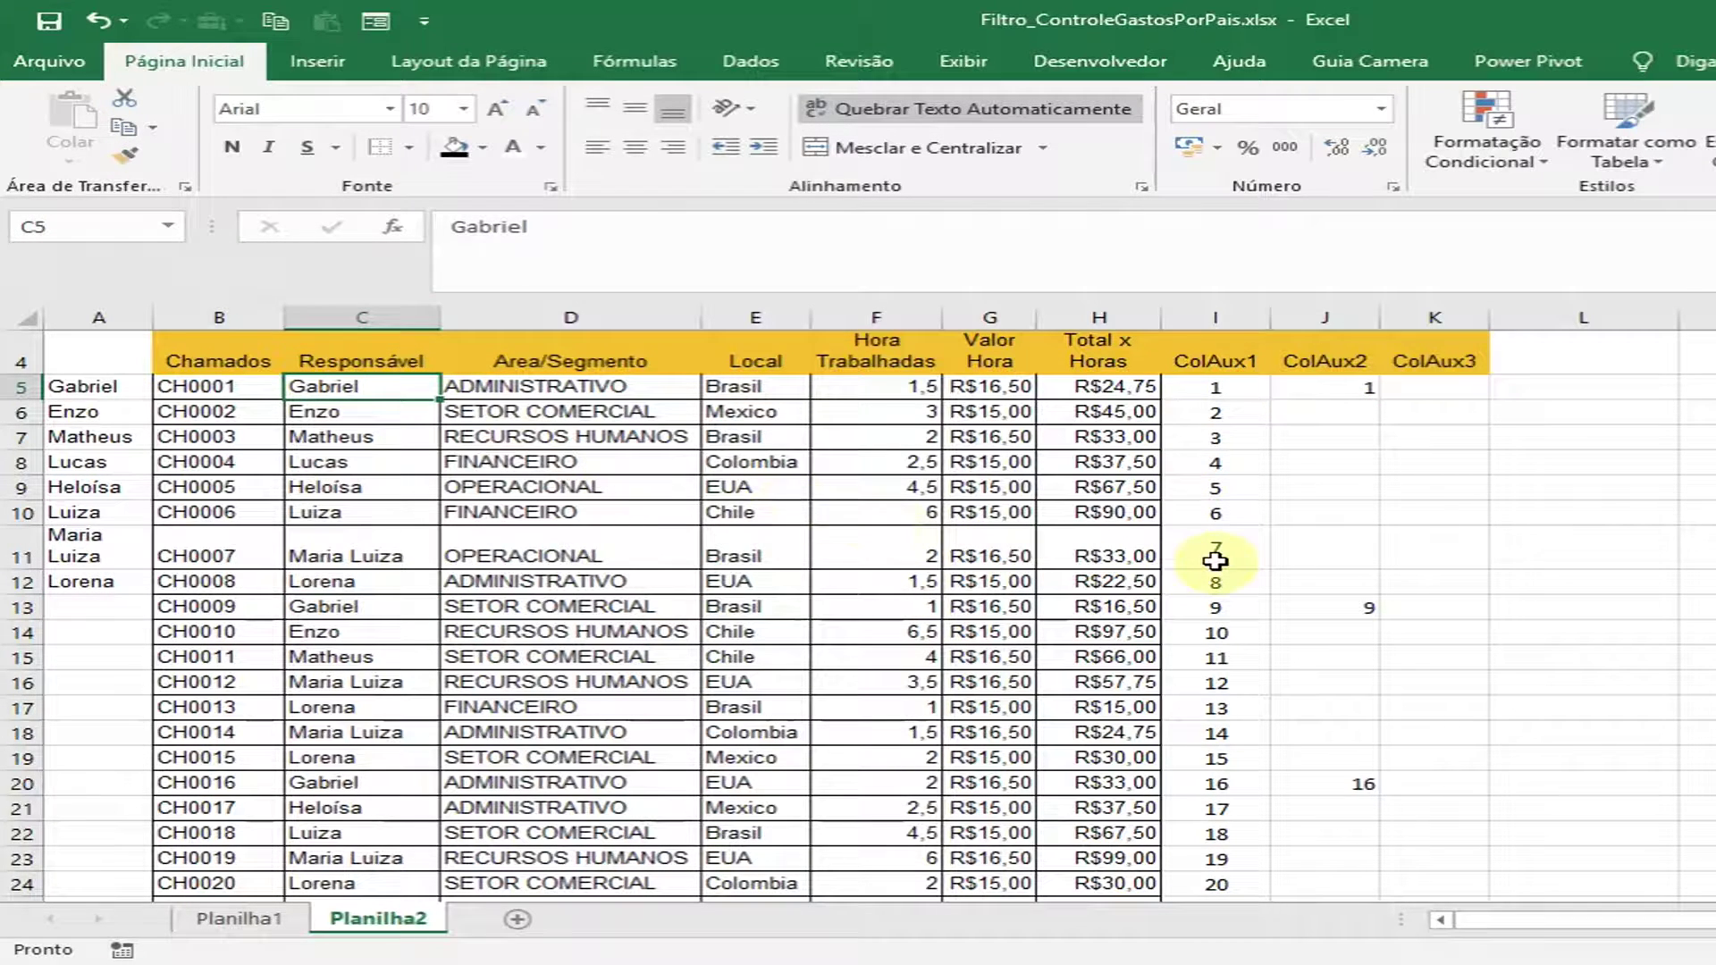
# - Examine the blank cells in ColAux2 and compare the column with the ColAux1 sequence
pyautogui.click(1323, 386)
pyautogui.moveTo(1319, 658); pyautogui.dragTo(1317, 684)
pyautogui.click(1327, 581)
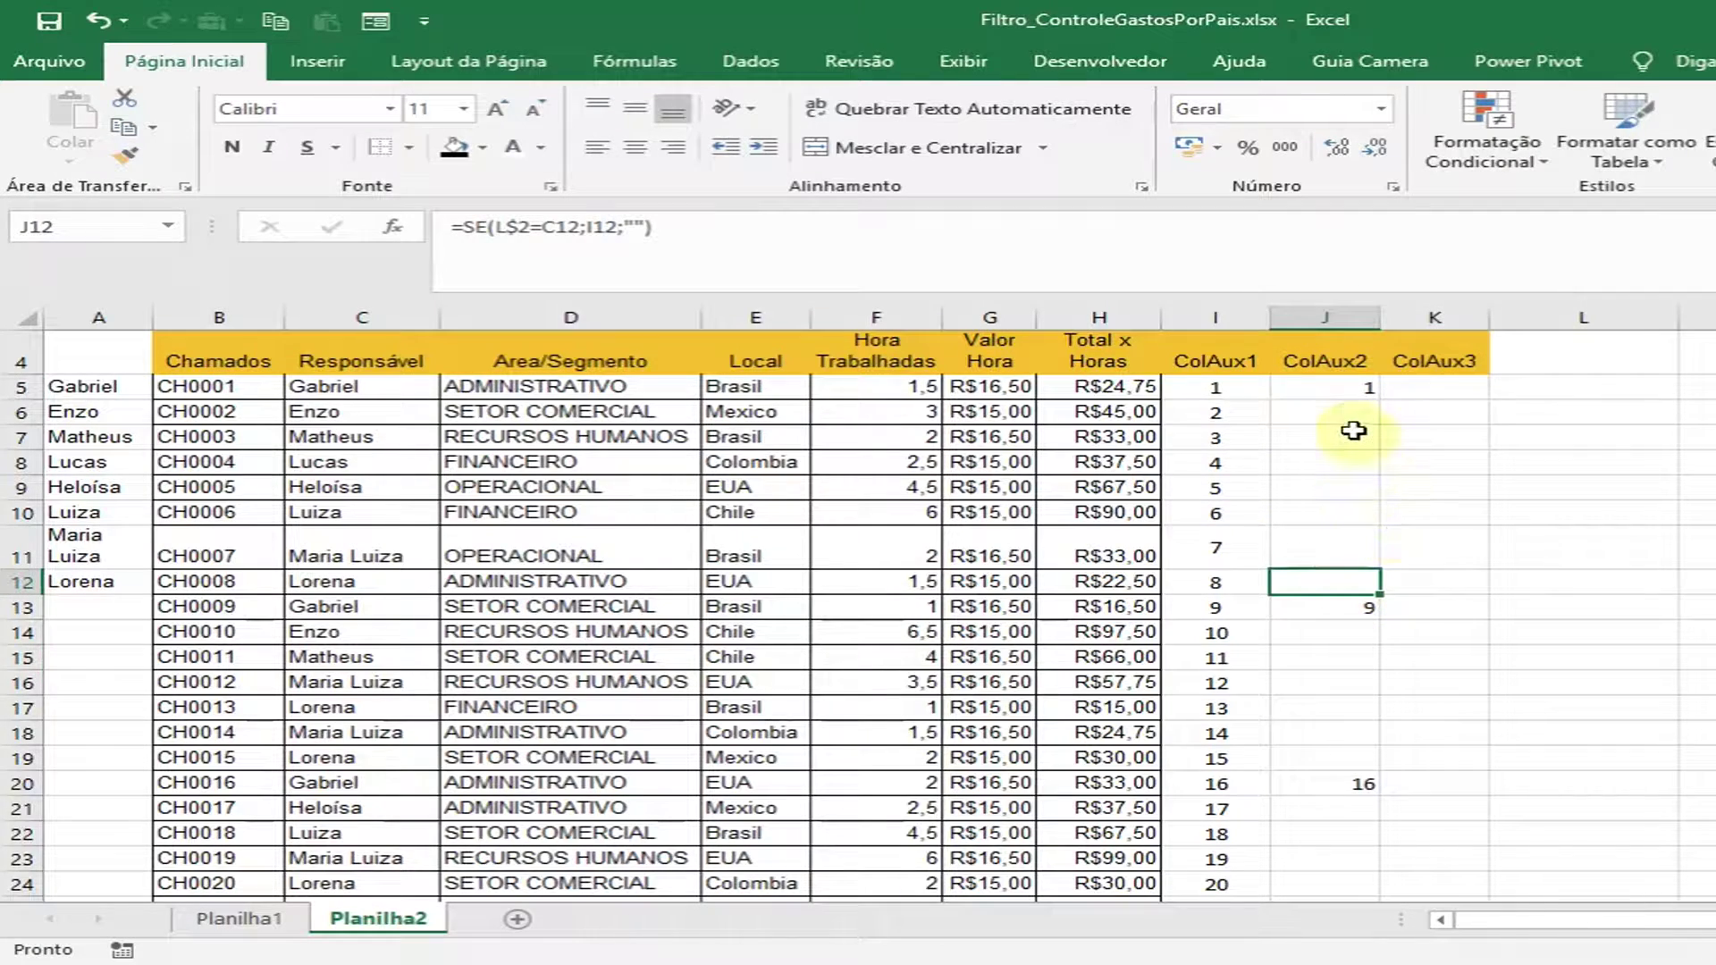
pyautogui.moveTo(1228, 387); pyautogui.dragTo(1263, 670)
pyautogui.scroll(2, 1356, 541)
pyautogui.moveTo(1331, 502); pyautogui.dragTo(1351, 874)
# - Set the Responsável selector in L2 to the third name in its list
pyautogui.click(1631, 409)
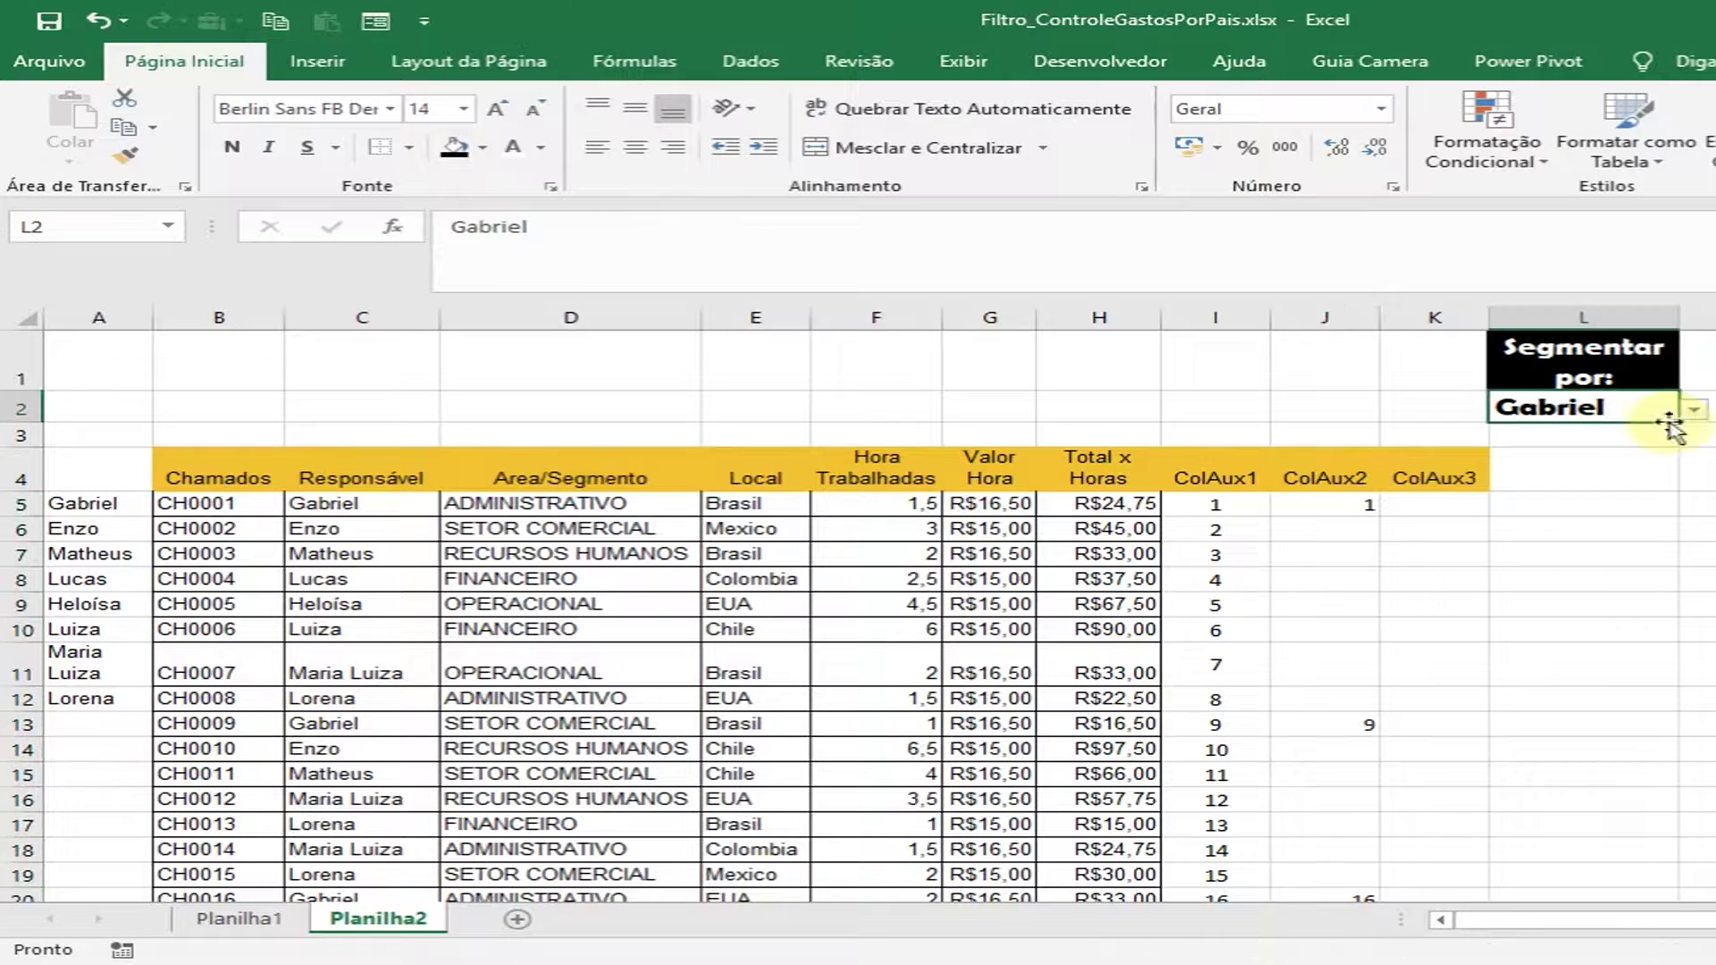
pyautogui.click(1691, 410)
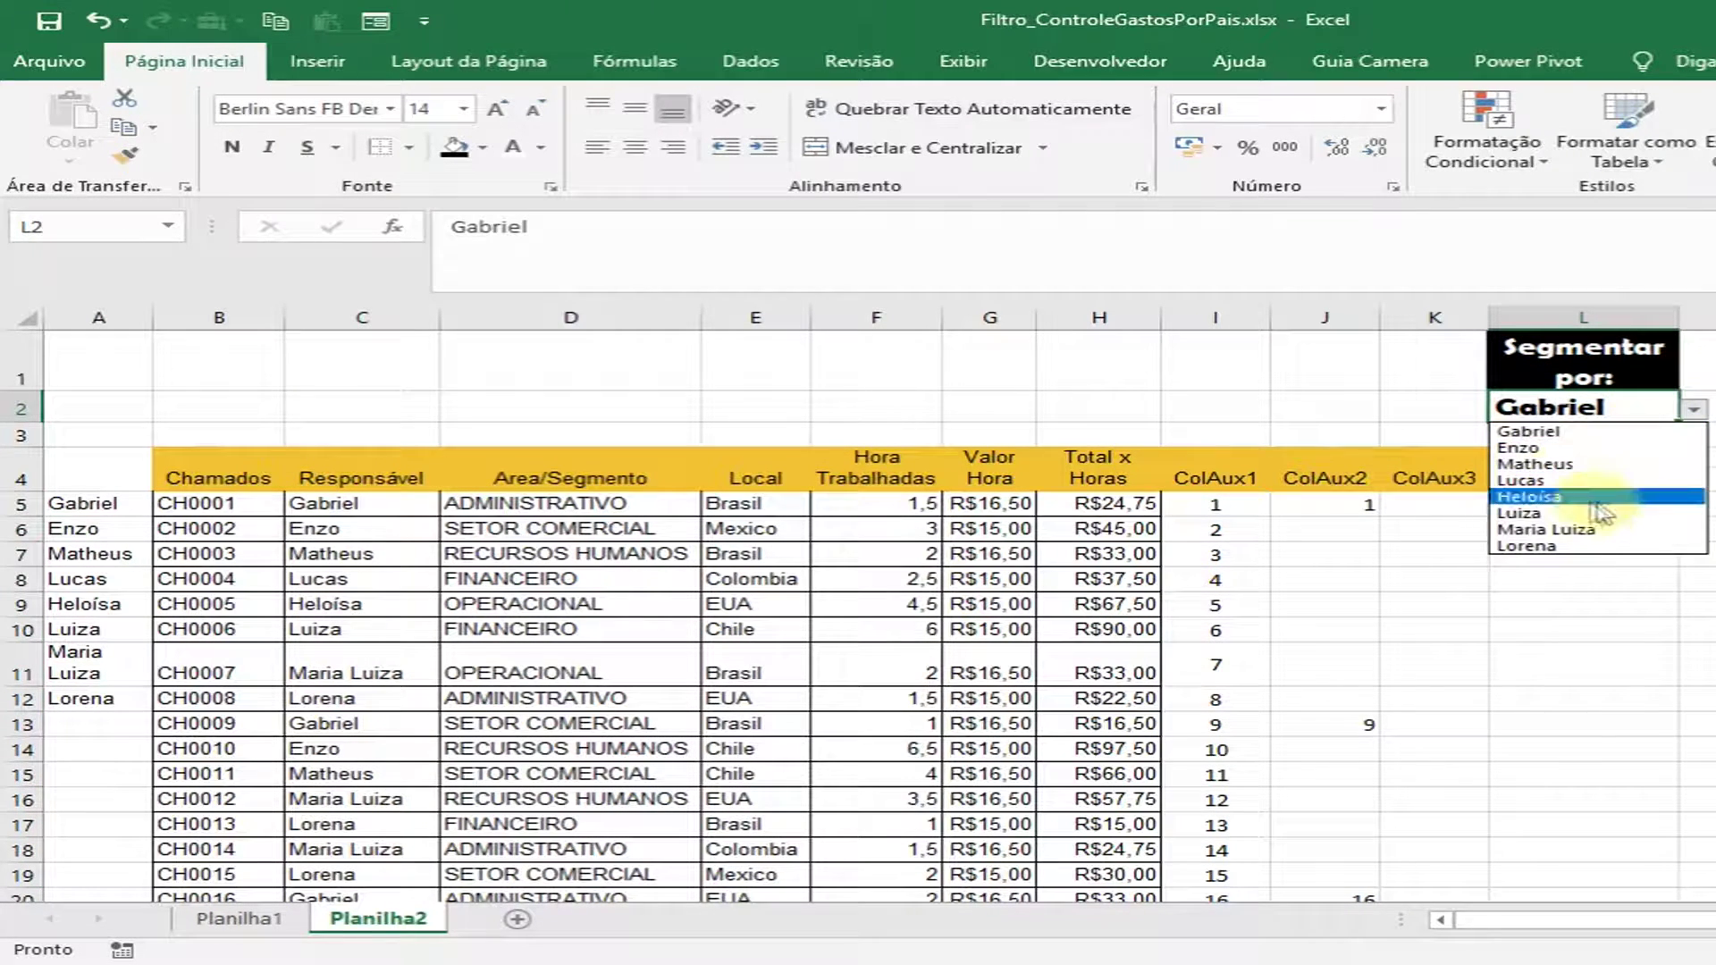
pyautogui.click(1535, 464)
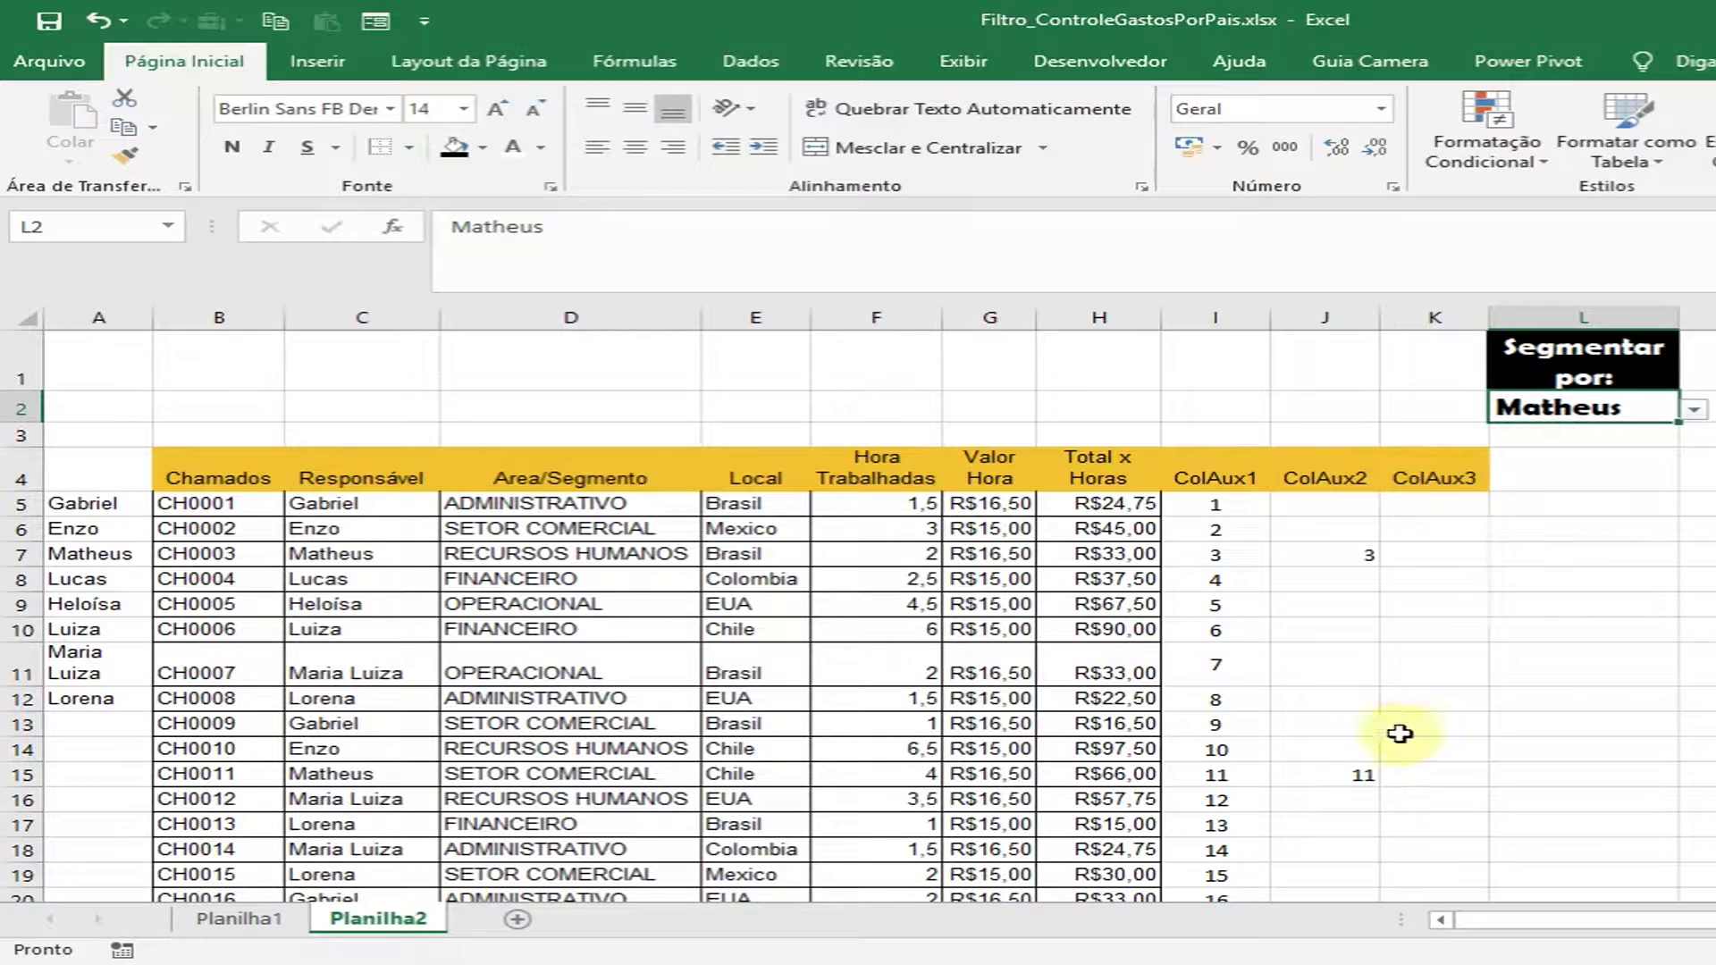
# - Check the ColAux2 results in rows 7, 15 and 27 against the Responsável entries for the selected name
pyautogui.click(1331, 557)
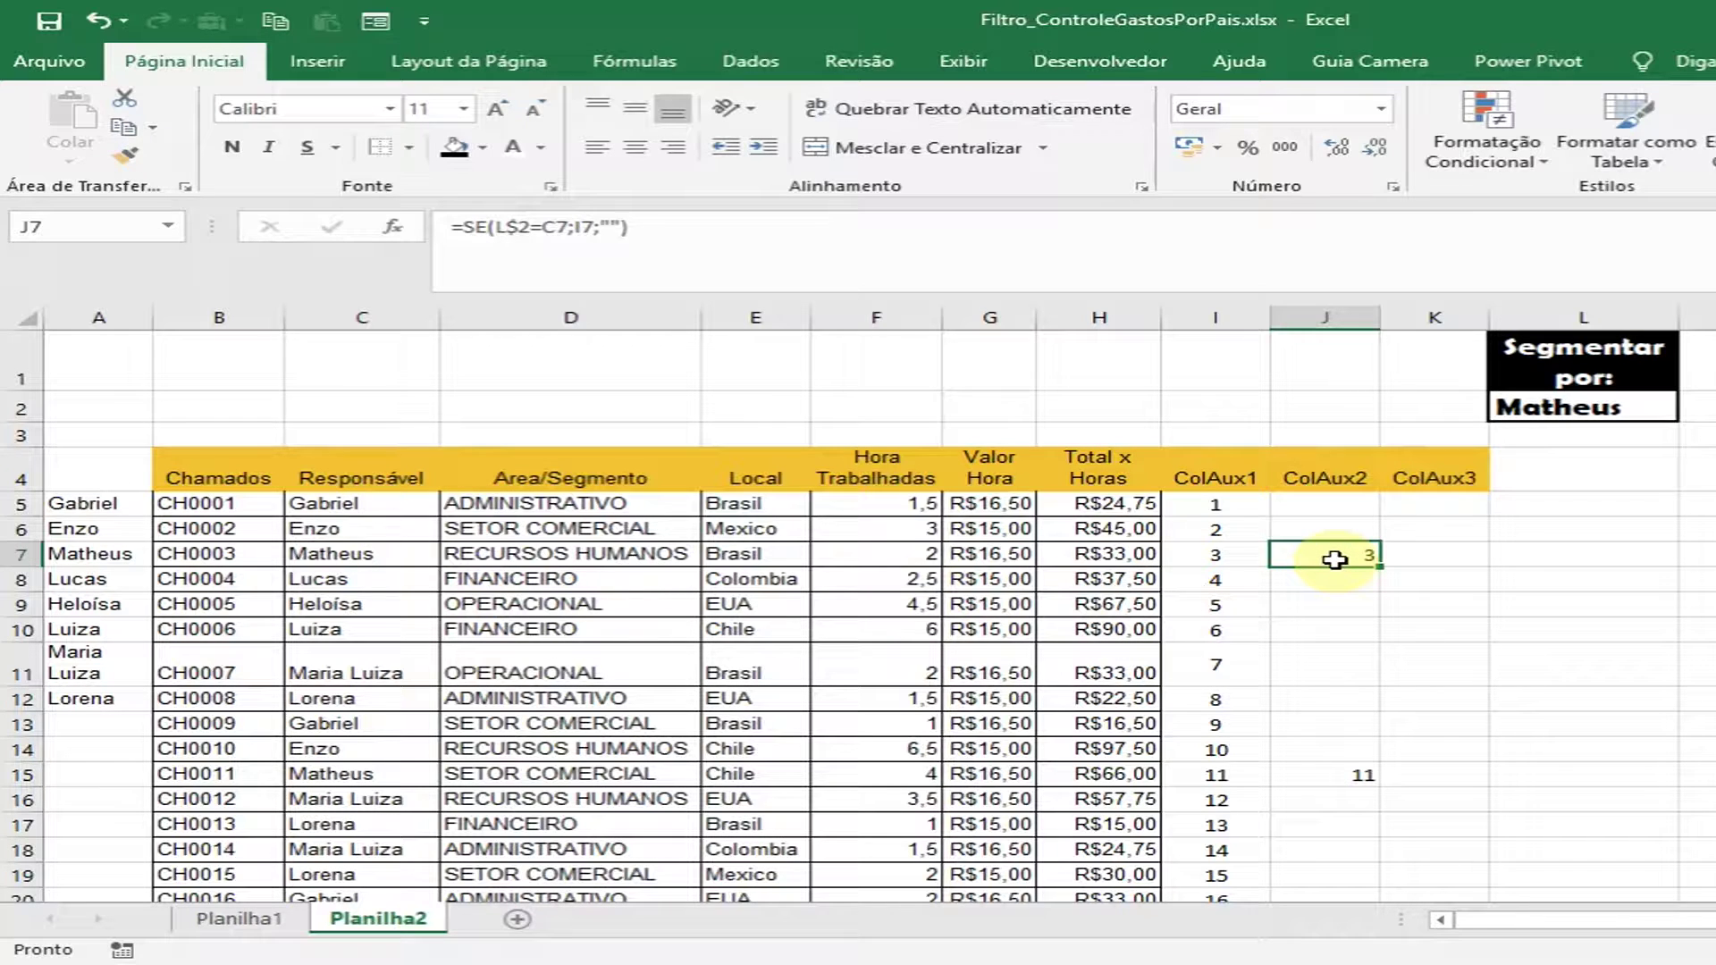
pyautogui.click(402, 552)
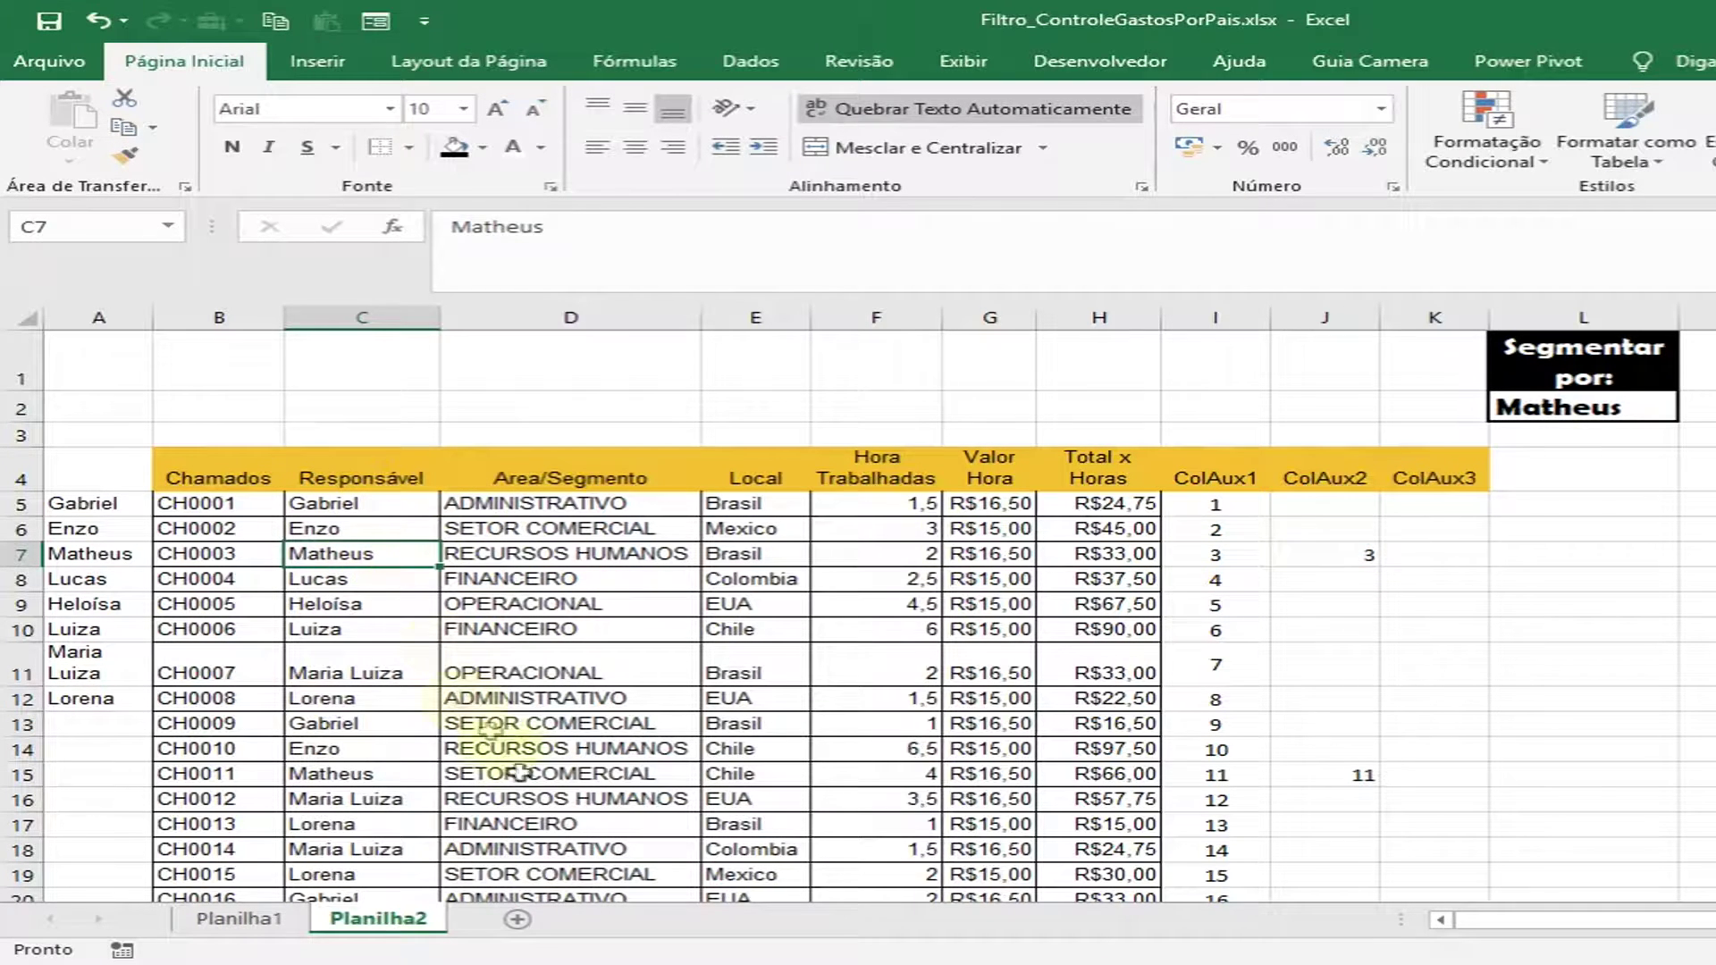
pyautogui.click(1315, 781)
pyautogui.click(323, 776)
pyautogui.scroll(-4, 1404, 706)
pyautogui.click(1331, 719)
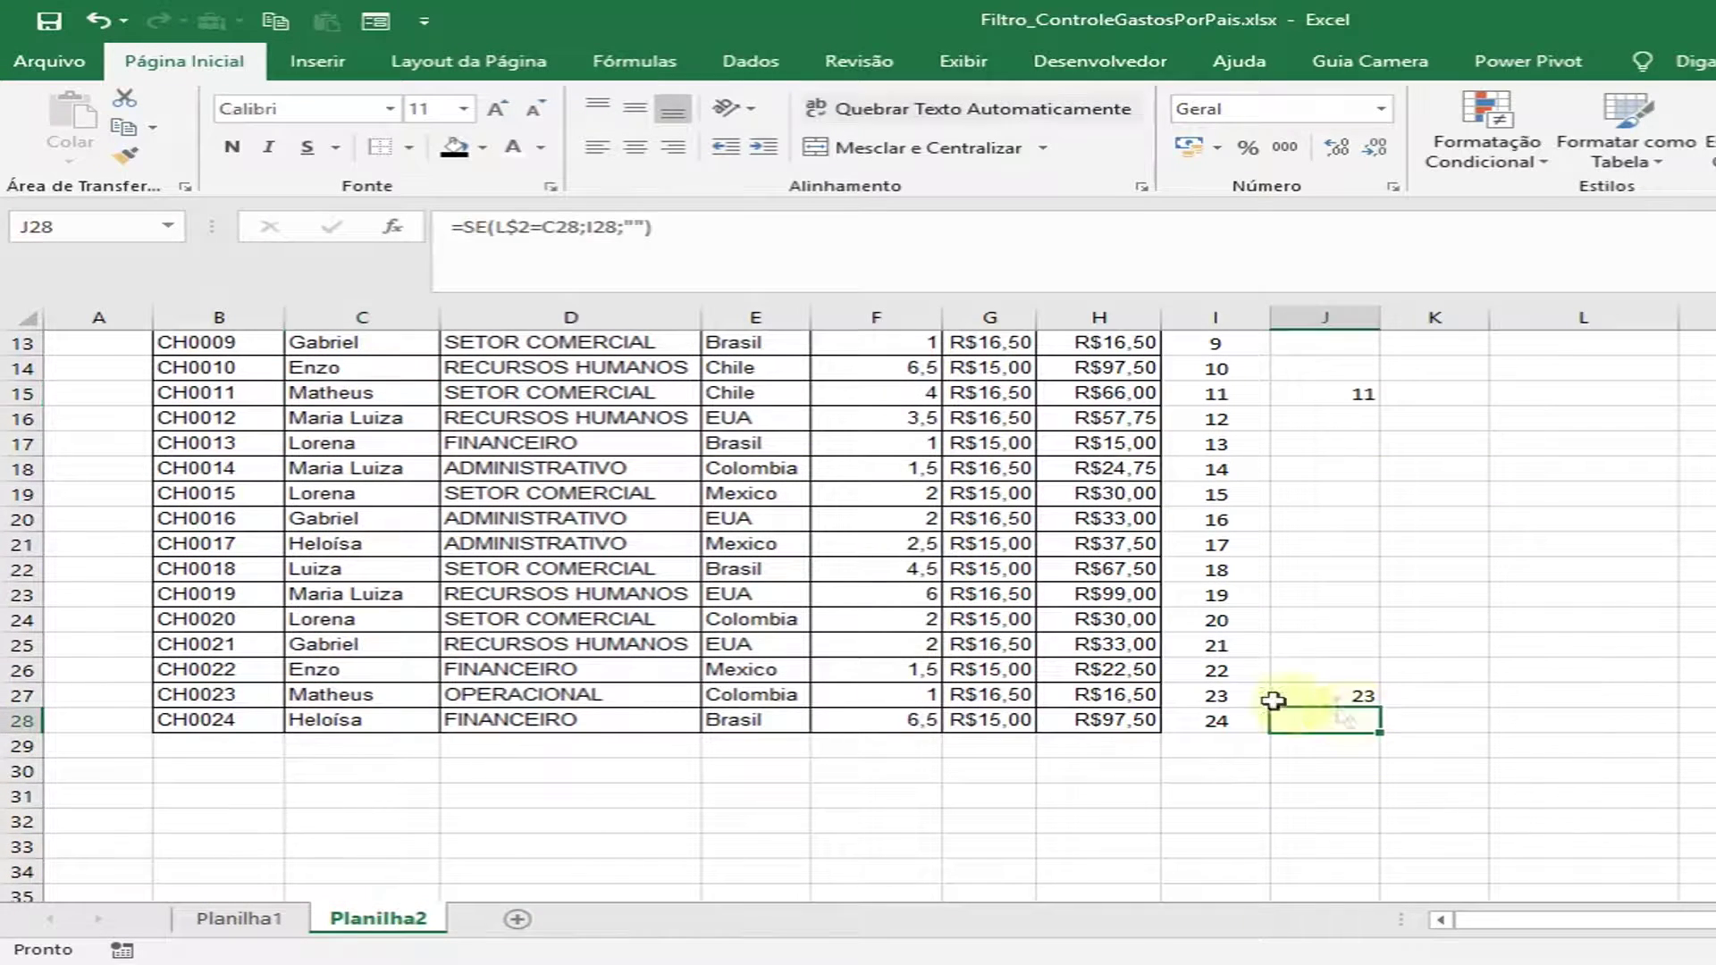
pyautogui.click(1366, 693)
pyautogui.click(397, 672)
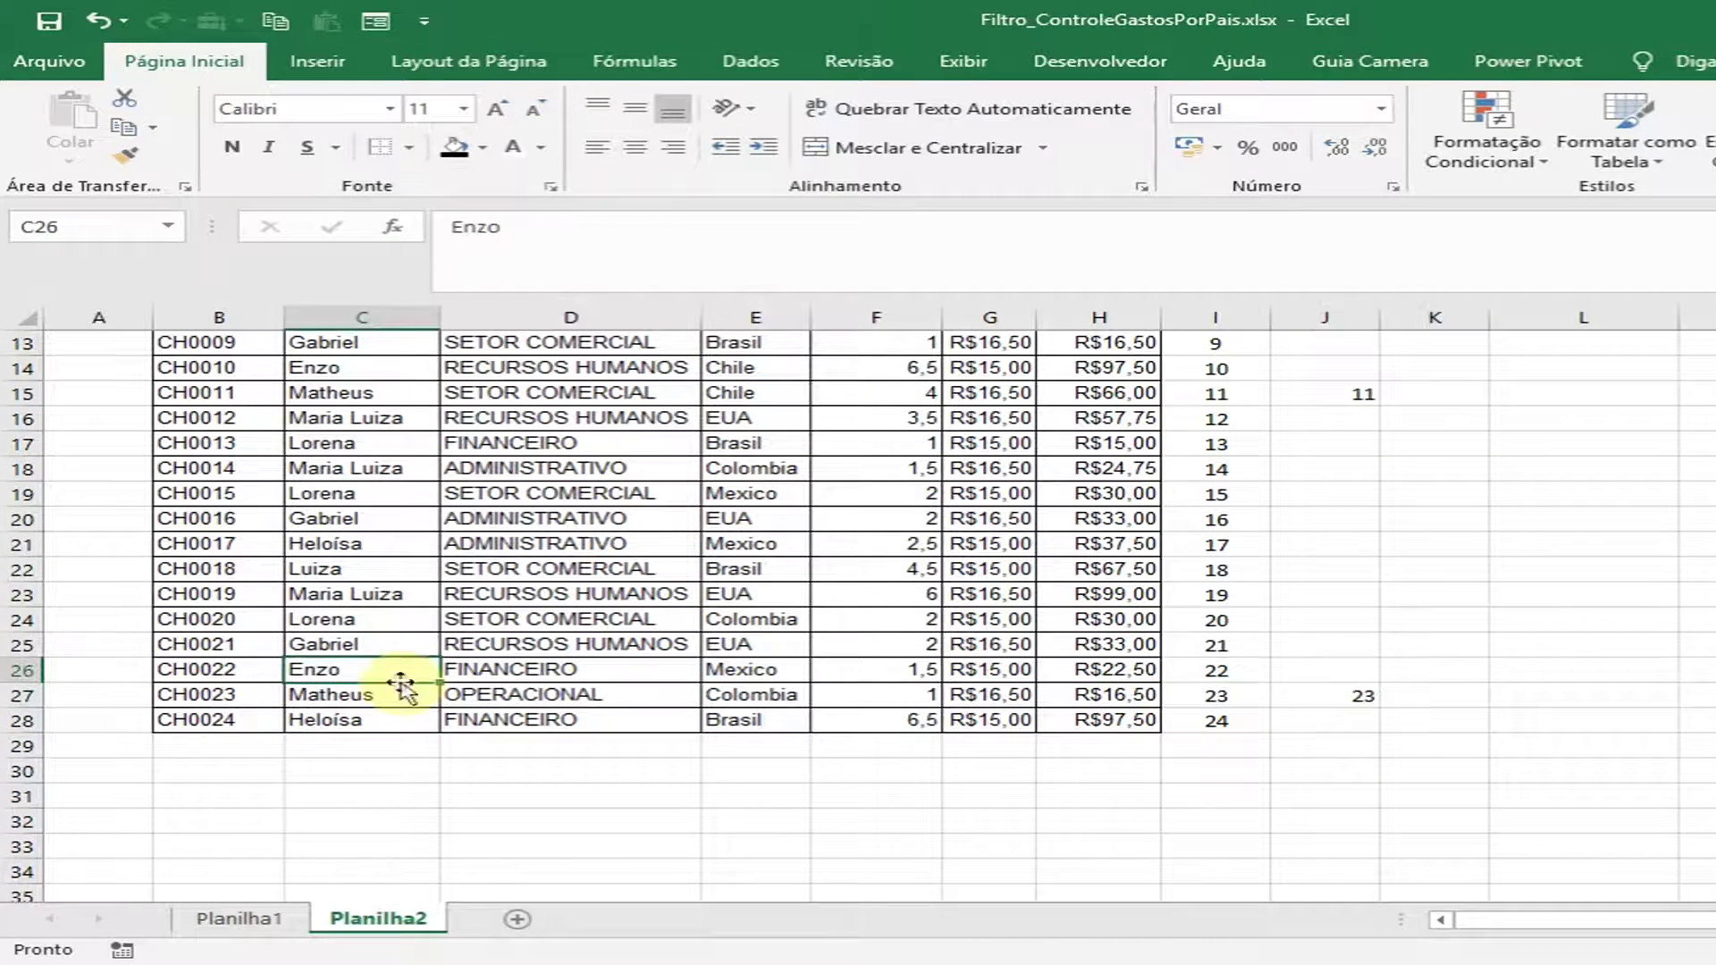
pyautogui.click(1354, 715)
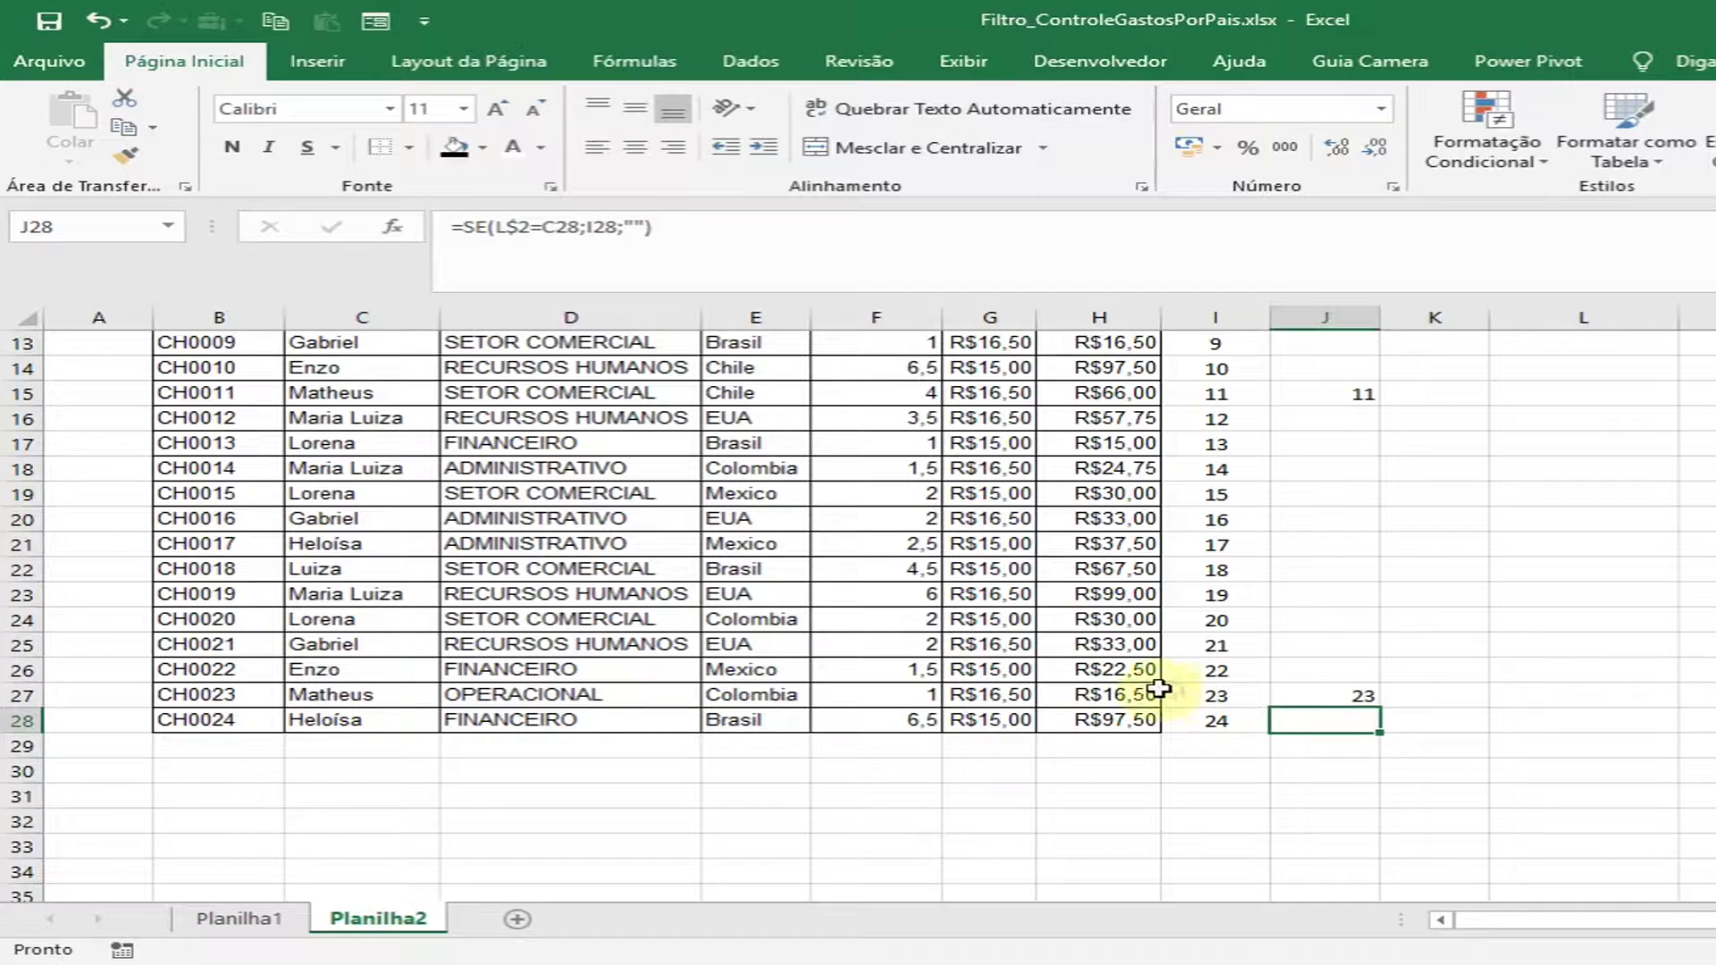
pyautogui.click(1362, 694)
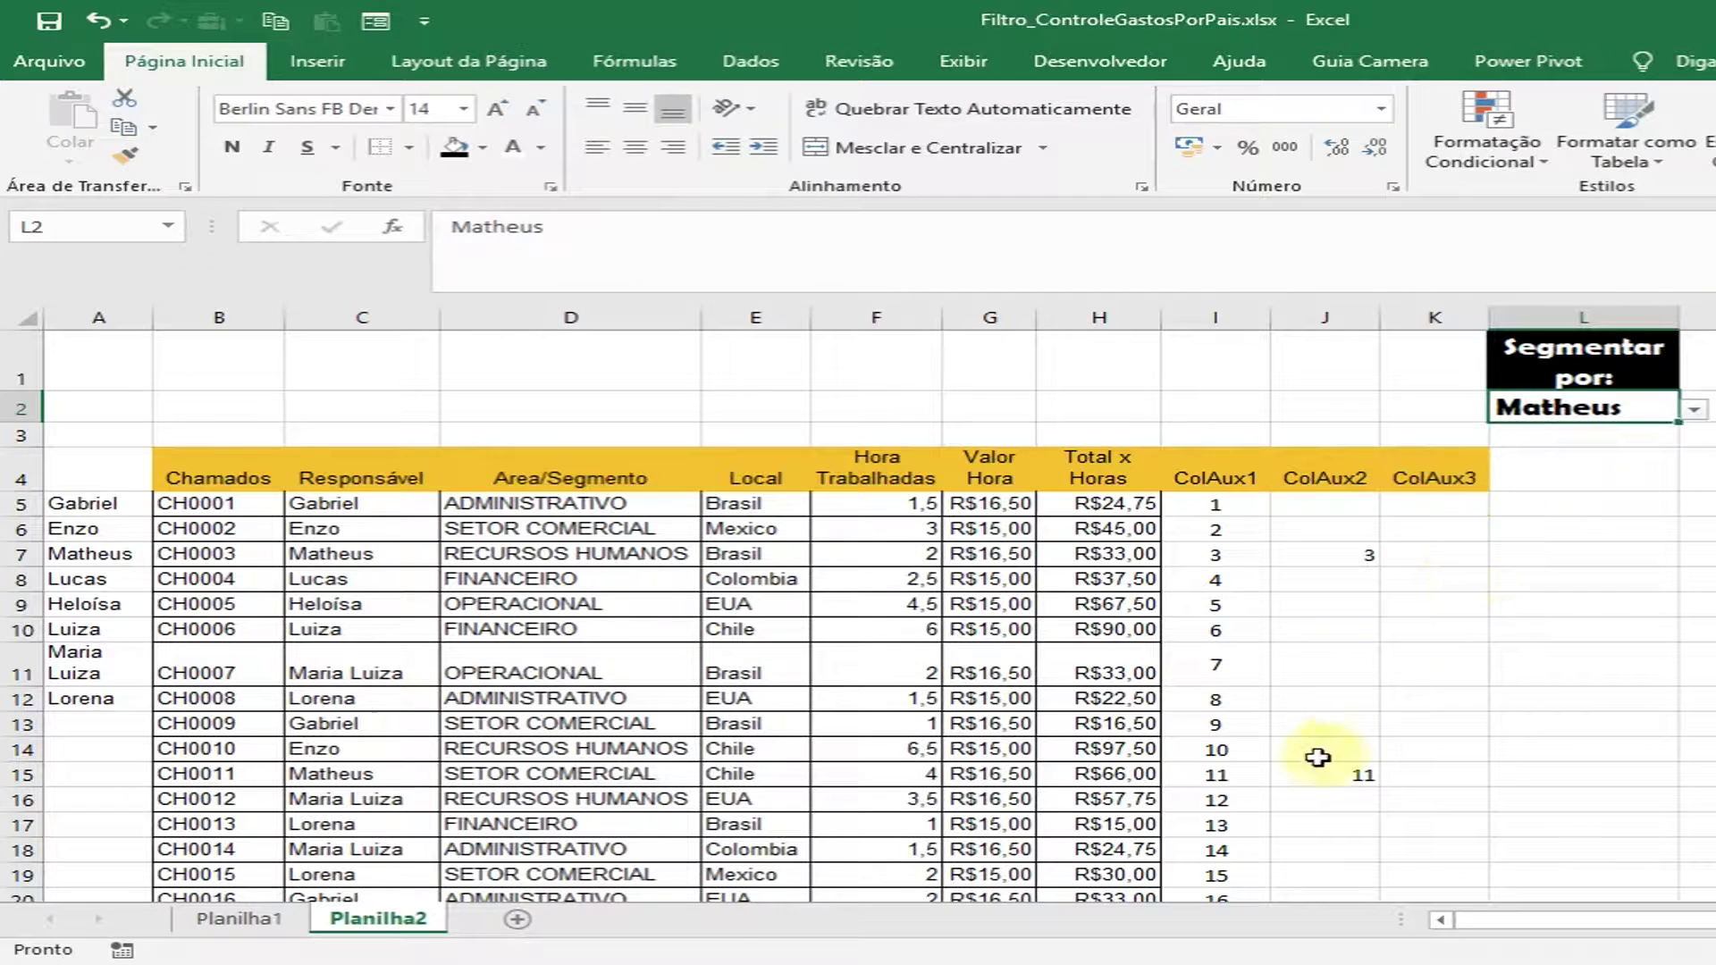
# - Compare the ColAux2 entries in J15 and J7 with the Responsável entry in C15
pyautogui.click(1329, 775)
pyautogui.click(348, 774)
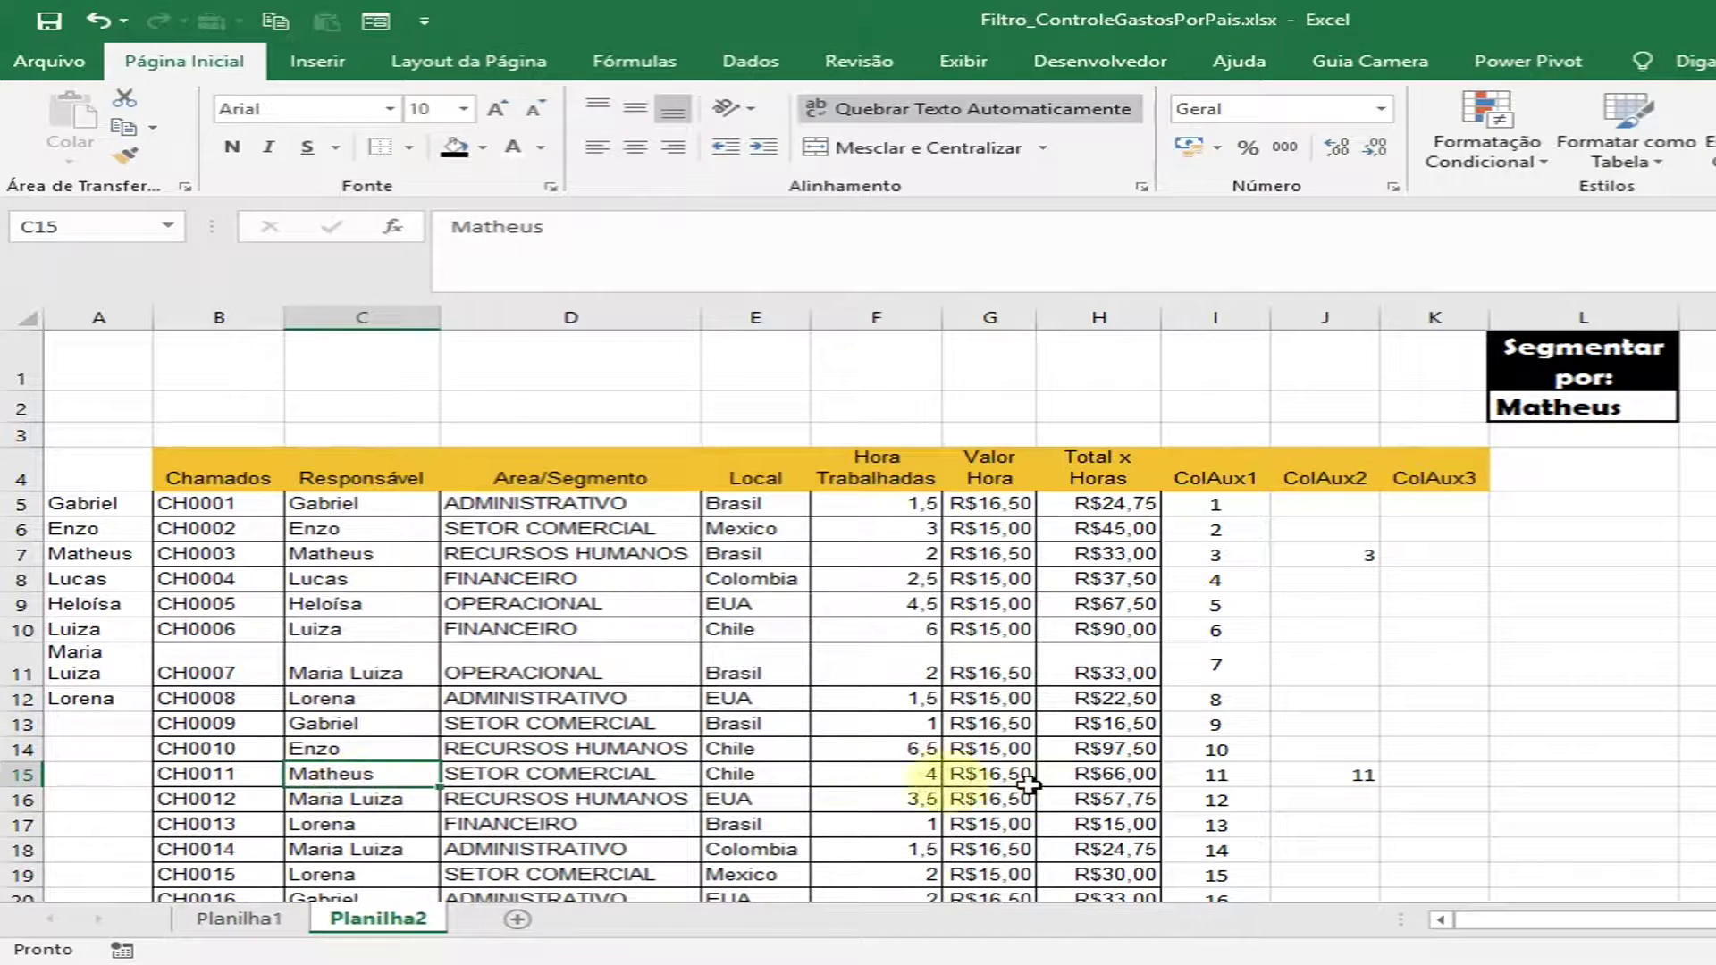
pyautogui.click(1327, 775)
pyautogui.click(402, 773)
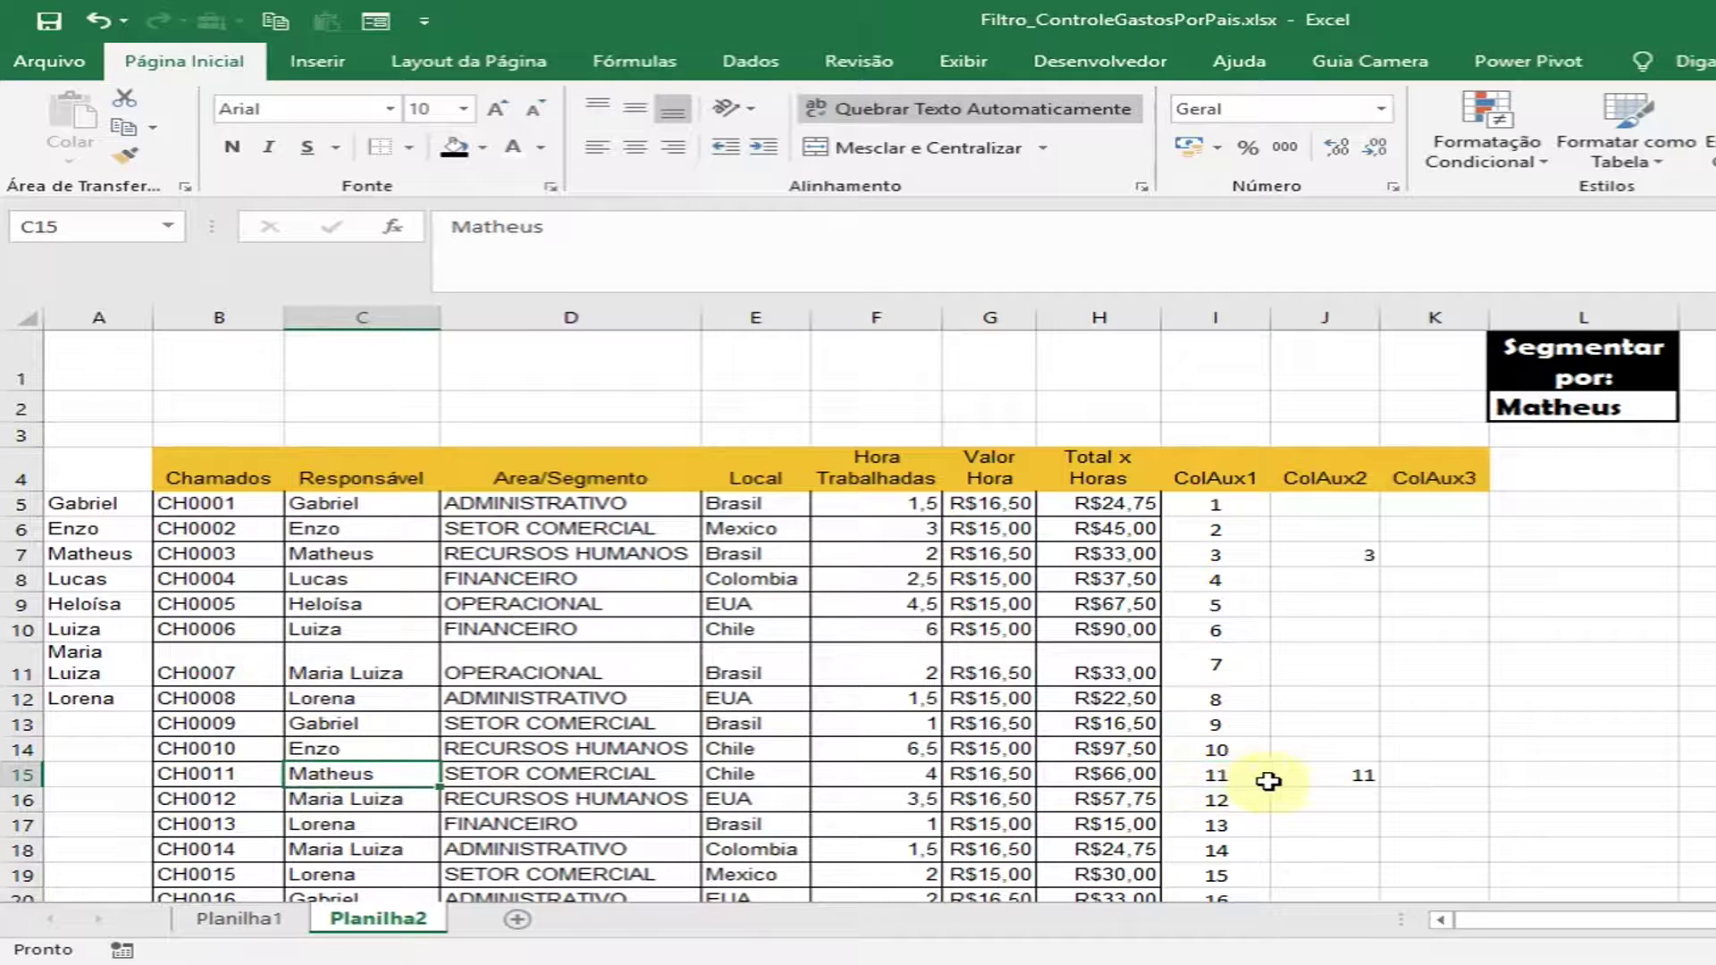
pyautogui.moveTo(1260, 774); pyautogui.dragTo(1313, 786)
pyautogui.click(1332, 776)
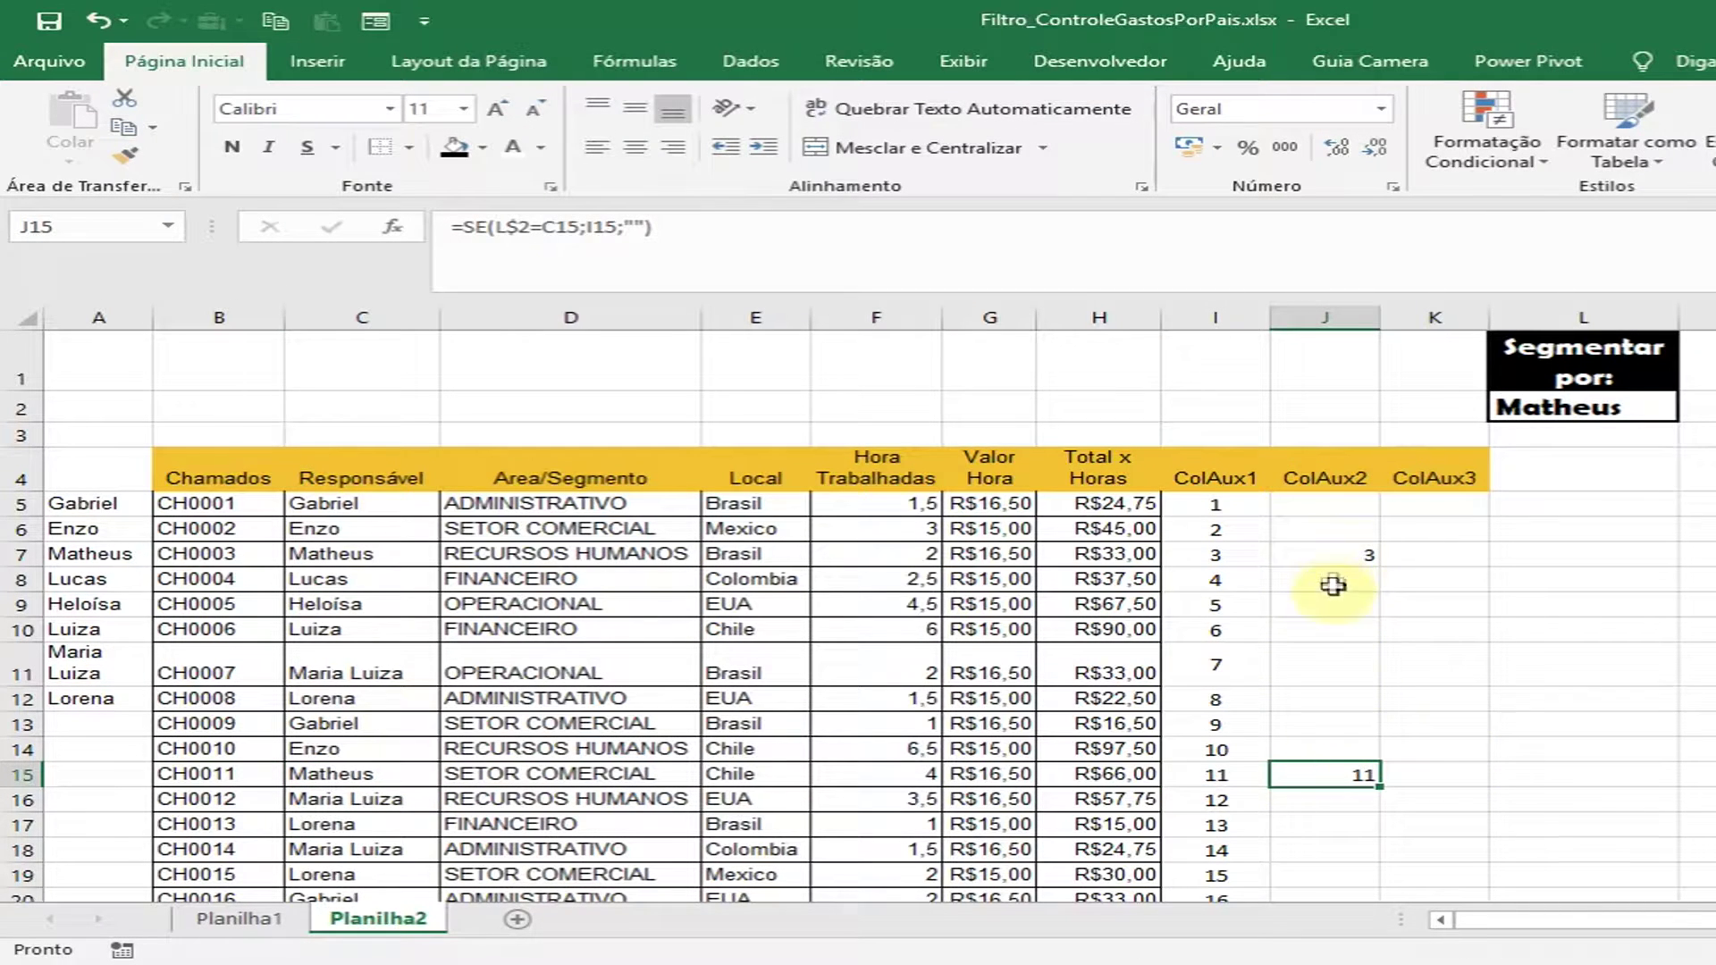
pyautogui.click(1340, 554)
# - Start a MENOR function in K5, the first data cell under ColAux3
pyautogui.click(1438, 508)
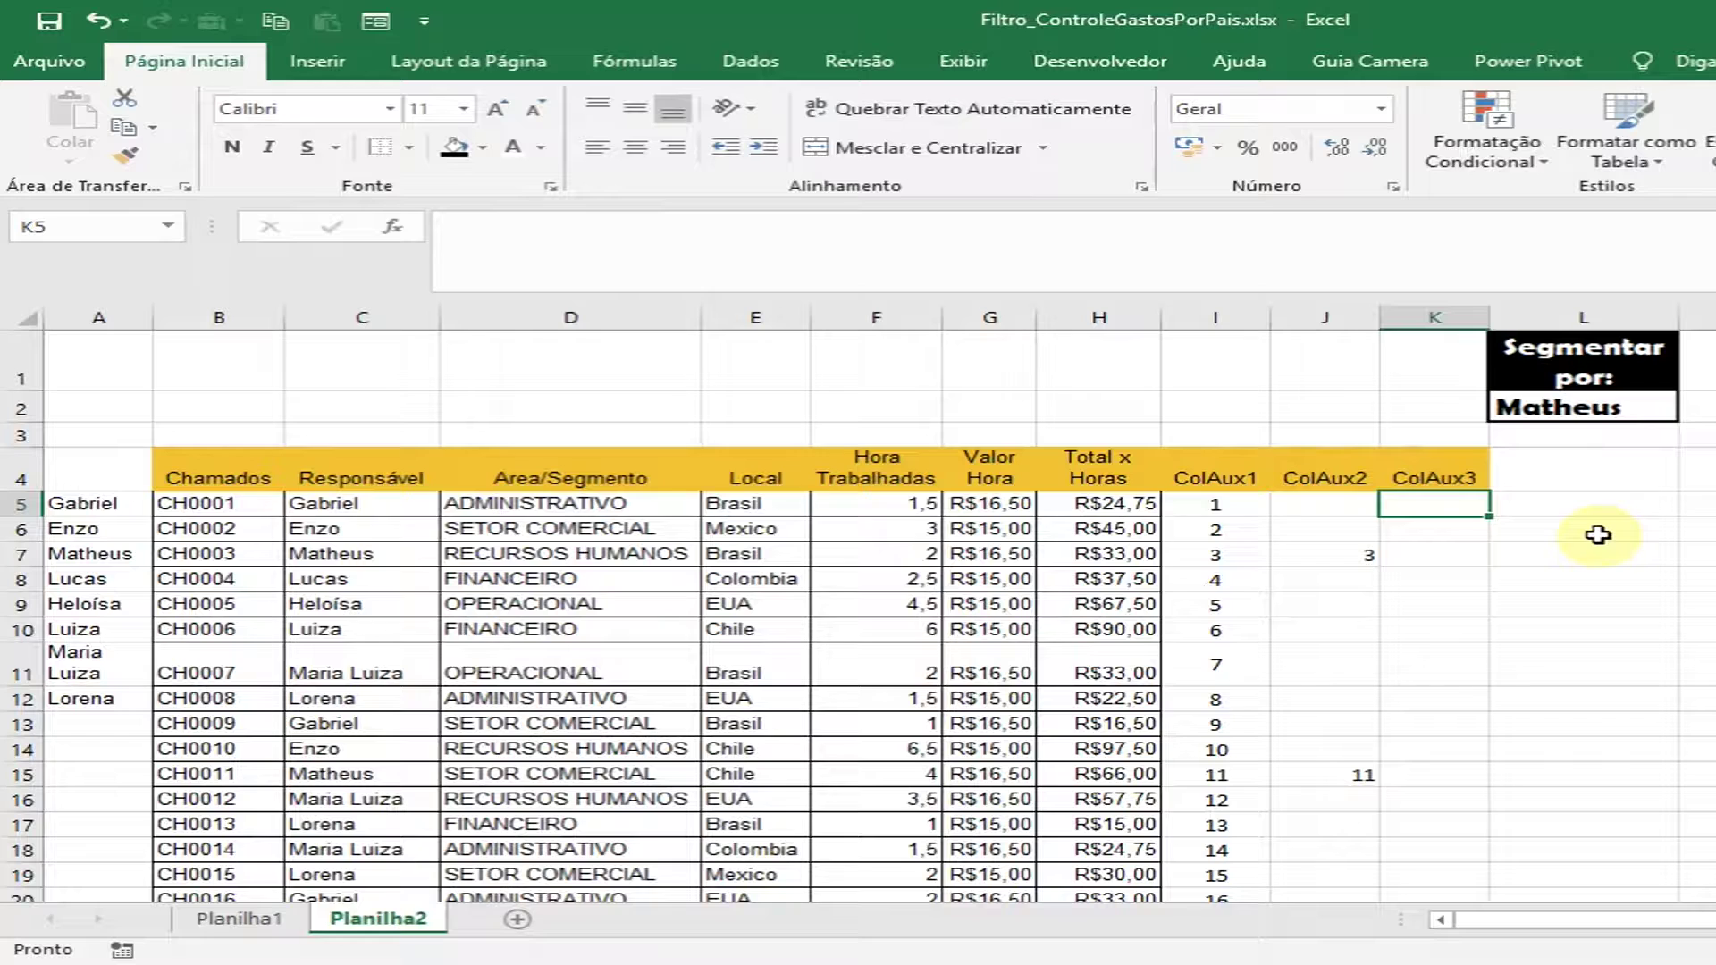
pyautogui.moveTo(1439, 505)
pyautogui.mouseDown()
pyautogui.moveTo(1466, 524)
pyautogui.moveTo(1508, 652)
pyautogui.moveTo(1435, 510)
pyautogui.mouseUp()
pyautogui.doubleClick(1436, 509)
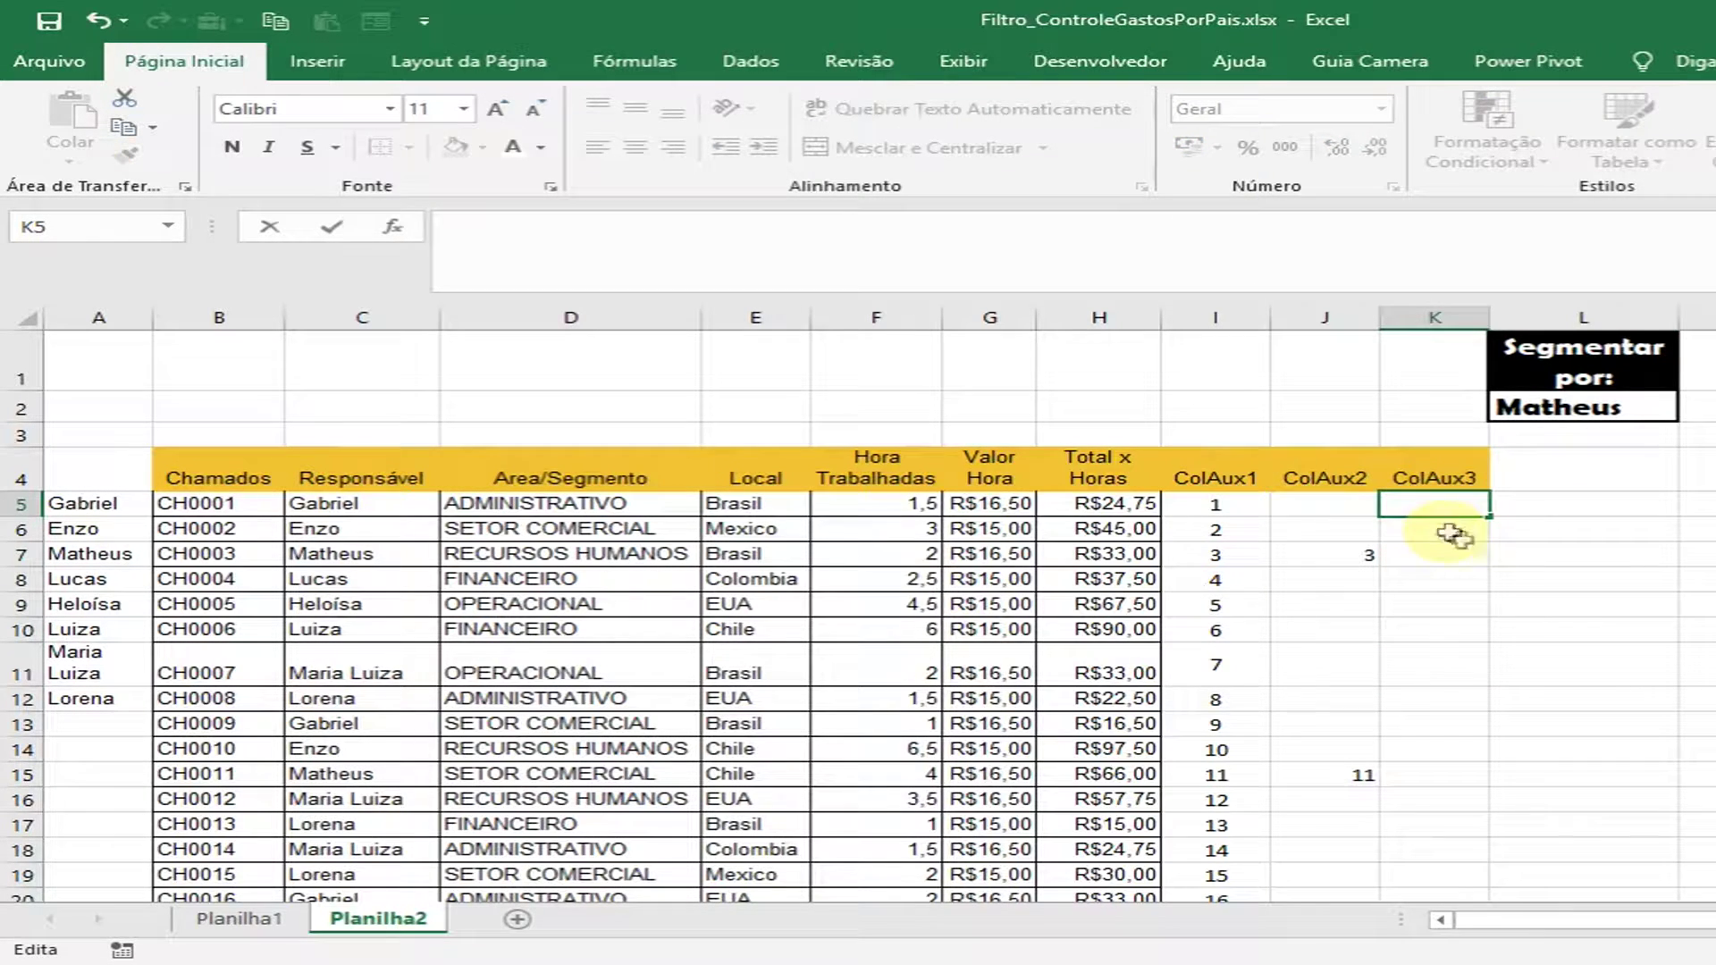
pyautogui.press('Escape')
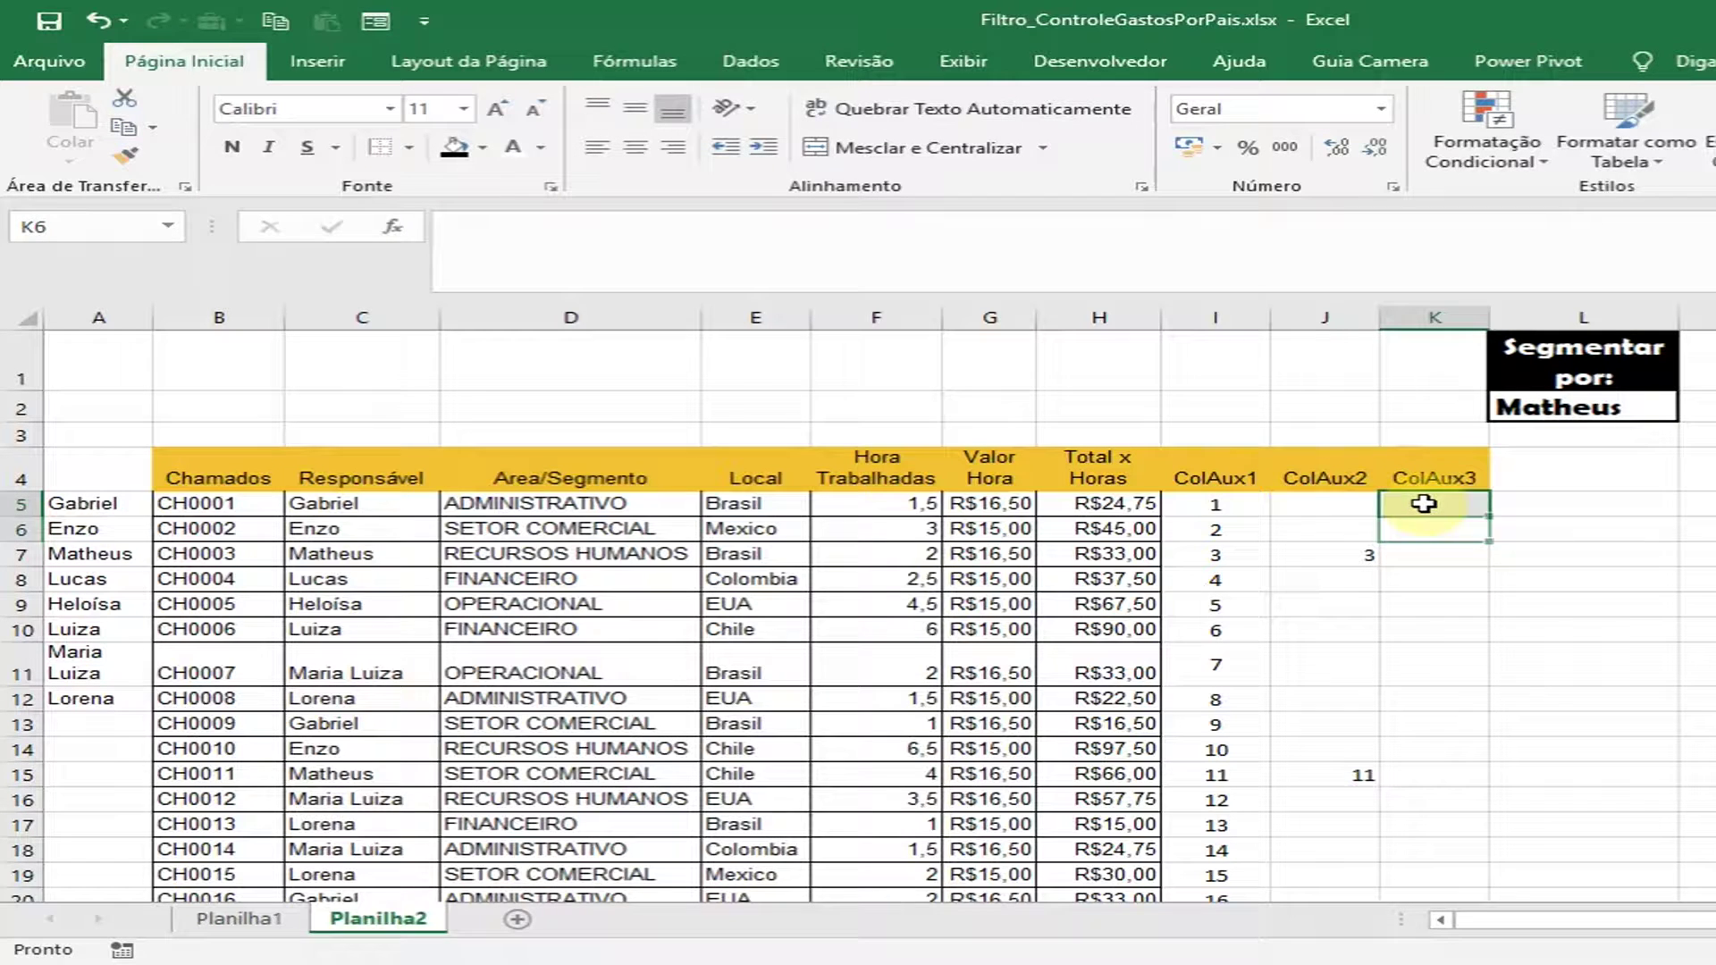
pyautogui.write('=')
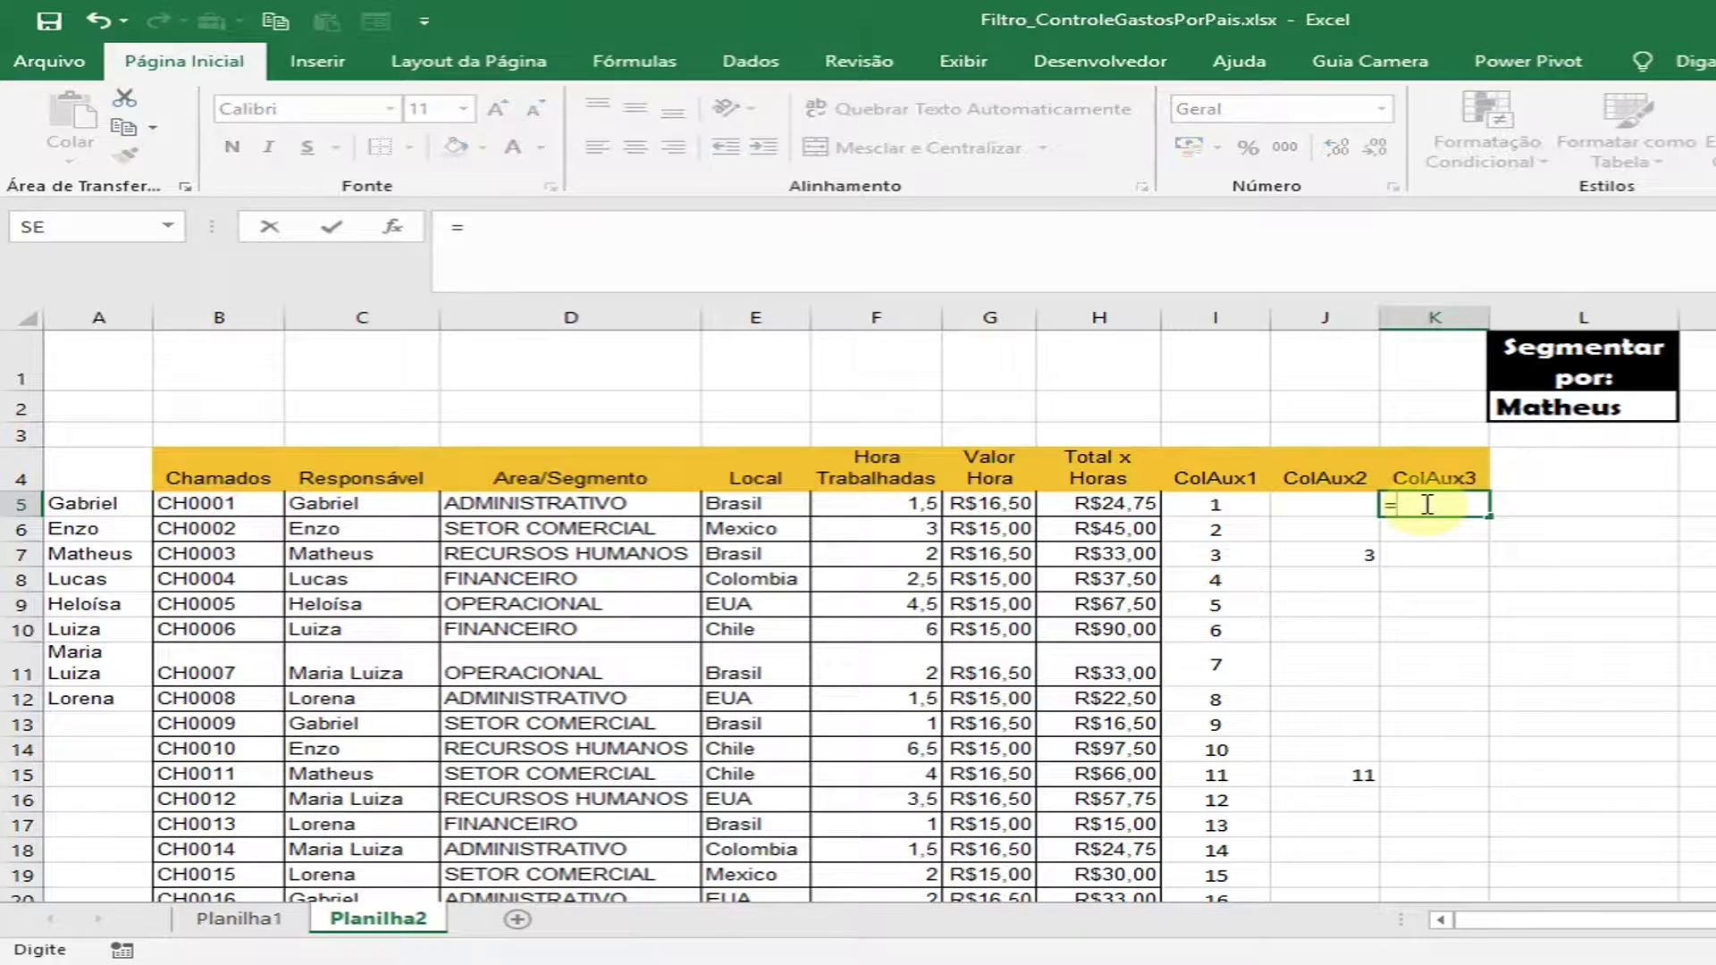
pyautogui.write('mo')
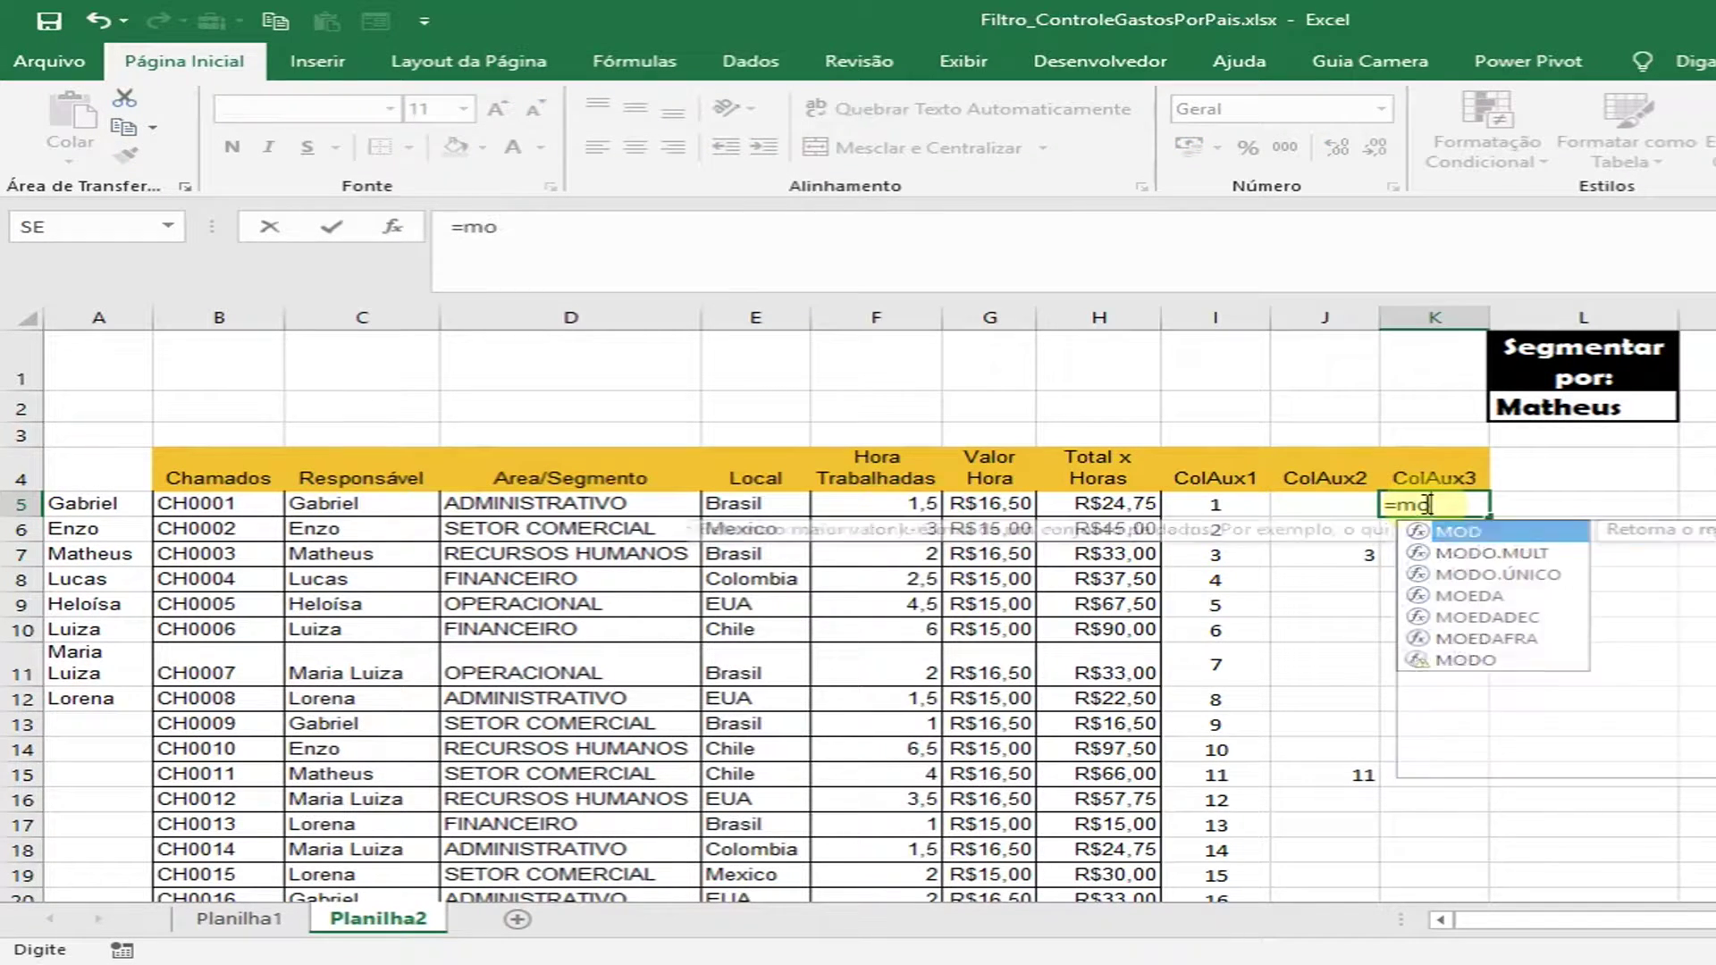
pyautogui.write('e')
pyautogui.press('BackSpace')
pyautogui.press('BackSpace')
pyautogui.write('en')
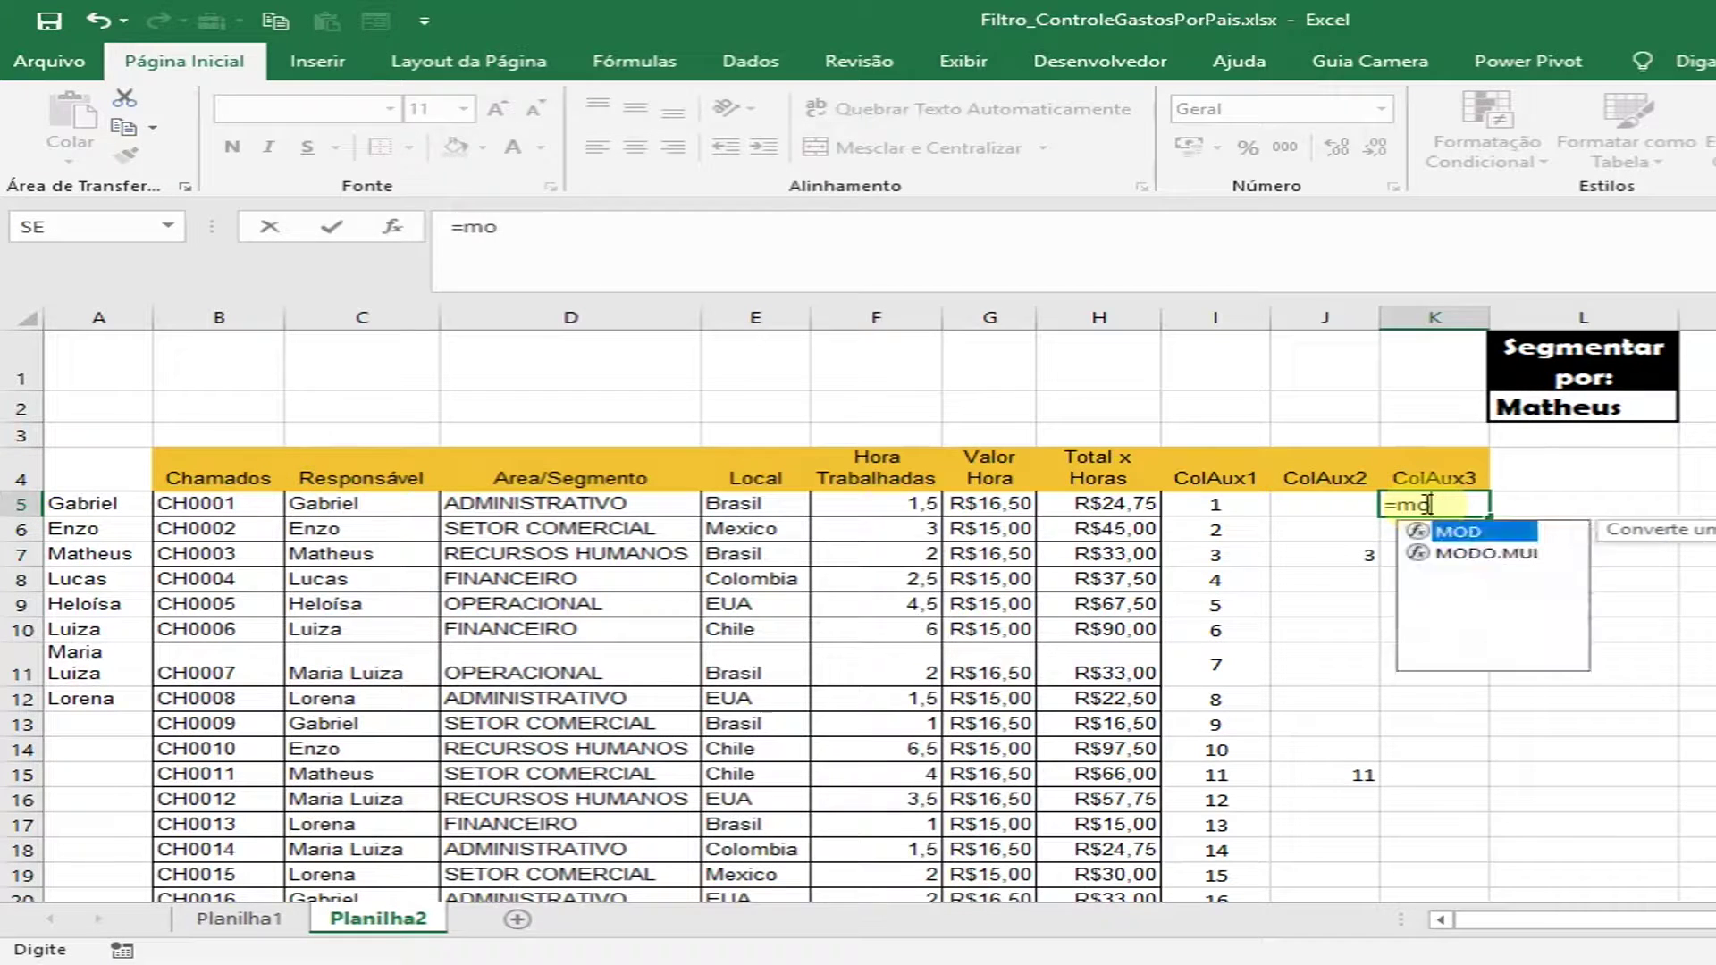
pyautogui.write('or(')
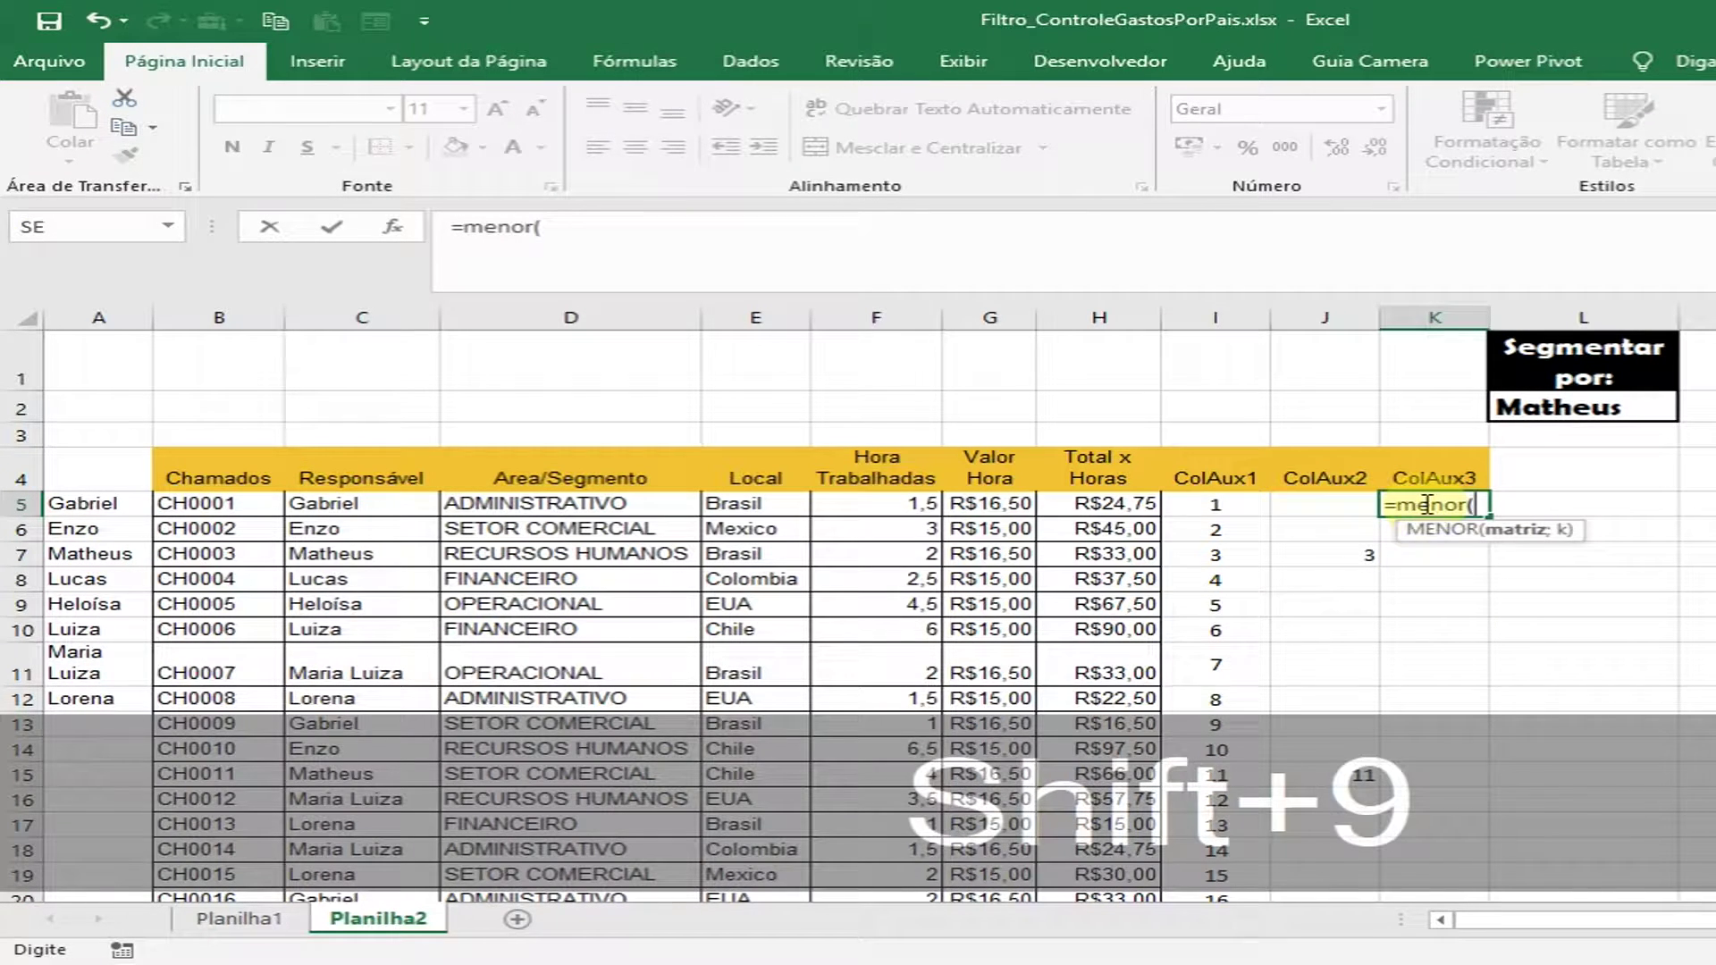
pyautogui.press('BackSpace')
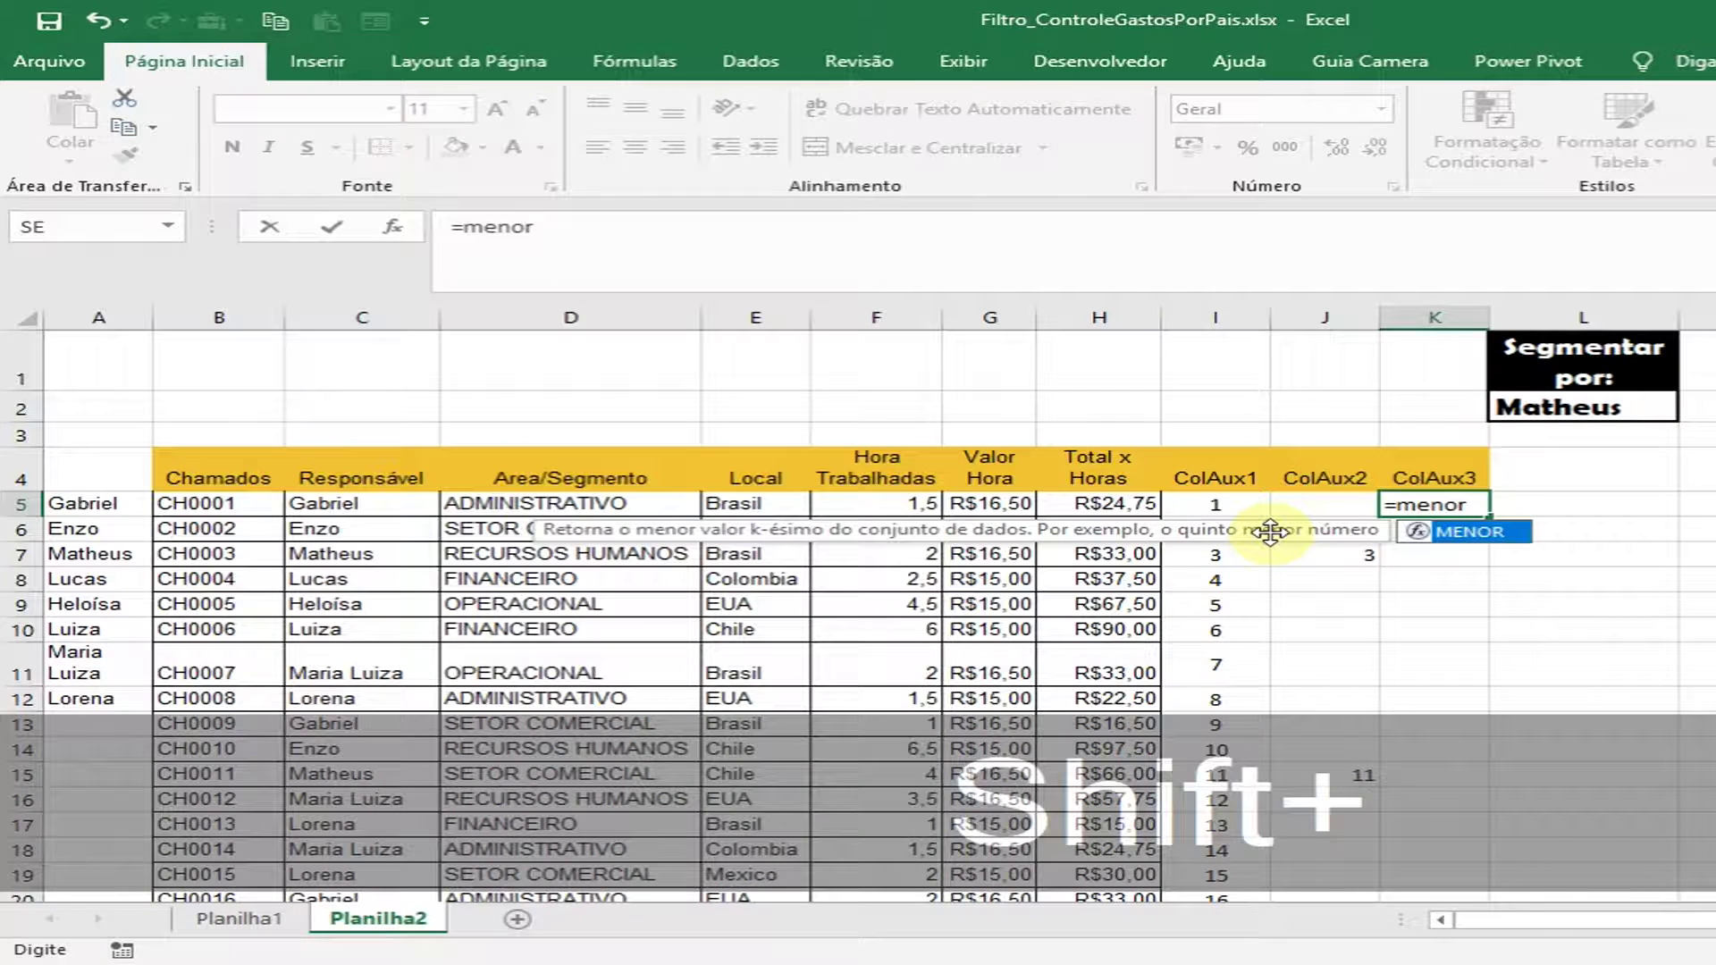
pyautogui.write('(')
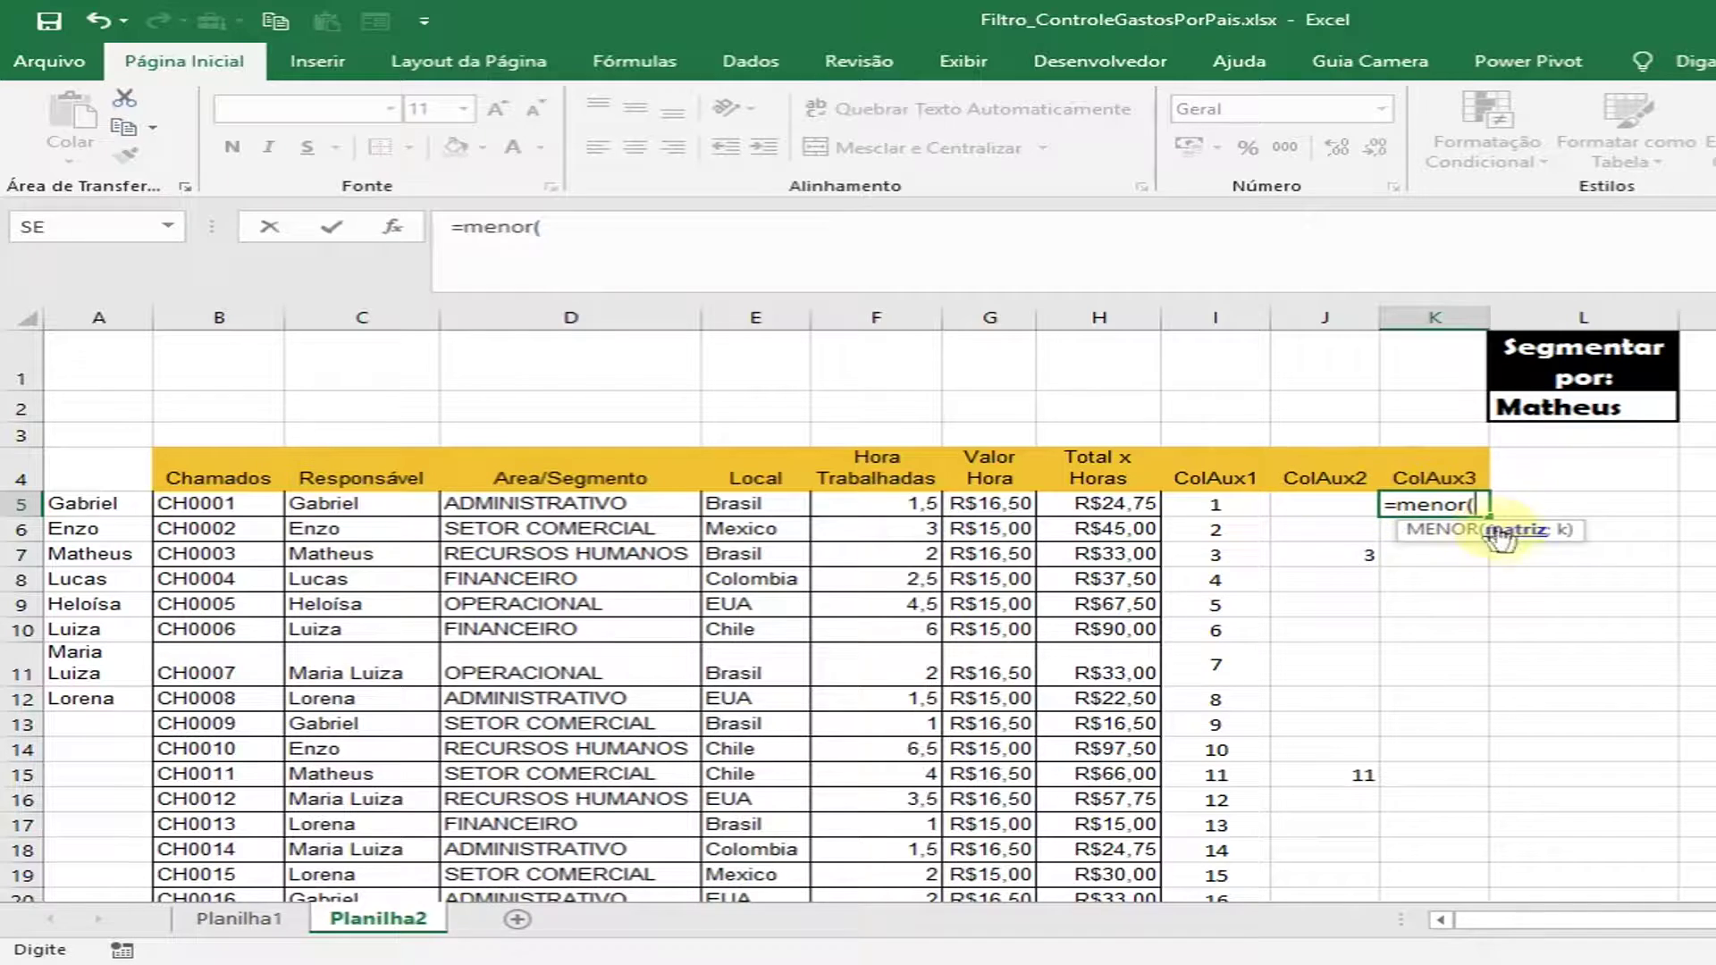
# - Set the MENOR formula's array to the whole ColAux2 range J5:J28, checking that it reaches the last record
pyautogui.click(1340, 504)
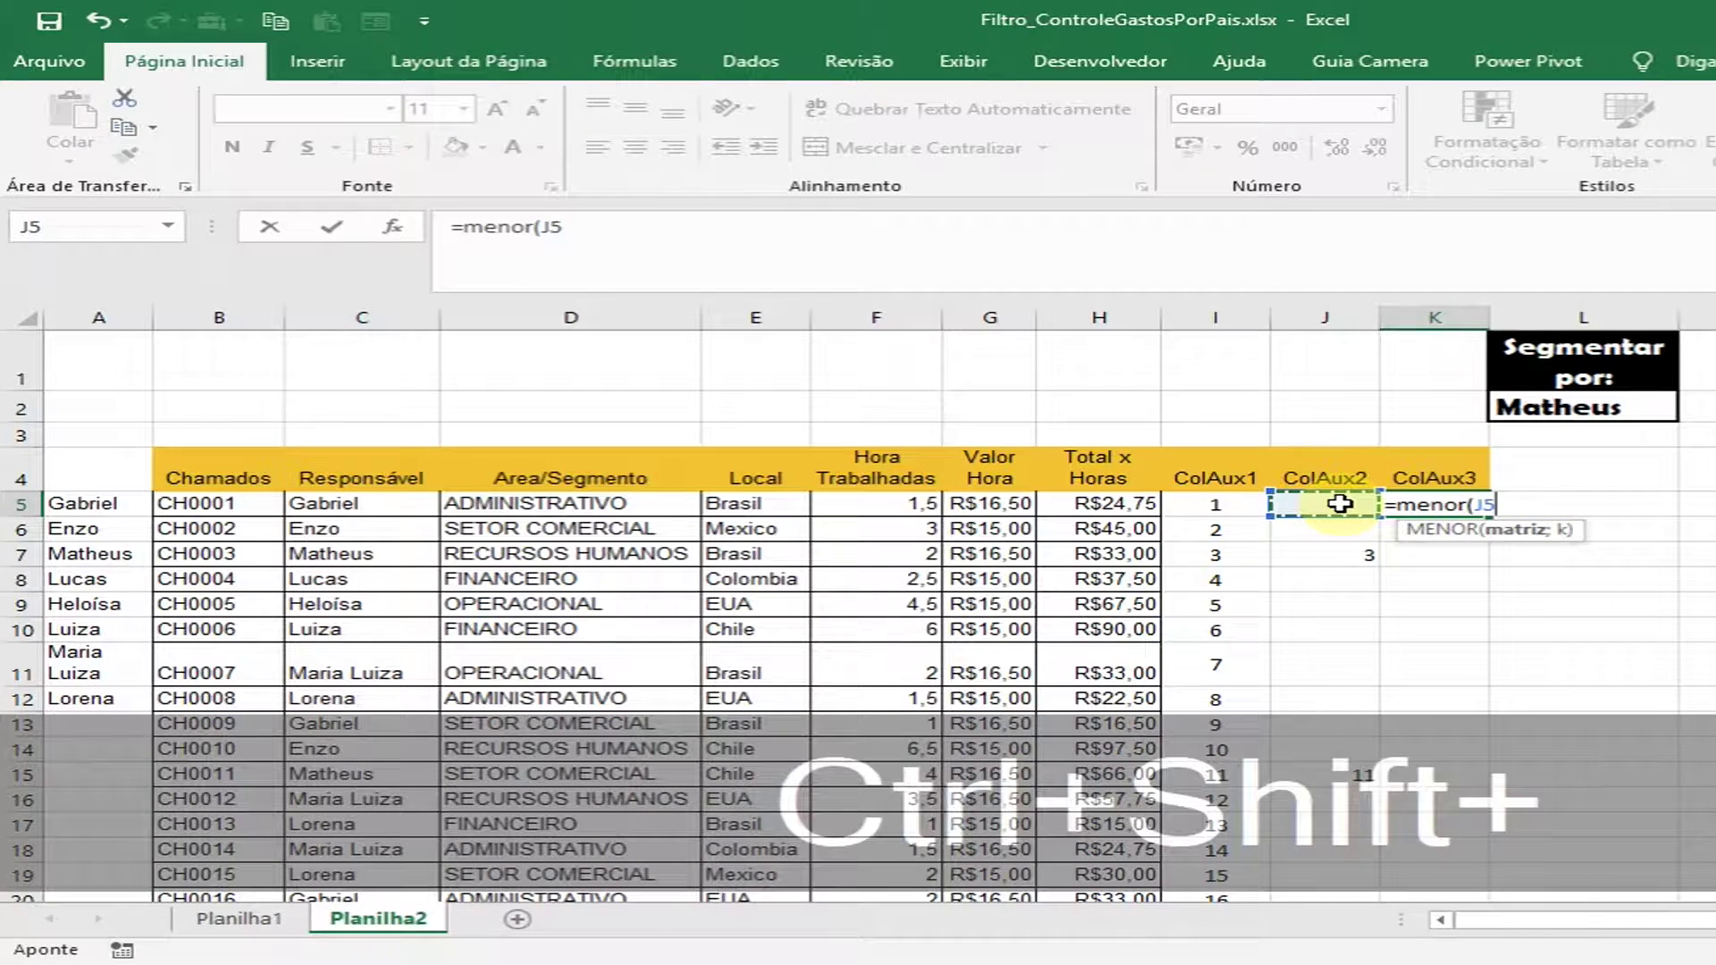
pyautogui.hotkey('ctrl', 'shift', 'Down')
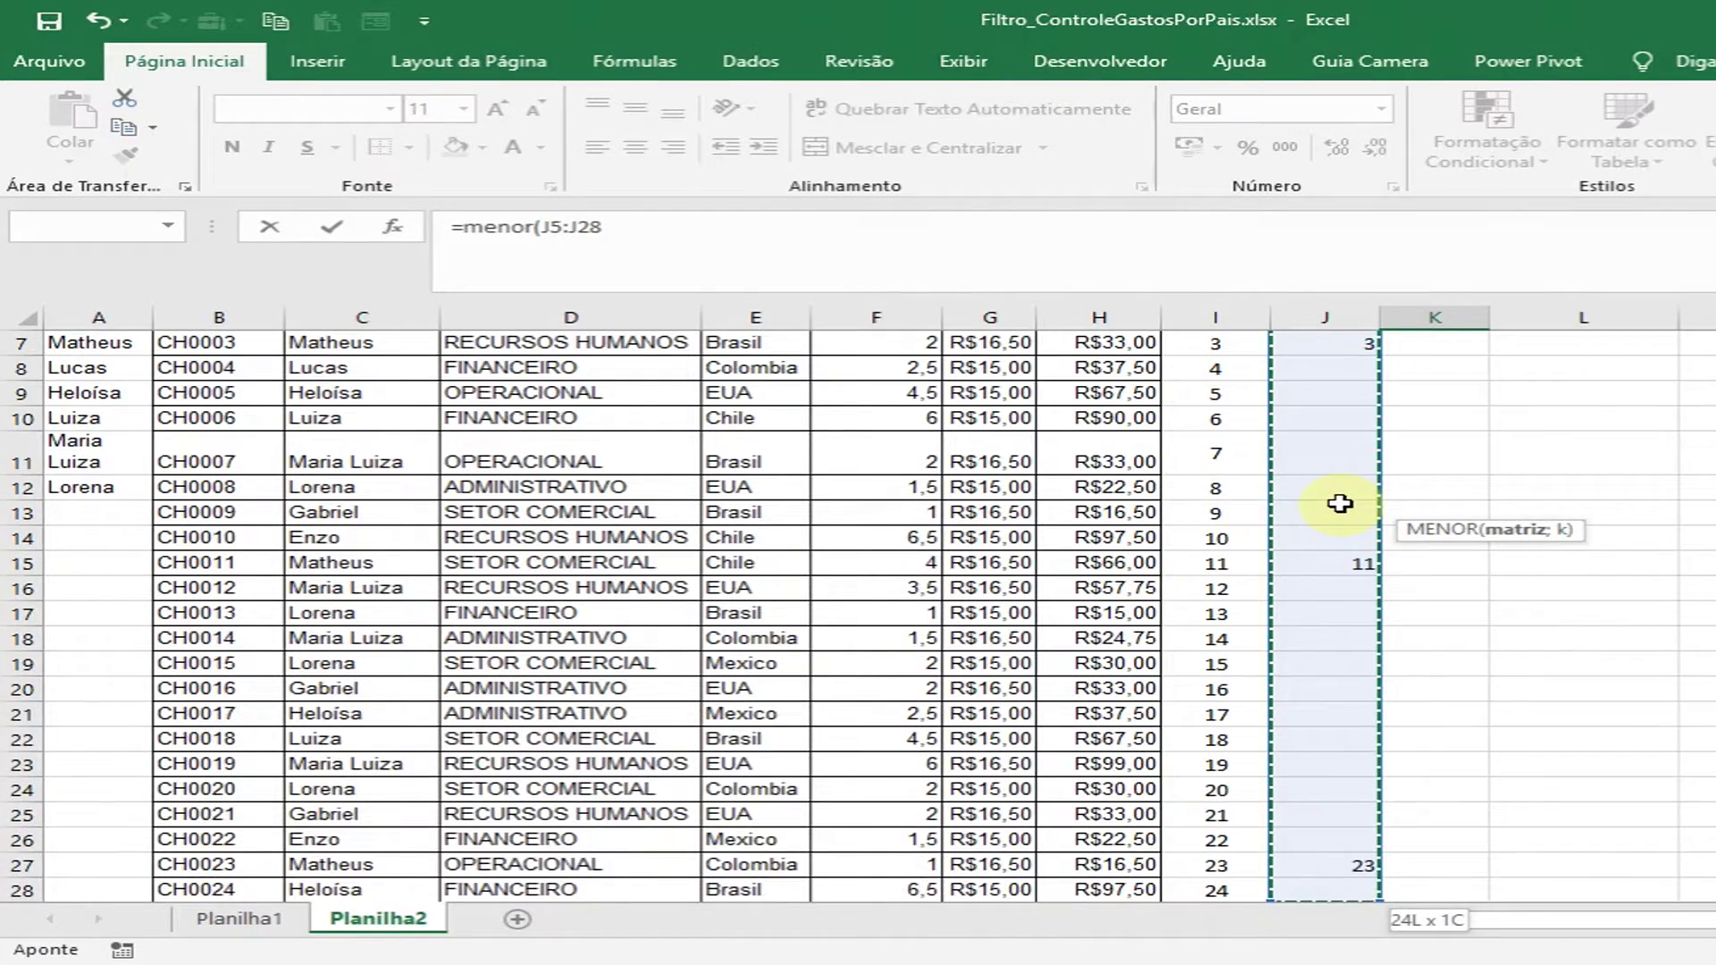
pyautogui.scroll(2, 1340, 503)
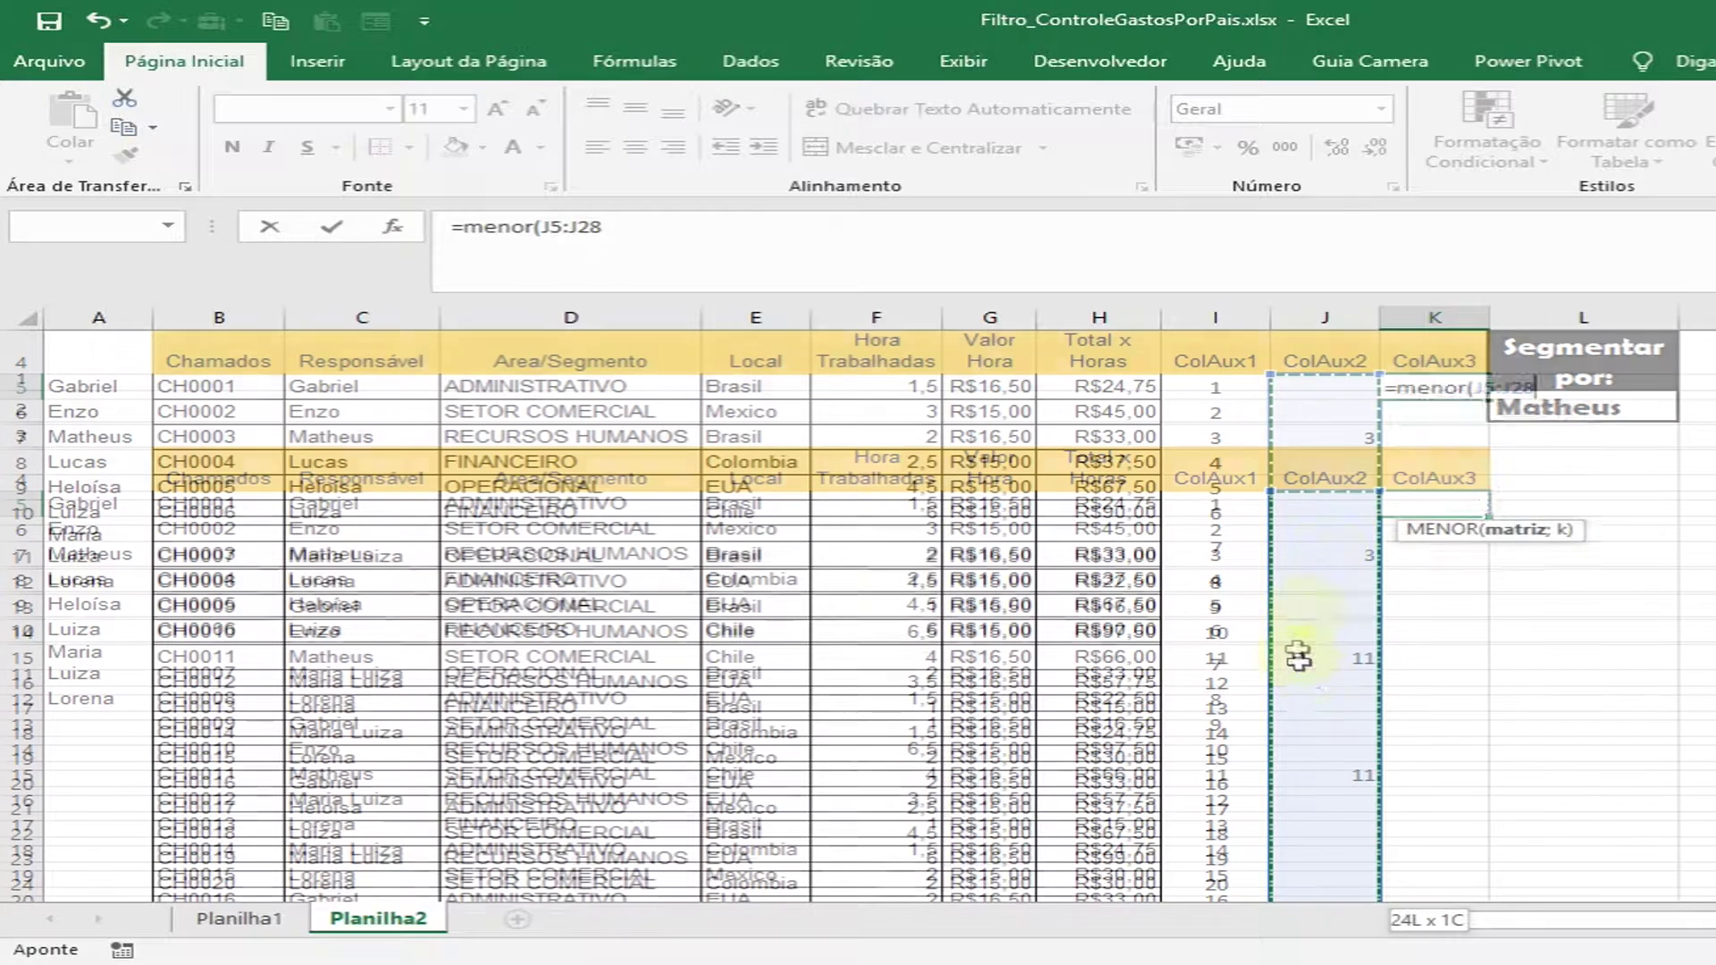
pyautogui.scroll(-9, 1349, 679)
pyautogui.scroll(2, 1344, 626)
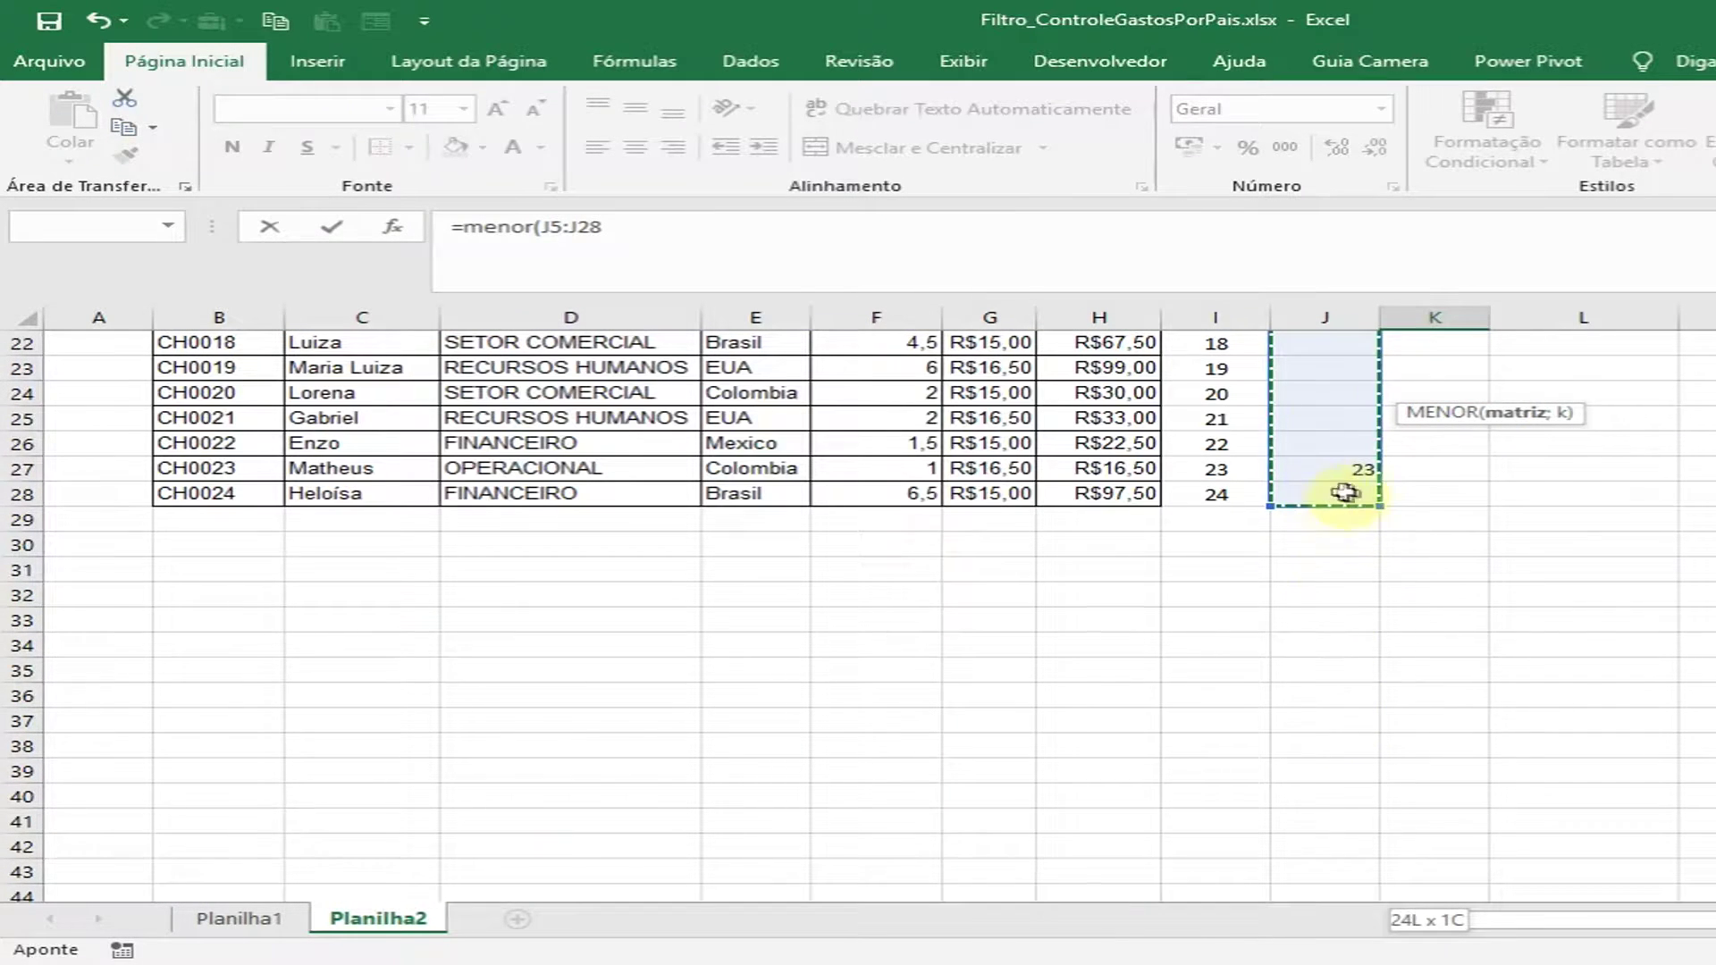
pyautogui.scroll(5, 1356, 496)
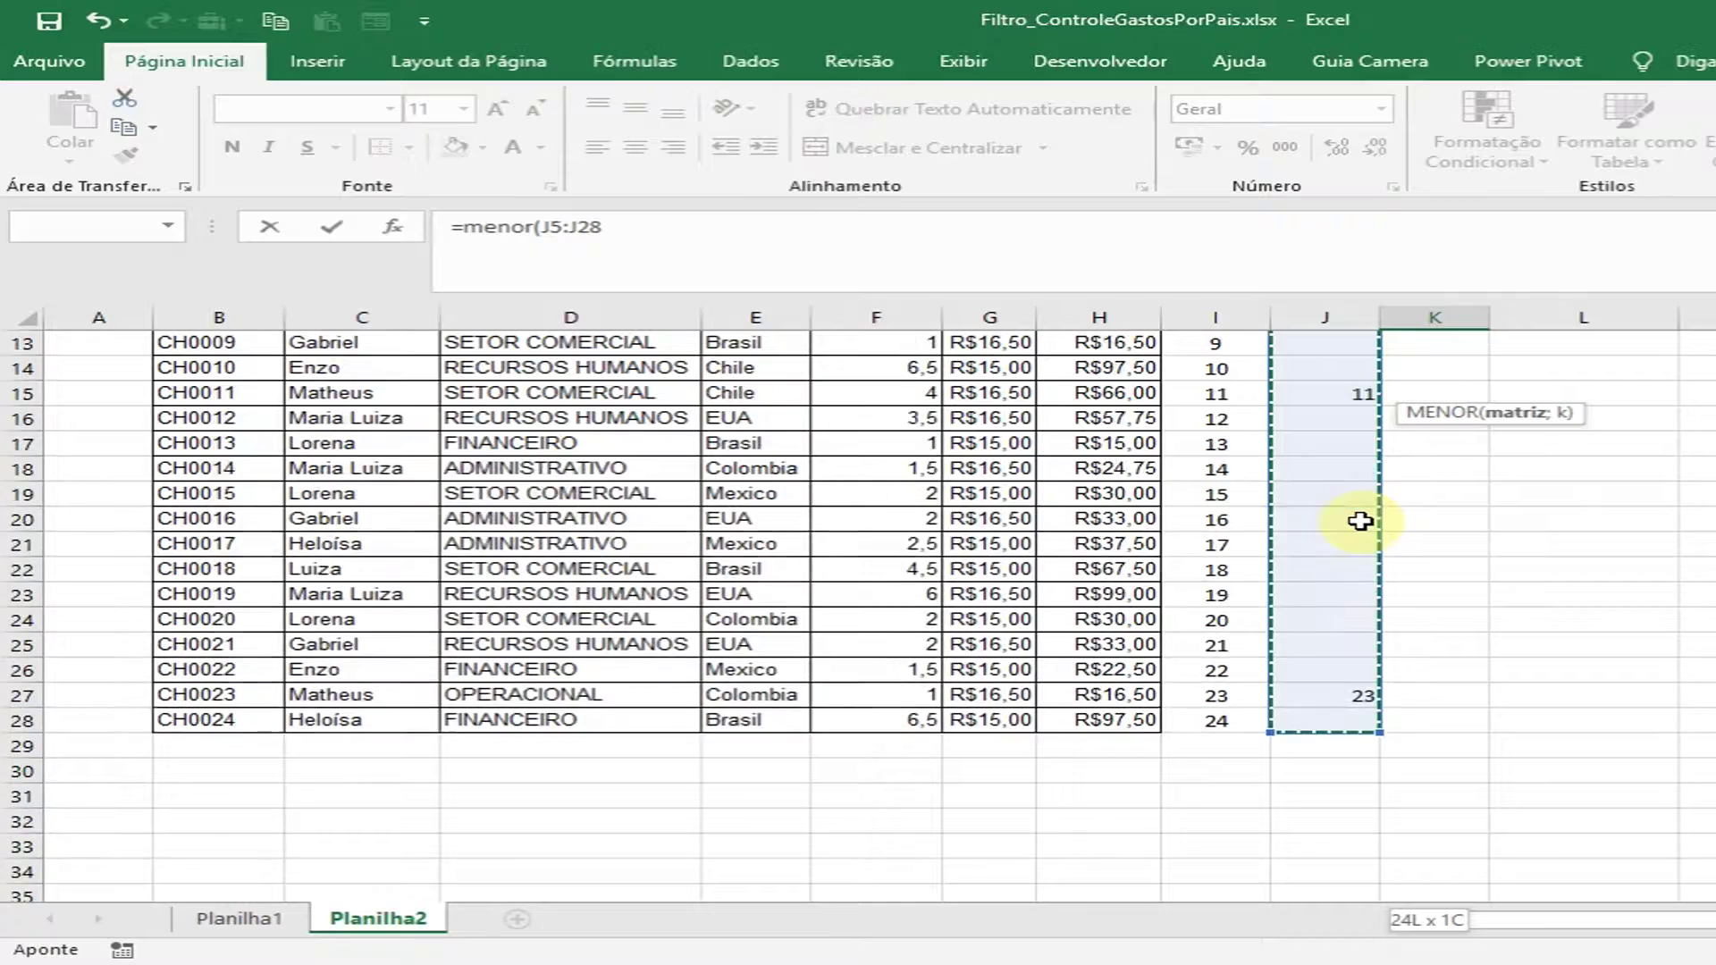
pyautogui.scroll(-5, 1367, 537)
pyautogui.scroll(3, 1349, 511)
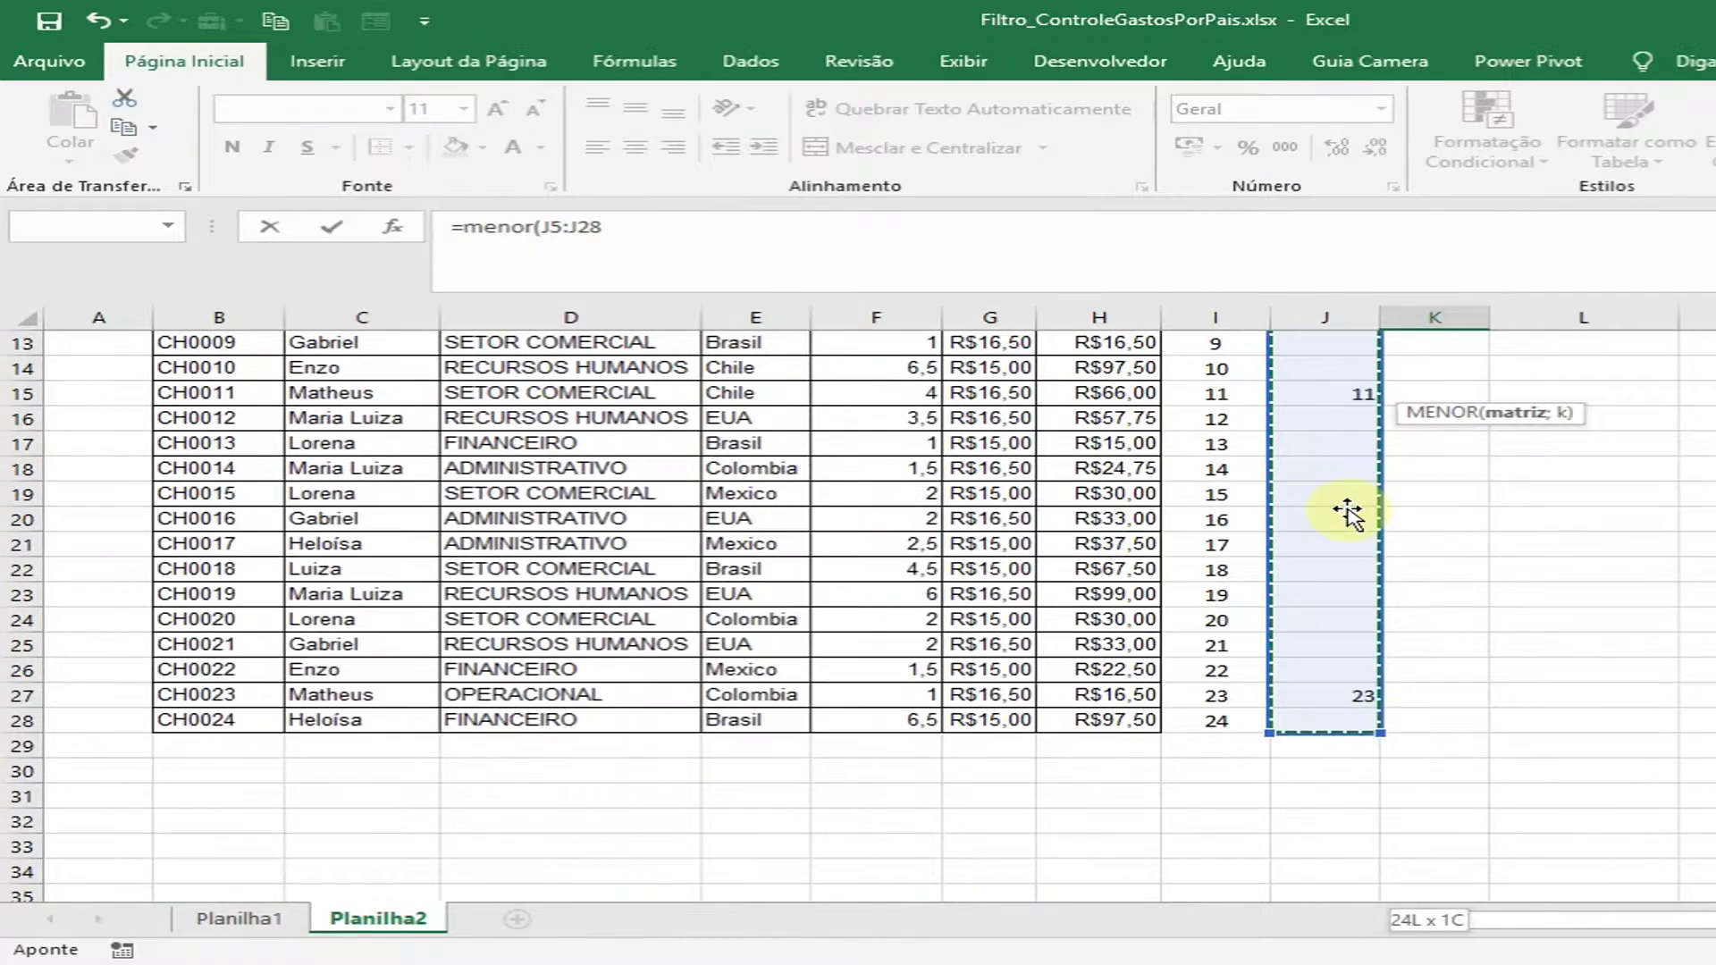
pyautogui.scroll(3, 1348, 512)
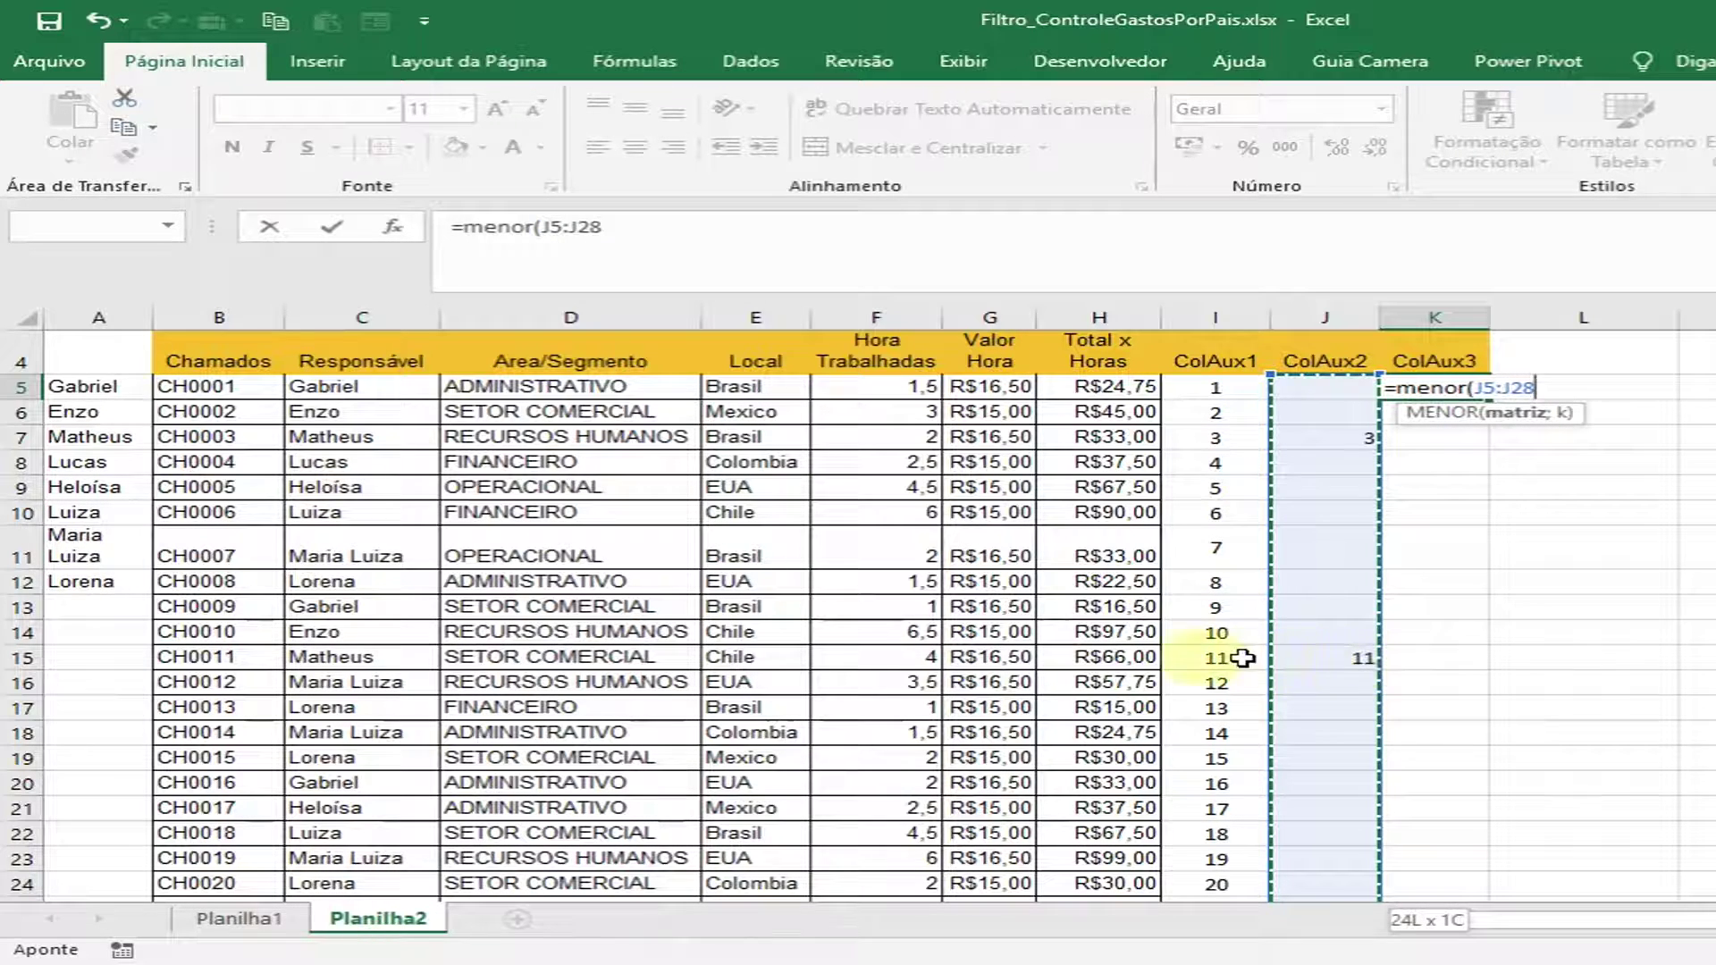
# - Enter 1 as the k argument and complete the MENOR formula in K5
pyautogui.scroll(1, 1429, 644)
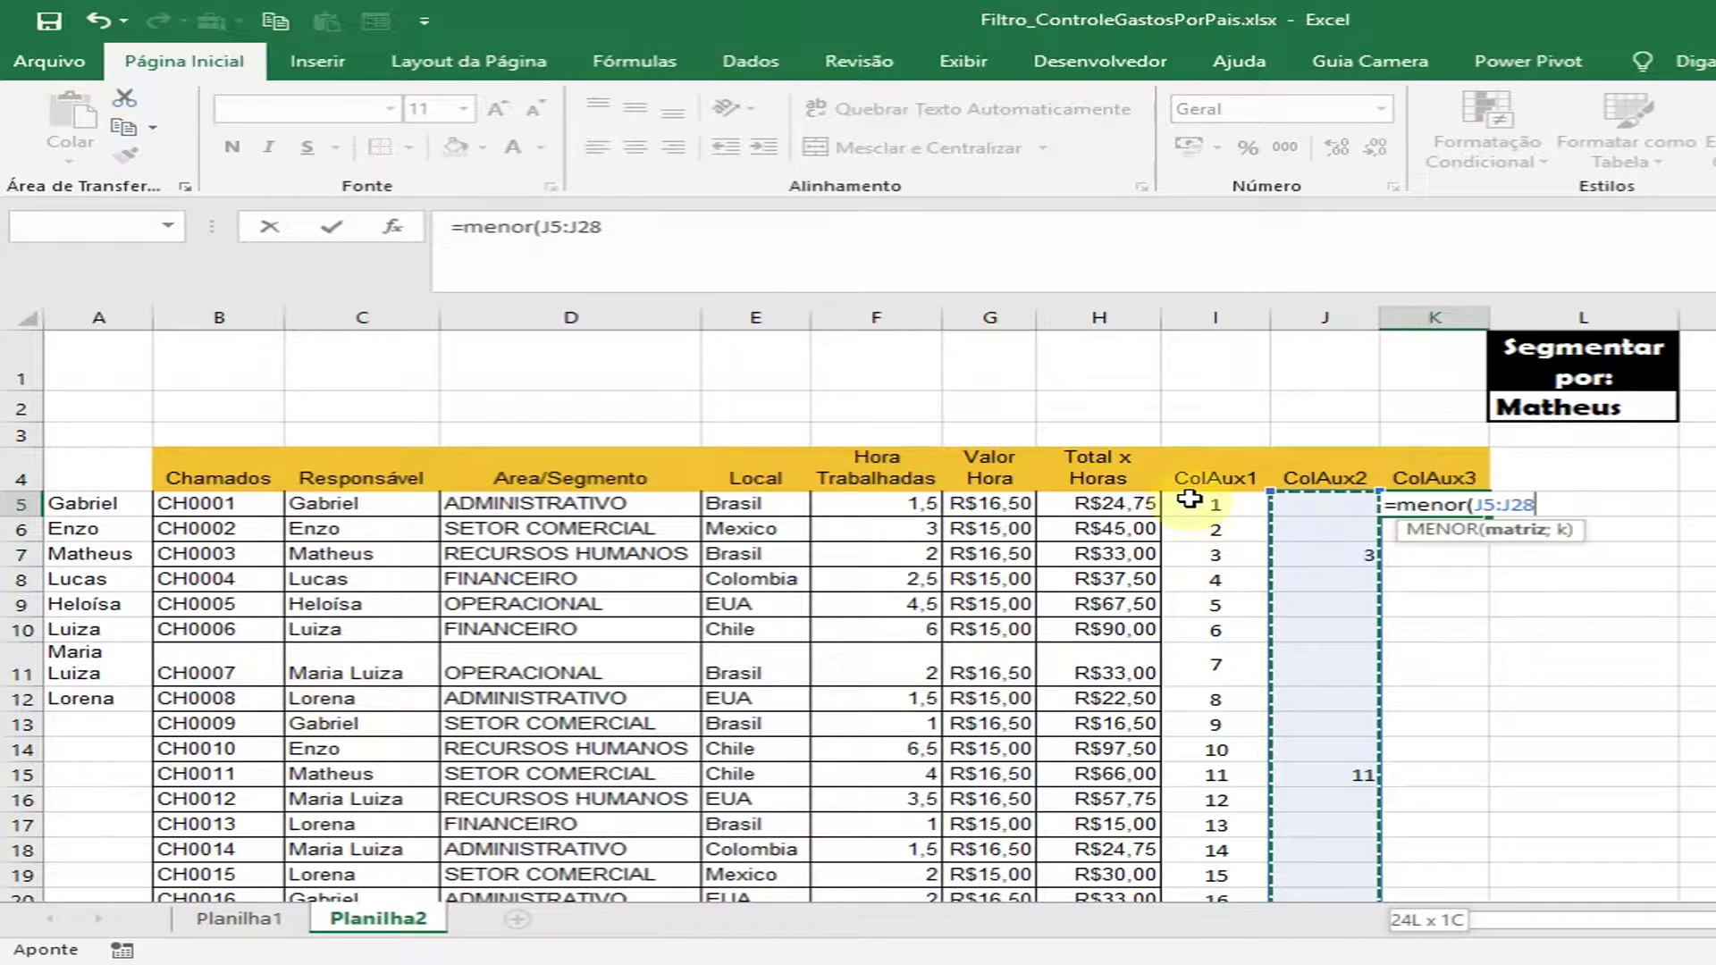
pyautogui.scroll(-5, 1207, 626)
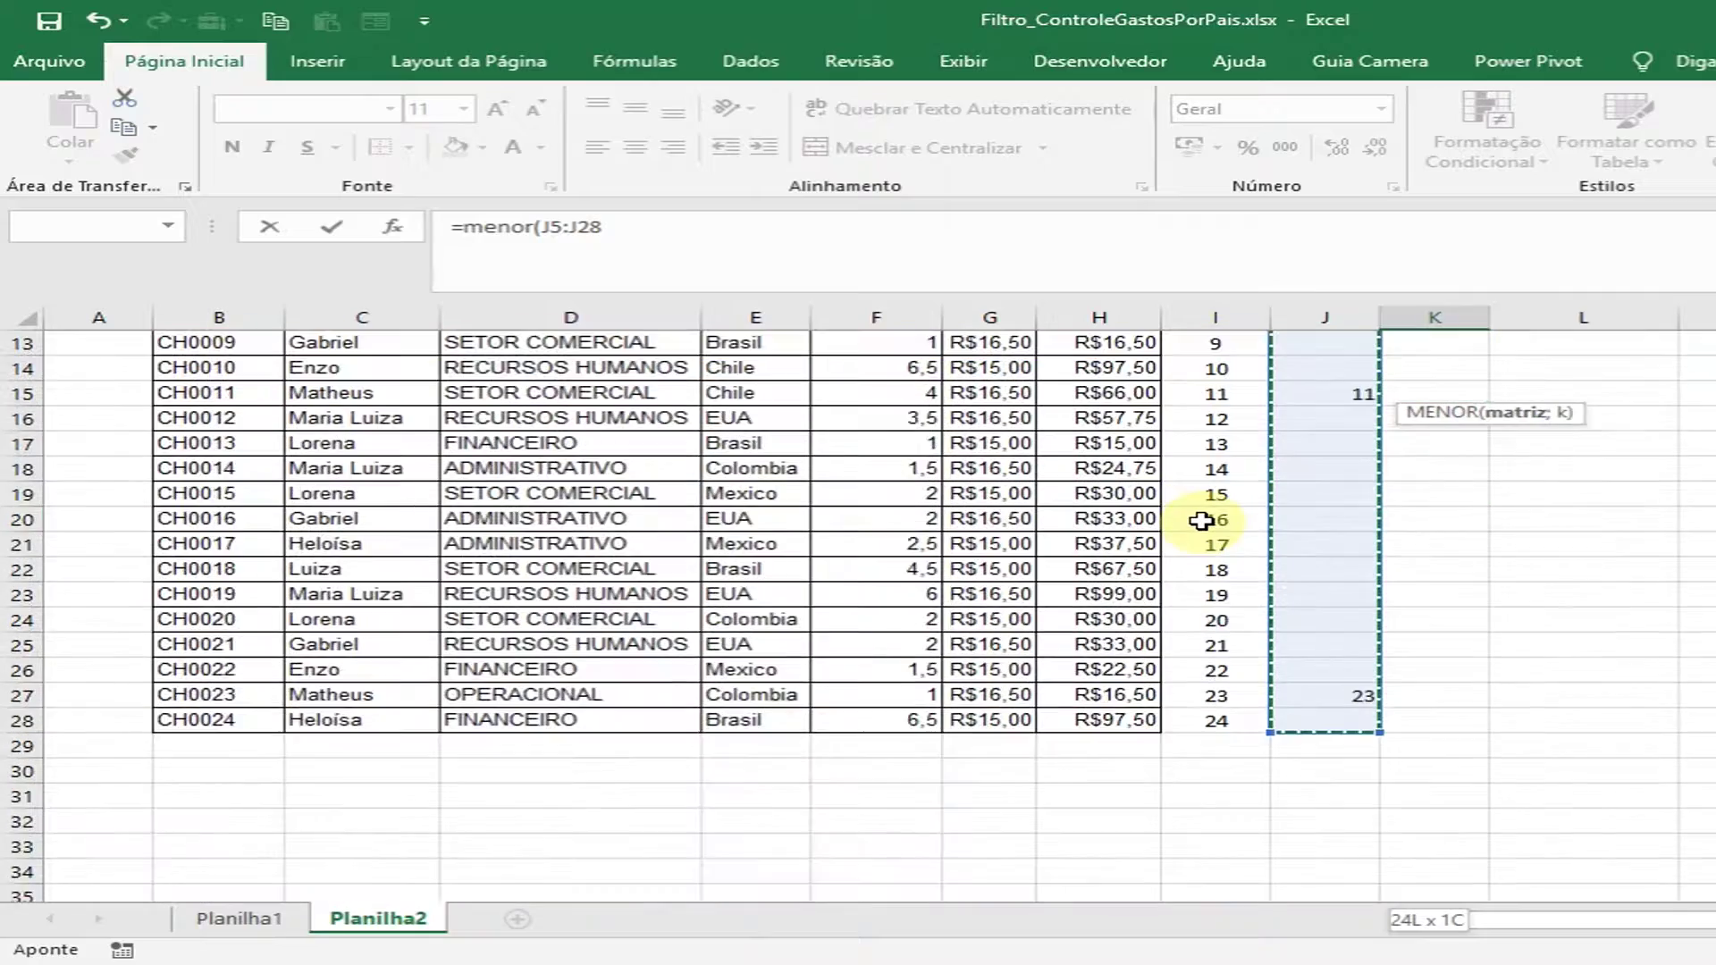
pyautogui.scroll(3, 1202, 617)
pyautogui.scroll(3, 1201, 521)
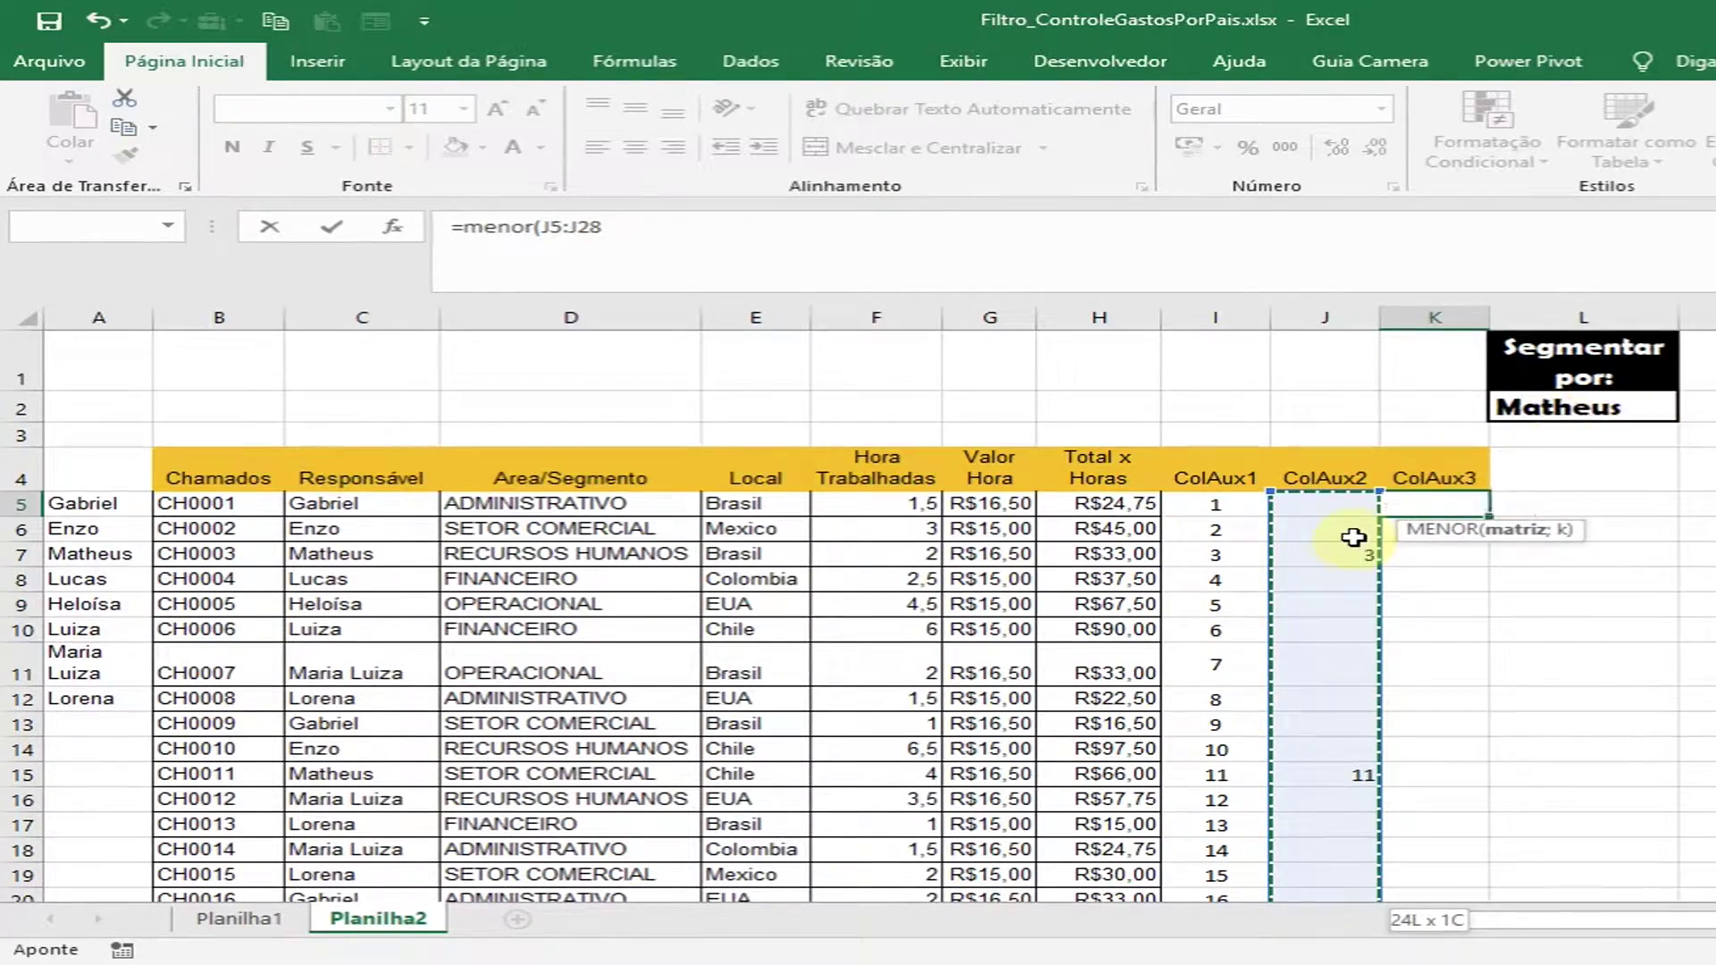
pyautogui.scroll(-1, 1327, 608)
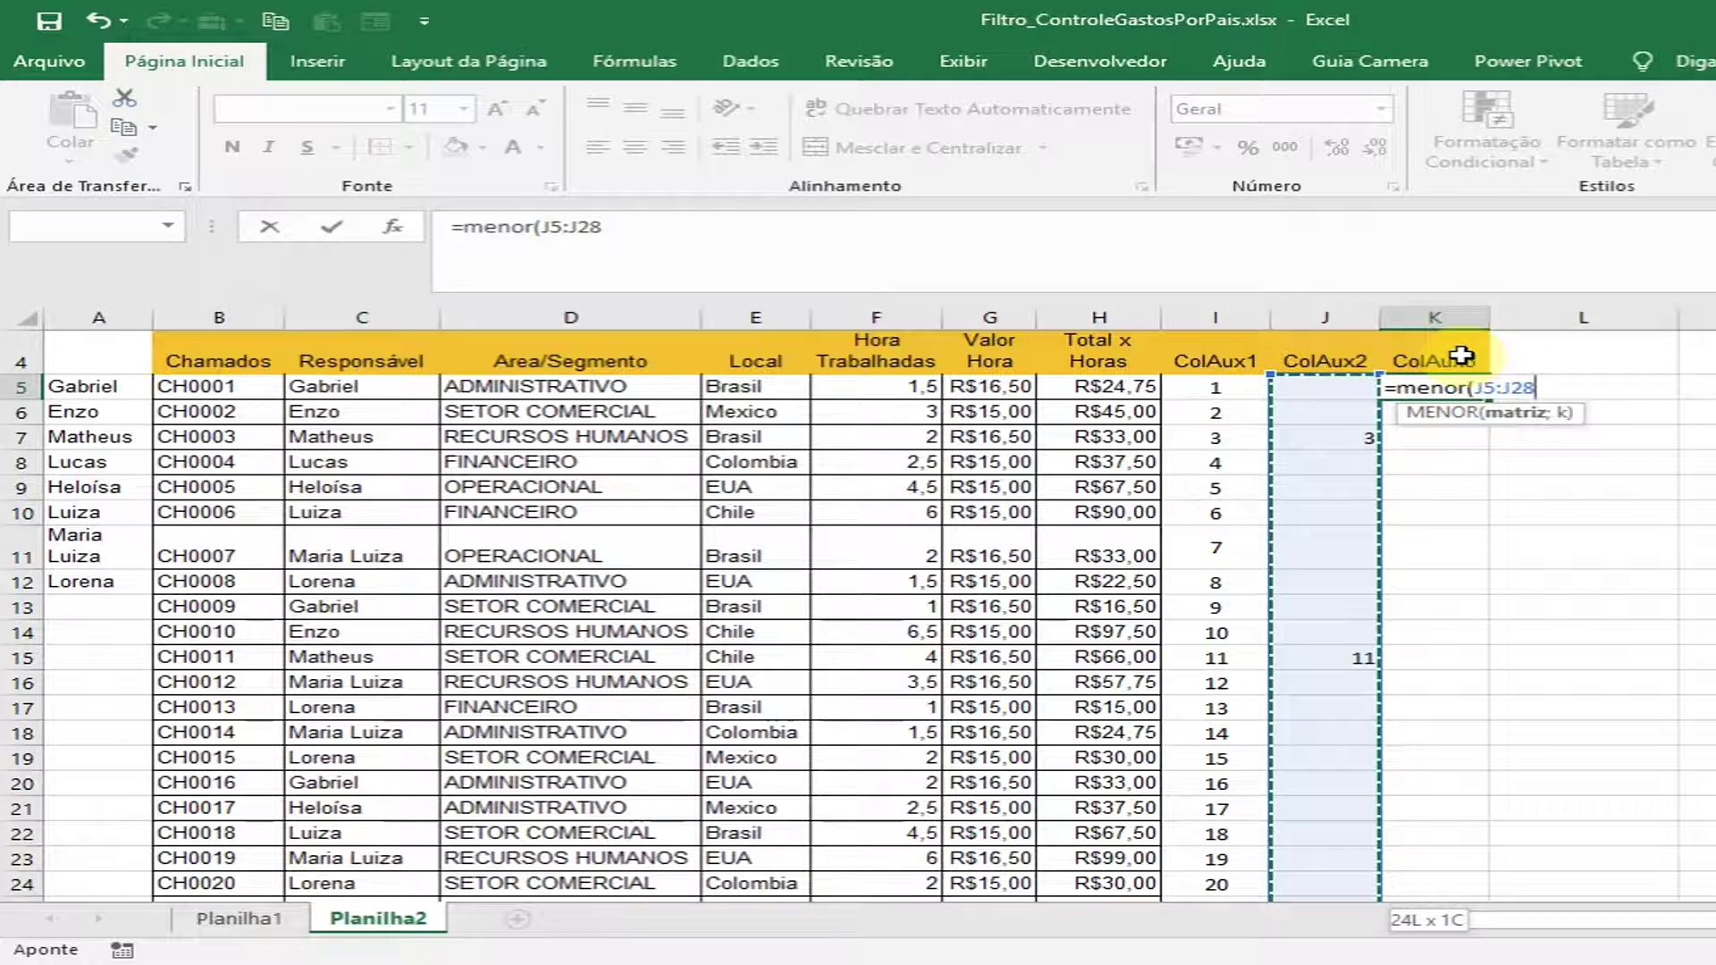
pyautogui.write(';1')
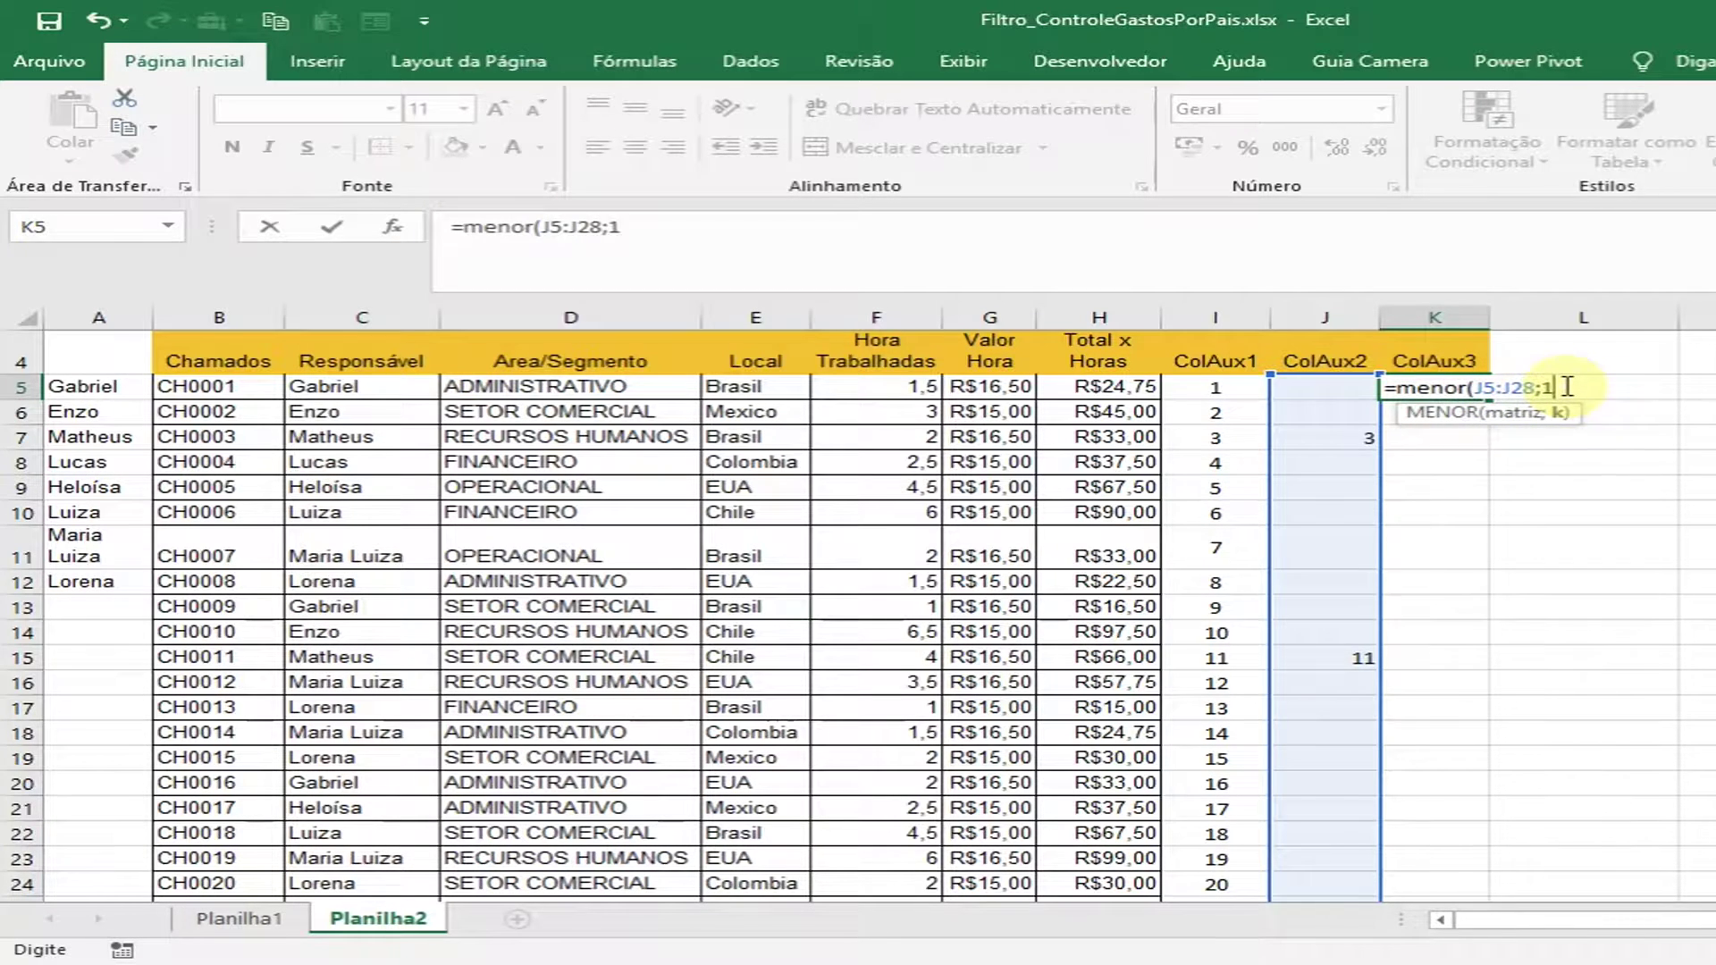
pyautogui.press('Return')
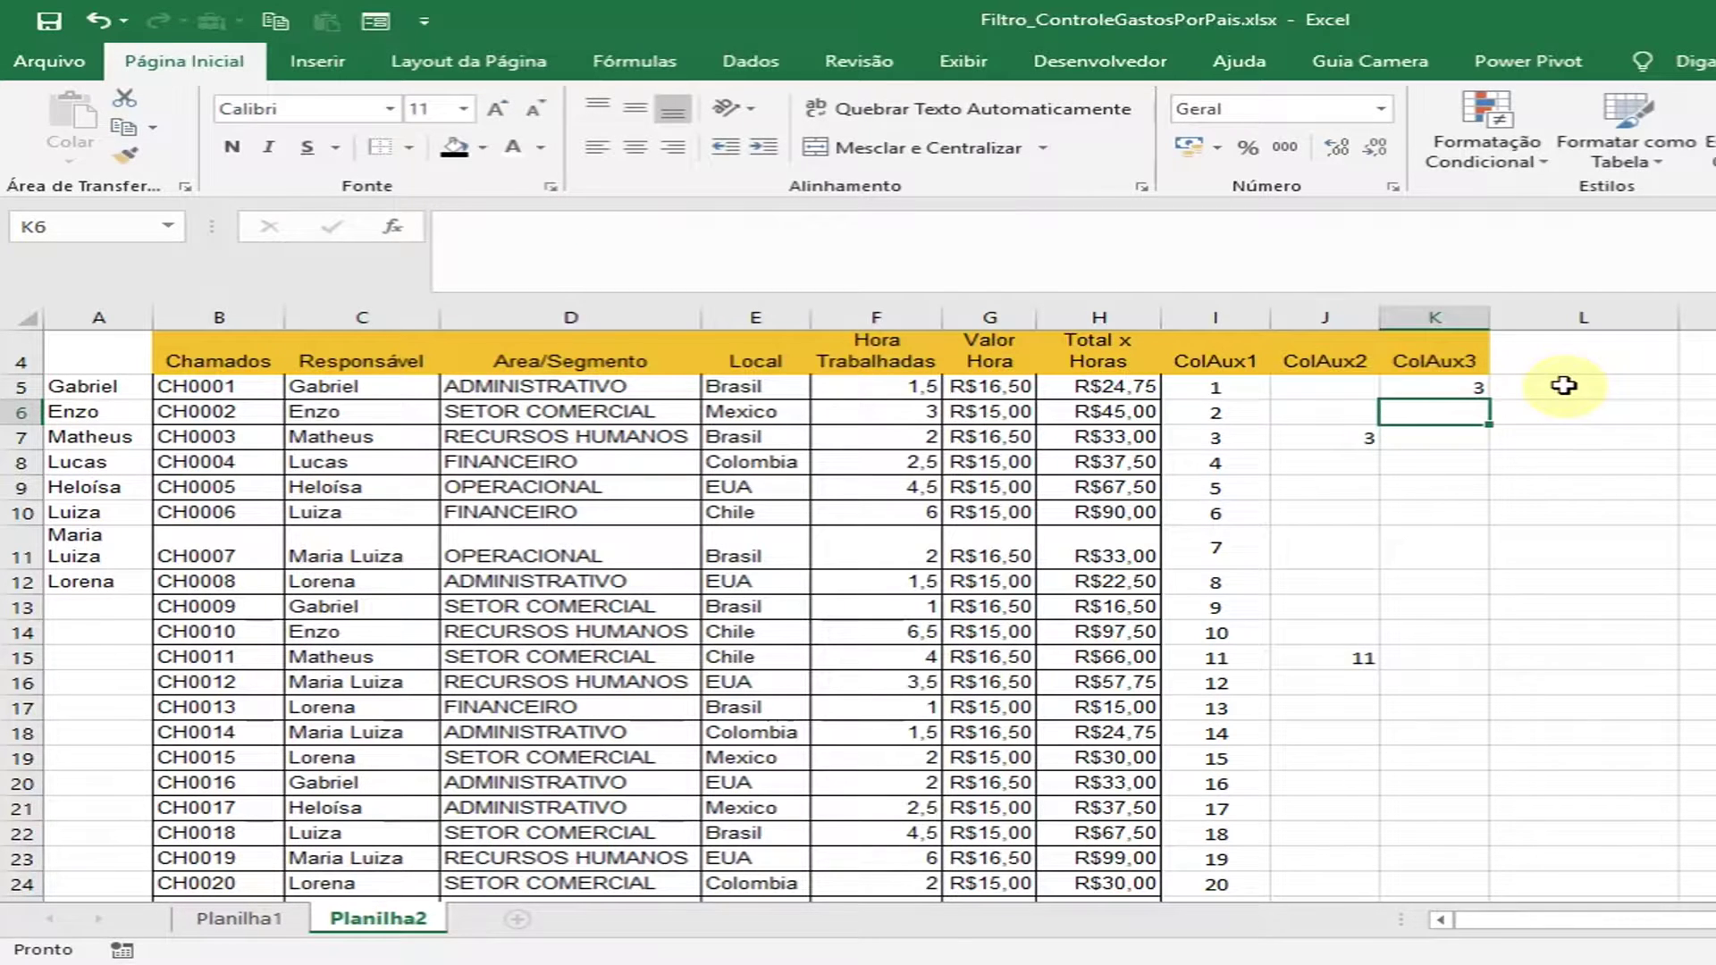
# - Compare the K5 result with the ColAux2 entries in J7, J15 and J27
pyautogui.click(1468, 386)
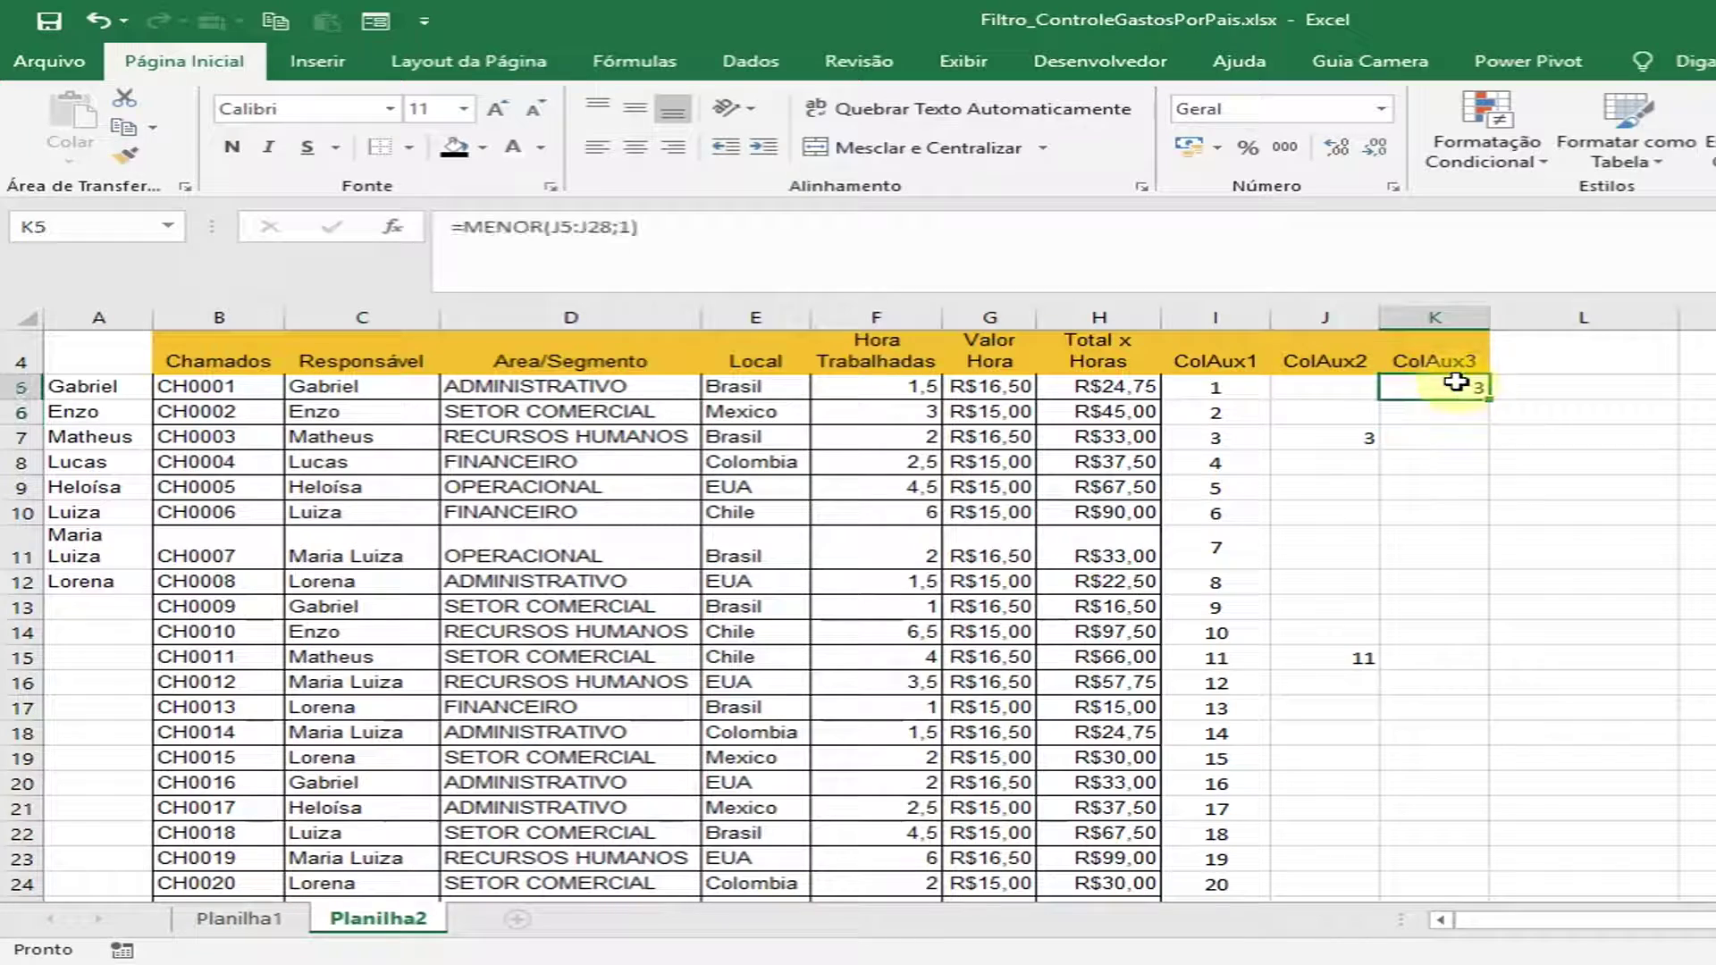
pyautogui.click(1362, 435)
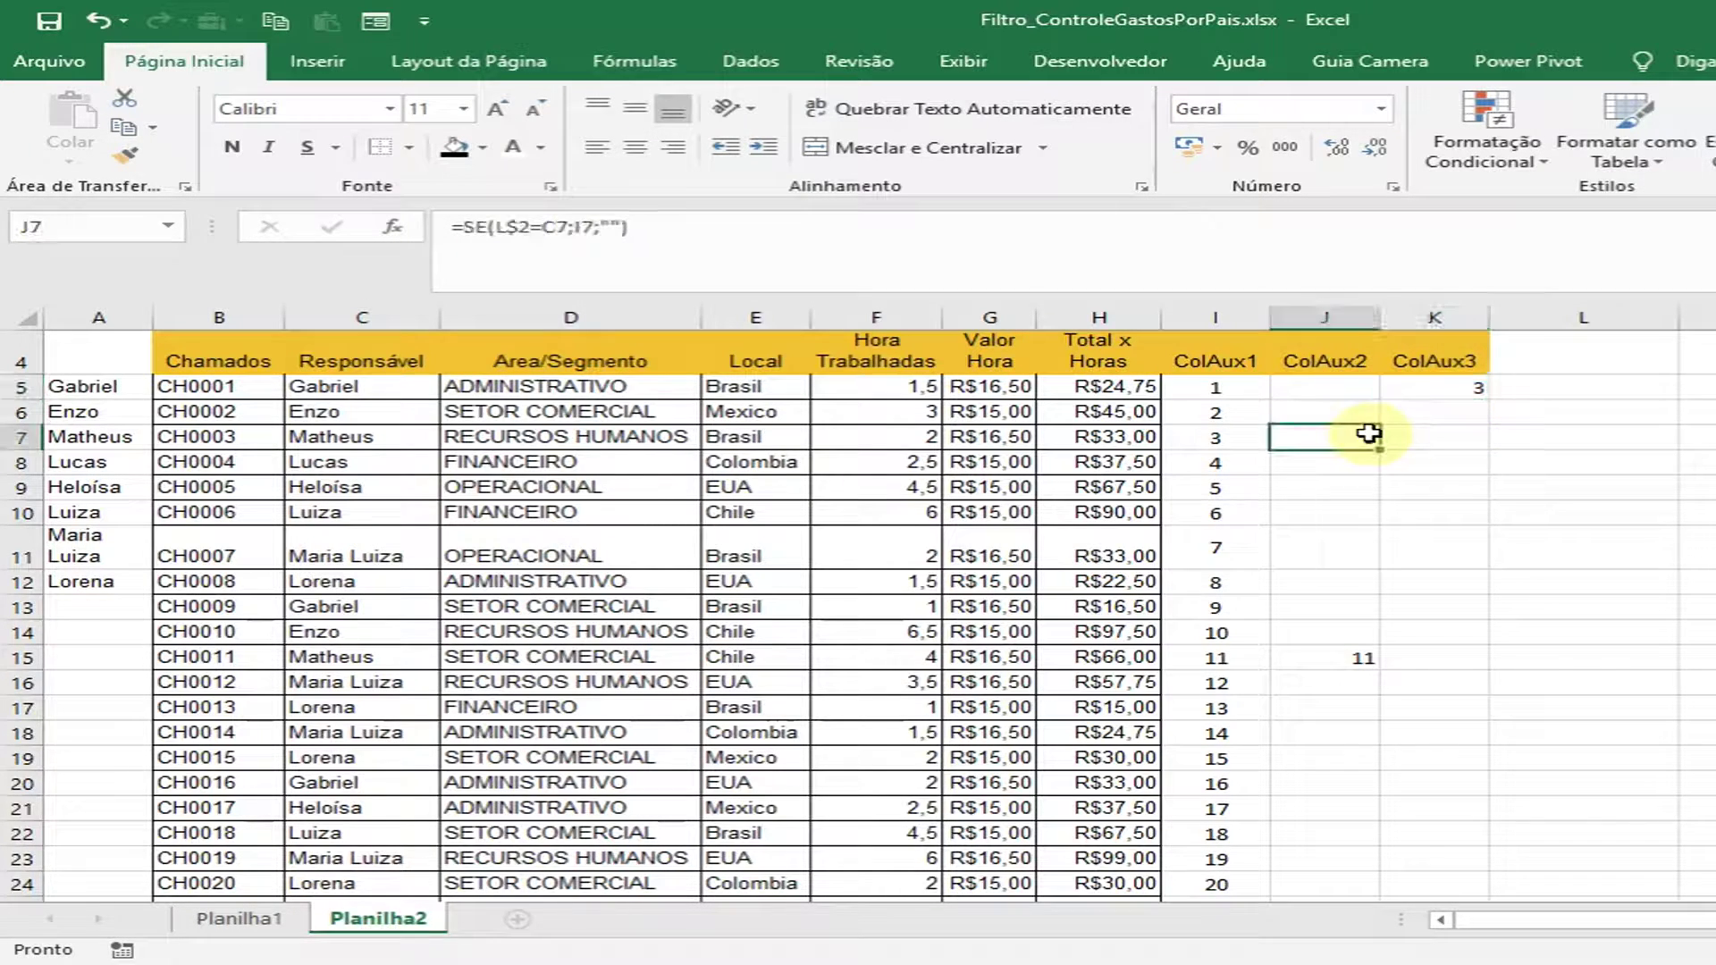
pyautogui.scroll(-5, 1474, 555)
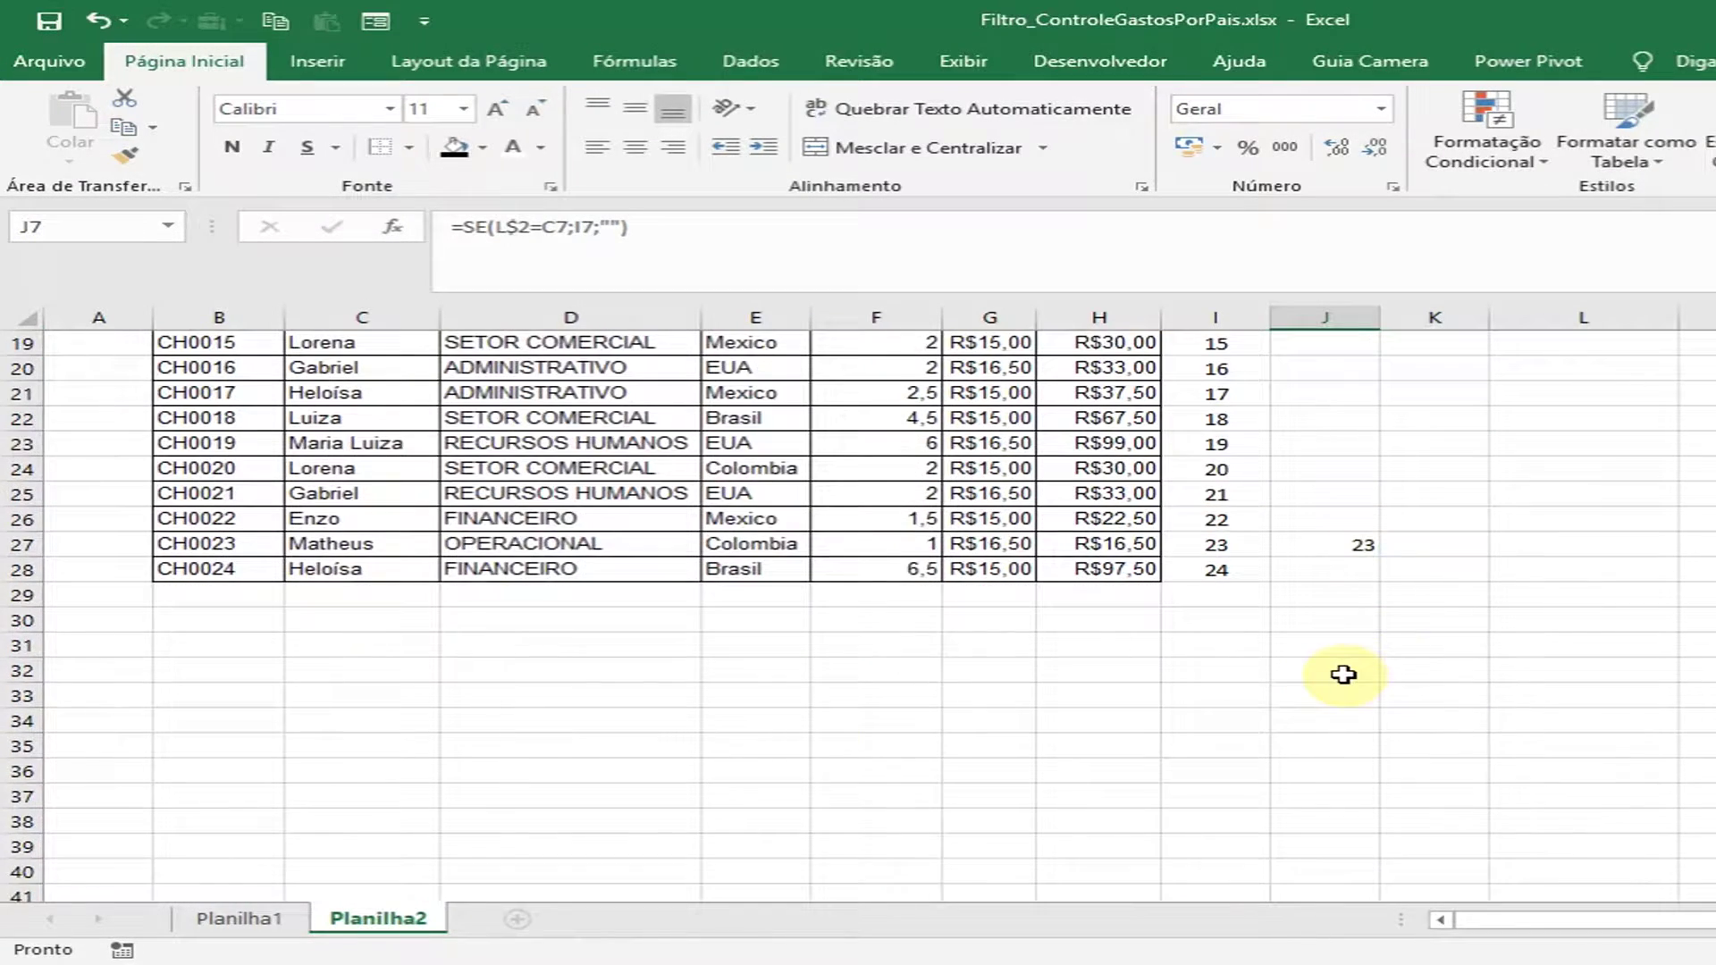
pyautogui.scroll(5, 1372, 636)
pyautogui.click(1350, 660)
pyautogui.scroll(-3, 1359, 679)
pyautogui.click(1363, 690)
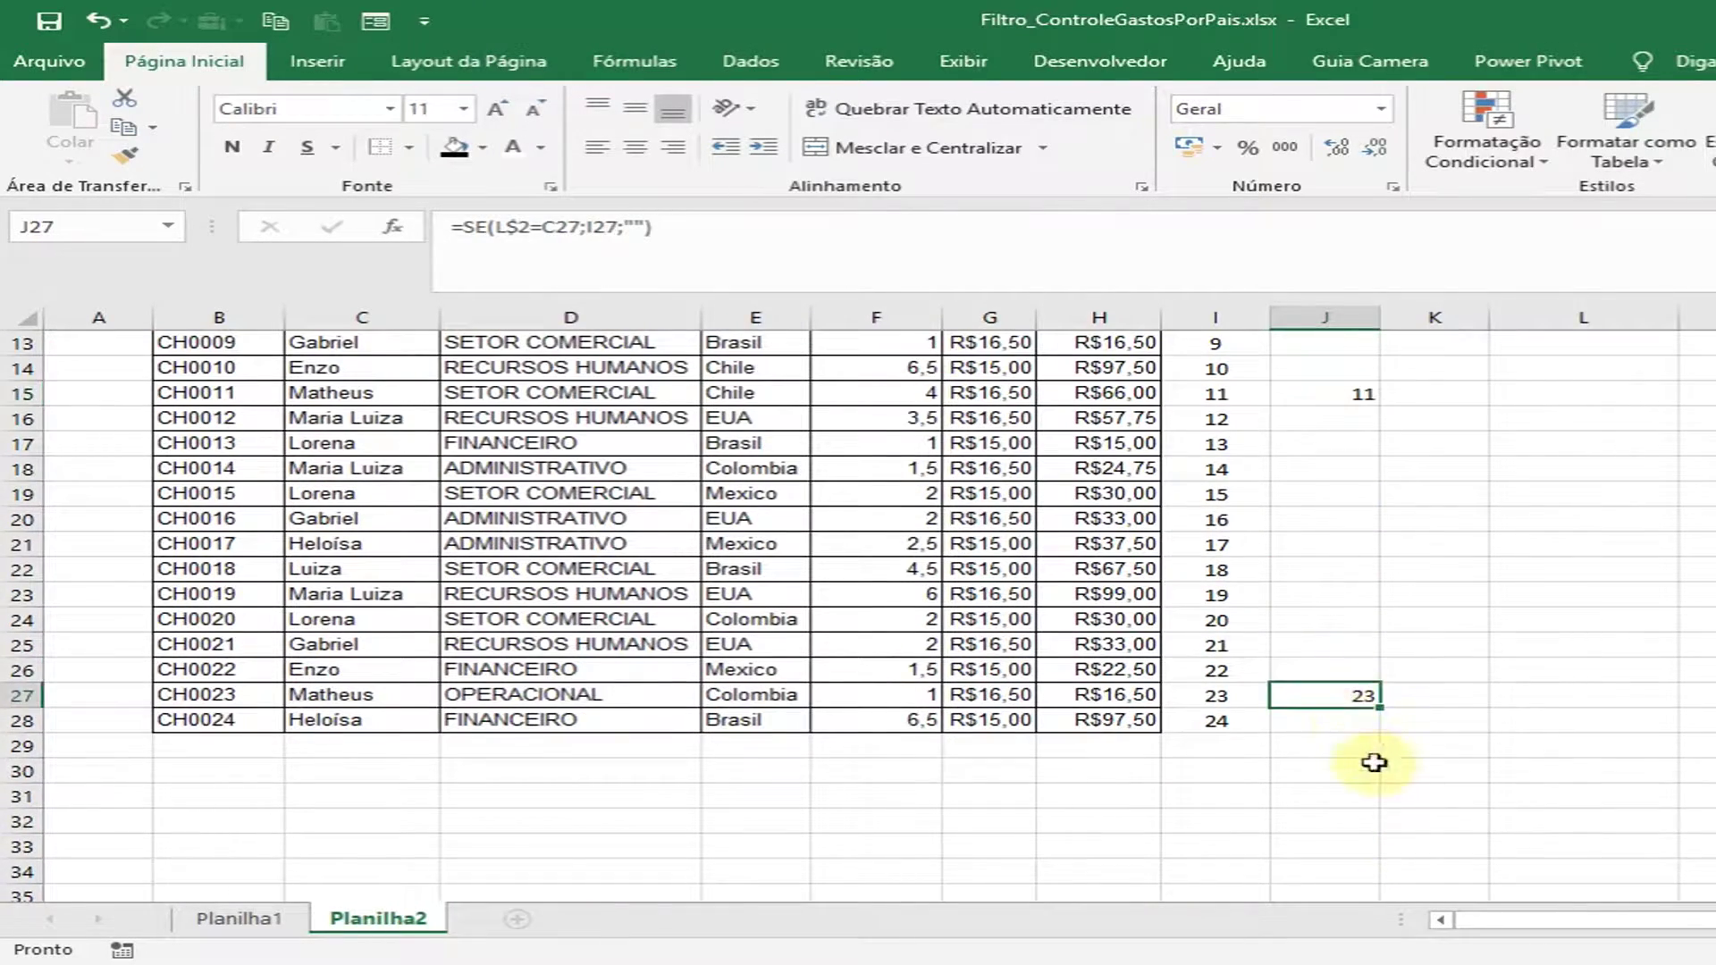
# - Change the k argument of the MENOR formula in K5 to 2
pyautogui.scroll(4, 1419, 642)
pyautogui.doubleClick(1449, 504)
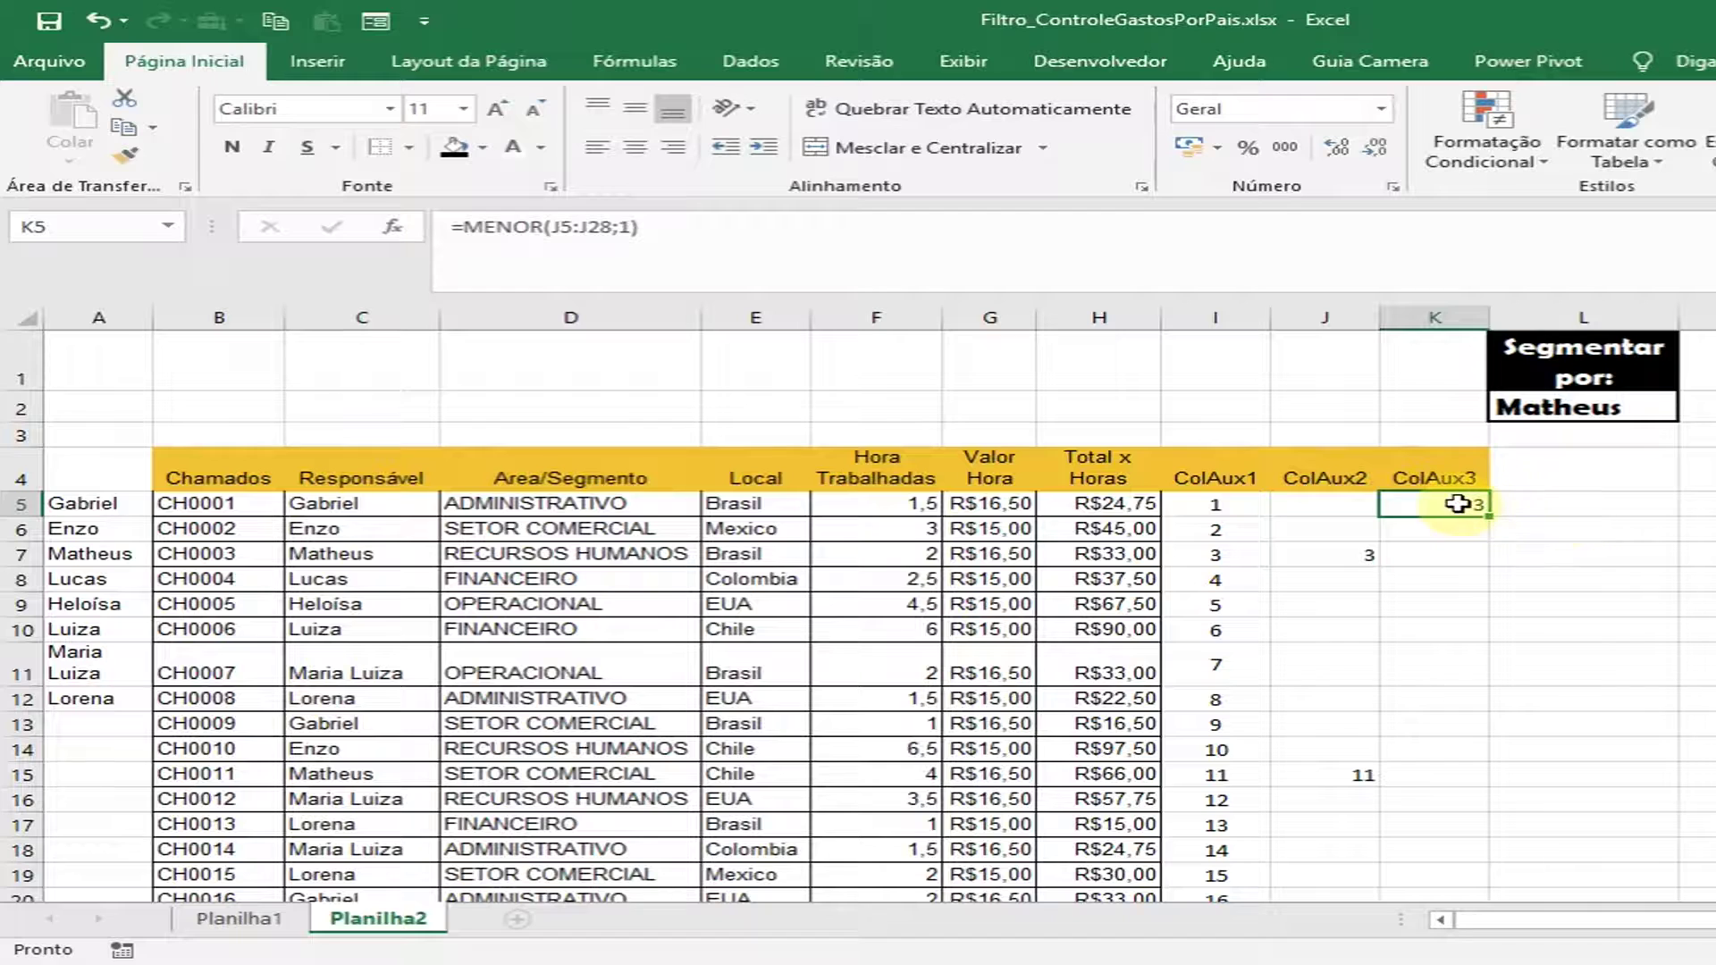
pyautogui.doubleClick(1555, 505)
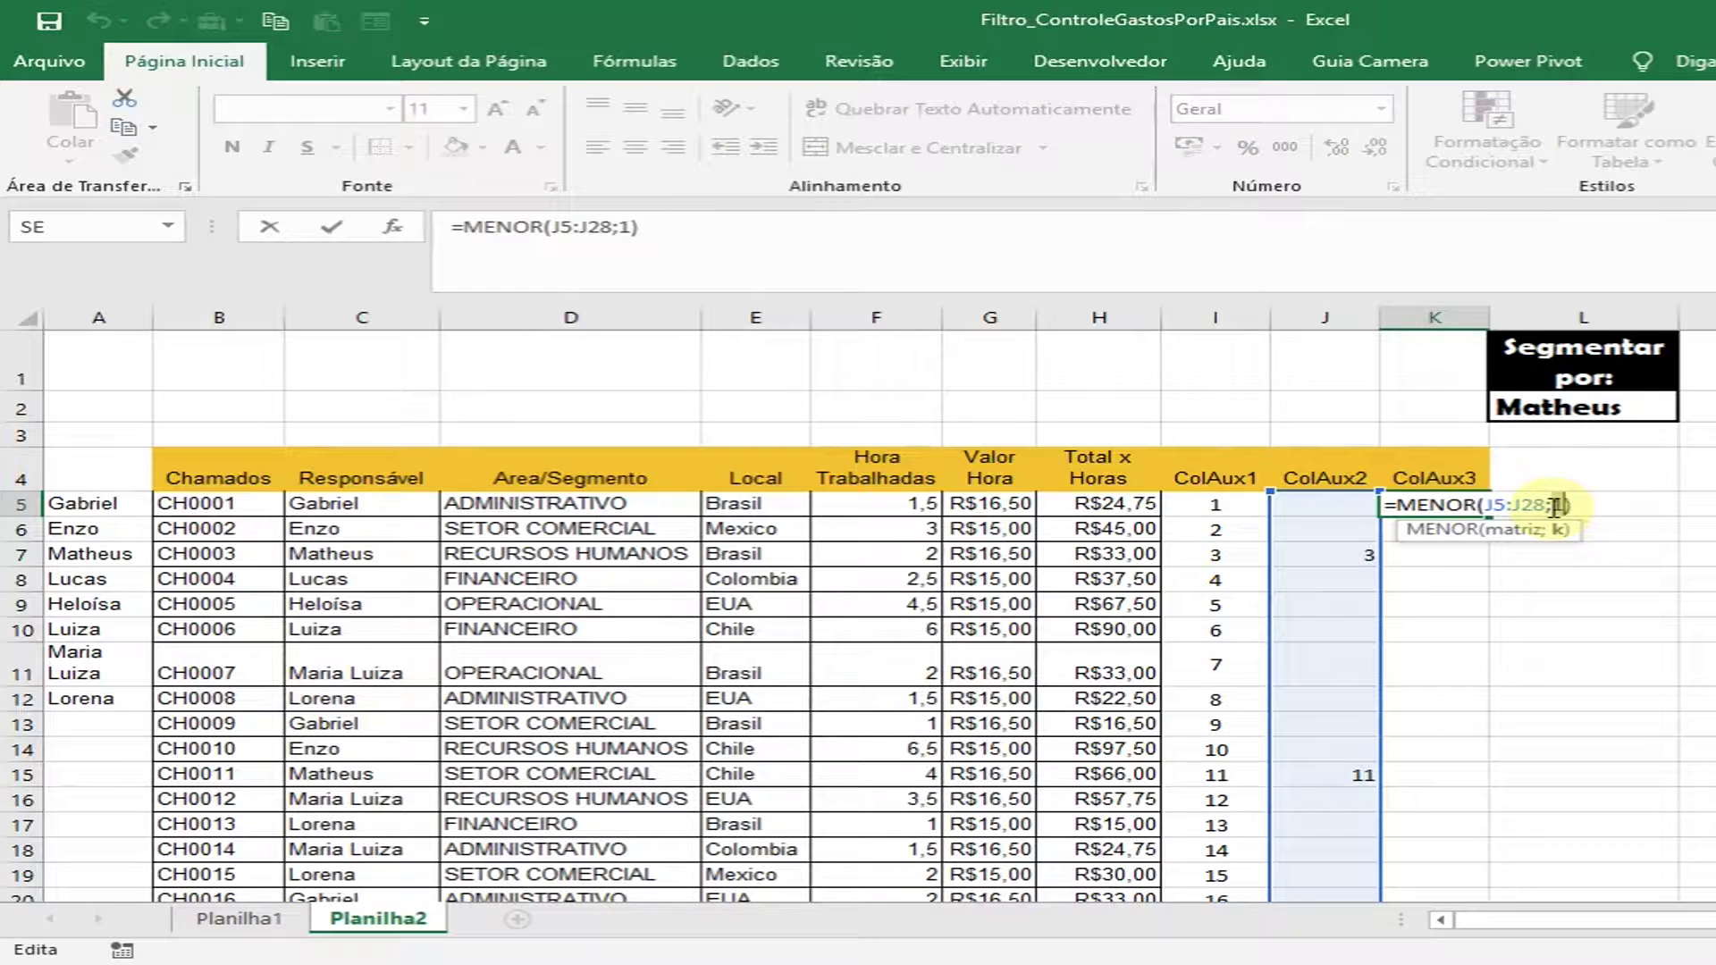
pyautogui.write('2')
pyautogui.press('Return')
# - Check the K5 result for the second-smallest value against ColAux2 entries J7, J15 and J27
pyautogui.click(1425, 506)
pyautogui.click(1370, 555)
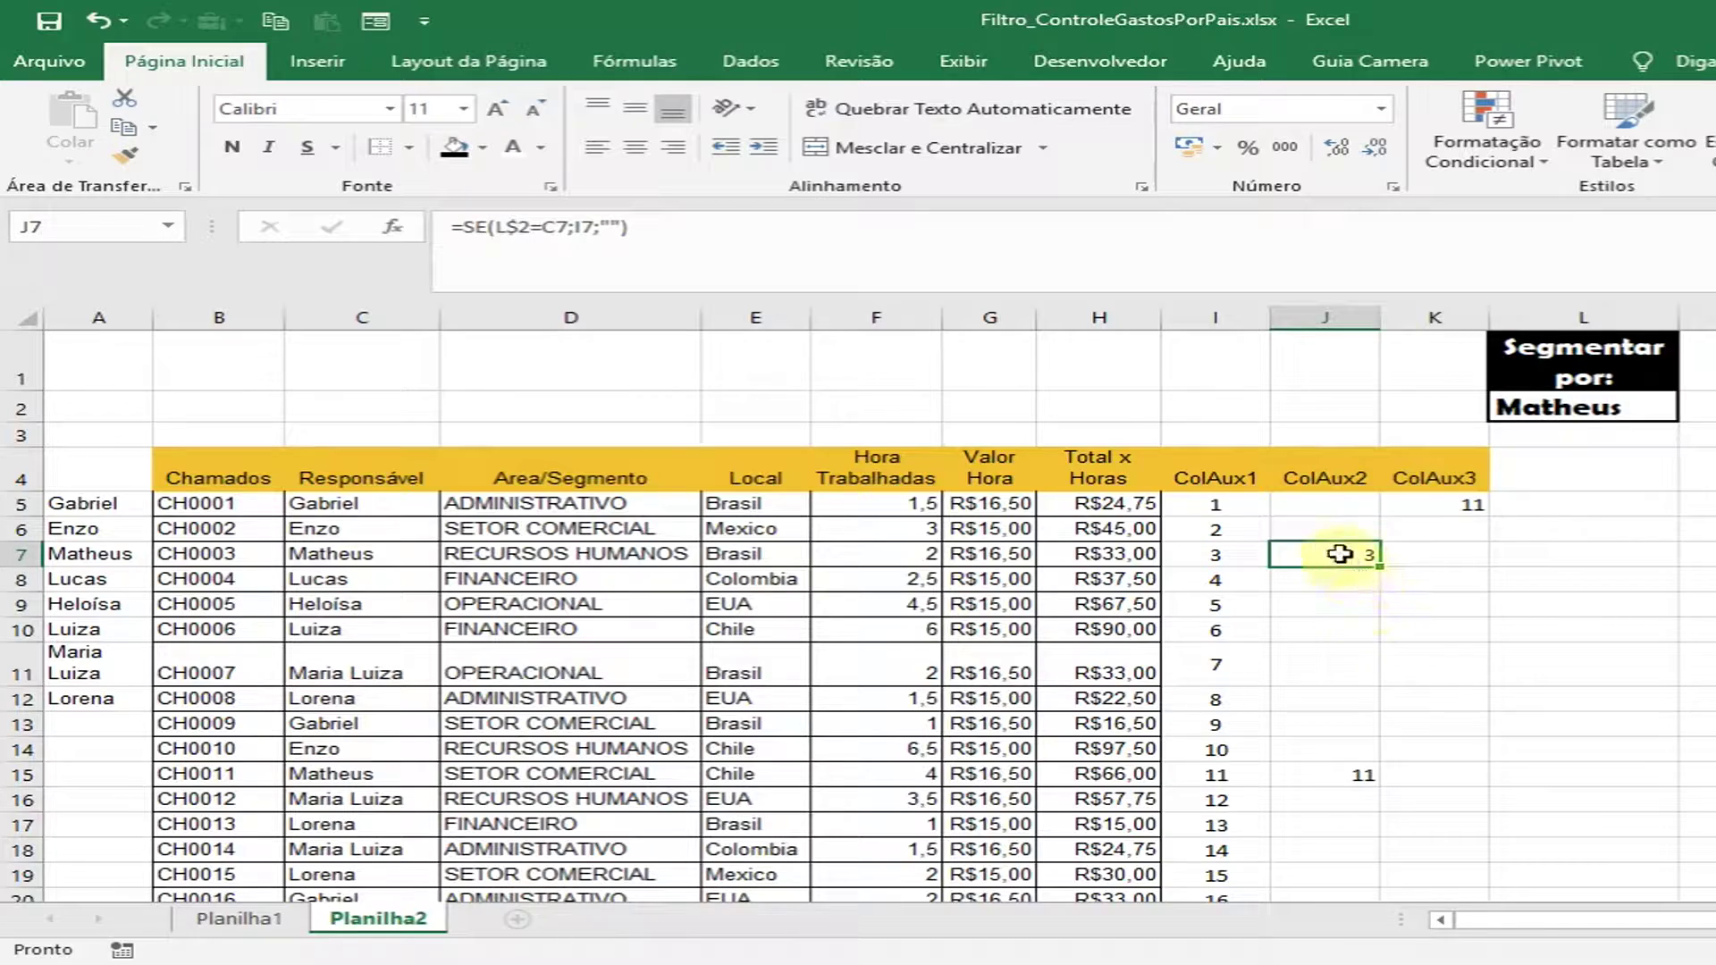
pyautogui.scroll(-2, 1349, 640)
pyautogui.click(1335, 572)
pyautogui.click(1367, 860)
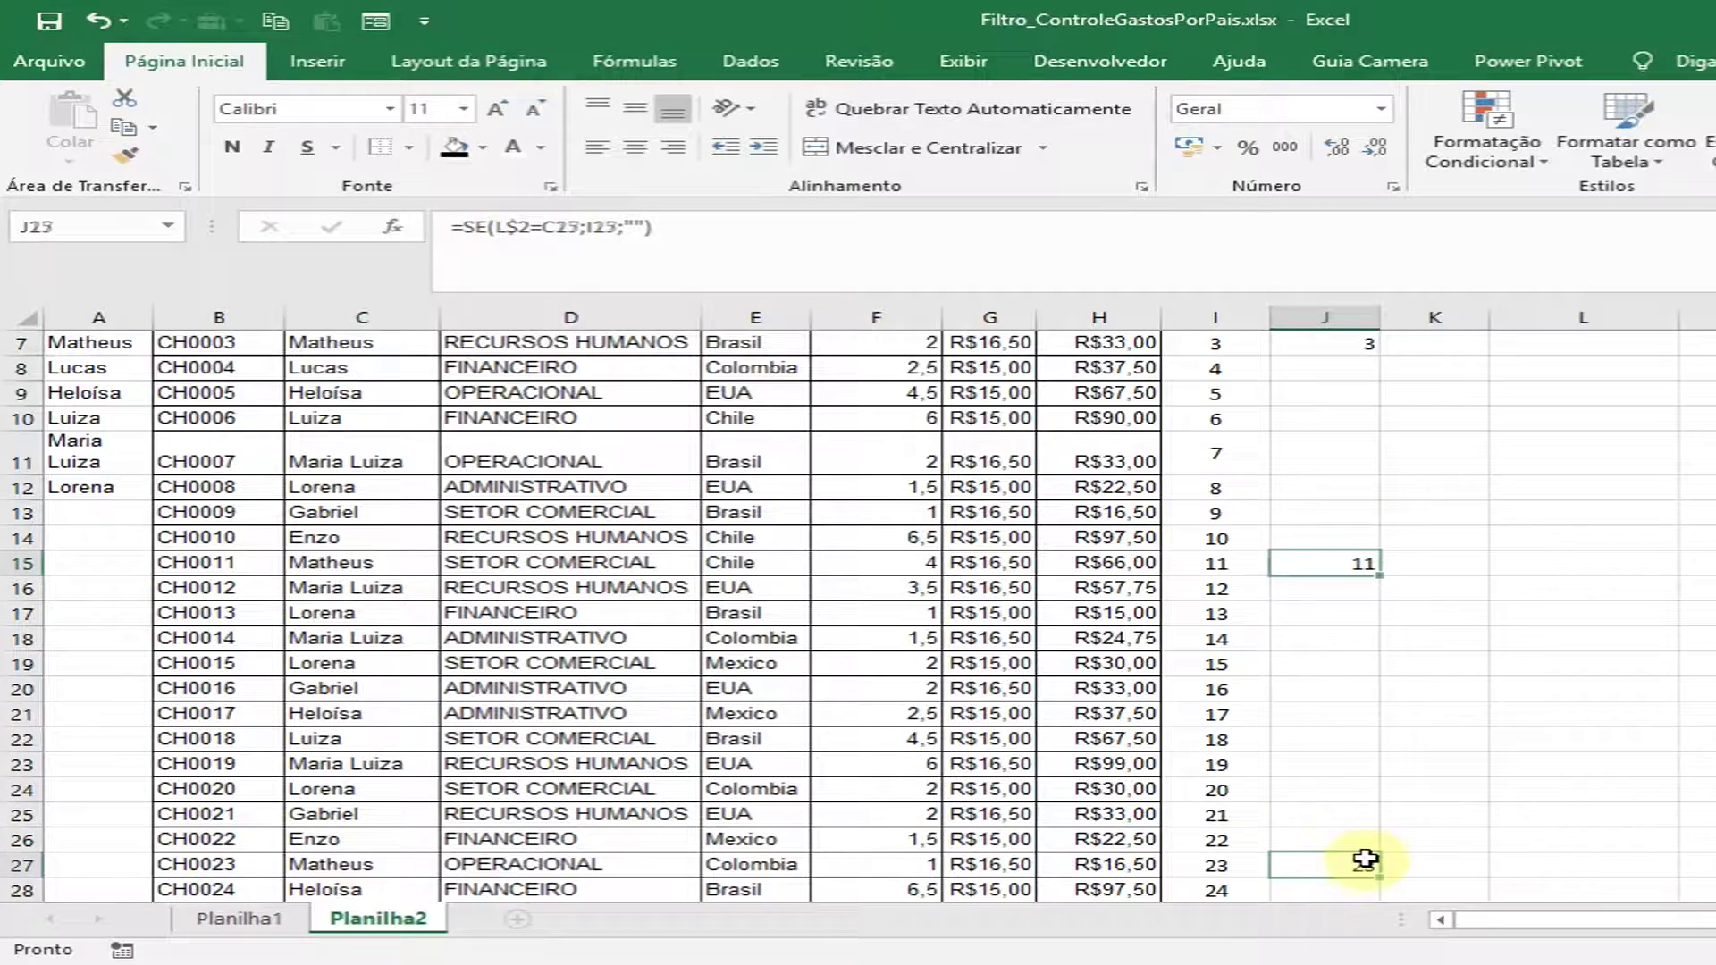
pyautogui.scroll(2, 1367, 862)
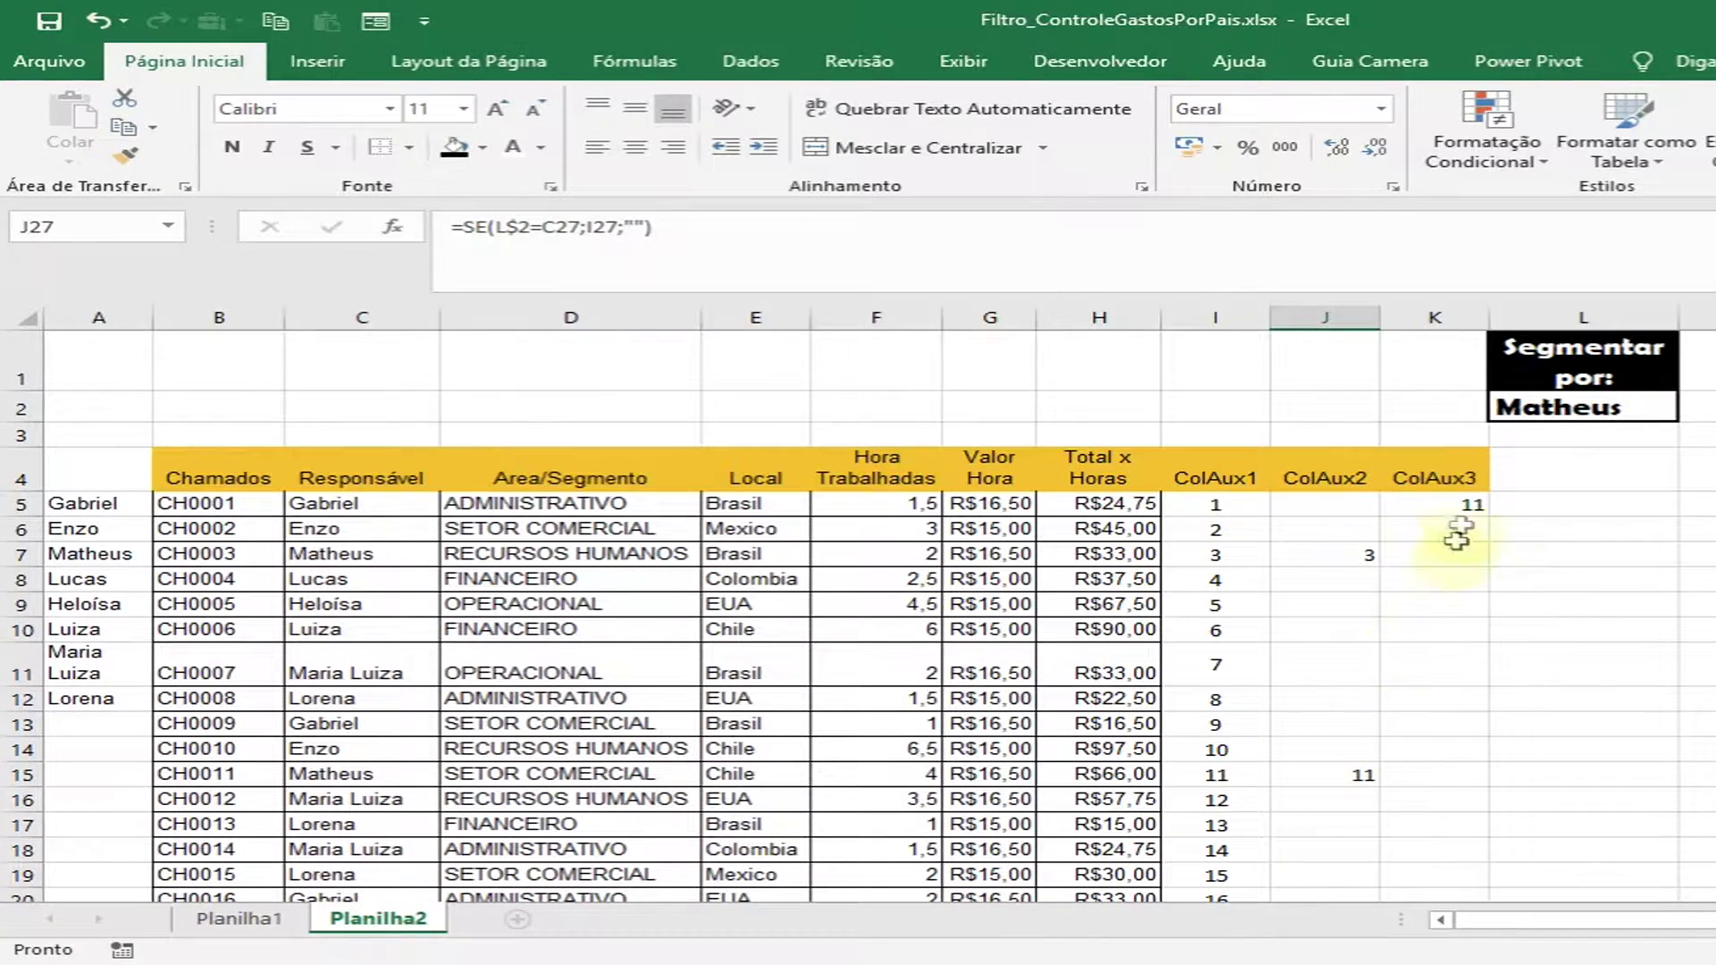
# - Replace the k argument of the MENOR formula in K5 with LINS($J$5:J5)
pyautogui.doubleClick(1444, 505)
pyautogui.click(1550, 505)
pyautogui.click(1555, 505)
pyautogui.write('l')
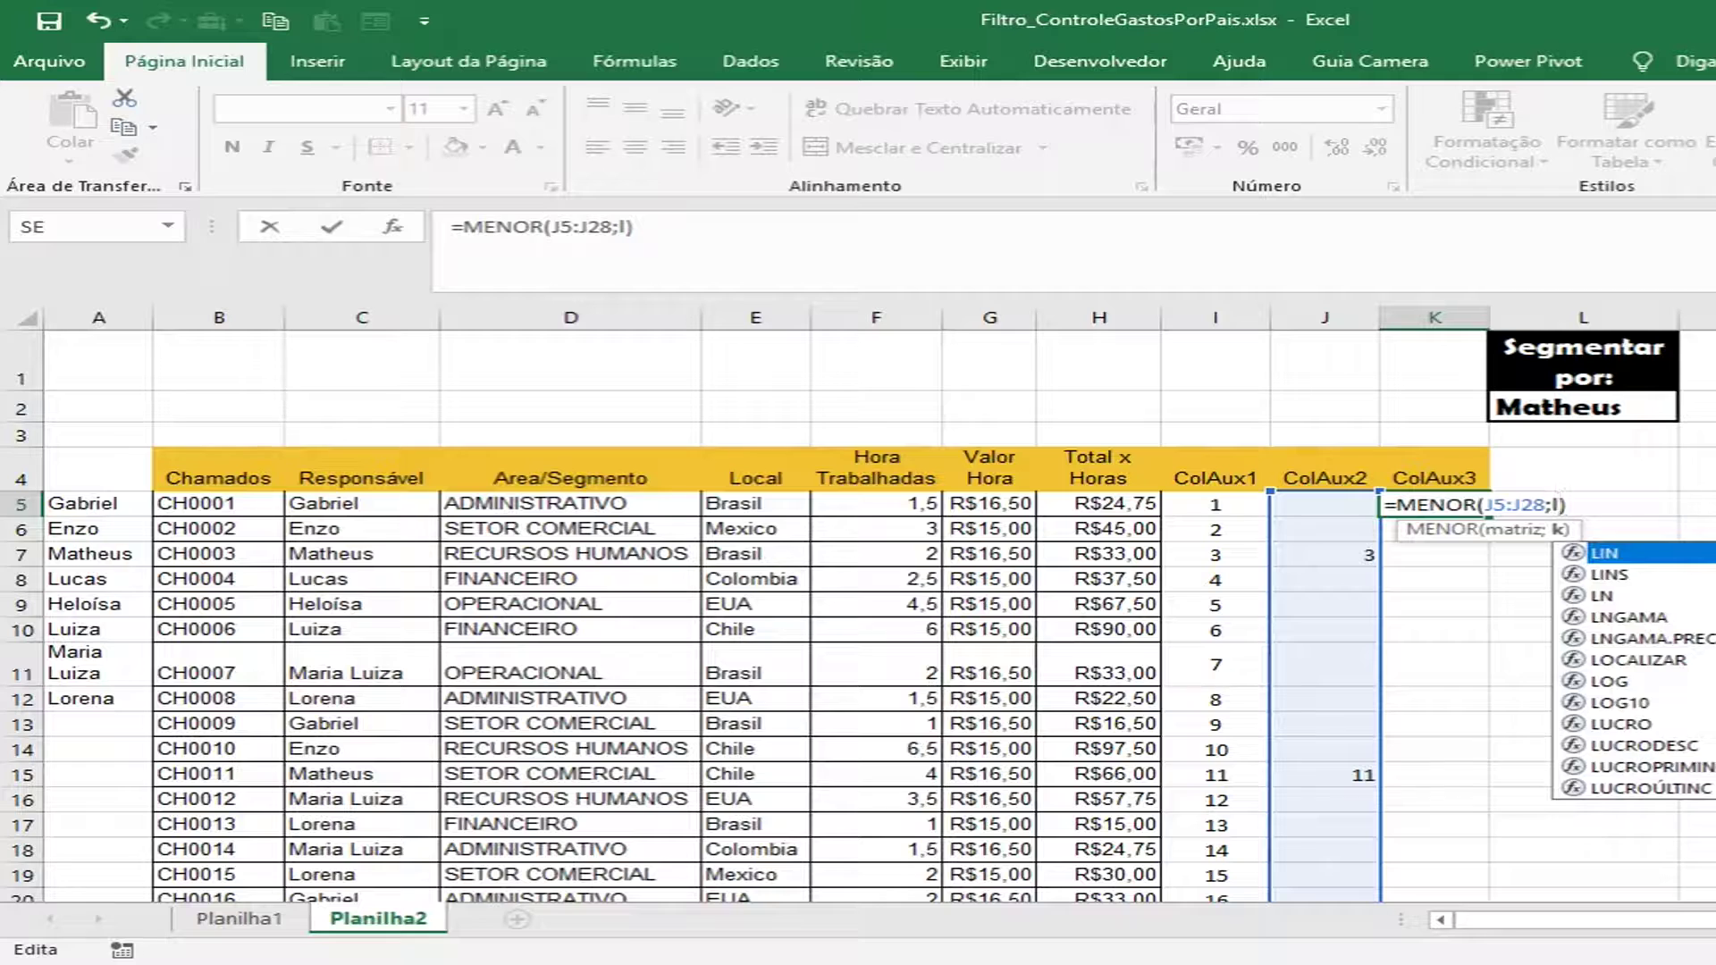
pyautogui.write('ins(')
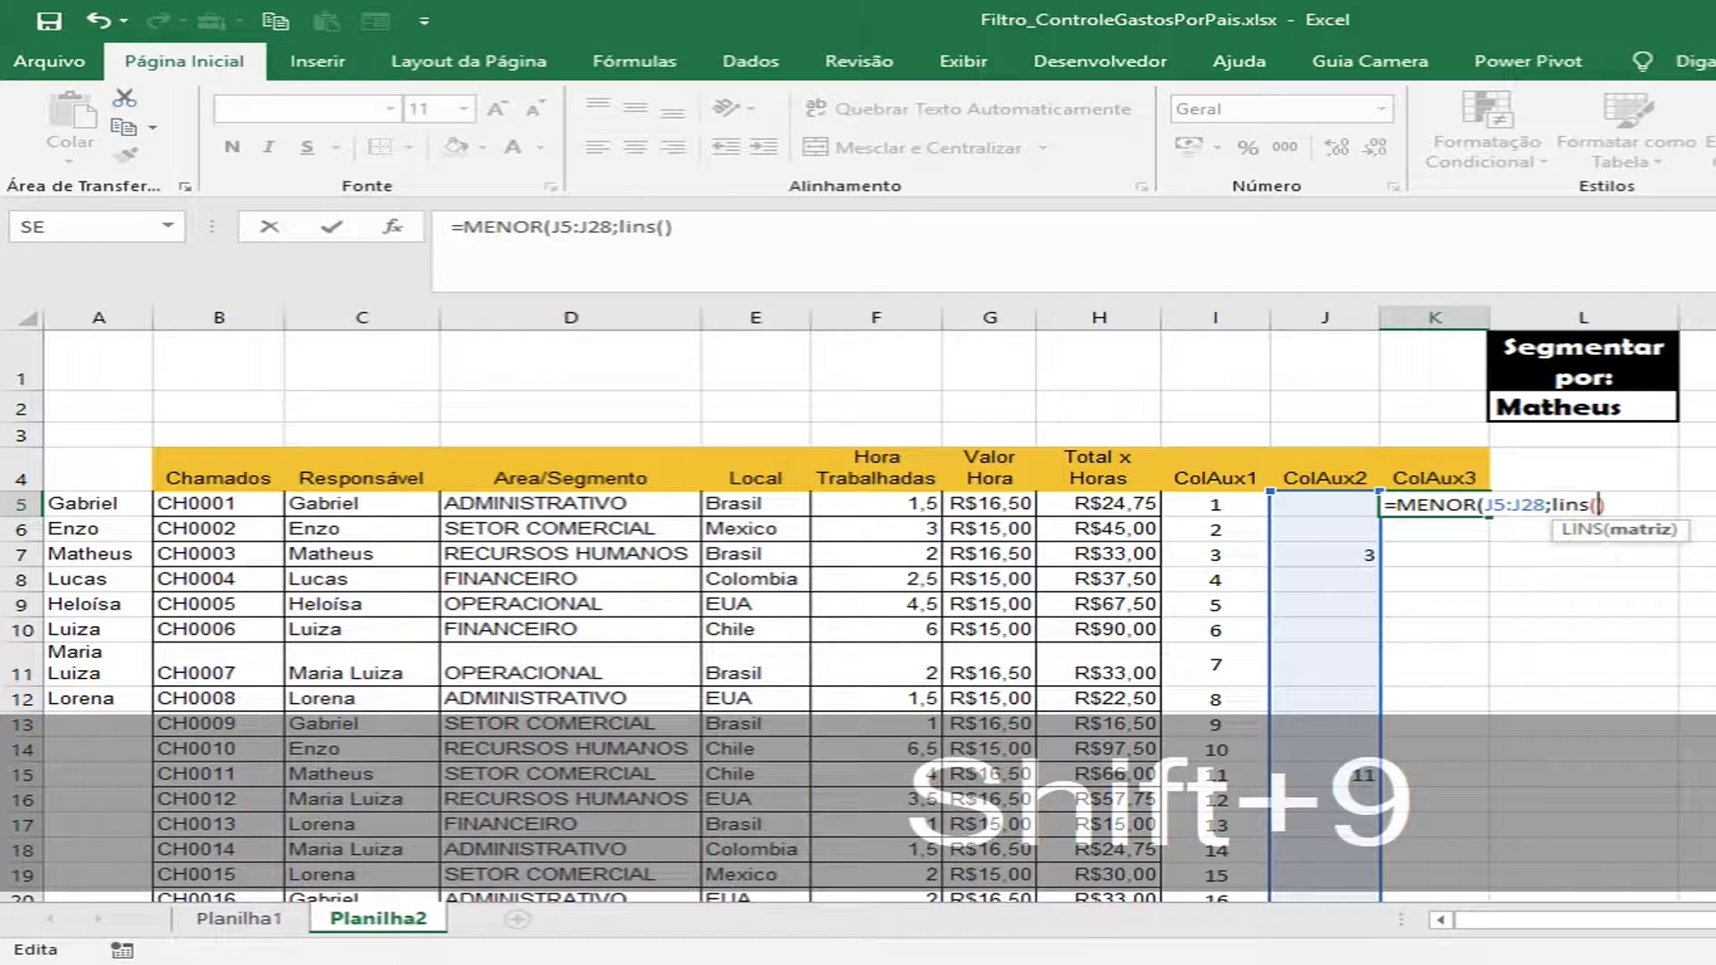
pyautogui.write(')')
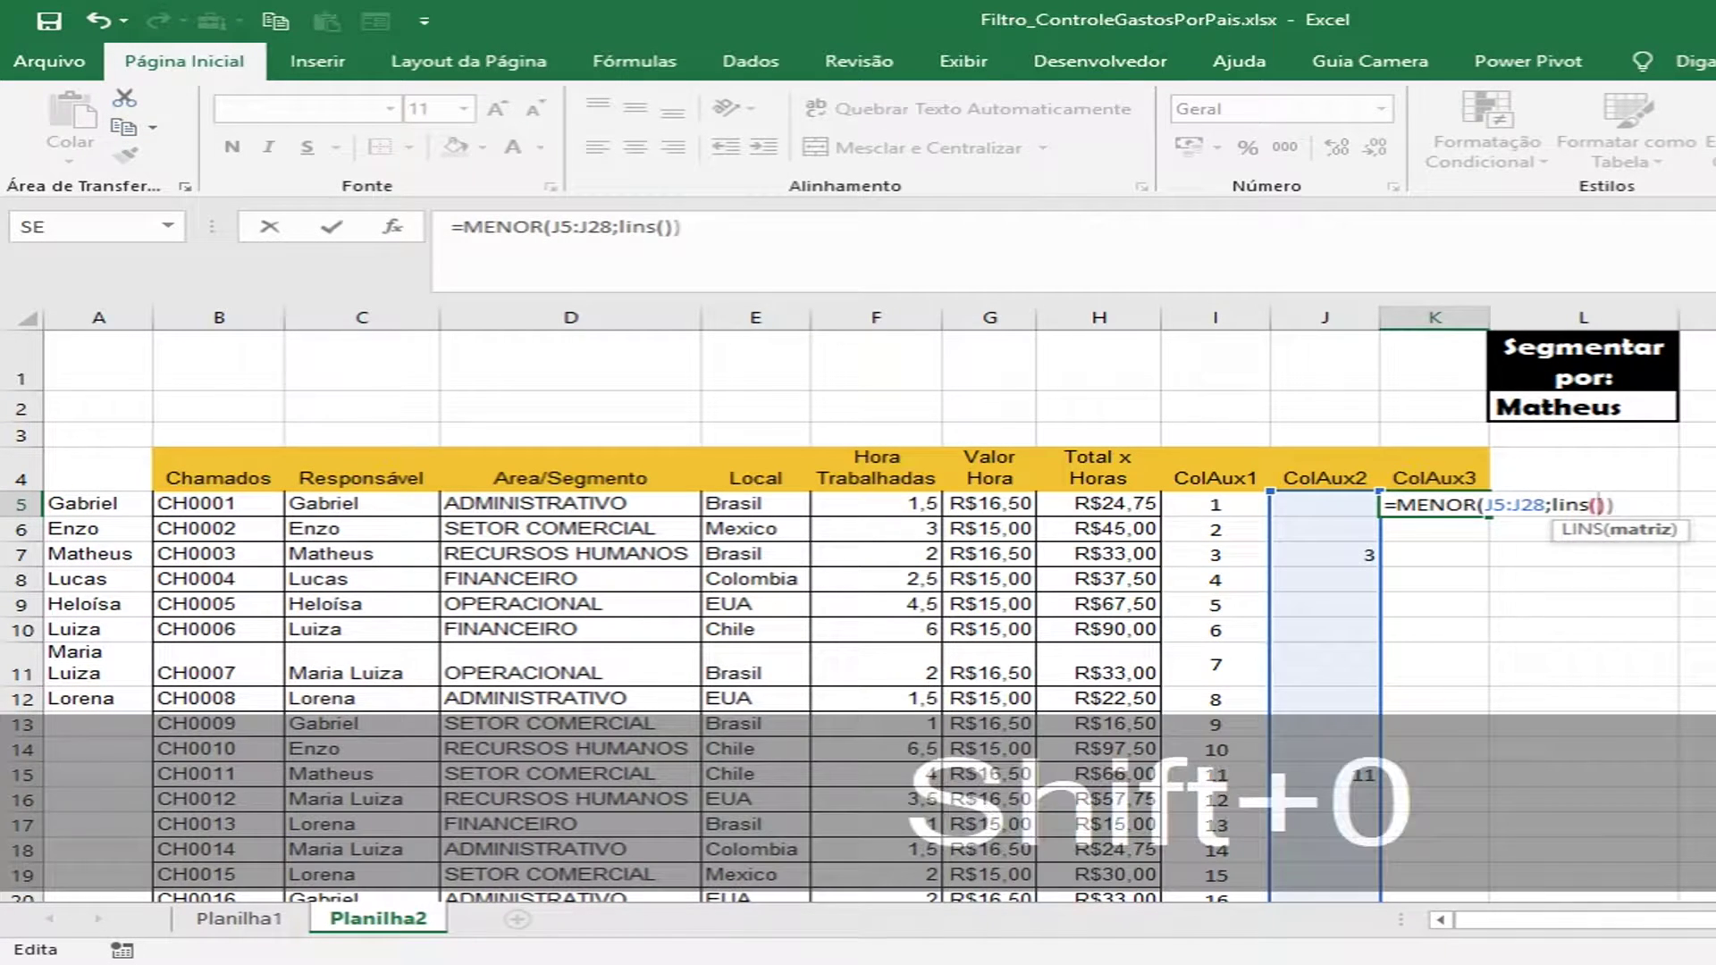
pyautogui.press('Left')
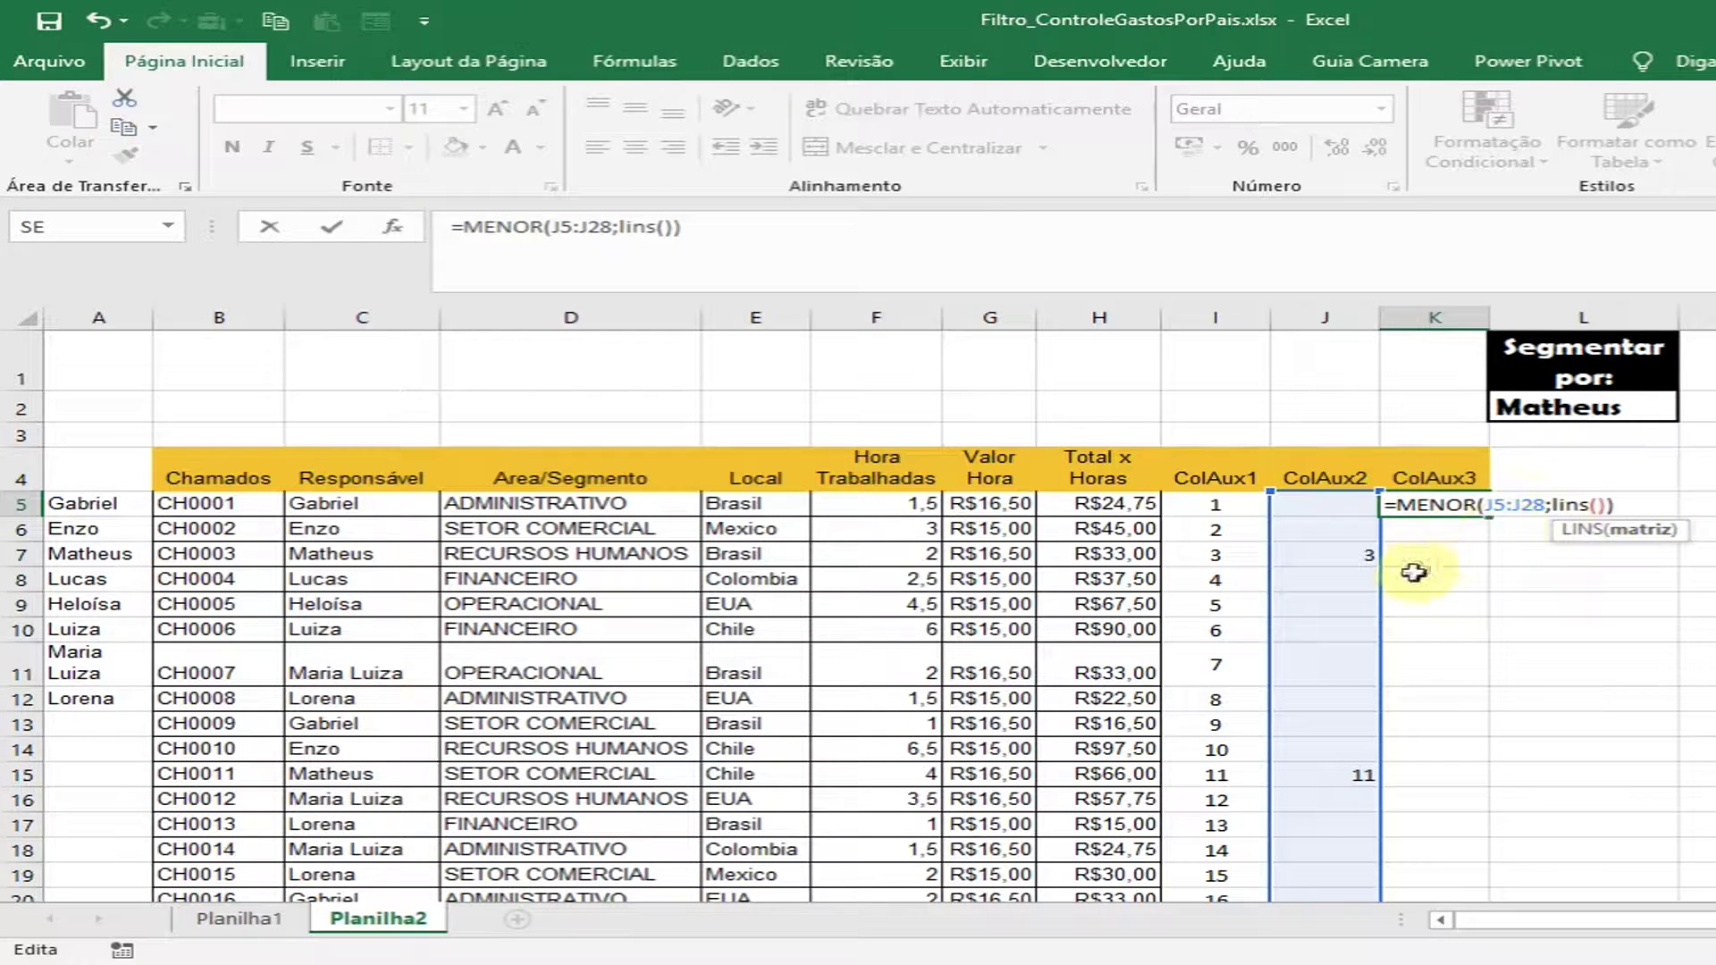
pyautogui.click(1328, 509)
pyautogui.press('F4')
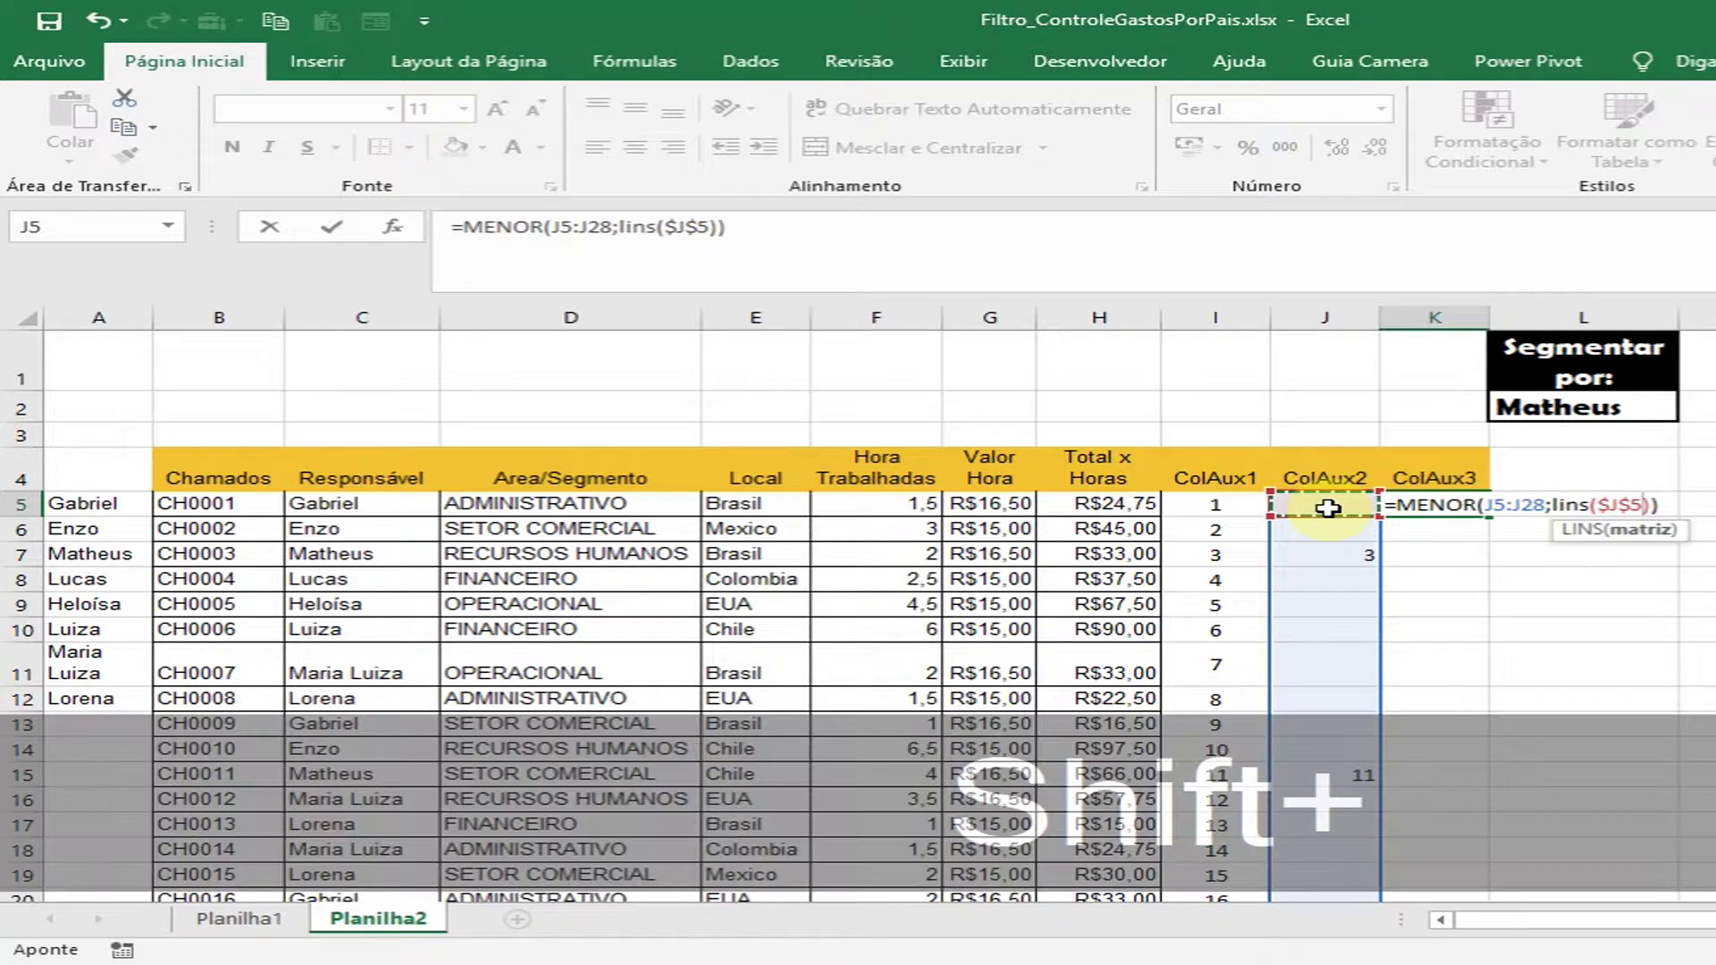
pyautogui.write(':J5')
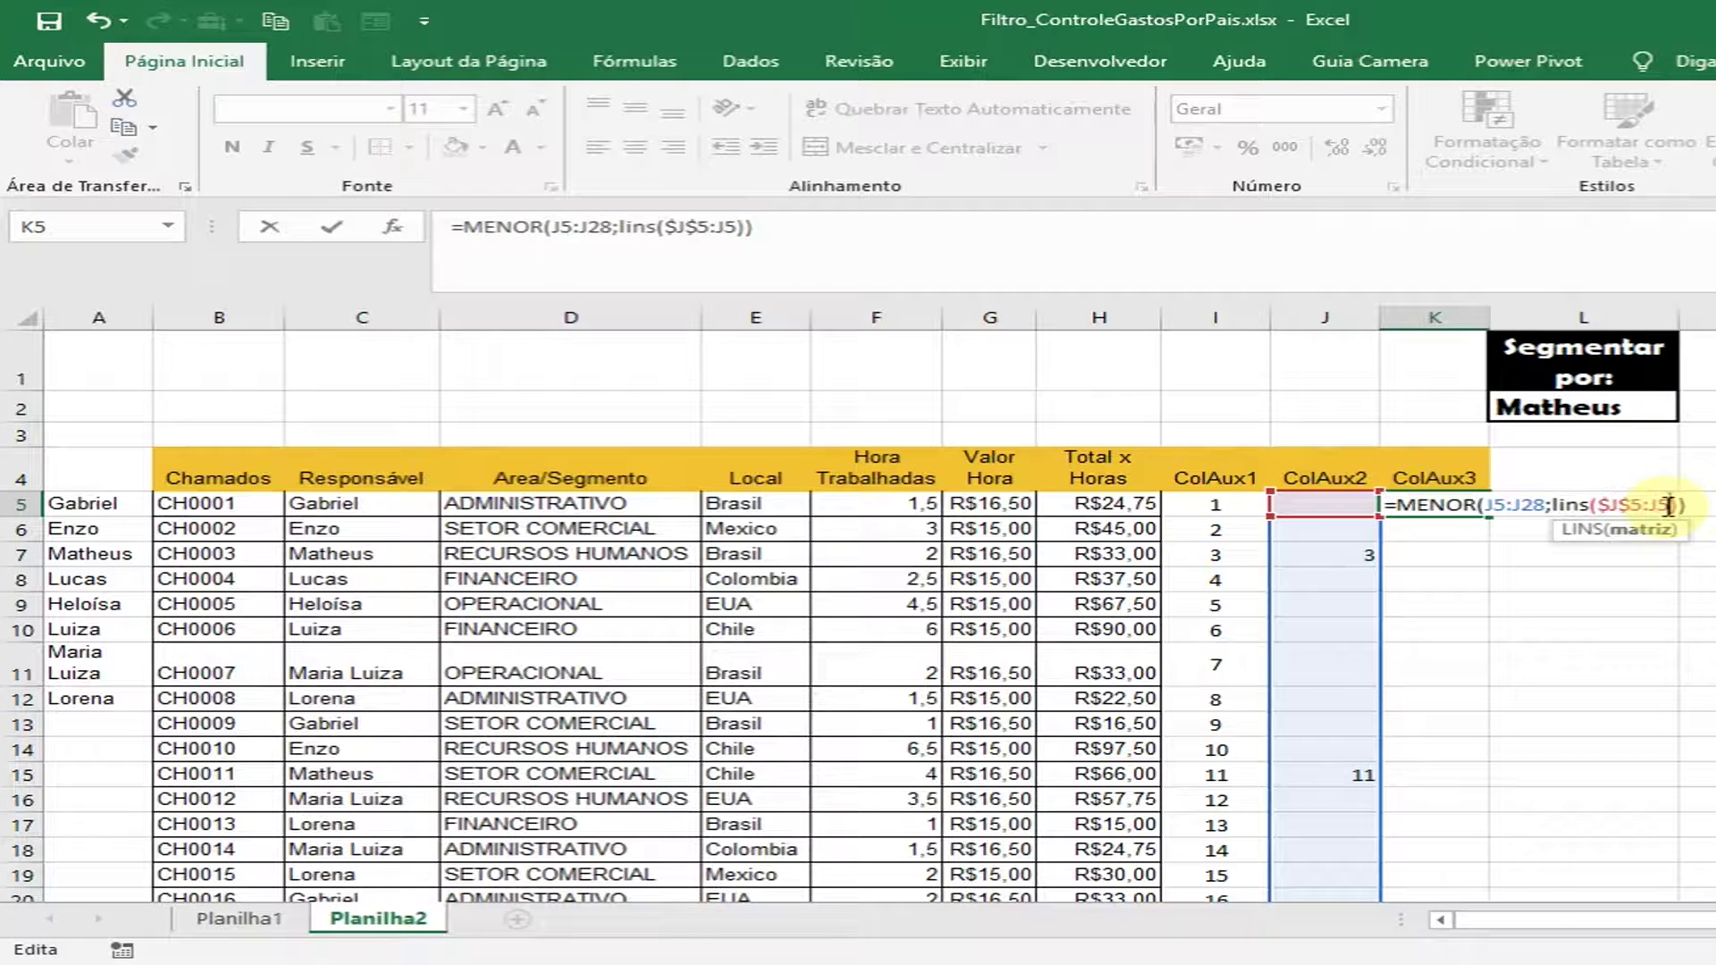
pyautogui.press('Return')
# - Fill the MENOR formula from K5 down through K10 and inspect the copied formulas in K8:K10
pyautogui.click(1444, 503)
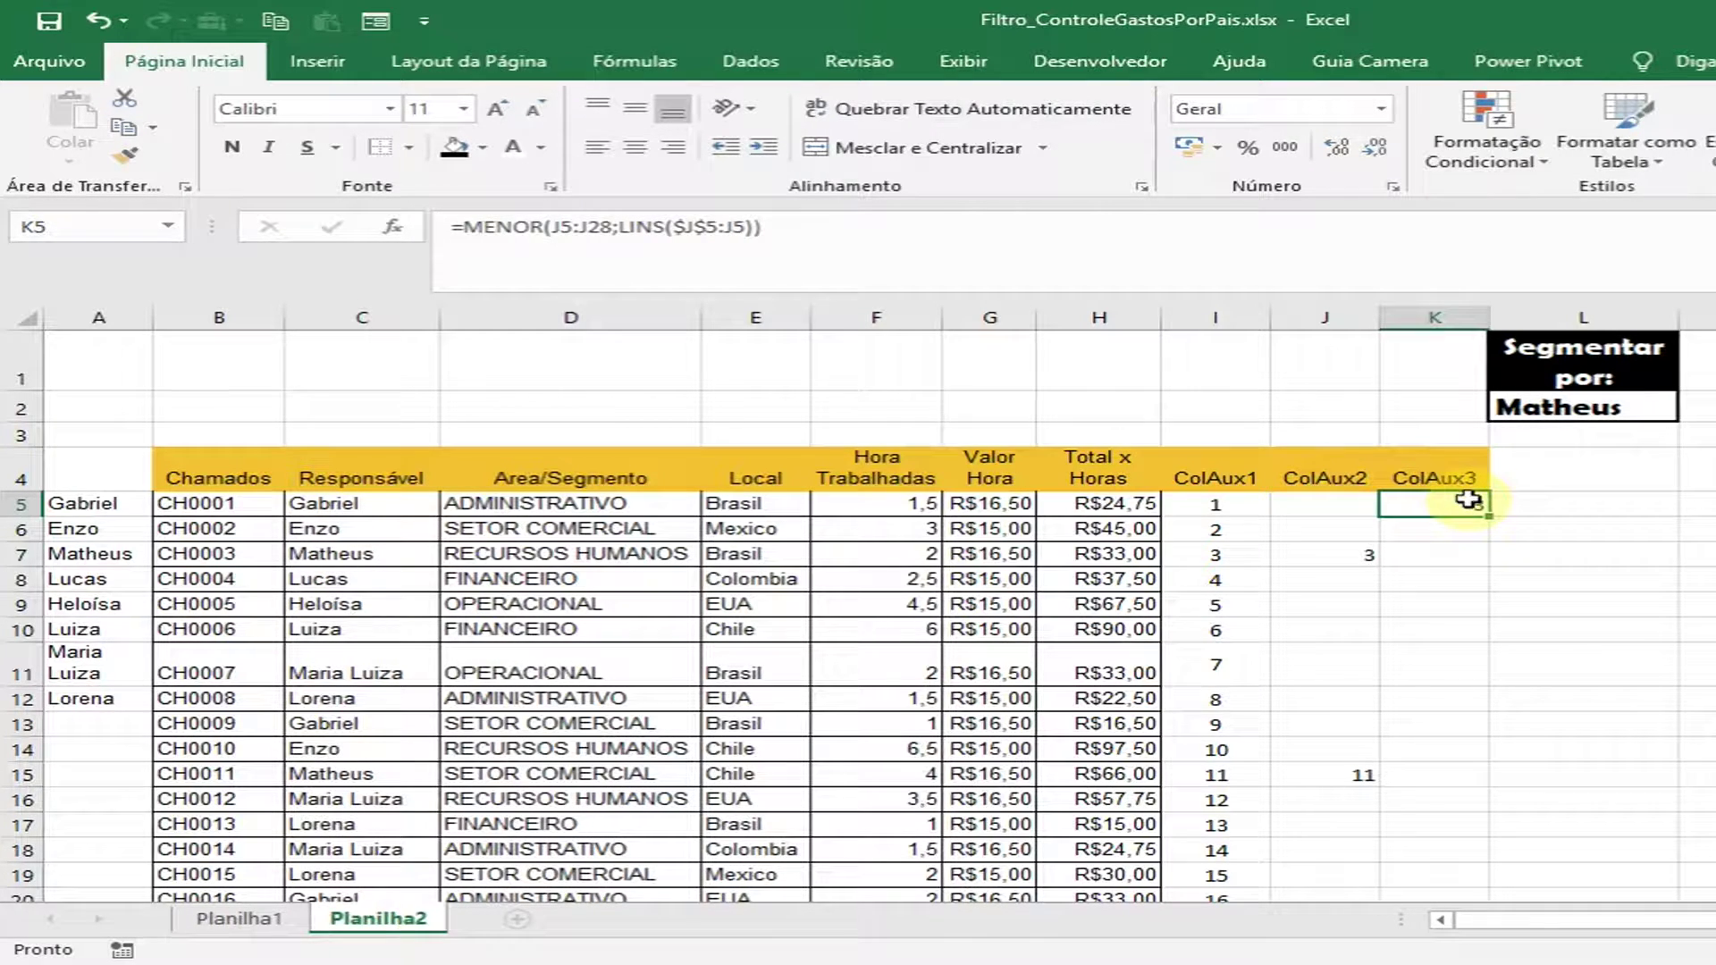
pyautogui.moveTo(1491, 516); pyautogui.dragTo(1479, 539)
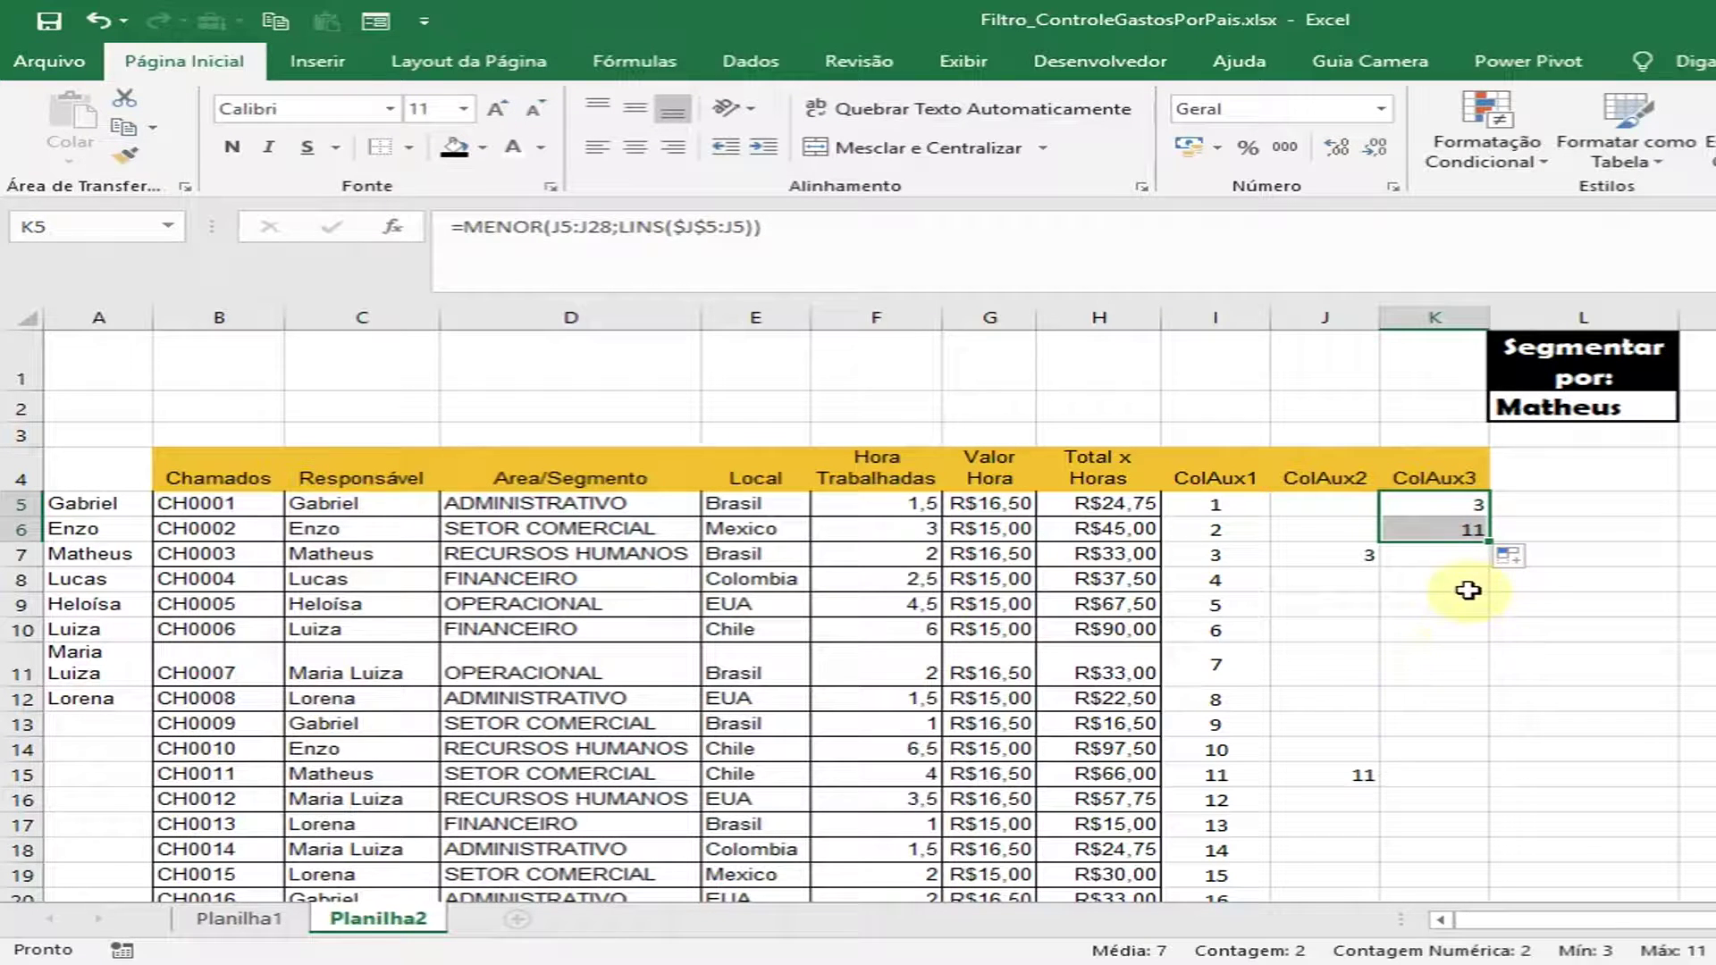
pyautogui.moveTo(1487, 541); pyautogui.dragTo(1483, 562)
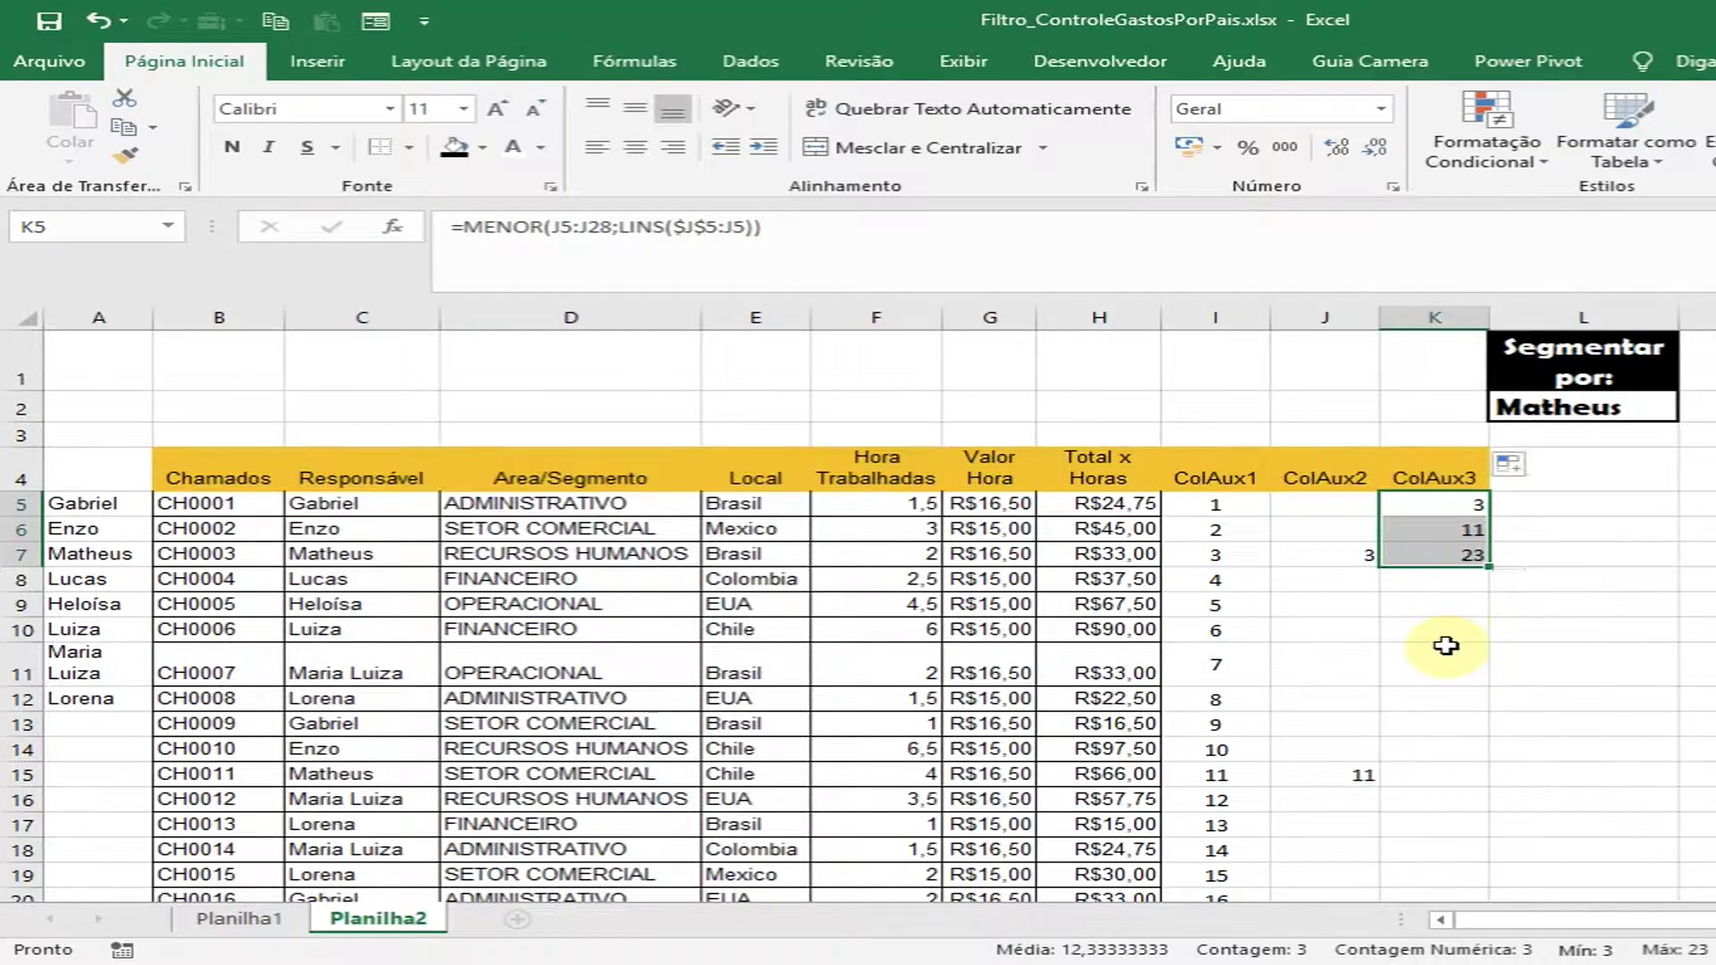
pyautogui.scroll(-5, 1321, 572)
pyautogui.scroll(-1, 1323, 679)
pyautogui.scroll(6, 1363, 651)
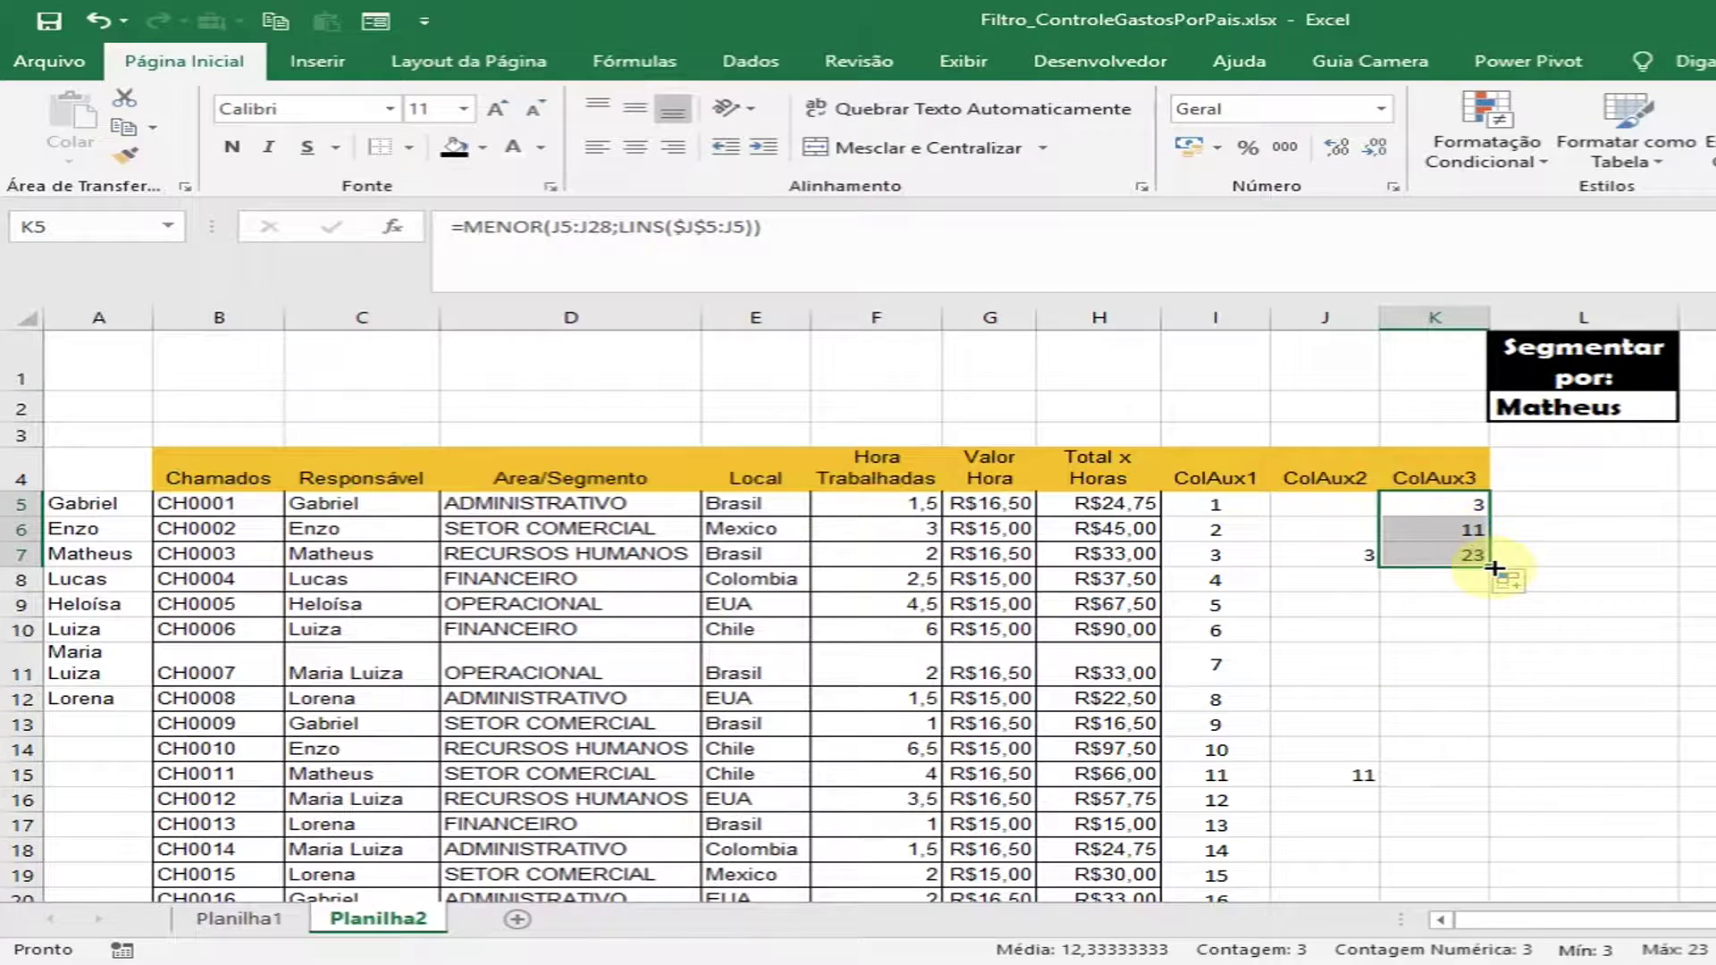
pyautogui.moveTo(1490, 568); pyautogui.dragTo(1489, 638)
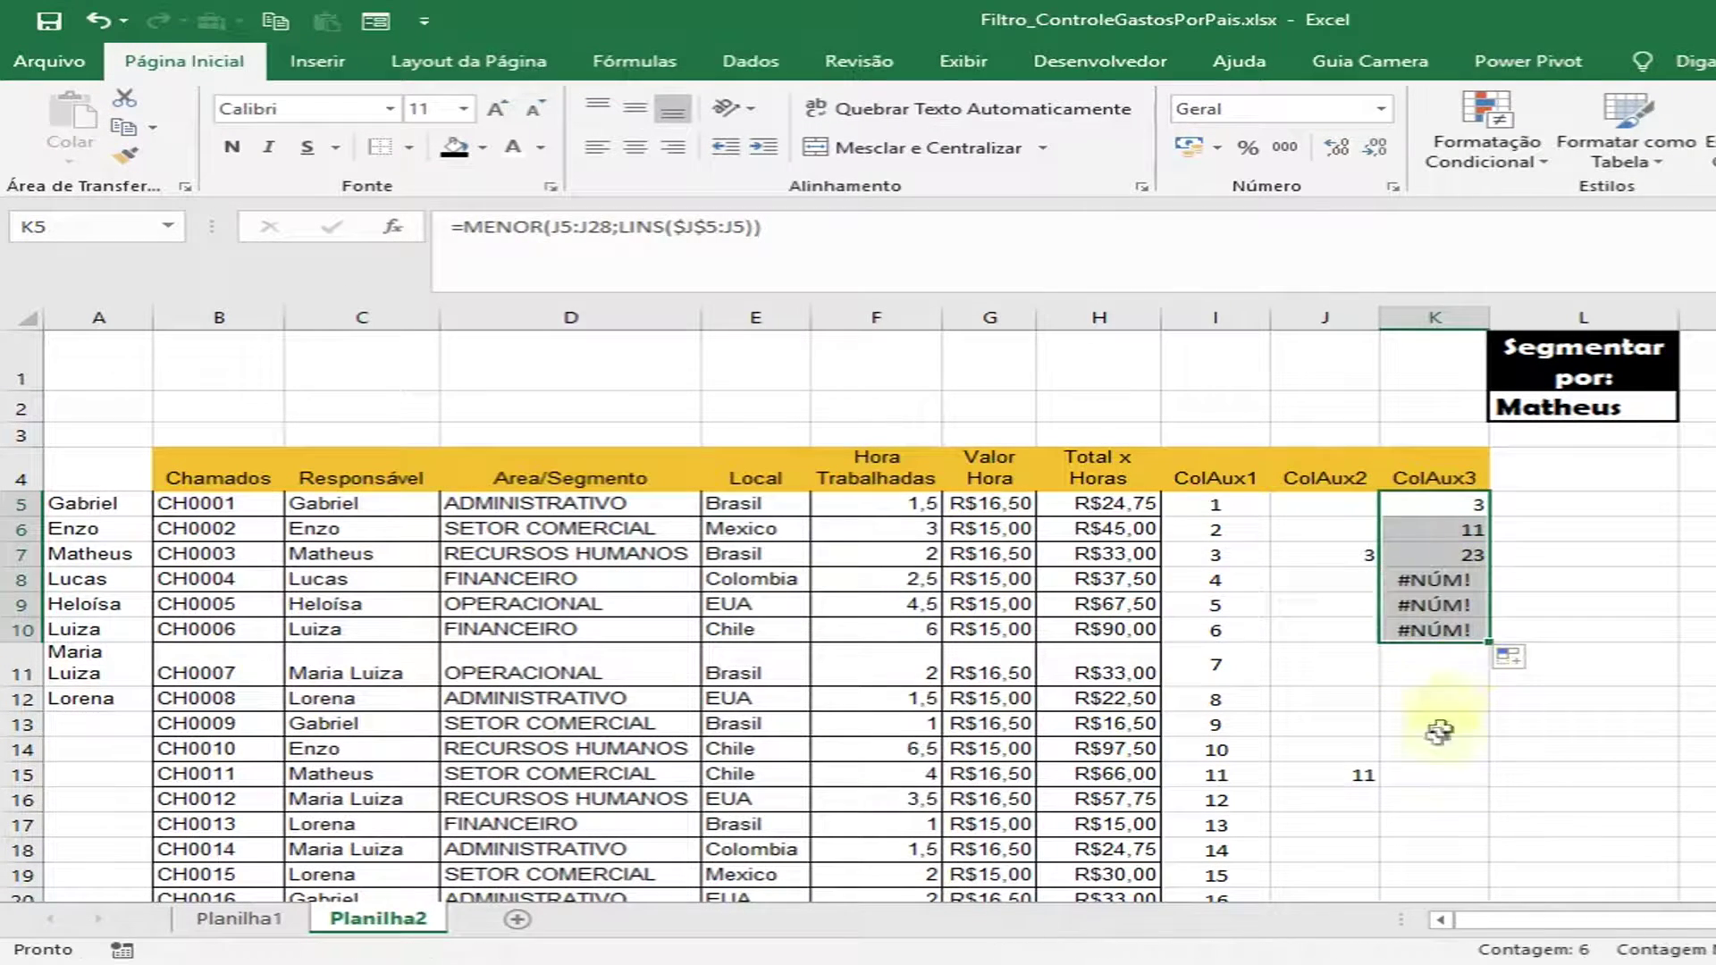
pyautogui.click(1430, 607)
pyautogui.click(1434, 576)
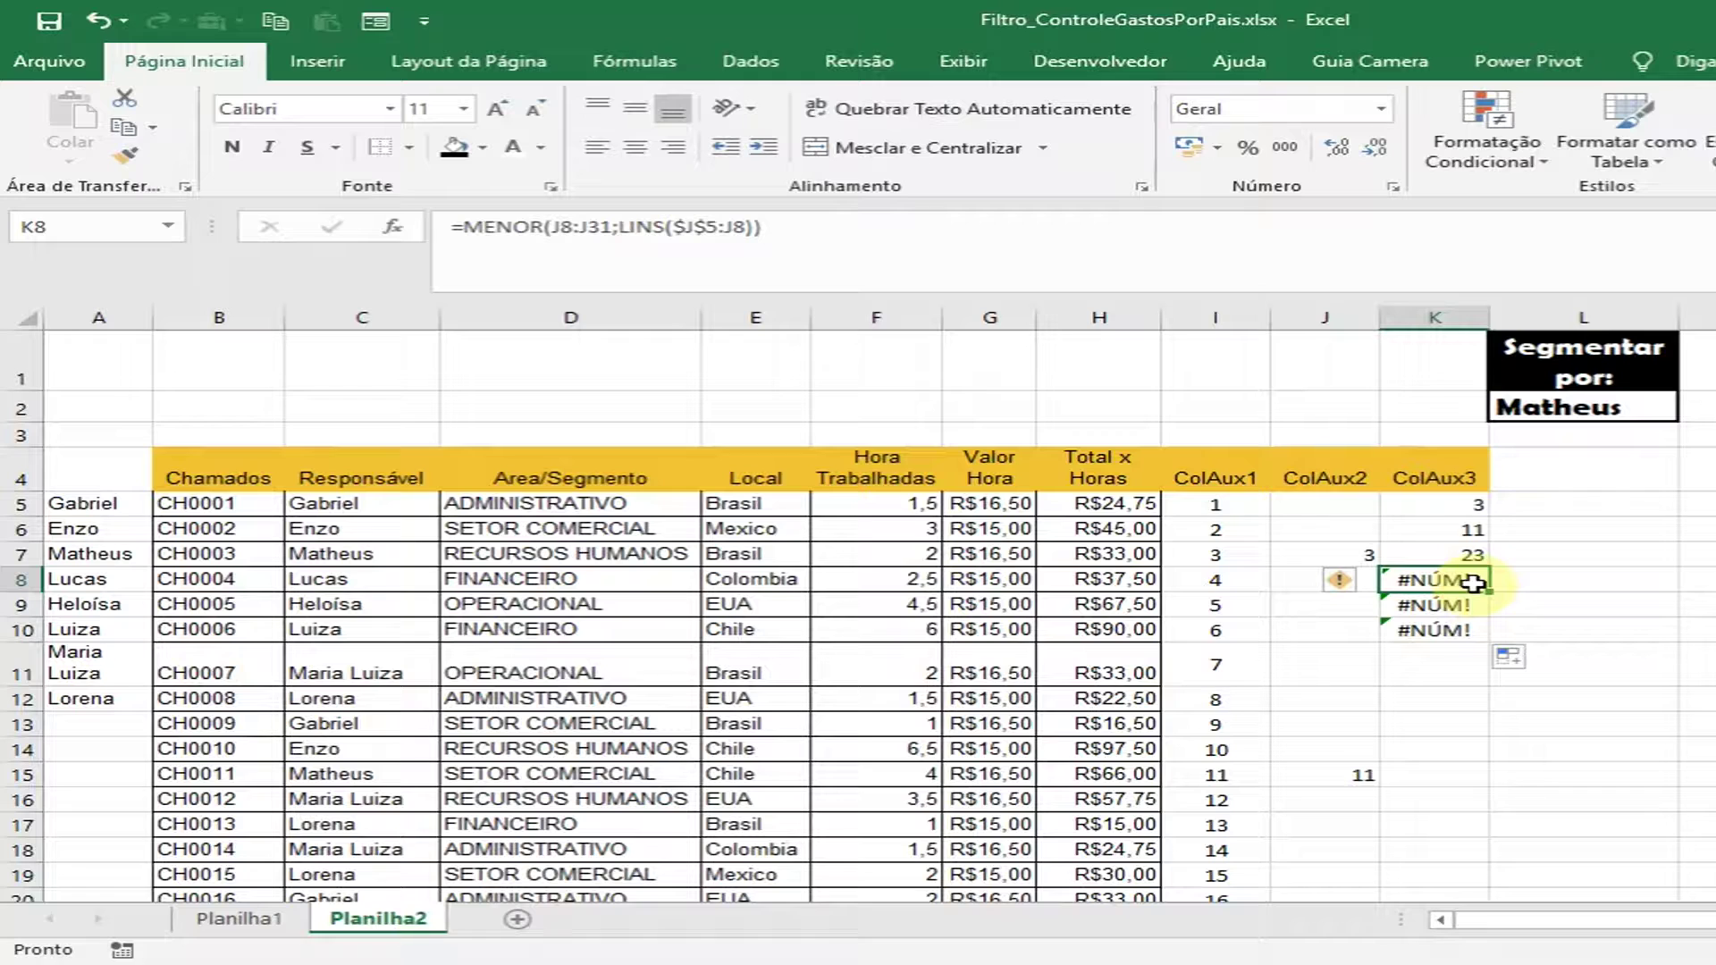
pyautogui.click(1462, 632)
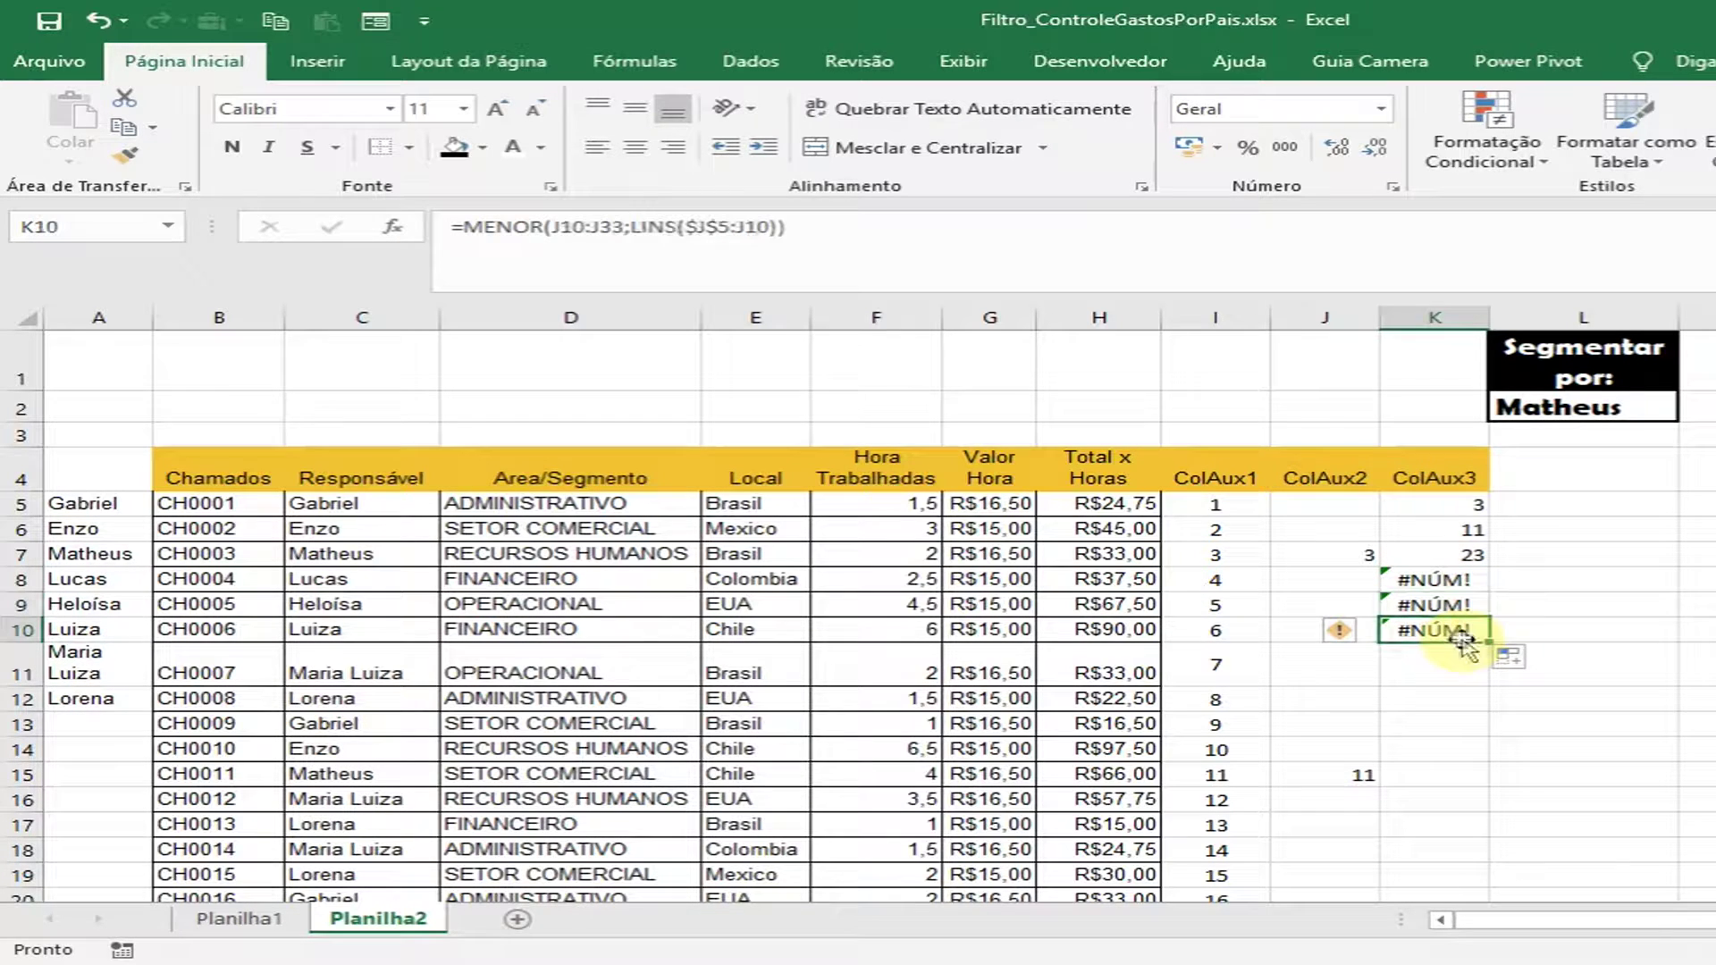
pyautogui.click(1430, 579)
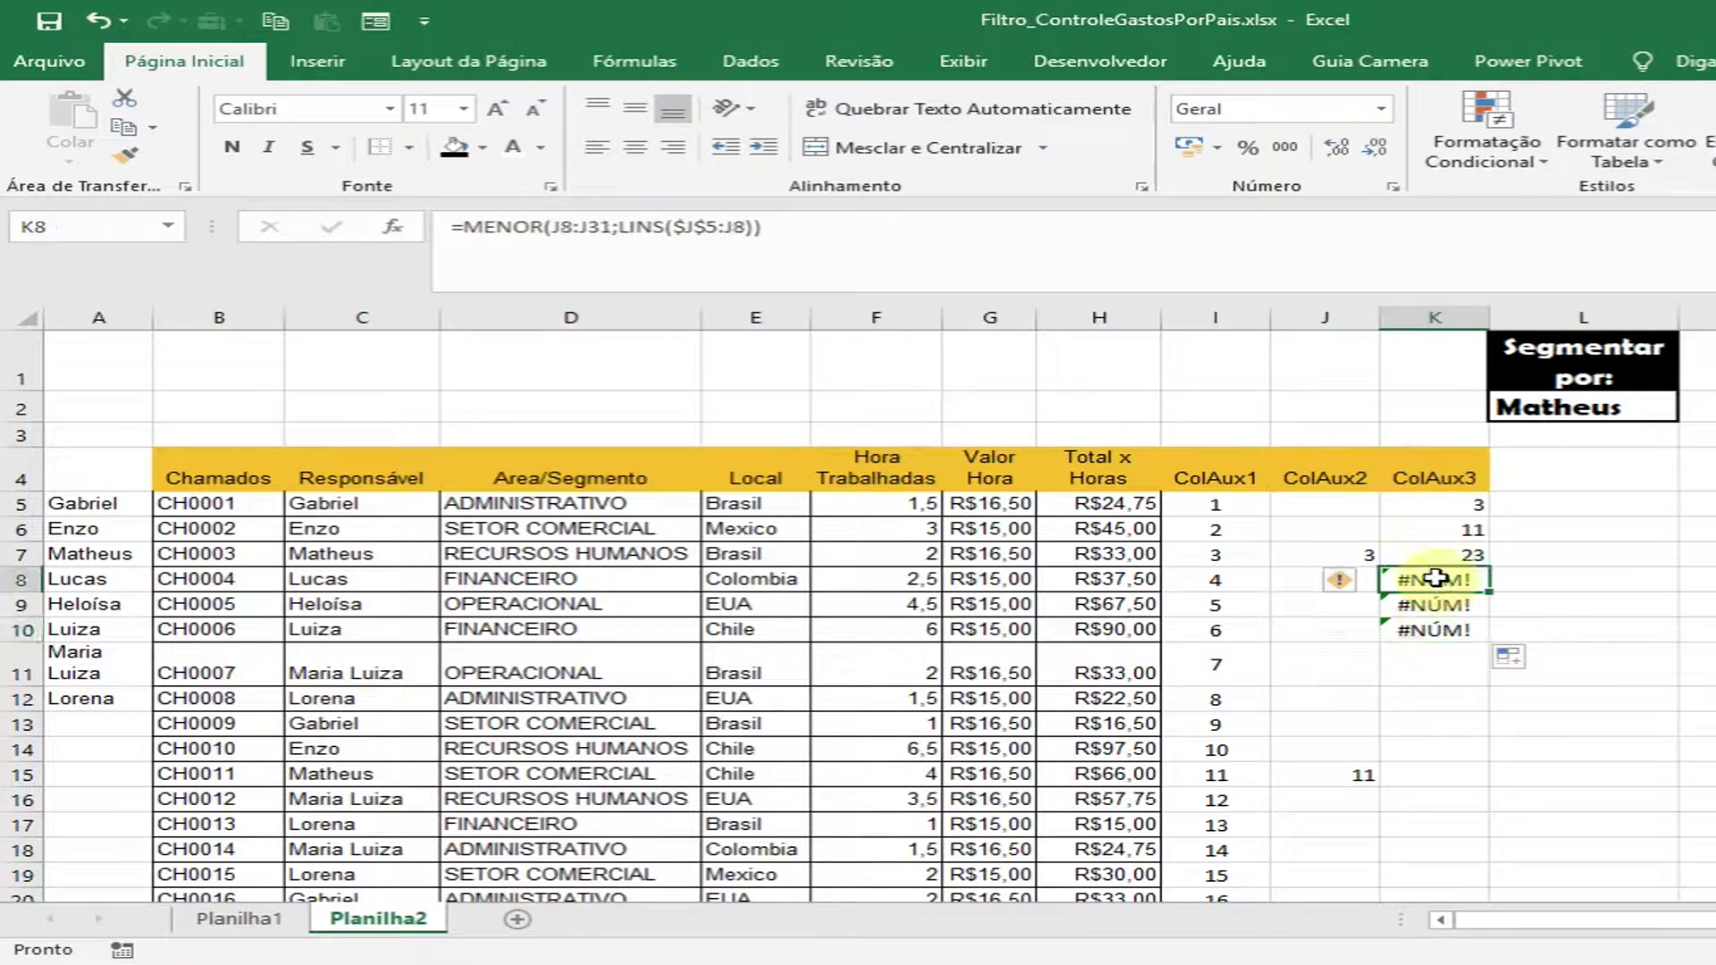
# - Wrap the MENOR formula in K5 in SEERRO with an empty string ("") as the error value
pyautogui.click(1461, 506)
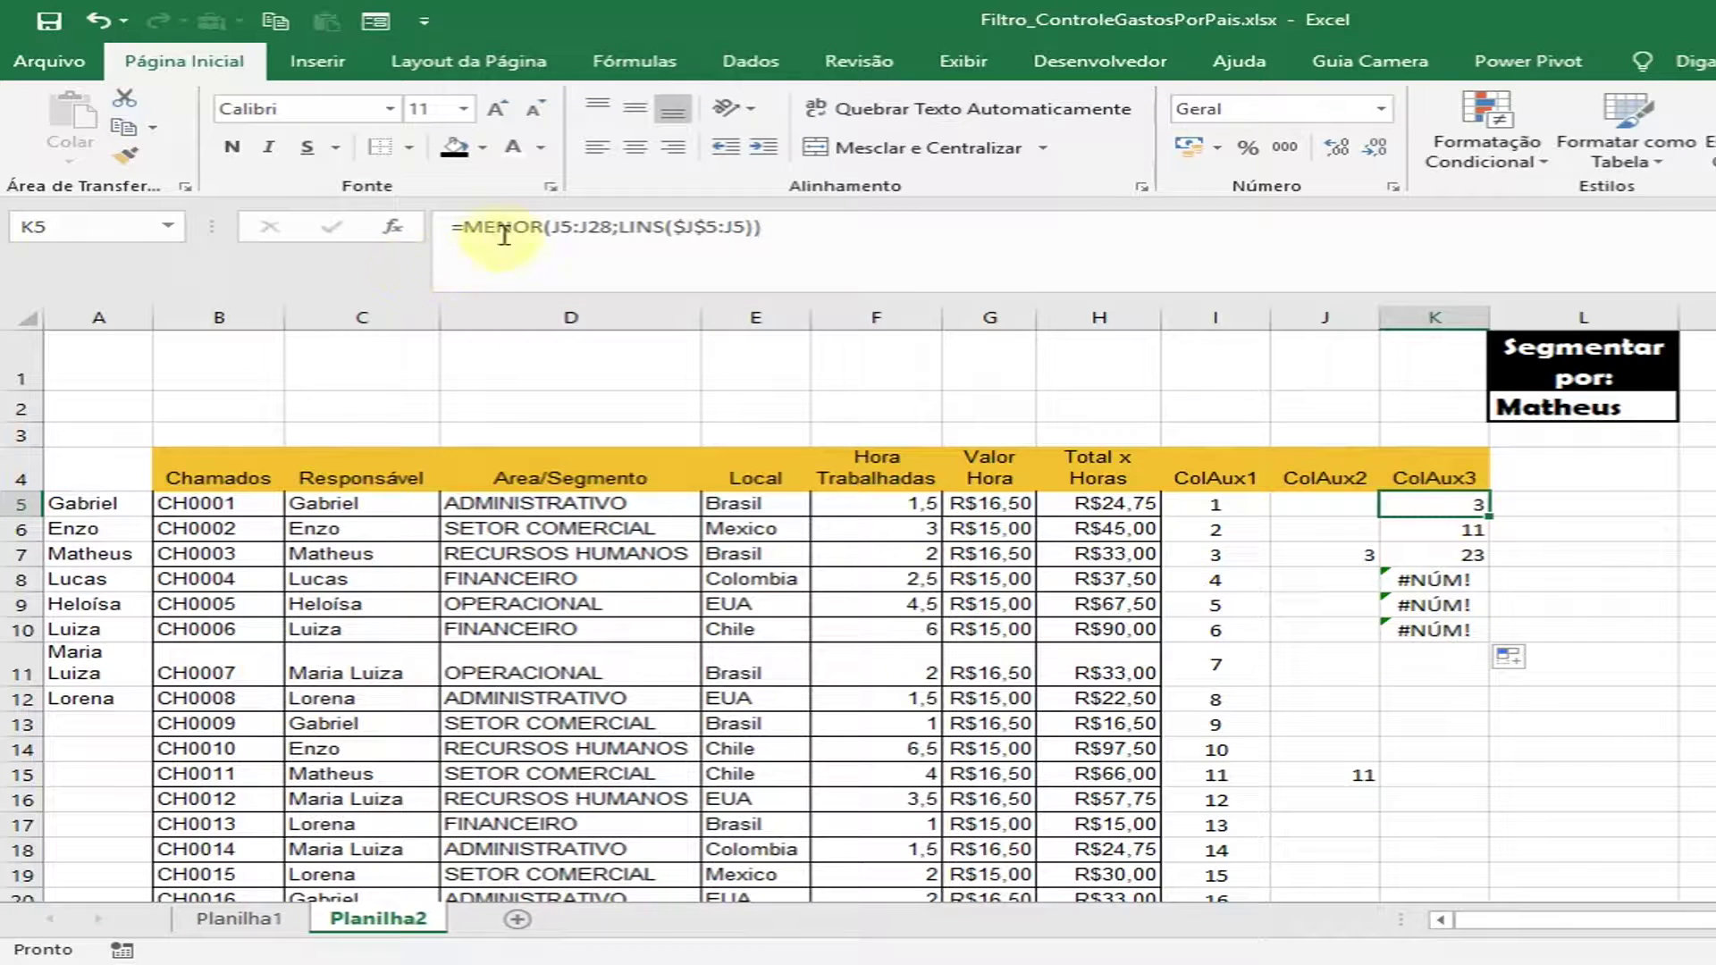
pyautogui.click(468, 226)
pyautogui.write('se')
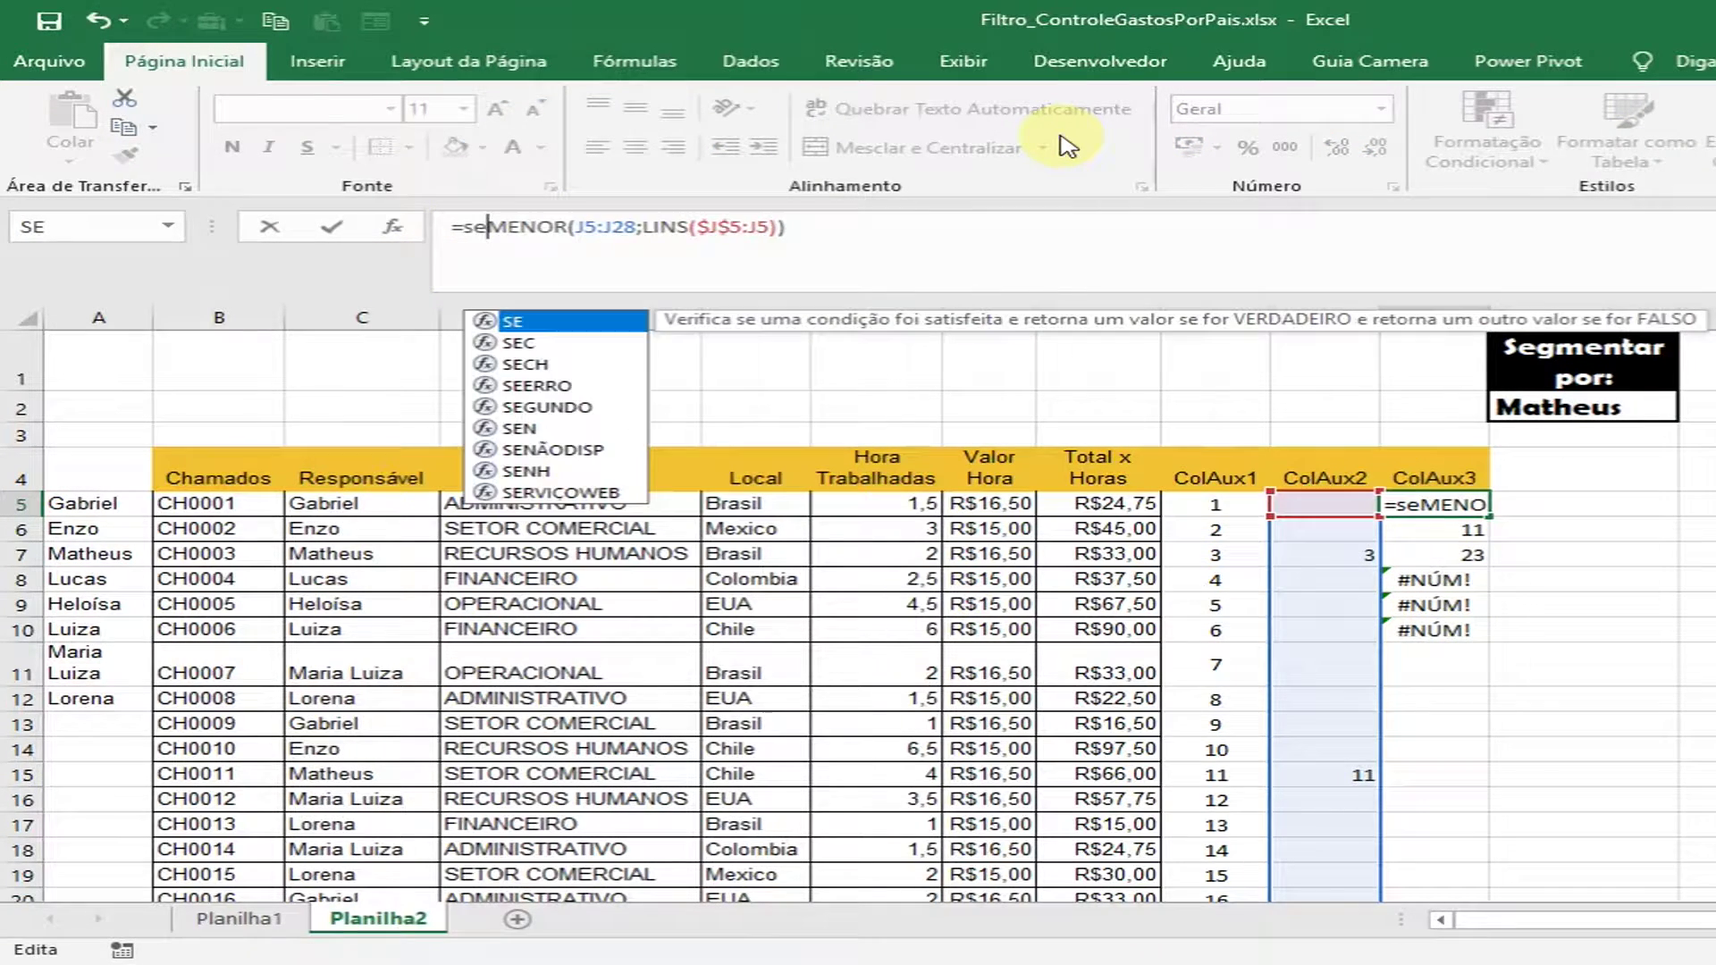
pyautogui.write('err')
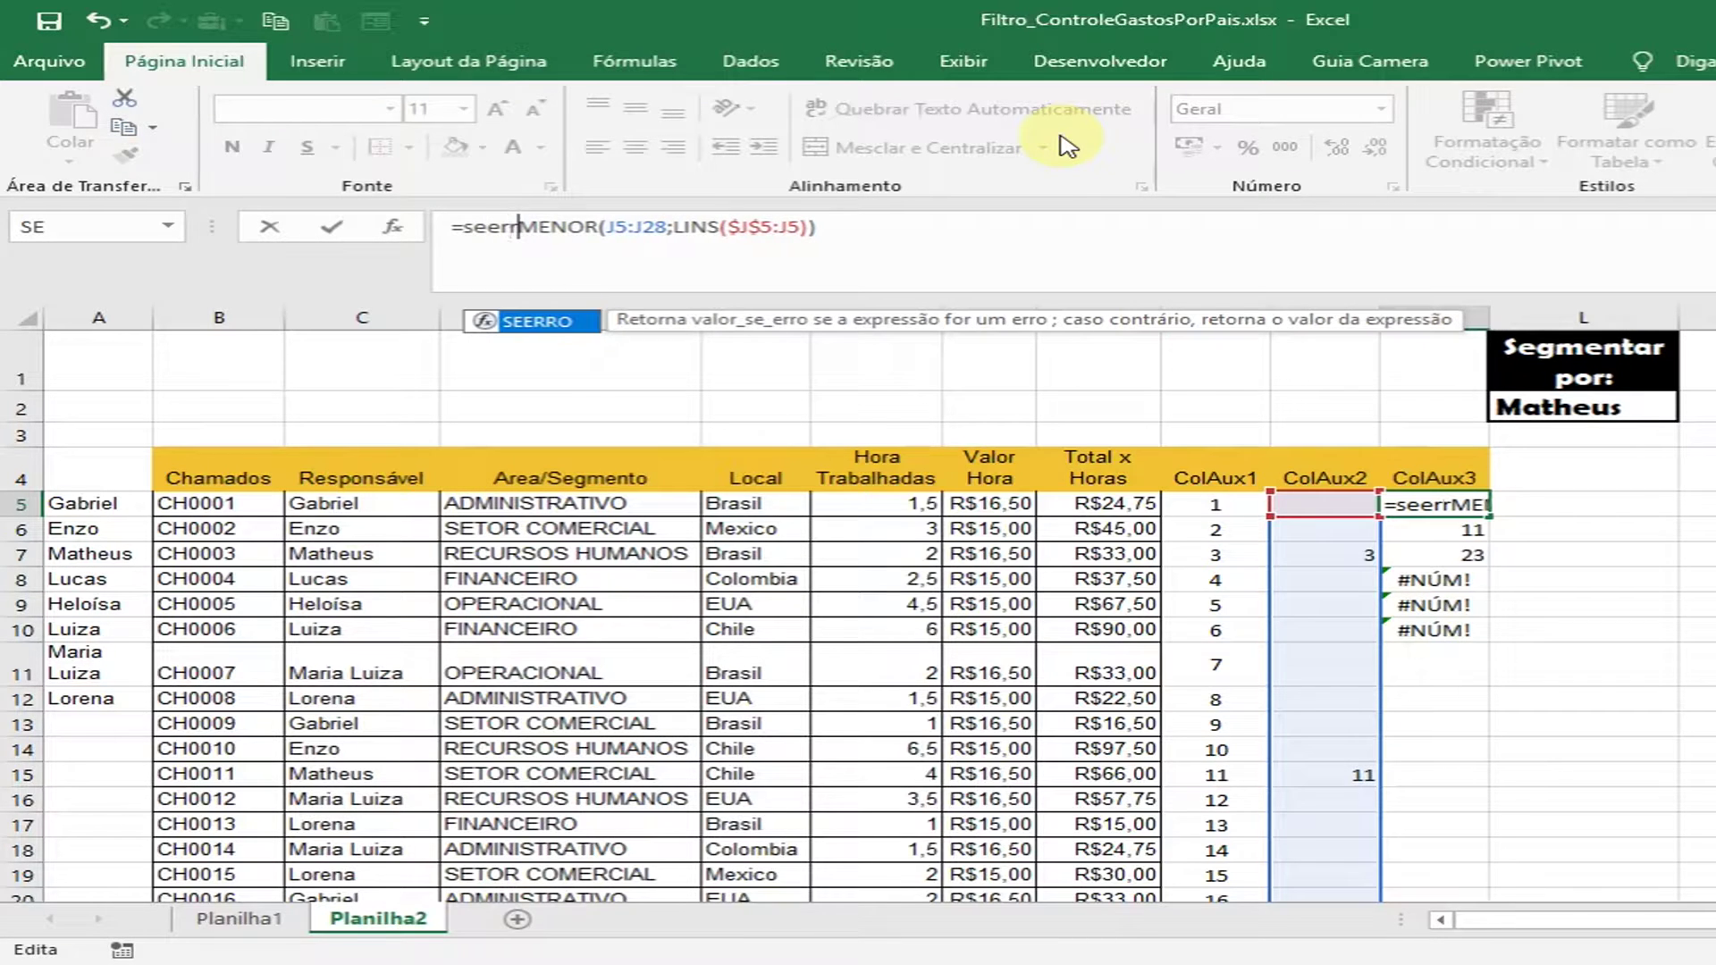
pyautogui.write('o(')
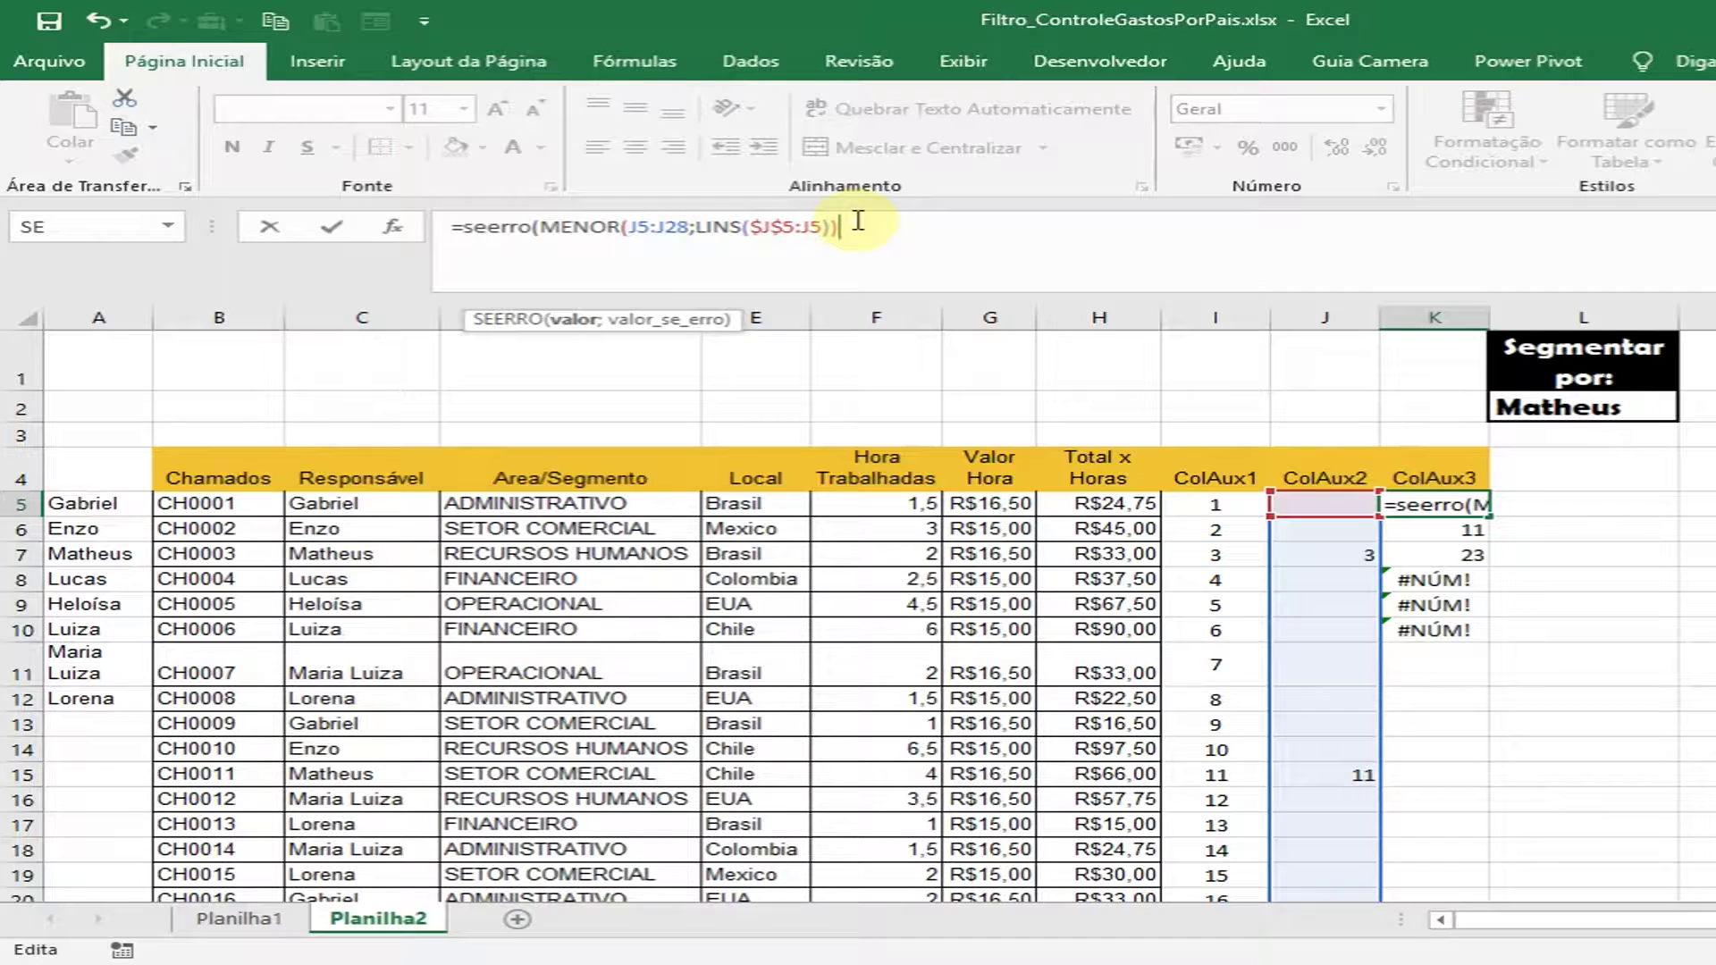
pyautogui.write(';""')
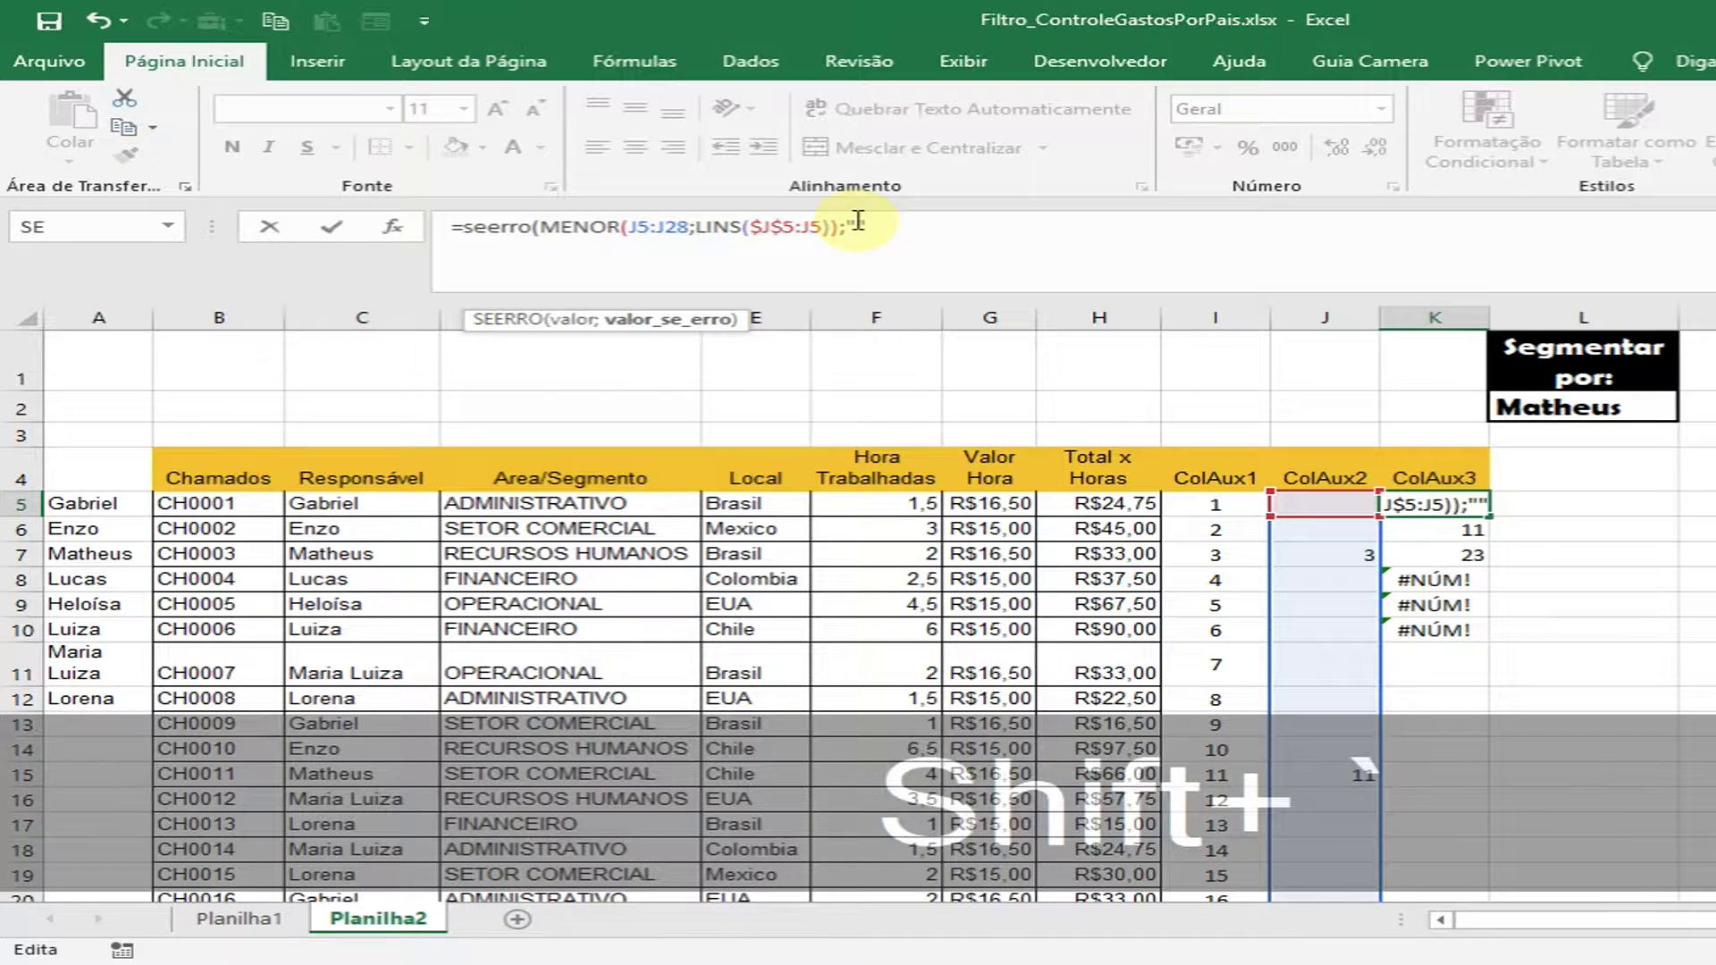
pyautogui.write(')')
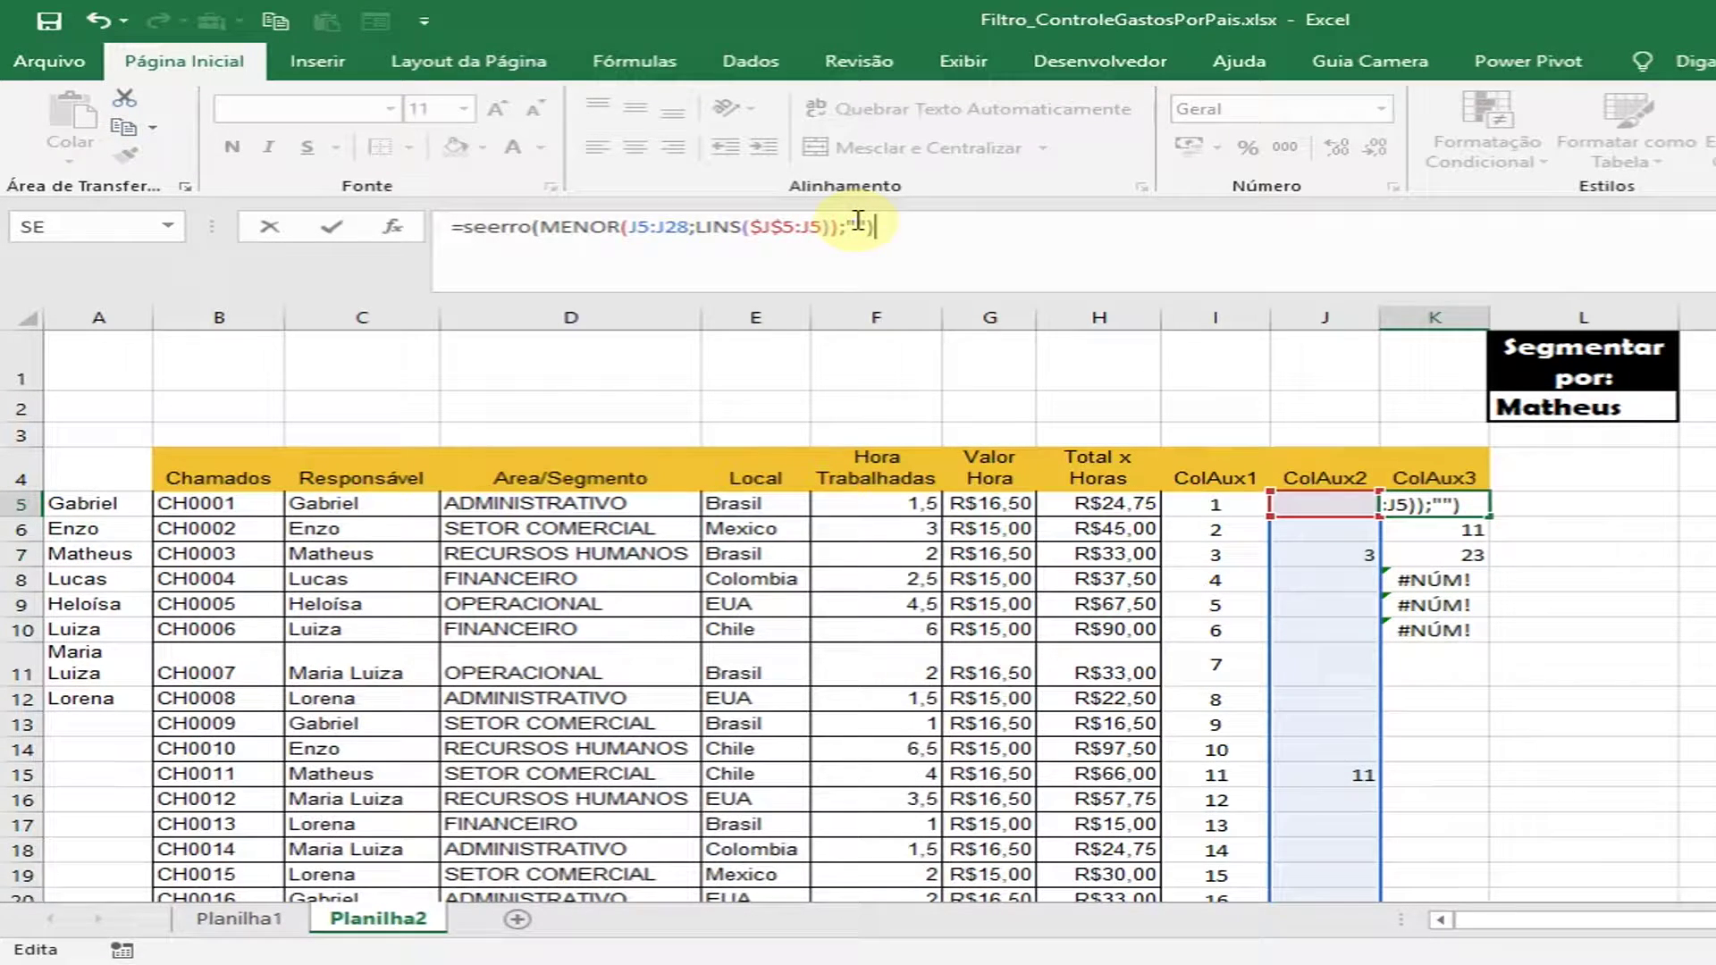
pyautogui.moveTo(858, 228); pyautogui.dragTo(842, 227)
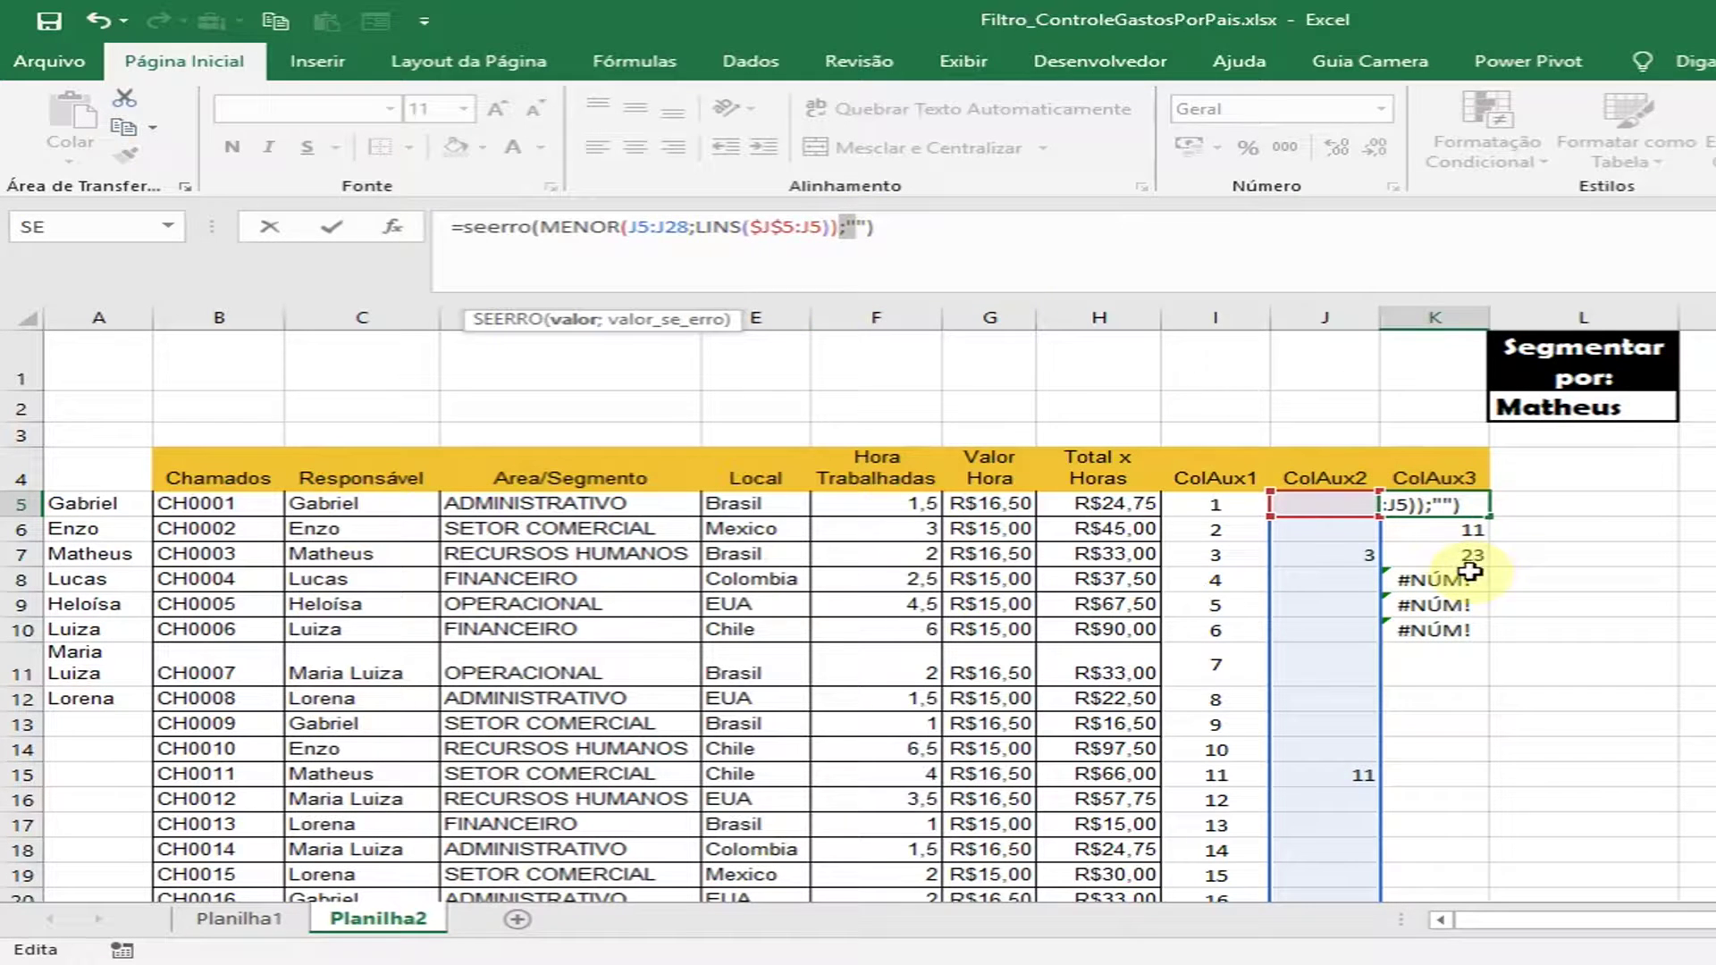
pyautogui.click(863, 227)
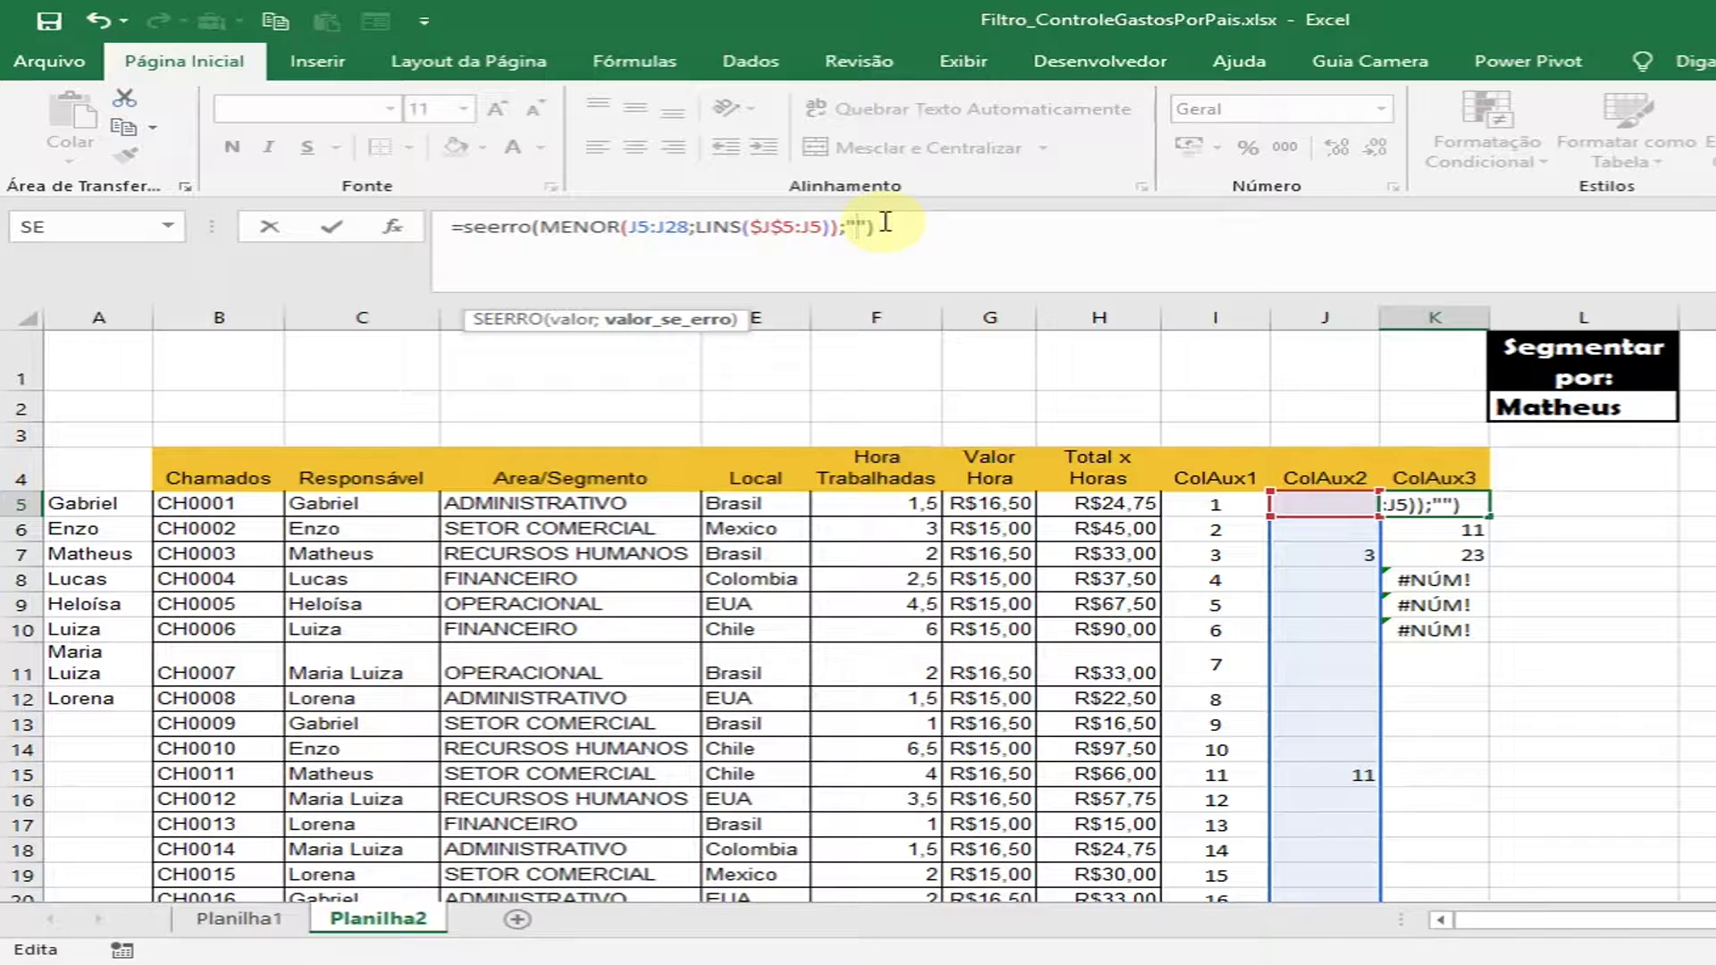
pyautogui.write('"')
pyautogui.press('Return')
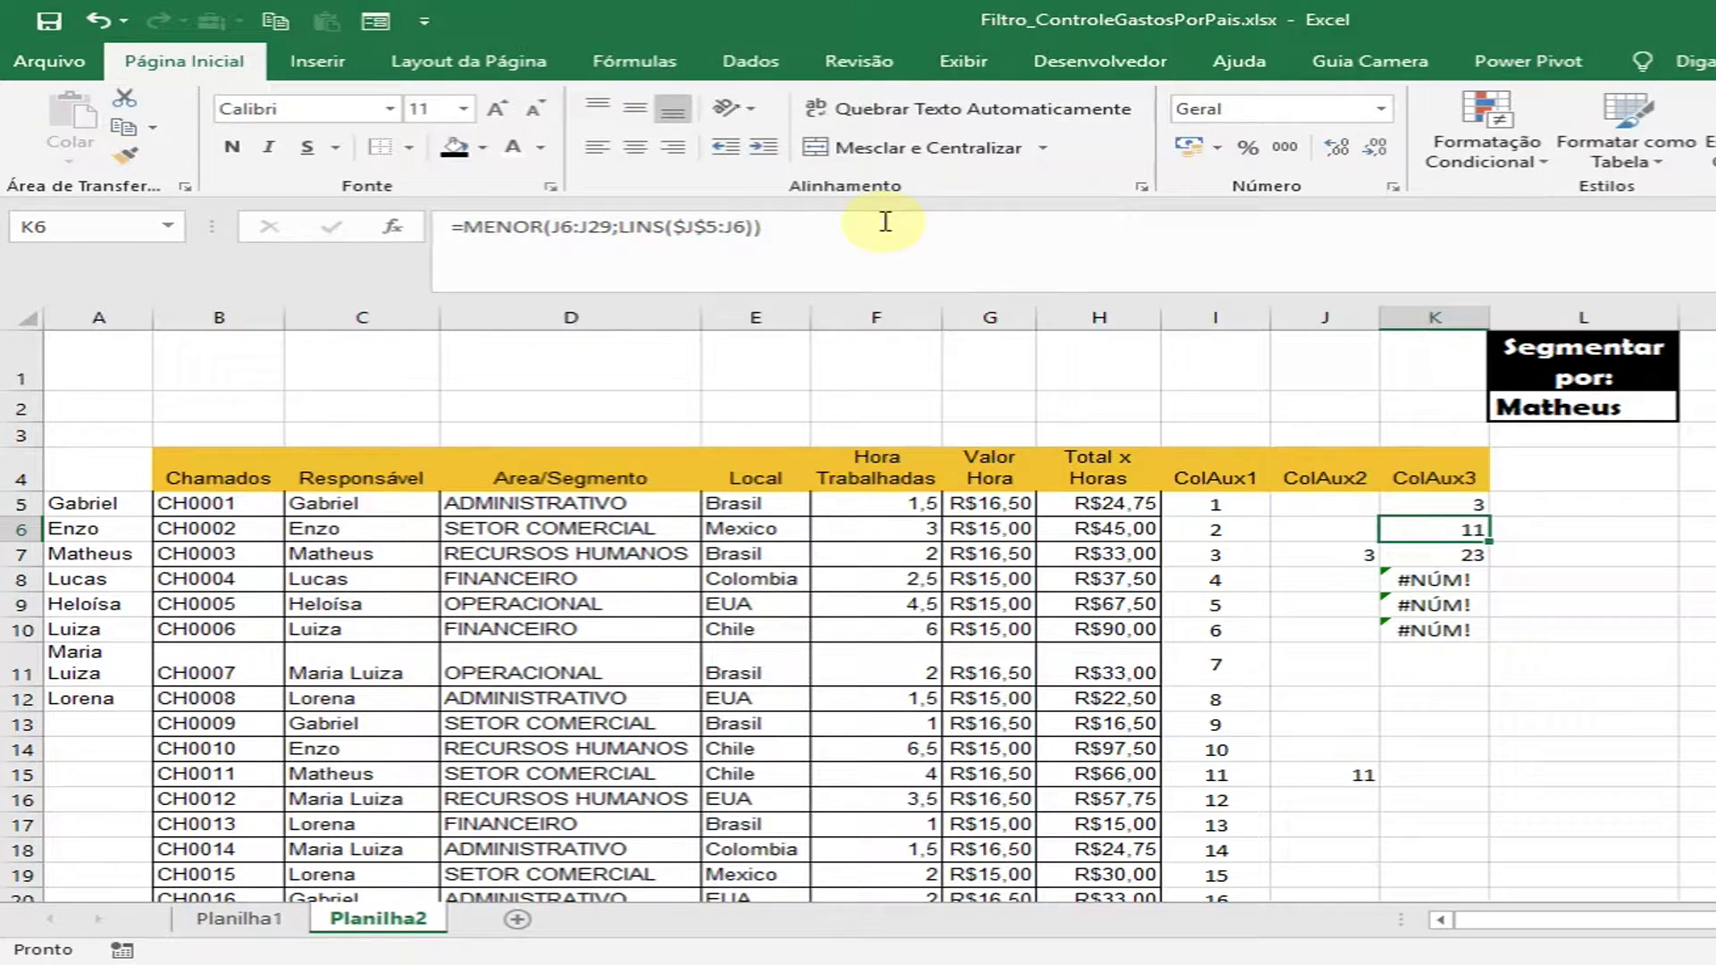
# - Fill the SEERRO formula from K5 down through K28 and check the ColAux3 column
pyautogui.click(1443, 505)
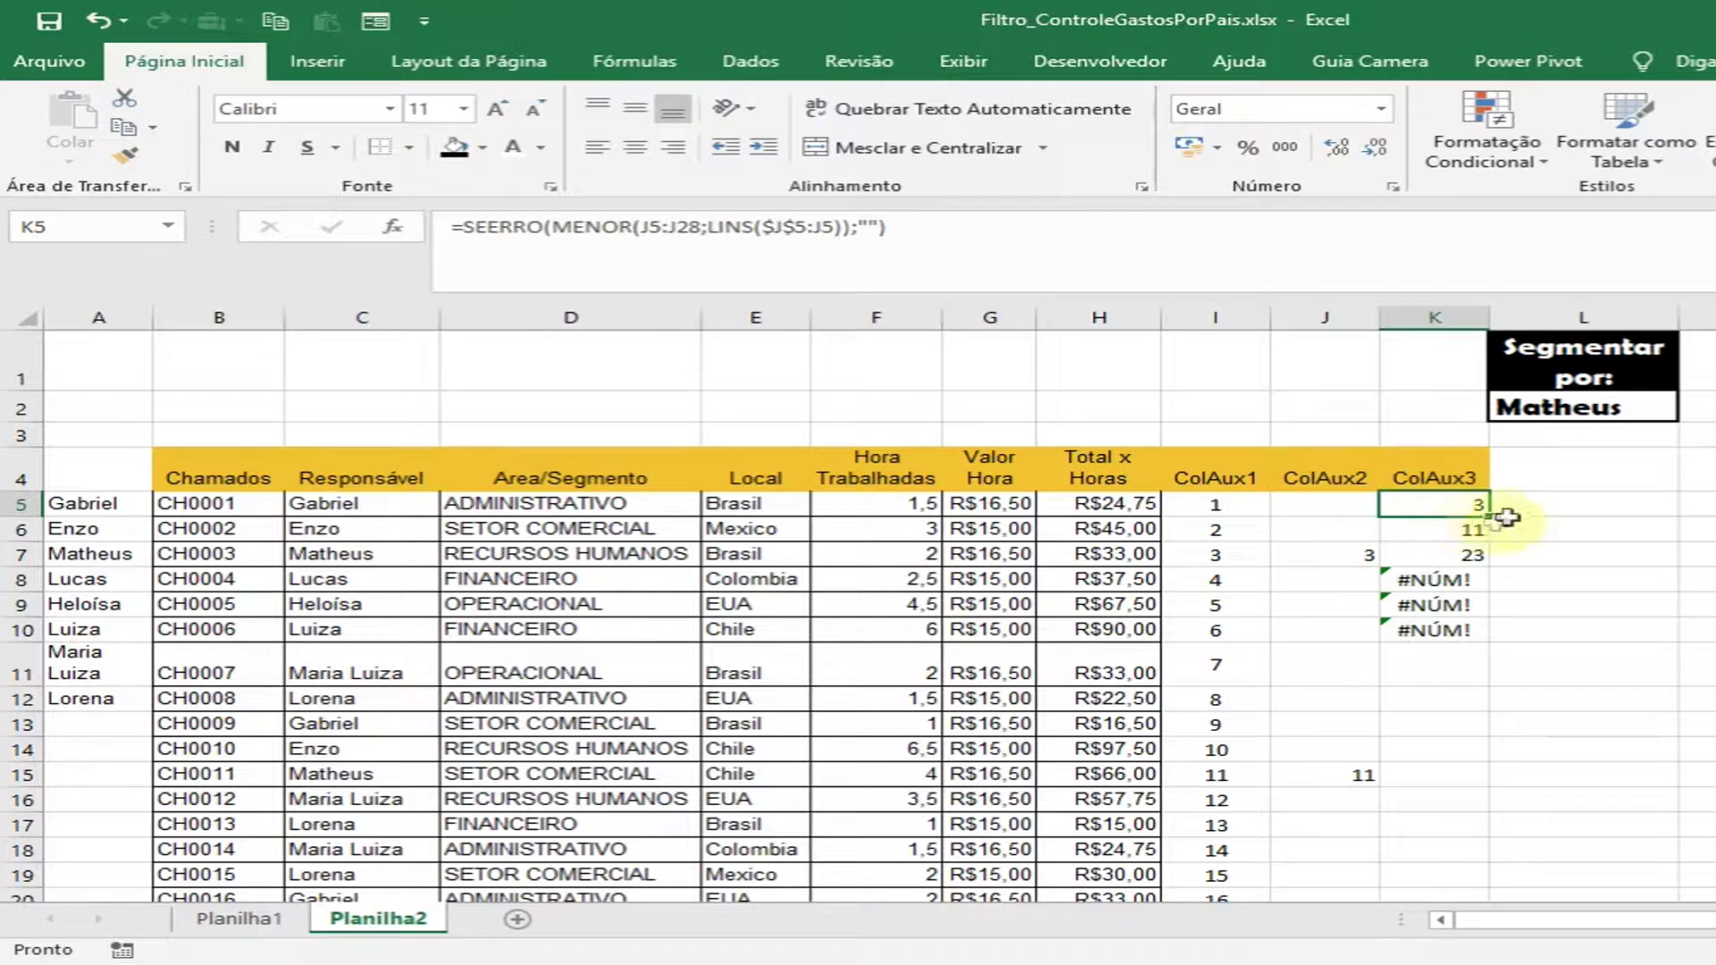
pyautogui.moveTo(1489, 515); pyautogui.dragTo(1478, 861)
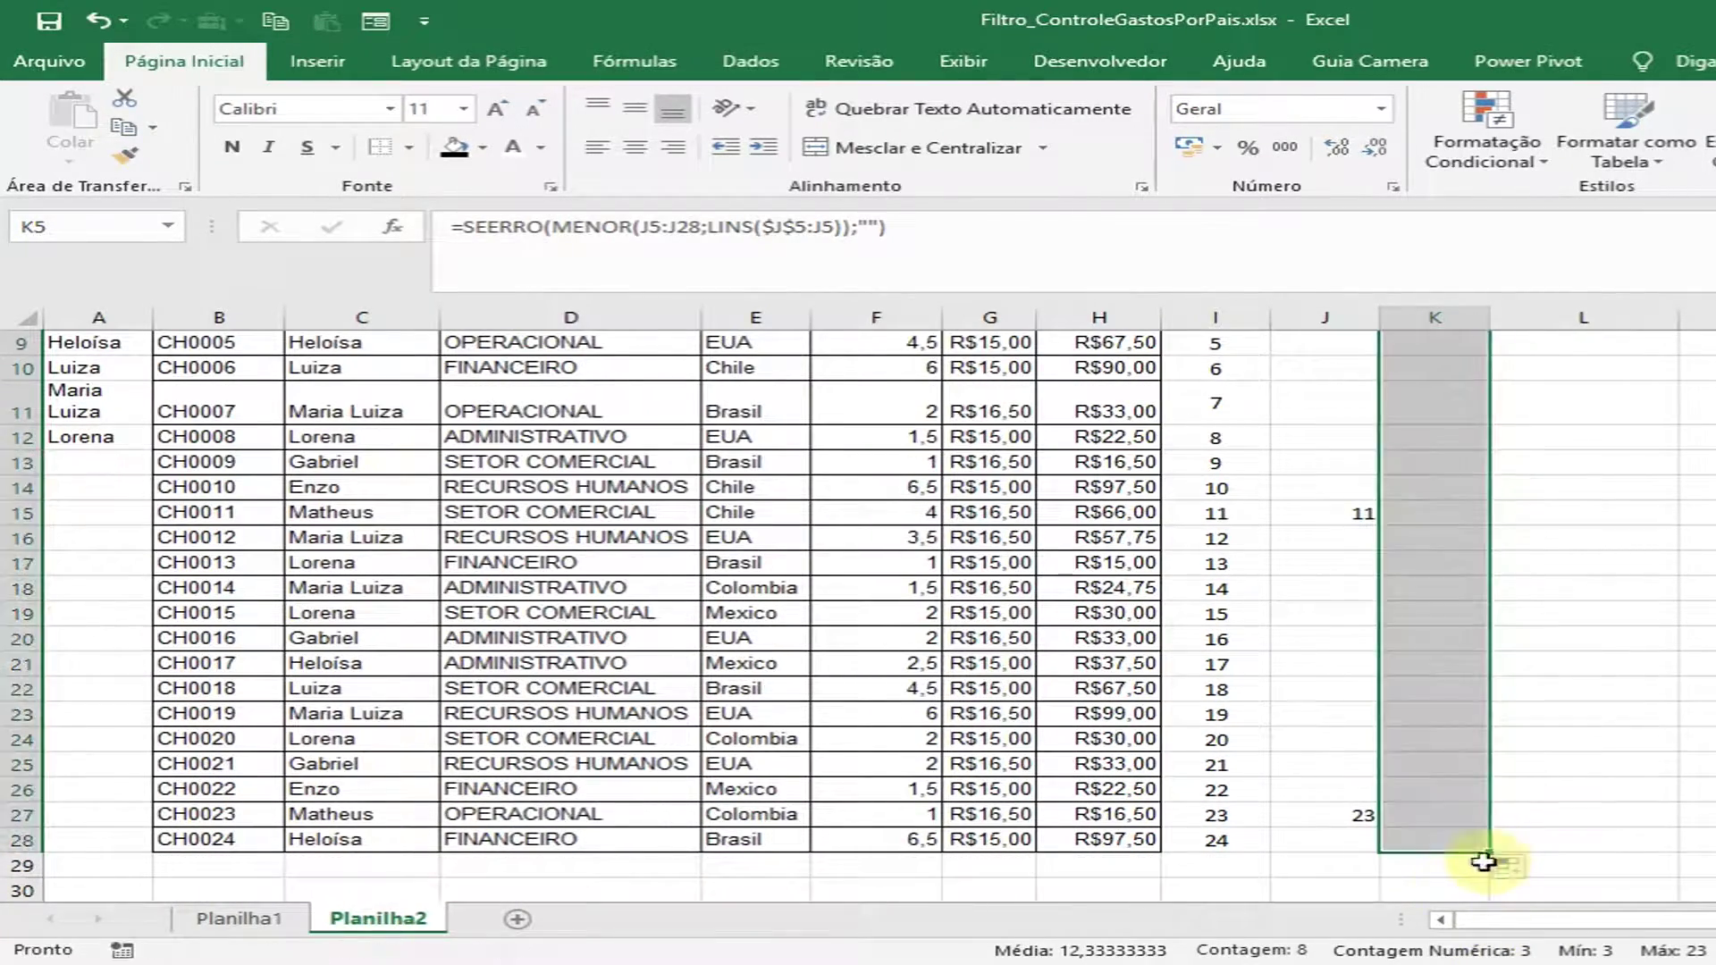
pyautogui.click(1421, 787)
pyautogui.scroll(3, 1423, 781)
pyautogui.scroll(-8, 1388, 644)
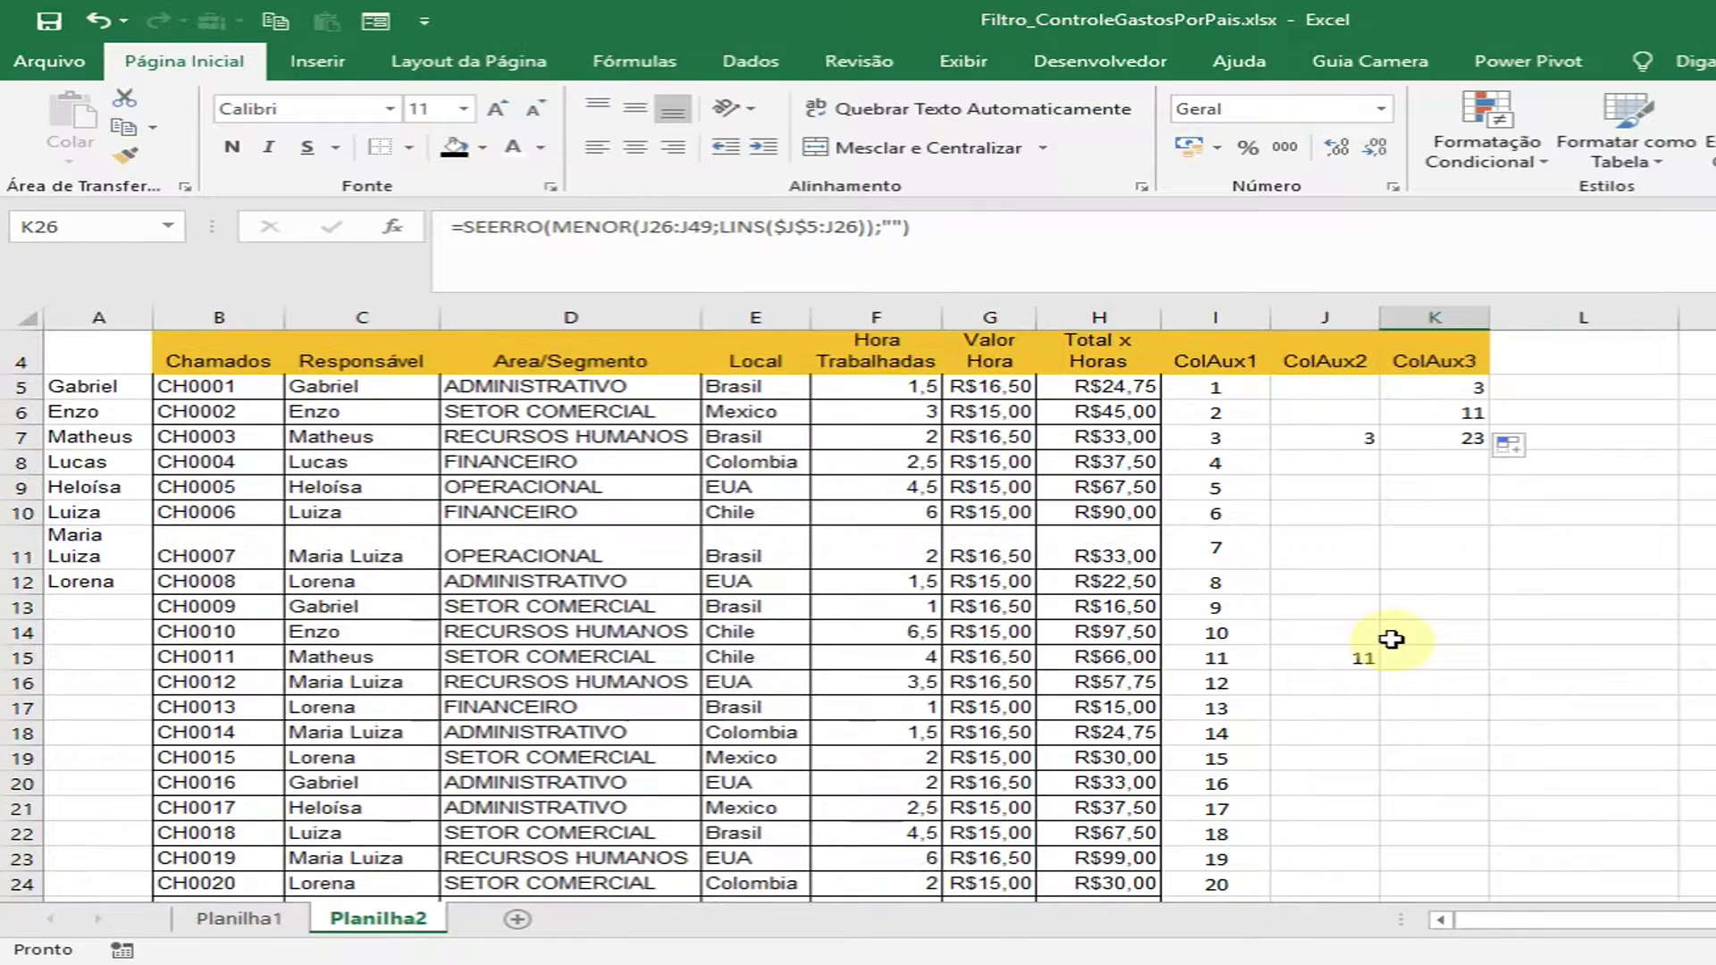
pyautogui.scroll(8, 1409, 552)
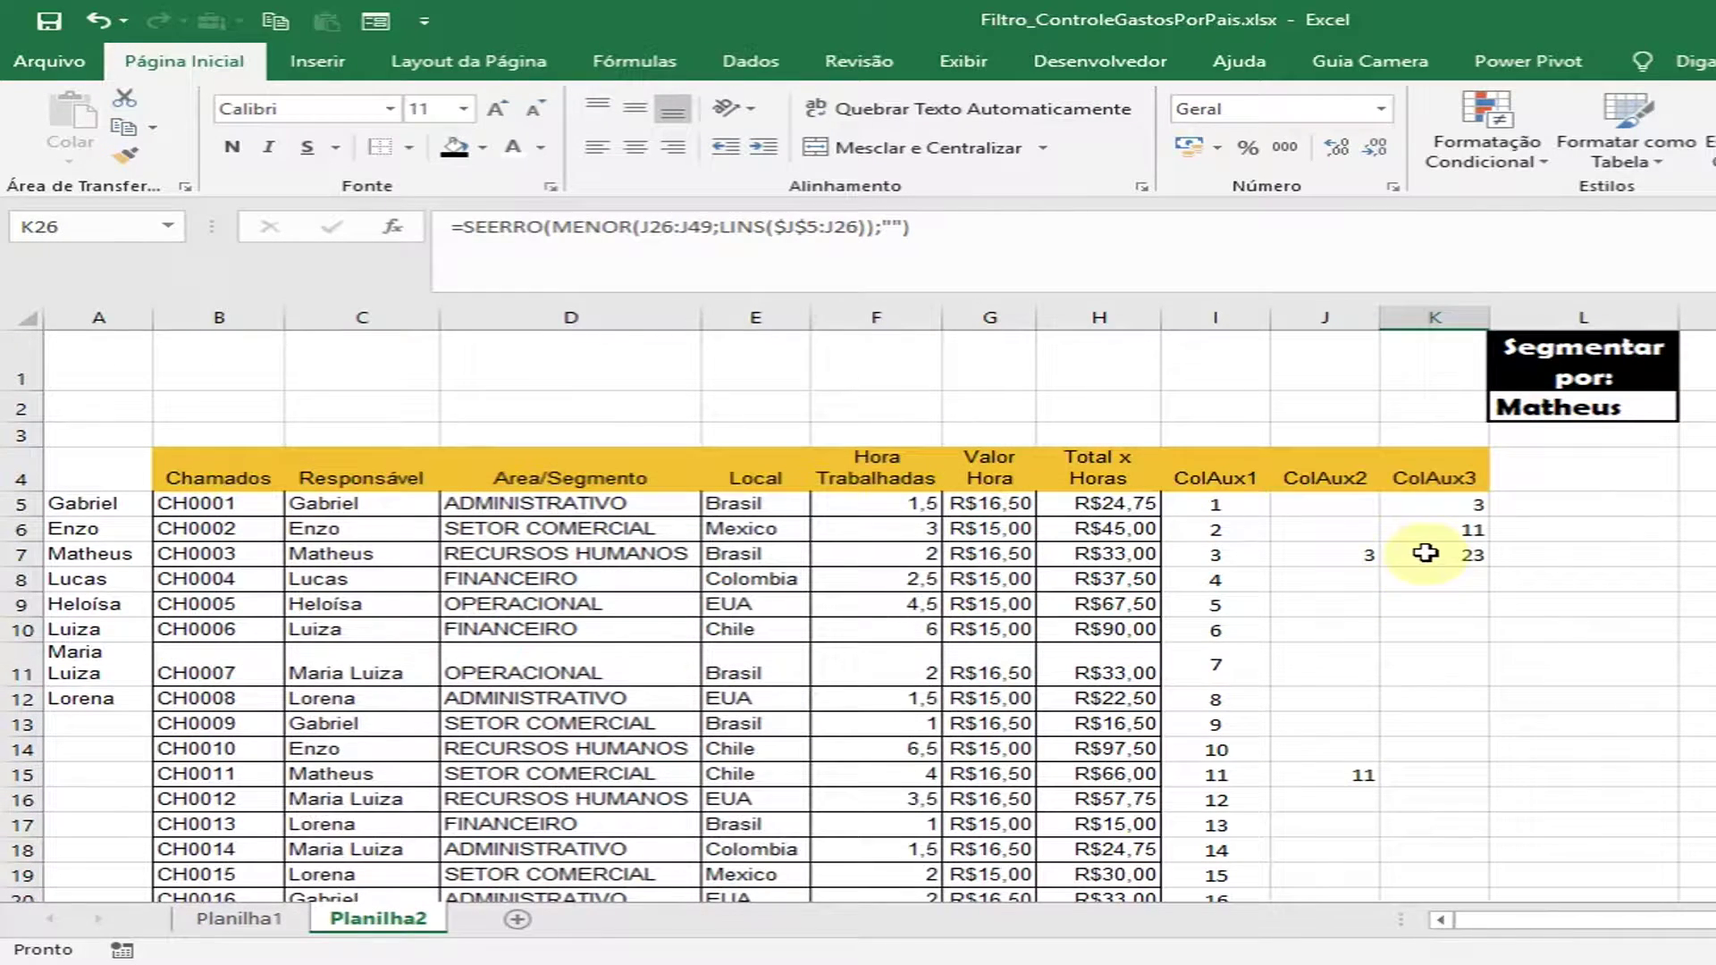
# - Switch the Segmentar por selection in L2 to the second Responsável in the list
pyautogui.click(1653, 408)
pyautogui.click(1691, 415)
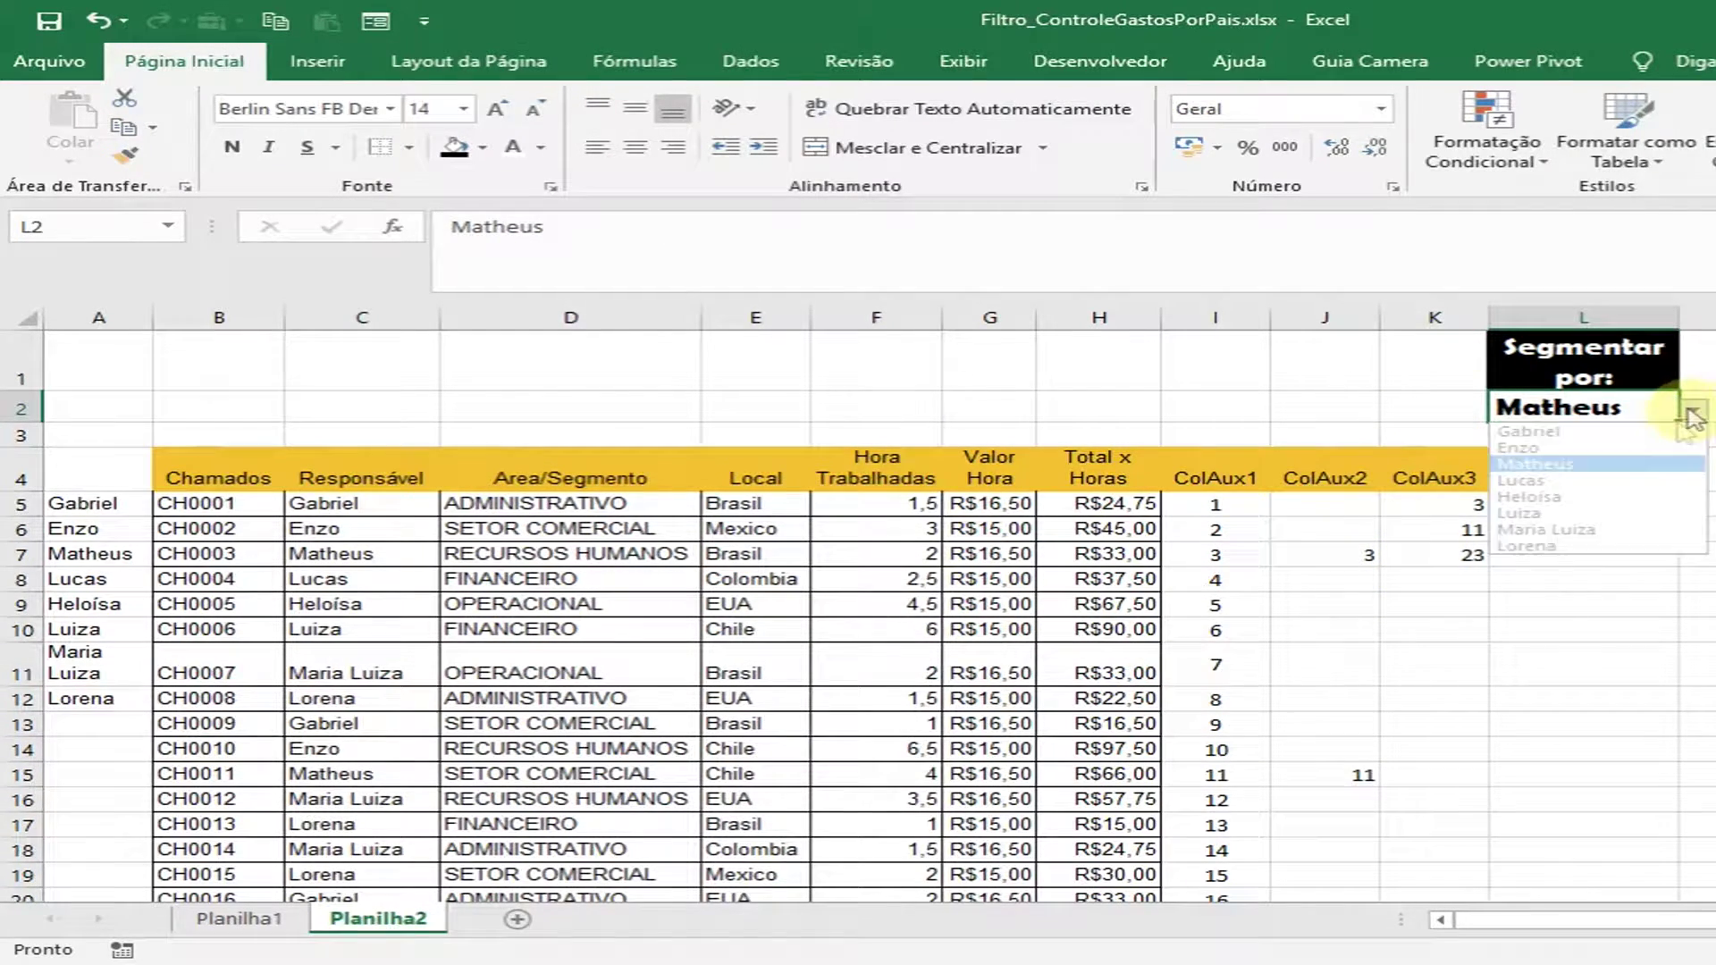
pyautogui.click(1617, 465)
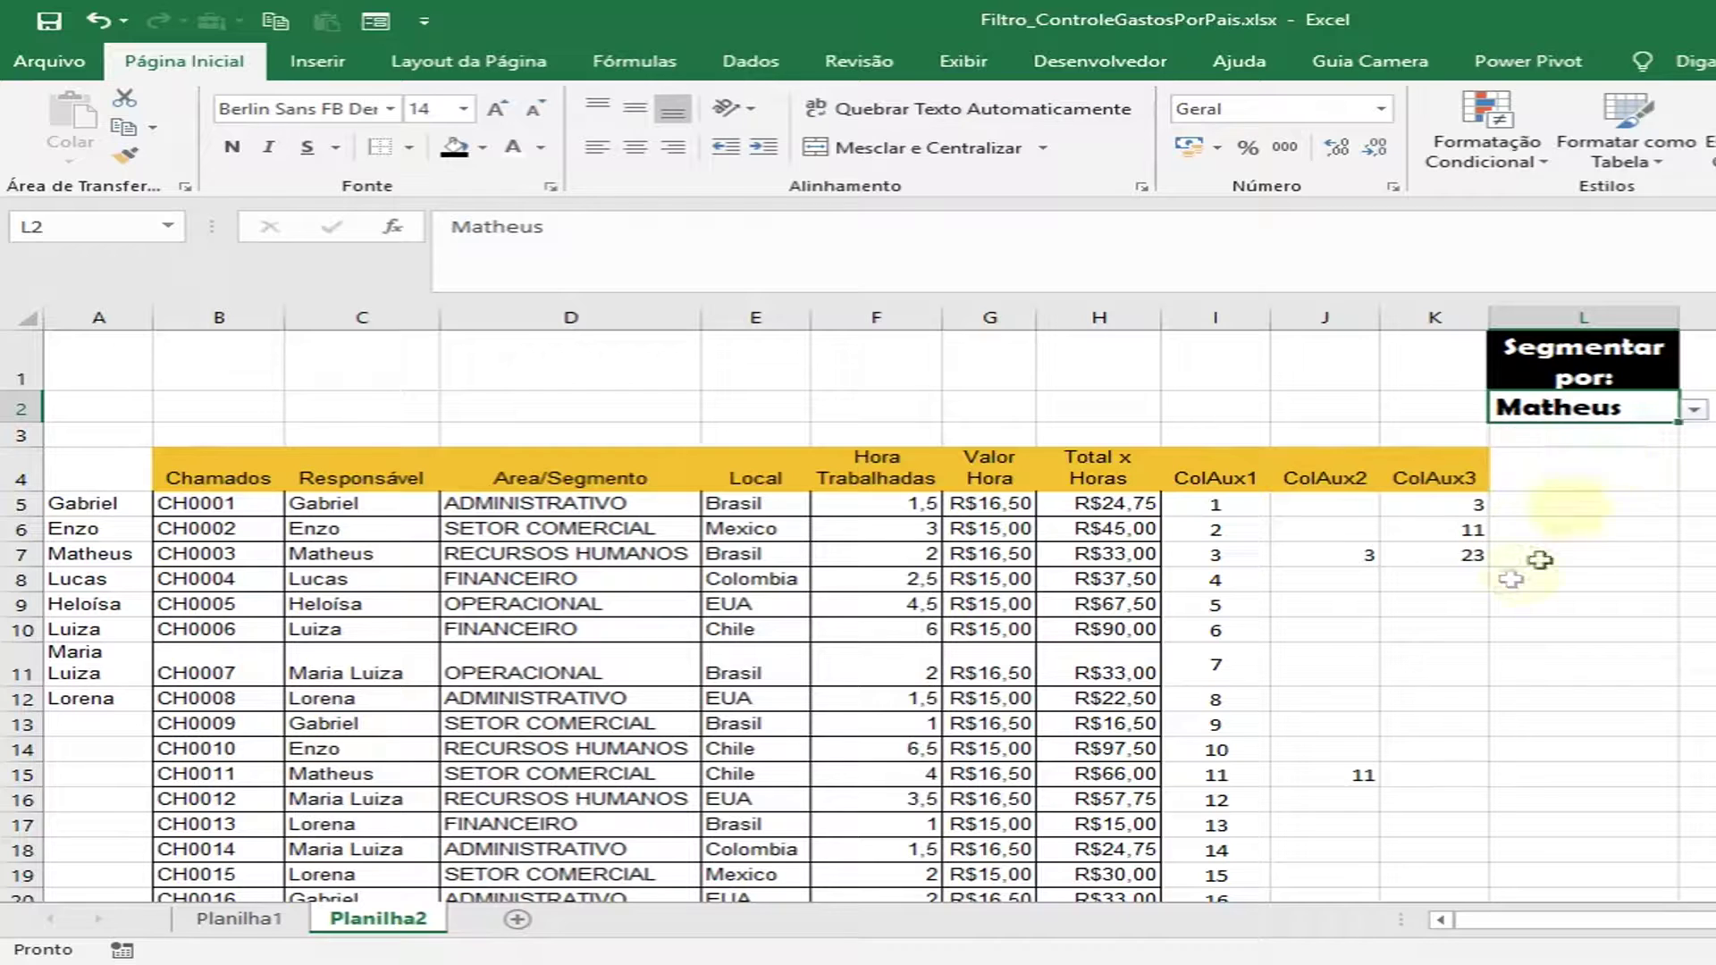
pyautogui.click(1694, 413)
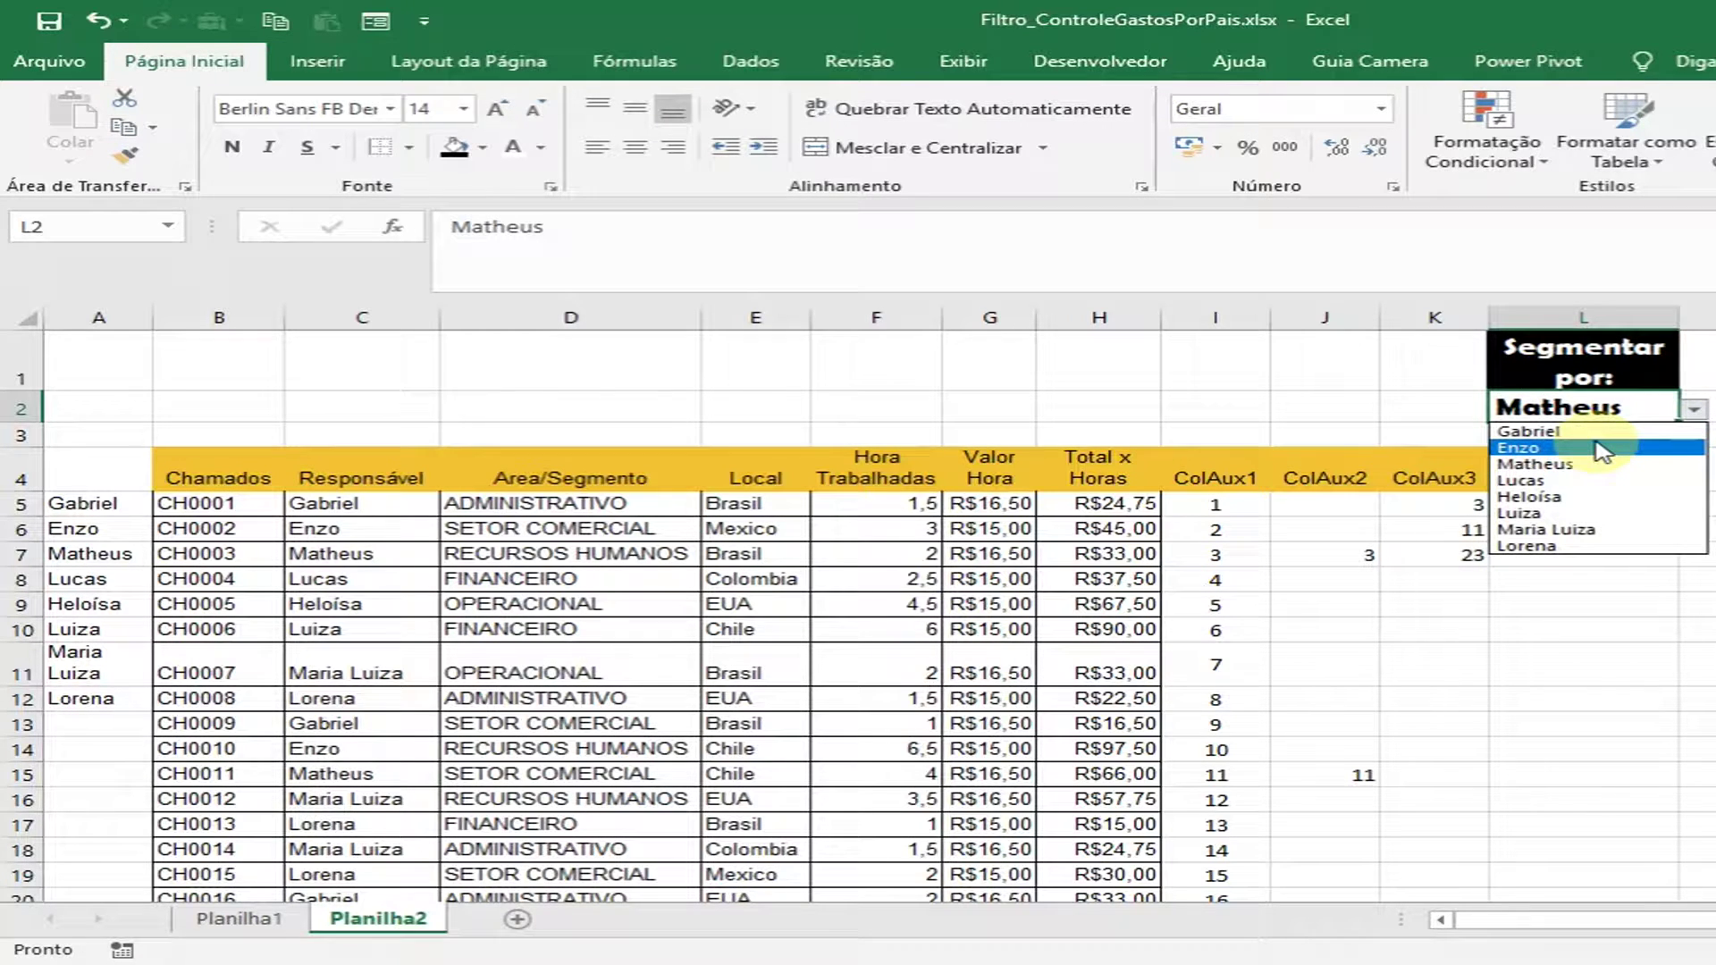
pyautogui.click(1599, 449)
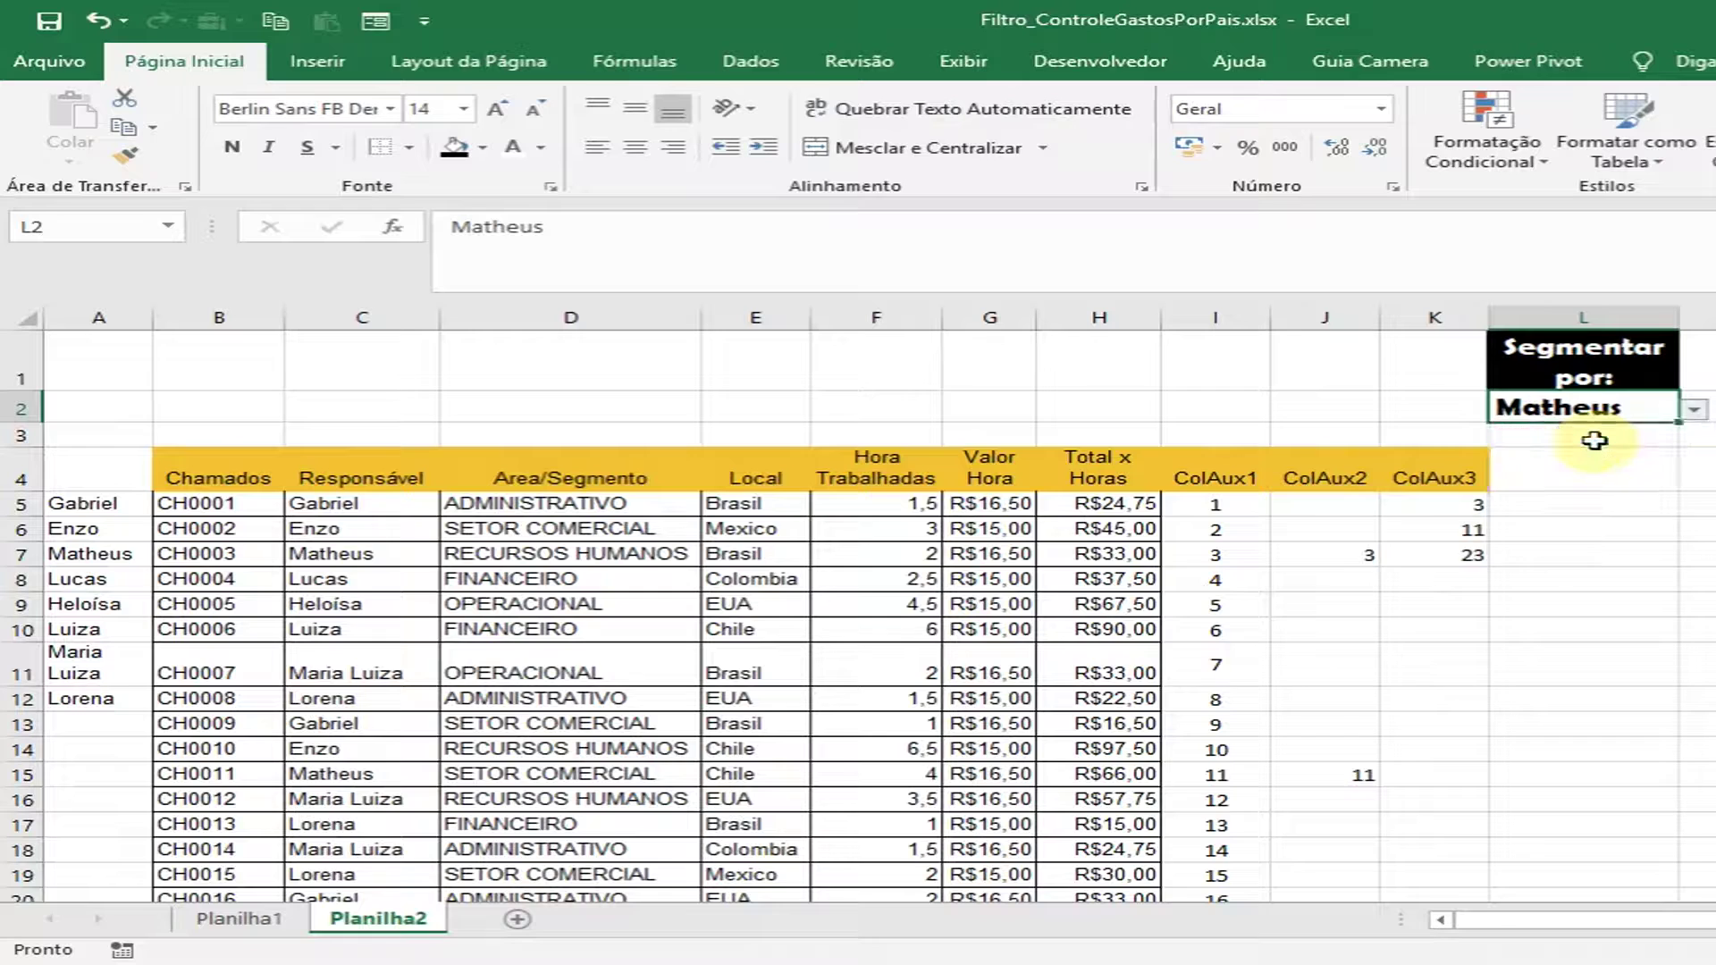
# - Set the Segmentar por selection in L2 to the seventh listed Responsável and inspect the ColAux3 formulas in K5 and K6
pyautogui.click(1694, 413)
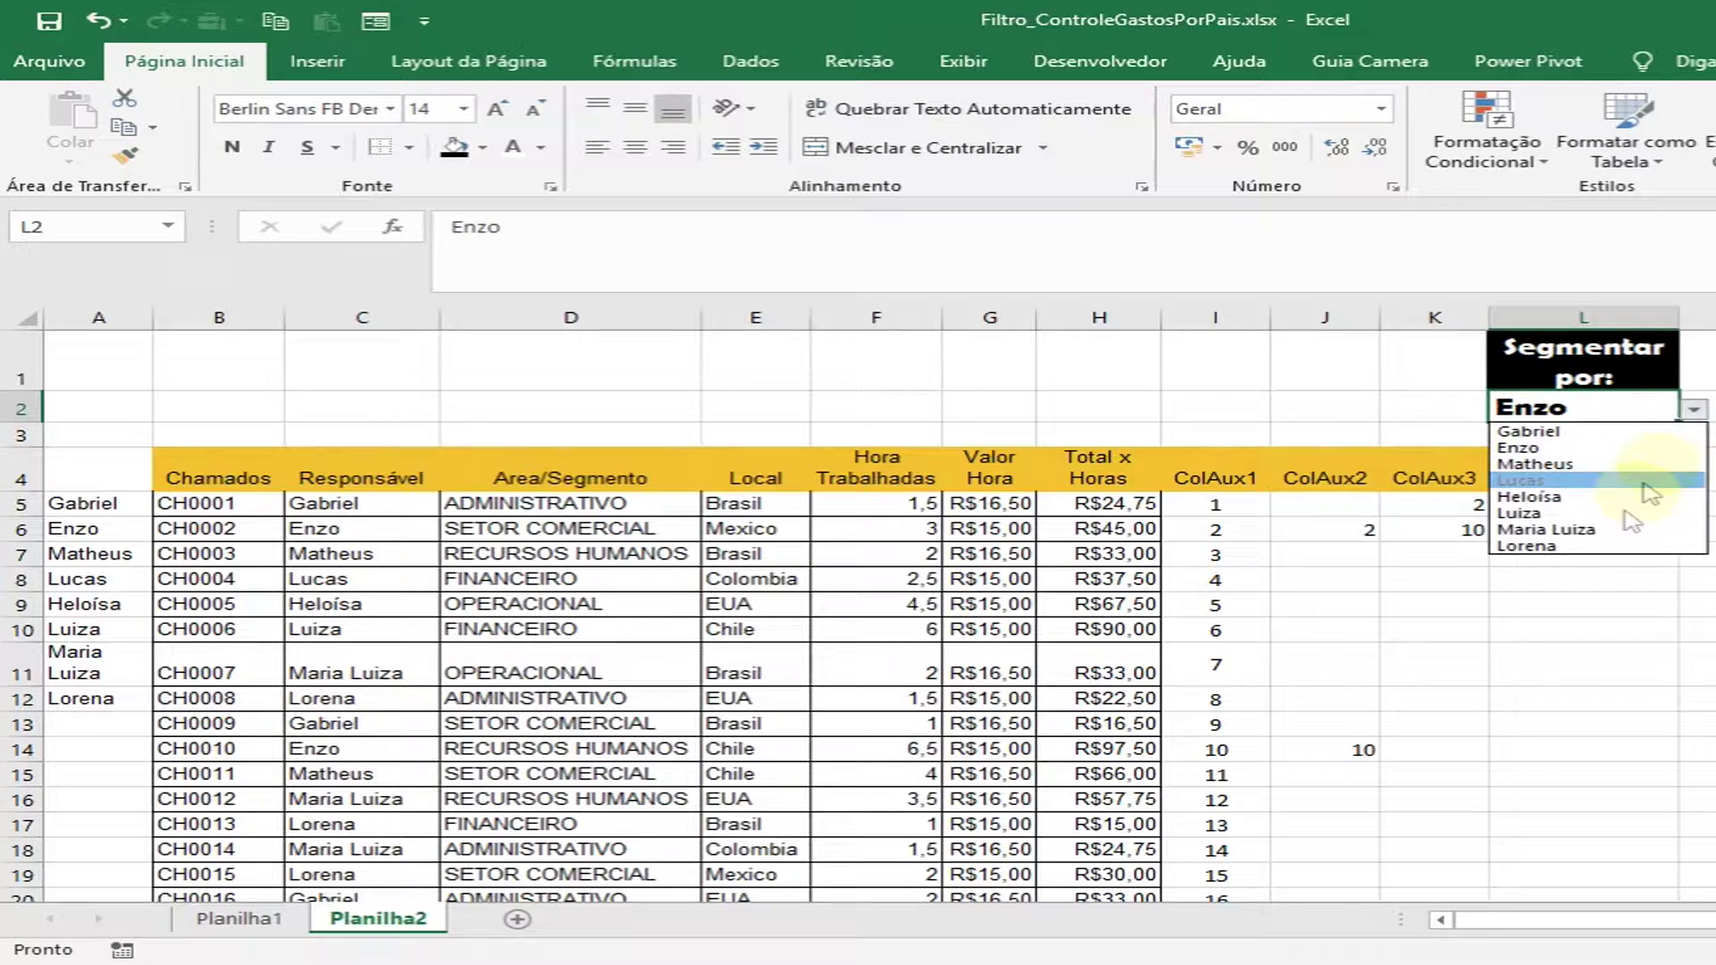
pyautogui.click(1524, 525)
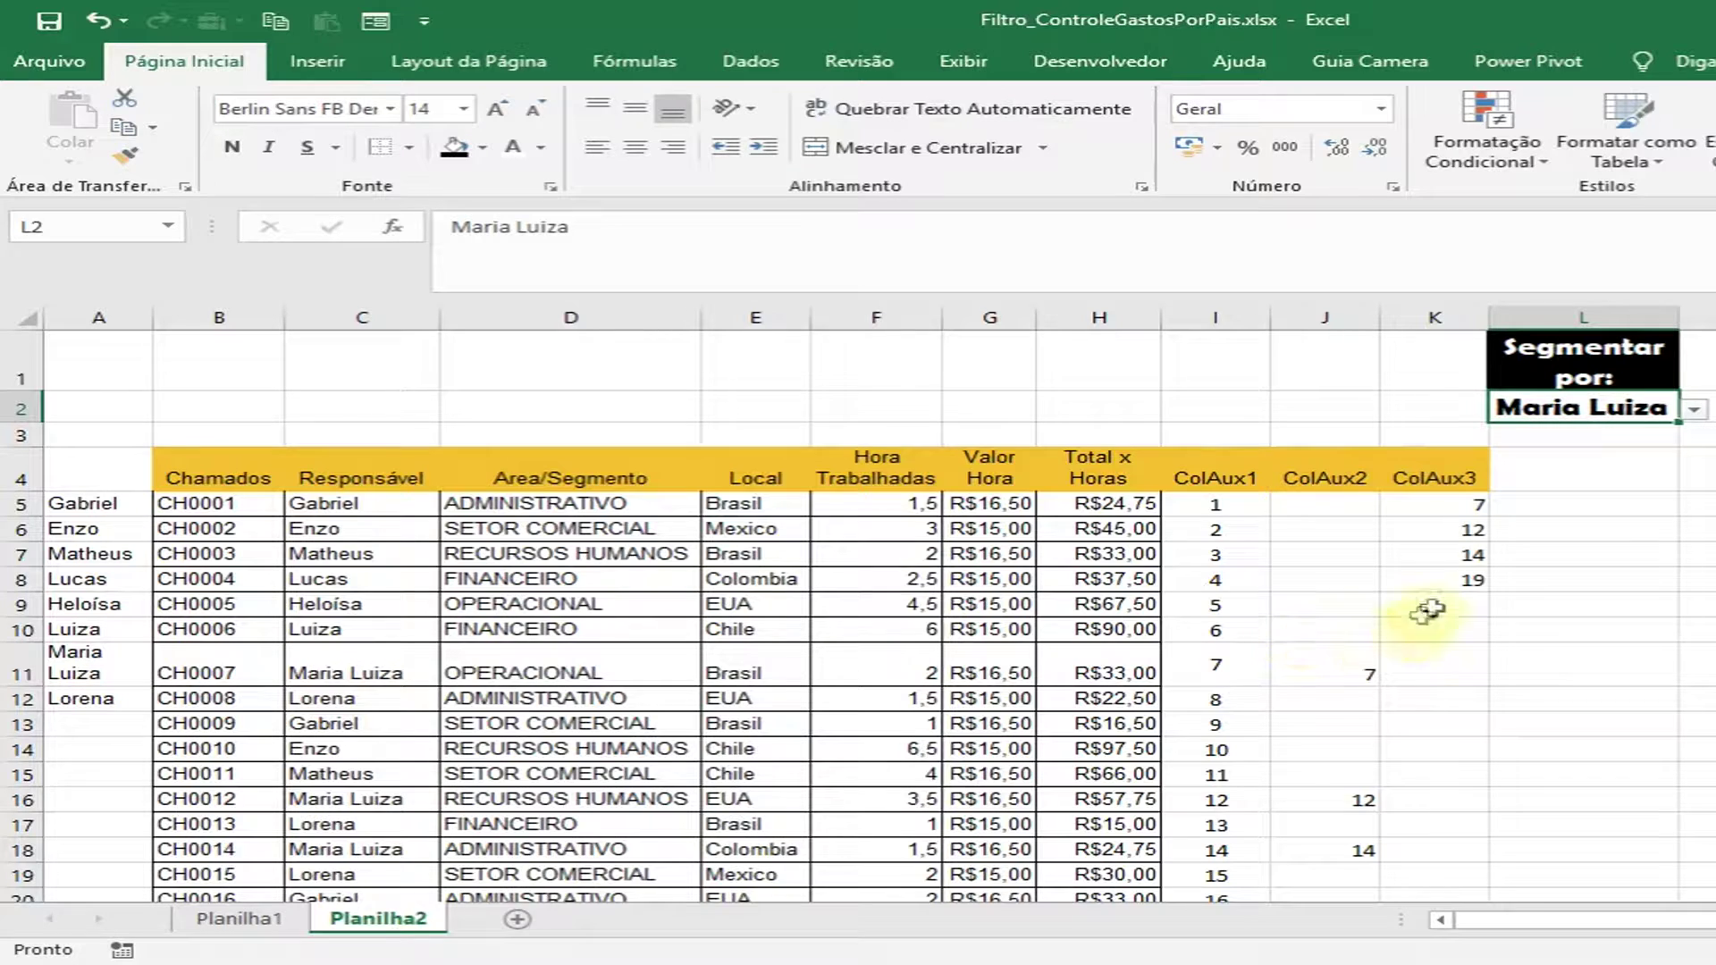
pyautogui.click(1439, 506)
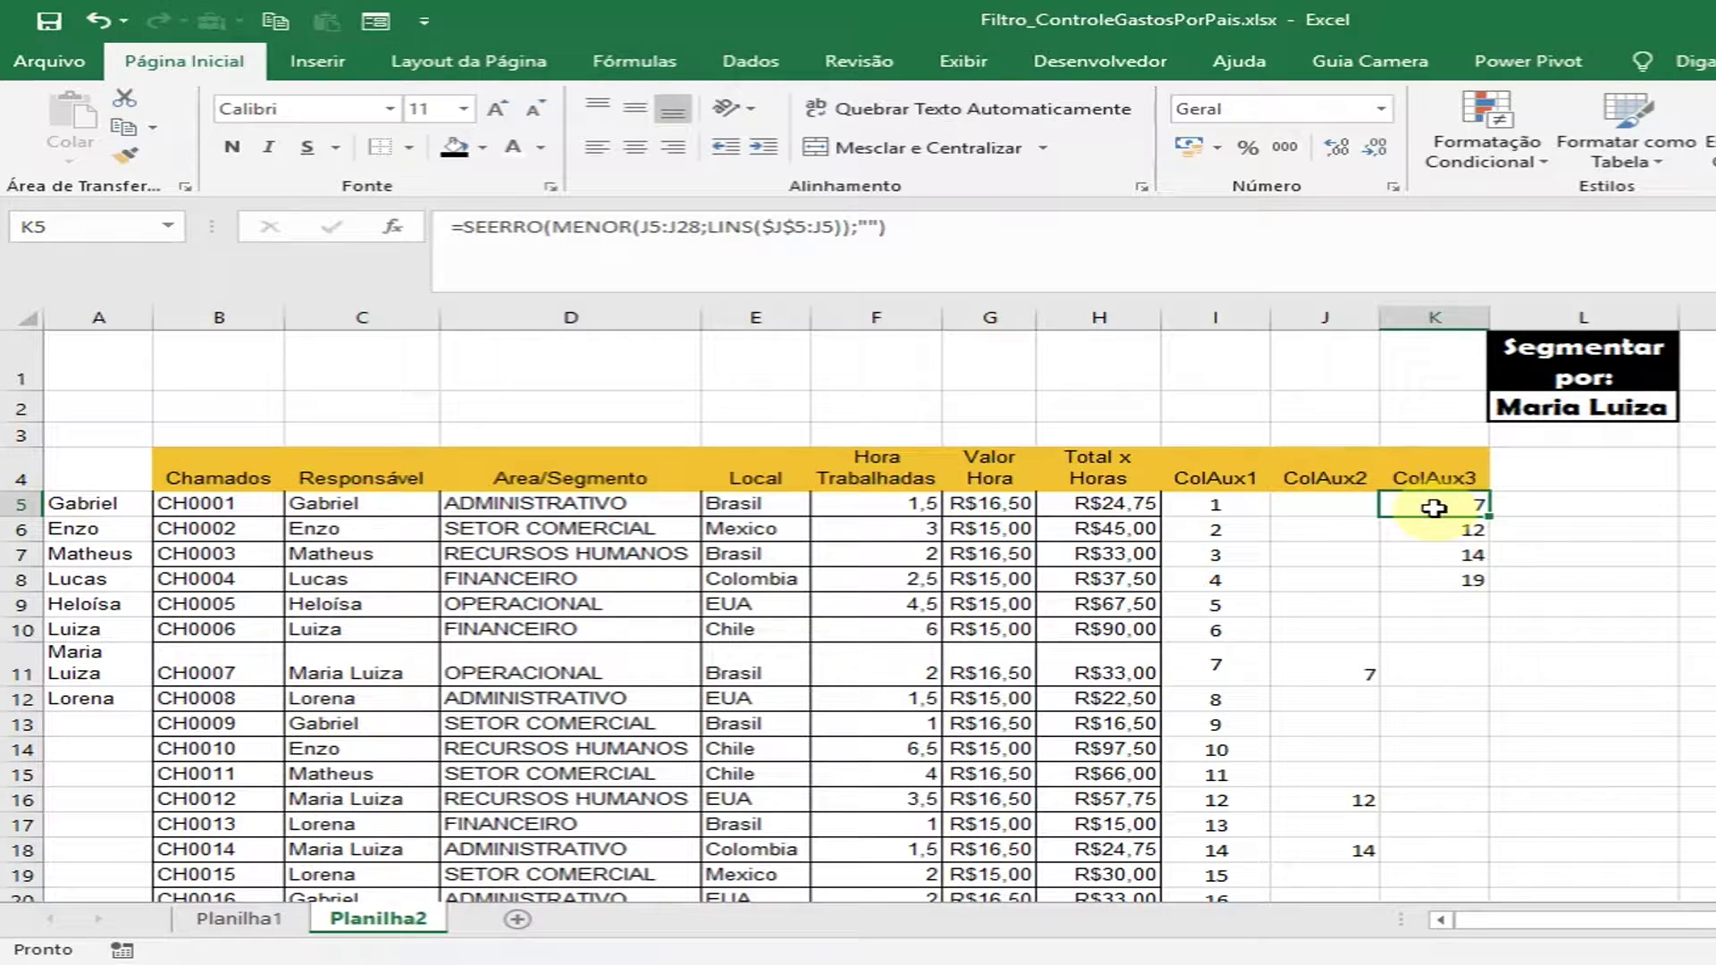
pyautogui.click(1436, 530)
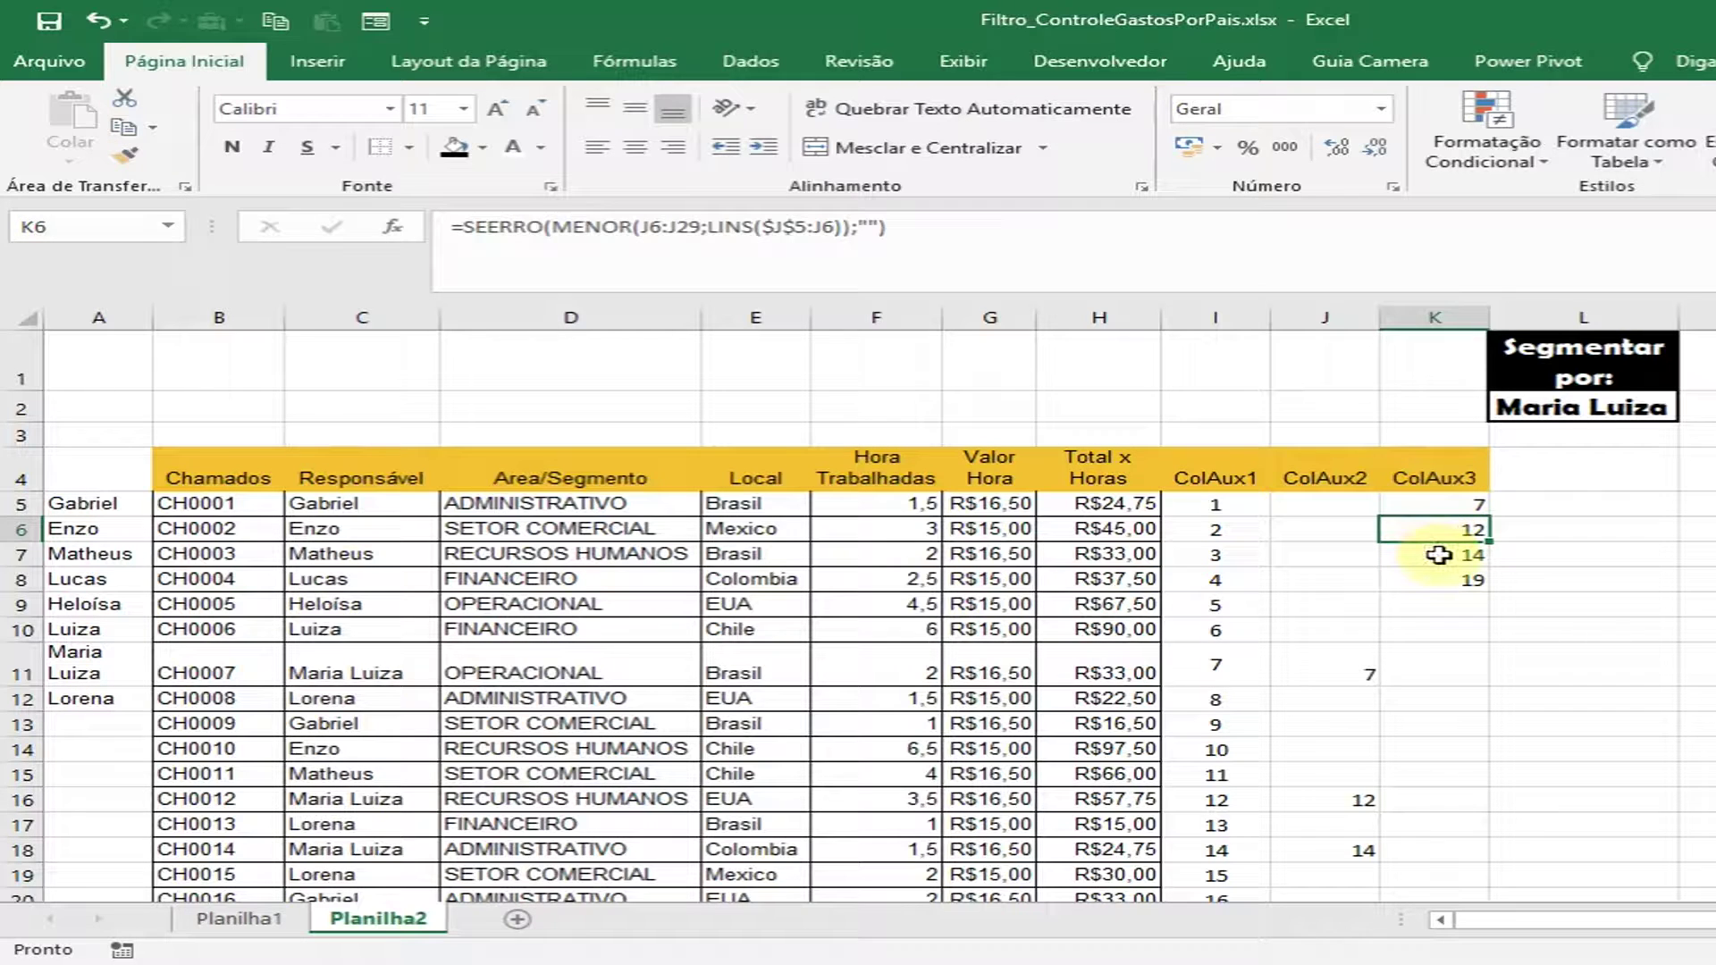
# - Inspect the ColAux3 formulas in K6, K7 and K8 and the row numbers they return
pyautogui.click(1441, 556)
pyautogui.click(1442, 578)
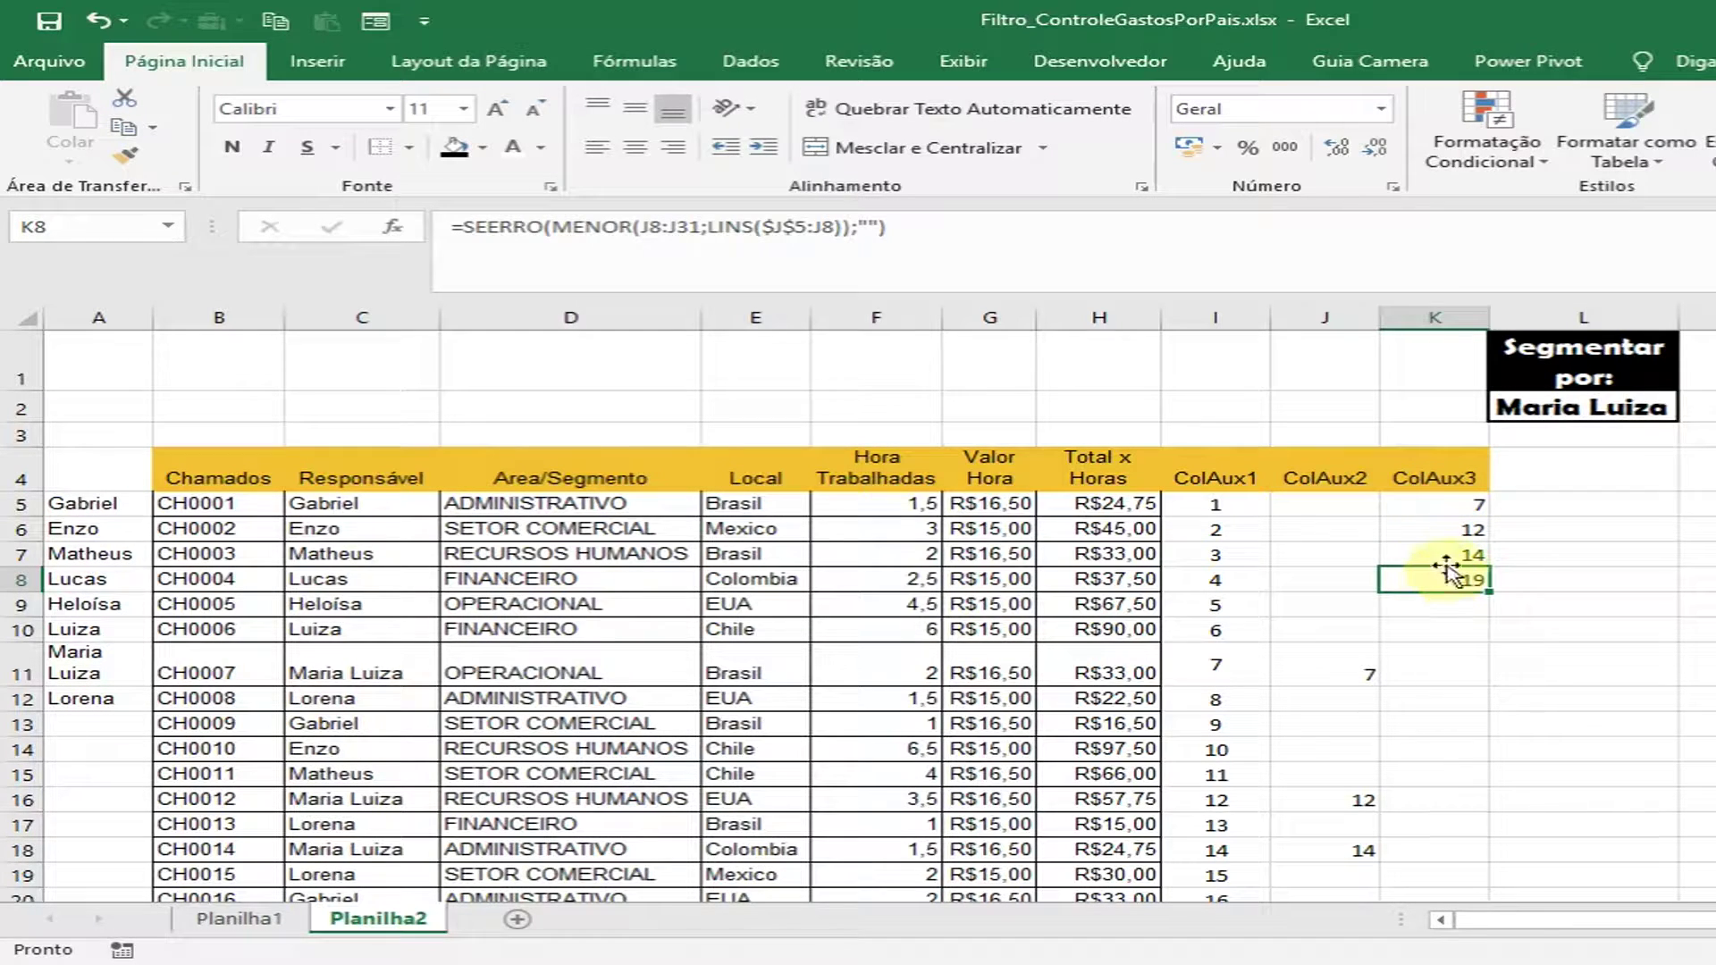
pyautogui.click(1439, 529)
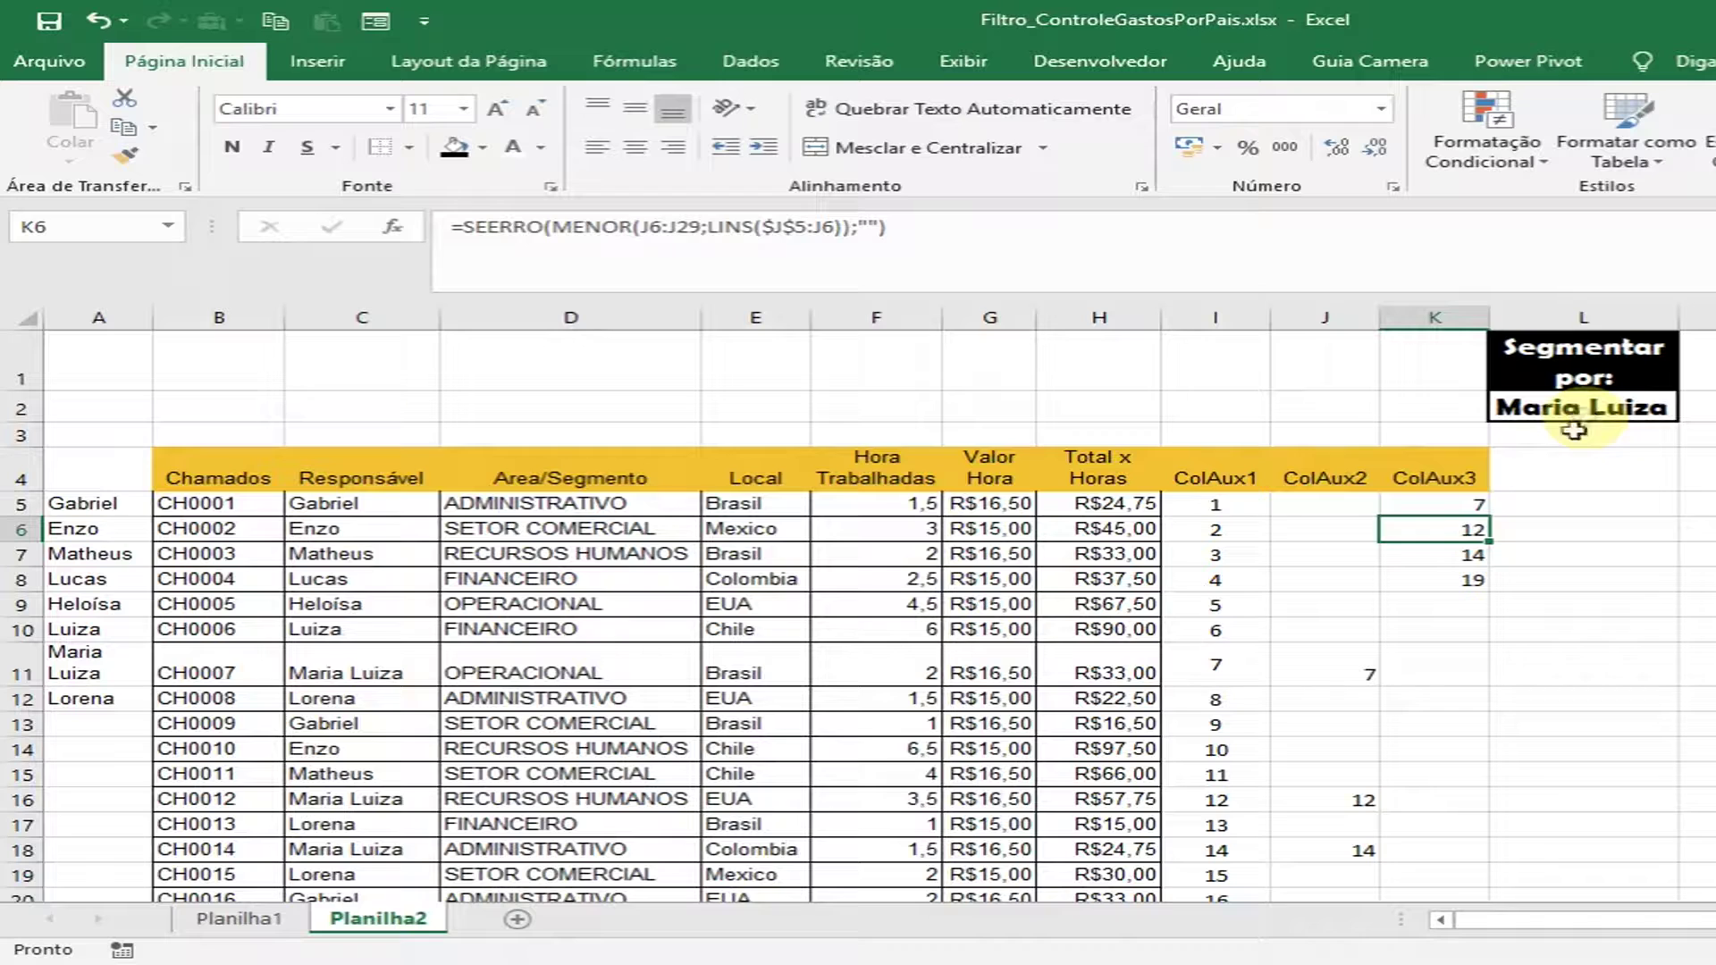
pyautogui.click(1437, 554)
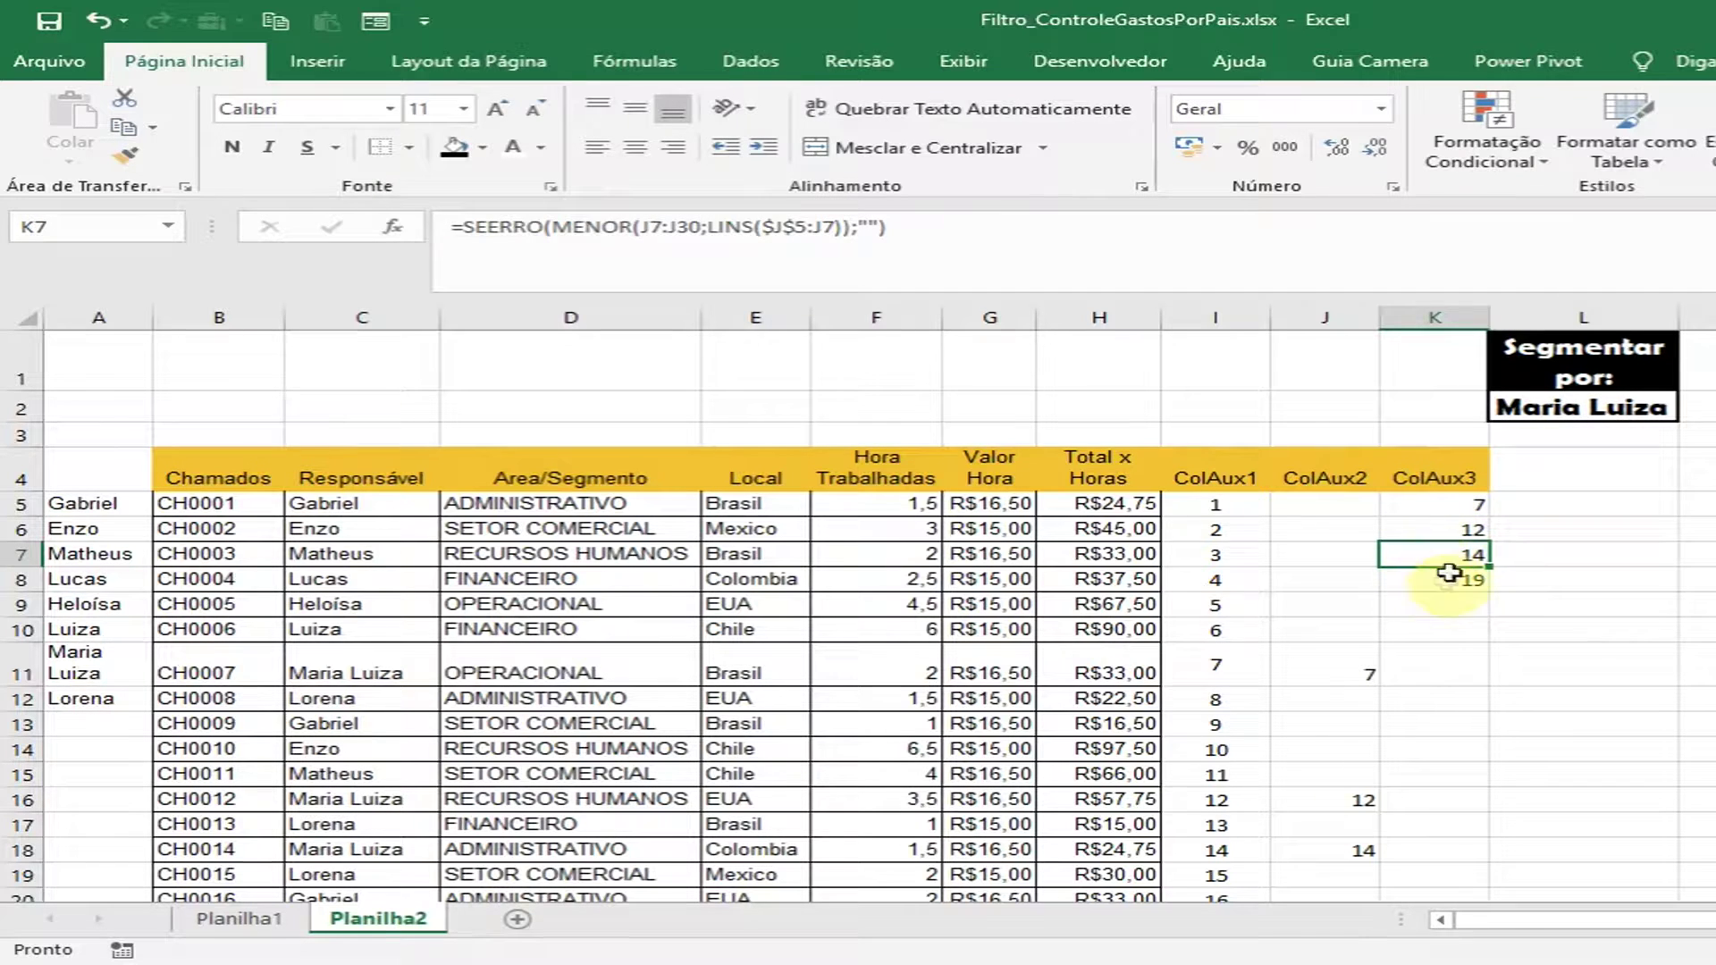
pyautogui.click(1427, 528)
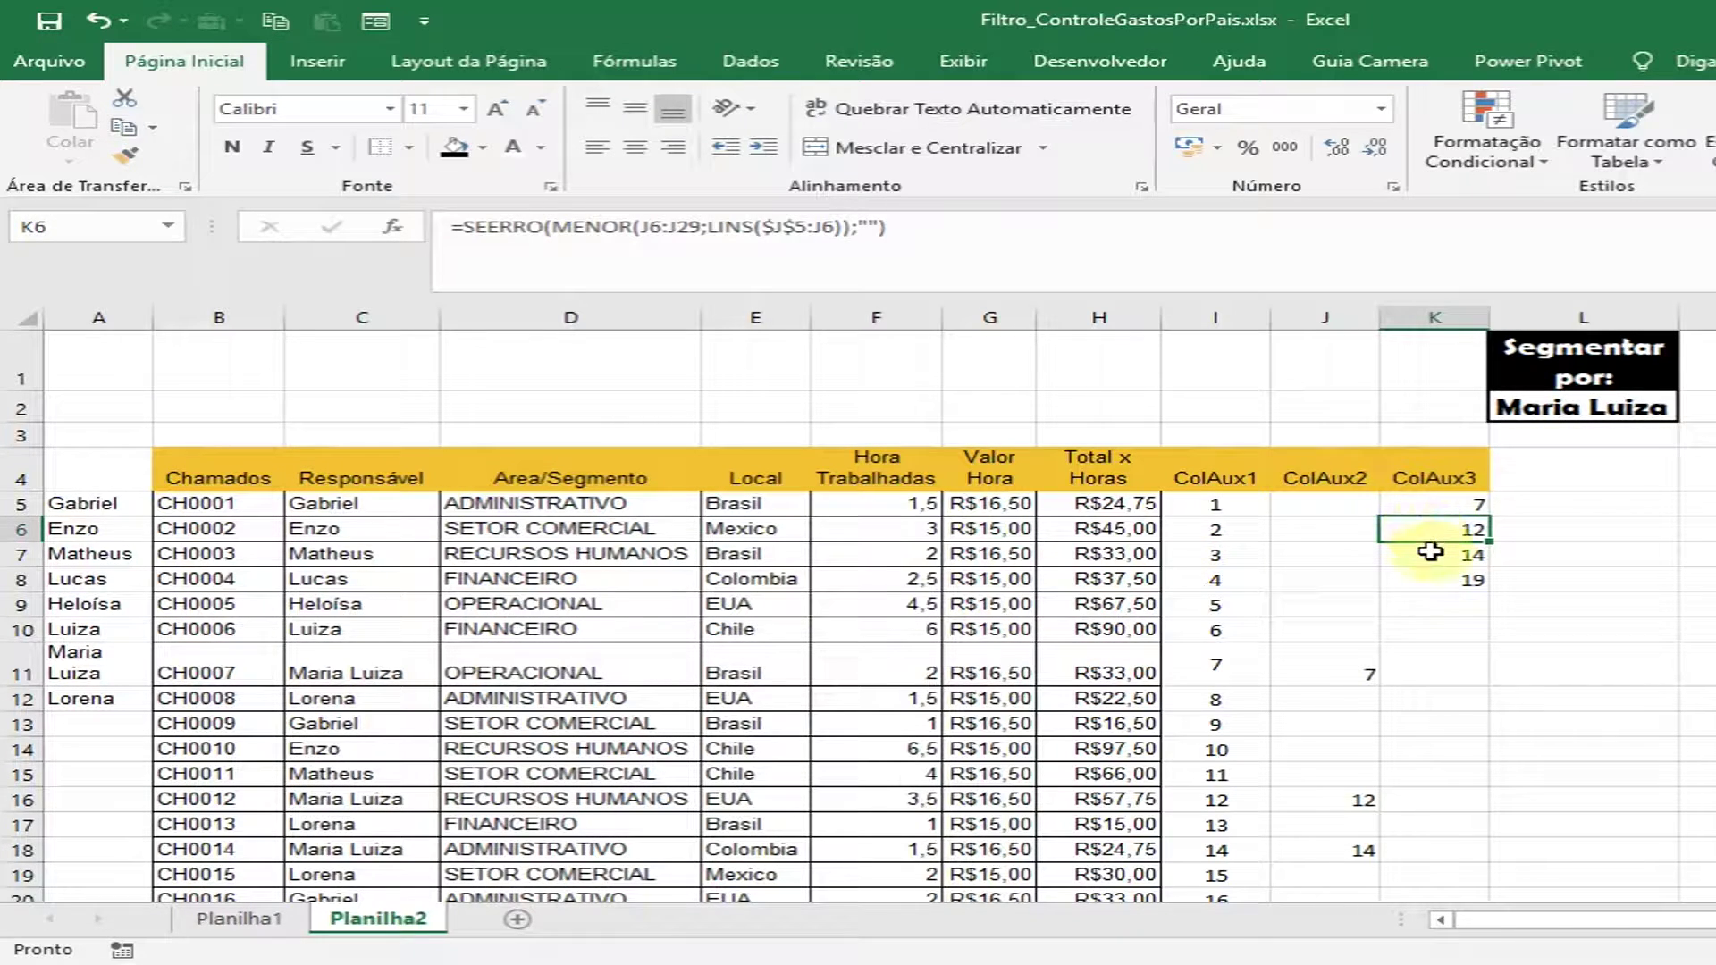
pyautogui.click(1431, 553)
pyautogui.click(1432, 581)
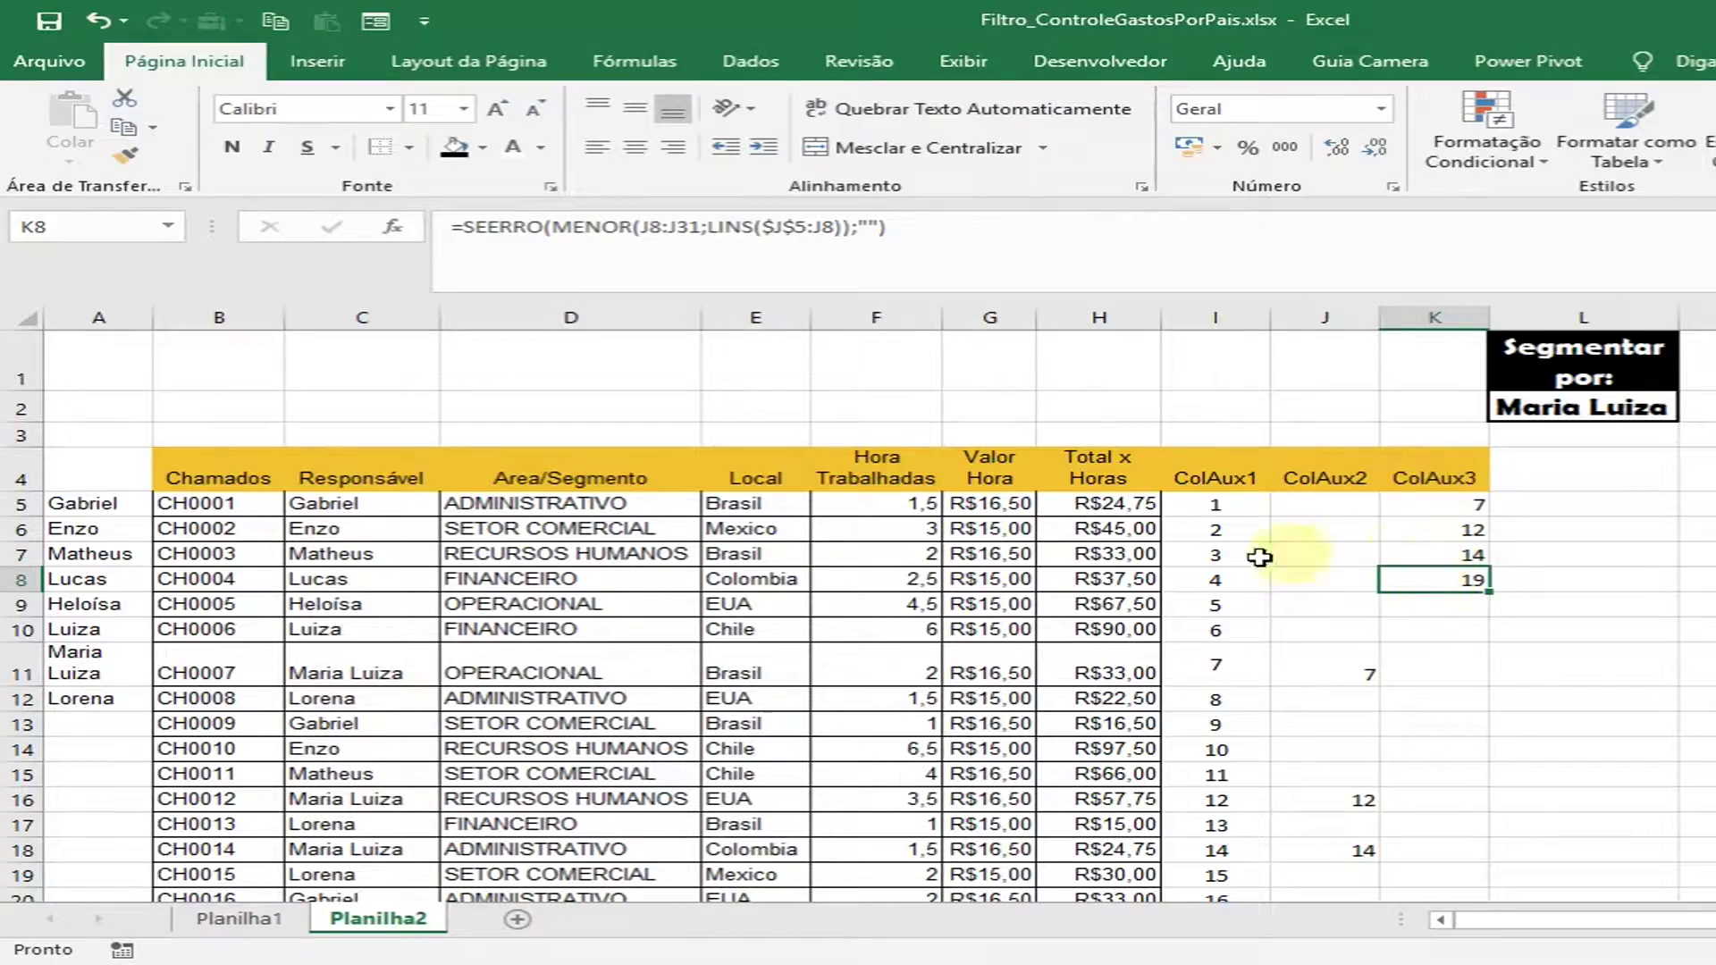
# - Compare the ColAux3 row numbers with ColAux1, ColAux2 and the selected Responsável's rows down to row 28
pyautogui.scroll(-2, 1302, 553)
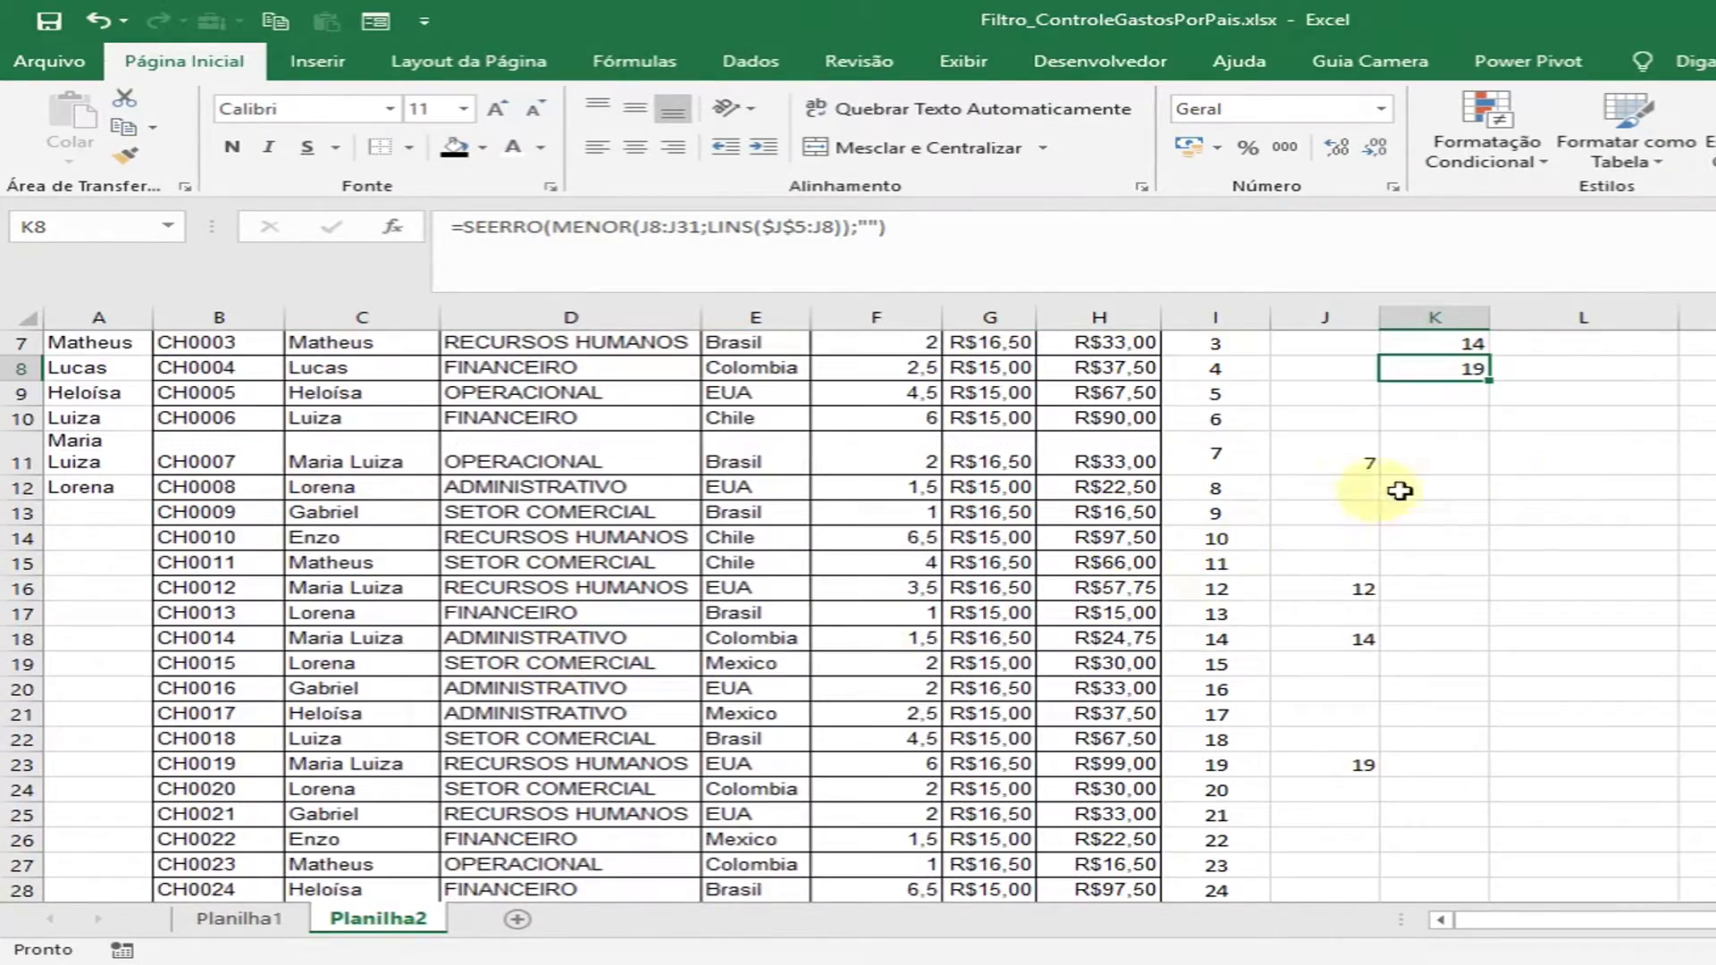
pyautogui.scroll(2, 1374, 488)
pyautogui.click(1519, 411)
pyautogui.scroll(-2, 1531, 479)
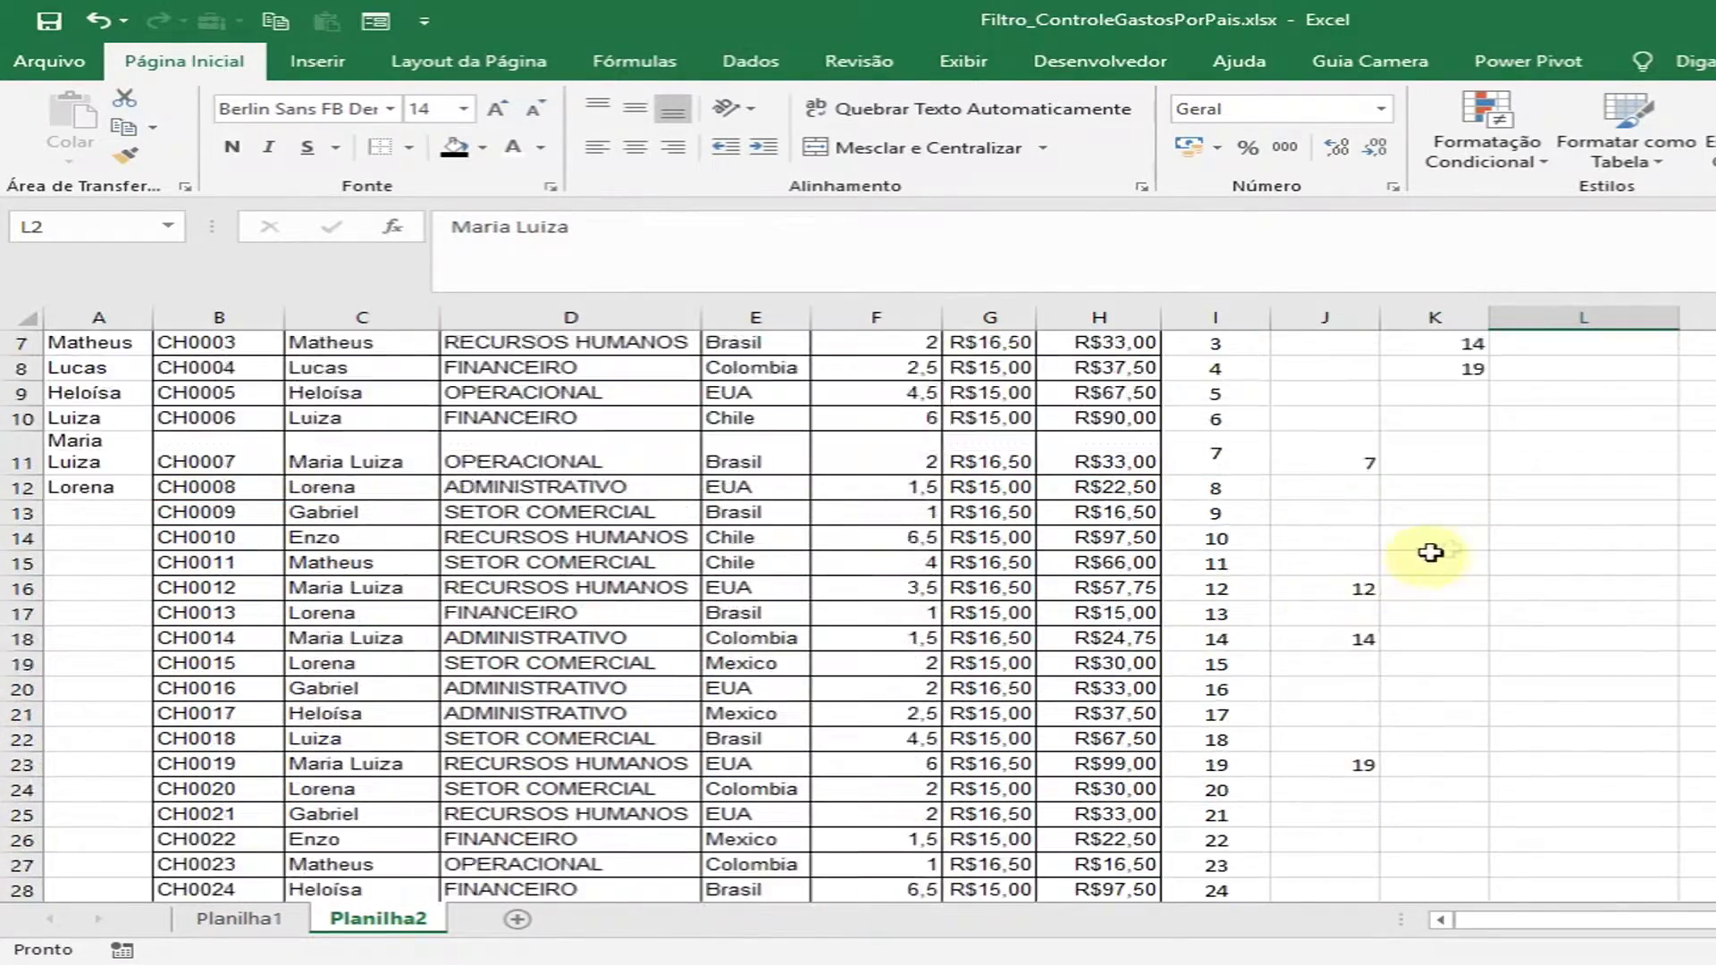
pyautogui.scroll(2, 1424, 500)
pyautogui.click(1441, 567)
pyautogui.scroll(-3, 1294, 620)
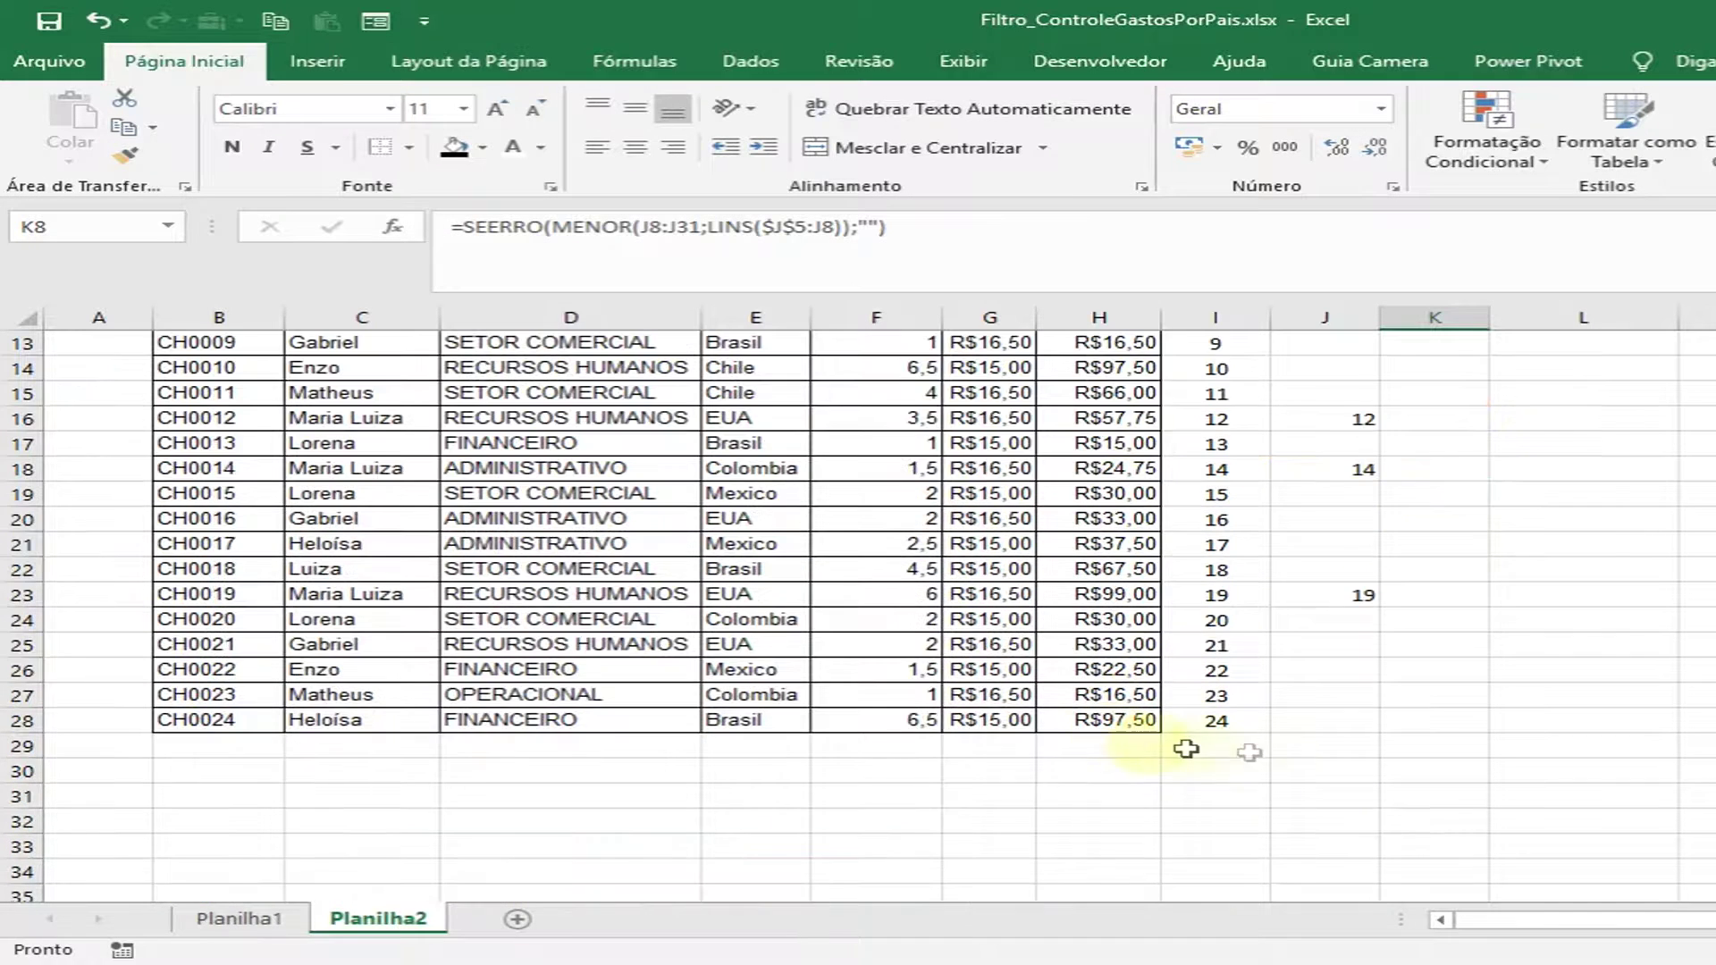
pyautogui.click(1178, 592)
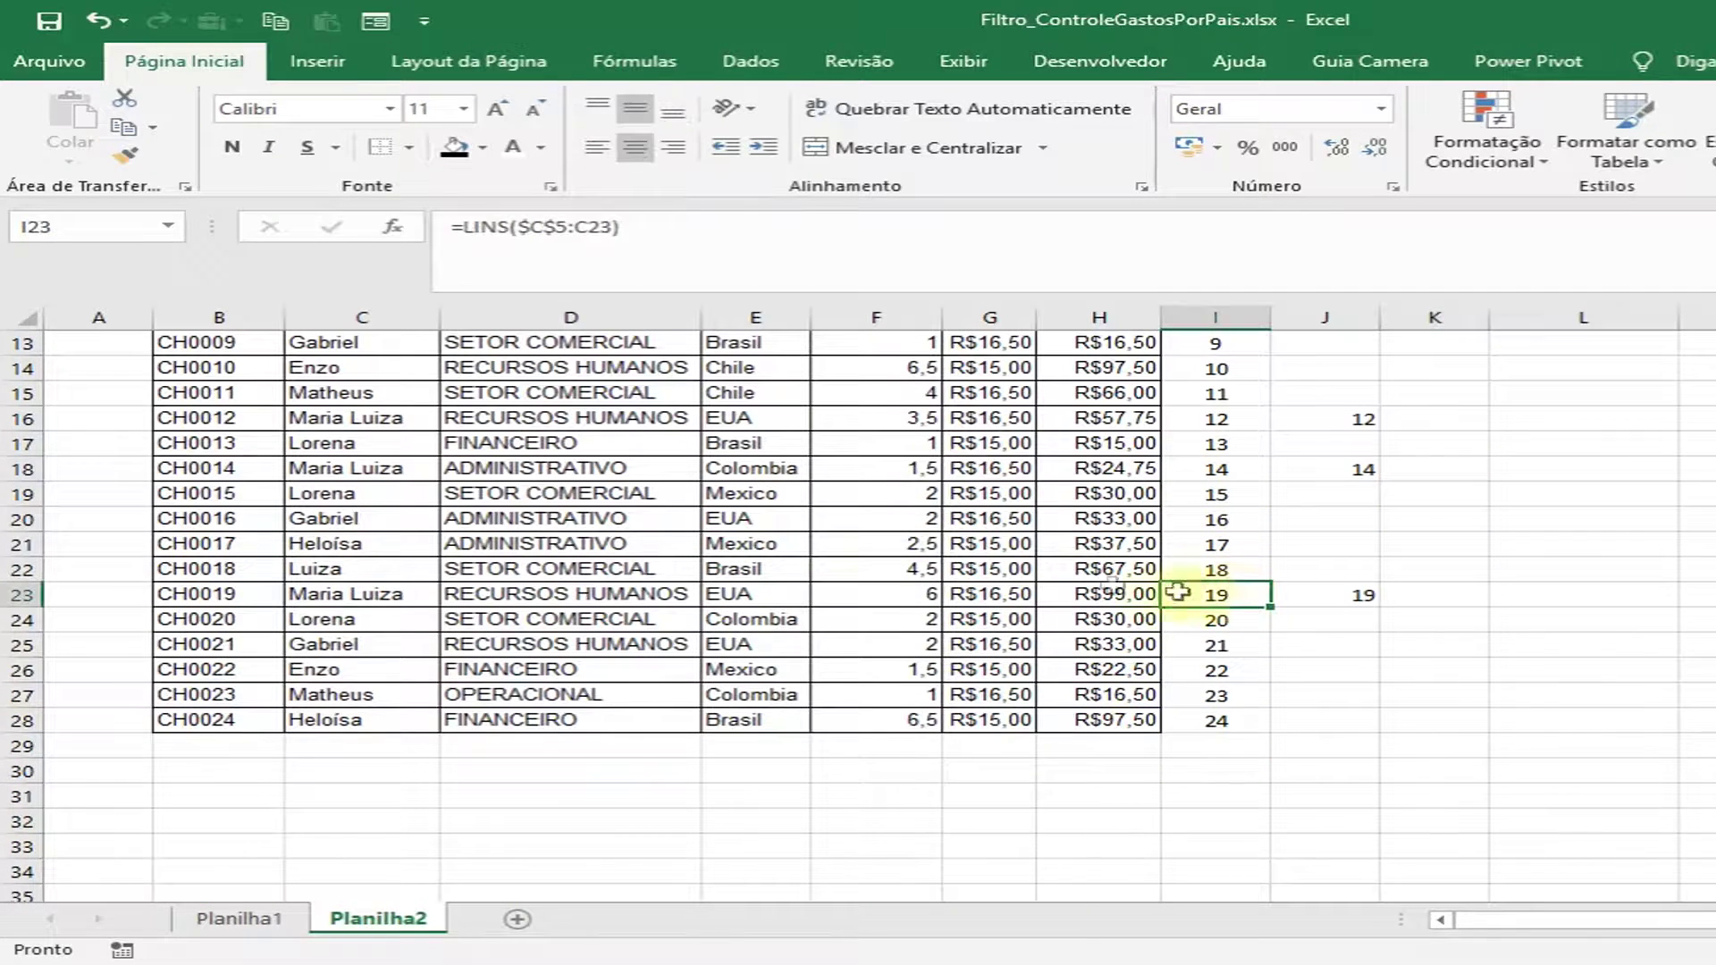
pyautogui.click(336, 593)
pyautogui.scroll(3, 1482, 559)
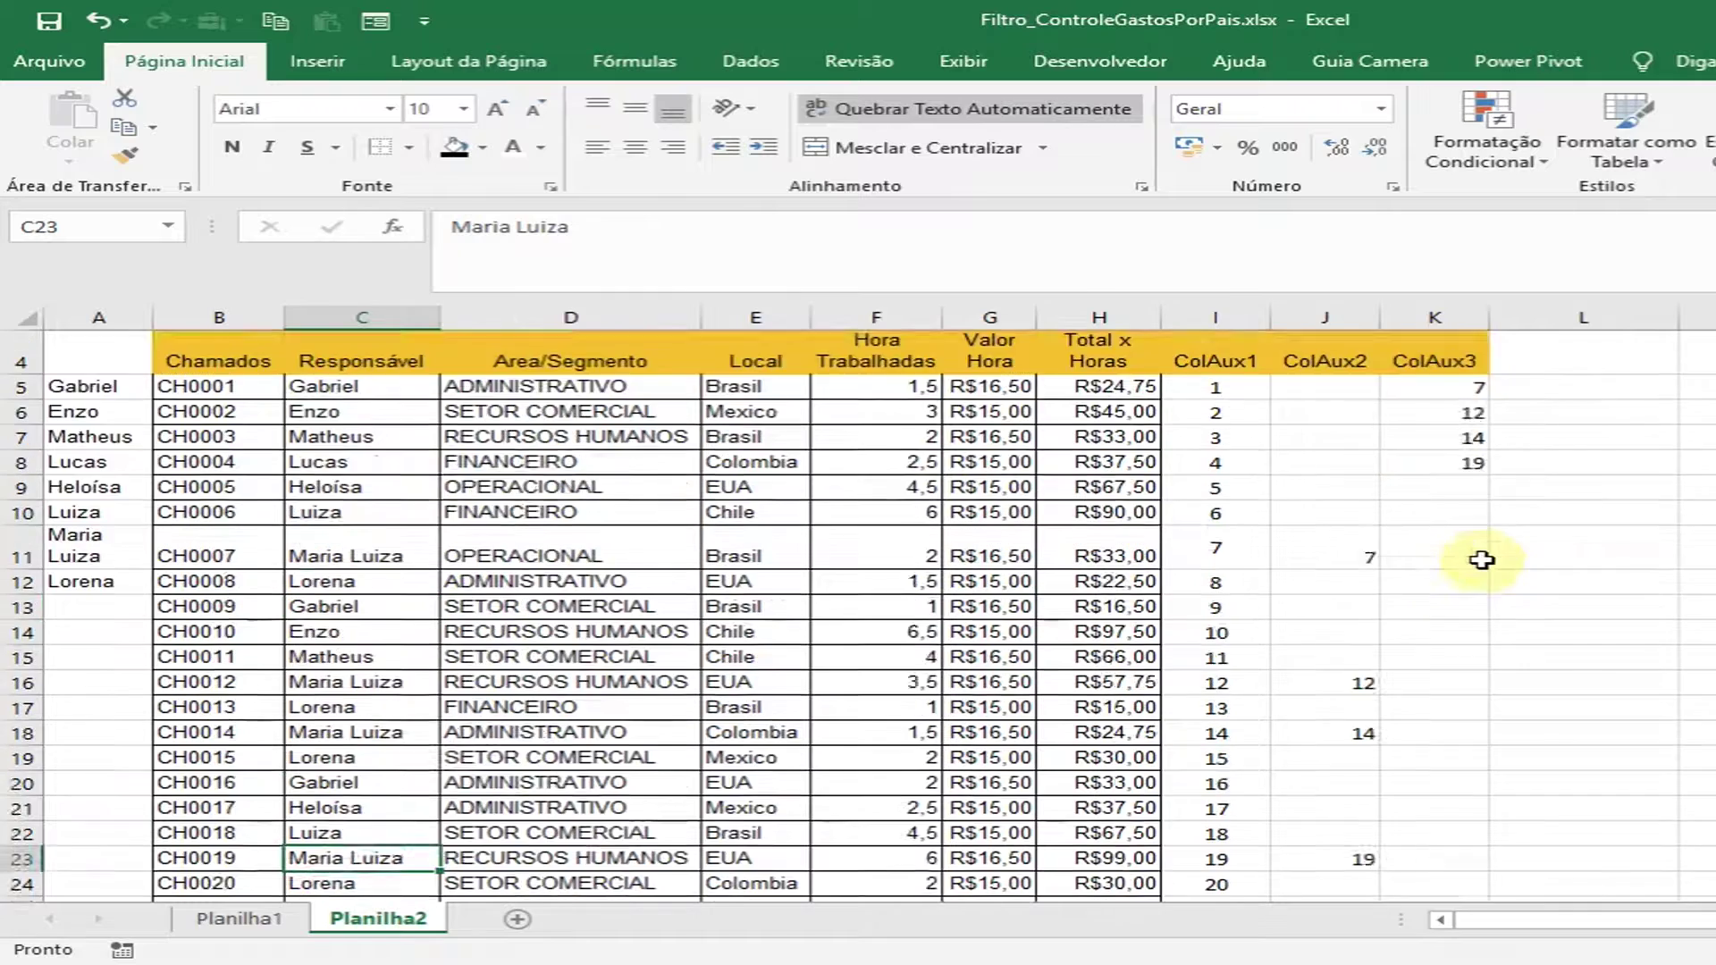
pyautogui.scroll(1, 1481, 559)
pyautogui.click(1465, 478)
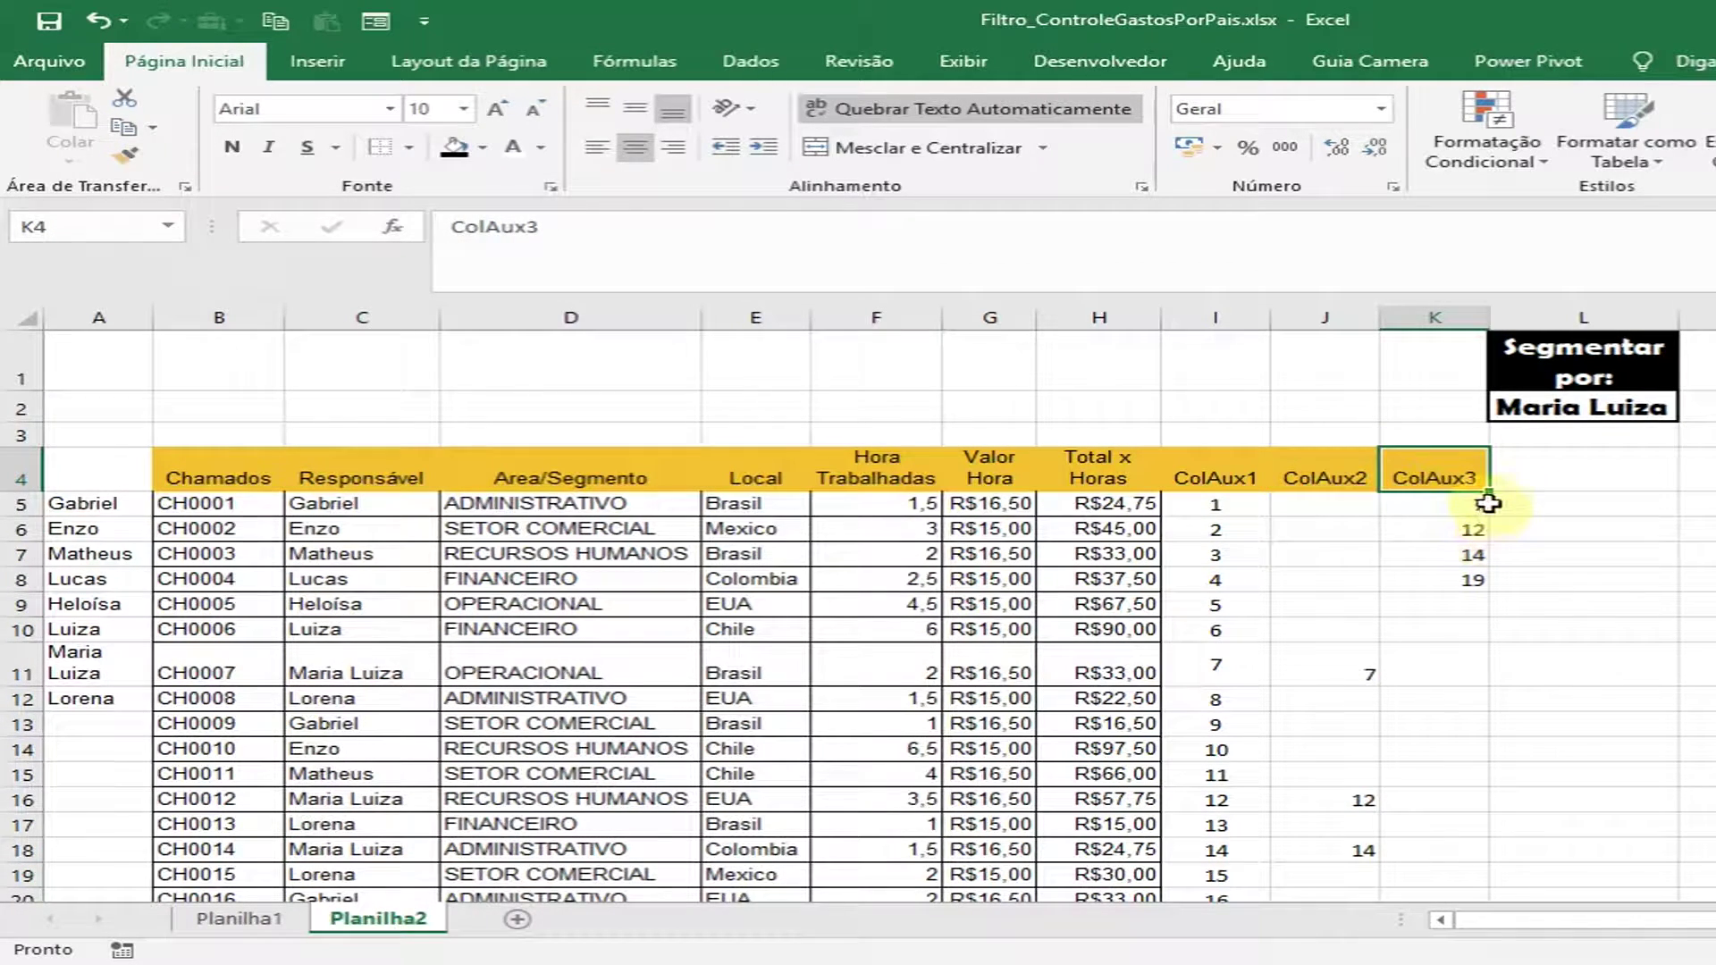
# - Copy the headers Chamados through Total x Horas (B4:H4) to M4 and widen column M slightly
pyautogui.click(1696, 469)
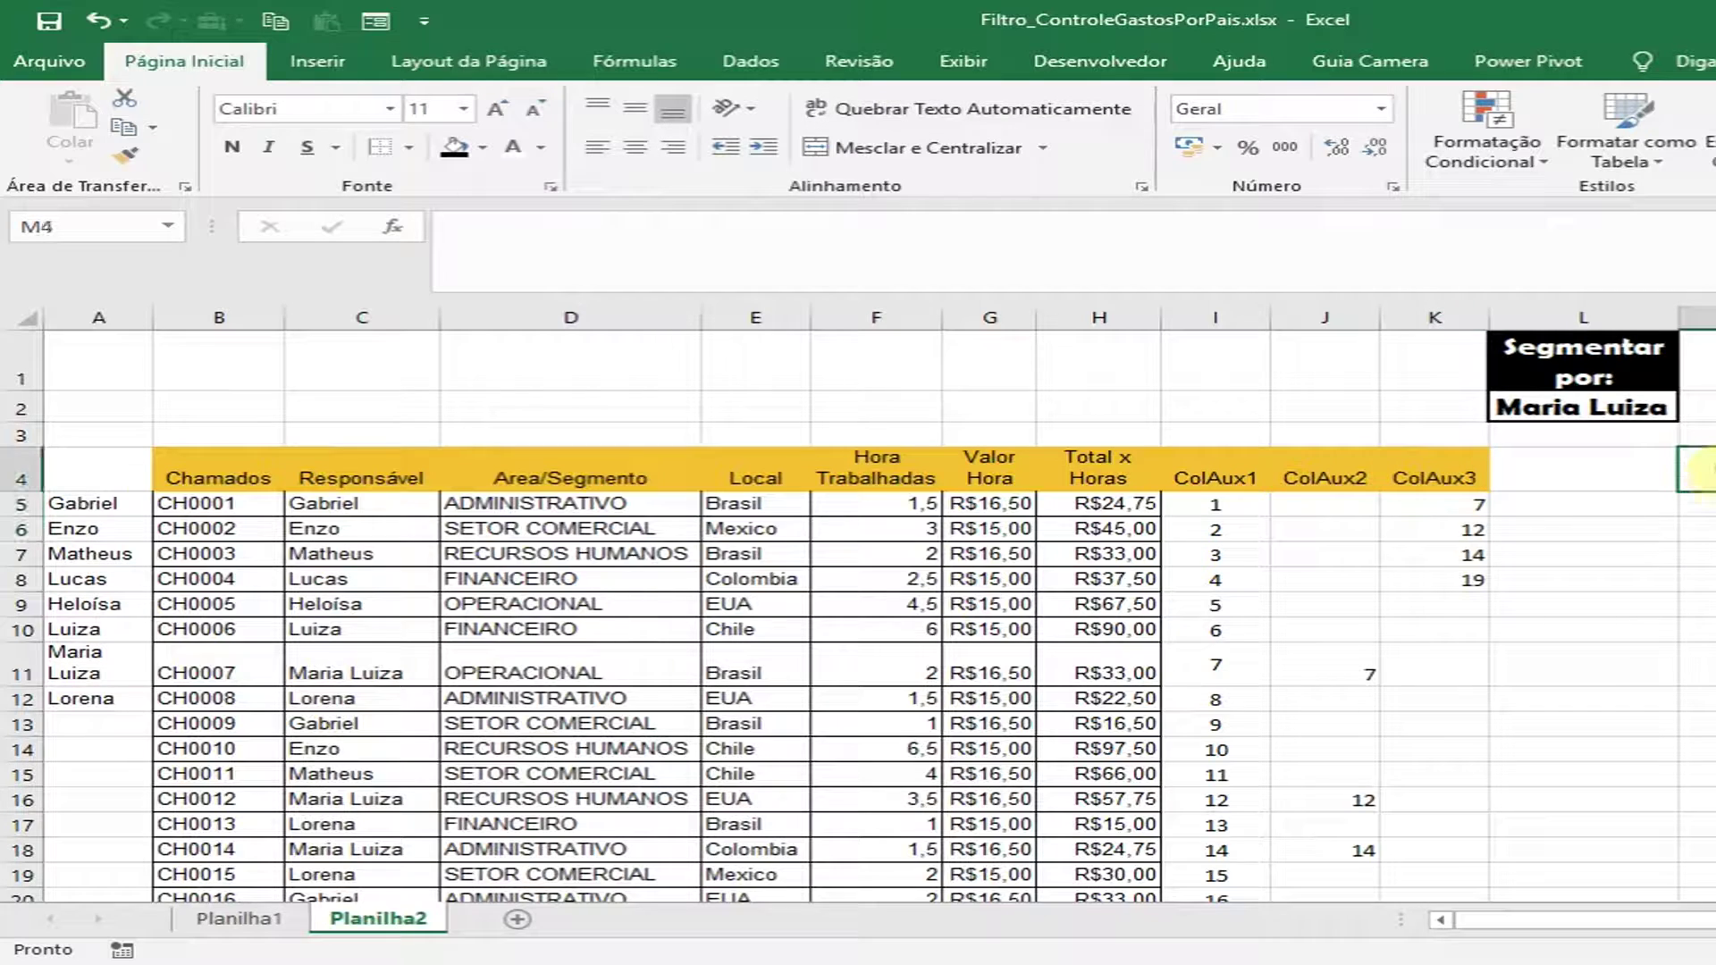
pyautogui.moveTo(230, 487); pyautogui.dragTo(989, 460)
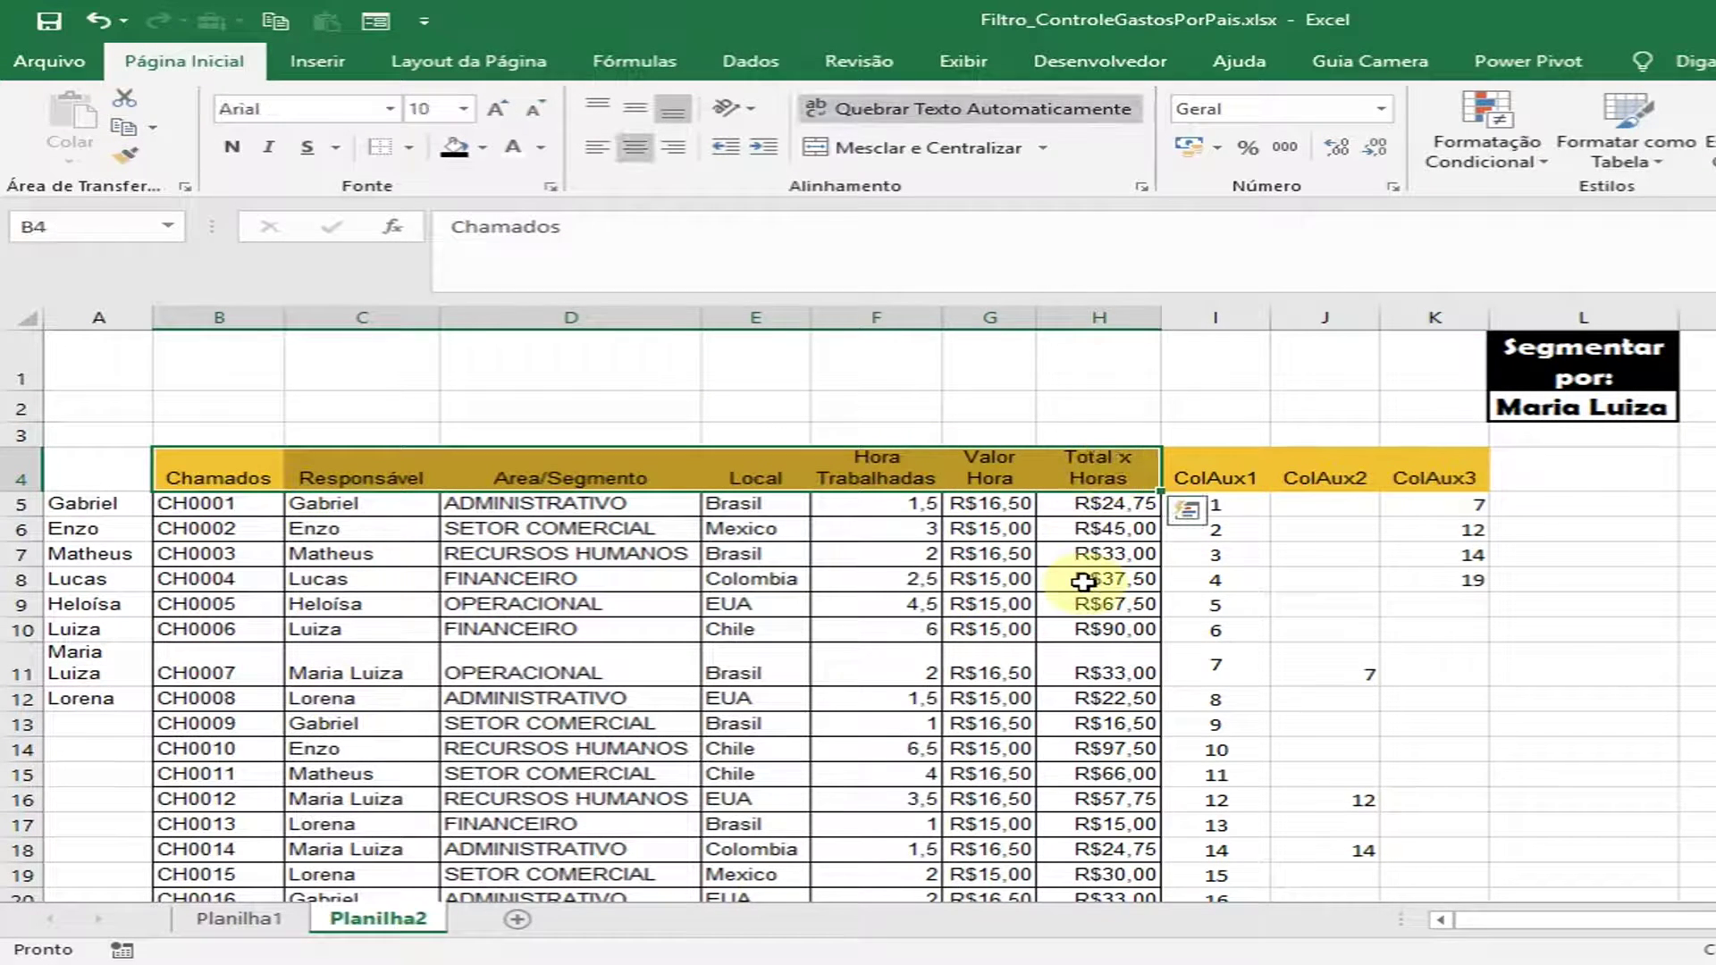
pyautogui.hotkey('ctrl', 'c')
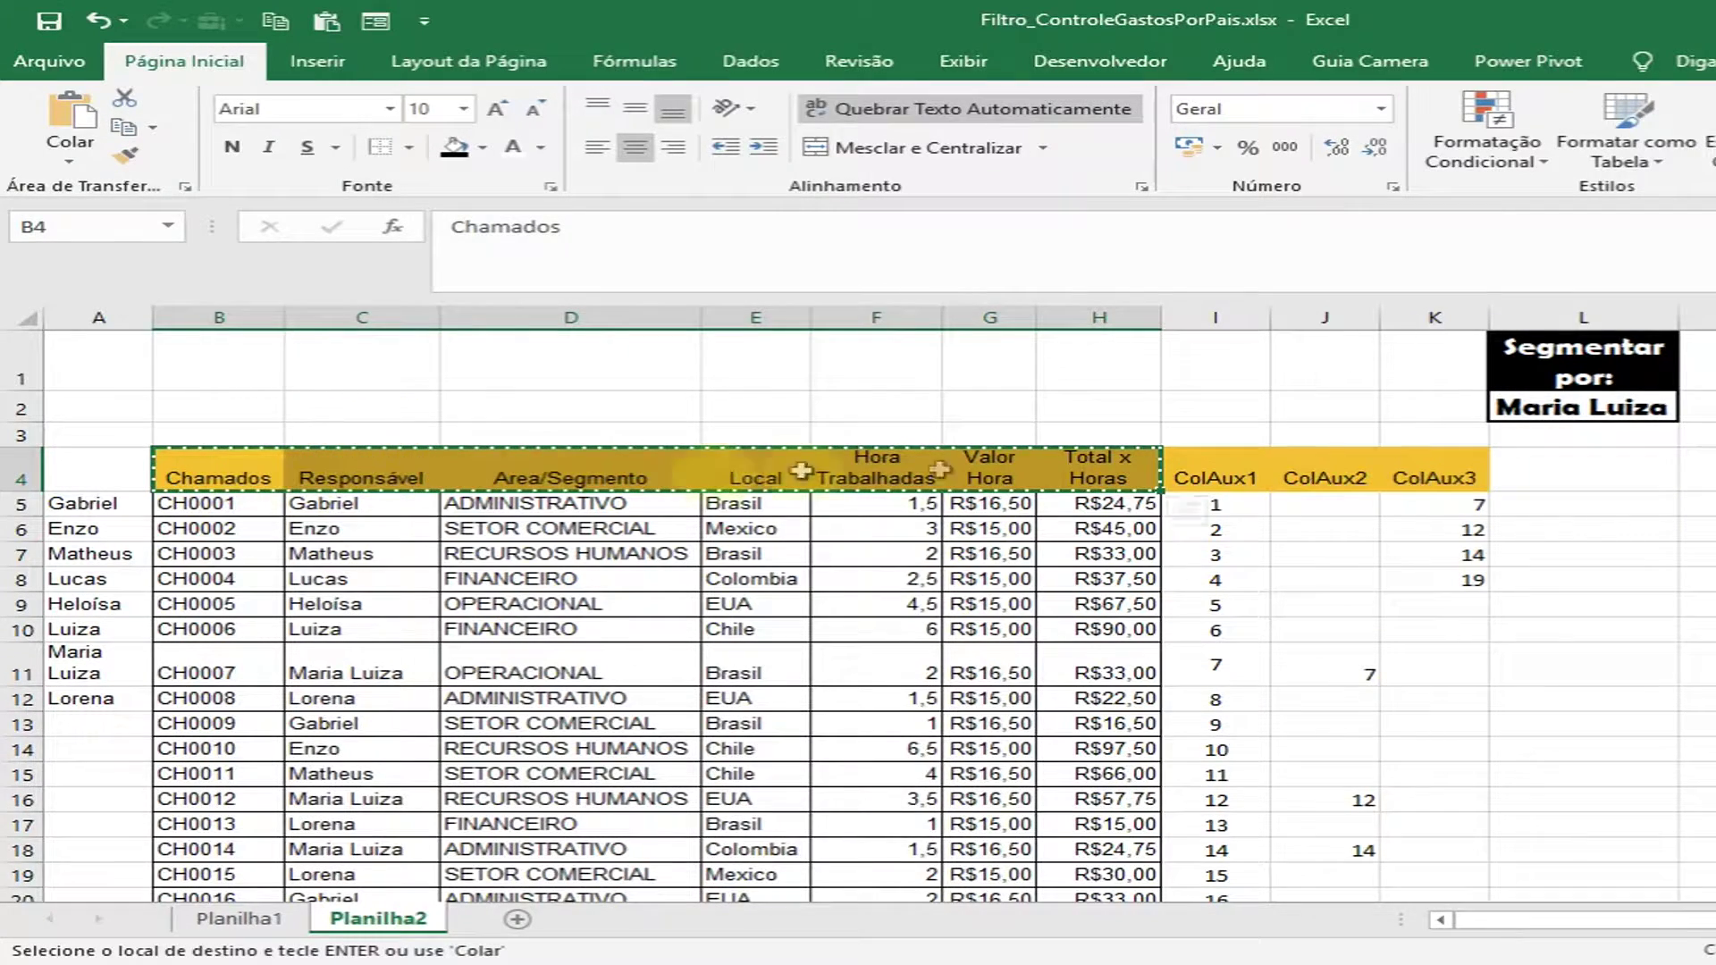
pyautogui.click(1258, 469)
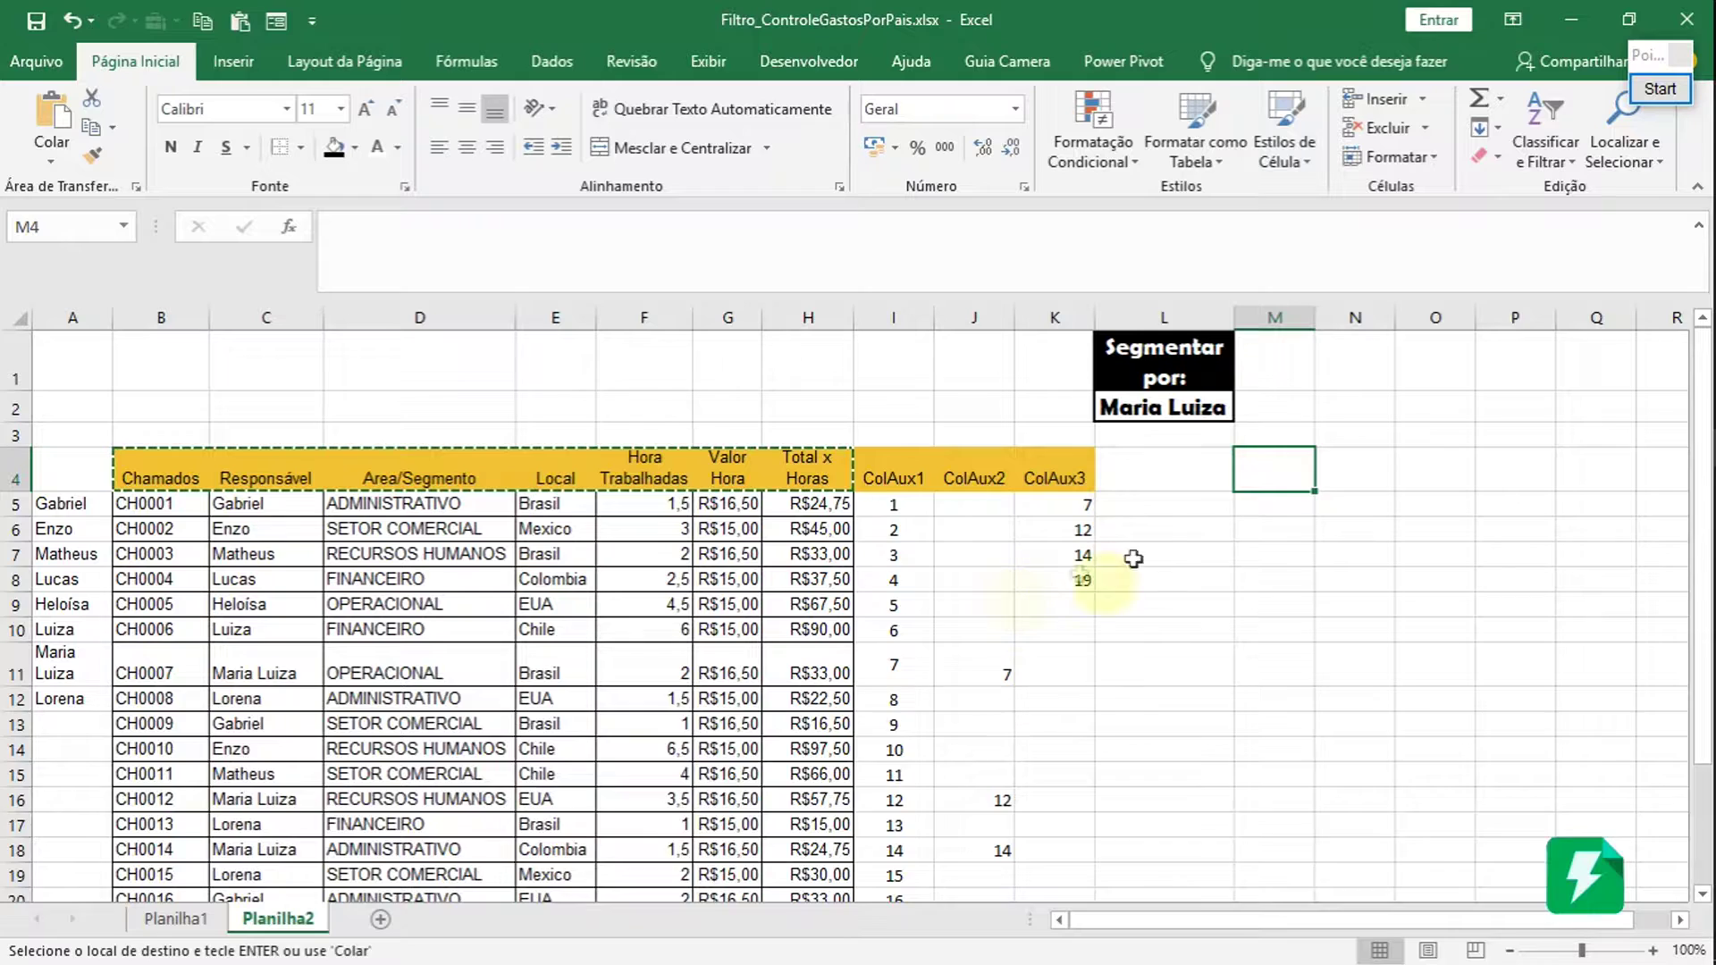
pyautogui.hotkey('ctrl', 'v')
pyautogui.click(1515, 487)
pyautogui.moveTo(1314, 317); pyautogui.dragTo(1337, 316)
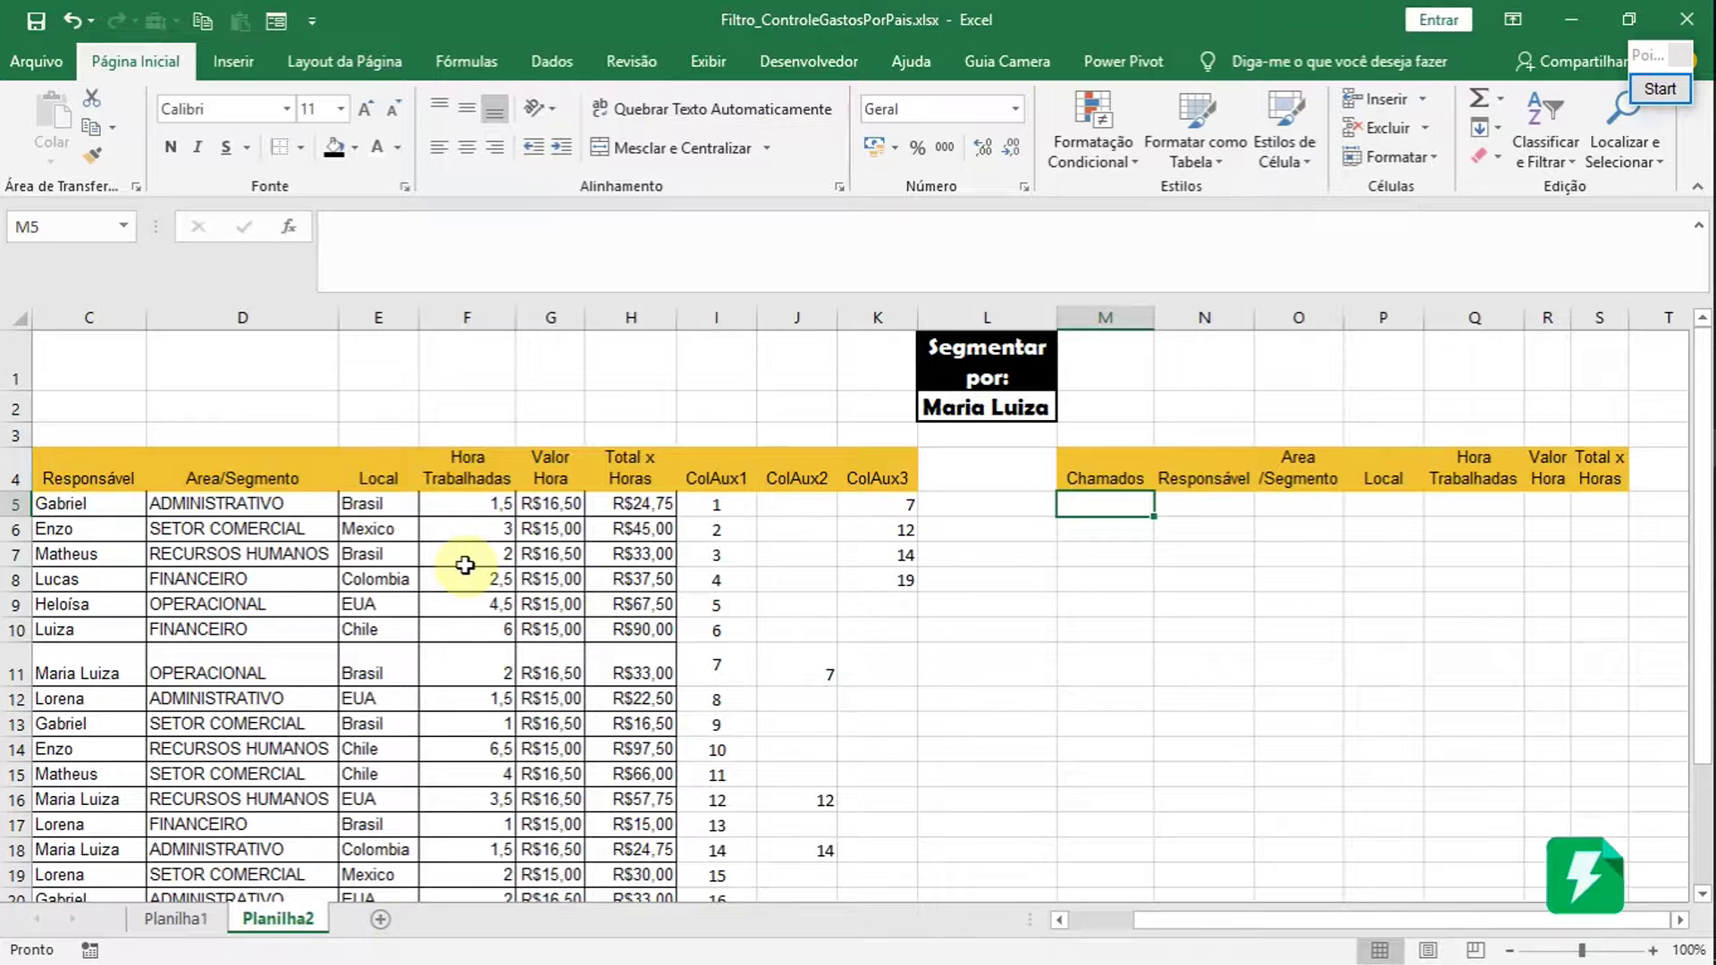
pyautogui.click(9, 529)
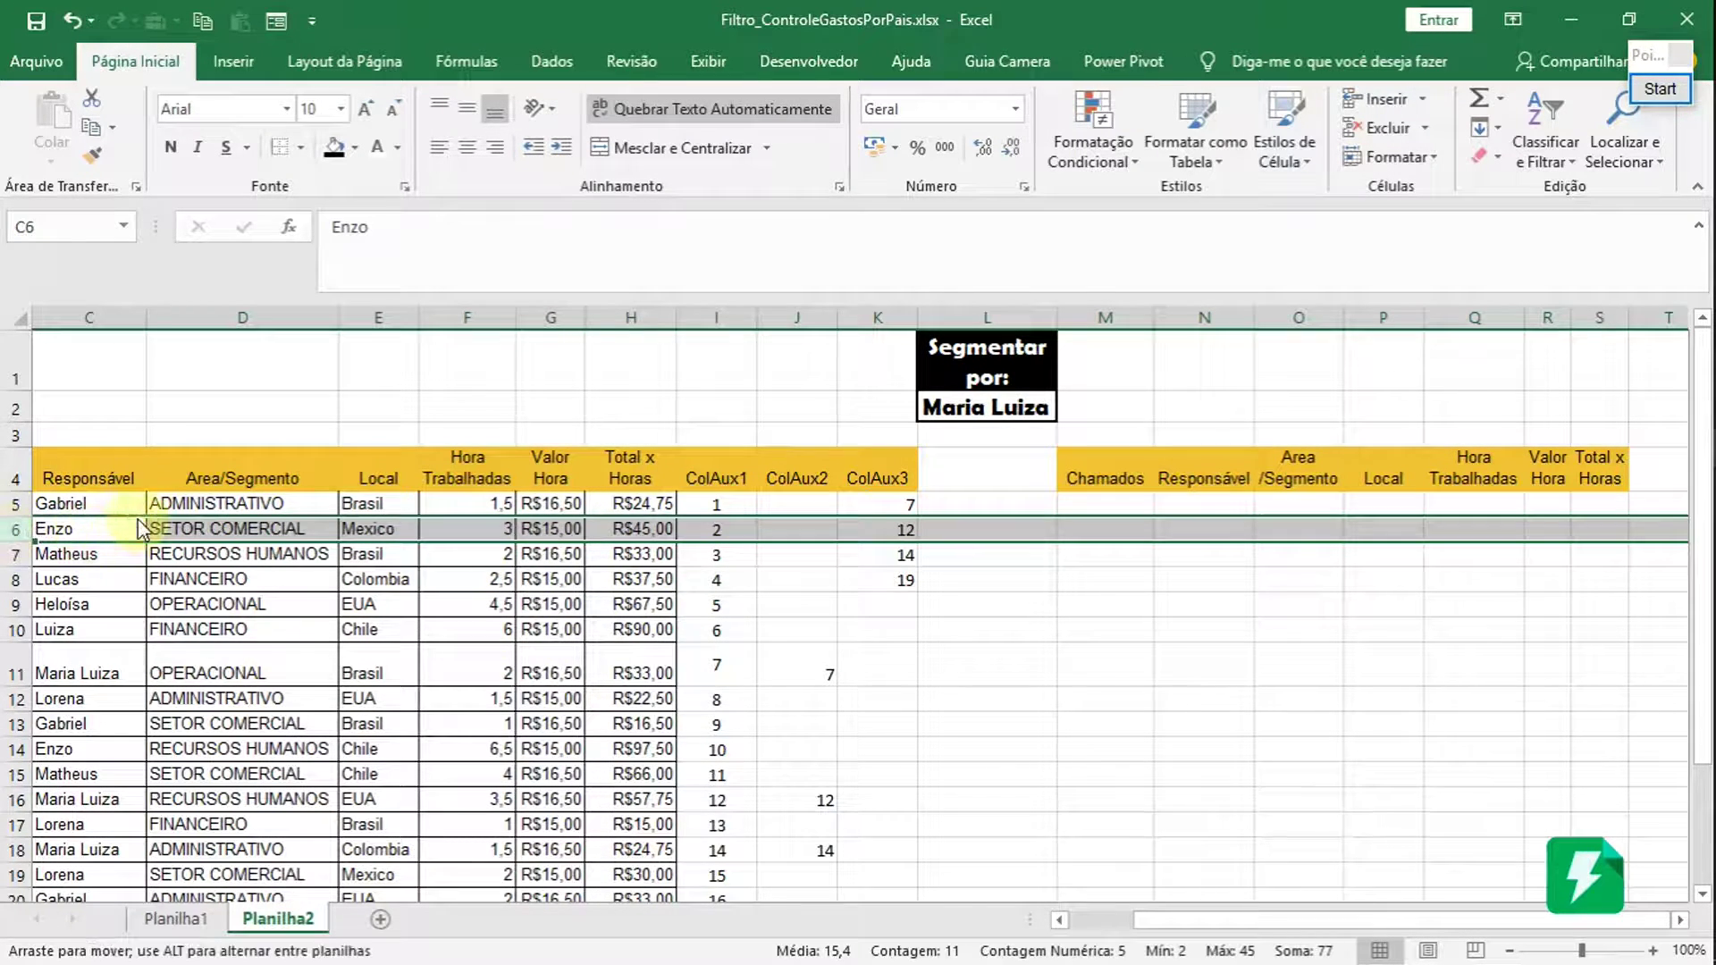
pyautogui.click(78, 506)
pyautogui.click(116, 554)
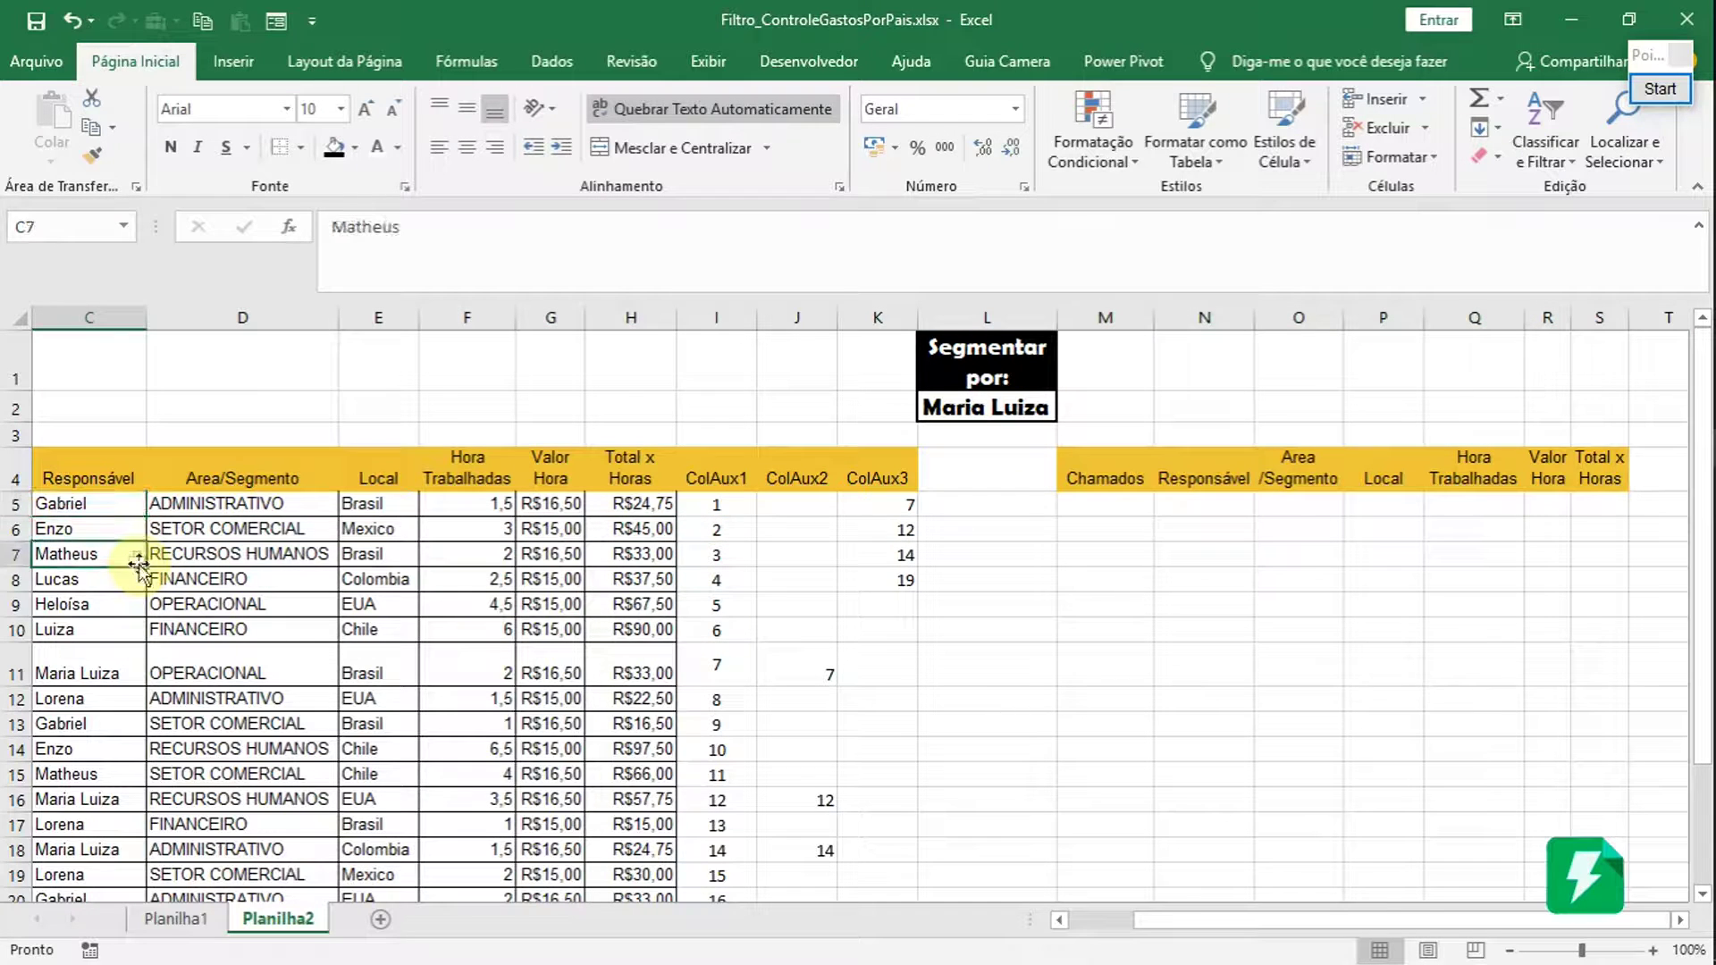
pyautogui.moveTo(111, 525); pyautogui.dragTo(122, 570)
pyautogui.click(1105, 506)
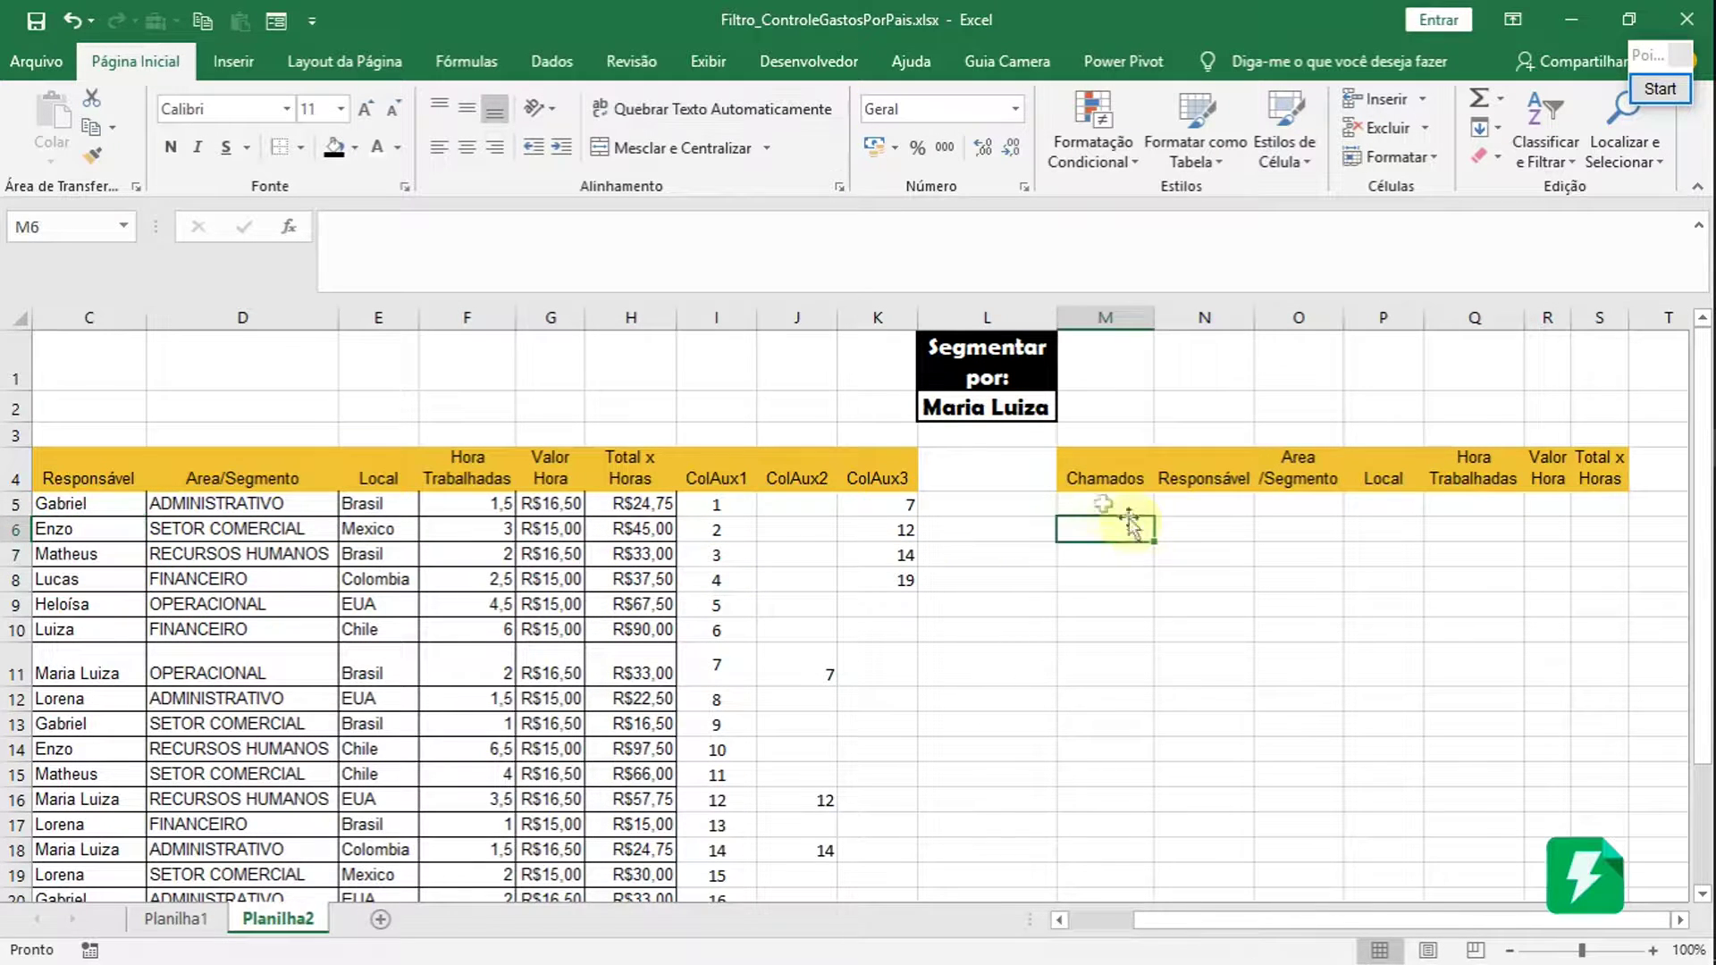
# - Fill the copied headers M4:S4 with a light blue theme color and widen column S slightly
pyautogui.click(1133, 456)
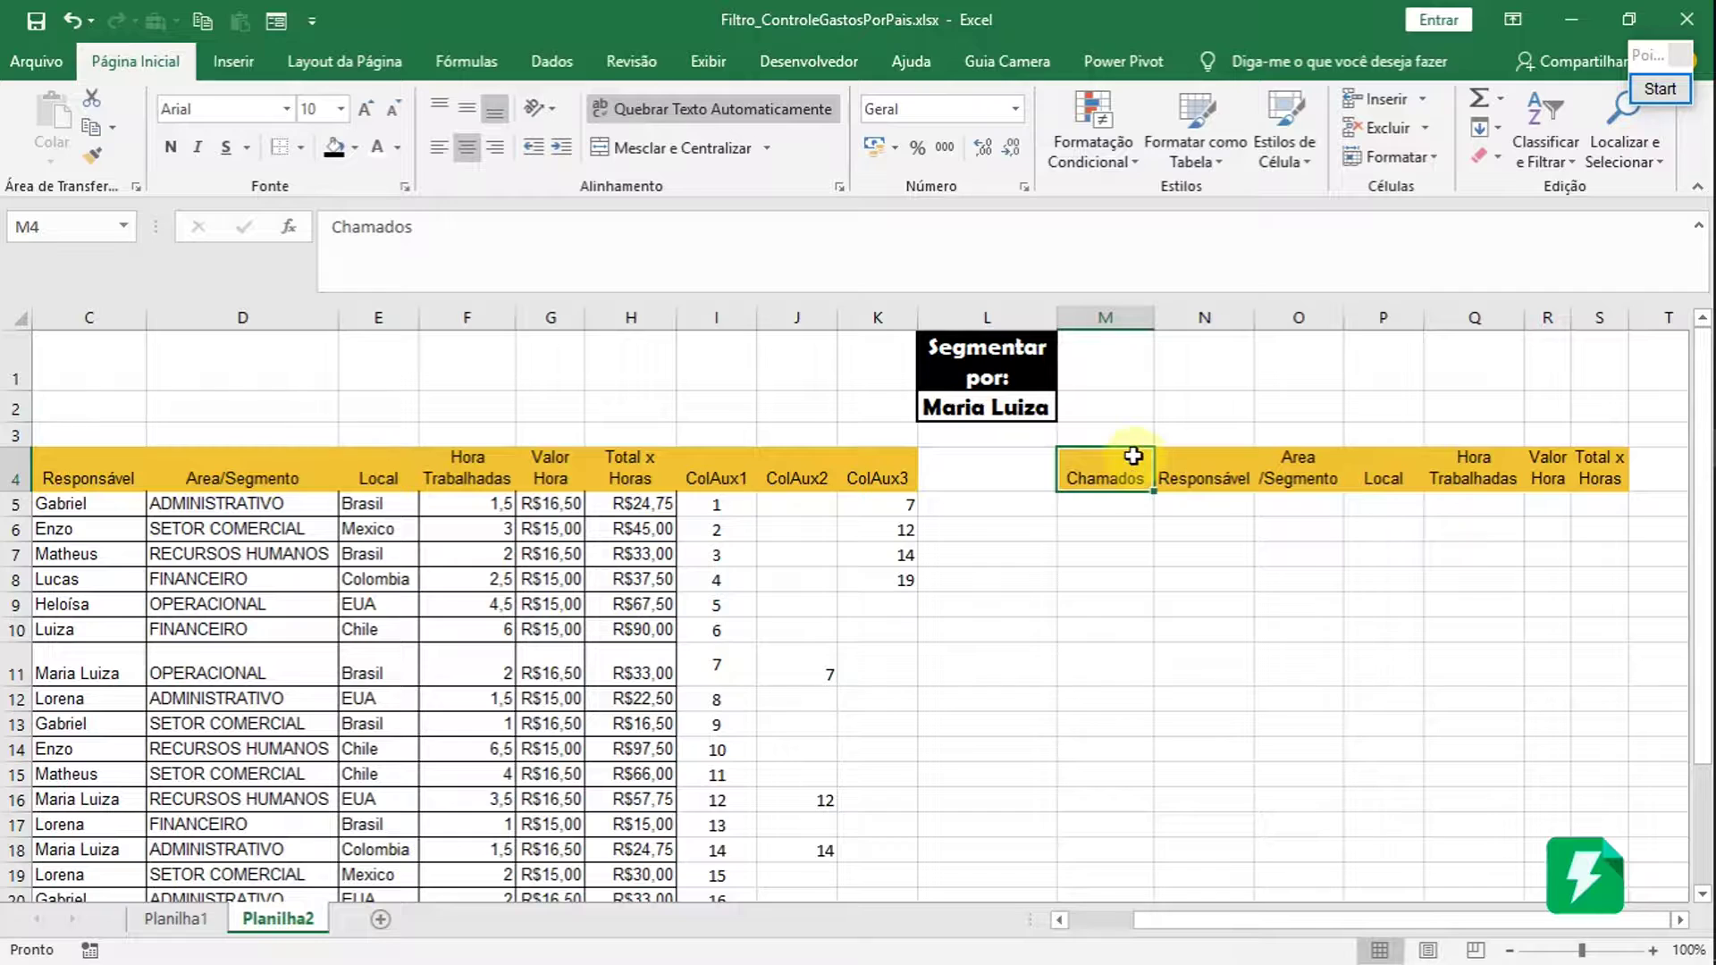
pyautogui.moveTo(1133, 456); pyautogui.dragTo(1595, 478)
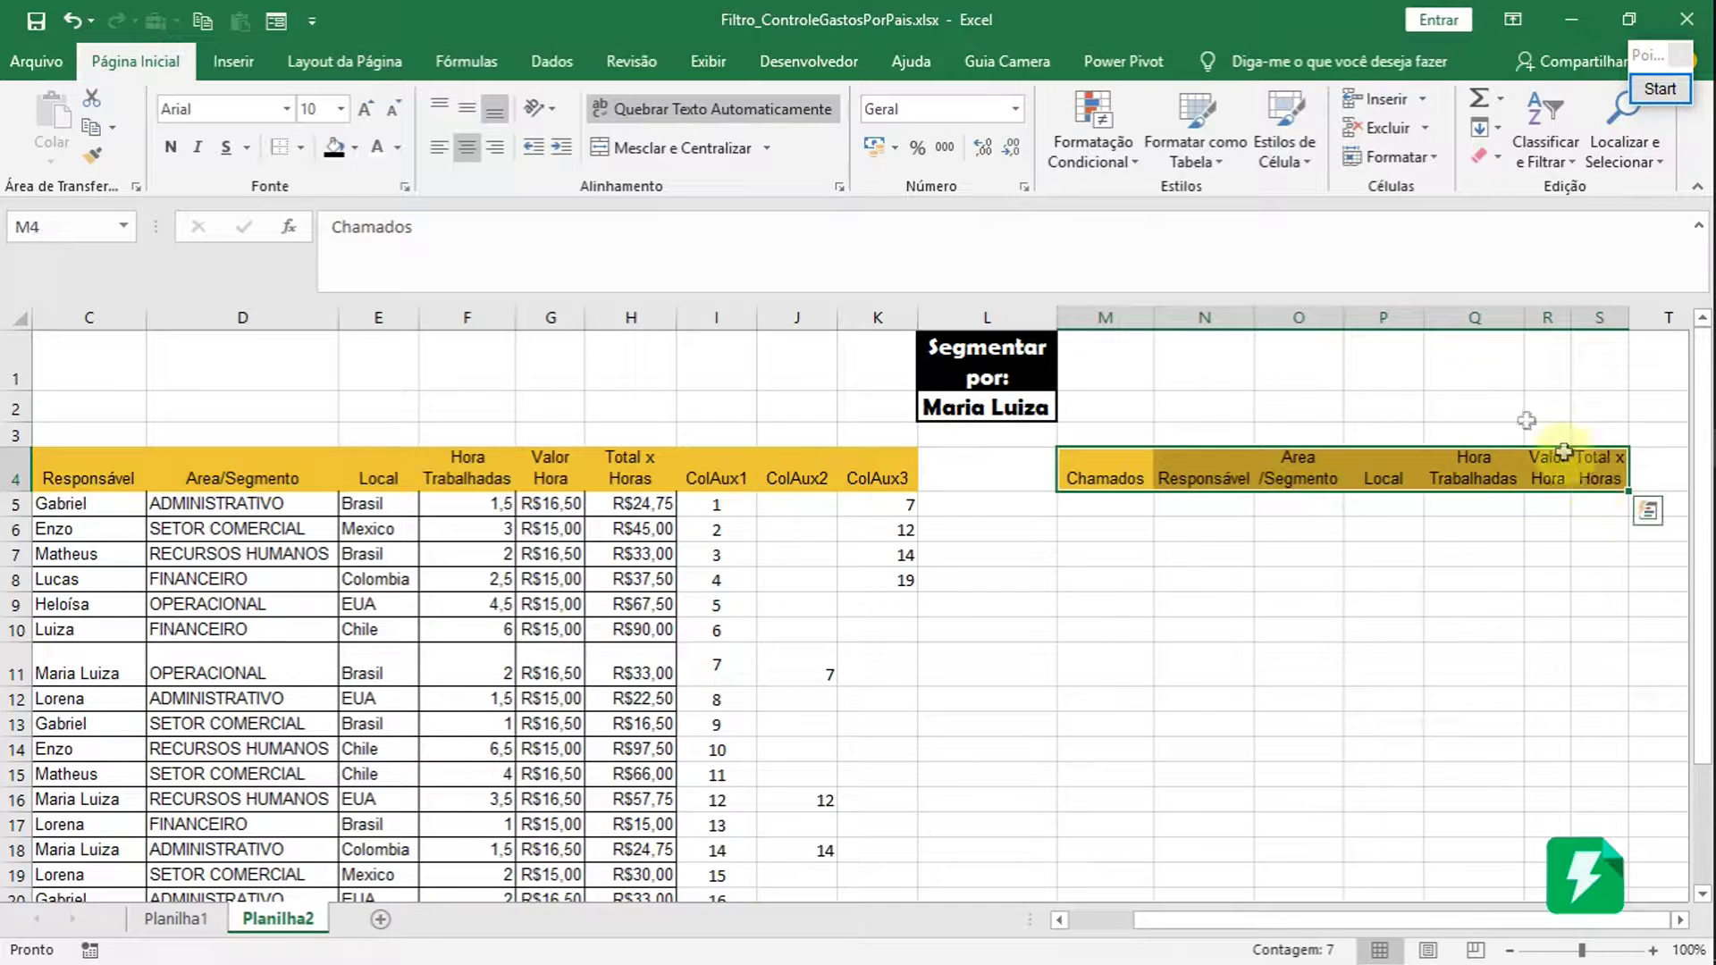
pyautogui.click(355, 147)
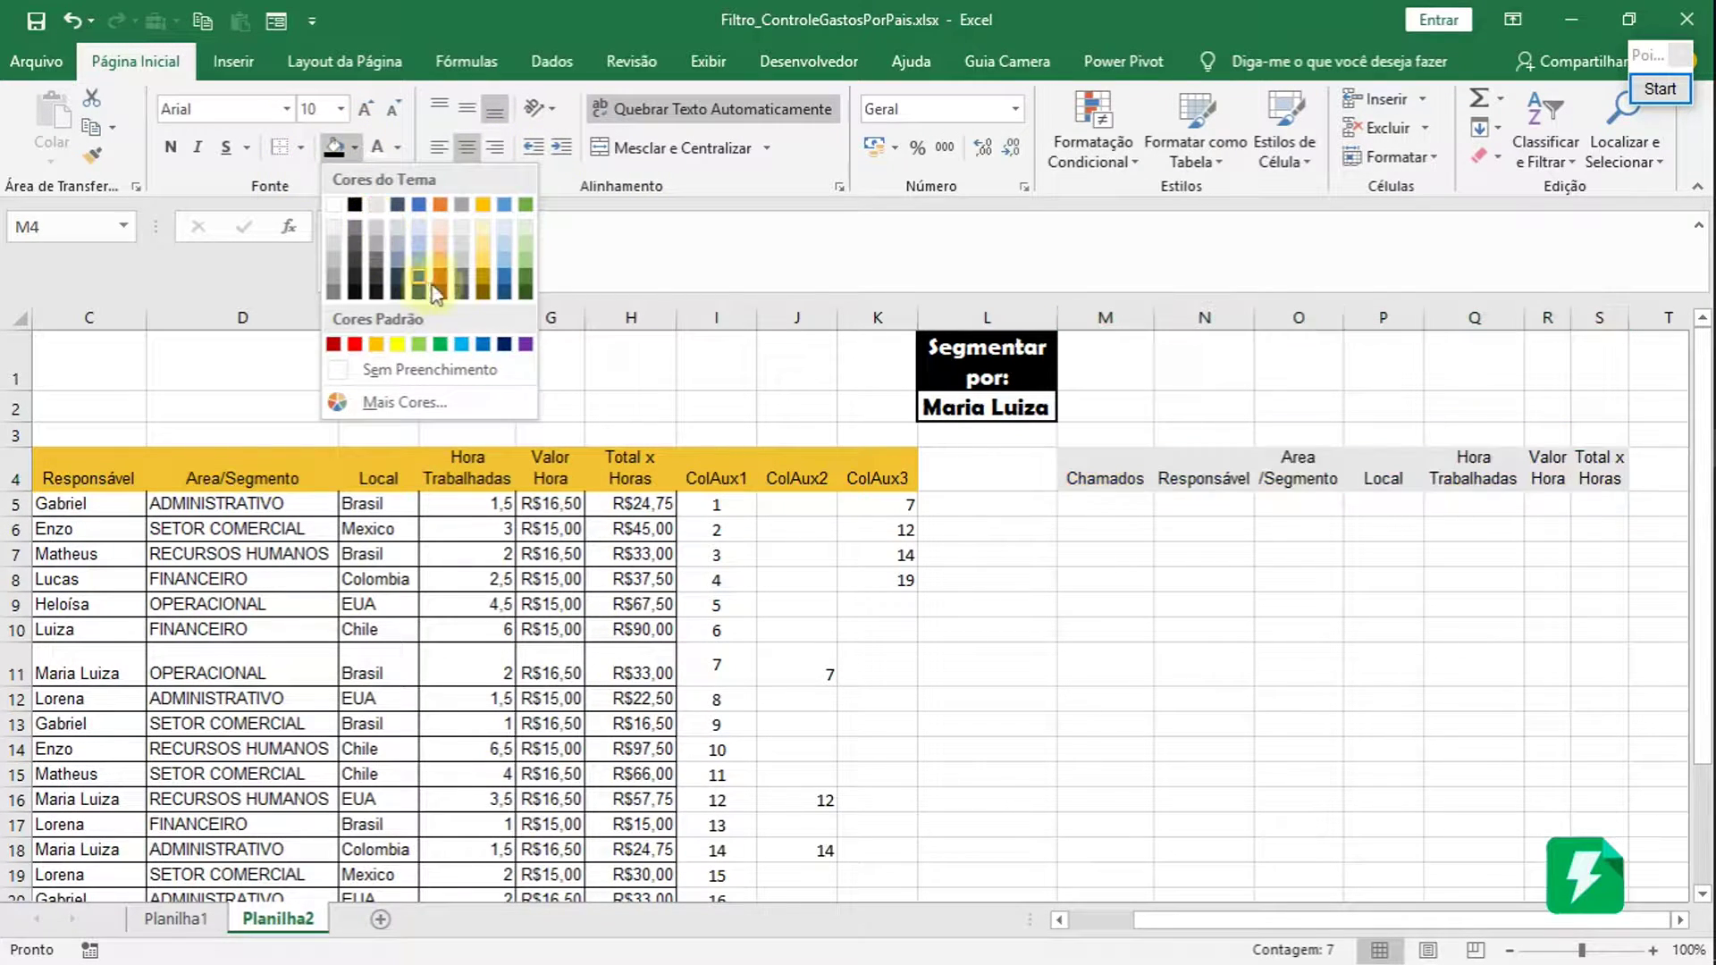
pyautogui.click(507, 272)
pyautogui.click(1508, 475)
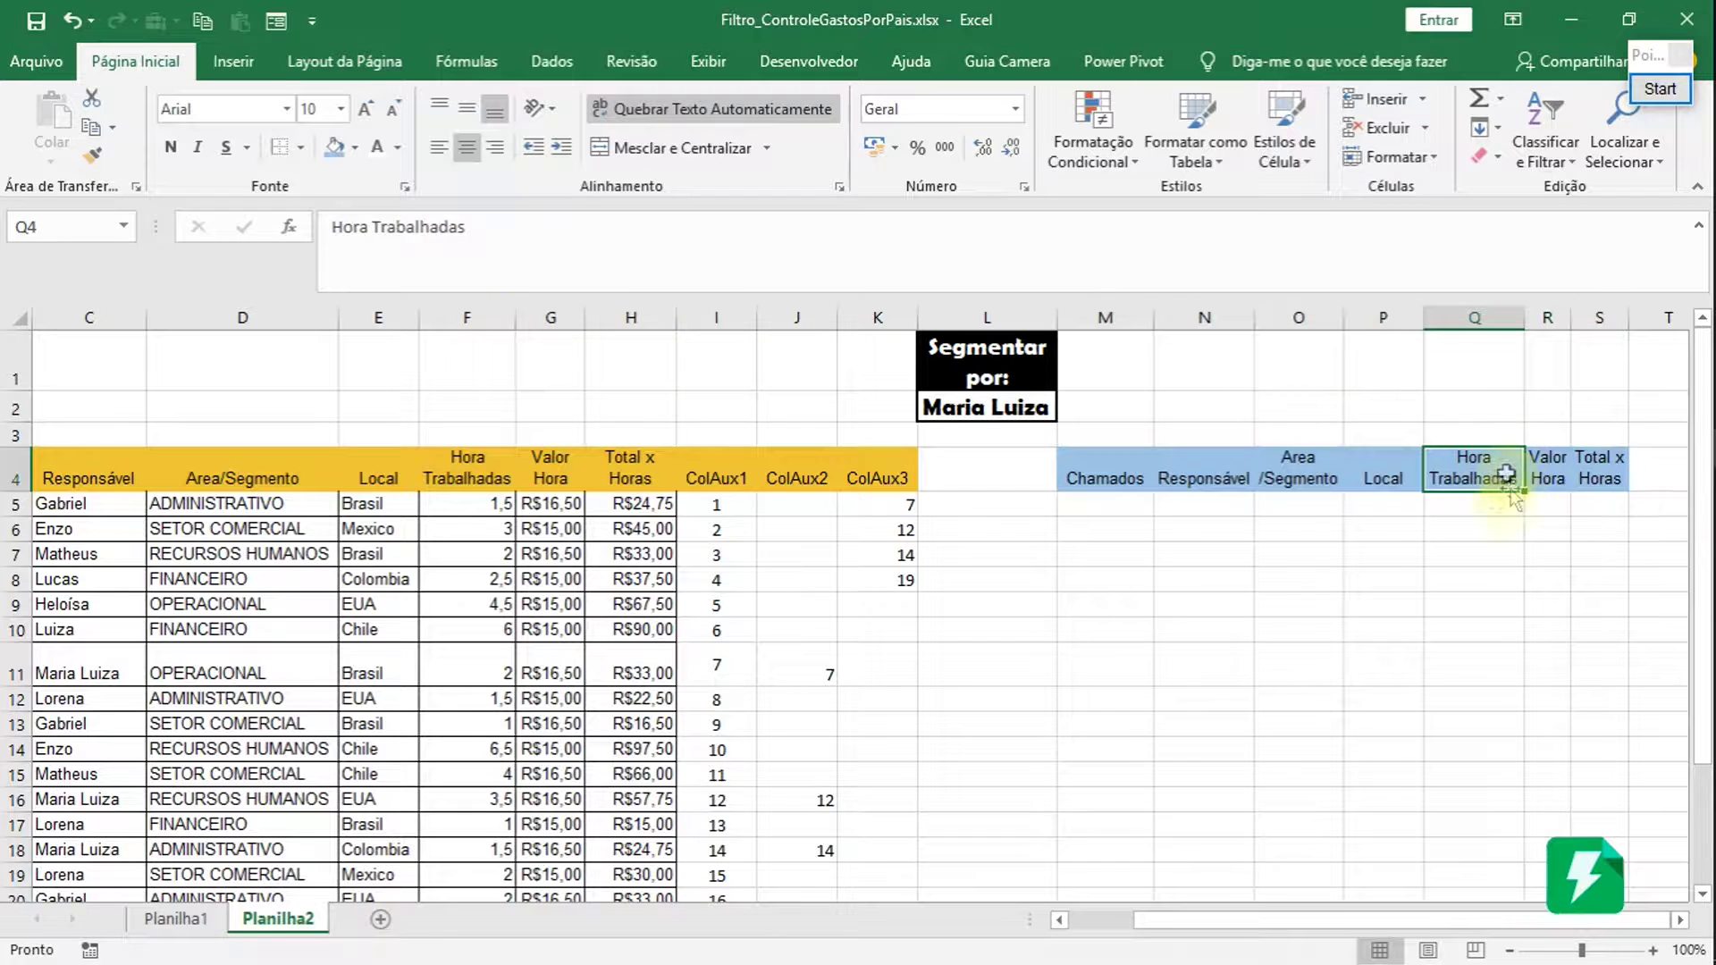
pyautogui.moveTo(1628, 318); pyautogui.dragTo(1638, 318)
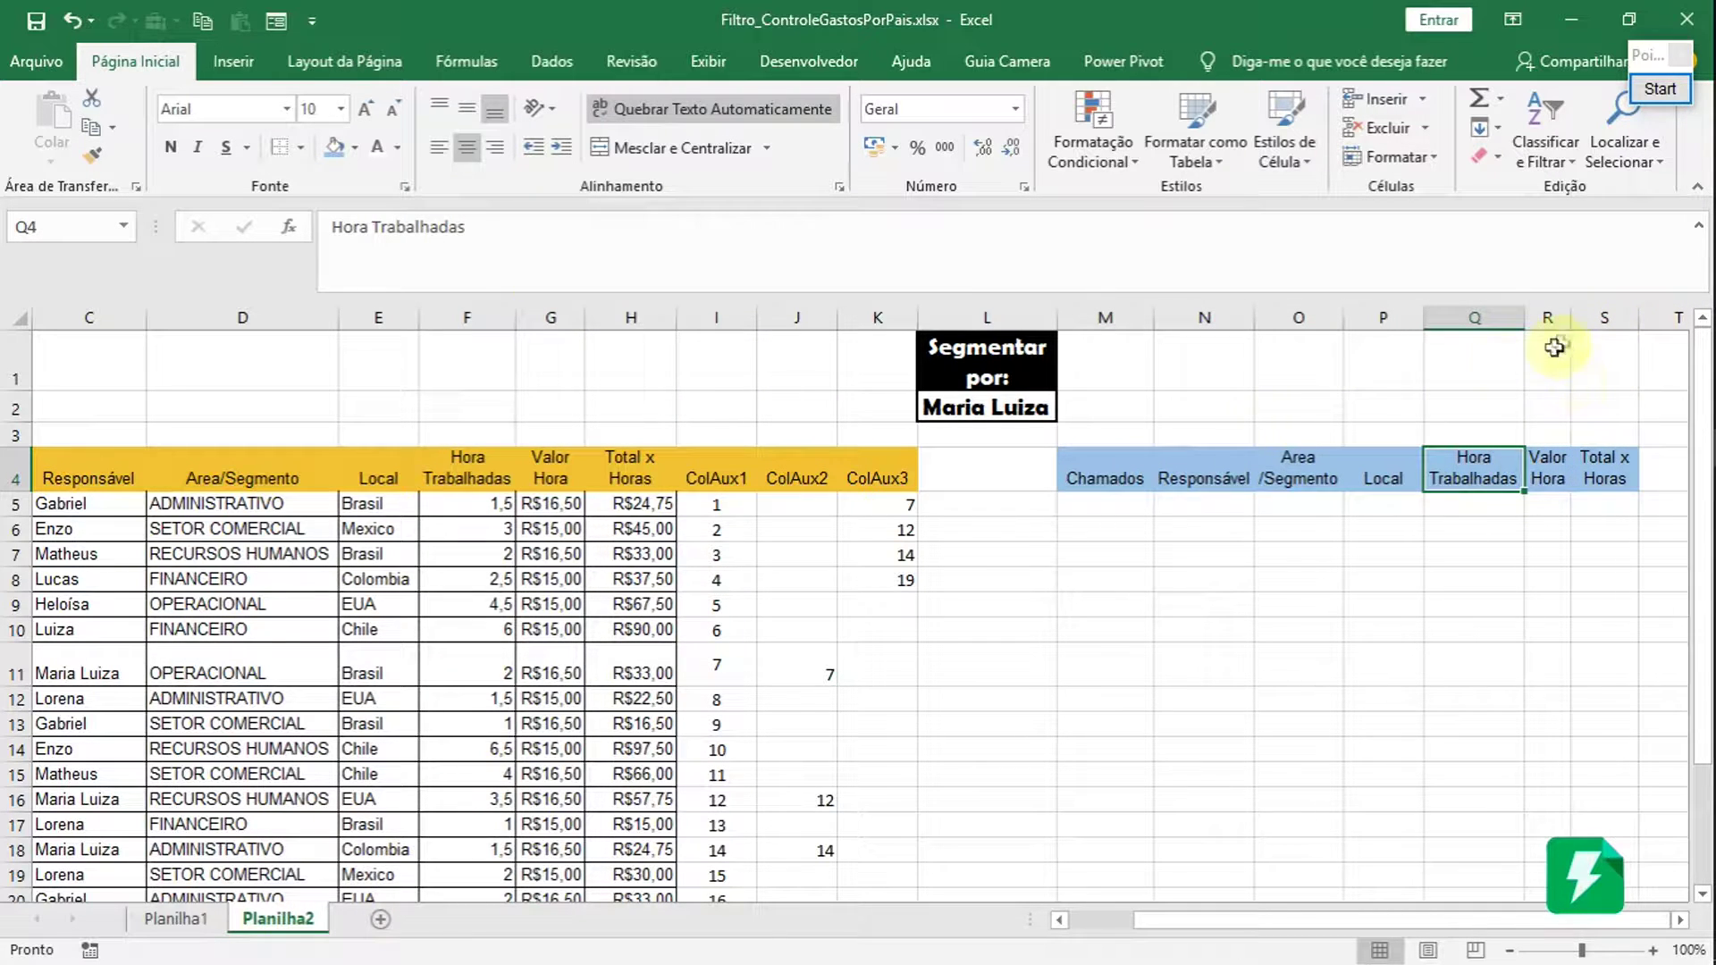
# - Begin an ÍNDICE formula in M5 under the copied Chamados header
pyautogui.click(1103, 500)
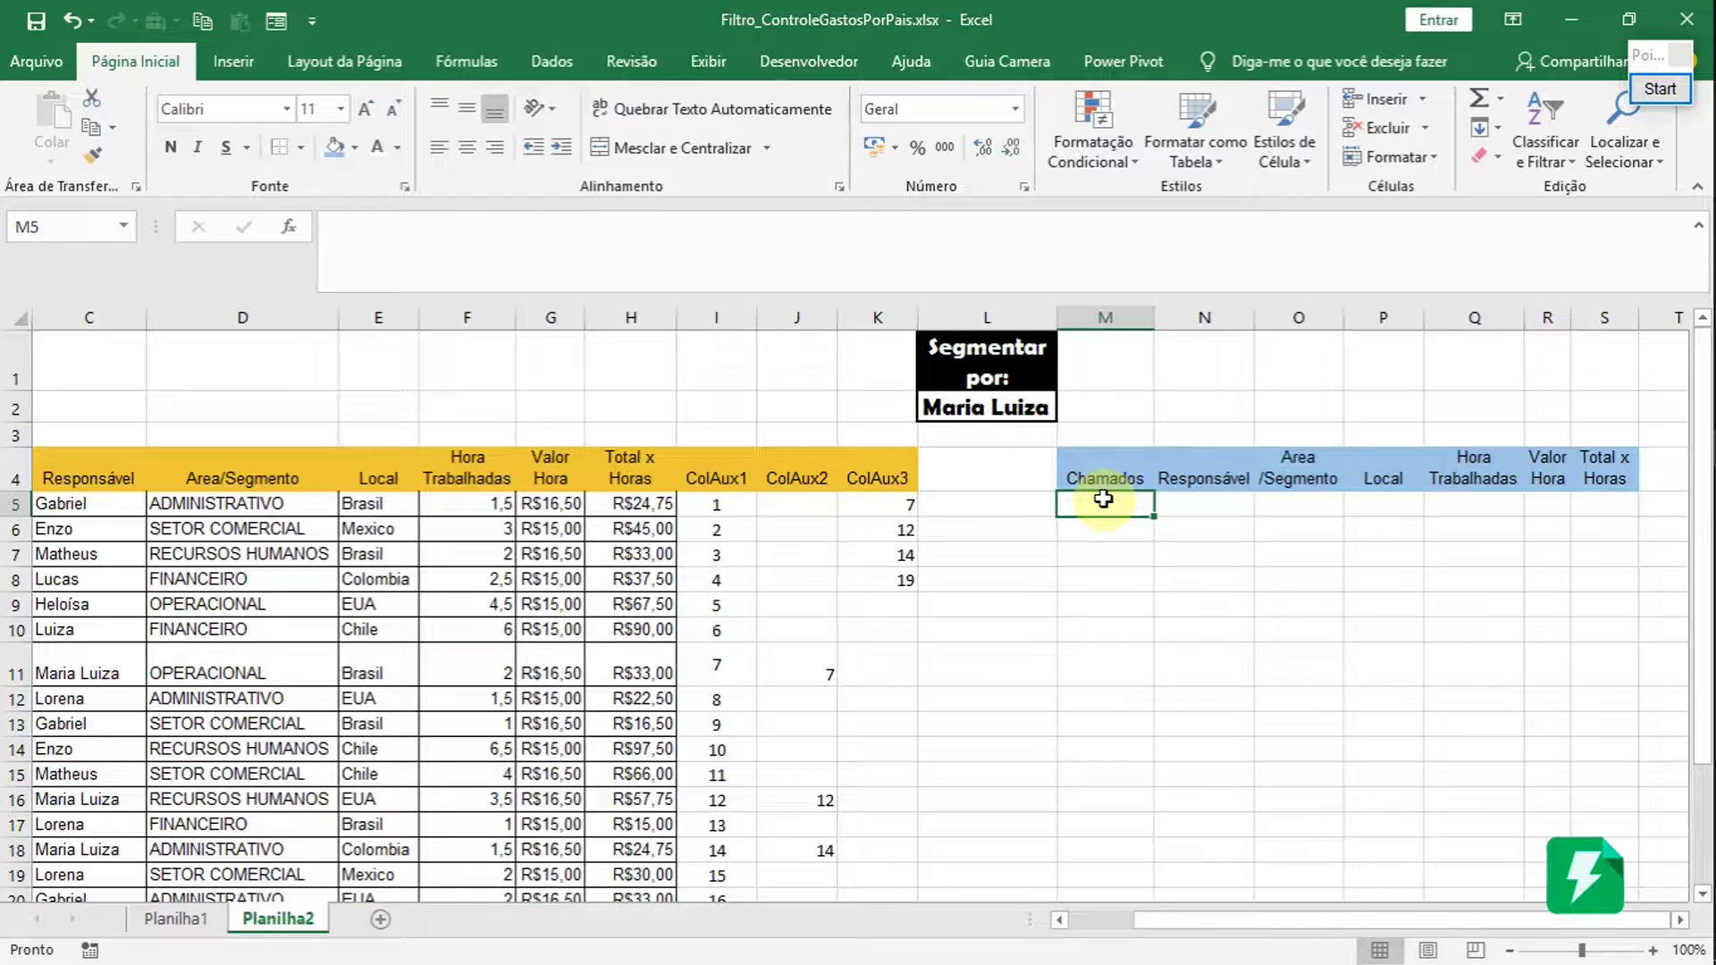
pyautogui.write('=')
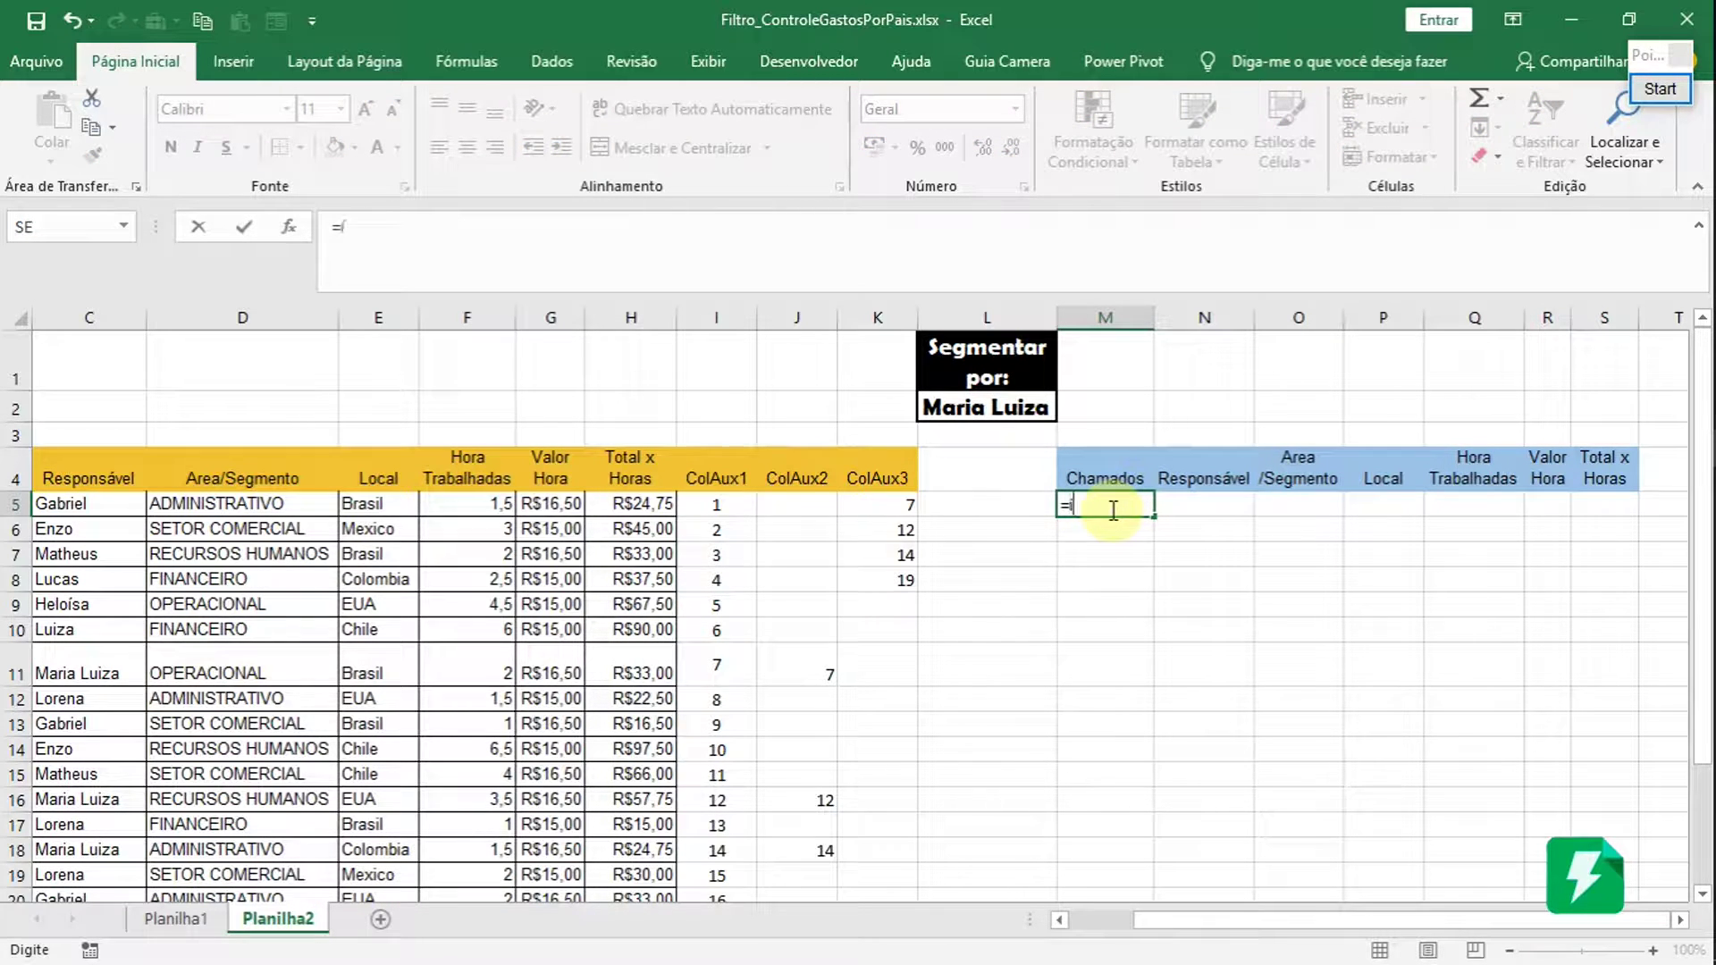
pyautogui.write('indice')
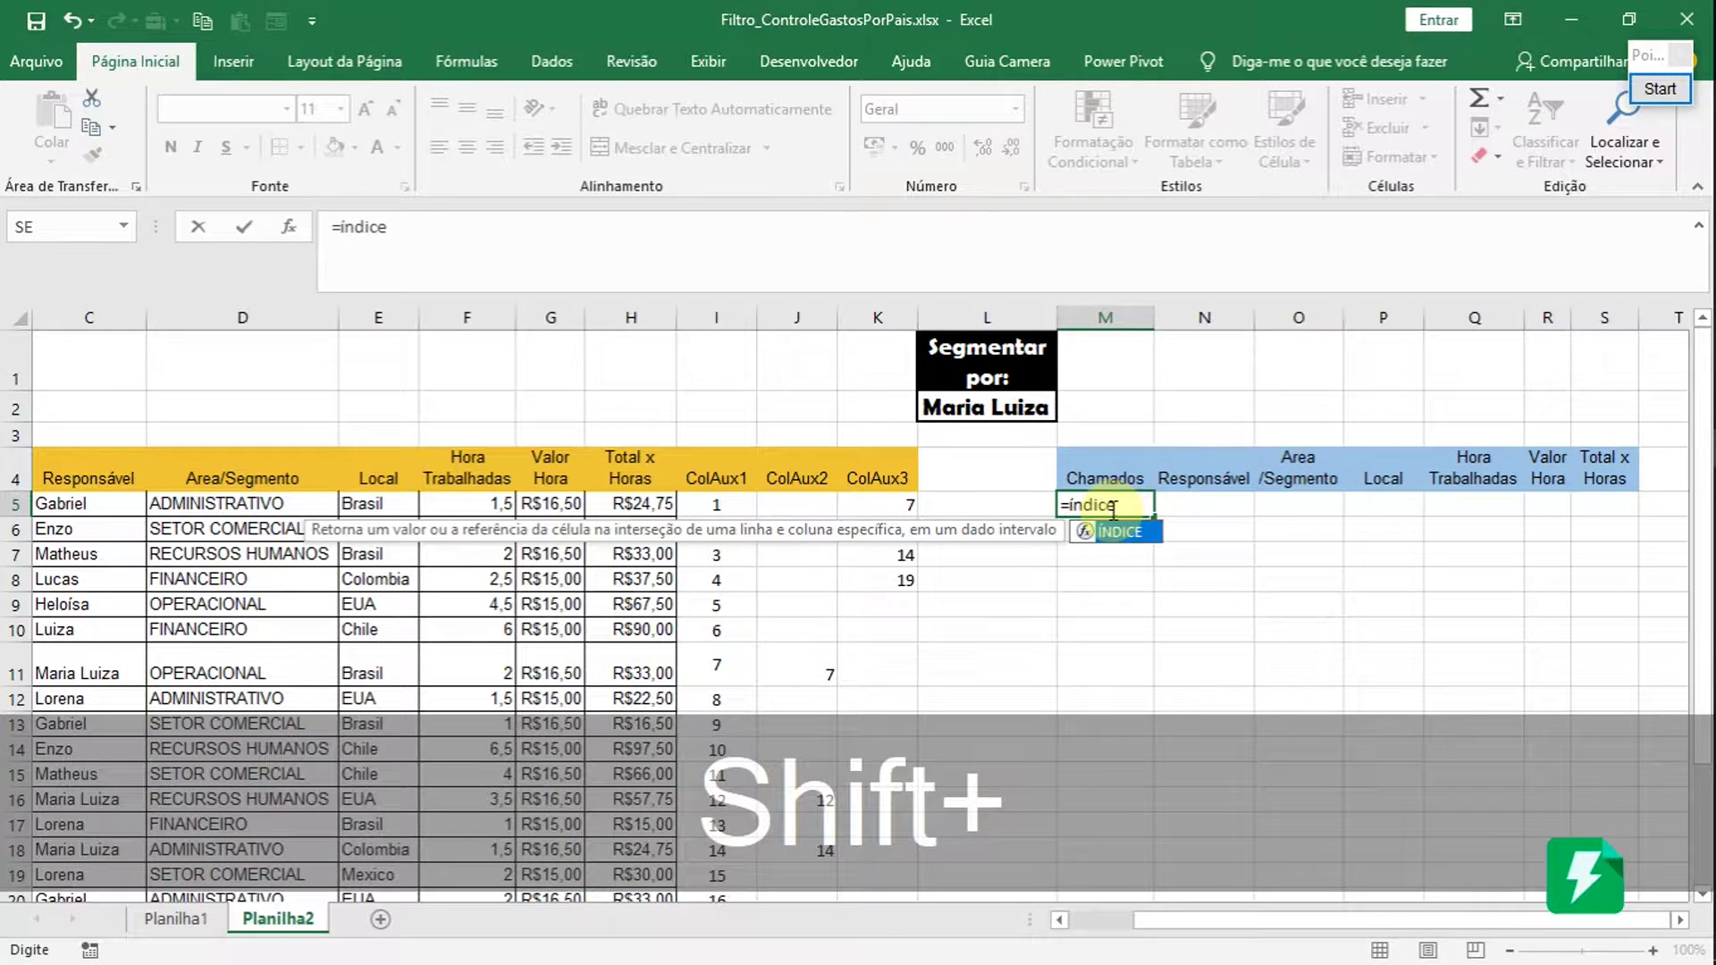
pyautogui.write('(')
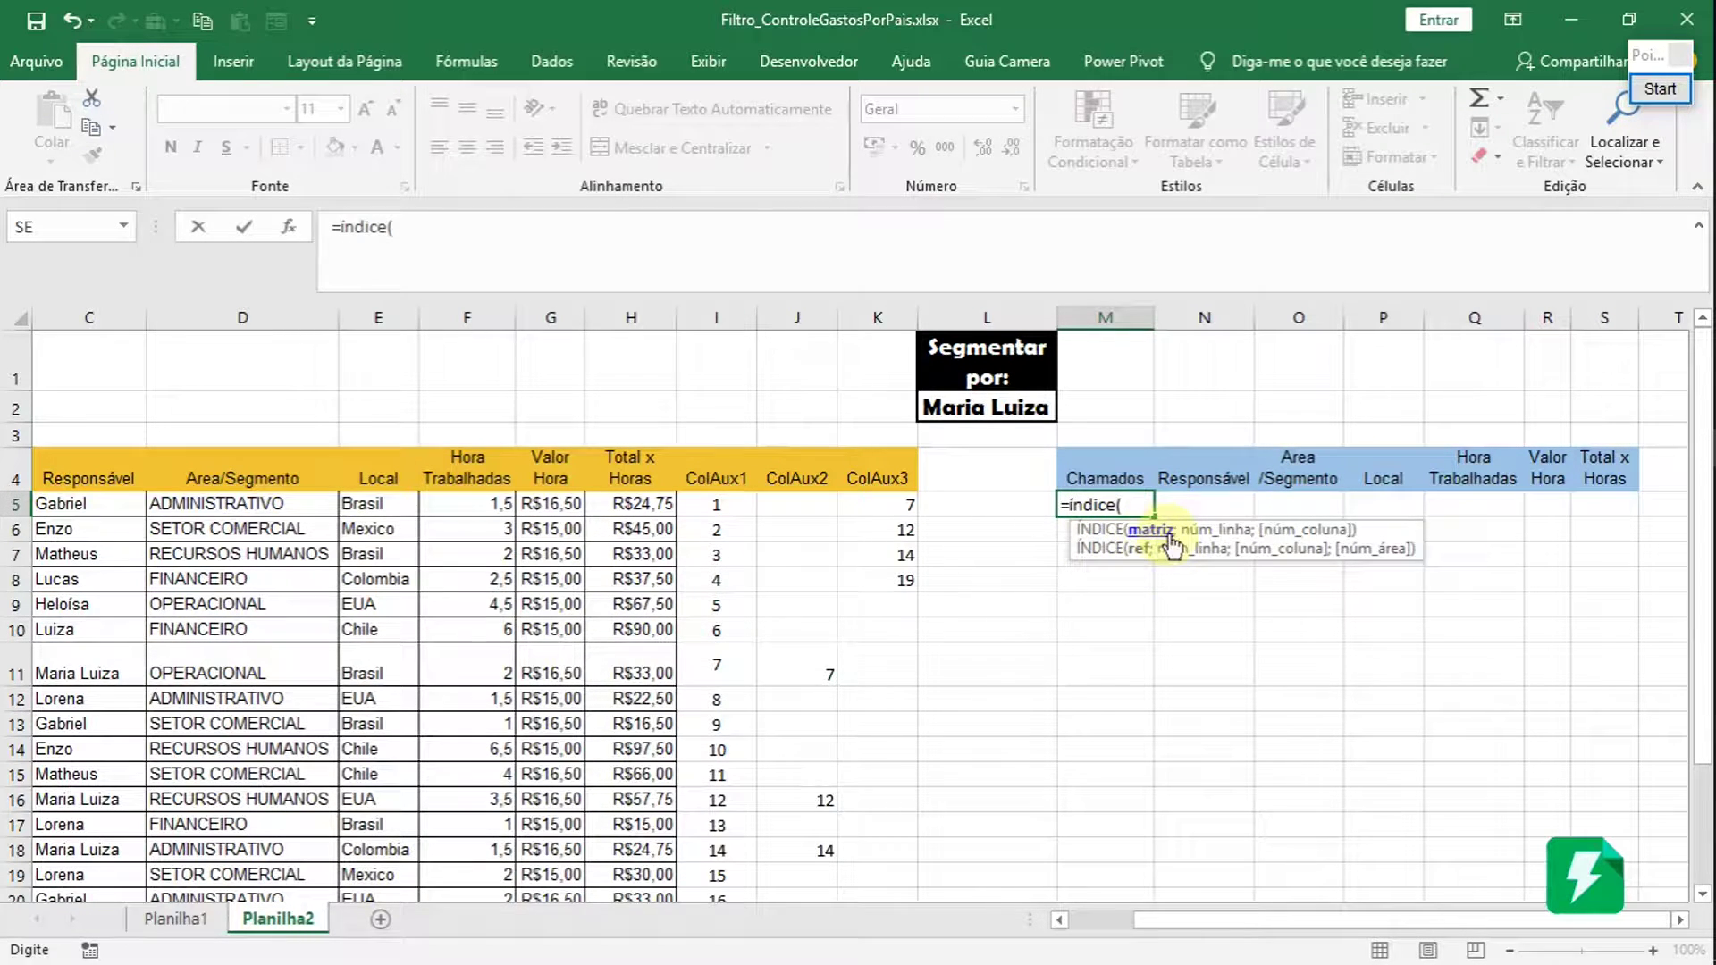
pyautogui.click(59, 503)
pyautogui.hotkey('ctrl', 'shift', 'Right')
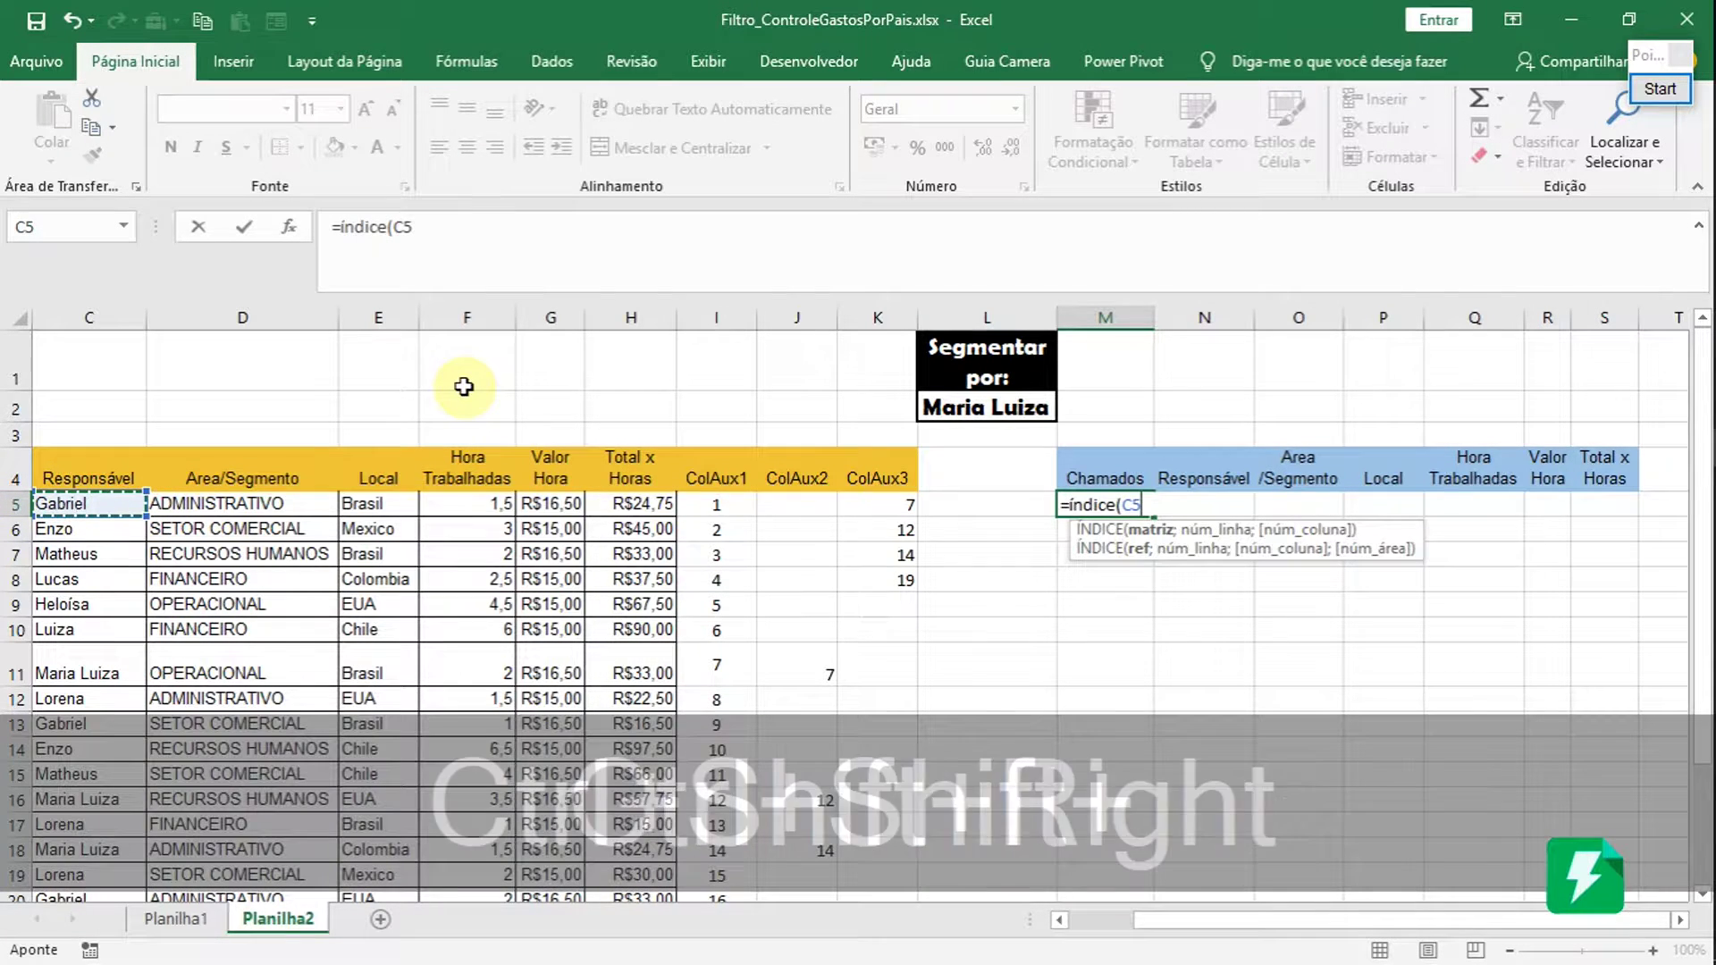
pyautogui.hotkey('ctrl', 'shift', 'Left')
pyautogui.hotkey('ctrl', 'shift', 'Right')
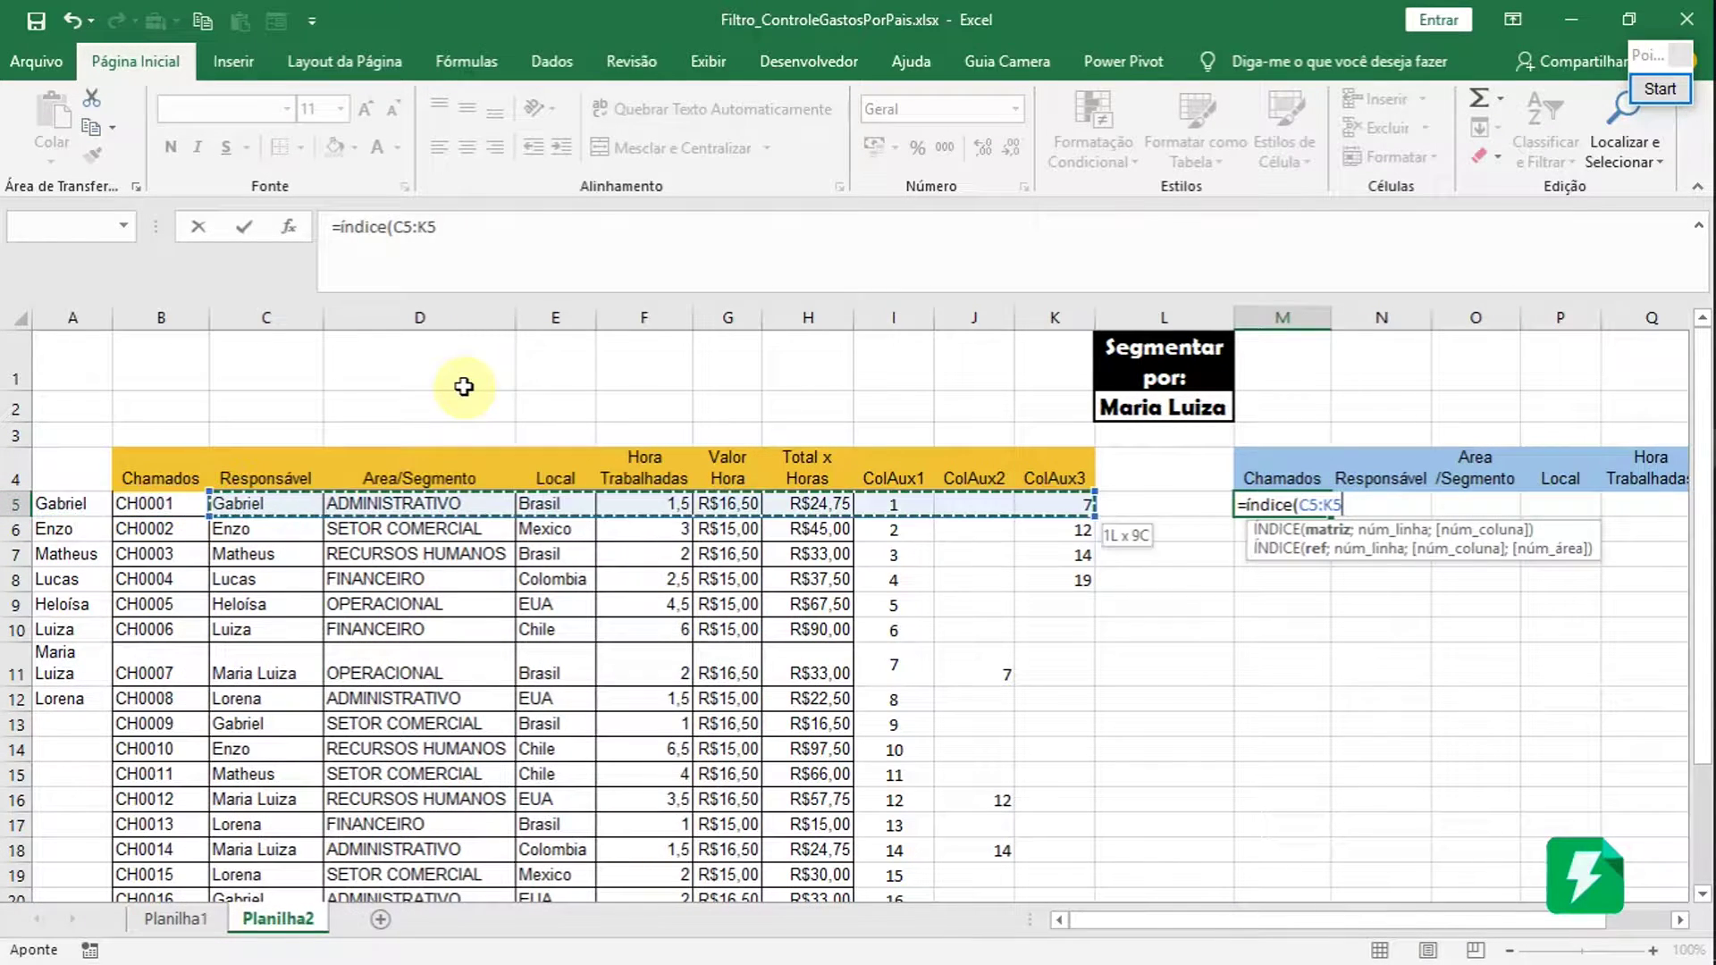
# - Set the ÍNDICE matrix argument to the whole data table B5:H28 and check the range's extent
pyautogui.press('Left')
pyautogui.press('Left')
pyautogui.press('Right')
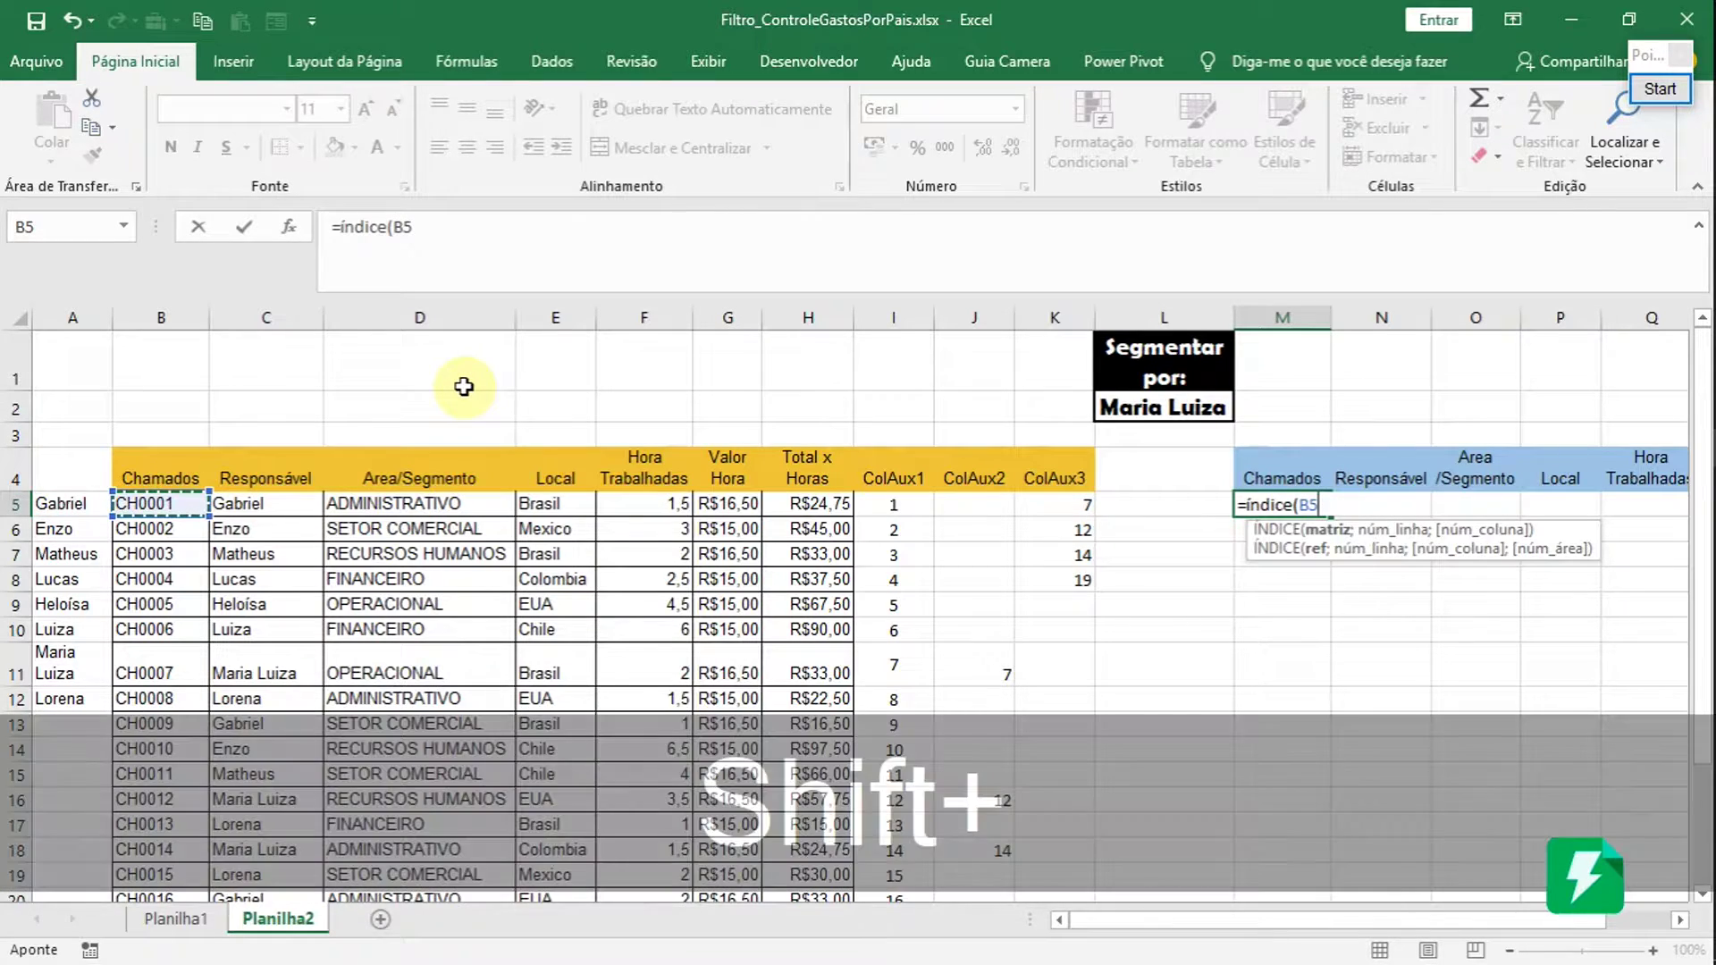
pyautogui.hotkey('shift', 'Right')
pyautogui.hotkey('shift', 'Right')
pyautogui.hotkey('shift', 'Right')
pyautogui.hotkey('shift', 'Right')
pyautogui.hotkey('shift', 'Right')
pyautogui.hotkey('shift', 'Right')
pyautogui.hotkey('ctrl', 'shift', 'Down')
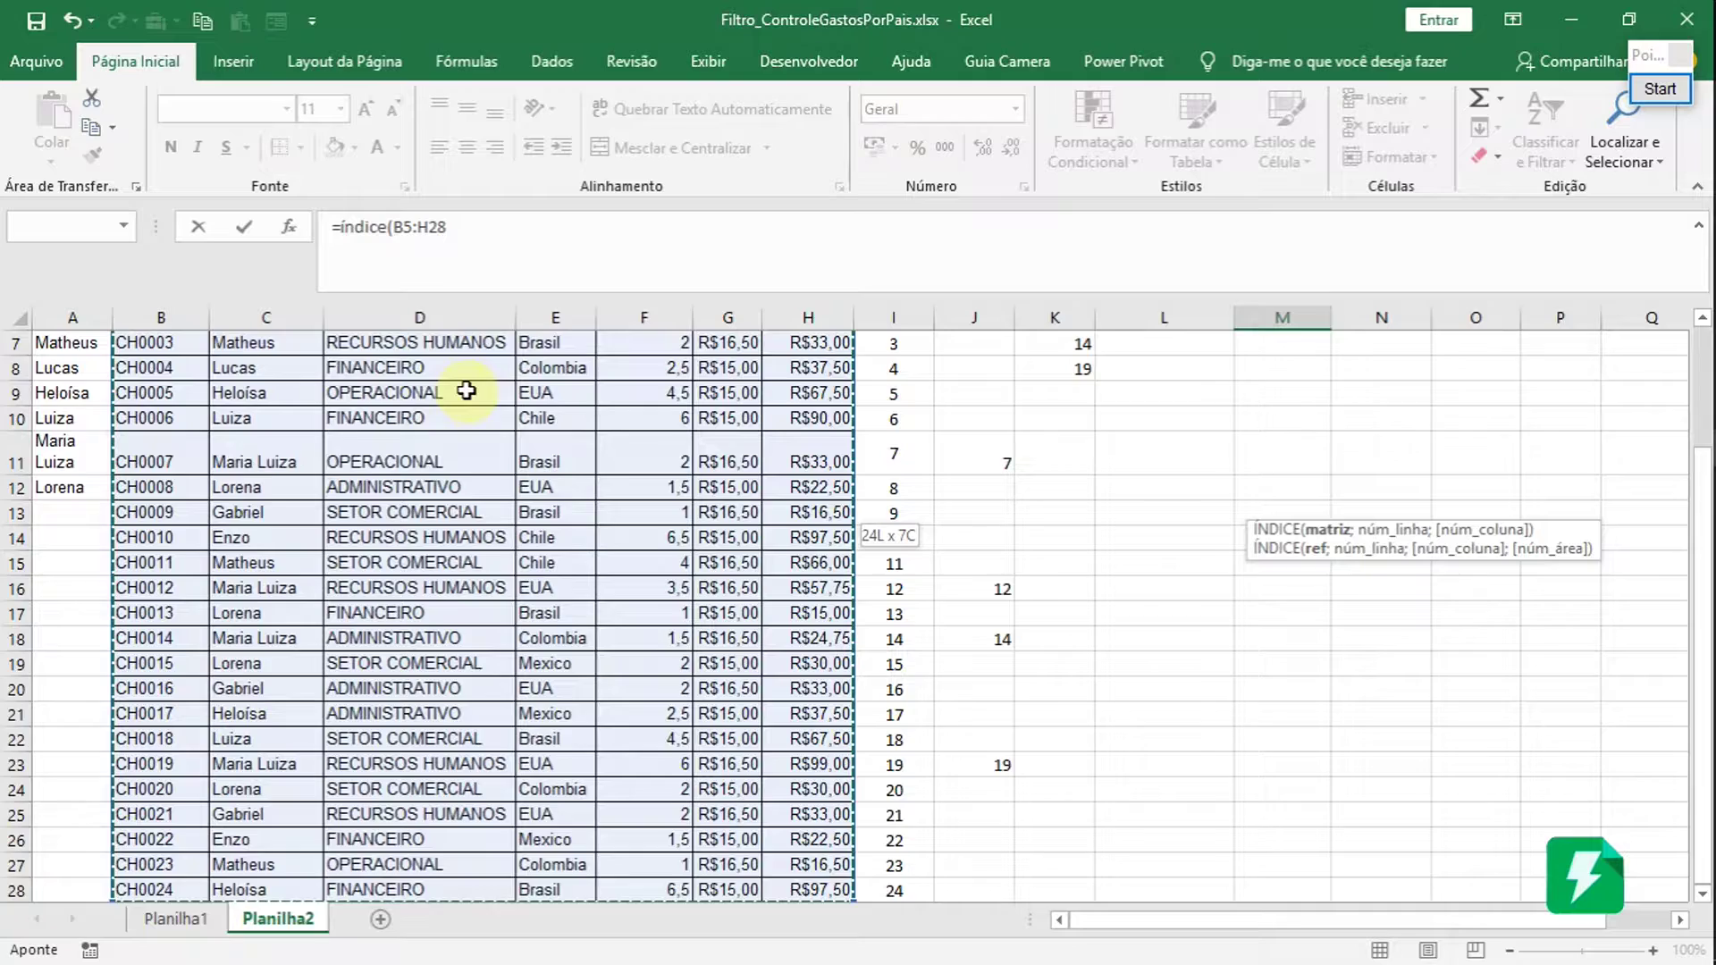
pyautogui.scroll(-1, 466, 391)
pyautogui.scroll(3, 574, 448)
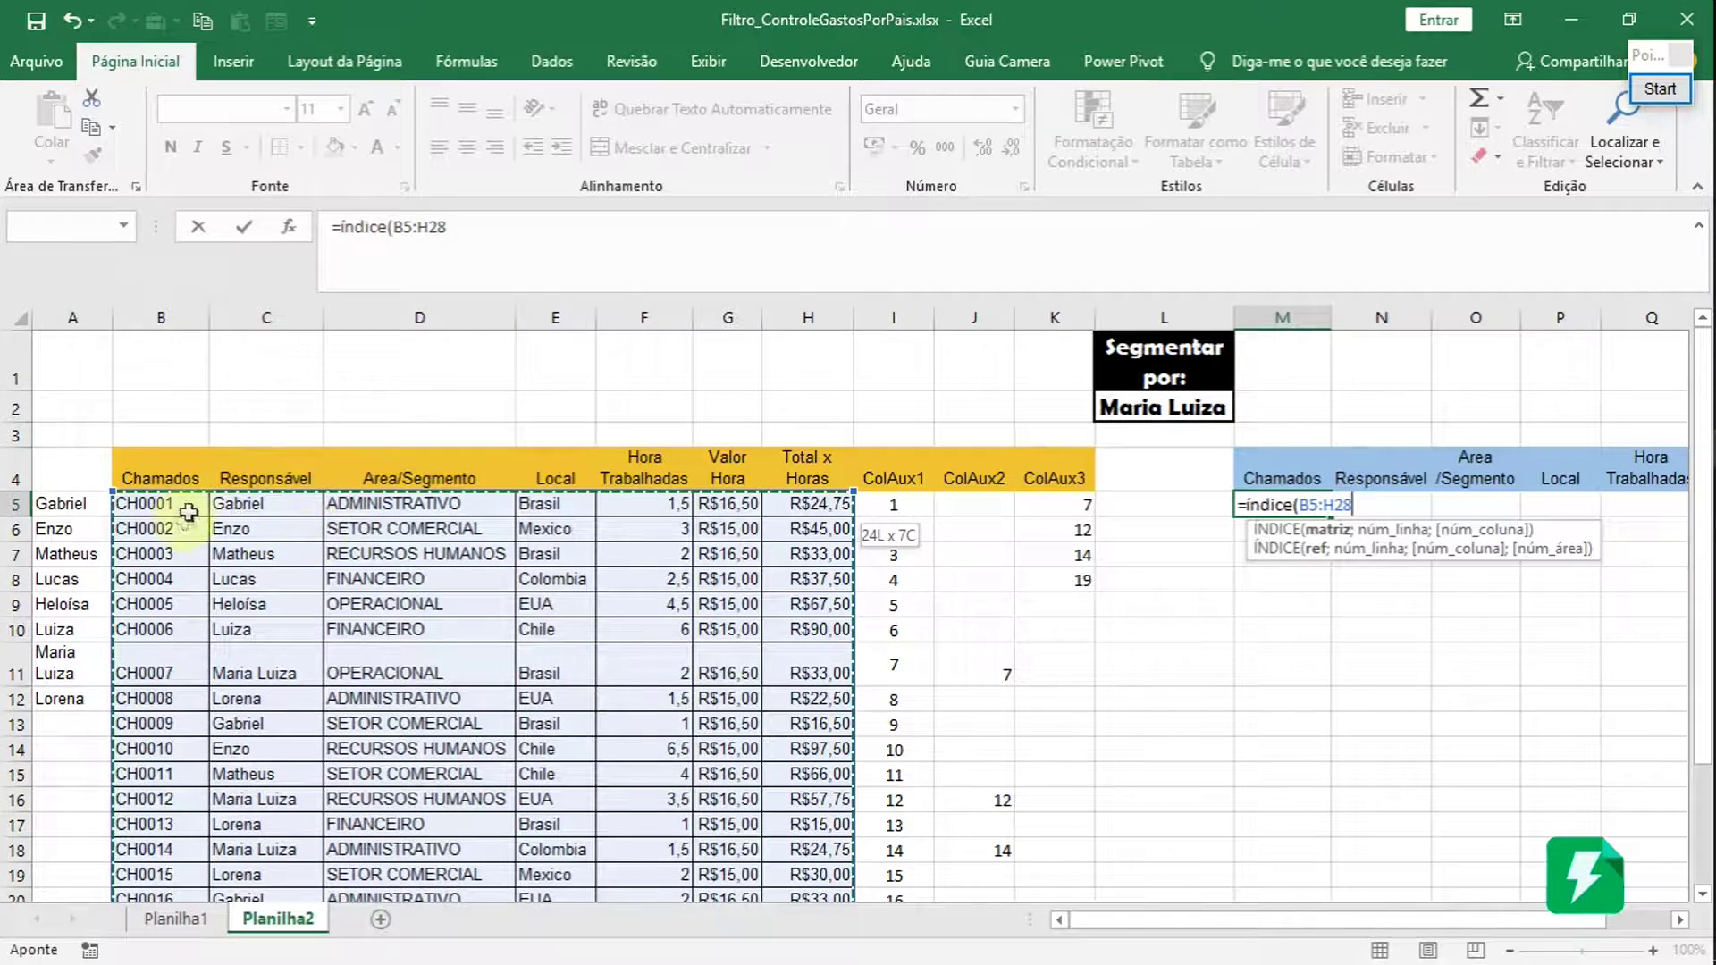
pyautogui.scroll(-8, 698, 716)
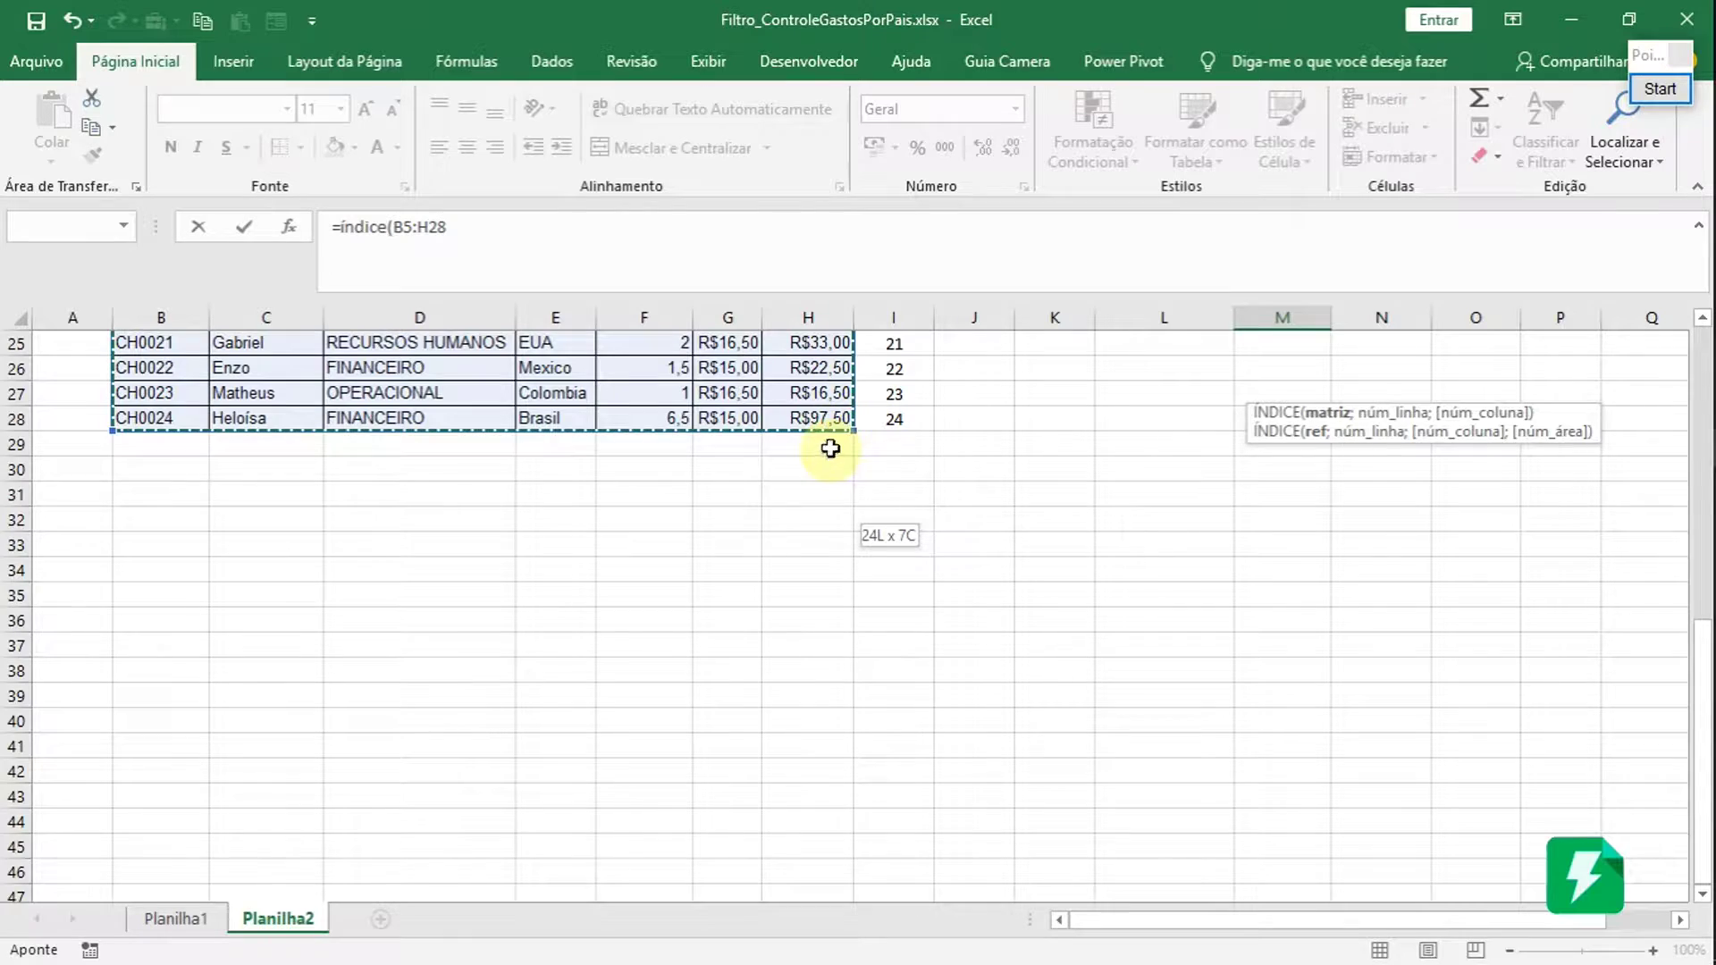
pyautogui.scroll(8, 908, 475)
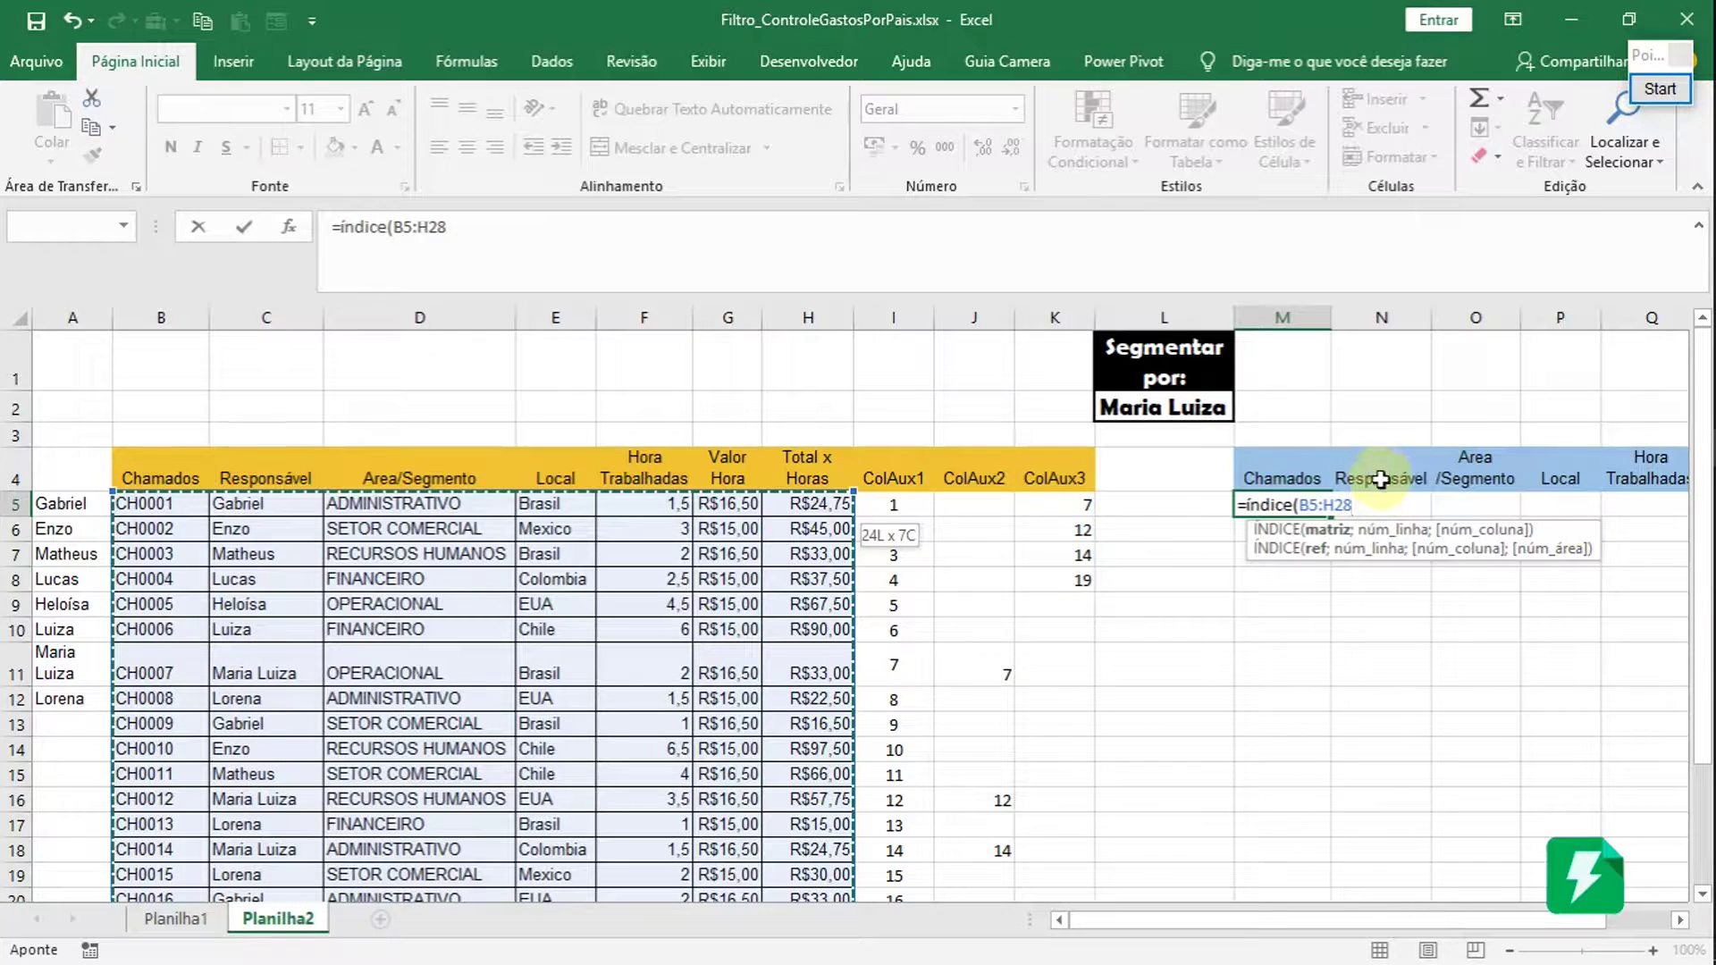
# - Set the ÍNDICE row-number argument to the first ColAux3 cell with its column locked, $K5
pyautogui.write(';')
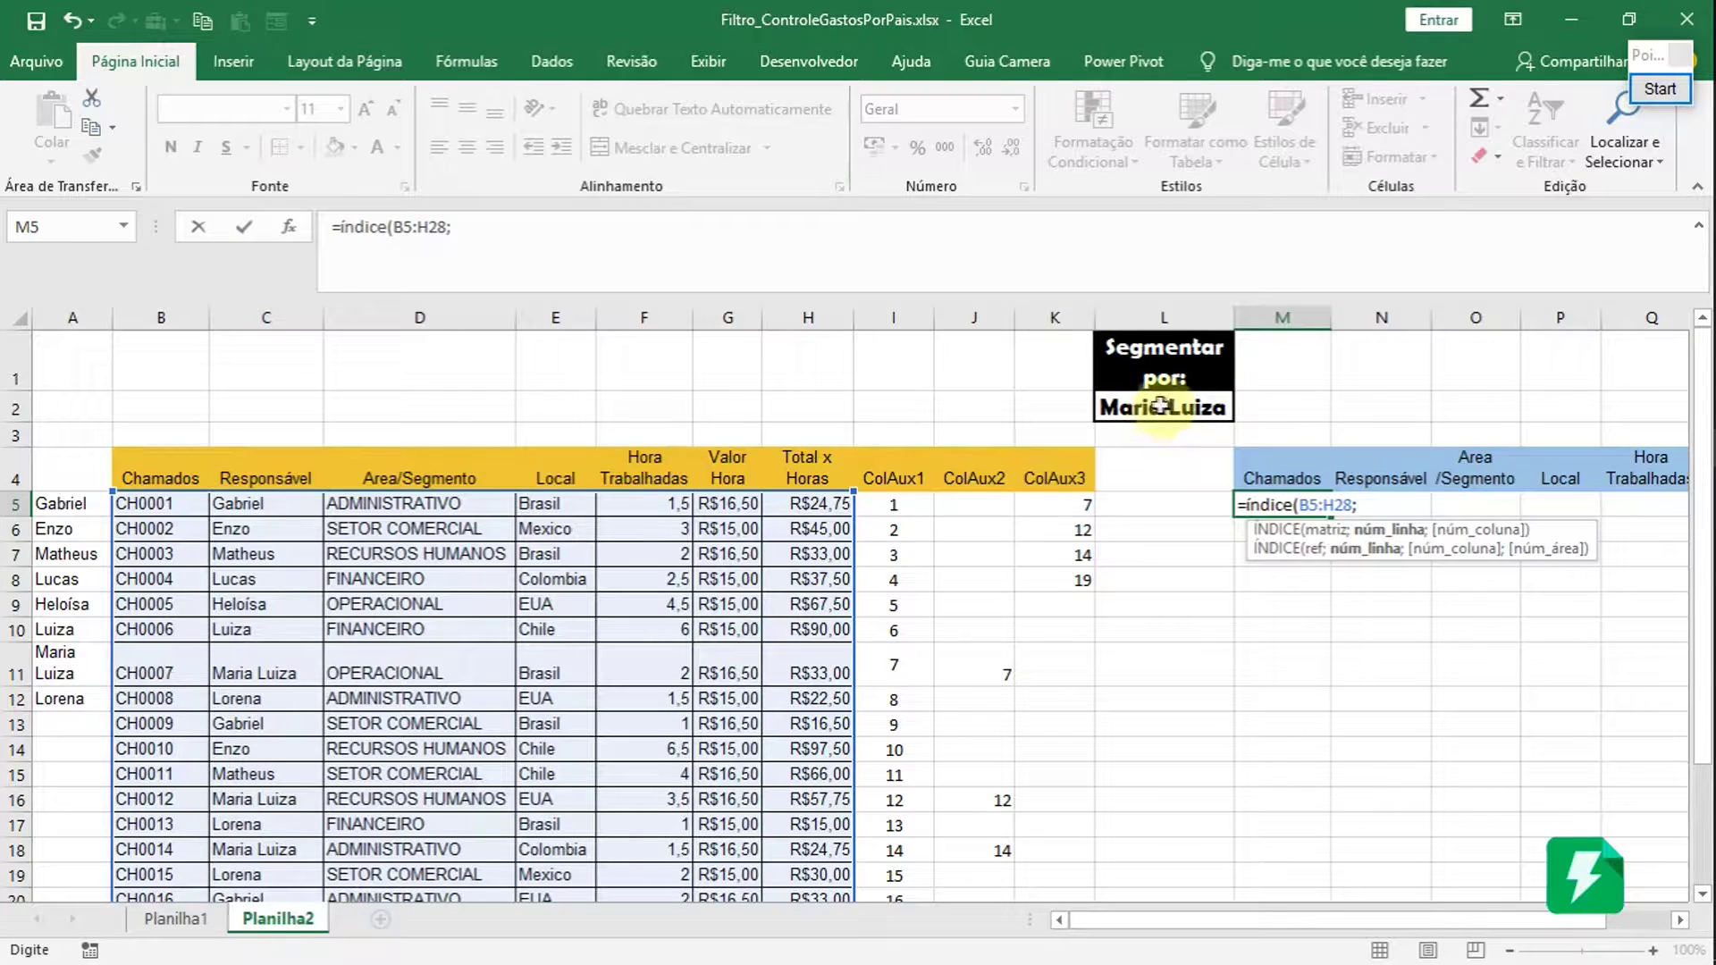
pyautogui.click(1062, 507)
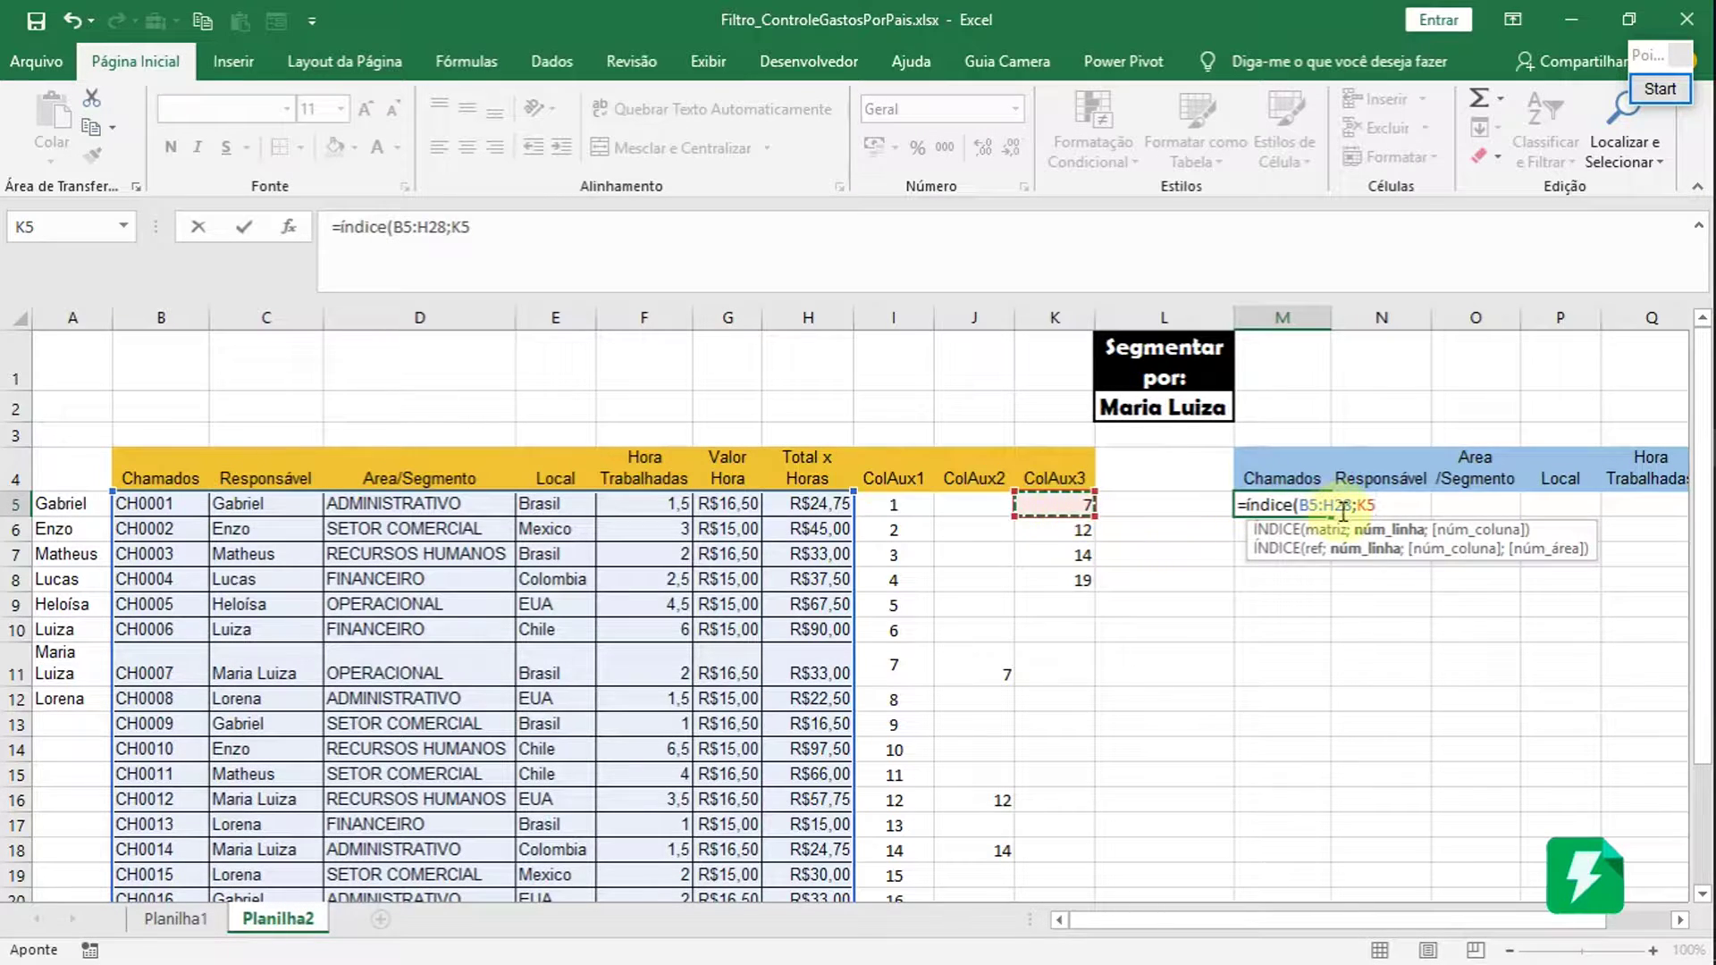
pyautogui.click(1356, 506)
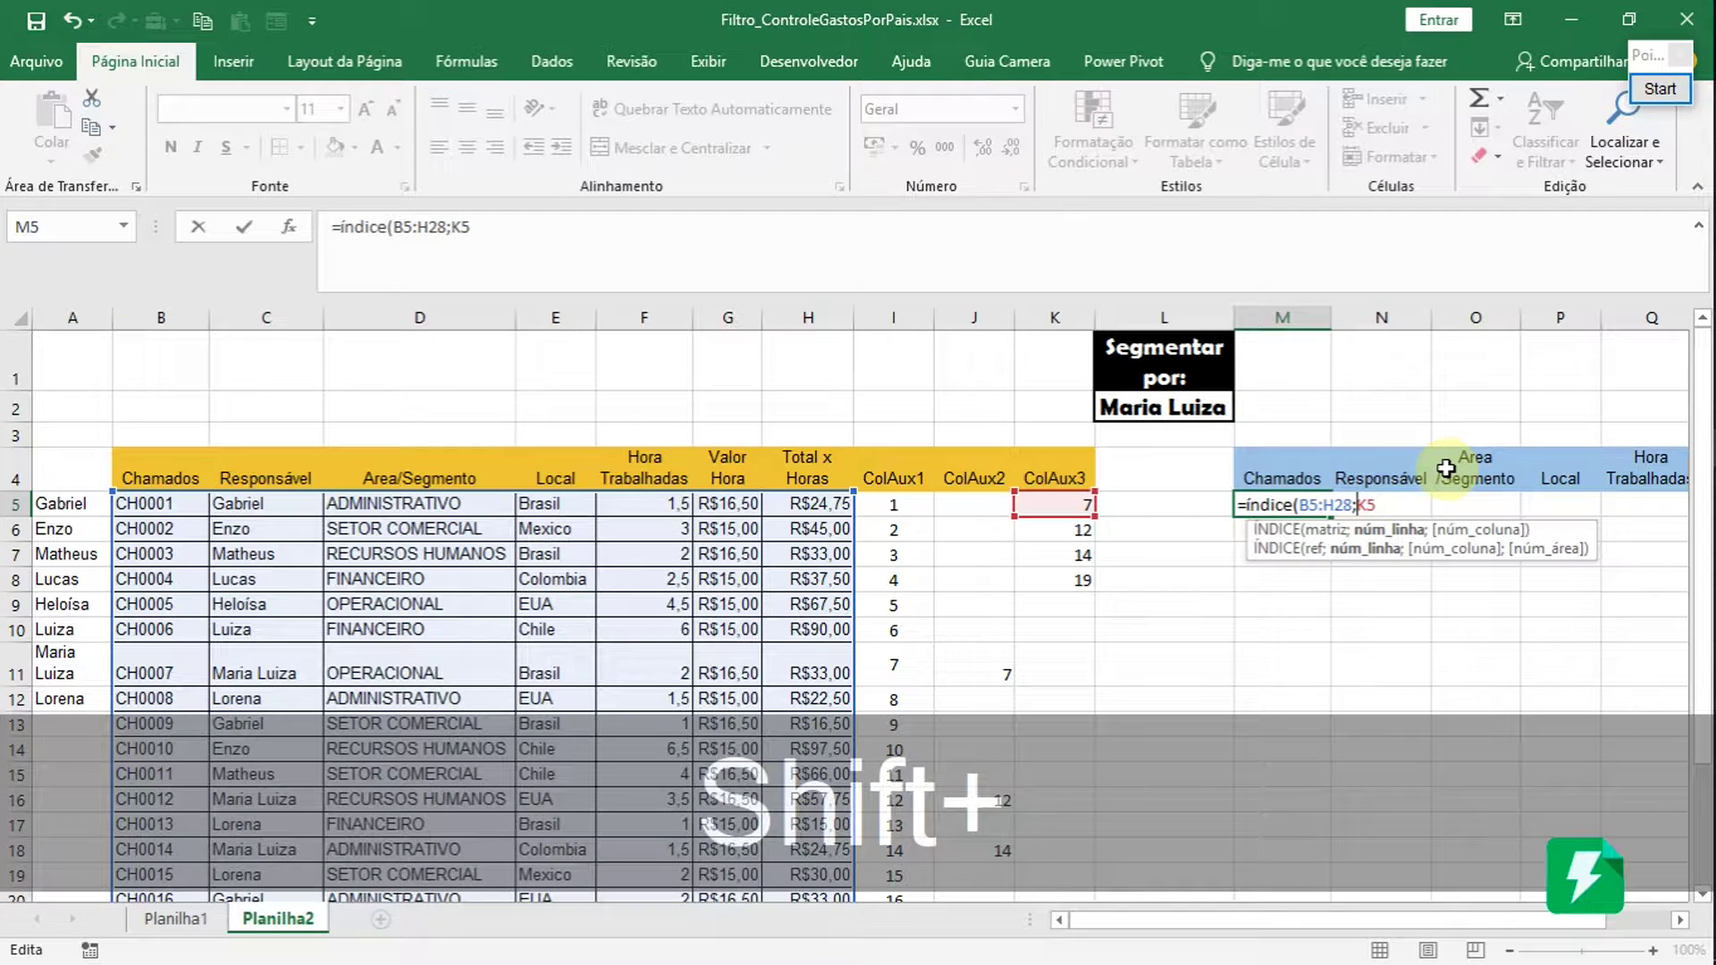
pyautogui.write('$')
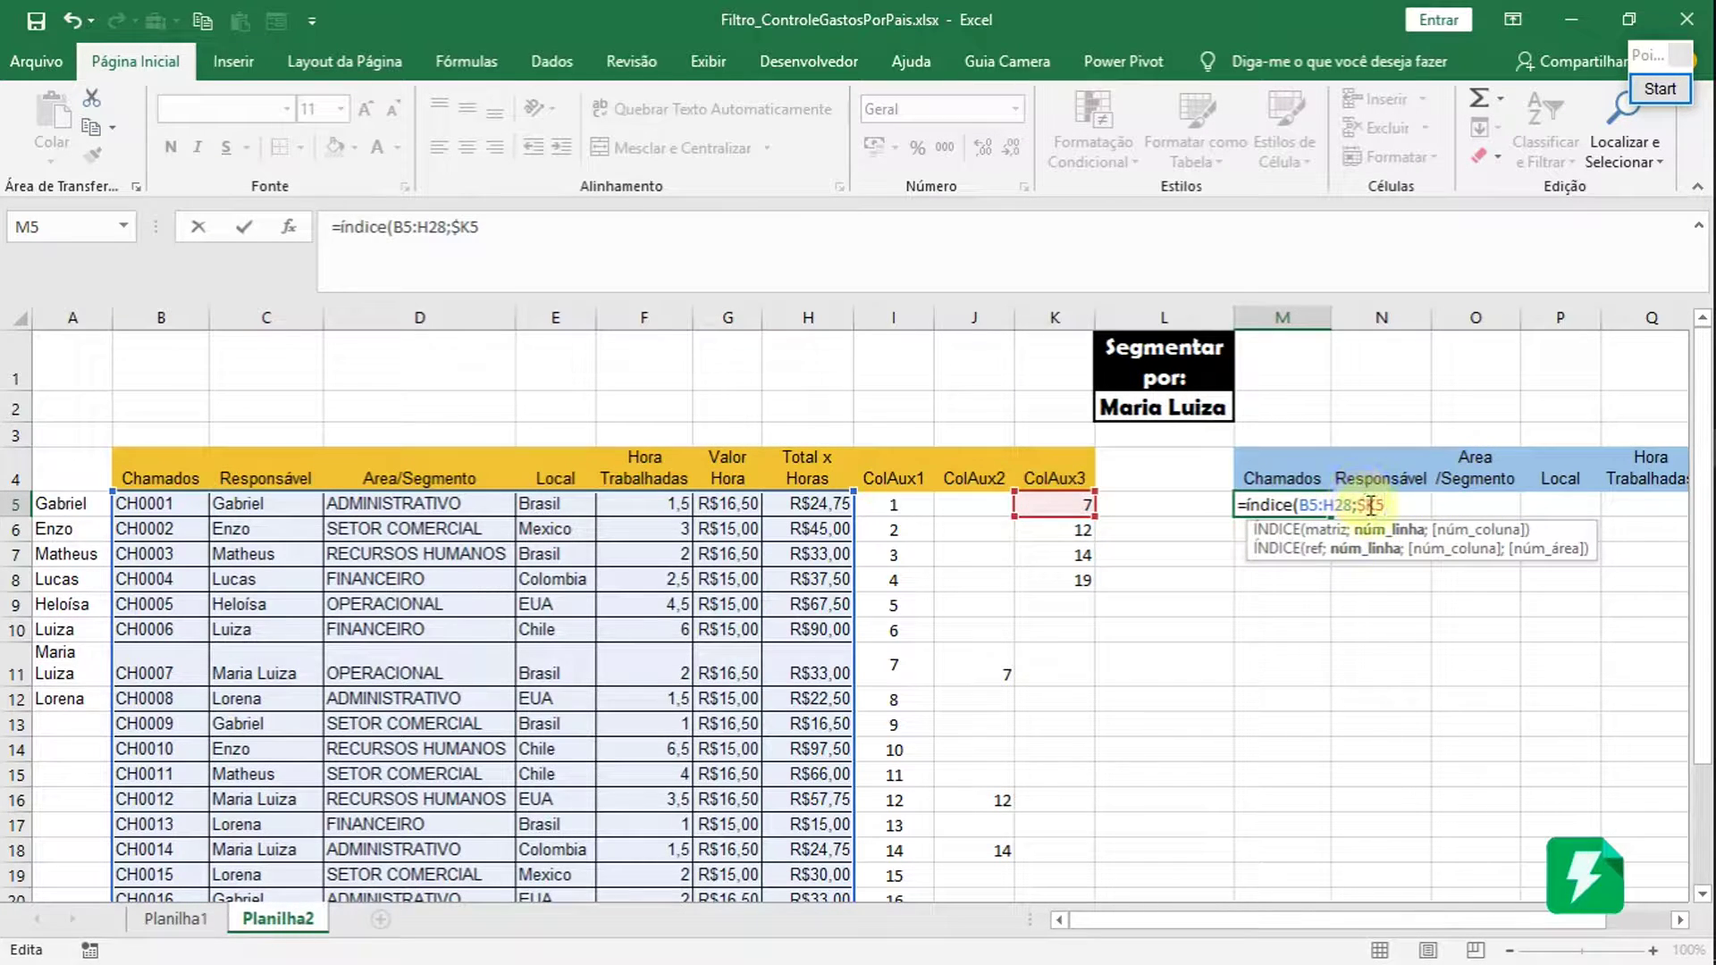
pyautogui.write(';')
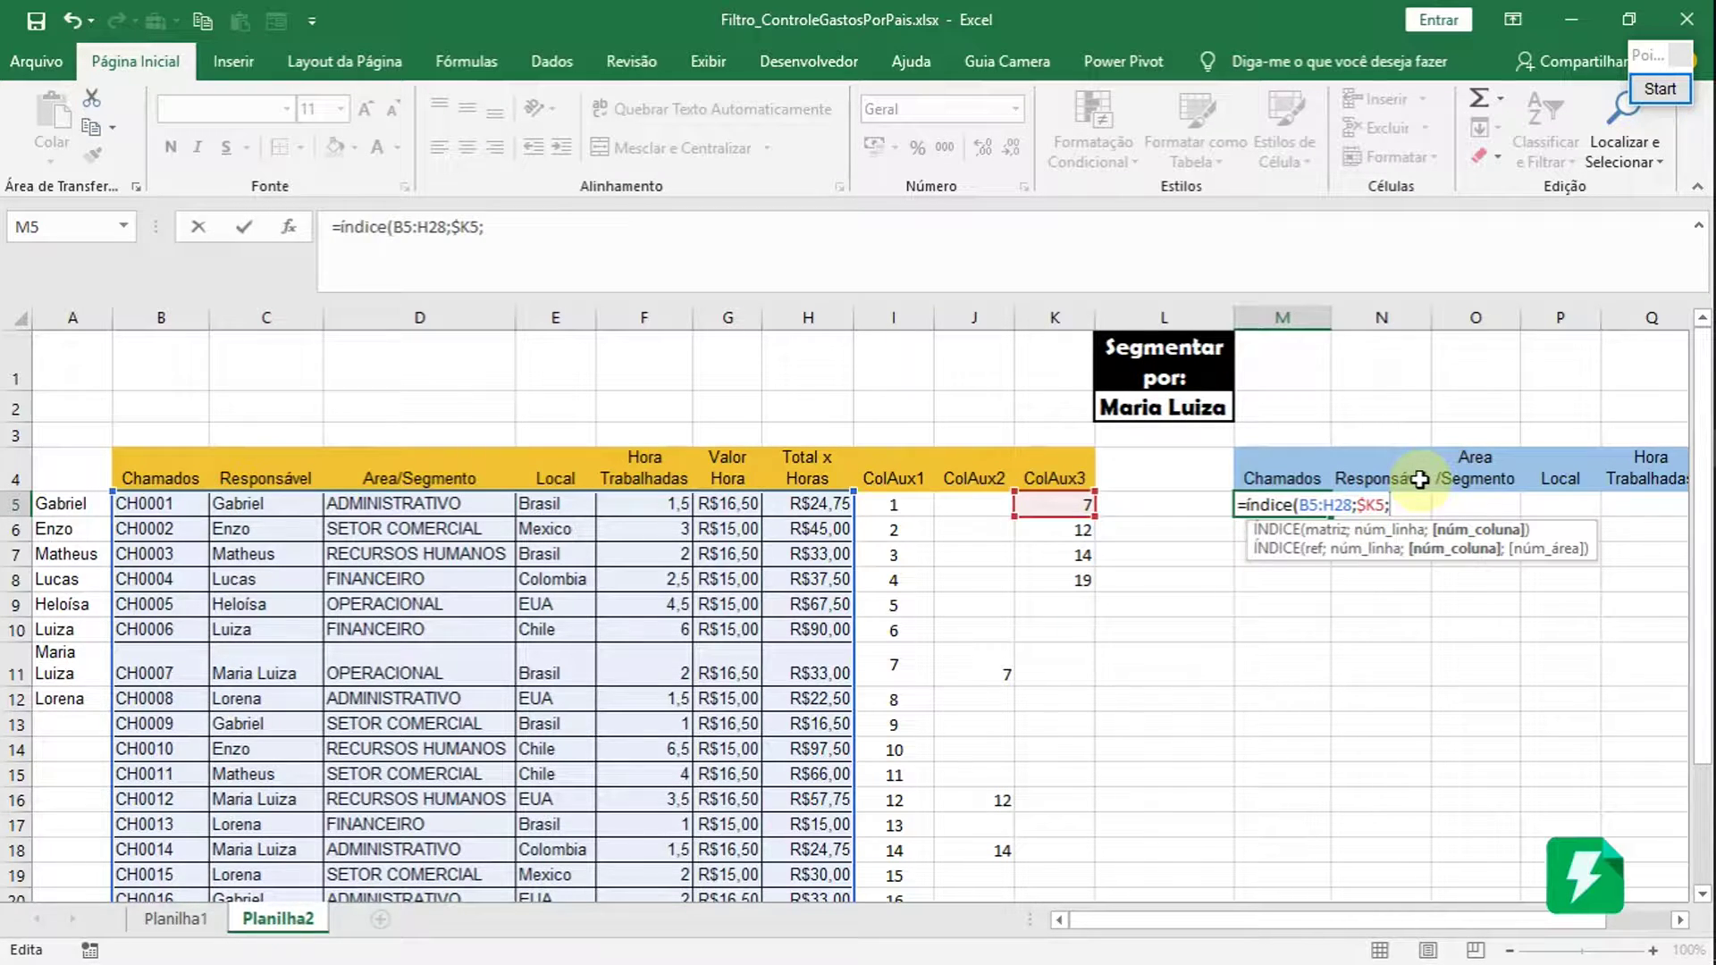
# - Nest the COLS function as the column-number argument of the ÍNDICE formula
pyautogui.click(1209, 500)
pyautogui.press('BackSpace')
pyautogui.press('BackSpace')
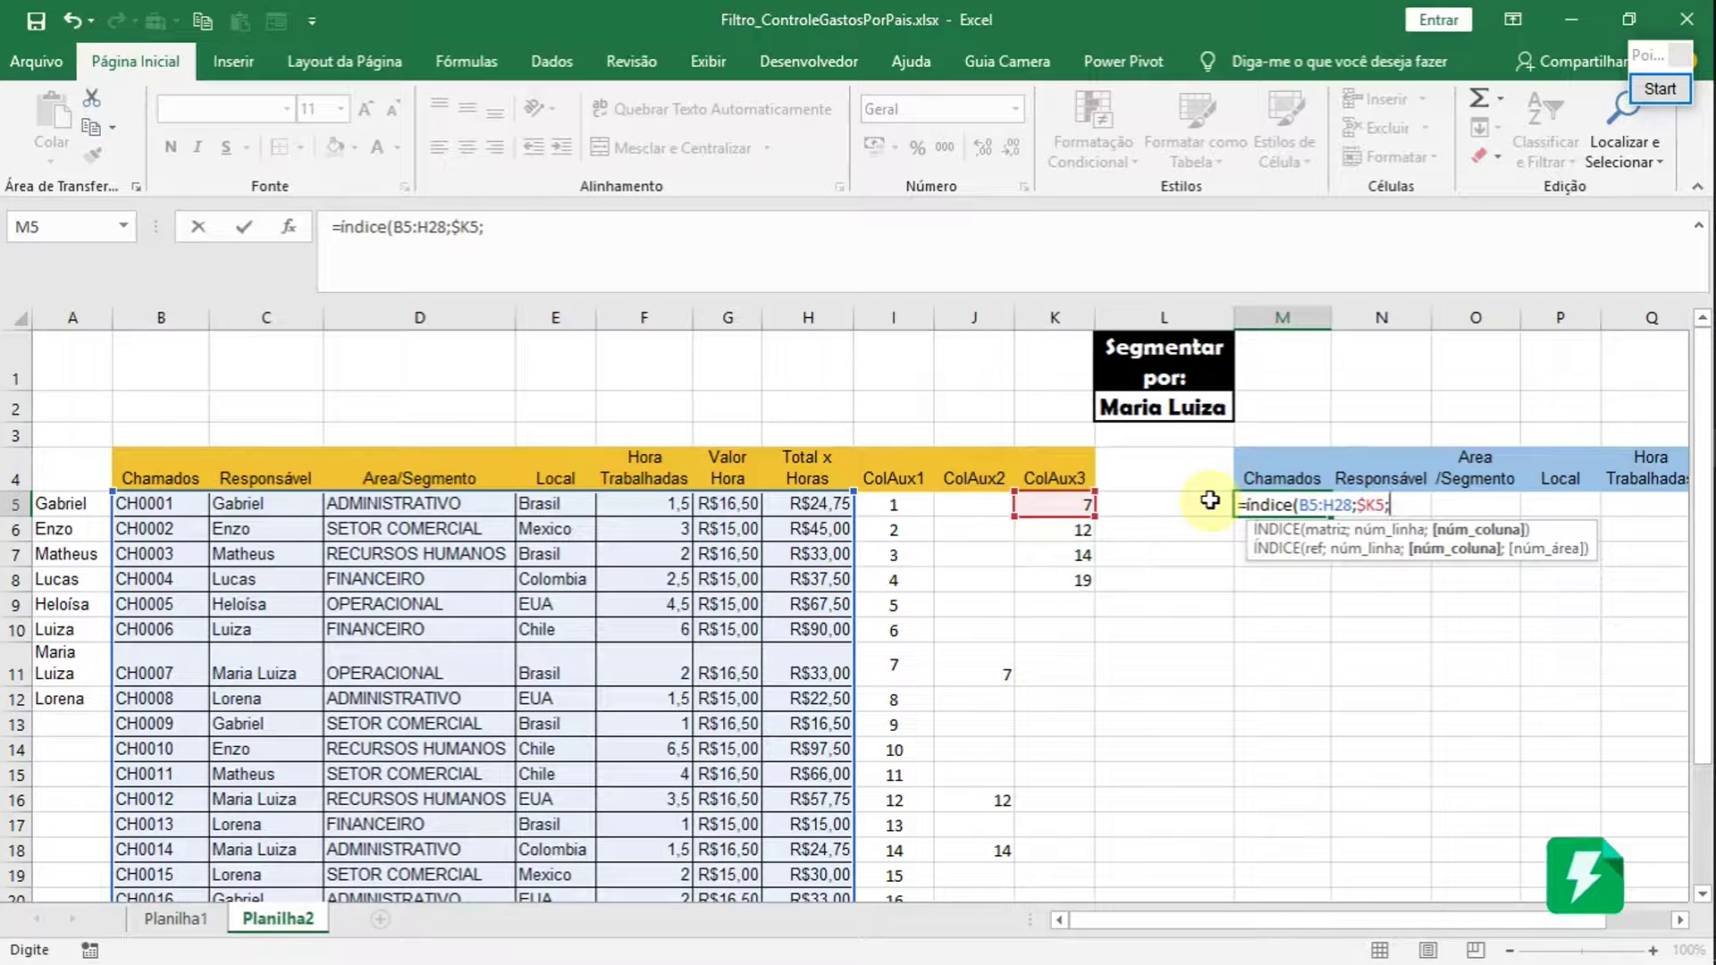
pyautogui.write('co')
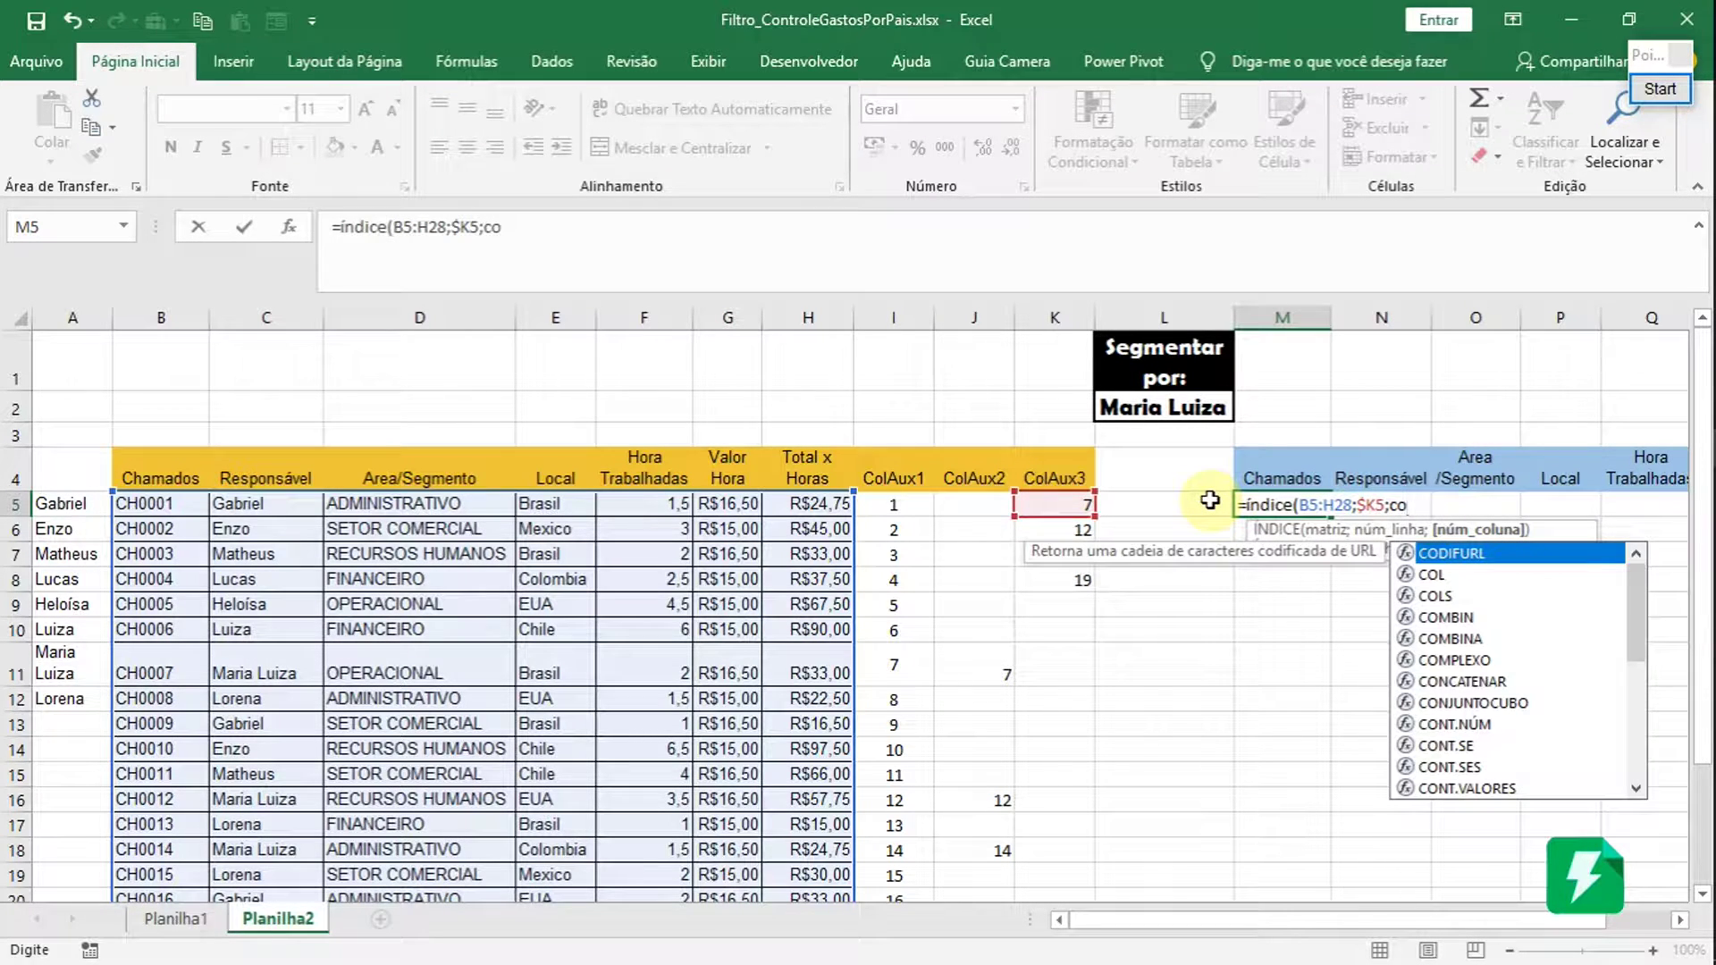
pyautogui.write('l')
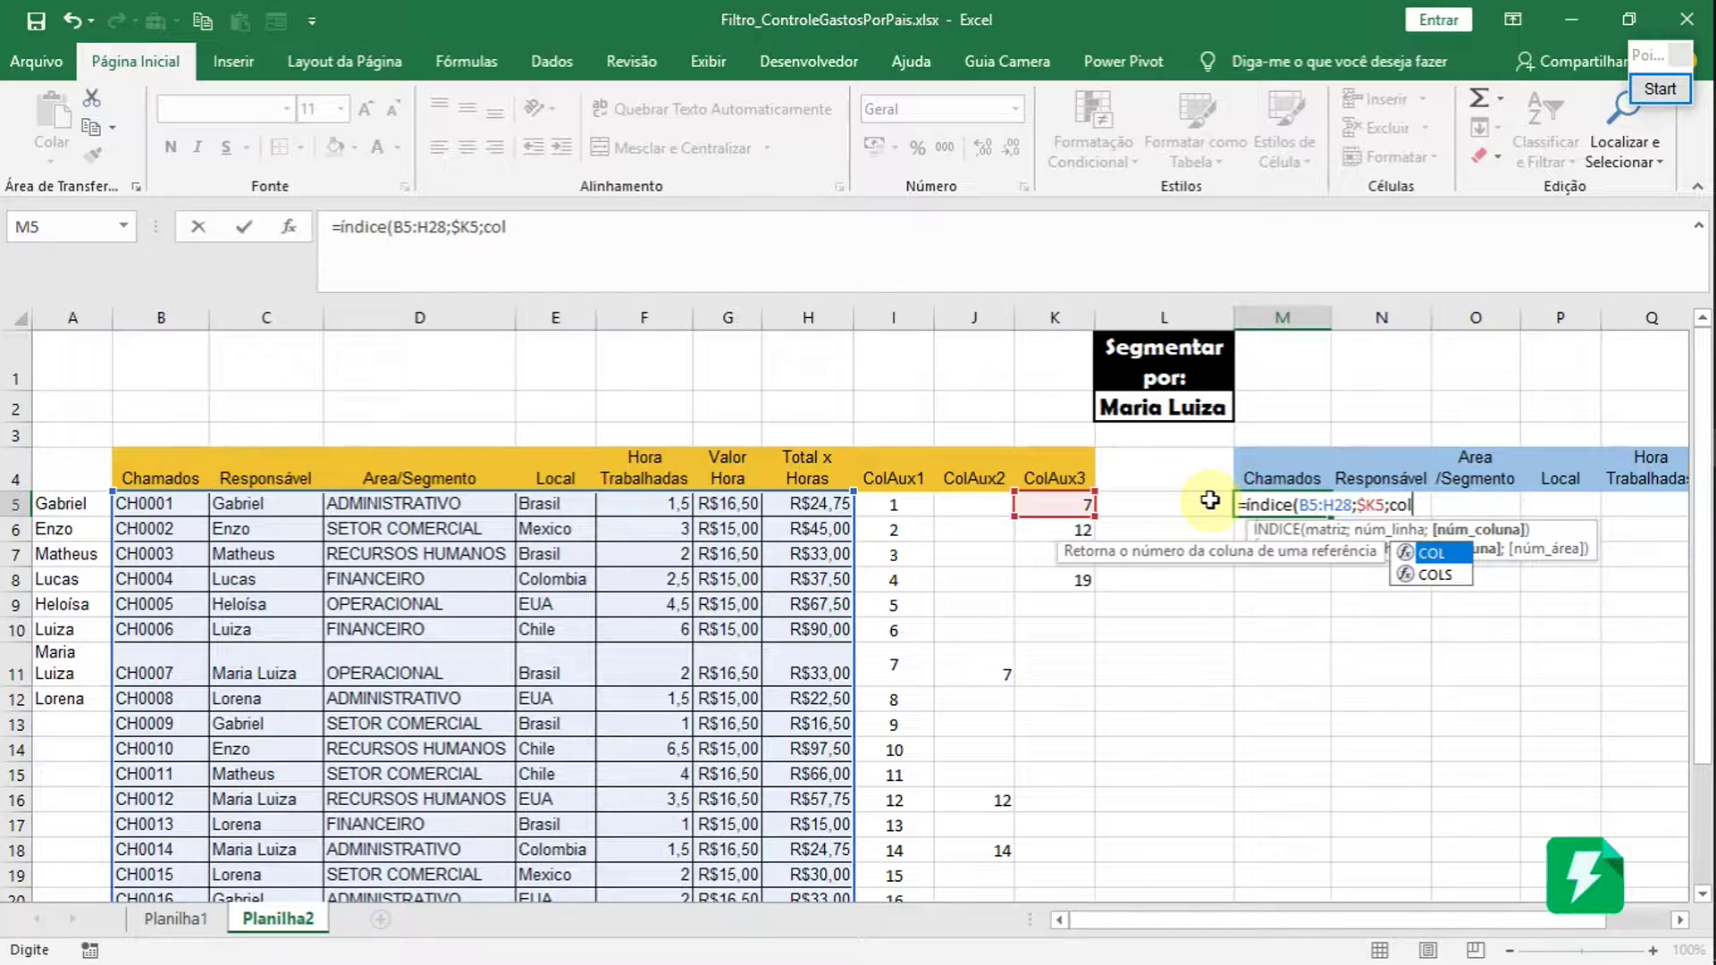
pyautogui.press('Down')
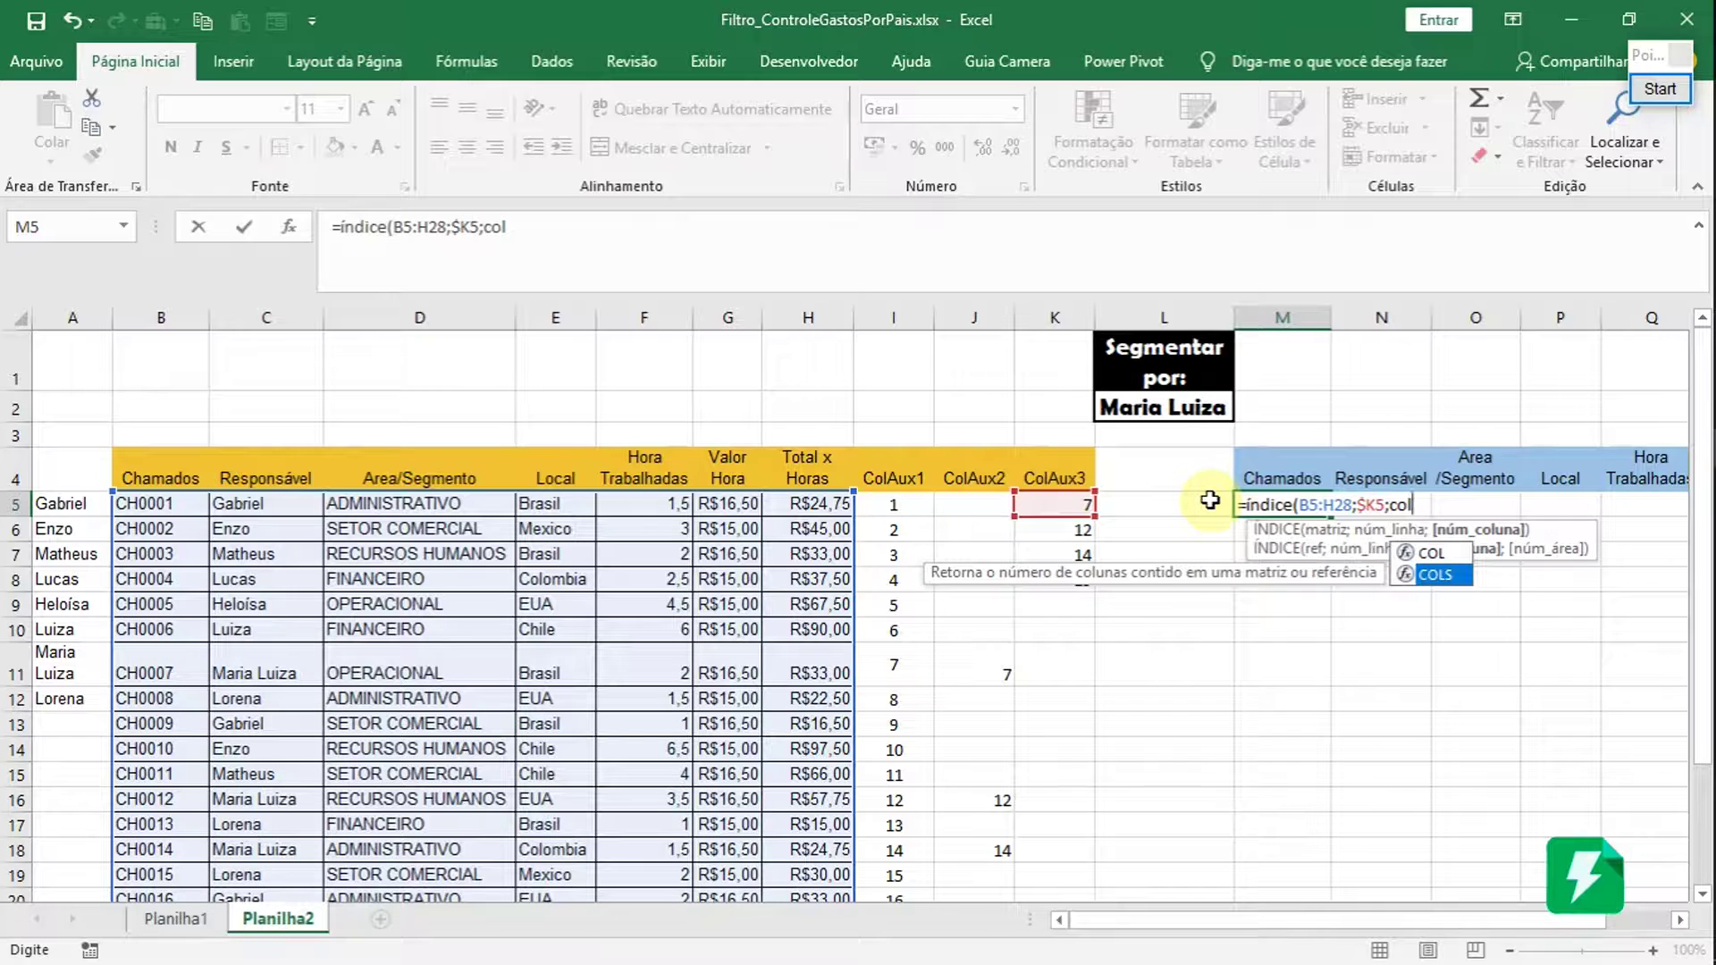
pyautogui.press('shift')
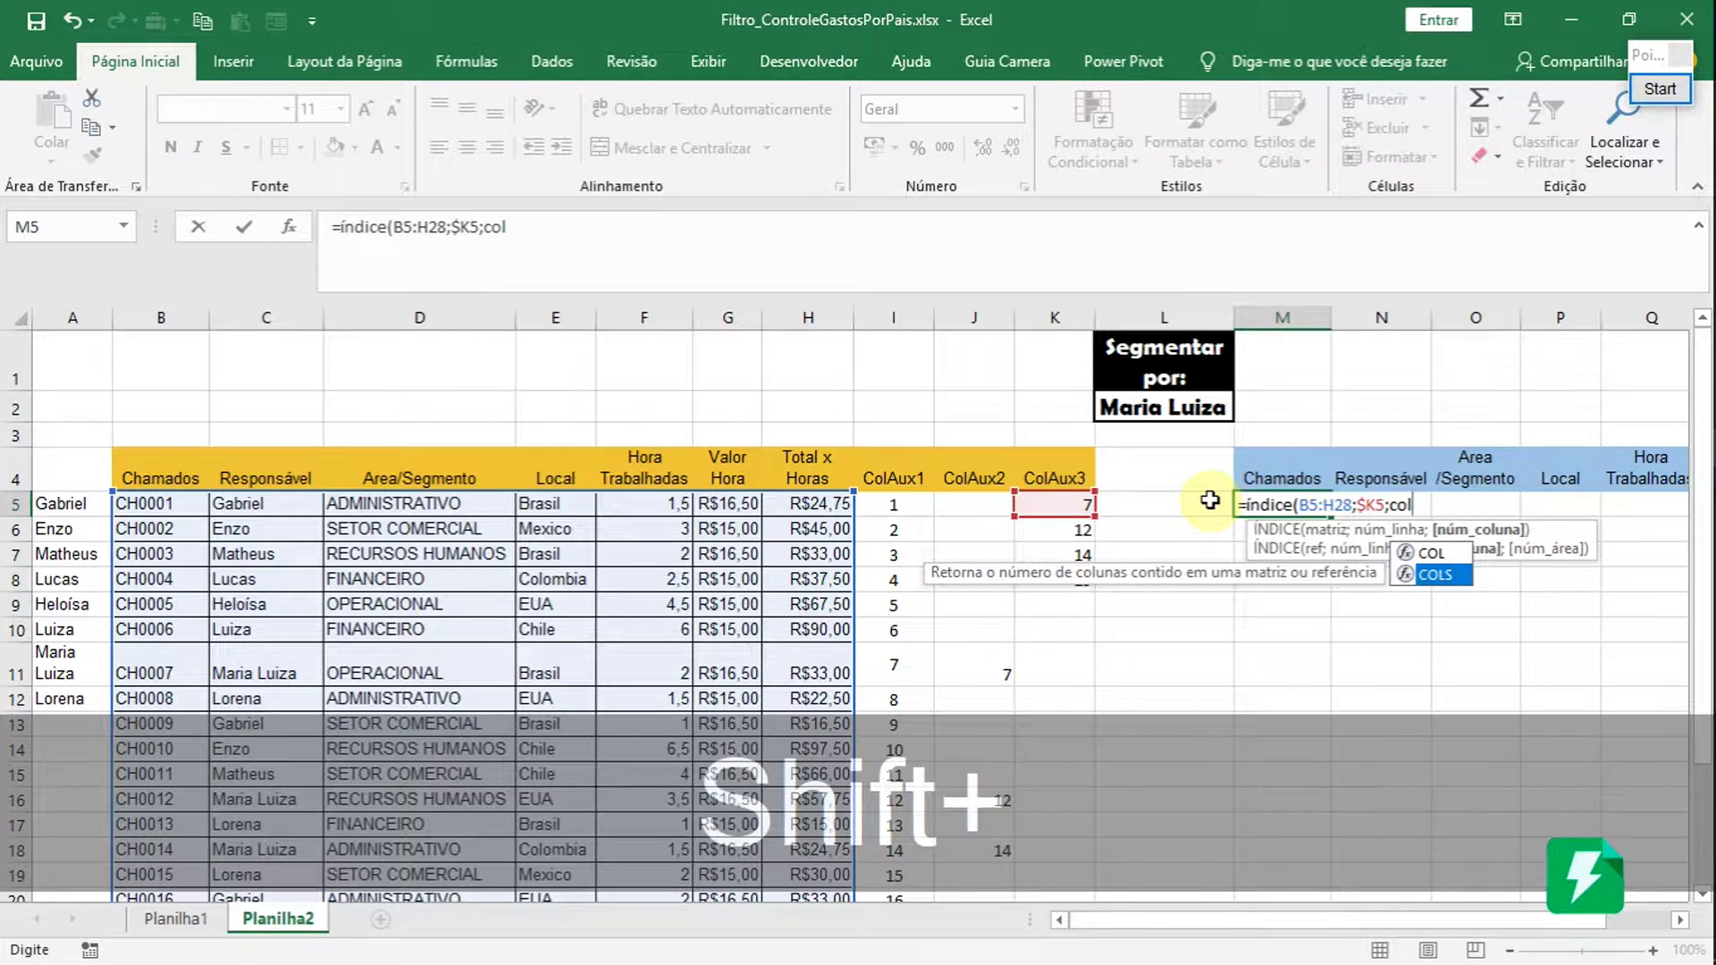
pyautogui.click(1438, 577)
pyautogui.doubleClick(1438, 577)
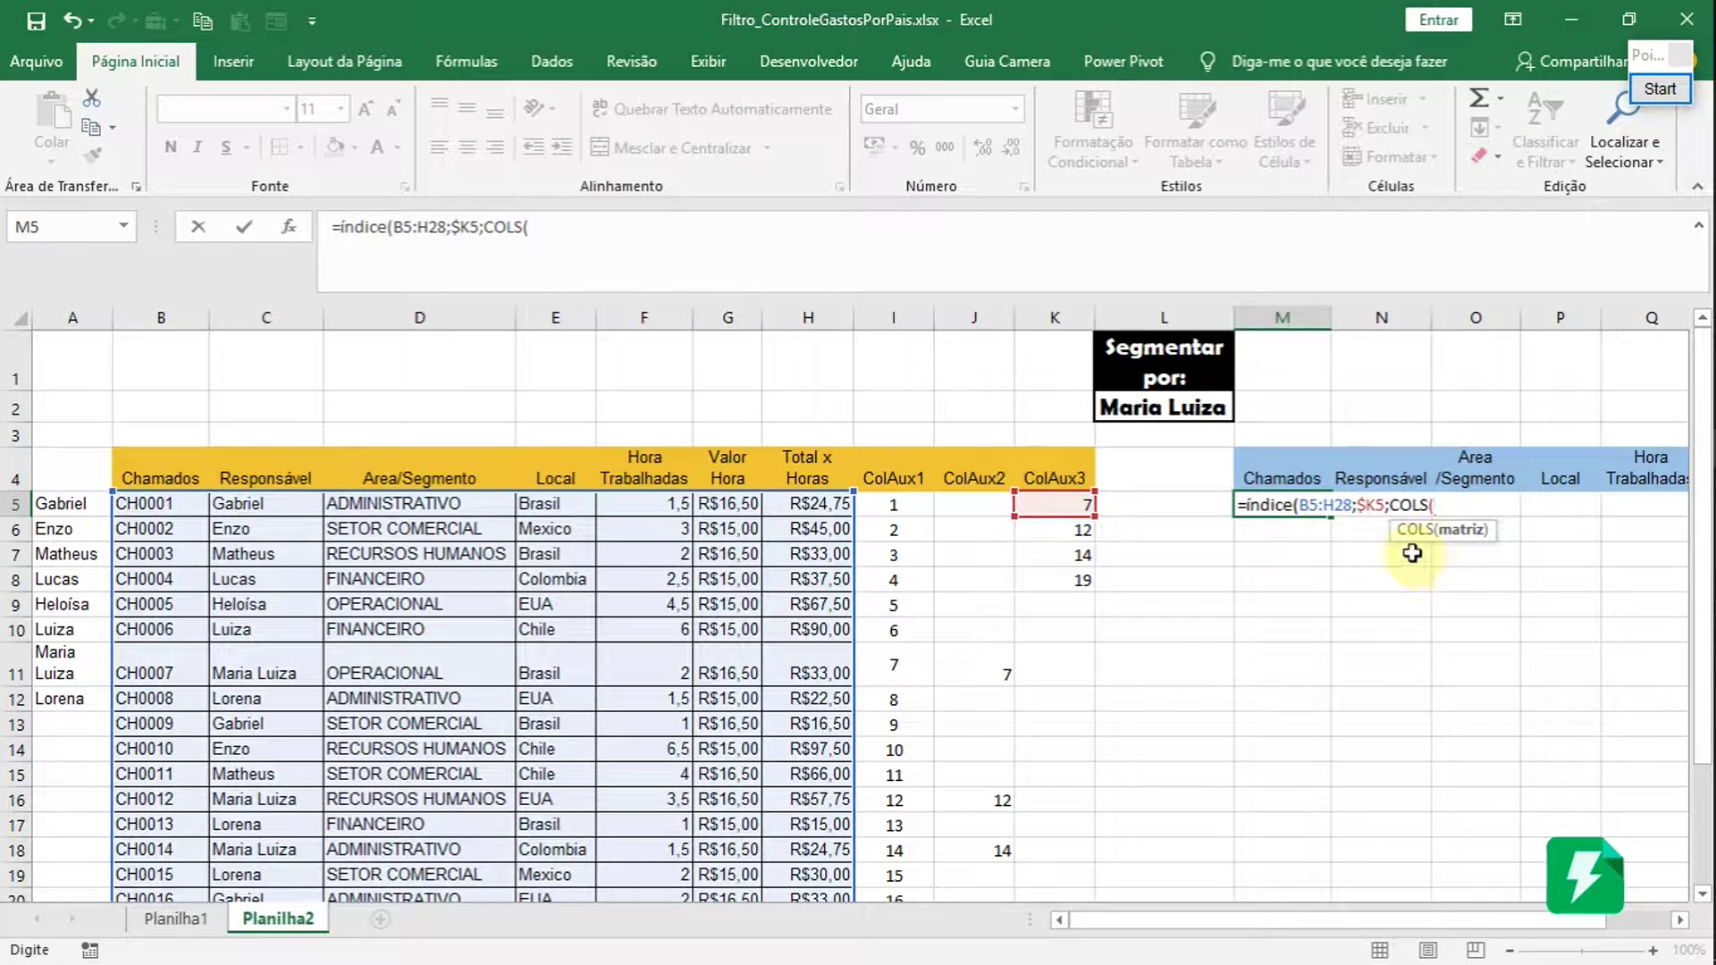
# - Give COLS the expanding range $L$5:L5 and complete the ÍNDICE formula in M5
pyautogui.click(1181, 511)
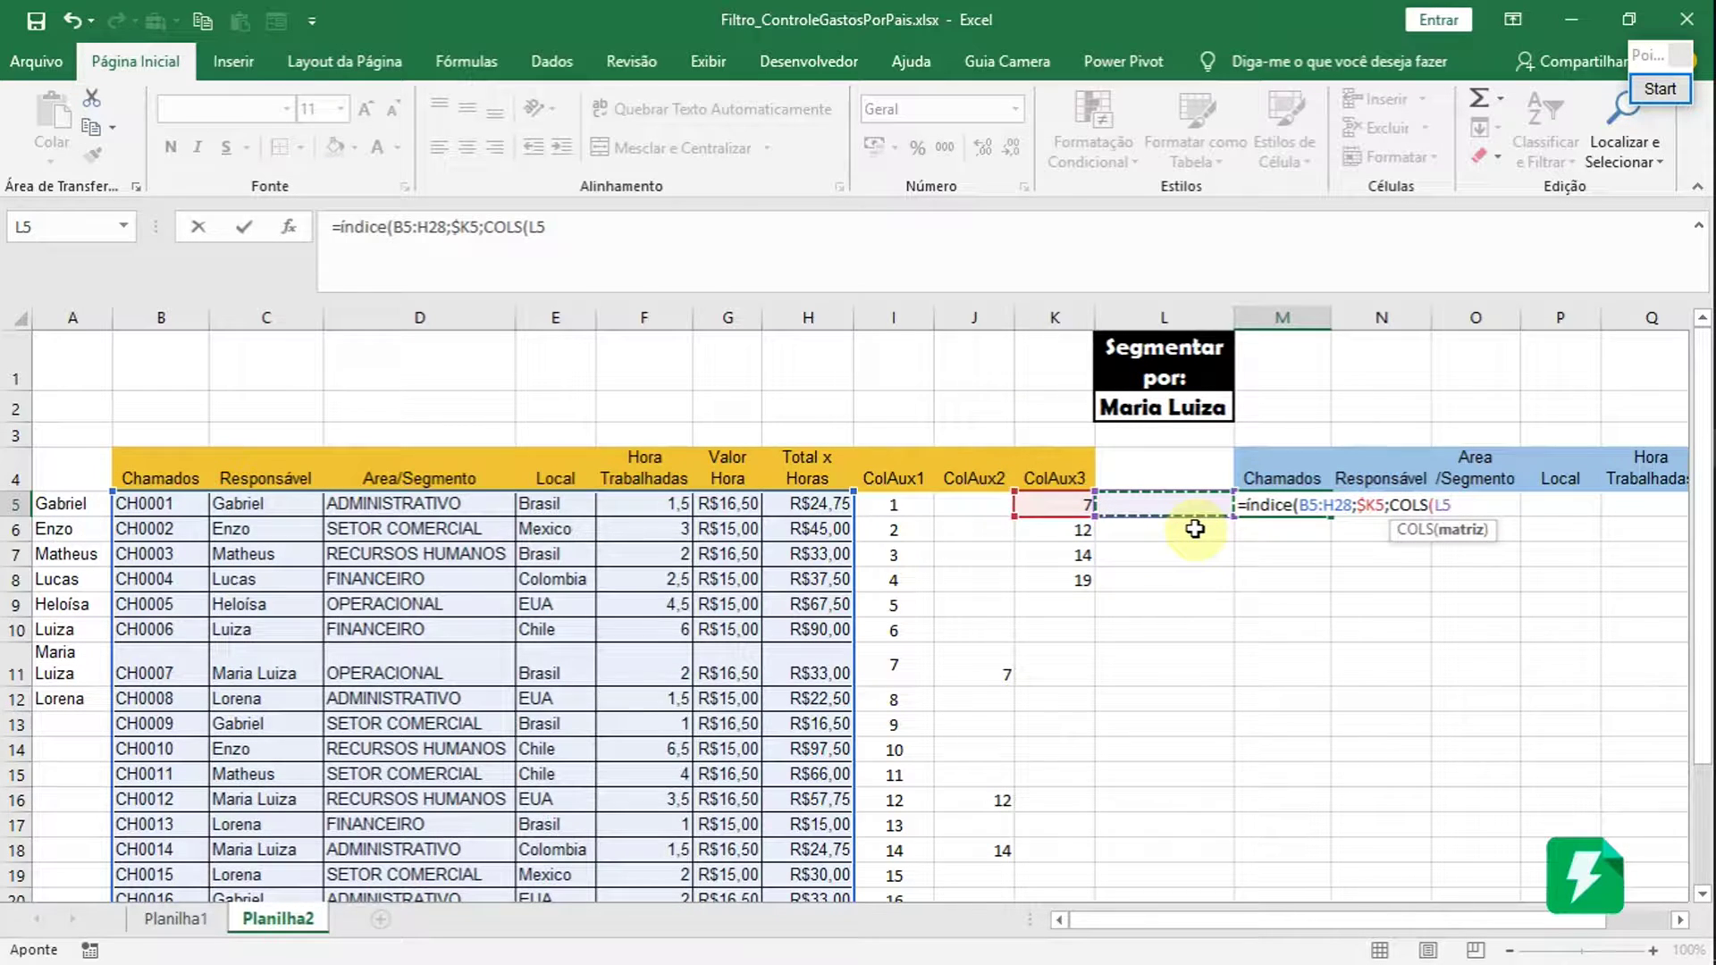
pyautogui.write(':L5')
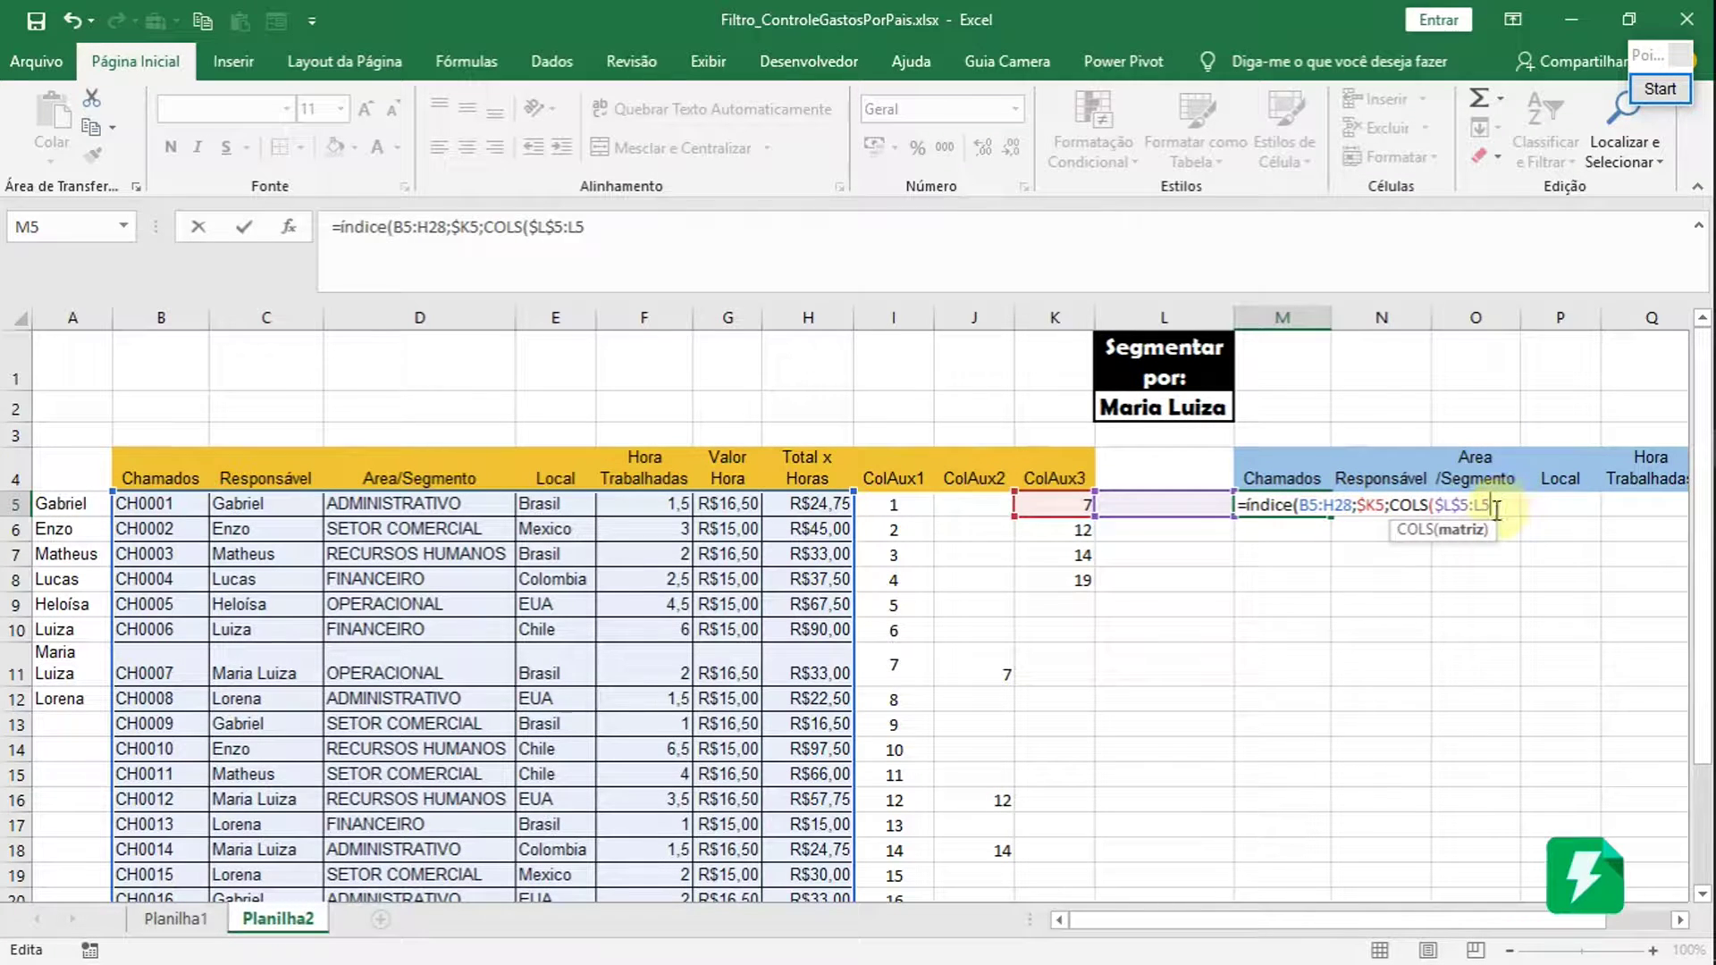
pyautogui.write('))')
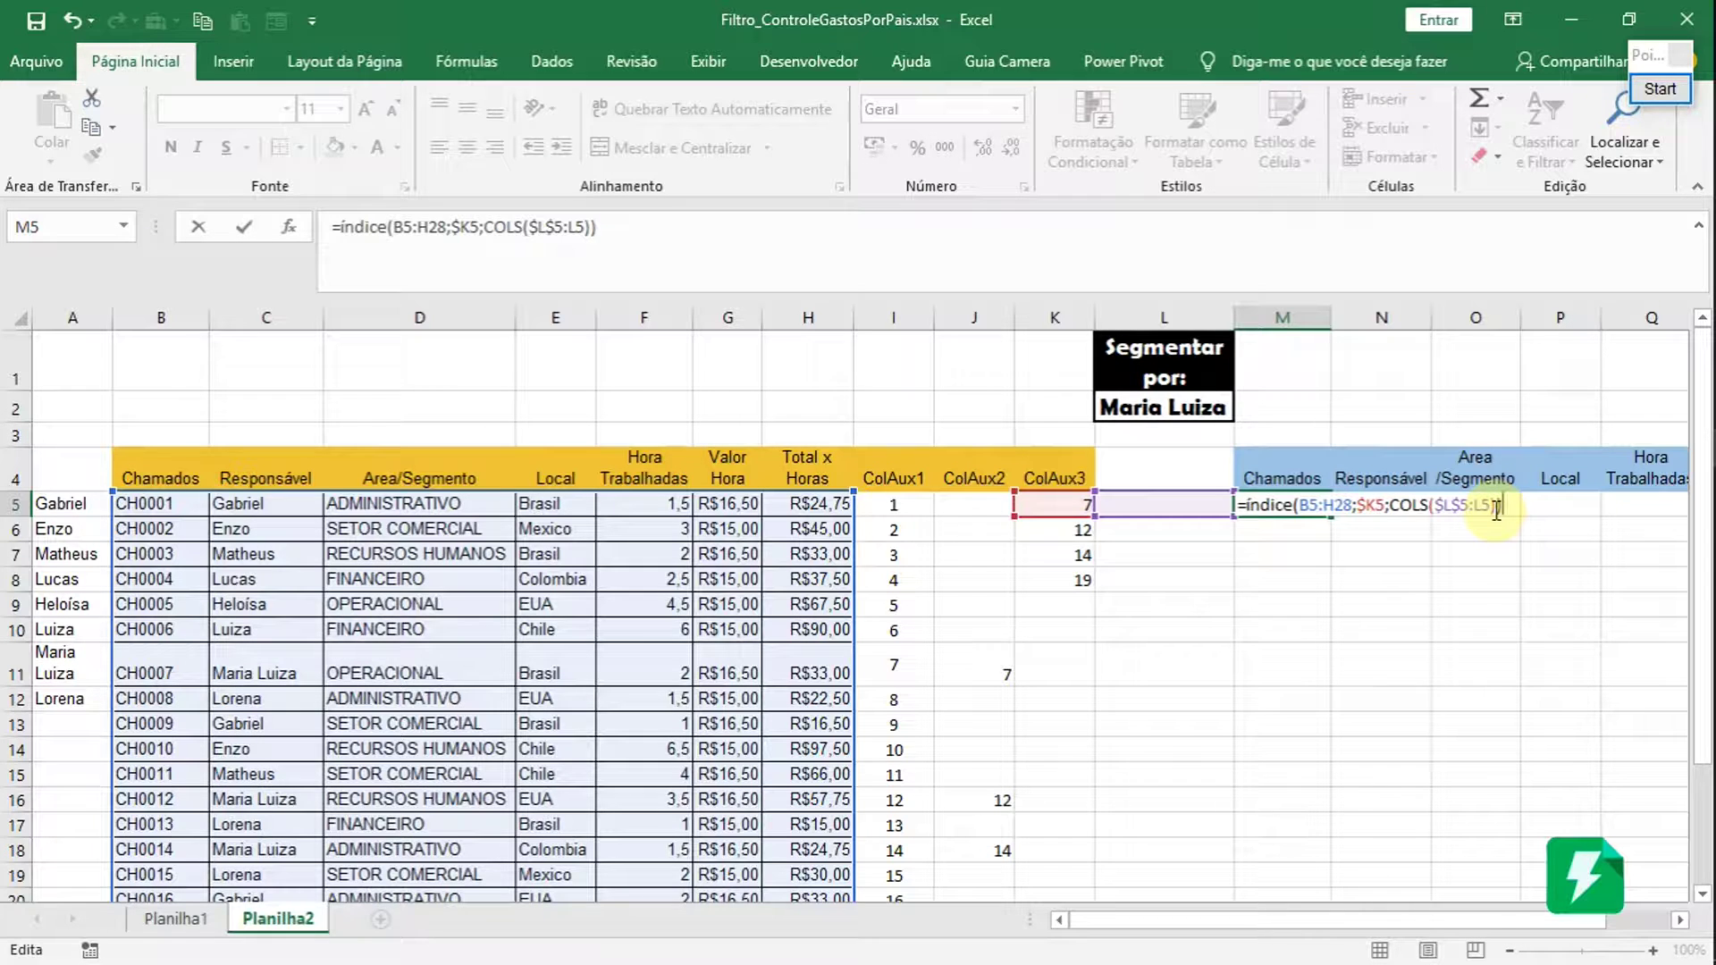
pyautogui.press('Return')
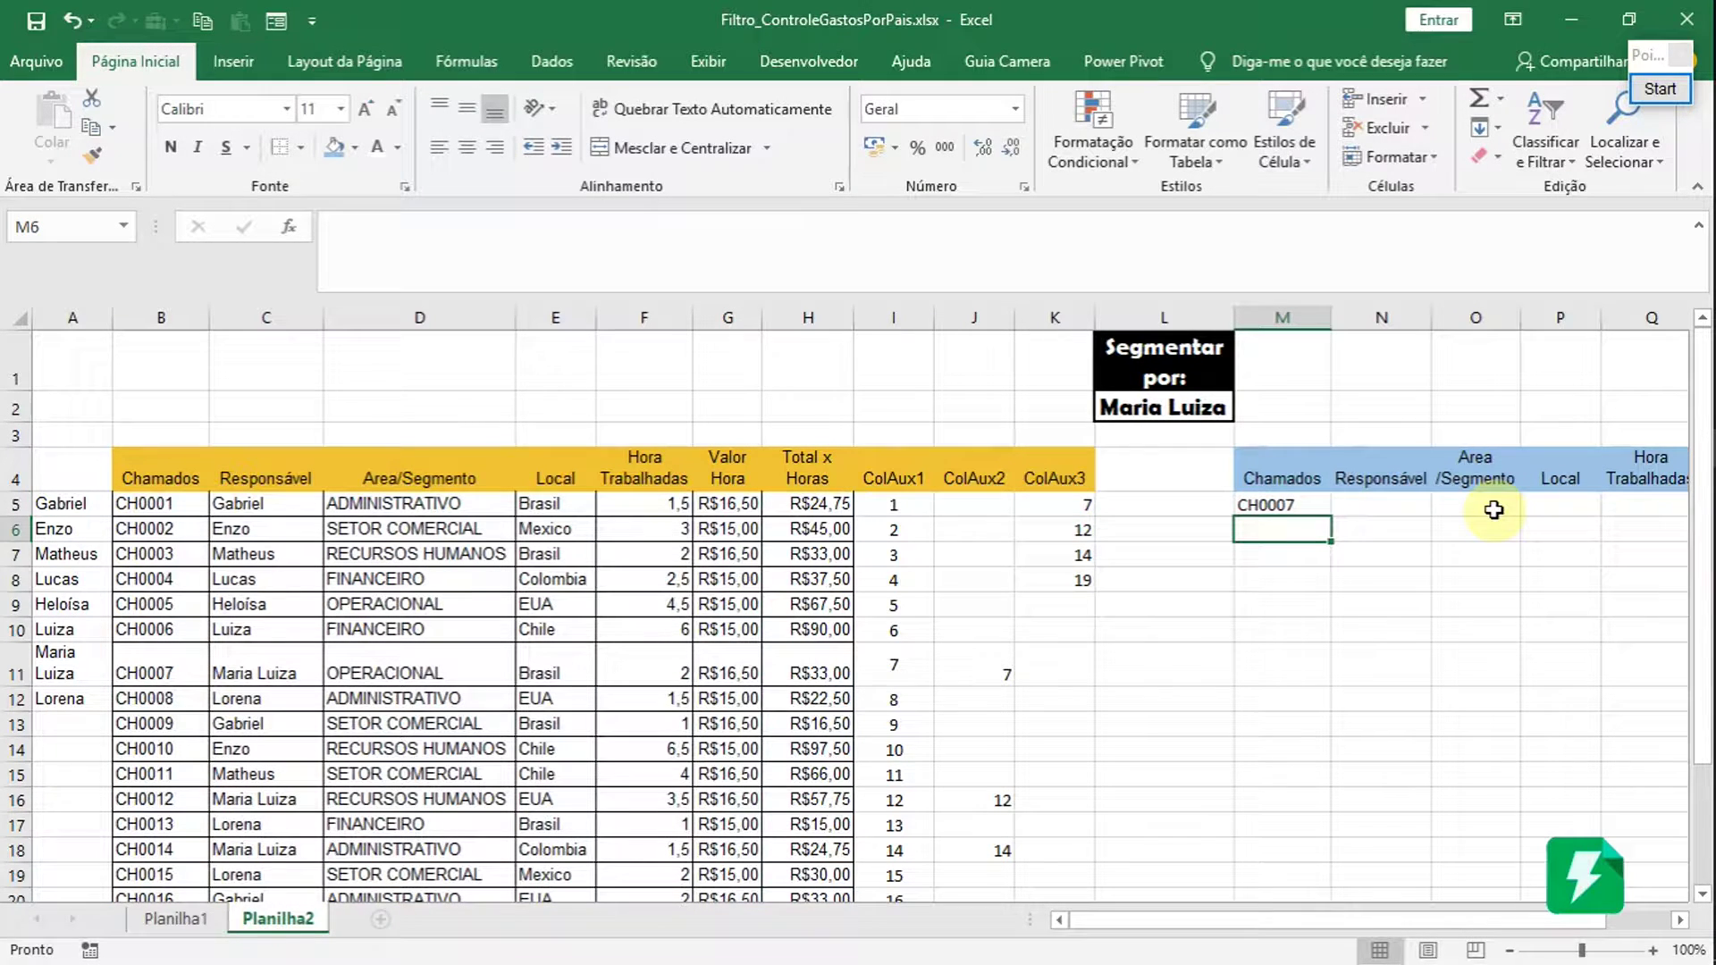
# - Compare M5's result with the matching record in row 11, the selected Responsável in L2 and the ColAux2 and ColAux3 row numbers
pyautogui.click(1297, 503)
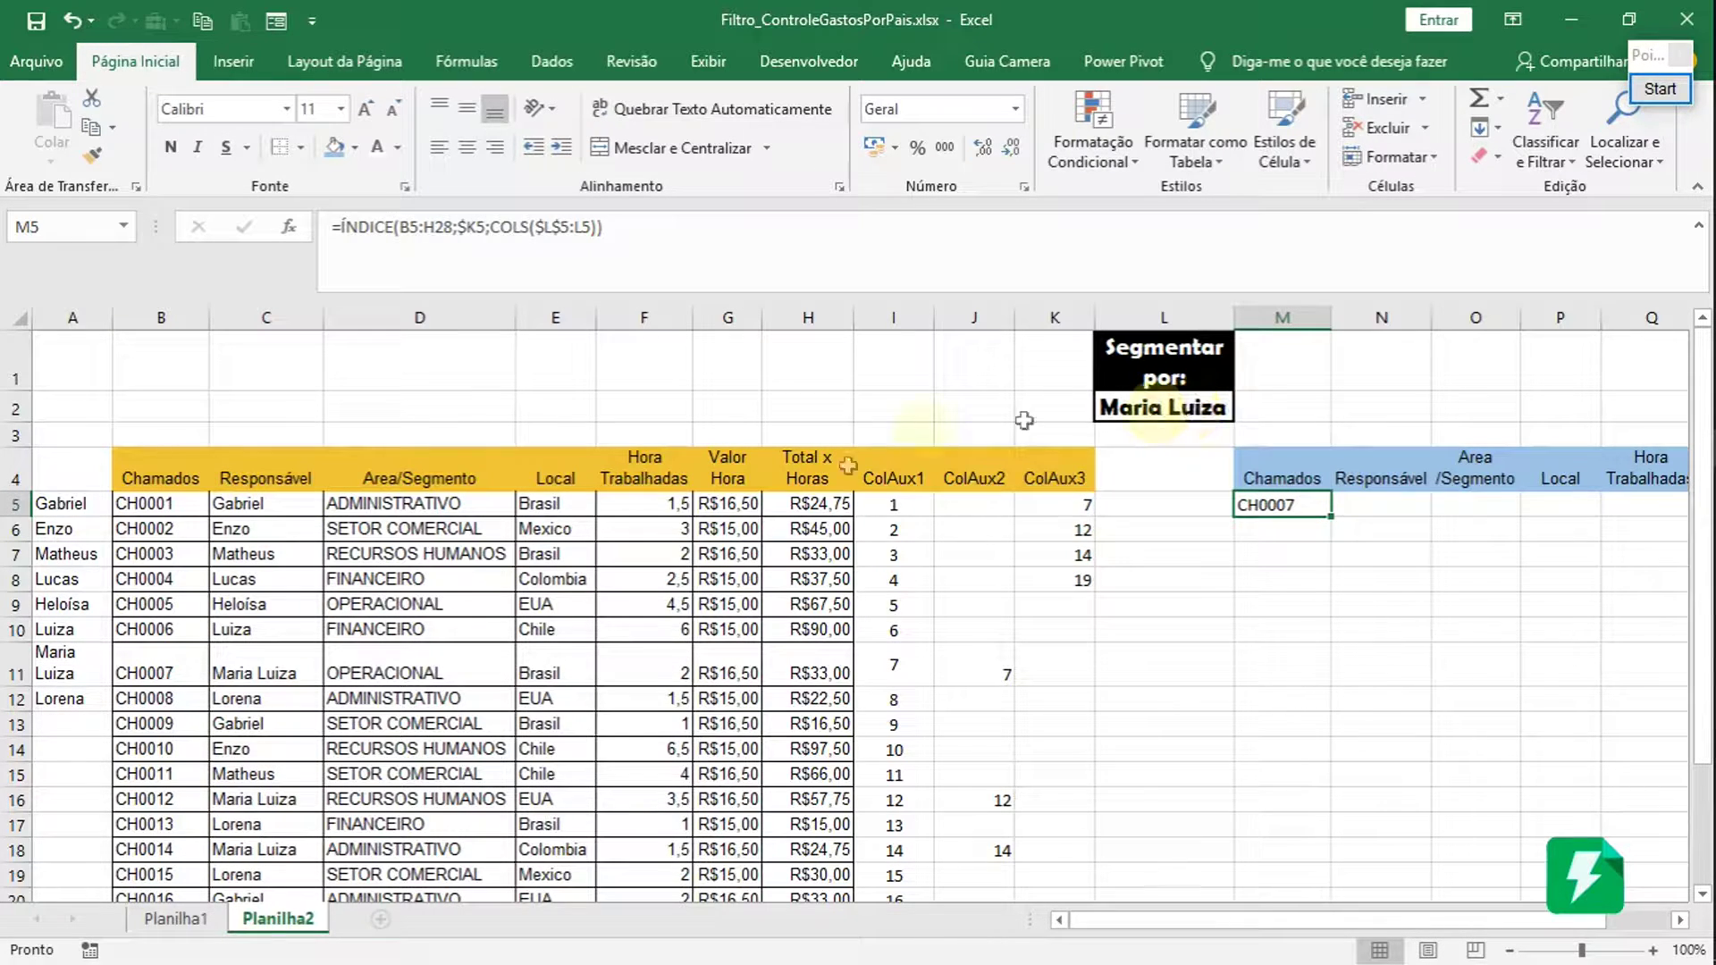
pyautogui.click(141, 672)
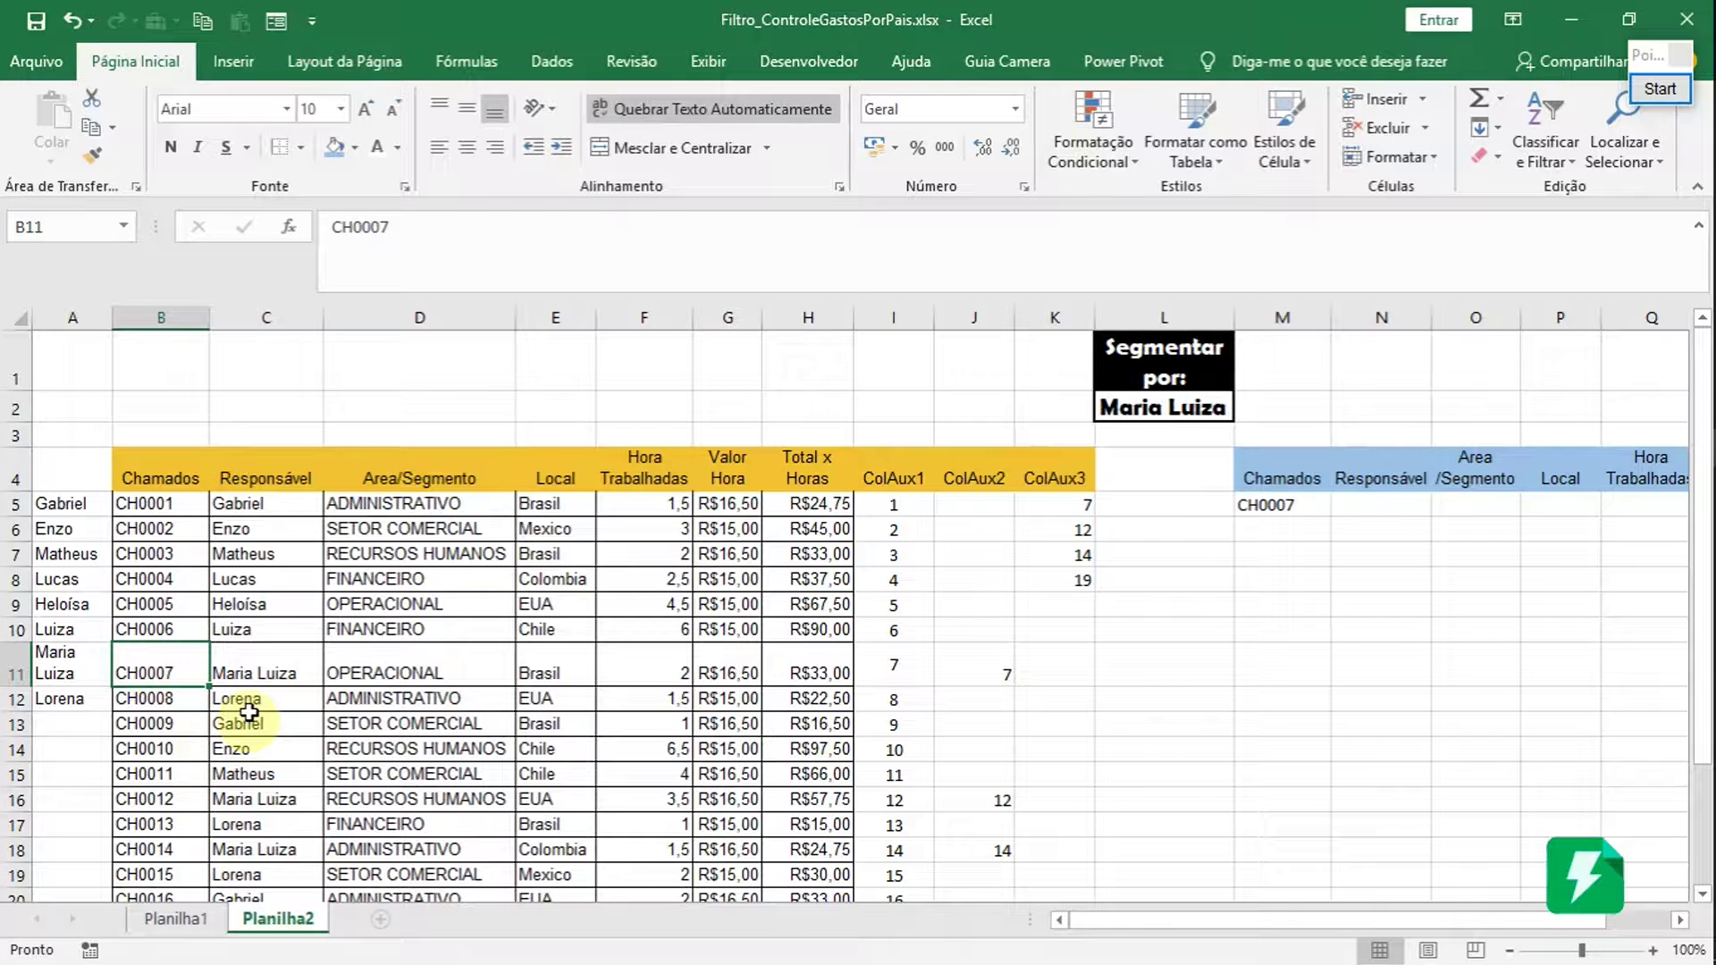
pyautogui.click(259, 672)
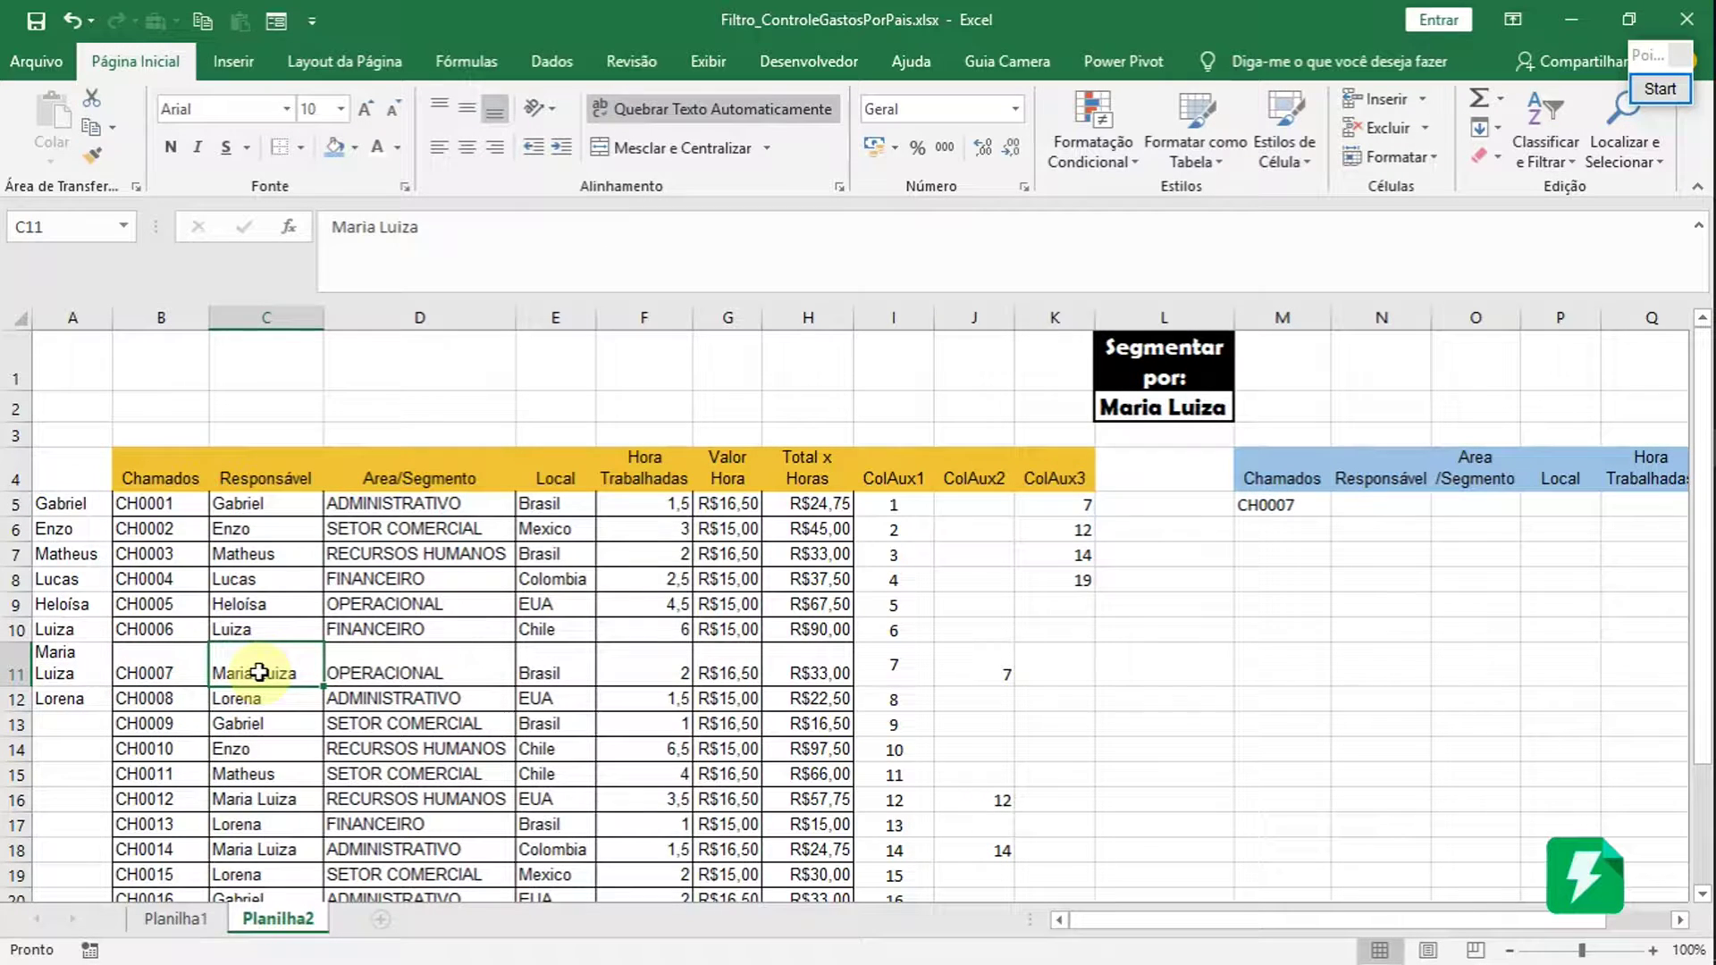
pyautogui.click(409, 666)
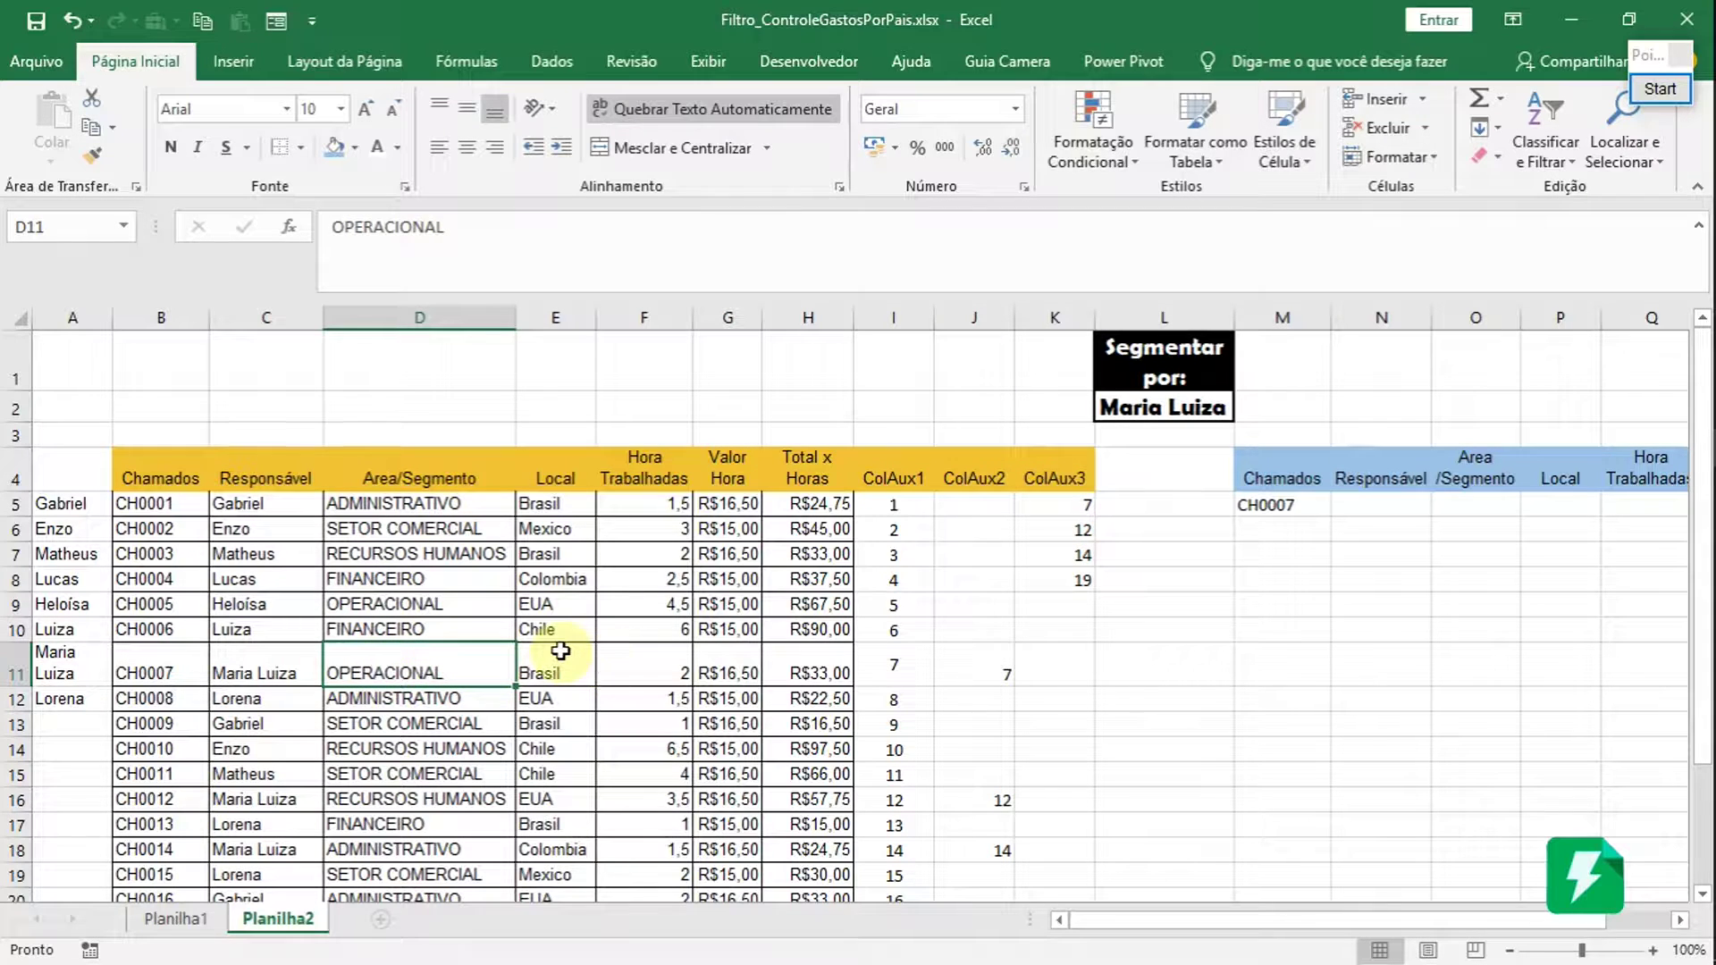
pyautogui.click(661, 663)
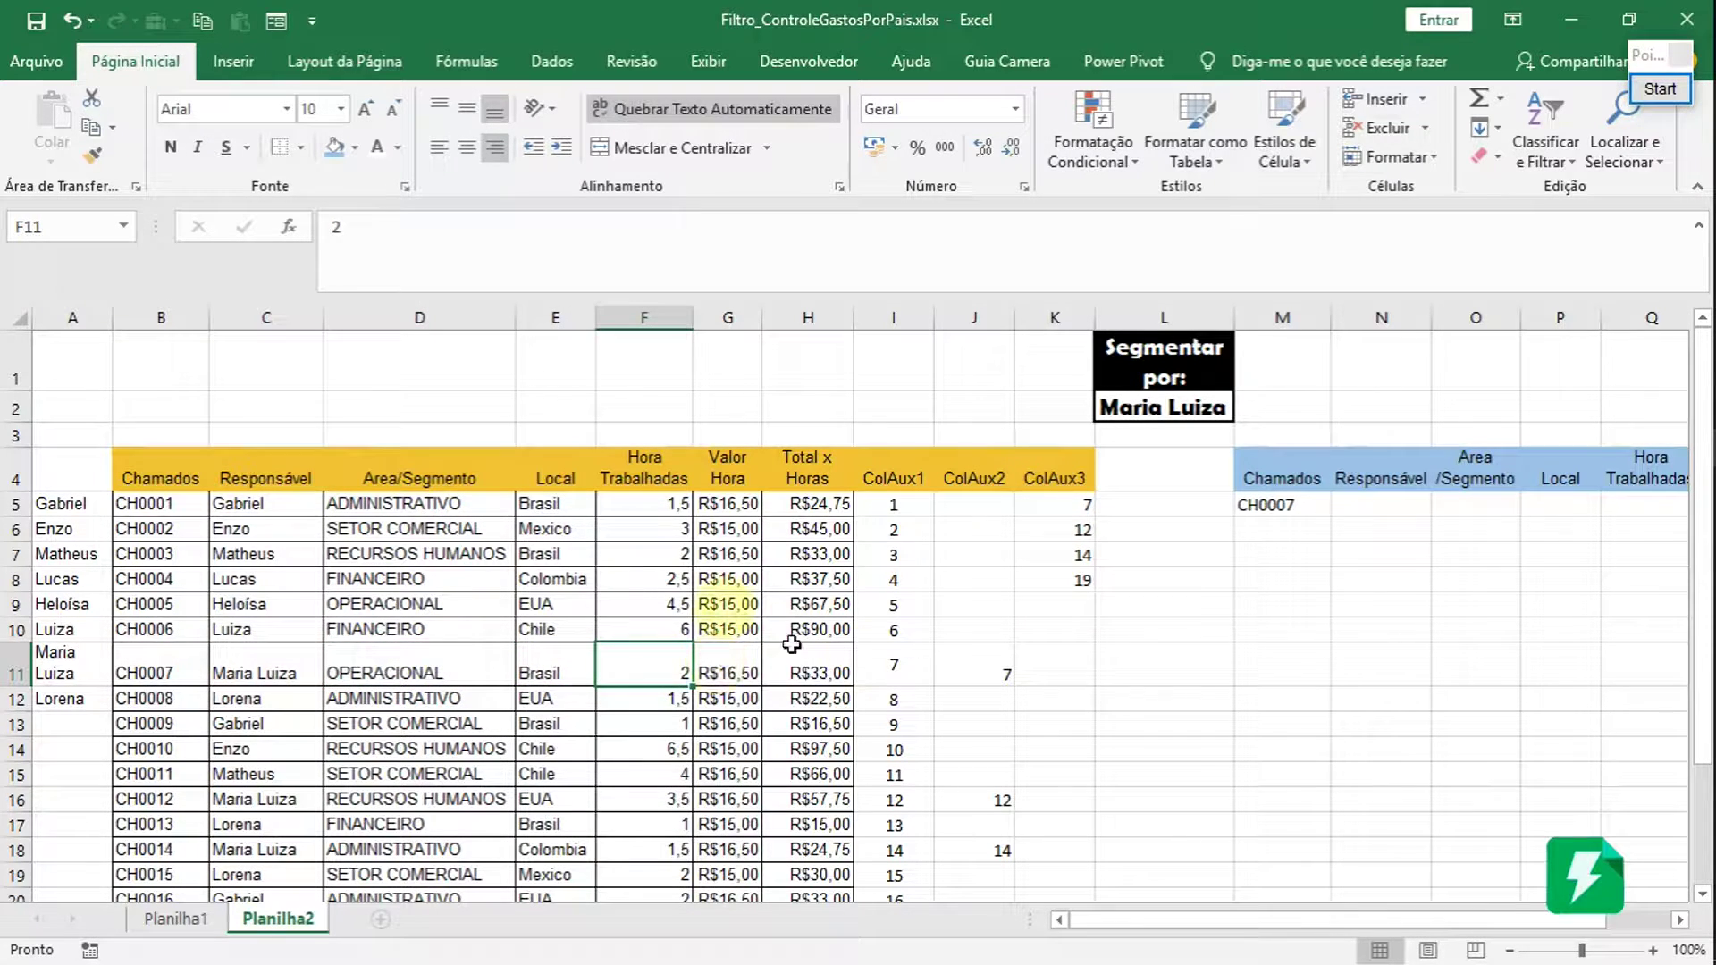
pyautogui.click(973, 669)
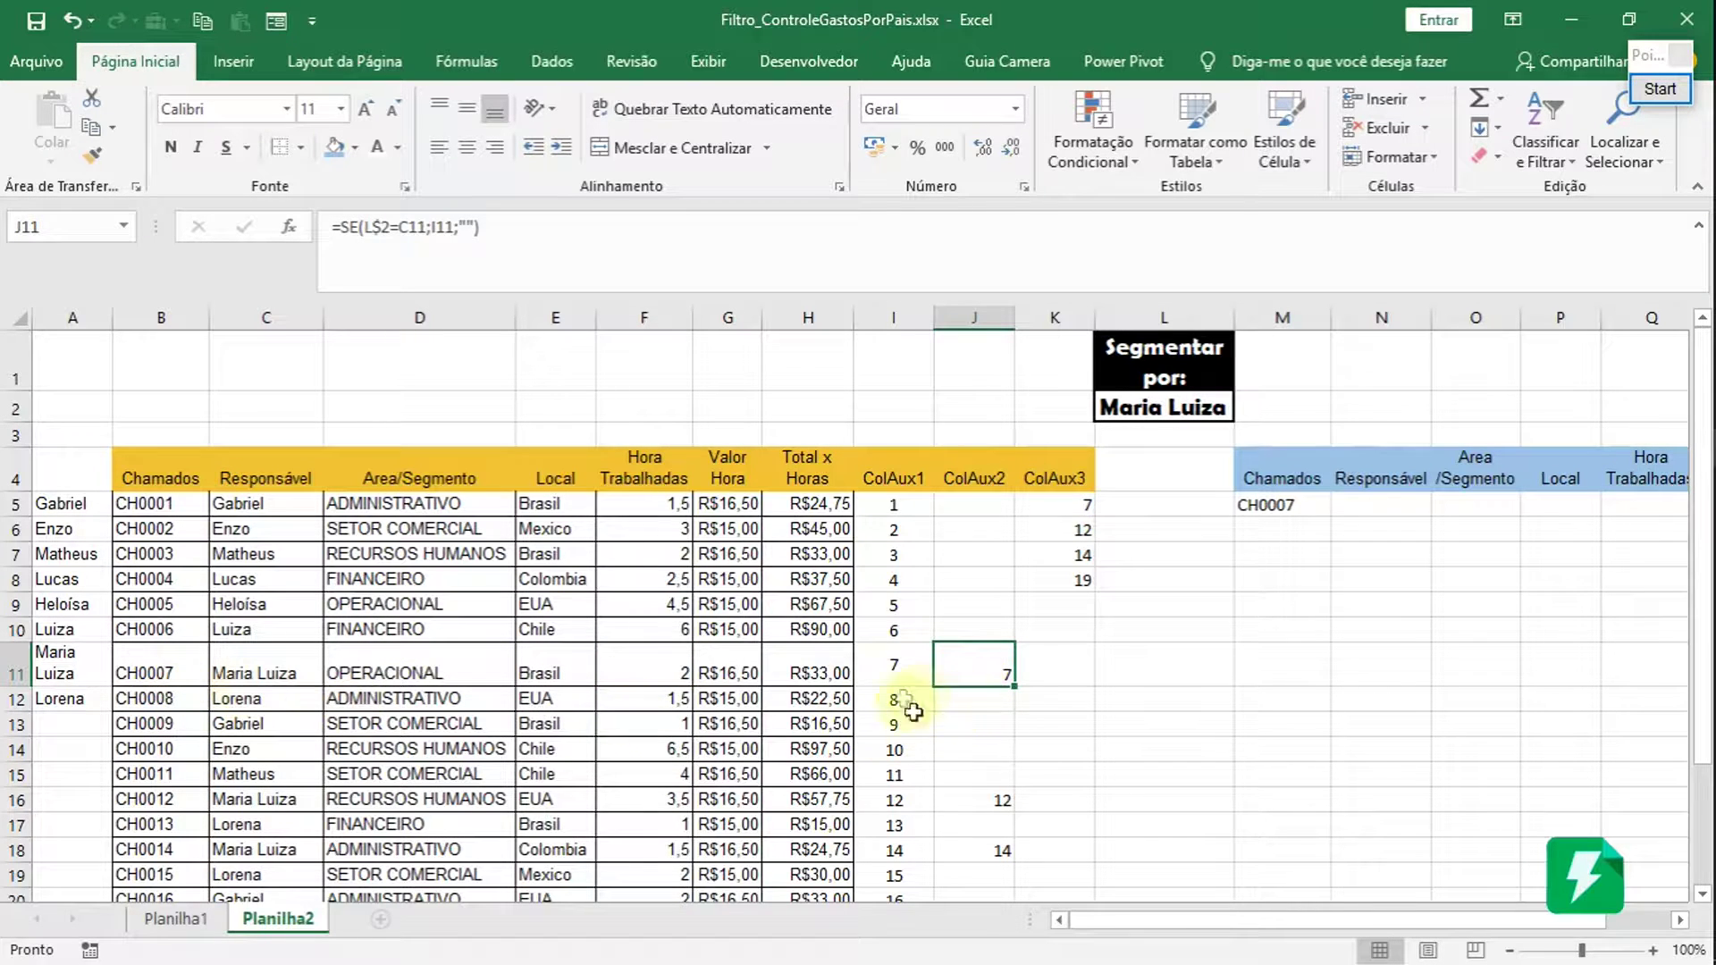
pyautogui.click(1170, 407)
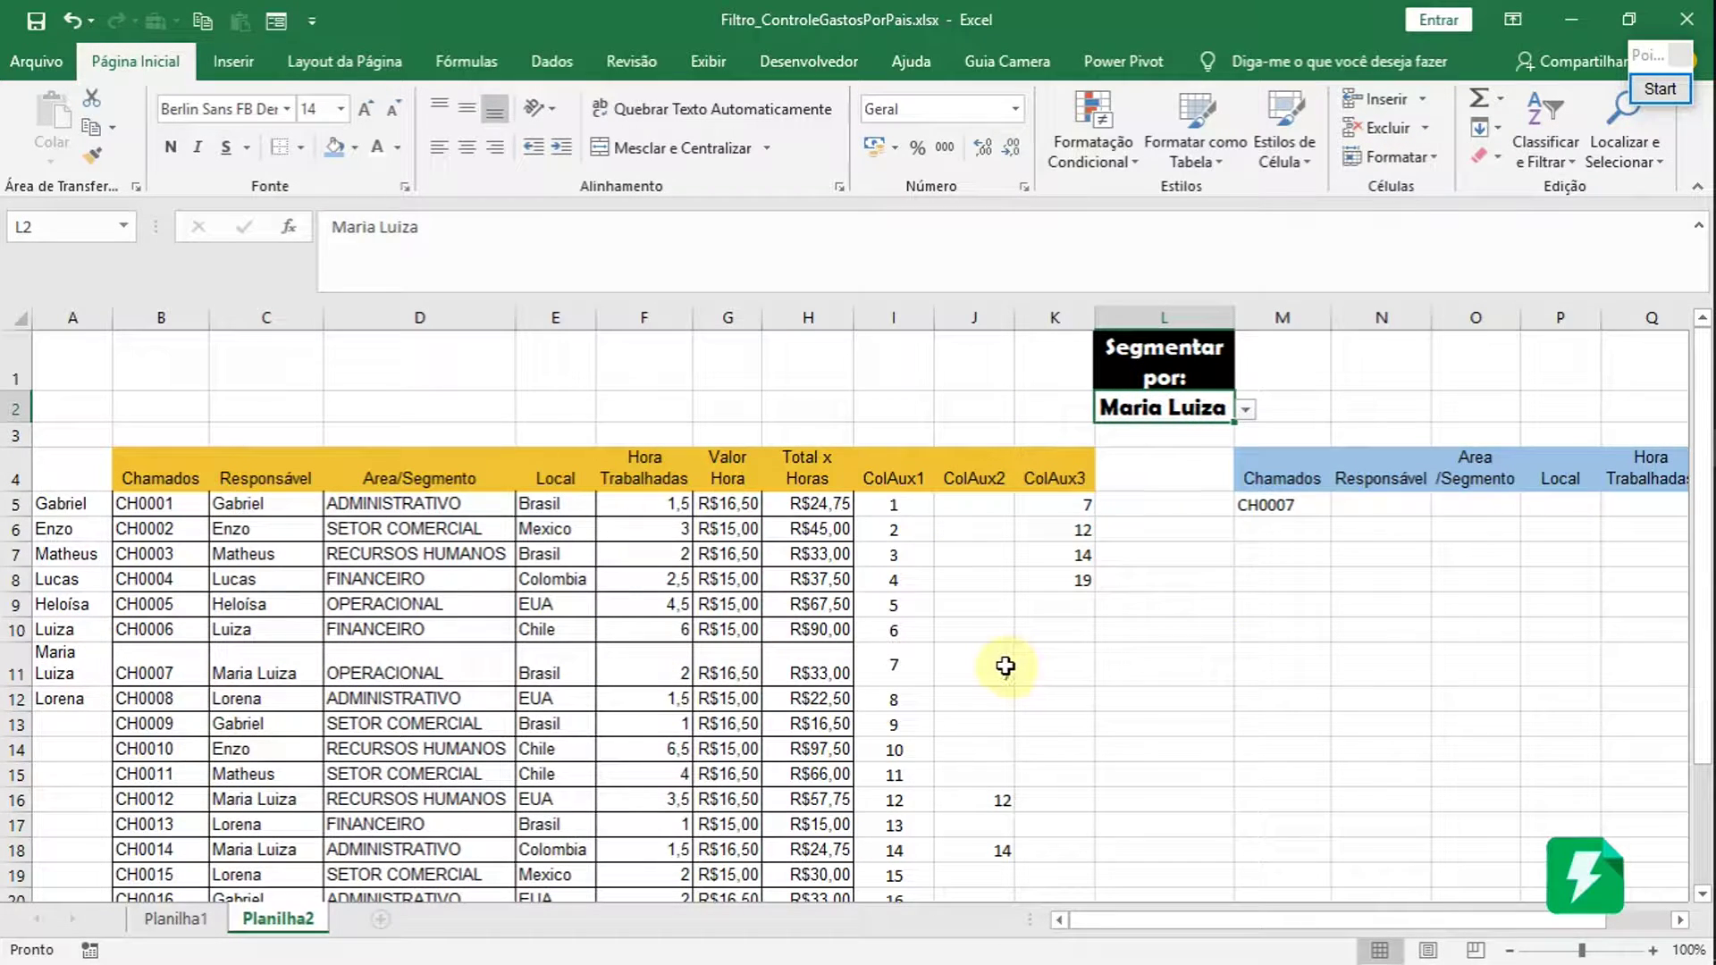
pyautogui.click(1084, 511)
pyautogui.moveTo(1083, 502); pyautogui.dragTo(1085, 581)
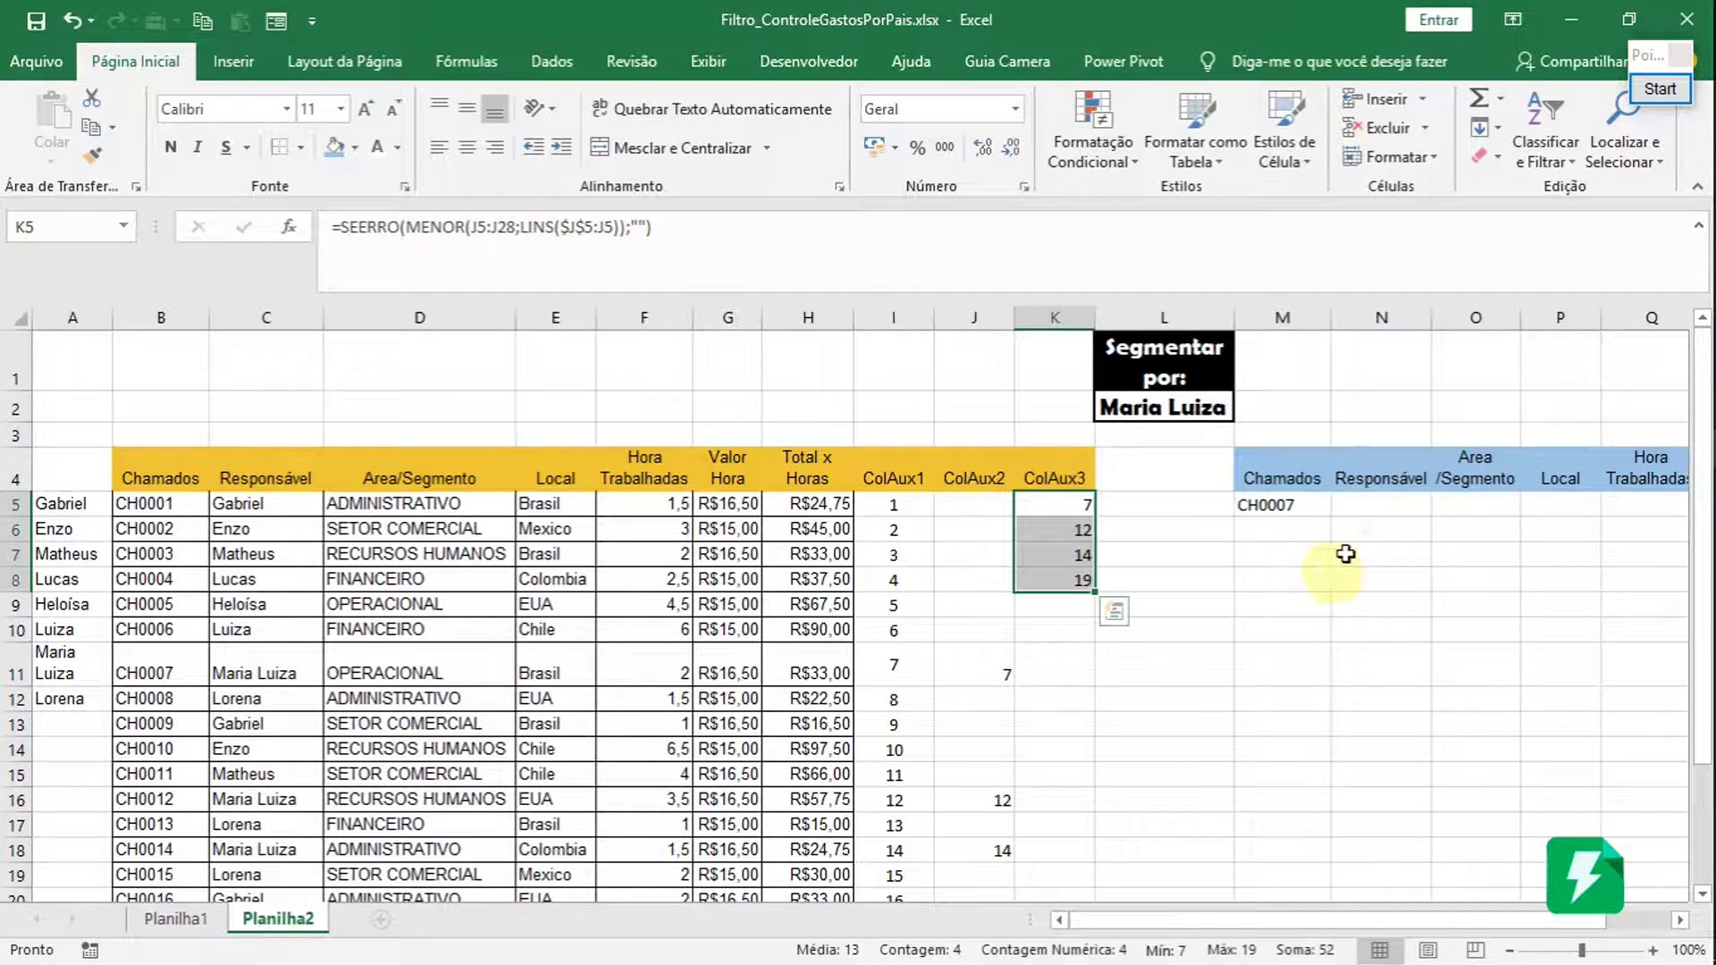
pyautogui.moveTo(1050, 502); pyautogui.dragTo(1050, 608)
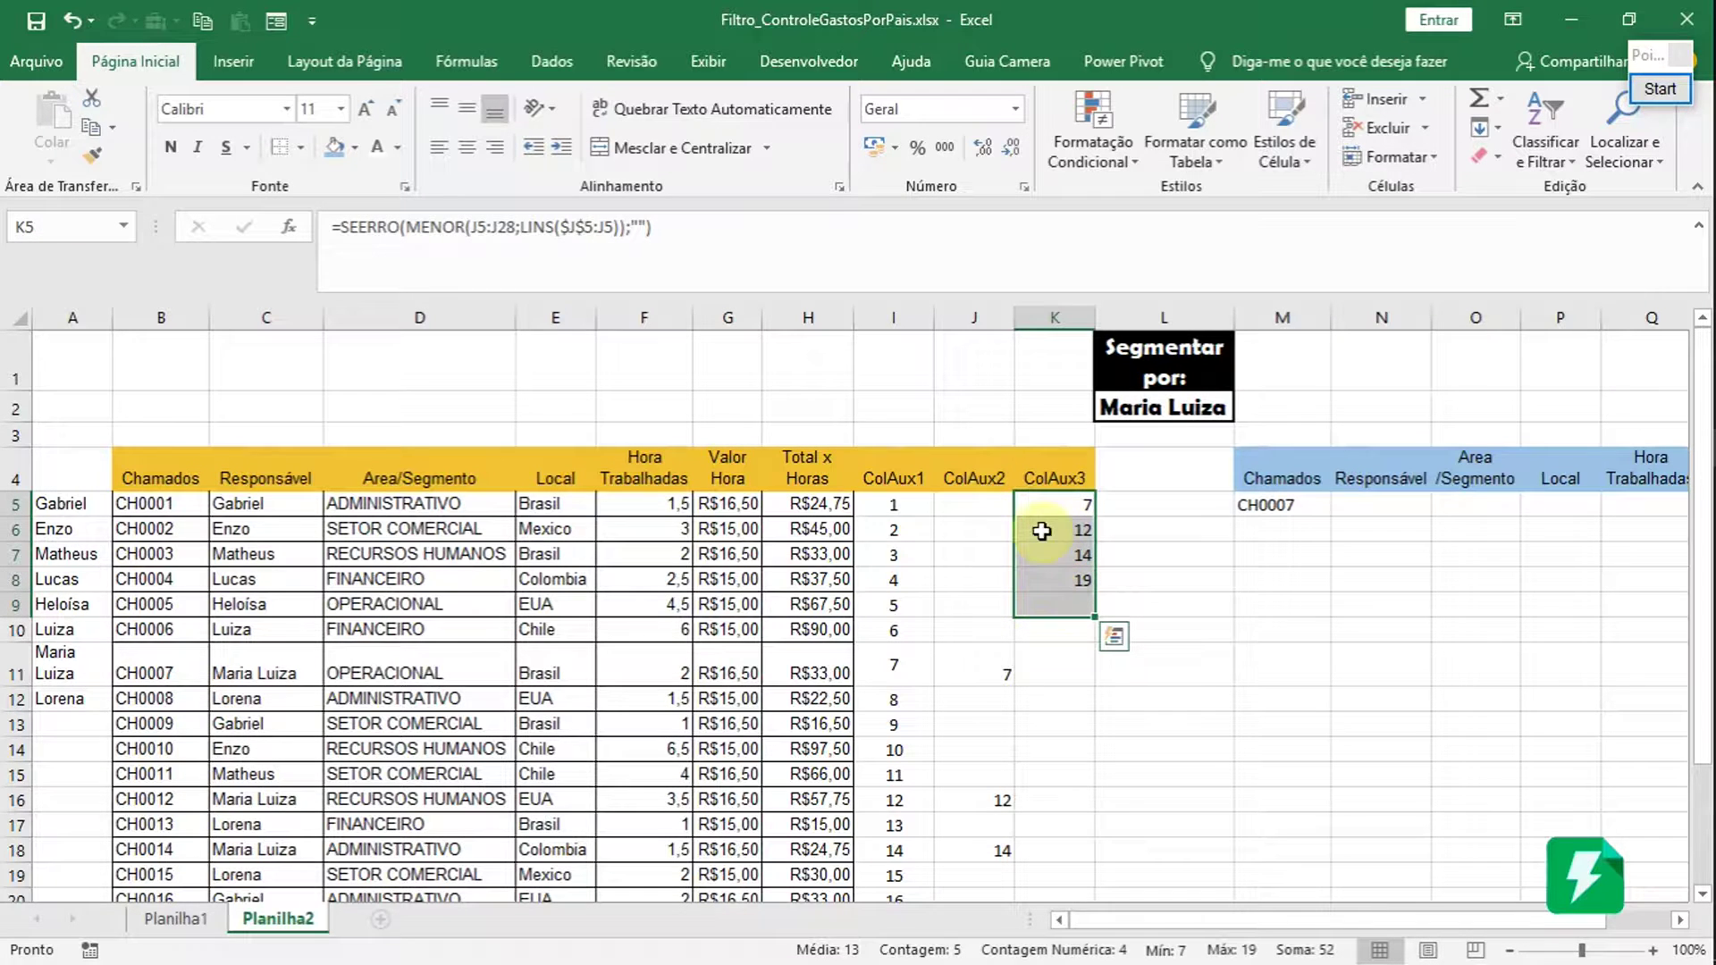
# - Fill the ÍNDICE formula from M5 down to M8 and review the arguments of the M5 formula
pyautogui.click(1312, 505)
pyautogui.moveTo(1336, 520); pyautogui.dragTo(1331, 588)
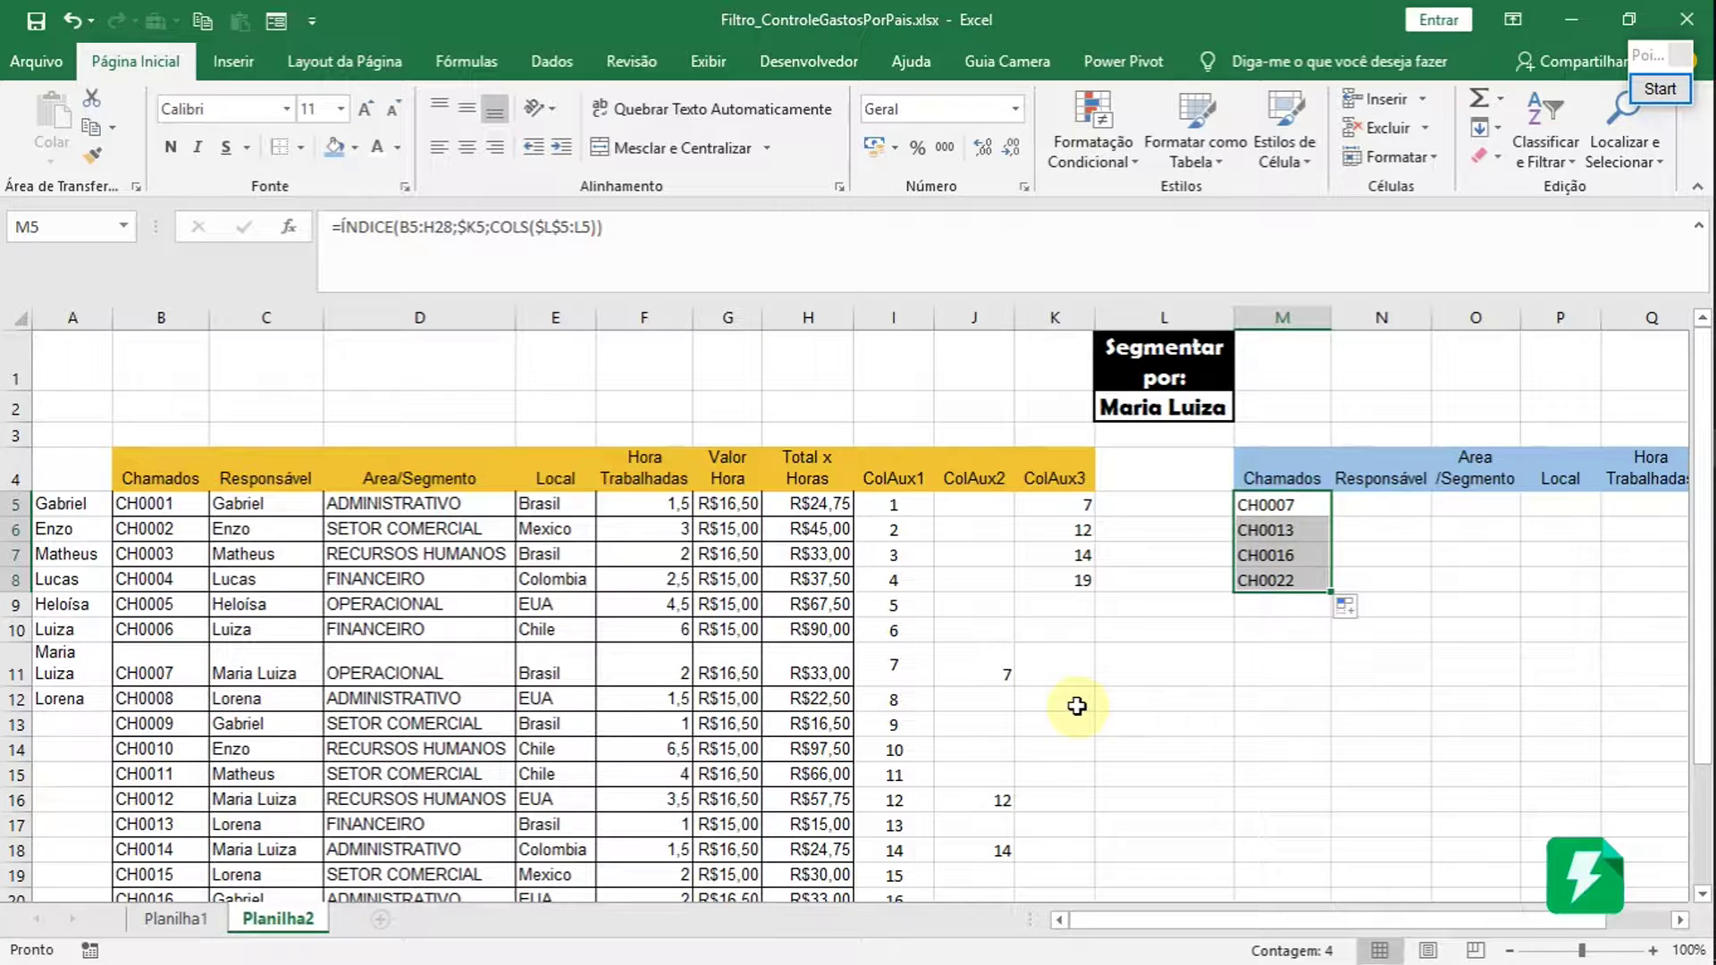
pyautogui.doubleClick(1296, 506)
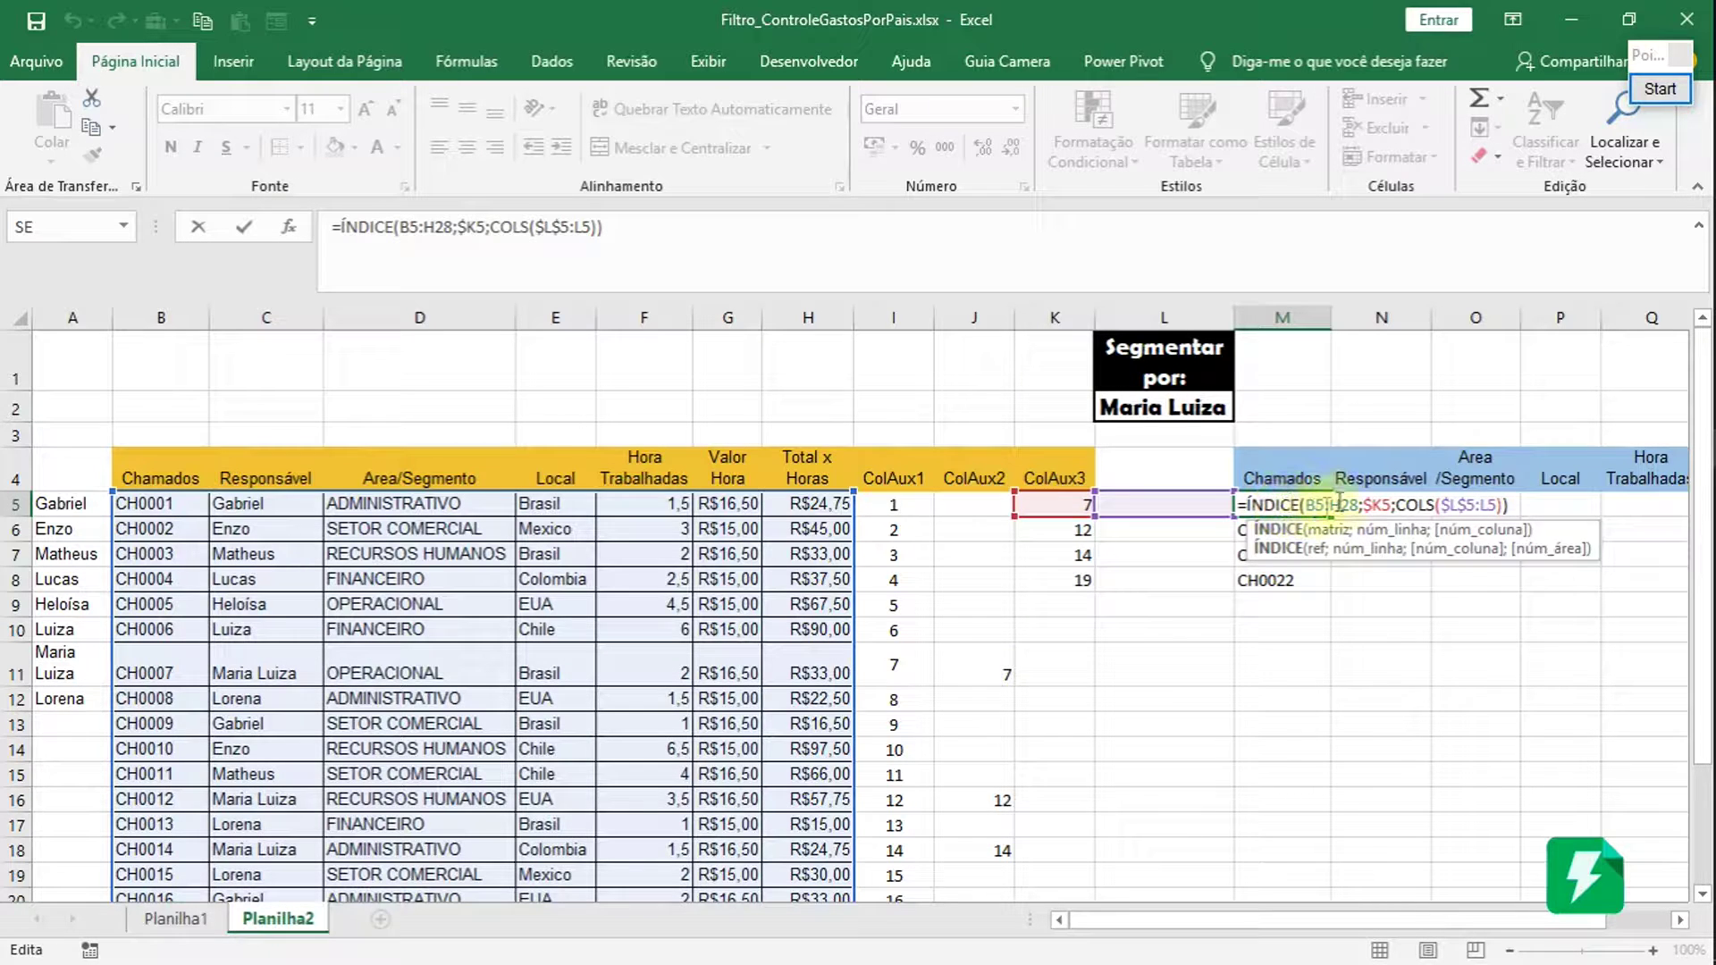
pyautogui.click(1347, 505)
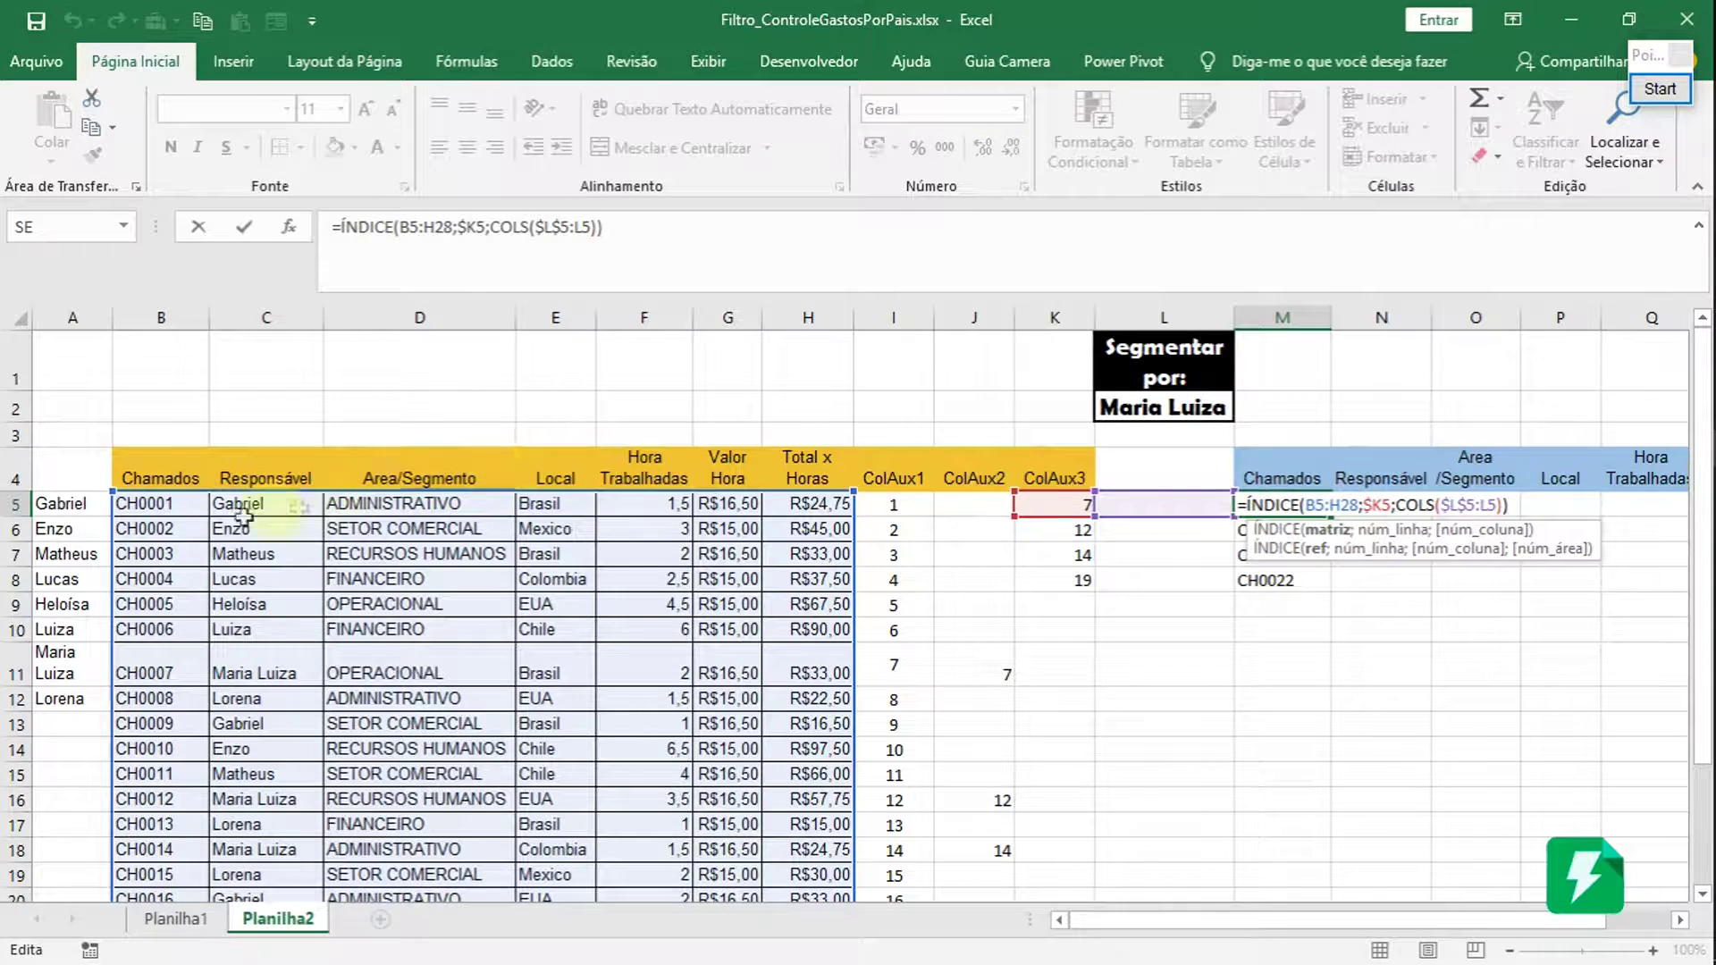
pyautogui.click(1390, 506)
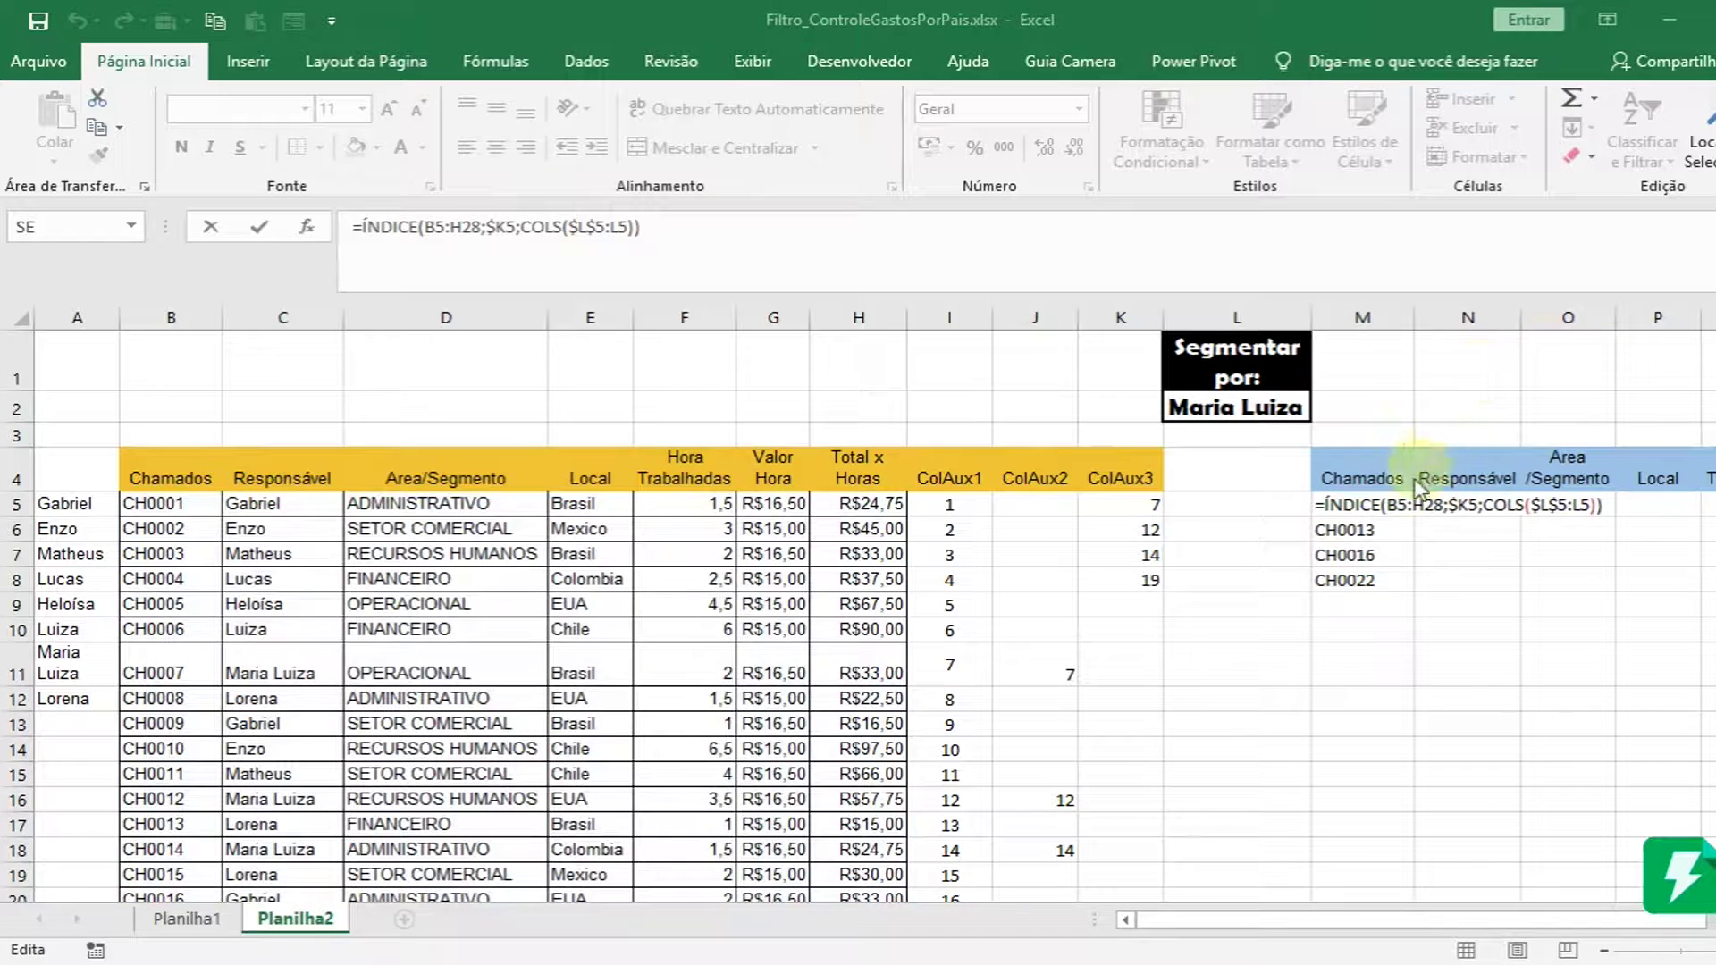
pyautogui.click(1356, 505)
pyautogui.press('Return')
pyautogui.click(1359, 506)
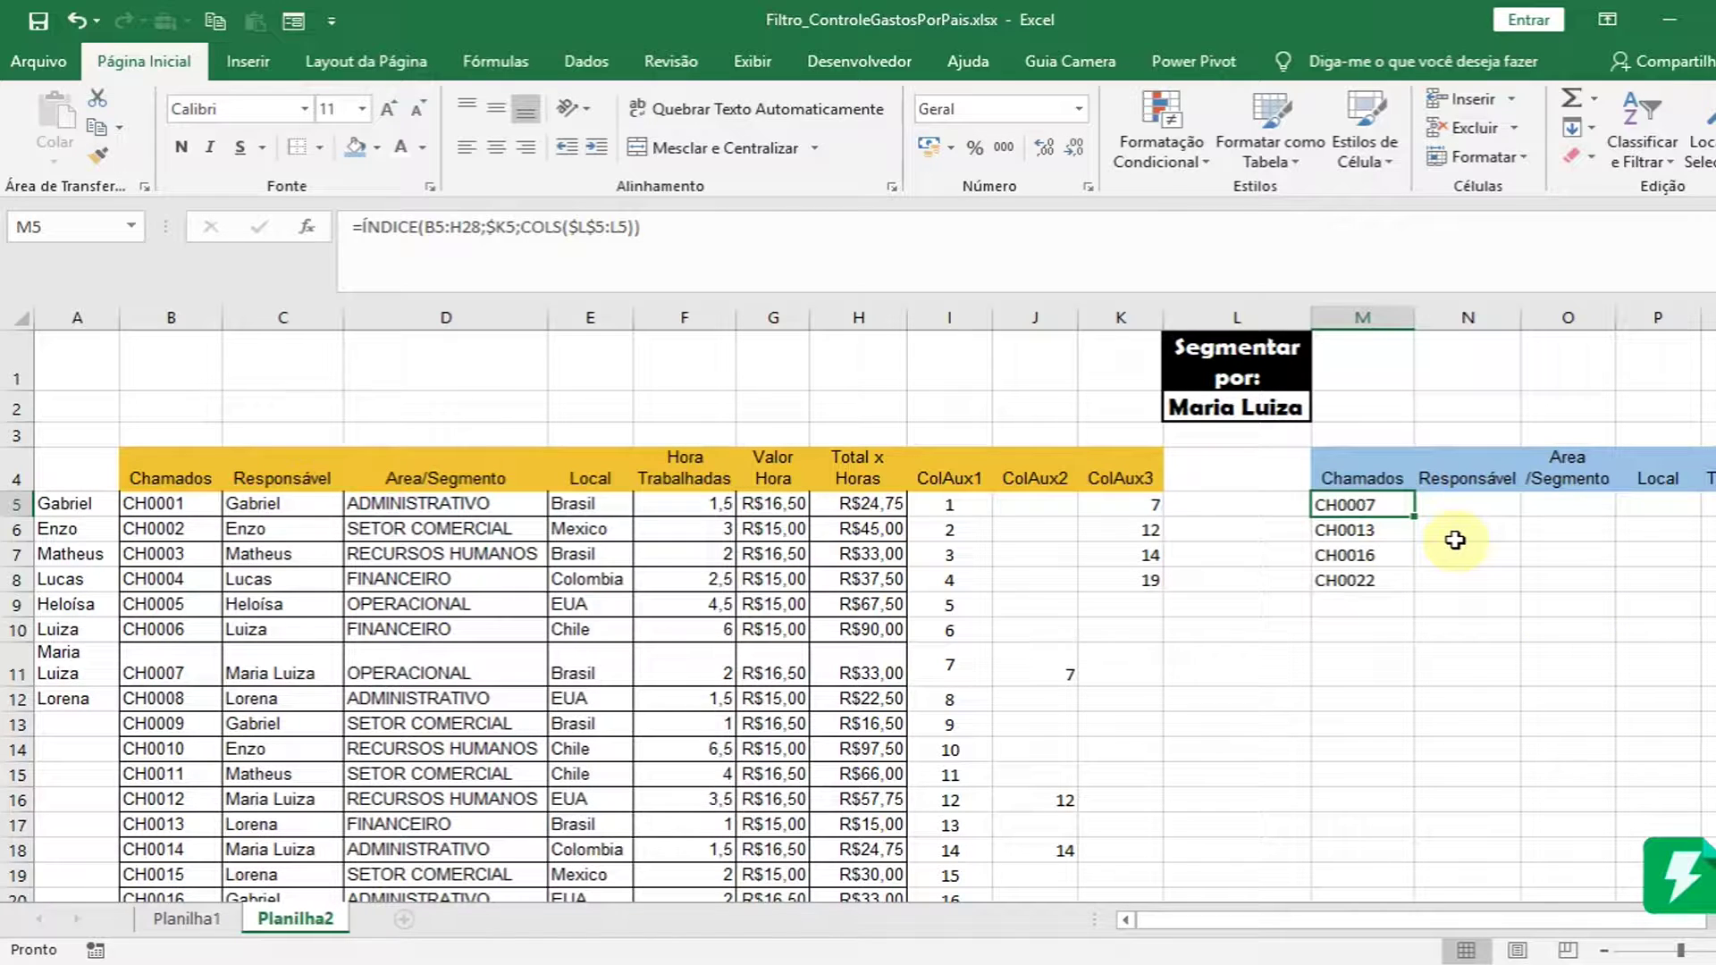
# - Extend the ÍNDICE formulas in M5:M8 down to M28, the last row of the data table
pyautogui.moveTo(1381, 508); pyautogui.dragTo(1374, 578)
pyautogui.click(1374, 579)
pyautogui.moveTo(1381, 507); pyautogui.dragTo(1396, 578)
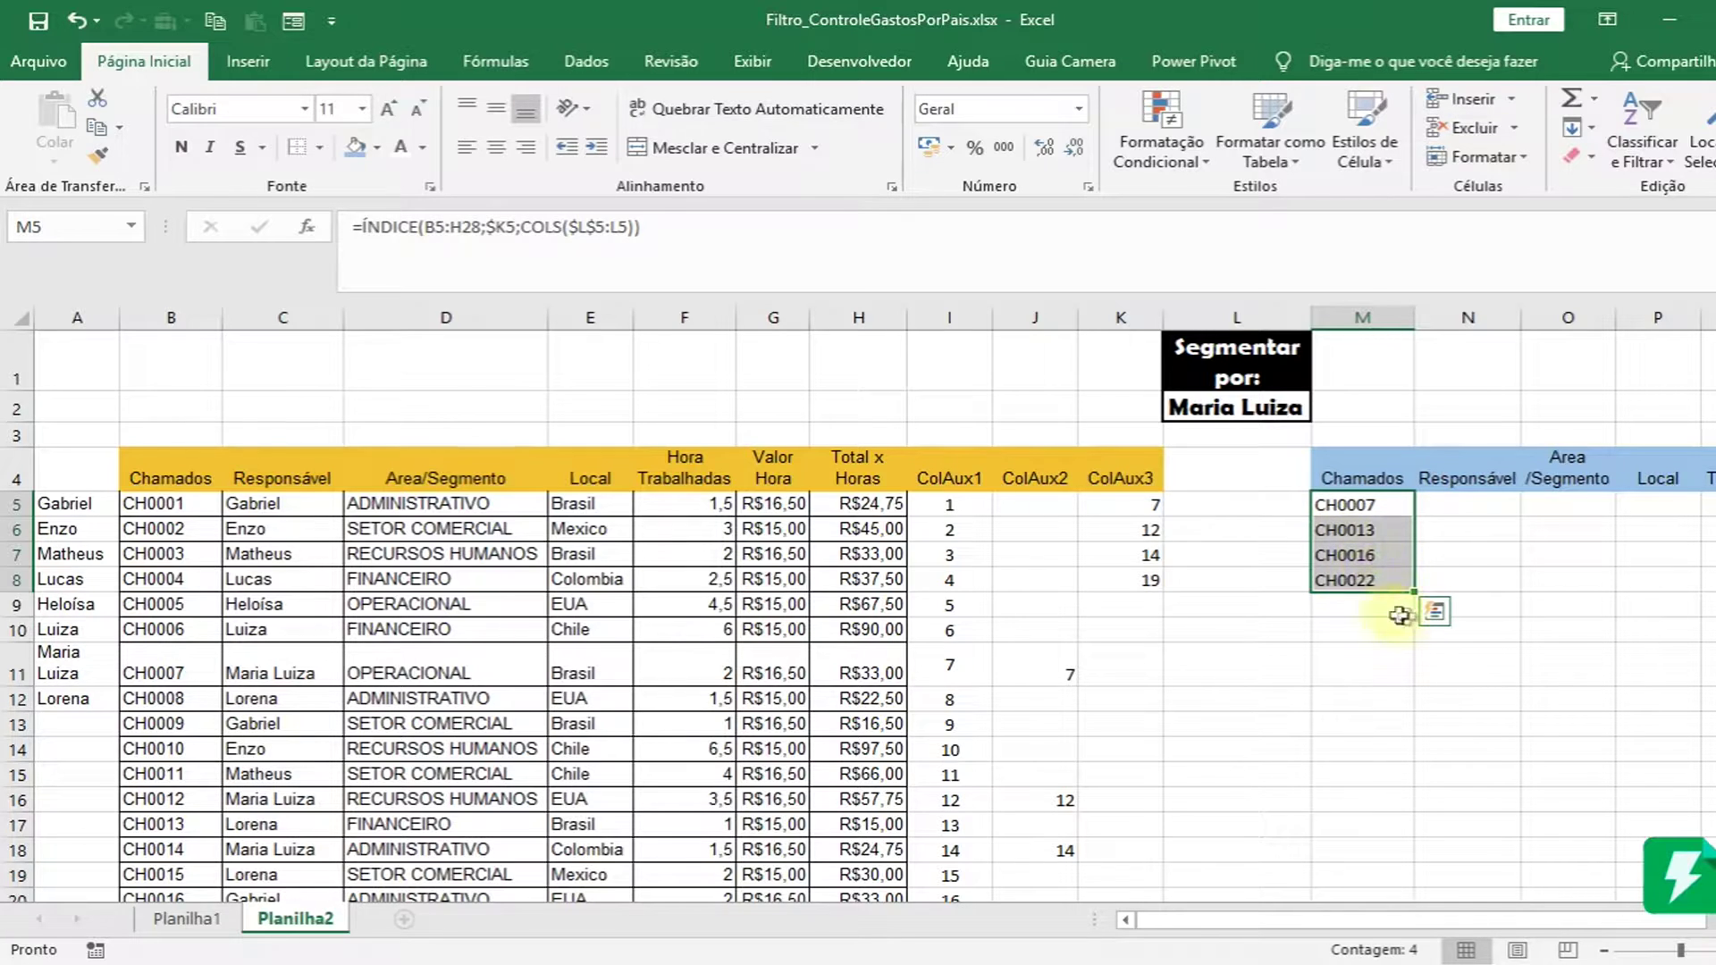
pyautogui.moveTo(1413, 597); pyautogui.dragTo(1377, 875)
pyautogui.click(1399, 663)
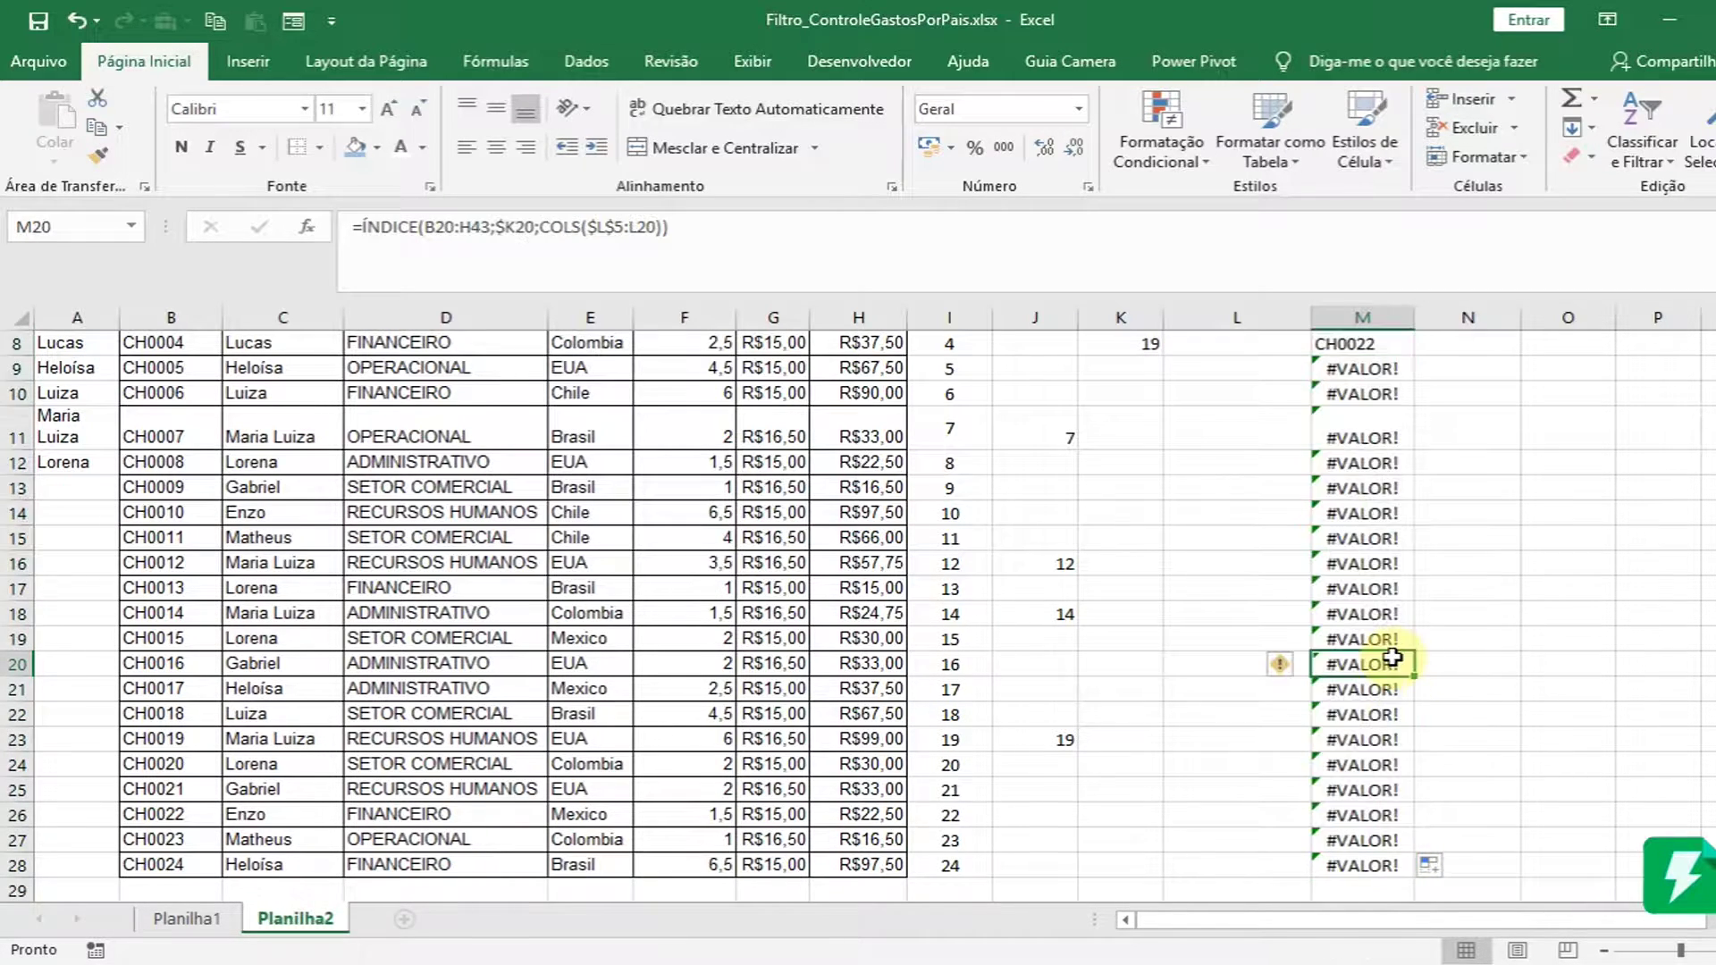
# - Review the ÍNDICE formula arguments in M5:M8 and in the first error cell, M9
pyautogui.scroll(3, 1401, 657)
pyautogui.click(1355, 611)
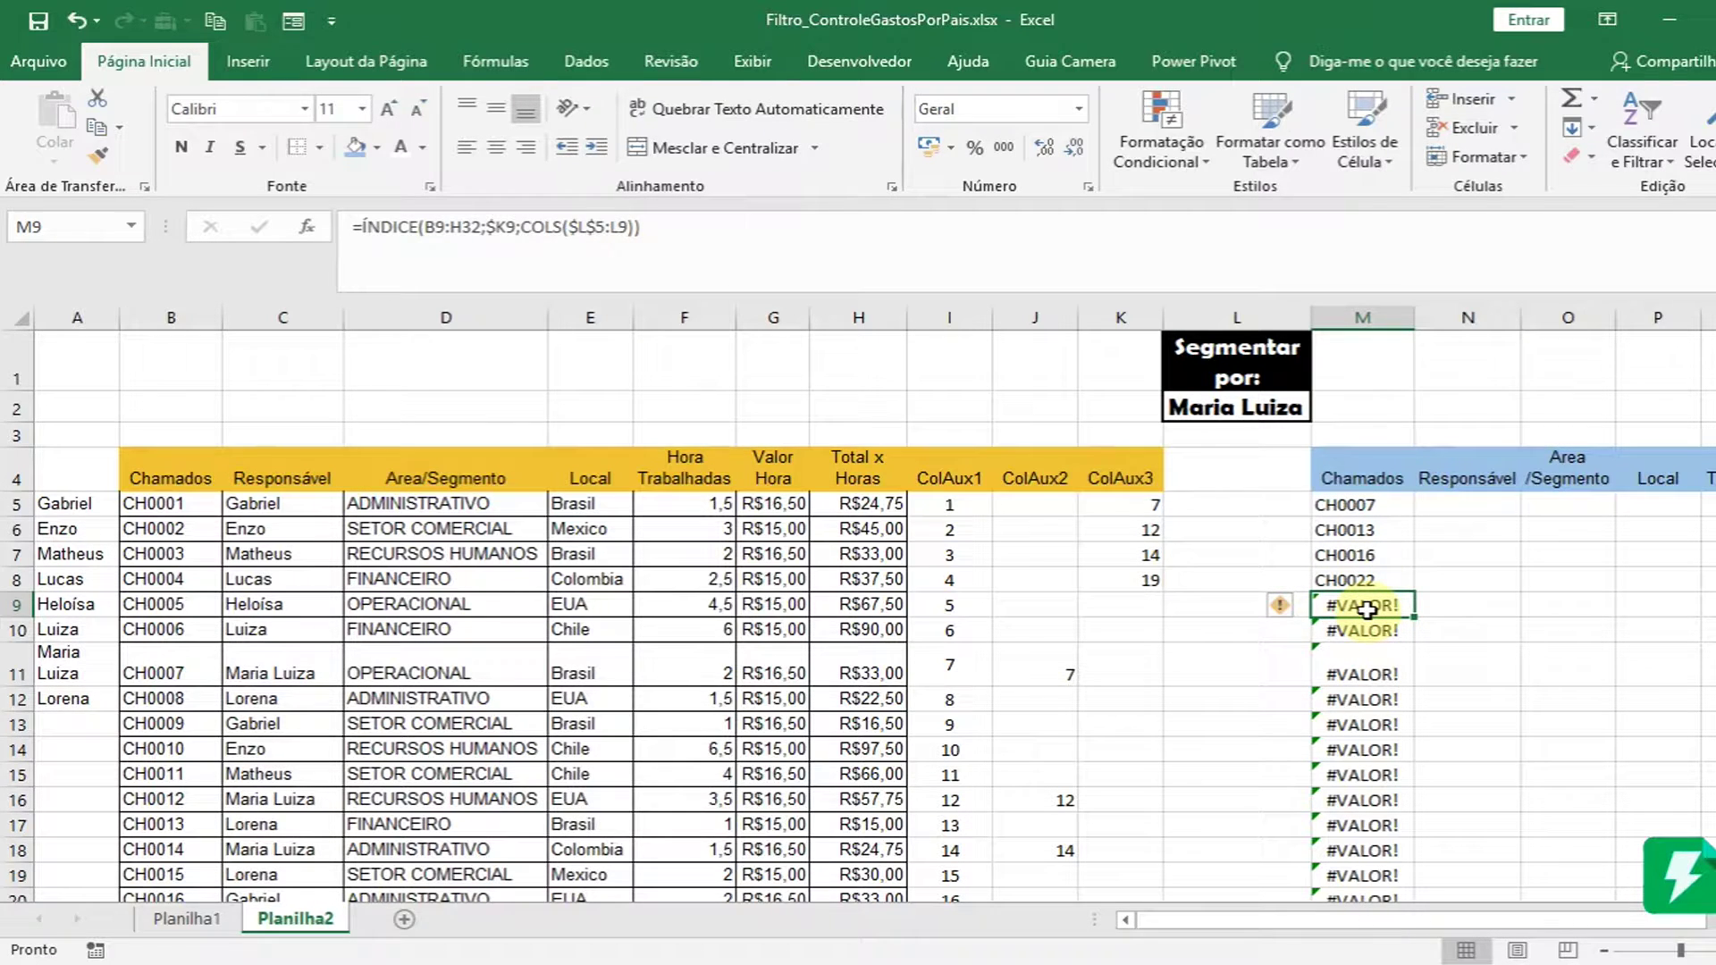
pyautogui.doubleClick(1367, 609)
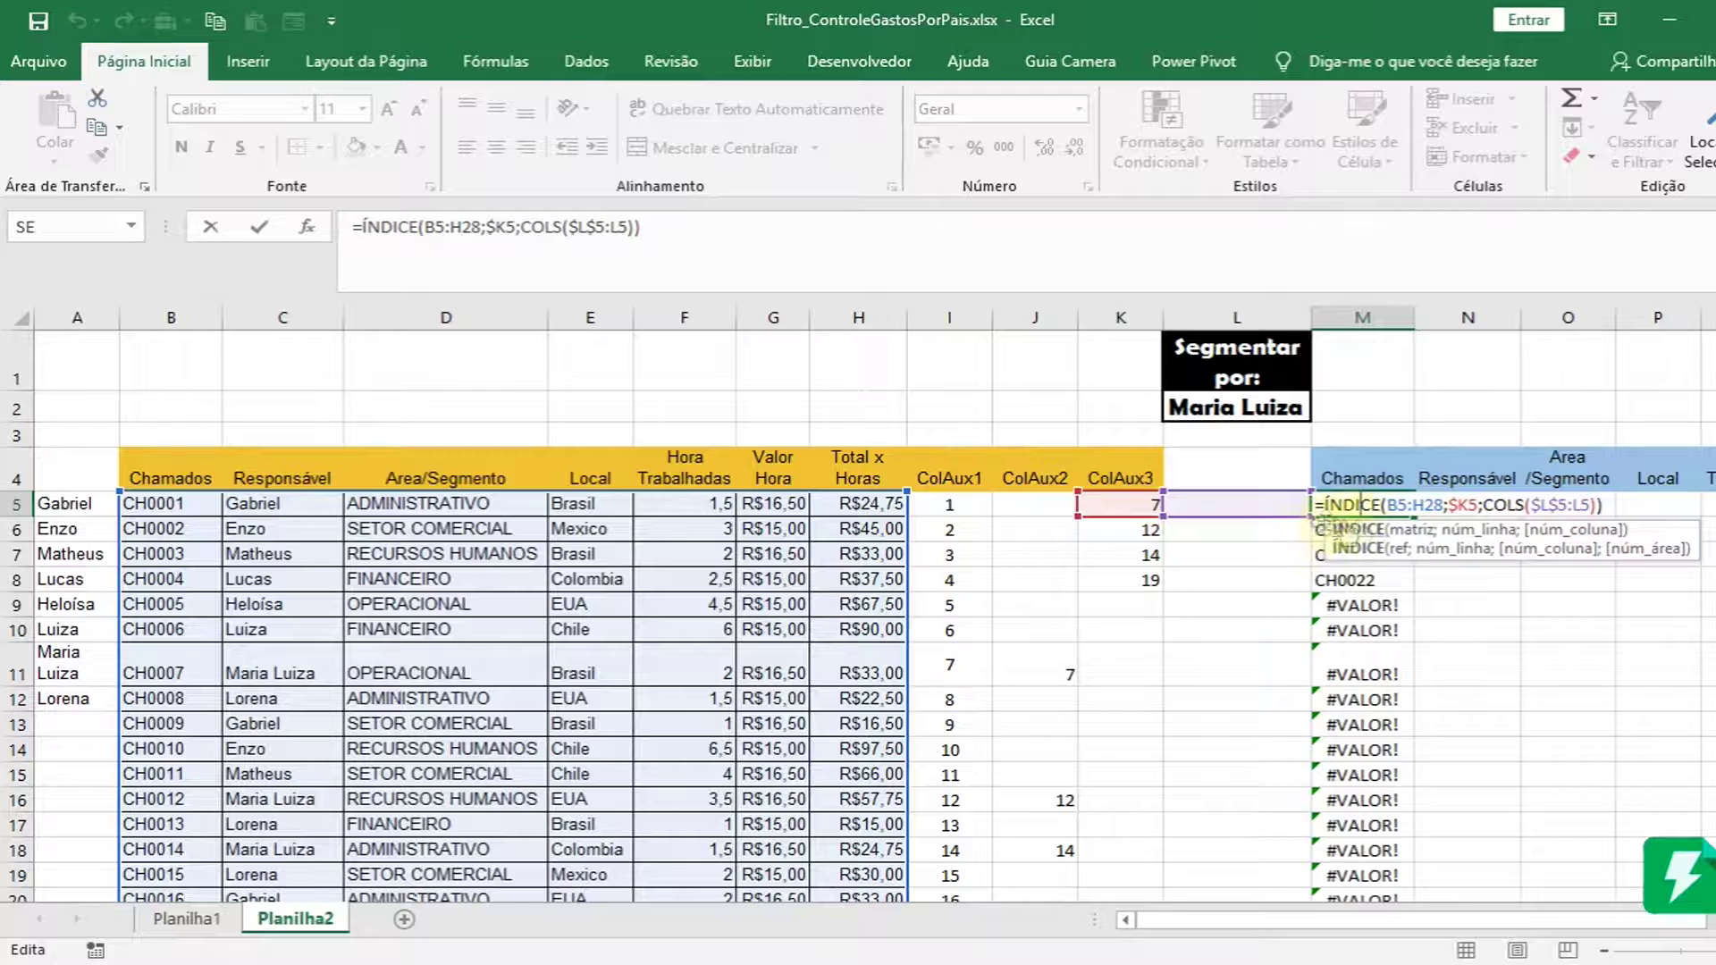
pyautogui.press('Return')
pyautogui.doubleClick(1332, 530)
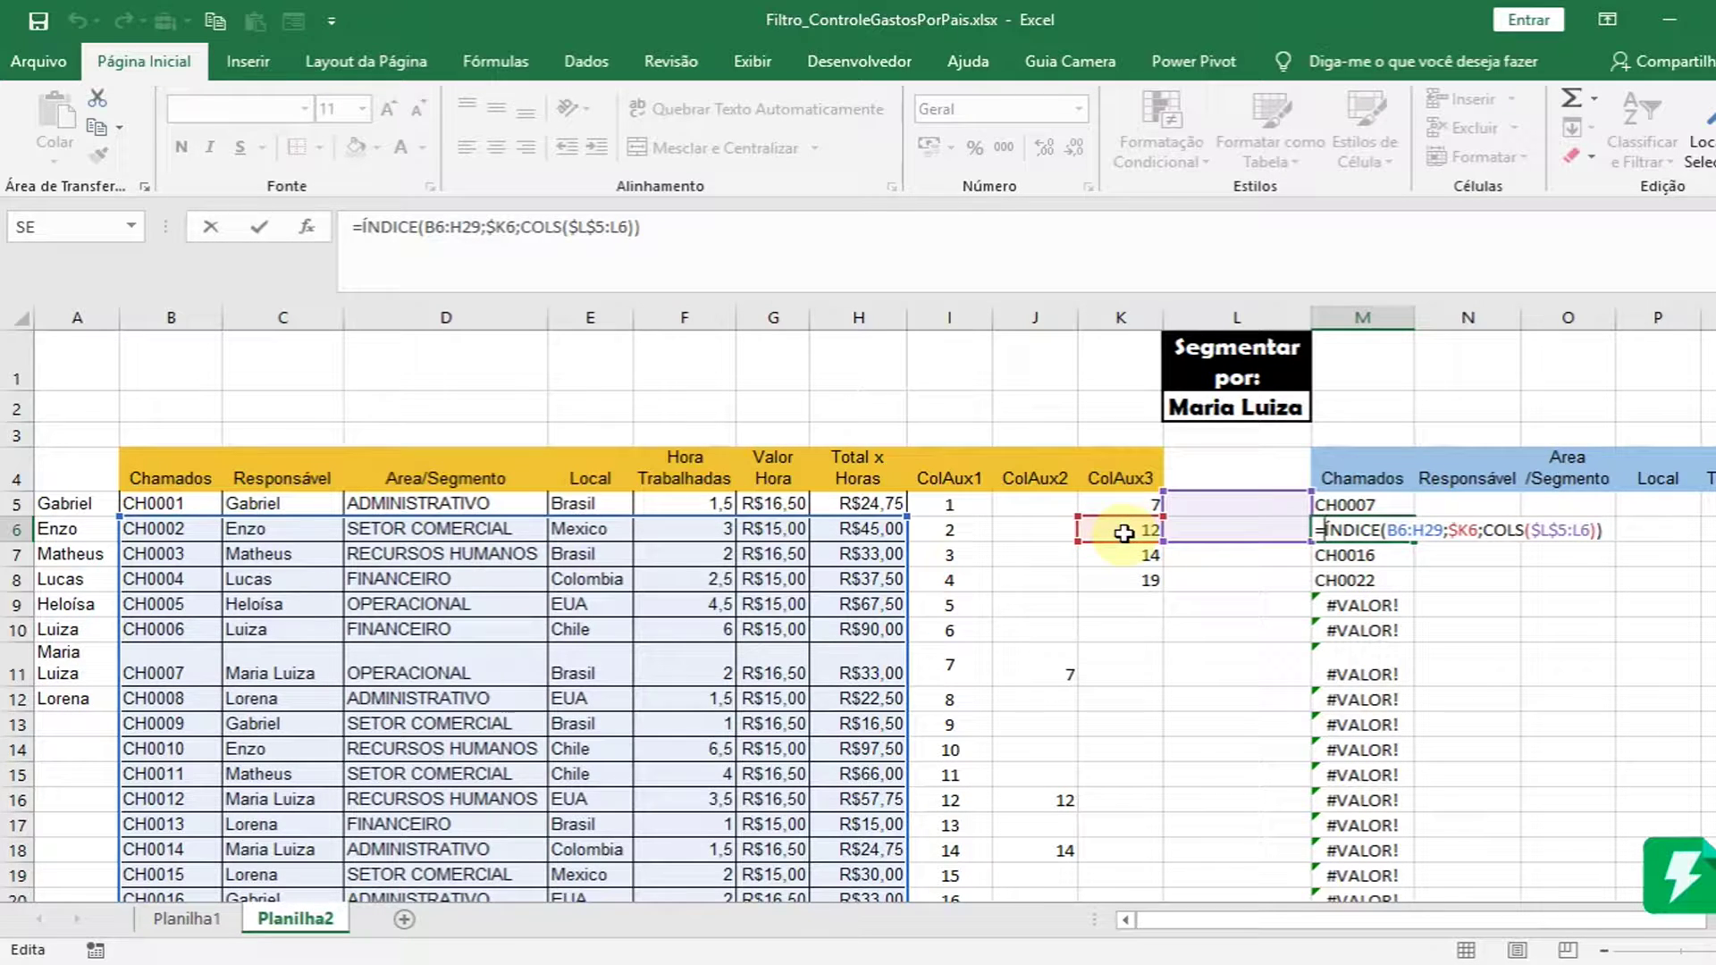
pyautogui.click(1367, 558)
pyautogui.press('Escape')
pyautogui.doubleClick(1458, 556)
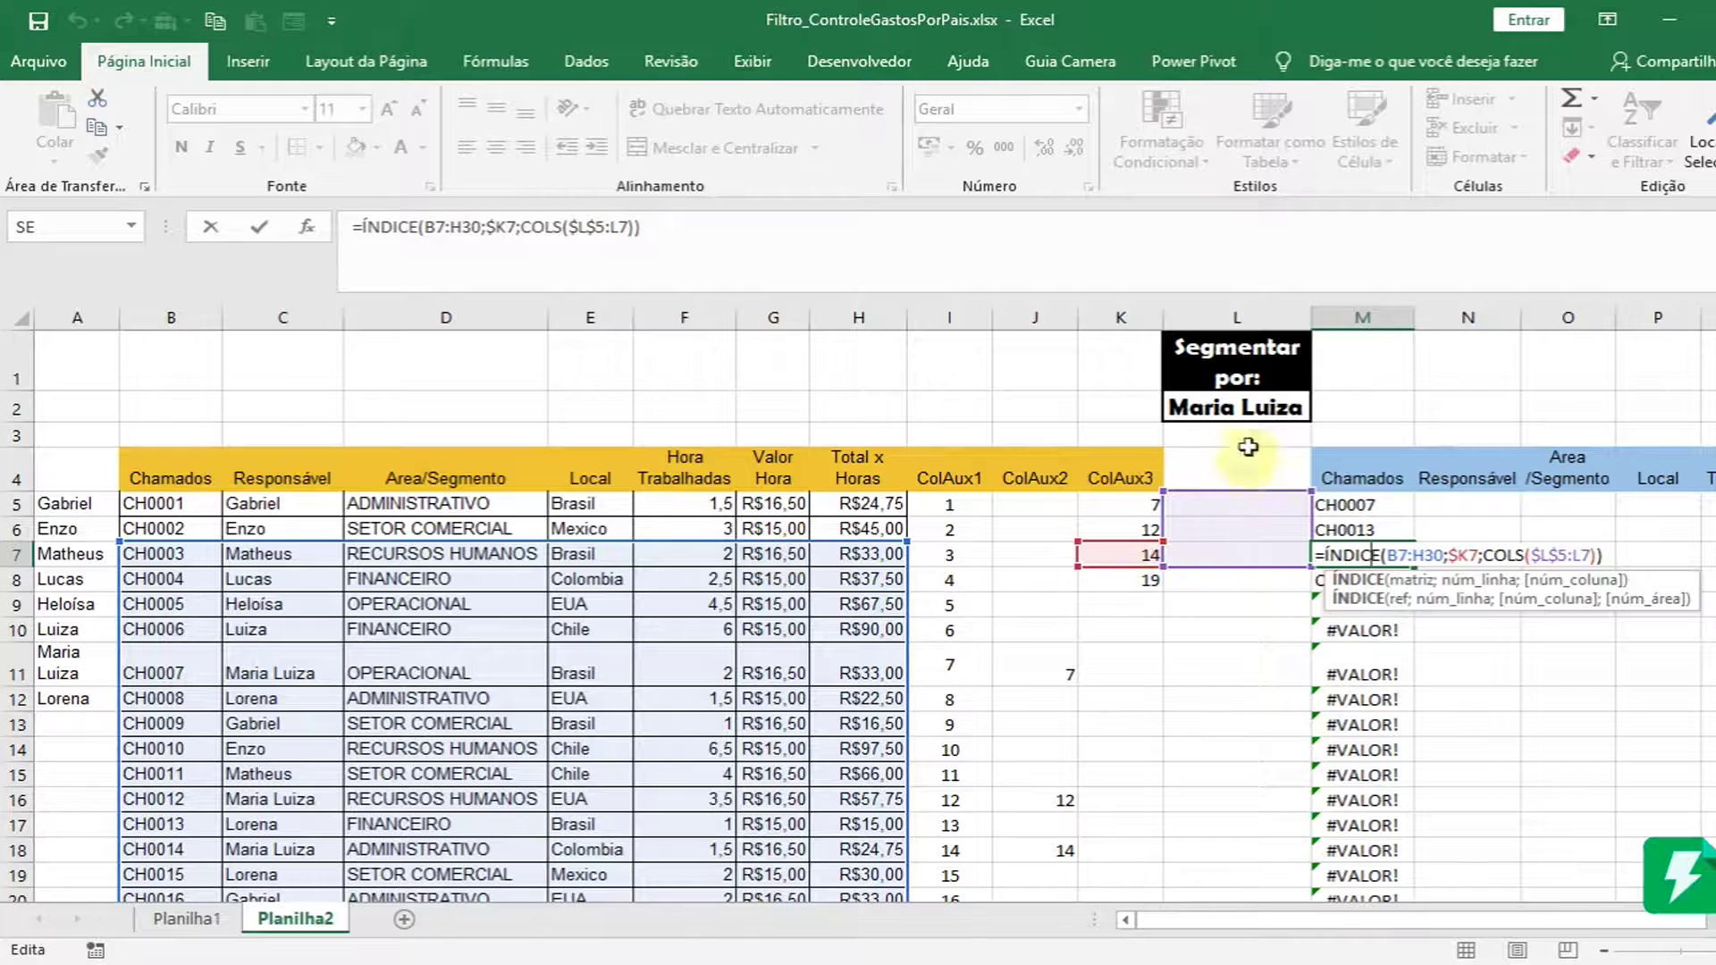
pyautogui.press('Escape')
pyautogui.doubleClick(1373, 577)
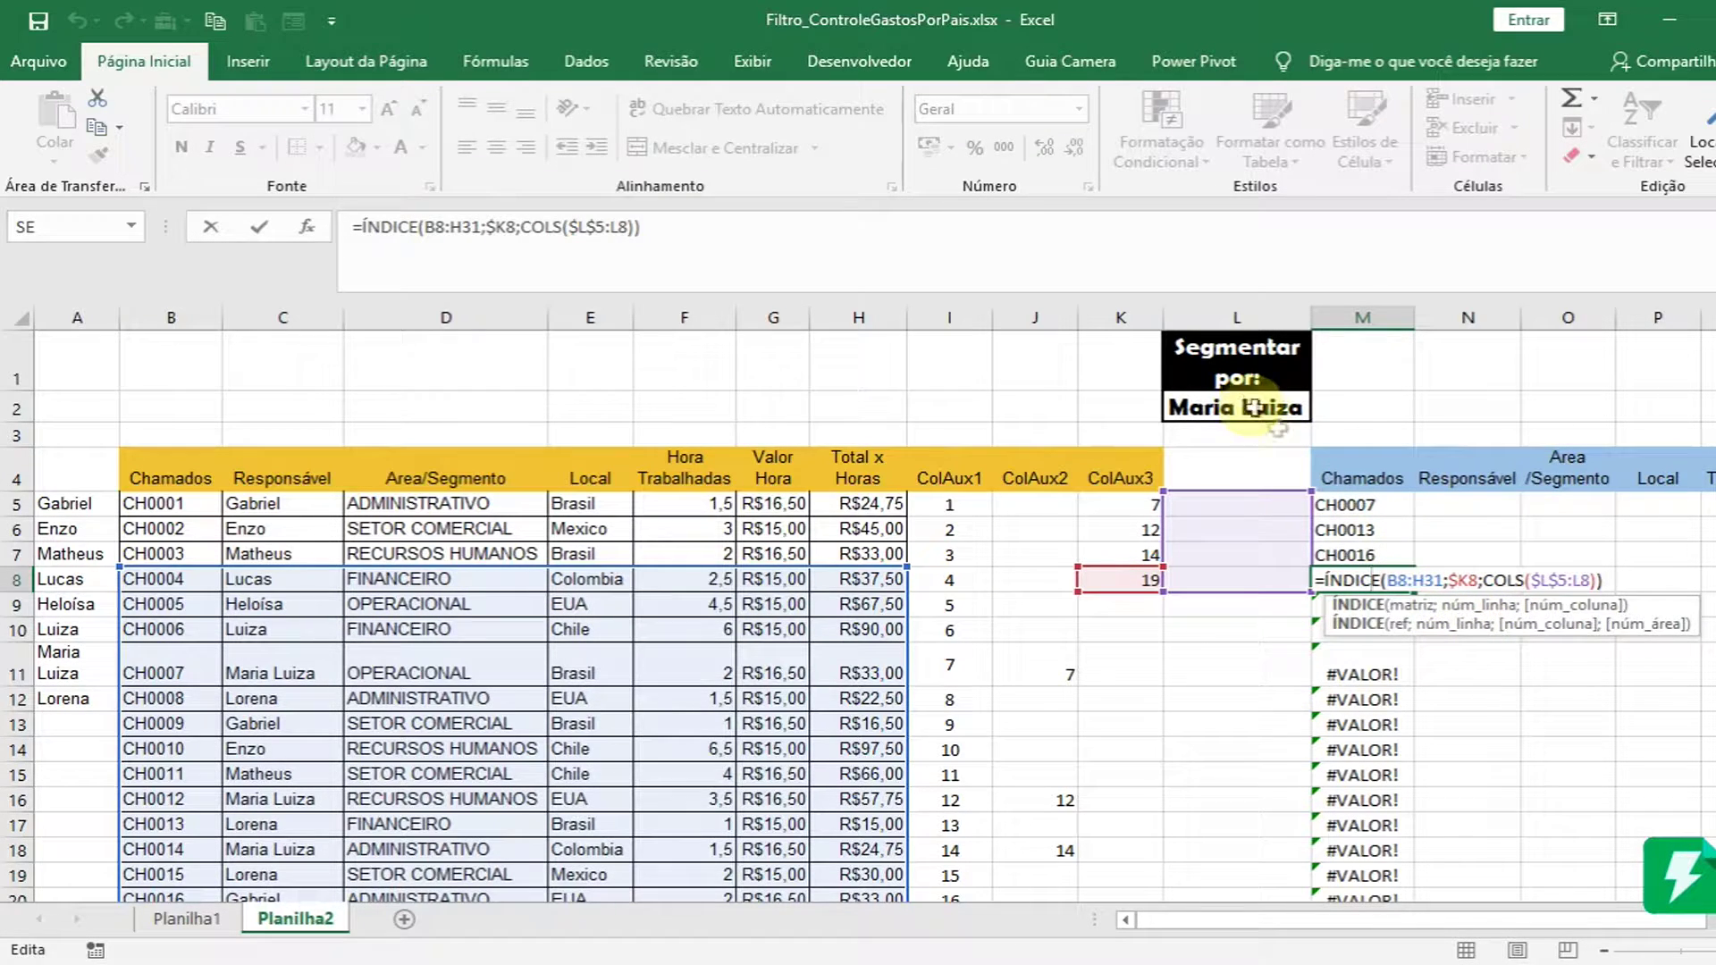
pyautogui.hotkey('ctrl', 'Return')
# - Wrap the ÍNDICE formula in M9 in SEERRO with an empty text "" as the value if error
pyautogui.press('Down')
pyautogui.press('F2')
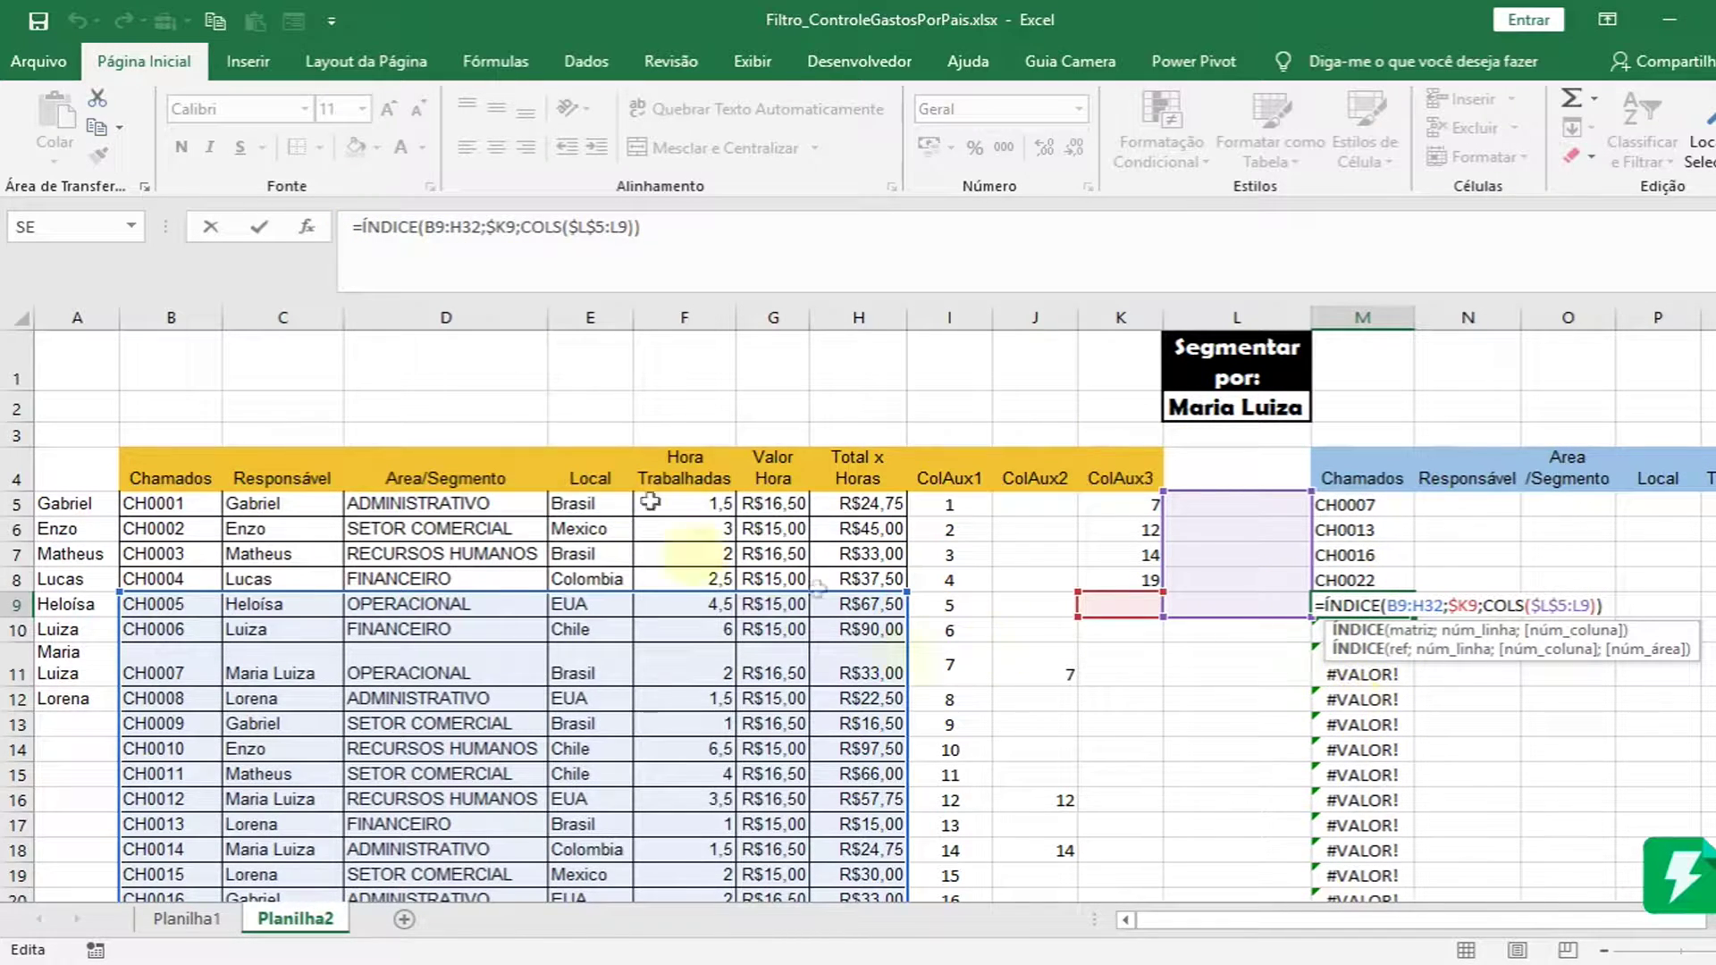
pyautogui.click(365, 232)
pyautogui.write('seerro(')
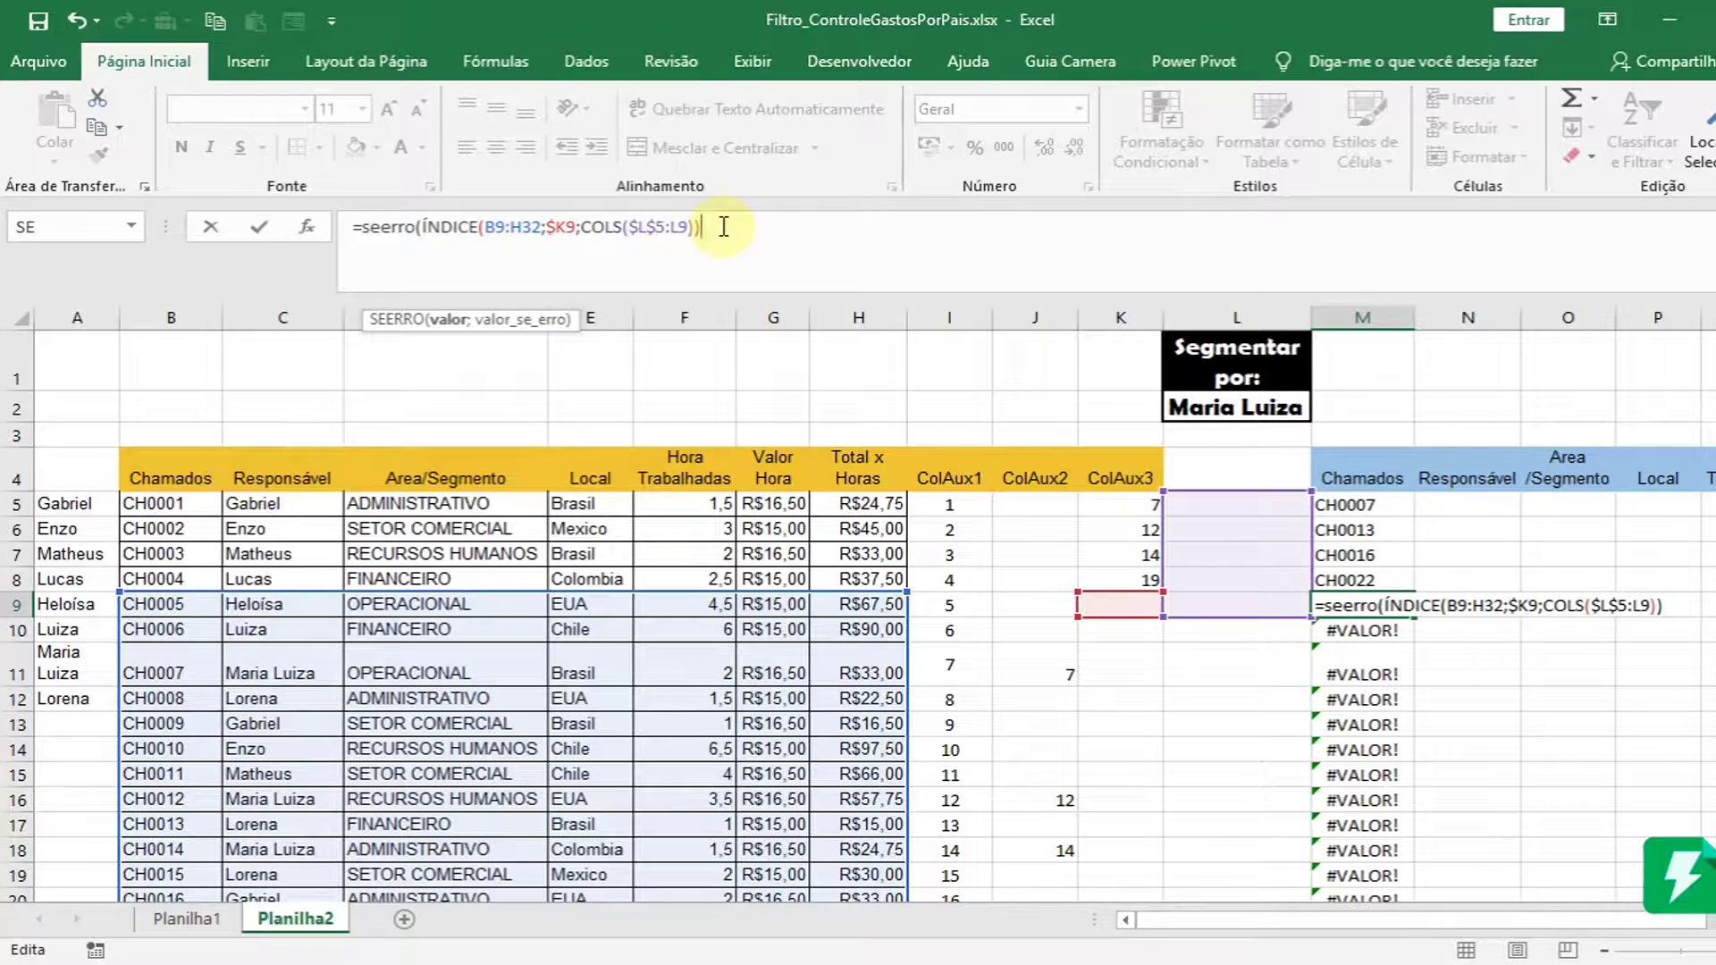
pyautogui.write('""')
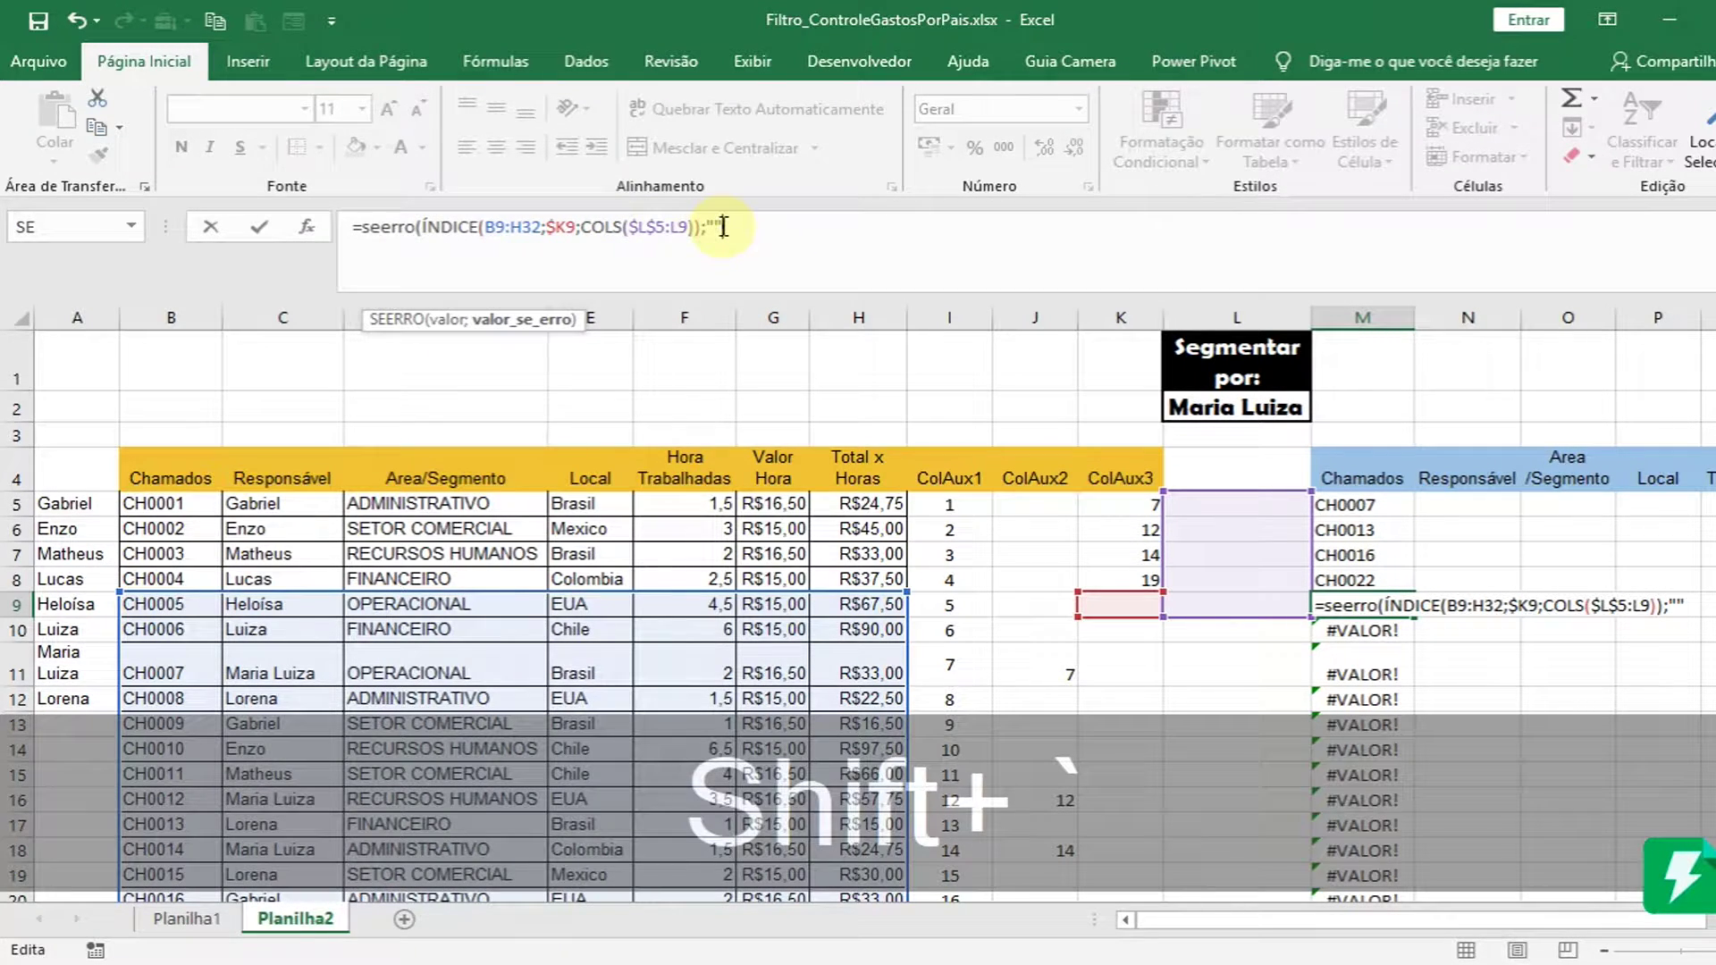
pyautogui.write(')')
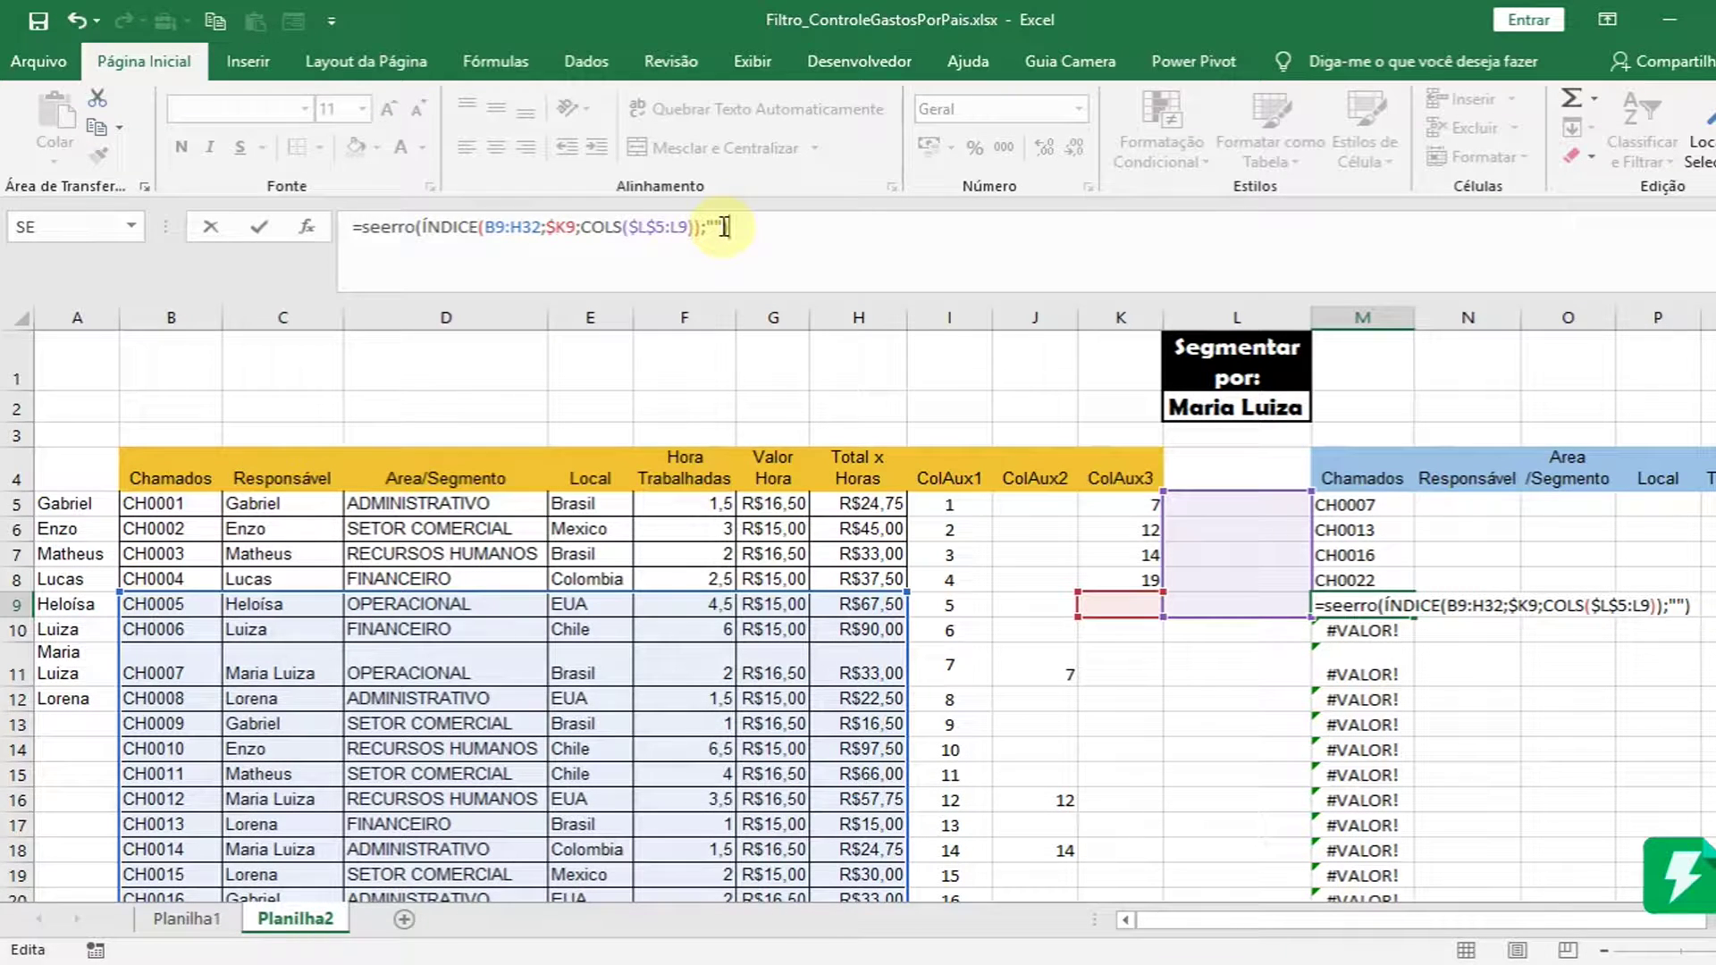
pyautogui.press('Return')
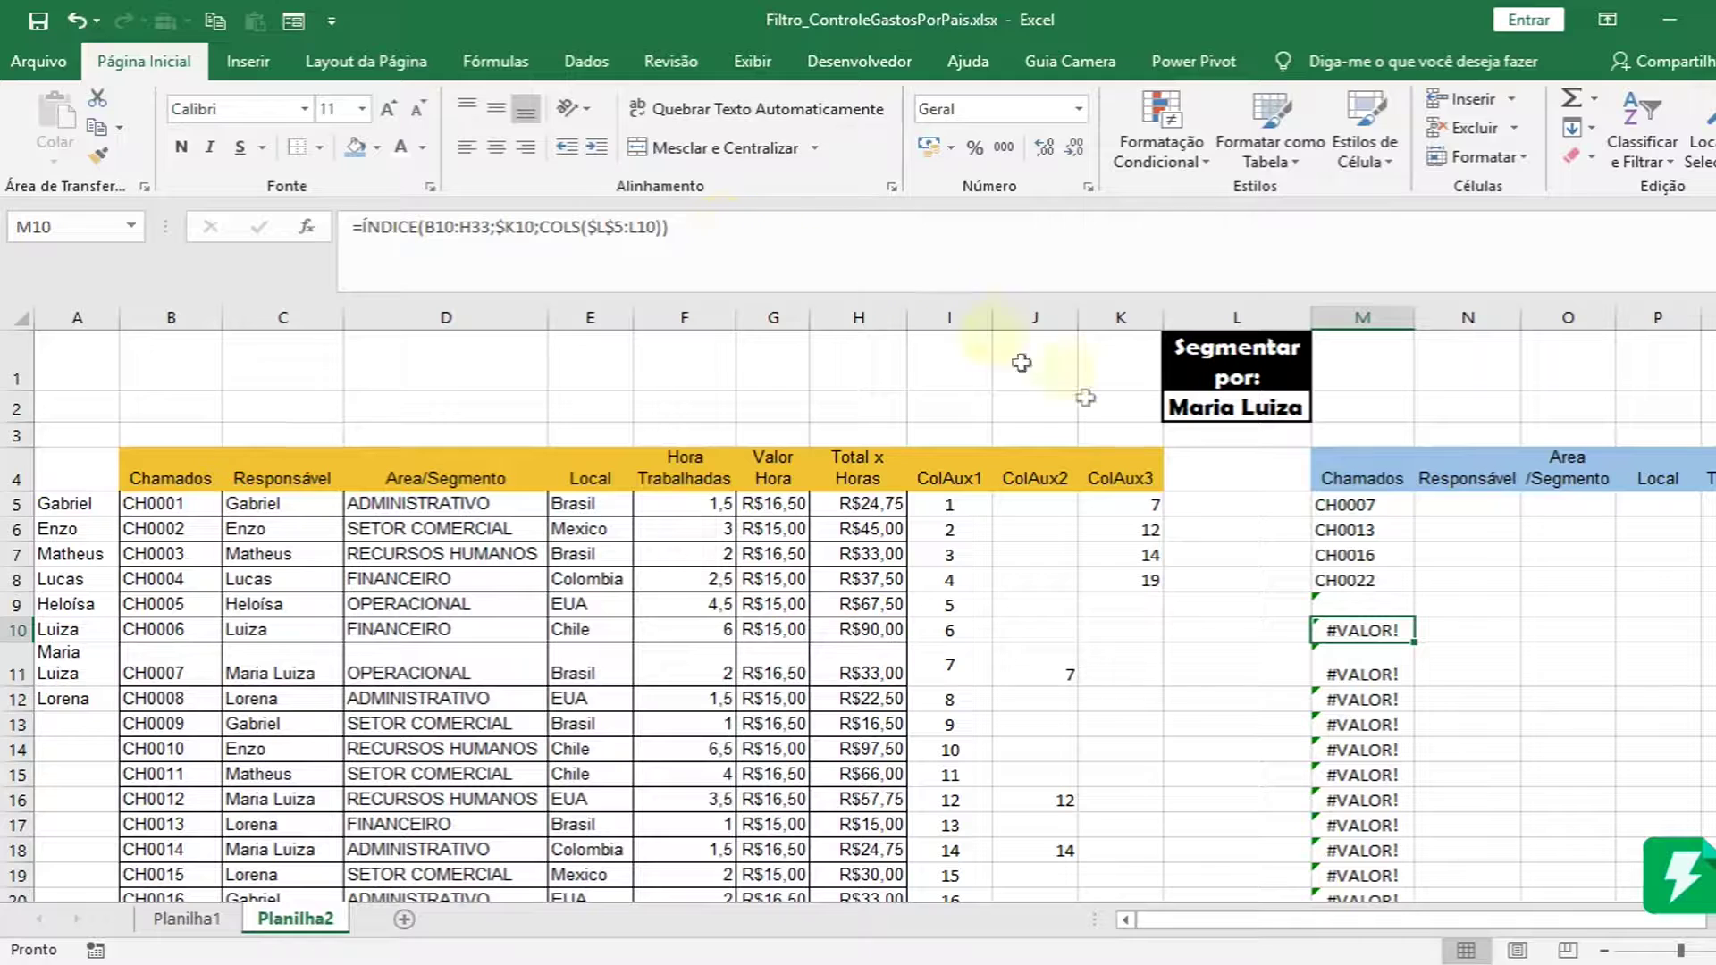
# - Copy the SEERRO formula from M9 up to M5 and down to M28, and check the filled cells
pyautogui.click(1367, 604)
pyautogui.moveTo(1415, 617); pyautogui.dragTo(1398, 509)
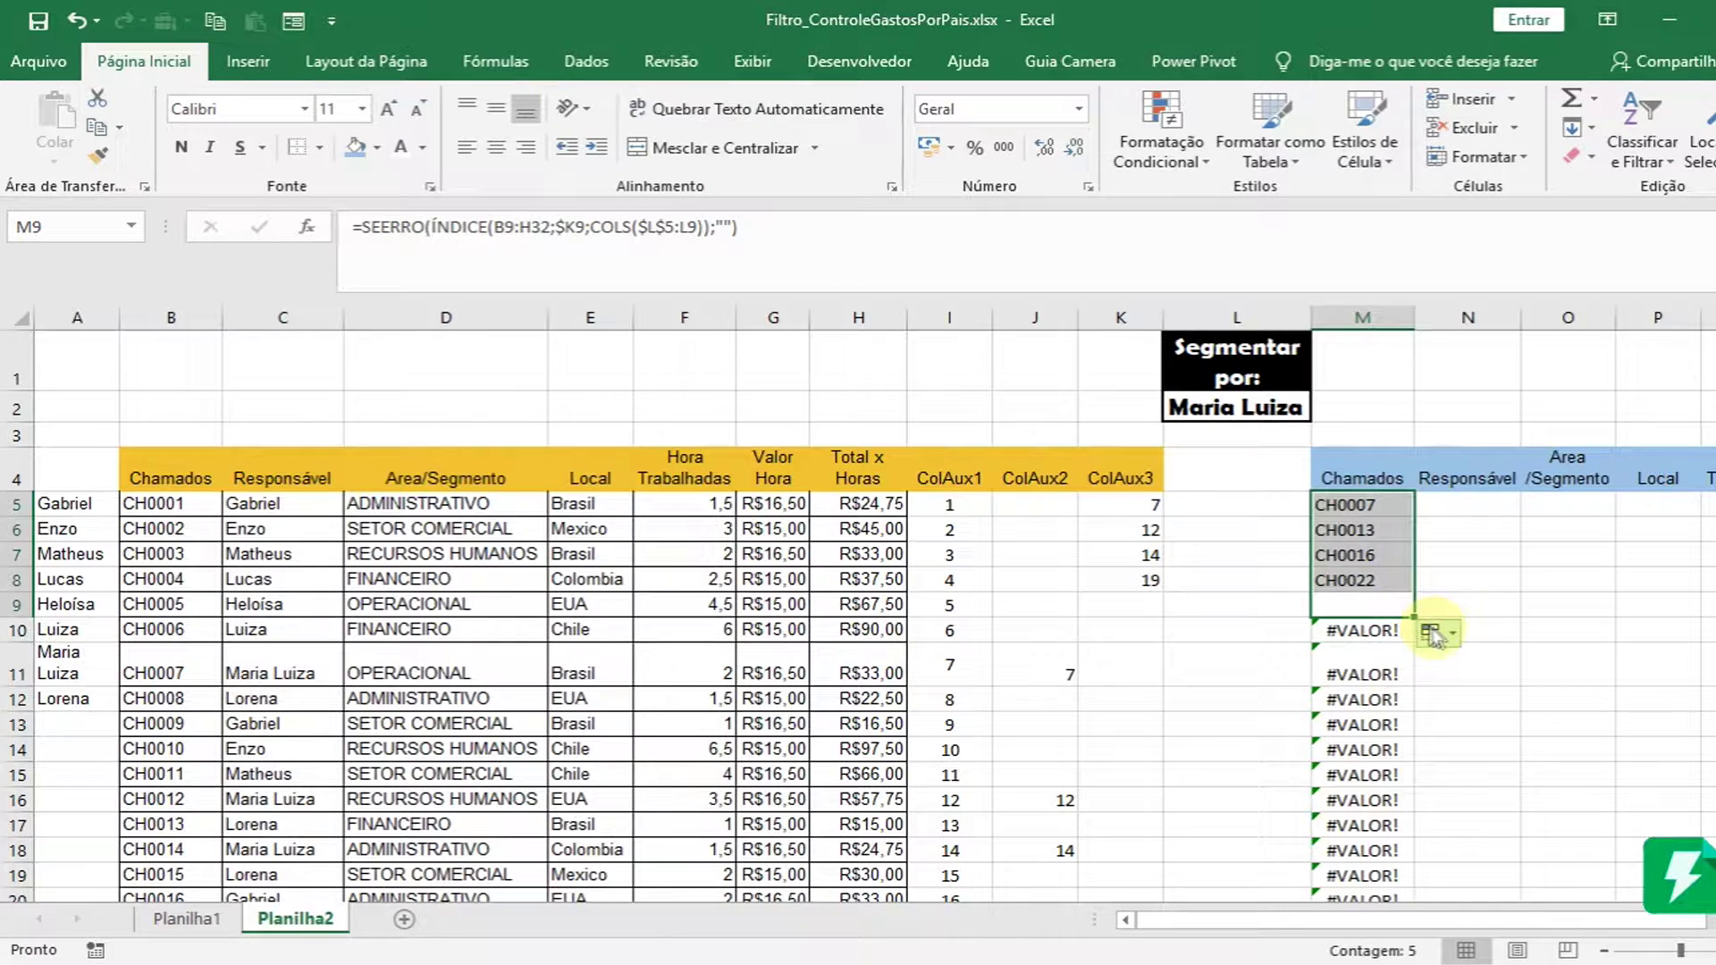
pyautogui.doubleClick(1418, 615)
pyautogui.click(1386, 728)
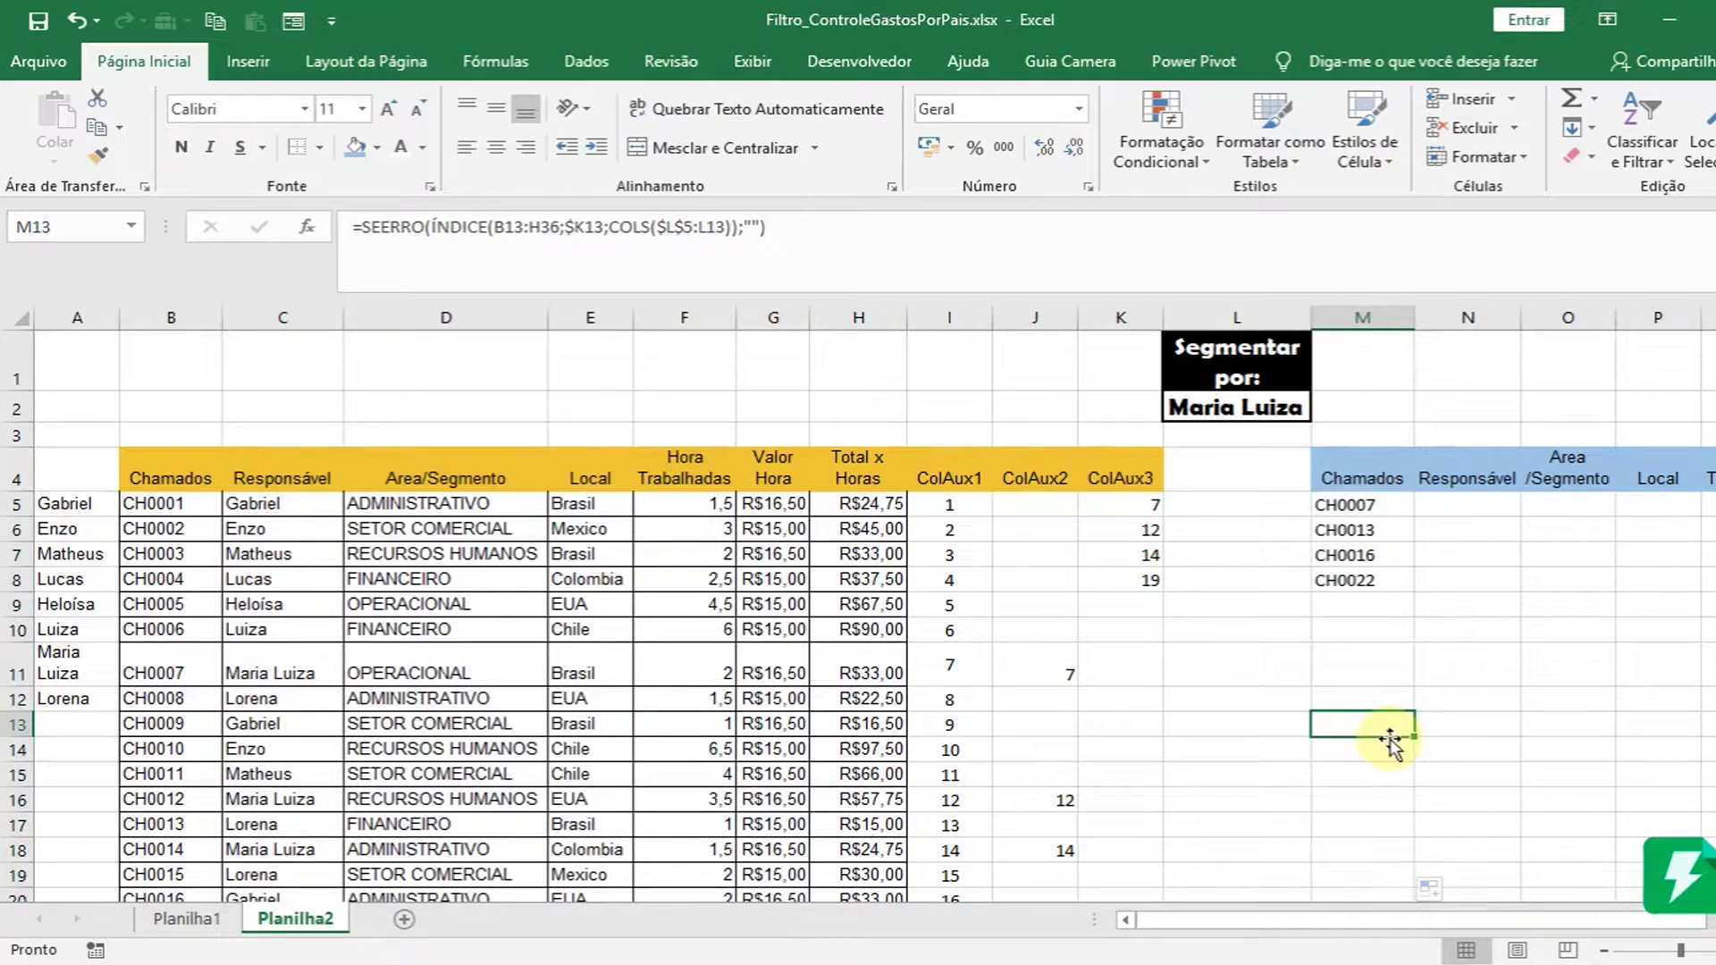
pyautogui.scroll(-3, 1390, 734)
pyautogui.click(1392, 731)
pyautogui.click(1372, 491)
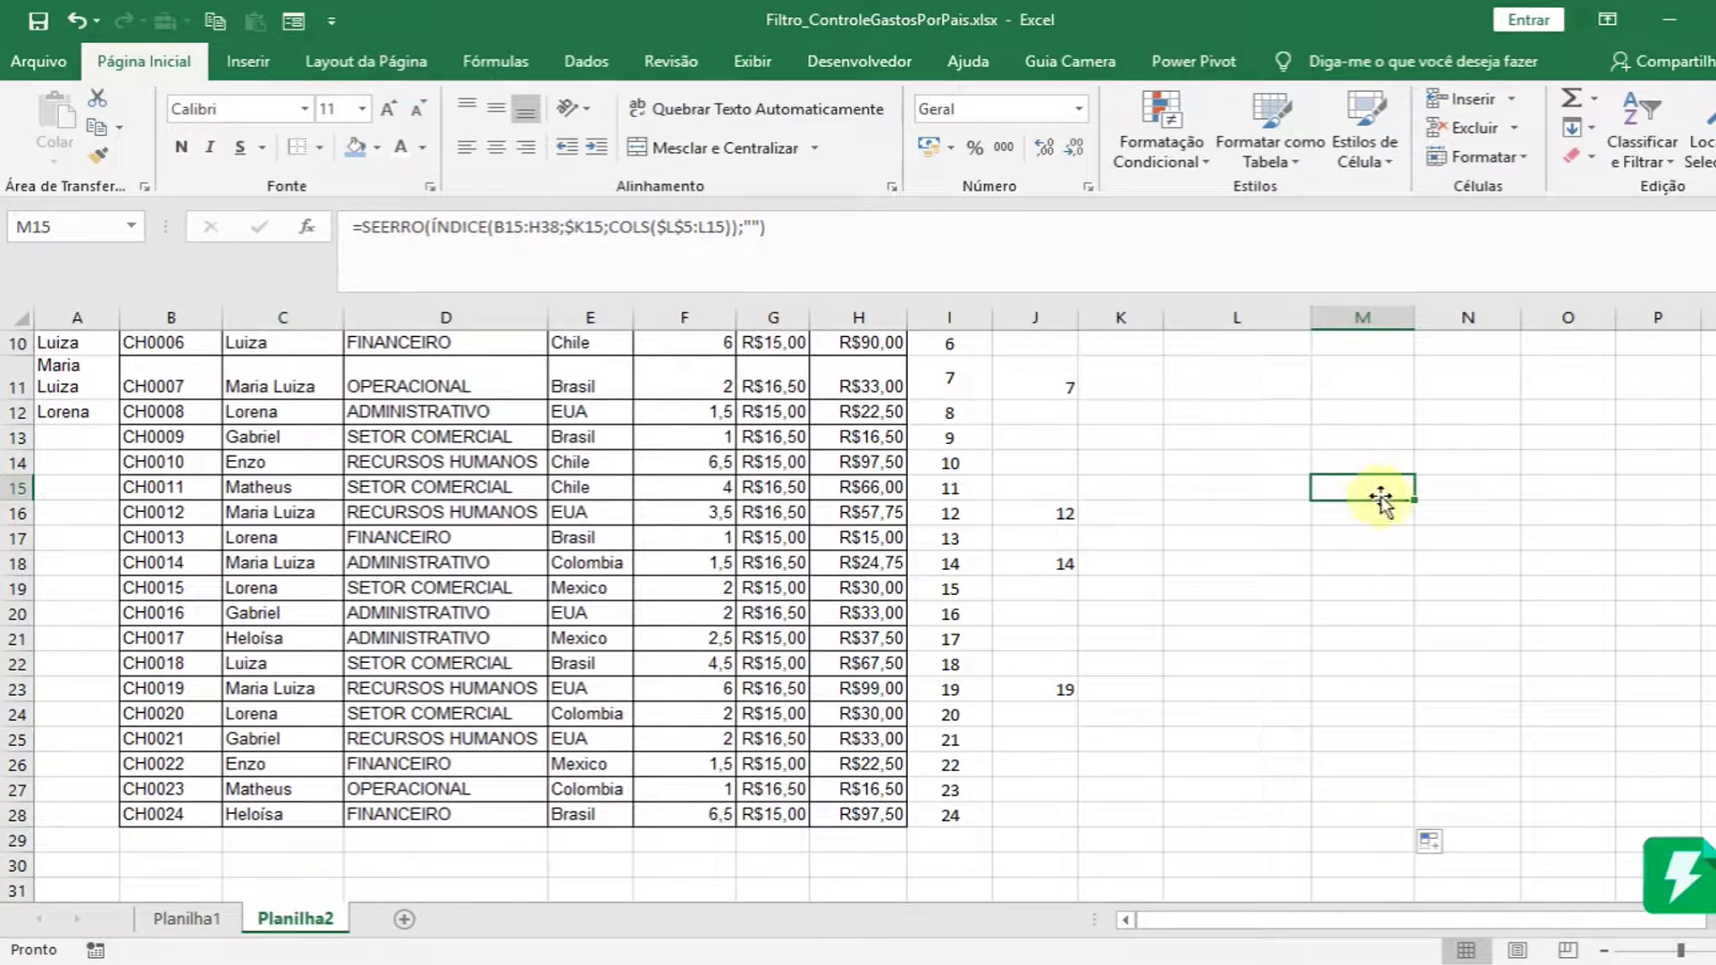
pyautogui.scroll(2, 1380, 499)
pyautogui.click(1374, 491)
pyautogui.click(1376, 539)
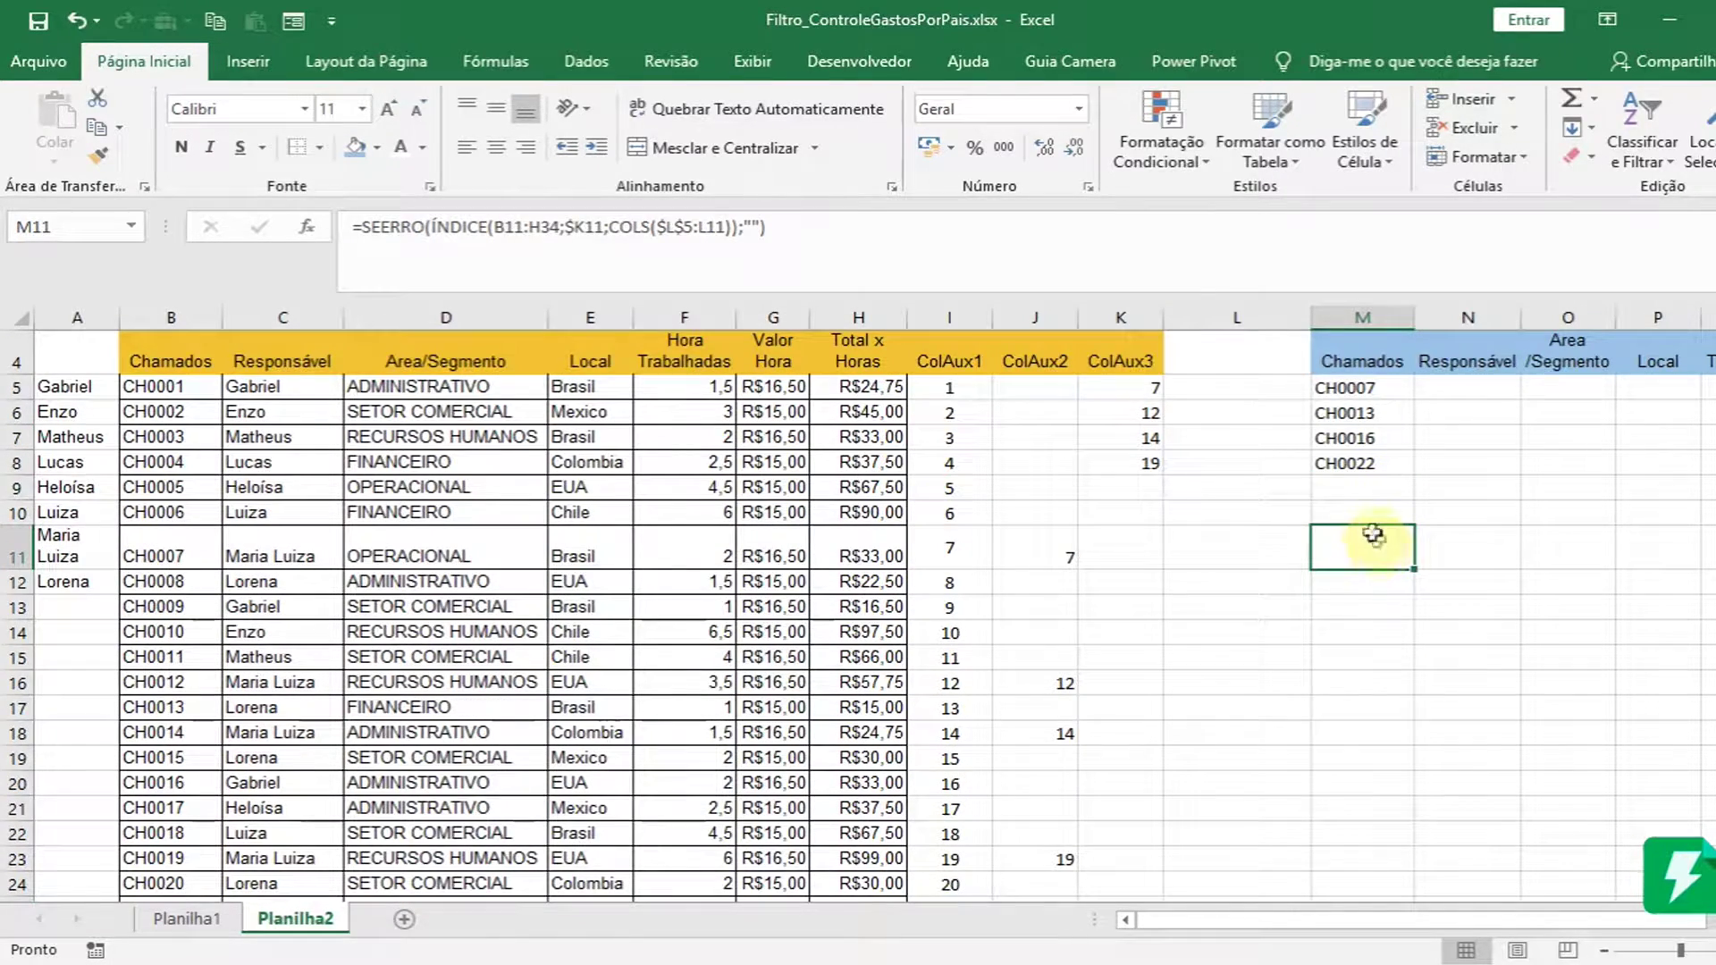
pyautogui.moveTo(805, 234); pyautogui.dragTo(239, 245)
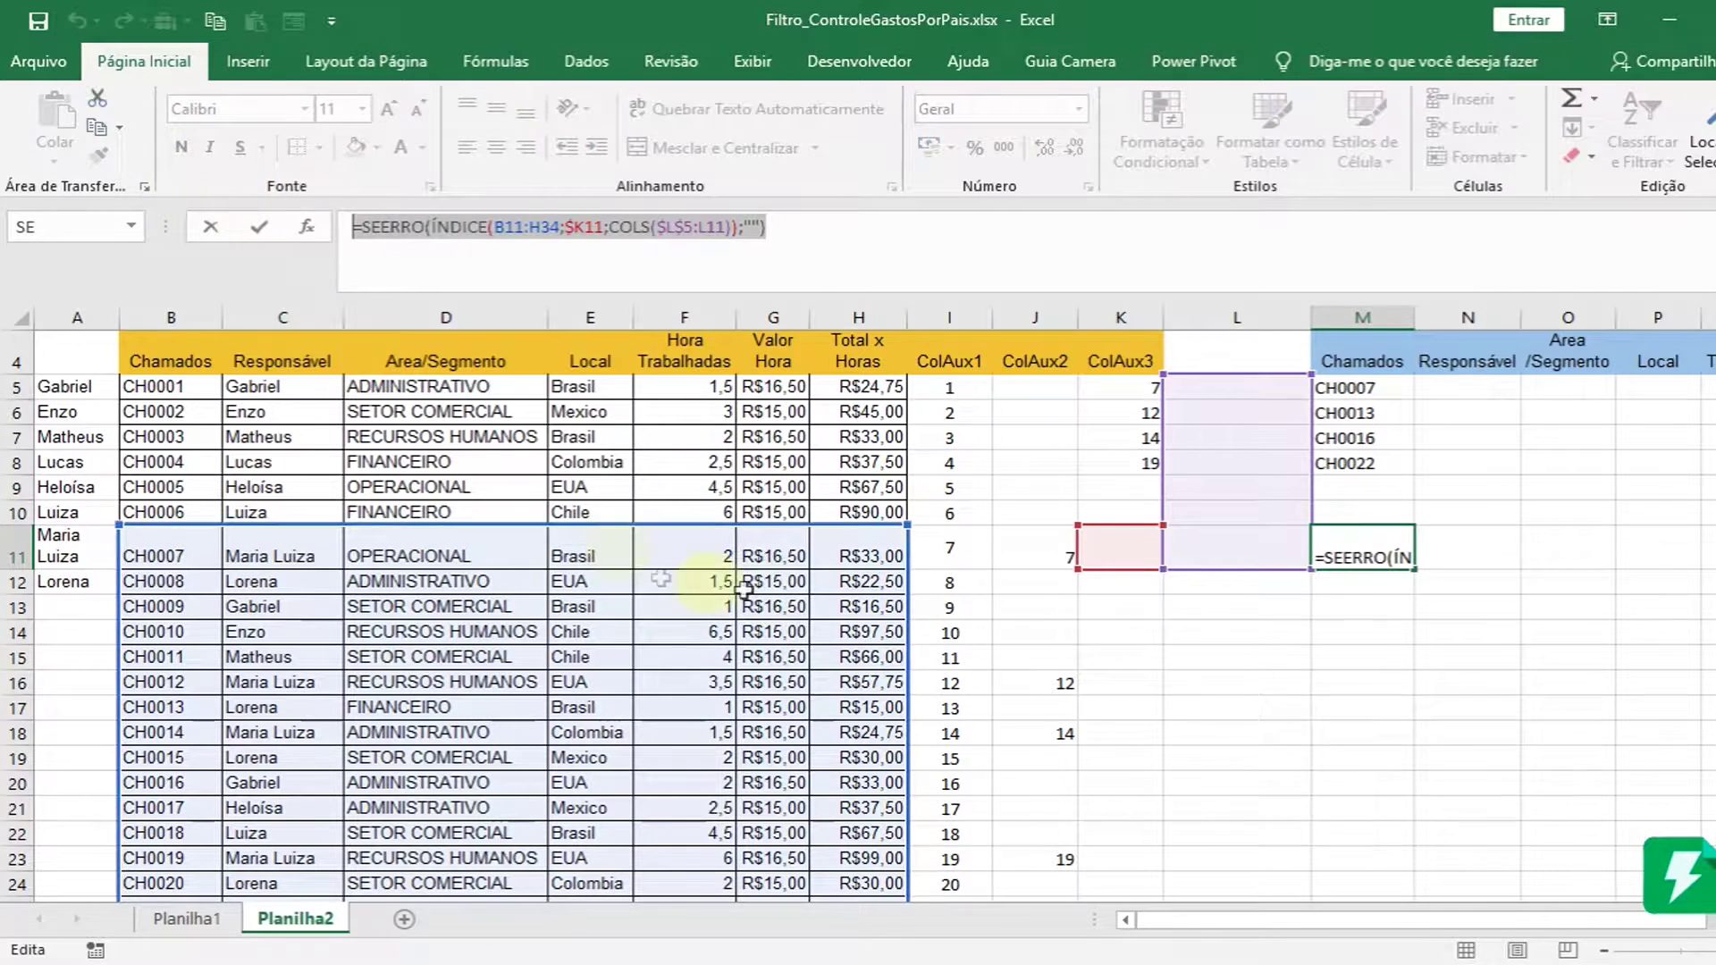
pyautogui.write('=')
pyautogui.click(1401, 583)
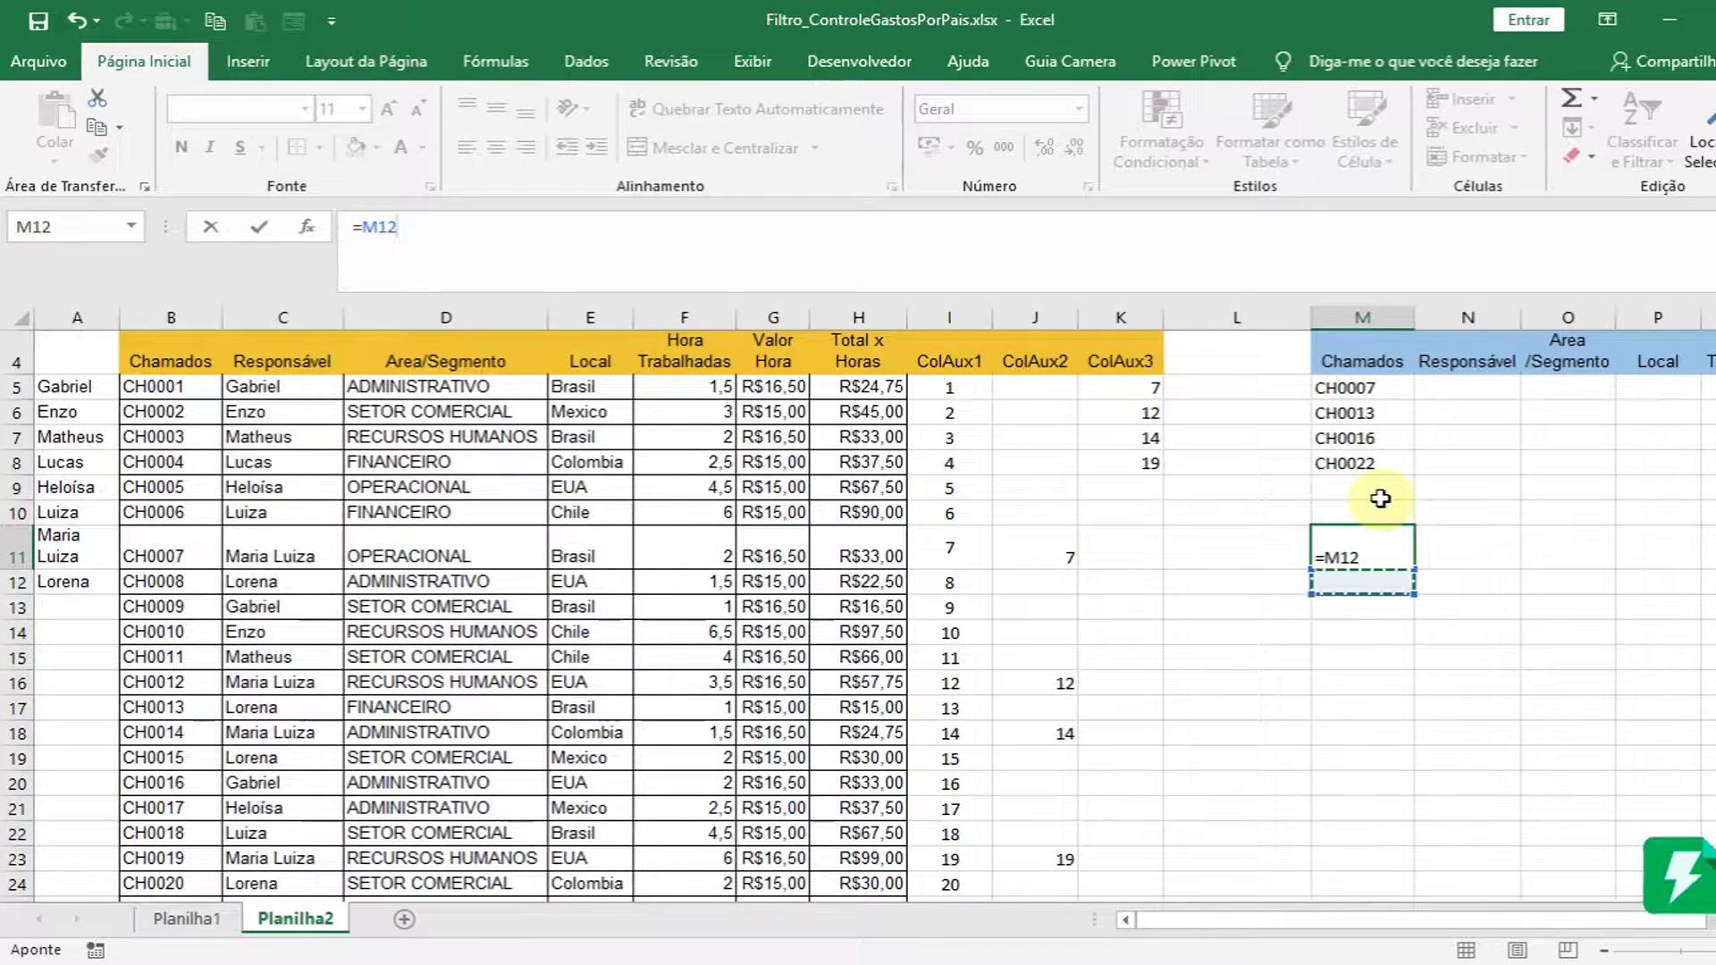
pyautogui.press('Escape')
# - Compare each ColAux3 row number in K5:K8 with the Chamados result beside it in M5:M8
pyautogui.click(1380, 499)
pyautogui.click(1343, 463)
pyautogui.click(1357, 437)
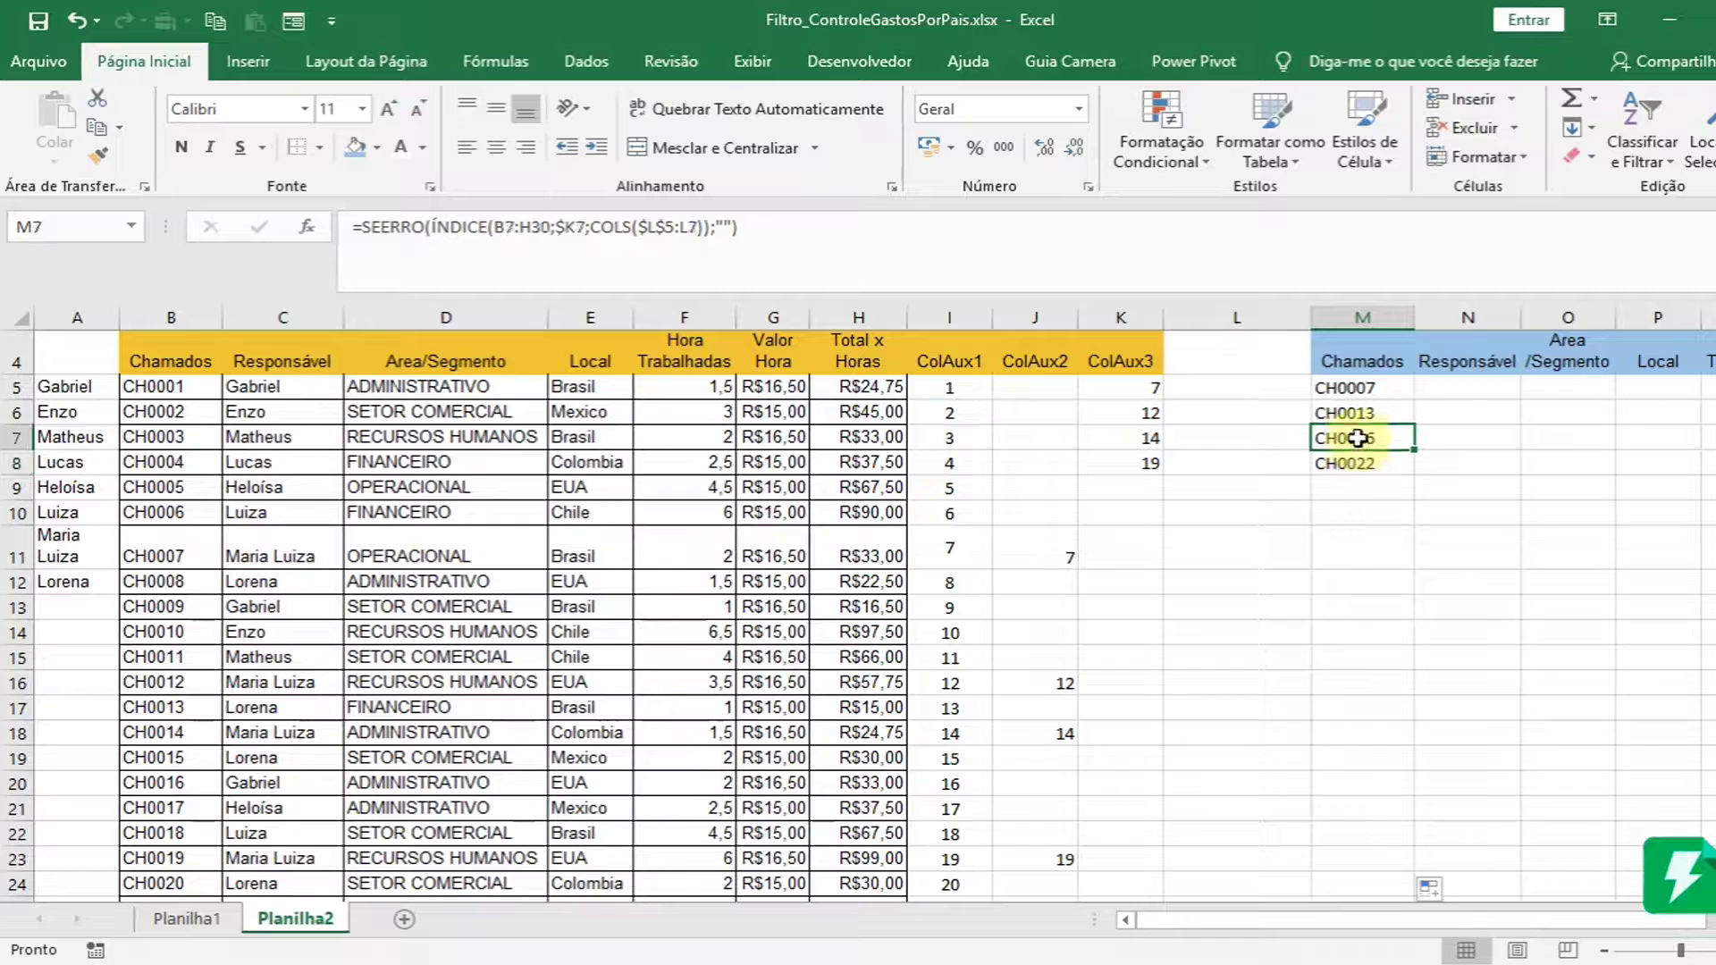
pyautogui.click(1139, 391)
pyautogui.click(1330, 395)
pyautogui.click(1146, 416)
pyautogui.click(1343, 430)
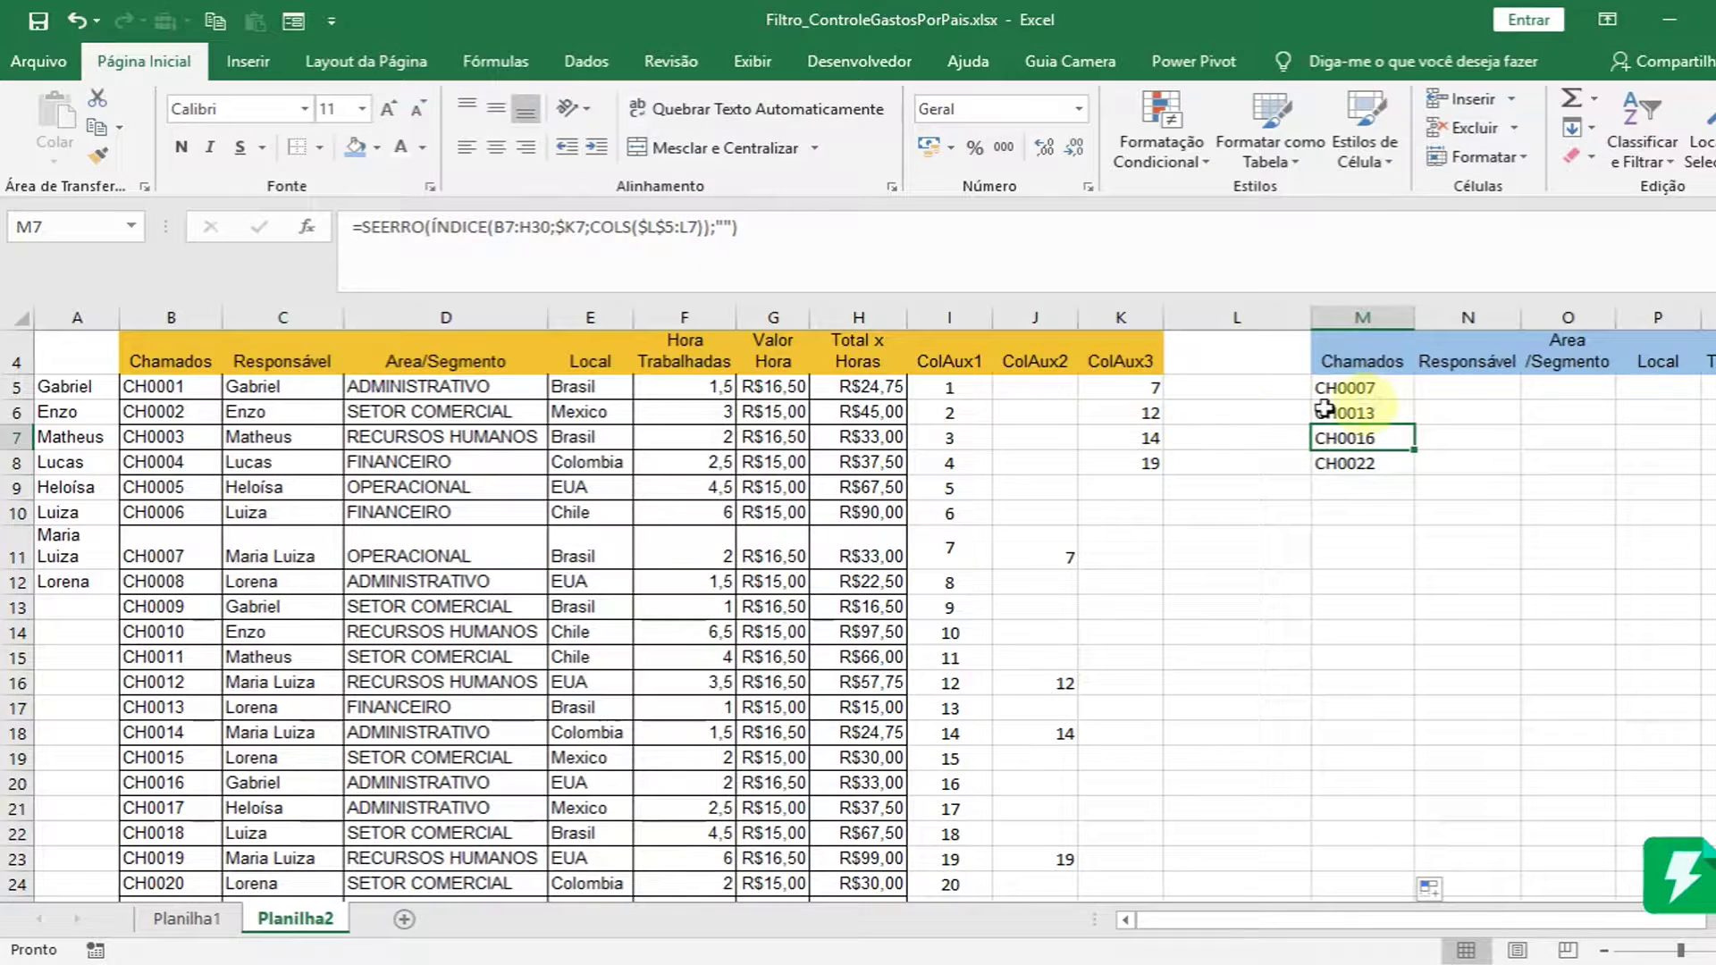
pyautogui.click(1144, 417)
pyautogui.click(1340, 413)
pyautogui.click(1145, 438)
pyautogui.click(1343, 438)
pyautogui.click(1148, 463)
pyautogui.click(1345, 463)
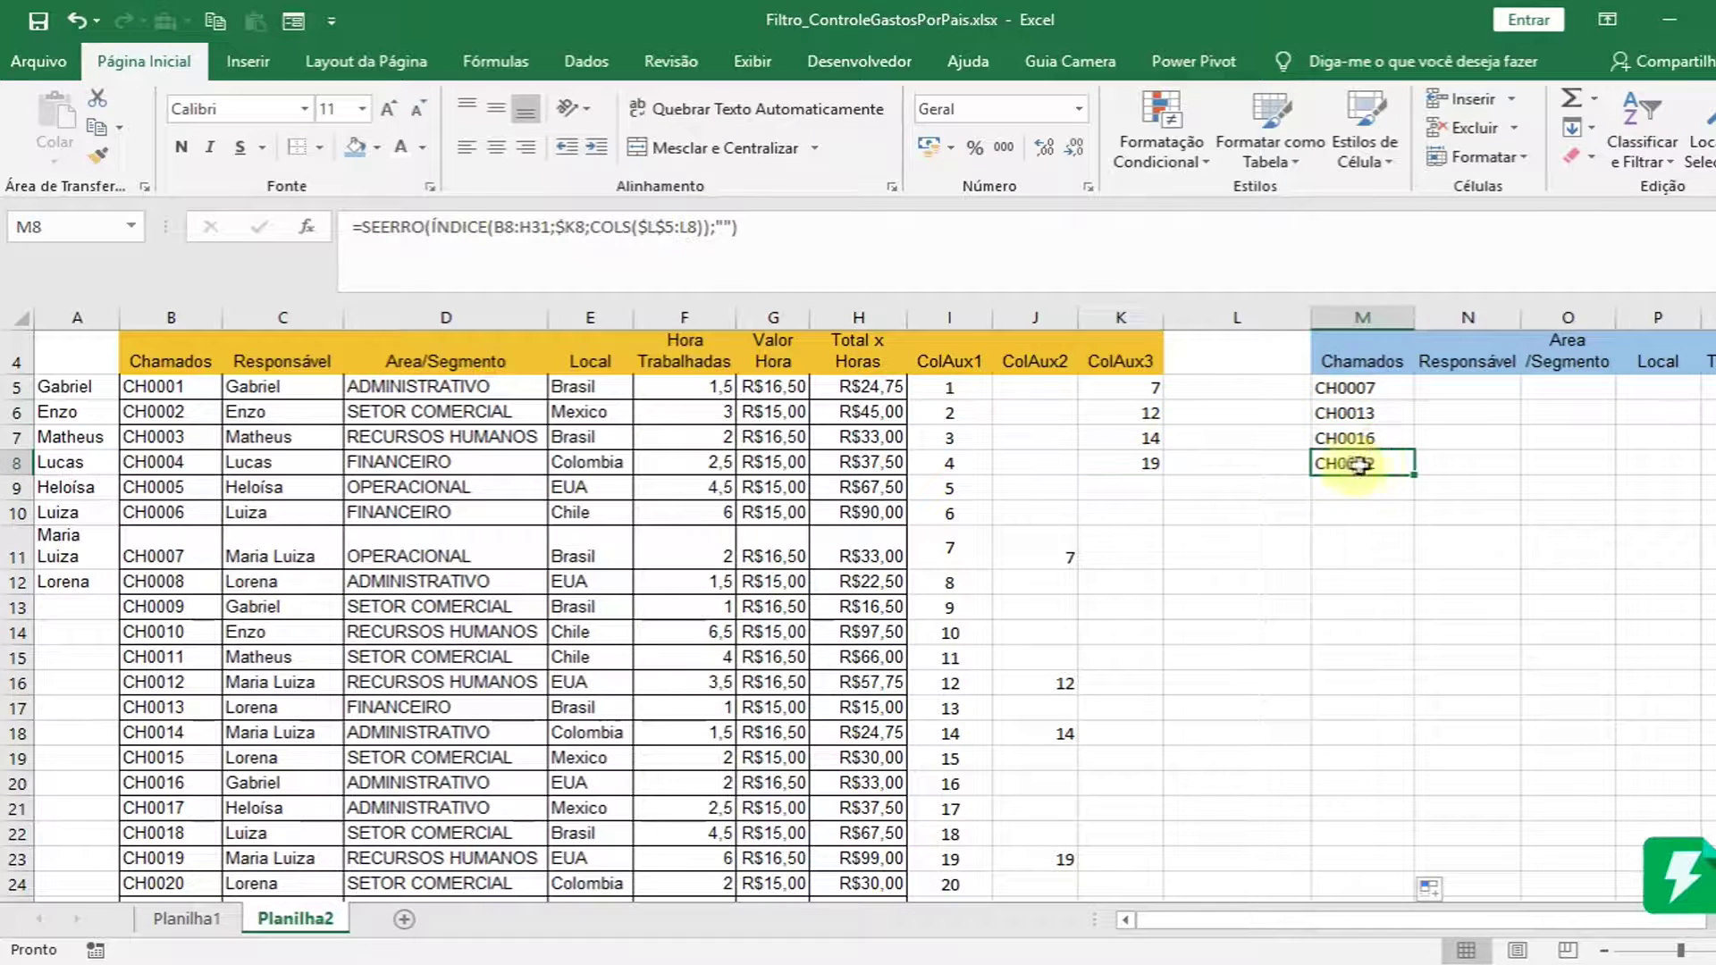
# - Fill the SEERRO formula from M5 down to M28 again
pyautogui.click(1348, 388)
pyautogui.moveTo(1395, 411)
pyautogui.mouseDown()
pyautogui.moveTo(1391, 512)
pyautogui.moveTo(1380, 439)
pyautogui.moveTo(1417, 652)
pyautogui.moveTo(1376, 961)
pyautogui.moveTo(1444, 727)
pyautogui.moveTo(1444, 941)
pyautogui.moveTo(1444, 754)
pyautogui.moveTo(1409, 630)
pyautogui.mouseUp()
pyautogui.click(1367, 387)
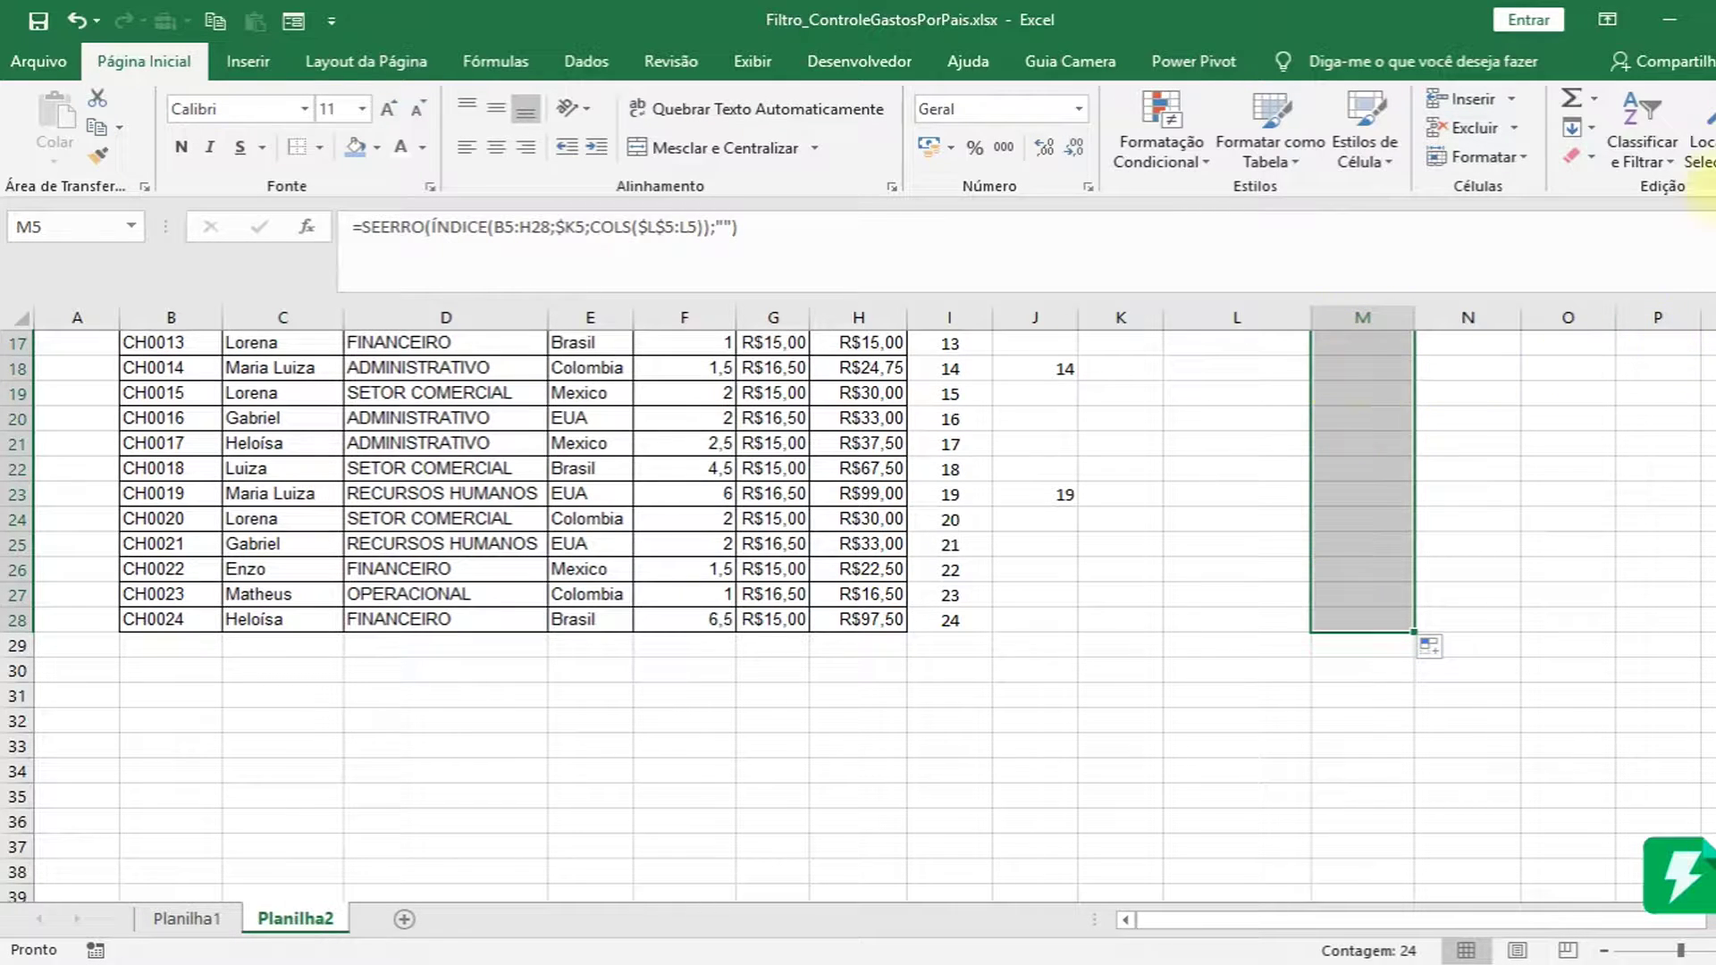
pyautogui.scroll(5, 1190, 394)
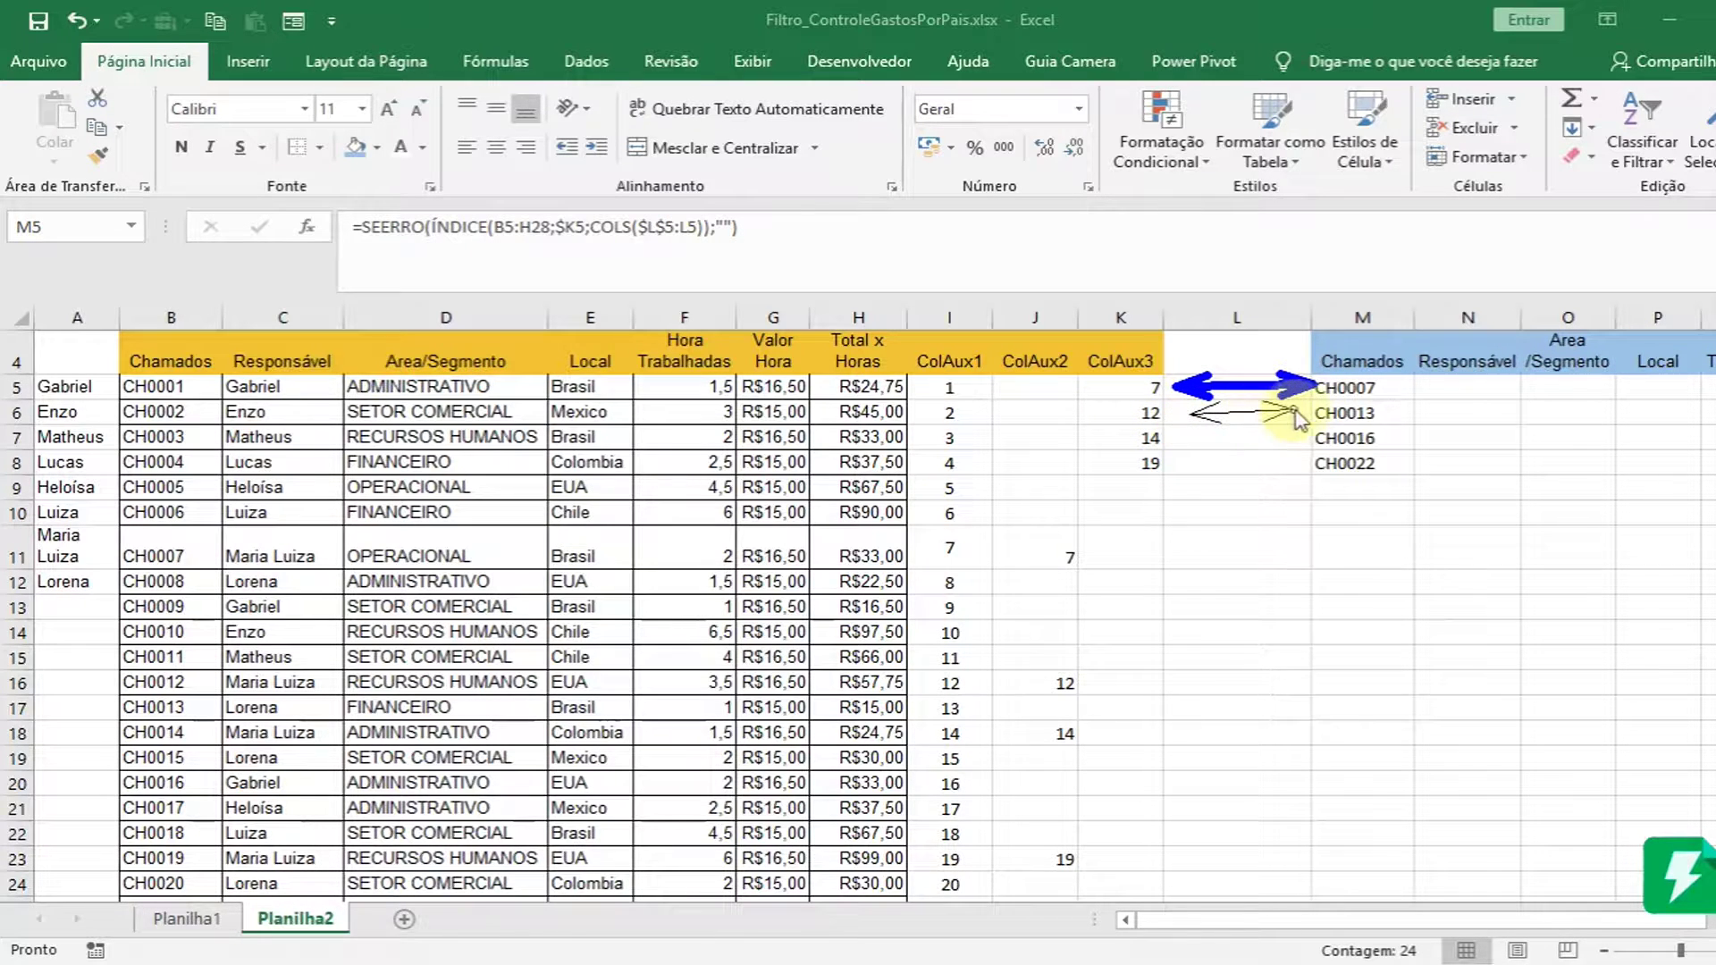
pyautogui.moveTo(1195, 441)
pyautogui.mouseDown()
pyautogui.moveTo(1310, 435)
pyautogui.moveTo(1270, 465)
pyautogui.moveTo(1307, 463)
pyautogui.mouseUp()
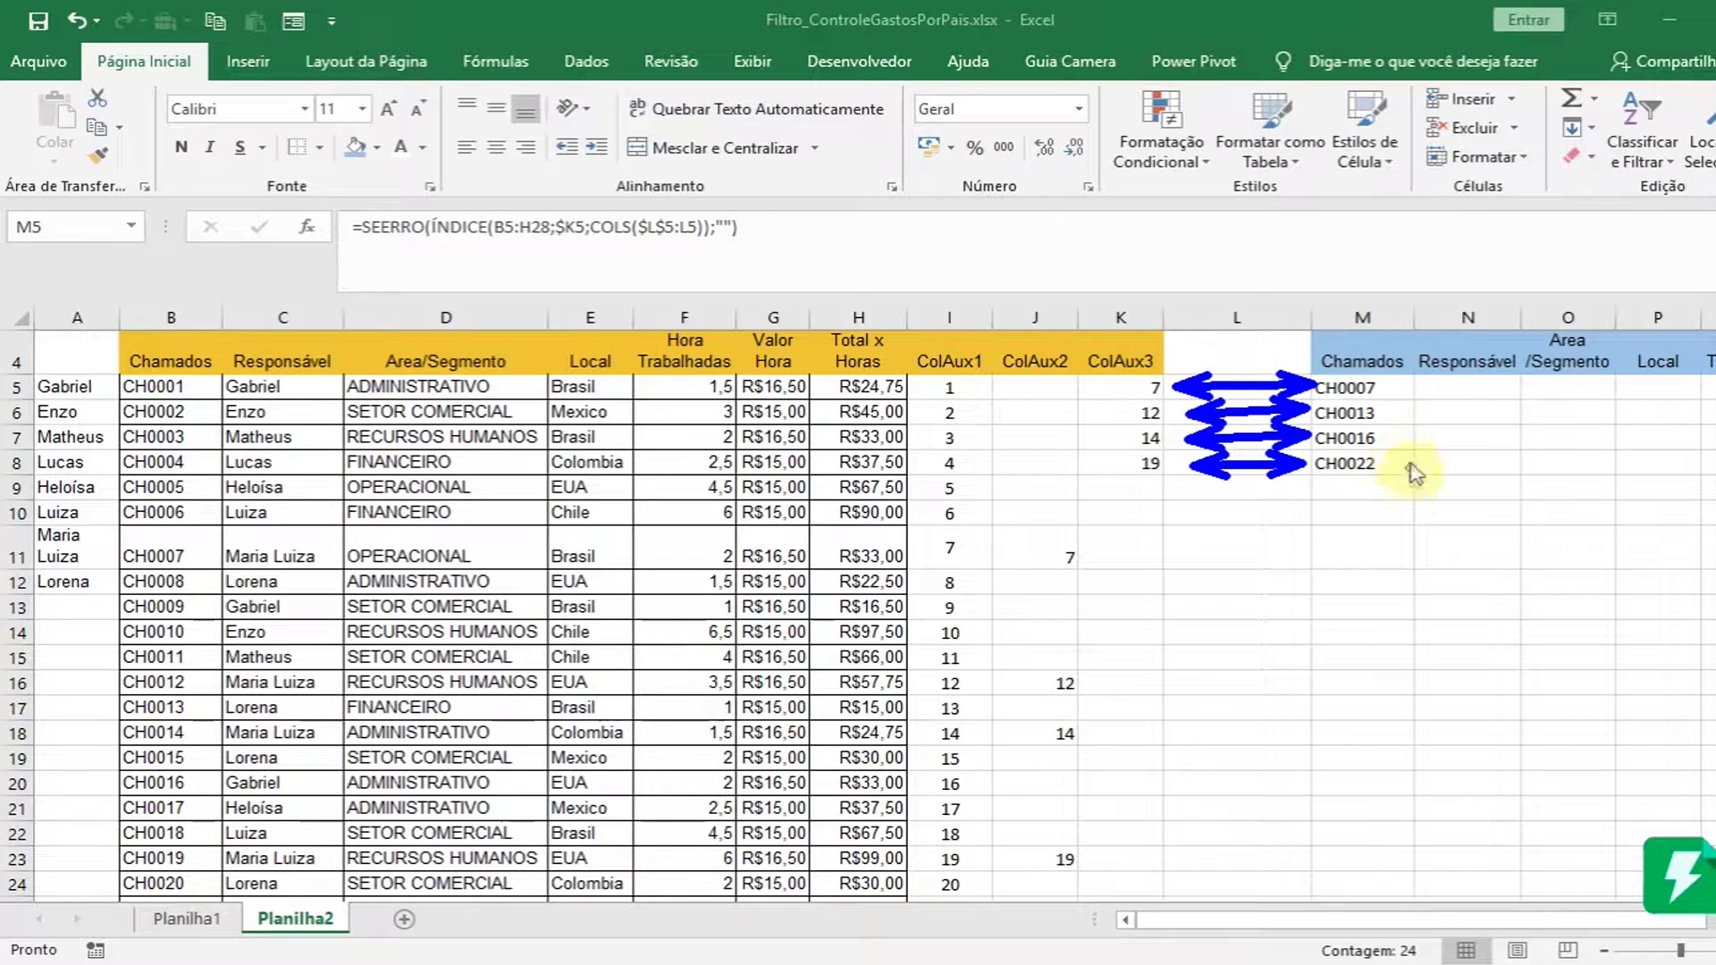
pyautogui.moveTo(1387, 507); pyautogui.dragTo(1389, 929)
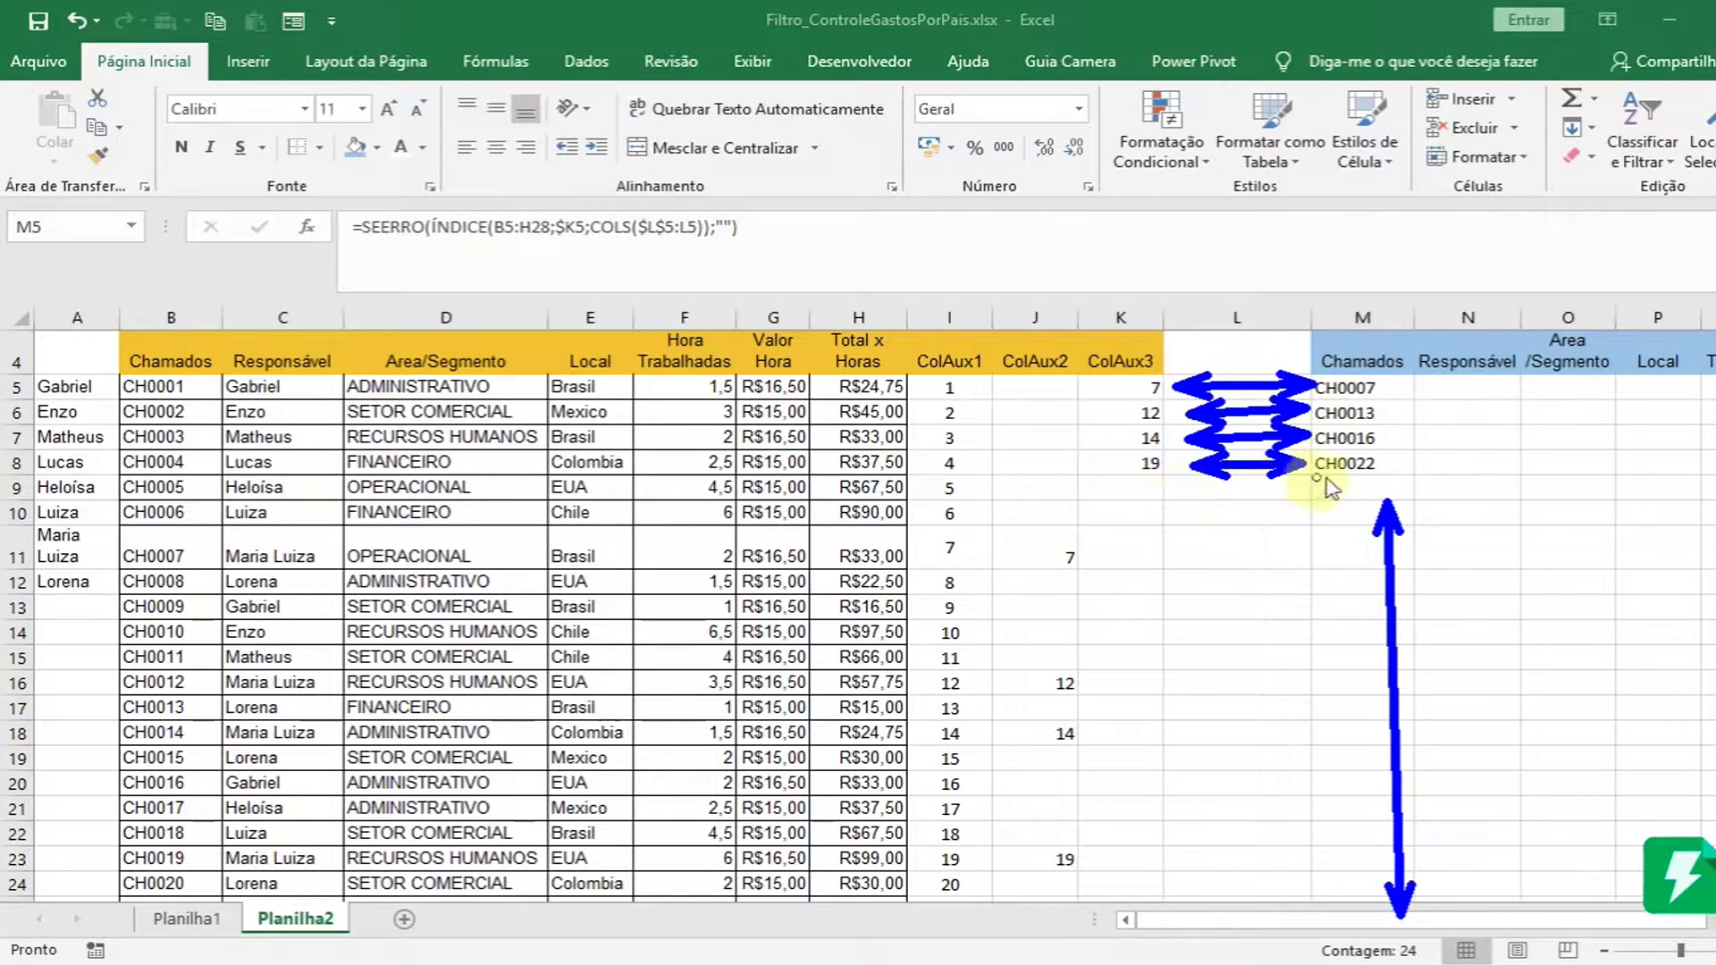
pyautogui.moveTo(25, 517)
pyautogui.mouseDown()
pyautogui.moveTo(1076, 548)
pyautogui.moveTo(1348, 498)
pyautogui.mouseUp()
pyautogui.moveTo(34, 554); pyautogui.dragTo(1331, 552)
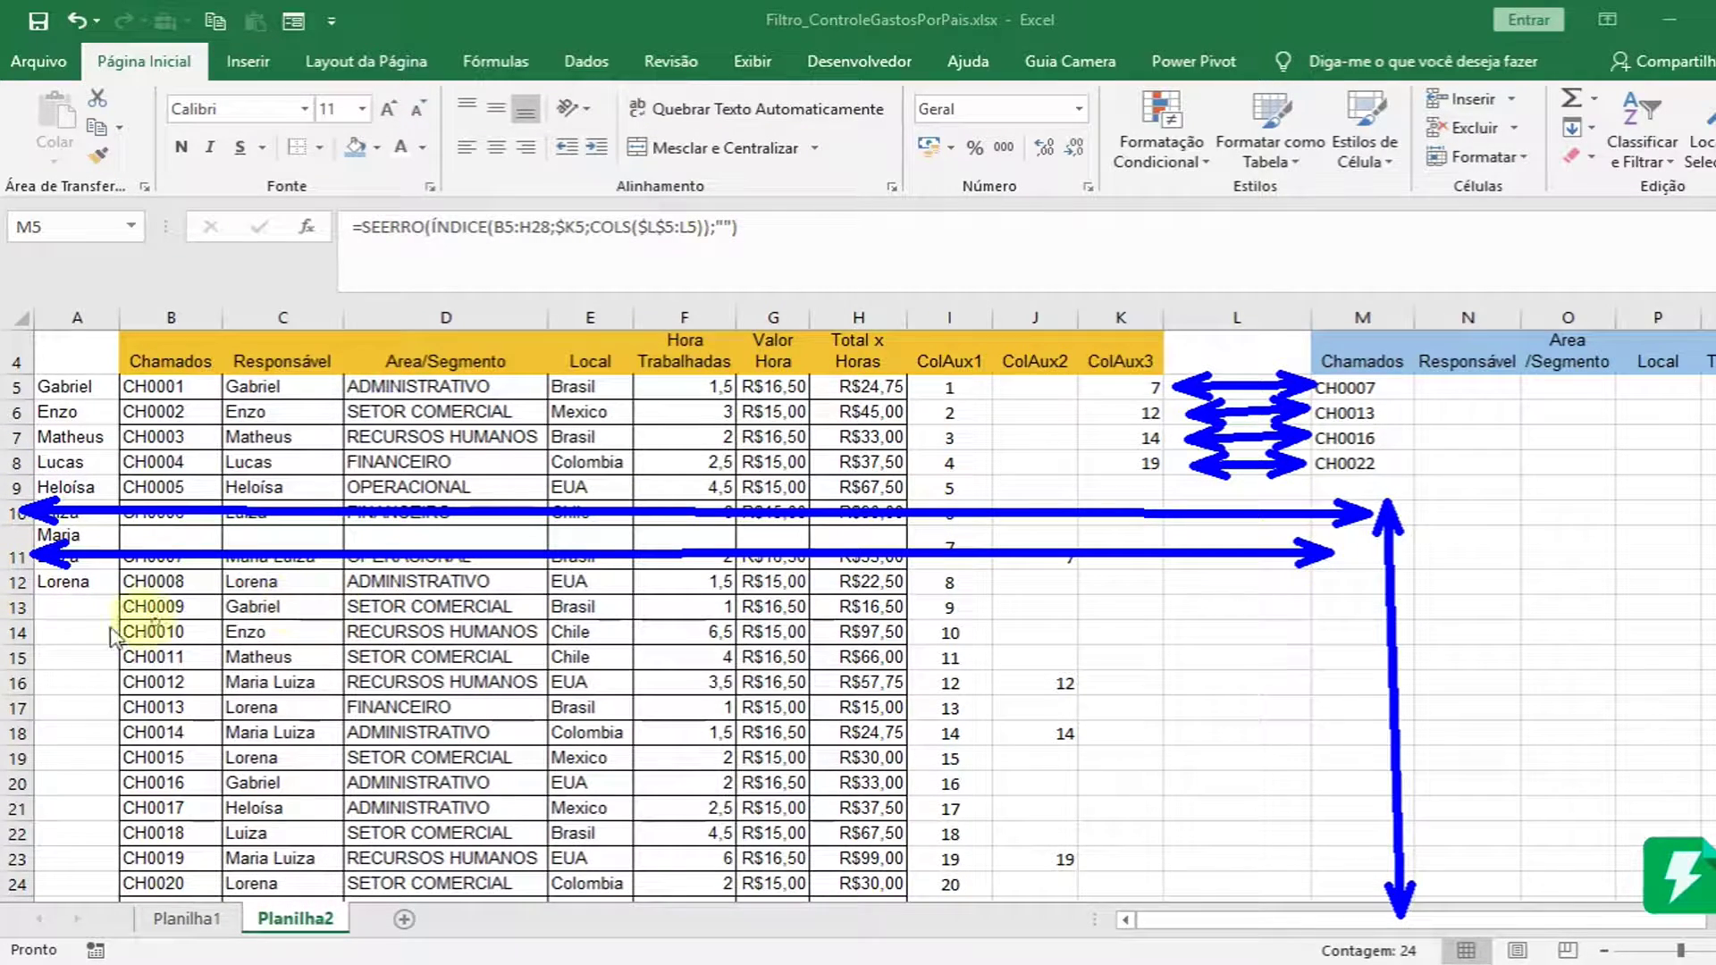
pyautogui.moveTo(32, 577); pyautogui.dragTo(1367, 590)
pyautogui.press('Escape')
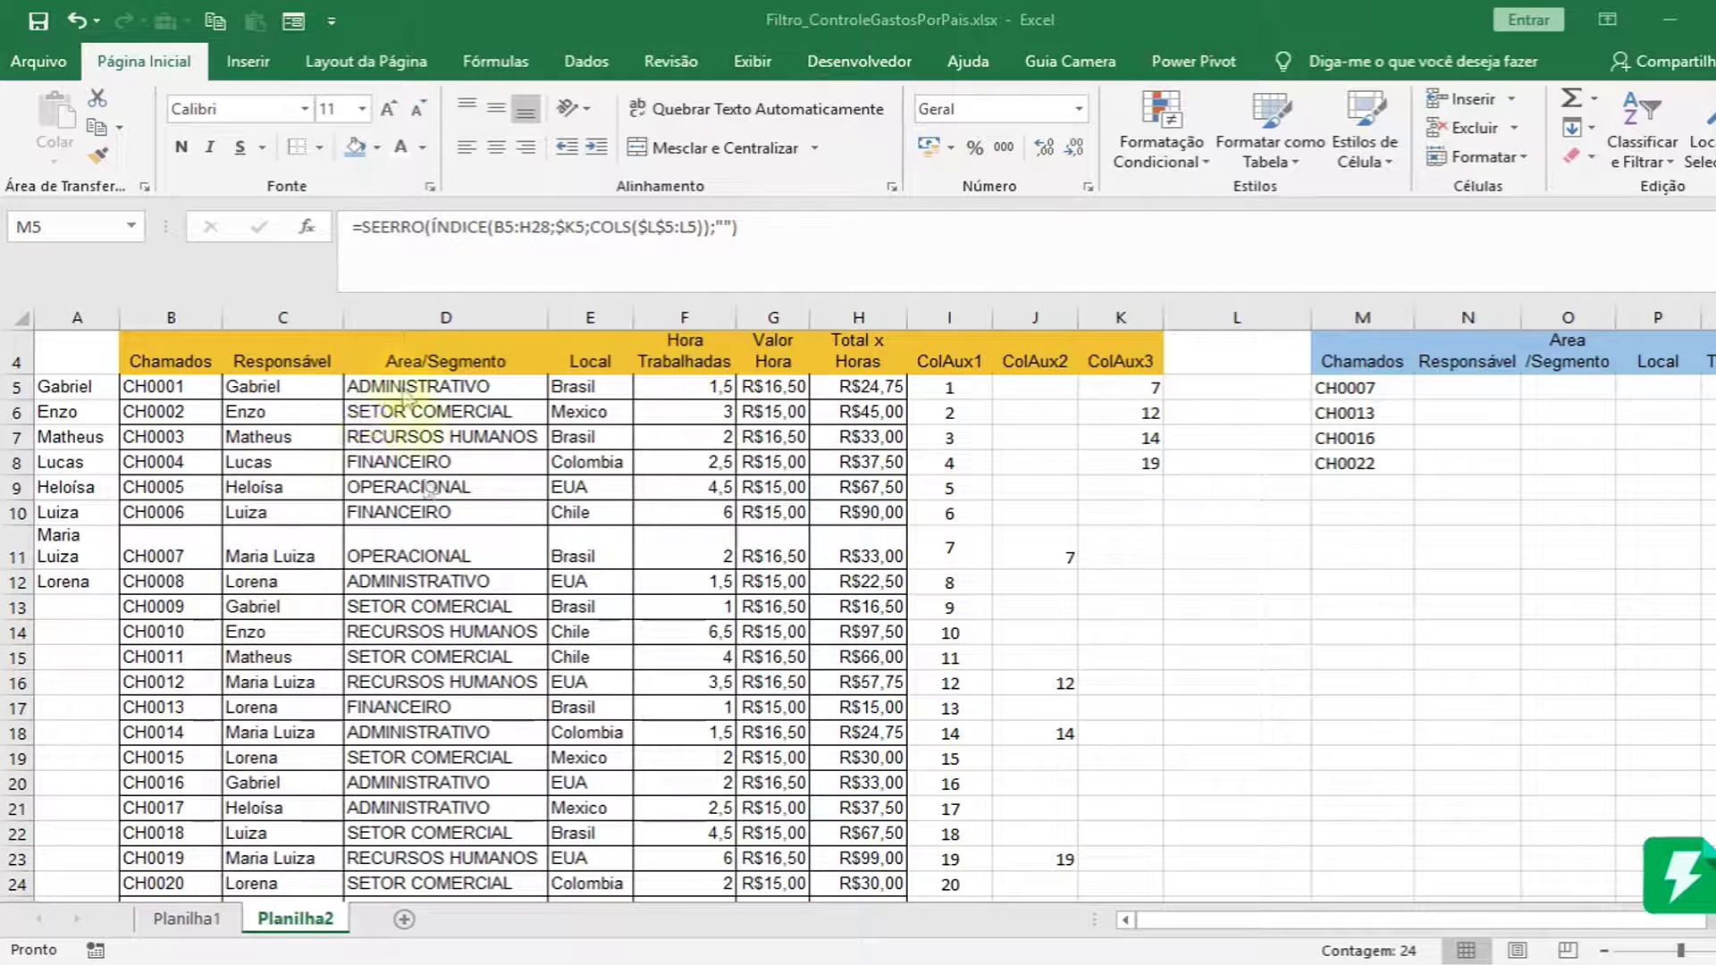
# - Copy the M5 formula across to N5 under Responsável and auto-fit the width of column N
pyautogui.click(1399, 394)
pyautogui.moveTo(1417, 403); pyautogui.dragTo(1483, 402)
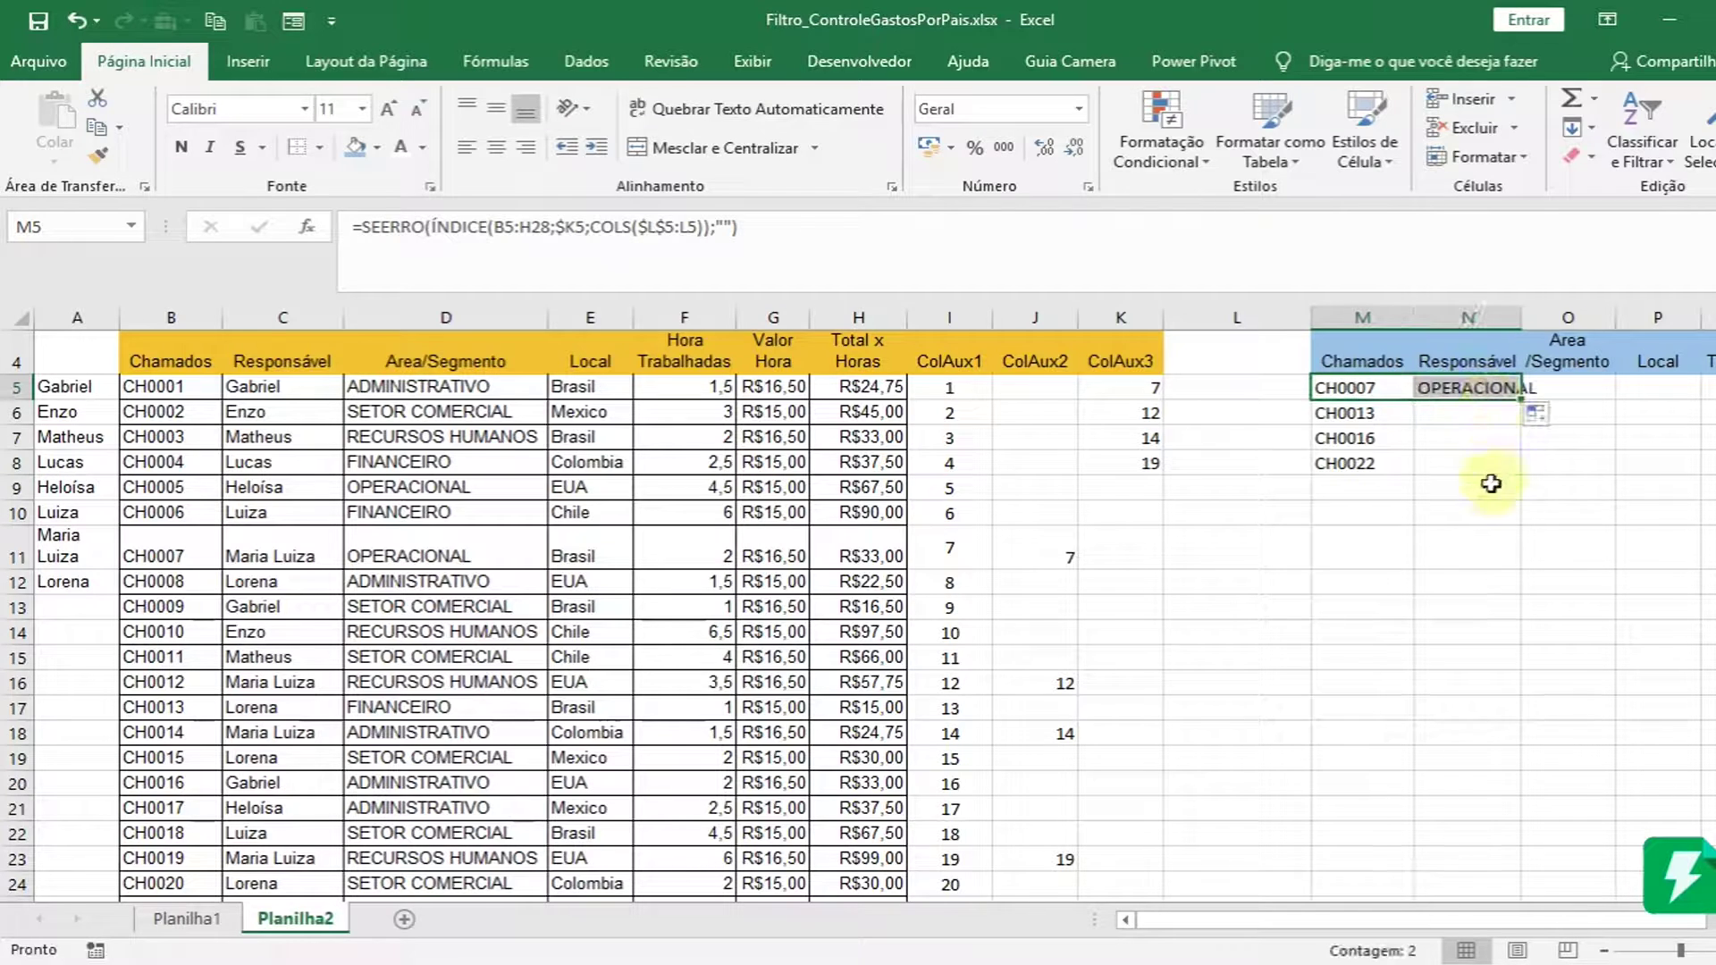
pyautogui.click(1465, 390)
pyautogui.doubleClick(1521, 318)
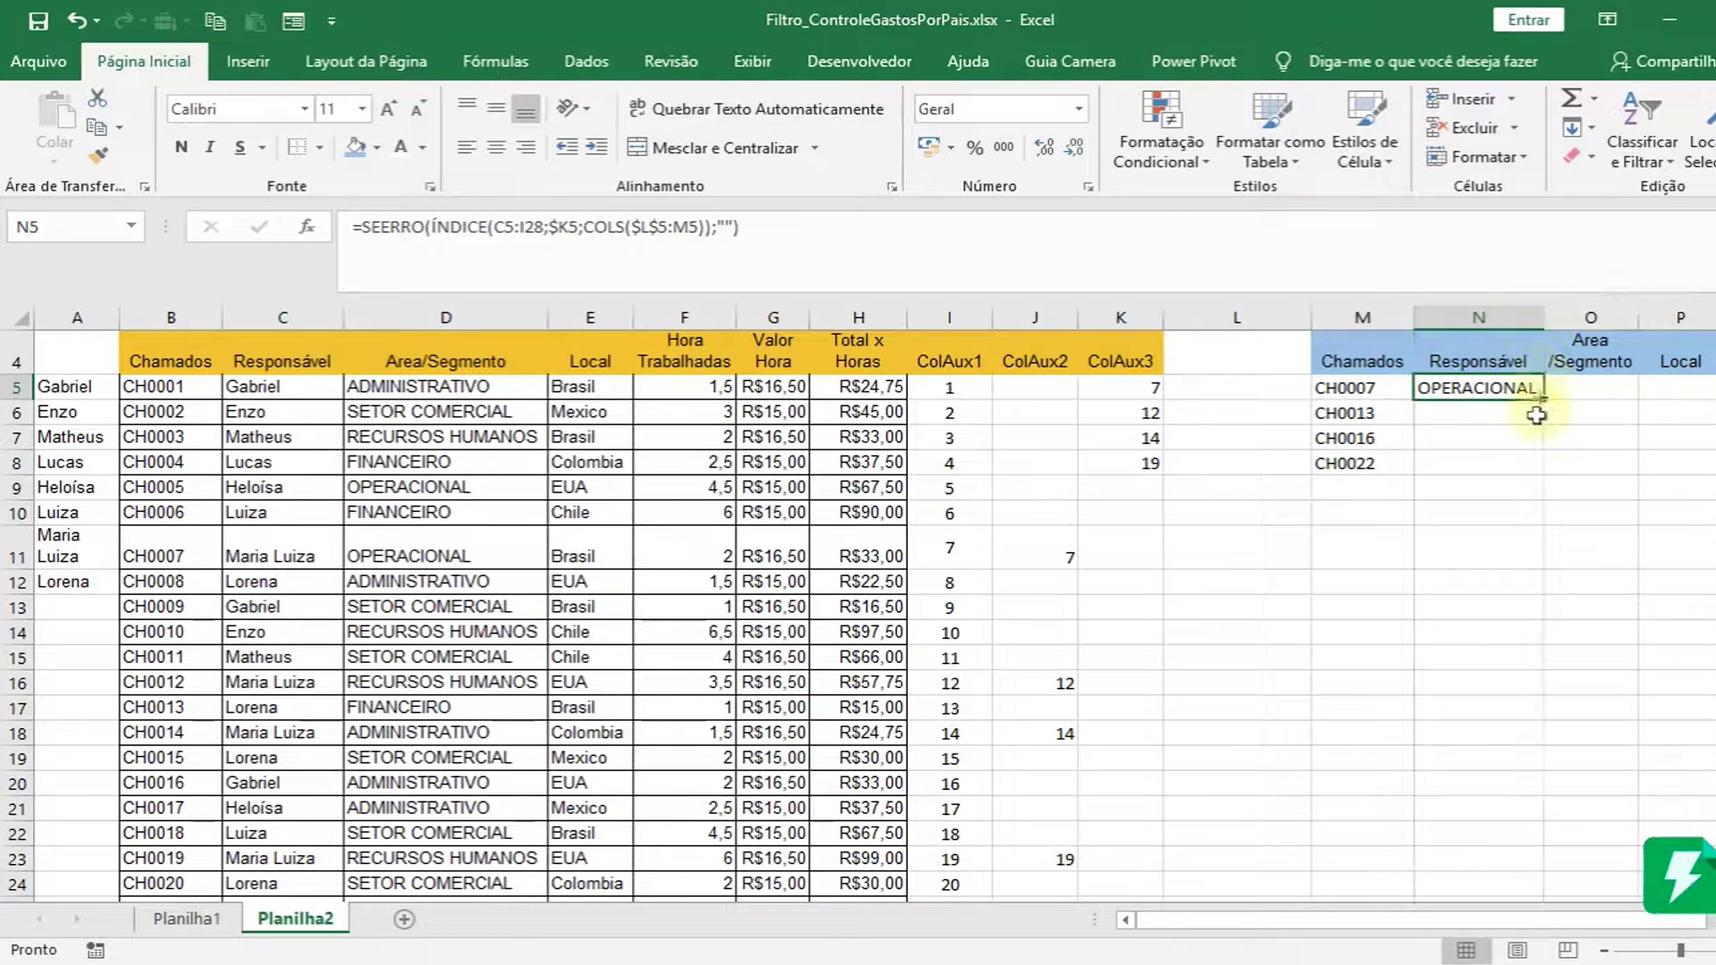
# - Open the SEERRO formula in N5 and examine which range its ÍNDICE function references against the source table
pyautogui.click(1460, 402)
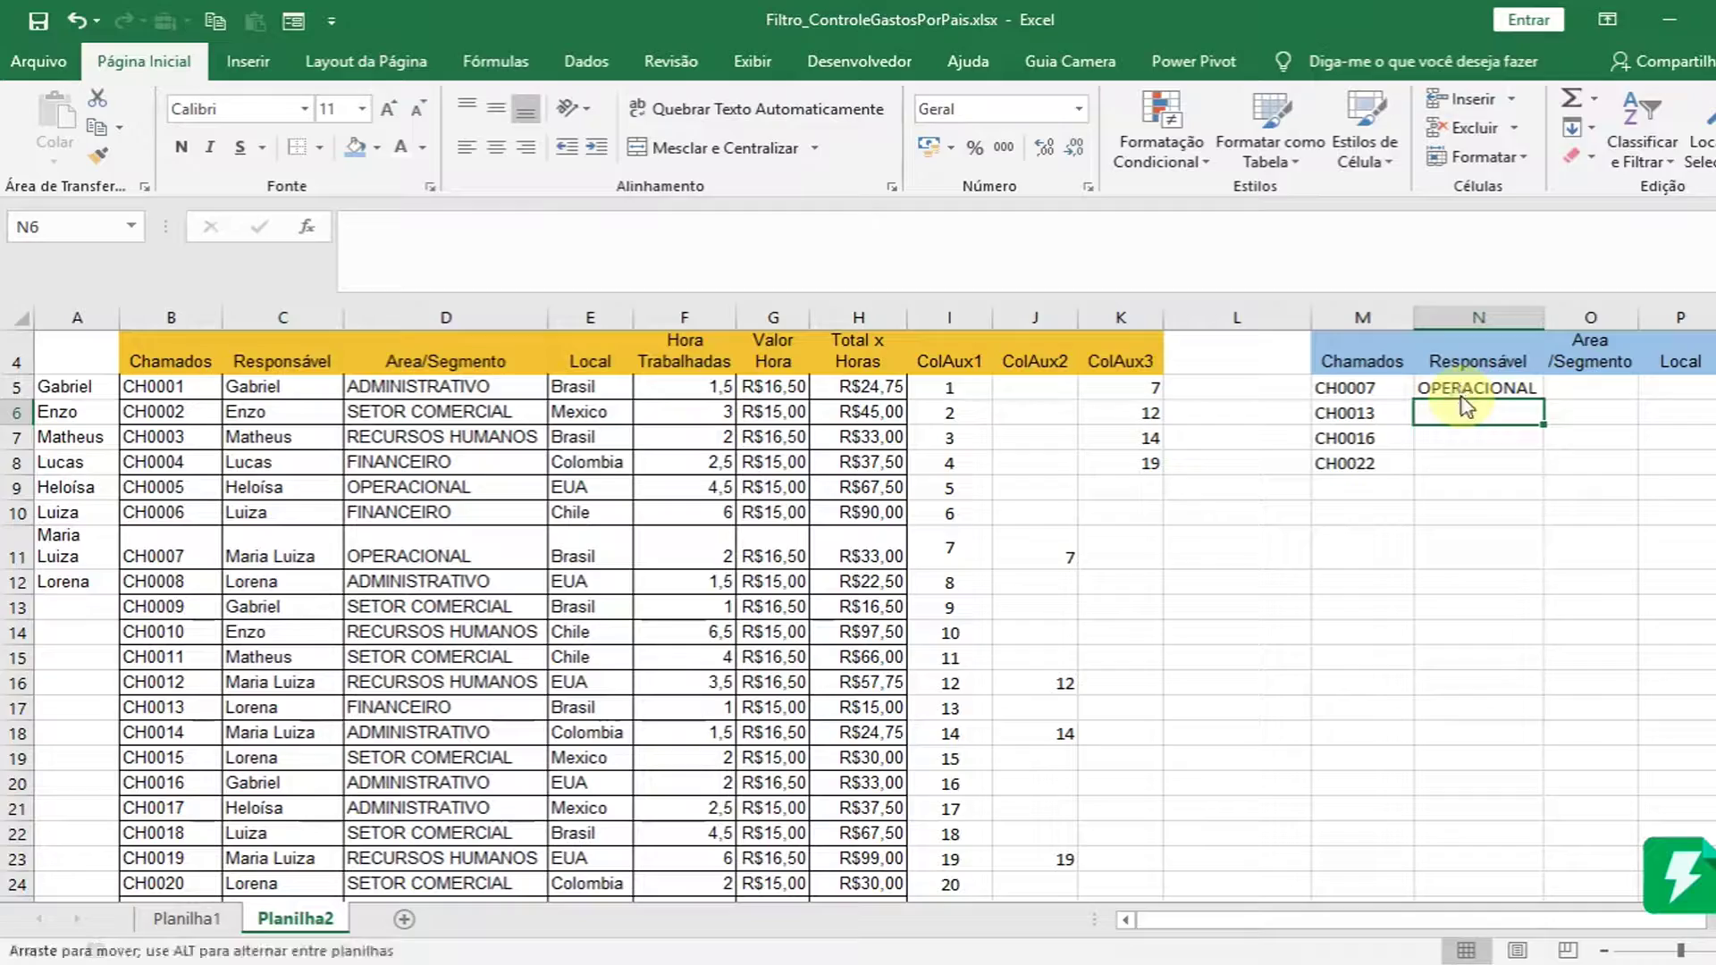
pyautogui.click(1452, 386)
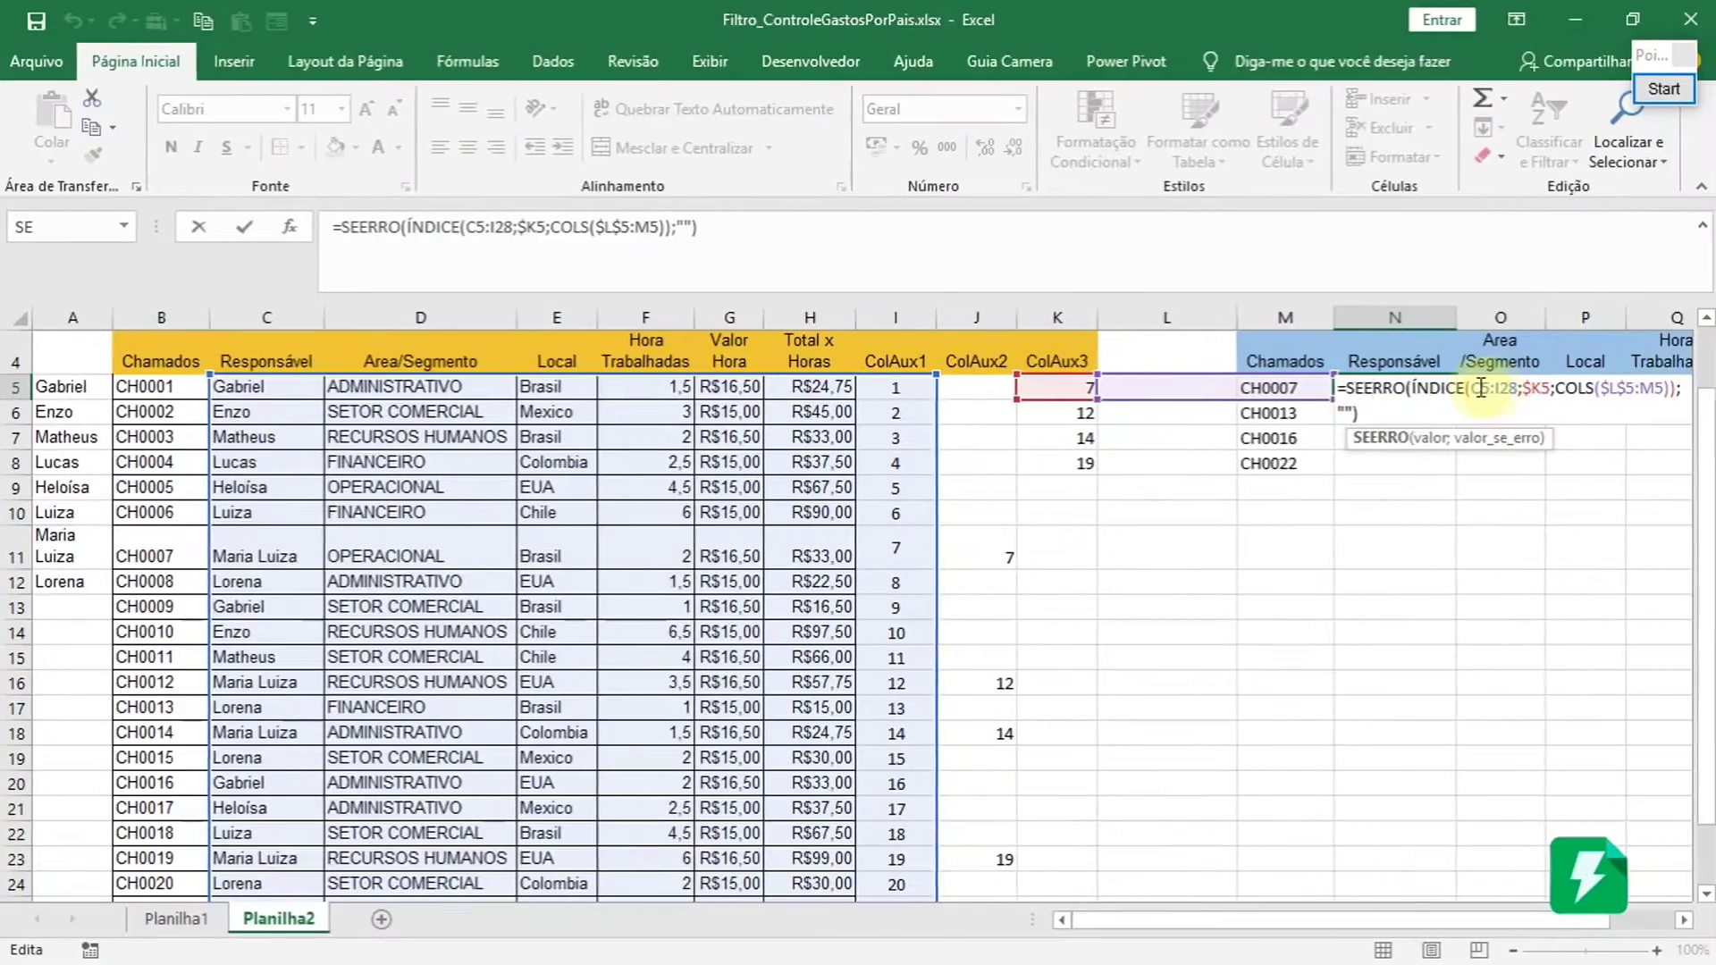
pyautogui.click(1481, 387)
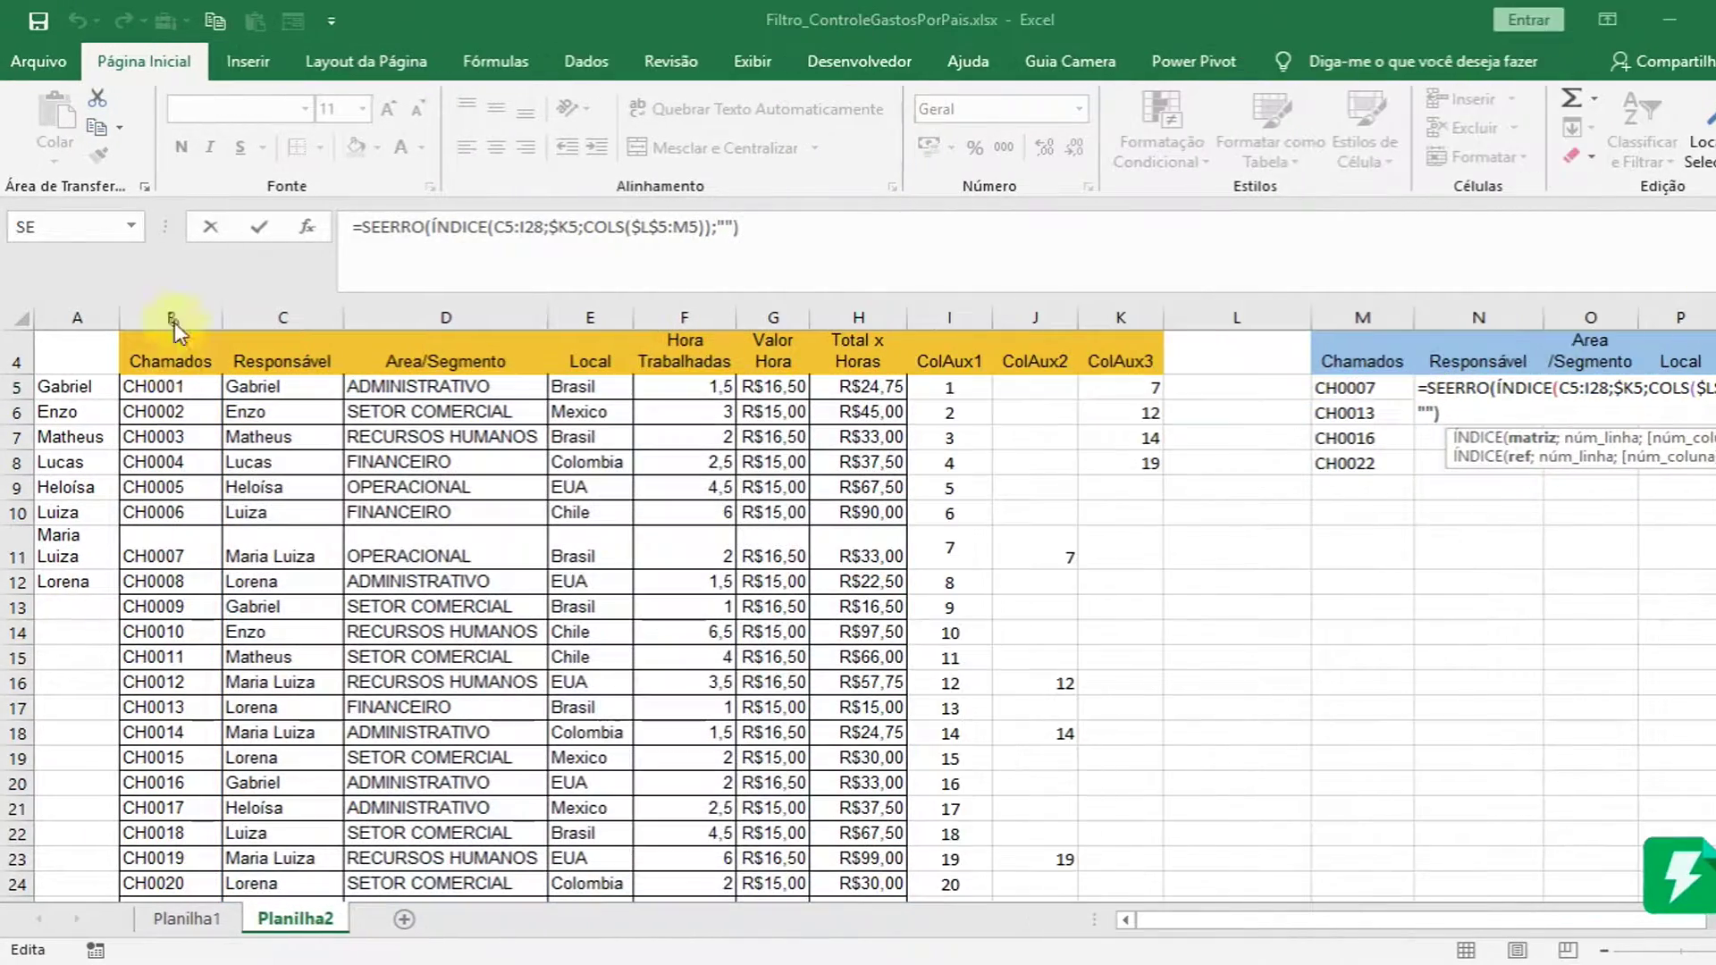
pyautogui.moveTo(174, 318); pyautogui.dragTo(165, 626)
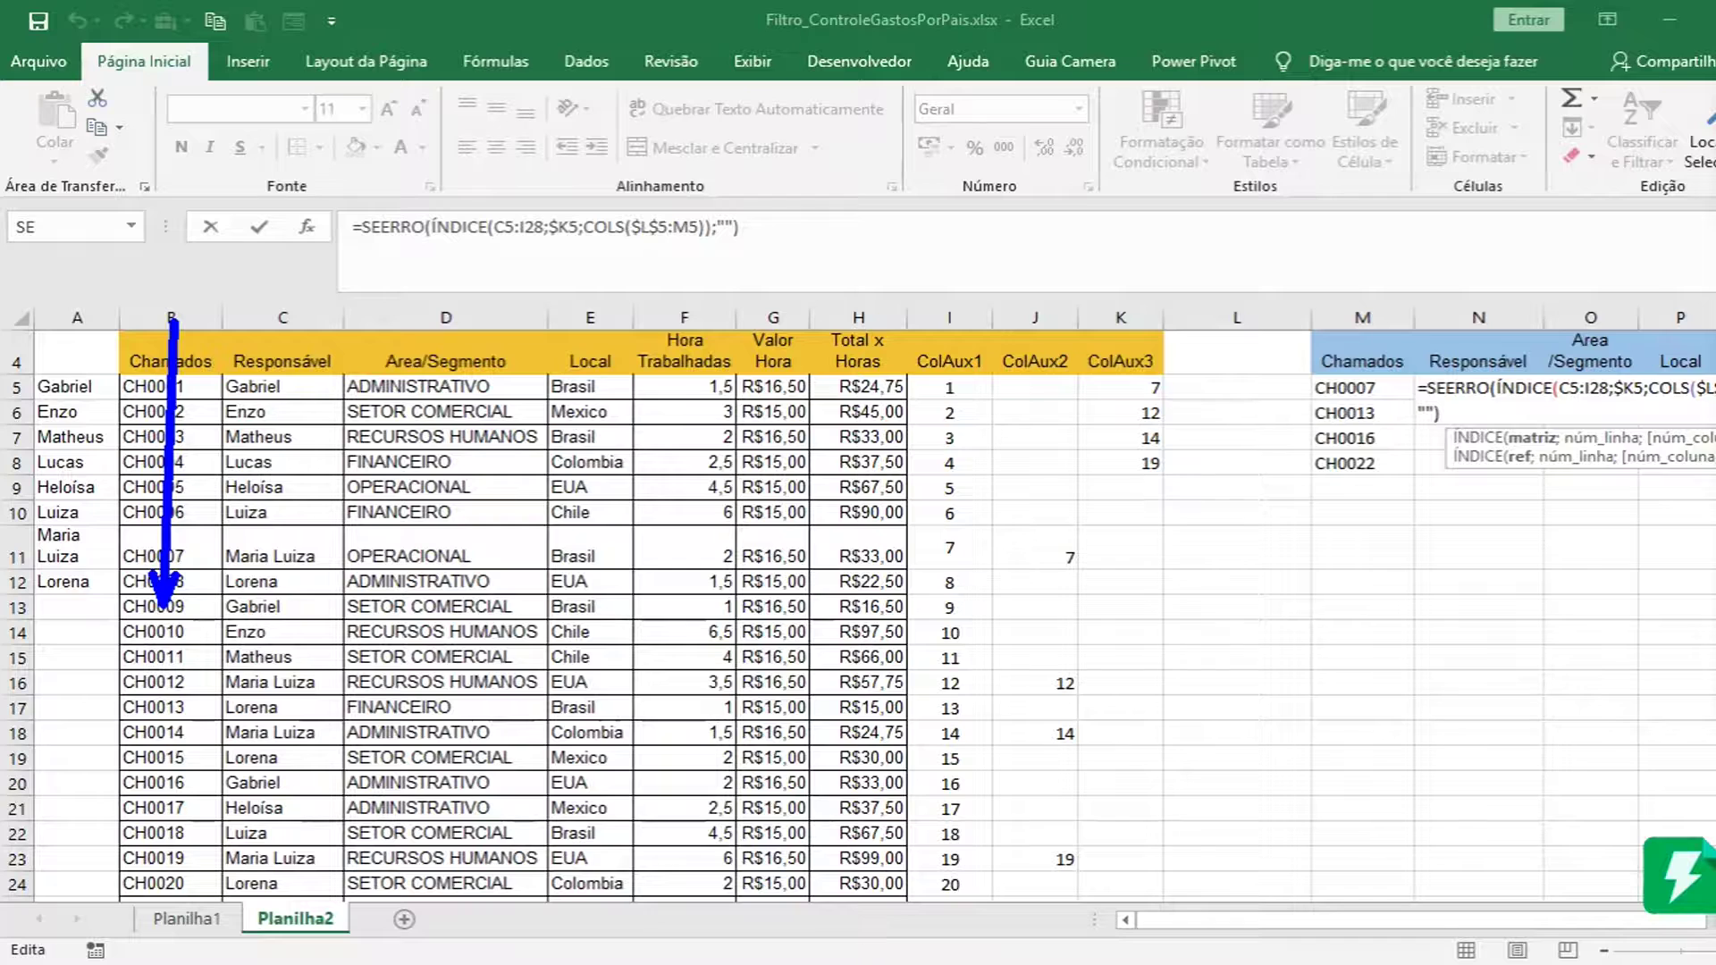
pyautogui.press('Escape')
pyautogui.click(1582, 390)
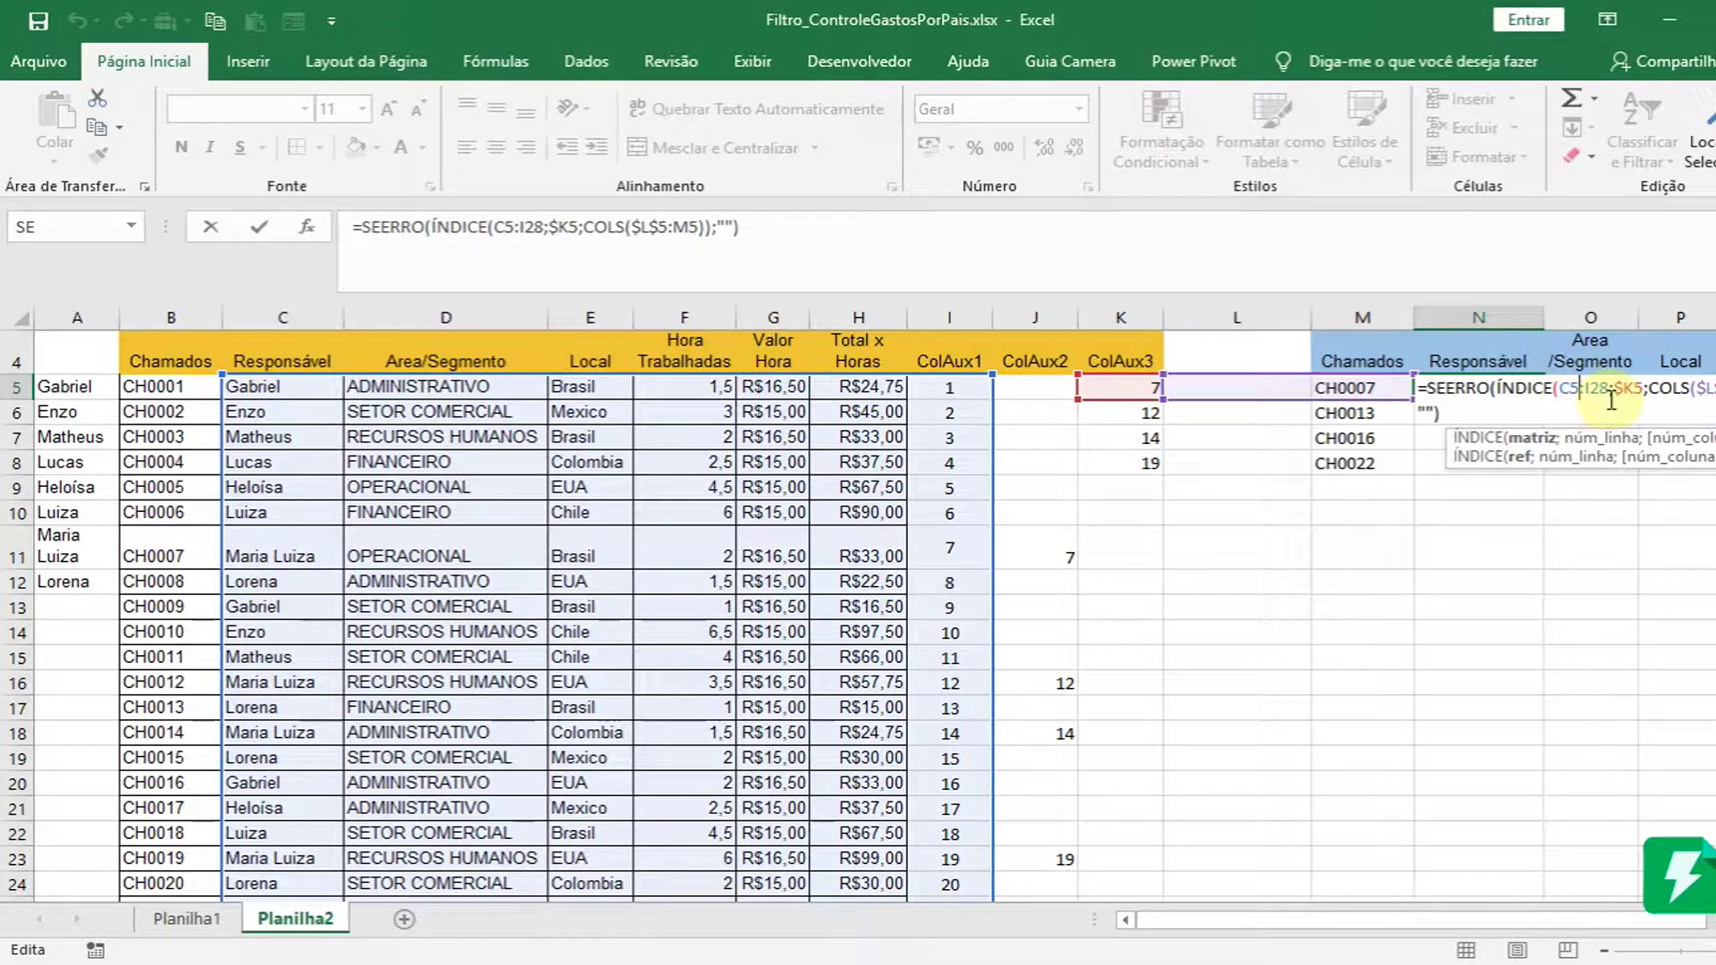
pyautogui.press('F4')
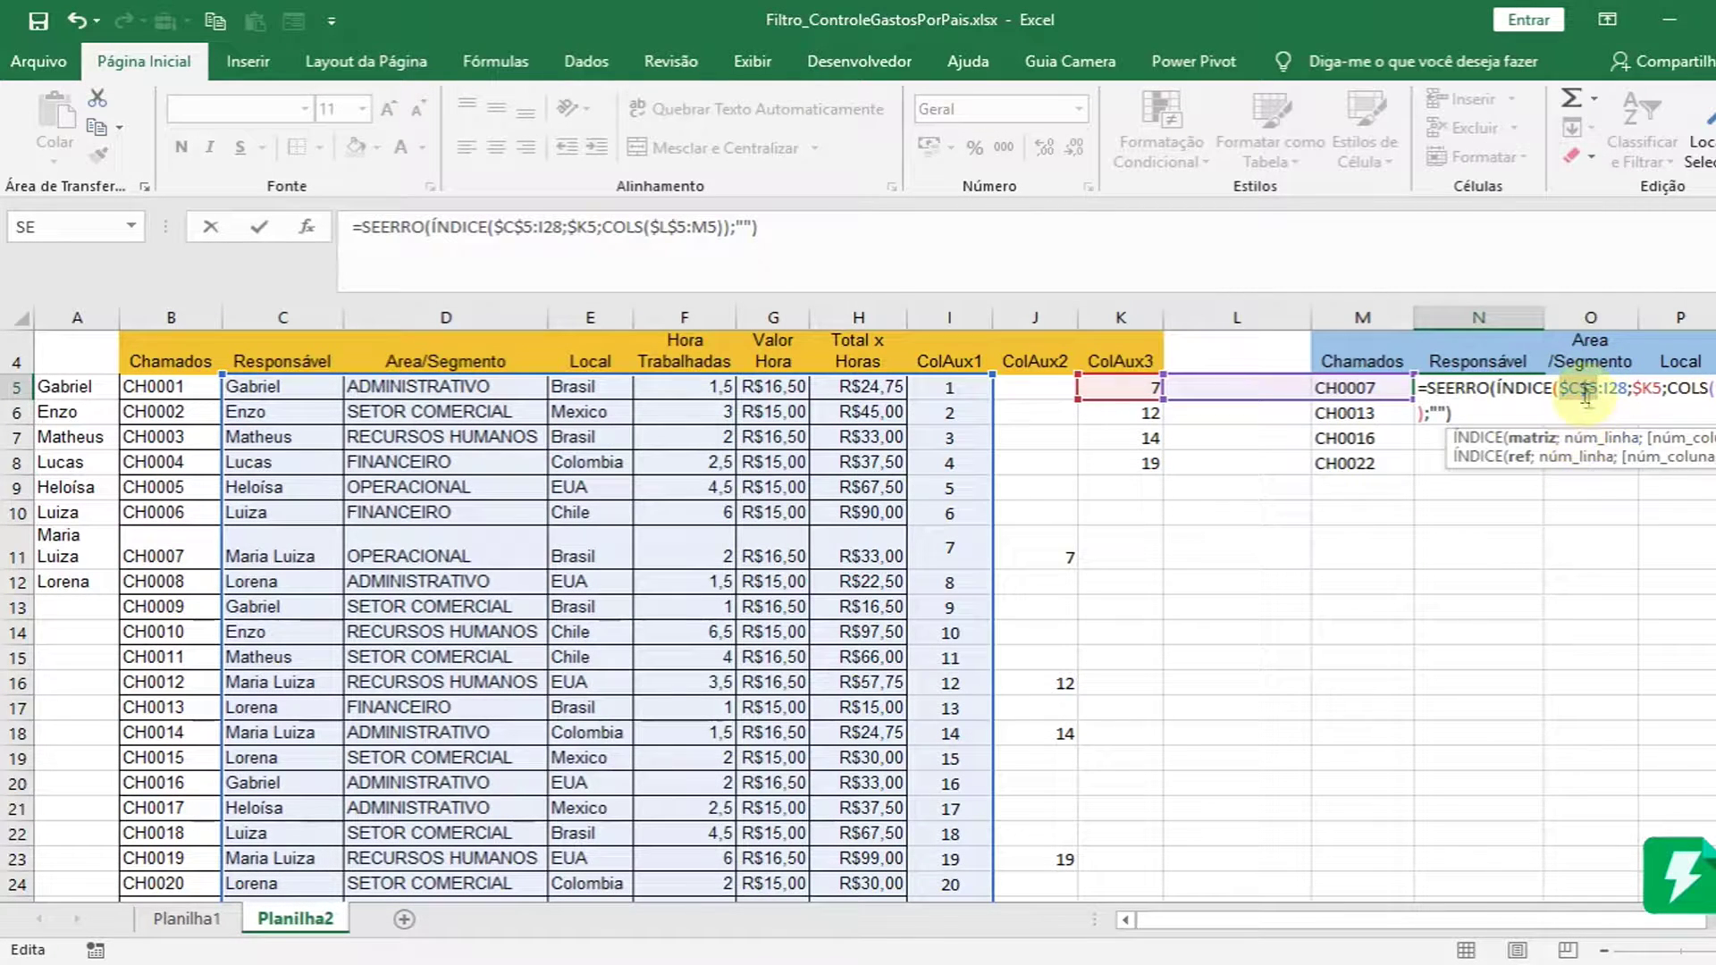
pyautogui.moveTo(1564, 390); pyautogui.dragTo(1614, 384)
pyautogui.press('F4')
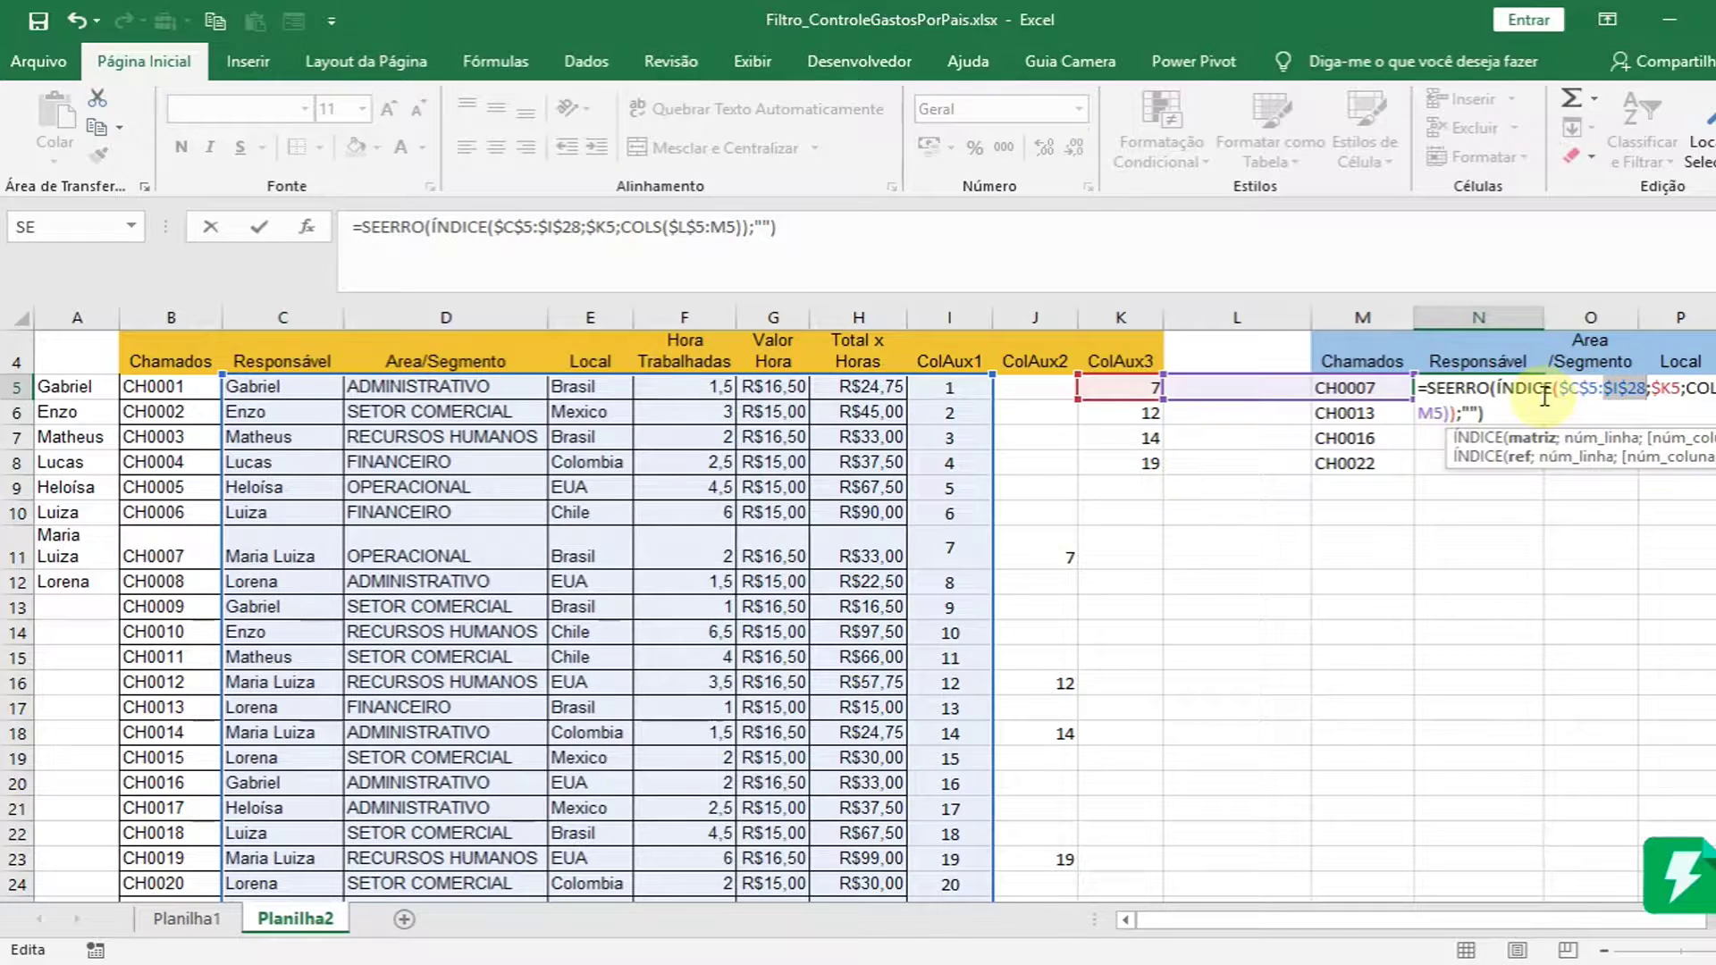
pyautogui.click(1376, 390)
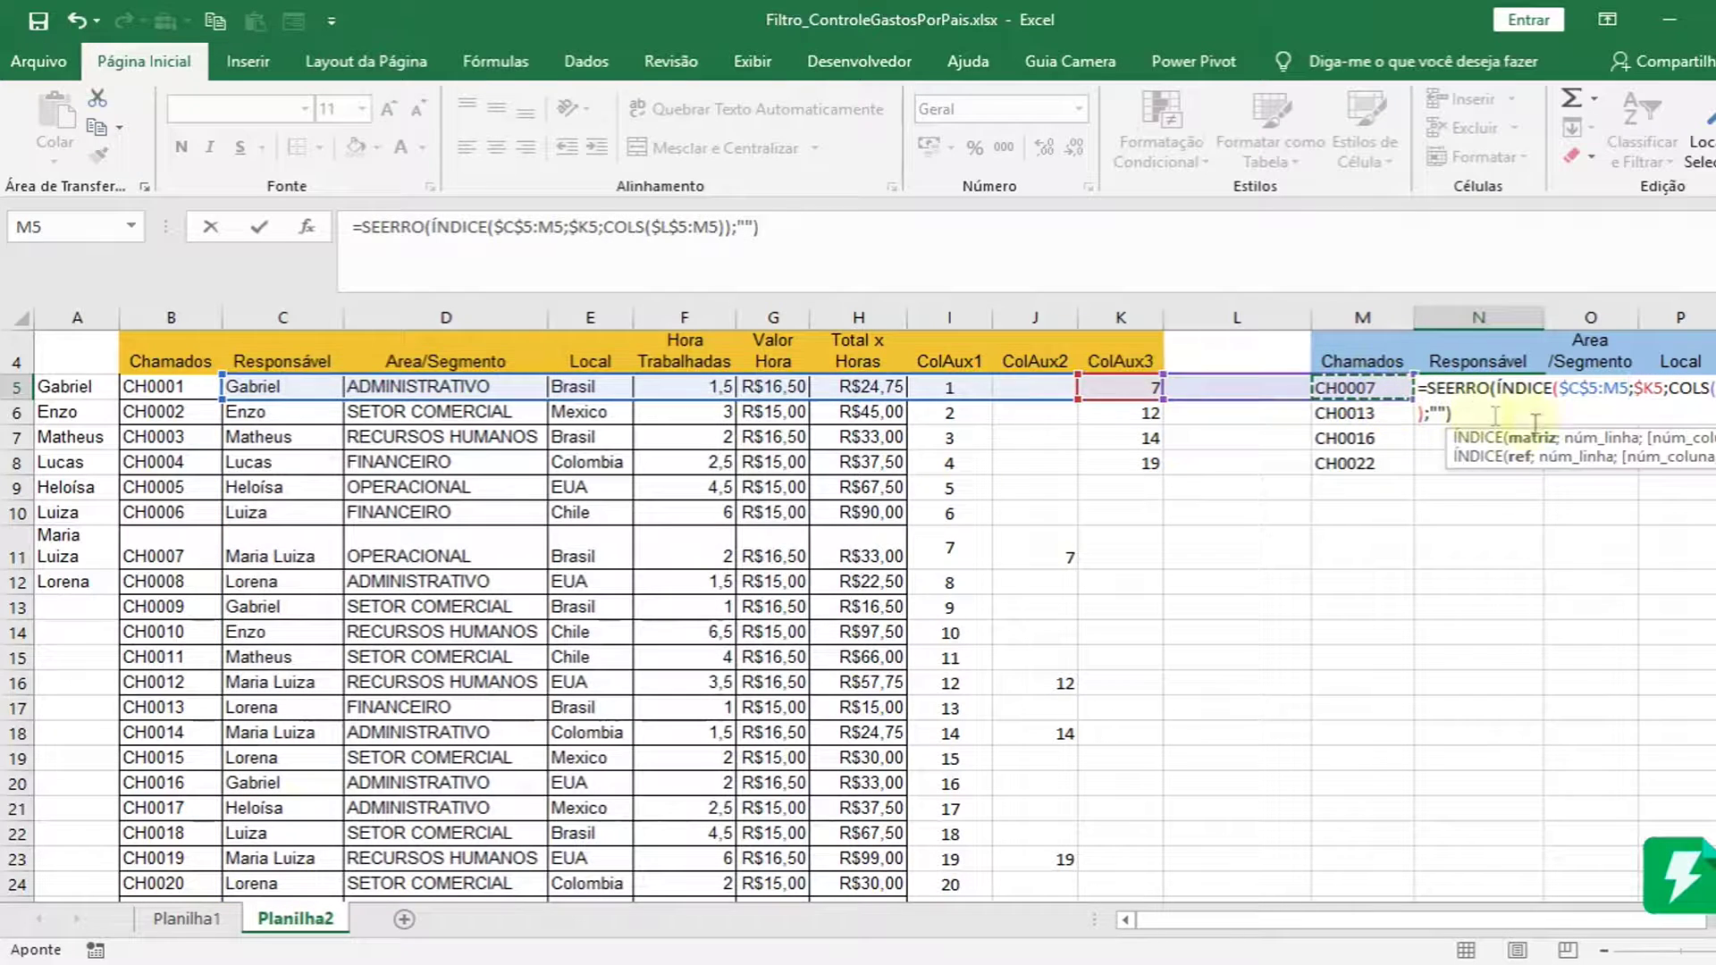
pyautogui.press('Escape')
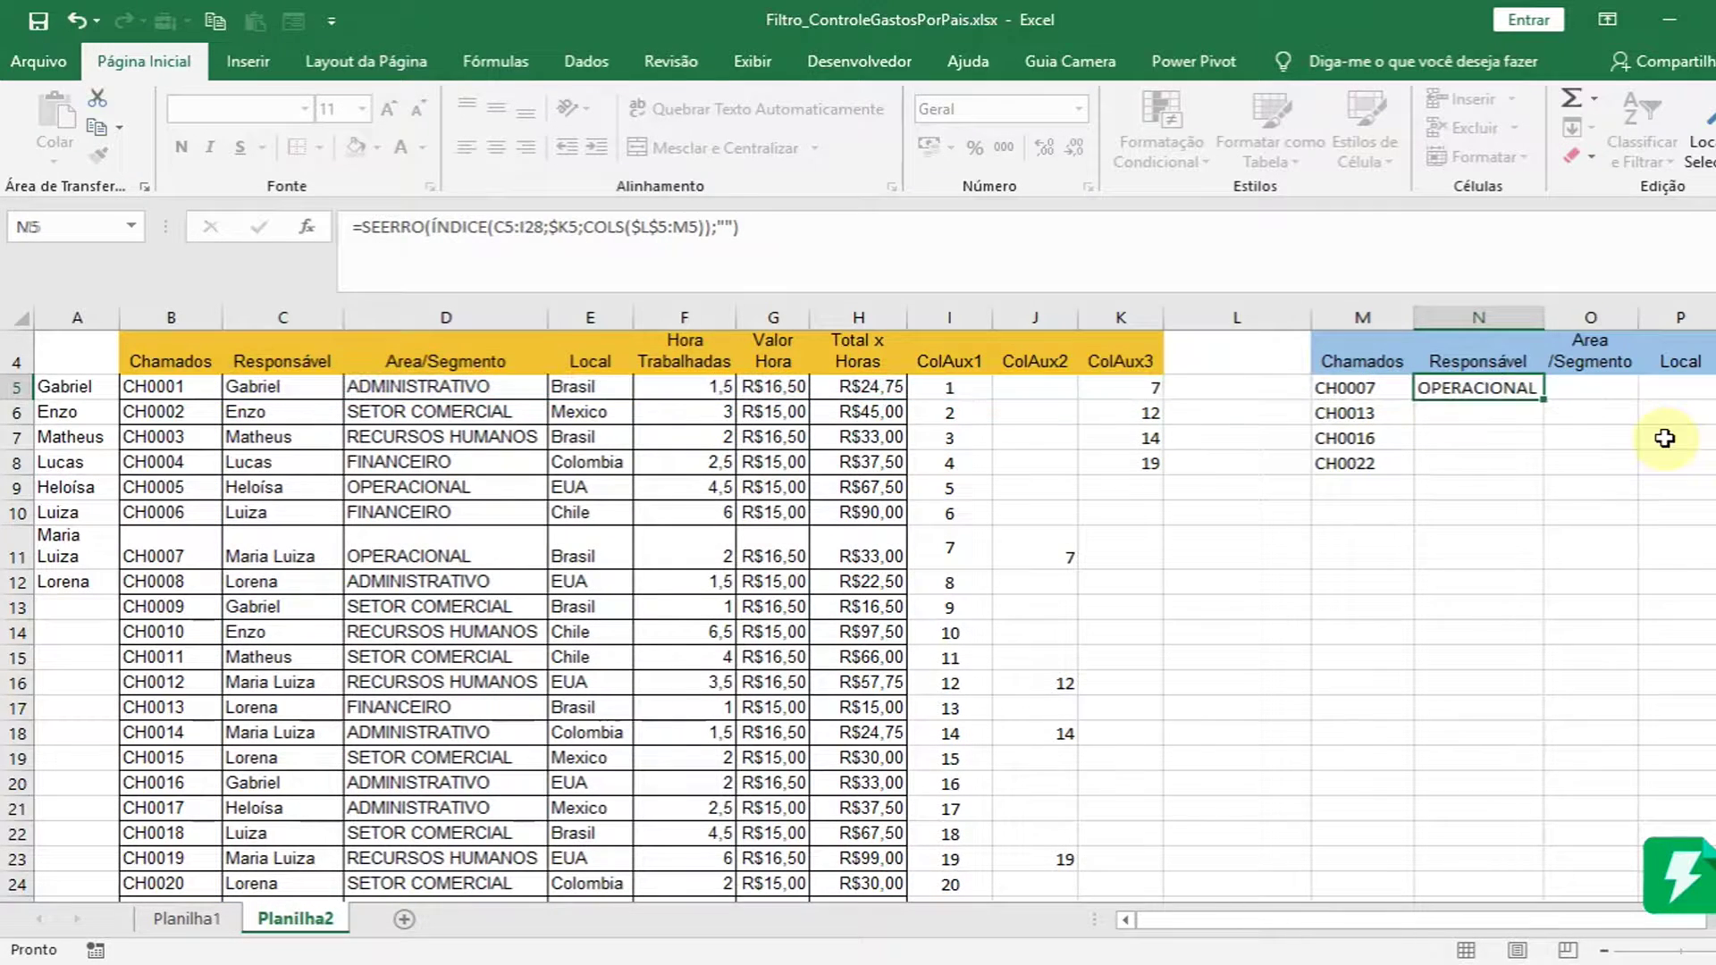
# - Make the ÍNDICE range in M5's formula absolute as $B$5:$H$28
pyautogui.click(1379, 398)
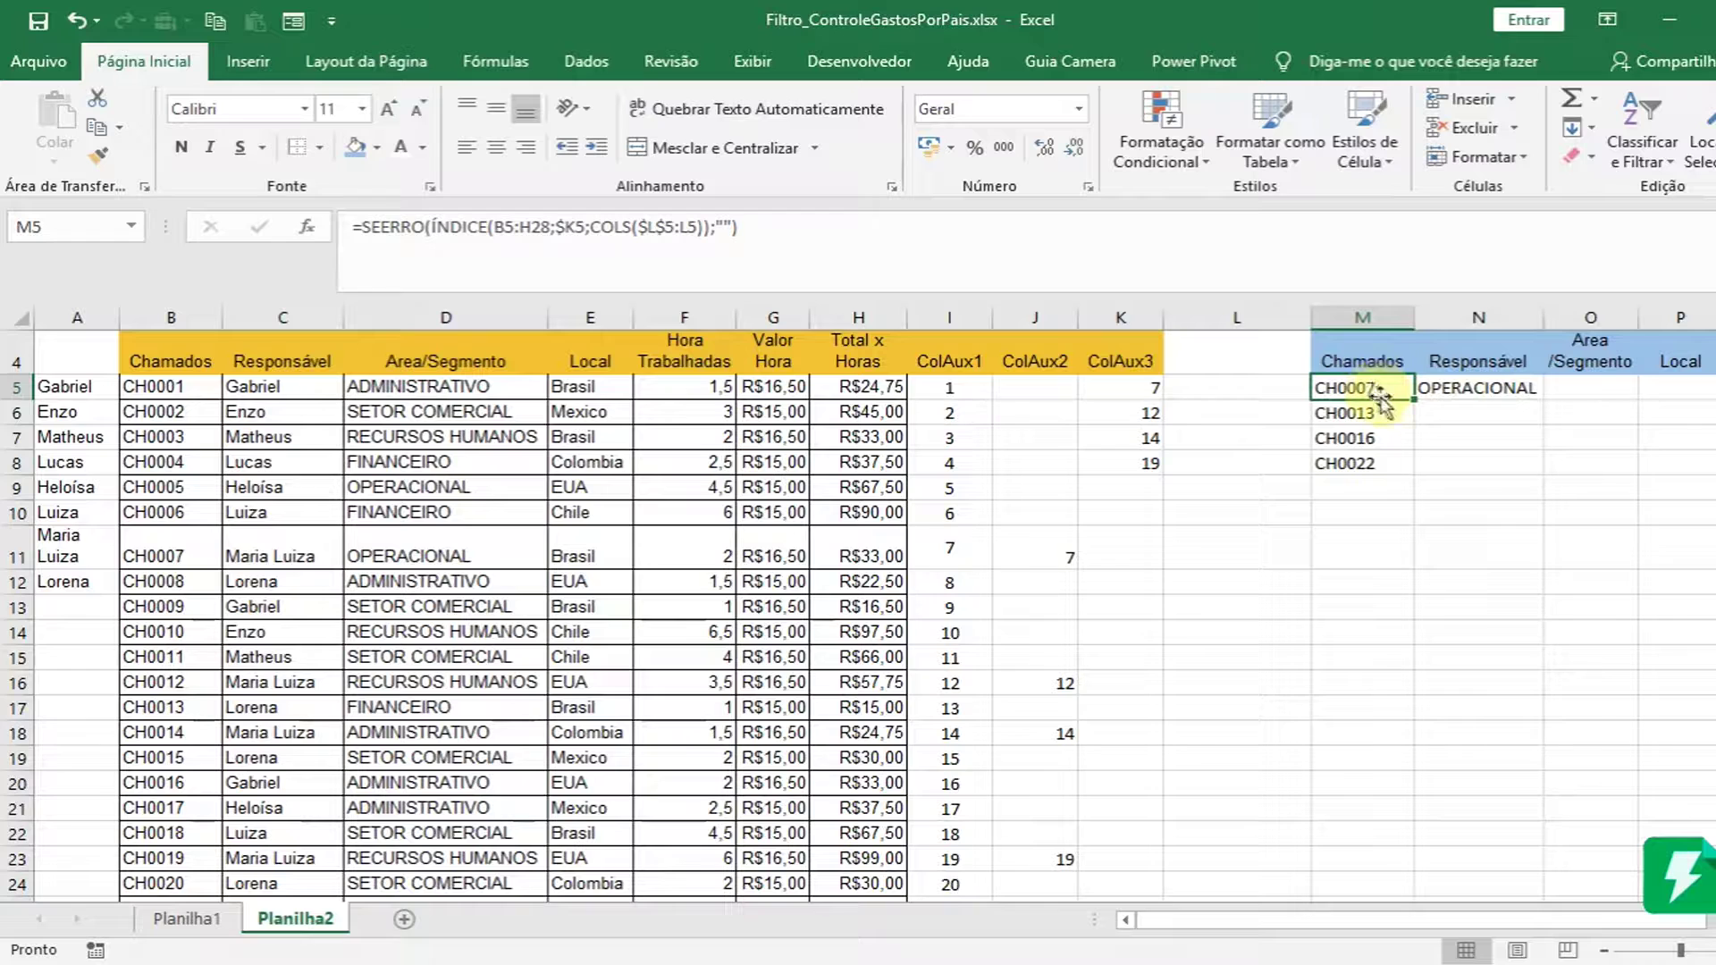
pyautogui.doubleClick(1374, 384)
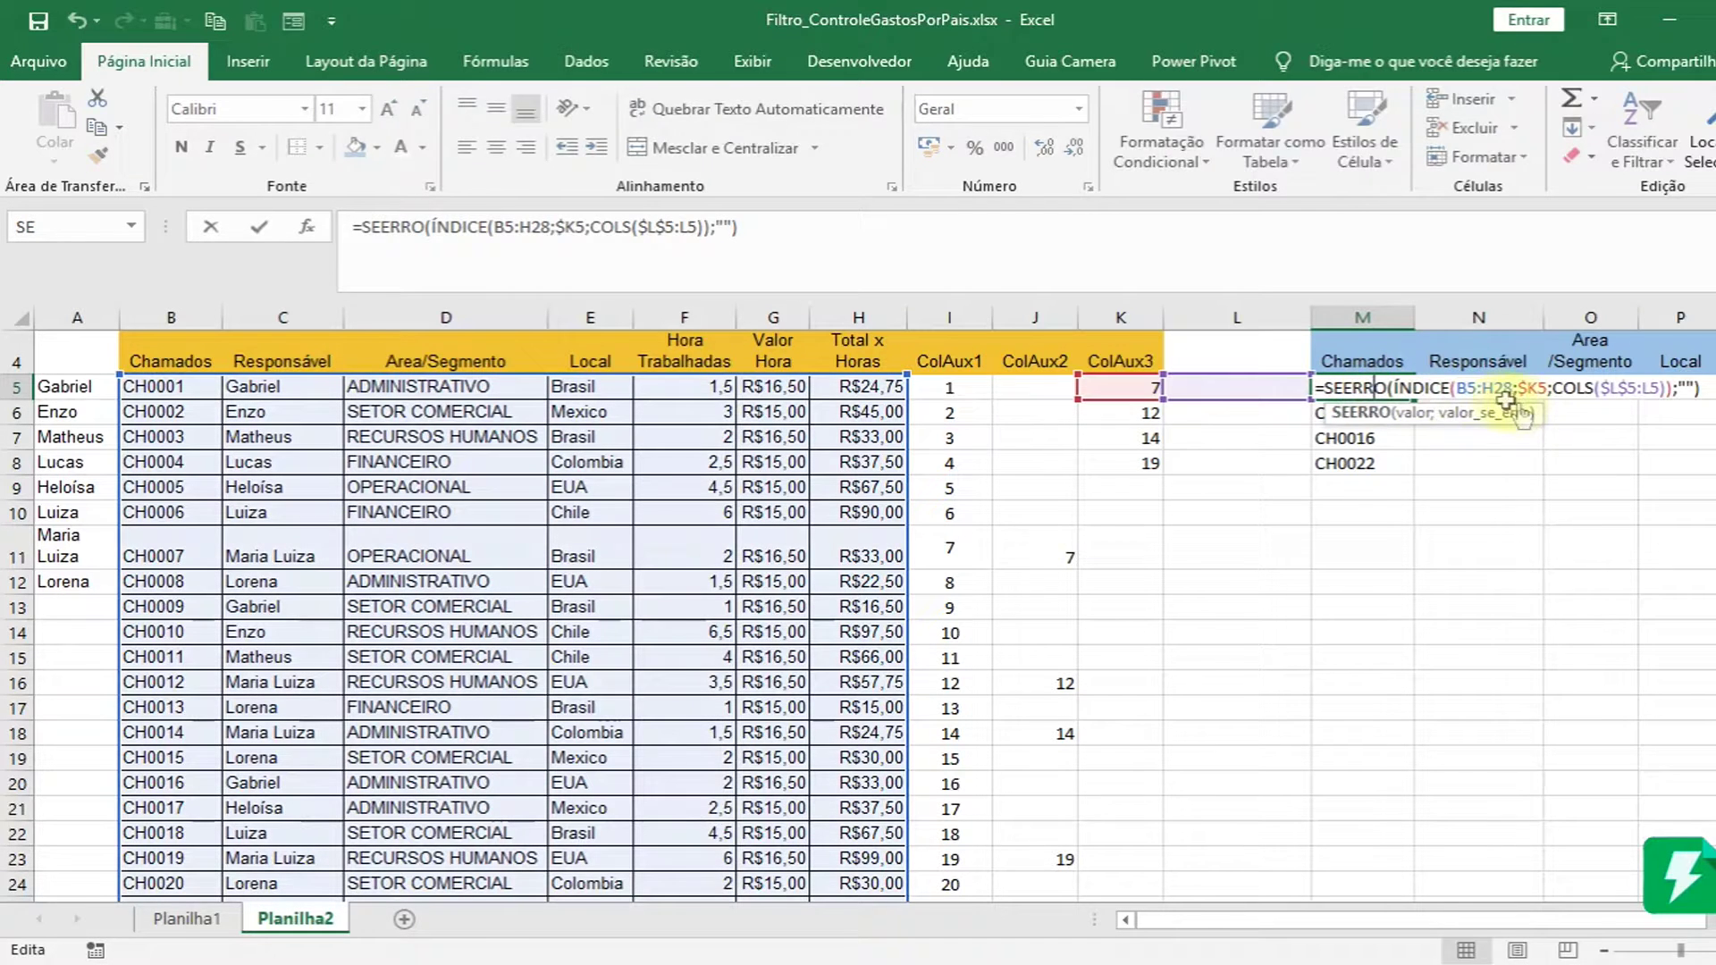
pyautogui.click(1473, 389)
pyautogui.press('F4')
pyautogui.click(1513, 386)
pyautogui.press('F4')
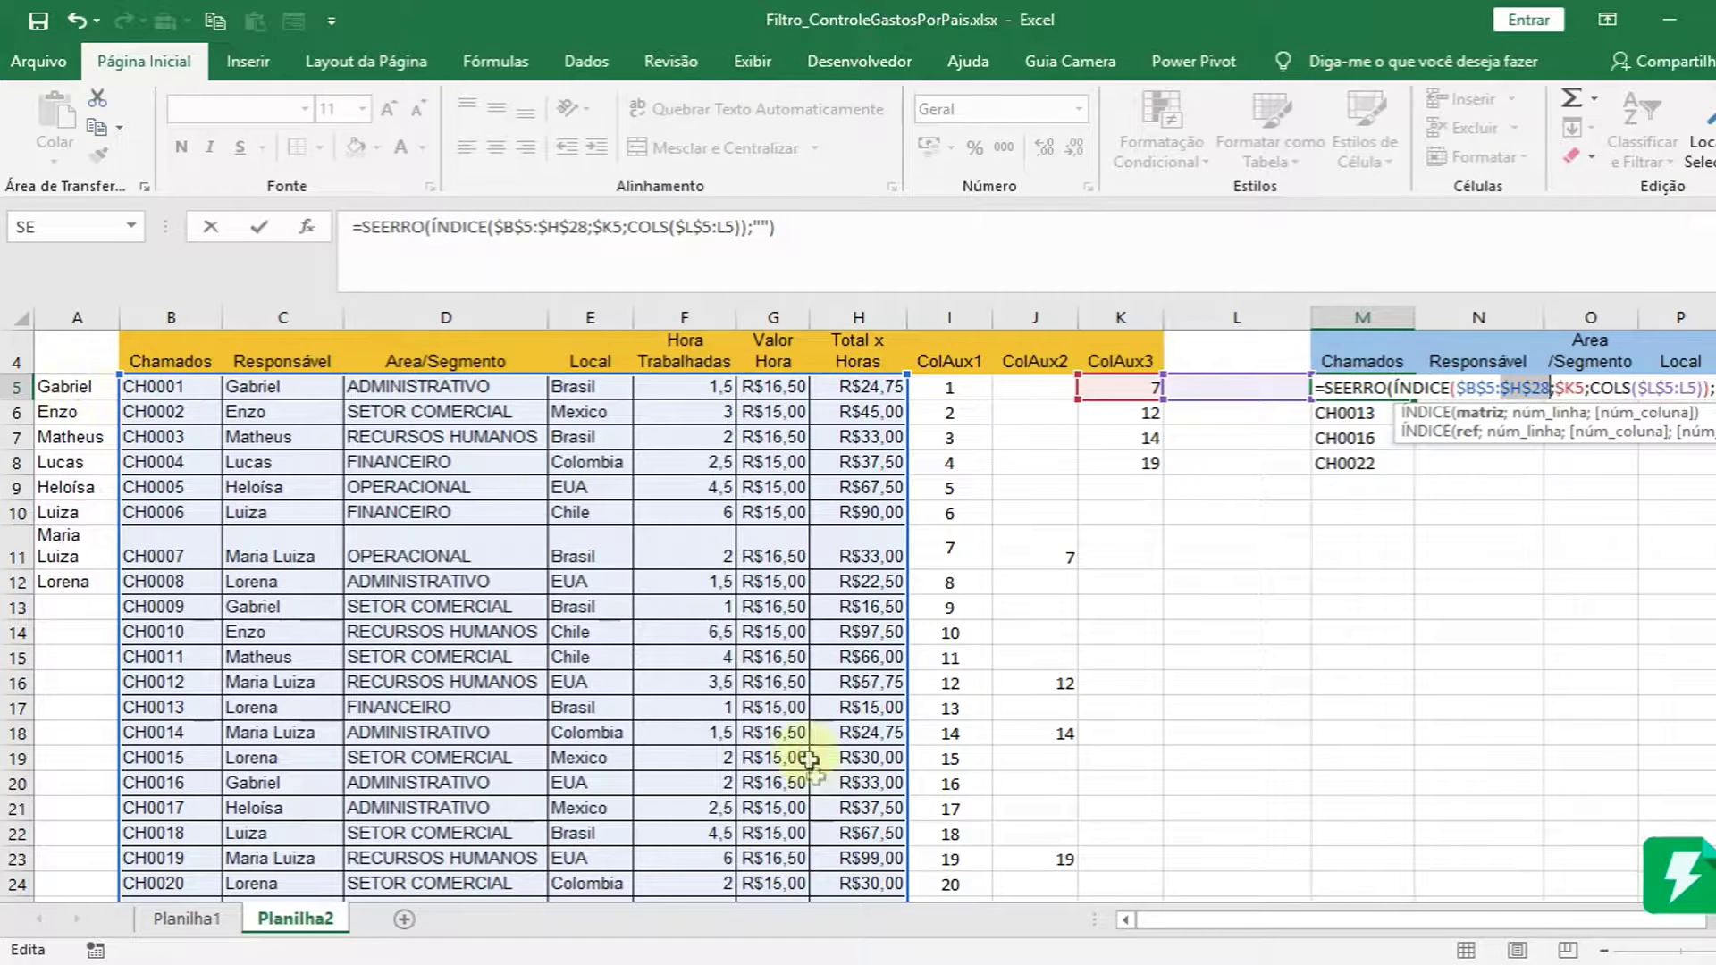
pyautogui.click(1528, 384)
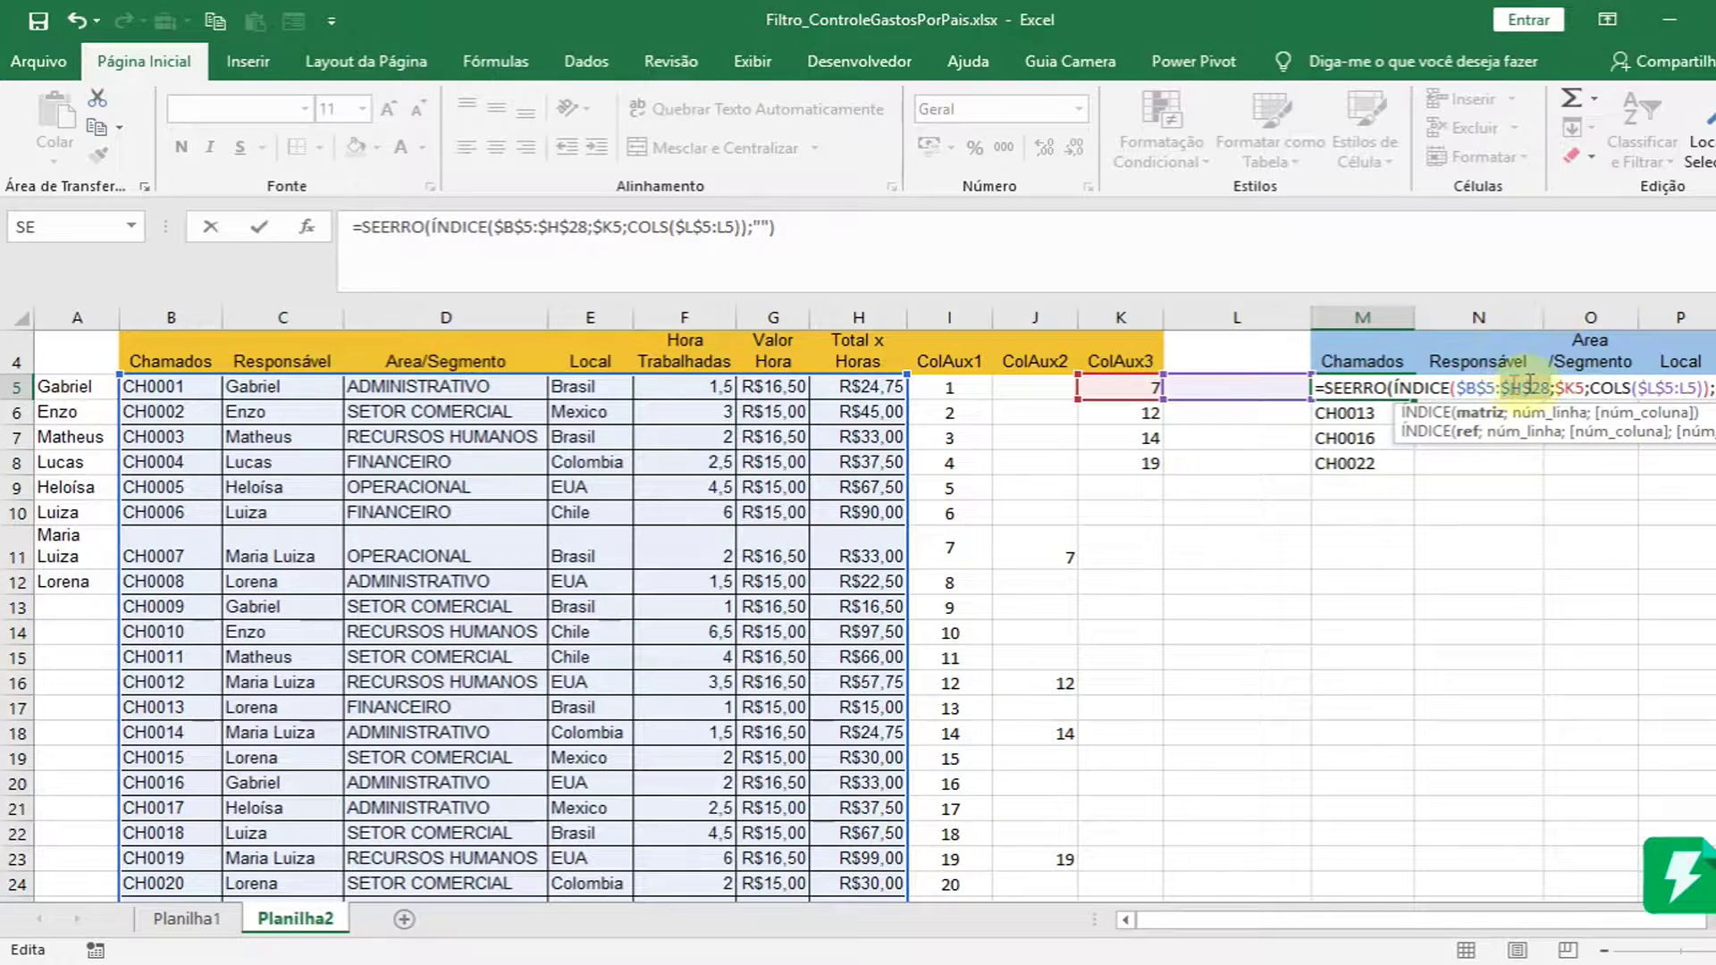
pyautogui.write('3')
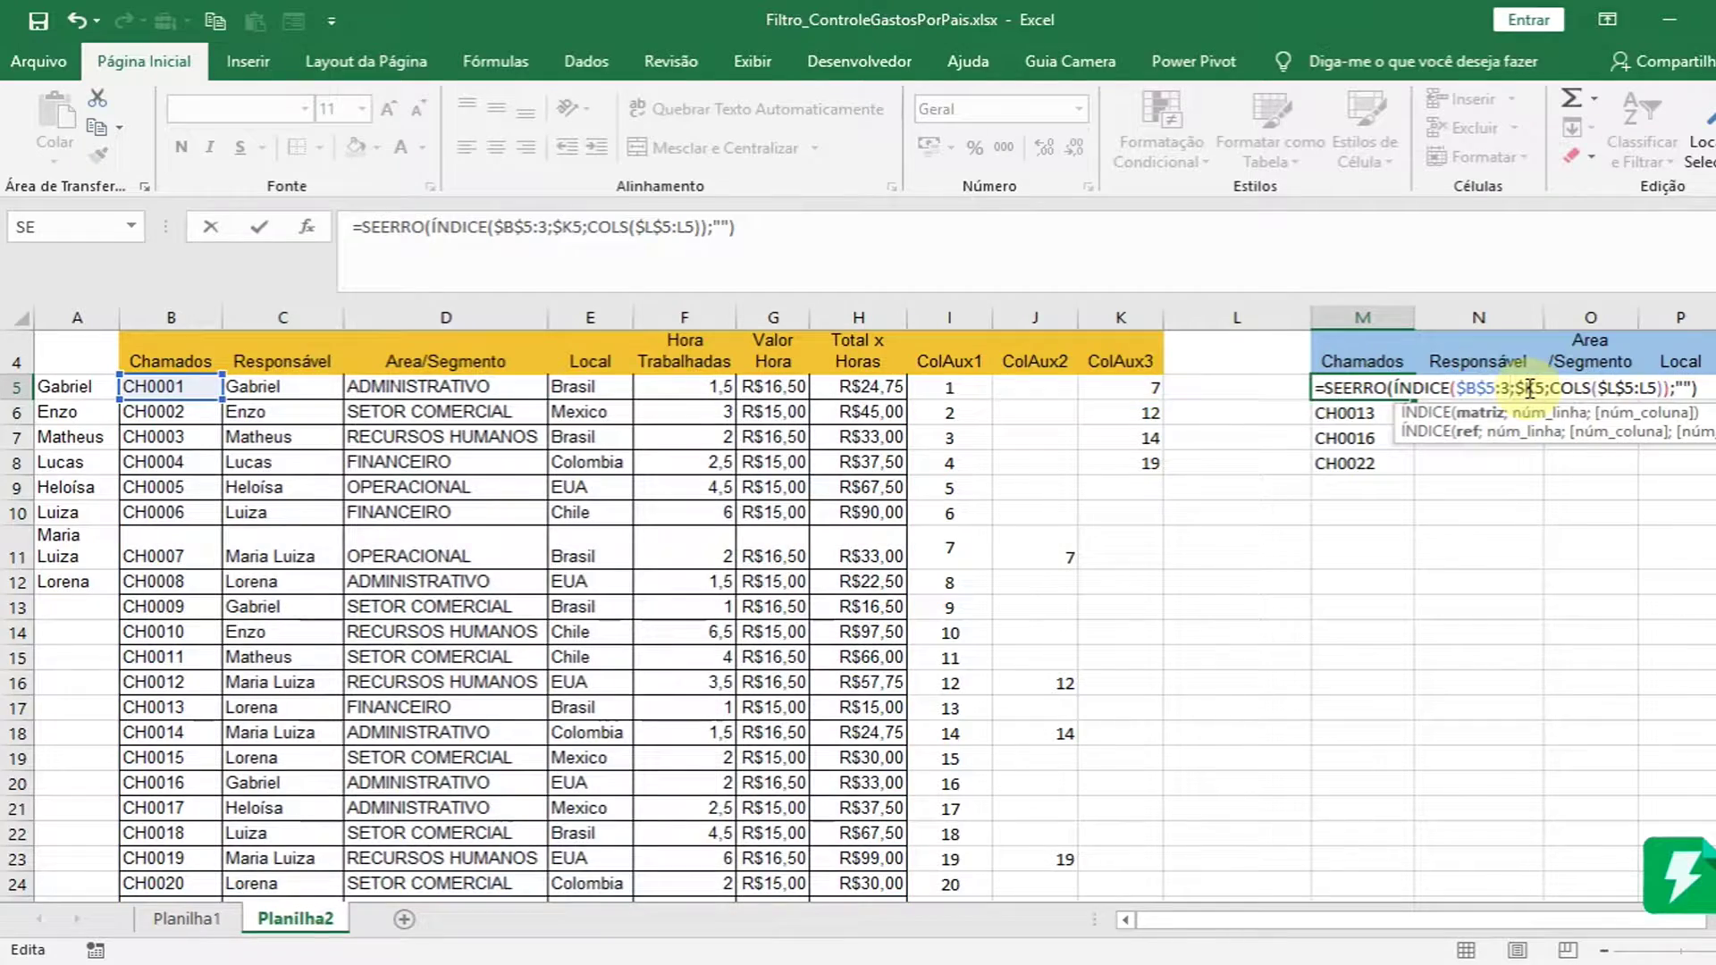
pyautogui.hotkey('ctrl', 'z')
pyautogui.press('Return')
# - Fill the corrected SEERRO formula from M5 down to M28 and check the filled cells
pyautogui.click(1398, 393)
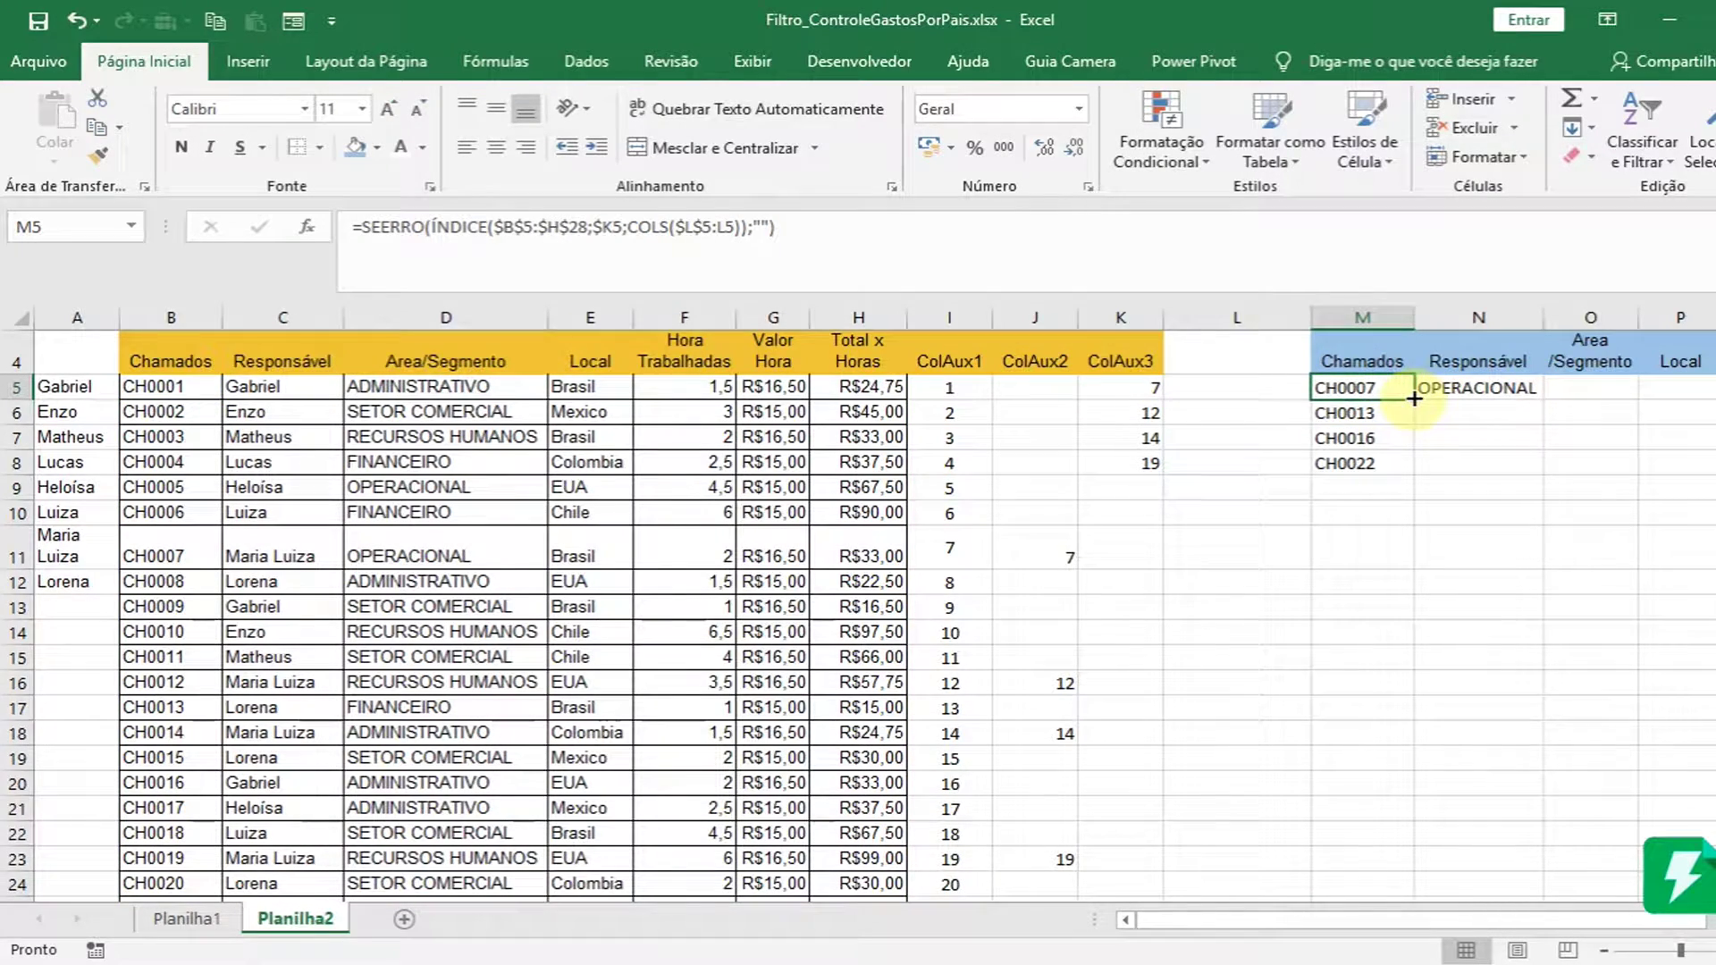
pyautogui.doubleClick(1414, 398)
pyautogui.scroll(-6, 1394, 688)
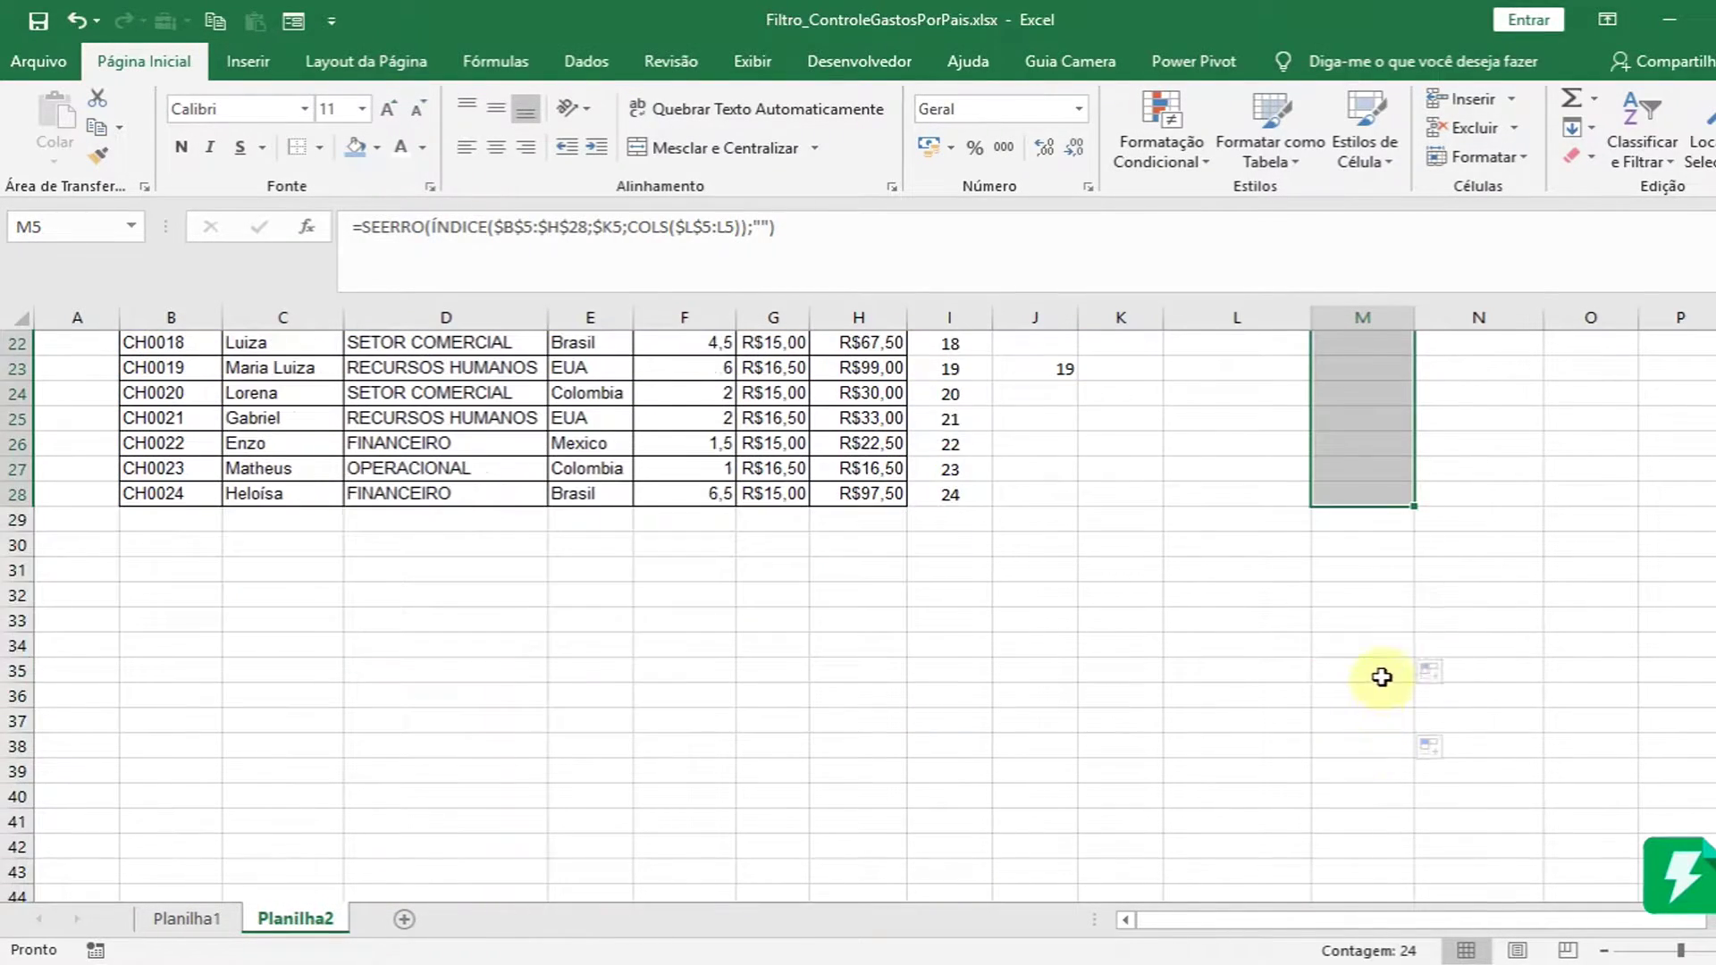
pyautogui.scroll(7, 1381, 676)
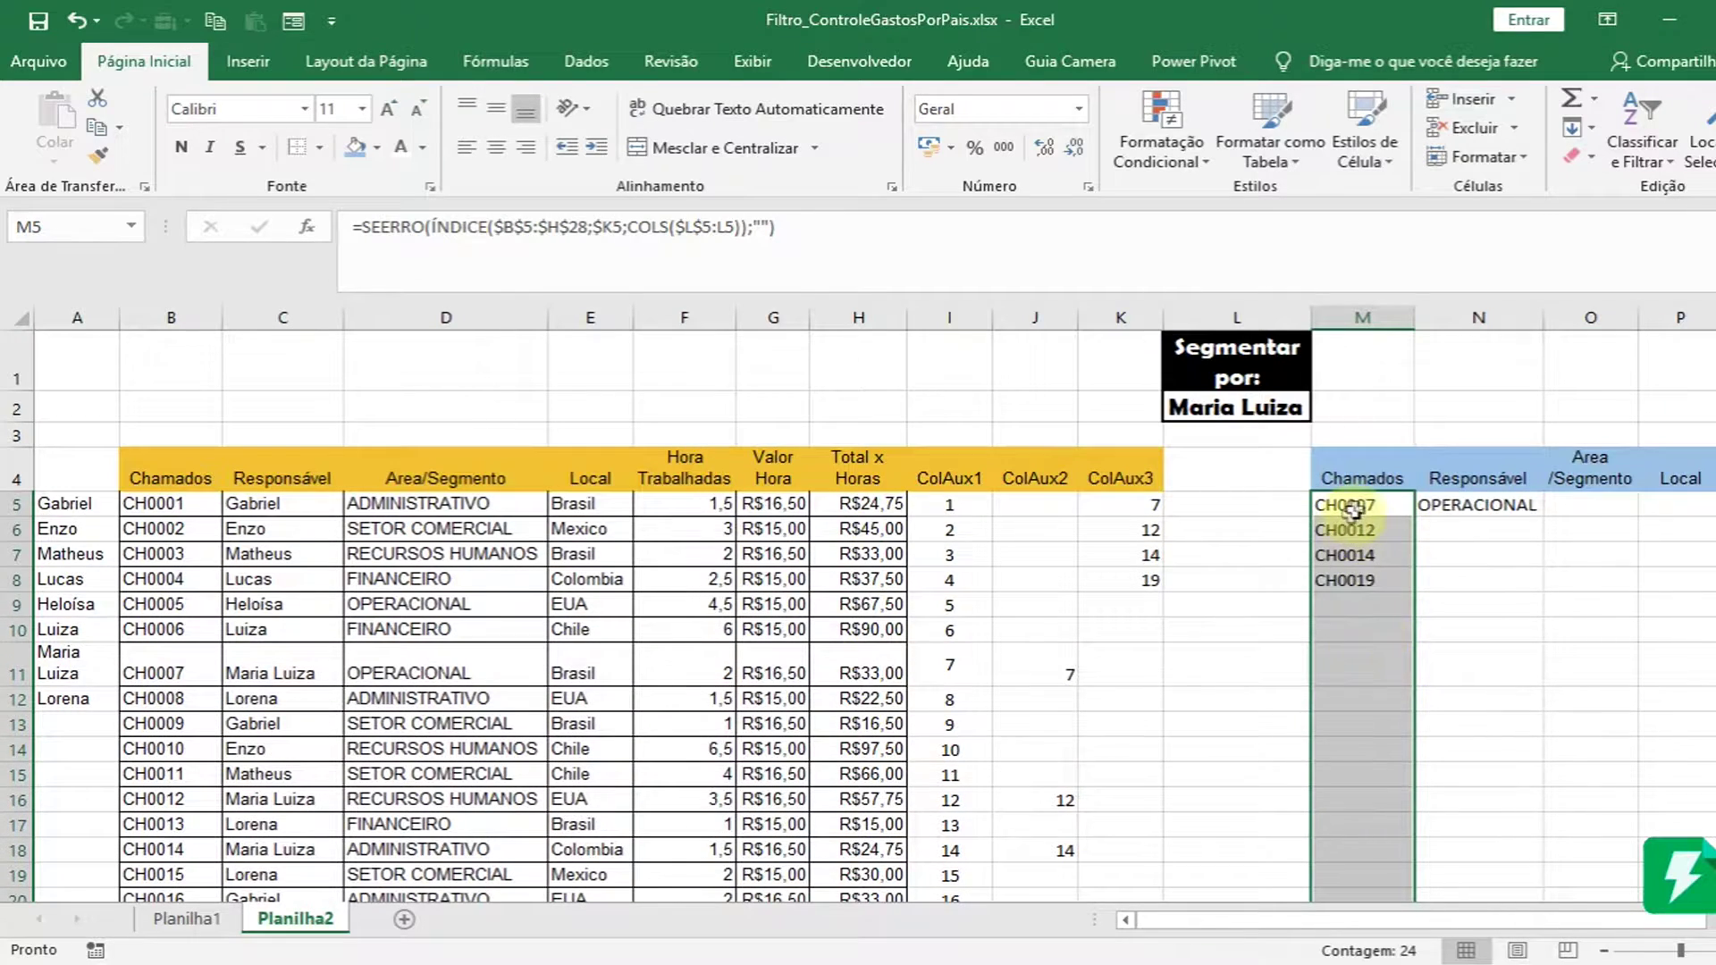
# - Copy the corrected M5 formula across to N5 under Responsável
pyautogui.click(1351, 509)
pyautogui.moveTo(1416, 519); pyautogui.dragTo(1519, 517)
pyautogui.click(1483, 509)
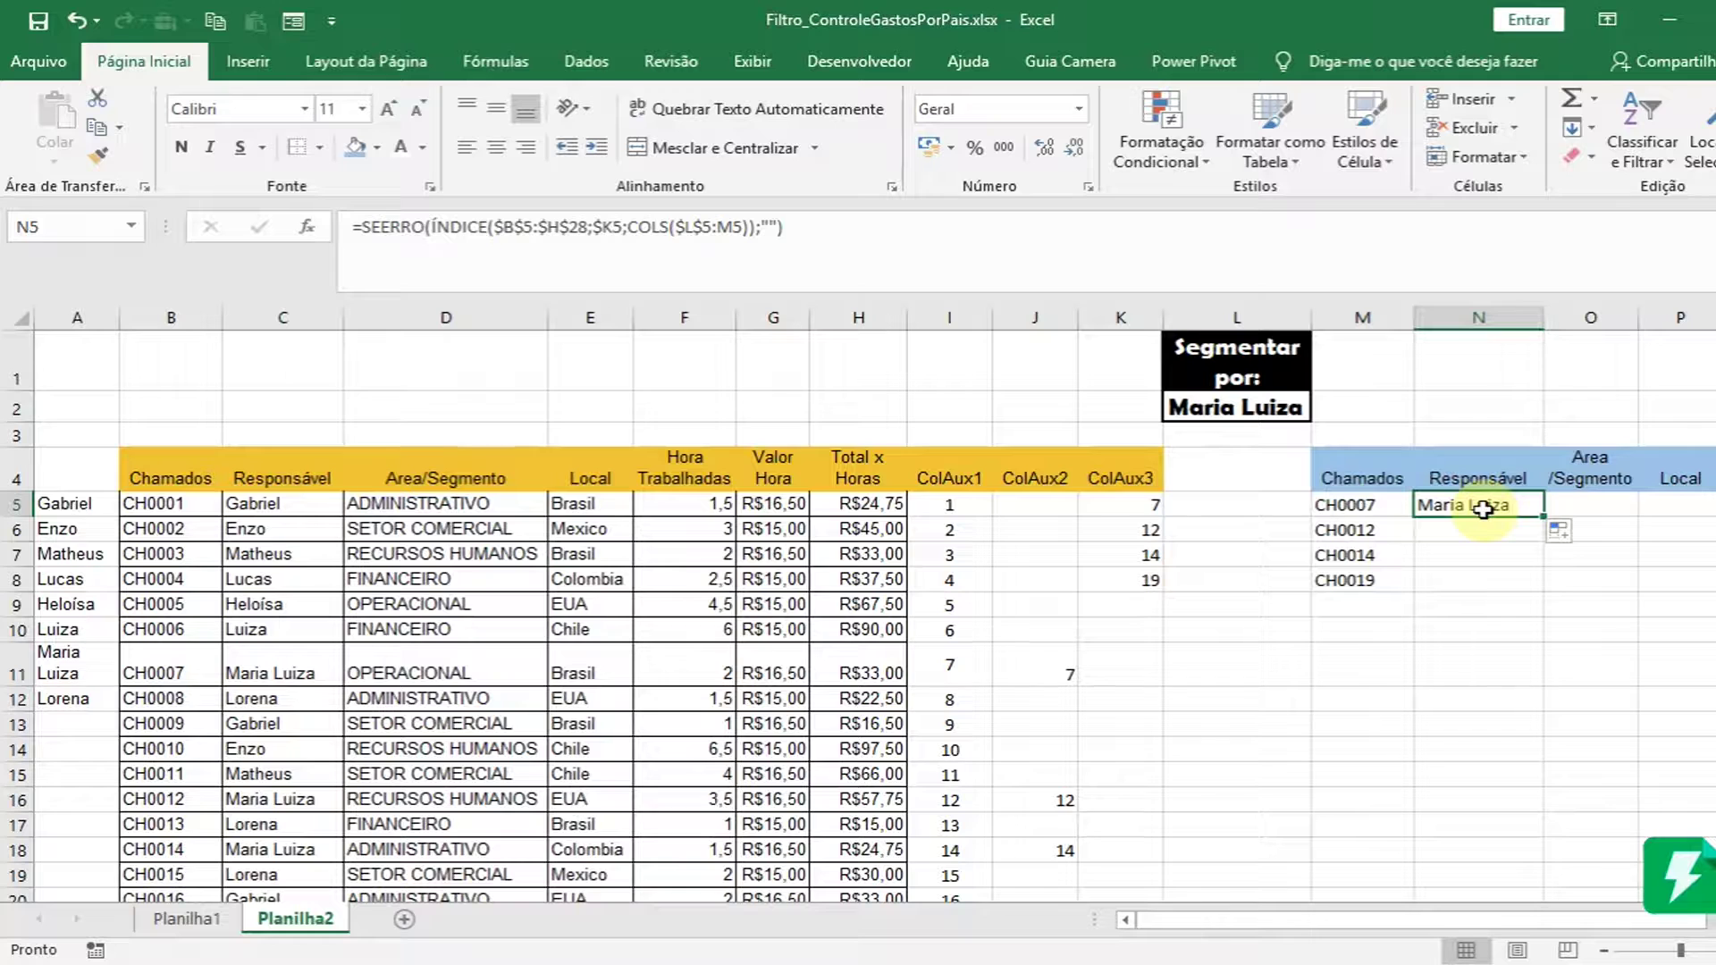
# - Compare the formulas in M5 and N5 with the matching Chamados and Responsável source columns at B5 and C5
pyautogui.click(1385, 505)
pyautogui.click(1503, 504)
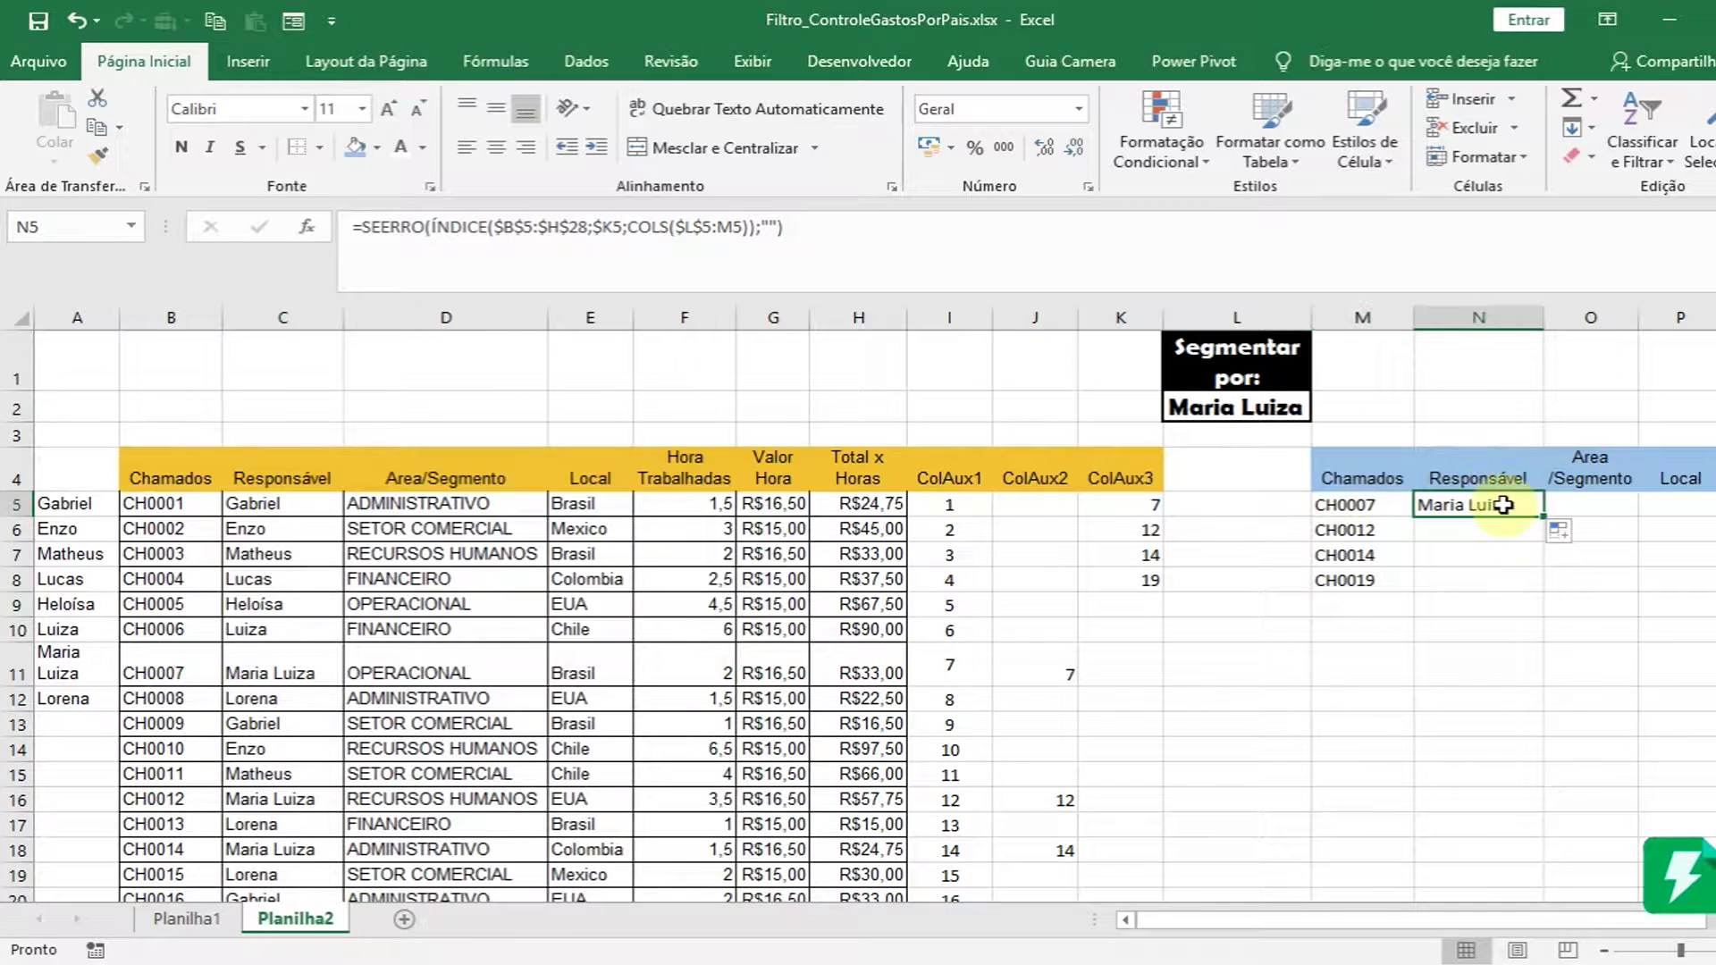
pyautogui.click(168, 503)
pyautogui.click(284, 505)
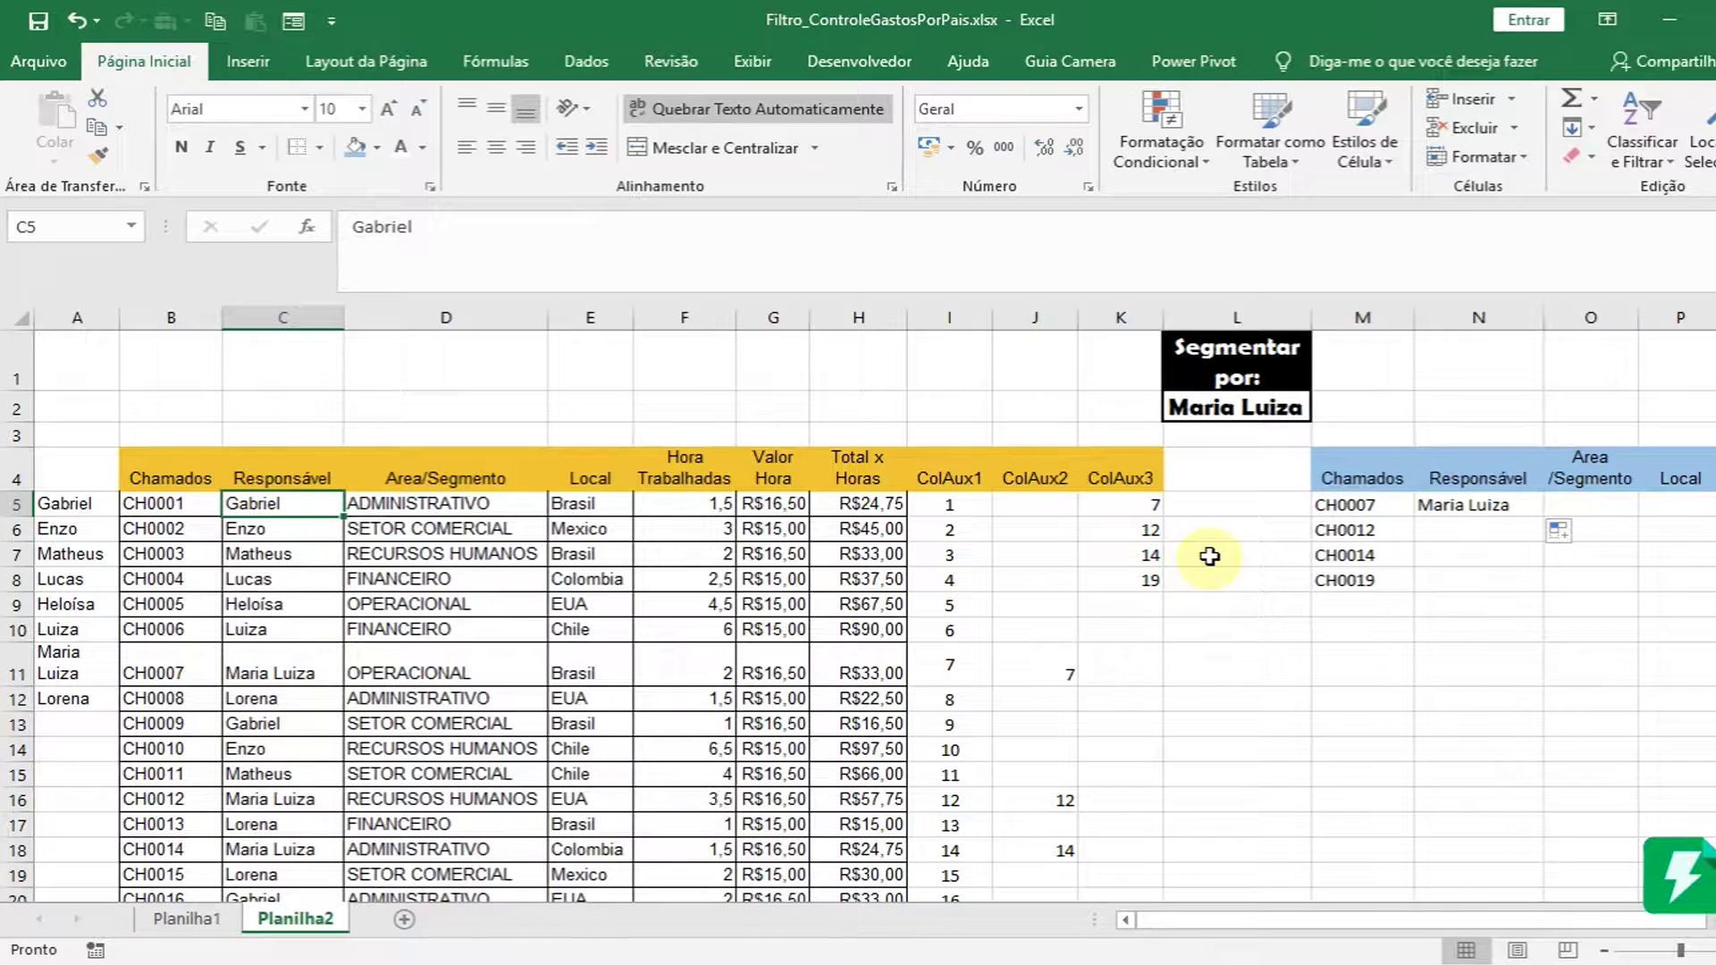
pyautogui.click(154, 503)
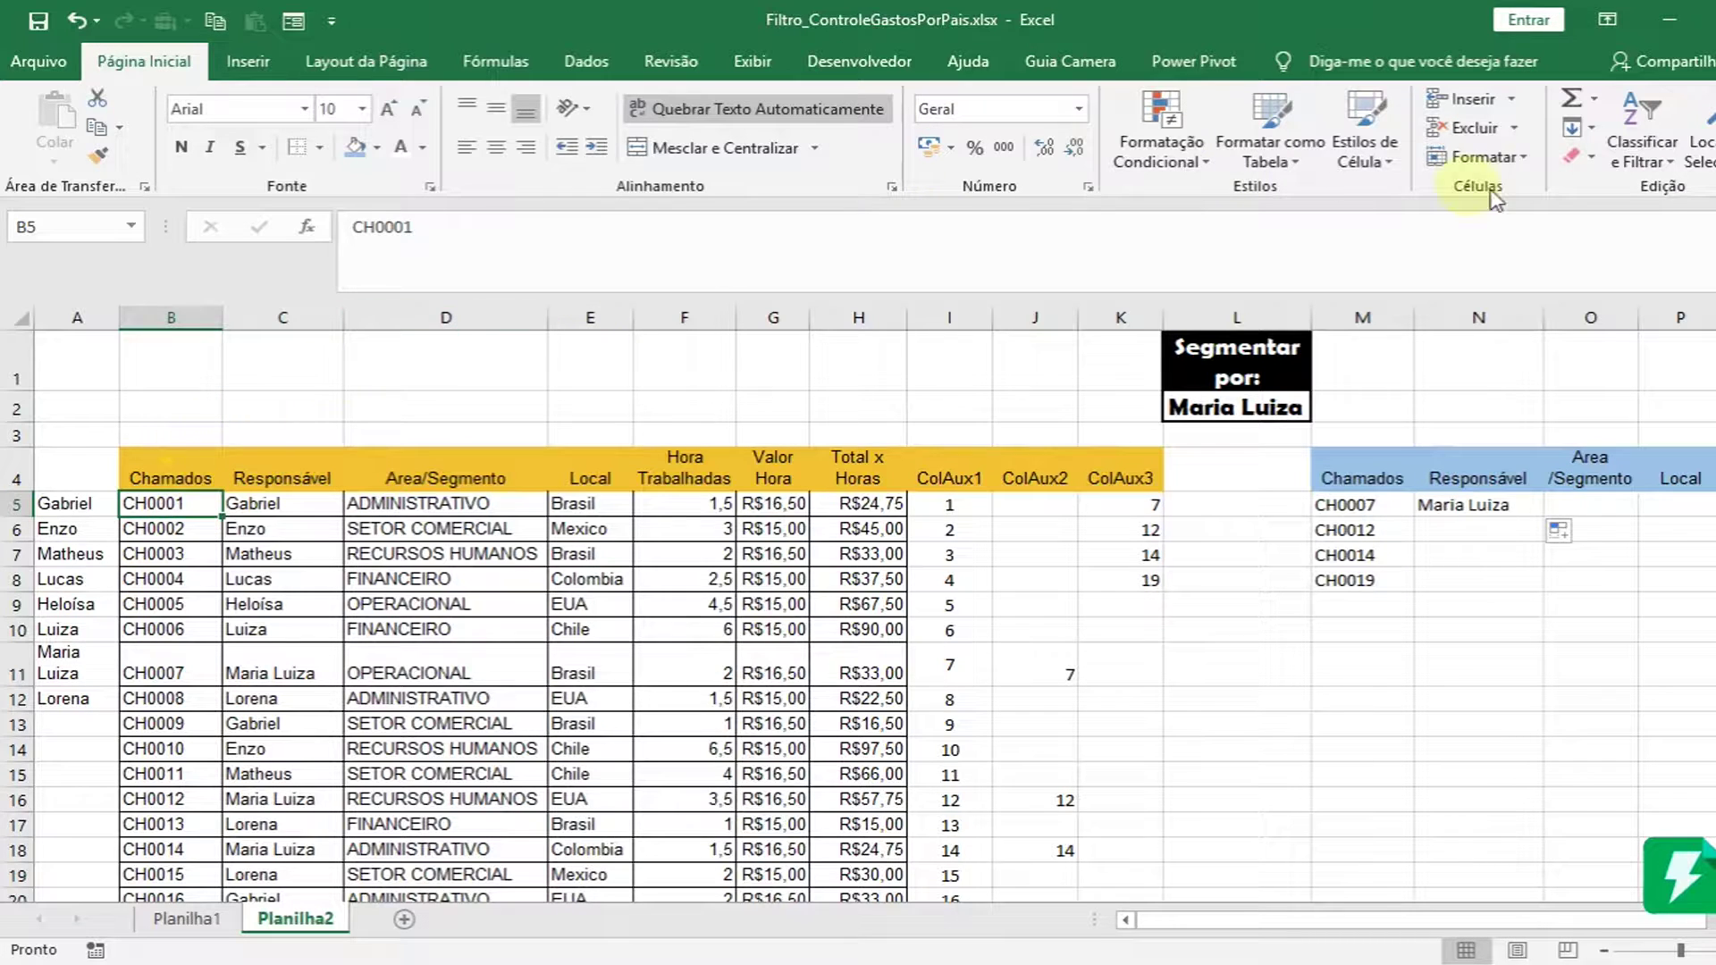
# - Annotate Chamados, Responsável and Area/Segmento on screen as 1, 2 and 3, add check marks across the remaining columns, and clear the annotations
pyautogui.click(166, 420)
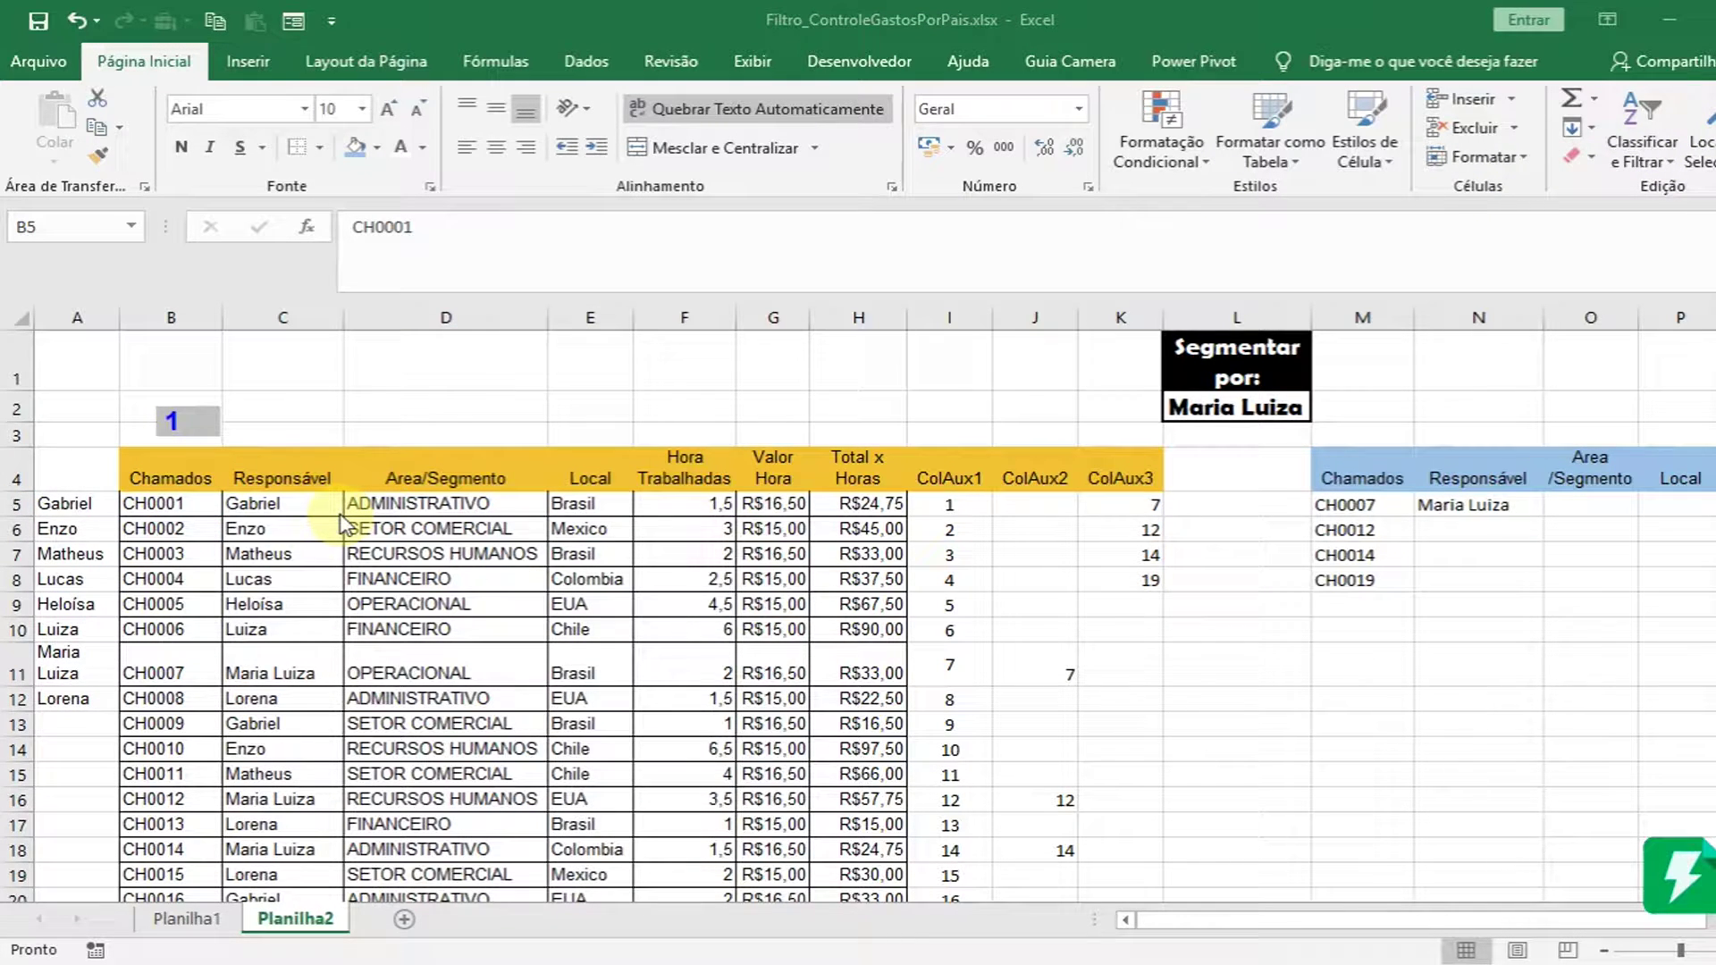
pyautogui.click(235, 425)
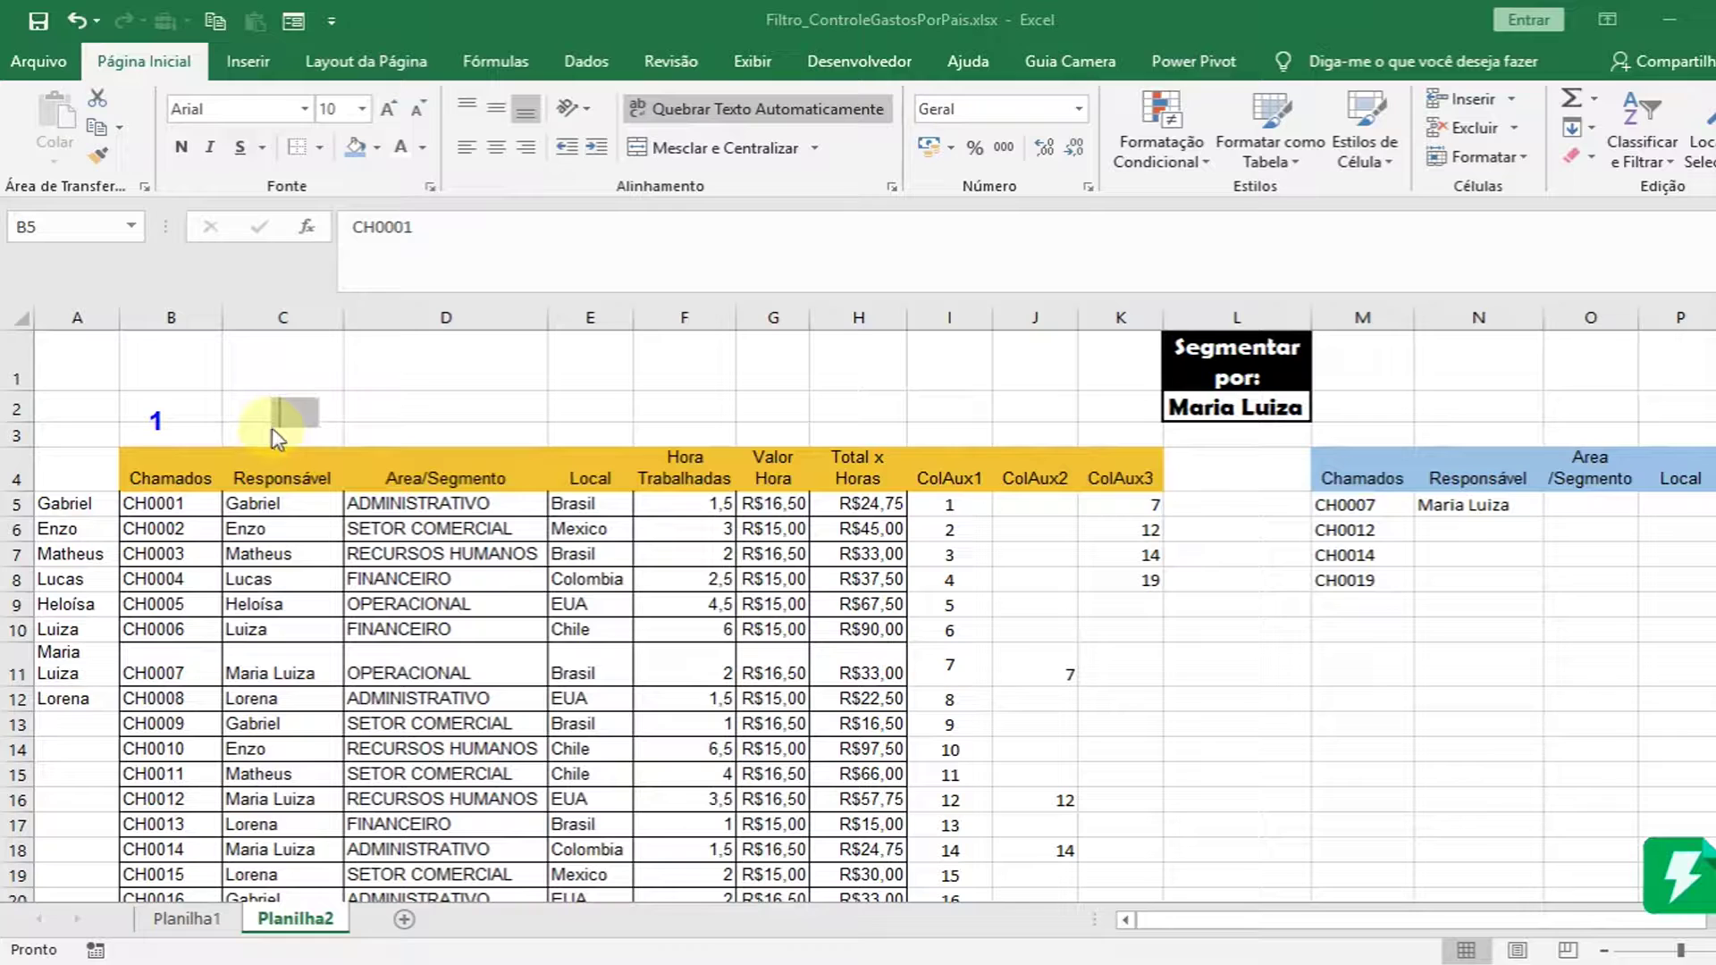
pyautogui.write('2')
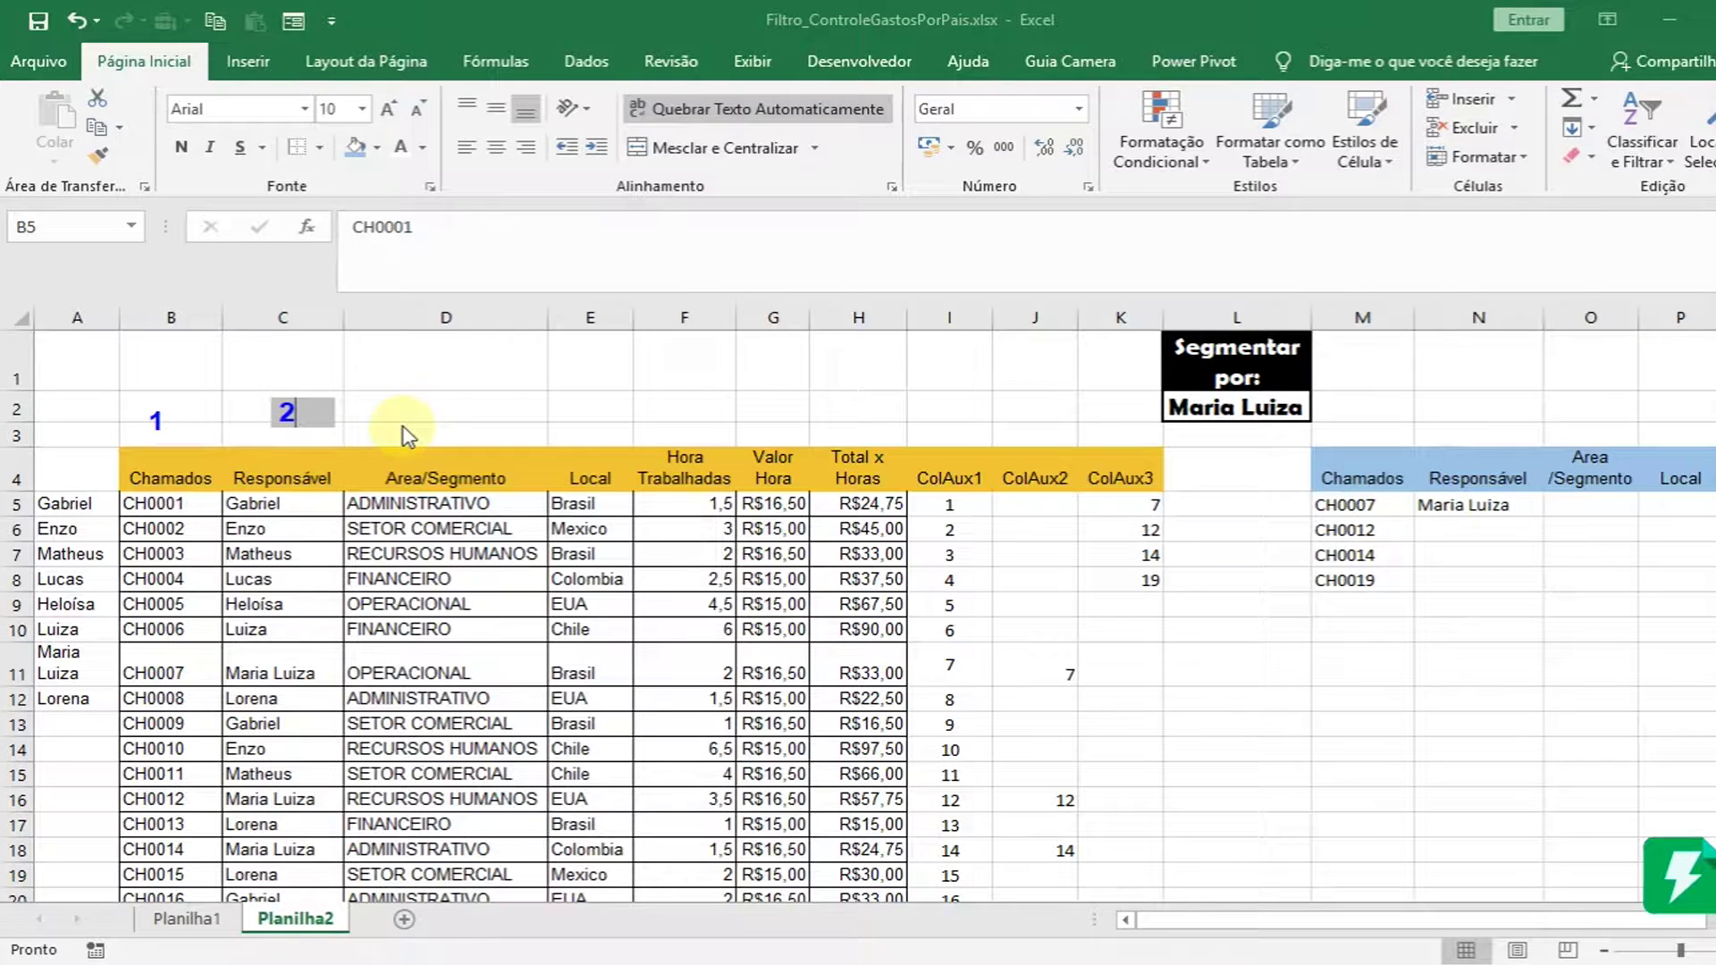
pyautogui.click(1638, 483)
pyautogui.moveTo(1570, 502); pyautogui.dragTo(1629, 521)
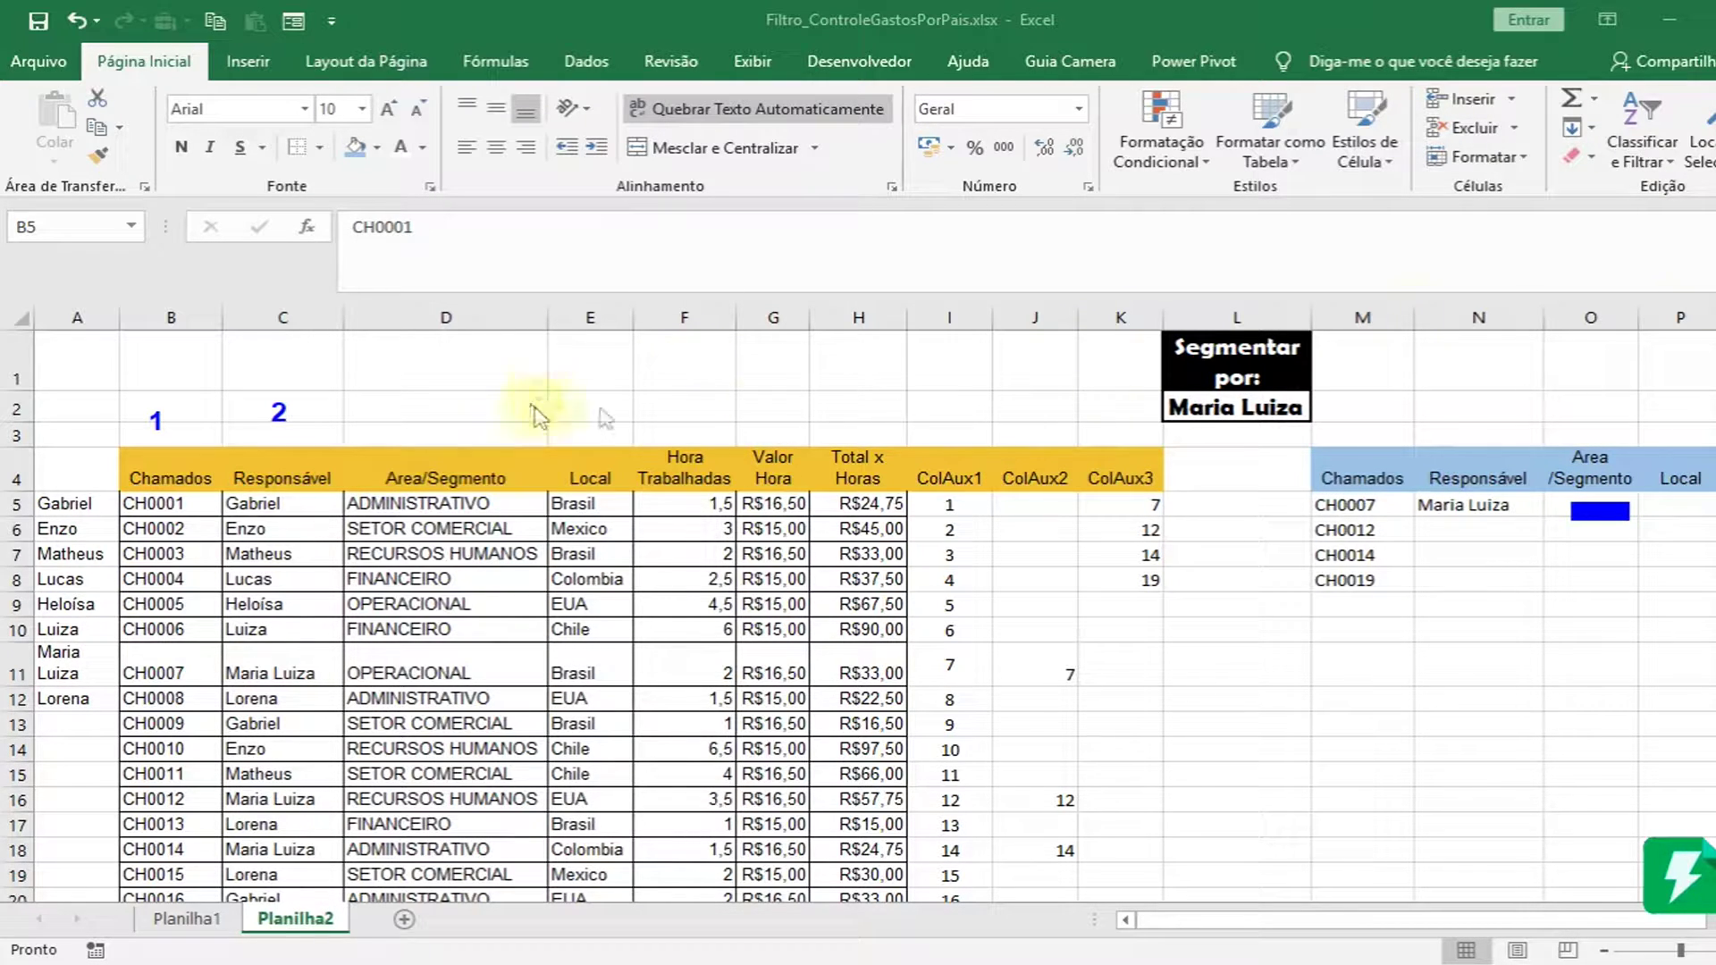
pyautogui.click(414, 420)
pyautogui.write('3')
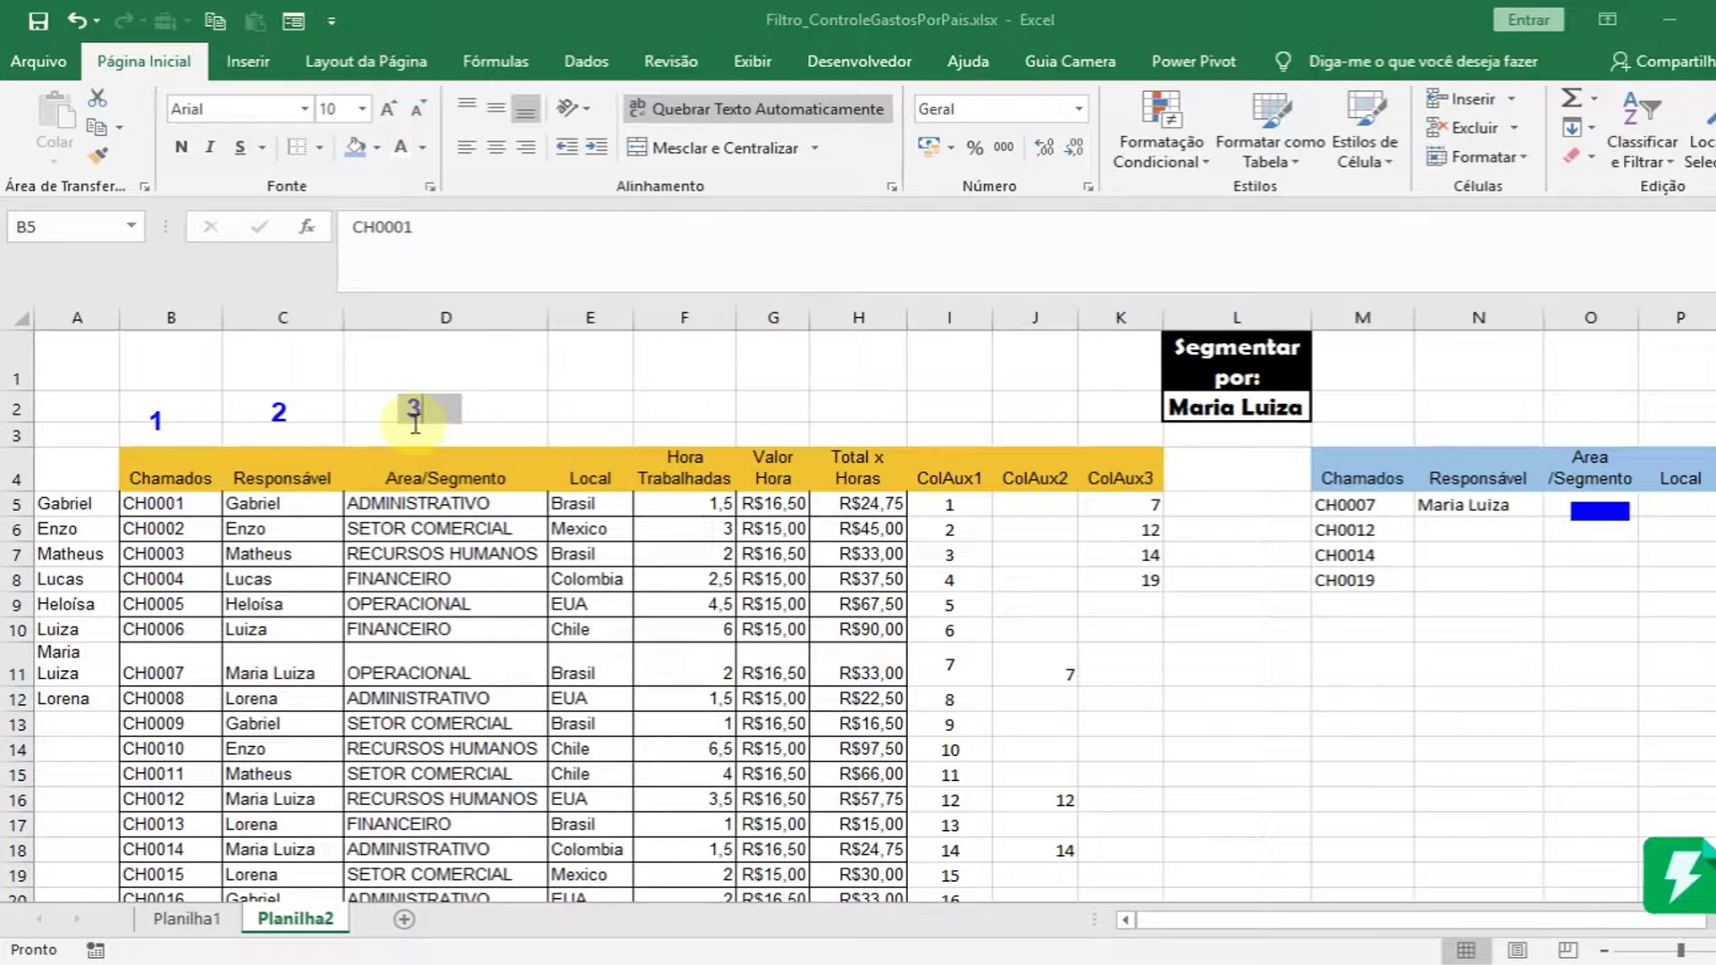
pyautogui.click(609, 385)
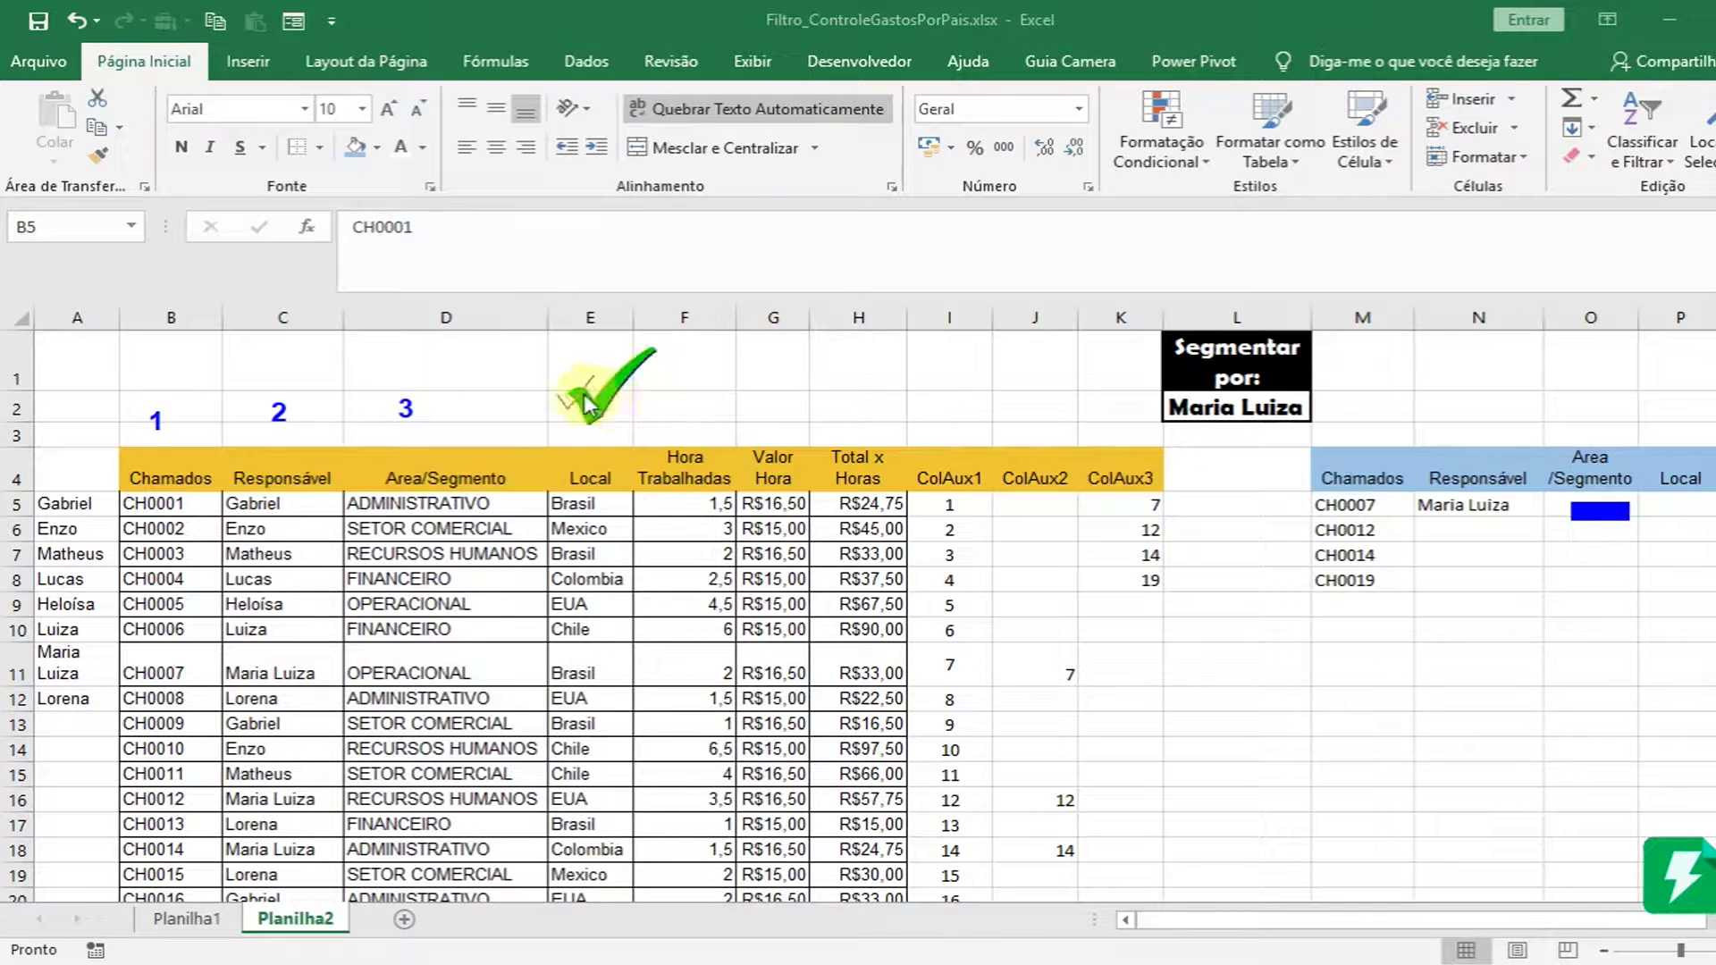
pyautogui.click(772, 380)
pyautogui.click(925, 386)
pyautogui.click(1133, 406)
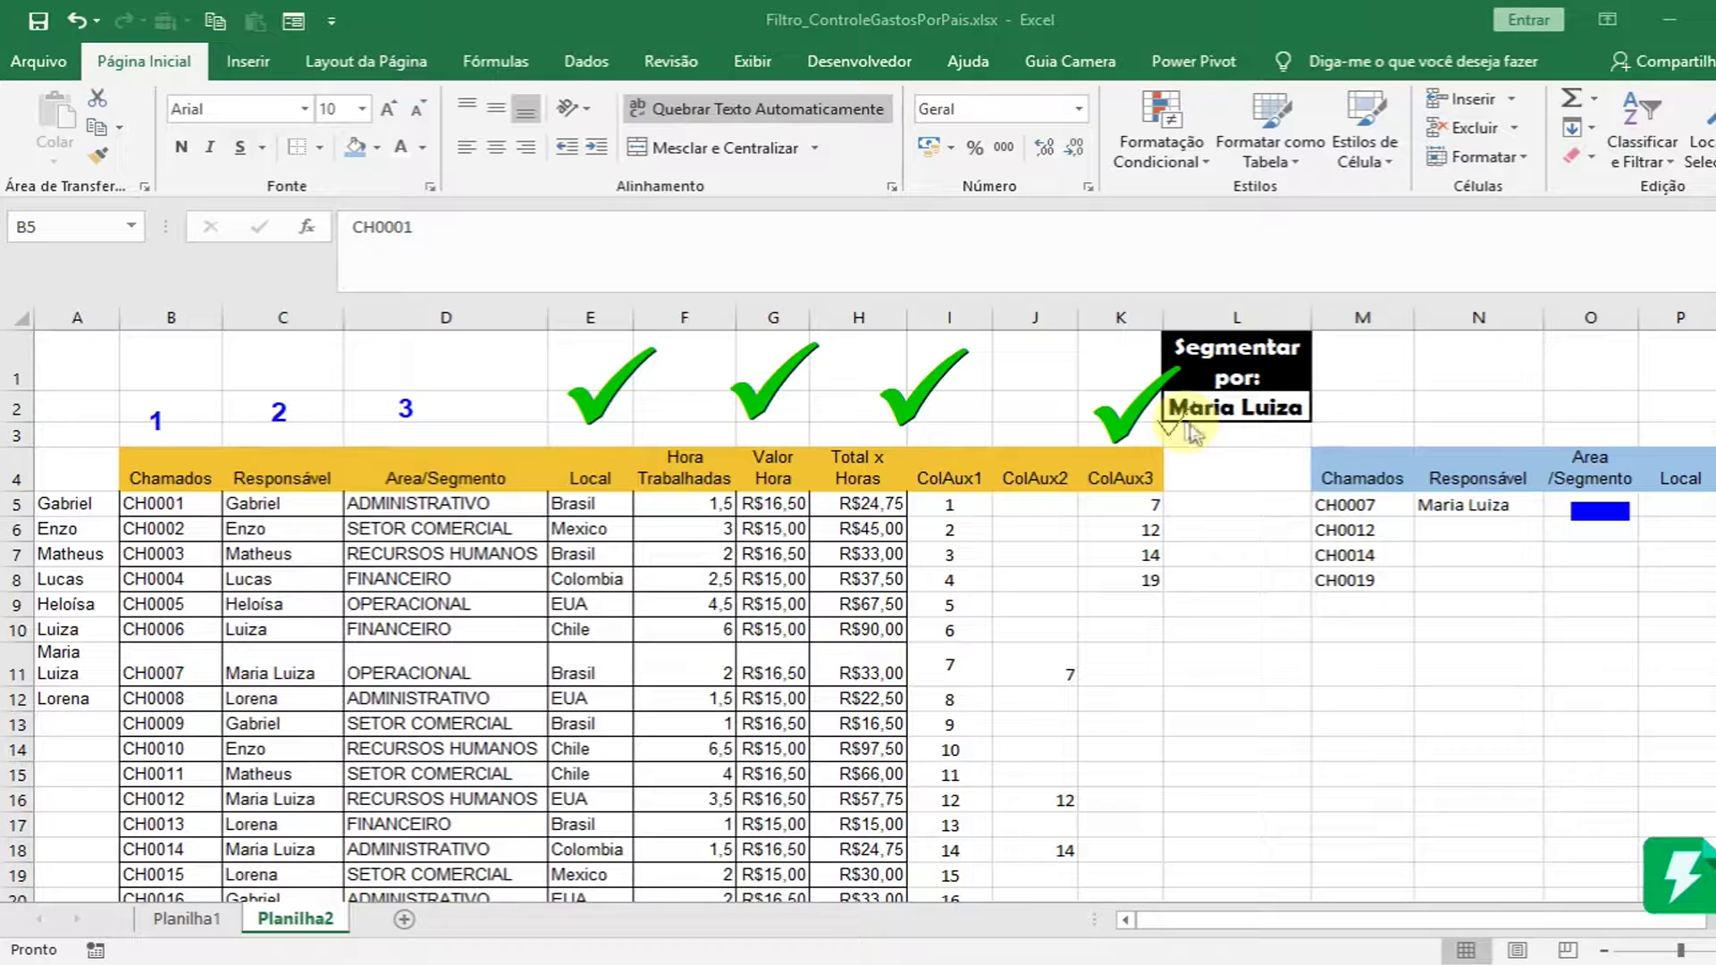
pyautogui.press('Escape')
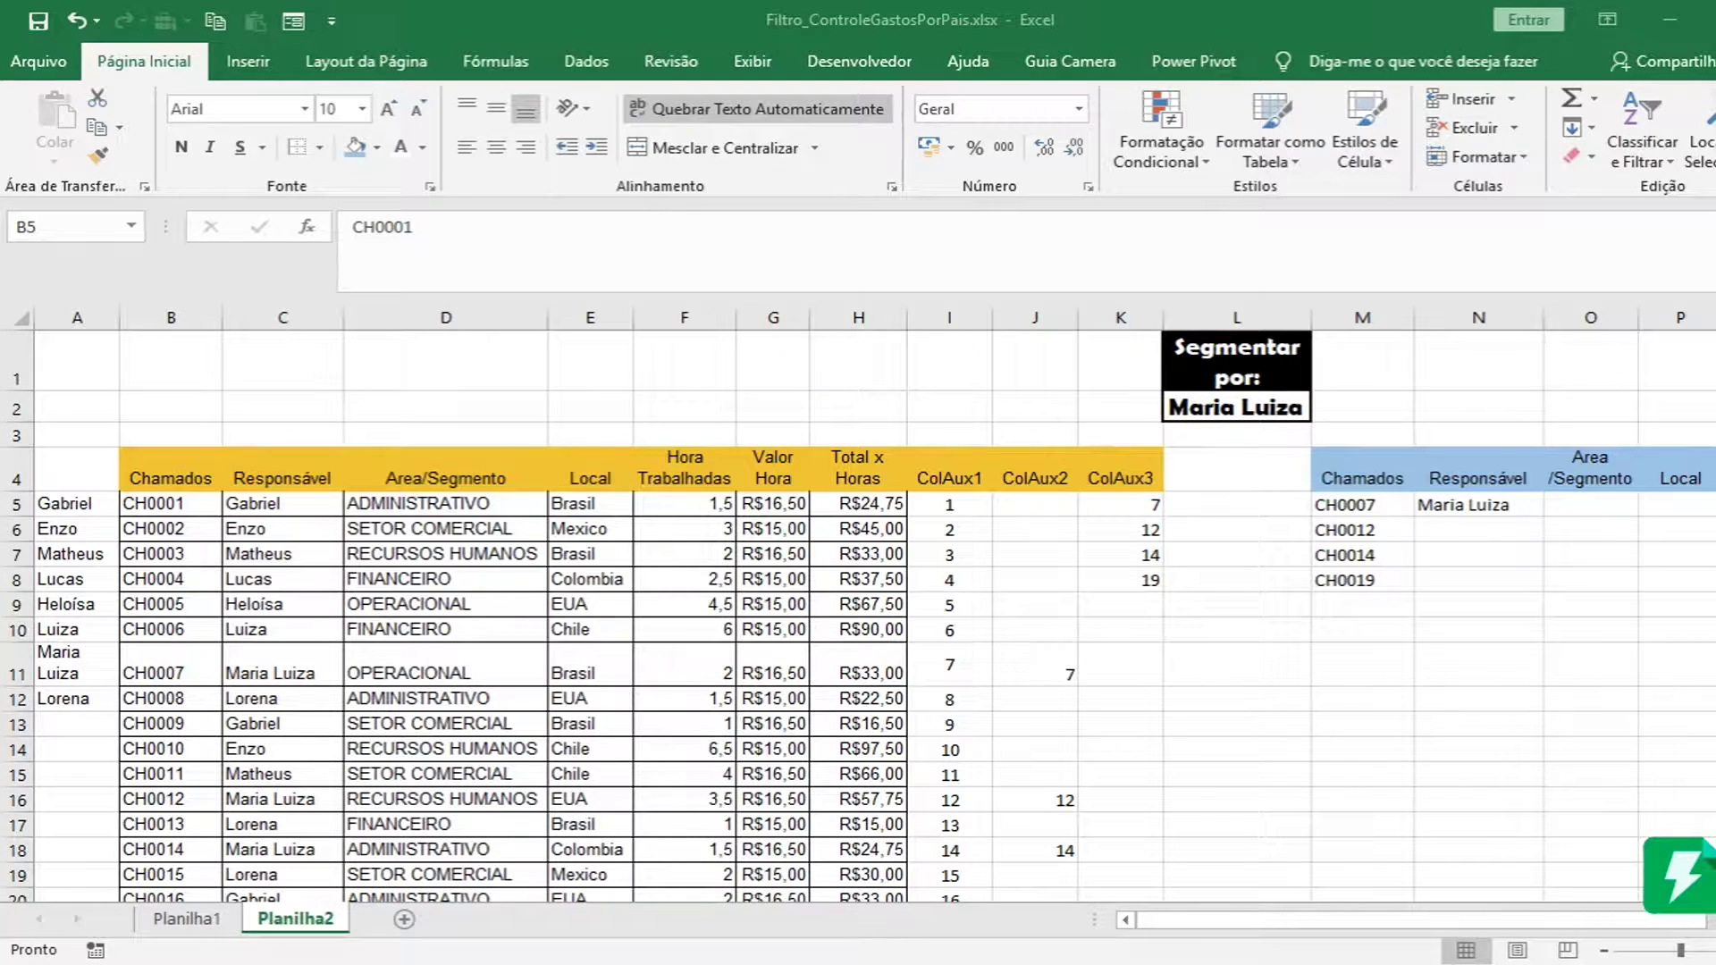
# - Review the COLS($L$5:M5) argument in N5 and copy the formula across to O5 under Area/Segmento
pyautogui.click(1476, 505)
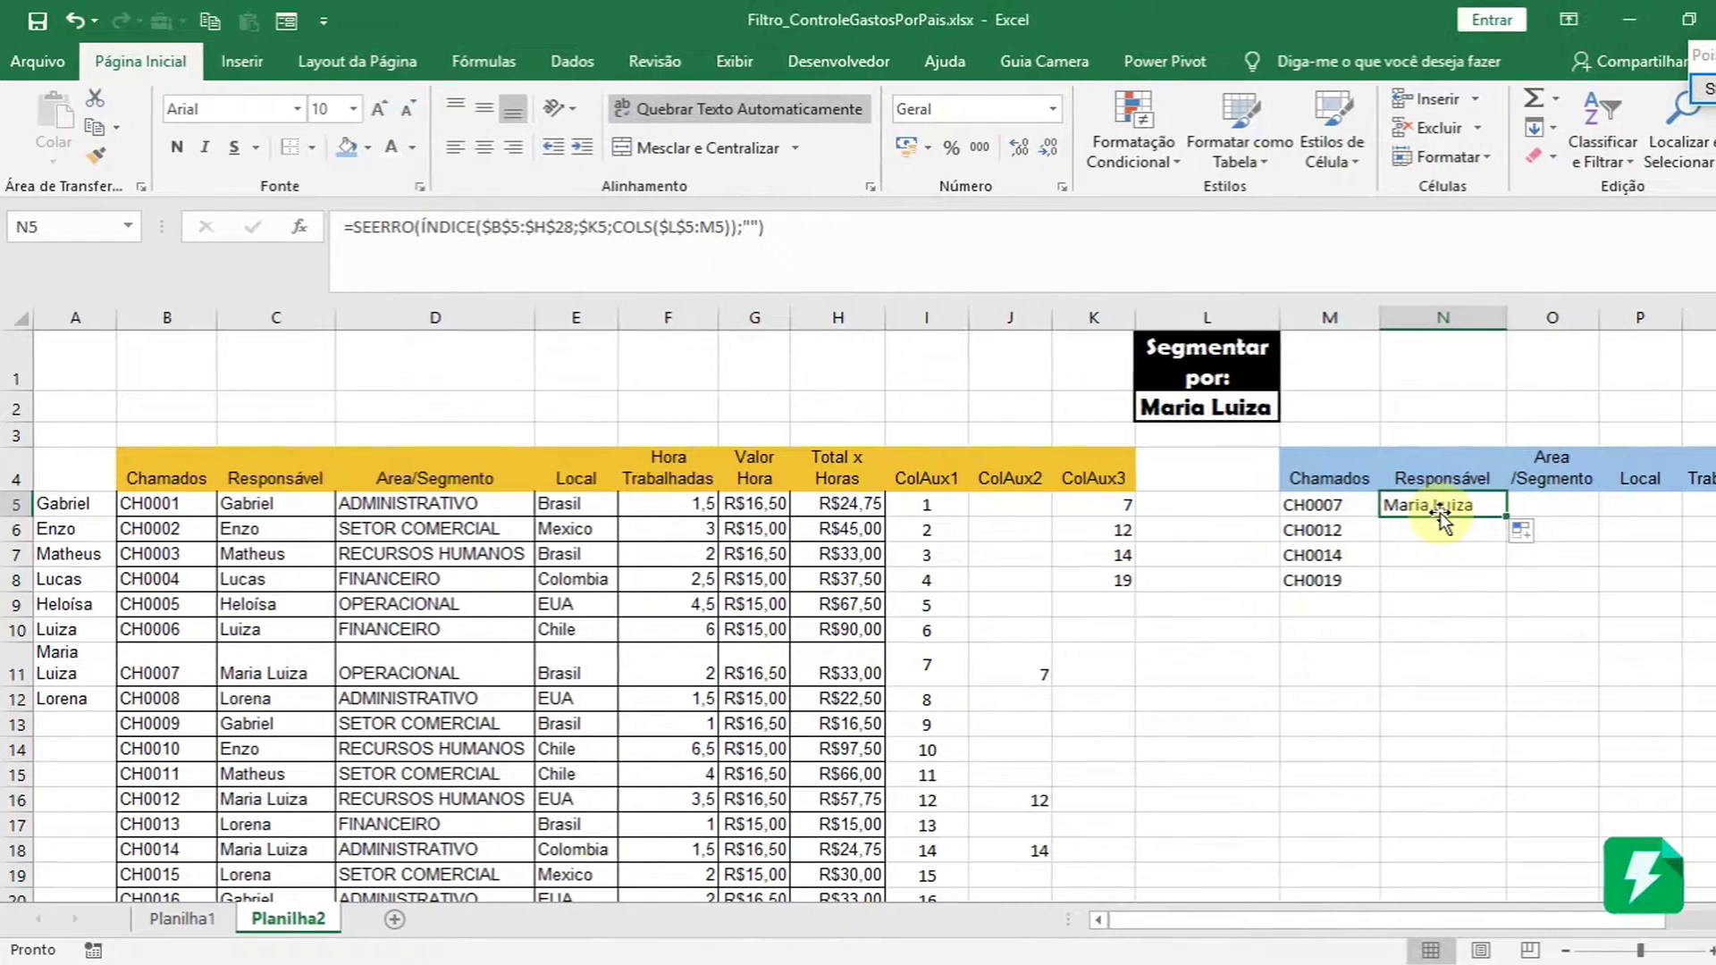
pyautogui.doubleClick(1441, 507)
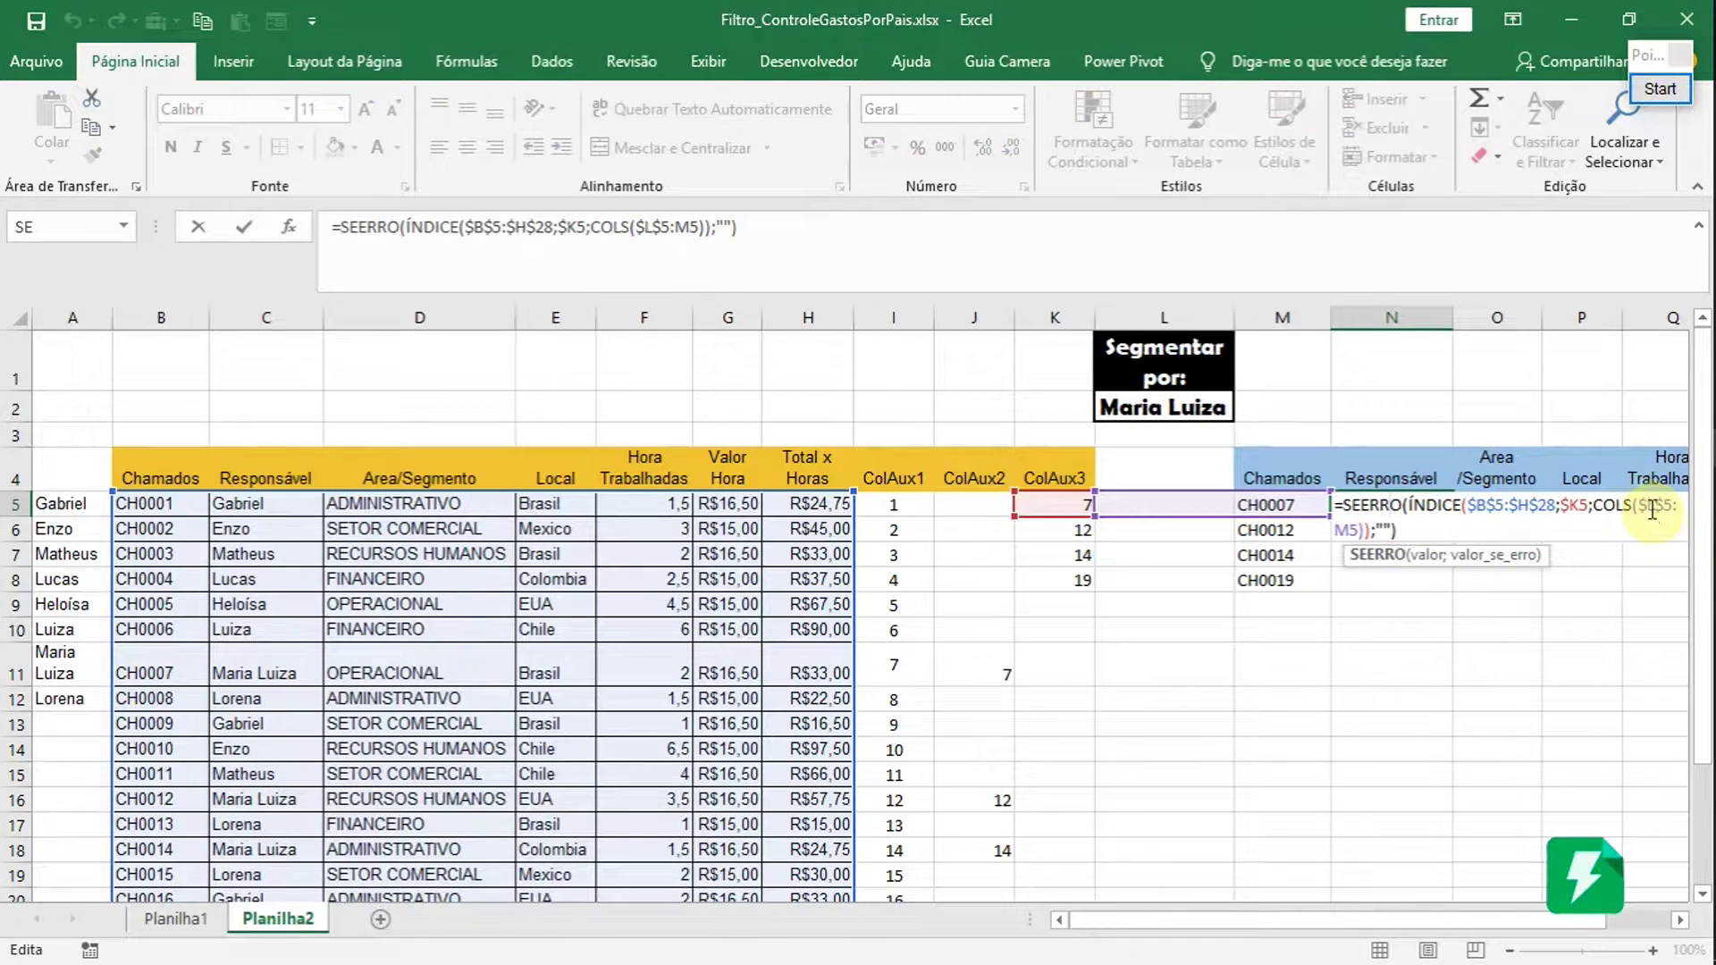
pyautogui.moveTo(1663, 508); pyautogui.dragTo(1678, 505)
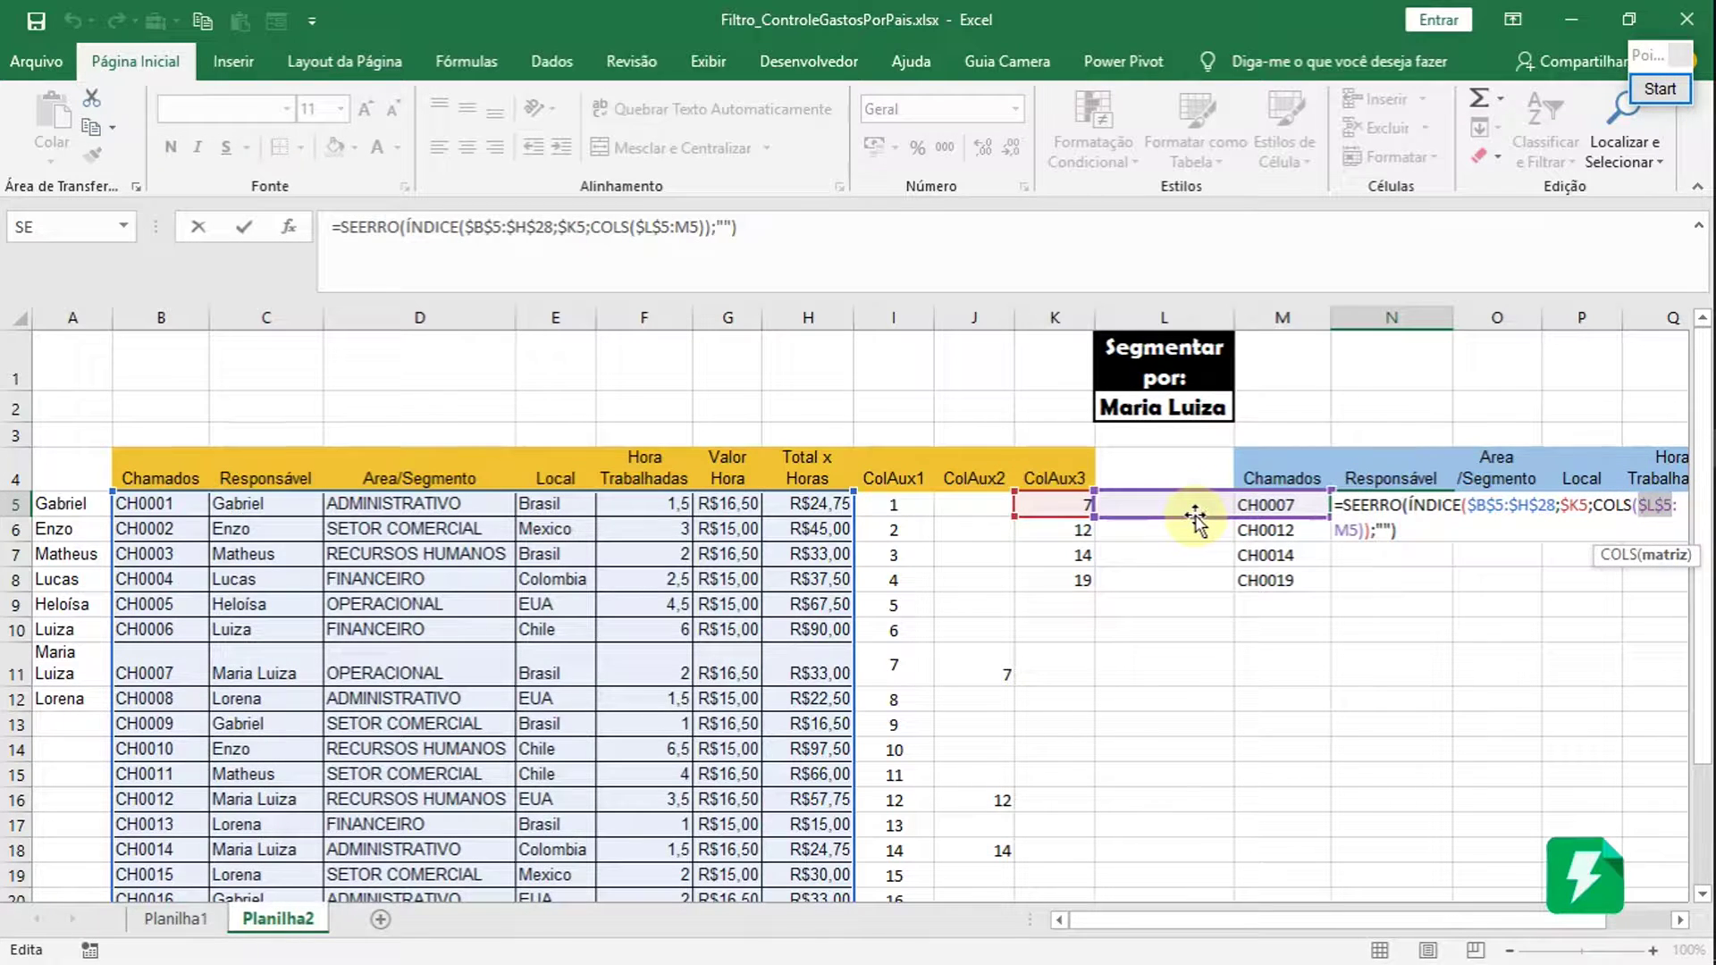
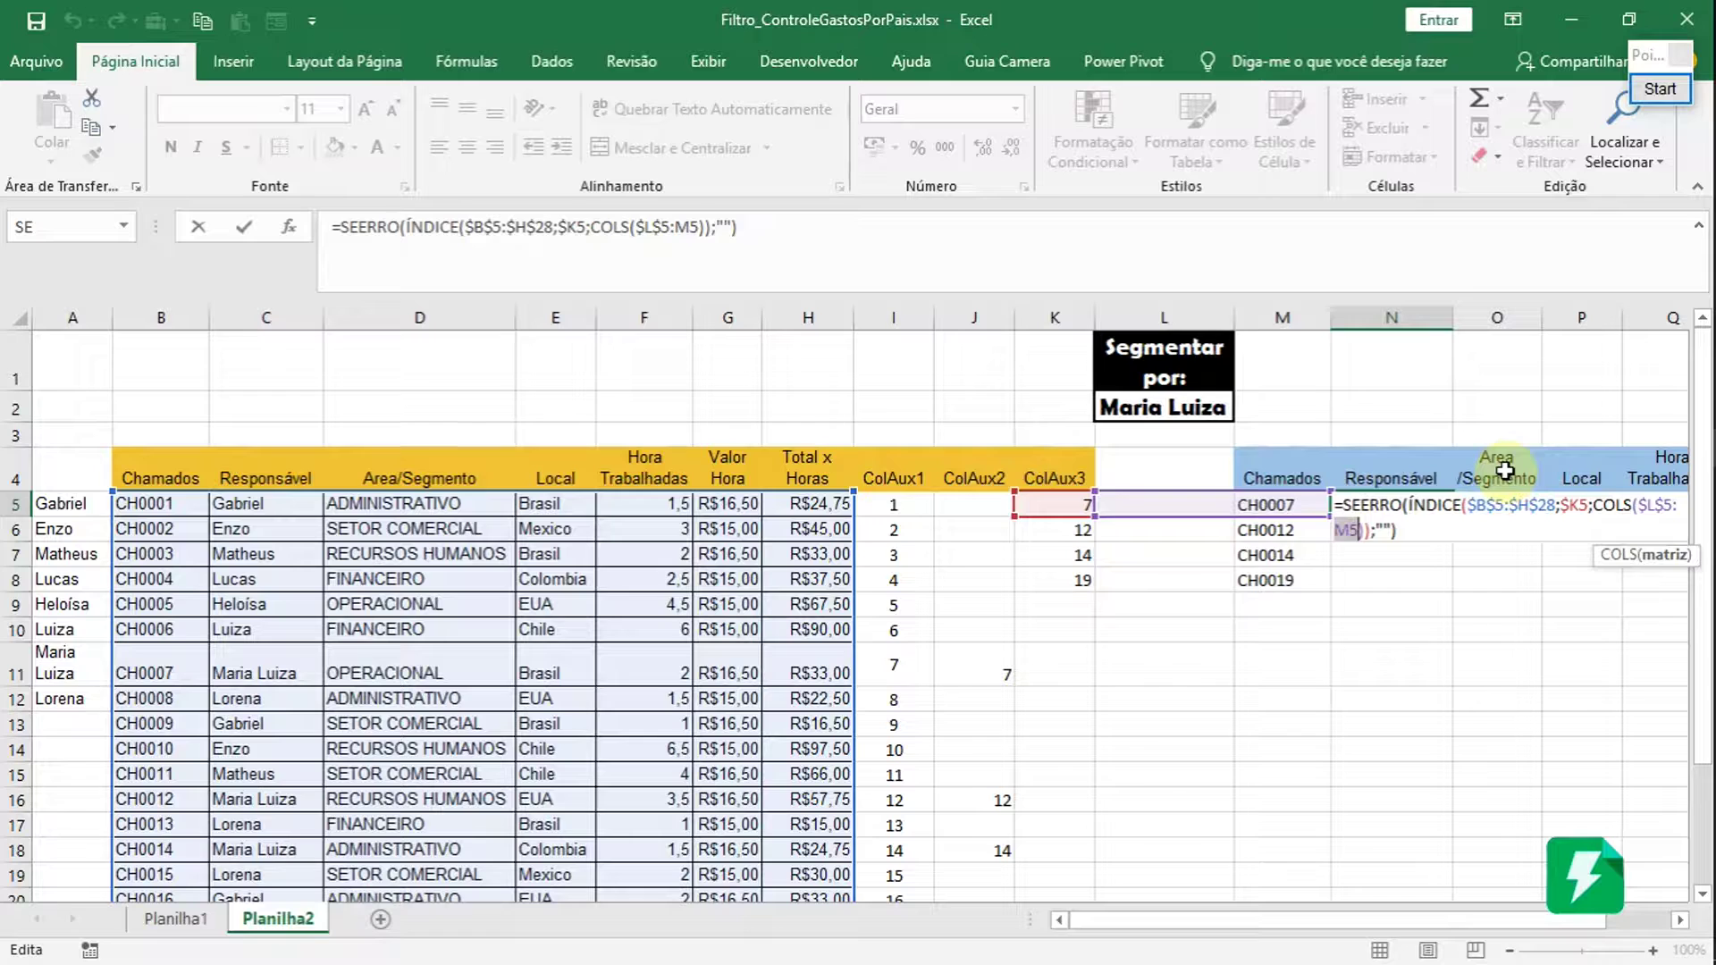
pyautogui.hotkey('ctrl', 'Return')
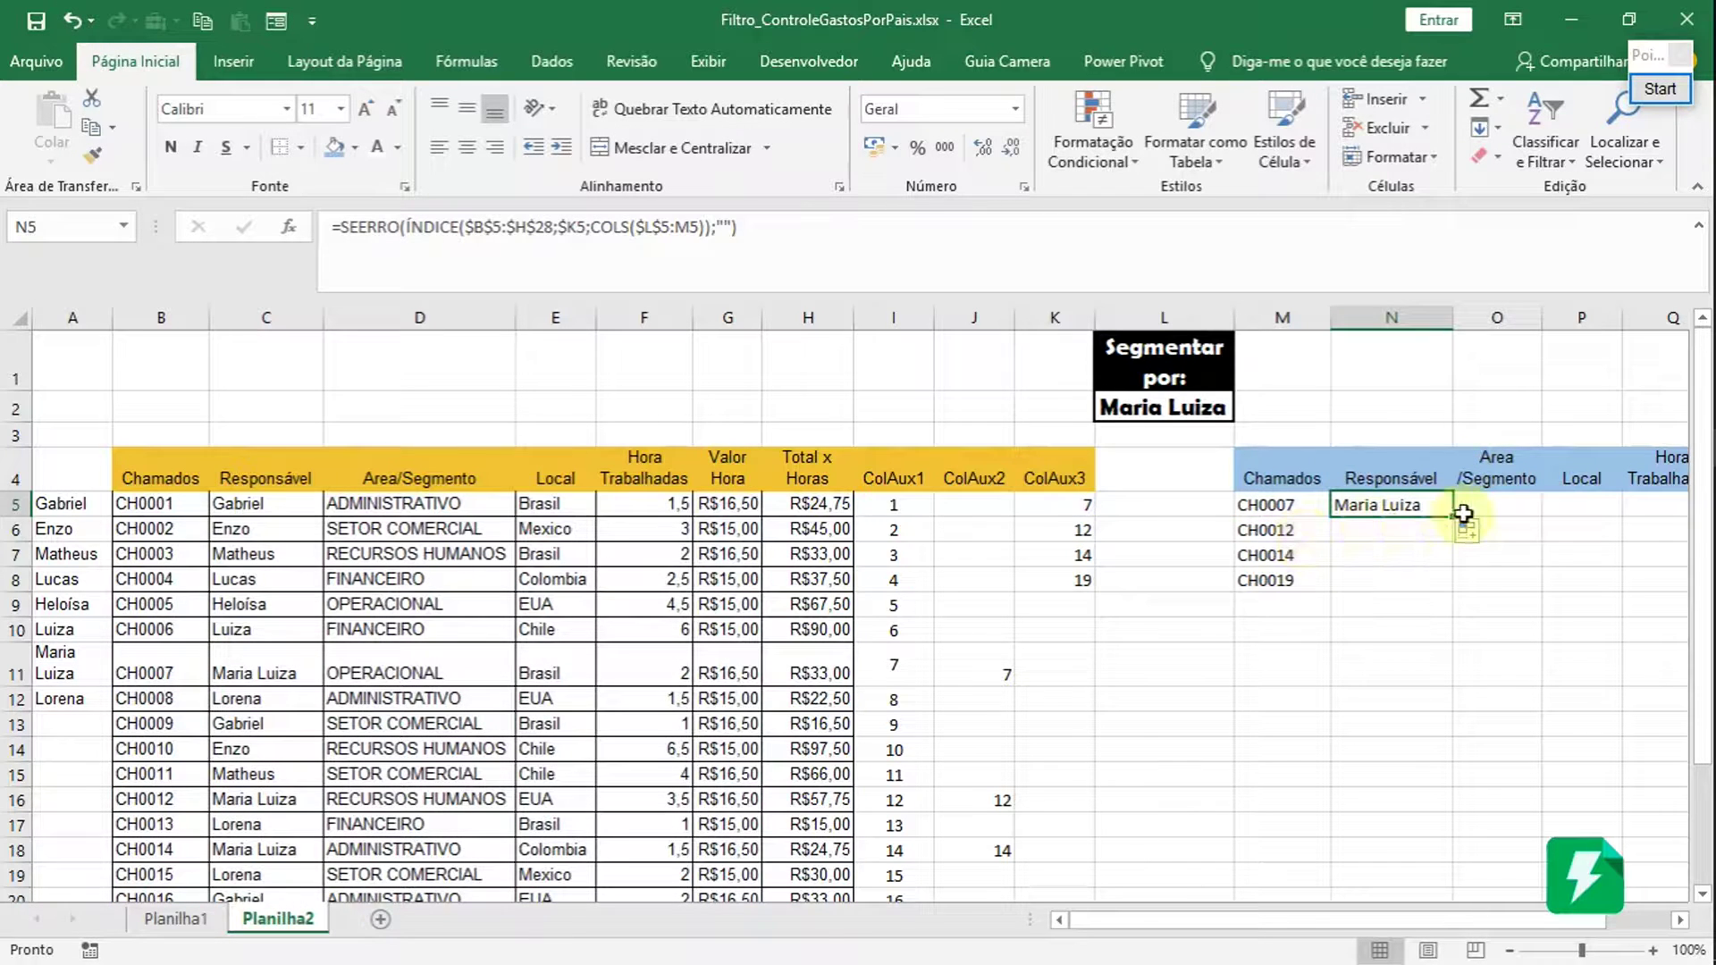
pyautogui.moveTo(1457, 518); pyautogui.dragTo(1513, 537)
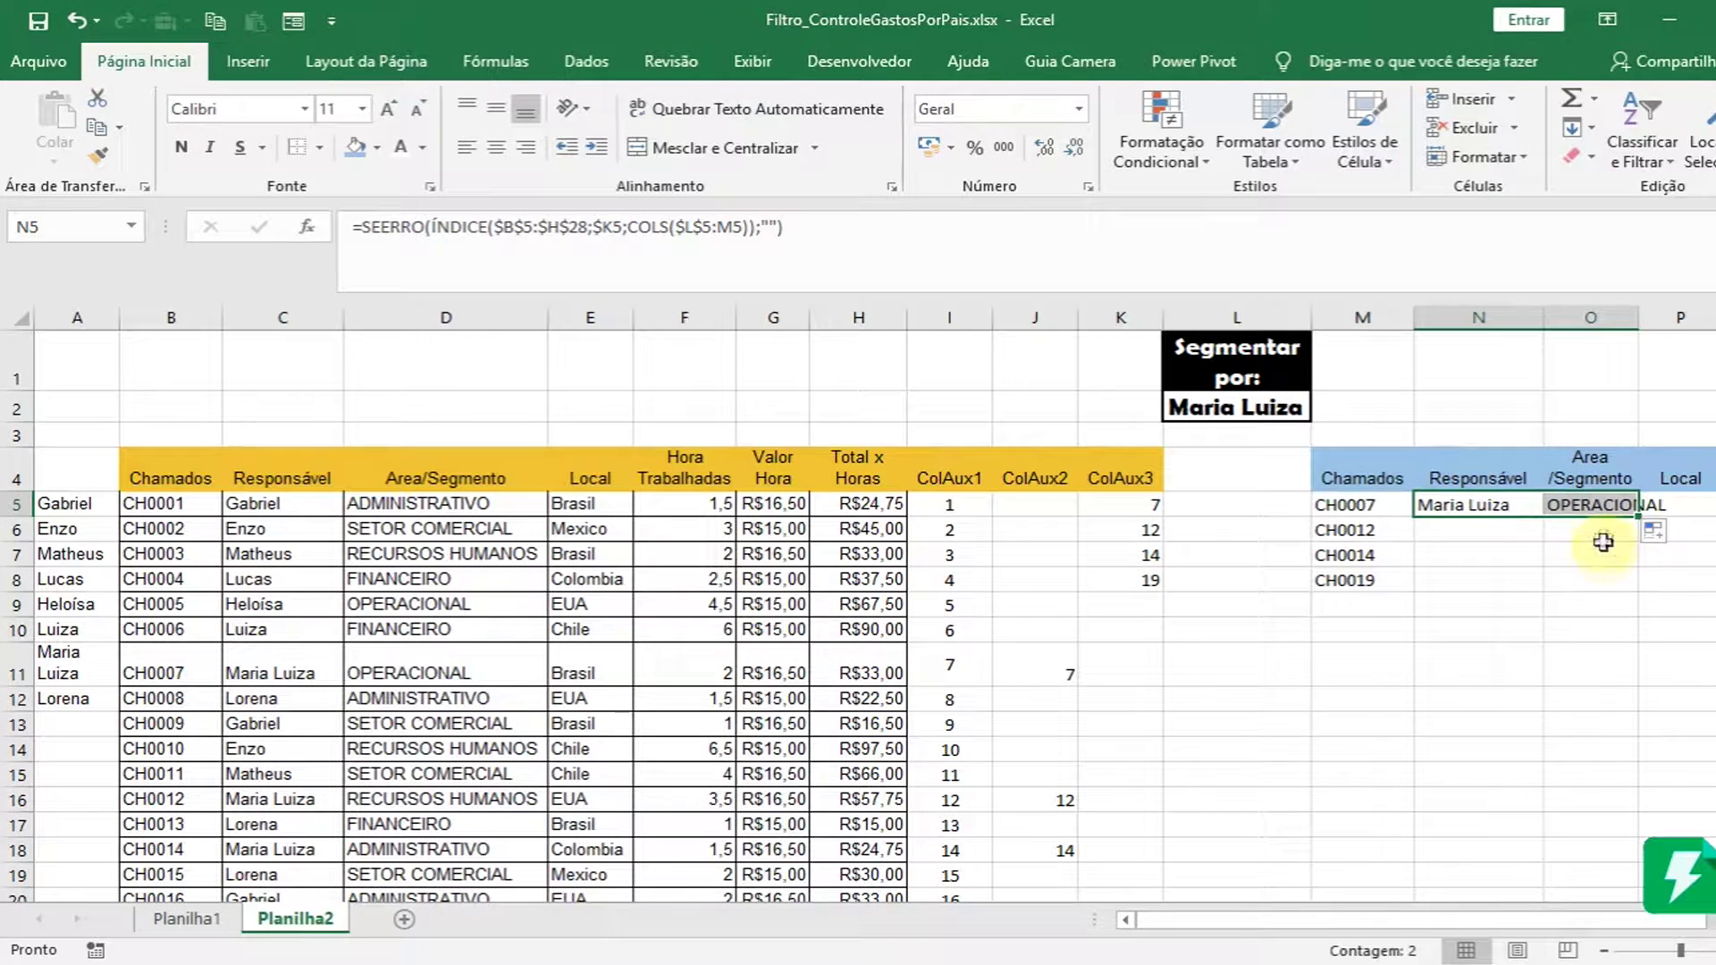
# - Check the CH0007 record in source row 11 and copy the O5 formula across to P5 under Local
pyautogui.click(429, 604)
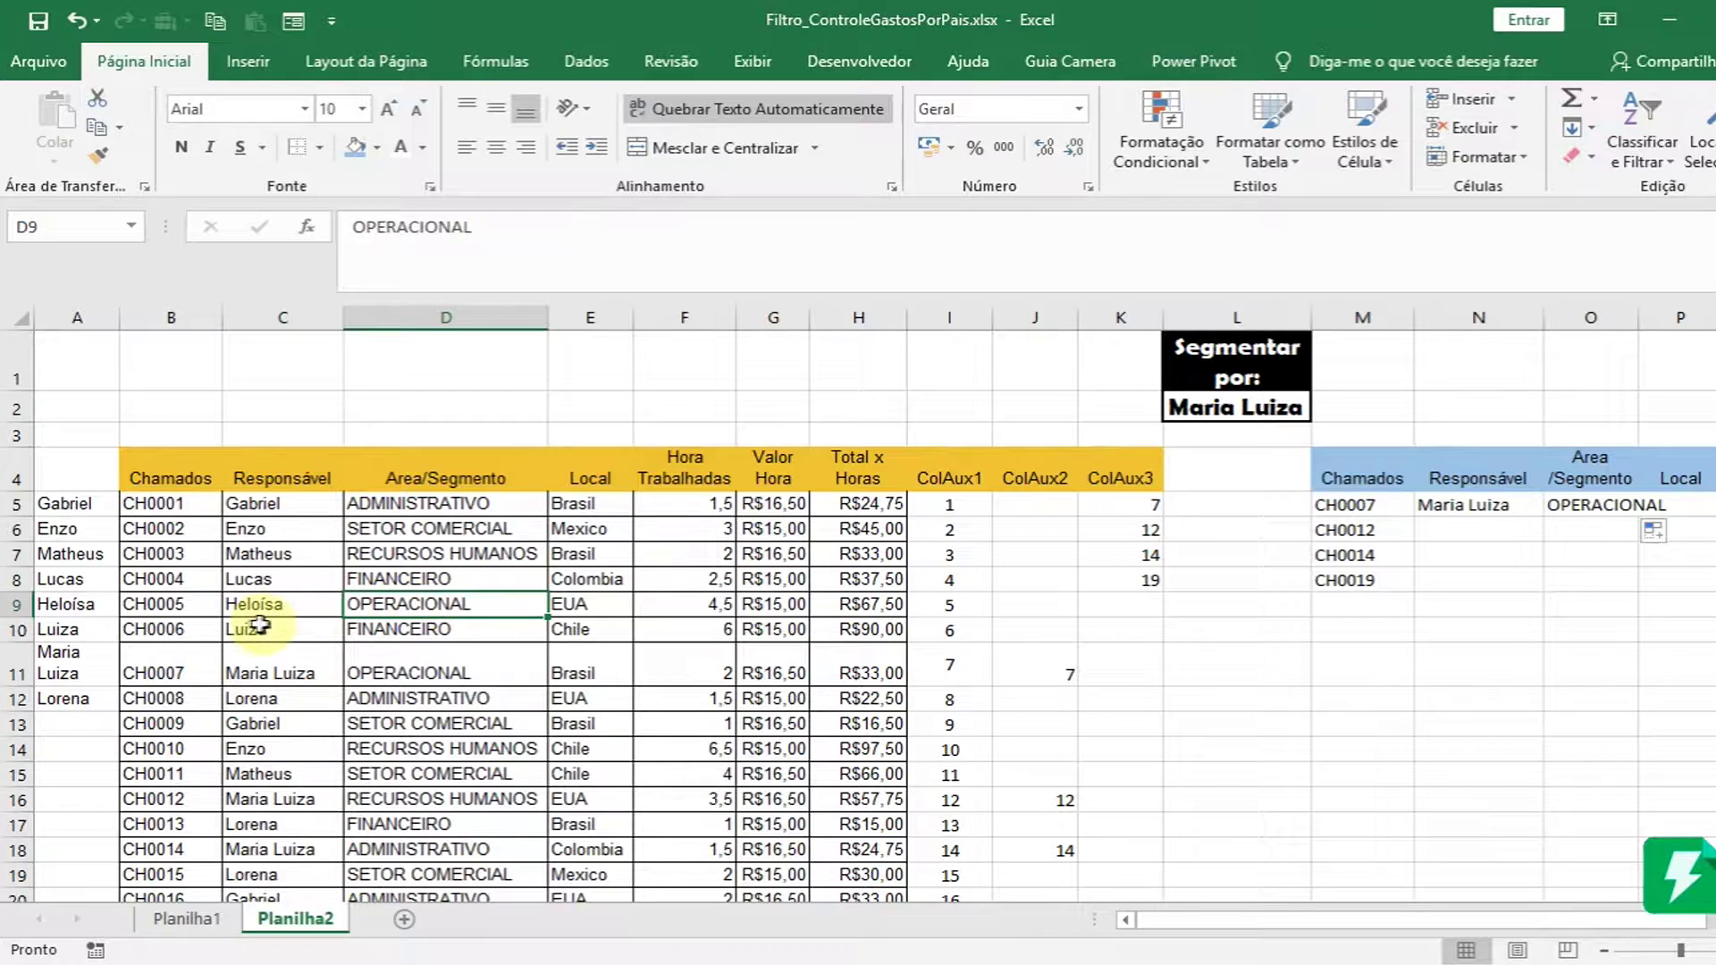
pyautogui.moveTo(281, 670); pyautogui.dragTo(498, 670)
pyautogui.moveTo(142, 701); pyautogui.dragTo(876, 661)
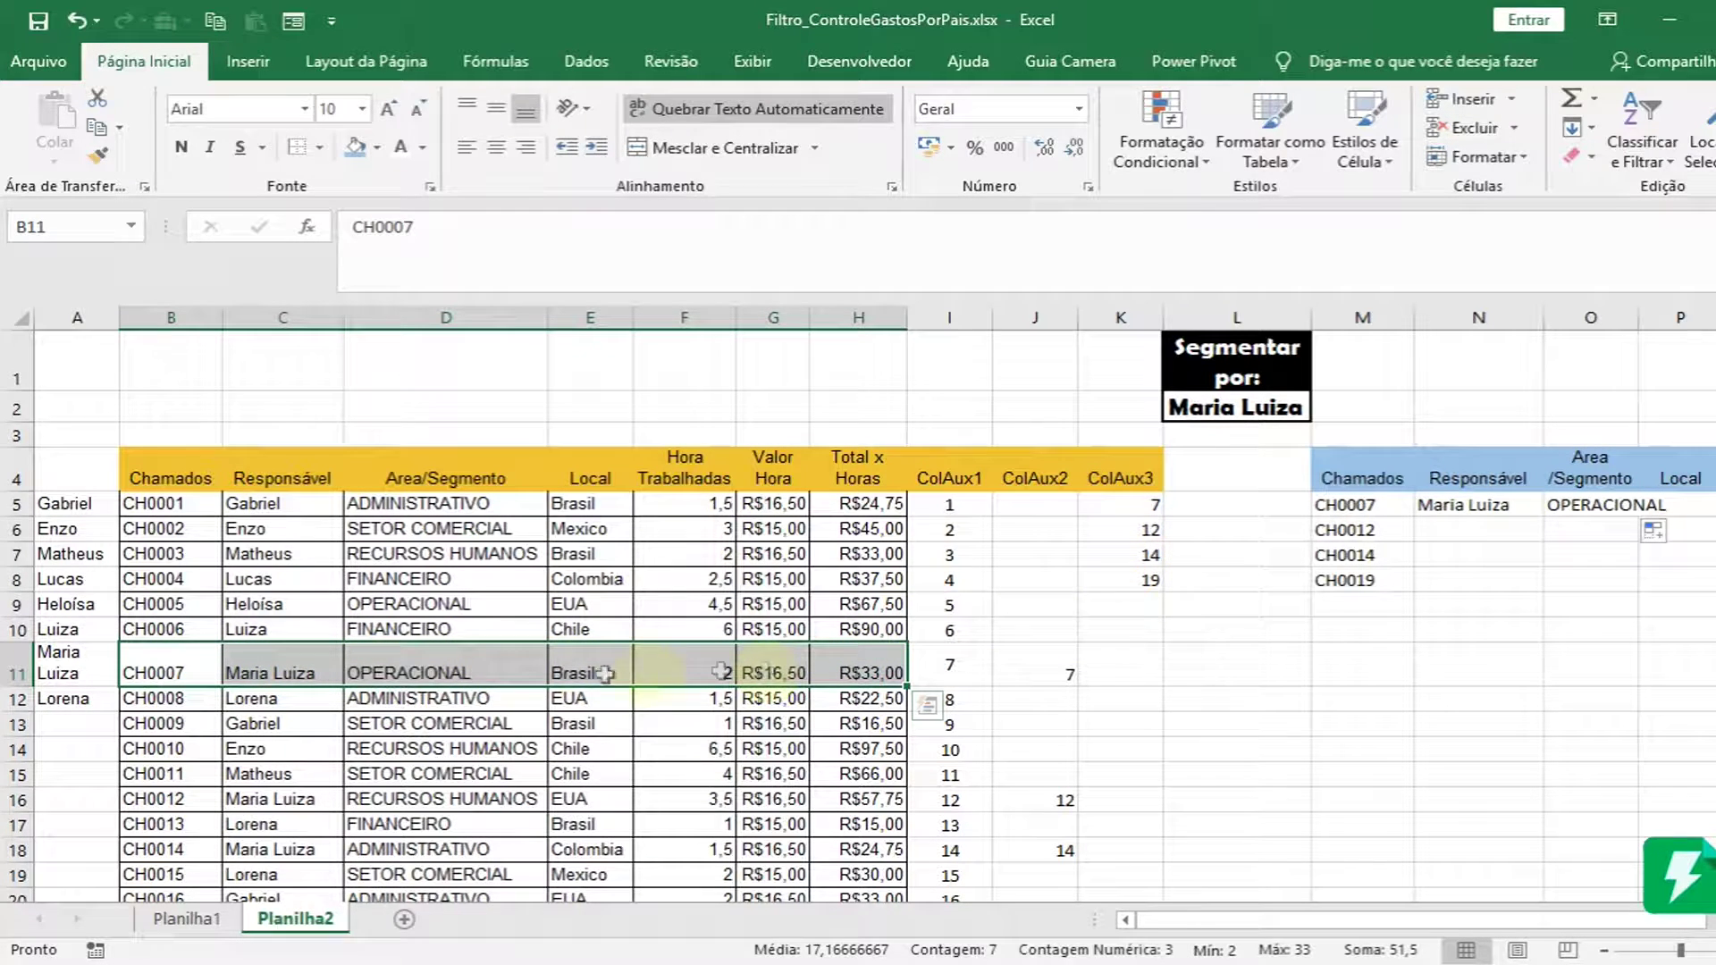
pyautogui.click(1599, 505)
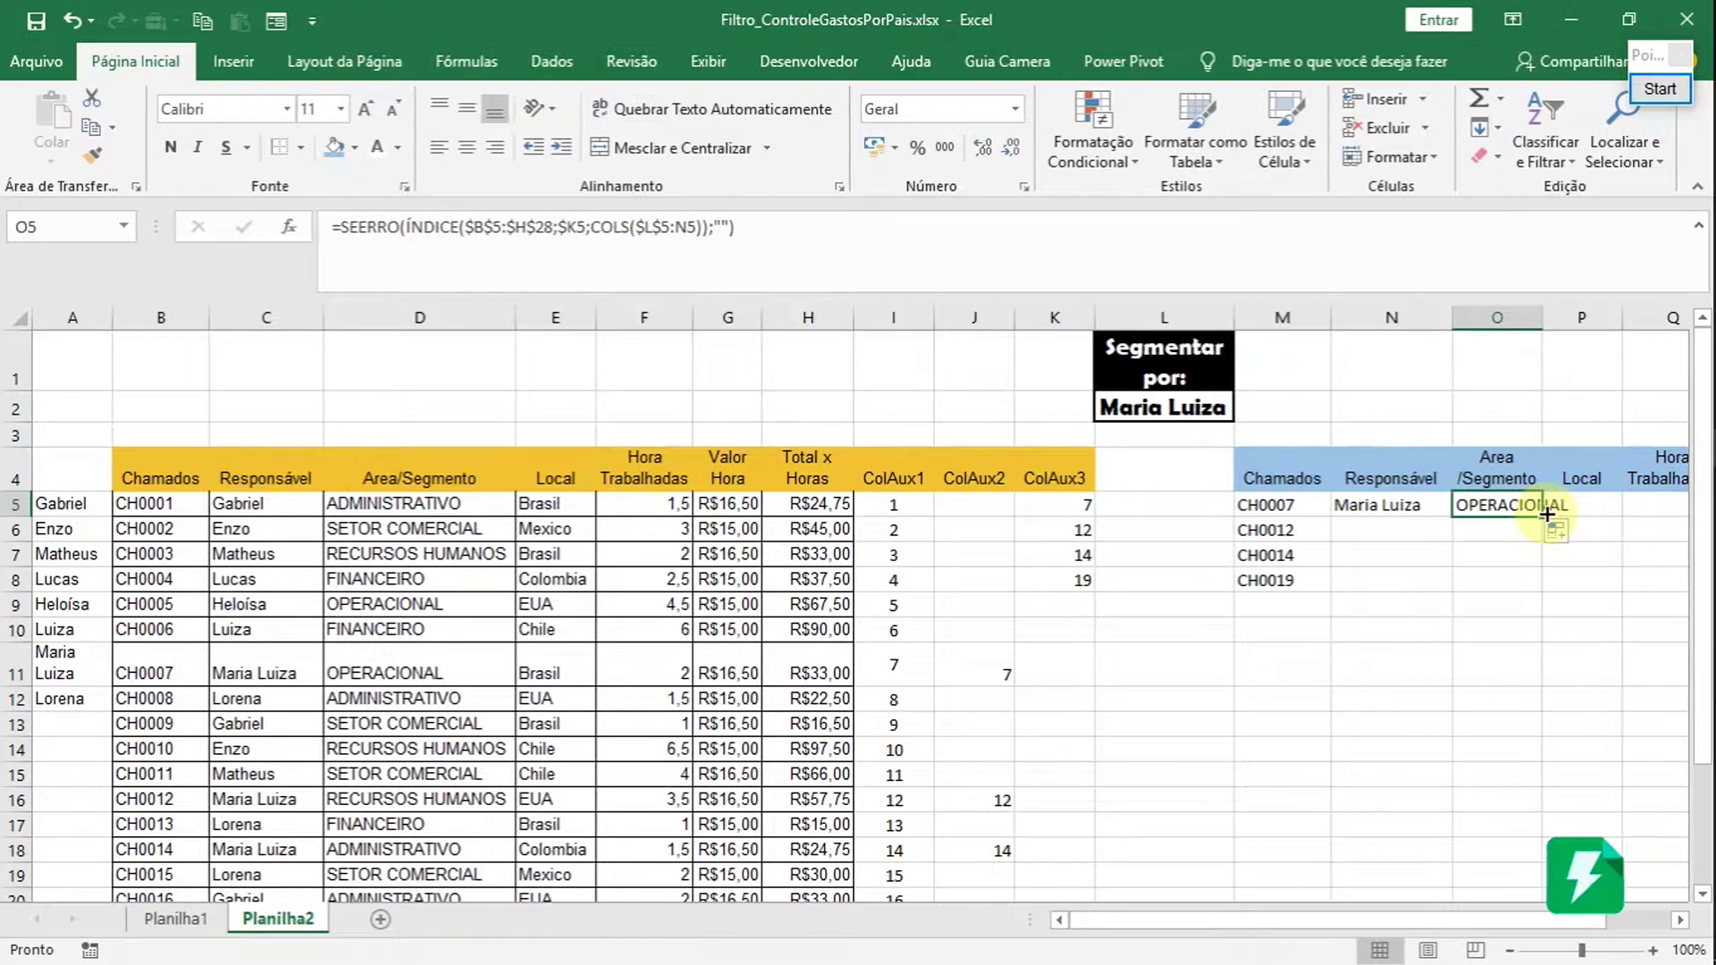
pyautogui.moveTo(1546, 513); pyautogui.dragTo(1589, 516)
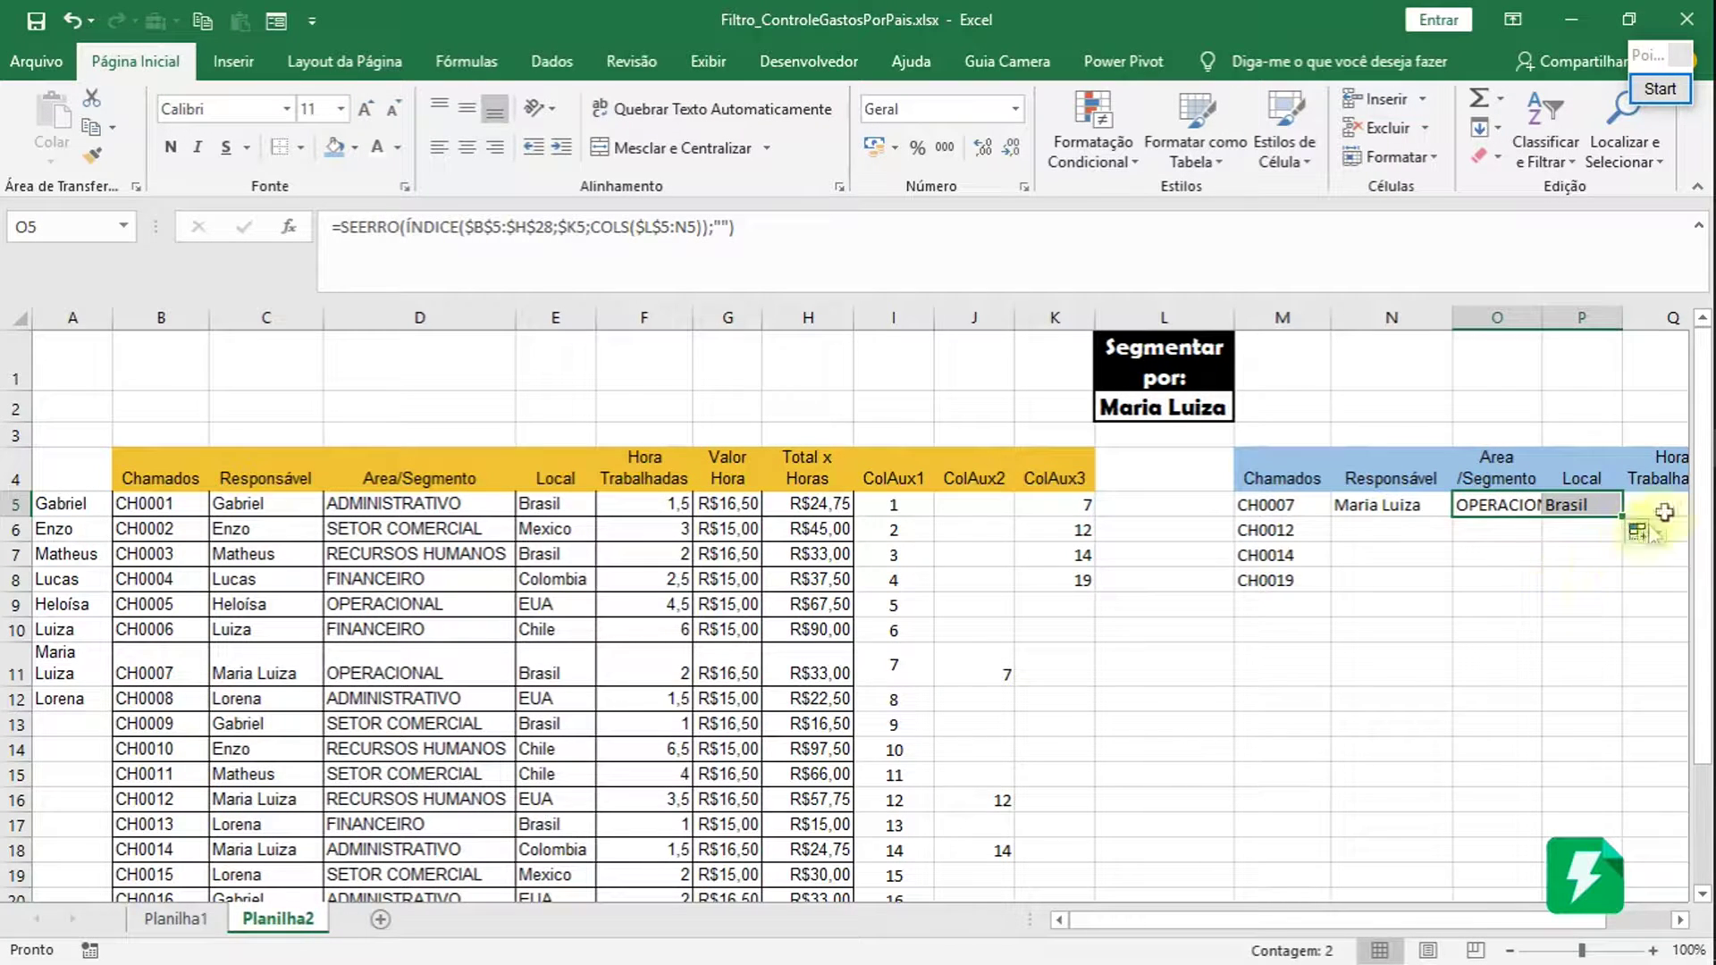
# - Check the Hora Trabalhadas source value in F11 and copy the P5 formula across to Q5
pyautogui.click(668, 669)
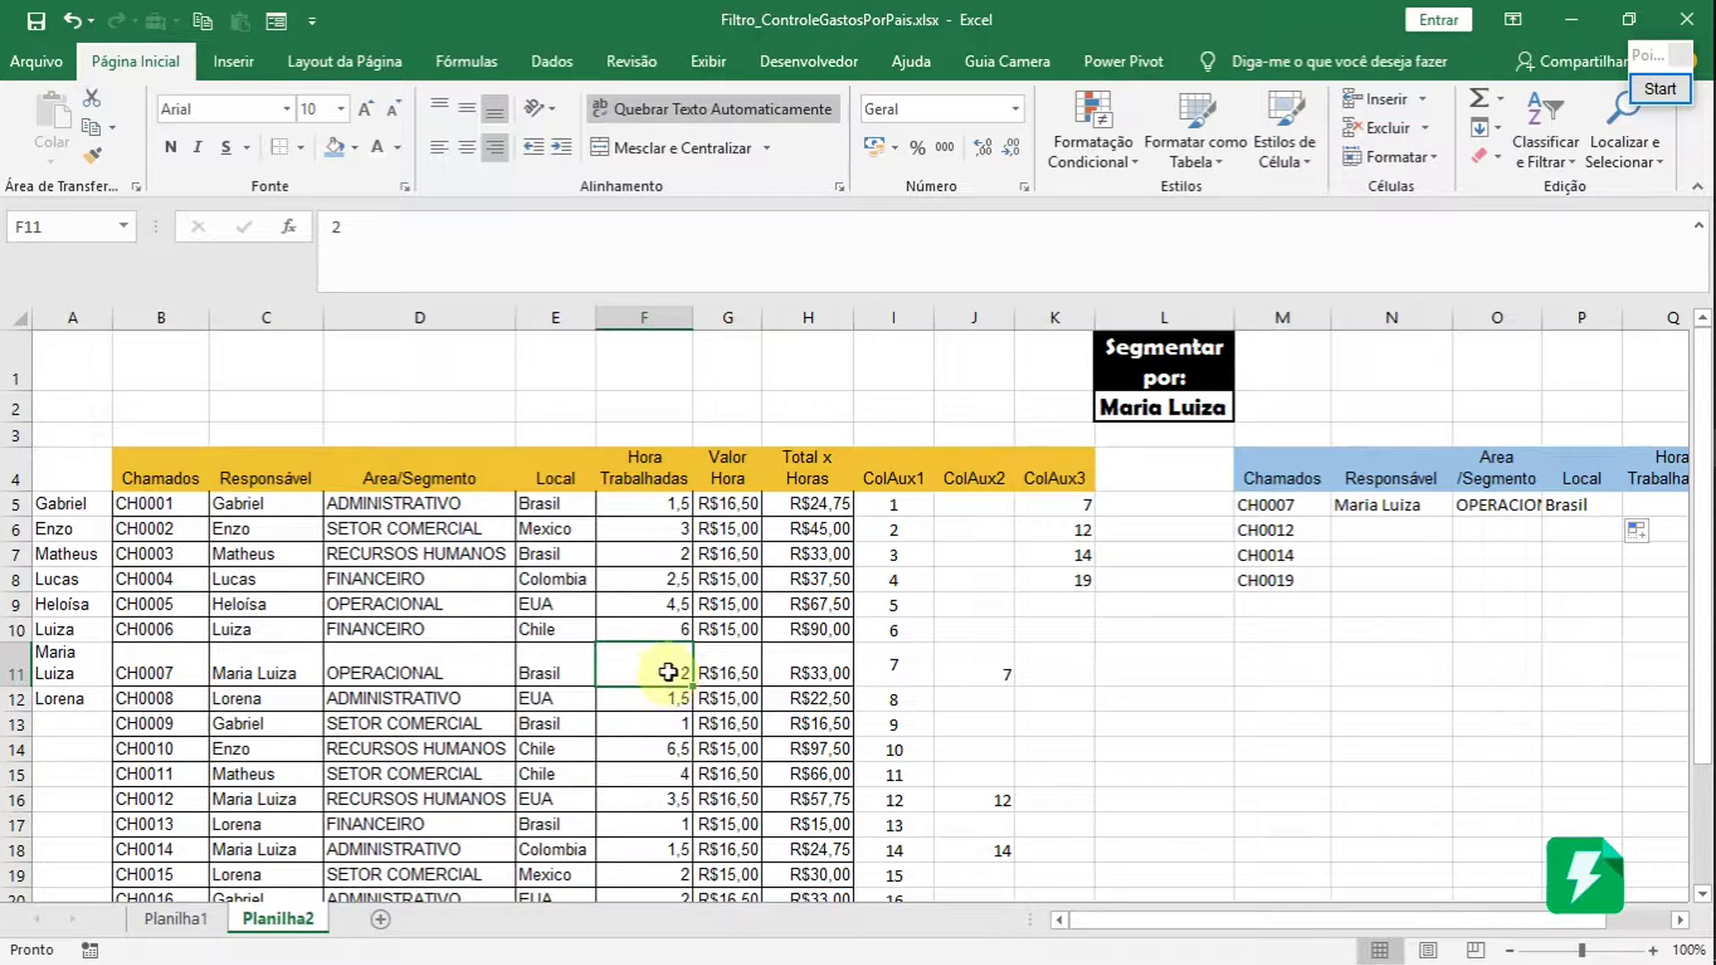
pyautogui.click(1584, 508)
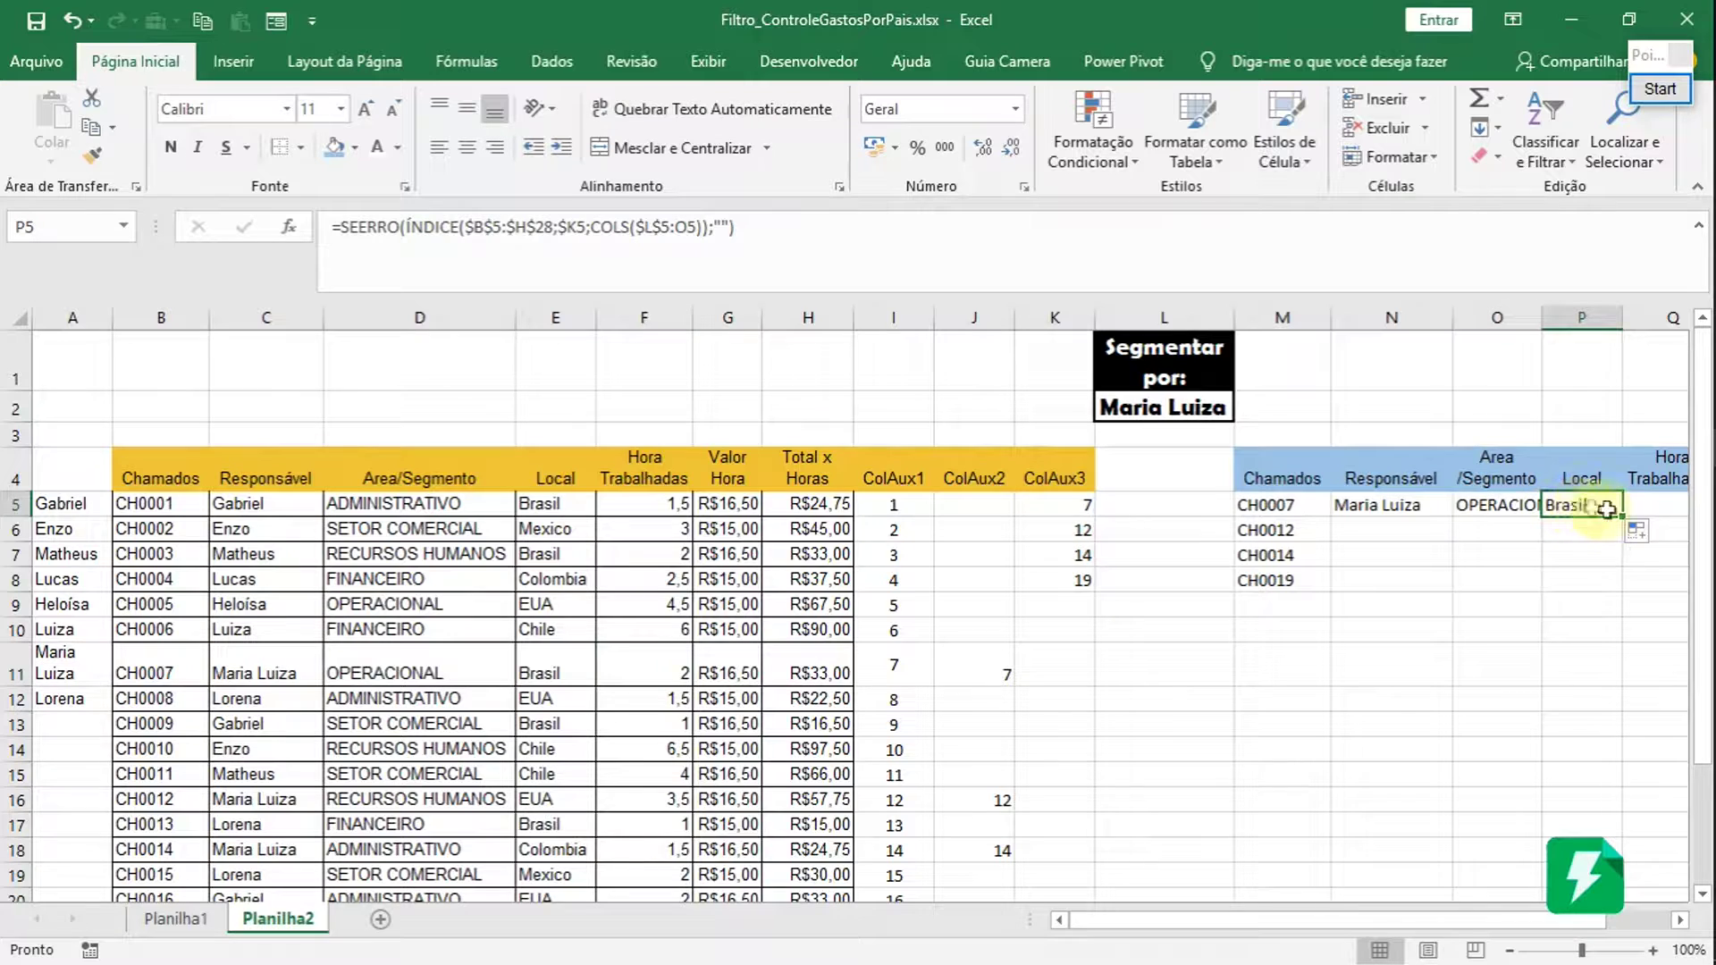
pyautogui.moveTo(1622, 517); pyautogui.dragTo(1658, 517)
pyautogui.moveTo(1420, 919); pyautogui.dragTo(1487, 920)
# - Copy the Q5 formula across to R5 under Valor Hora
pyautogui.click(1566, 506)
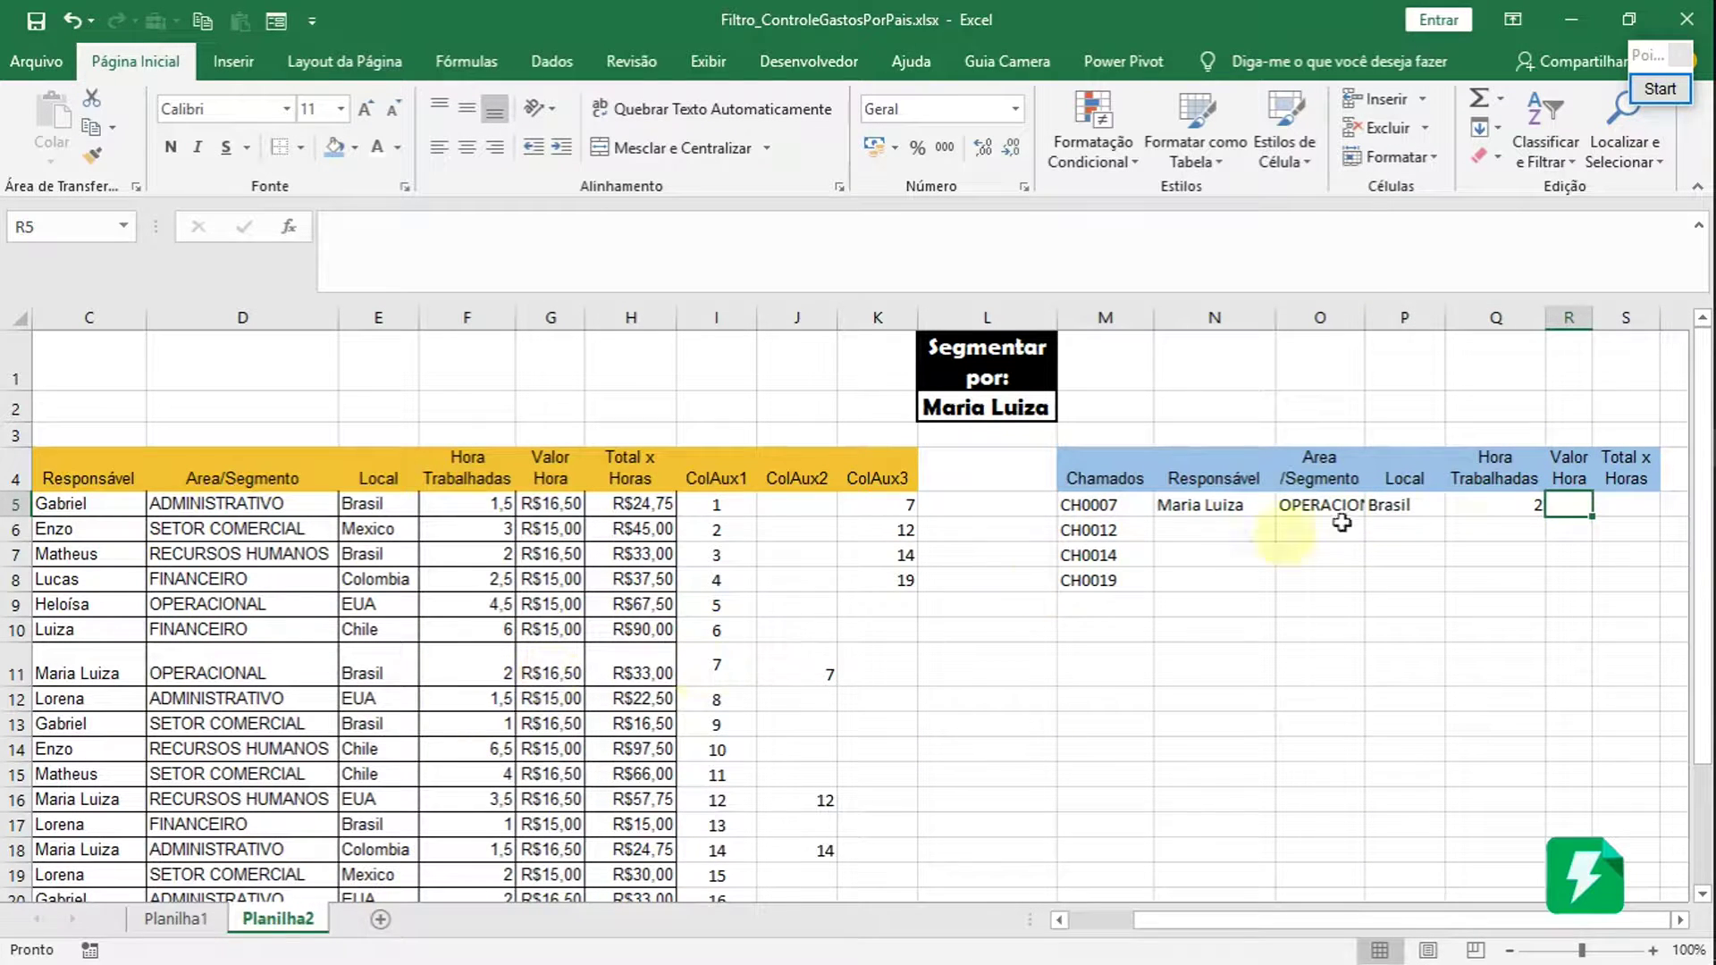
pyautogui.click(1530, 508)
pyautogui.moveTo(1544, 518); pyautogui.dragTo(1573, 524)
pyautogui.click(1510, 555)
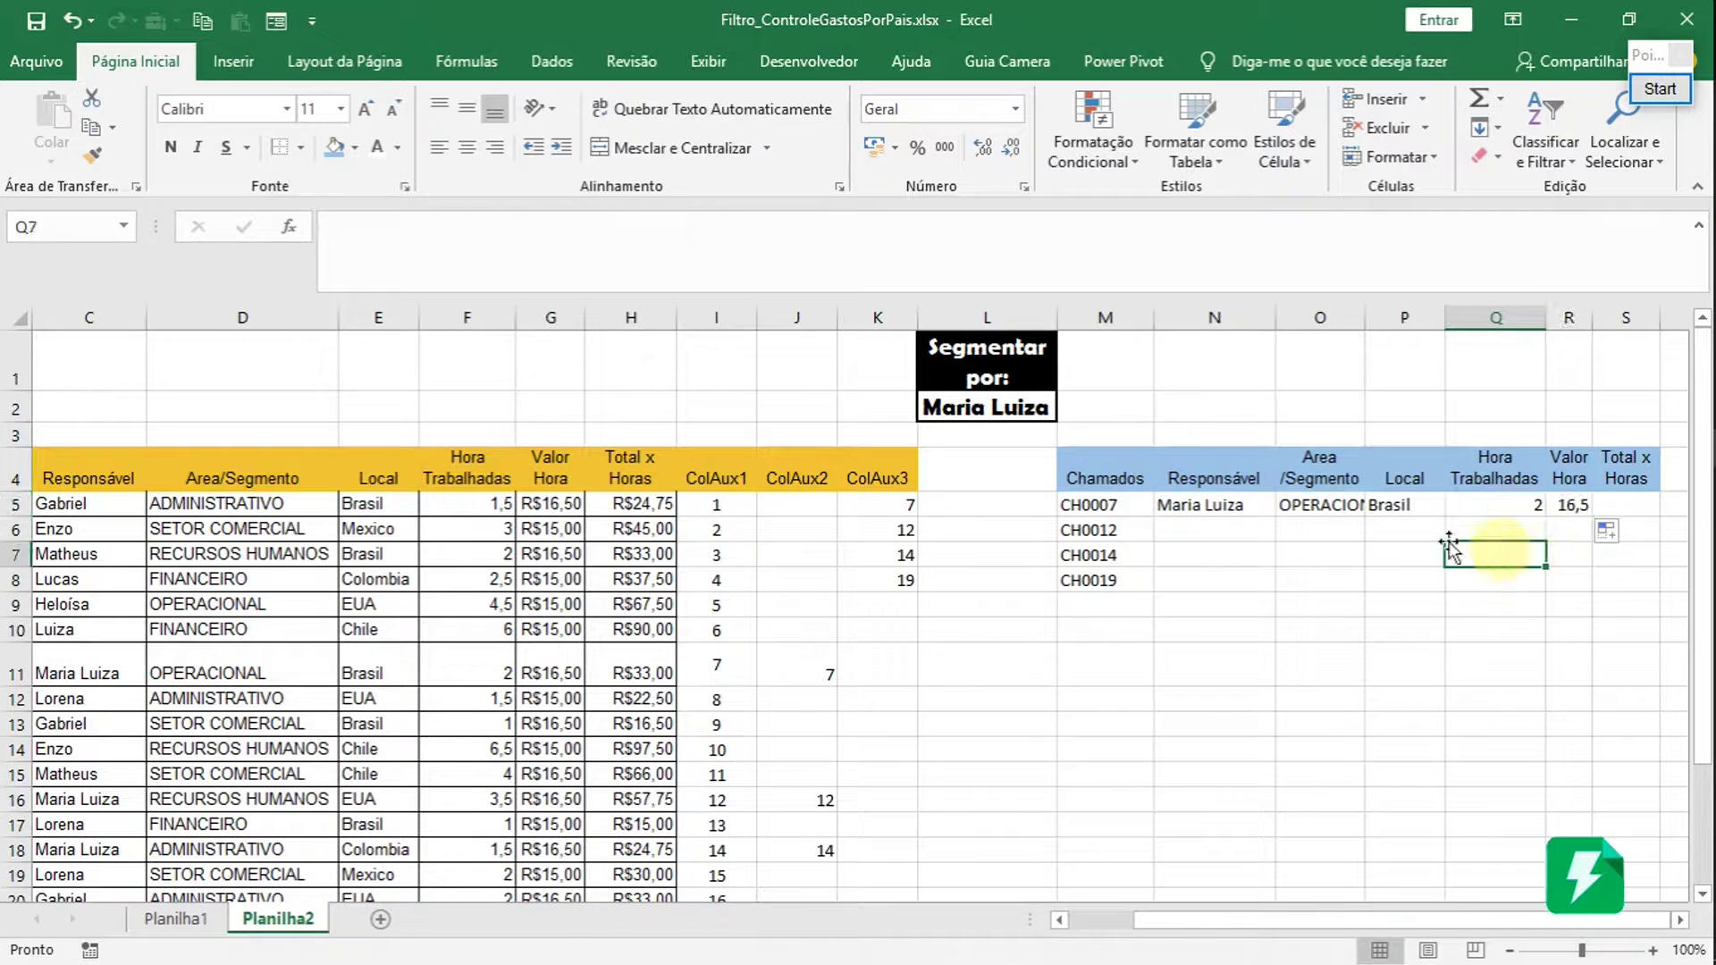
# - Check the Total x Horas source value in H11 and copy the R5 formula across to S5
pyautogui.click(622, 664)
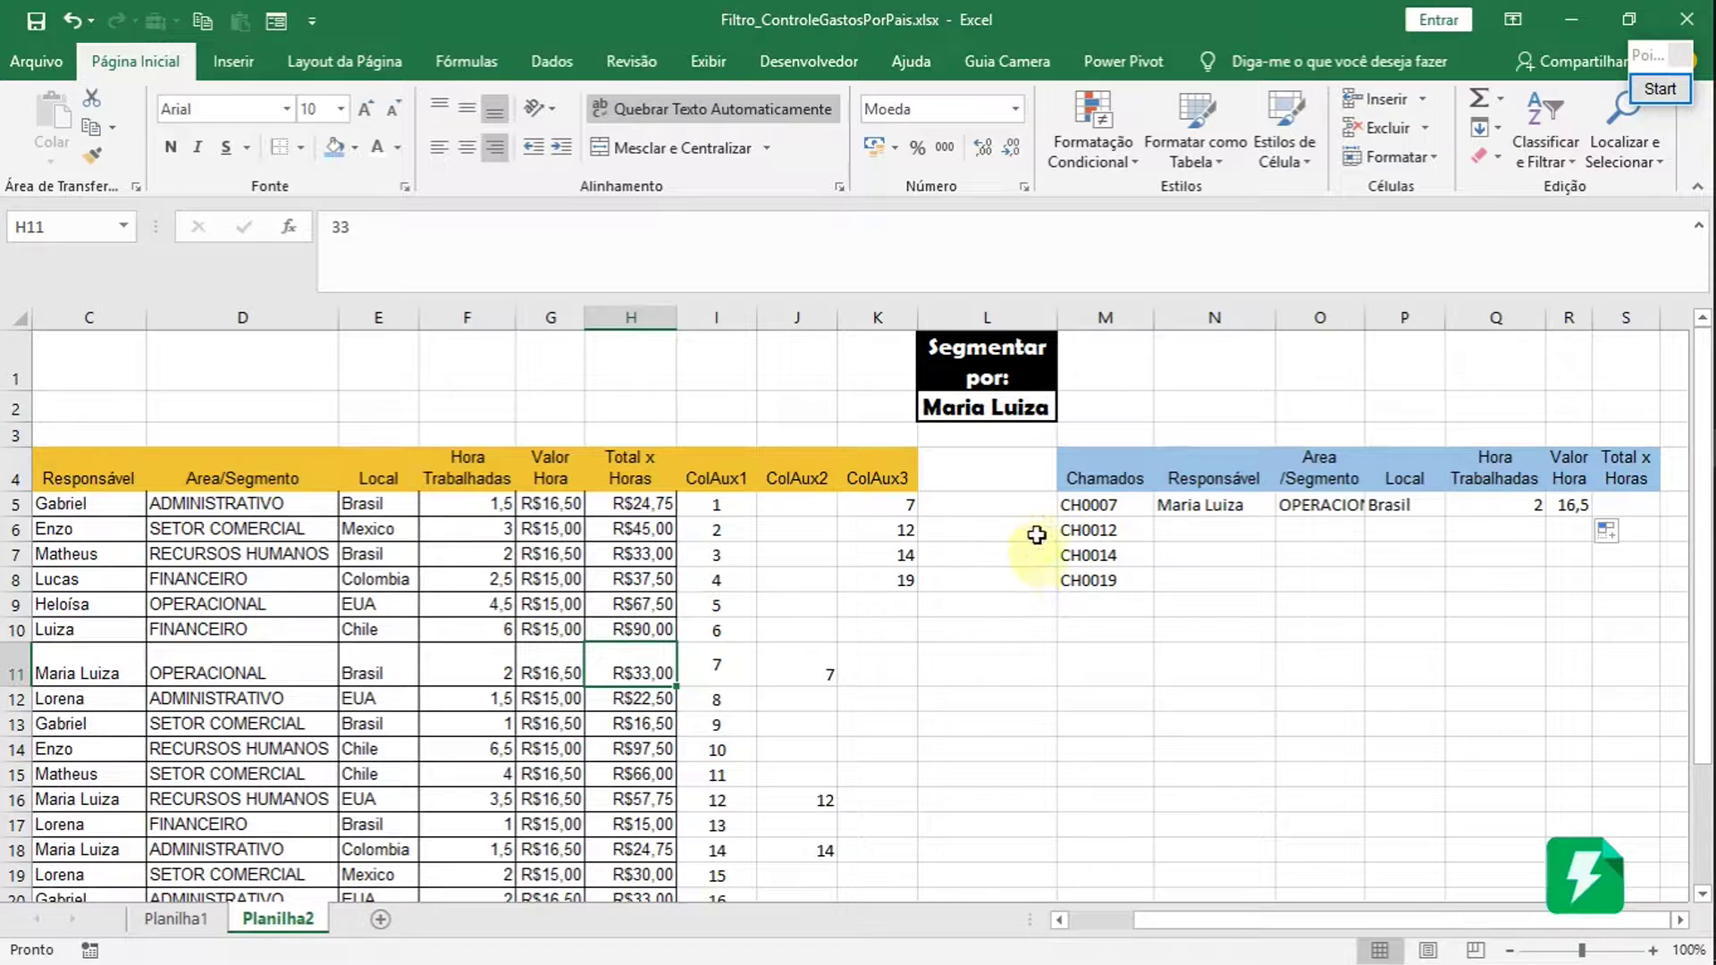
pyautogui.click(1571, 504)
pyautogui.moveTo(1594, 522); pyautogui.dragTo(1627, 521)
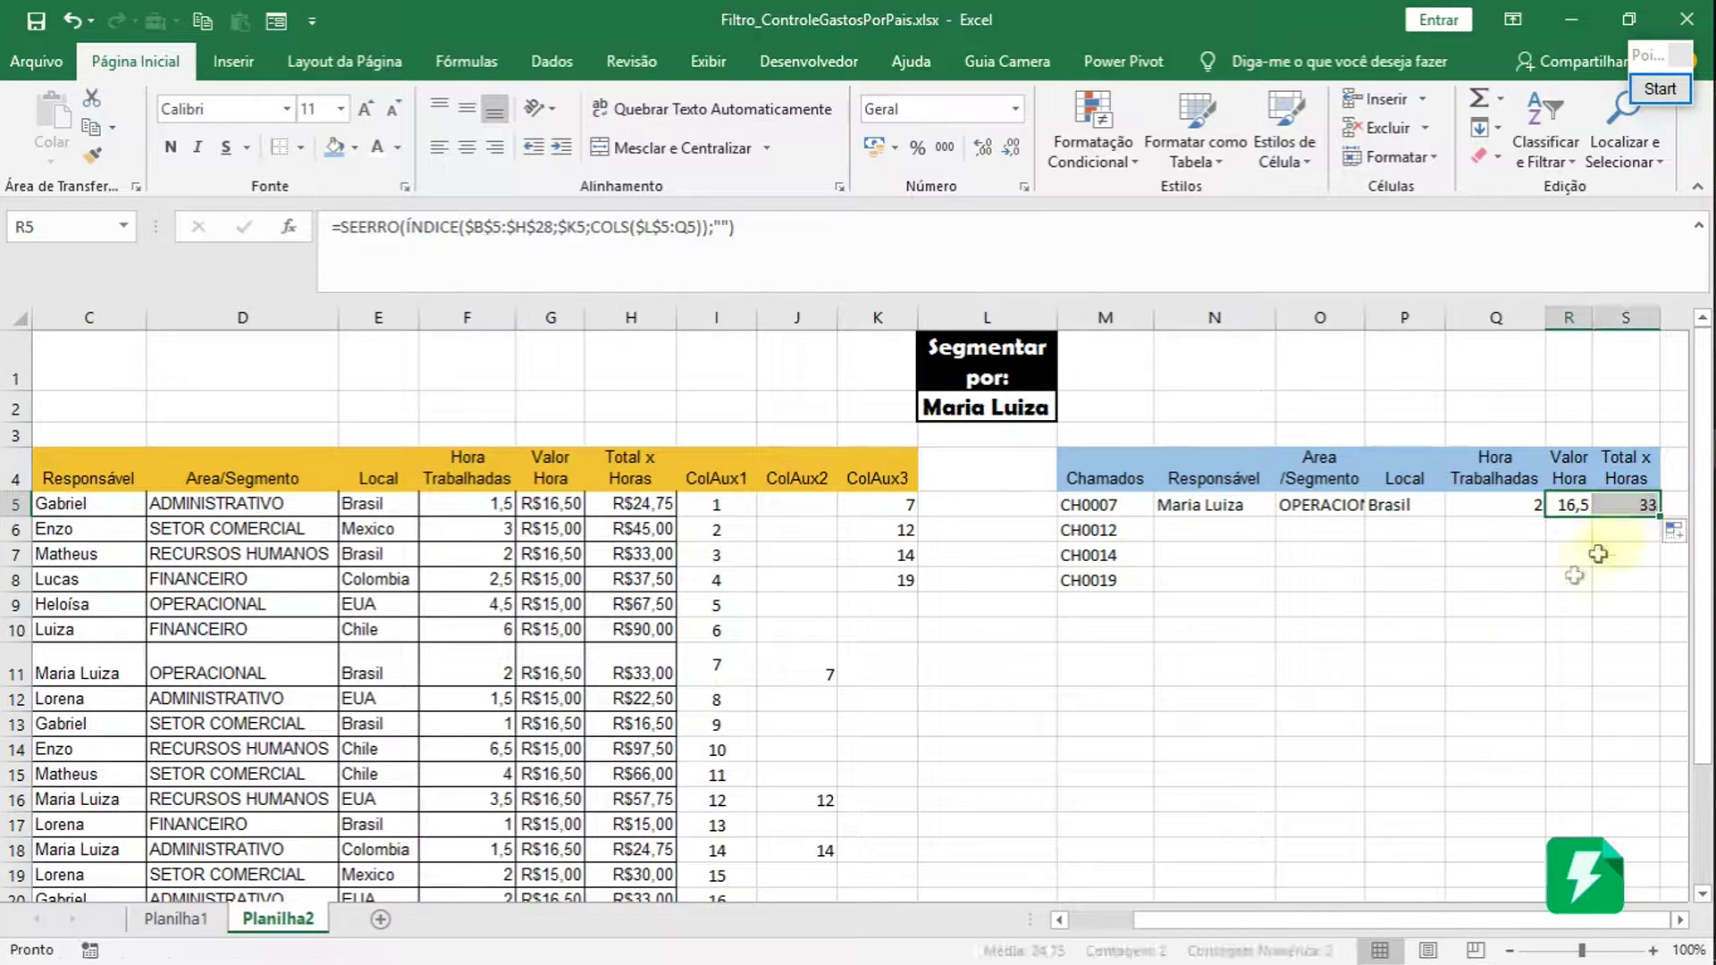
# - Apply the accounting currency format to S5 and widen columns S and O so their contents fit
pyautogui.click(1624, 511)
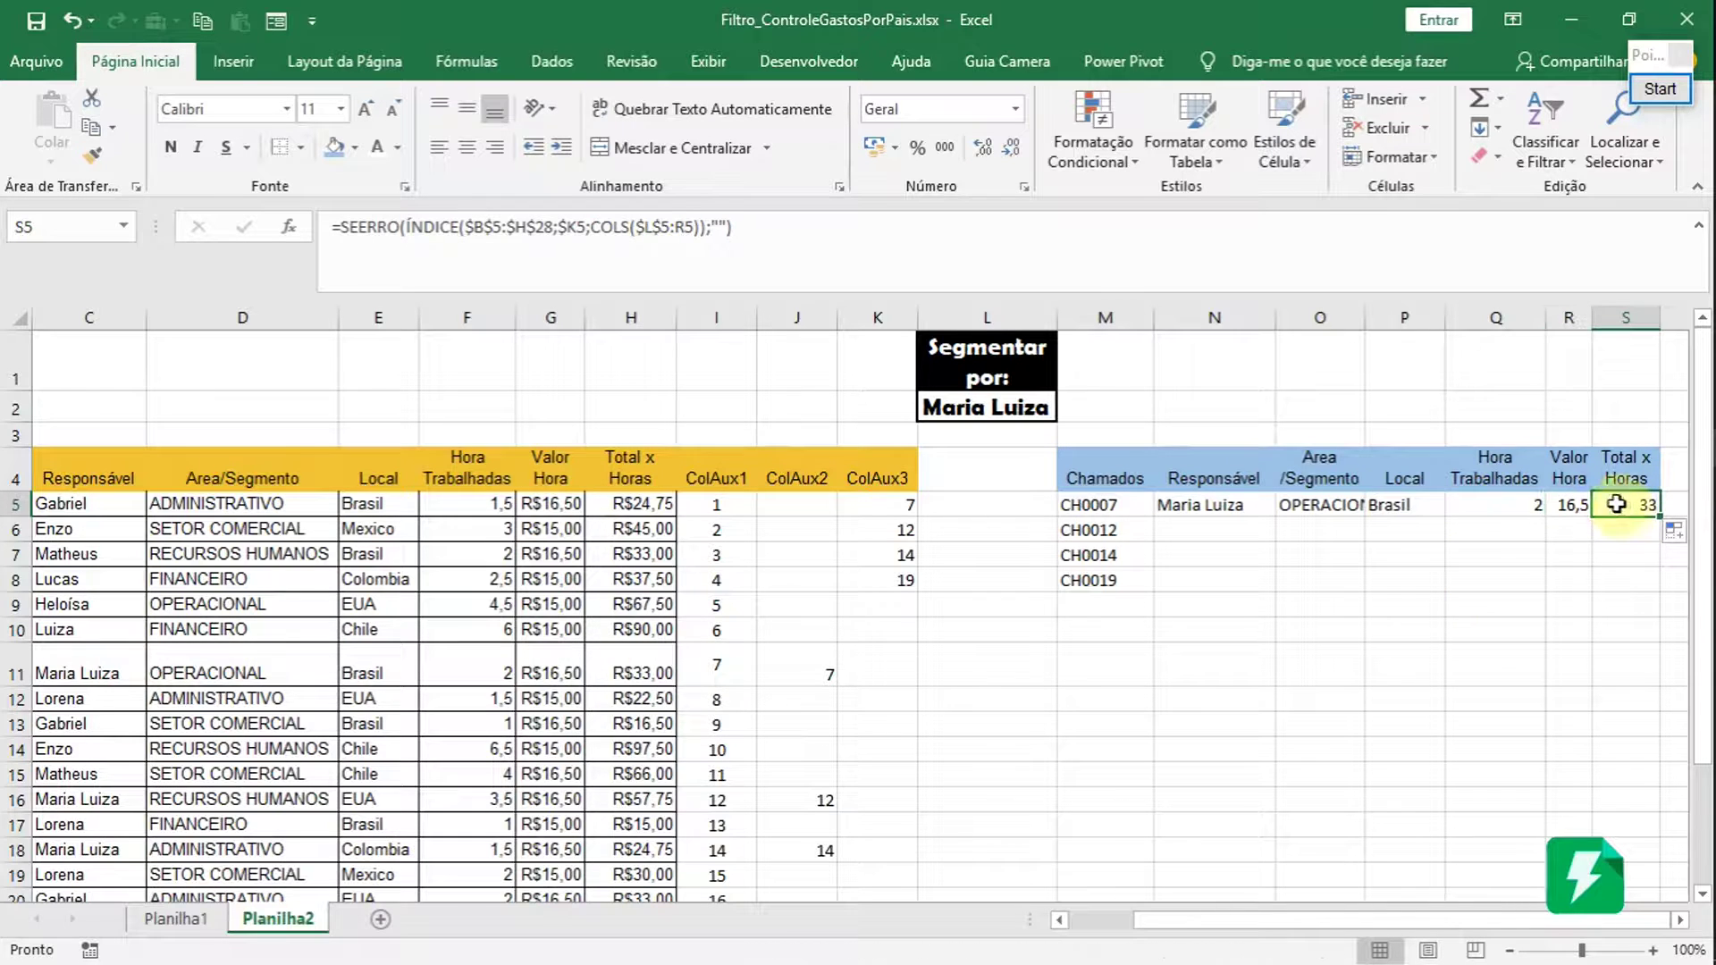
pyautogui.click(873, 147)
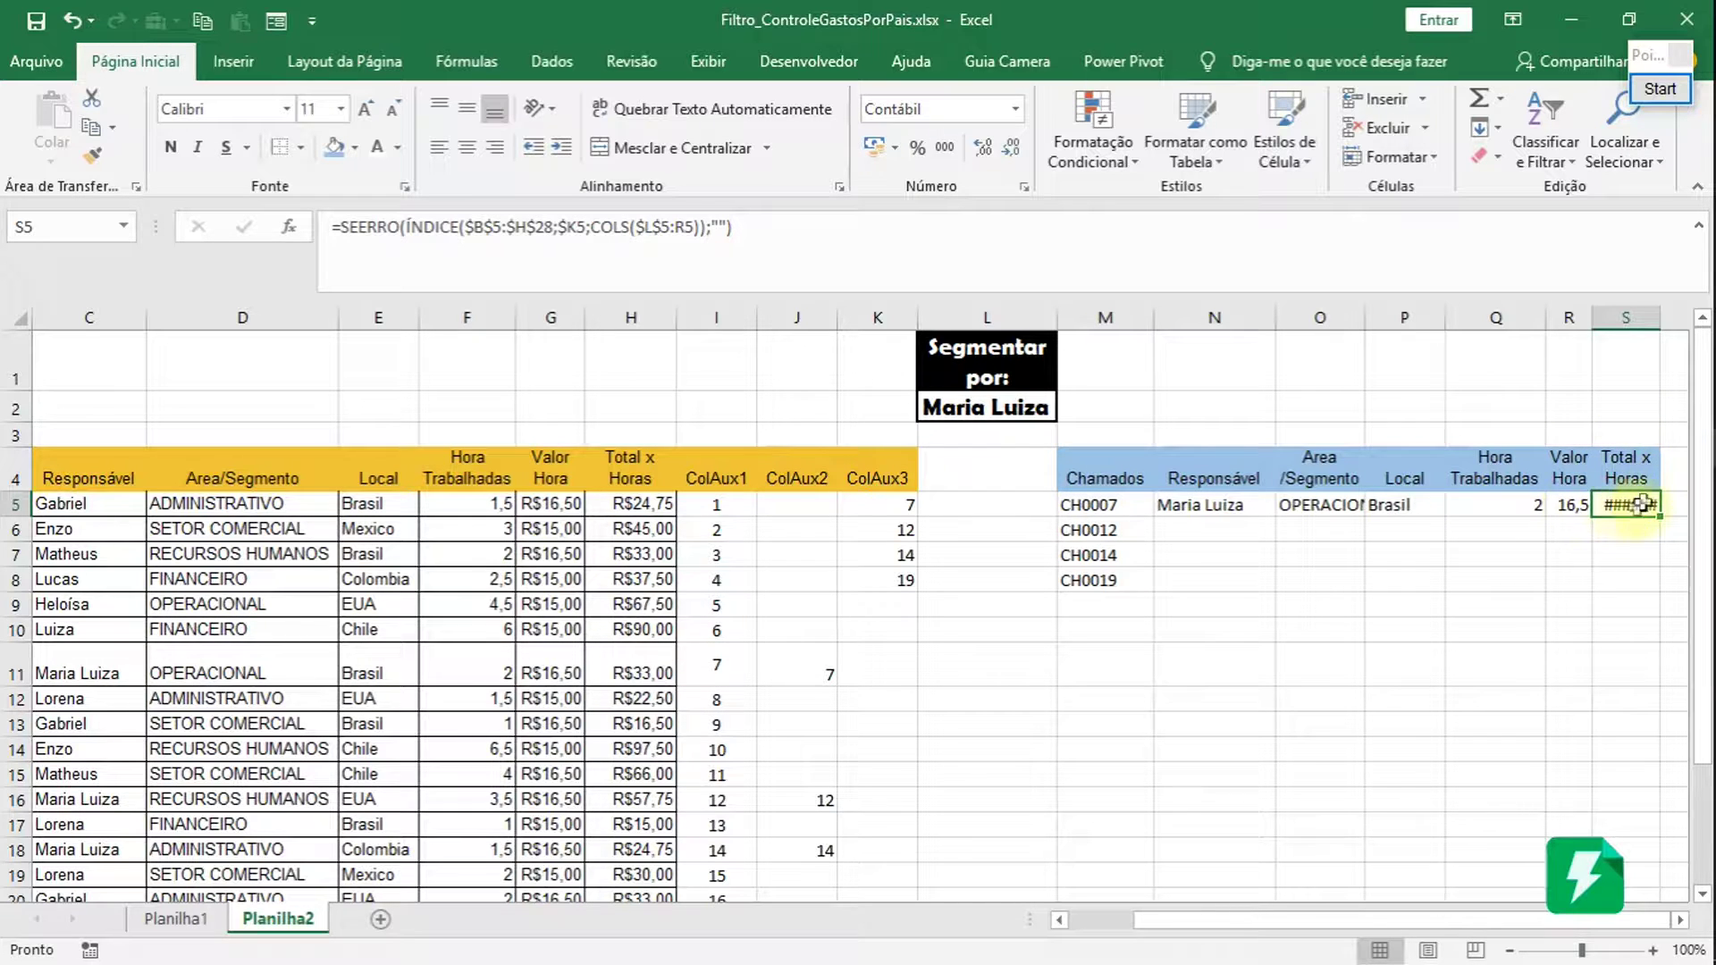
pyautogui.moveTo(1671, 315); pyautogui.dragTo(1675, 317)
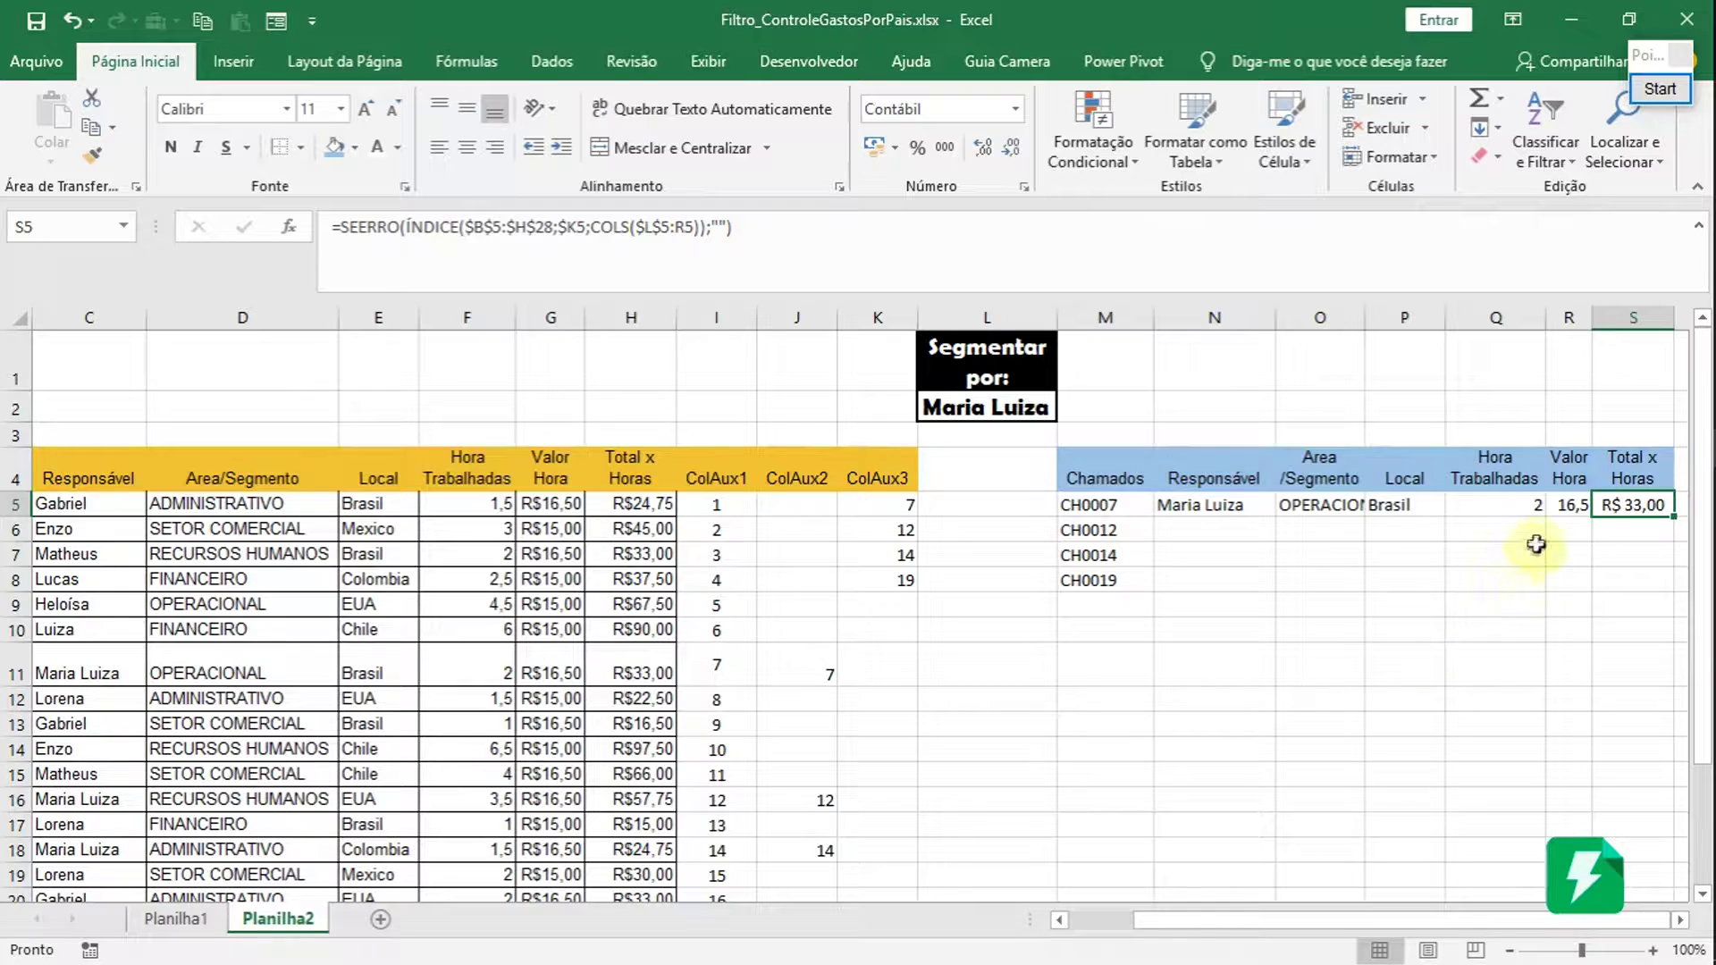
pyautogui.moveTo(1519, 554); pyautogui.dragTo(1444, 523)
pyautogui.moveTo(1365, 317); pyautogui.dragTo(1403, 319)
# - Fill the M5 formula across to column S and down to row 28 in the second table
pyautogui.moveTo(1131, 512); pyautogui.dragTo(1394, 517)
pyautogui.click(1495, 500)
pyautogui.click(1674, 496)
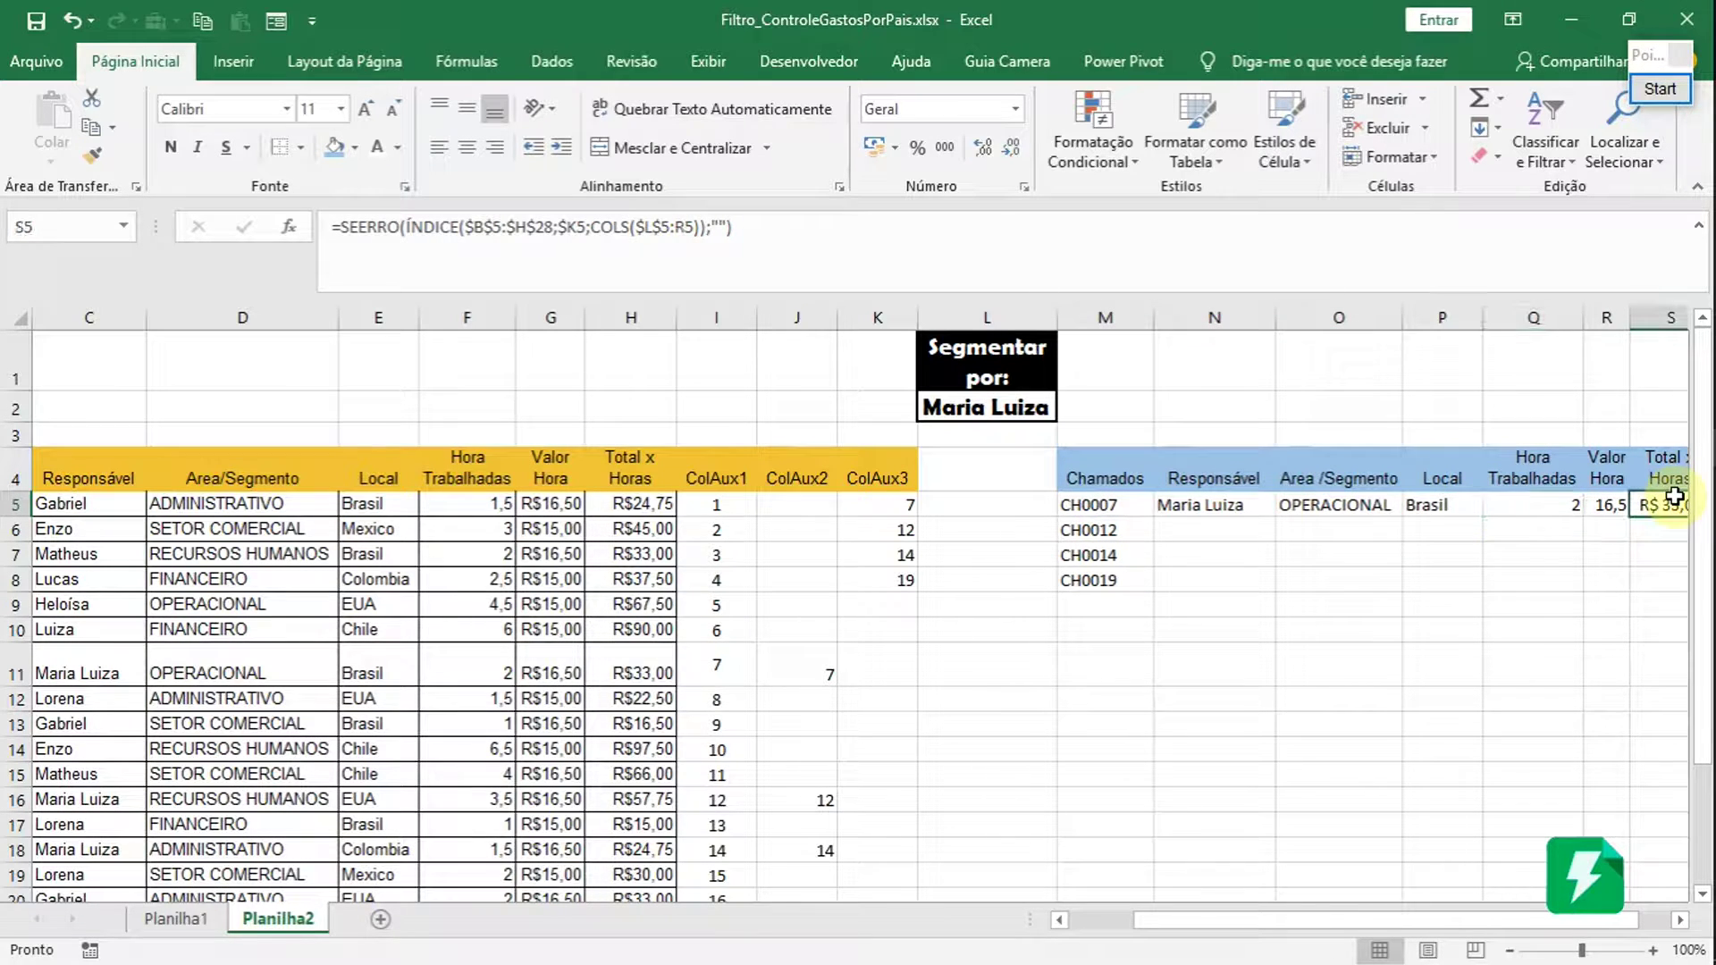
pyautogui.moveTo(1113, 505); pyautogui.dragTo(1588, 775)
pyautogui.scroll(3, 1500, 660)
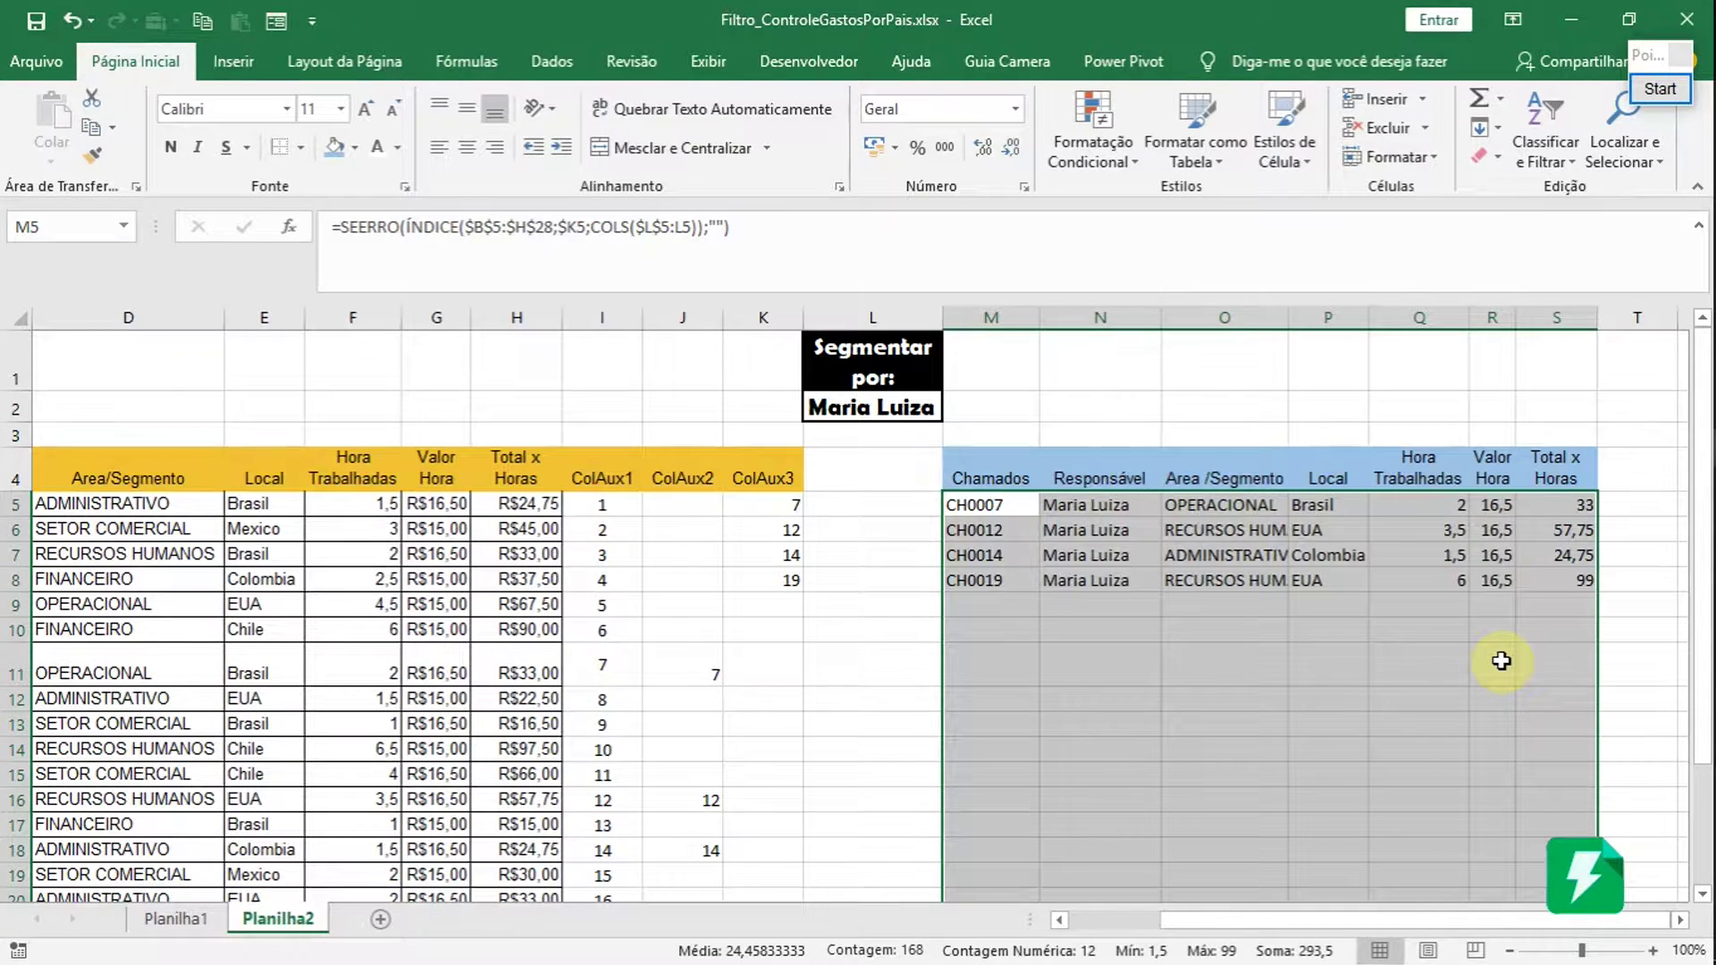
pyautogui.click(1500, 661)
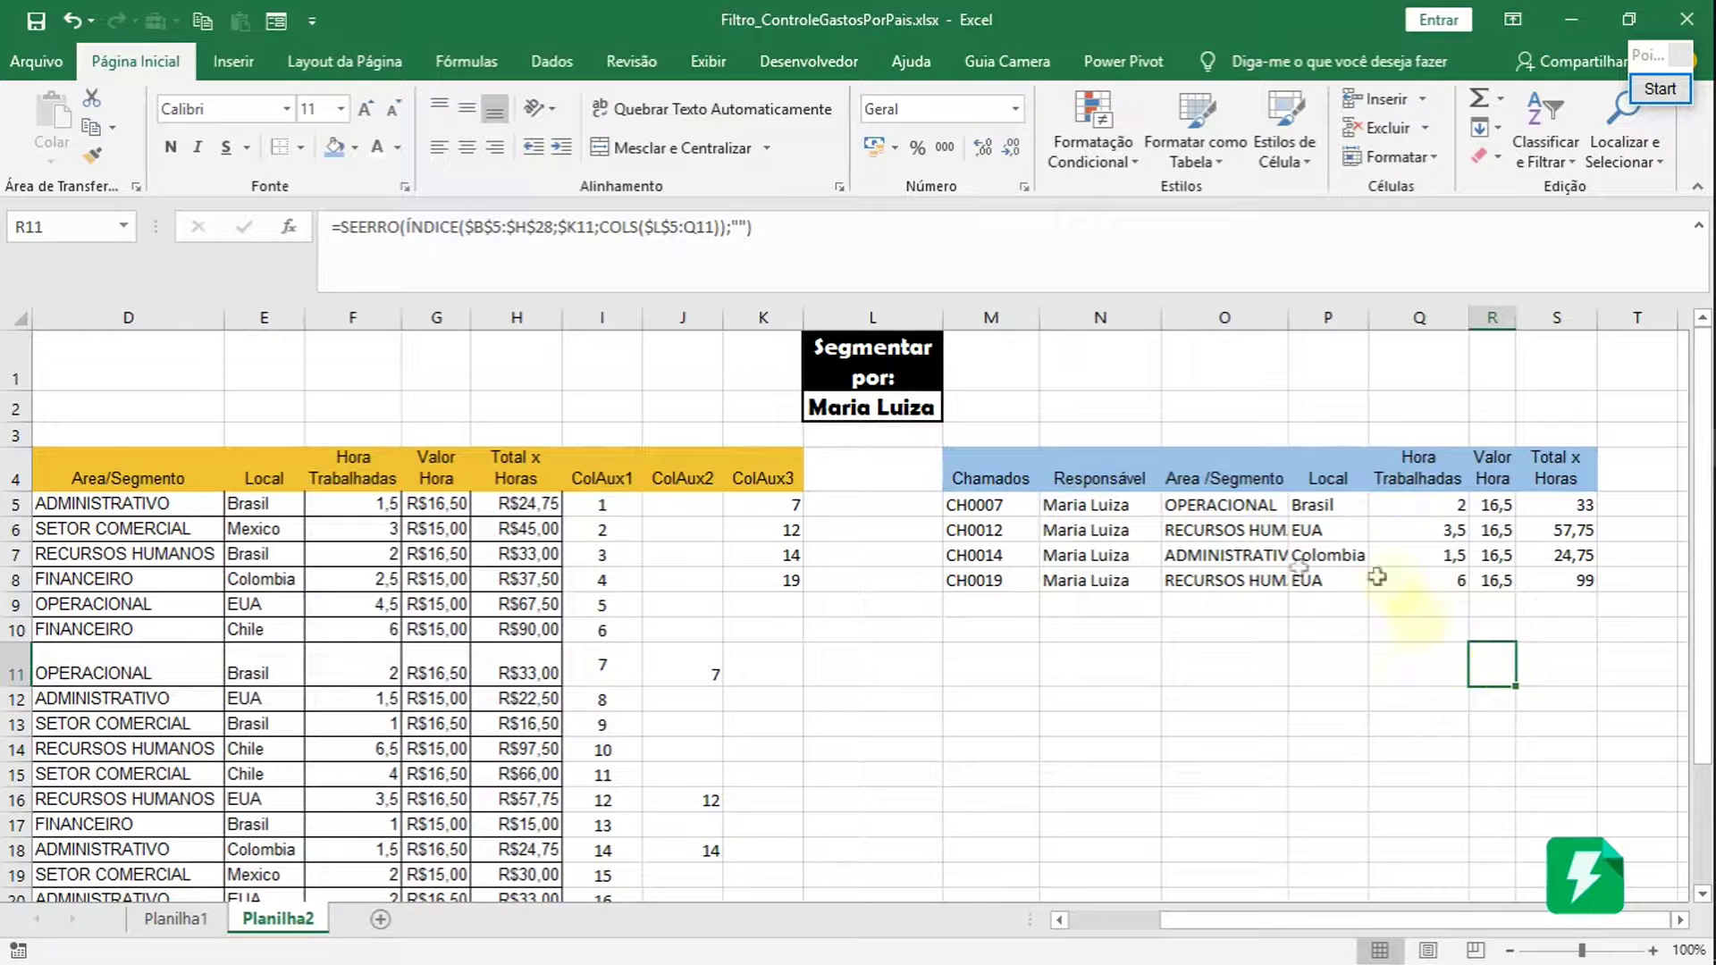
# - Examine the copied SEERRO/ÍNDICE formulas in the filled rows of the second table, including M6, N6, N8 and P7
pyautogui.click(1087, 577)
pyautogui.click(987, 529)
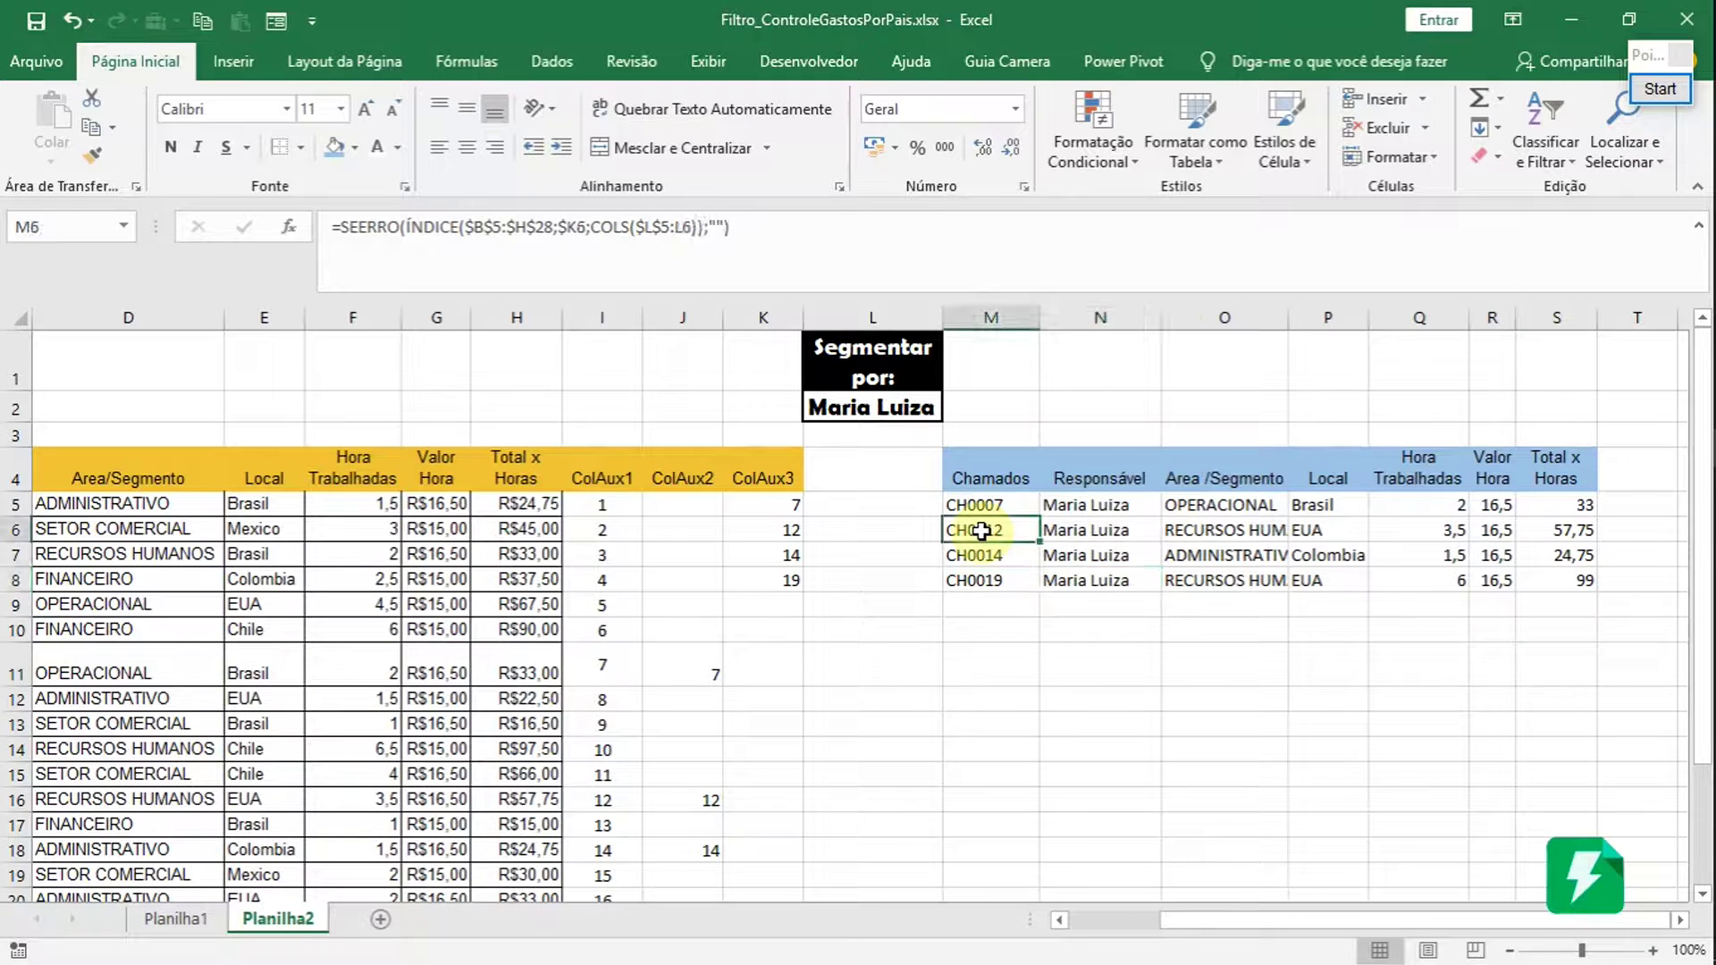
pyautogui.click(1047, 527)
pyautogui.tripleClick(770, 254)
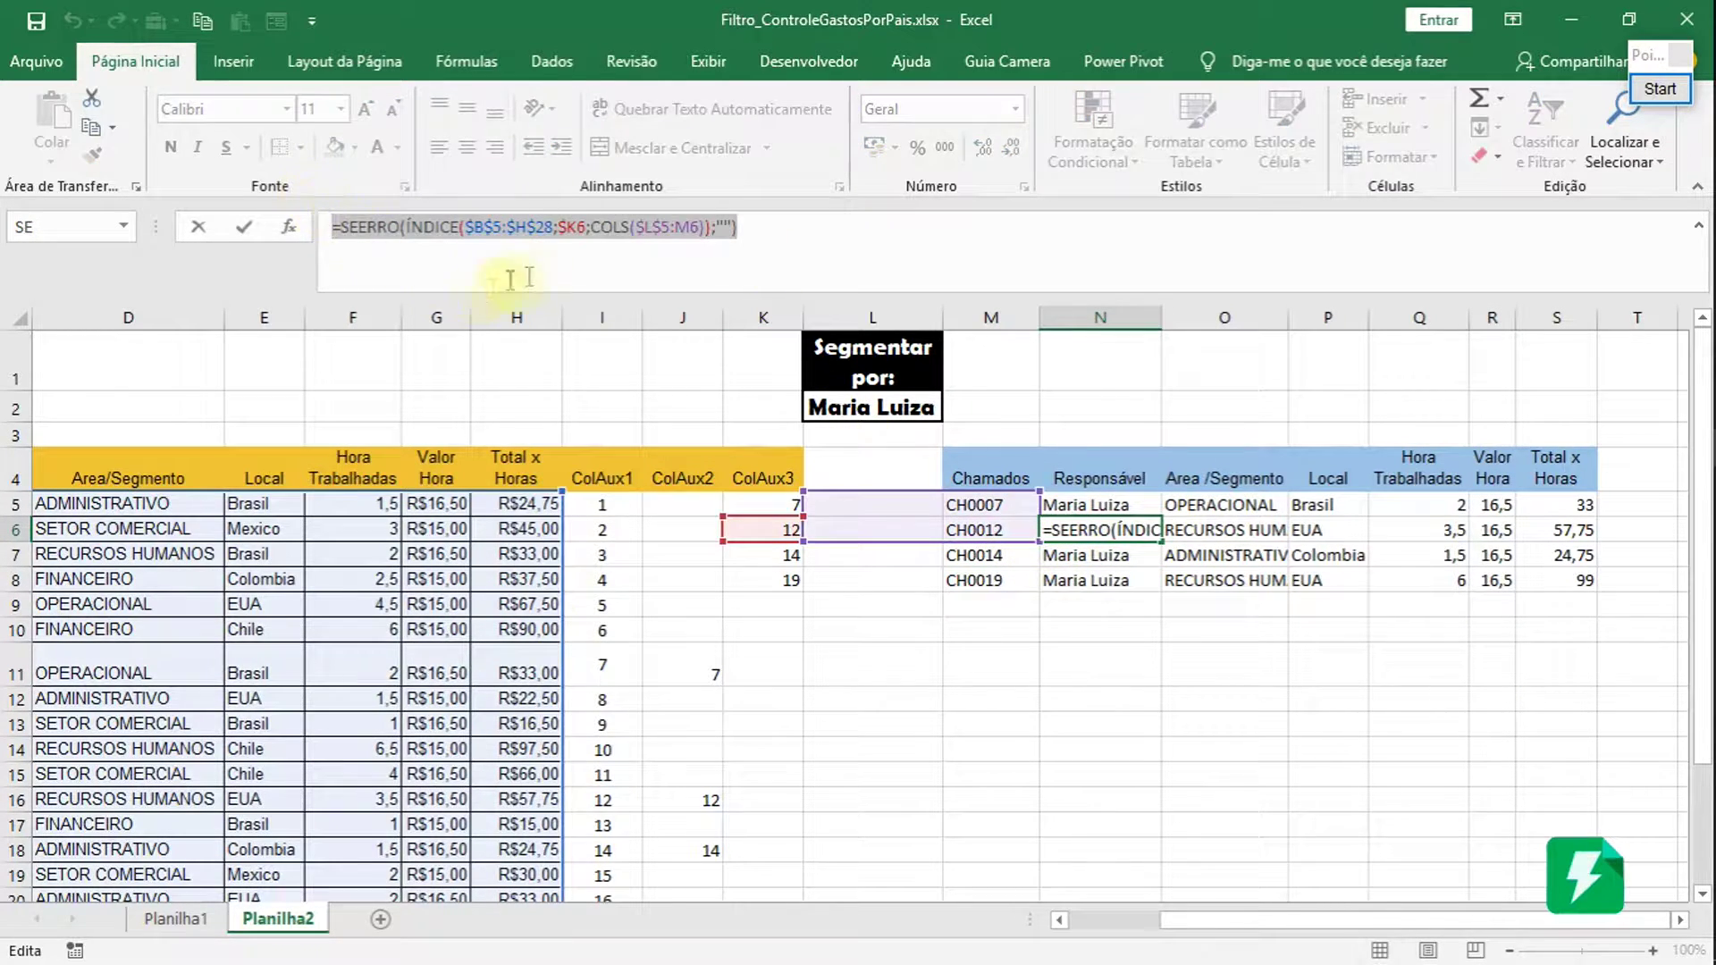
pyautogui.press('Escape')
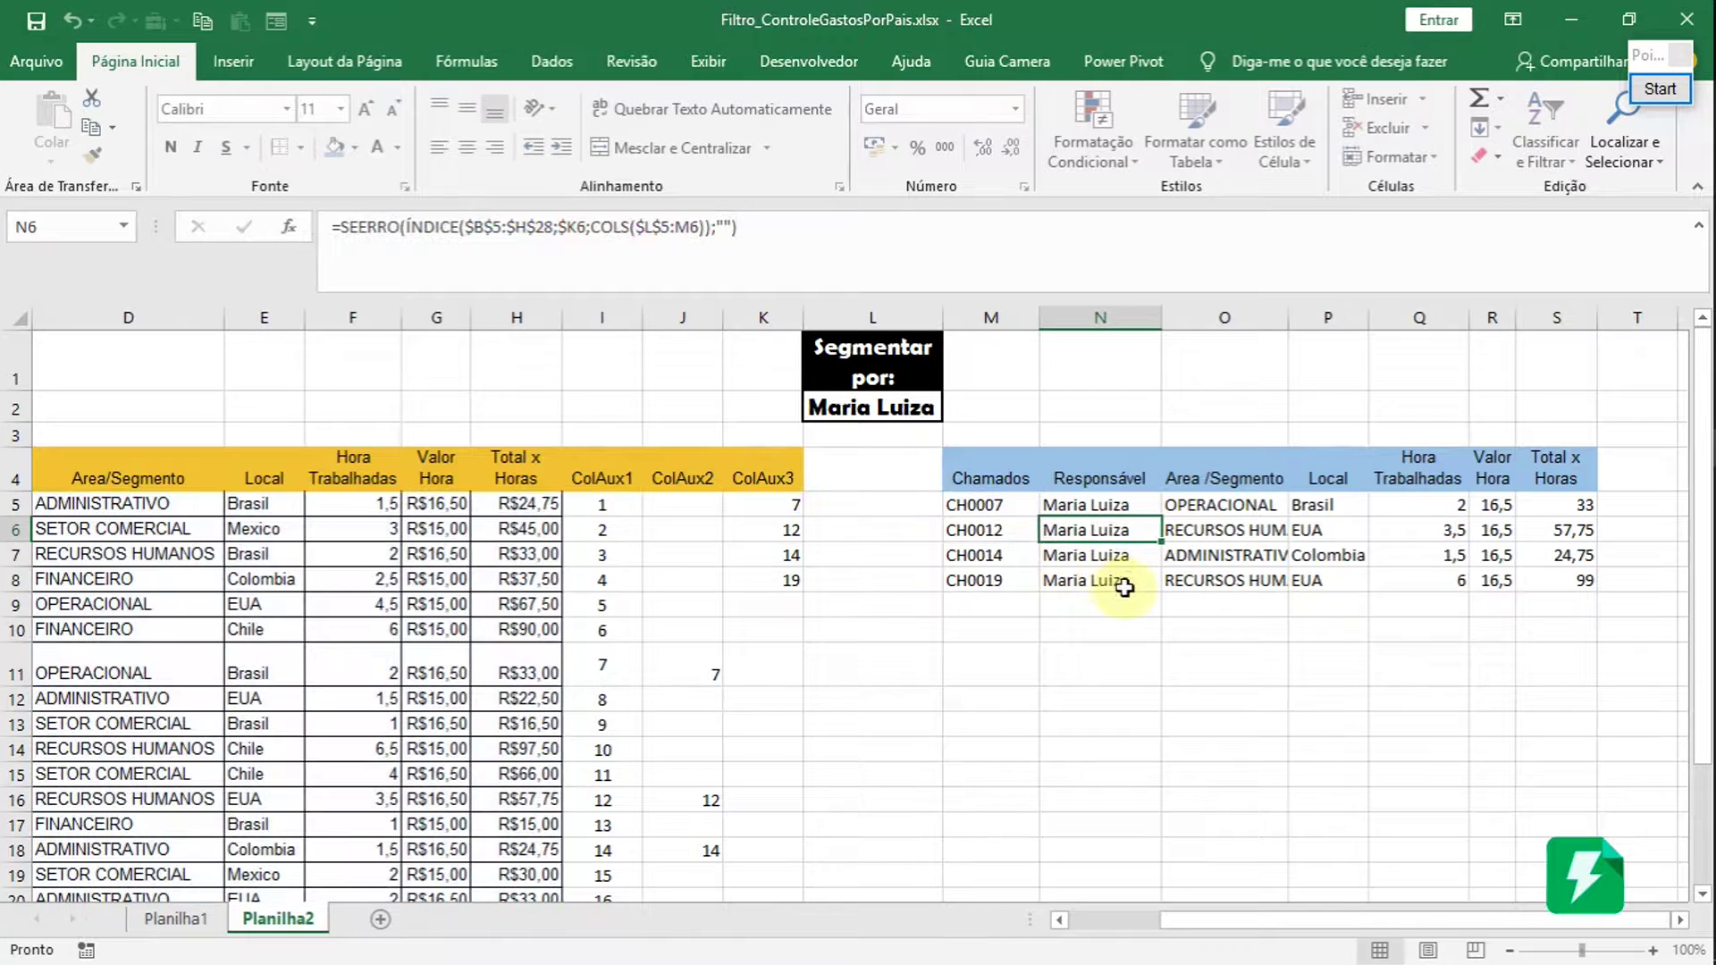
pyautogui.click(1117, 565)
pyautogui.click(1136, 582)
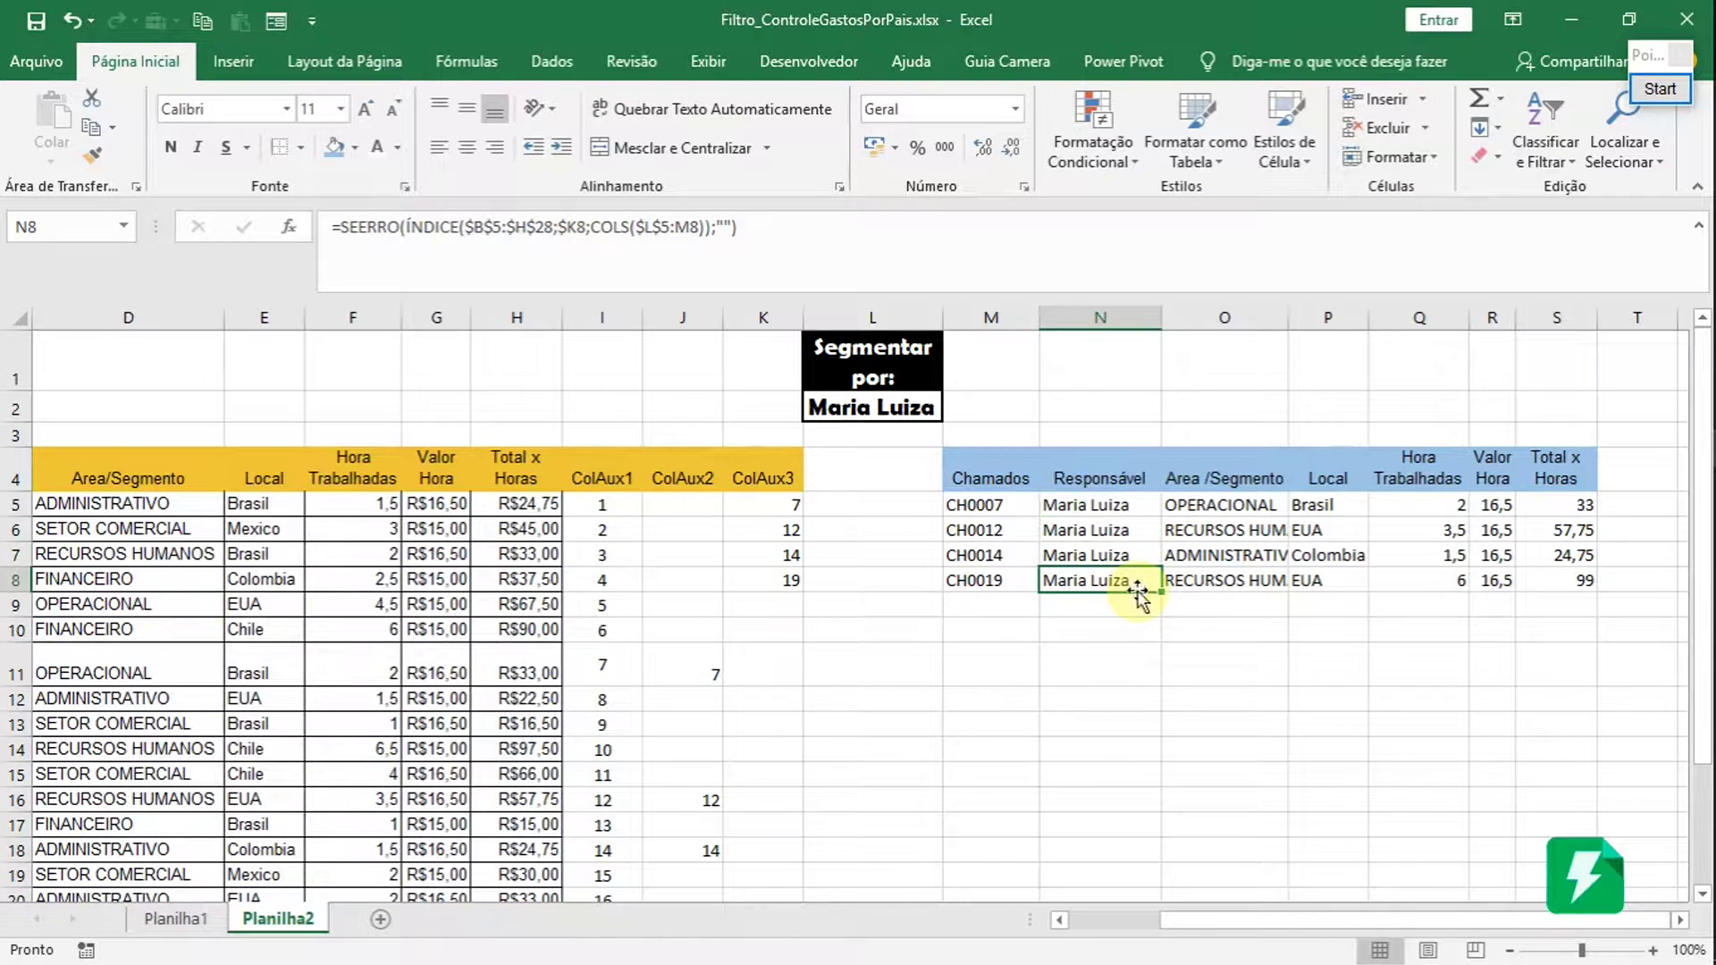
pyautogui.click(1231, 581)
pyautogui.click(1327, 556)
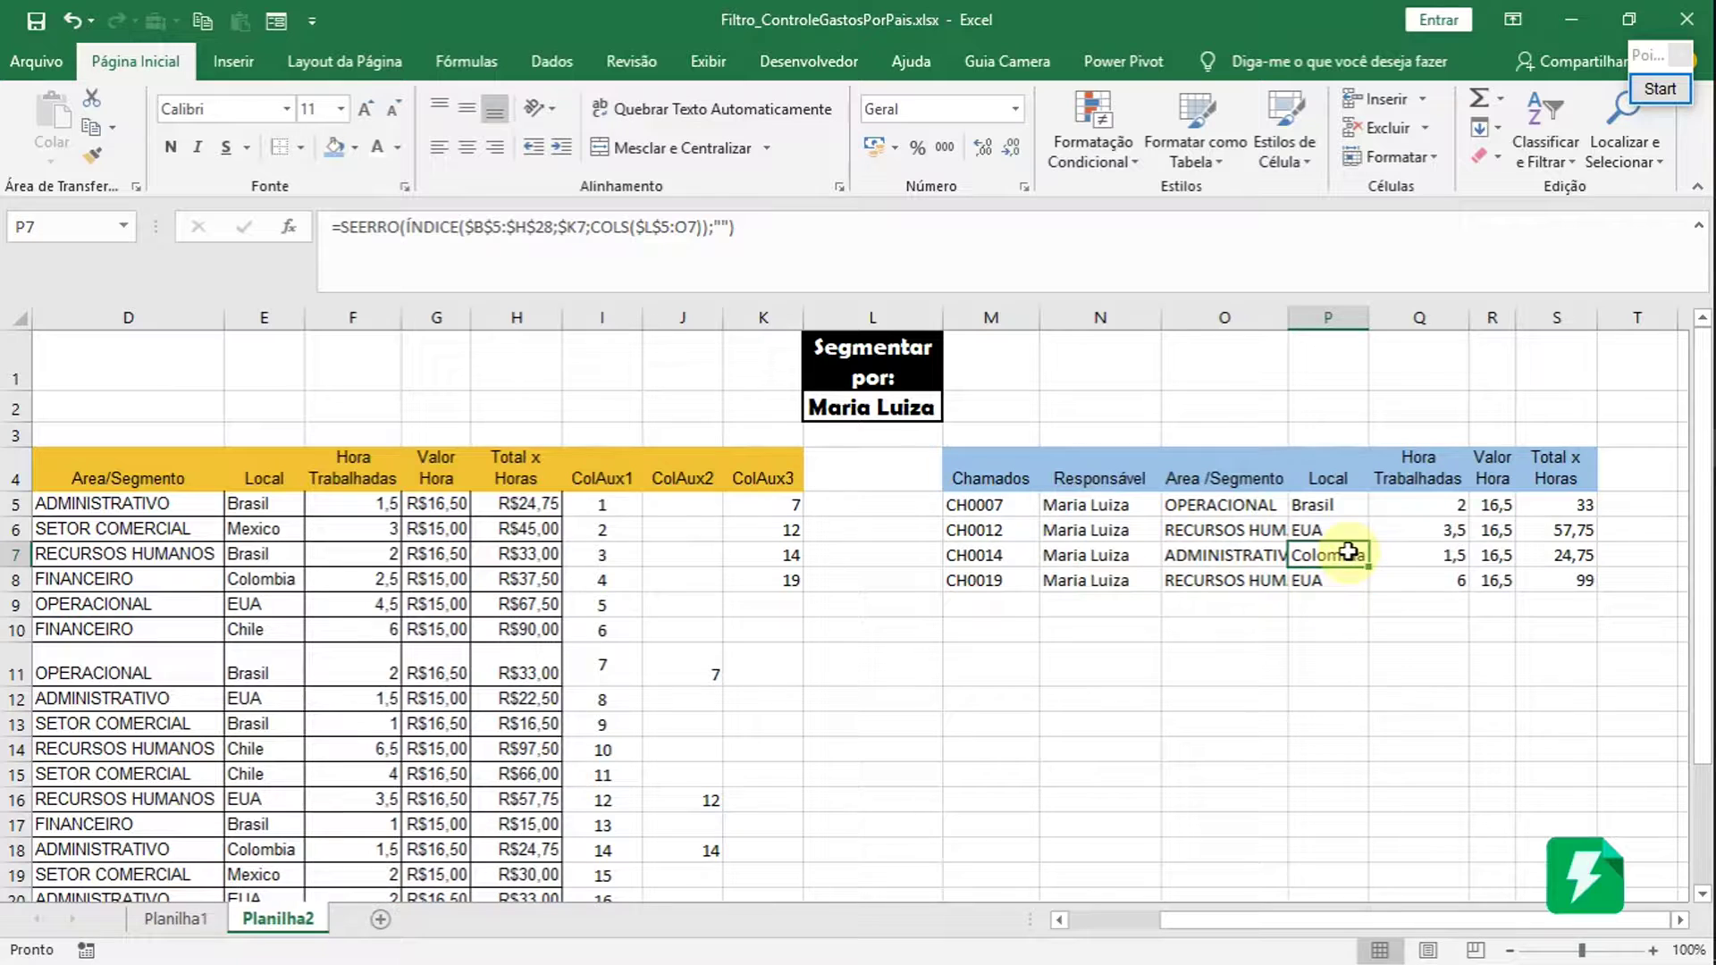
pyautogui.click(1420, 579)
# - Examine the formulas in the blank-looking cells below the listed records, such as O14
pyautogui.click(1354, 670)
pyautogui.click(1081, 661)
pyautogui.click(1026, 703)
pyautogui.click(1136, 769)
pyautogui.moveTo(1251, 693); pyautogui.dragTo(1280, 674)
pyautogui.click(1256, 747)
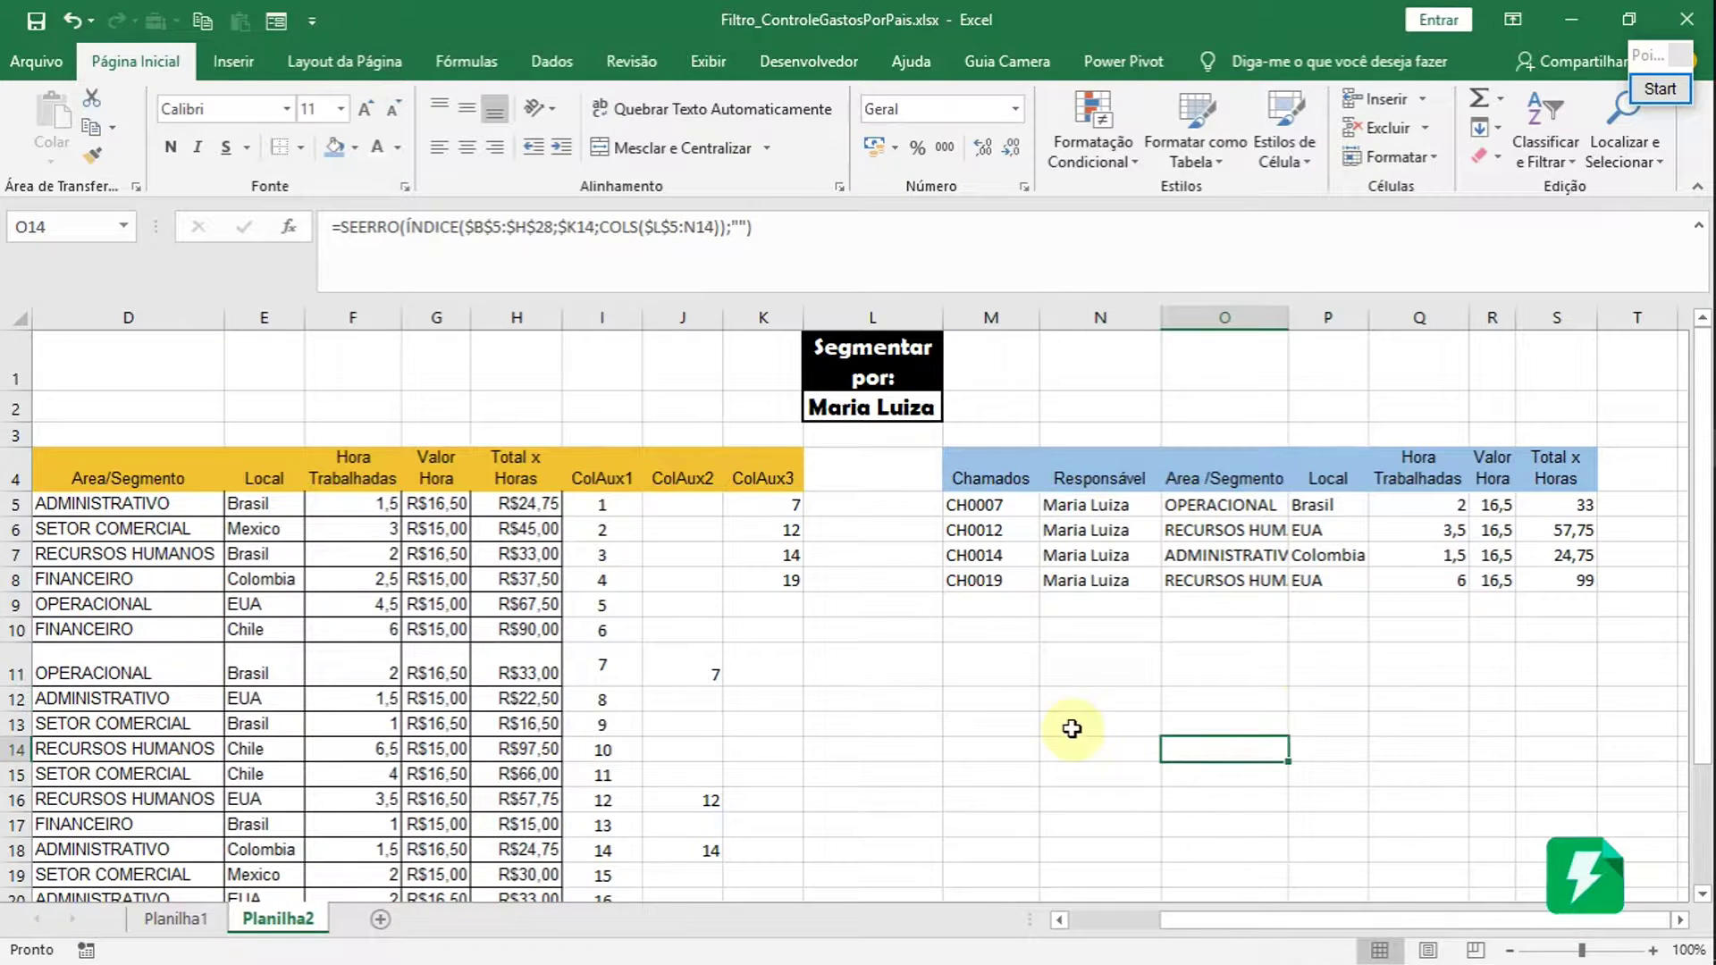
pyautogui.click(1074, 726)
pyautogui.click(1405, 696)
pyautogui.click(994, 630)
# - Autofit the width of column O so the full Area /Segmento entries fit
pyautogui.doubleClick(1289, 322)
pyautogui.click(1273, 451)
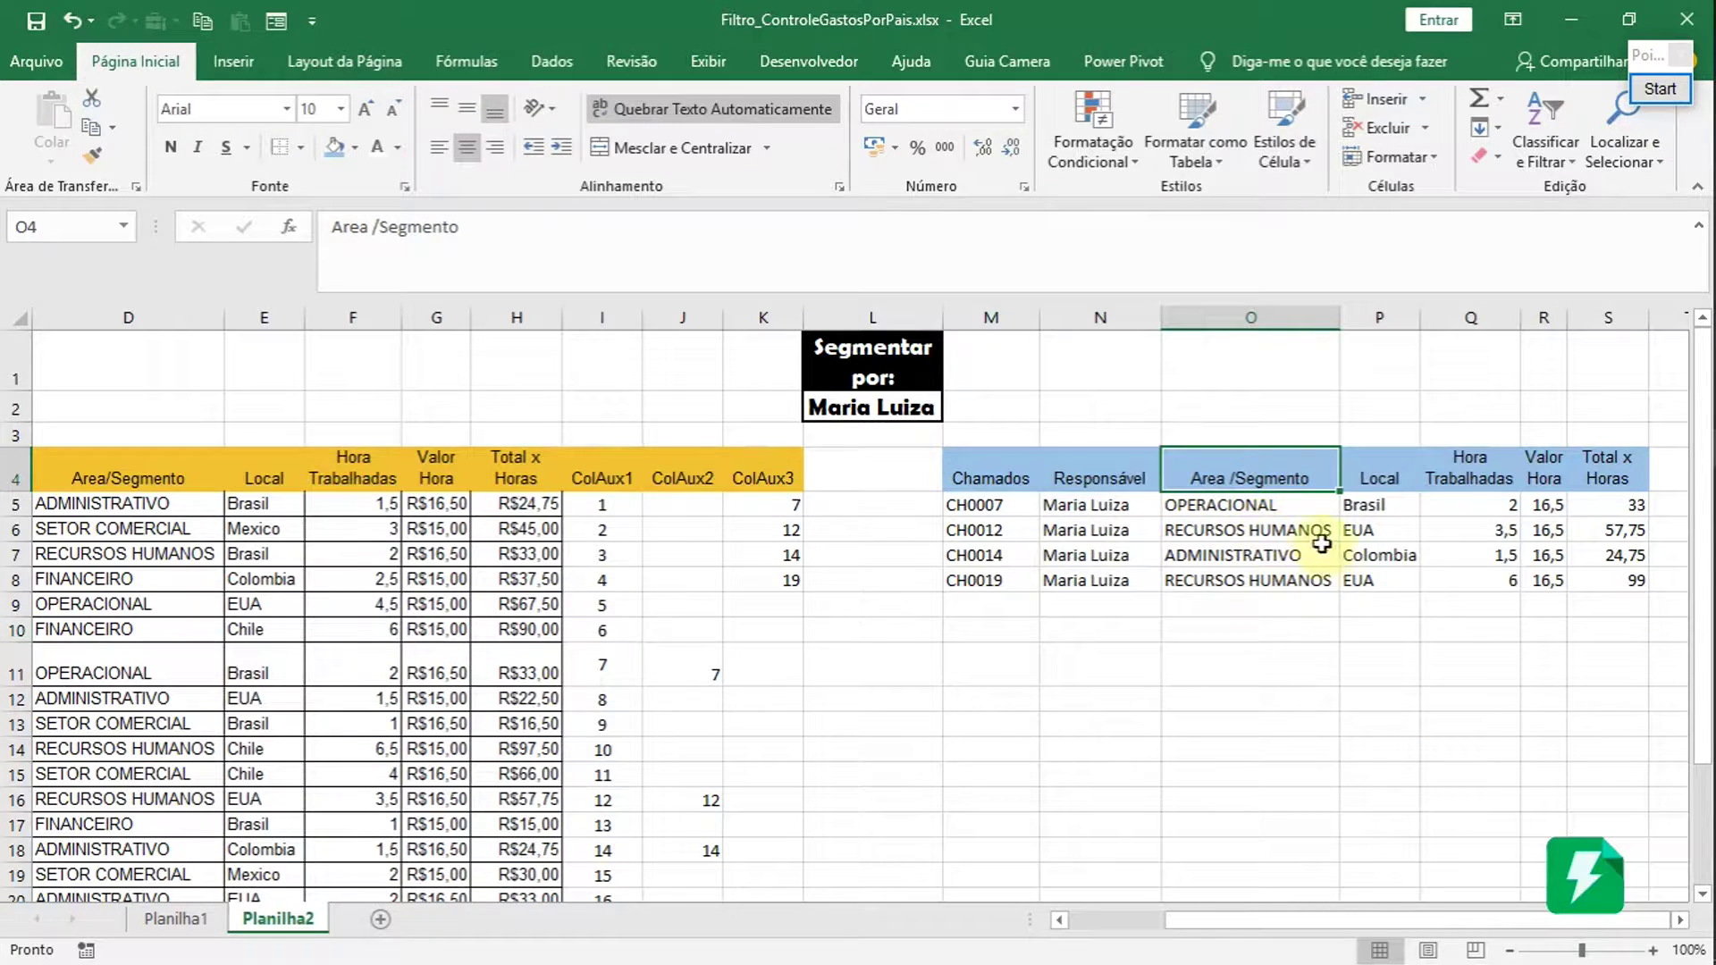
pyautogui.click(1361, 550)
pyautogui.click(1026, 510)
pyautogui.click(1287, 663)
pyautogui.click(1394, 609)
pyautogui.click(1063, 624)
# - Apply all borders to the second table's range M4:S19
pyautogui.moveTo(977, 502); pyautogui.dragTo(1309, 699)
pyautogui.click(1571, 680)
pyautogui.moveTo(983, 478); pyautogui.dragTo(1628, 874)
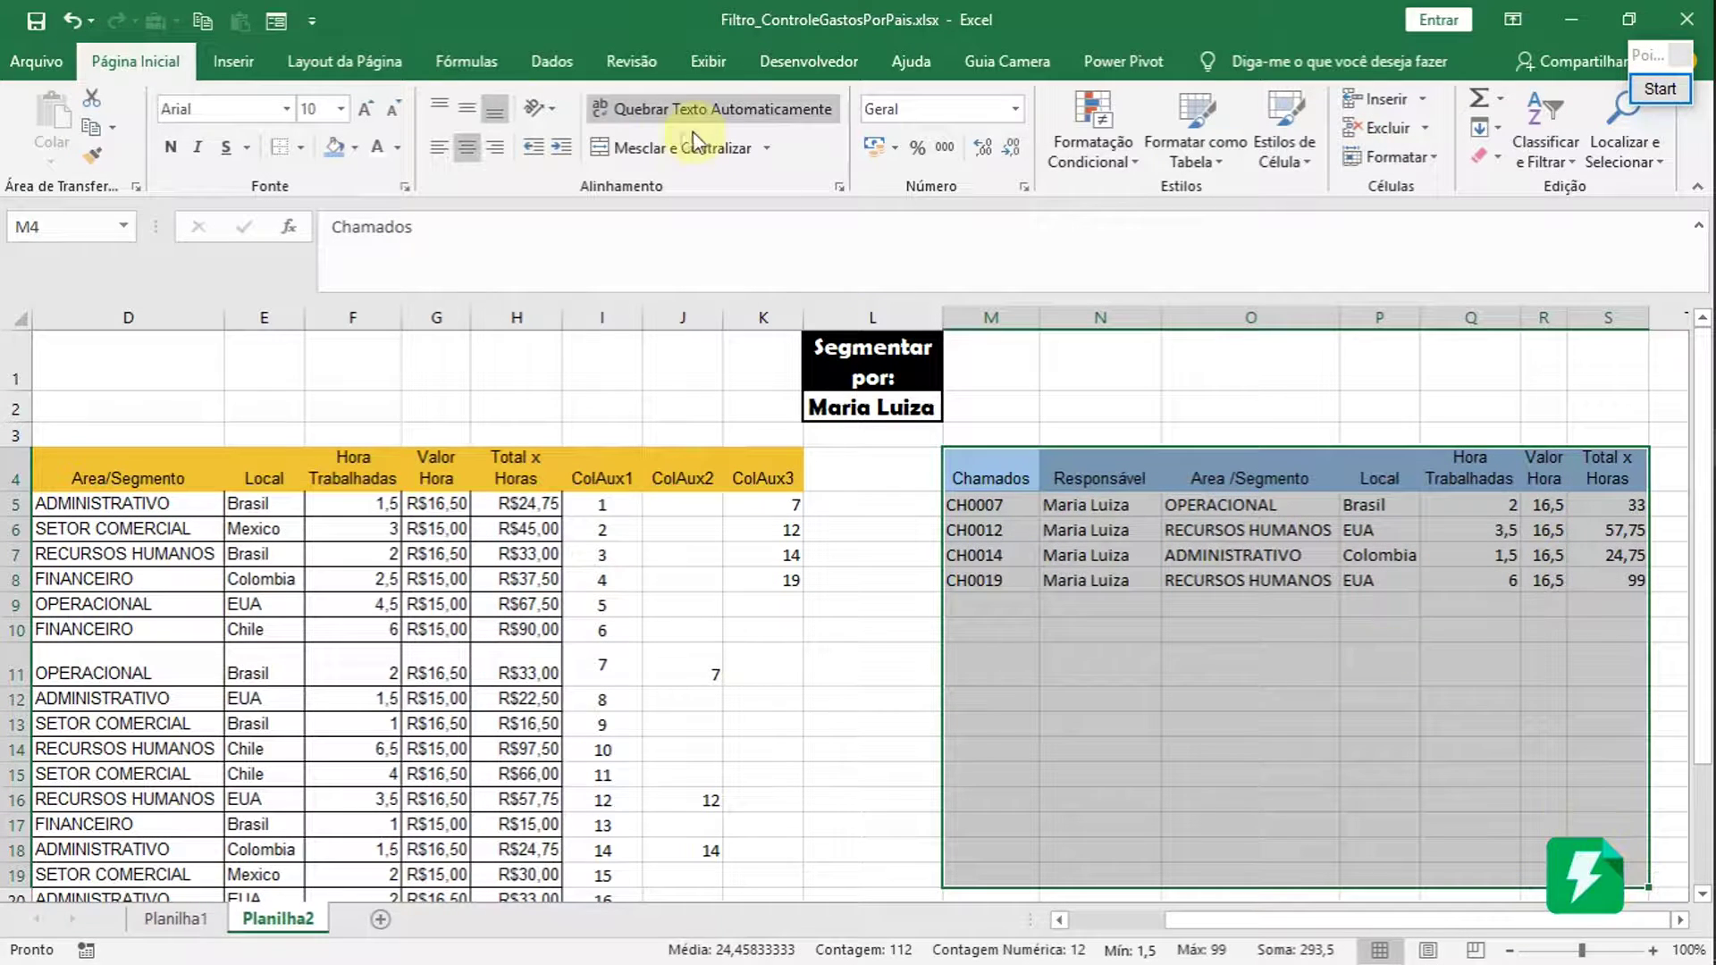
pyautogui.click(303, 150)
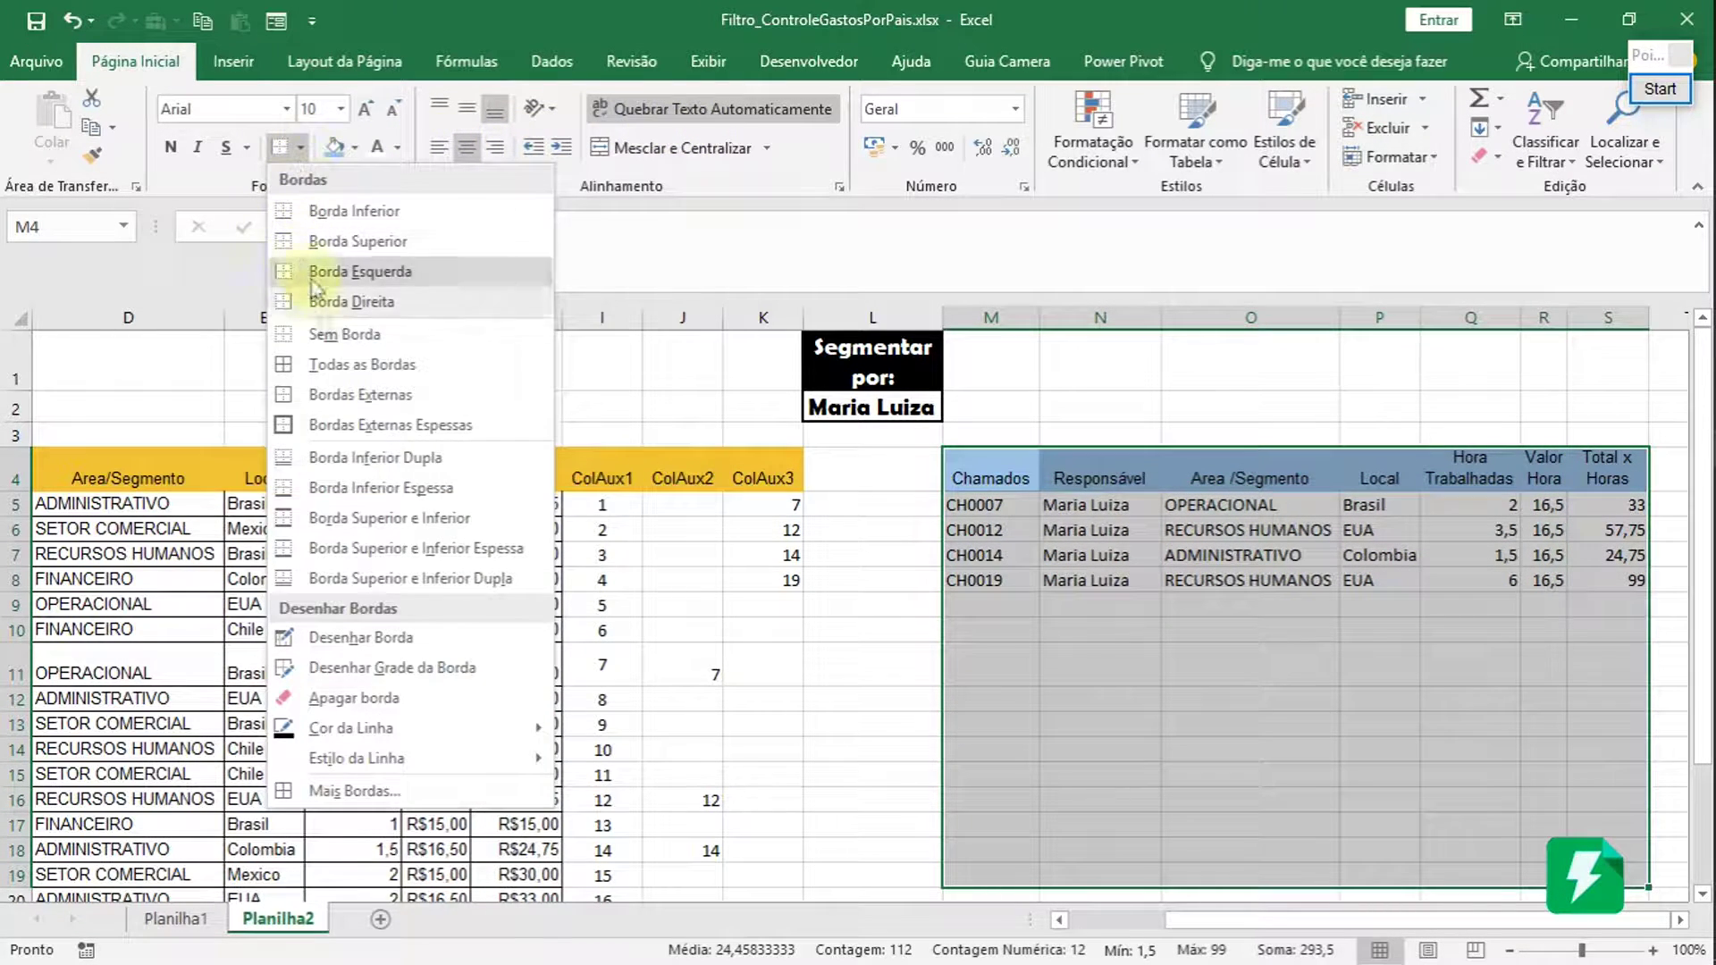
pyautogui.click(357, 366)
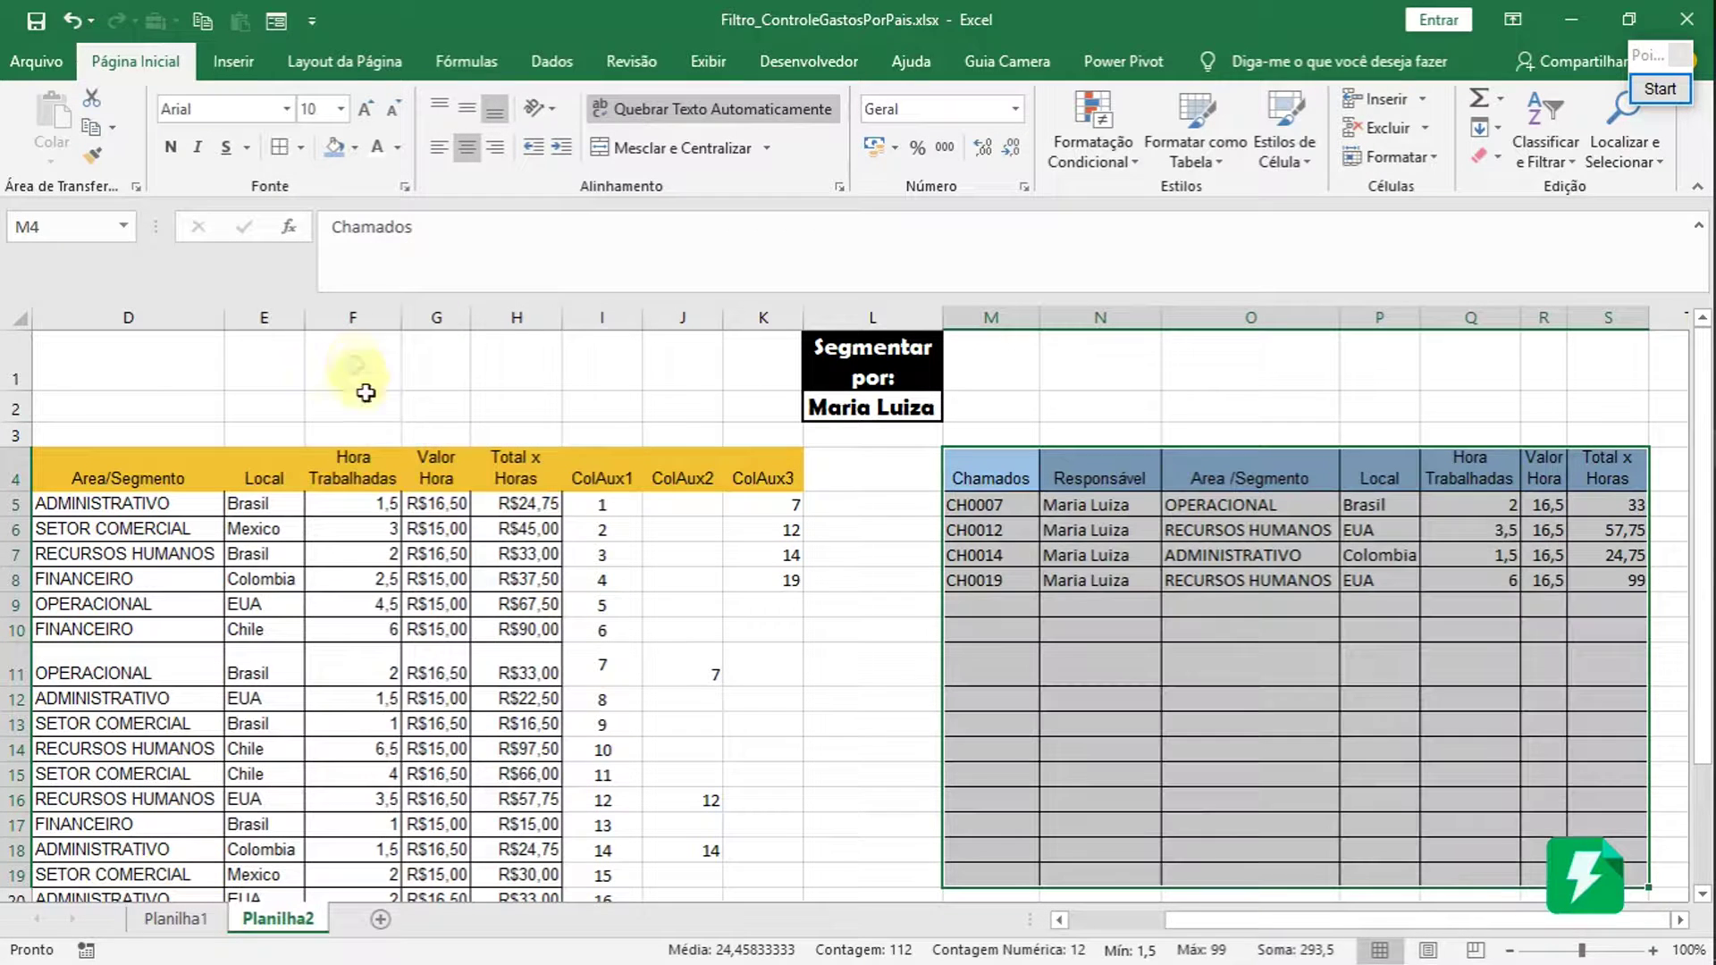
# - Review the helper formulas in ColAux1, ColAux2 and ColAux3, including LINS in I6, SE in J7 and MENOR in K7
pyautogui.click(572, 513)
pyautogui.click(609, 530)
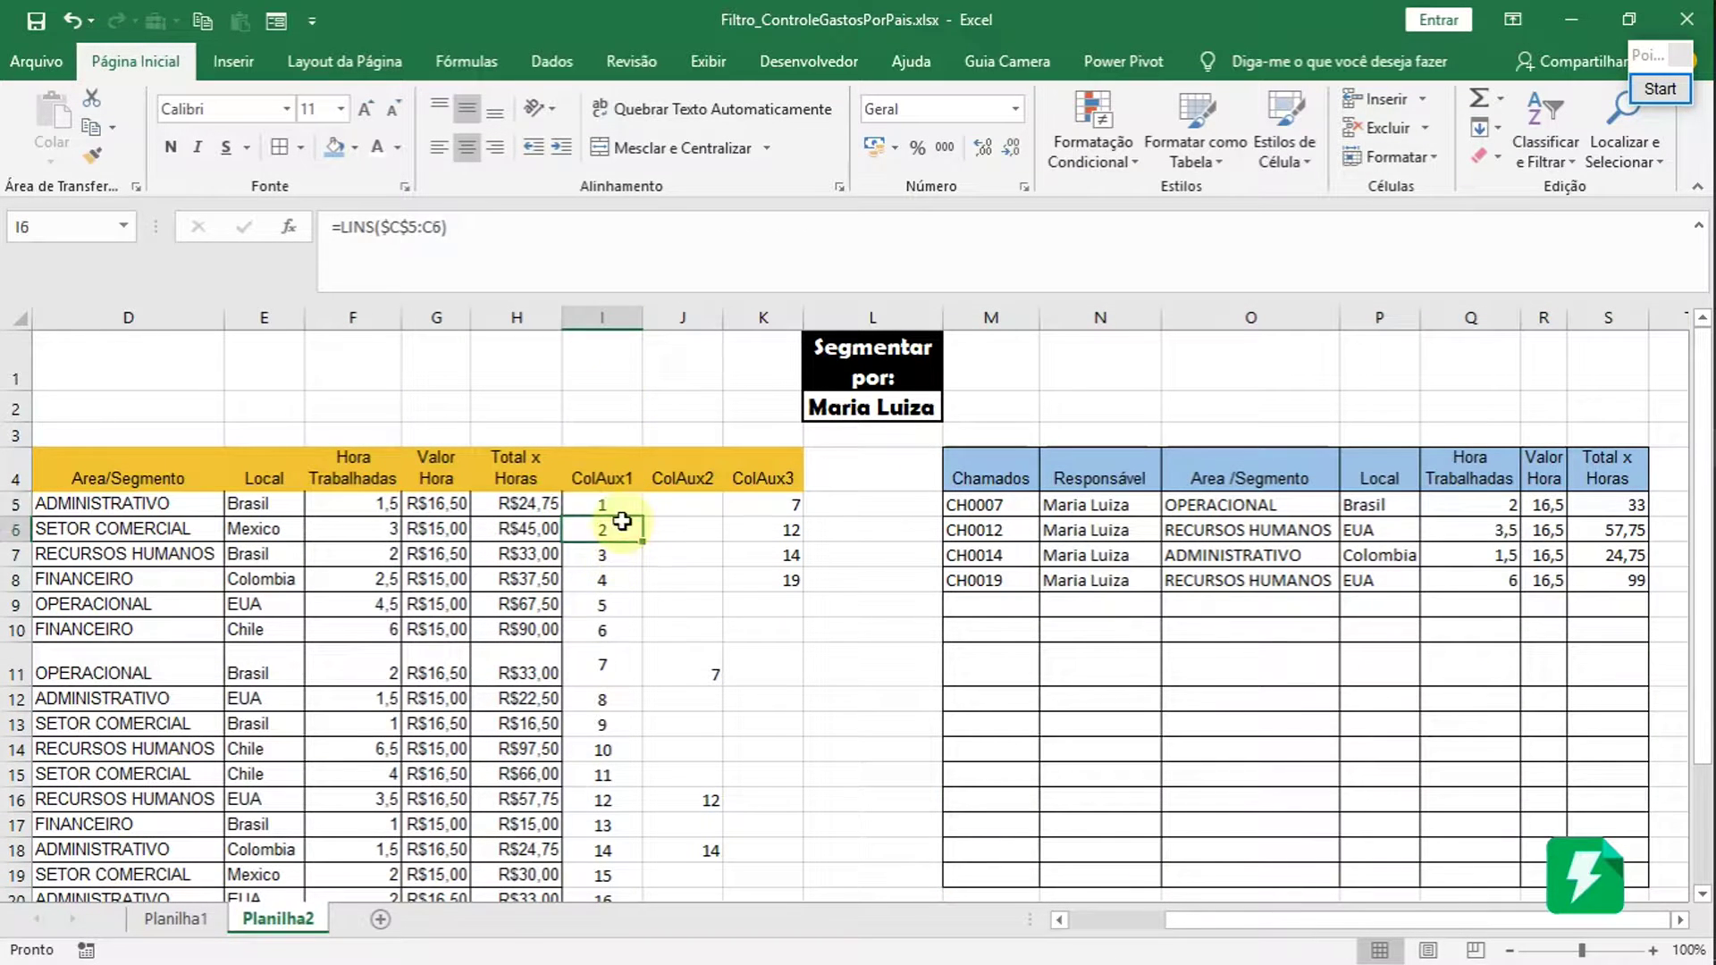
pyautogui.click(747, 504)
pyautogui.click(692, 662)
pyautogui.click(616, 534)
pyautogui.click(738, 558)
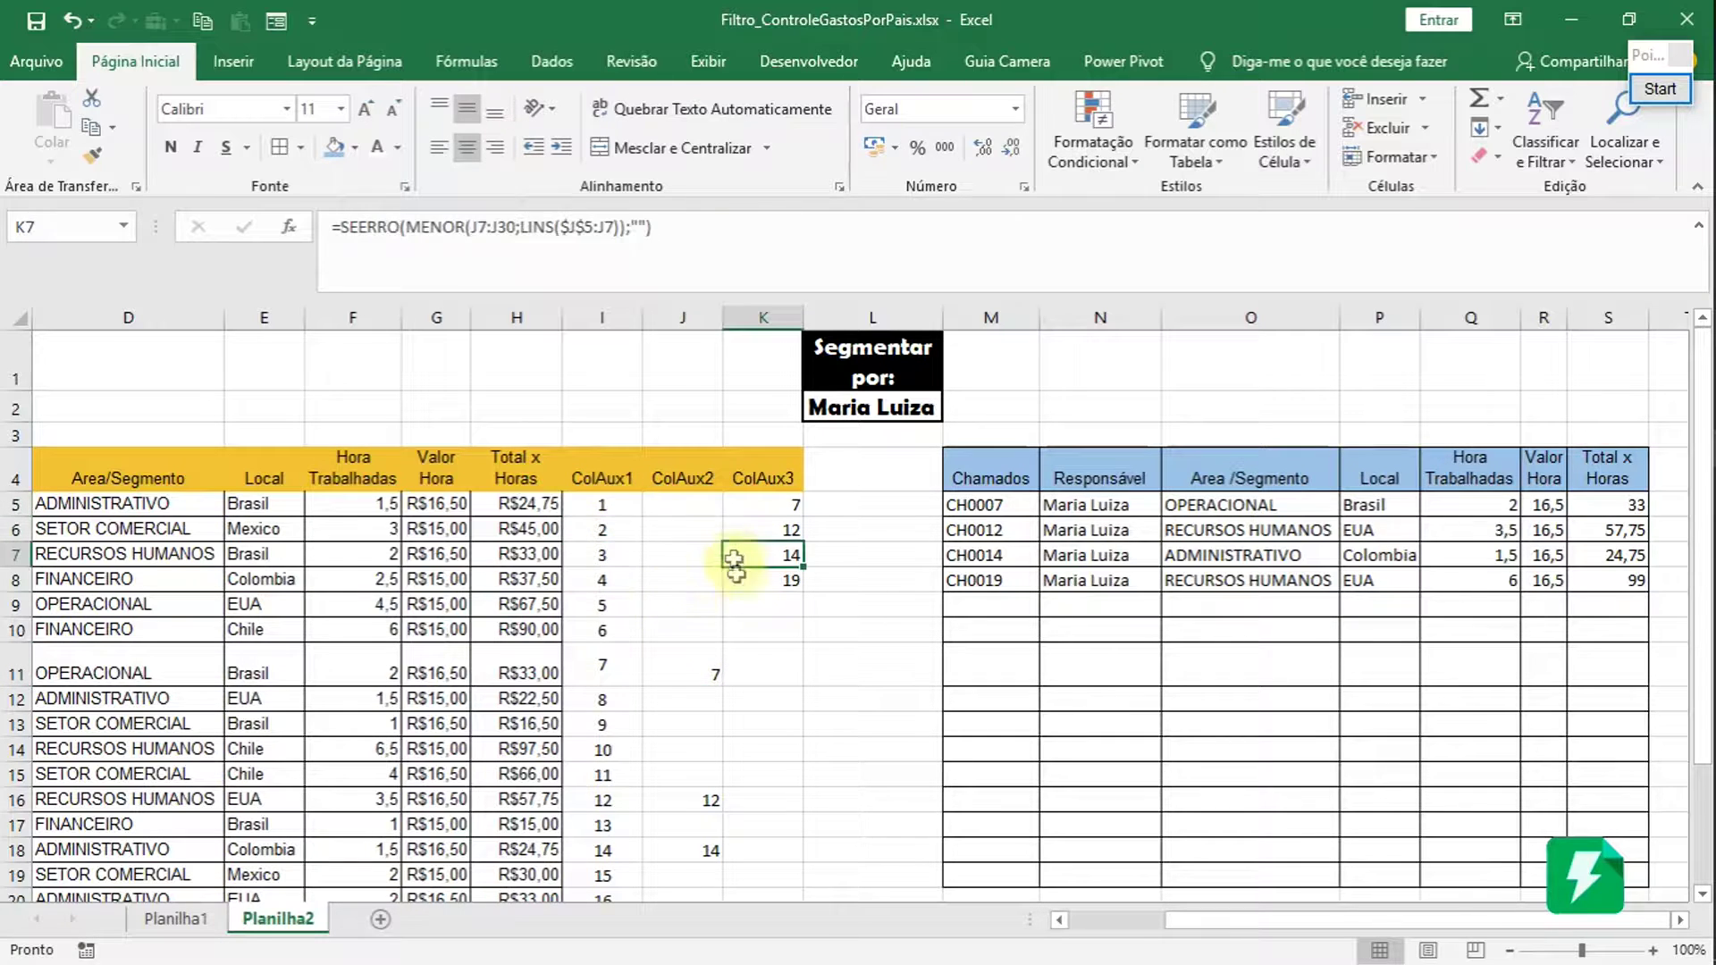
pyautogui.click(682, 555)
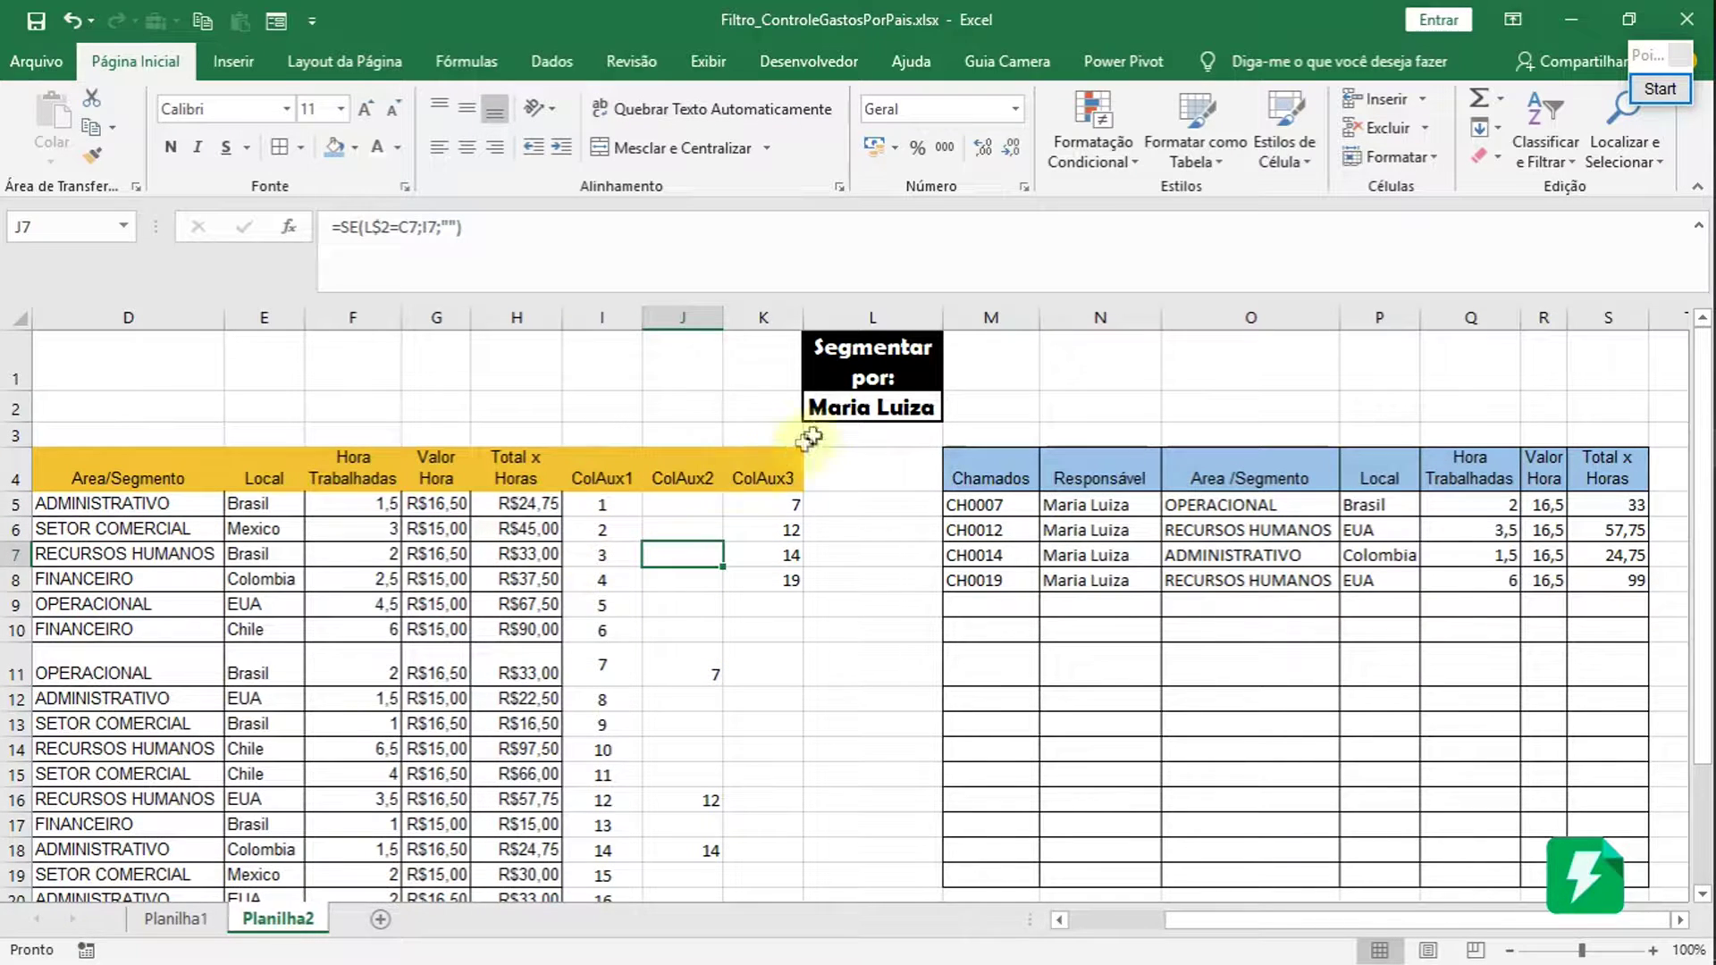
# - Choose the first Responsável in the L2 list and check the ColAux3 positions against the filtered records
pyautogui.click(893, 413)
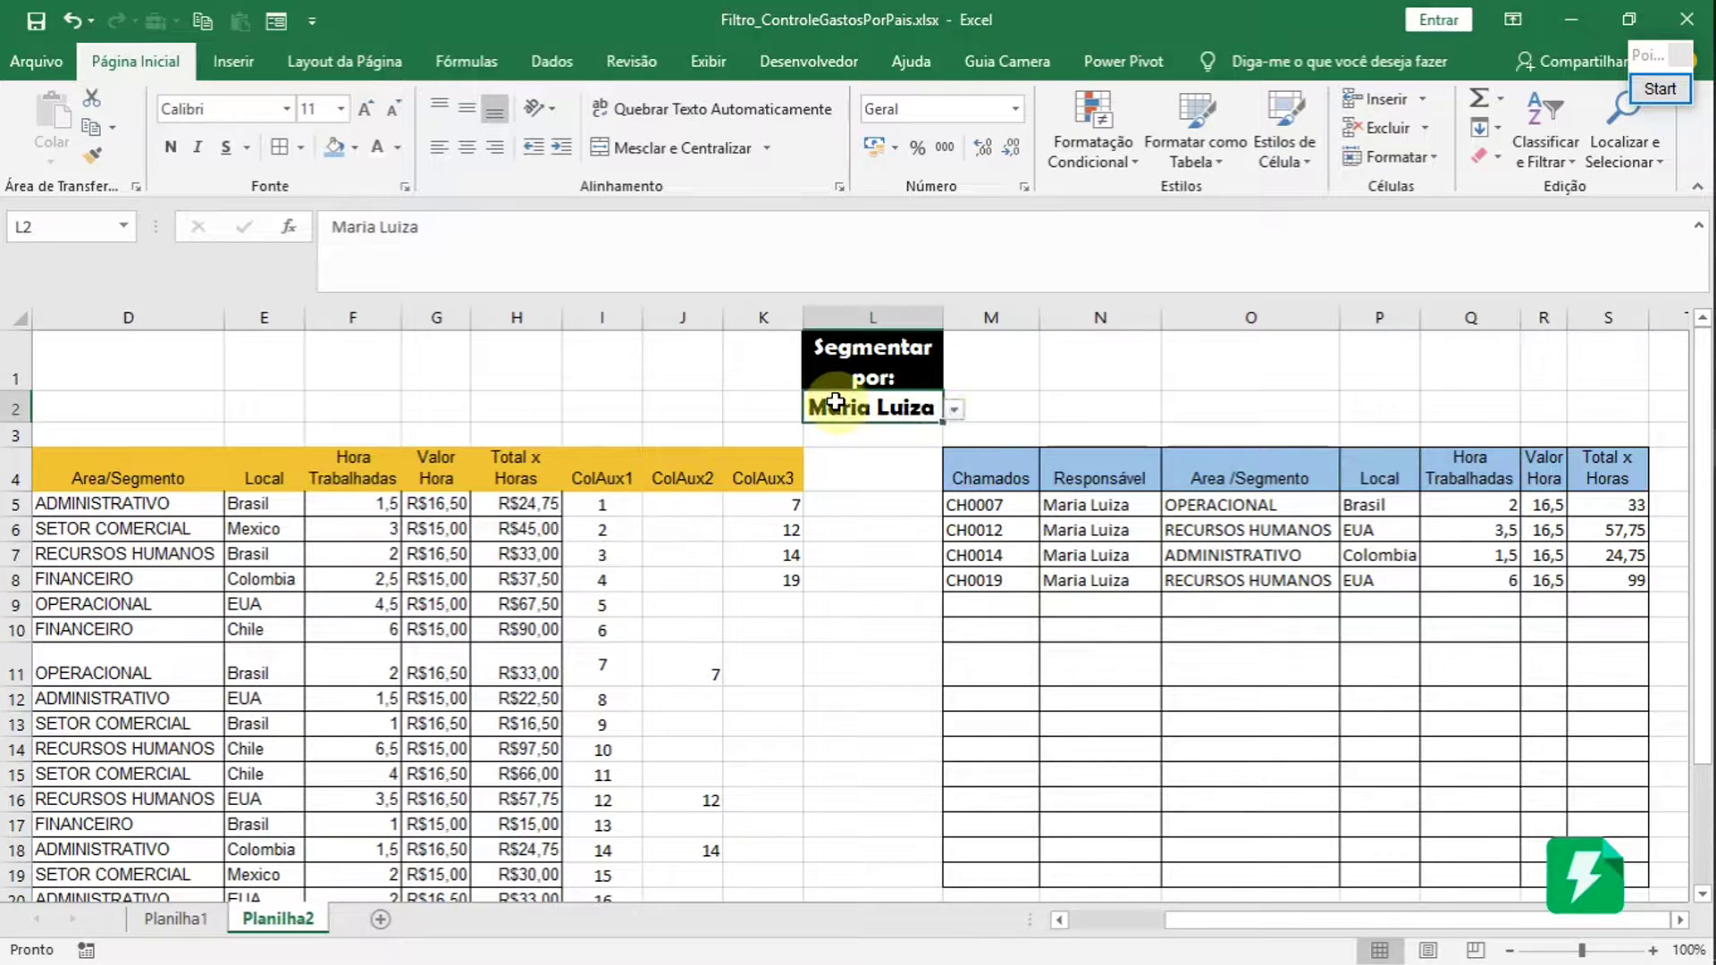
pyautogui.click(956, 411)
pyautogui.click(875, 436)
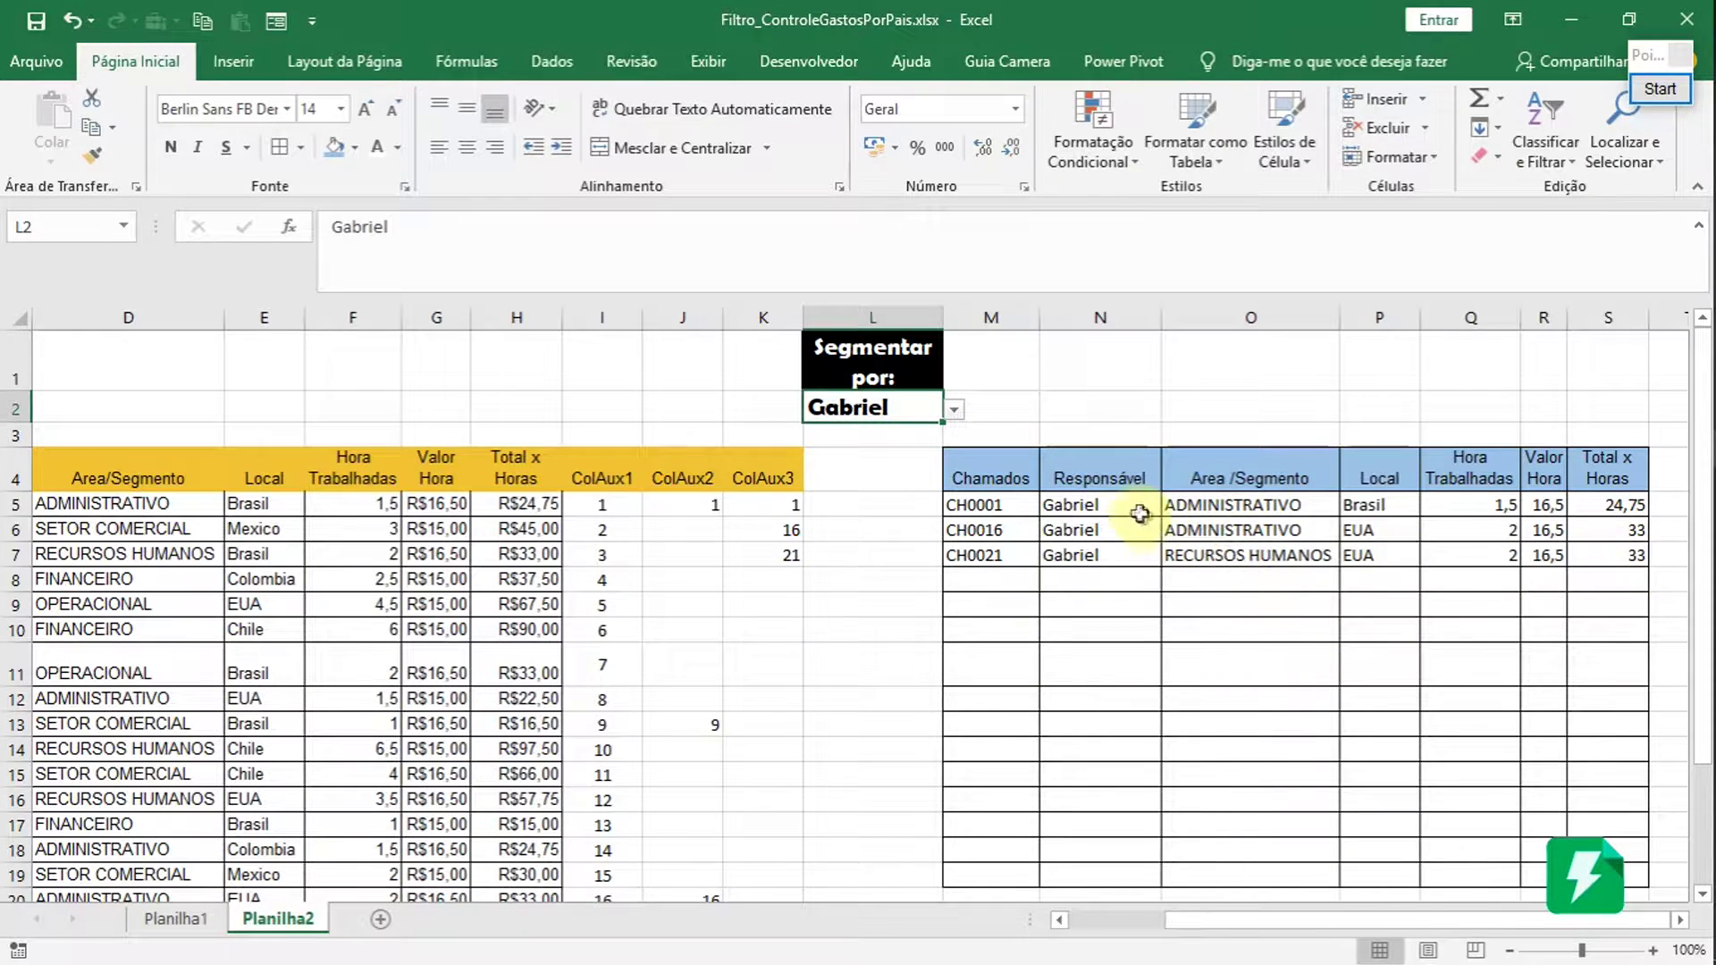
pyautogui.moveTo(1135, 506); pyautogui.dragTo(1119, 543)
pyautogui.moveTo(786, 506); pyautogui.dragTo(784, 551)
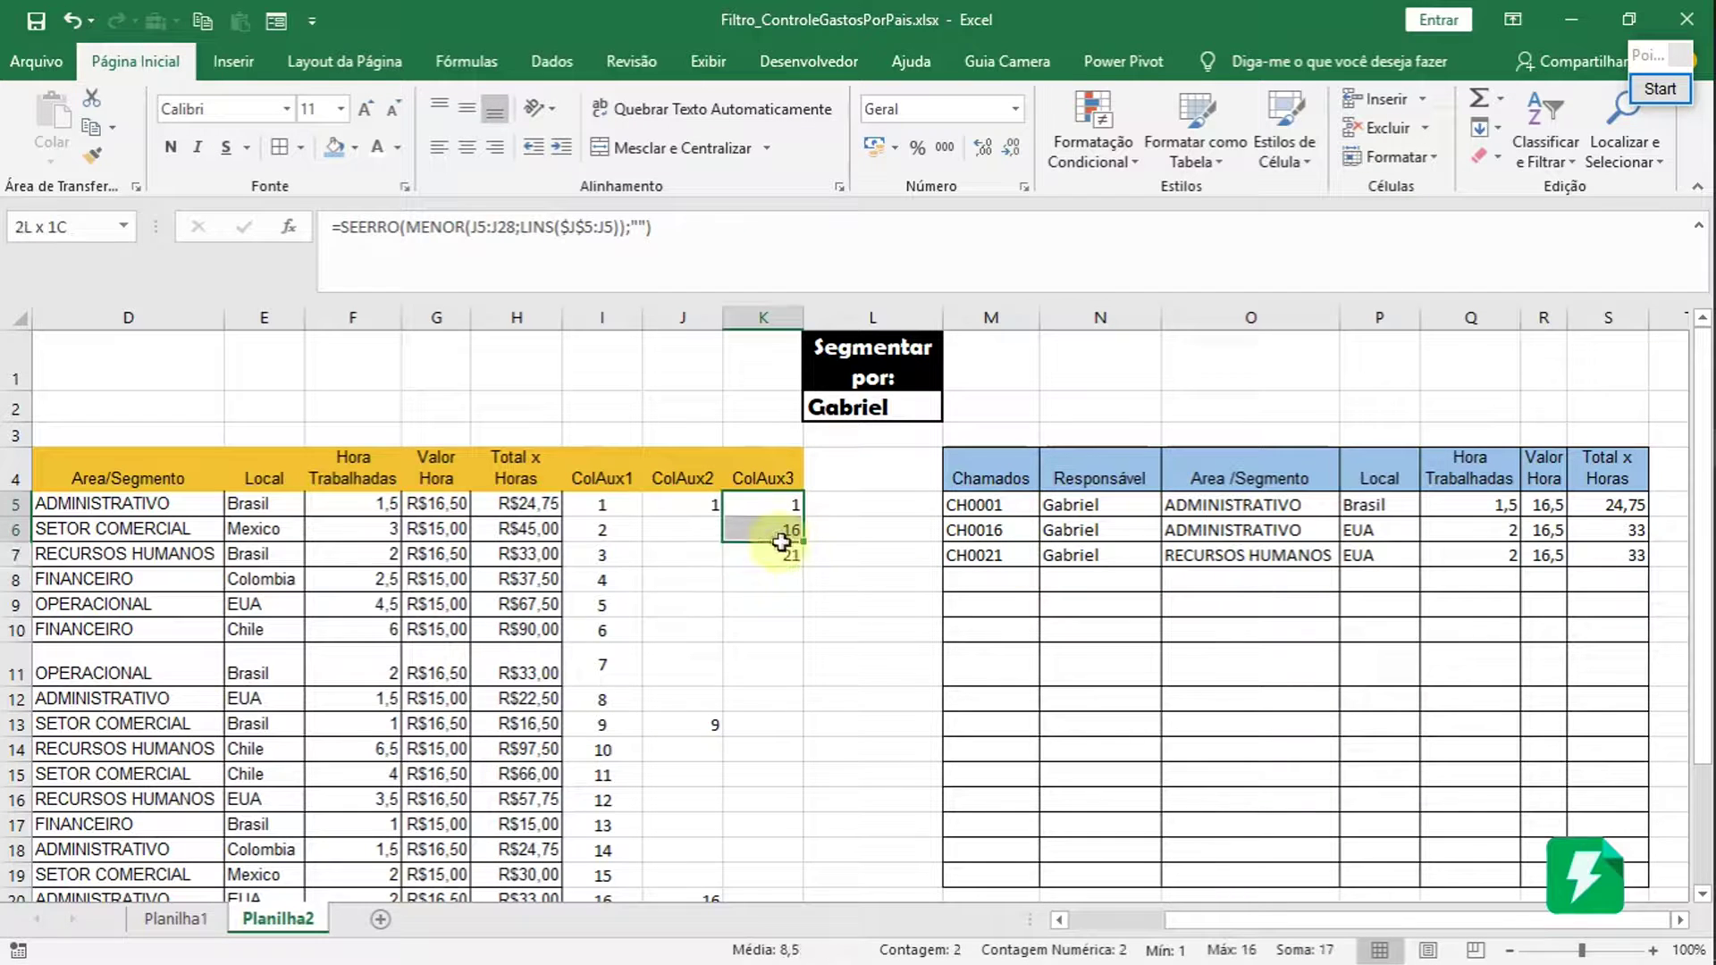
pyautogui.click(1099, 506)
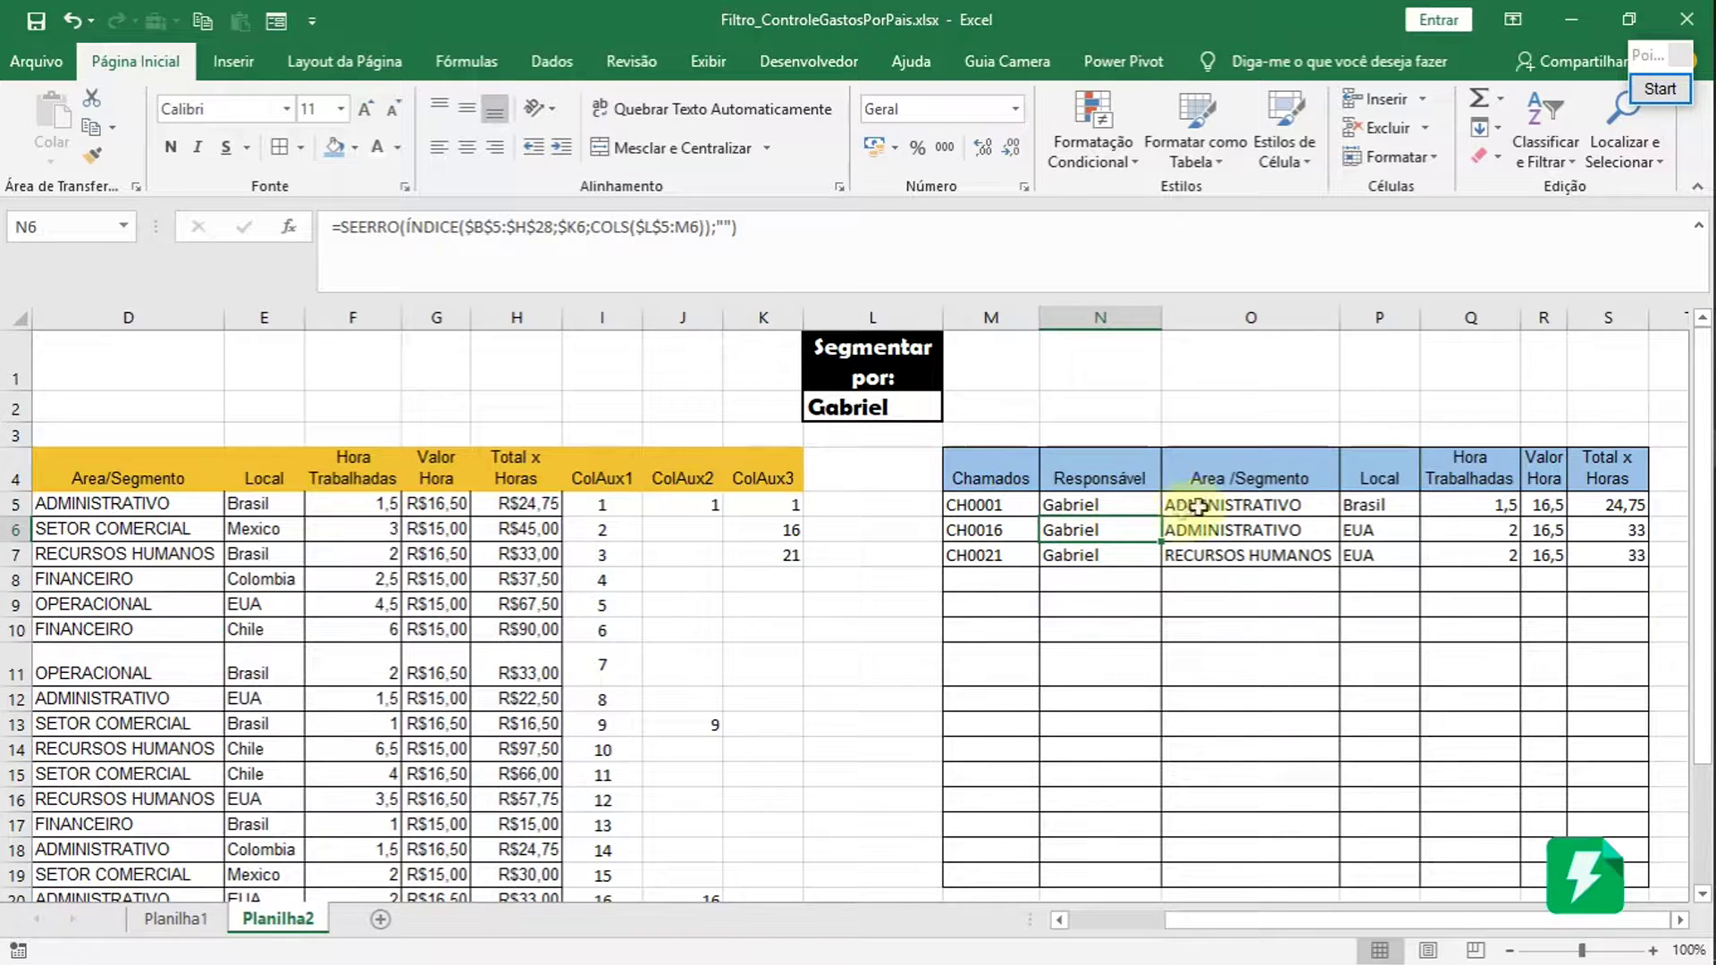
pyautogui.click(1363, 506)
# - Choose the second Responsável in the L2 list and check the filtered records in the second table
pyautogui.click(936, 411)
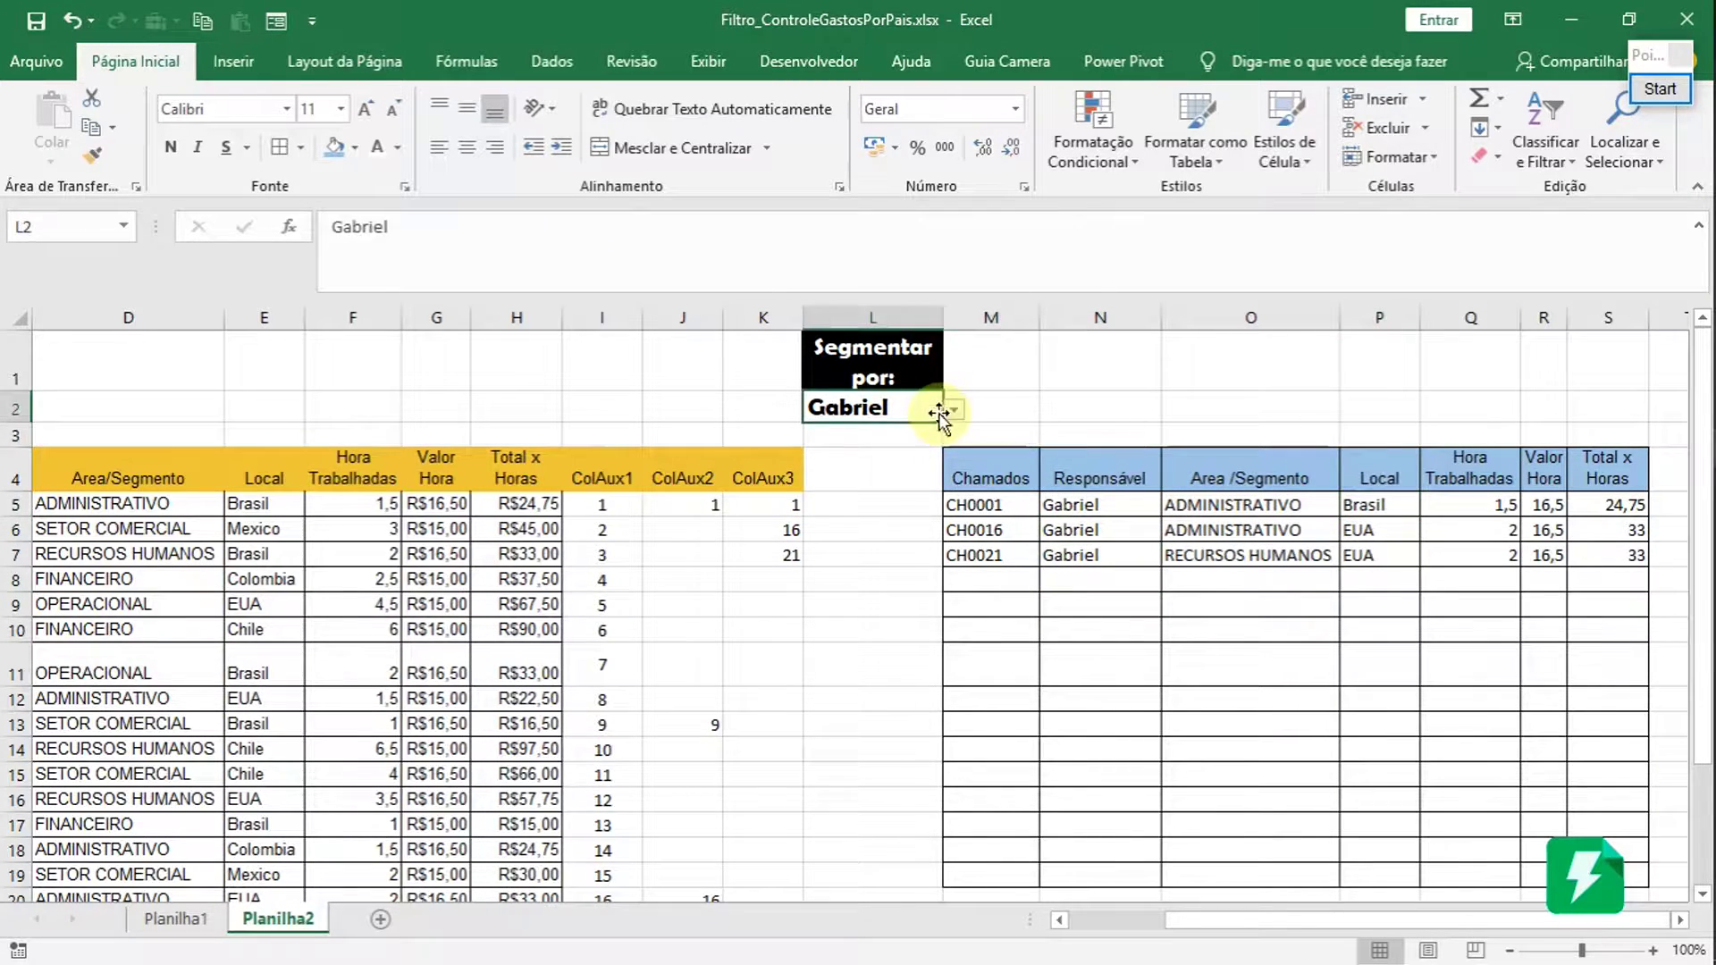
pyautogui.click(955, 413)
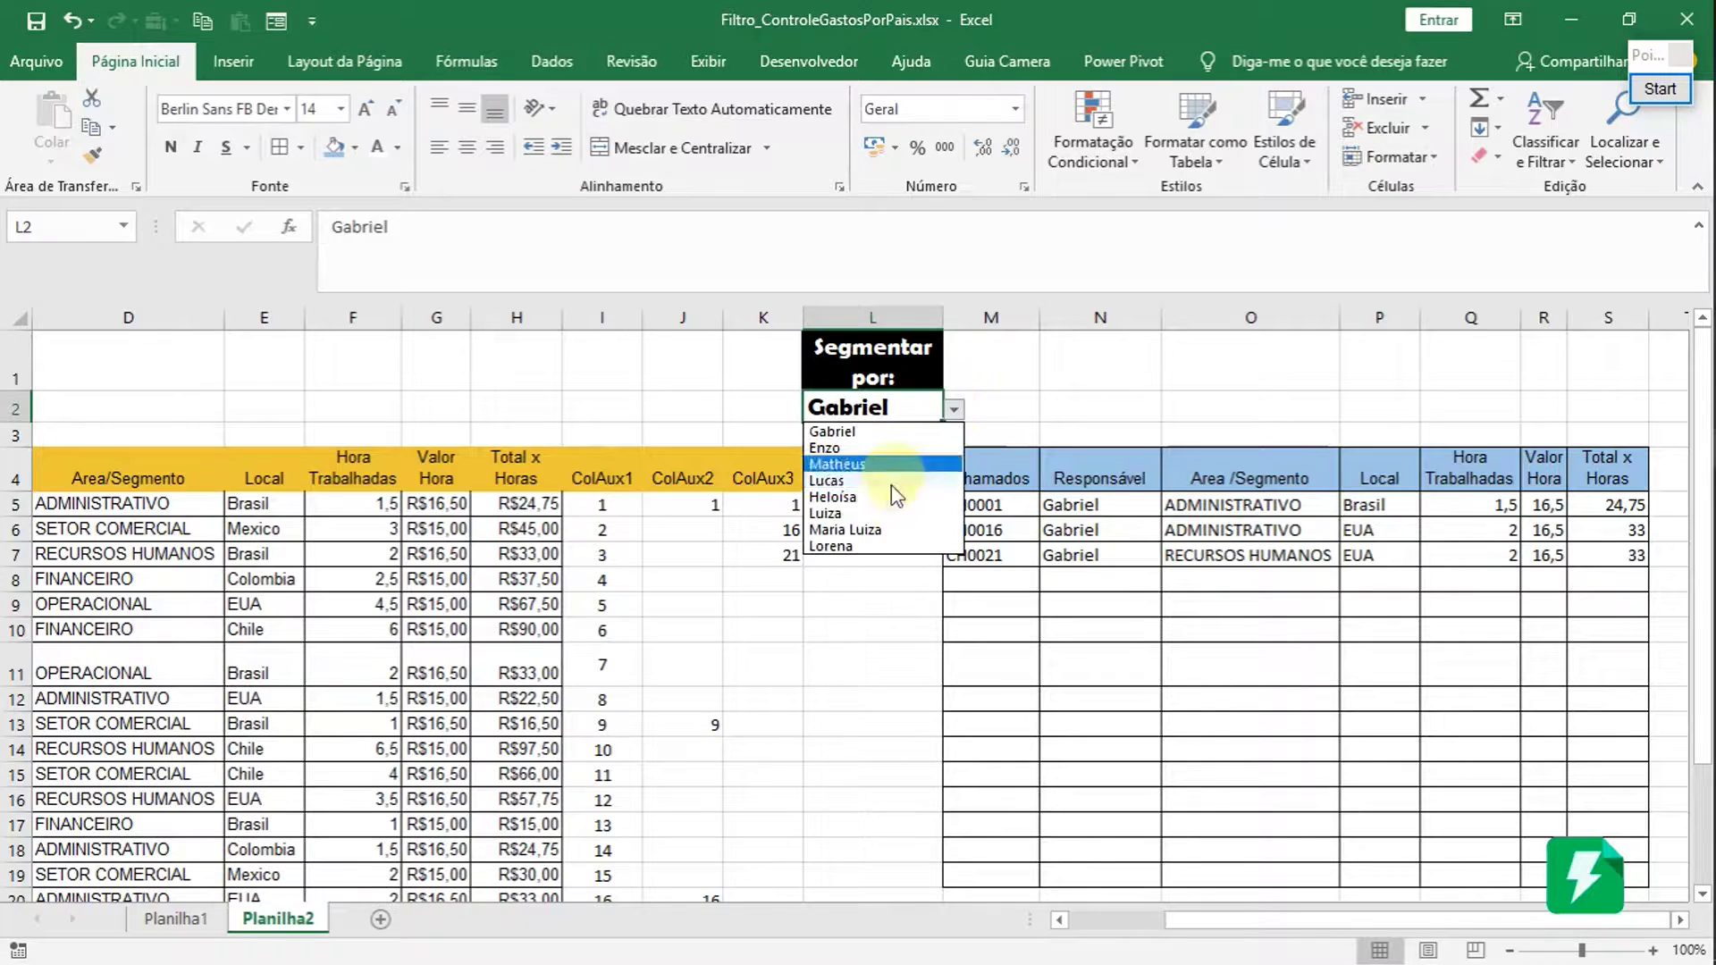
pyautogui.click(845, 449)
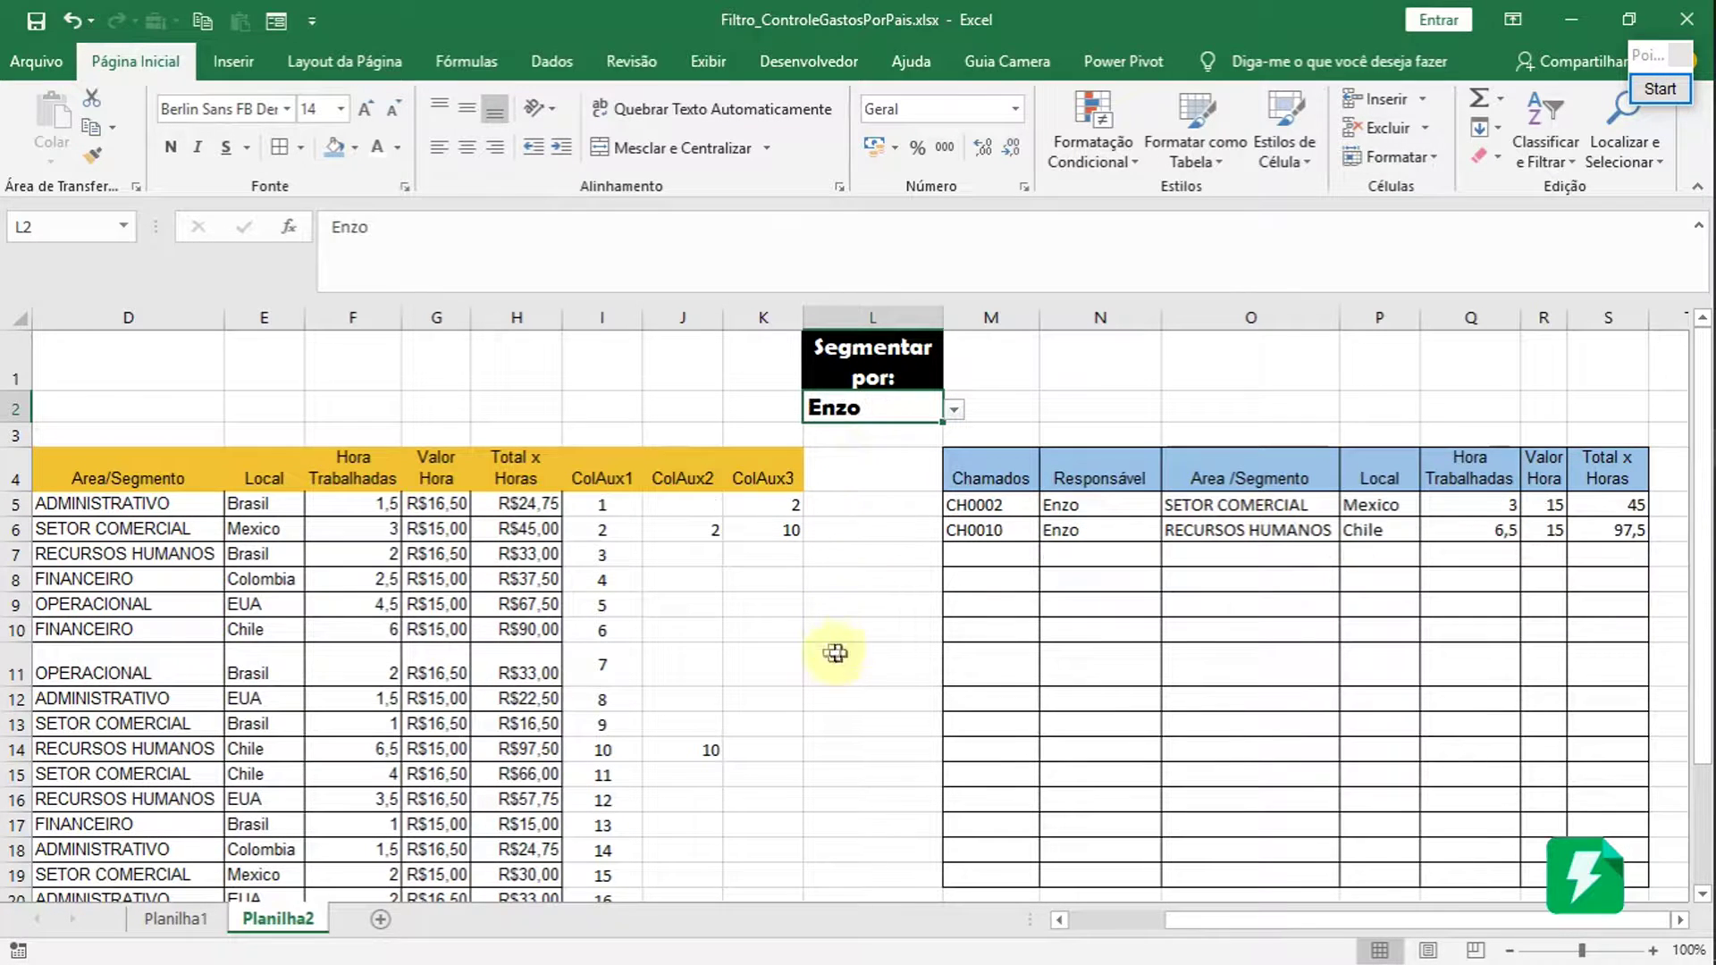
pyautogui.click(1457, 512)
pyautogui.moveTo(1598, 512); pyautogui.dragTo(1605, 547)
pyautogui.click(1068, 509)
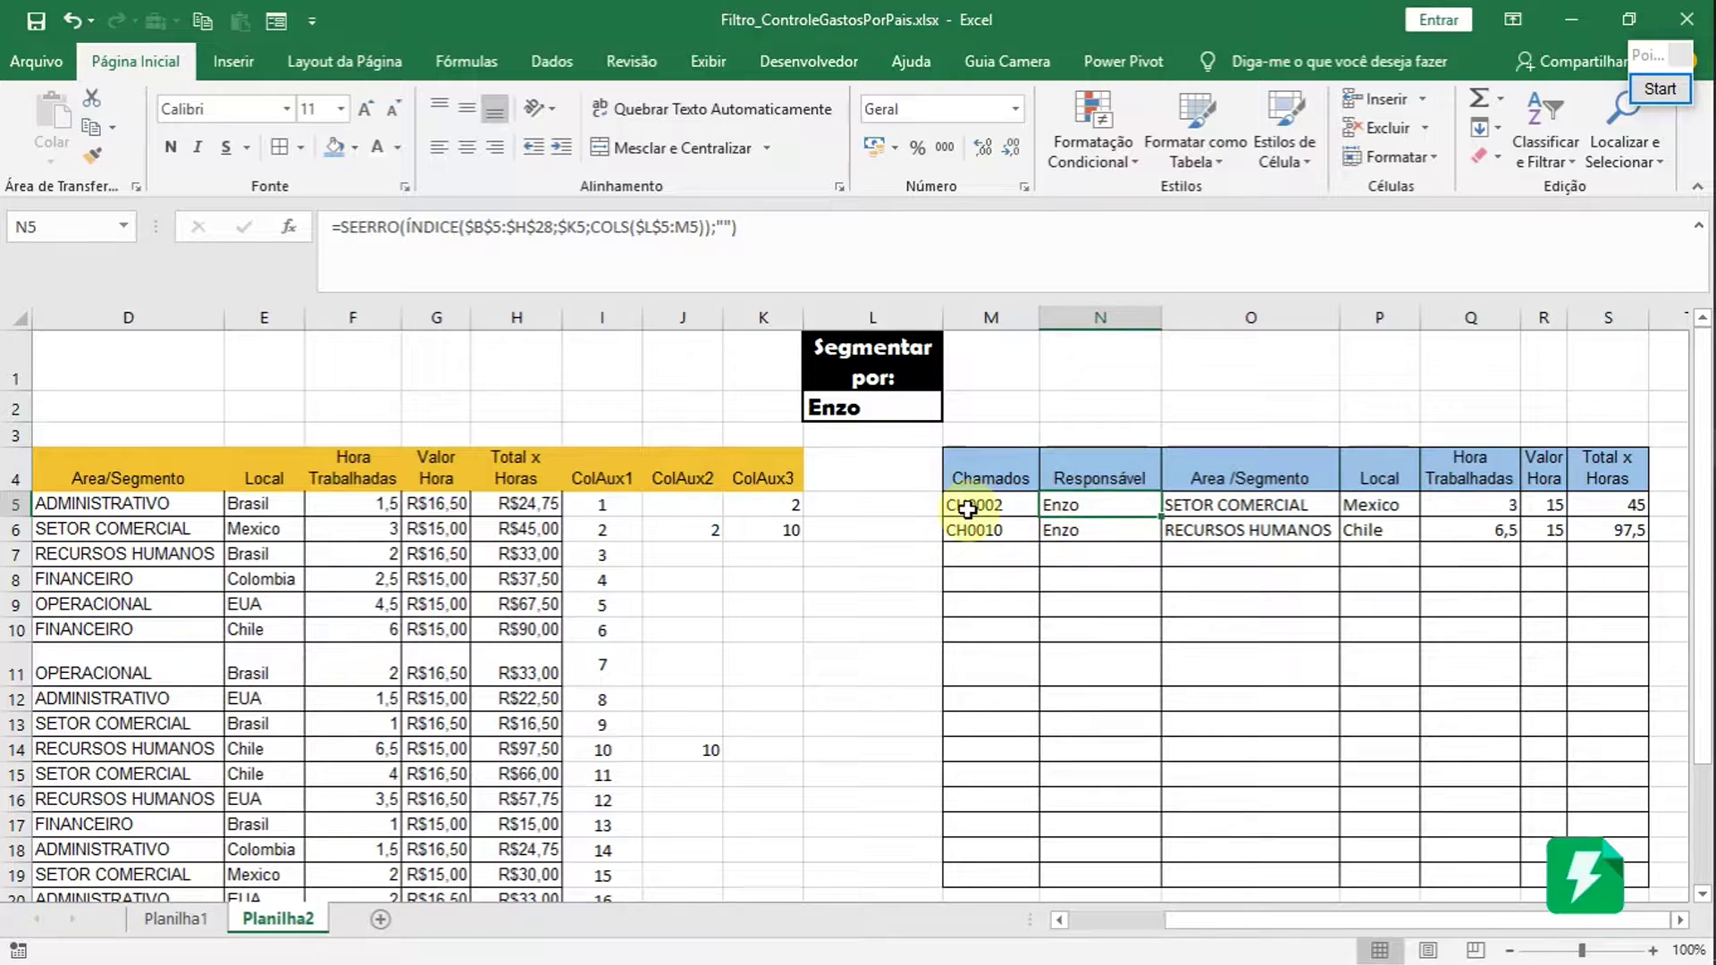
pyautogui.click(967, 509)
pyautogui.click(978, 530)
# - Choose the sixth Responsável in the L2 list and check the ColAux2 and ColAux3 positions against the filtered records
pyautogui.click(920, 408)
pyautogui.click(954, 409)
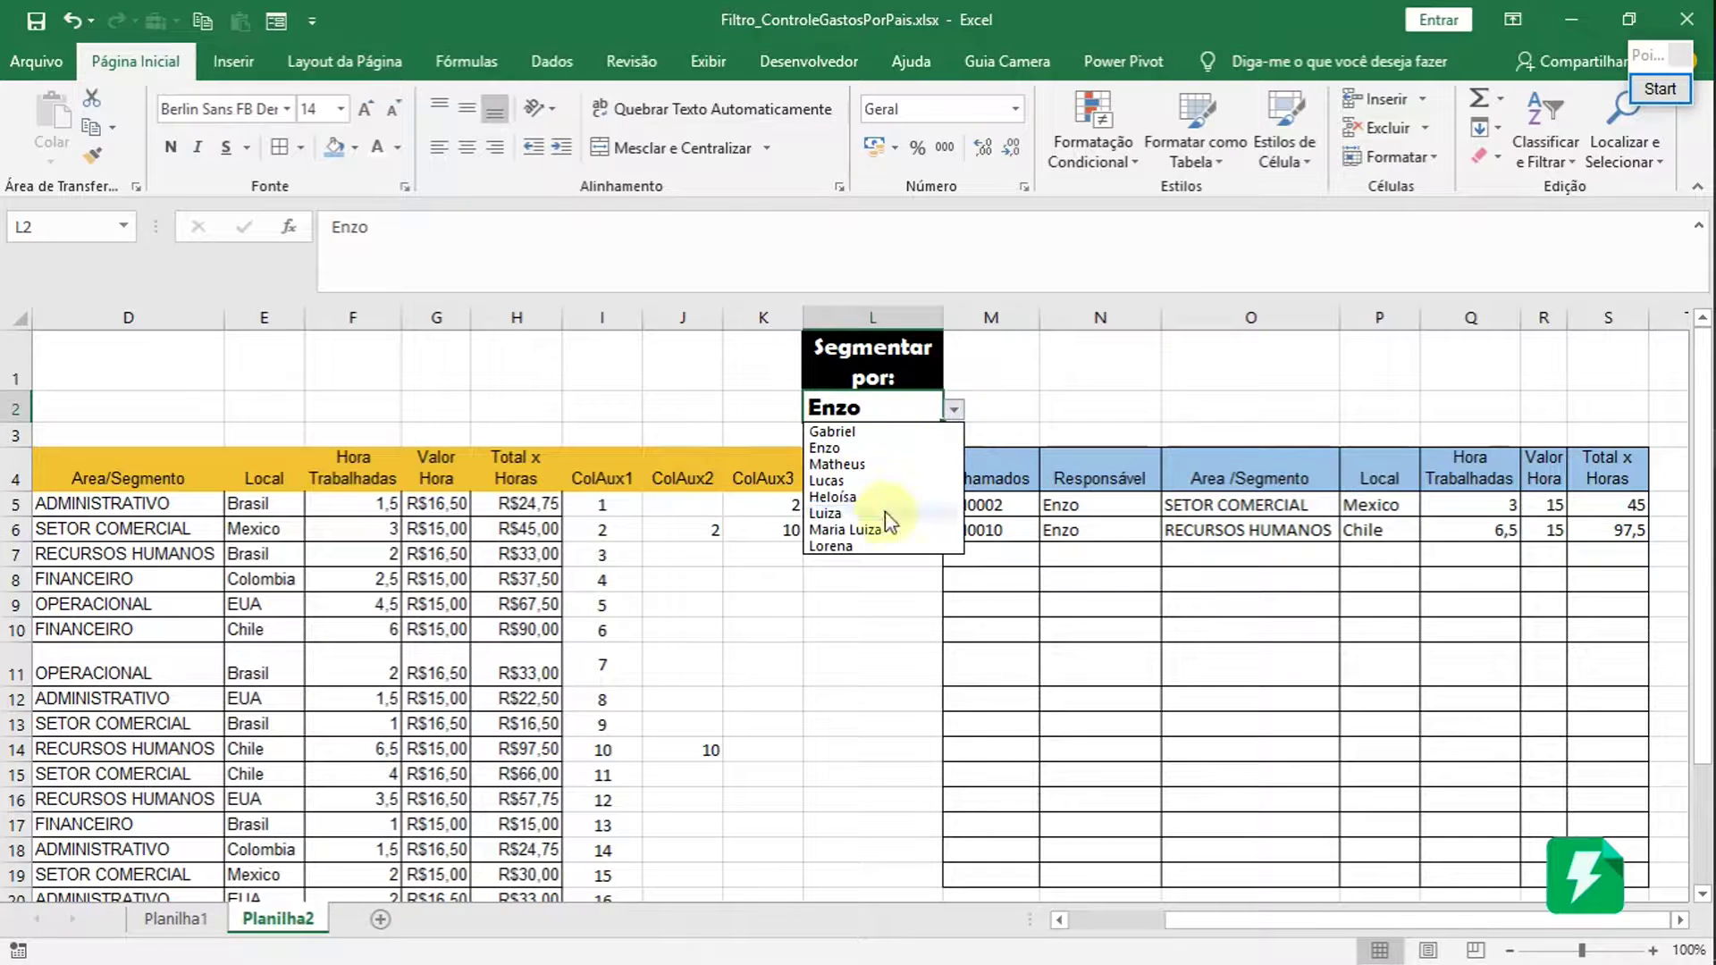
pyautogui.click(858, 512)
pyautogui.moveTo(727, 536); pyautogui.dragTo(681, 724)
pyautogui.scroll(-4, 682, 720)
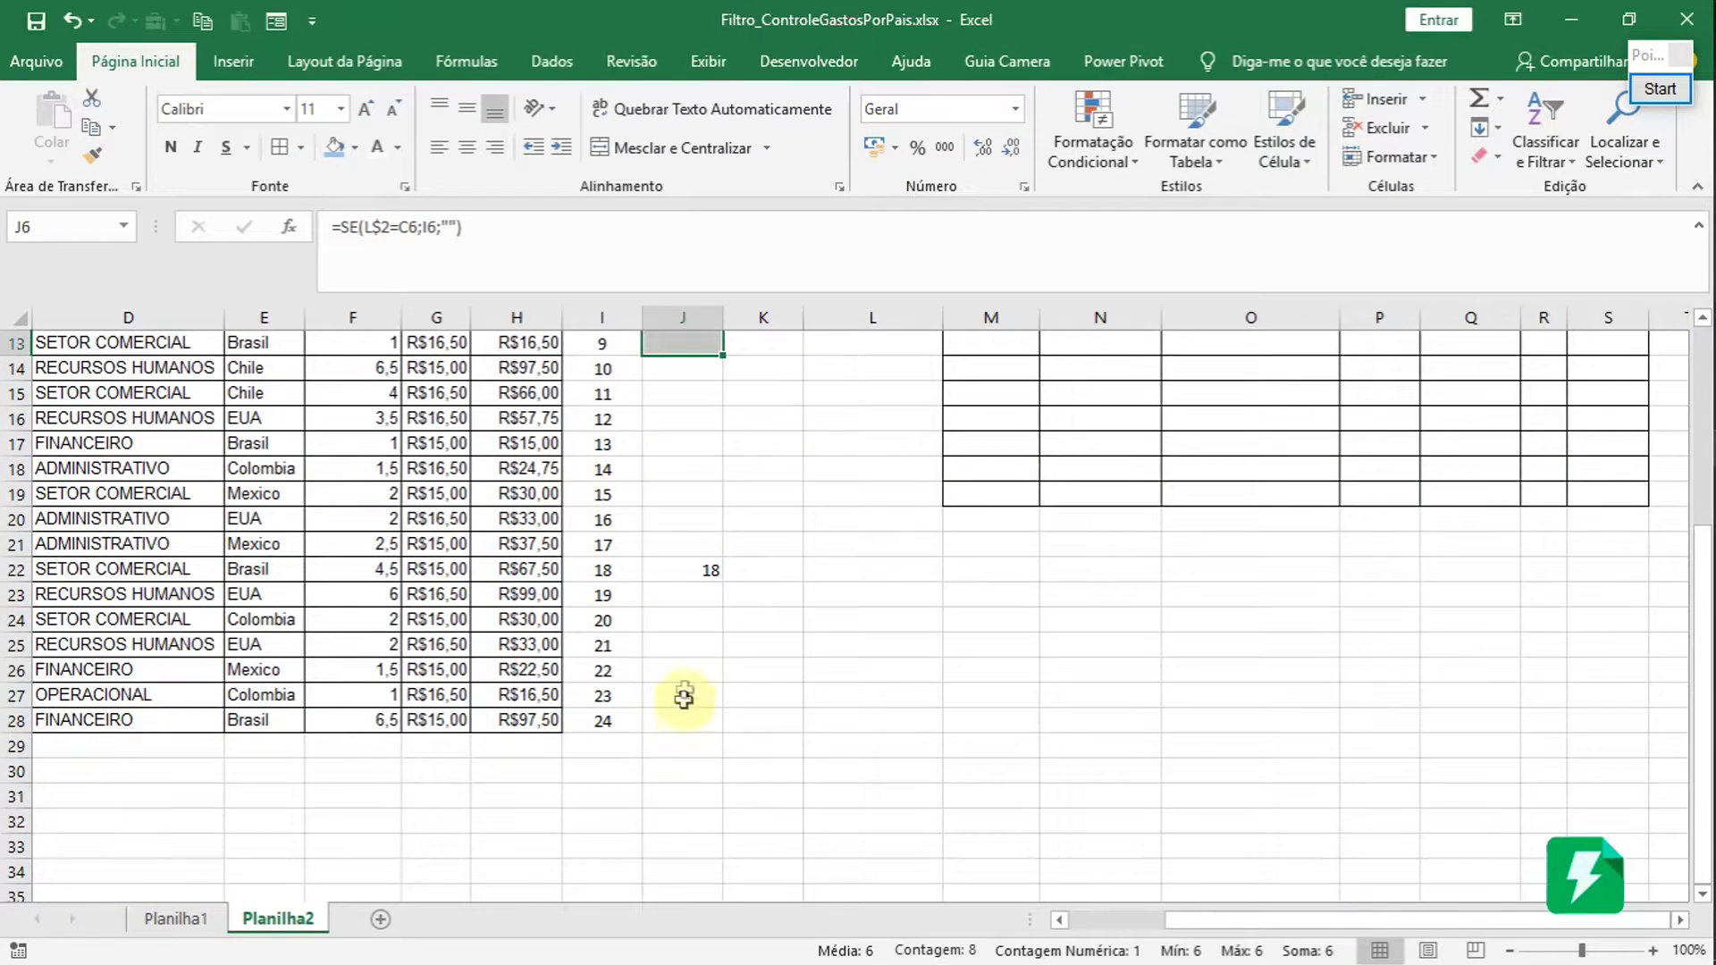
pyautogui.scroll(4, 768, 570)
pyautogui.moveTo(789, 506); pyautogui.dragTo(789, 530)
pyautogui.moveTo(1001, 505); pyautogui.dragTo(1639, 538)
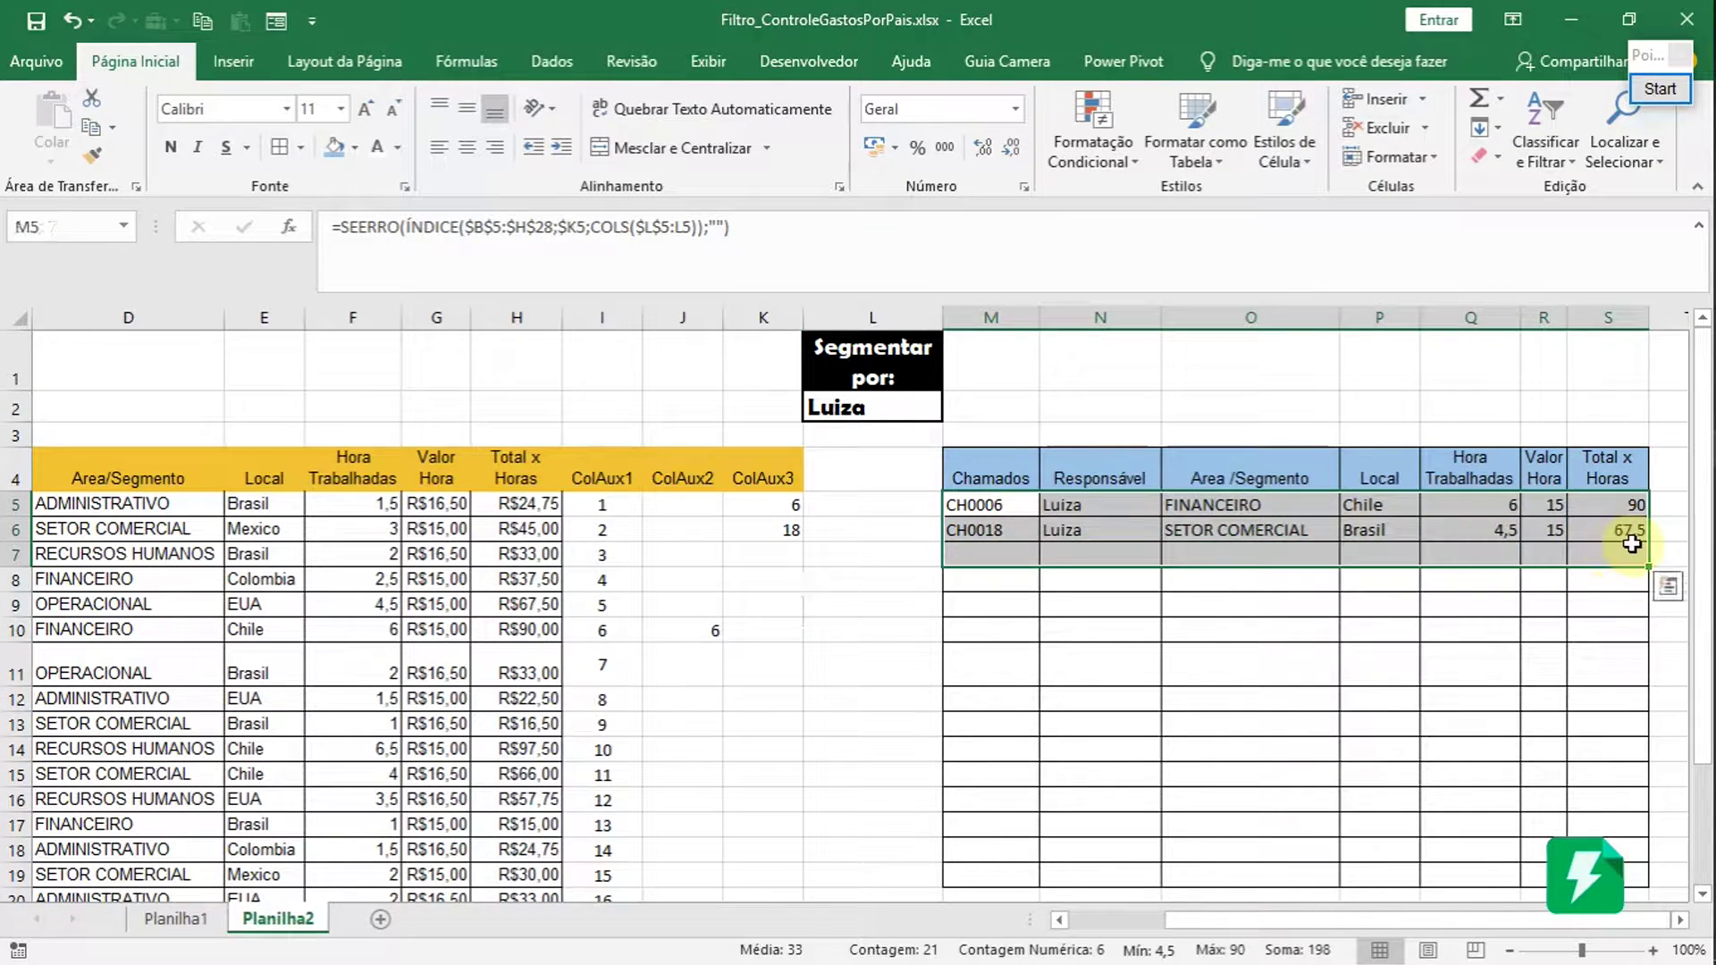
pyautogui.click(1023, 594)
# - Hide the helper columns I to K containing ColAux1, ColAux2 and ColAux3
pyautogui.moveTo(599, 318); pyautogui.dragTo(768, 320)
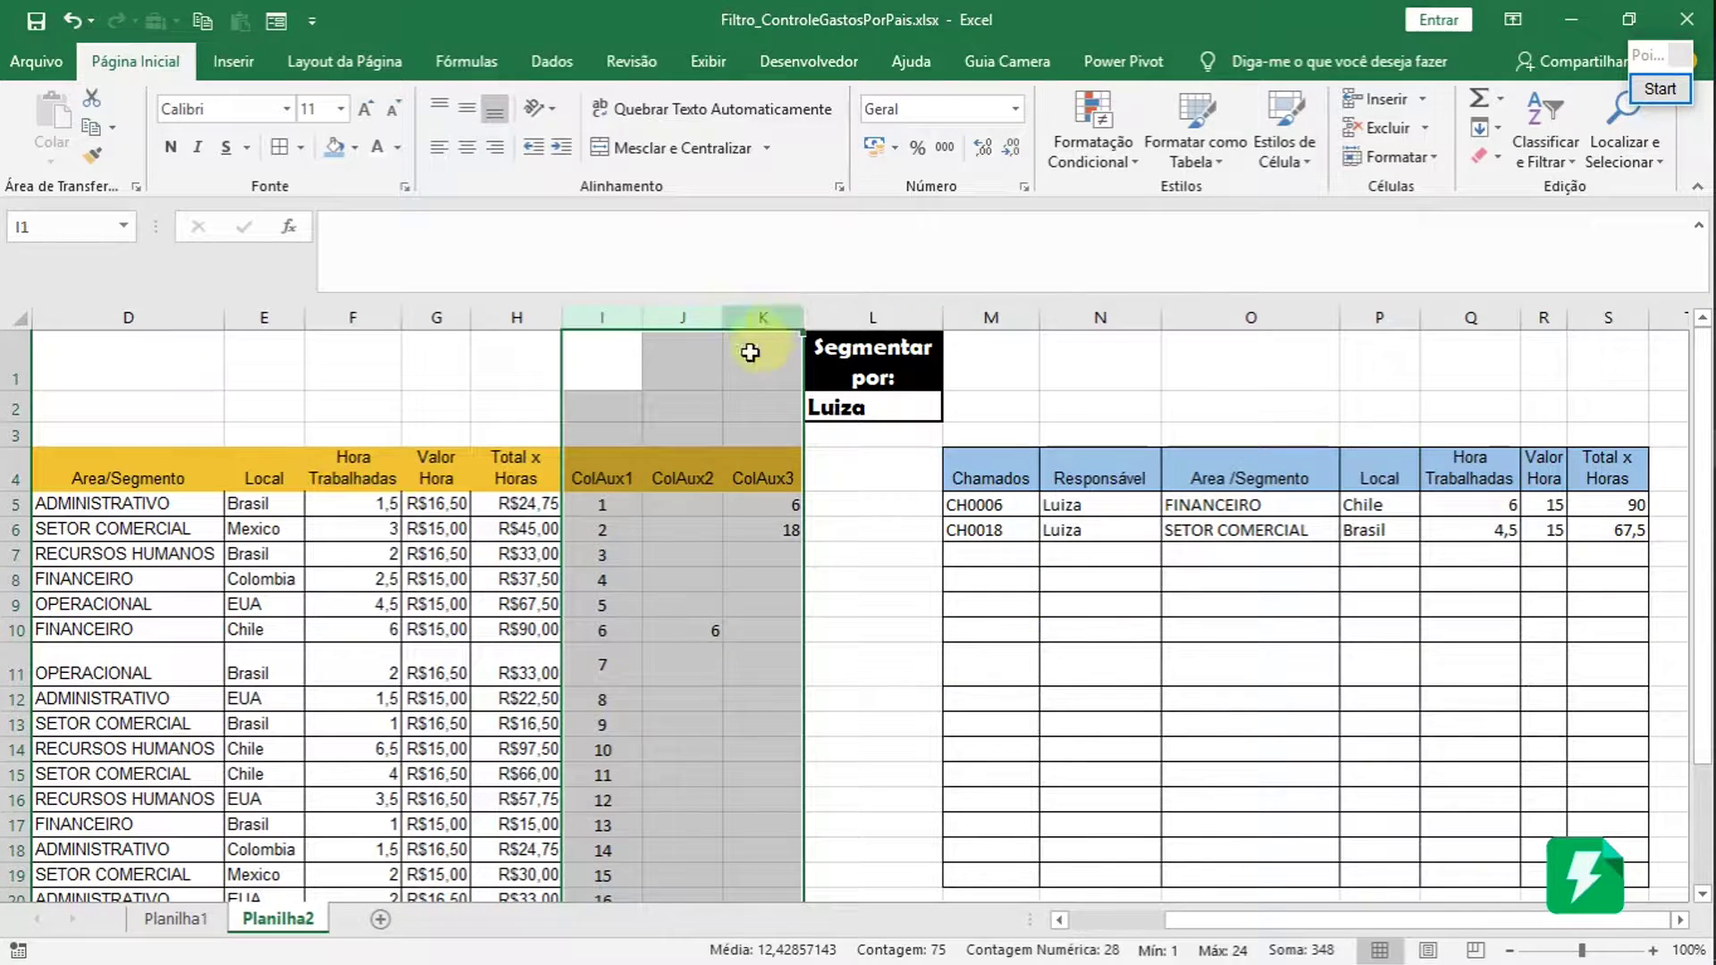
pyautogui.rightClick(647, 315)
pyautogui.click(605, 310)
pyautogui.moveTo(590, 313); pyautogui.dragTo(756, 320)
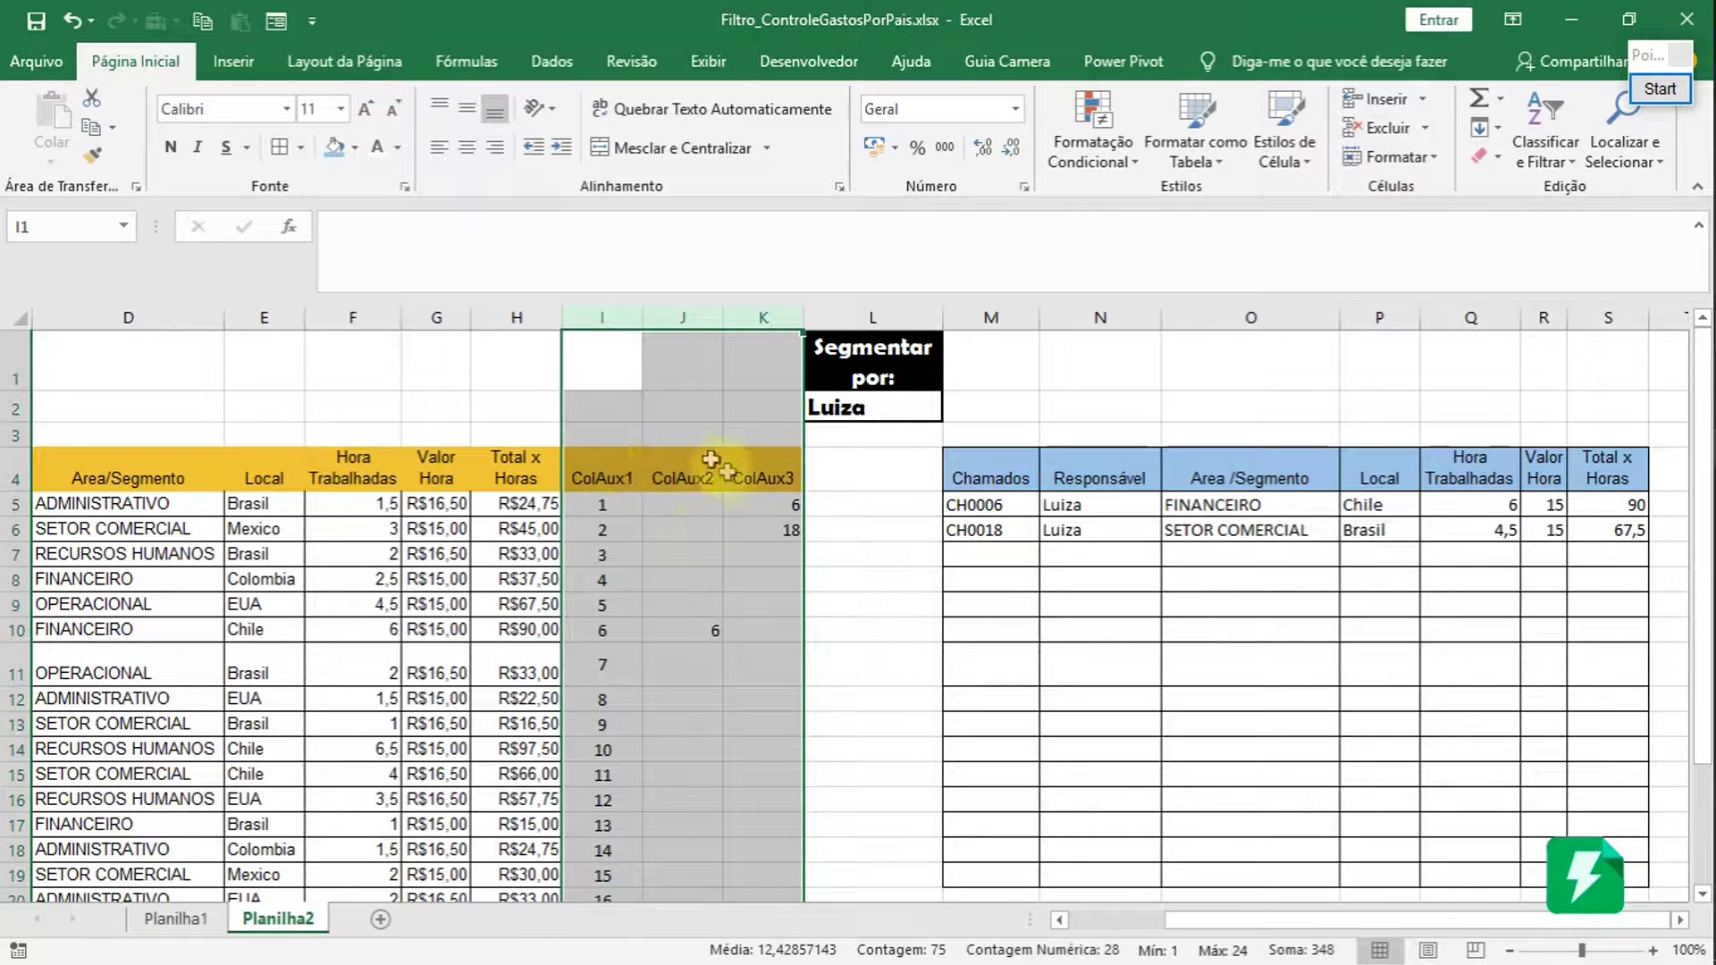
pyautogui.rightClick(667, 322)
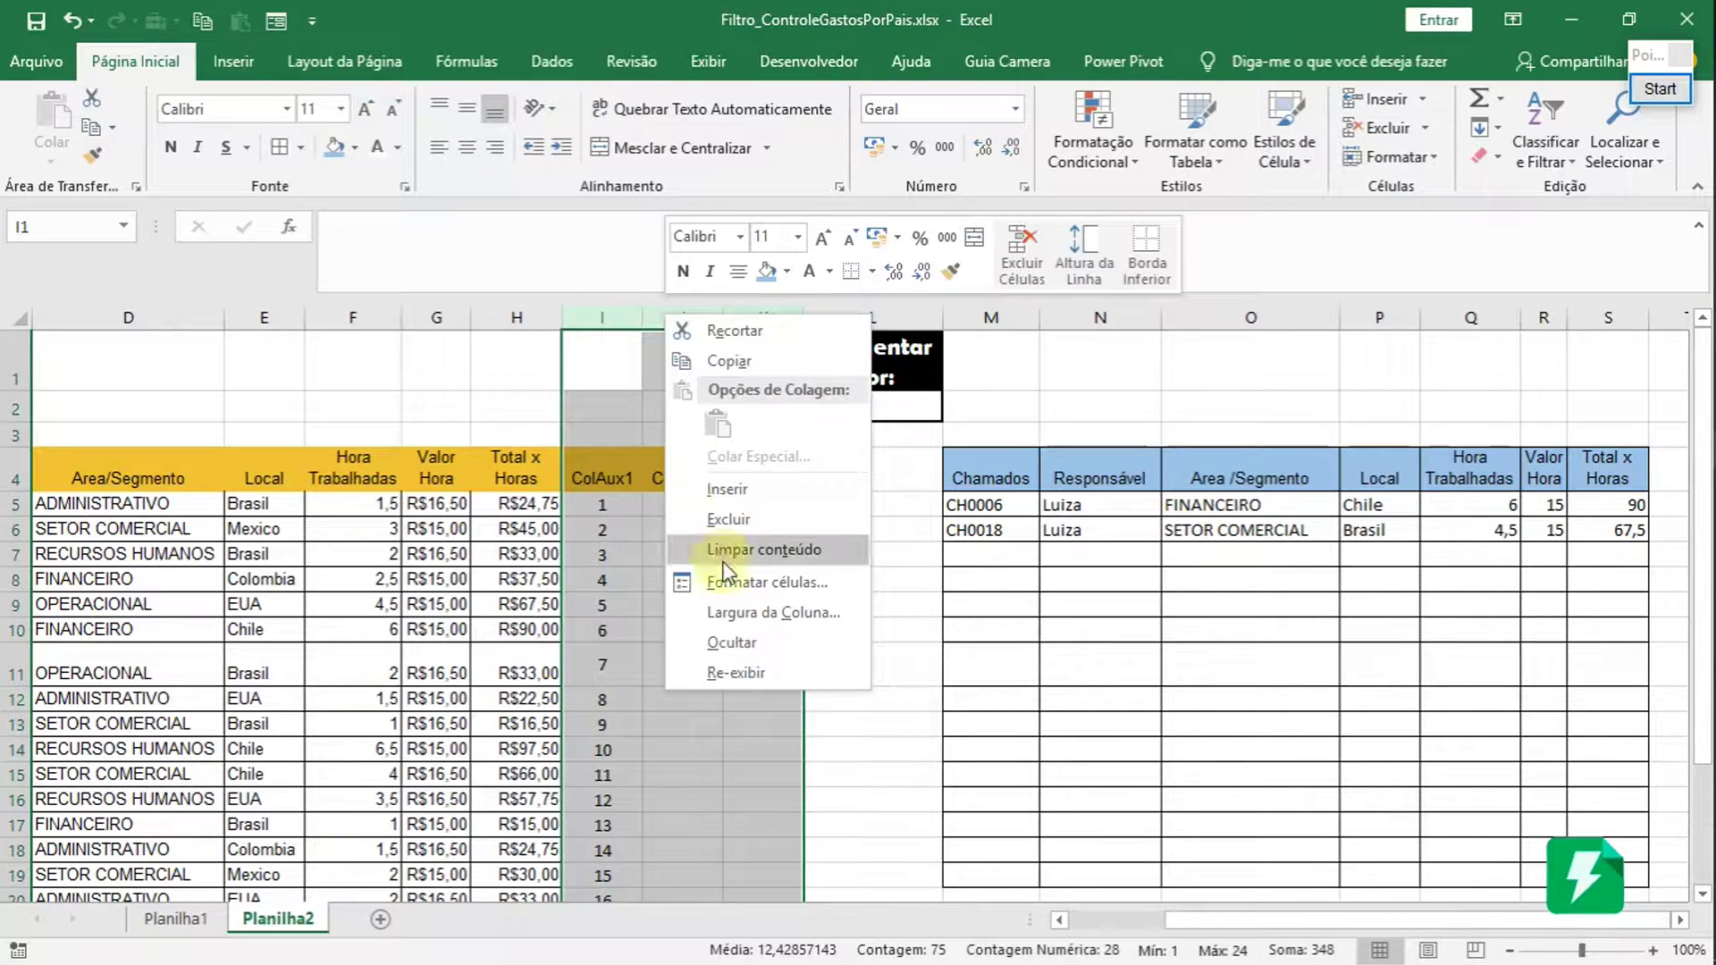
pyautogui.click(731, 643)
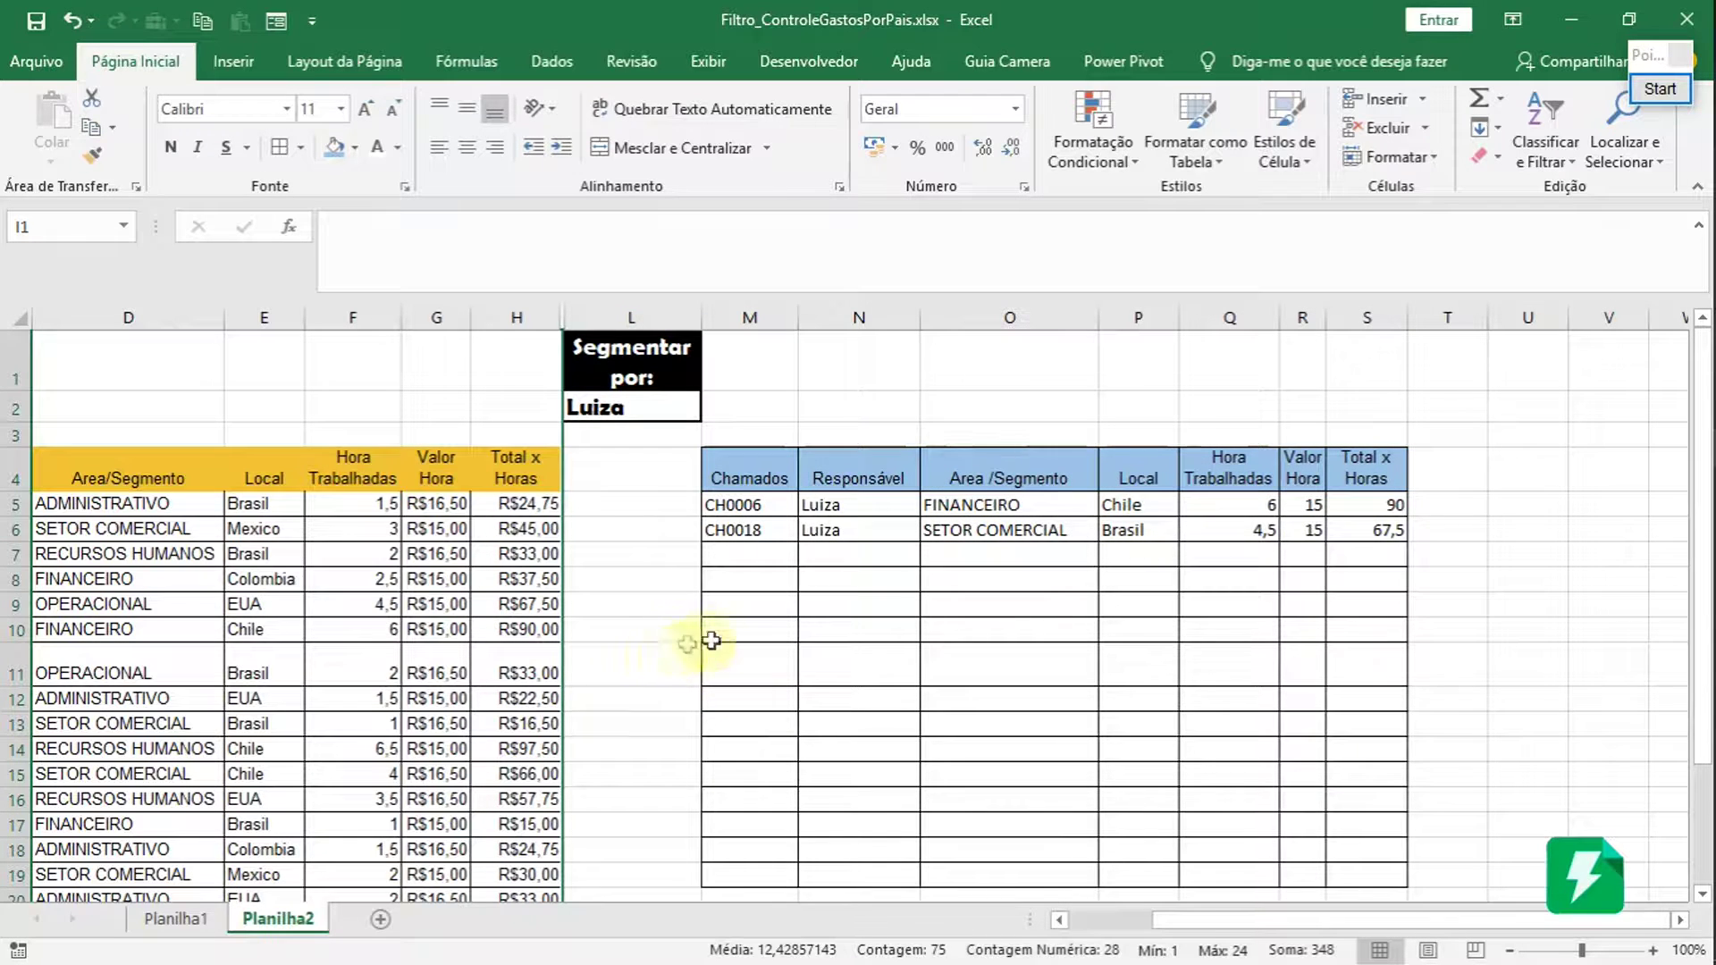
pyautogui.click(1037, 423)
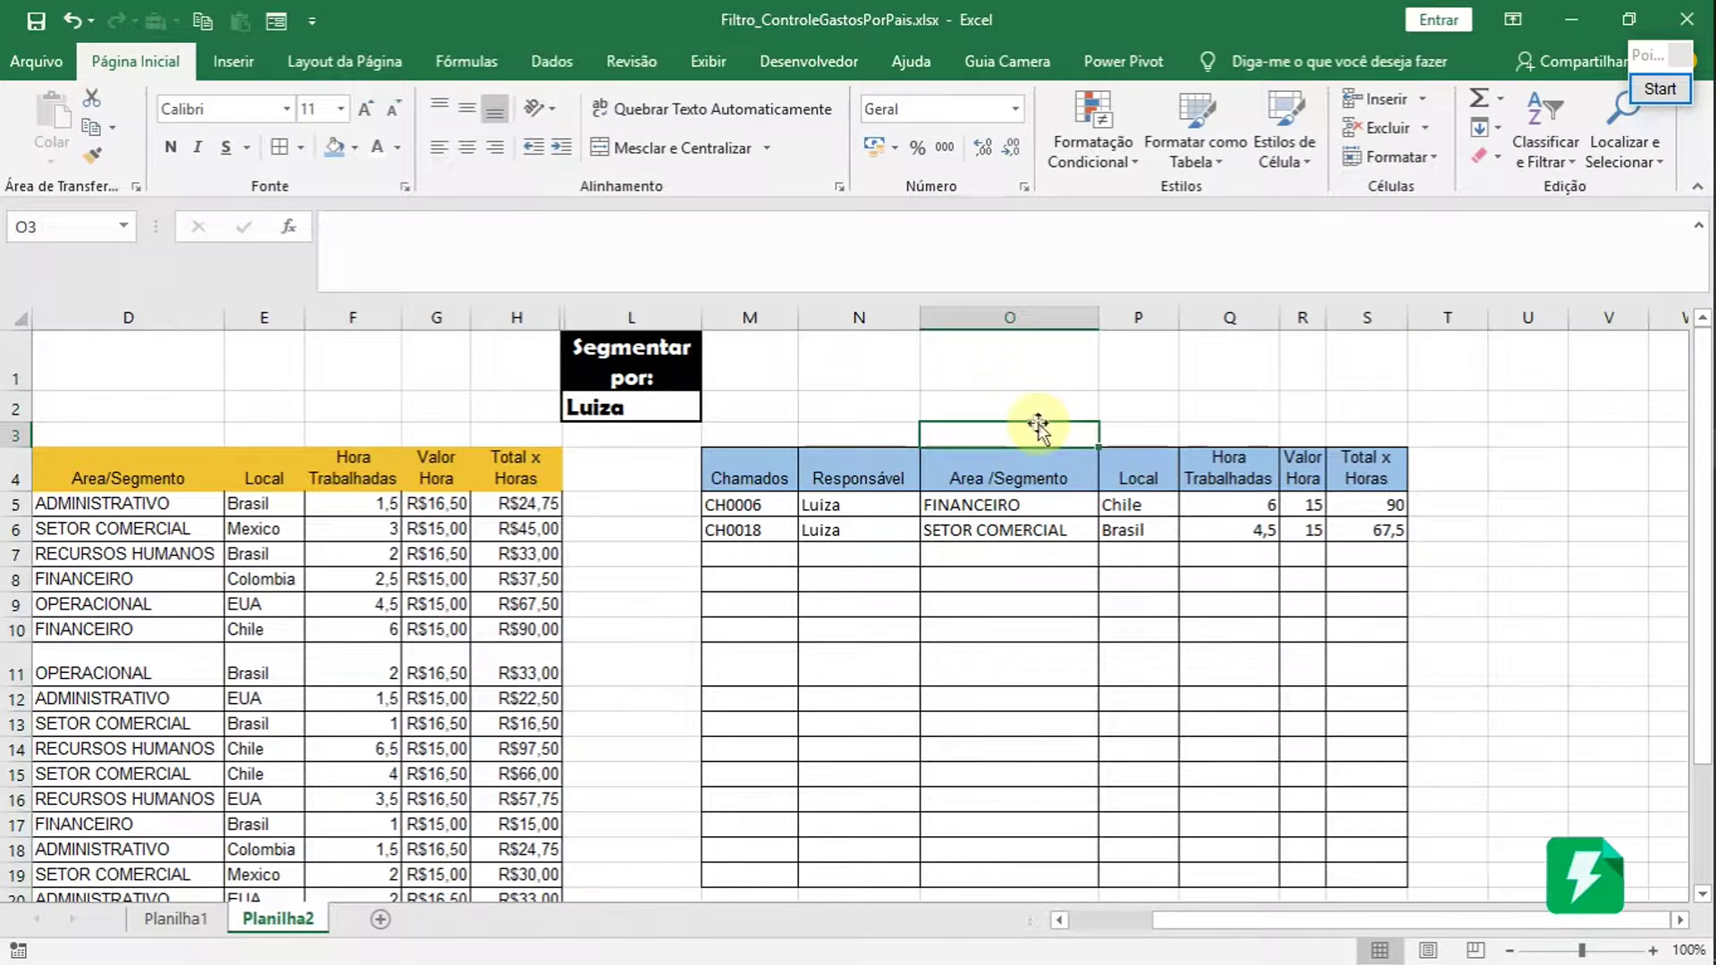
# - Hide columns Q and R with Hora Trabalhadas and Valor Hora in the second table
pyautogui.click(1206, 435)
pyautogui.moveTo(1227, 313); pyautogui.dragTo(1302, 318)
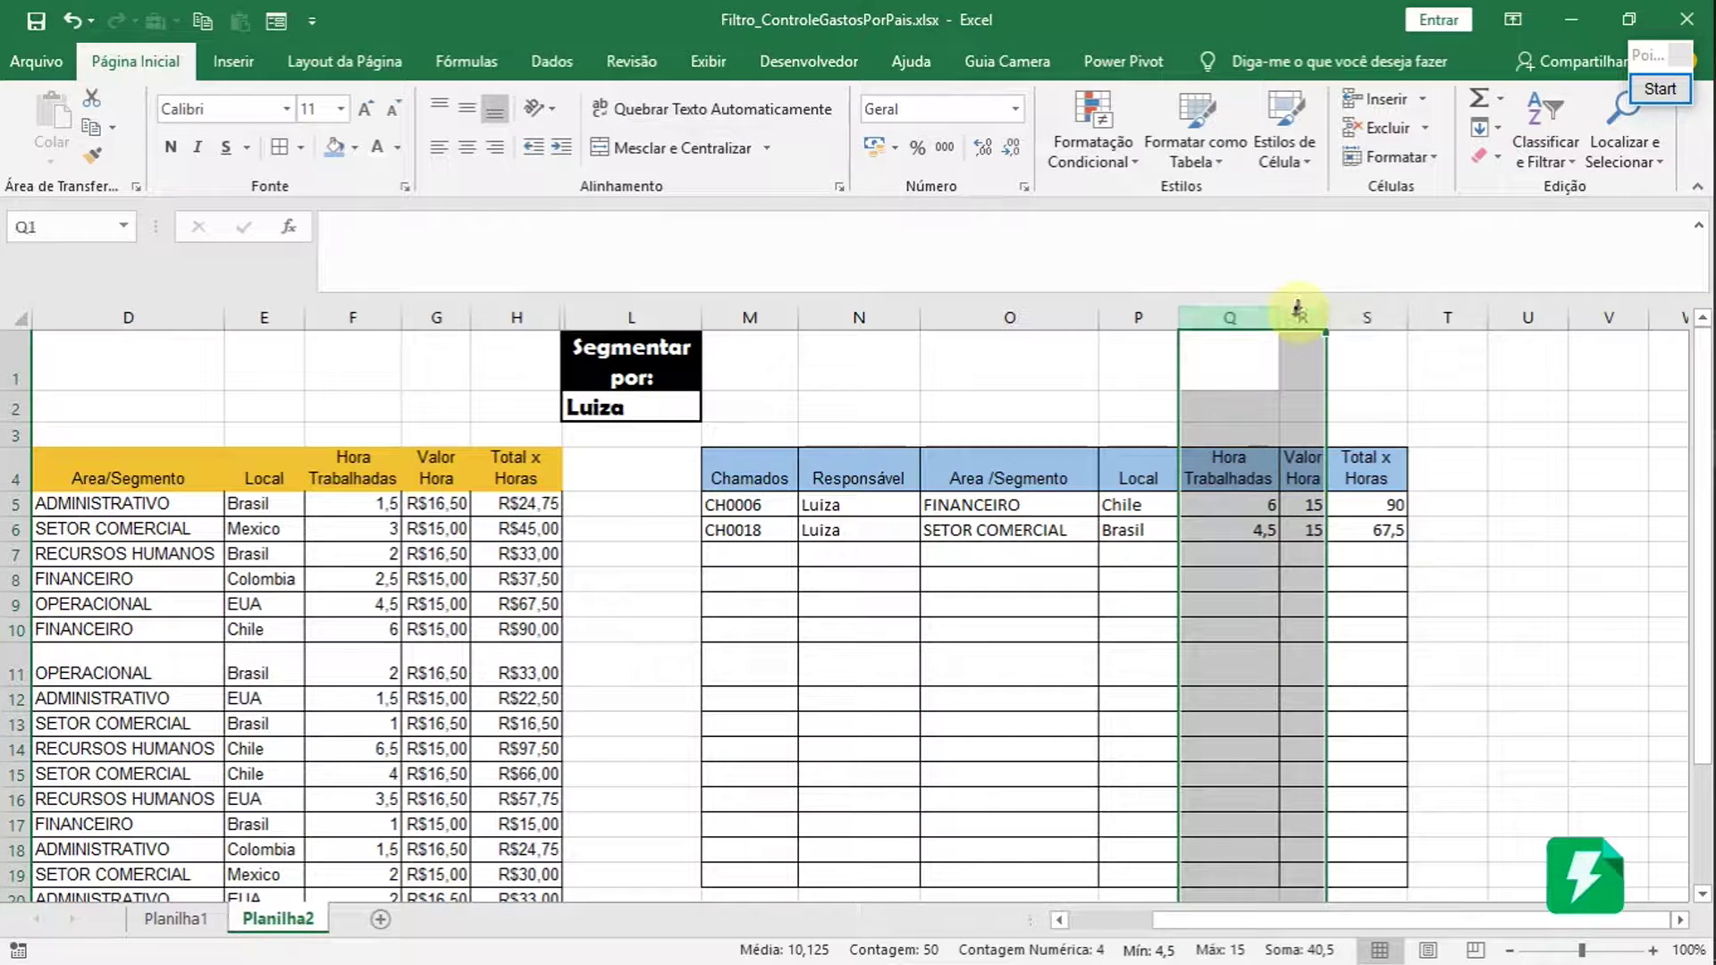
pyautogui.click(1217, 317)
pyautogui.click(1302, 321)
pyautogui.click(1223, 315)
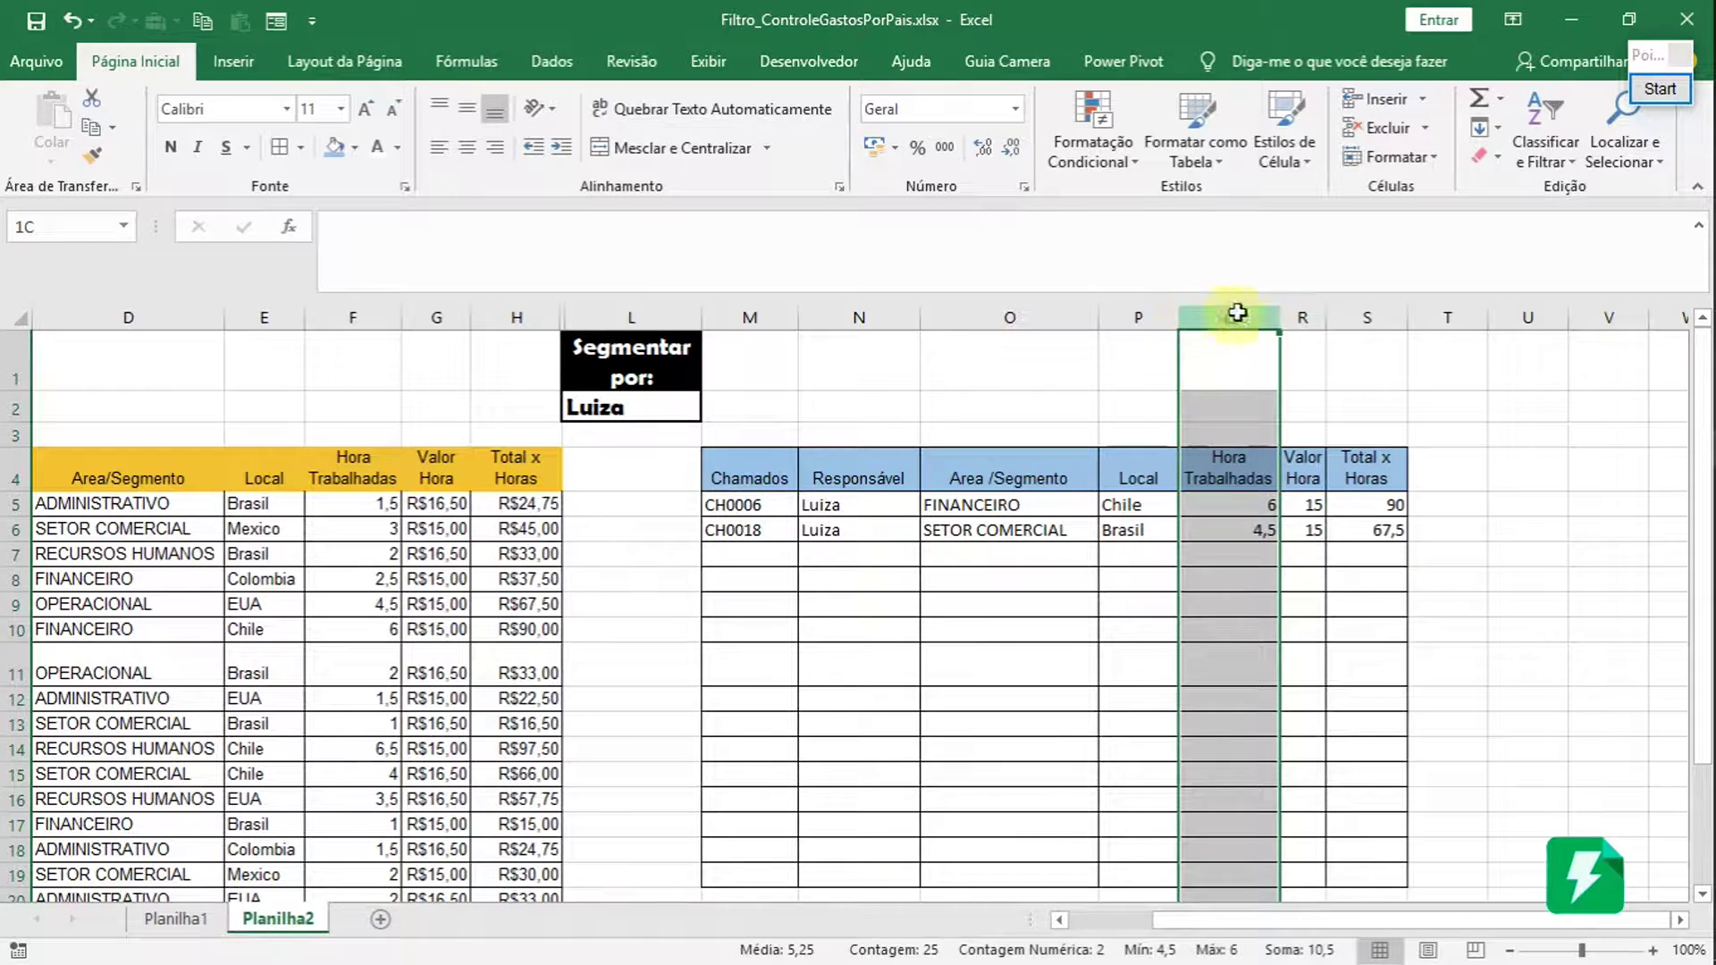
pyautogui.moveTo(1223, 313); pyautogui.dragTo(1302, 322)
pyautogui.rightClick(1231, 327)
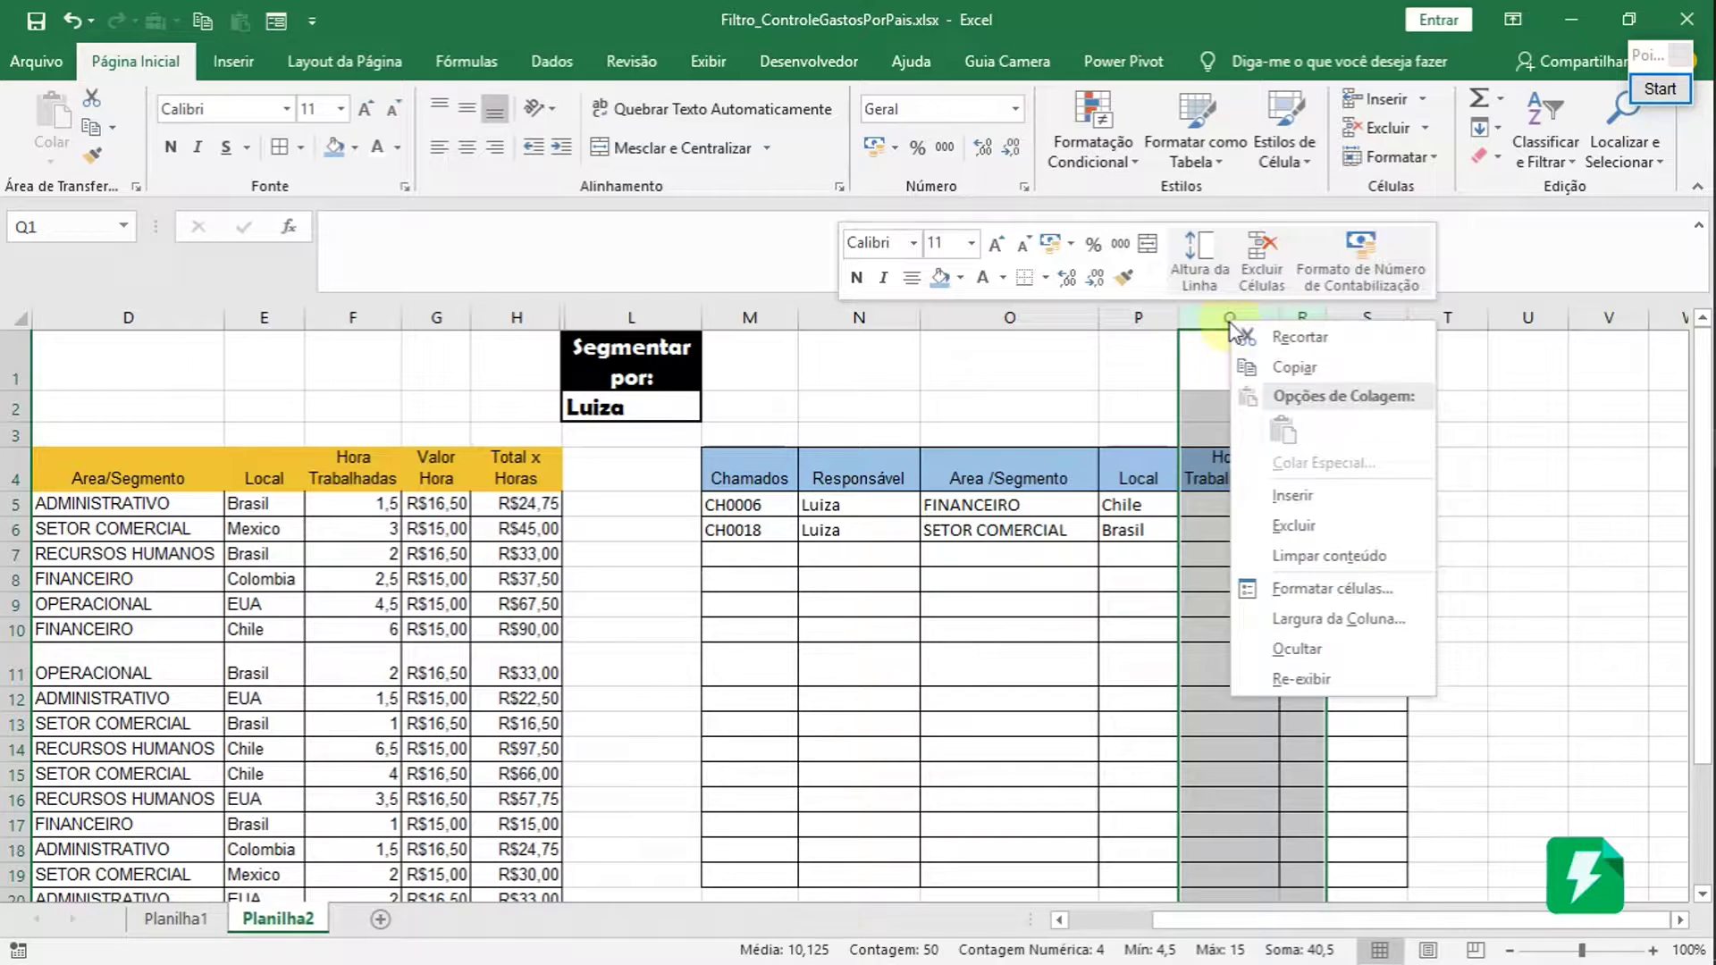
pyautogui.click(1297, 648)
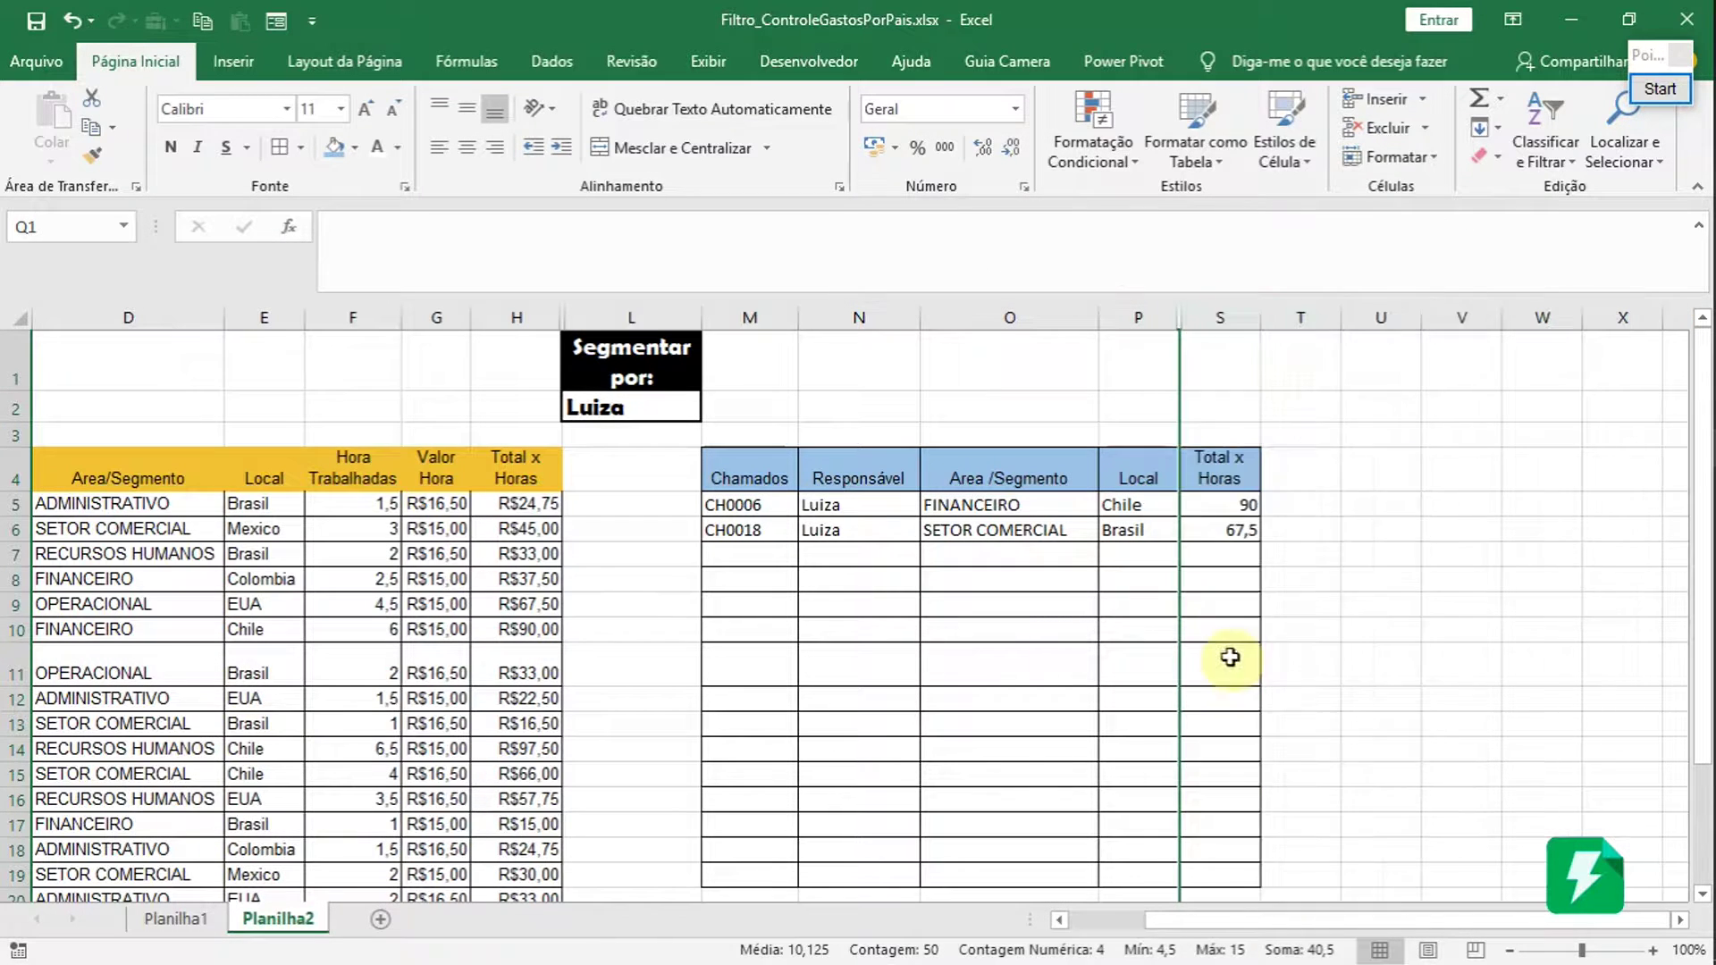
pyautogui.click(1251, 628)
# - Apply the Contábil number format to the second table's Total x Horas column from S5 downward
pyautogui.click(1117, 551)
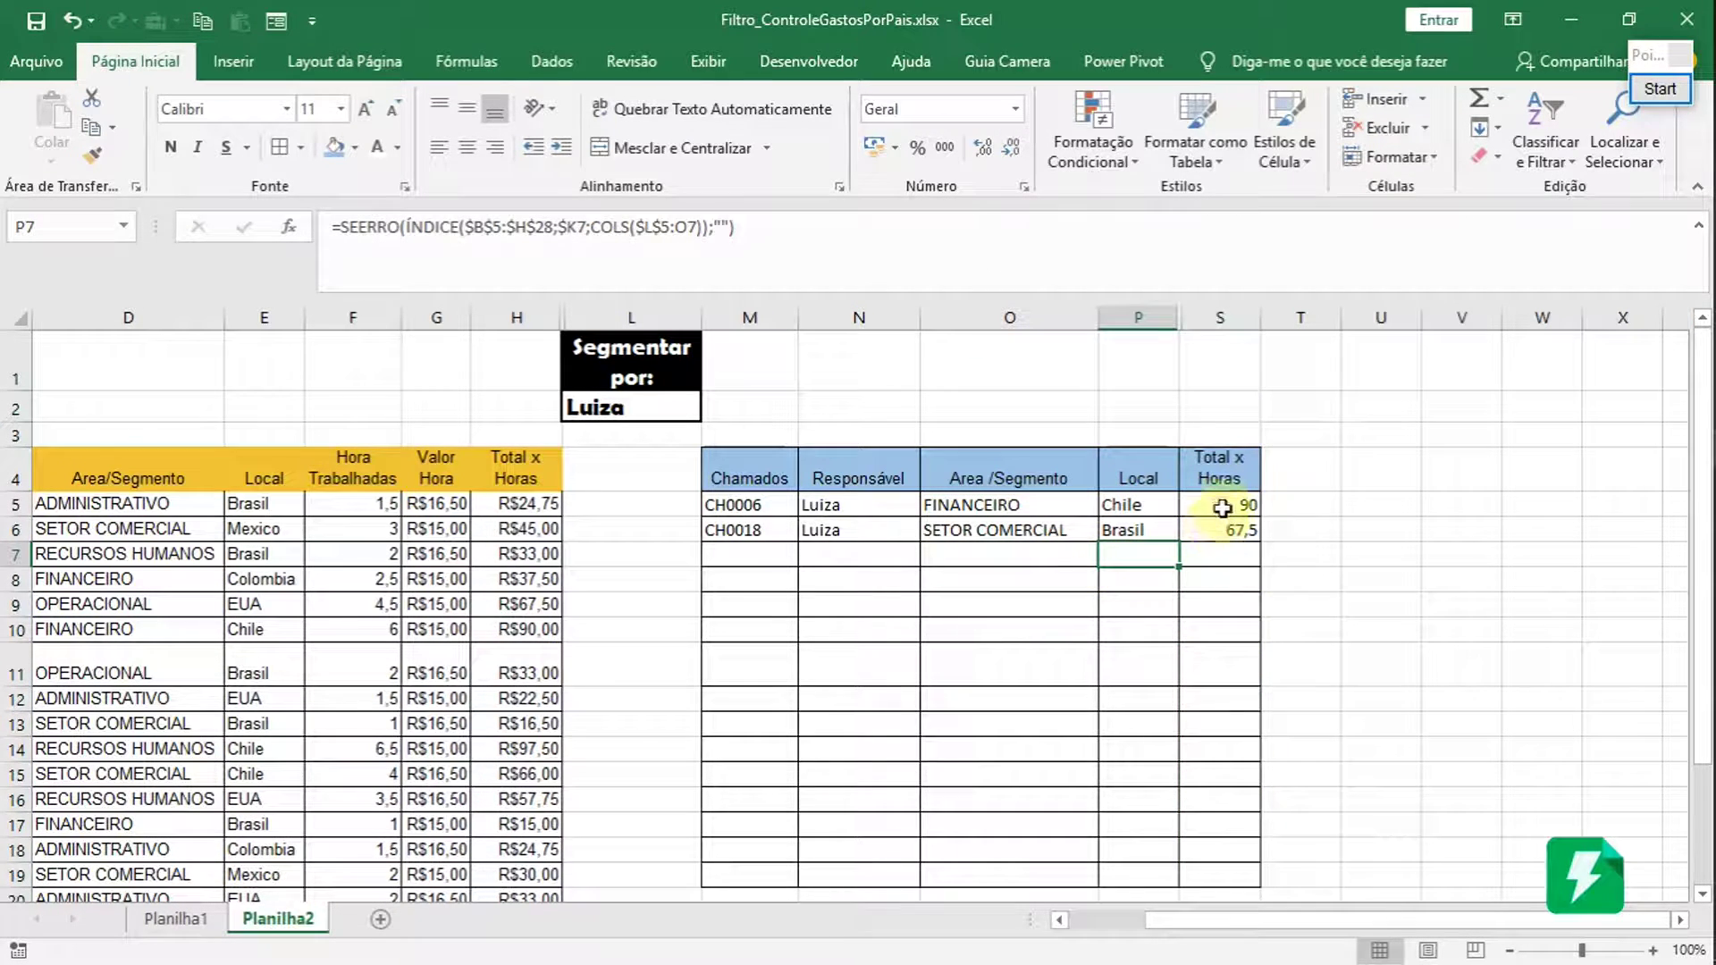
pyautogui.click(1223, 508)
pyautogui.moveTo(1227, 497); pyautogui.dragTo(1208, 528)
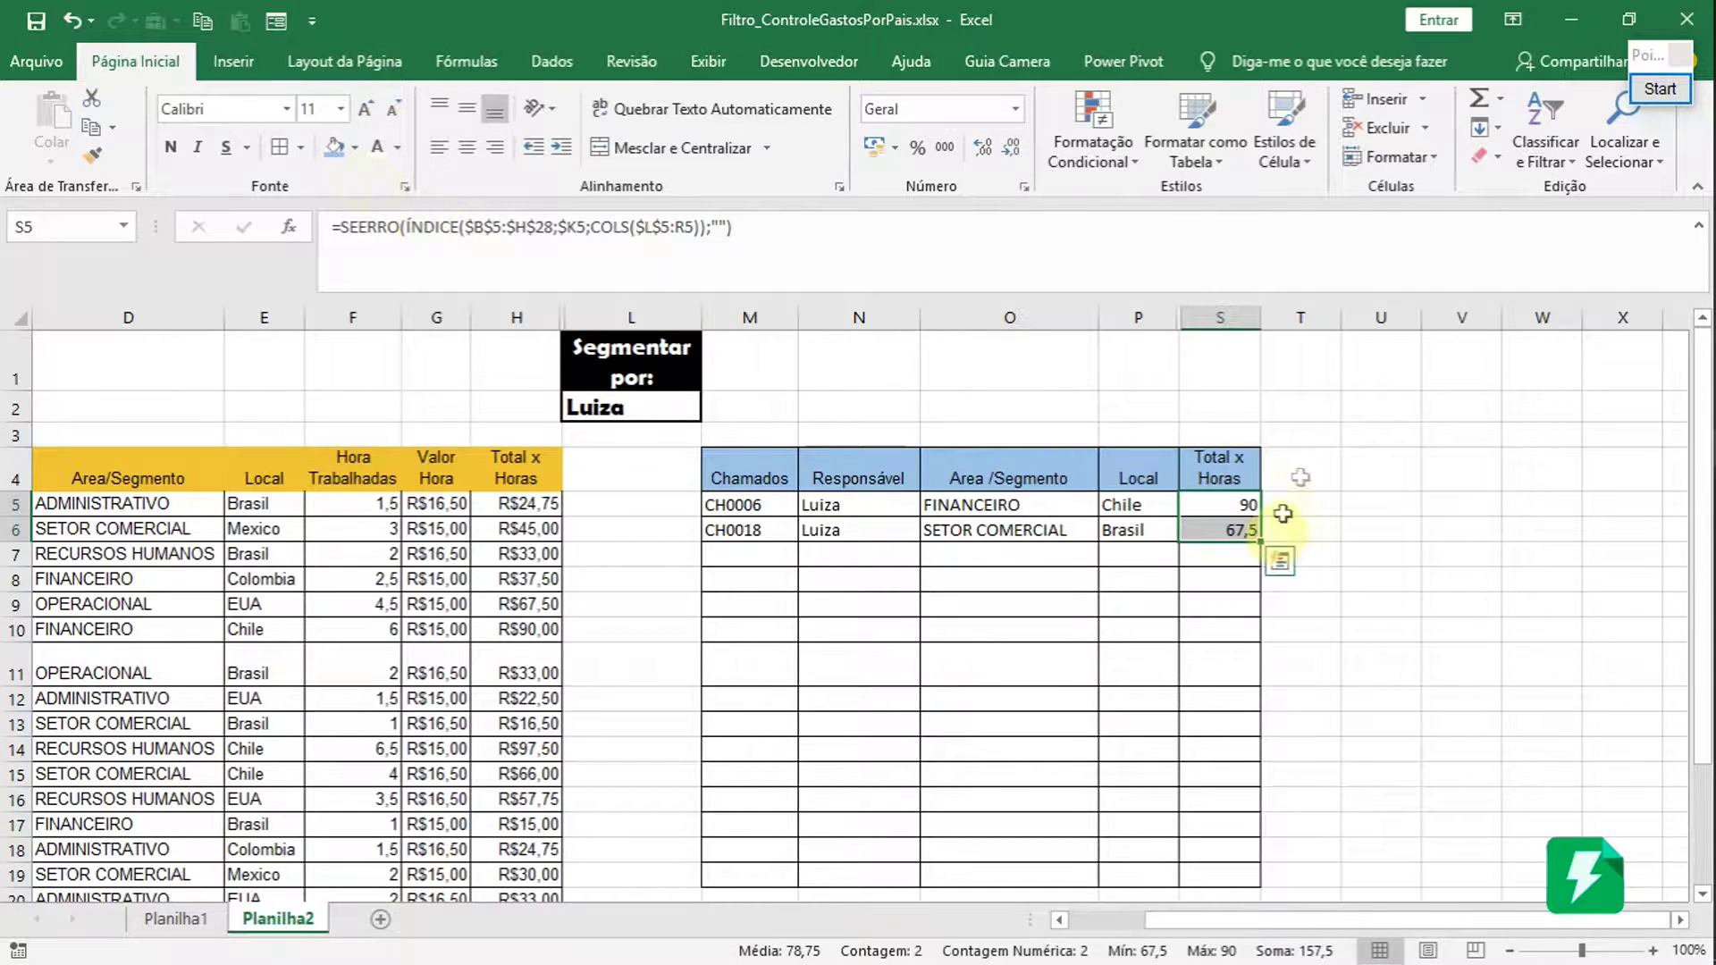
pyautogui.hotkey('ctrl', 'shift', 'Down')
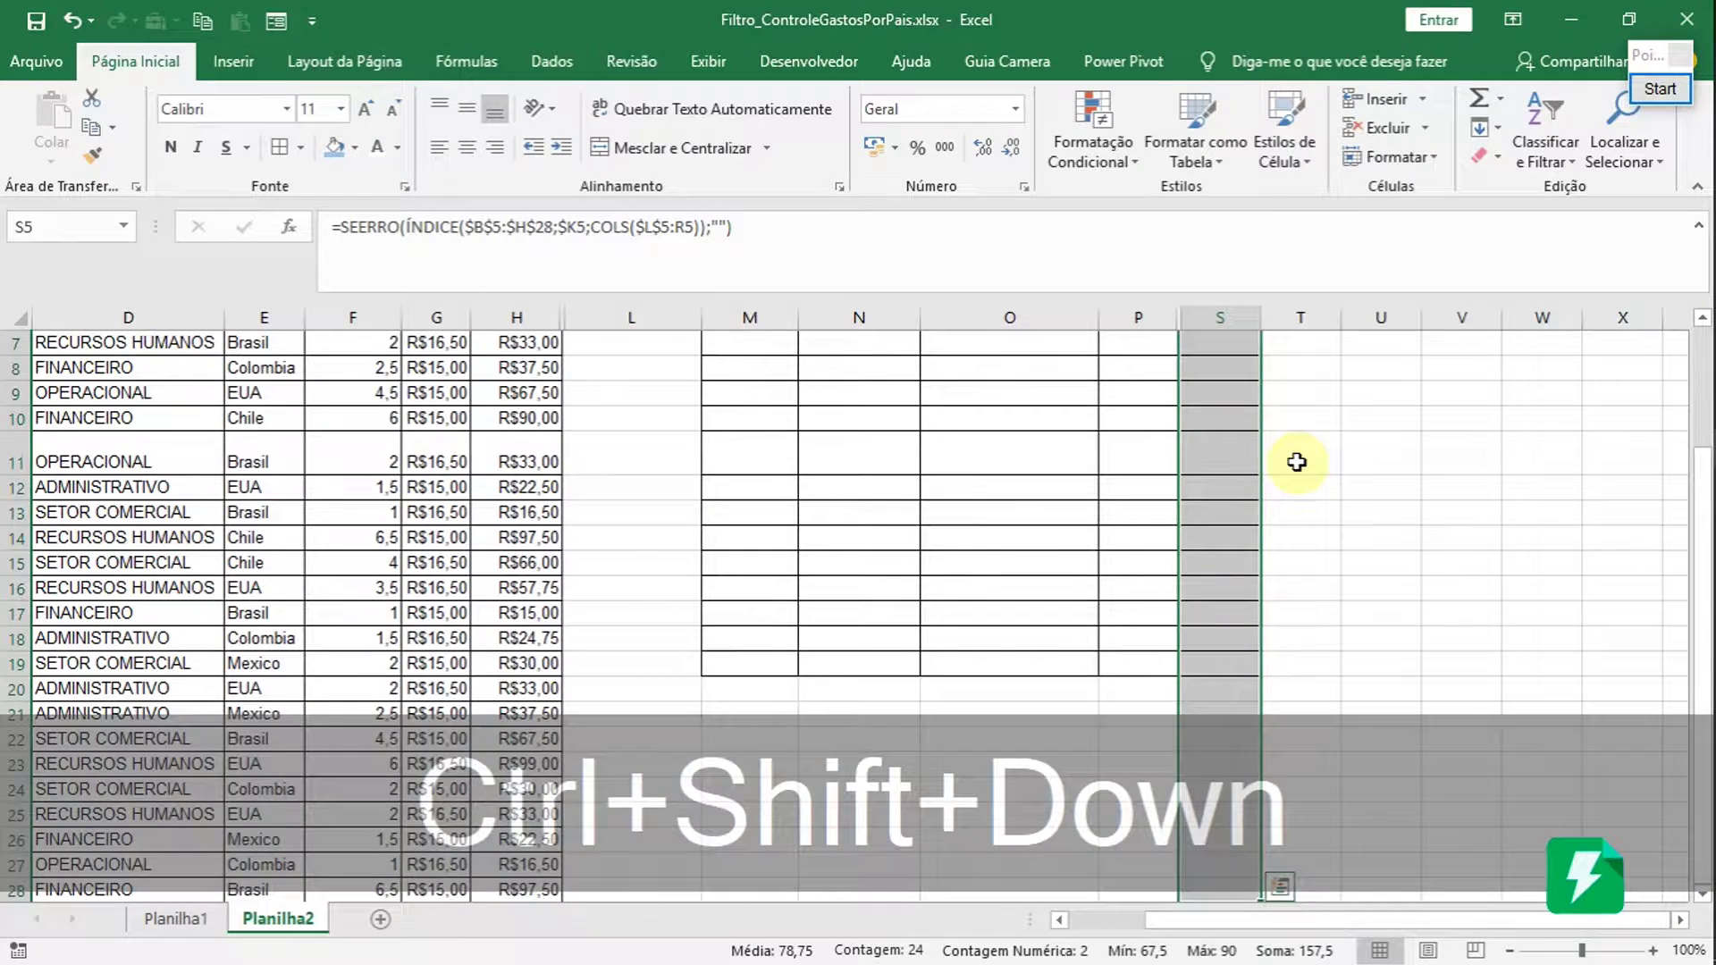
pyautogui.click(874, 146)
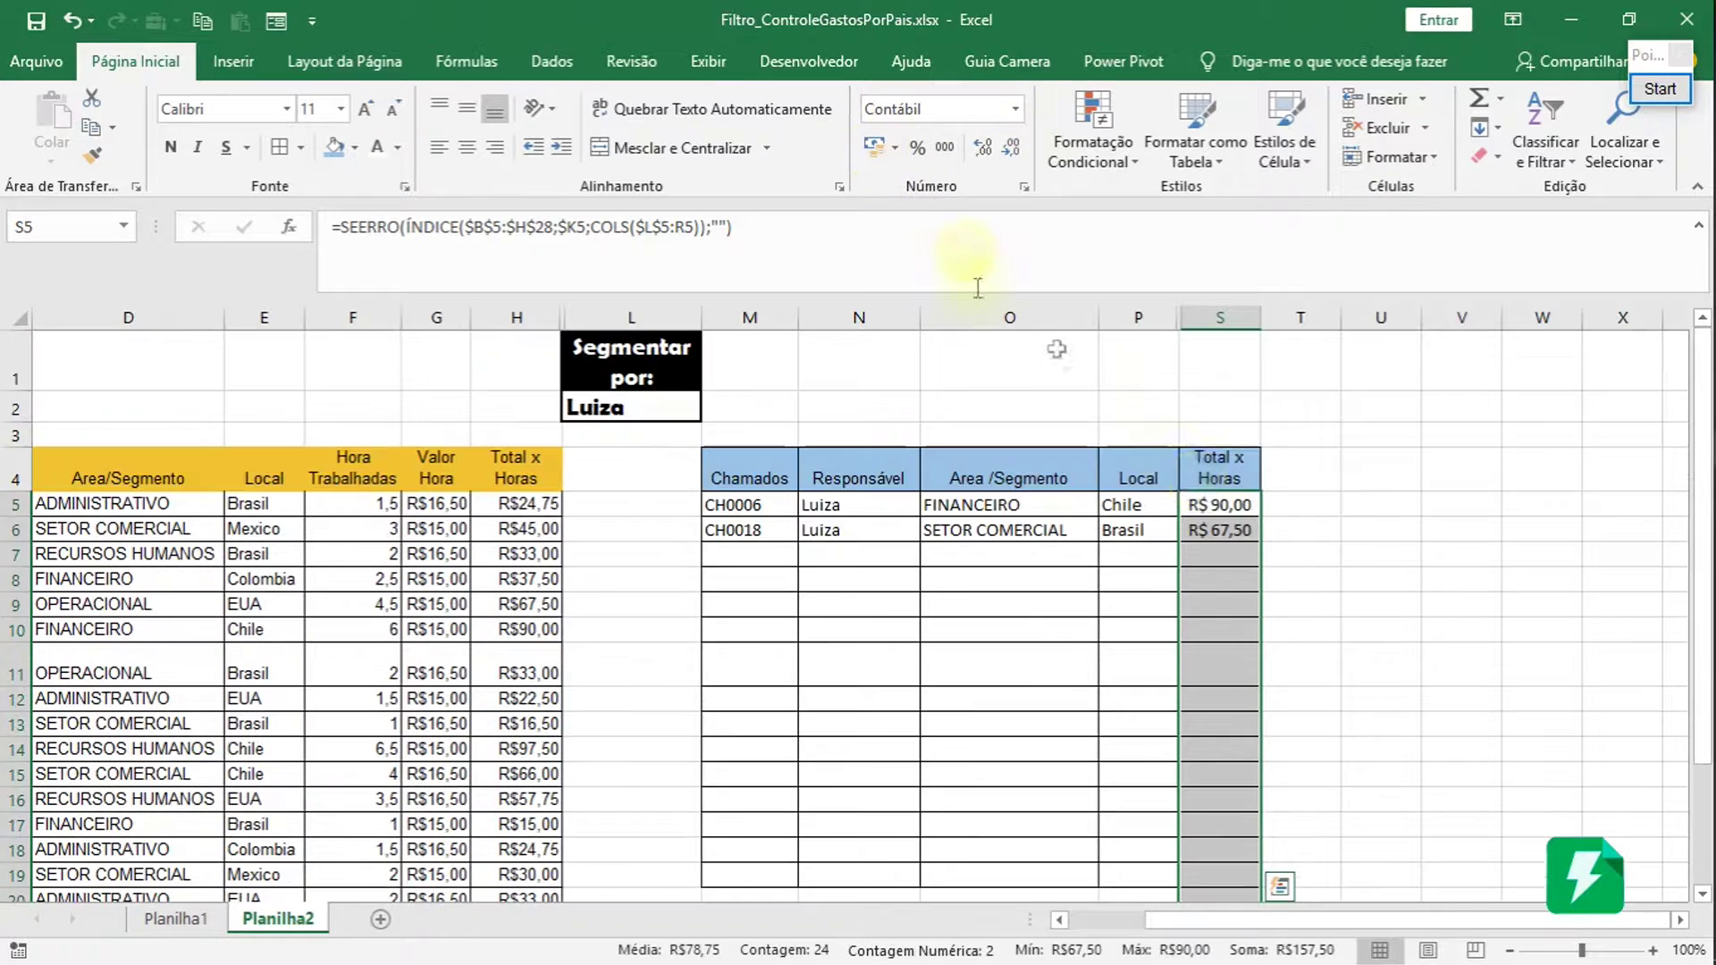
pyautogui.click(1252, 631)
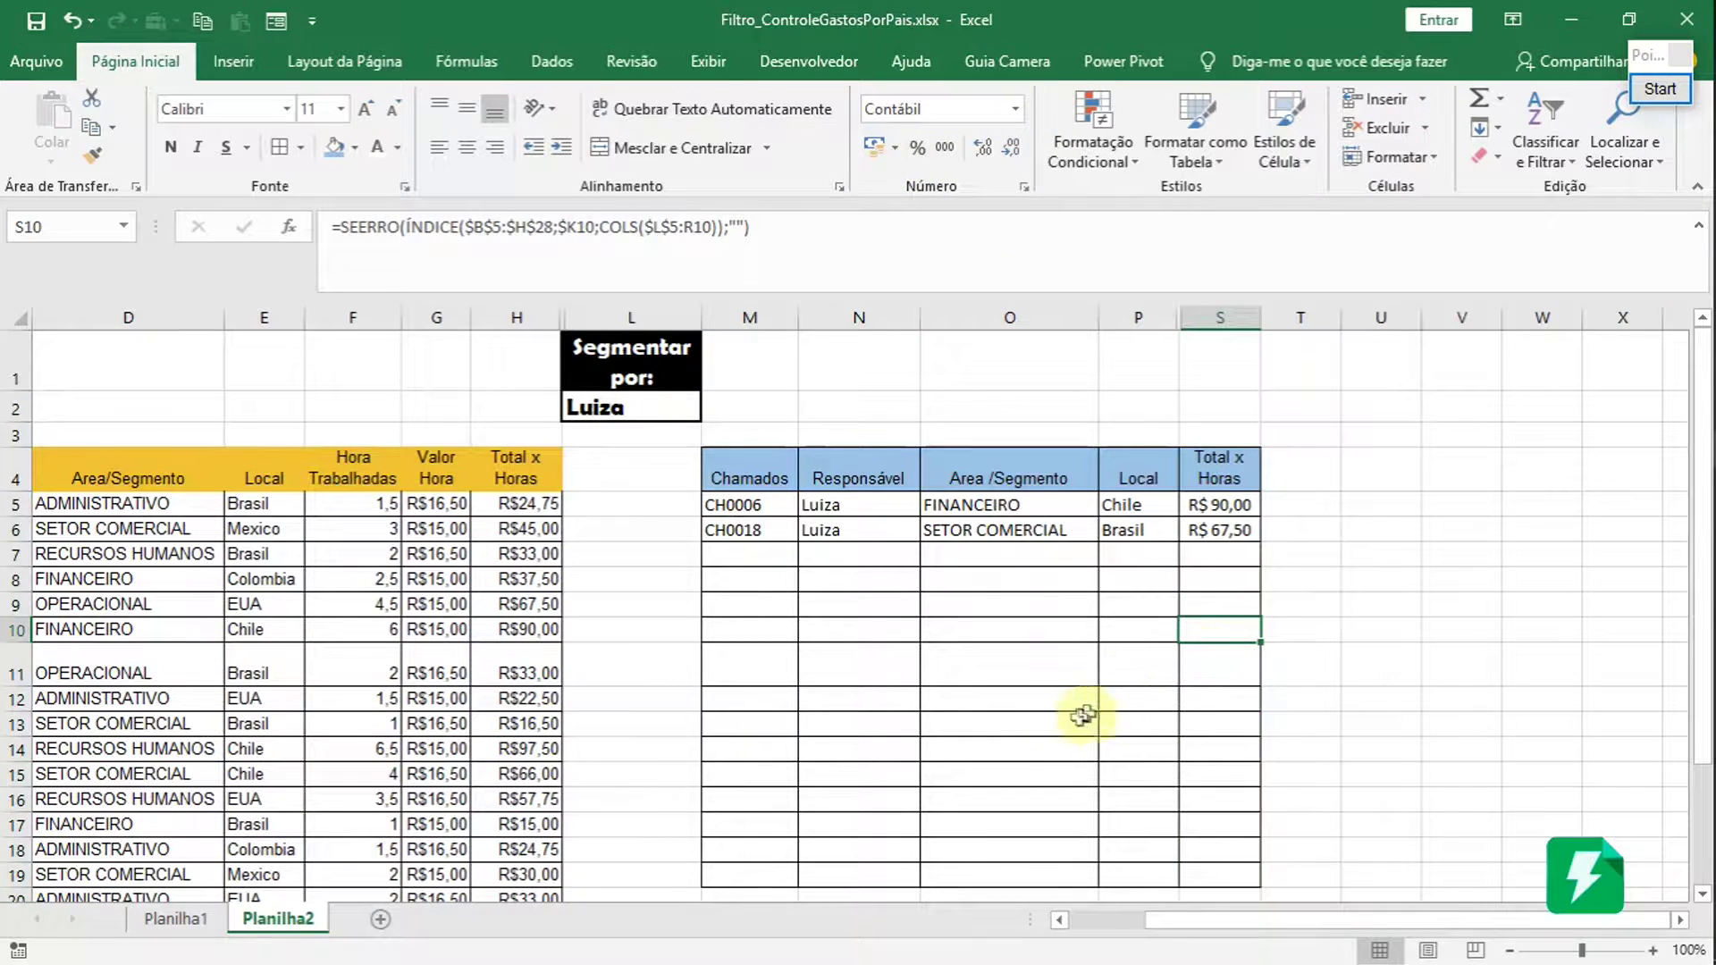
# - Set the font colour of the helper name list in A5:A12 to white so it blends into the background
pyautogui.click(384, 726)
pyautogui.press('Left')
pyautogui.press('Left')
pyautogui.press('Left')
pyautogui.press('Left')
pyautogui.press('Left')
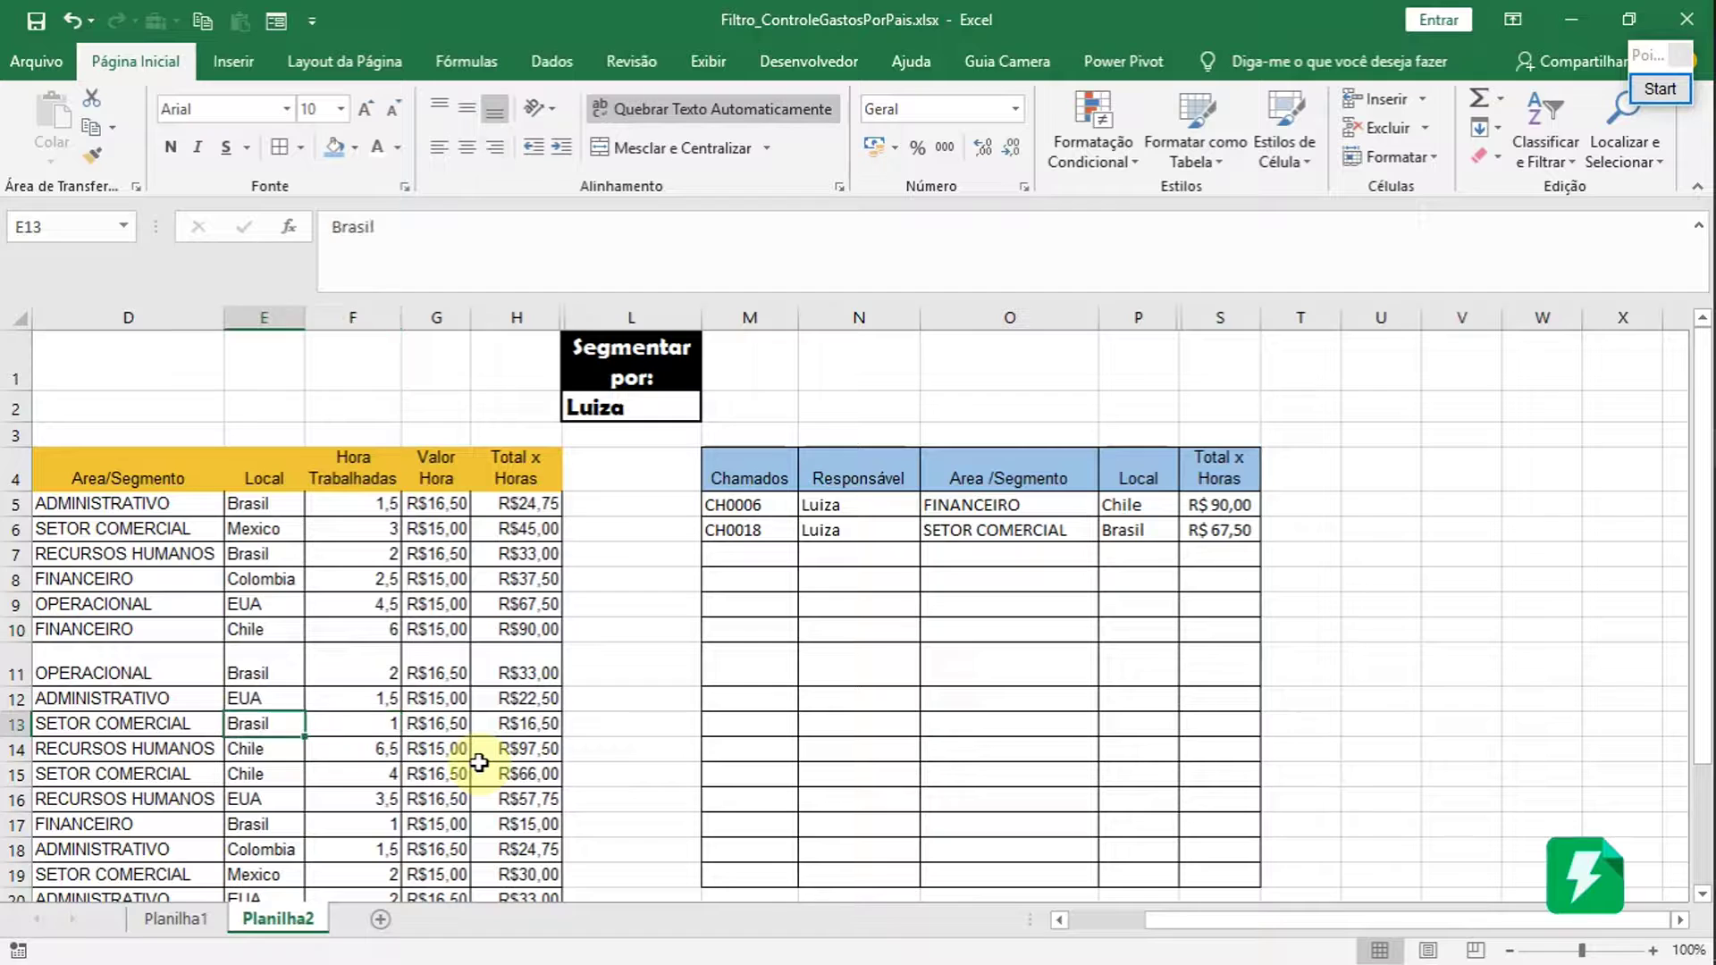
pyautogui.click(476, 719)
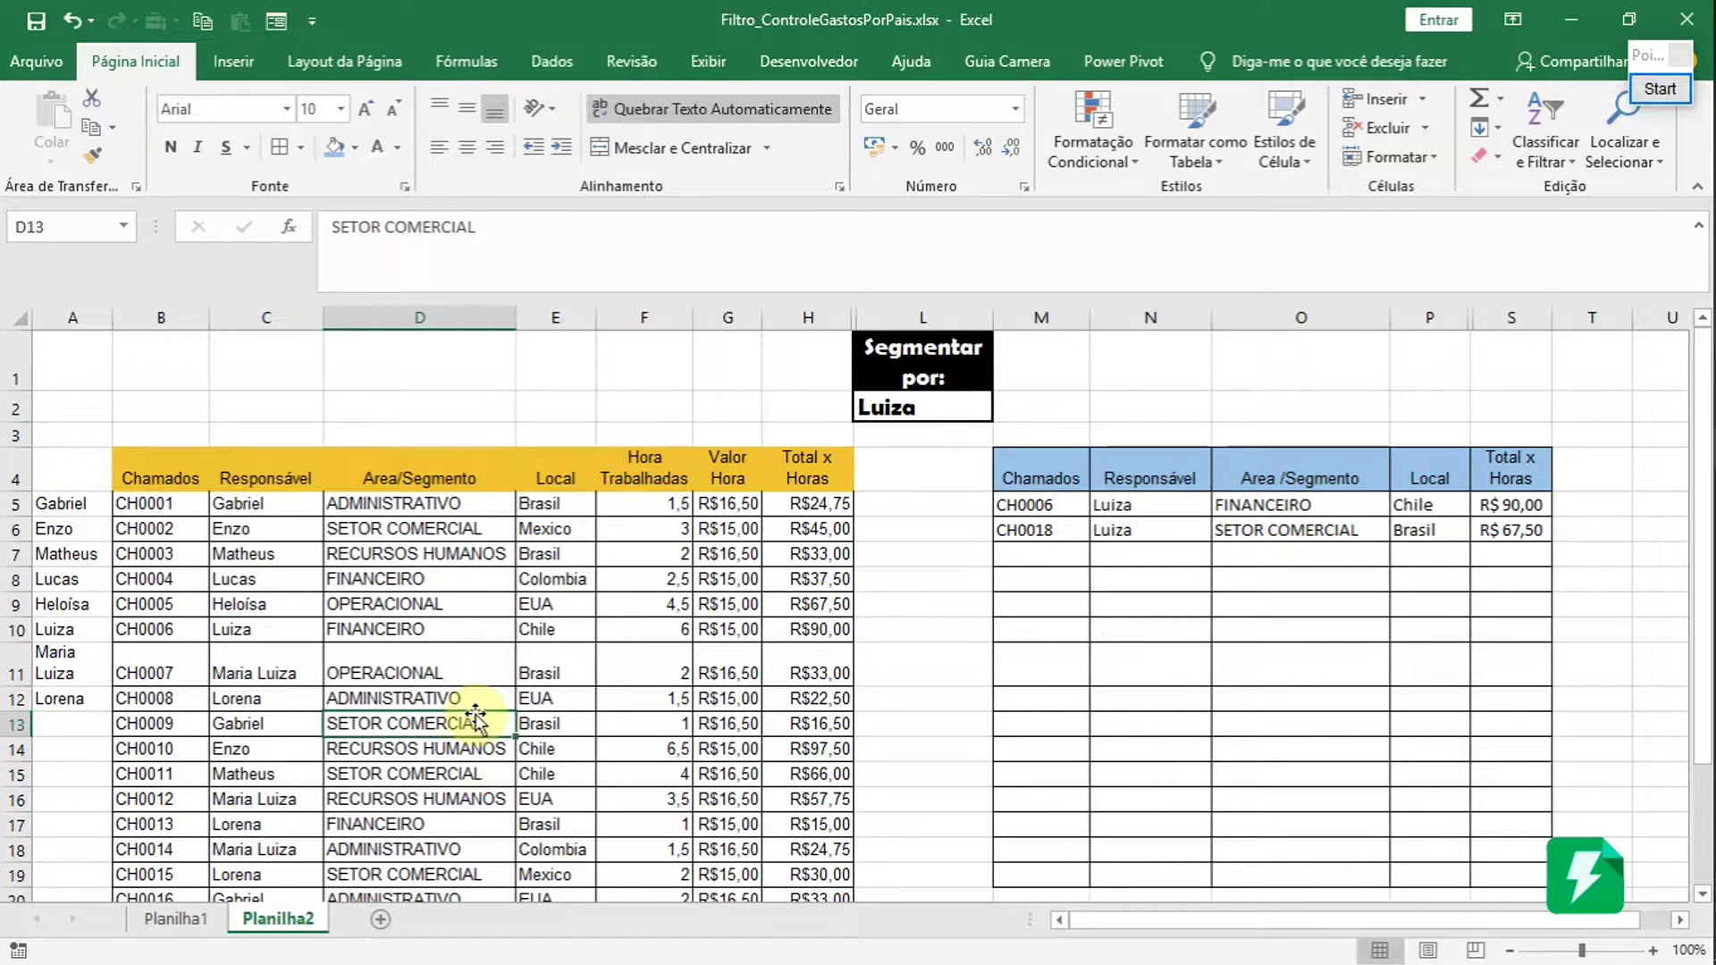
pyautogui.moveTo(65, 503); pyautogui.dragTo(67, 711)
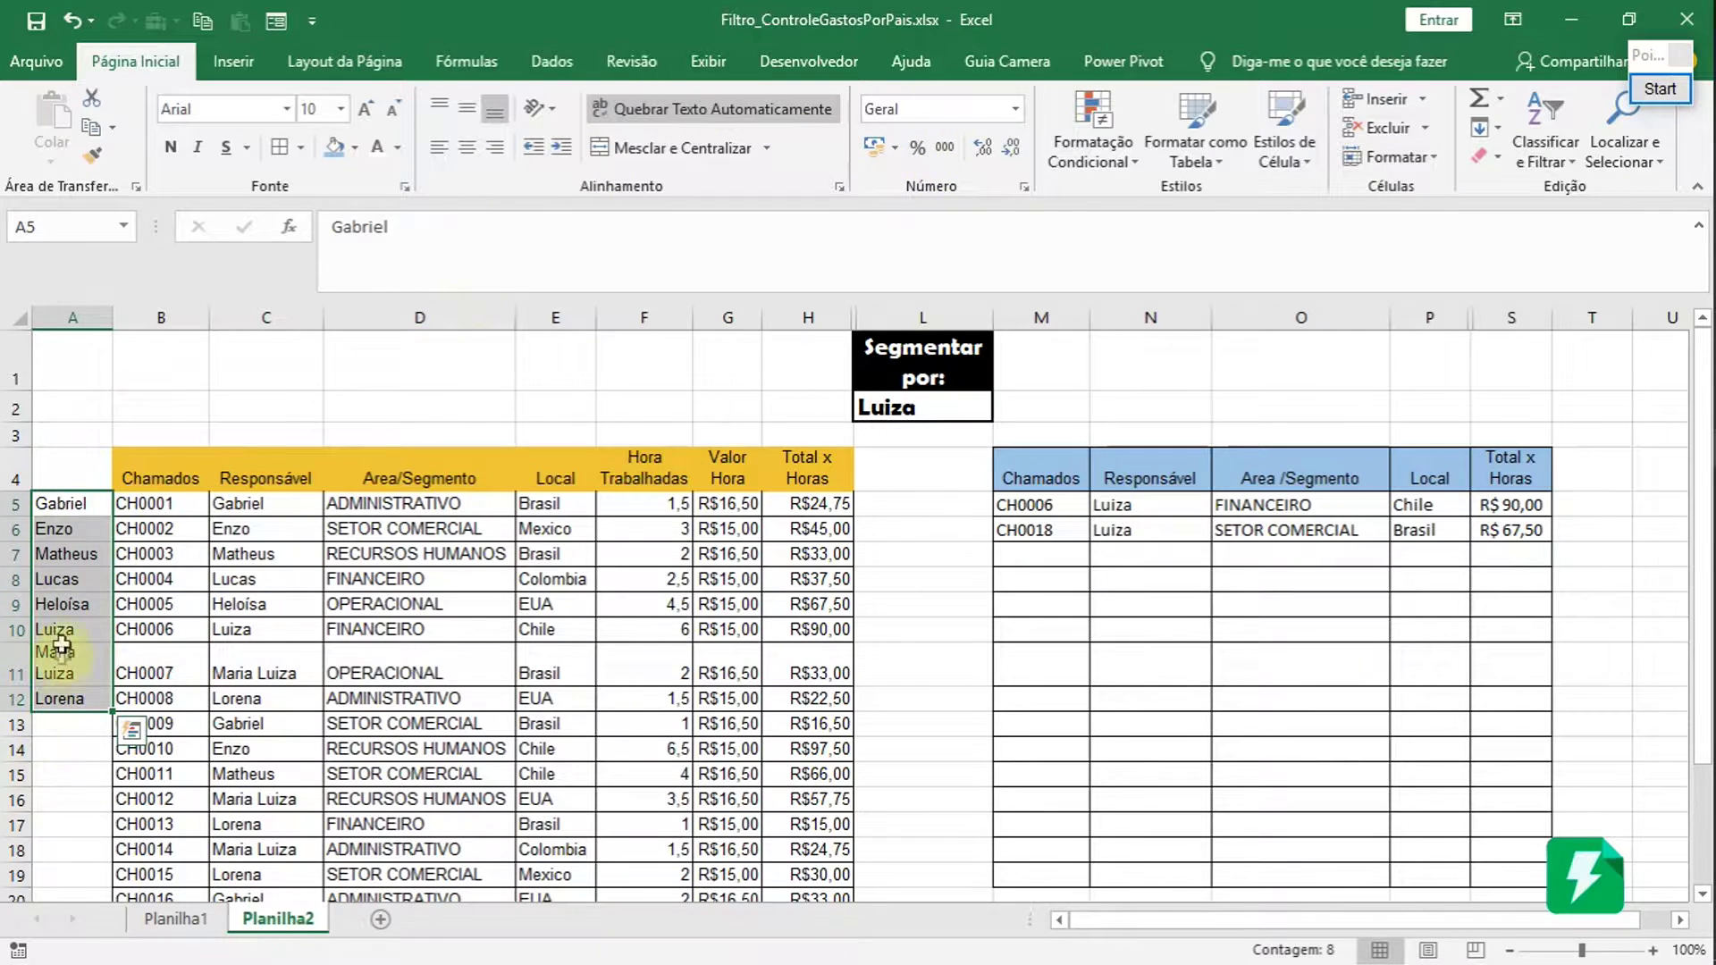
pyautogui.click(376, 147)
pyautogui.click(82, 630)
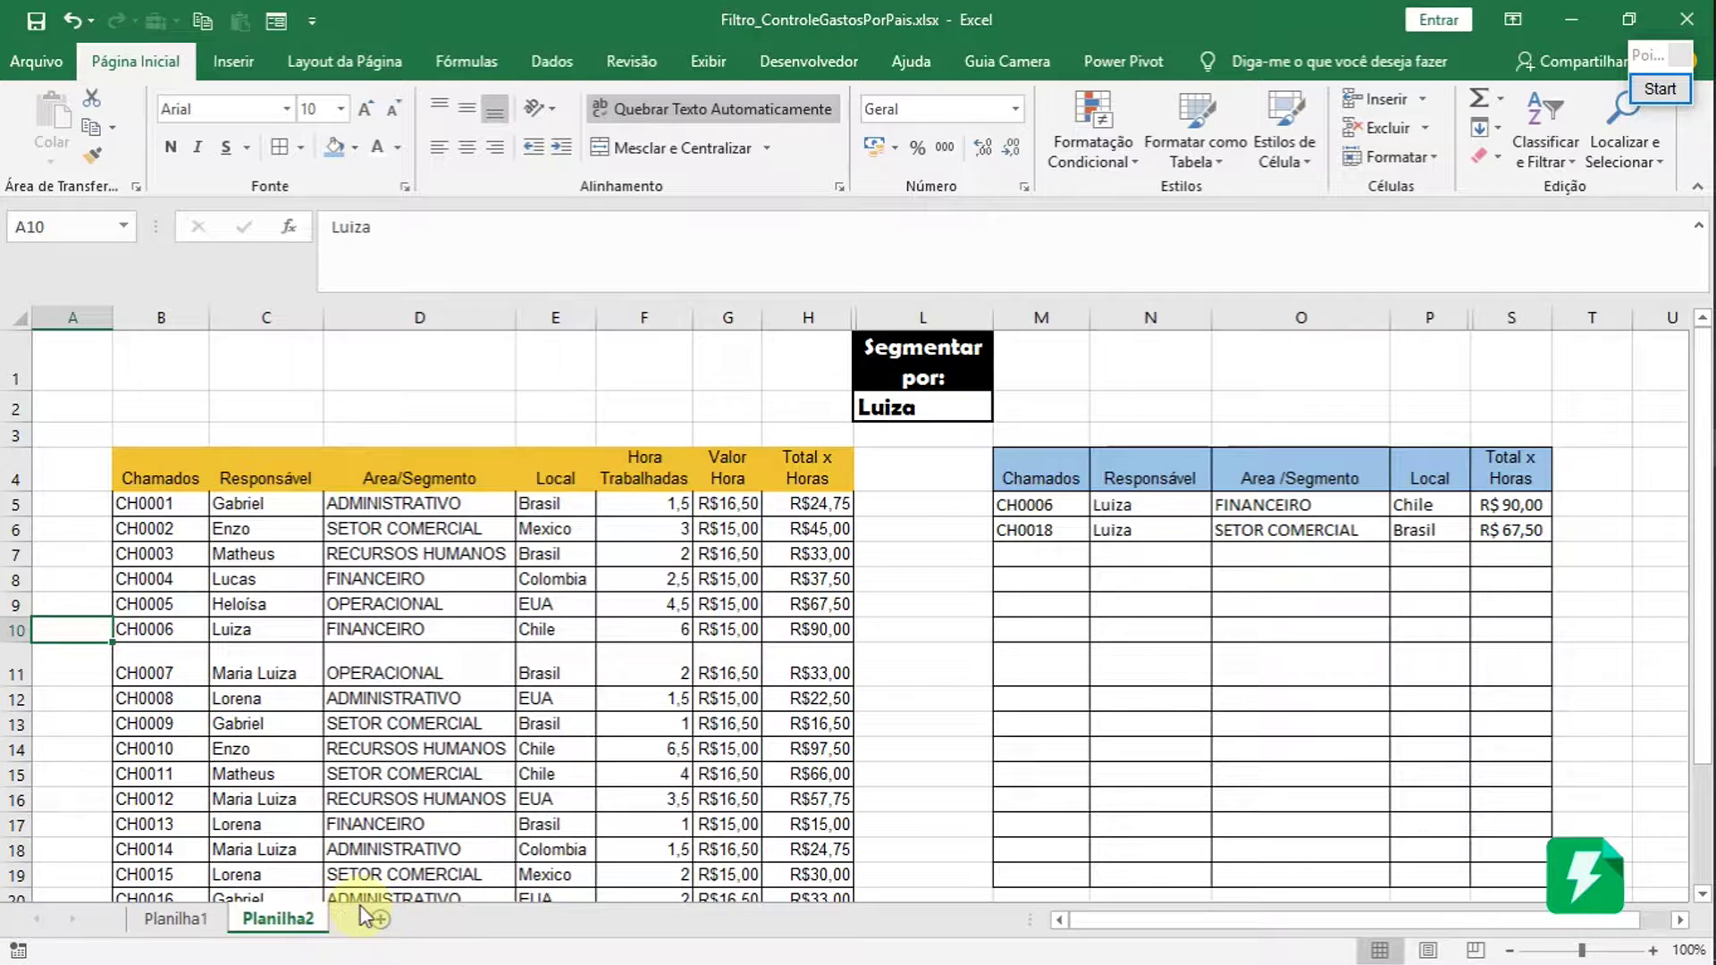
pyautogui.click(1141, 744)
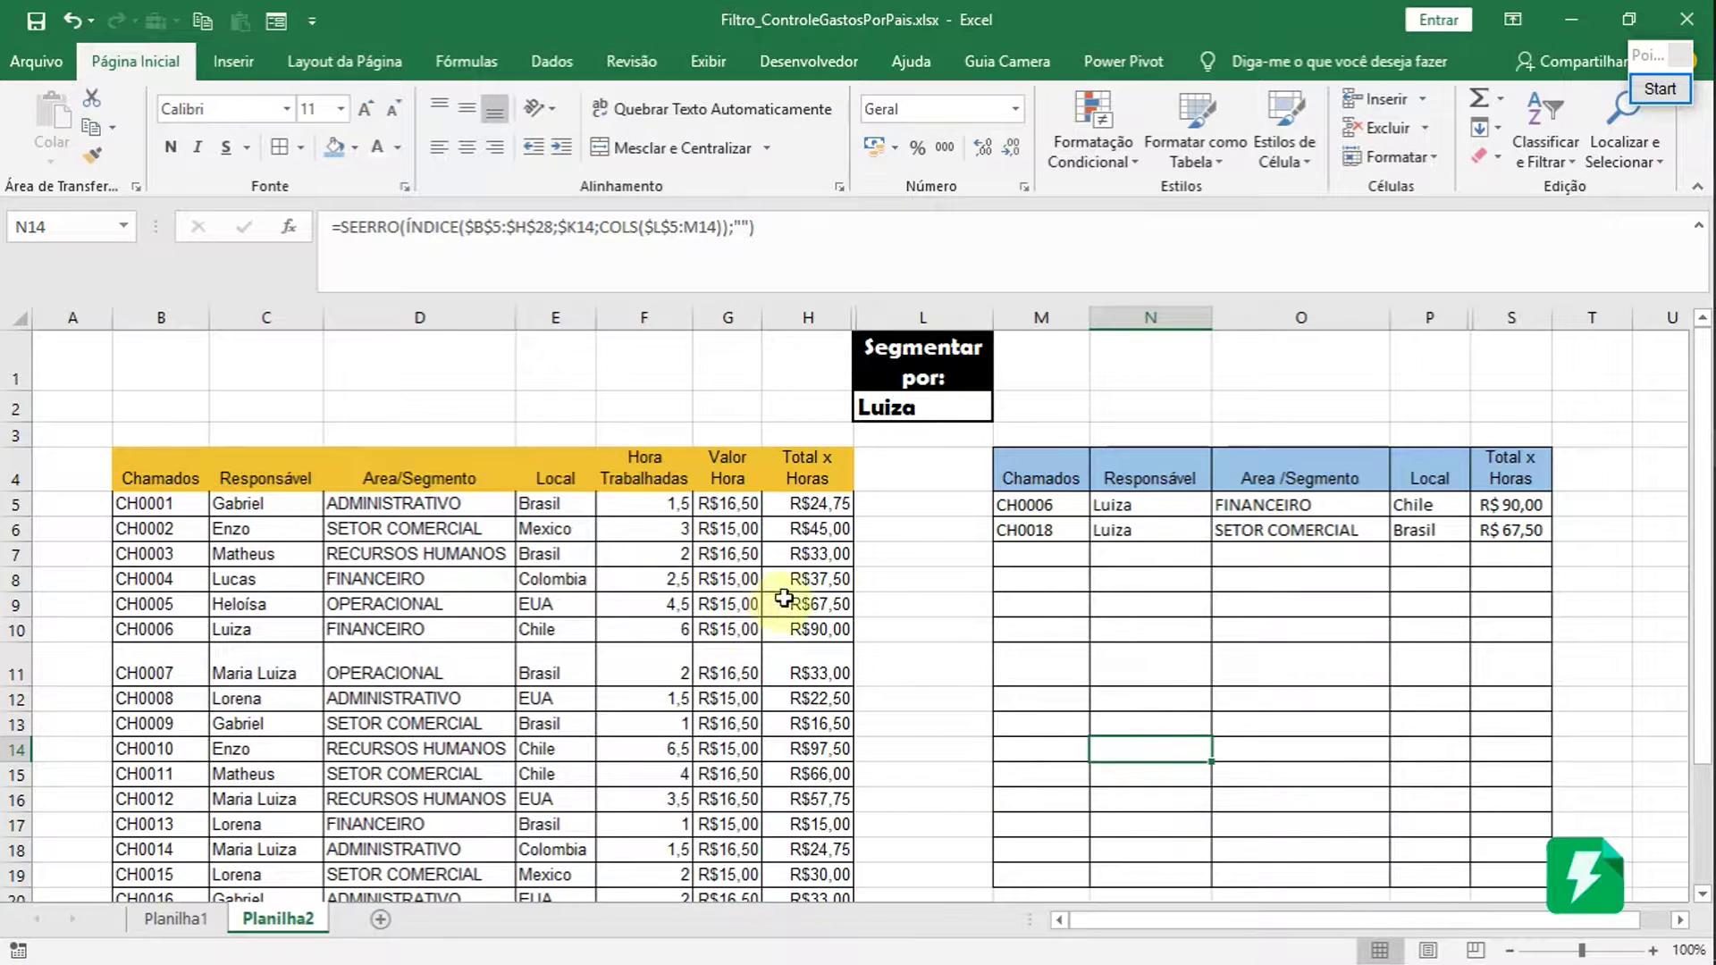
pyautogui.click(41, 480)
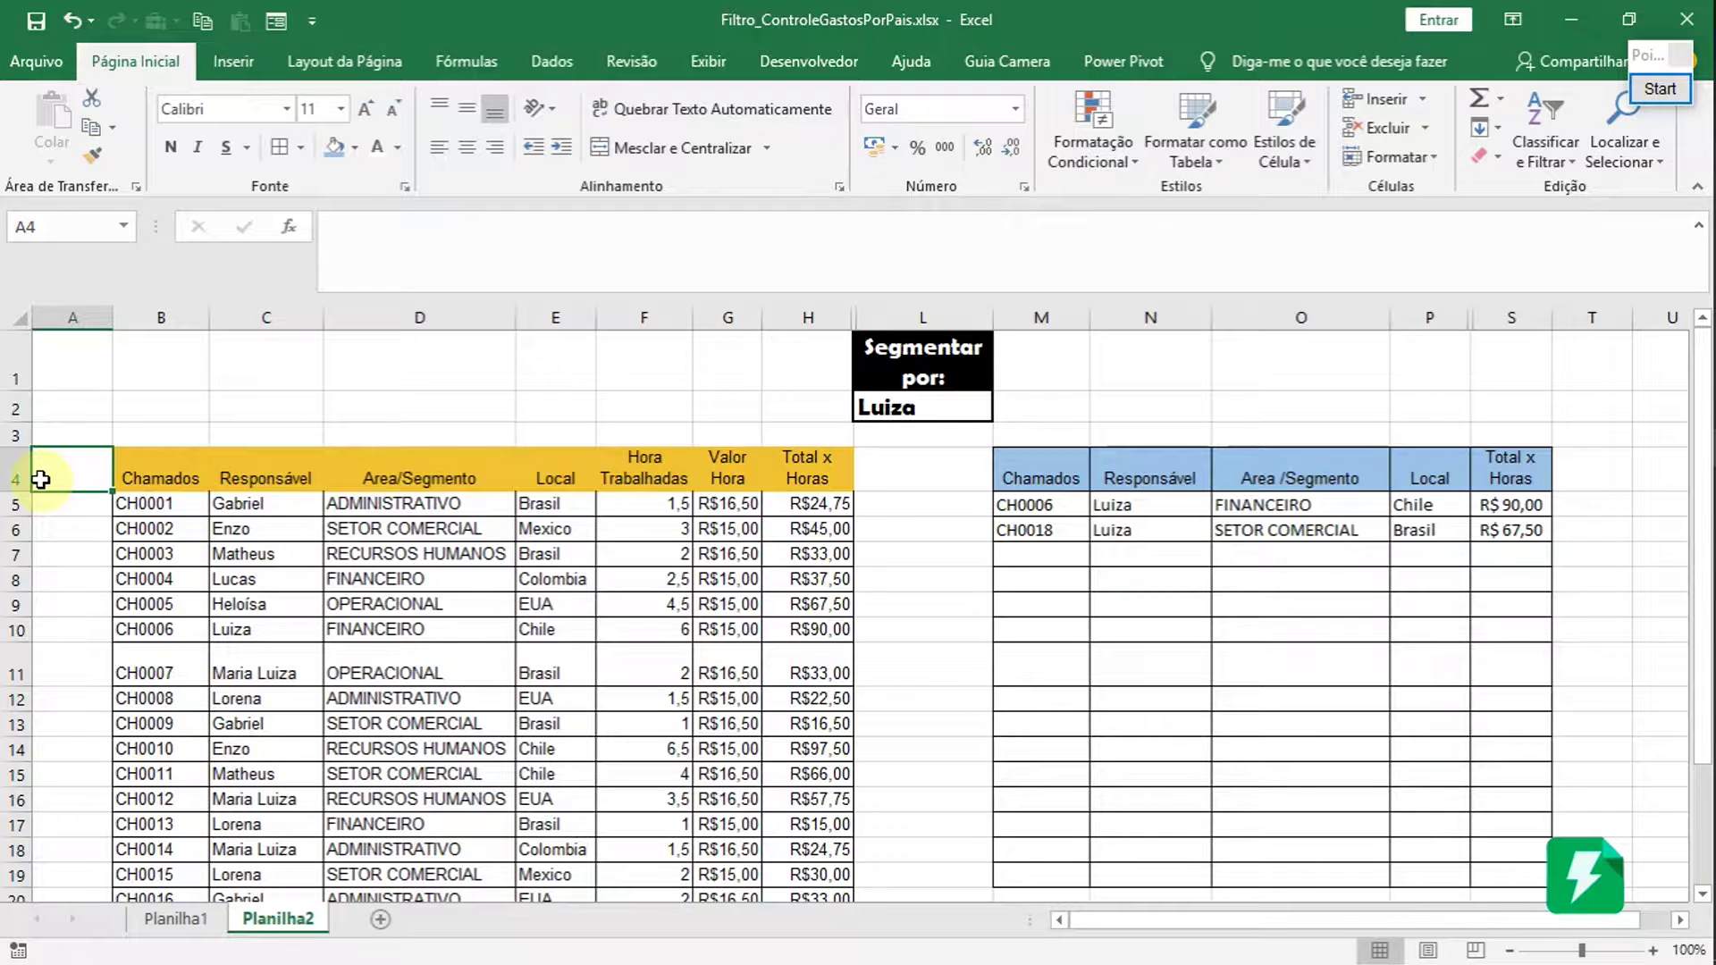
pyautogui.click(831, 555)
pyautogui.click(929, 555)
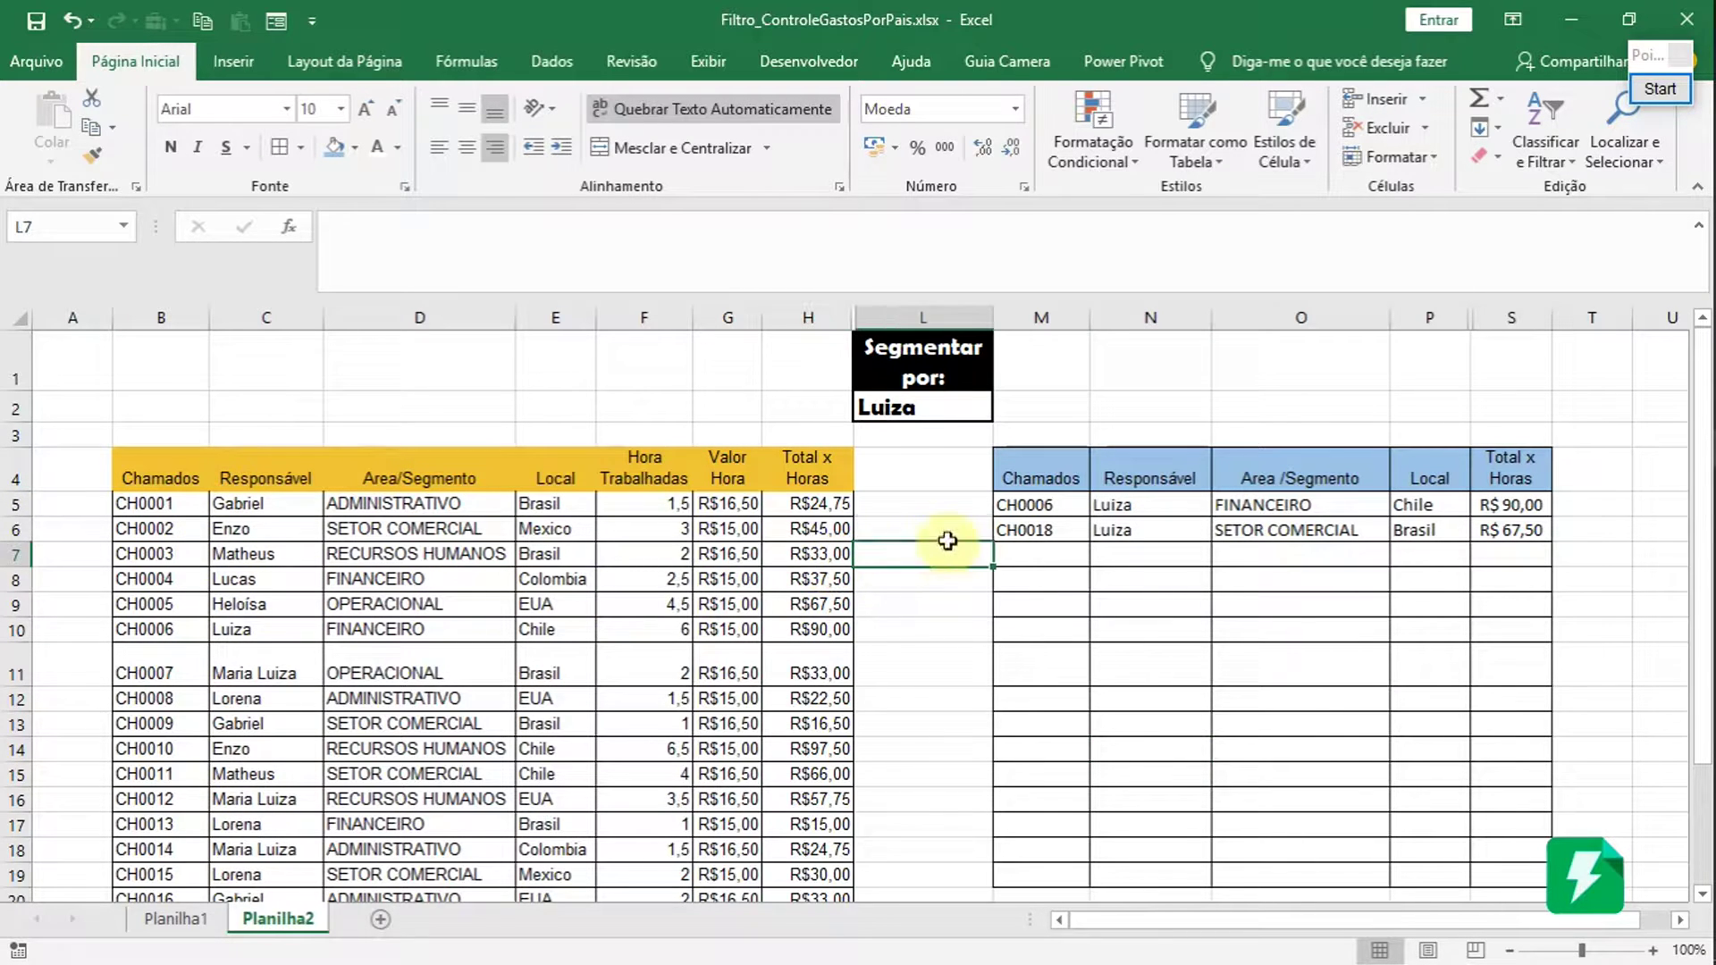
pyautogui.click(979, 605)
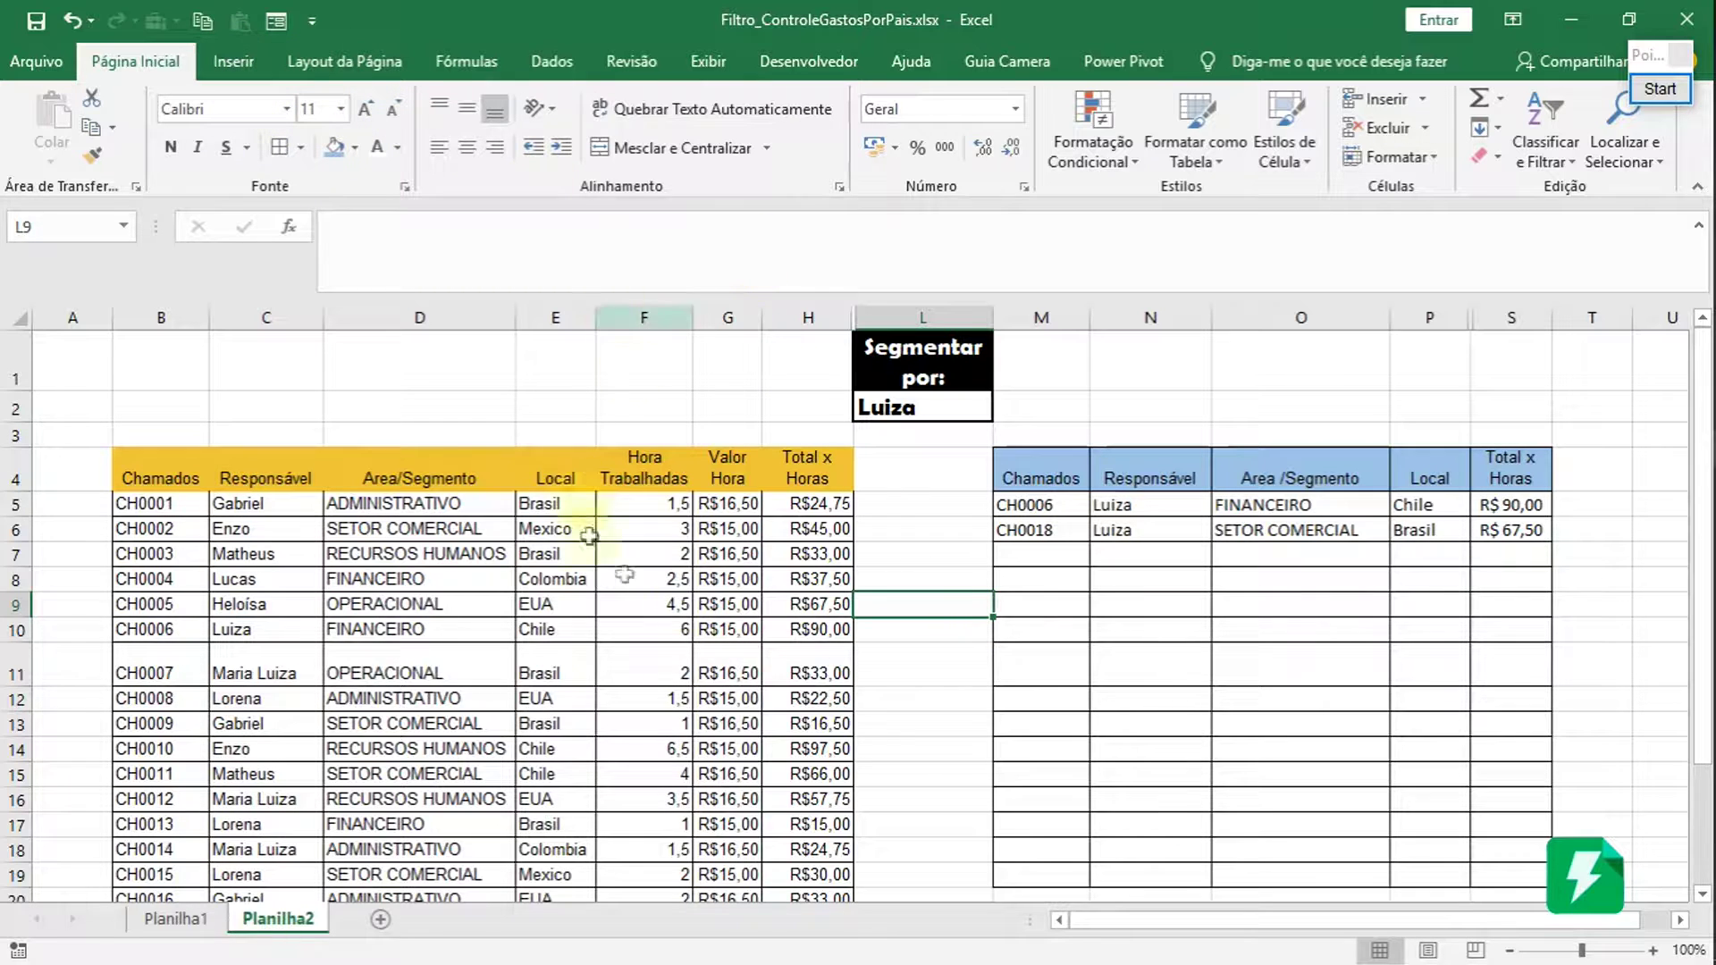
pyautogui.click(1204, 405)
pyautogui.click(1220, 404)
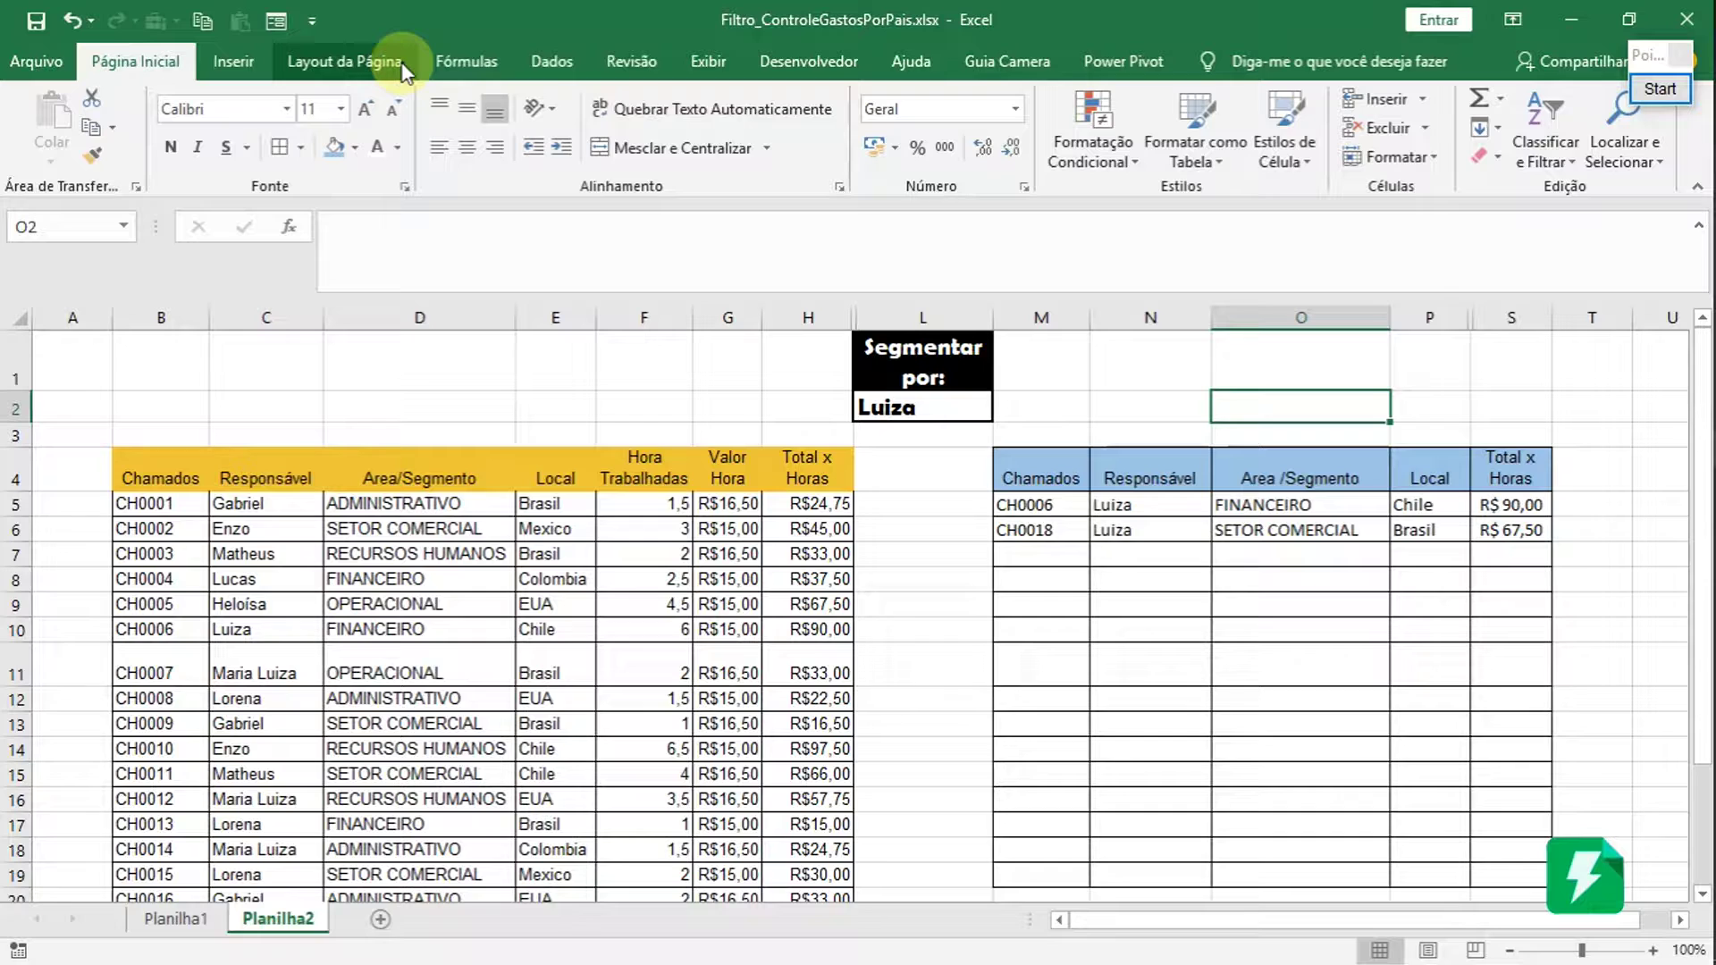
# - Turn off the gridlines on the Planilha2 sheet
pyautogui.click(706, 61)
pyautogui.click(427, 148)
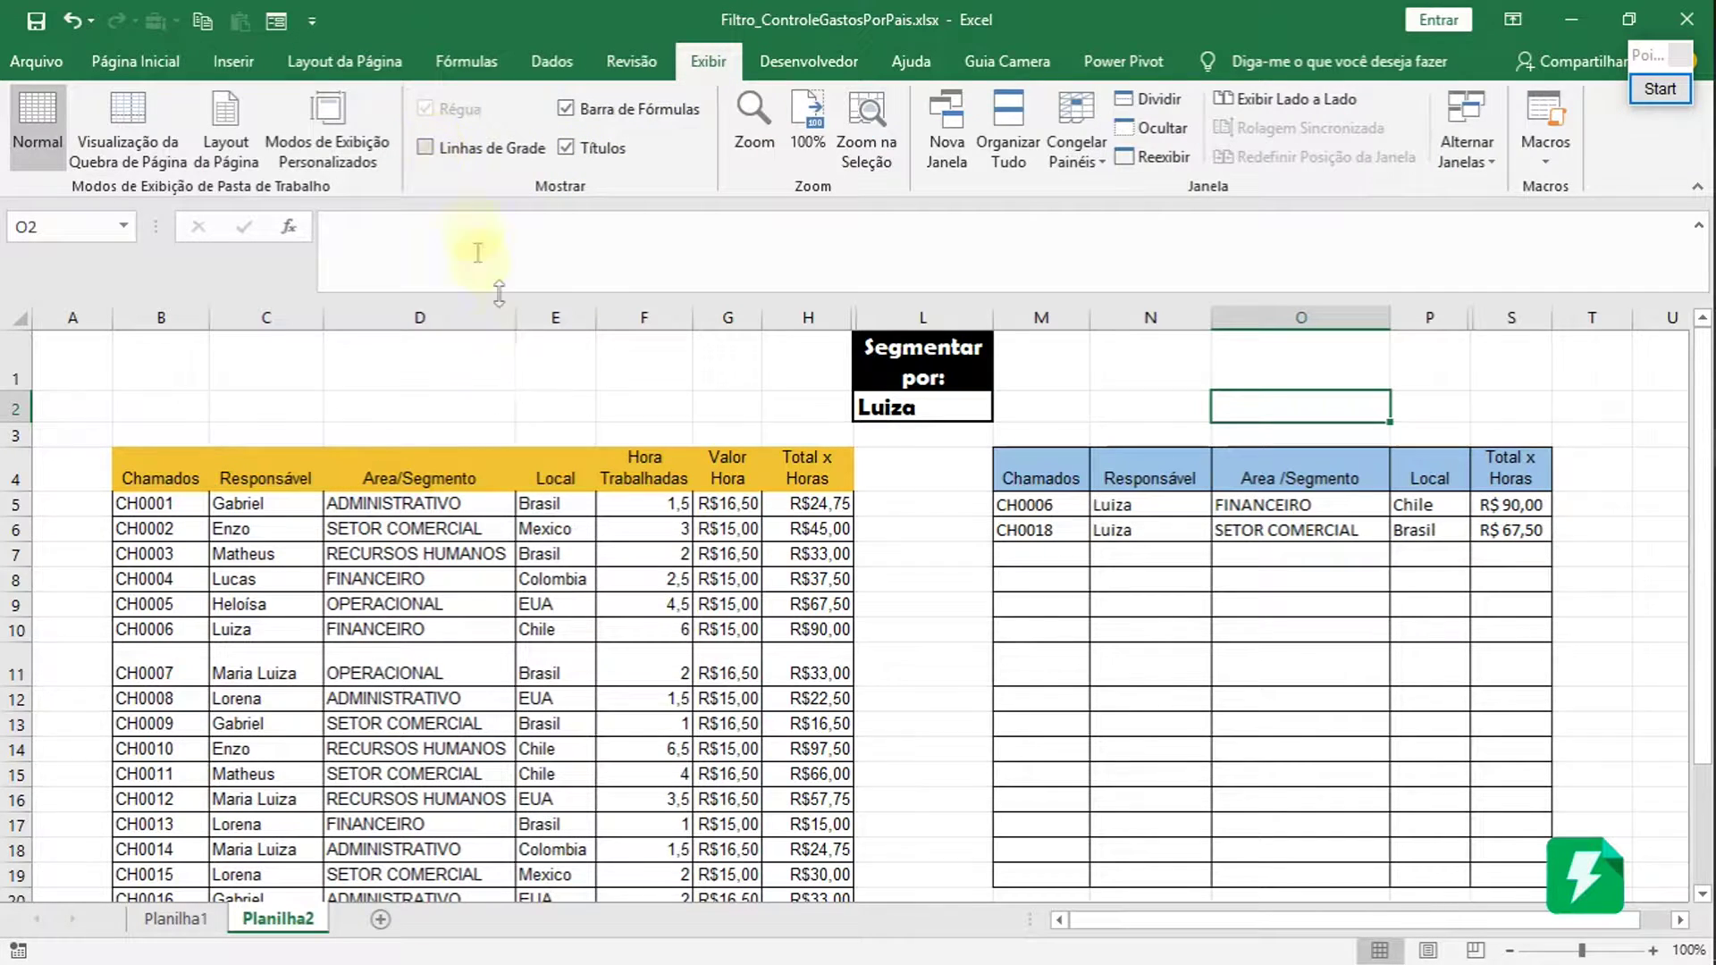
pyautogui.click(907, 500)
pyautogui.scroll(-2, 1054, 585)
pyautogui.scroll(2, 1063, 586)
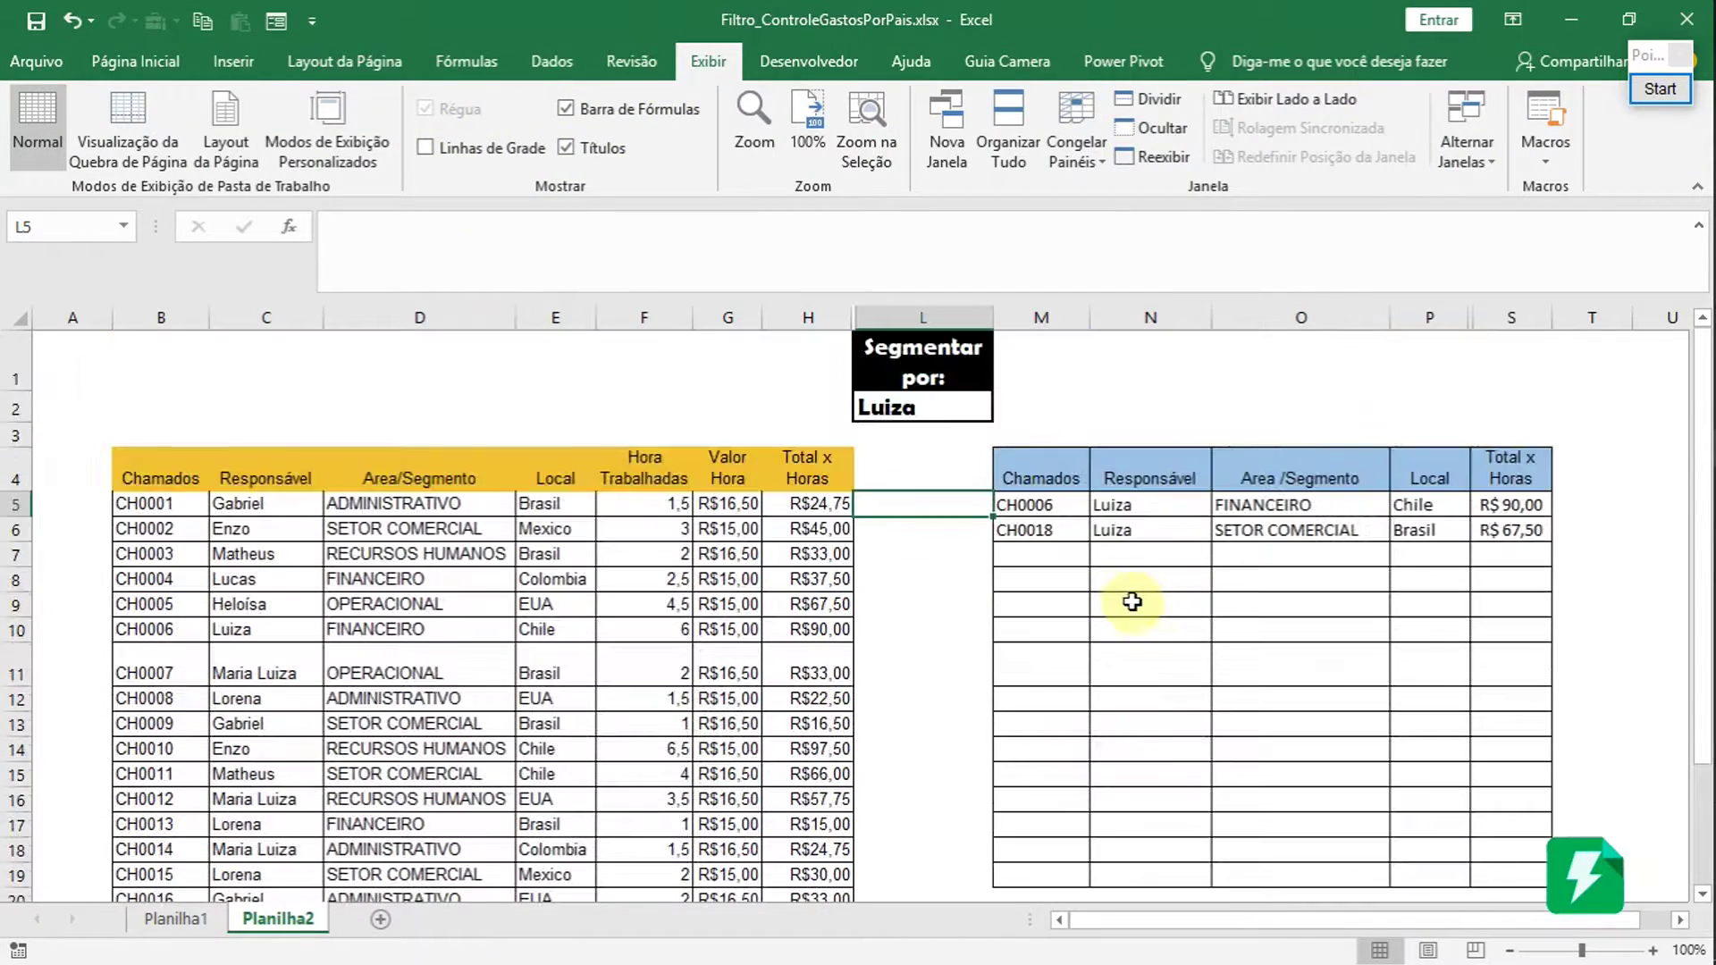
# - Merge and center cells M19:P19 in the last row of the second table, accepting the loss of the other cells' values
pyautogui.moveTo(1027, 880); pyautogui.dragTo(1420, 879)
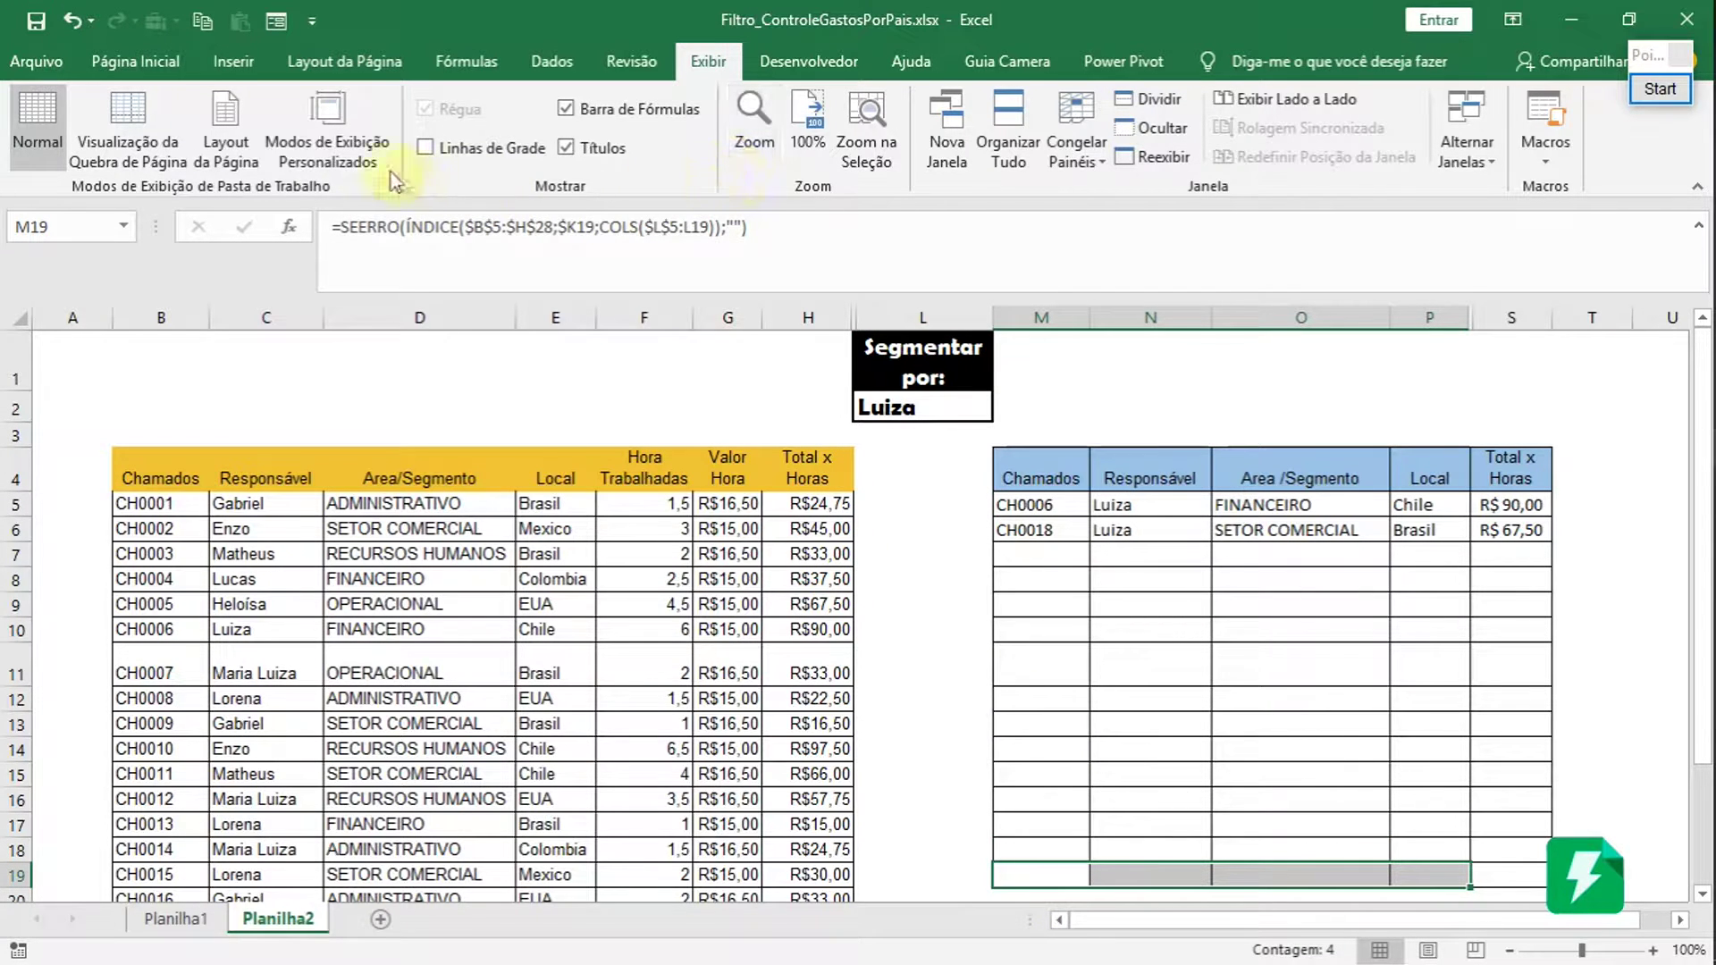
pyautogui.click(123, 60)
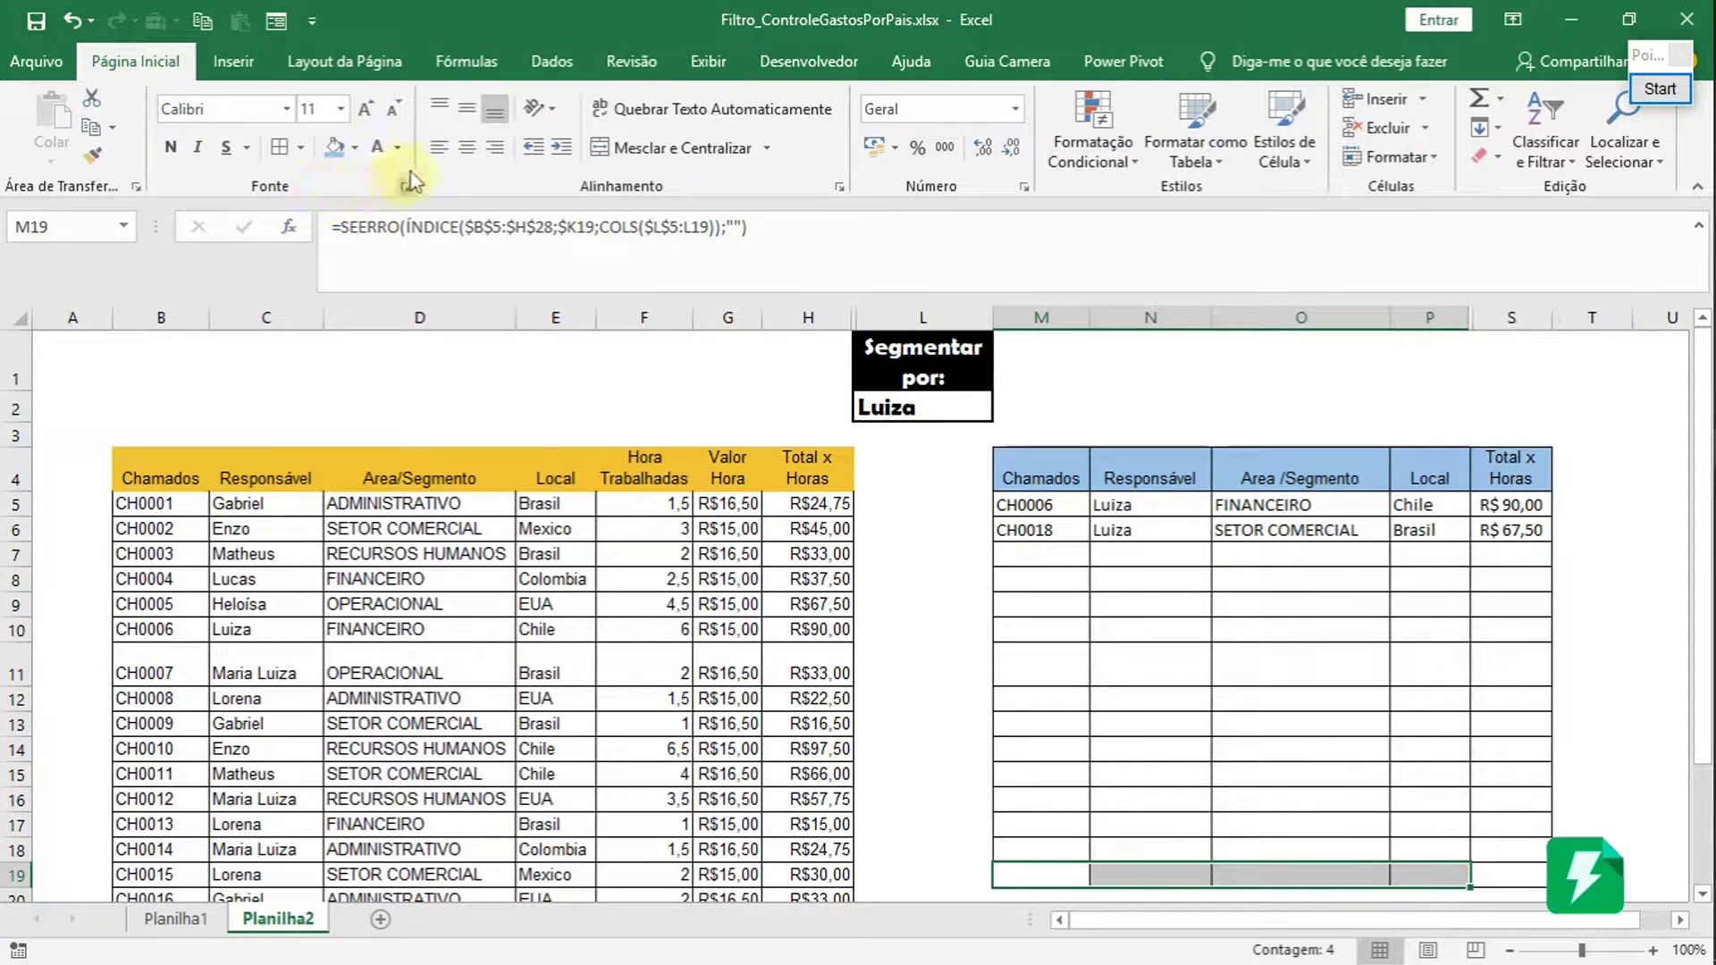
pyautogui.hotkey('ctrl', 'v')
pyautogui.moveTo(1038, 876); pyautogui.dragTo(1416, 880)
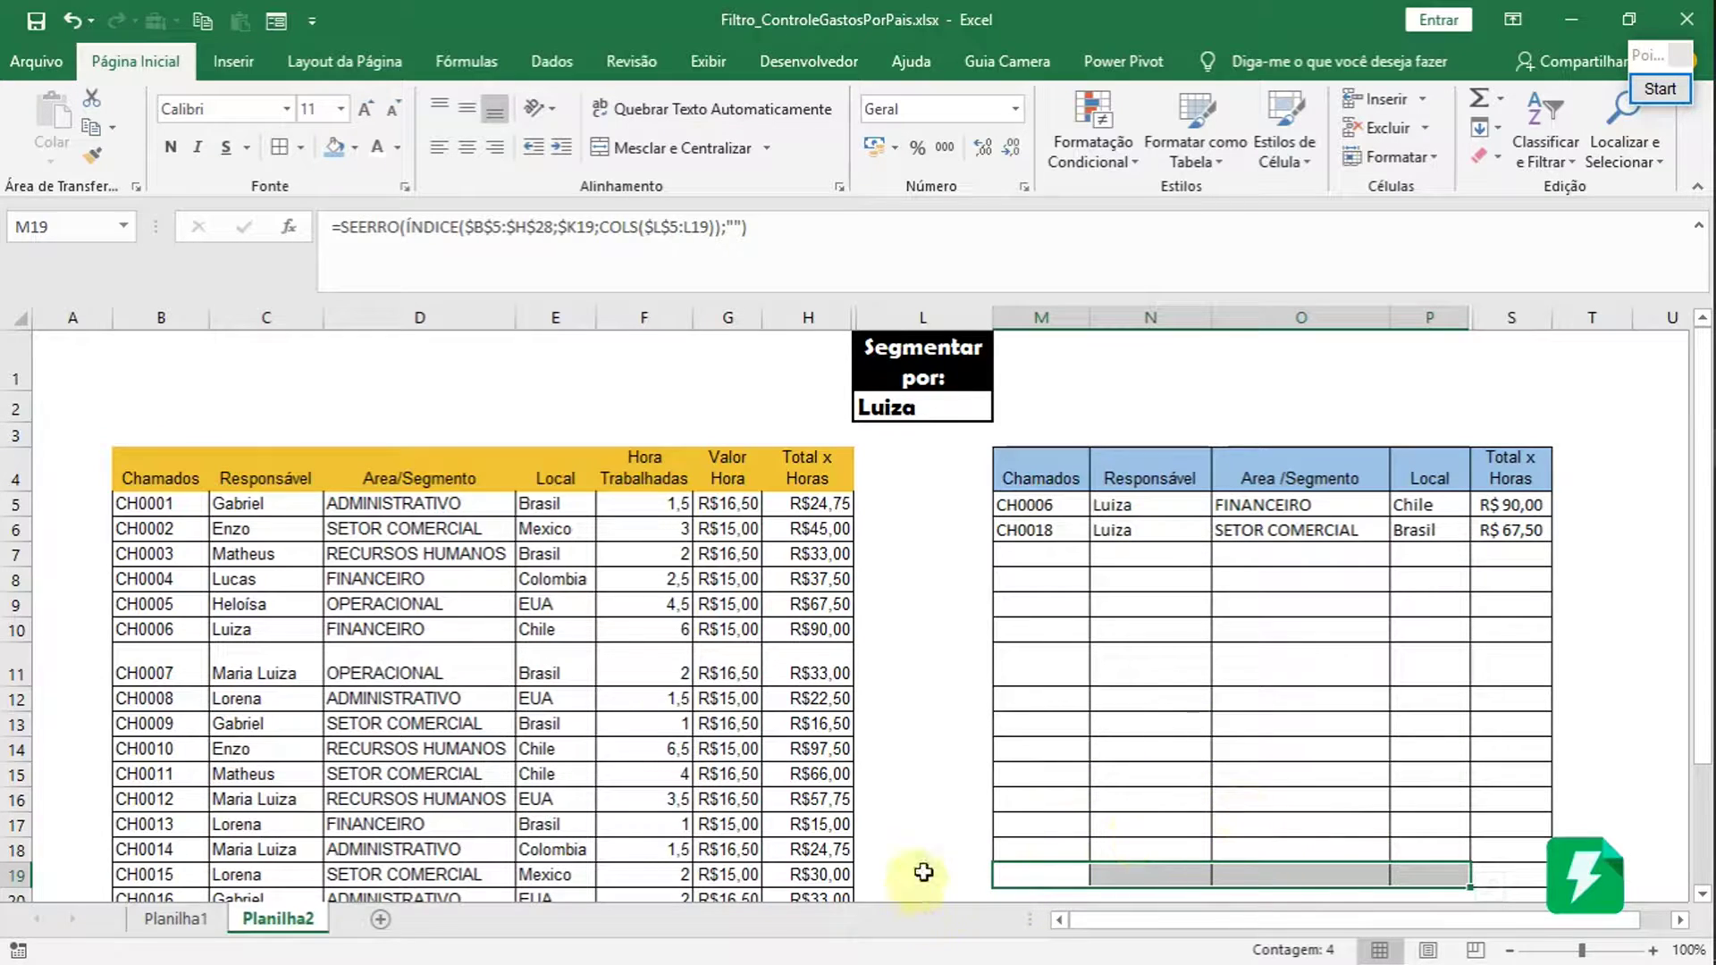
pyautogui.scroll(-4, 911, 885)
pyautogui.scroll(4, 939, 862)
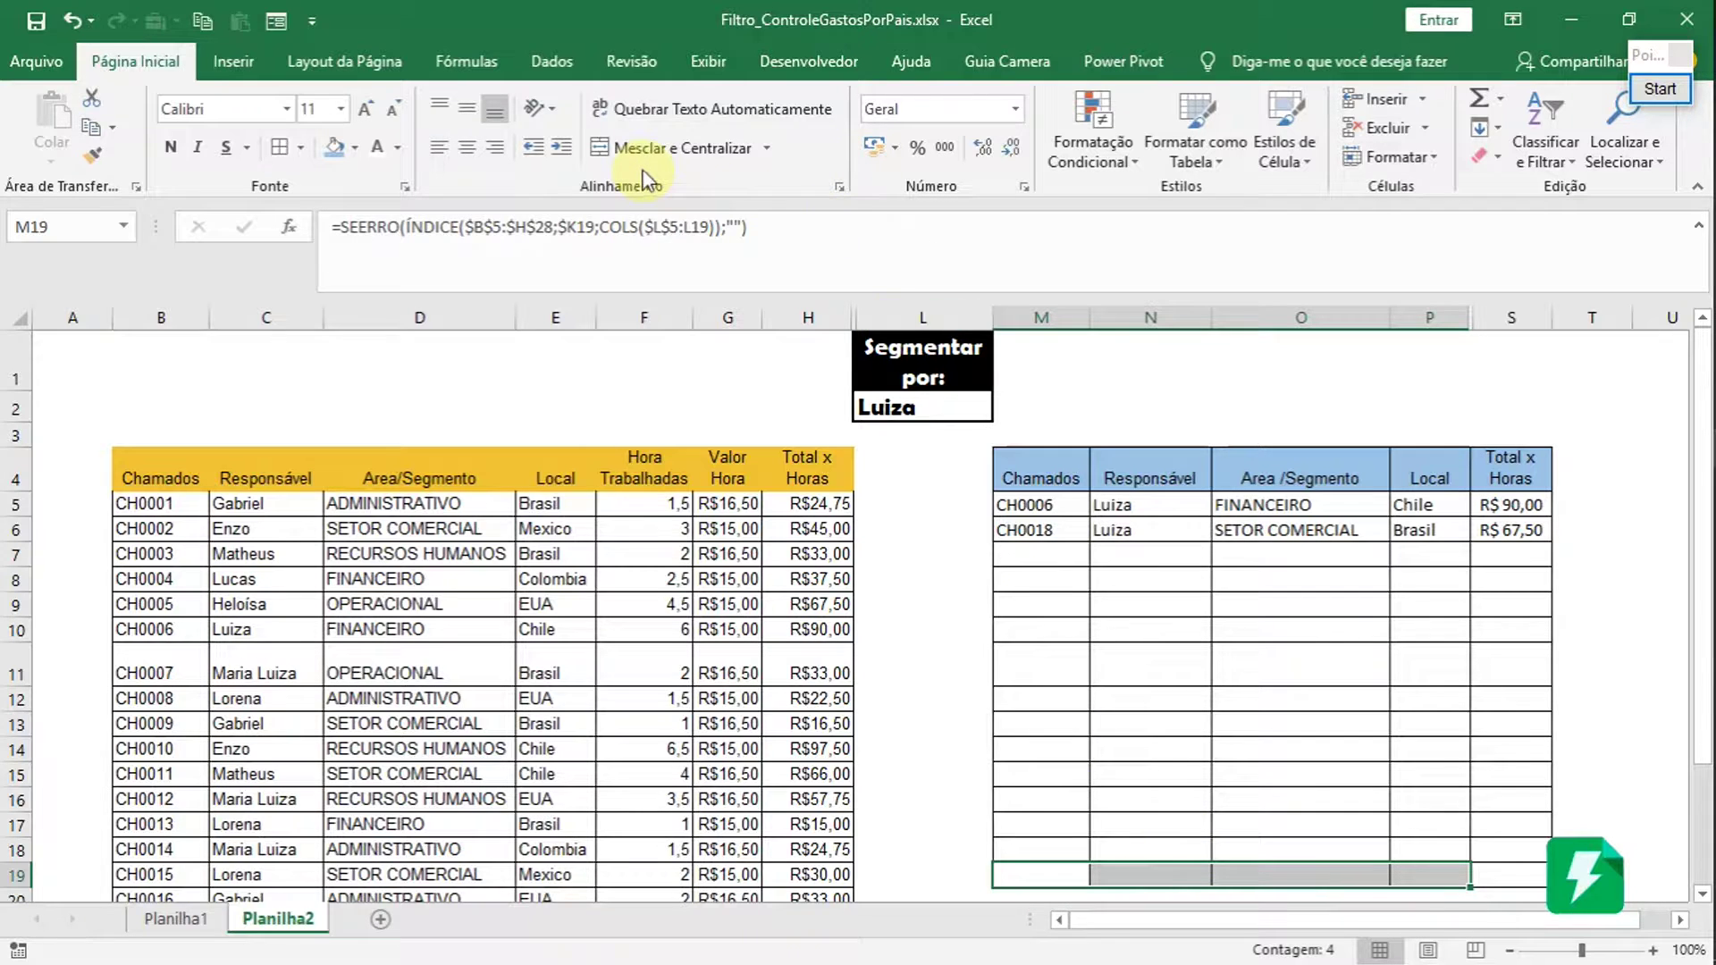
pyautogui.click(635, 147)
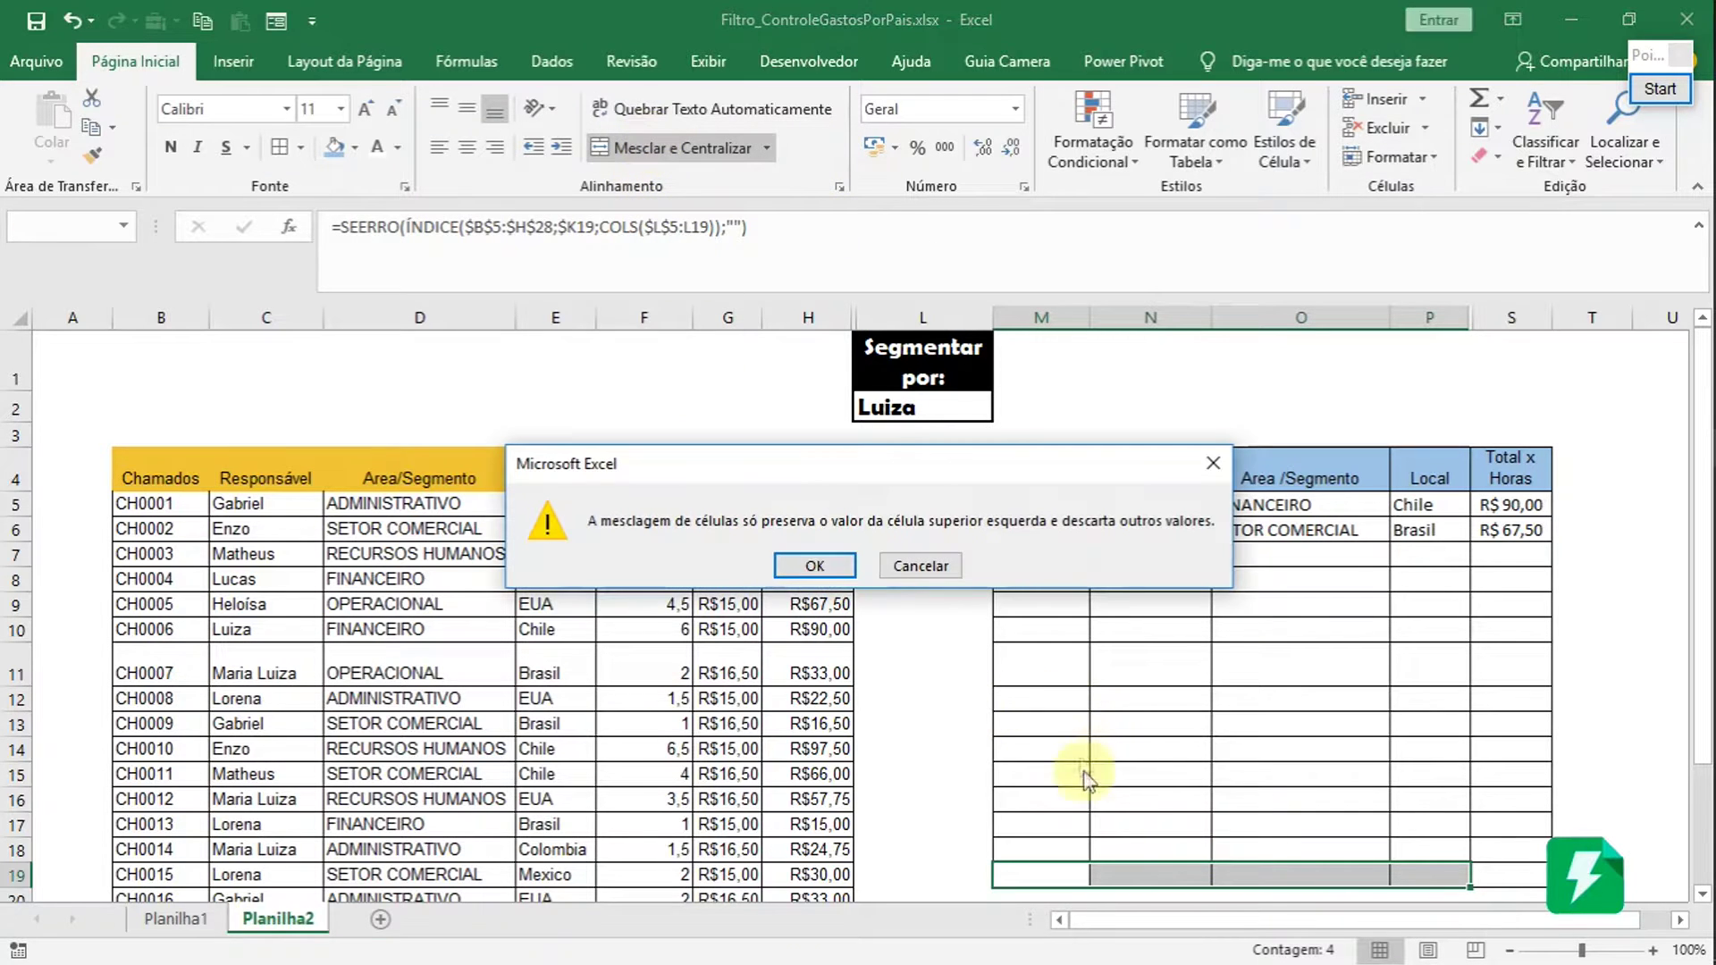
pyautogui.click(802, 570)
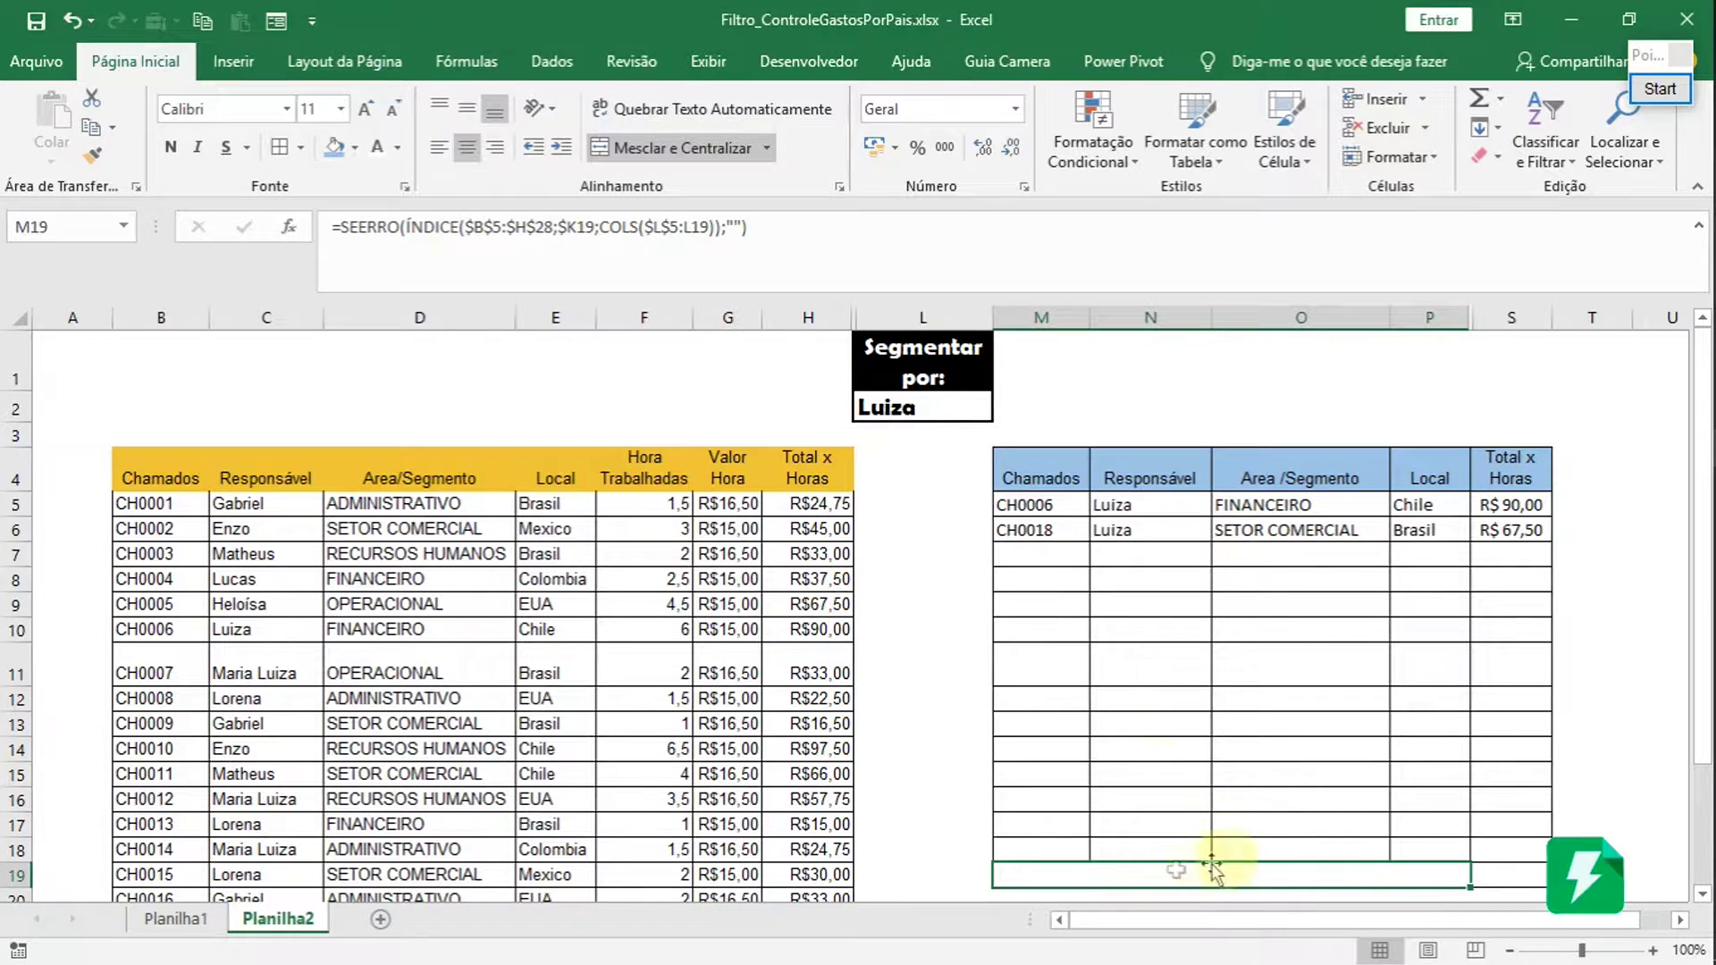
# - Replace the formula in the merged cell M19 with the label "TOTAL de Horas trabalhadas:"
pyautogui.doubleClick(1119, 872)
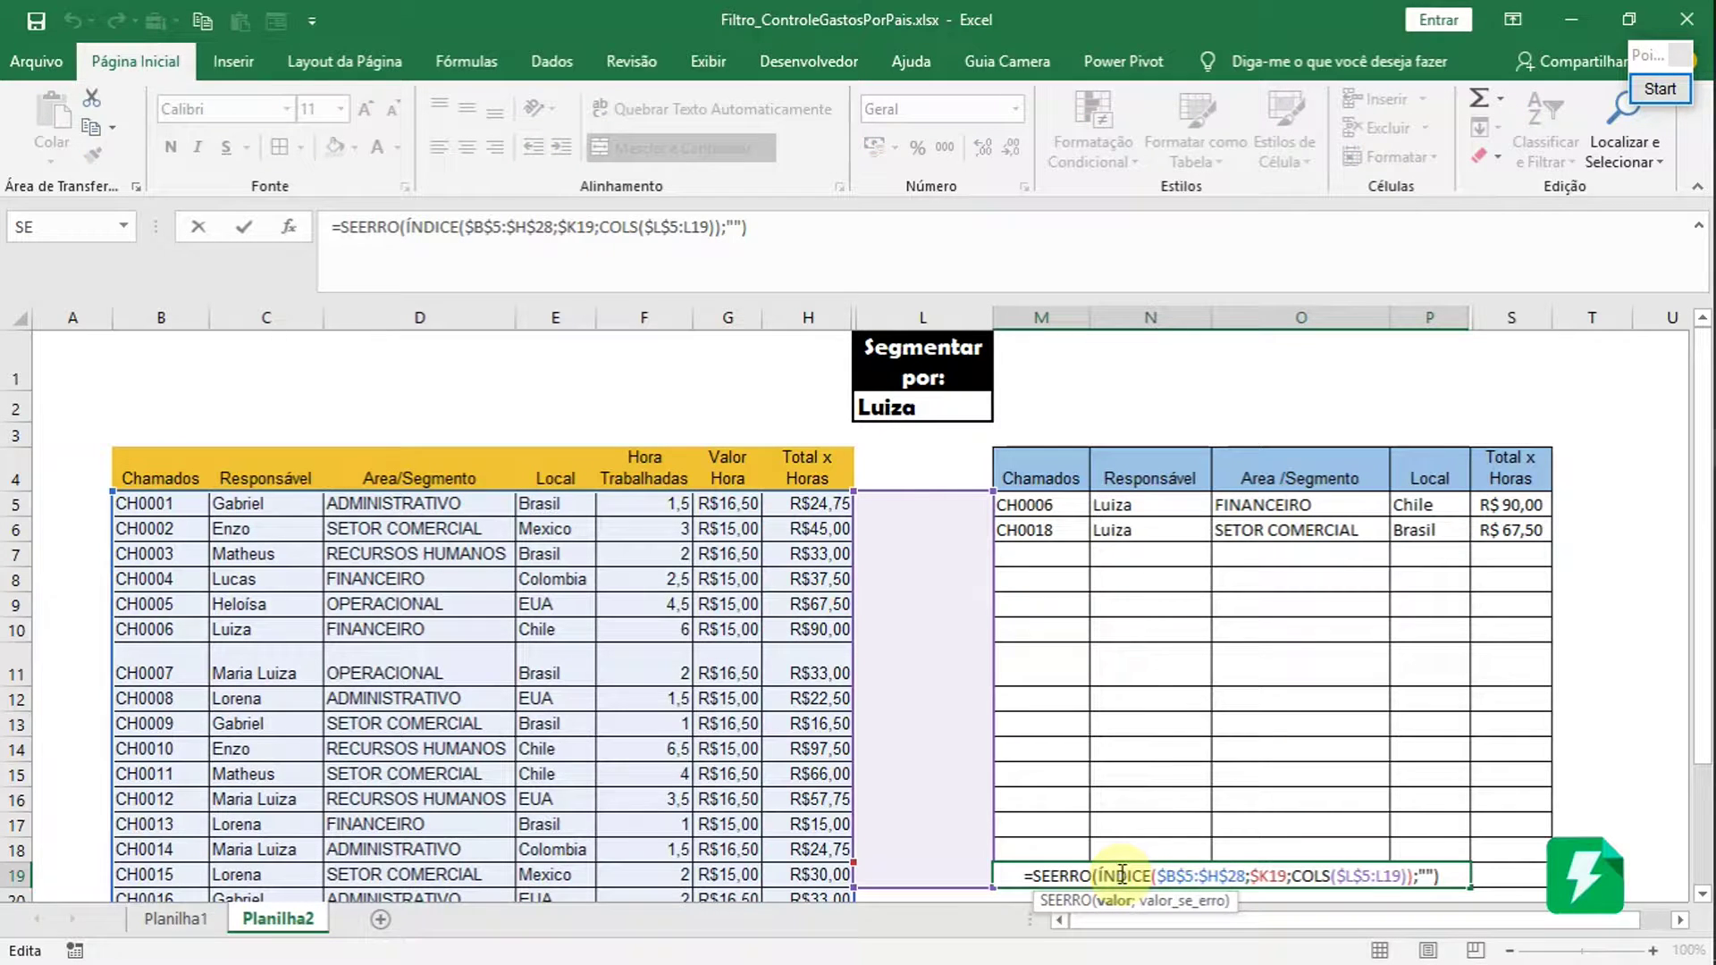
pyautogui.press('Escape')
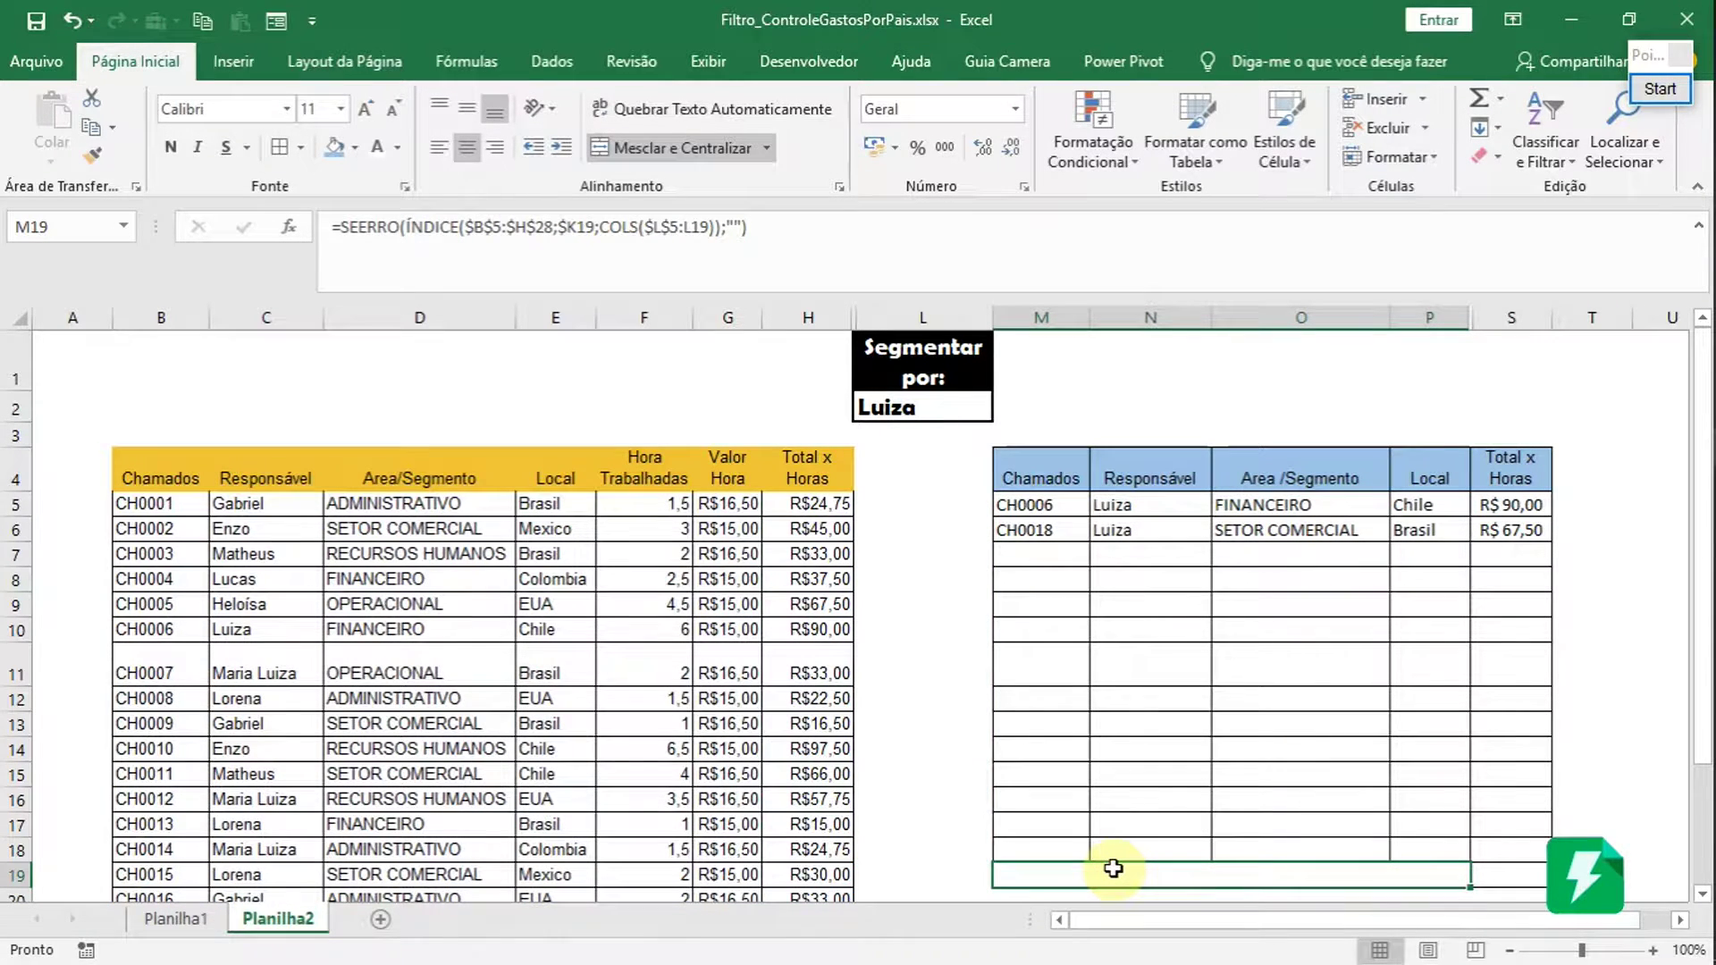
pyautogui.press('Delete')
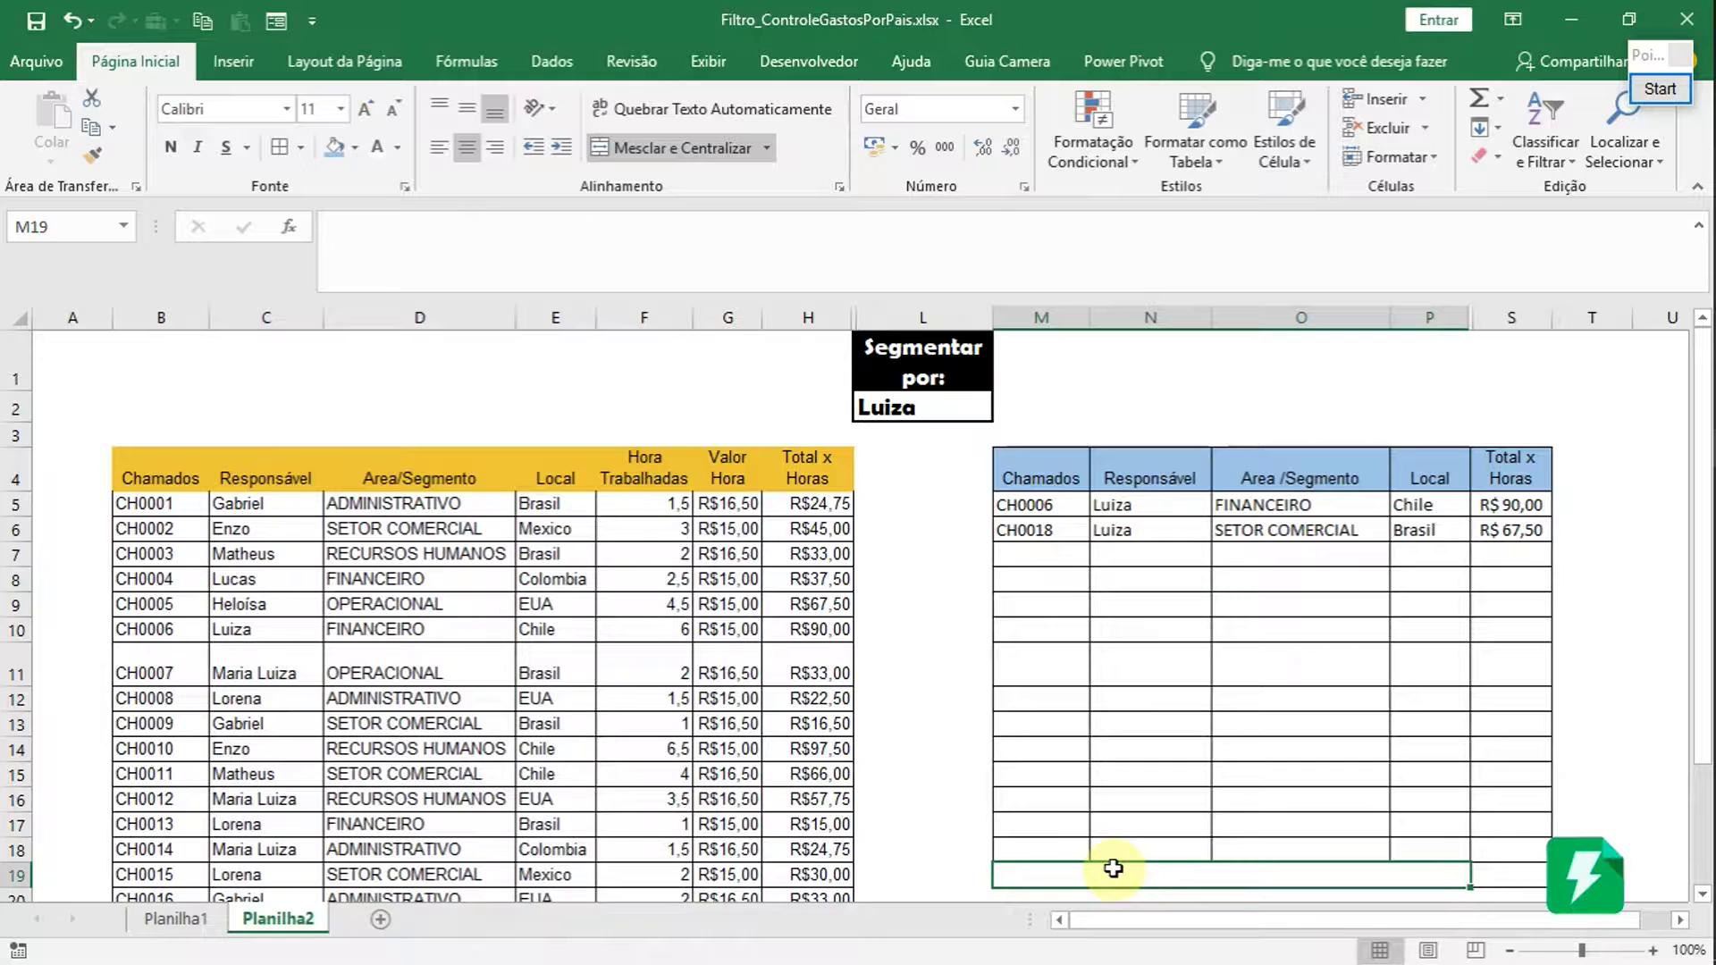
pyautogui.write('TE')
pyautogui.press('BackSpace')
pyautogui.write('O')
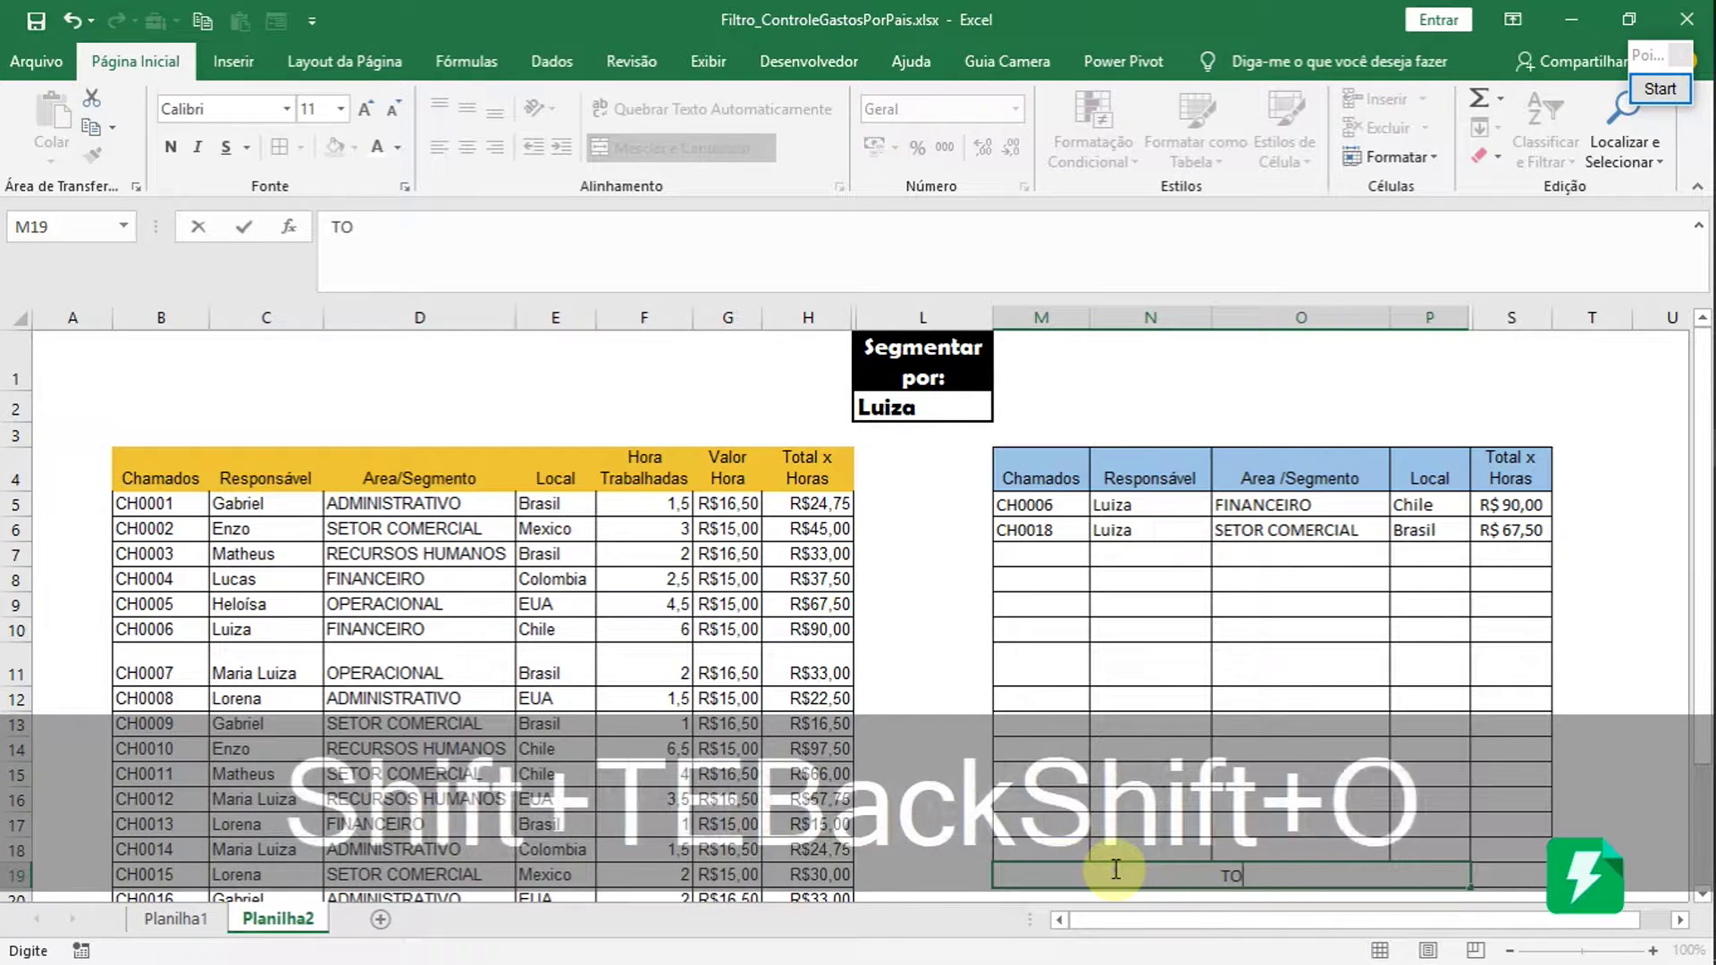
pyautogui.write('TE')
pyautogui.press('BackSpace')
pyautogui.write('AL de')
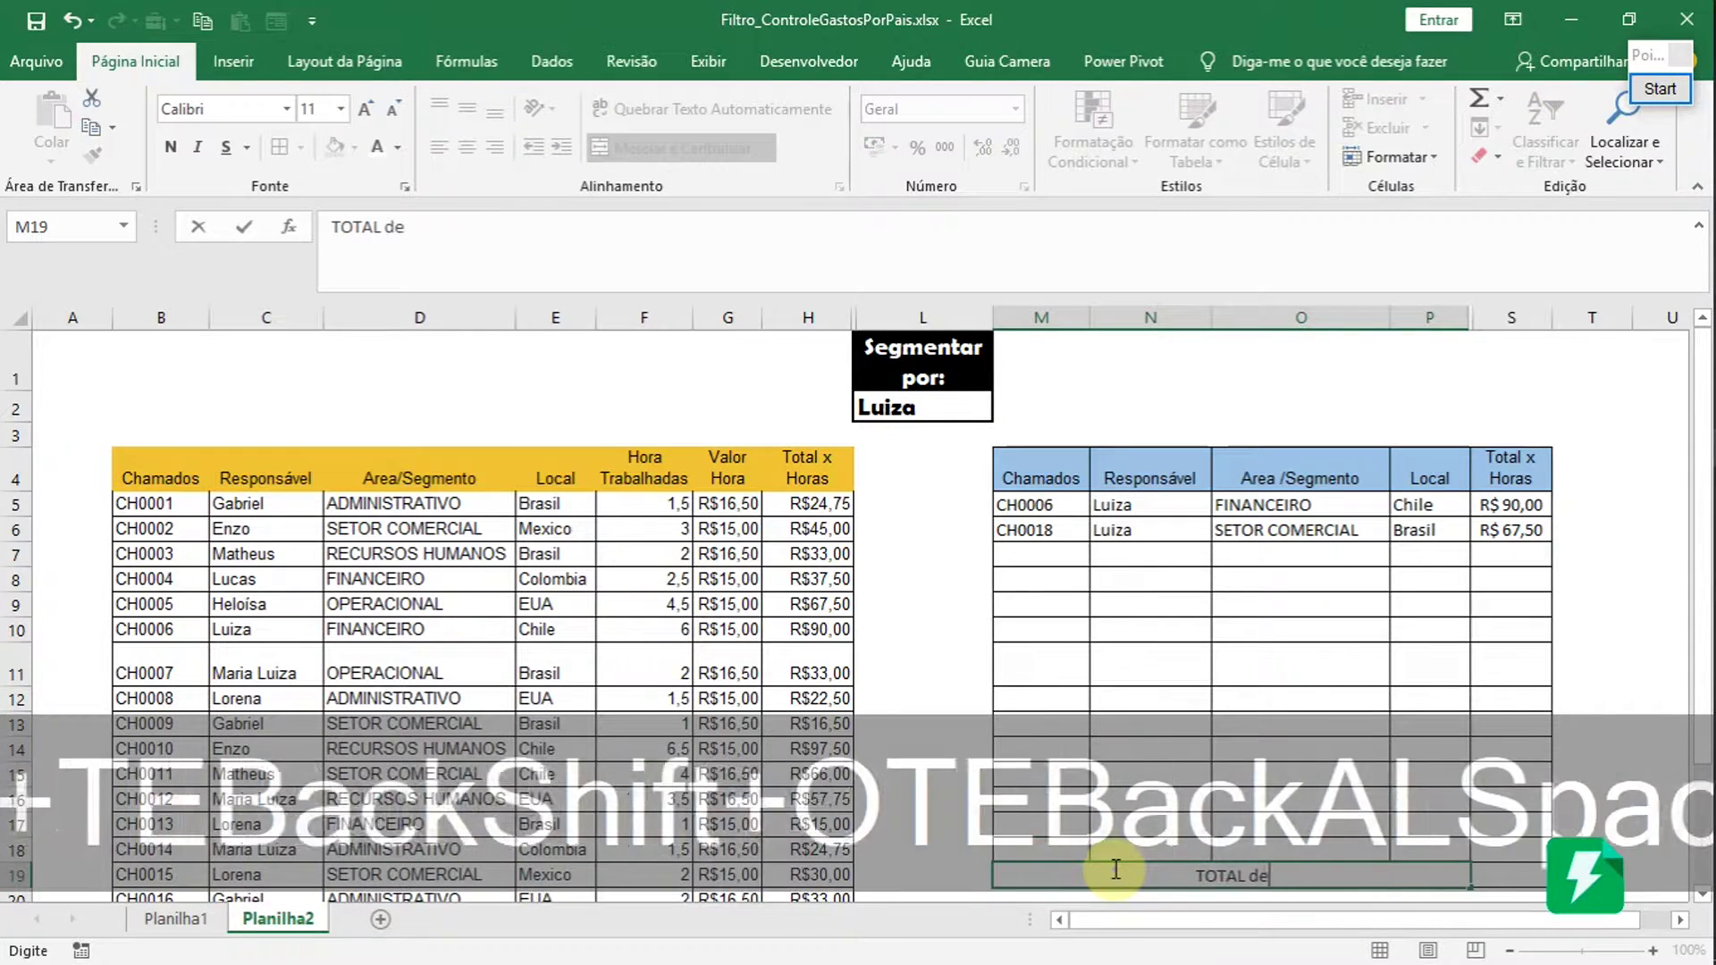
pyautogui.write(' Ho')
pyautogui.write('s tr')
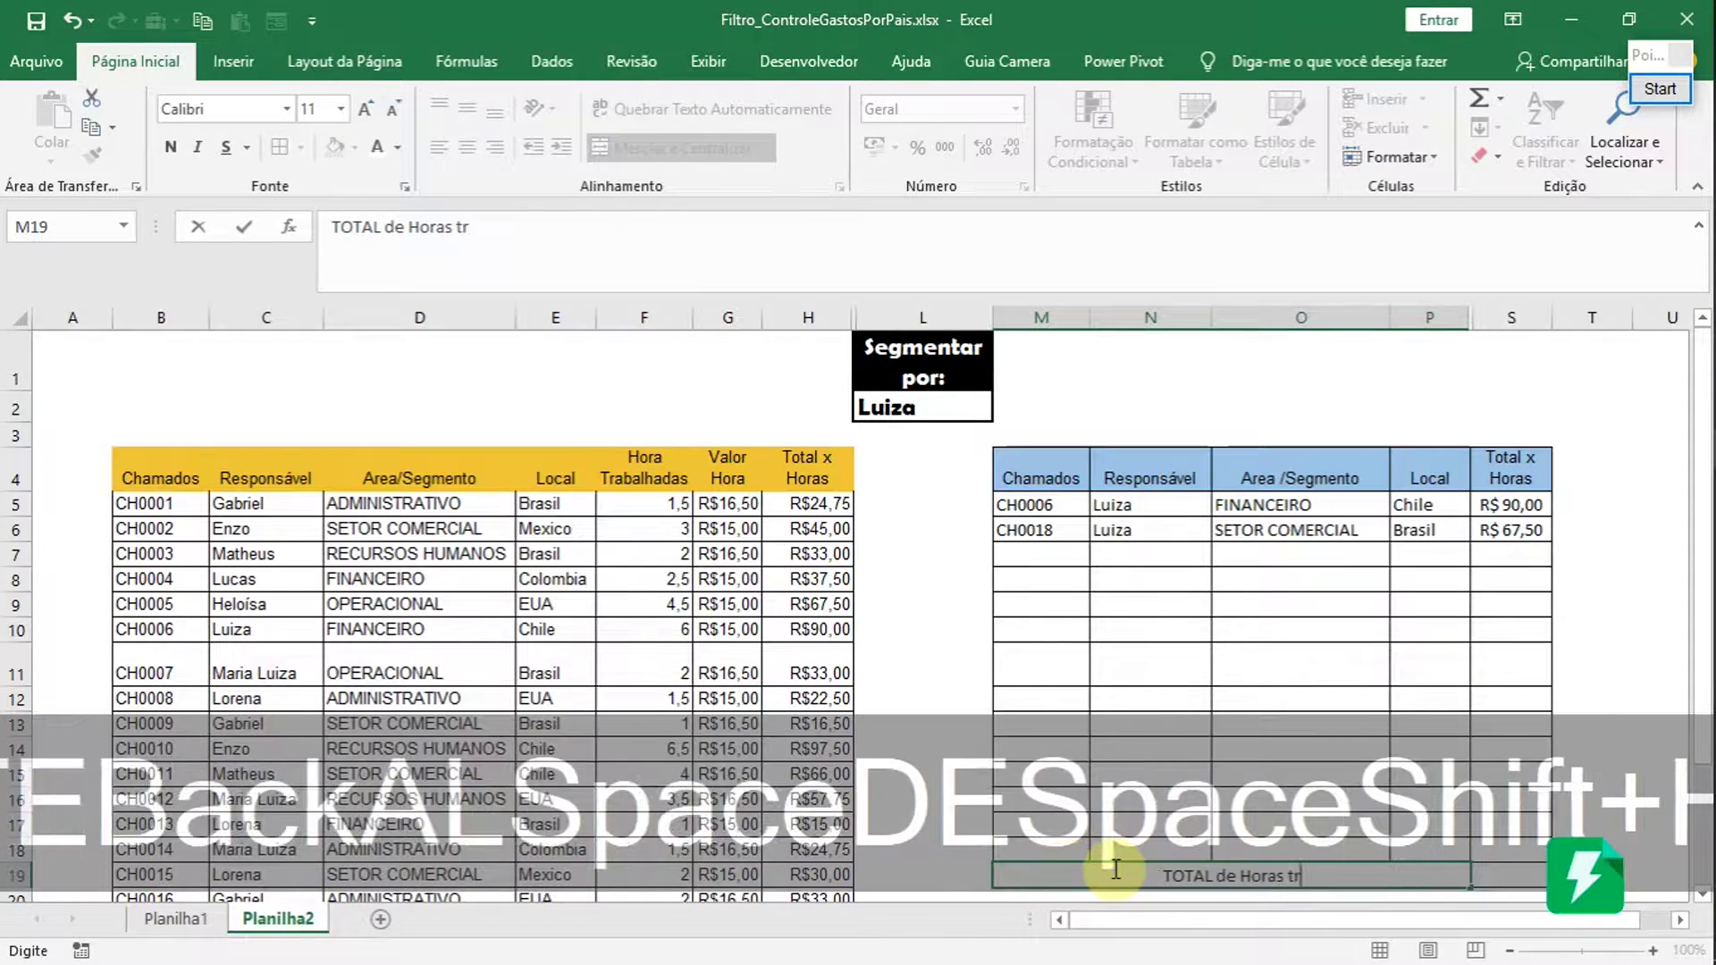
pyautogui.write('abalhadas:')
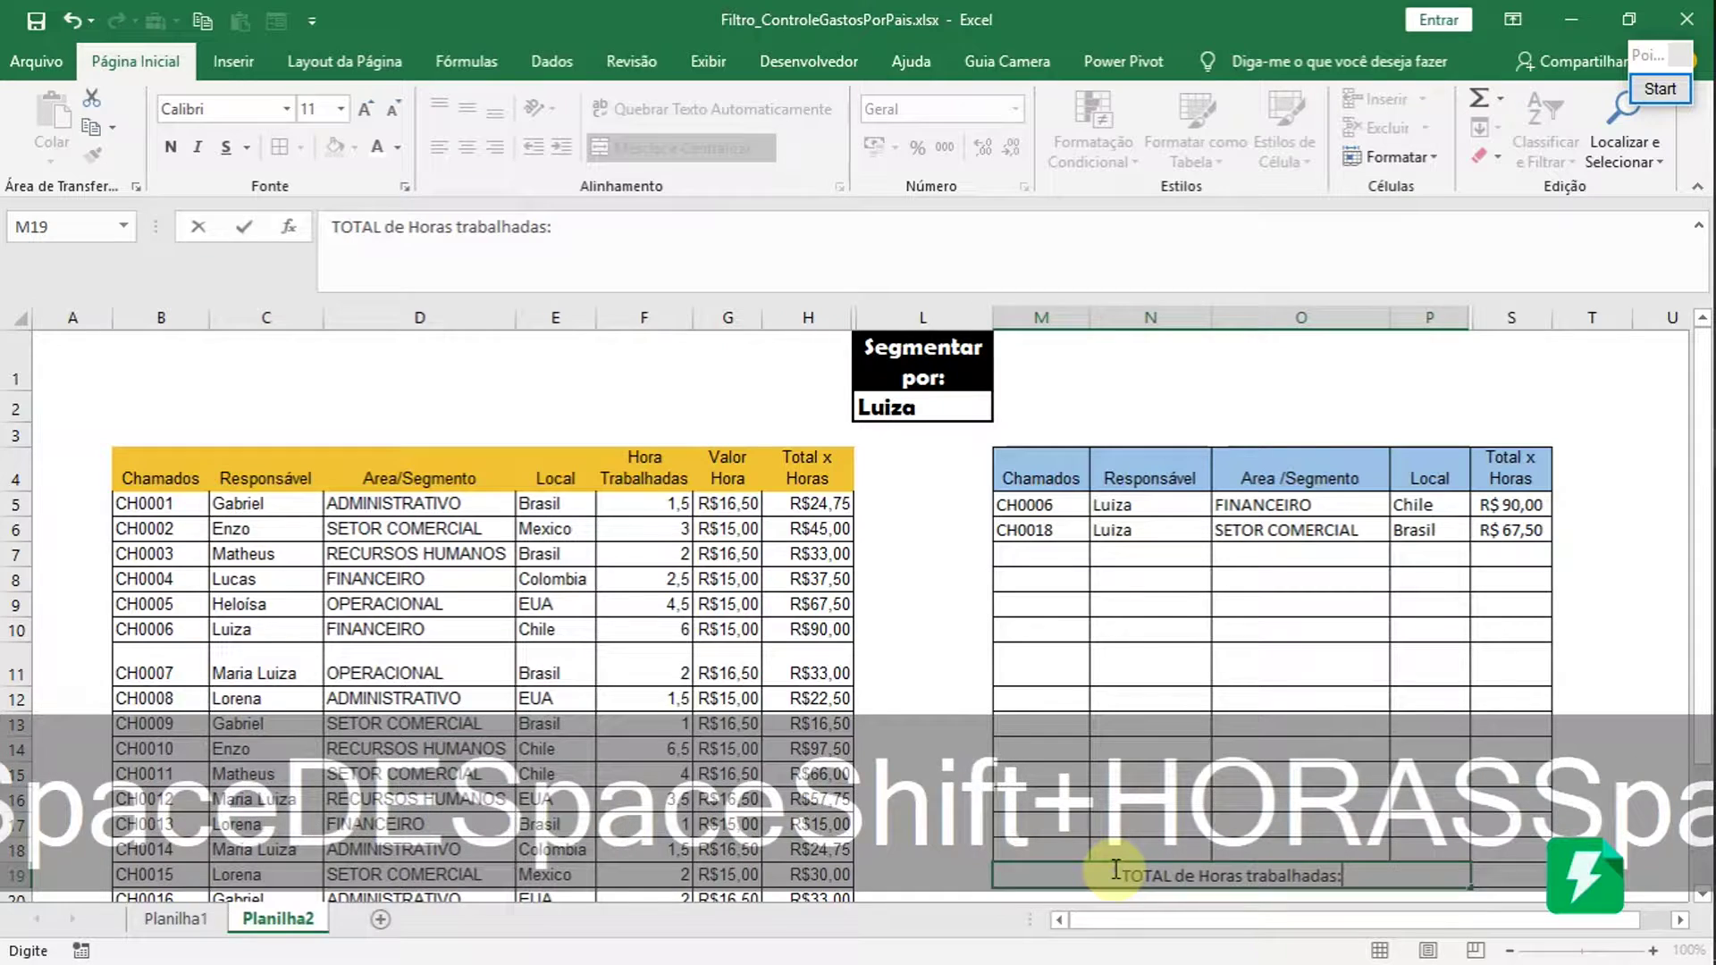
pyautogui.press('Tab')
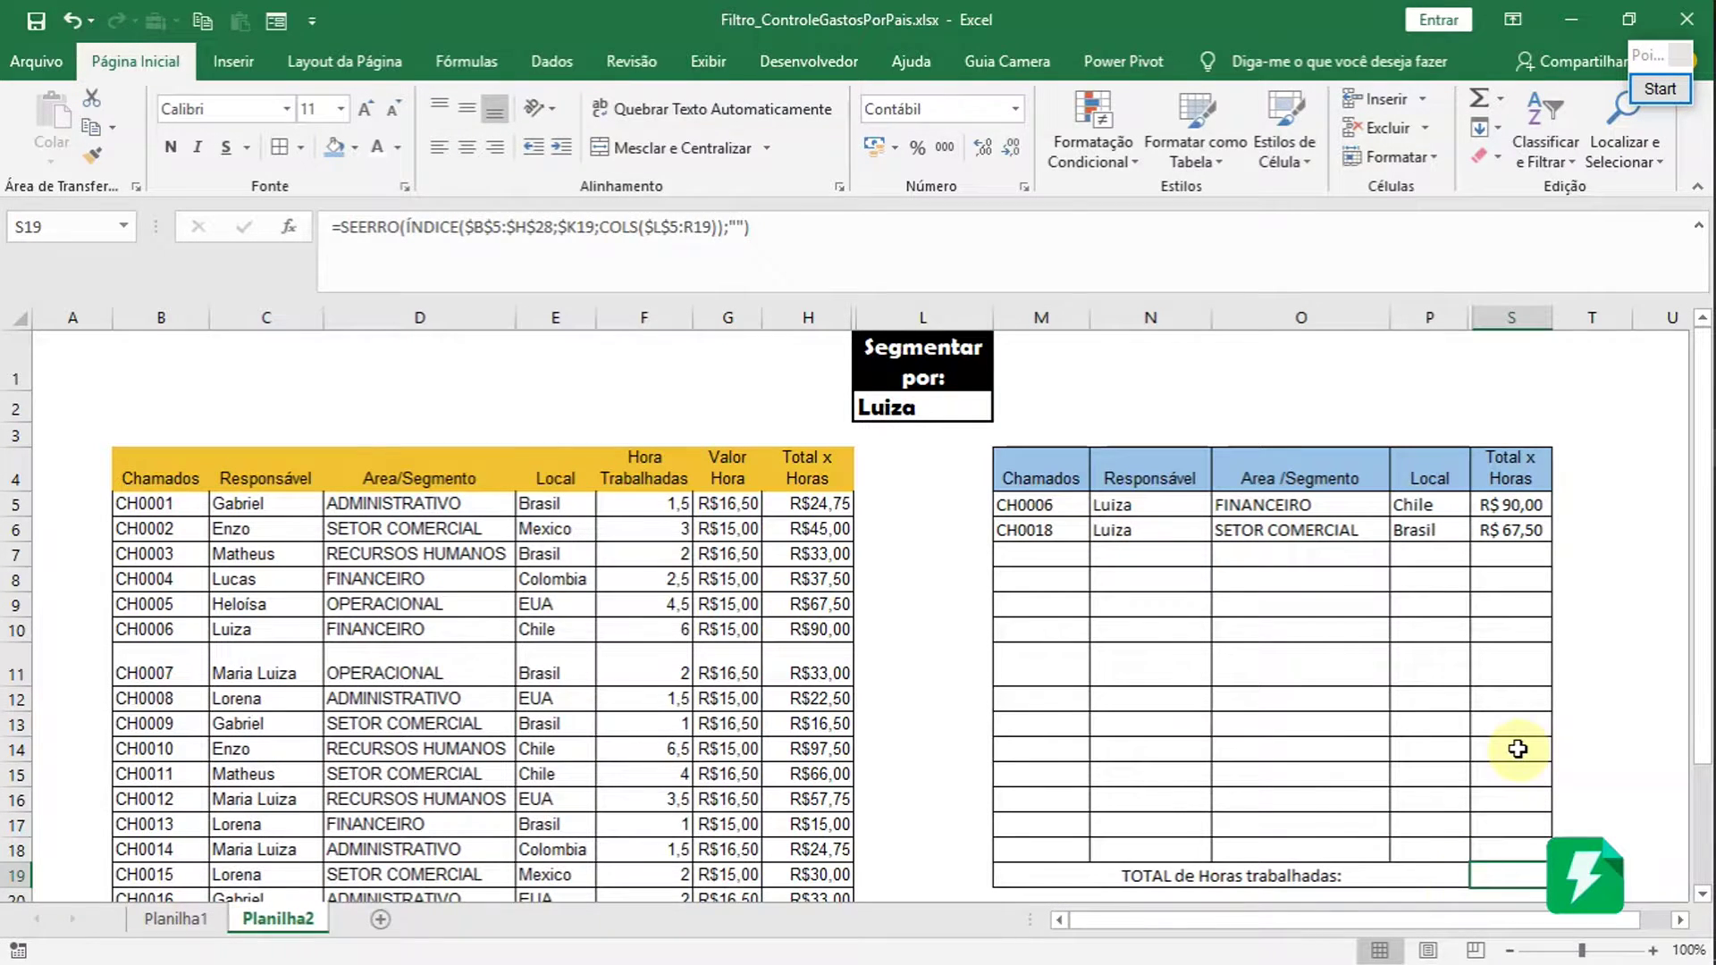
# - Enter a SOMA formula over S5:S18 in S19 and autofit the width of column S
pyautogui.write('s')
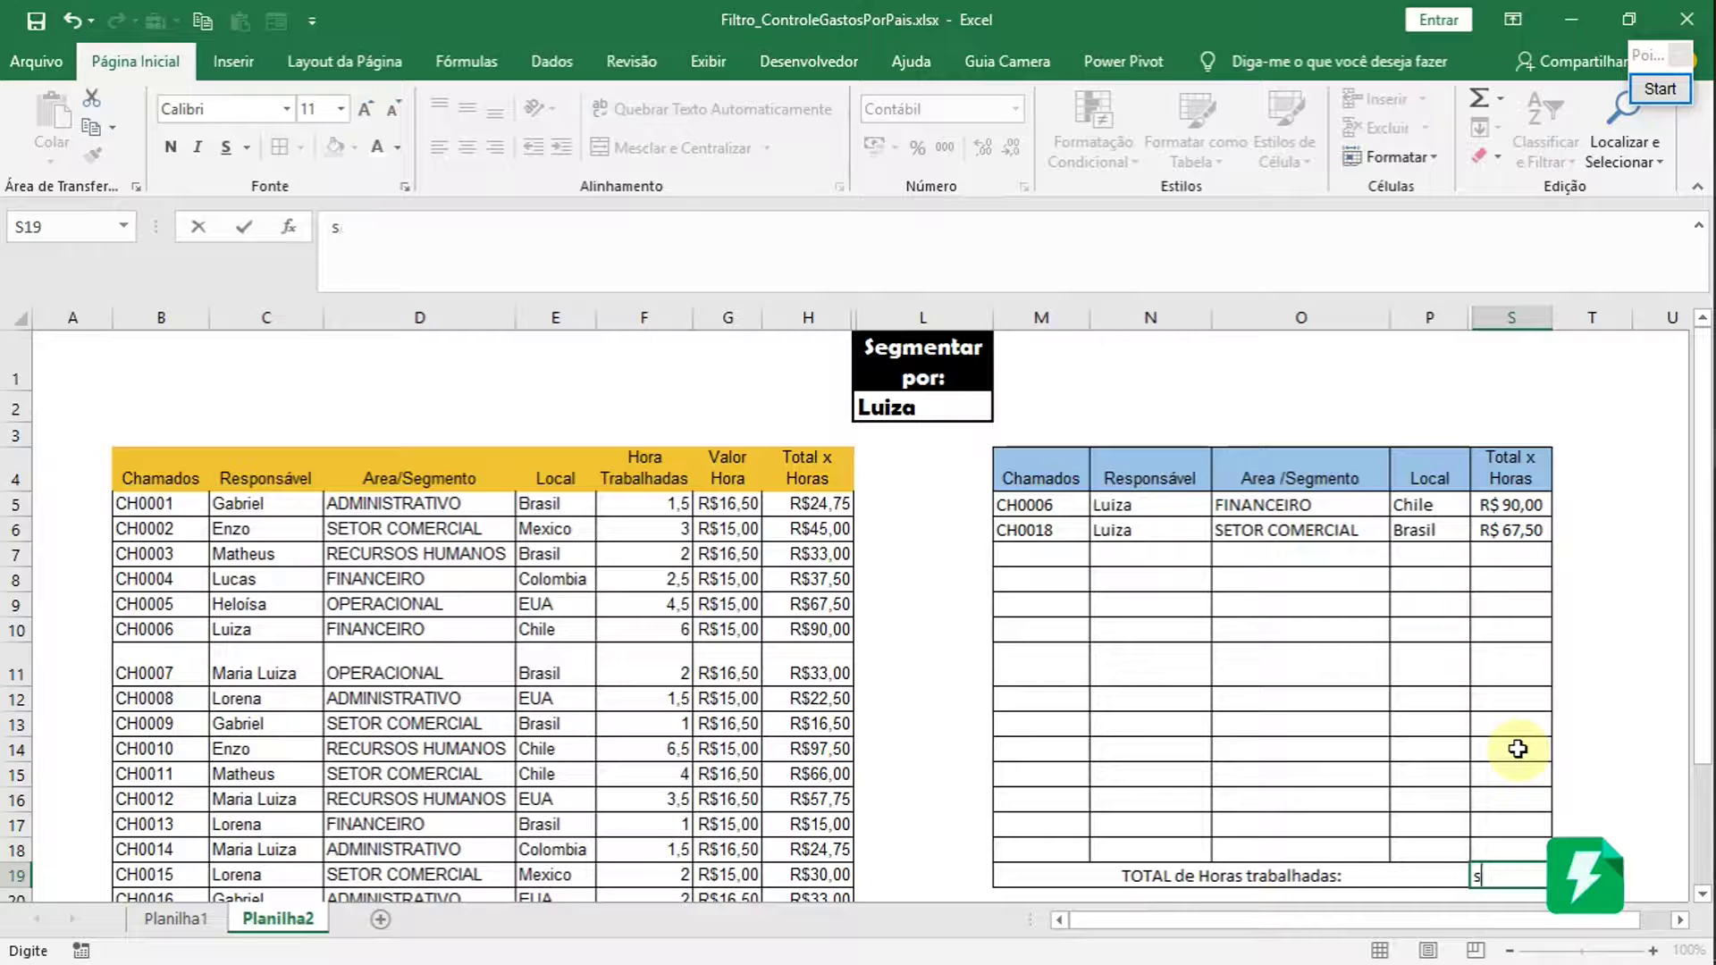
pyautogui.write('u=')
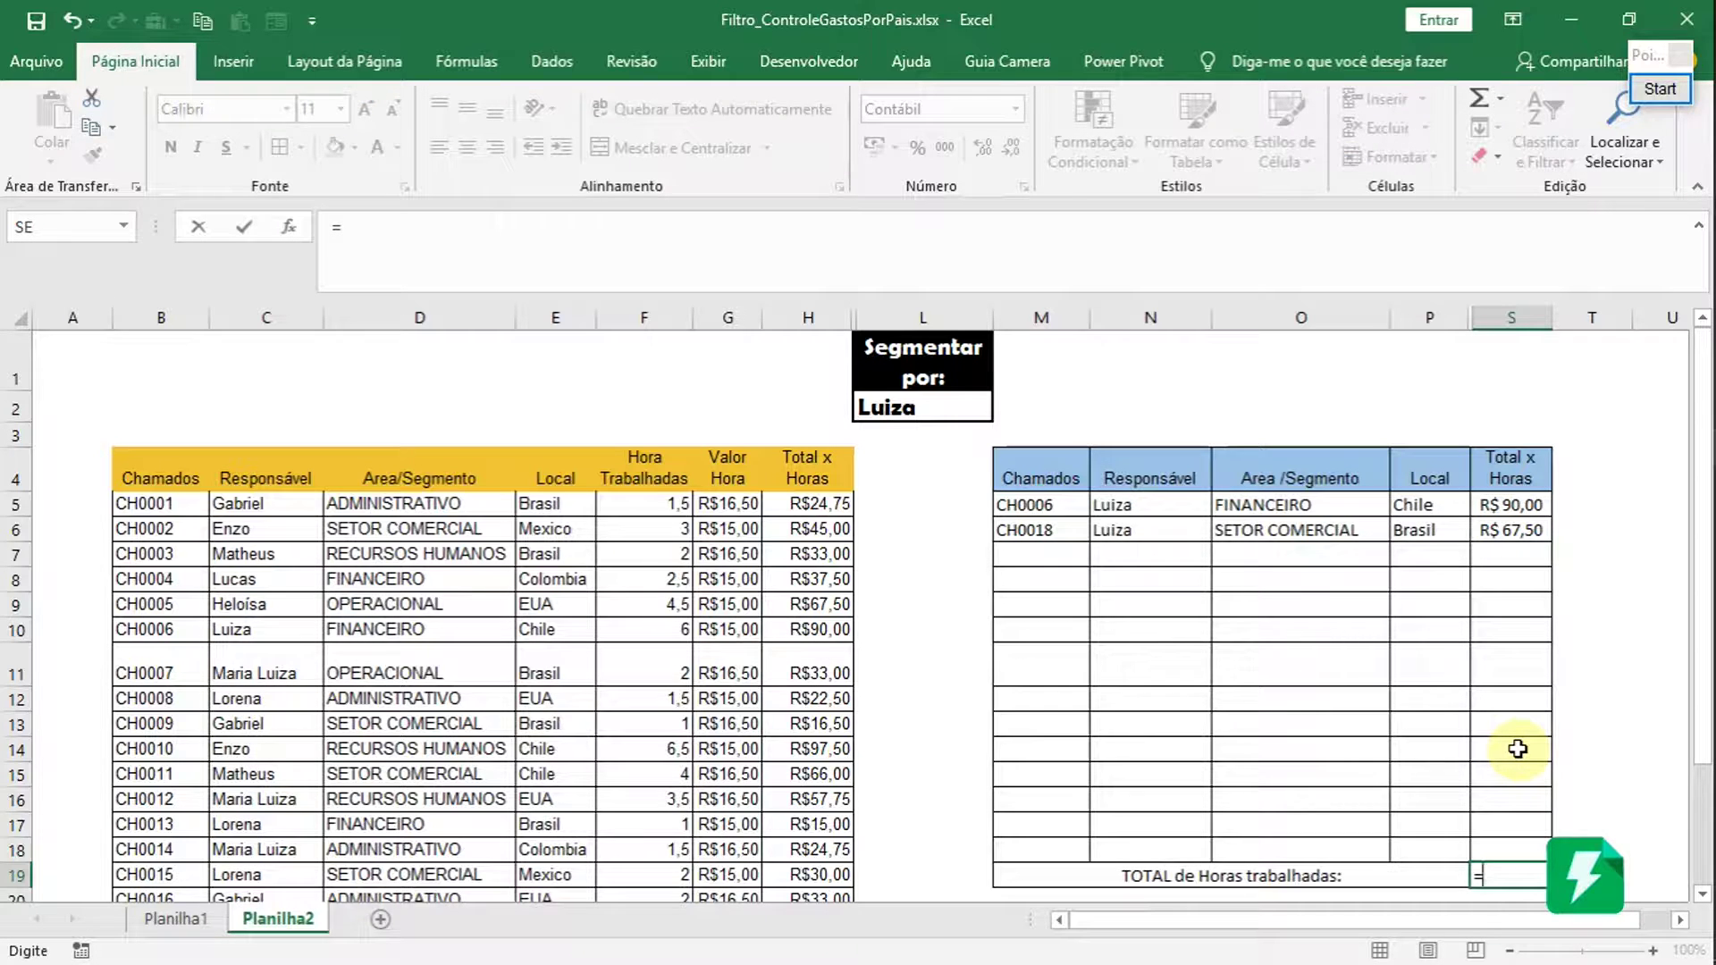
pyautogui.write('so')
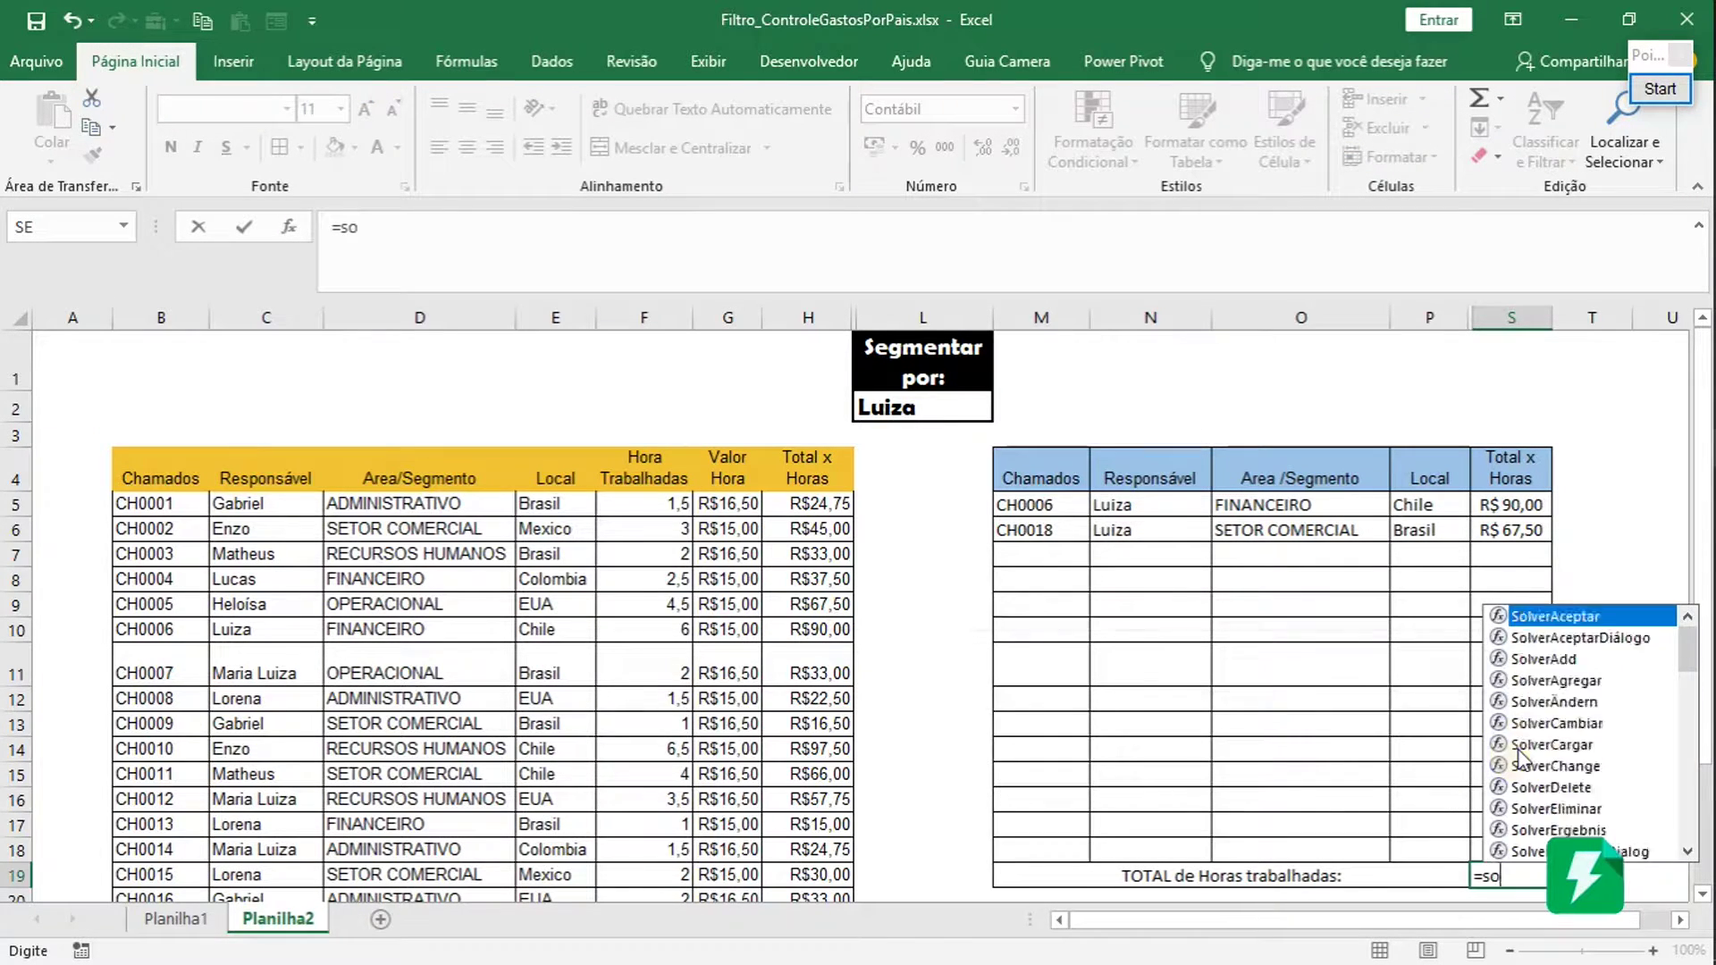
pyautogui.write('ma(')
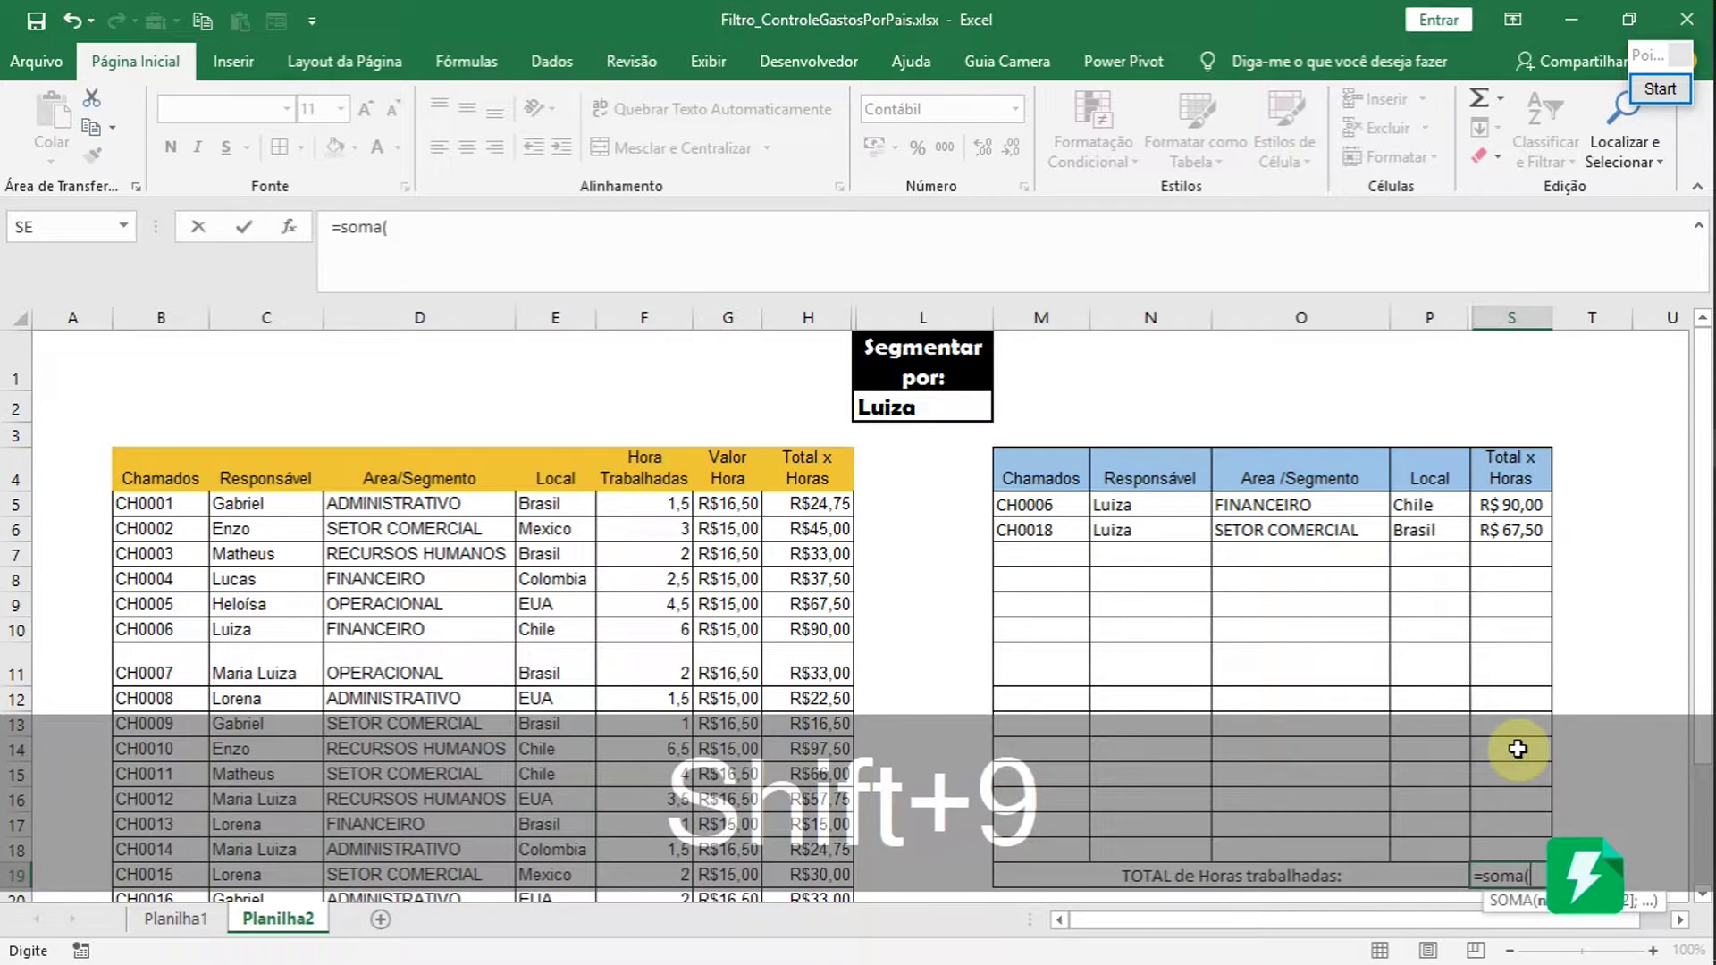
pyautogui.moveTo(1494, 516); pyautogui.dragTo(1501, 848)
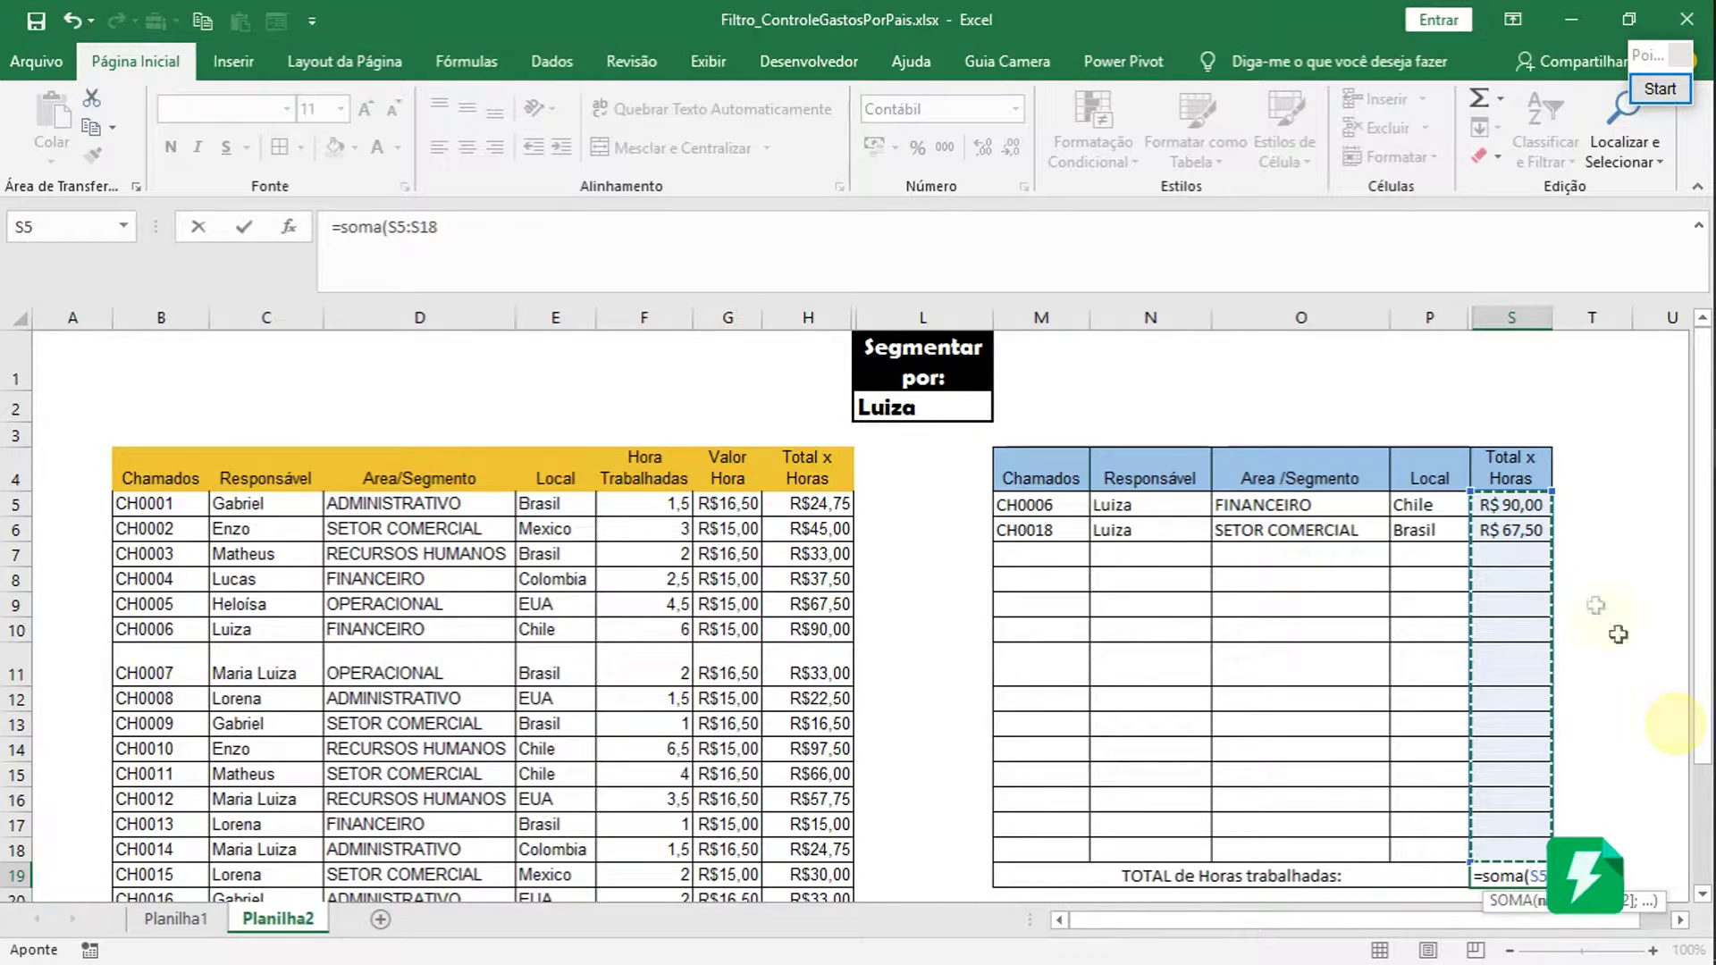
pyautogui.press('Return')
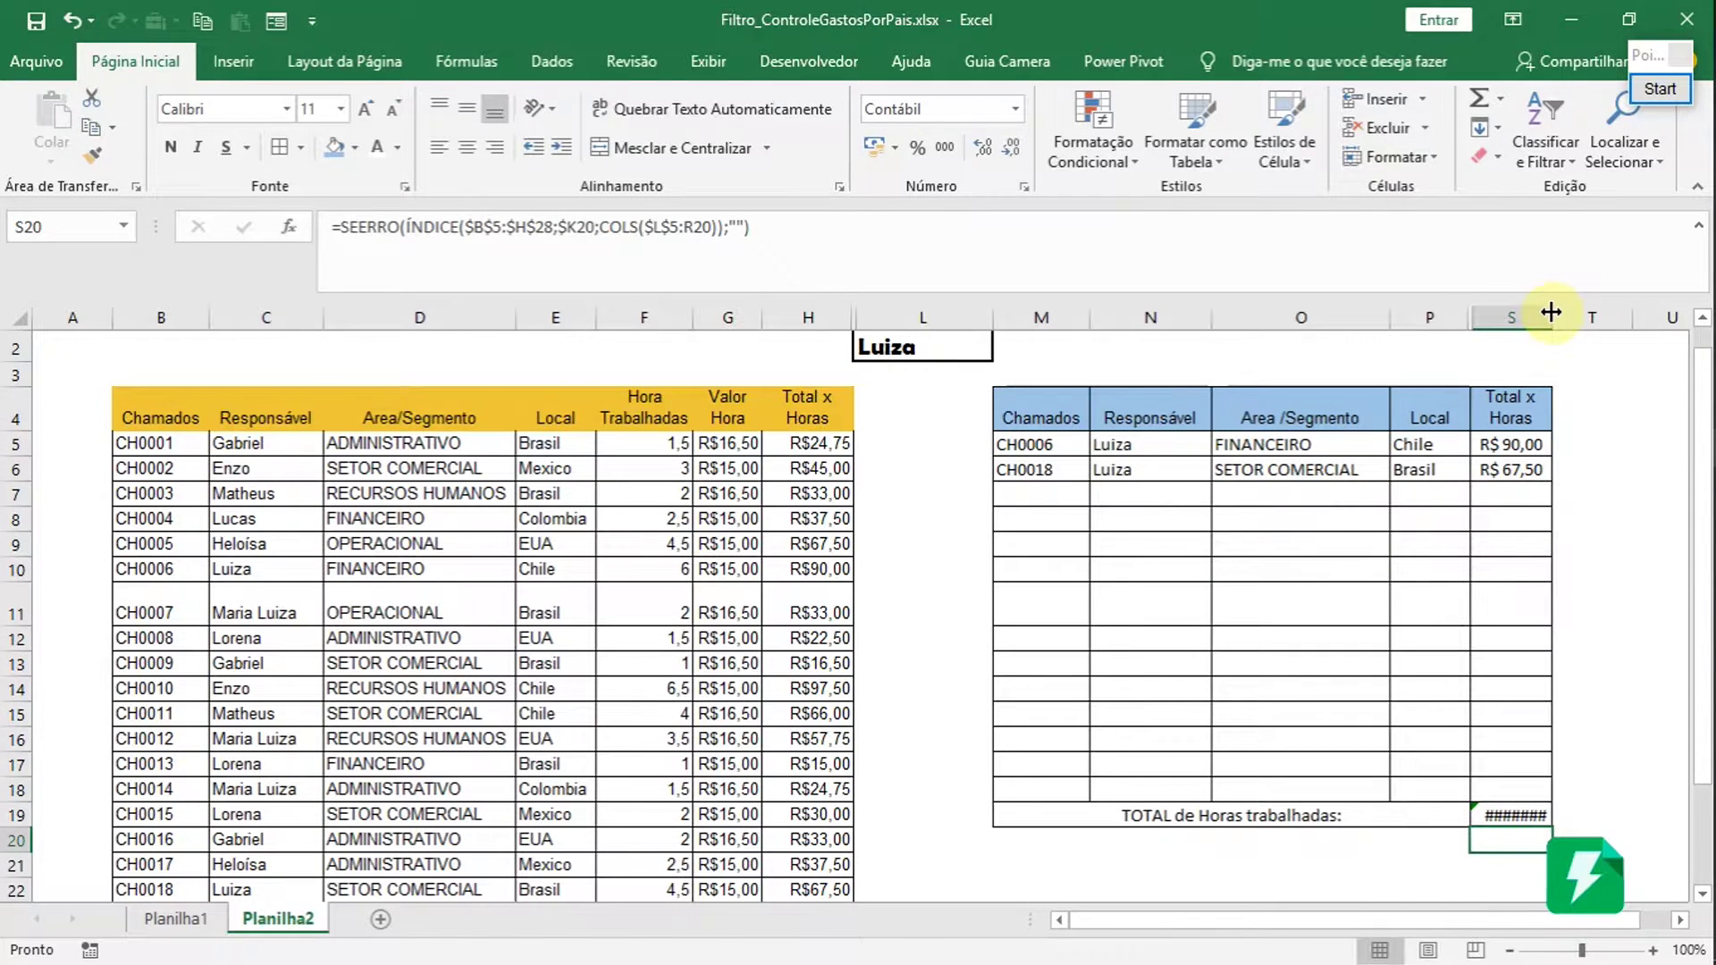
pyautogui.doubleClick(1550, 312)
# - Format the total row M19:S19 in bold Arial Rounded MT Bold with an orange fill
pyautogui.click(1497, 813)
pyautogui.moveTo(1399, 815); pyautogui.dragTo(1483, 815)
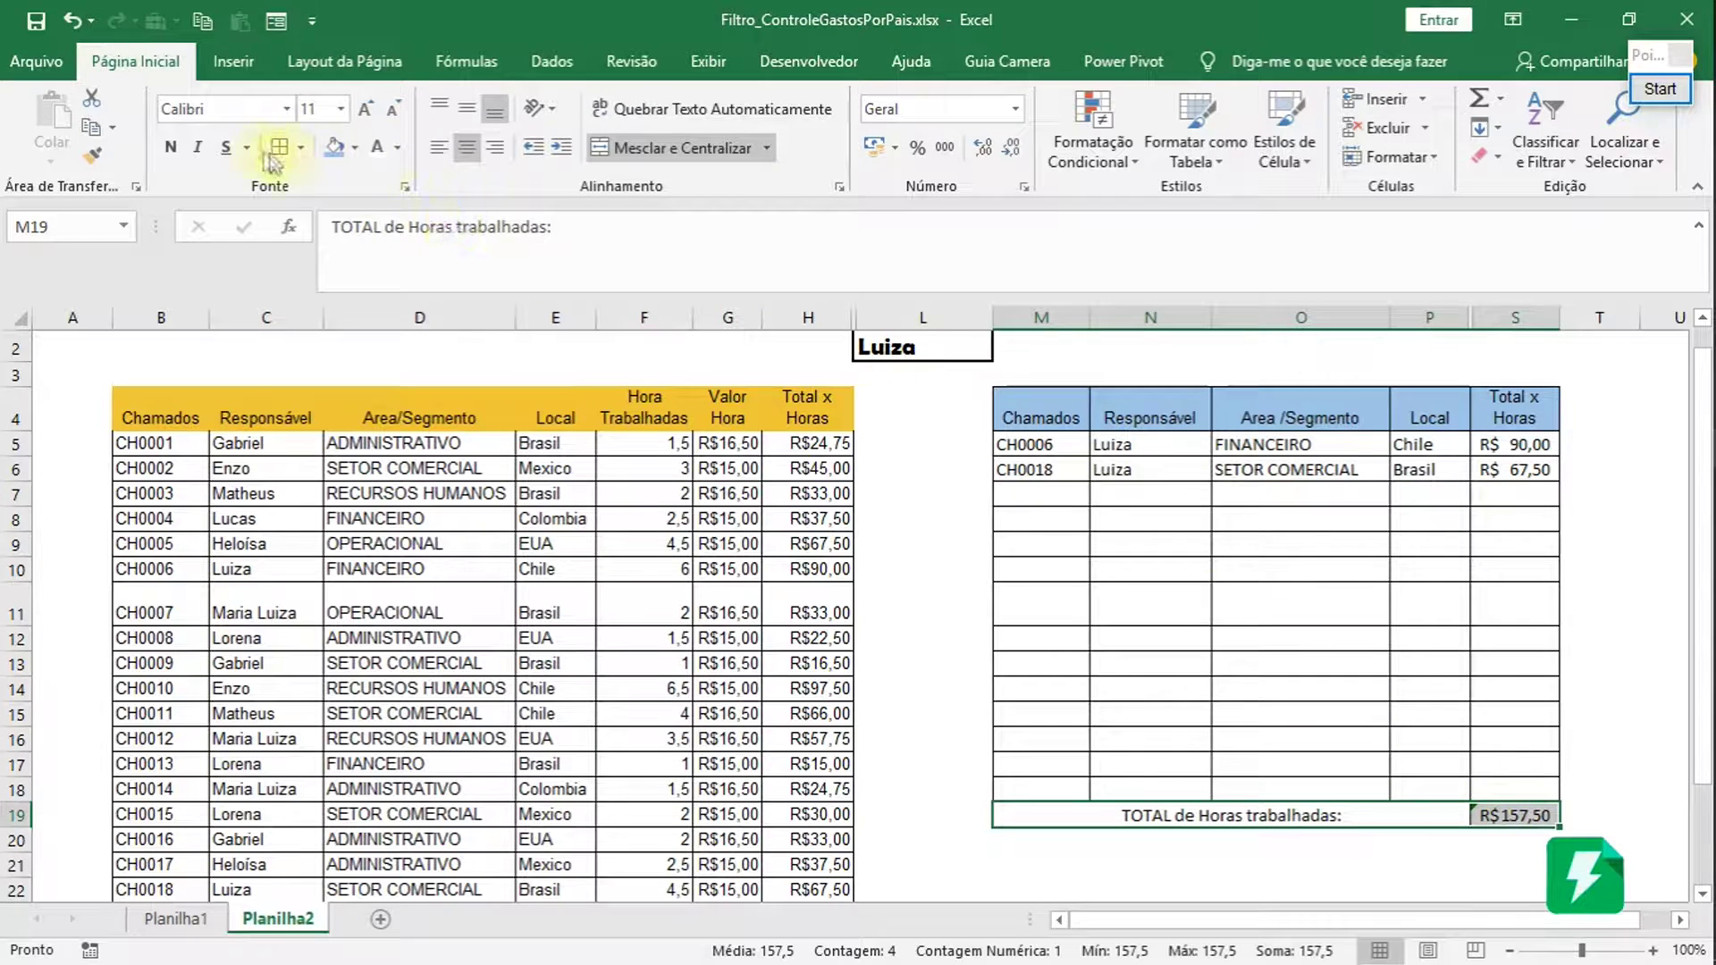
pyautogui.click(286, 108)
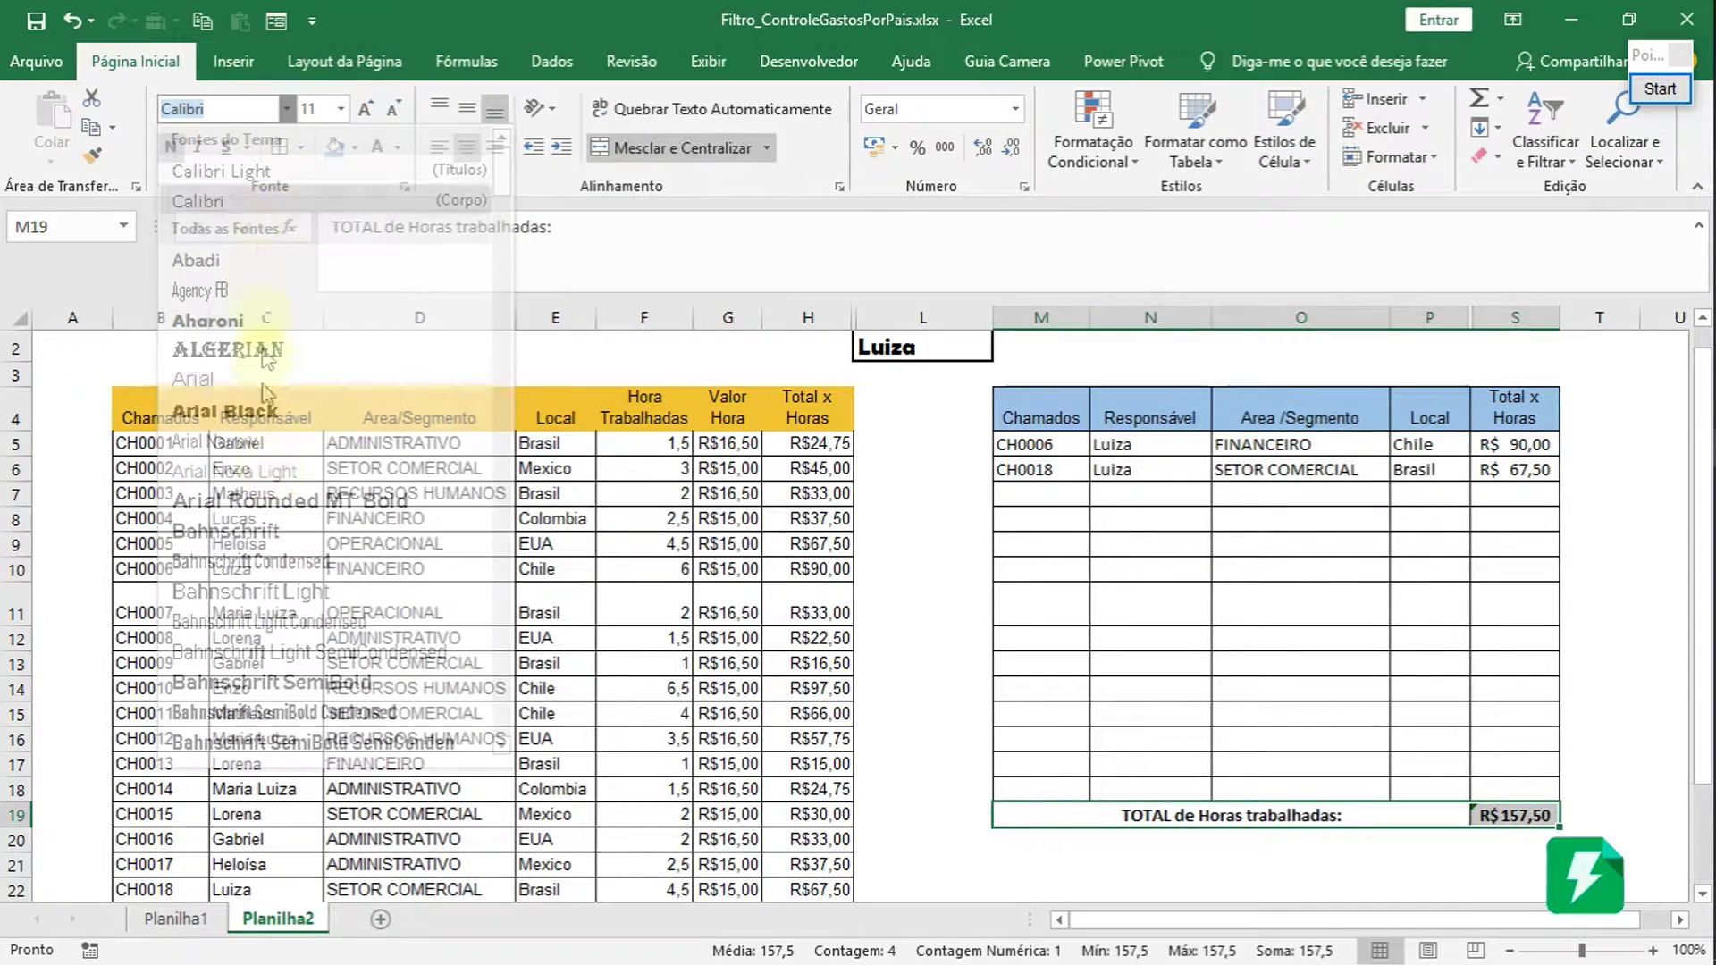
pyautogui.click(293, 500)
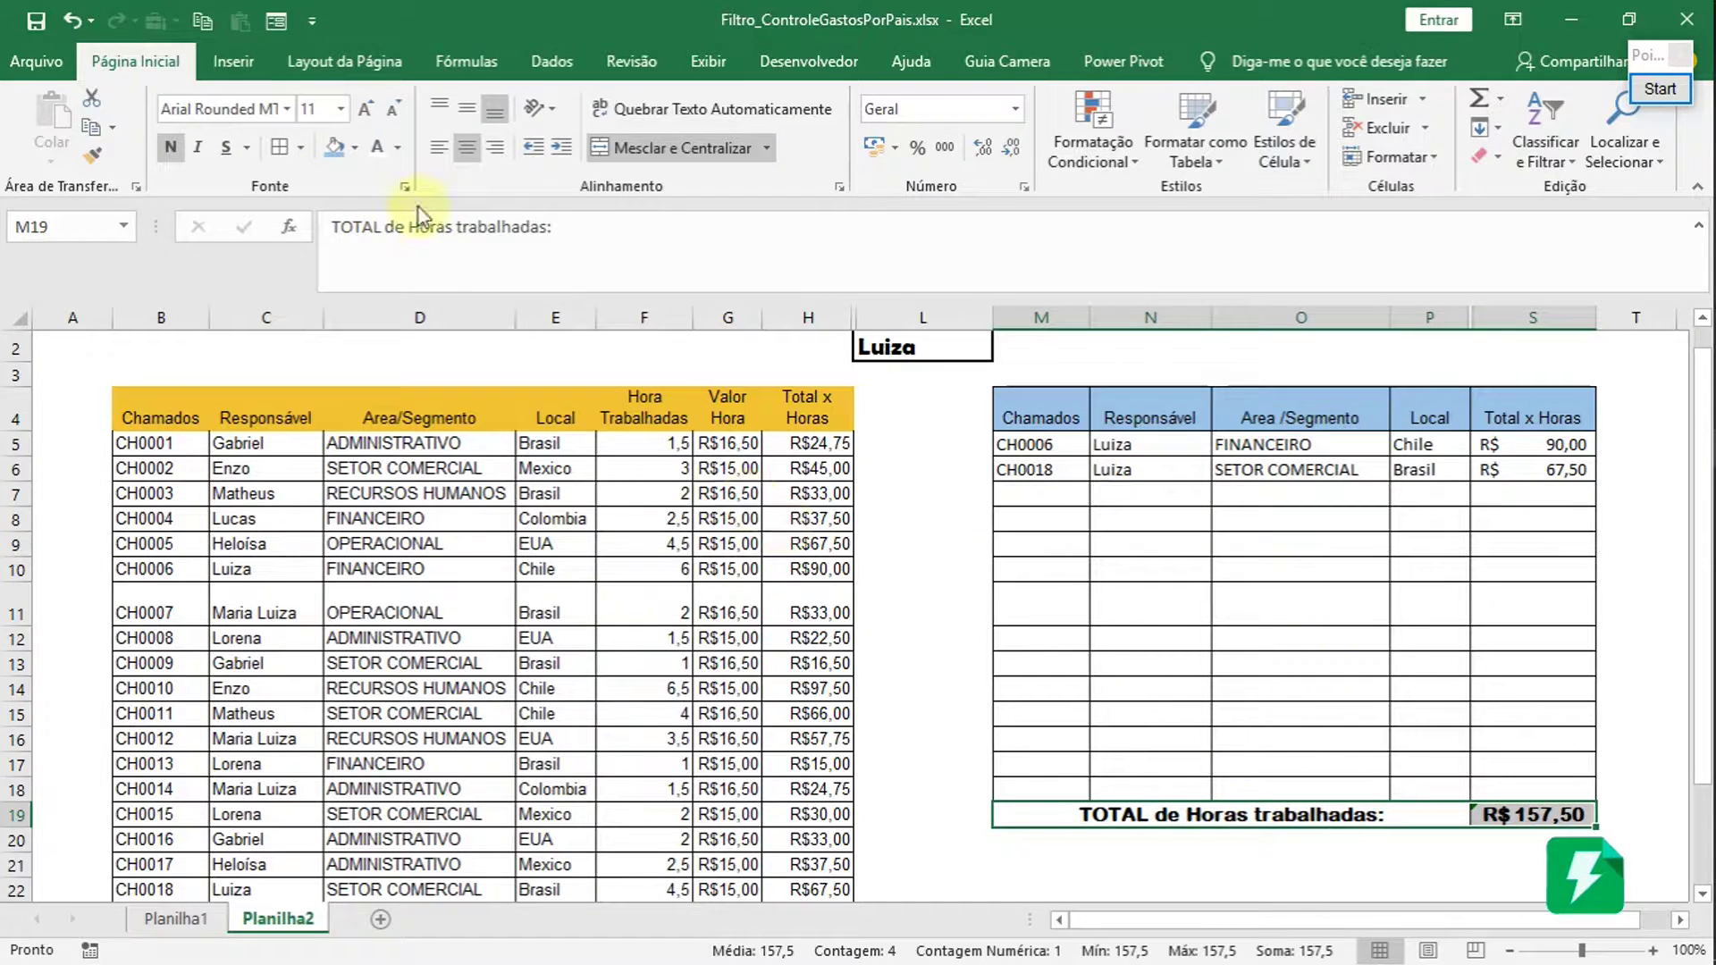
pyautogui.click(355, 147)
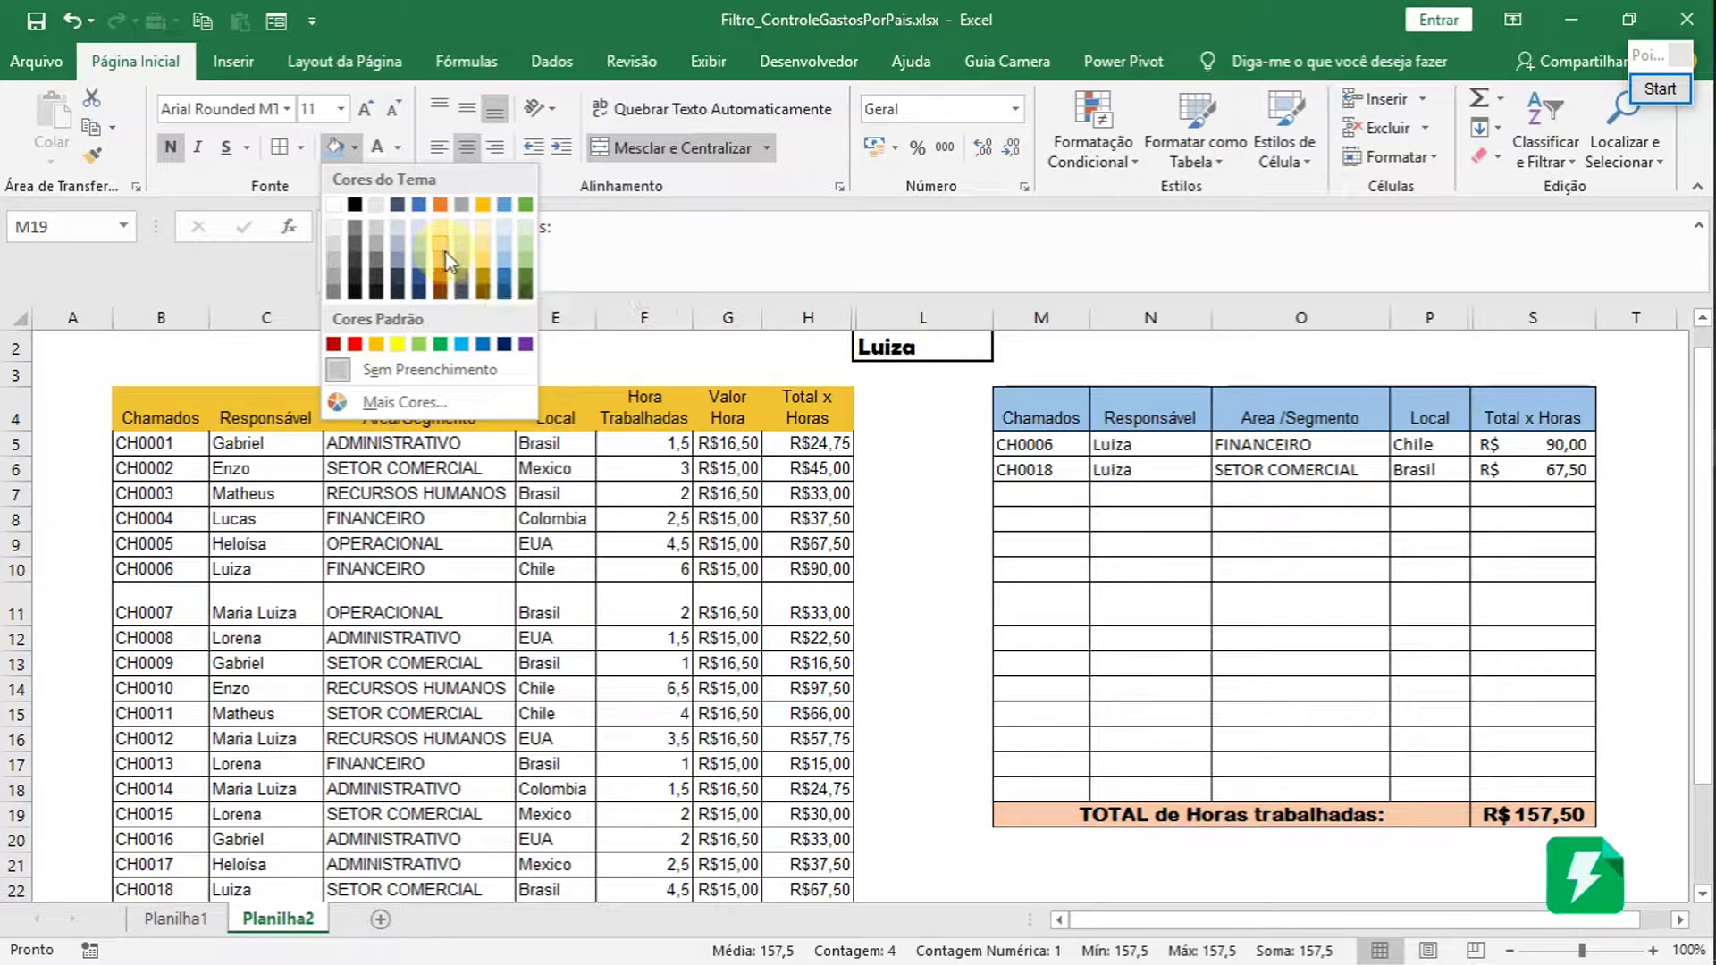
pyautogui.click(441, 206)
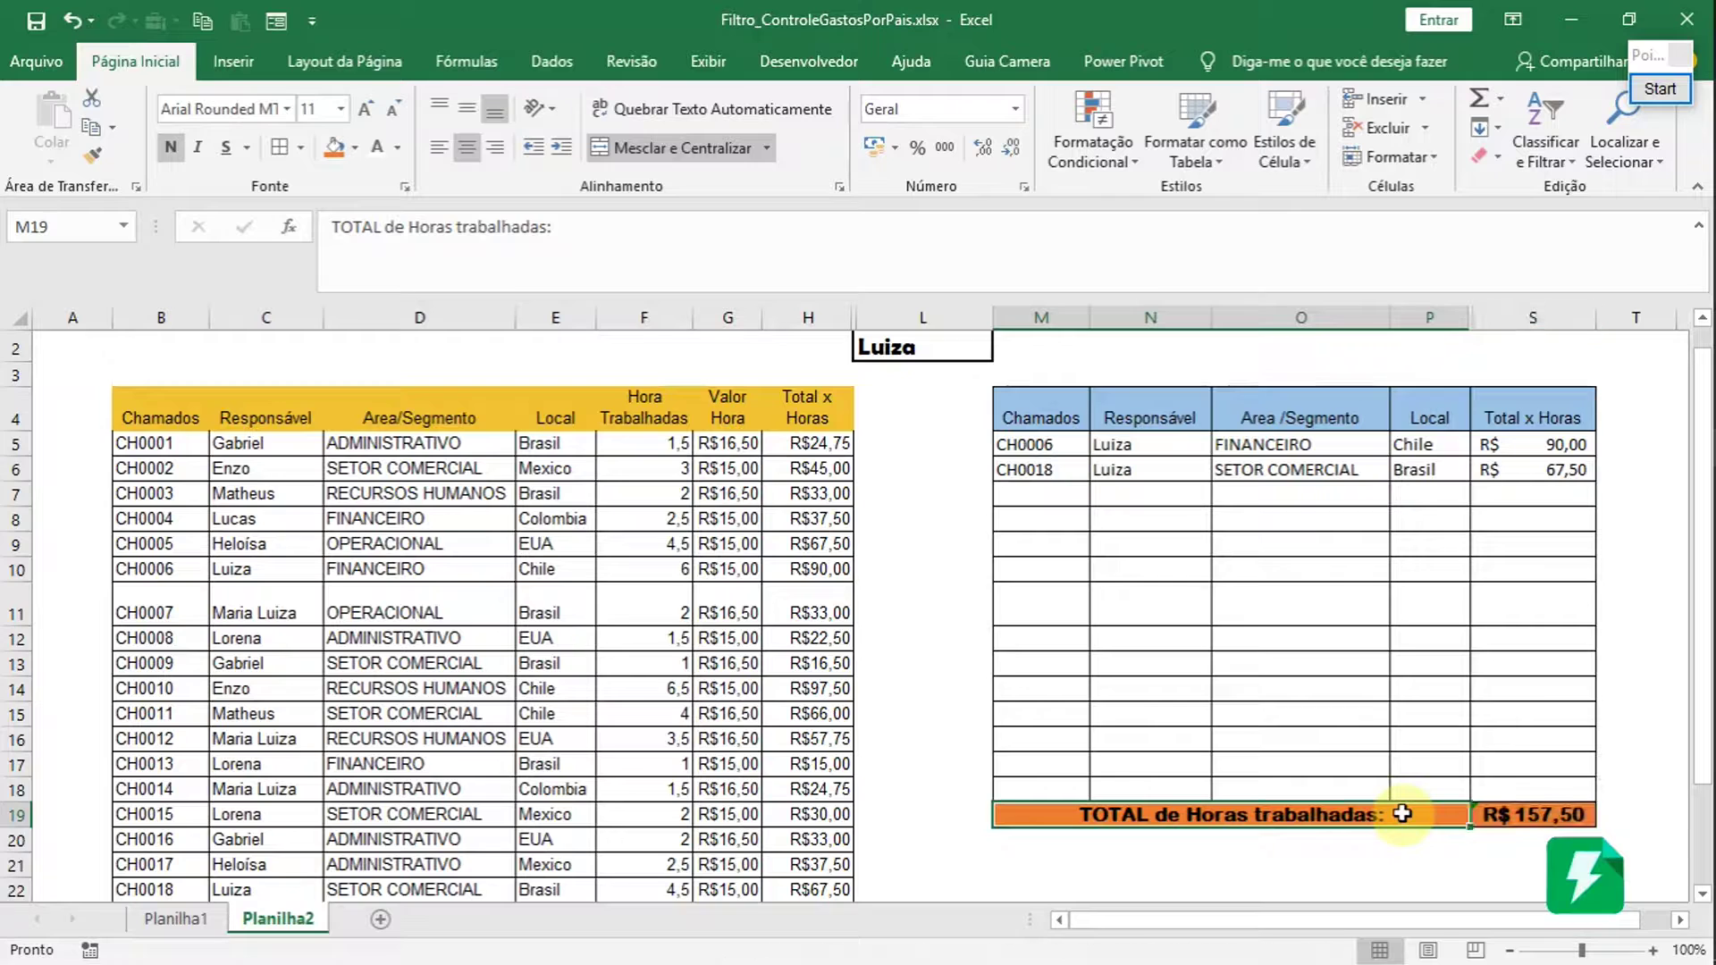
pyautogui.click(1191, 688)
# - Test the L2 filter with the third and last names in its list, checking the resulting Local and Area /Segmento entries
pyautogui.scroll(1, 1191, 688)
pyautogui.click(942, 402)
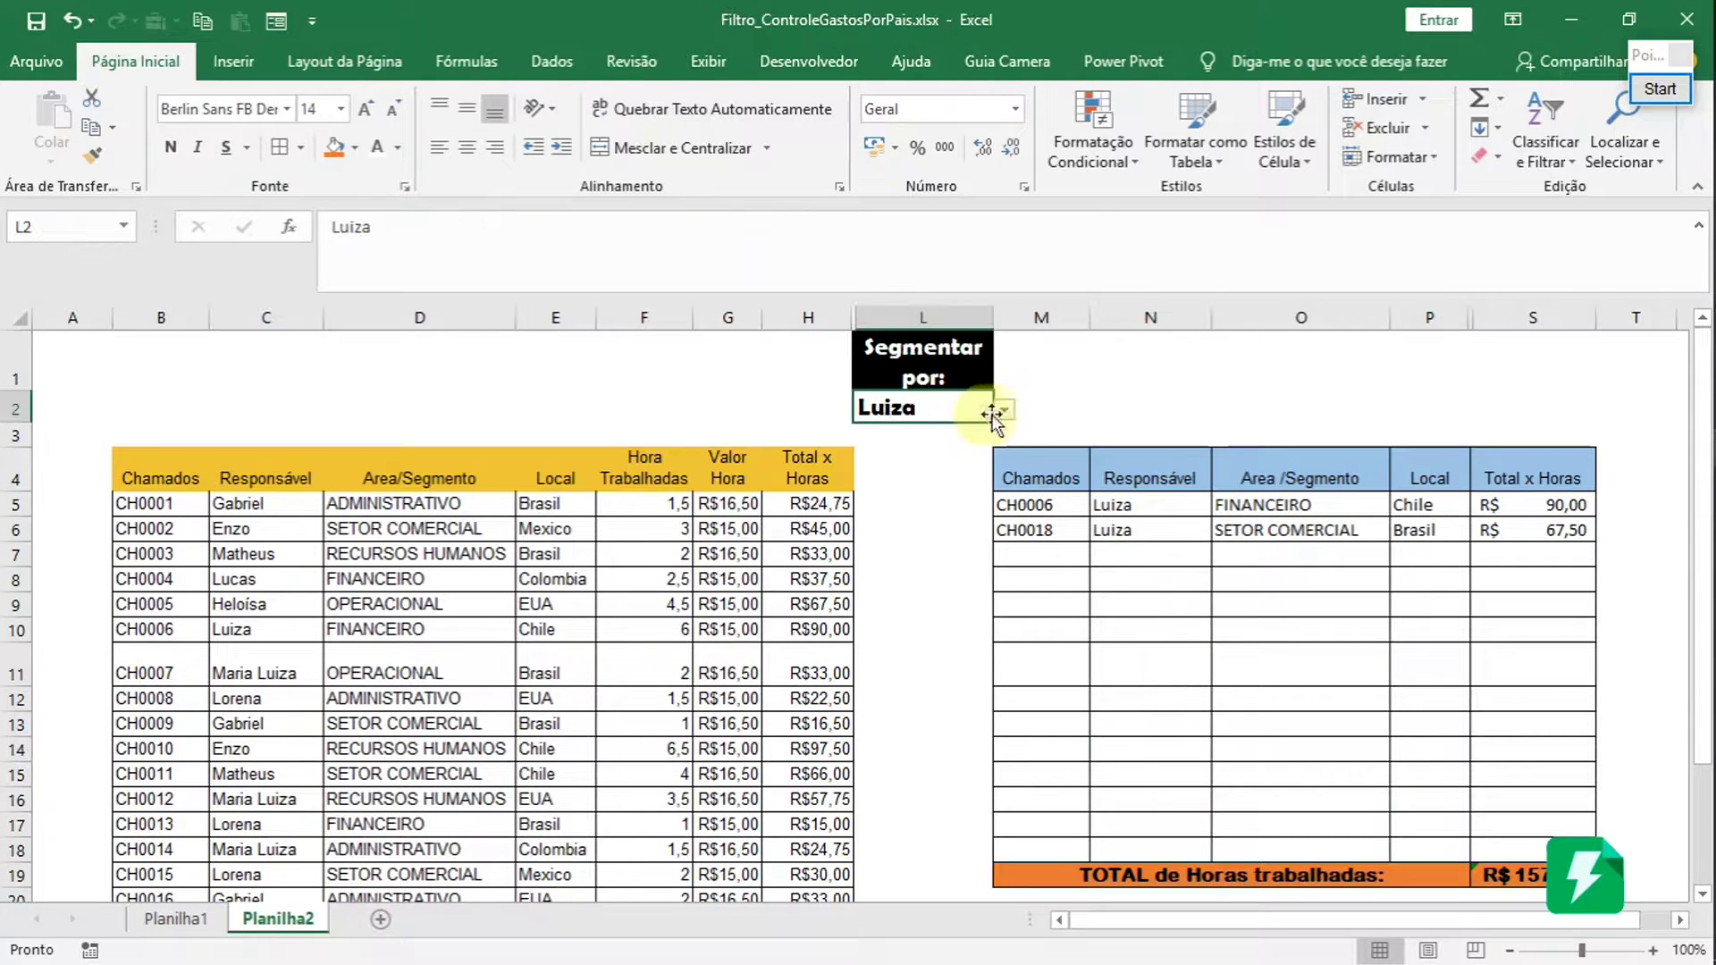
pyautogui.click(1004, 408)
pyautogui.click(925, 467)
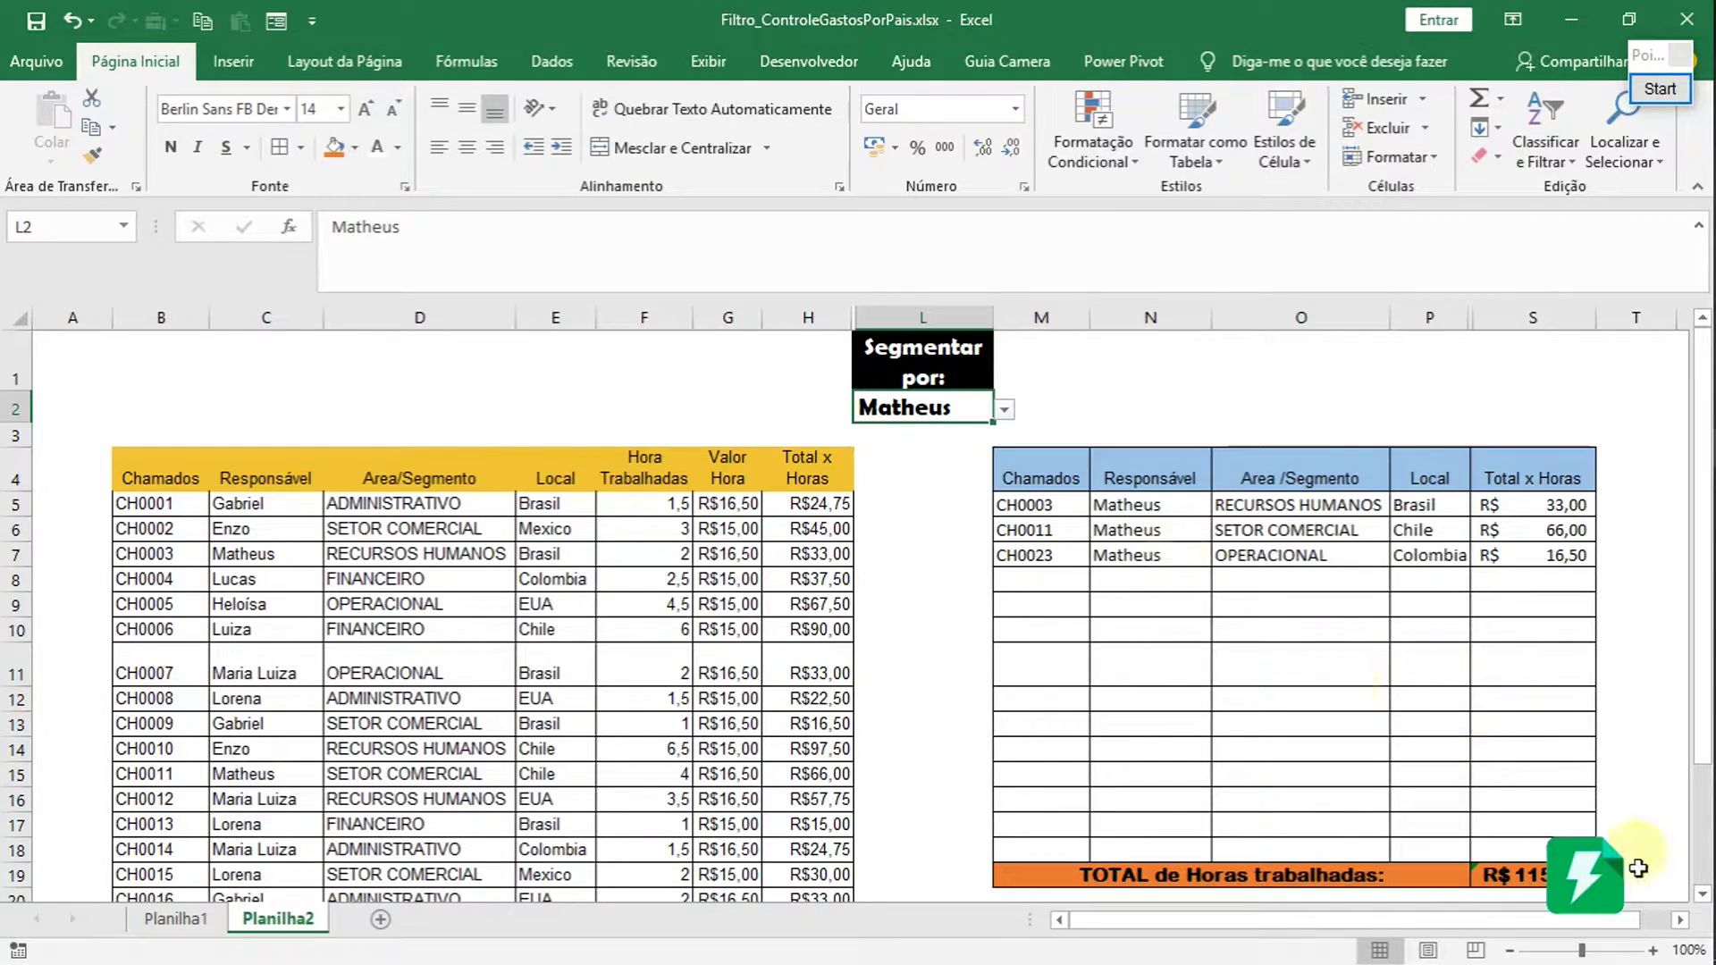
pyautogui.click(1005, 408)
pyautogui.click(934, 540)
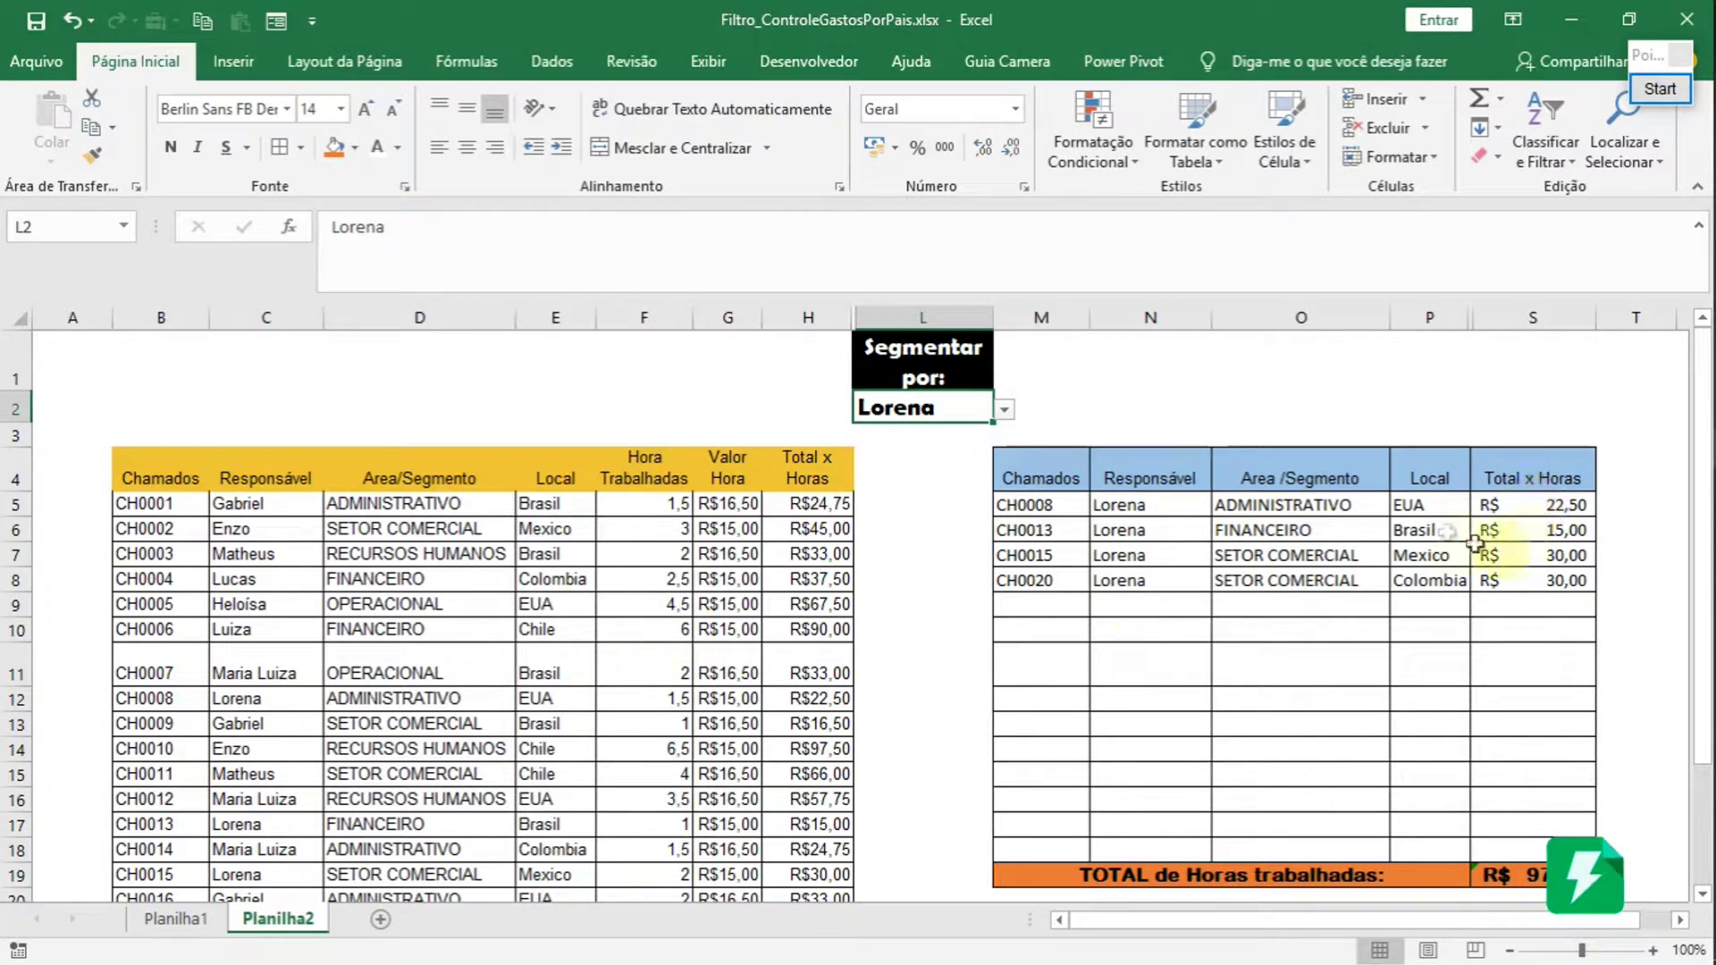
pyautogui.moveTo(1409, 505); pyautogui.dragTo(1430, 586)
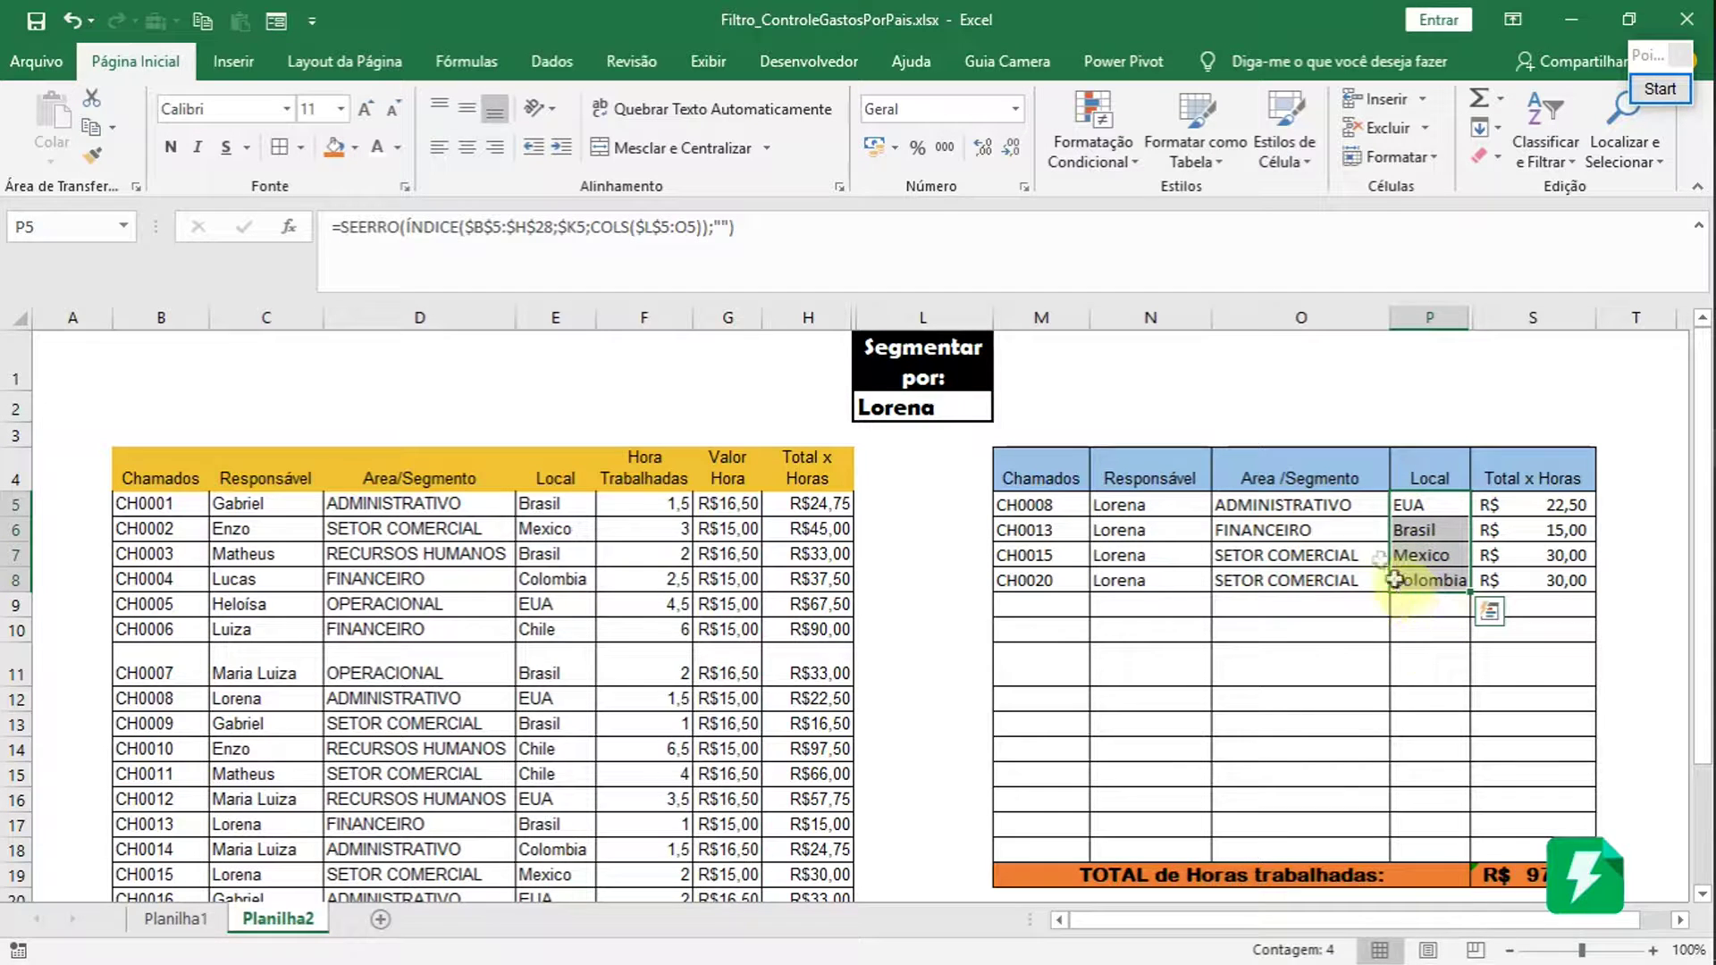
pyautogui.moveTo(1297, 504); pyautogui.dragTo(1301, 580)
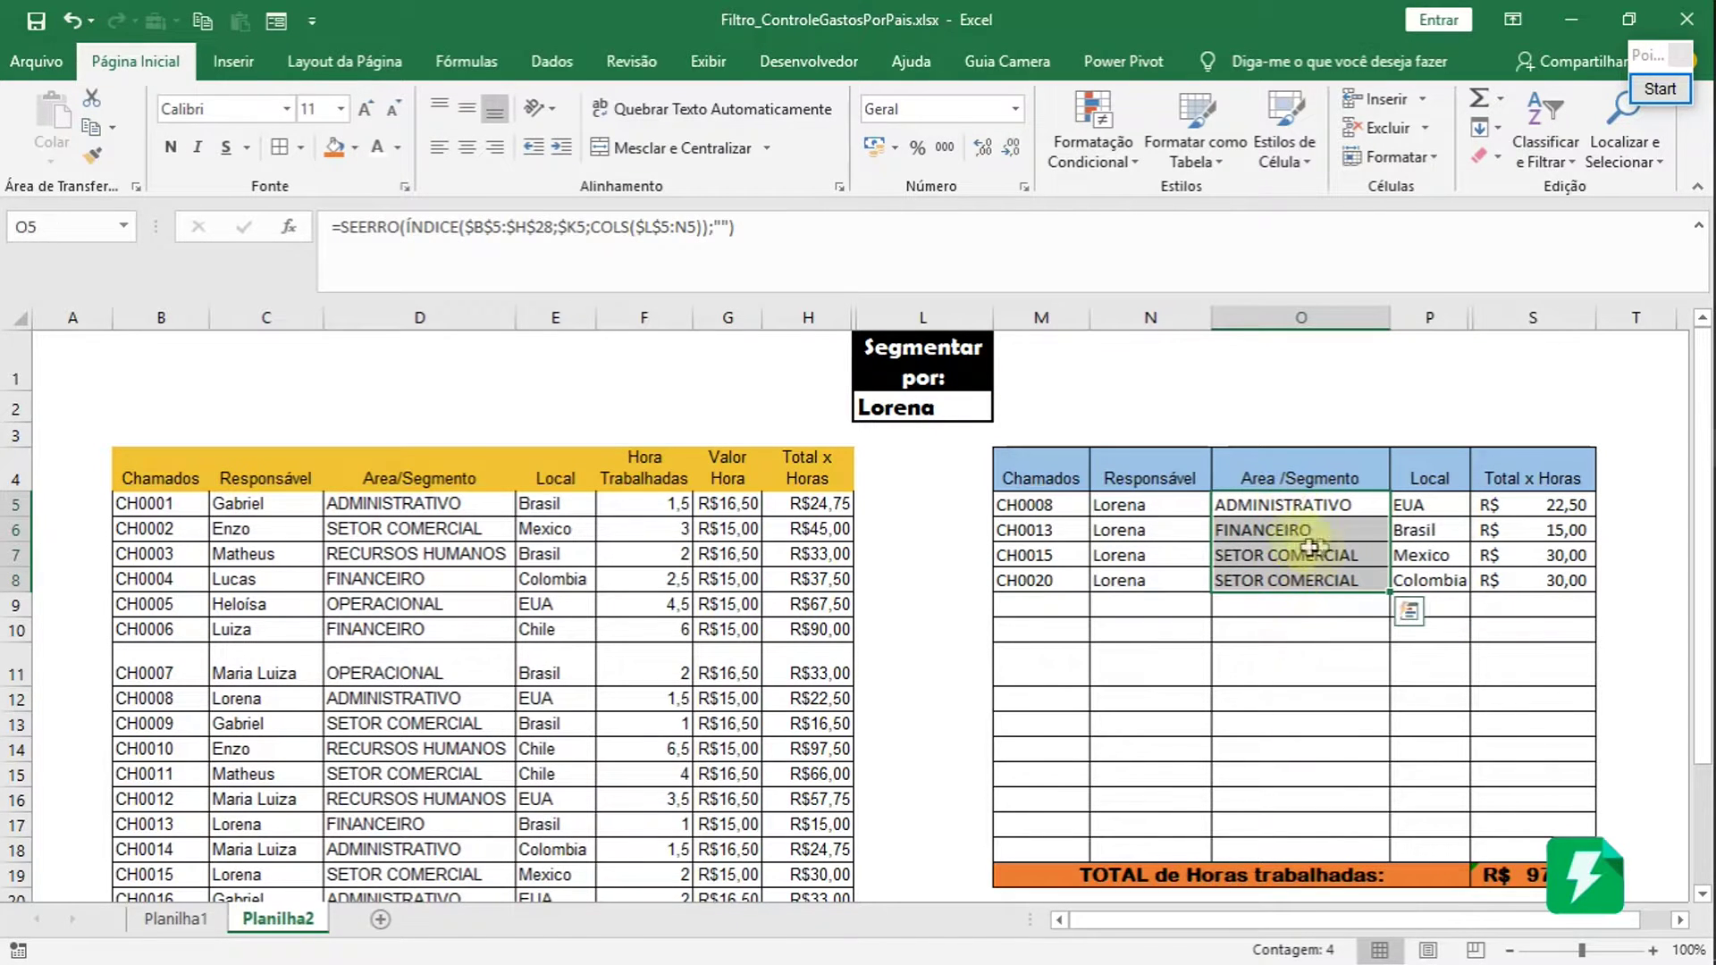
# - Set the Segmentar por filter in L2 to the fifth name in its list
pyautogui.click(925, 407)
pyautogui.click(1004, 409)
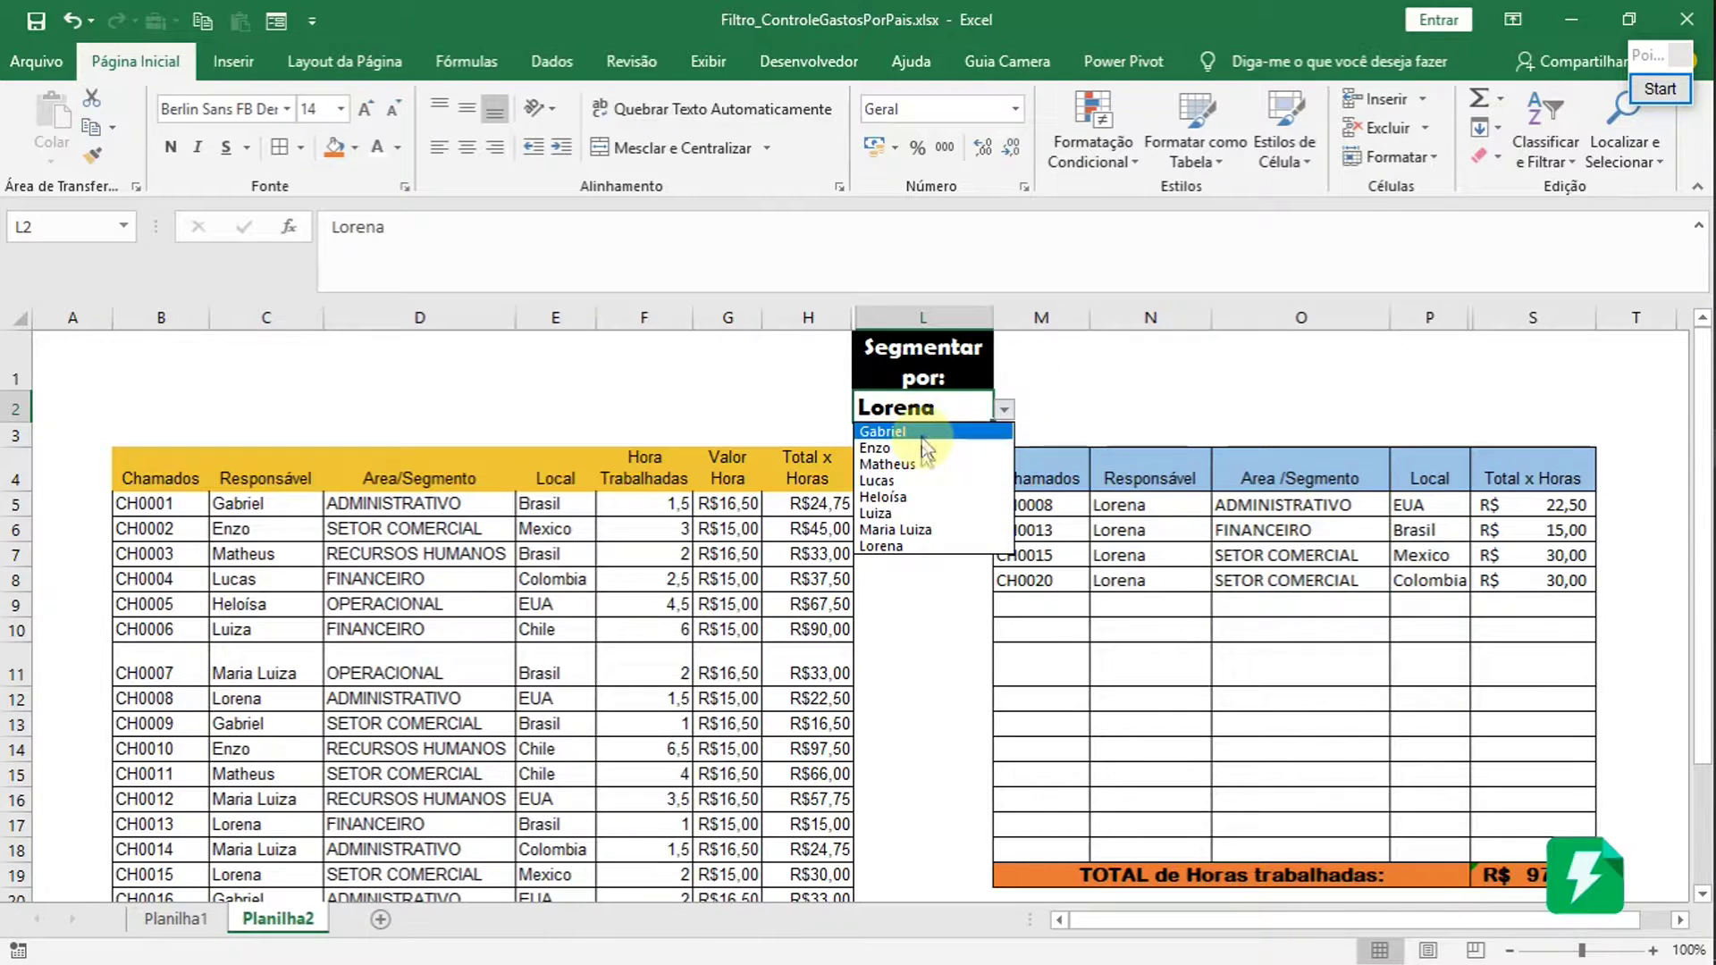
pyautogui.click(901, 497)
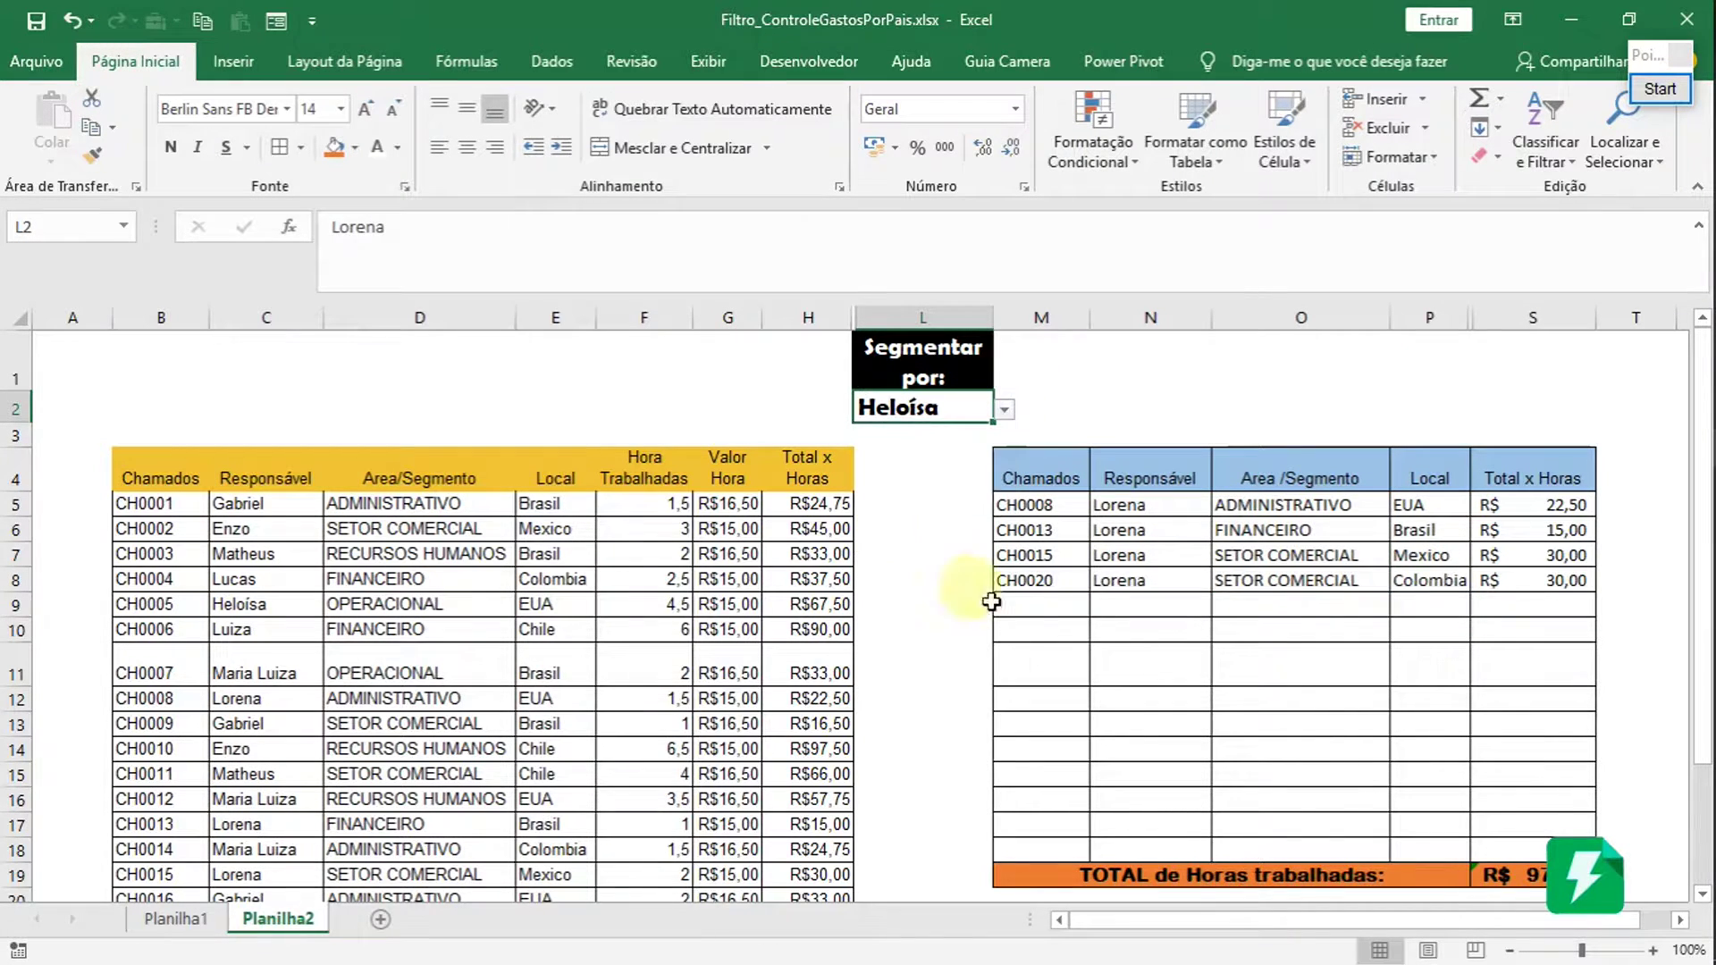
# - Examine the filtered records' Area /Segmento, Local, Total x Horas and Chamados entries in the second table
pyautogui.click(1364, 633)
pyautogui.click(1365, 527)
pyautogui.moveTo(1426, 507); pyautogui.dragTo(1430, 562)
pyautogui.click(1534, 505)
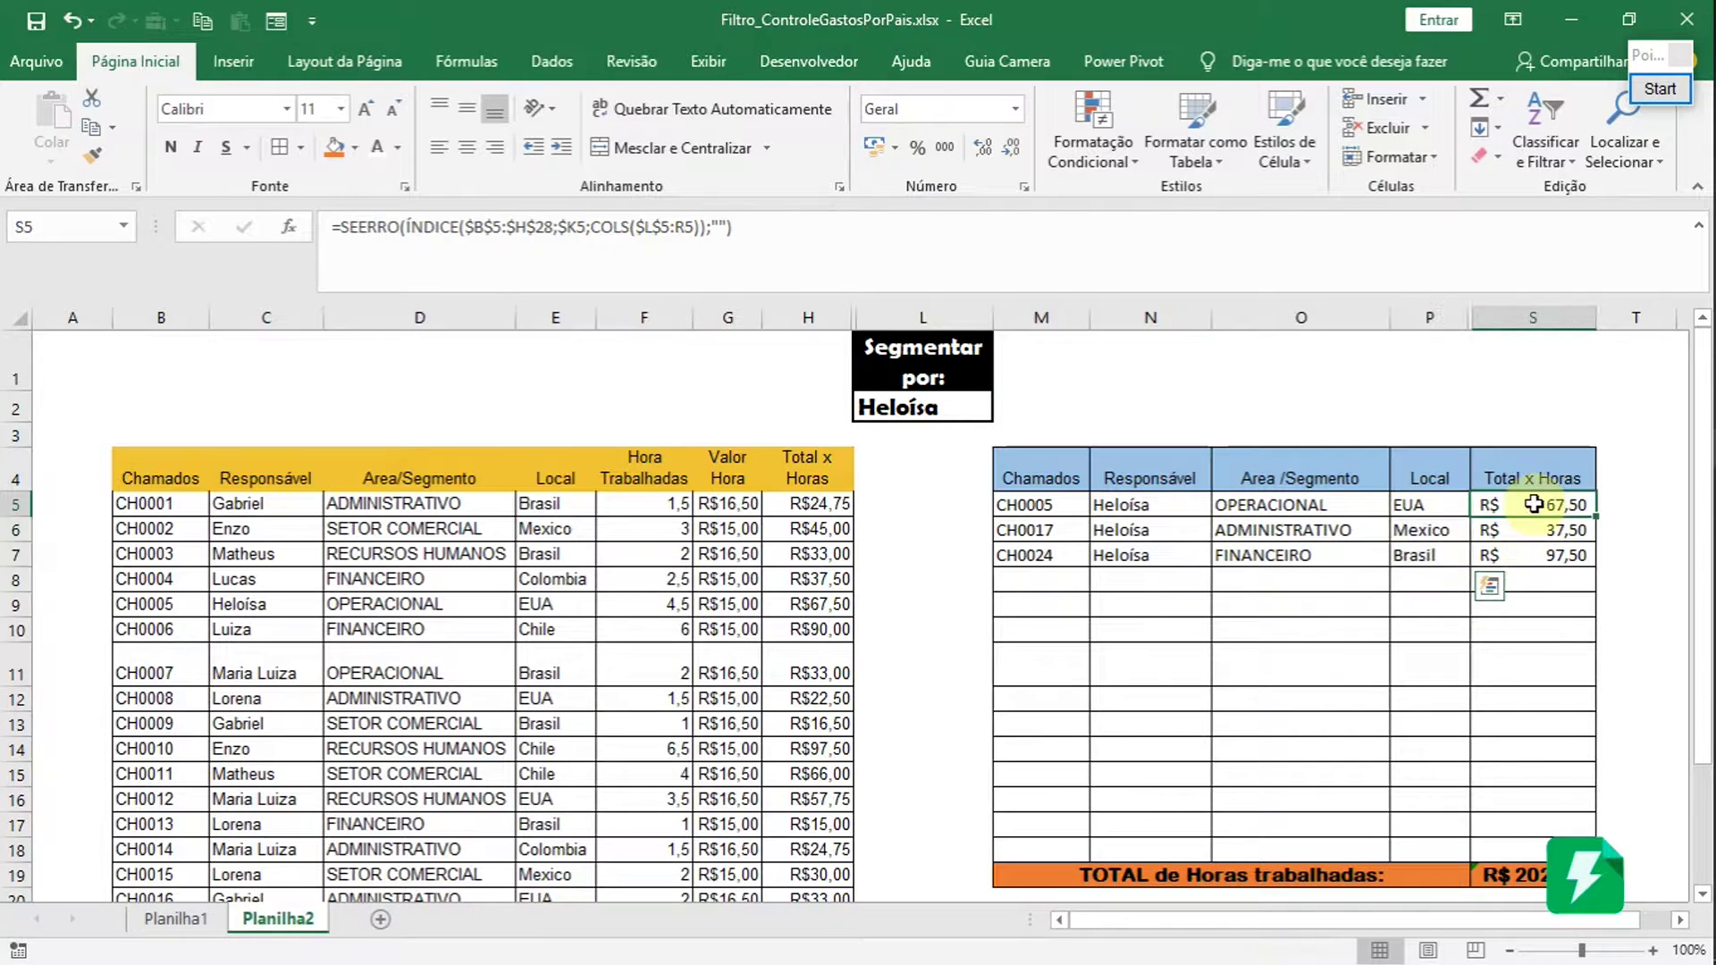
pyautogui.moveTo(1026, 504); pyautogui.dragTo(1024, 555)
pyautogui.click(1053, 507)
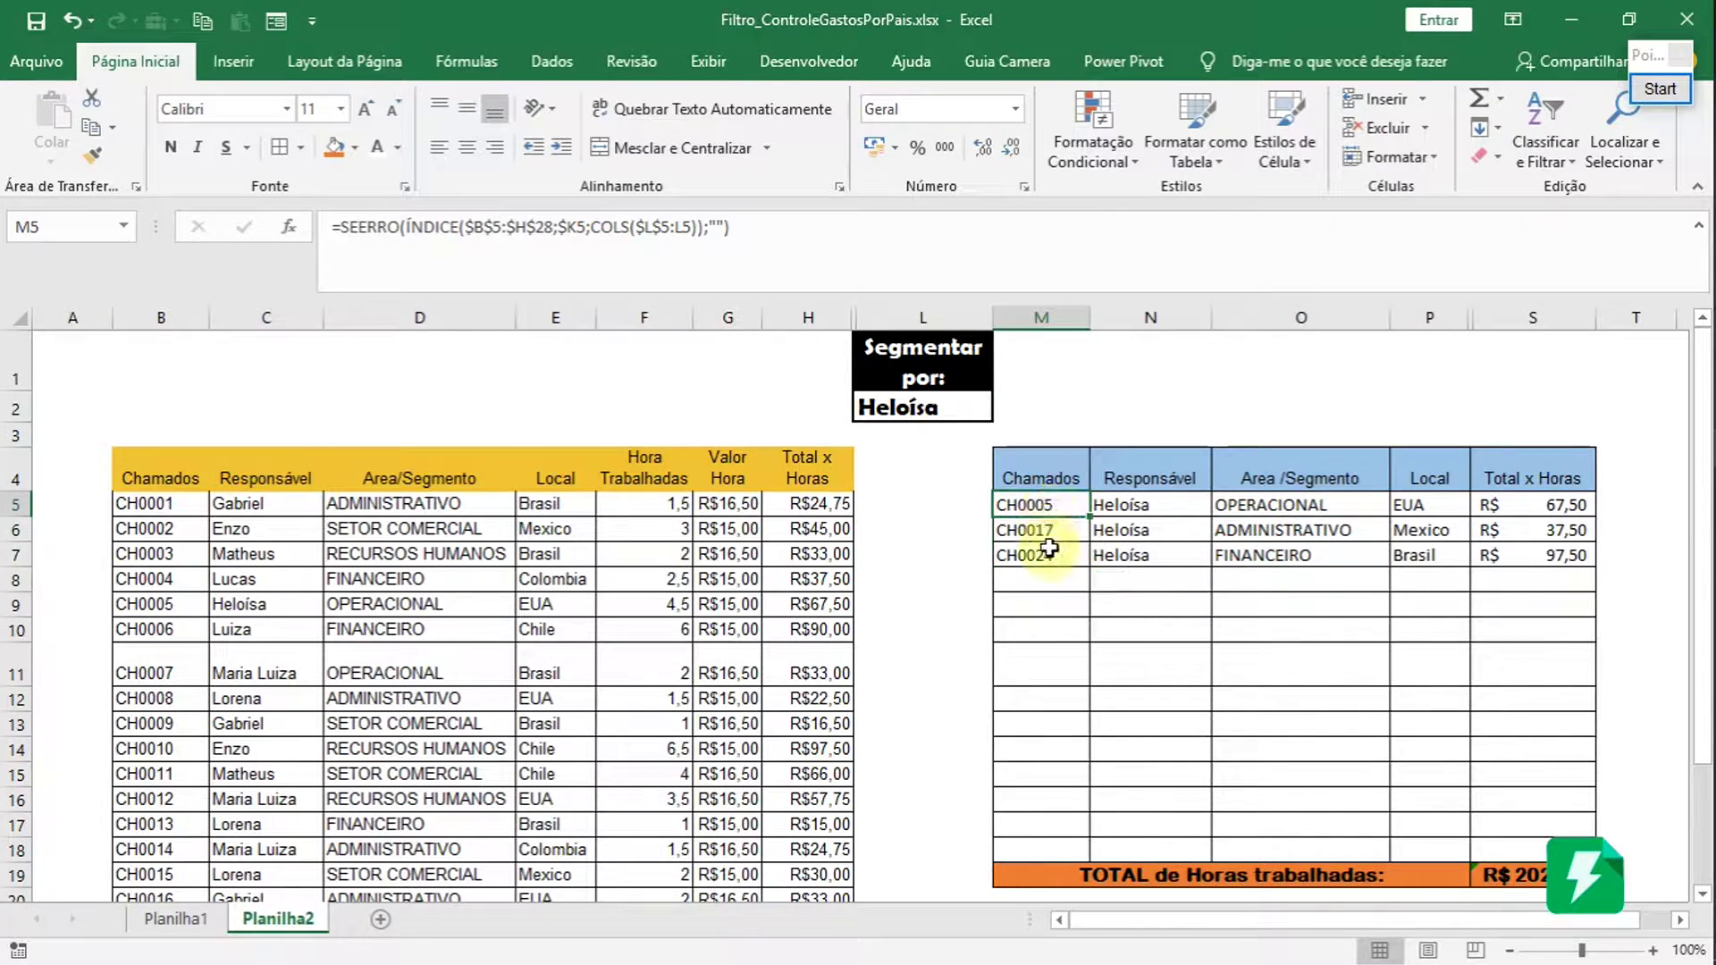
pyautogui.click(1048, 535)
pyautogui.click(1055, 554)
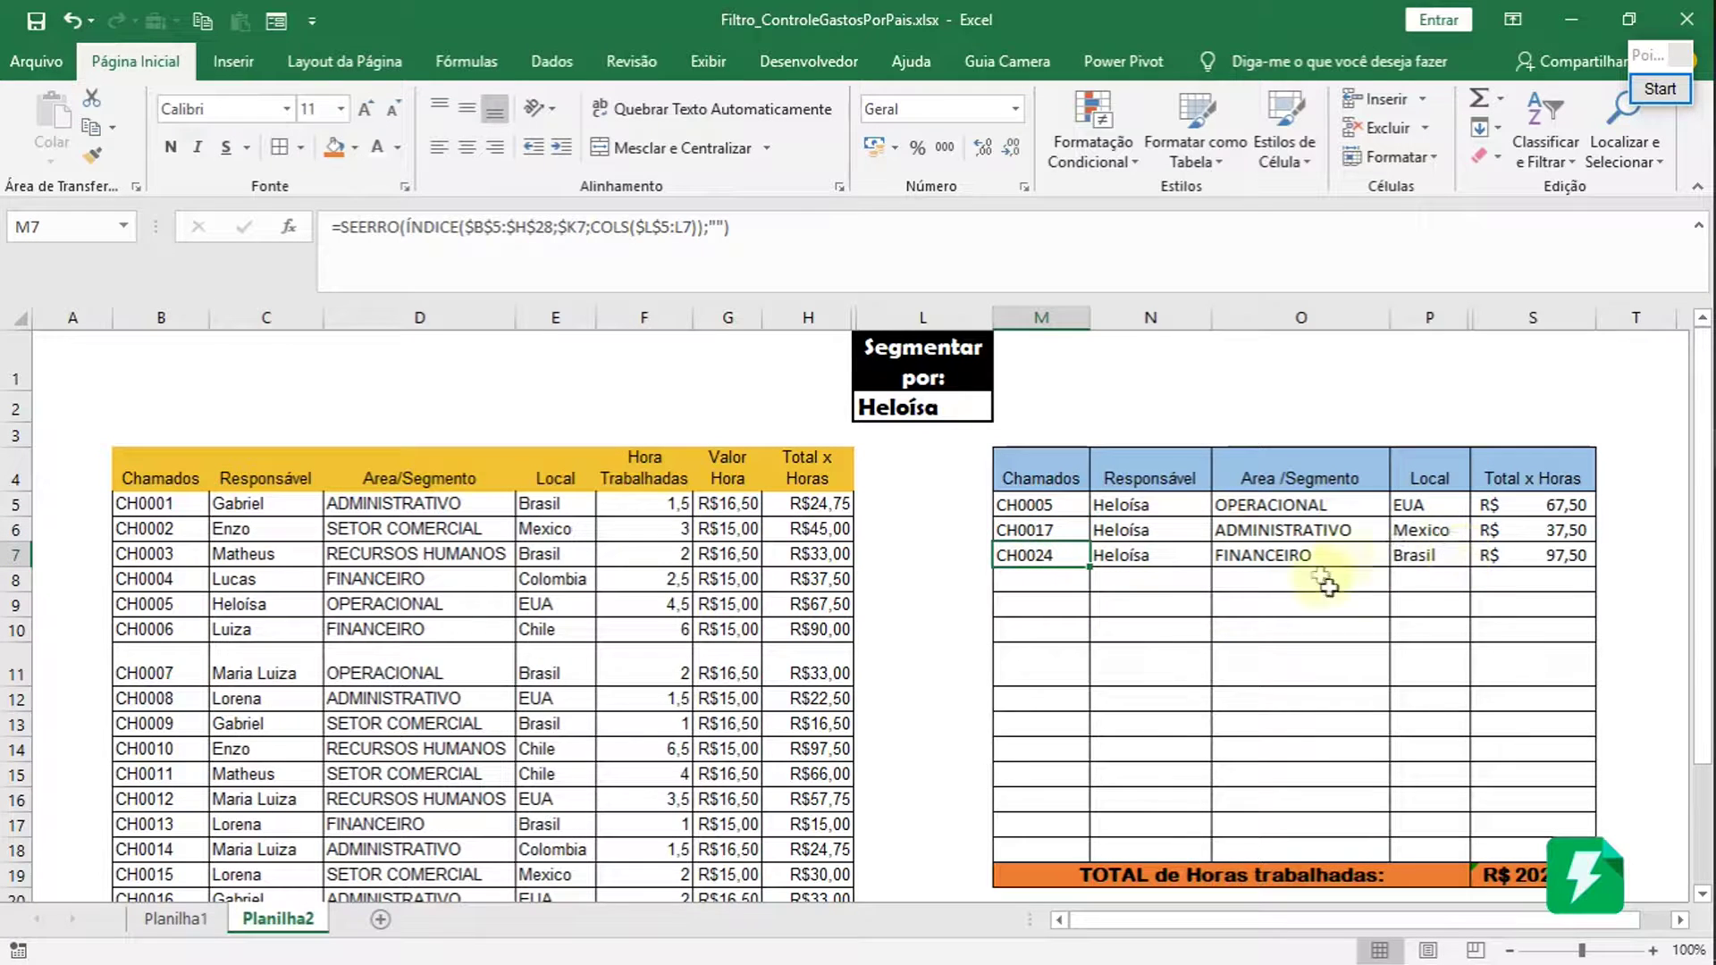
# - Compare the sum of the filtered Total x Horas values in S5:S7 with the TOTAL de Horas trabalhadas row
pyautogui.moveTo(1564, 506); pyautogui.dragTo(1567, 555)
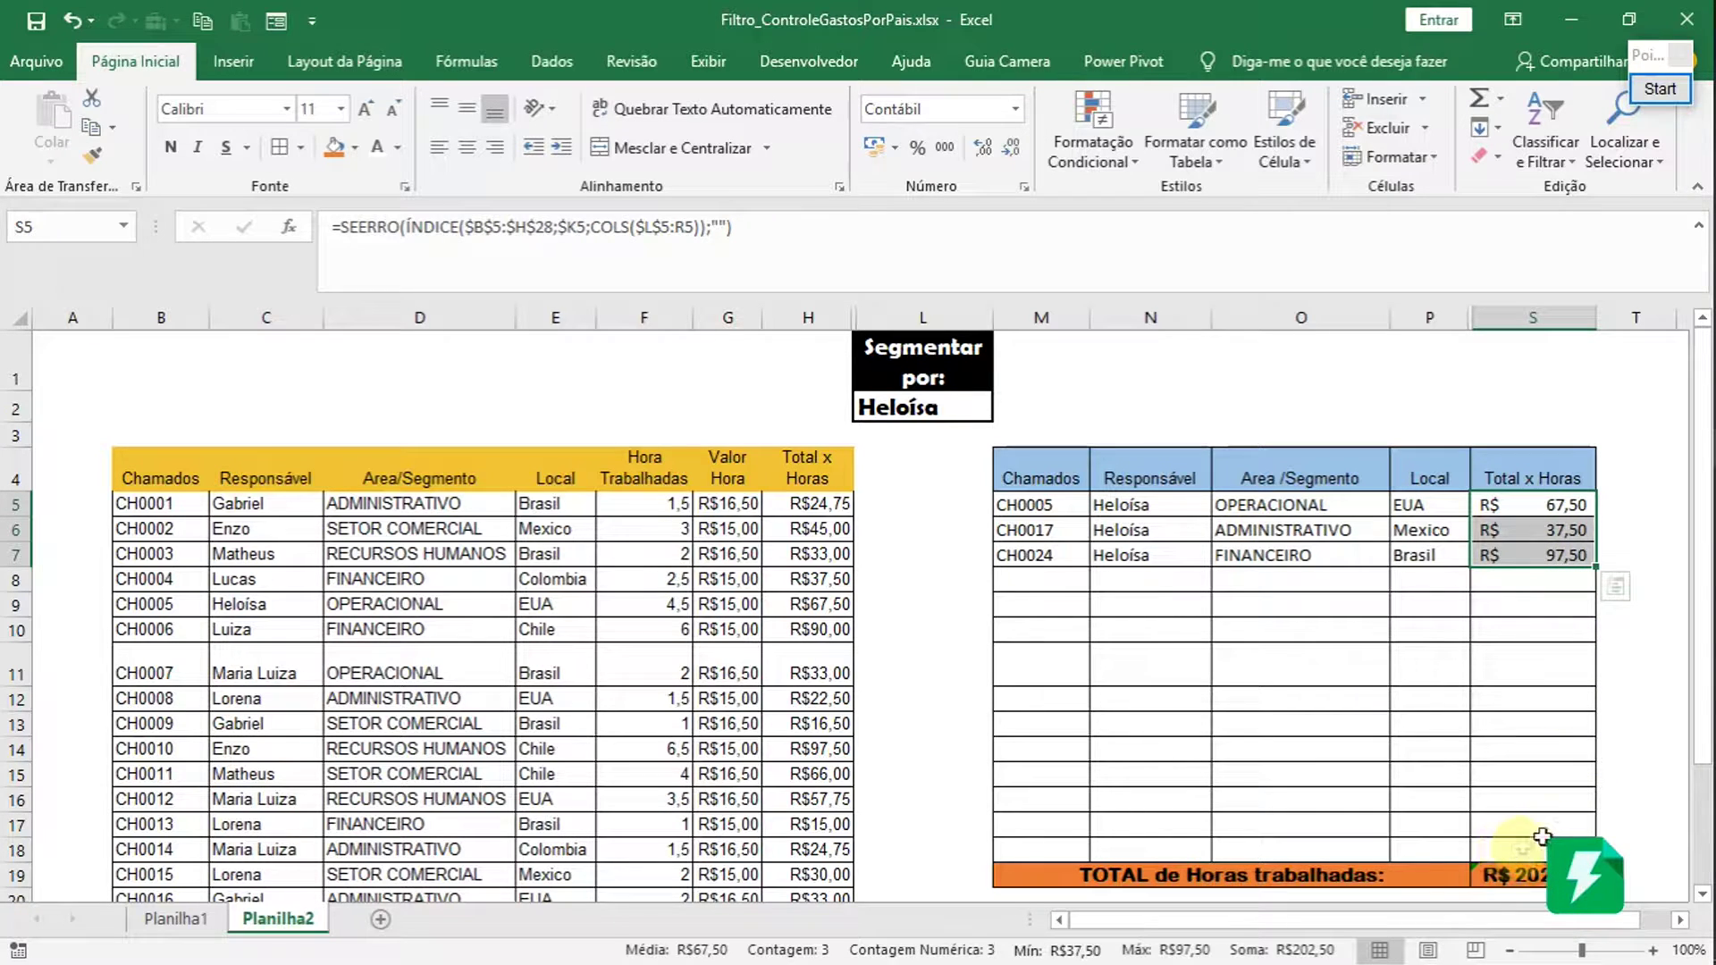
pyautogui.scroll(-1, 1569, 811)
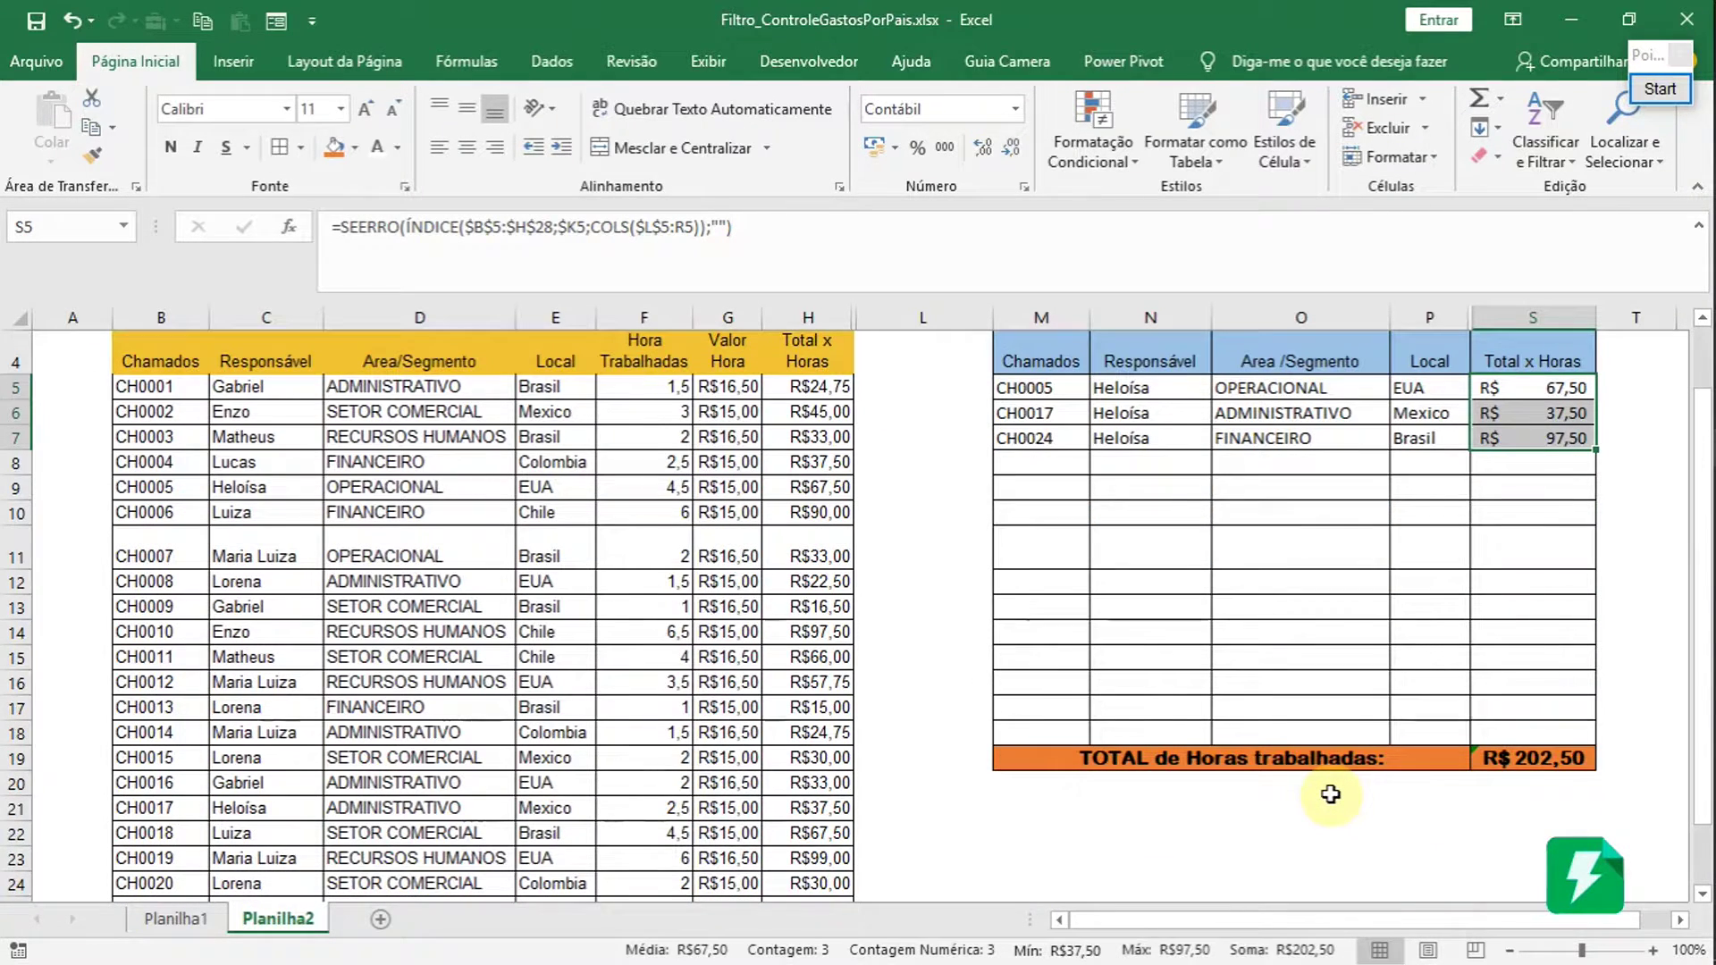
pyautogui.scroll(1, 1331, 794)
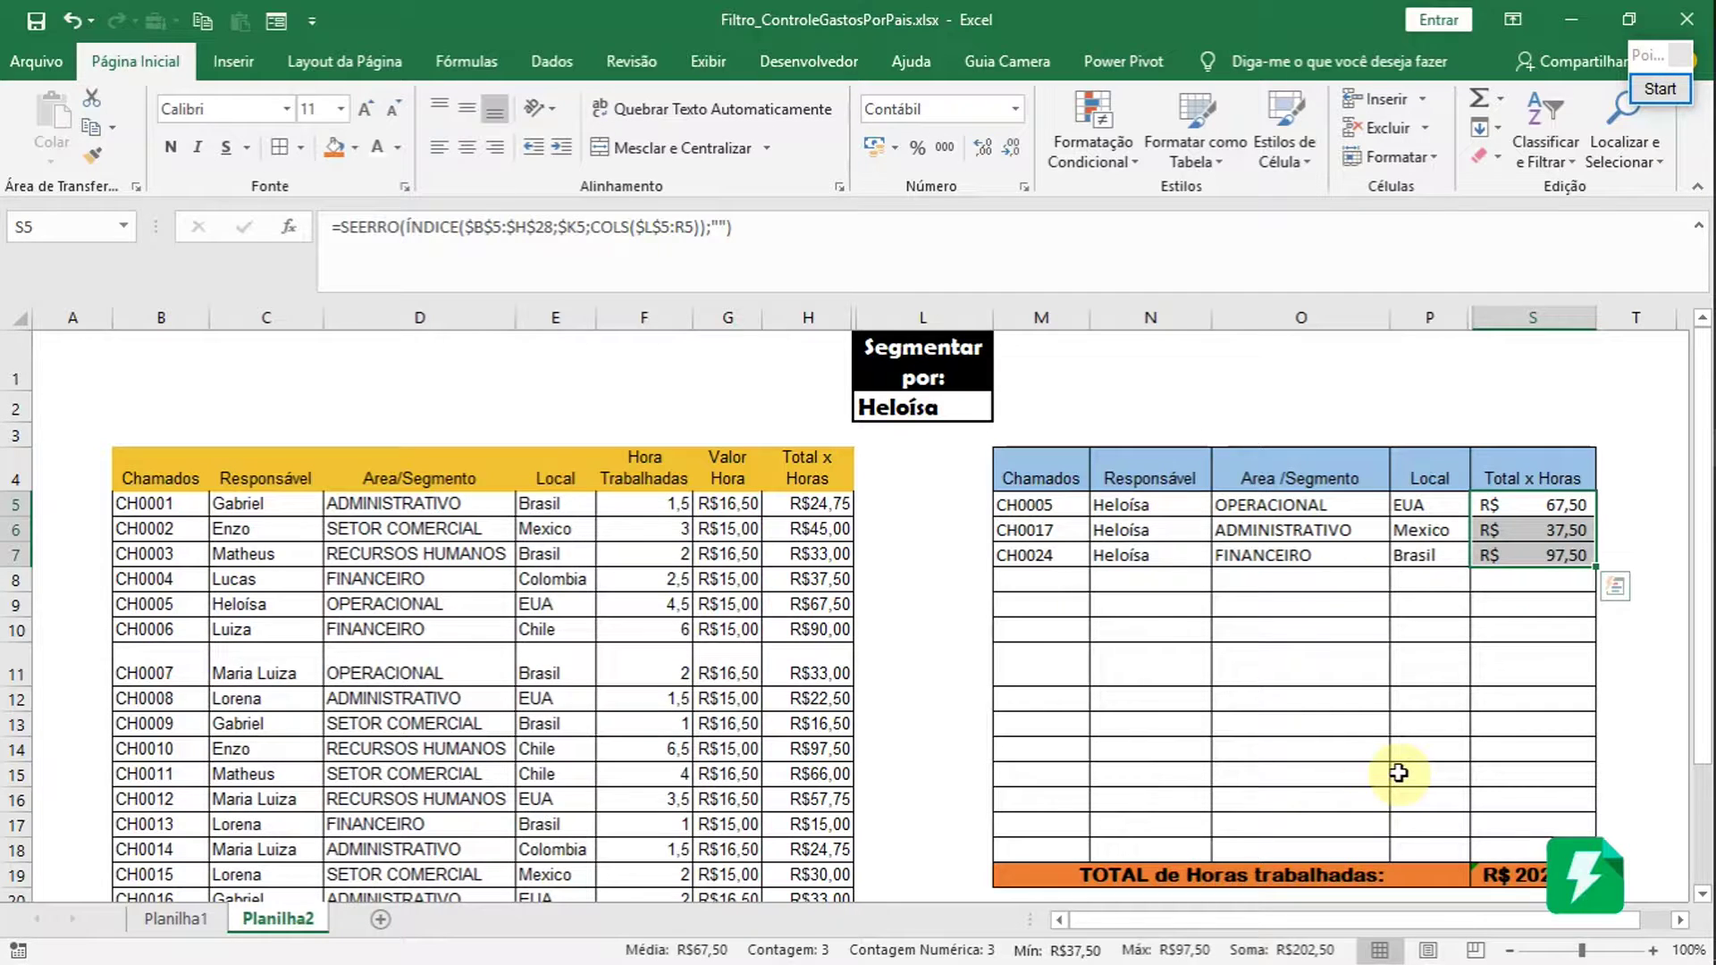
pyautogui.click(1429, 744)
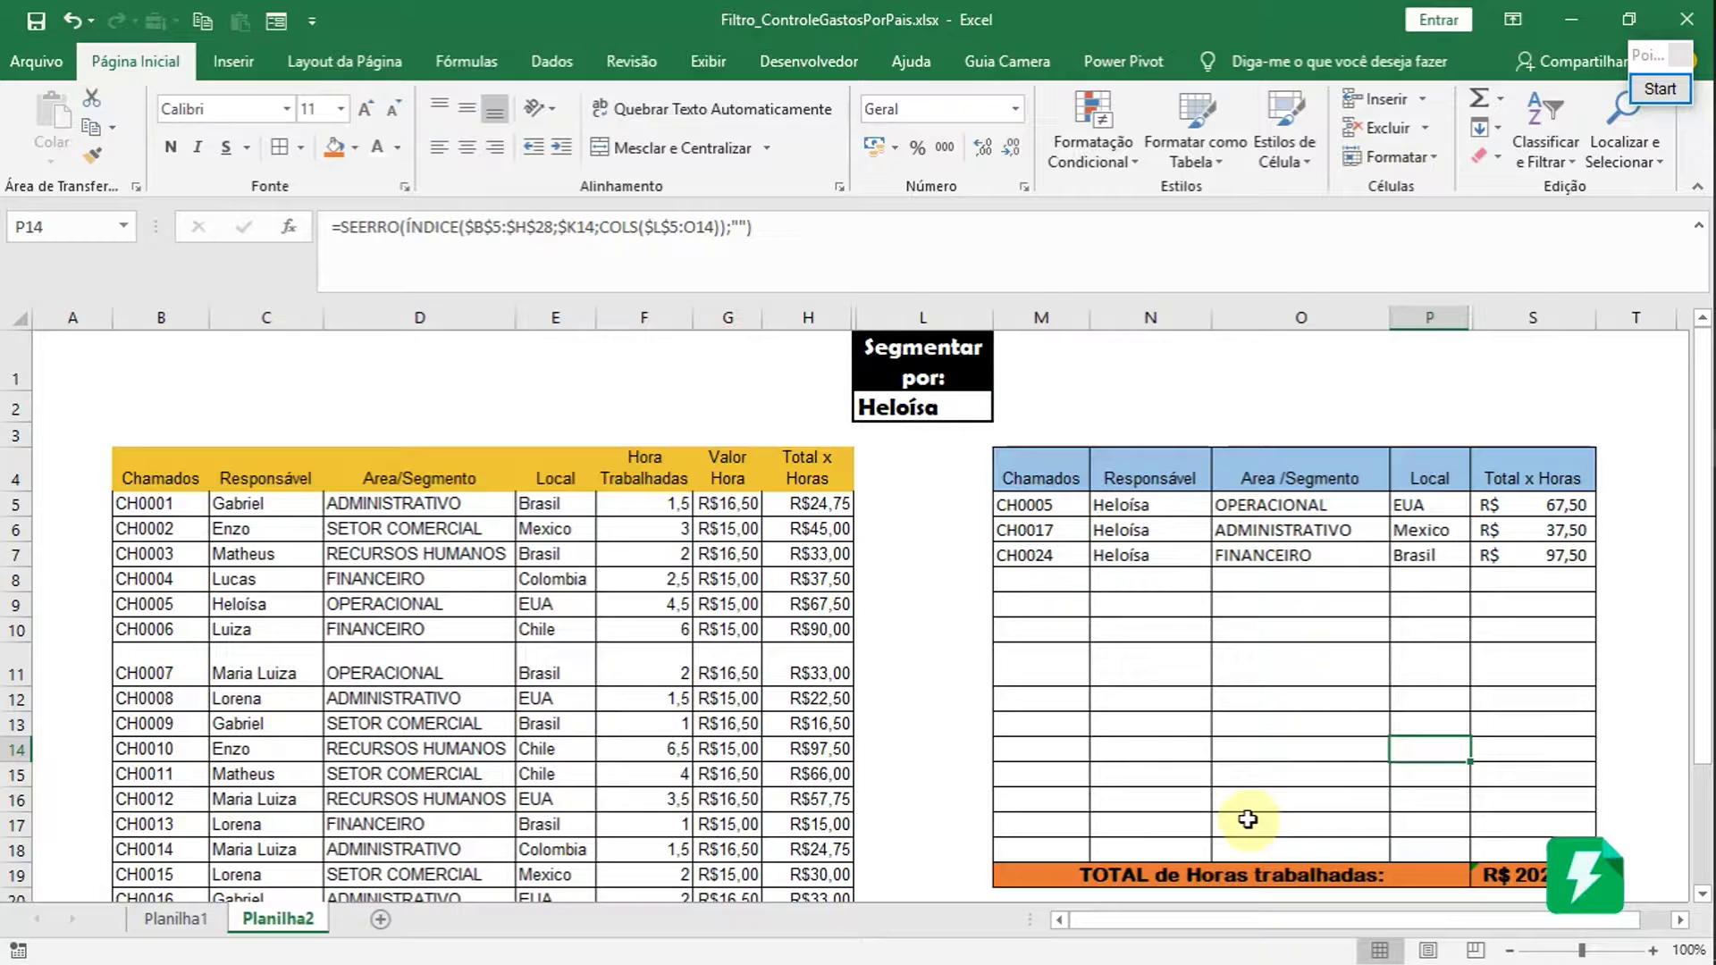
pyautogui.click(1206, 658)
pyautogui.click(1117, 705)
pyautogui.click(939, 581)
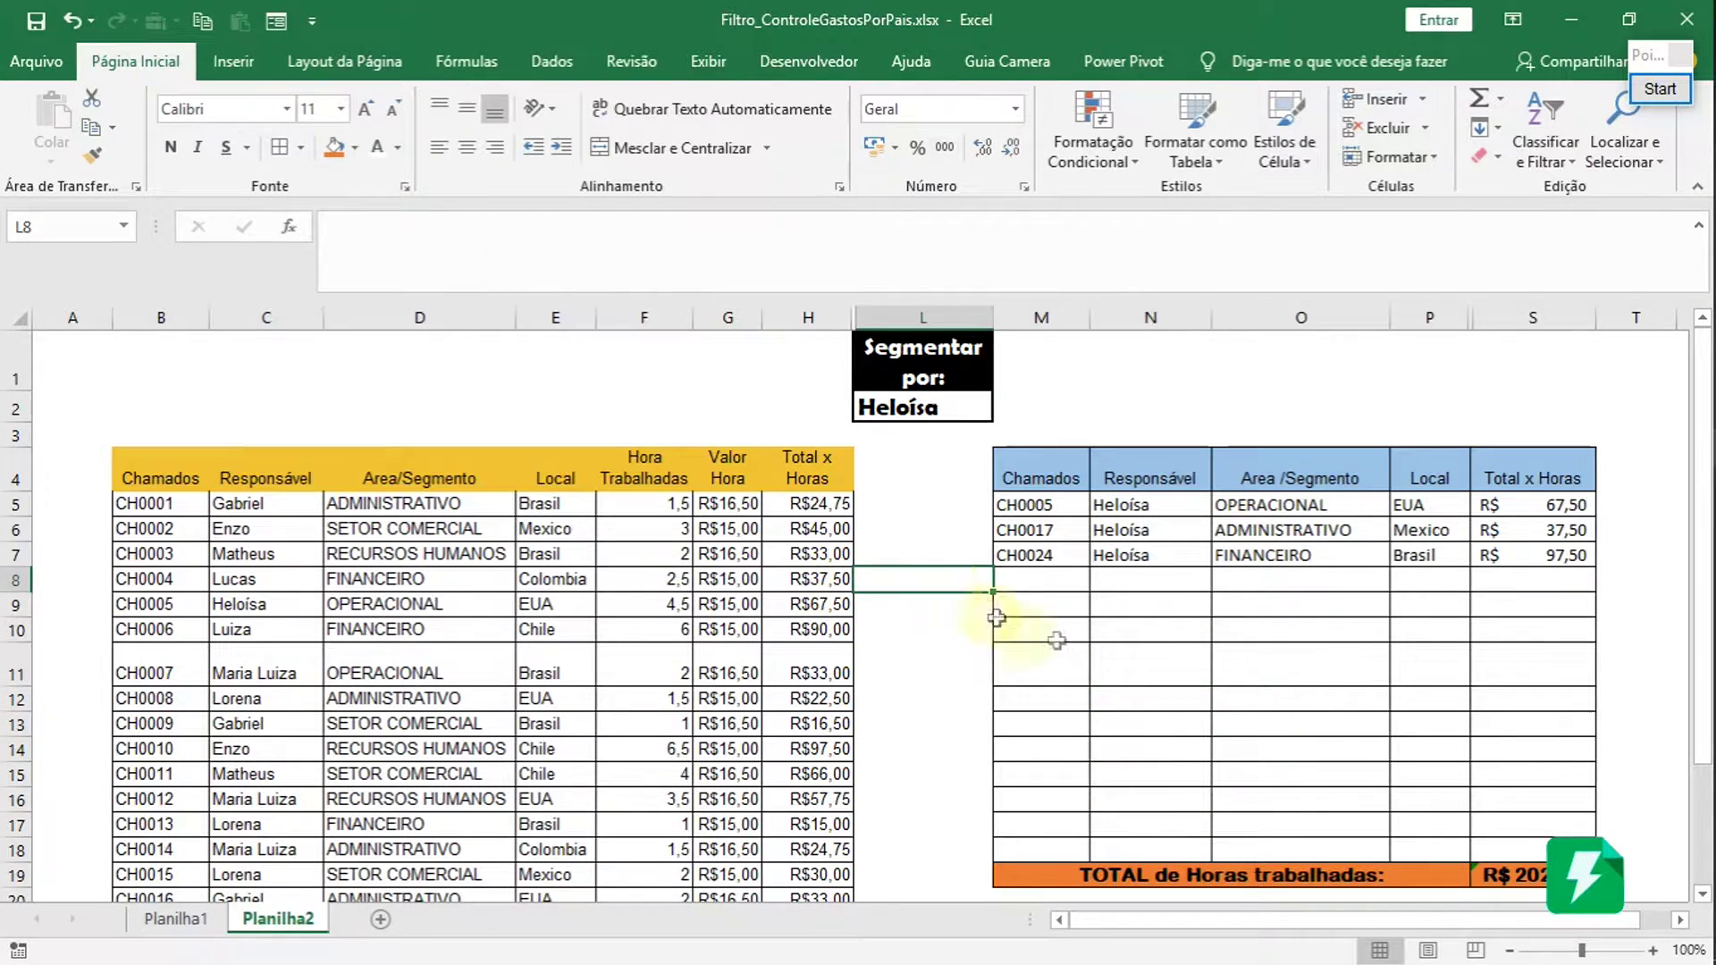
pyautogui.click(1300, 579)
pyautogui.click(1255, 699)
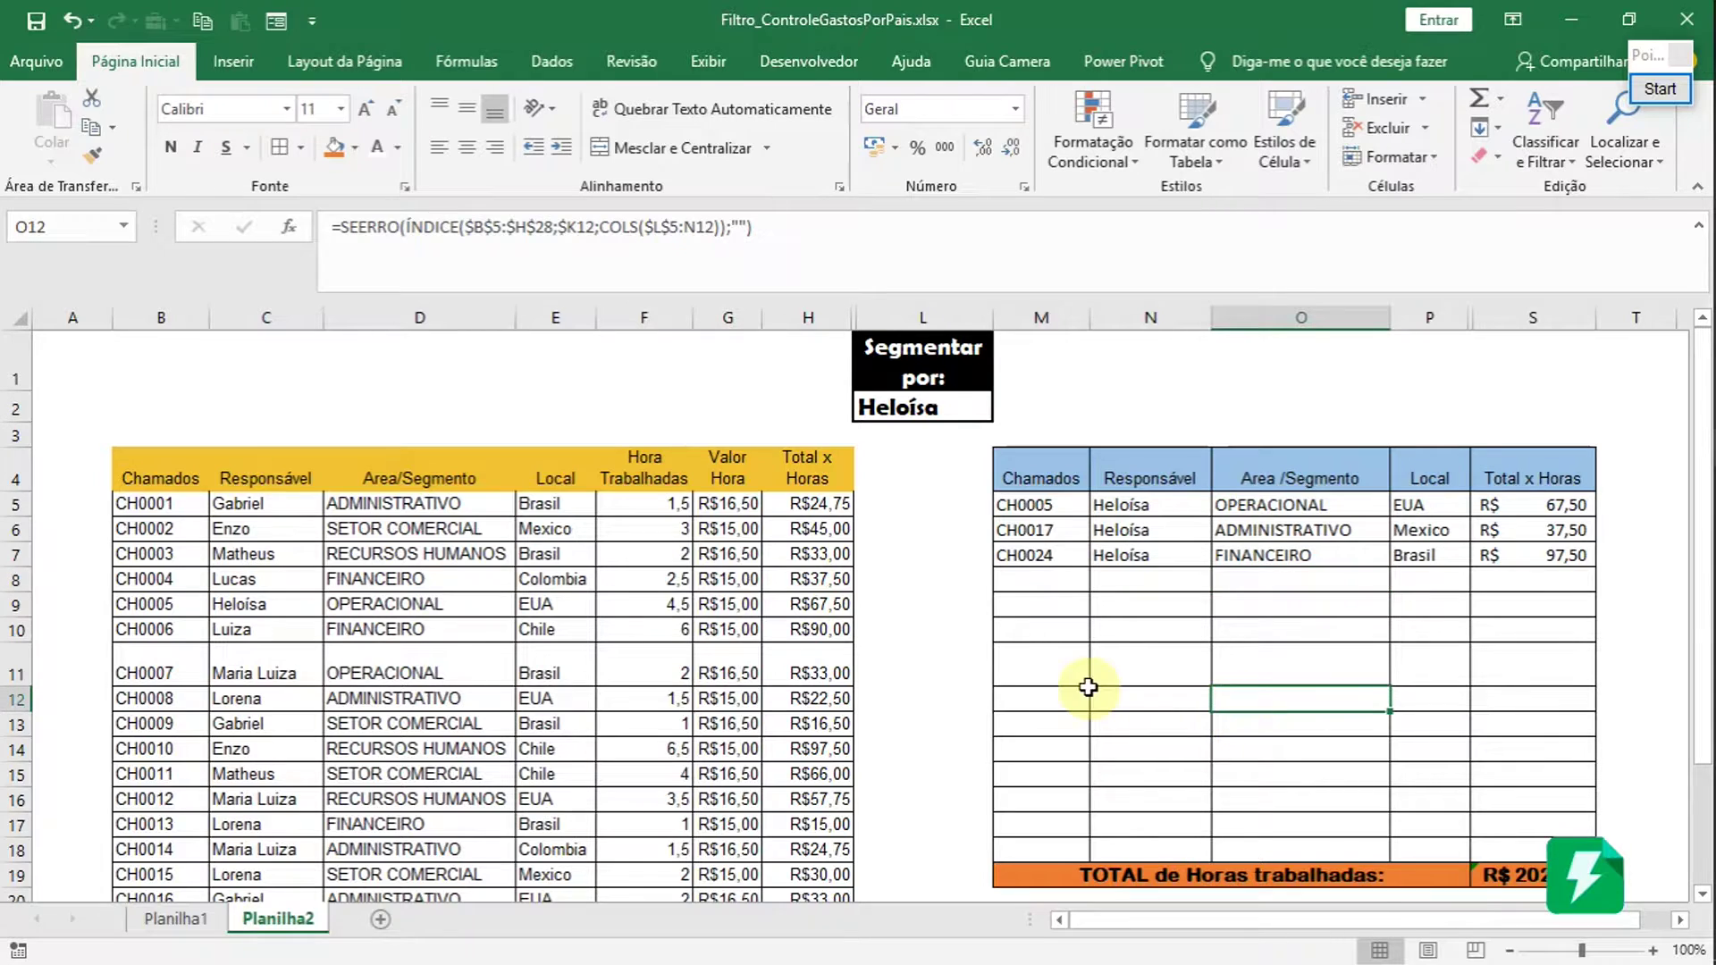